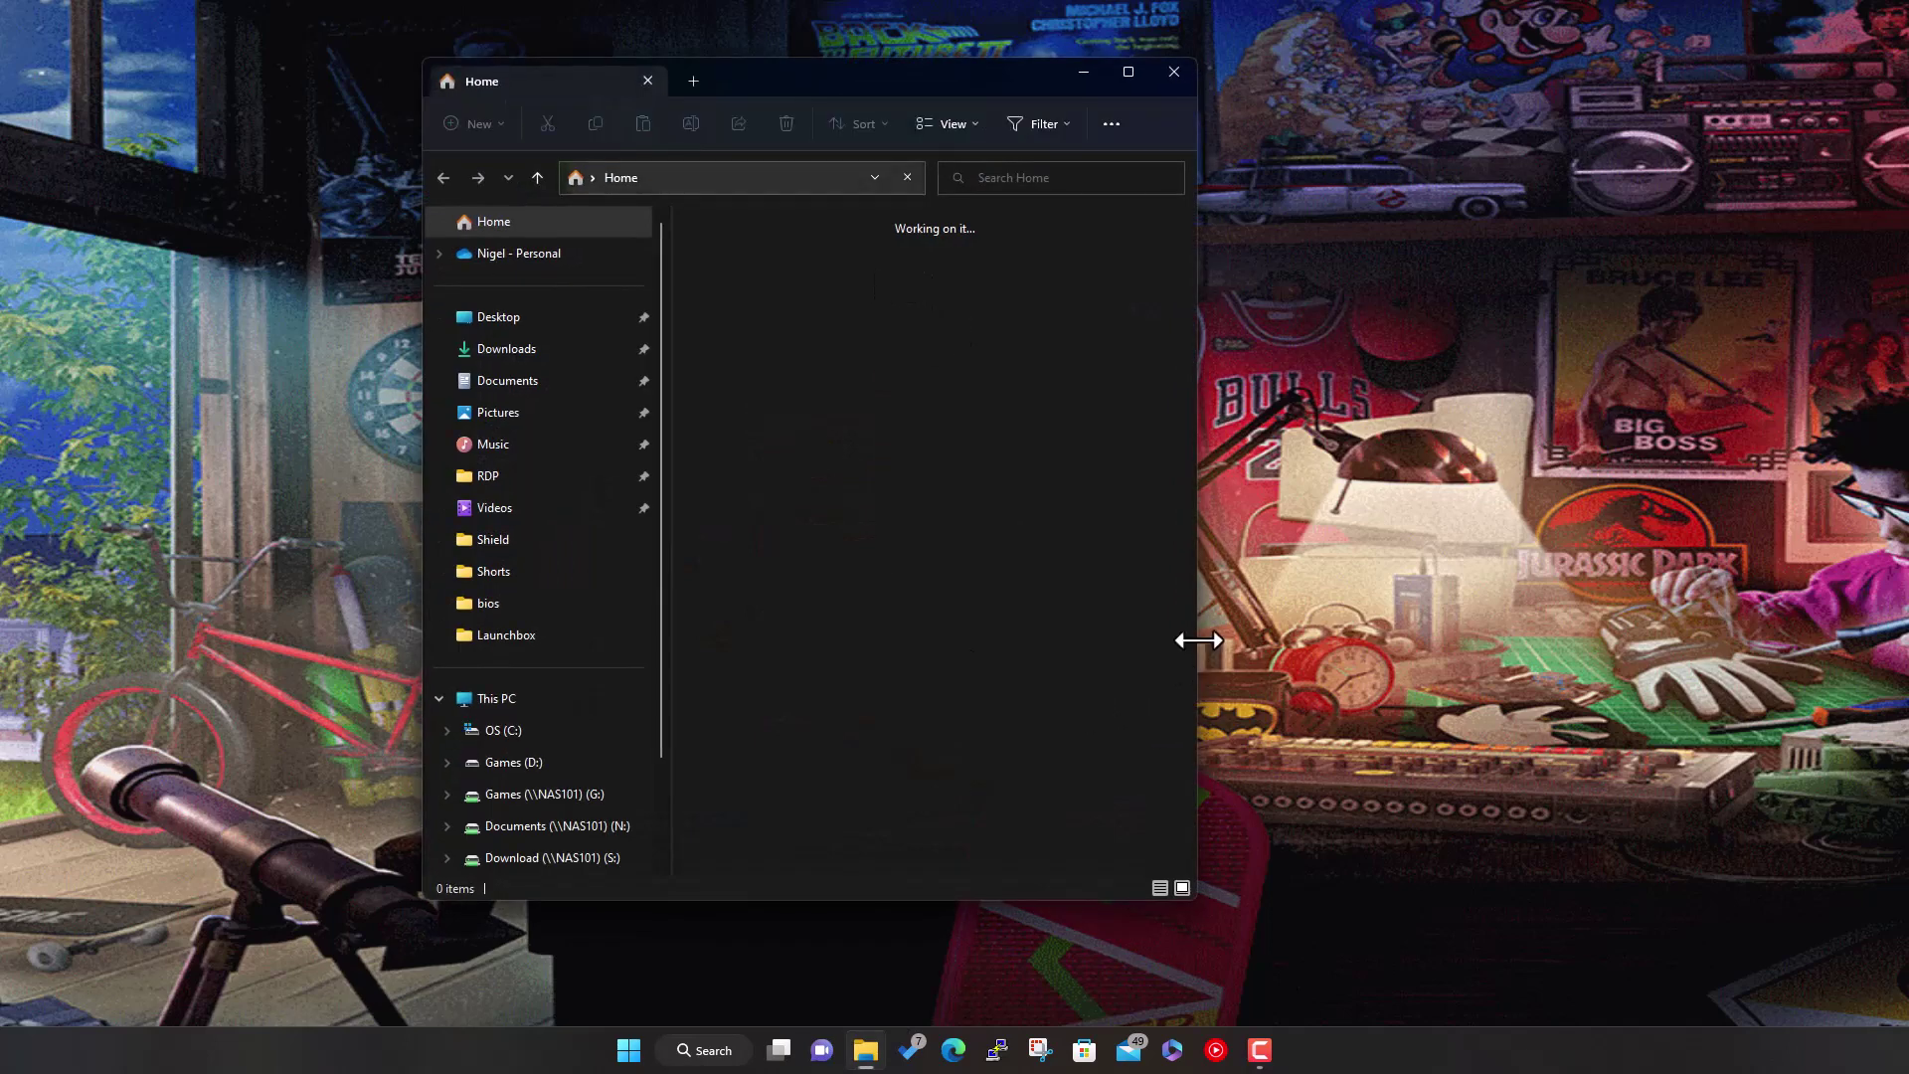
Widen the File Explorer window and open the Storage space (X:) drive
drag(1196, 641, 1717, 641)
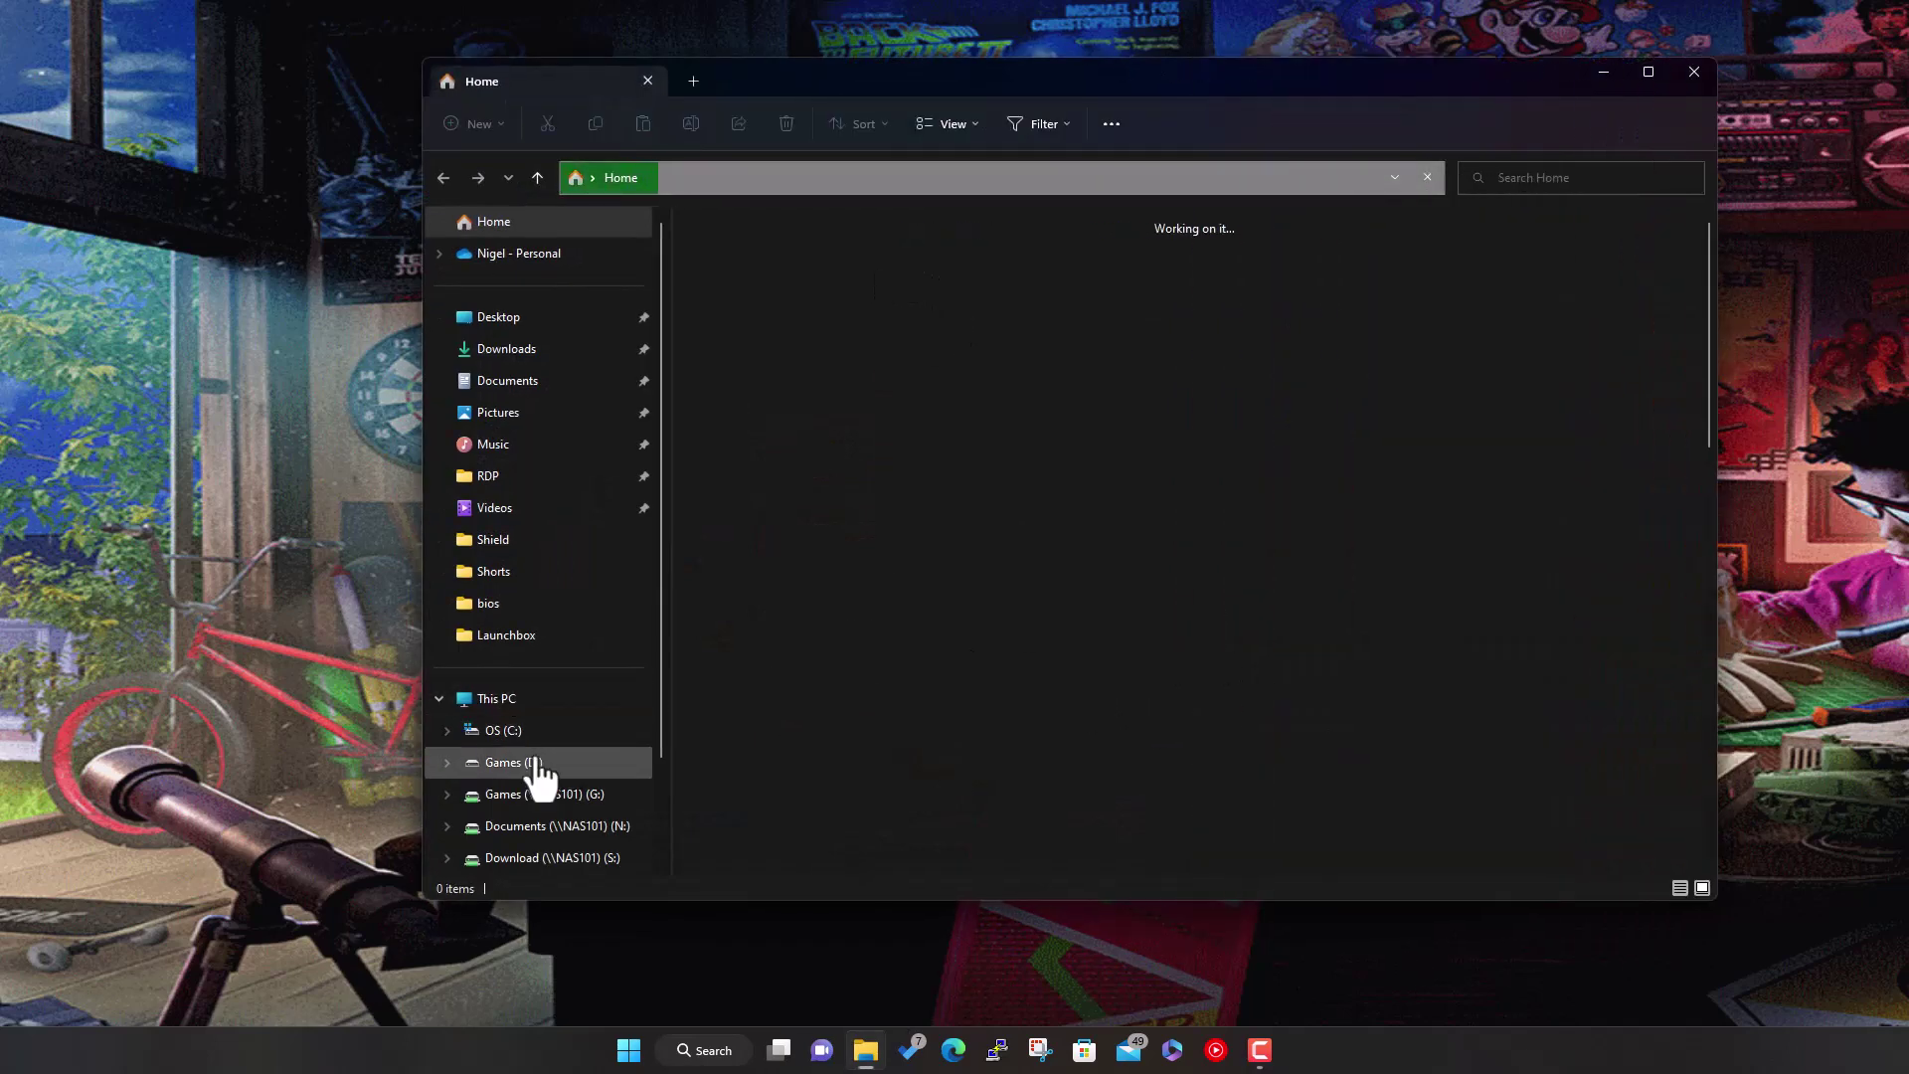
scroll(552, 775, down, 2)
click(528, 796)
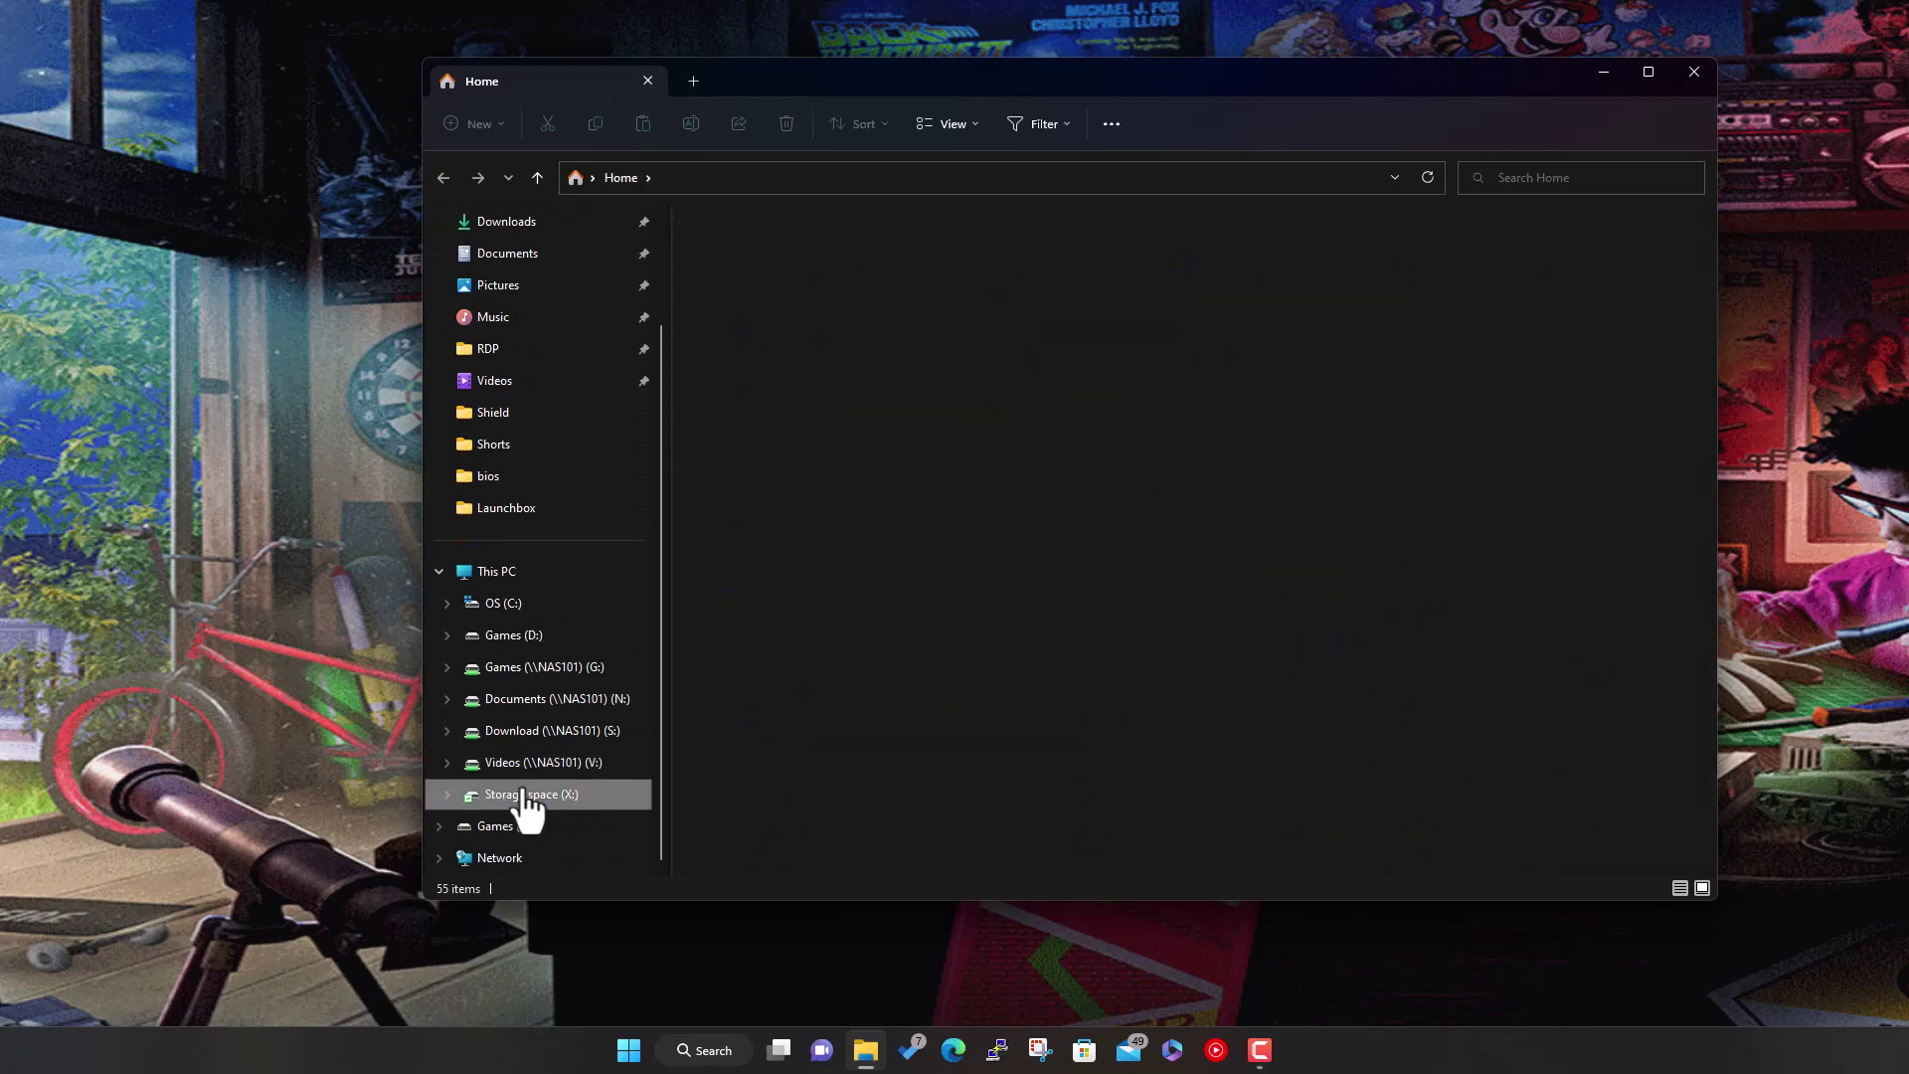
Switch to Microsoft Edge, restore it to a smaller window and open the Google UK bookmark
click(953, 1050)
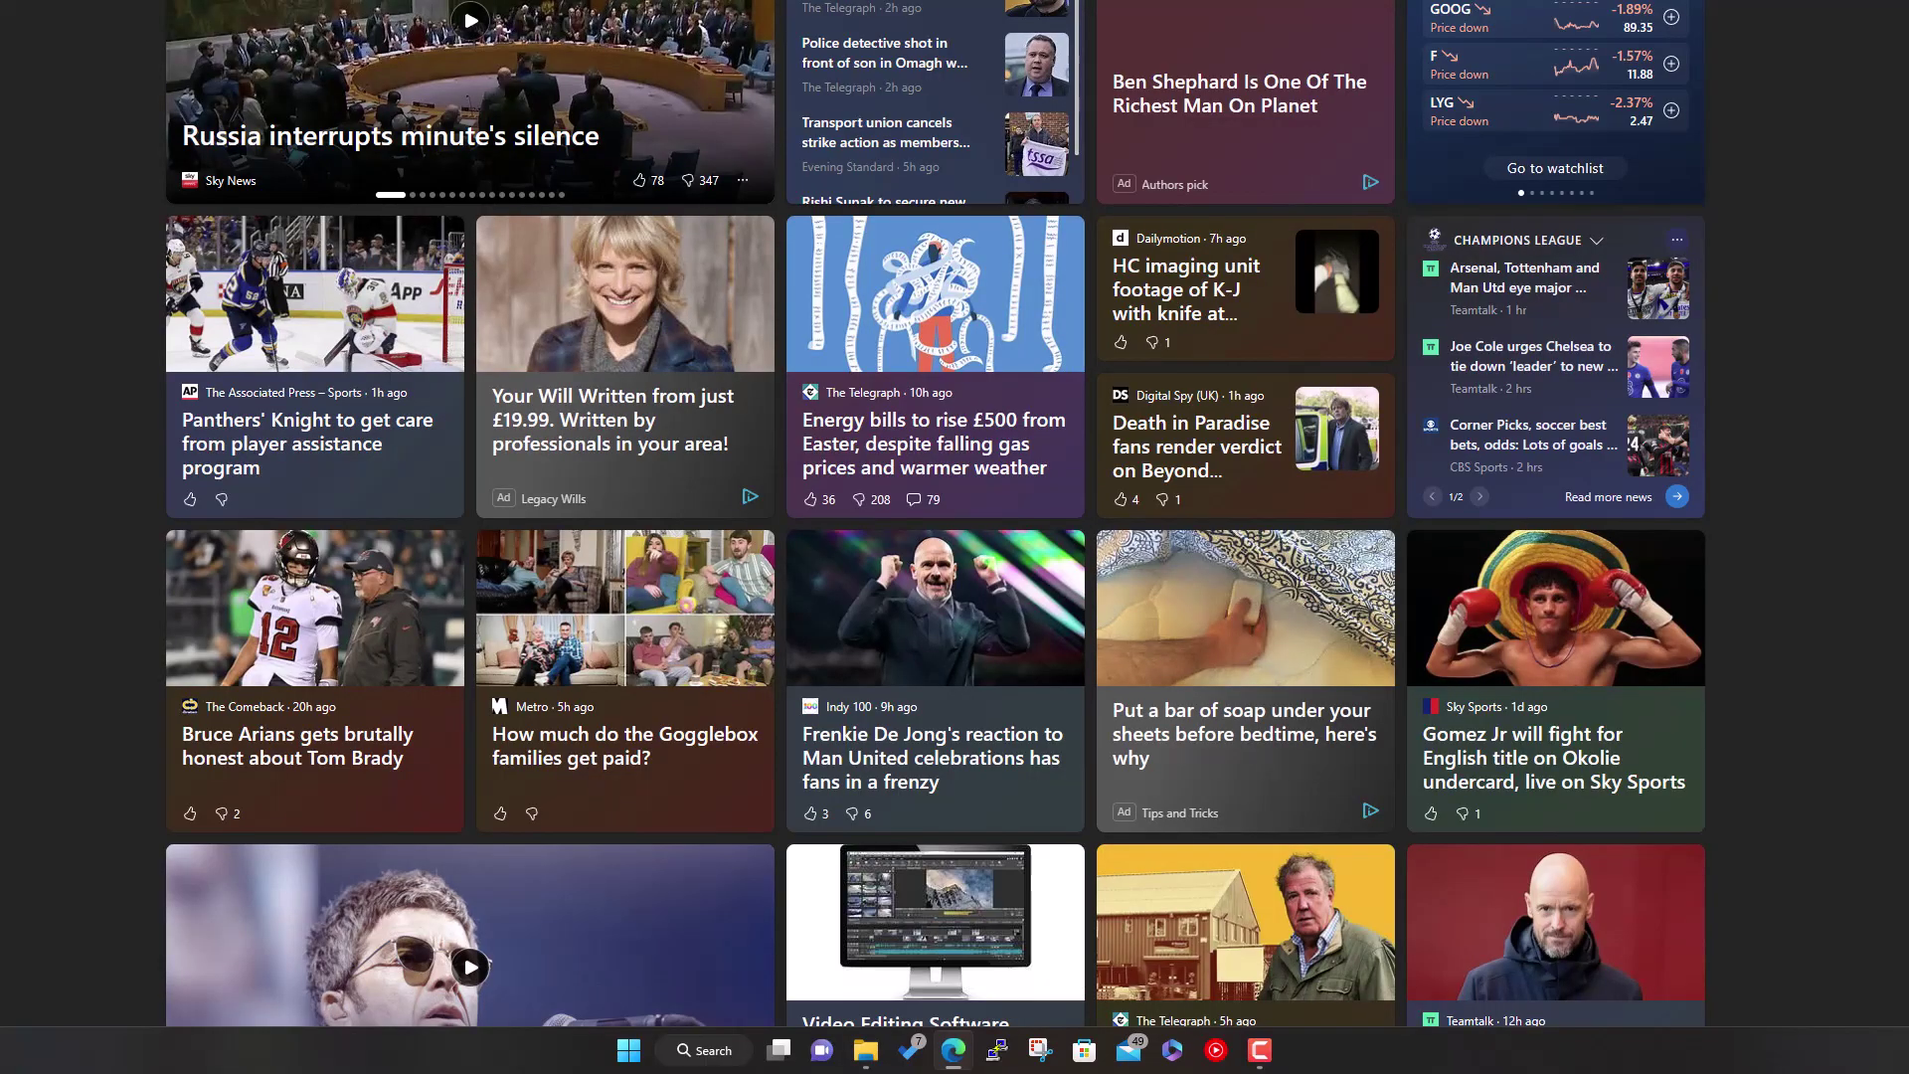
key(super+Down)
drag(1042, 0, 1591, 25)
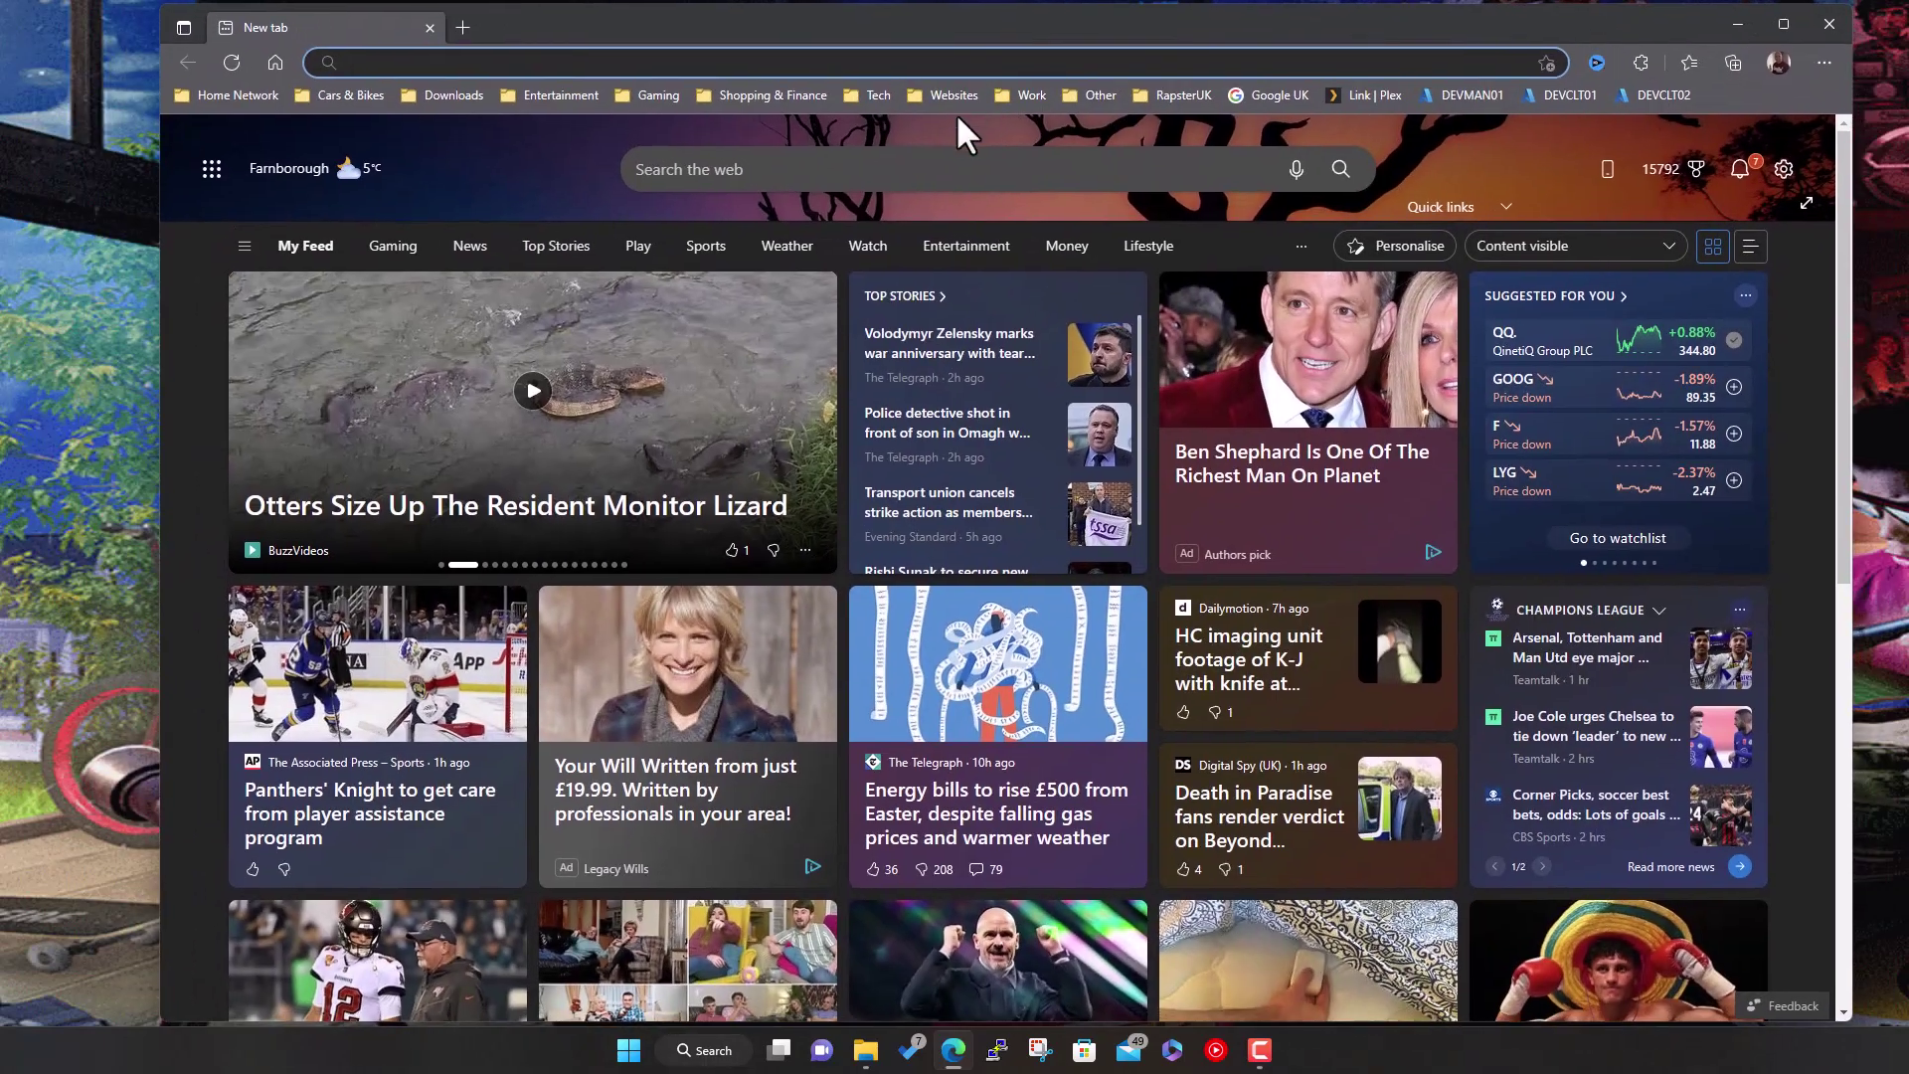
click(1296, 92)
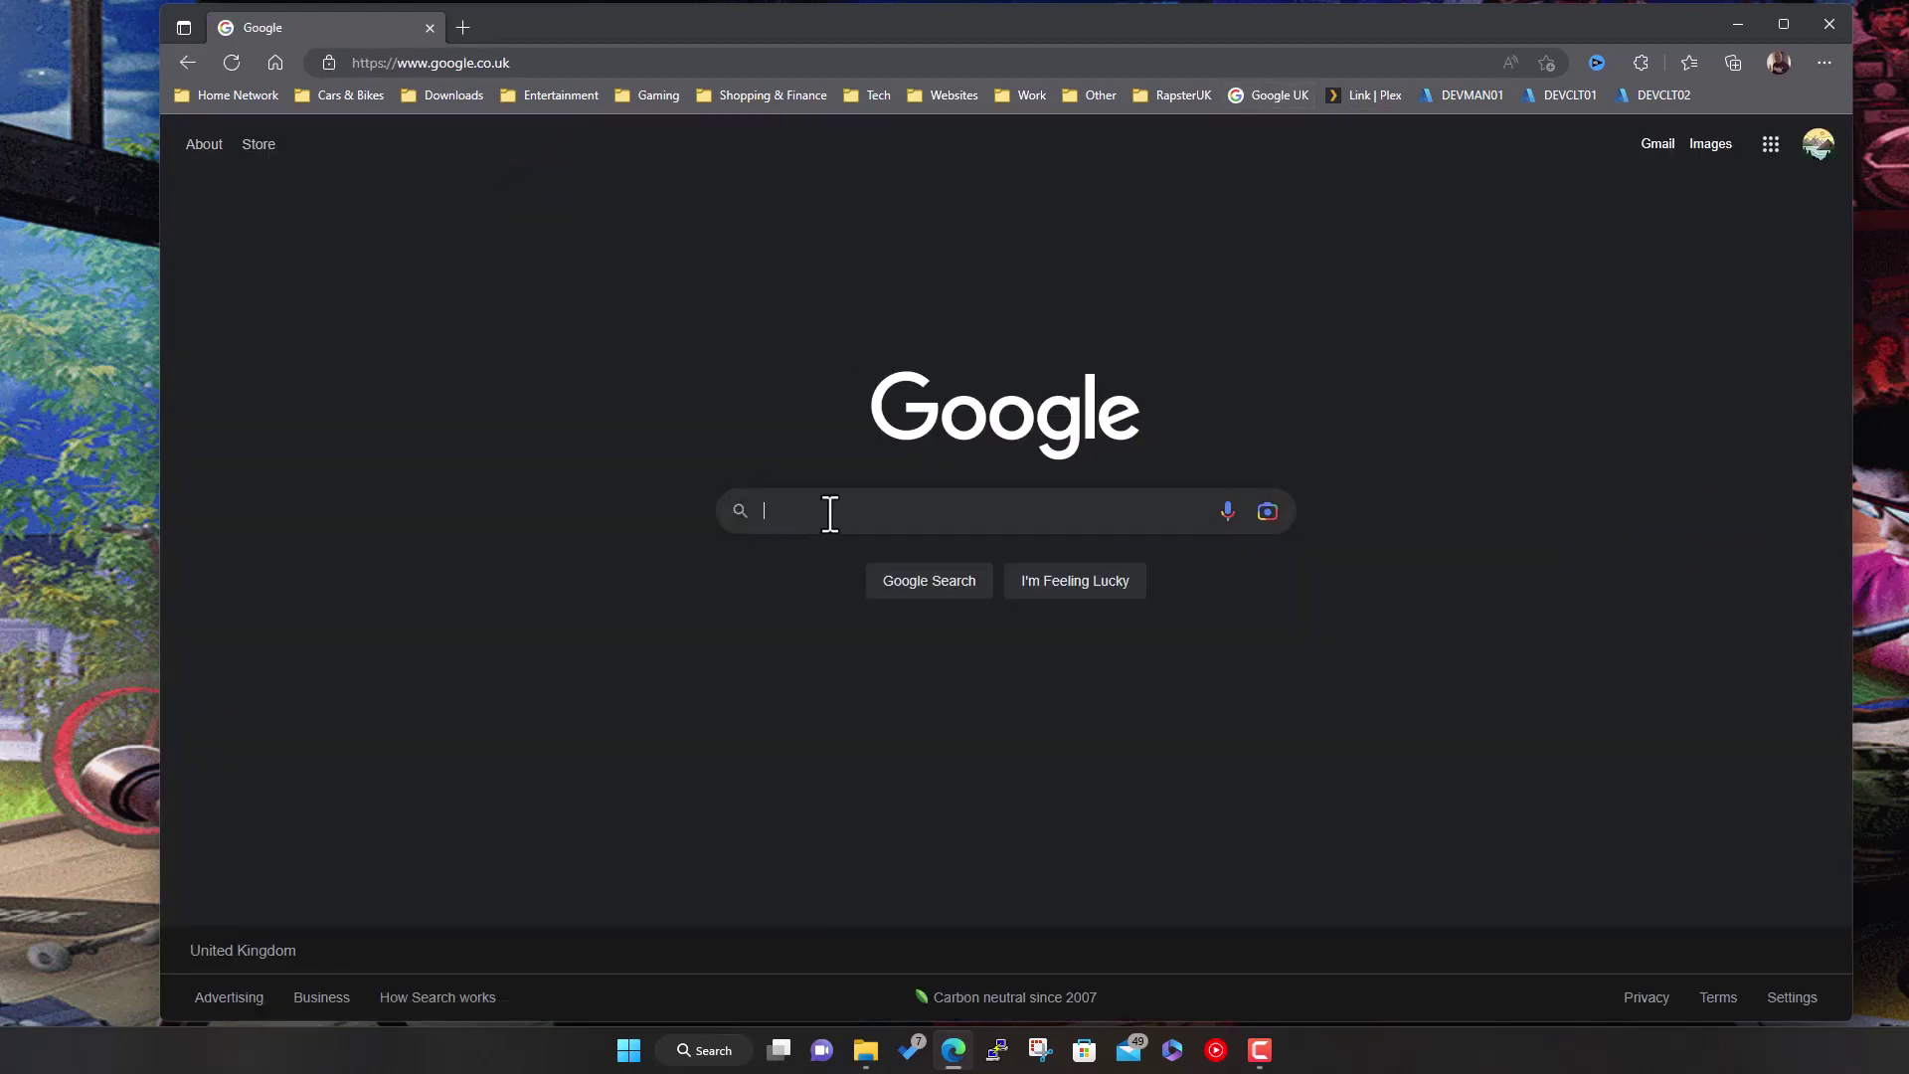
Search Google for "retrobat" and open the main RETROBAT site from the results
click(830, 512)
text(retrobat)
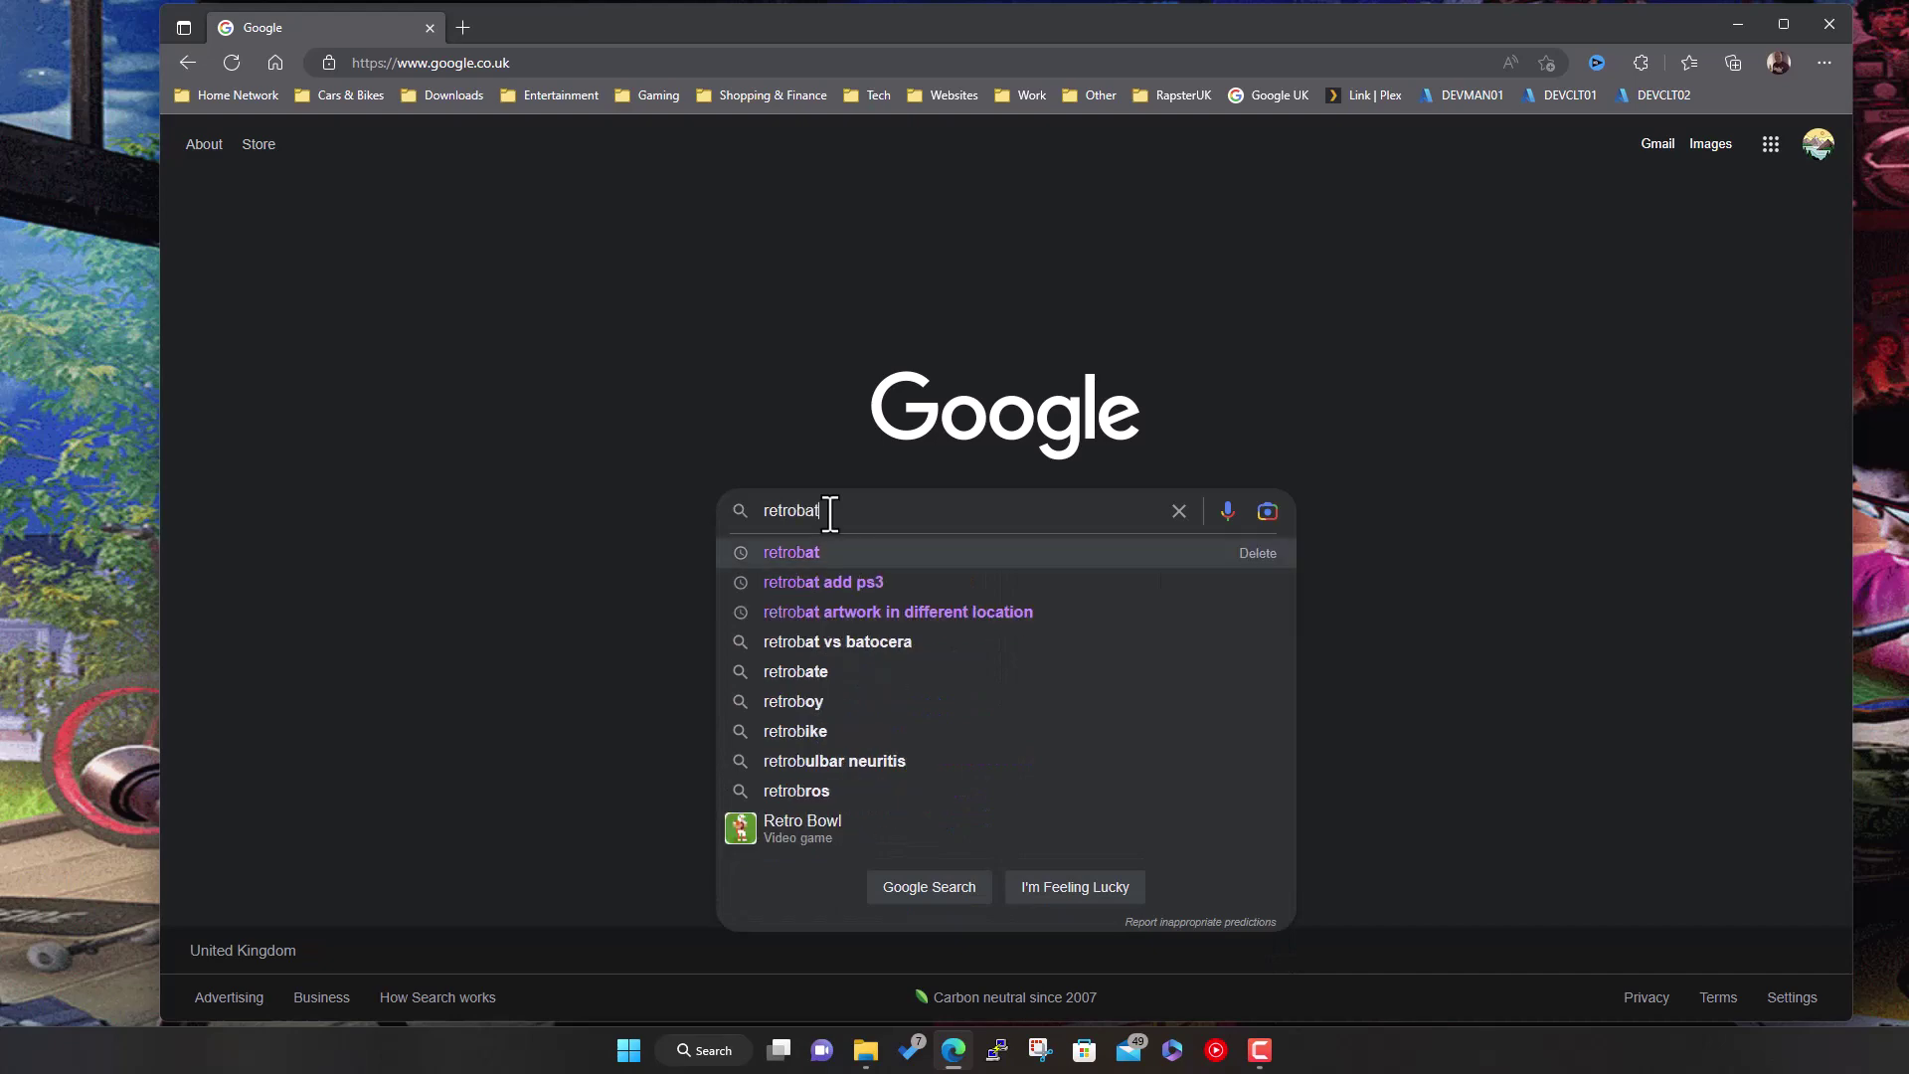
key(Return)
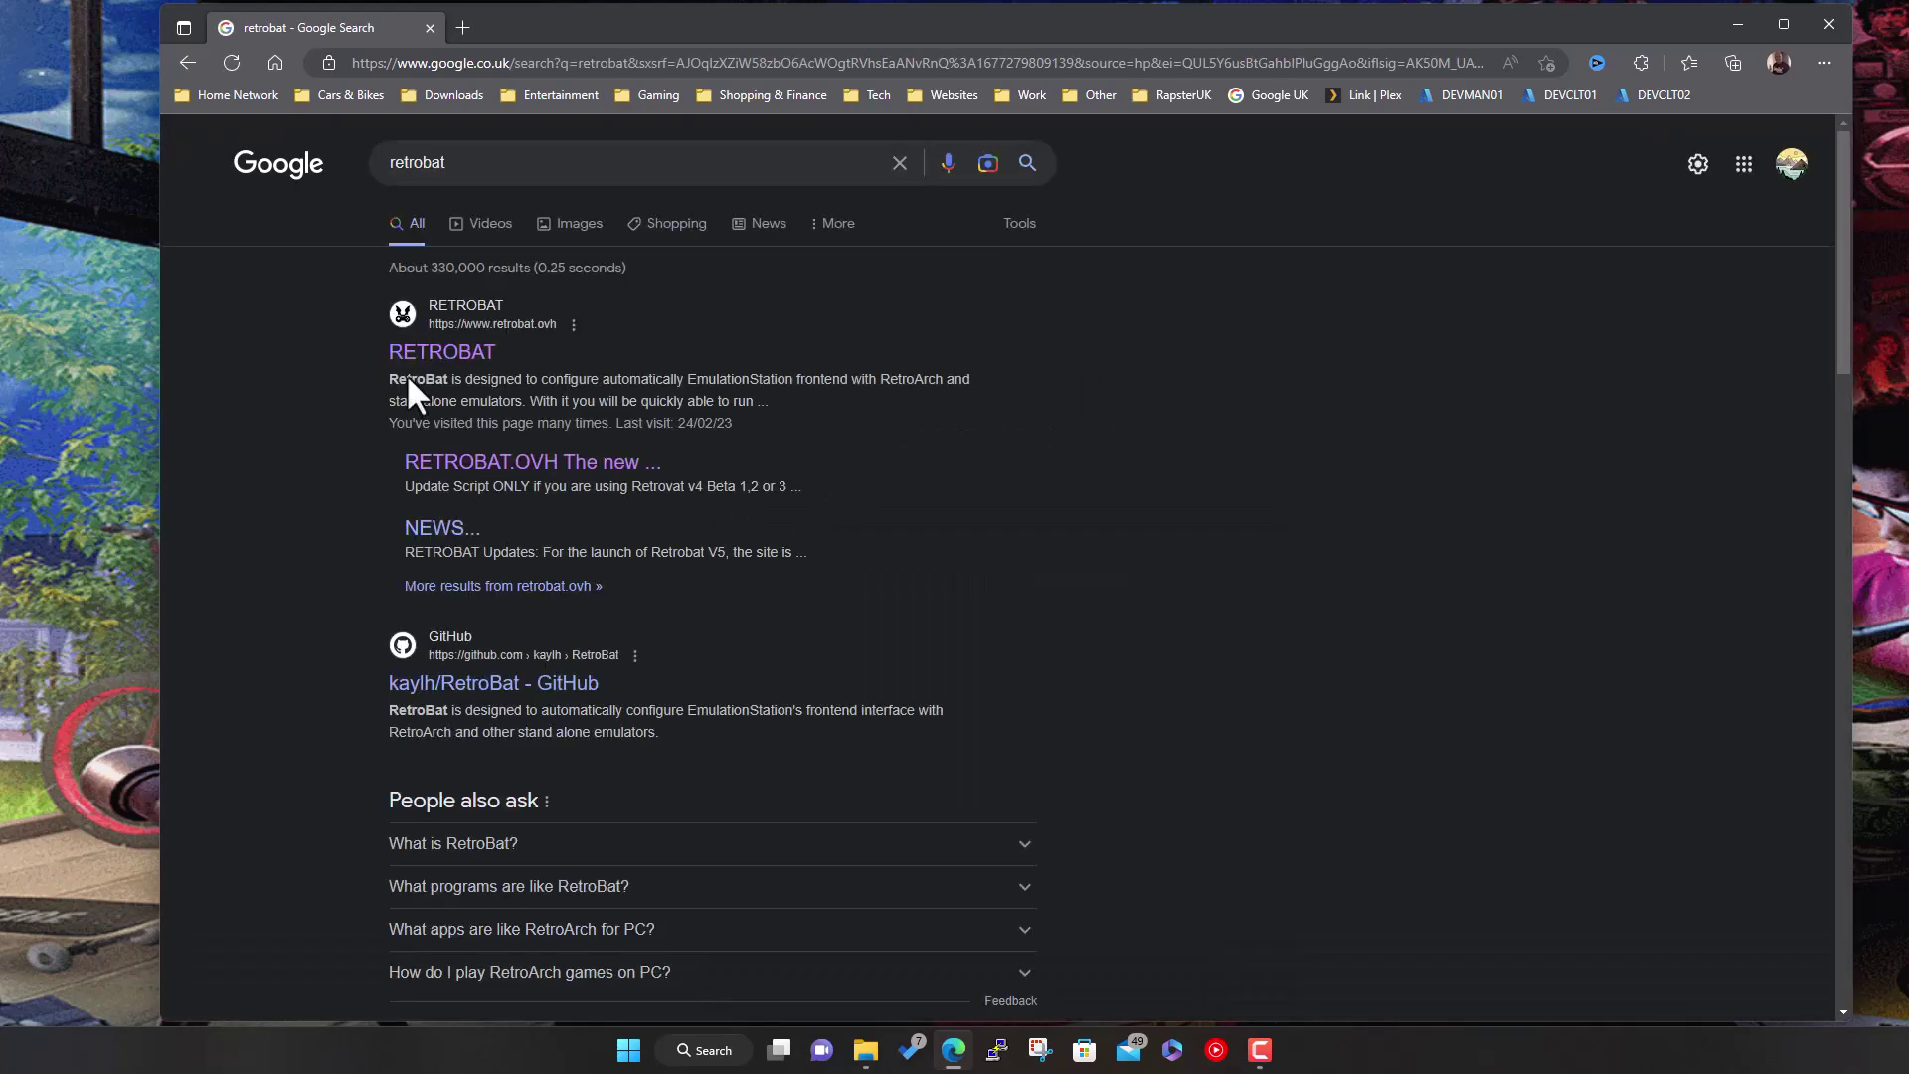
click(417, 354)
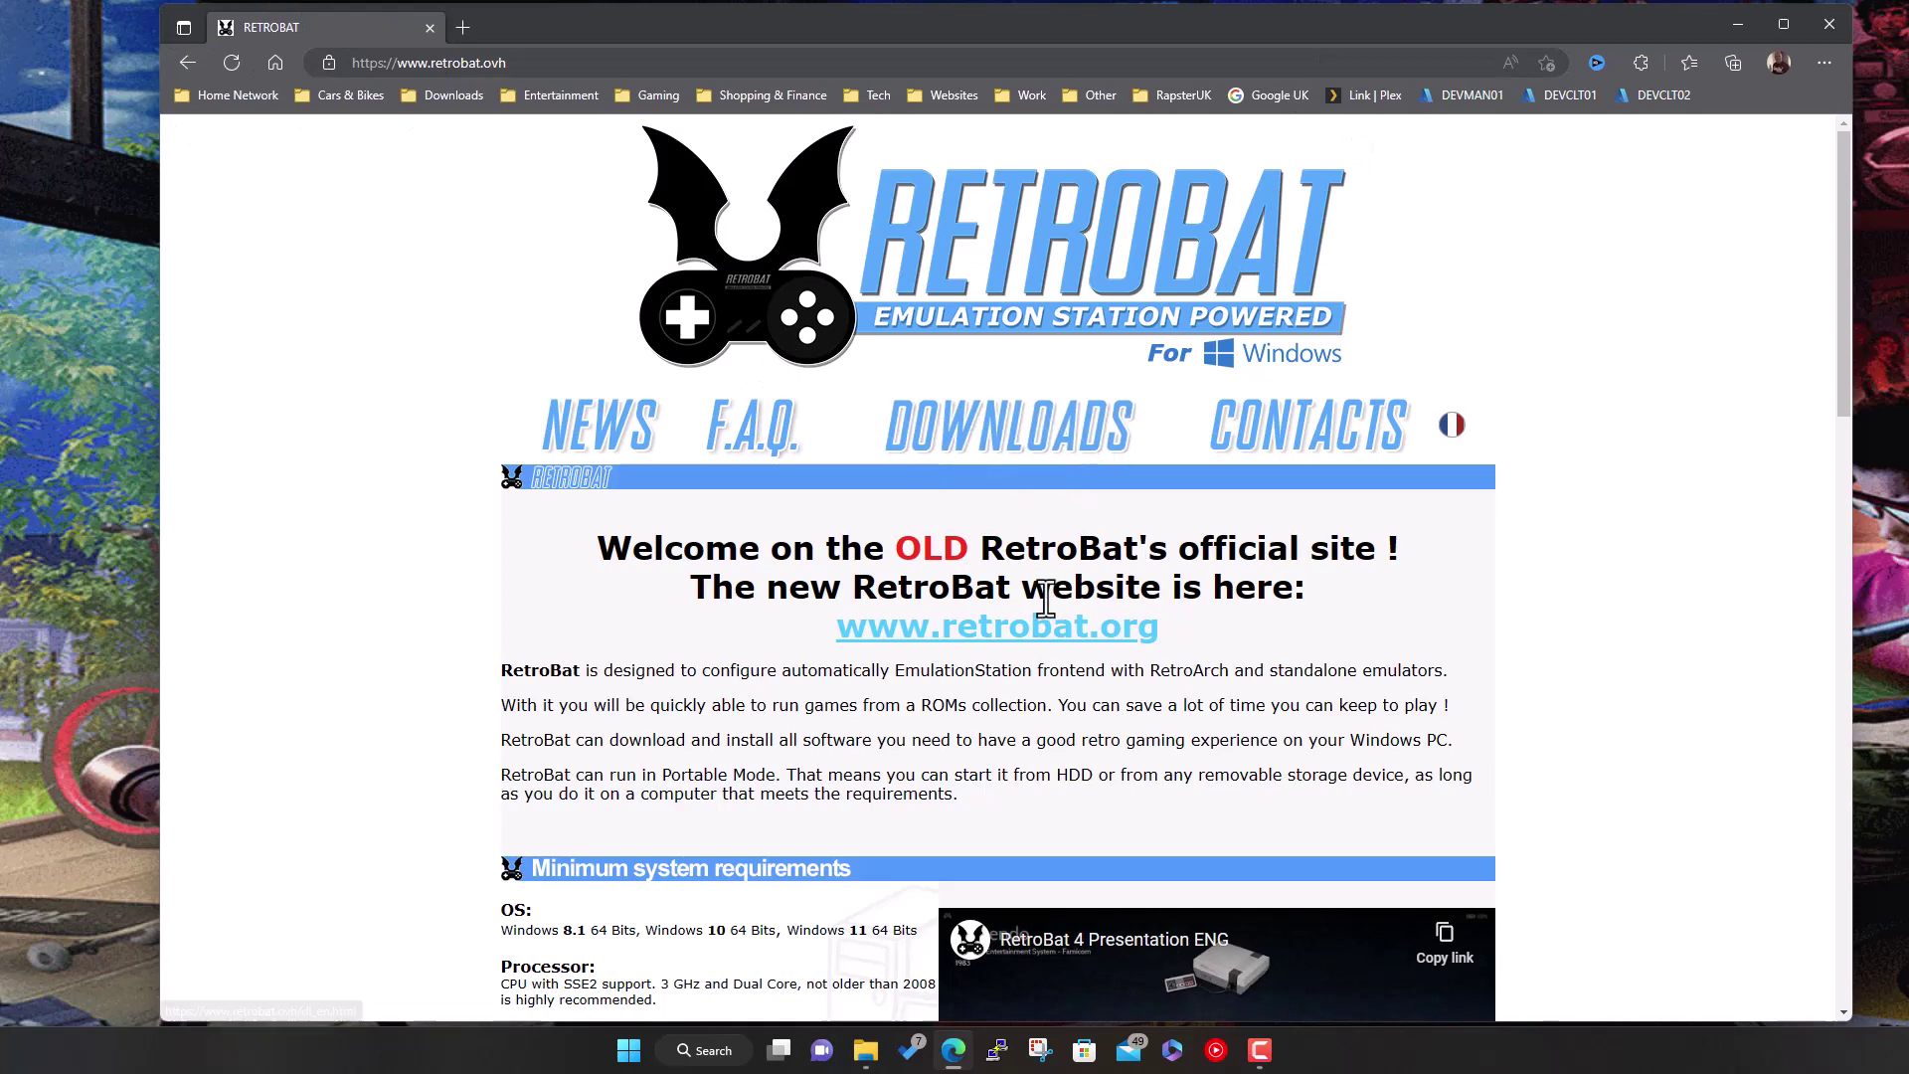
click(1033, 639)
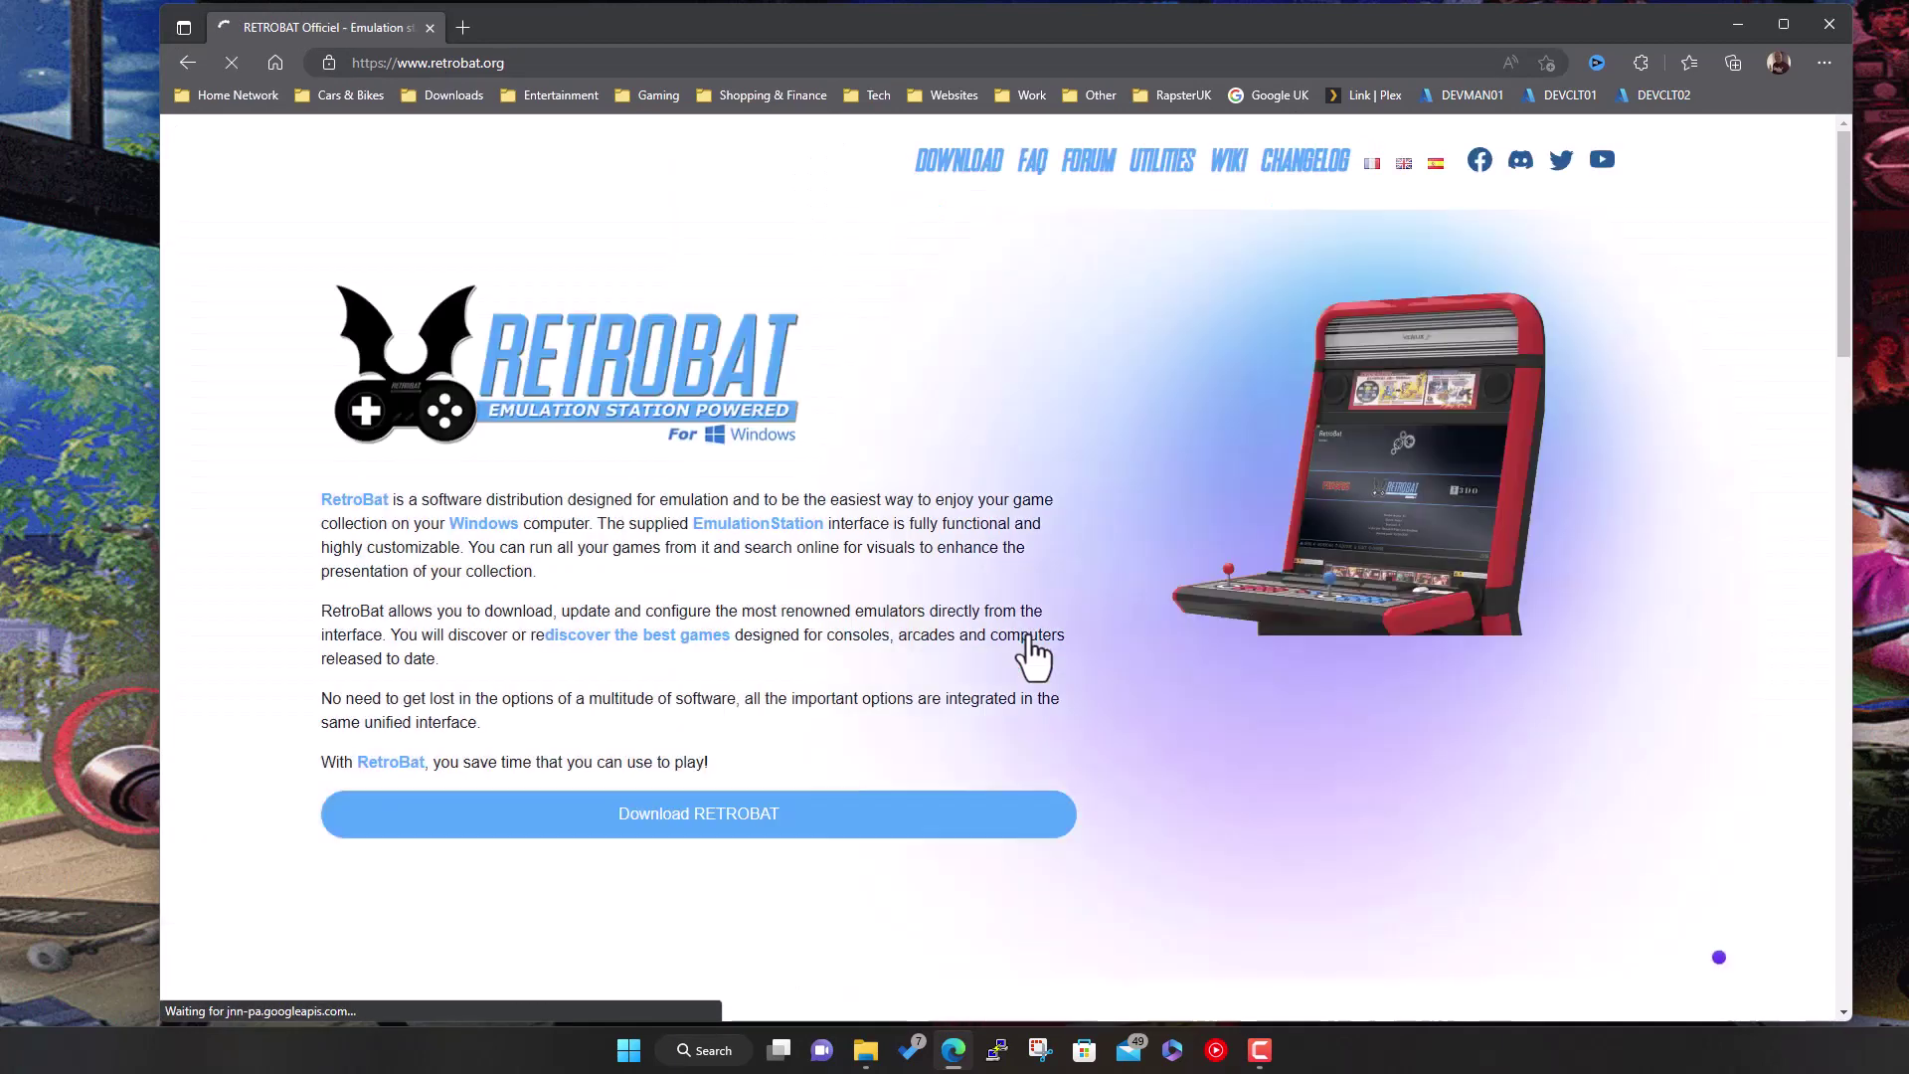
click(776, 823)
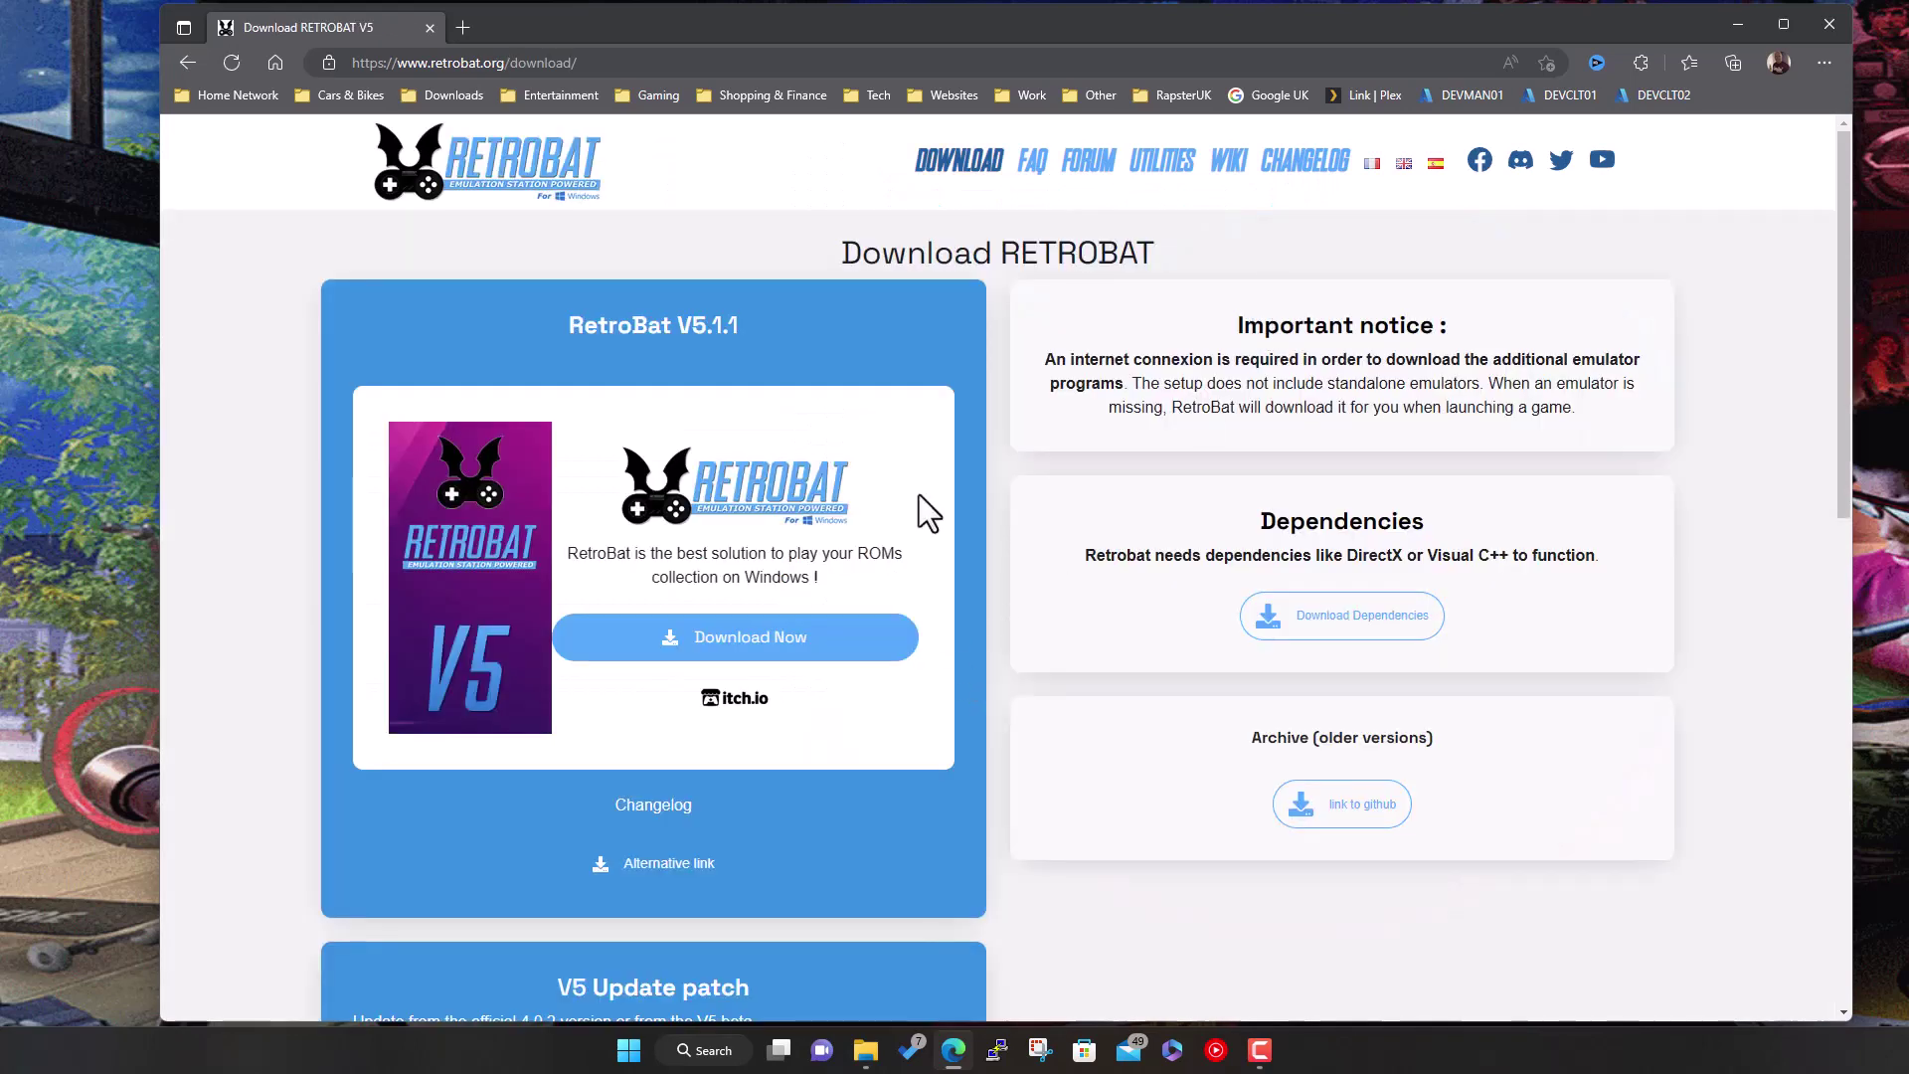
scroll(899, 488, down, 3)
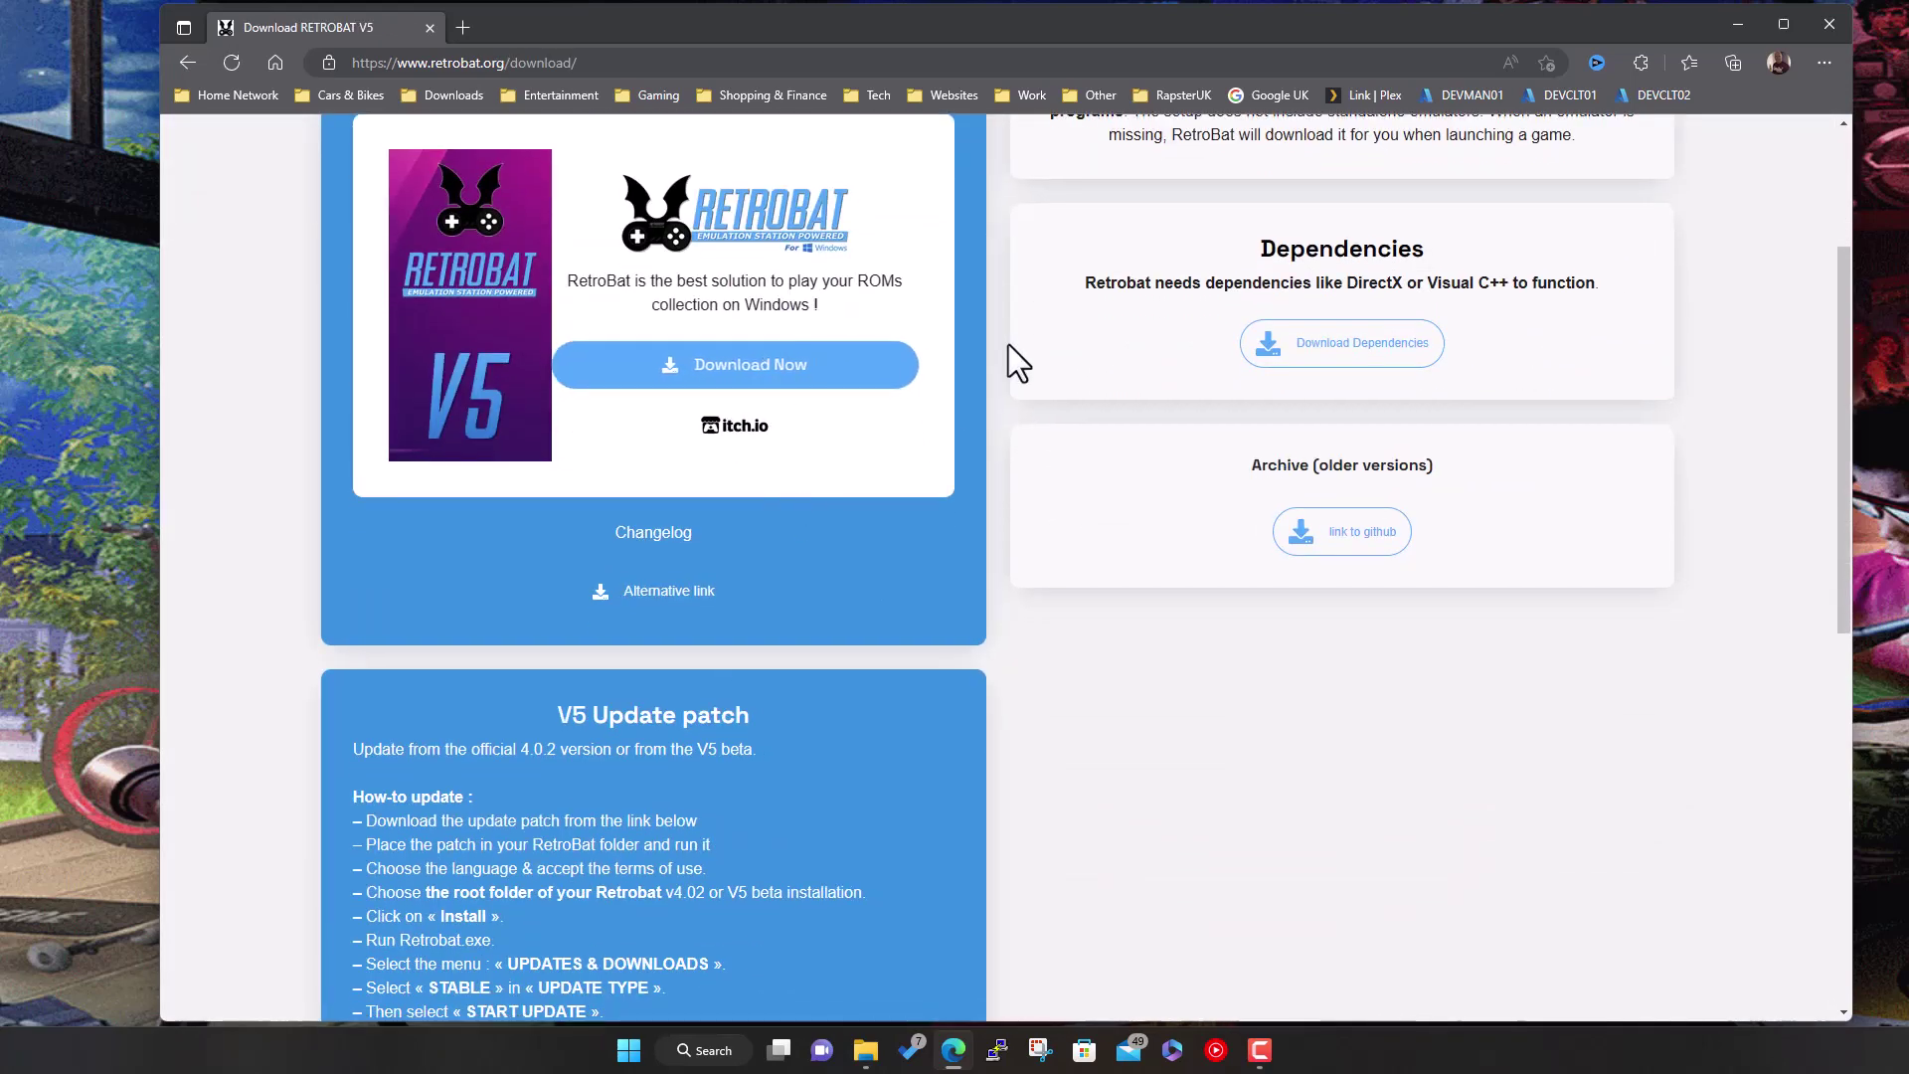
scroll(653, 571, down, 3)
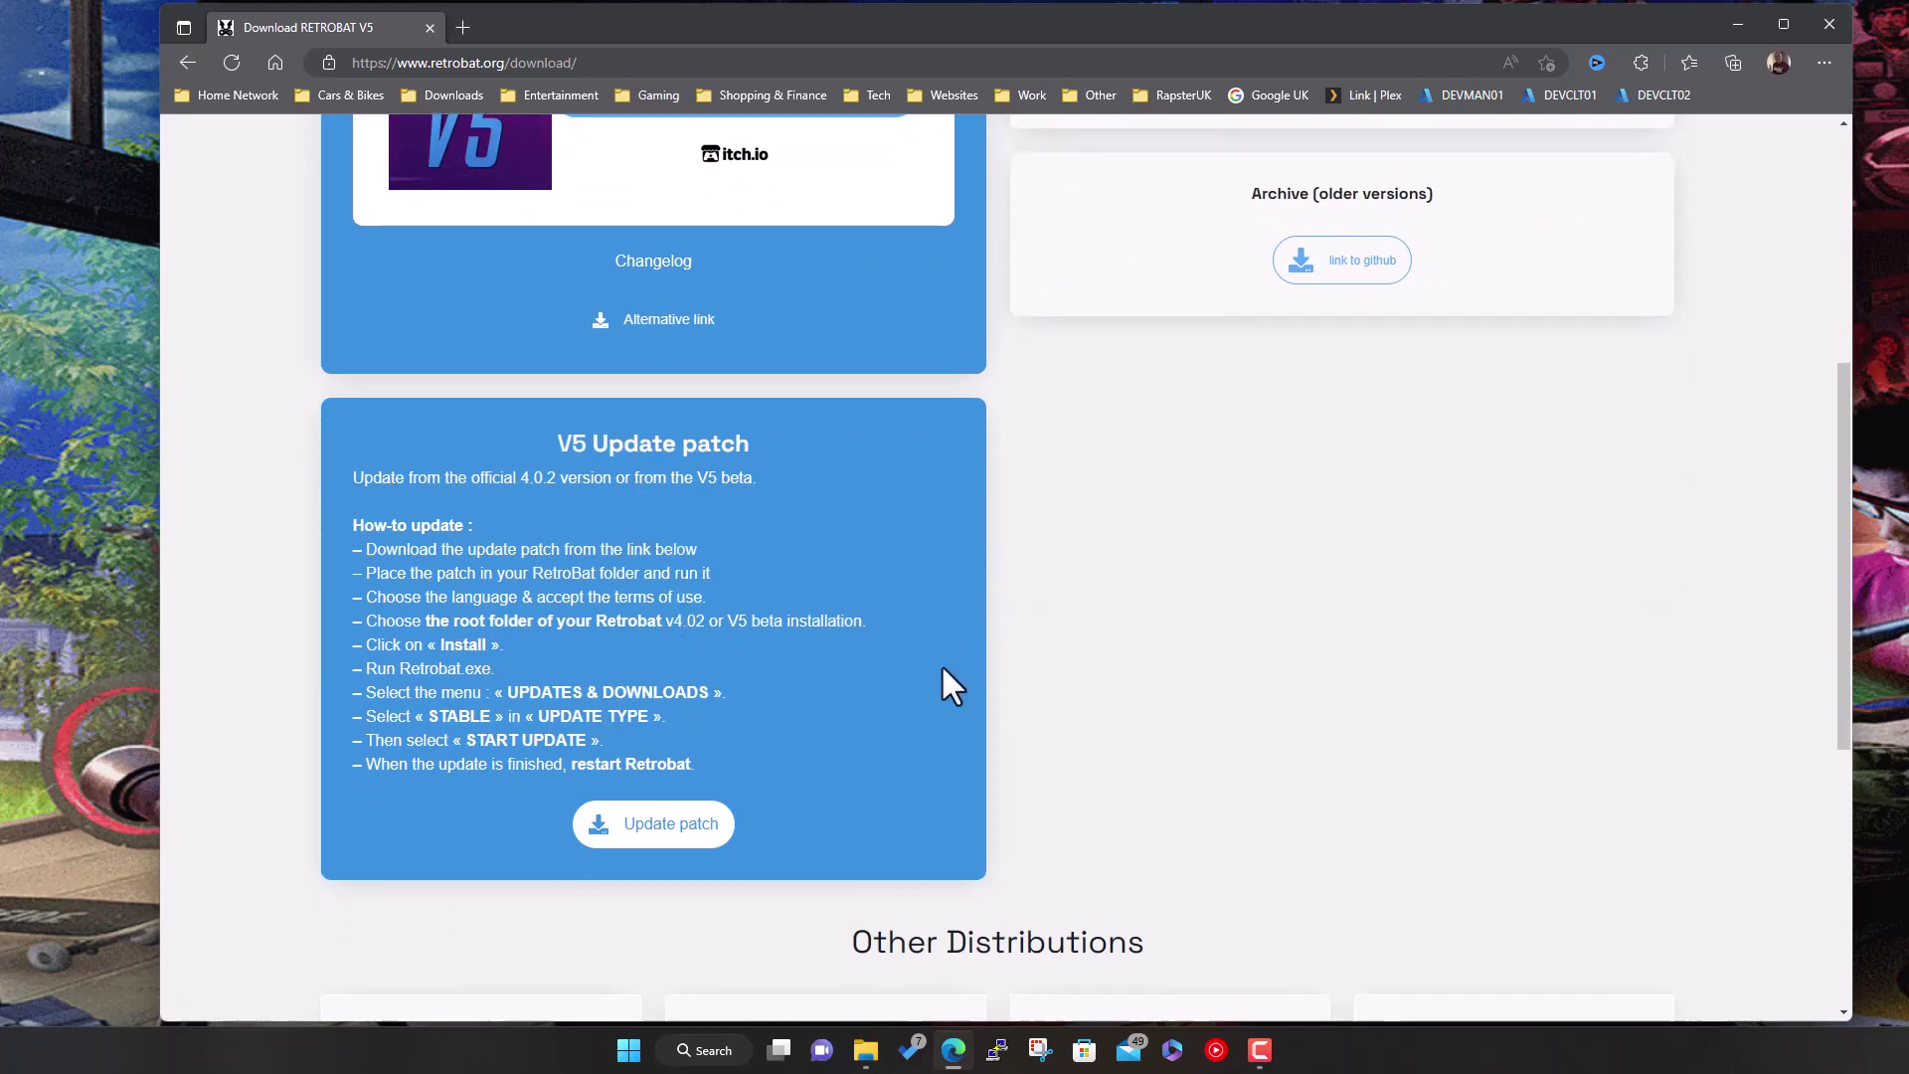
scroll(944, 664, up, 2)
scroll(952, 691, up, 3)
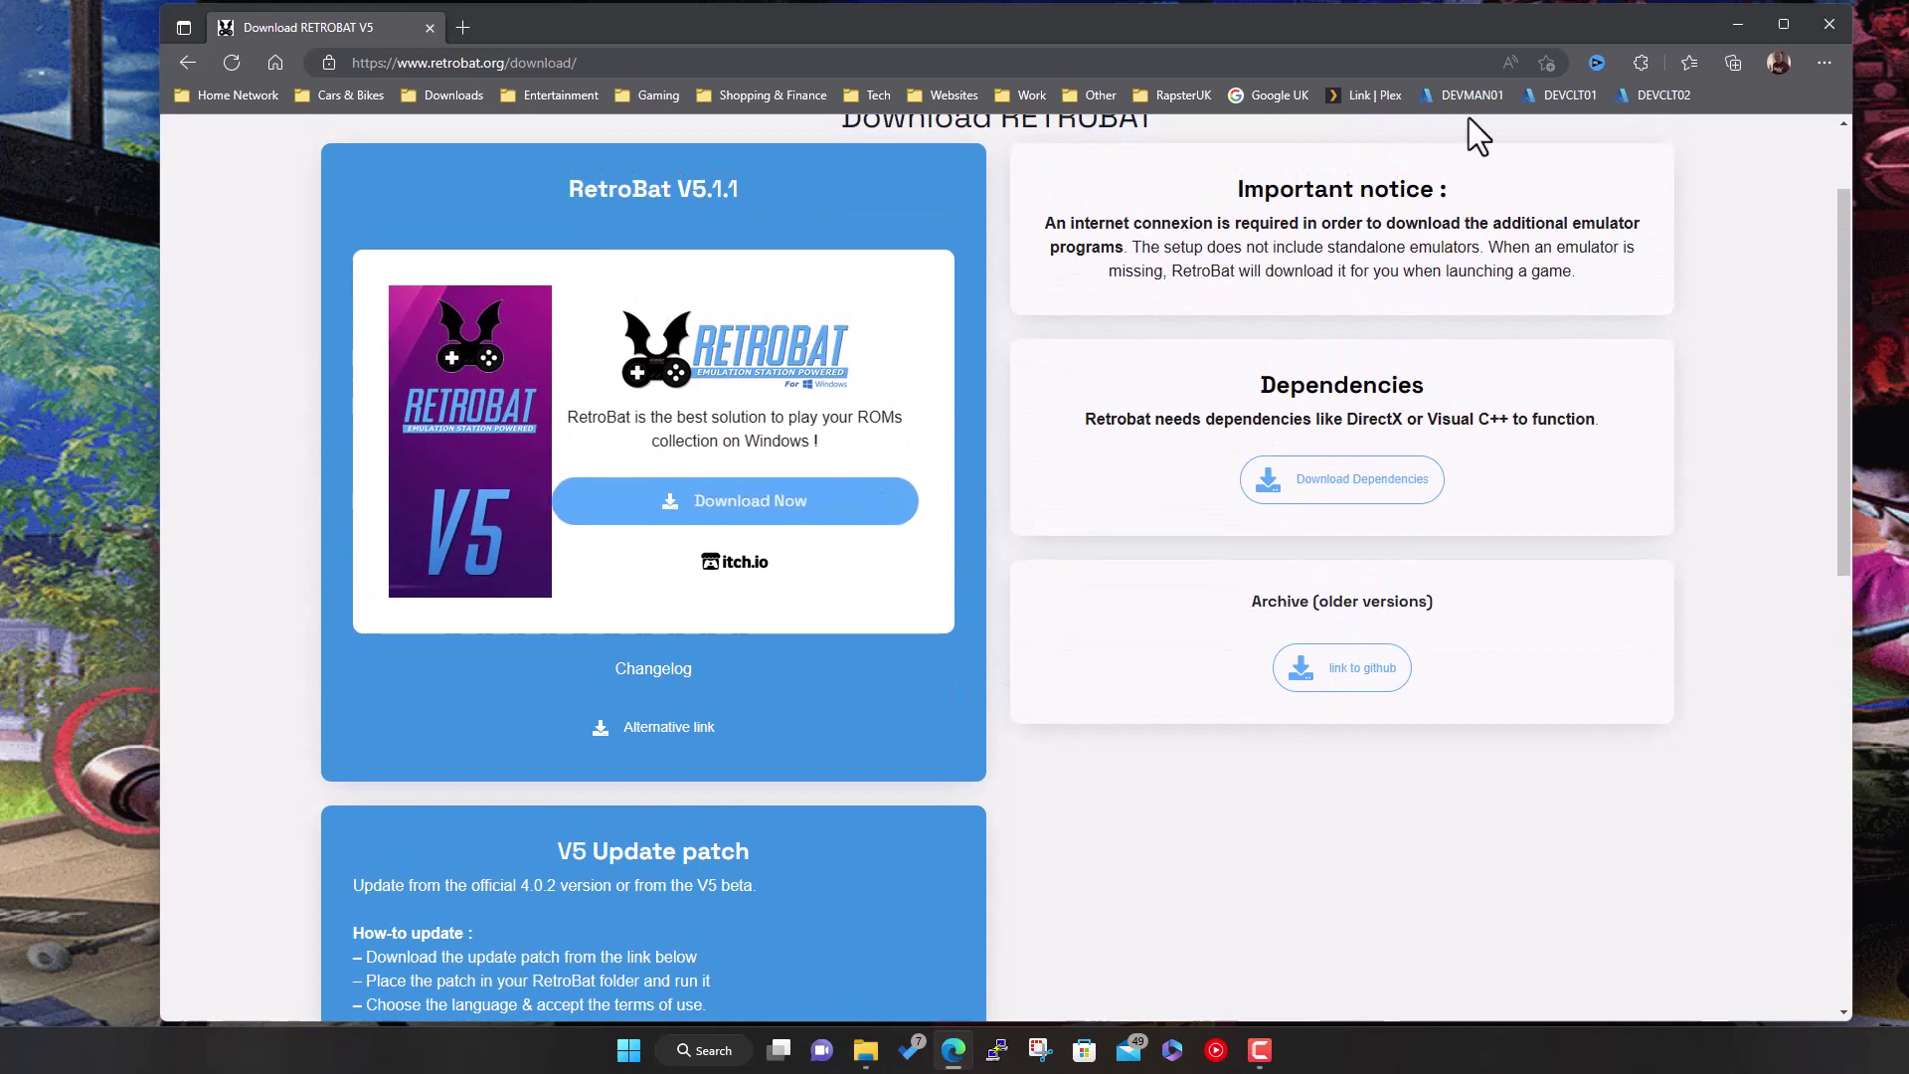
Minimize the browser and run retrobat-v5.1.0-stable-win64-setup.exe from the Downloads folder
click(1736, 25)
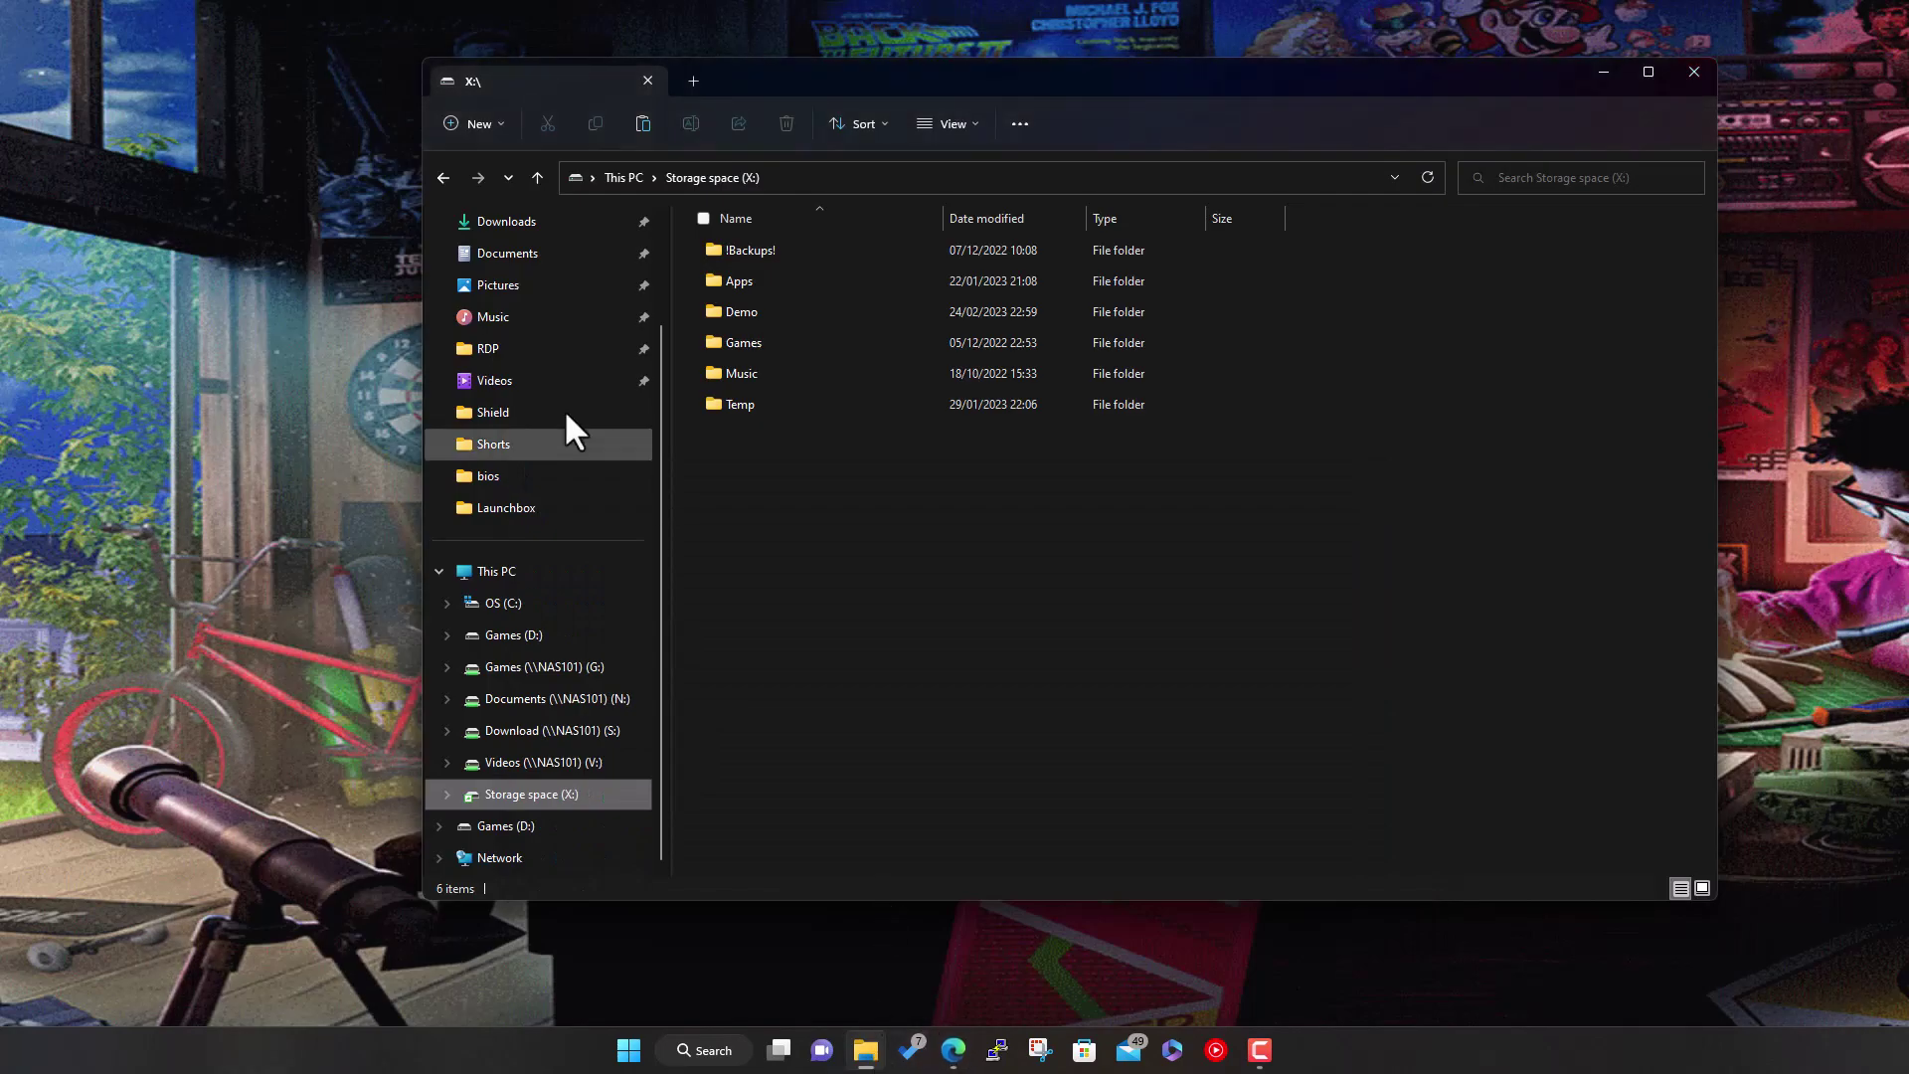
click(542, 254)
click(537, 225)
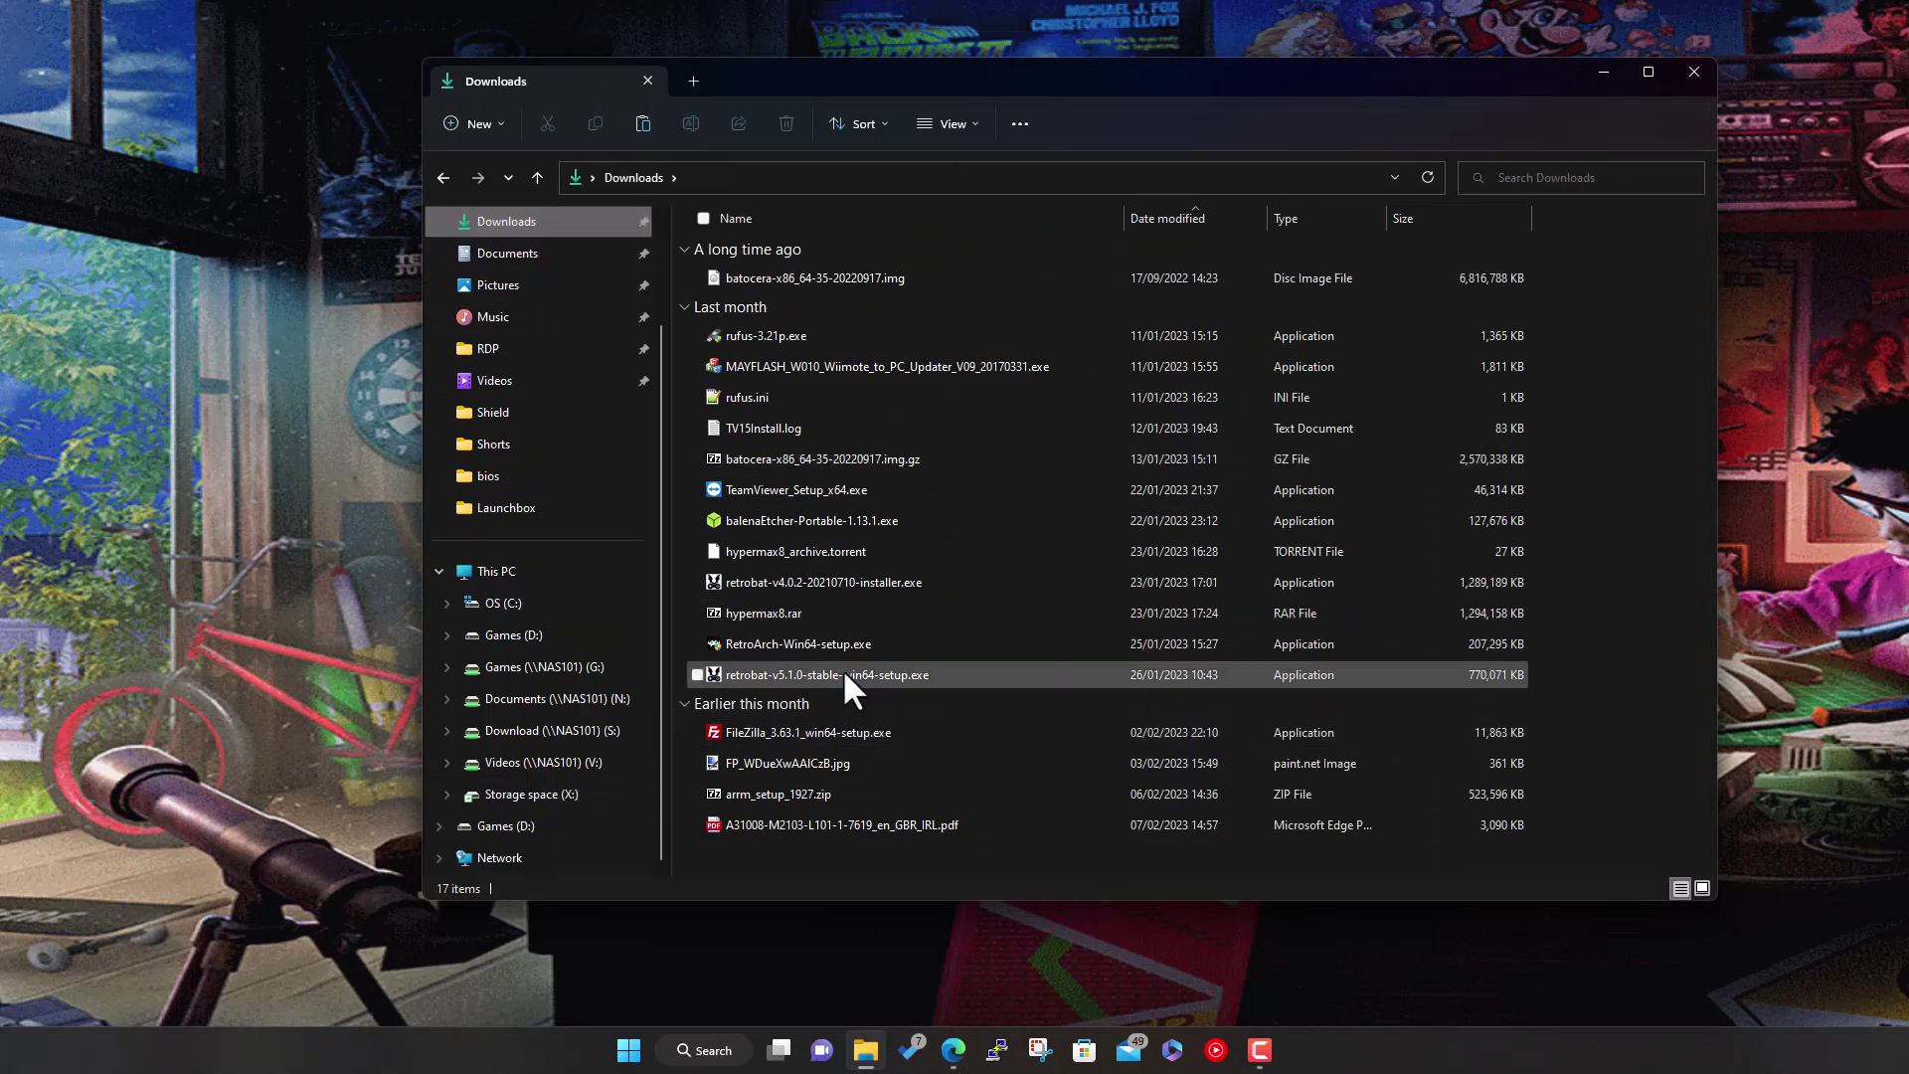
double_click(844, 674)
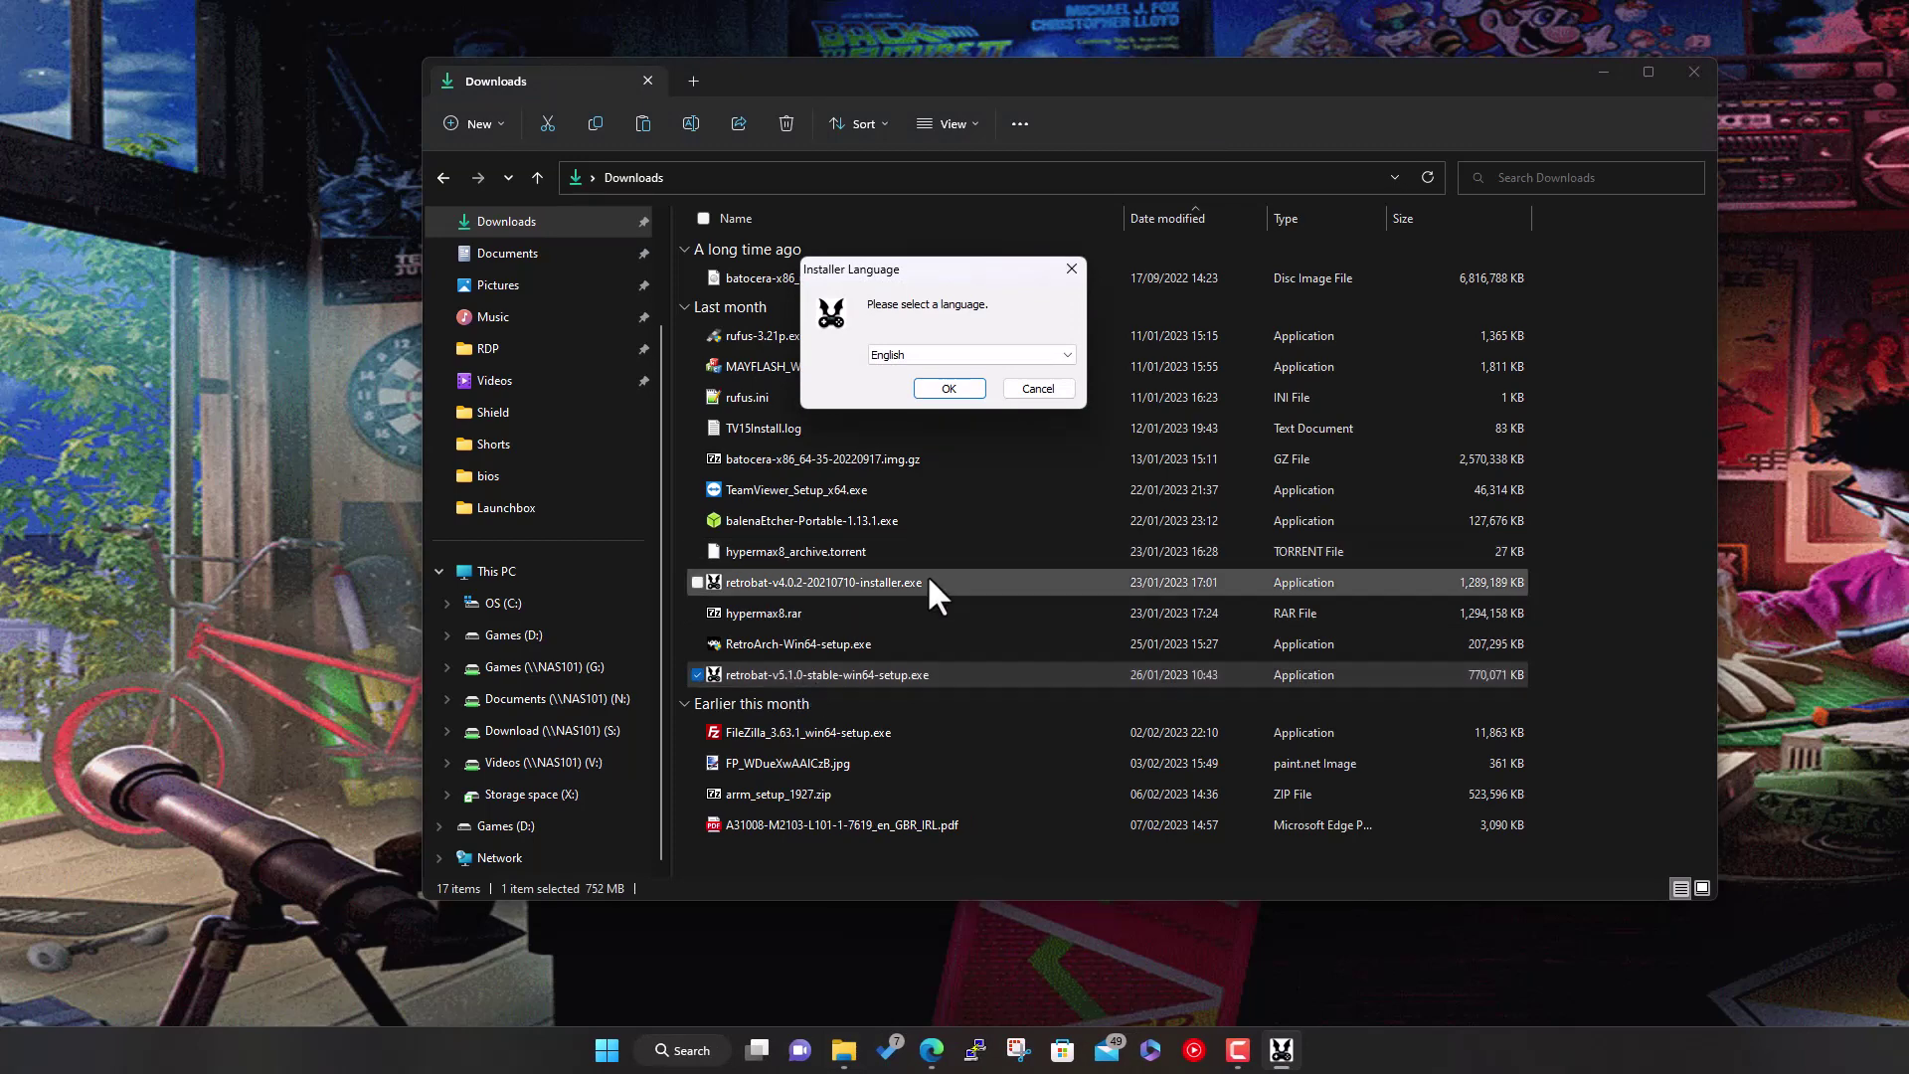
Confirm English as the installer language, continue past the welcome page and accept the RetroBat license agreement
click(967, 389)
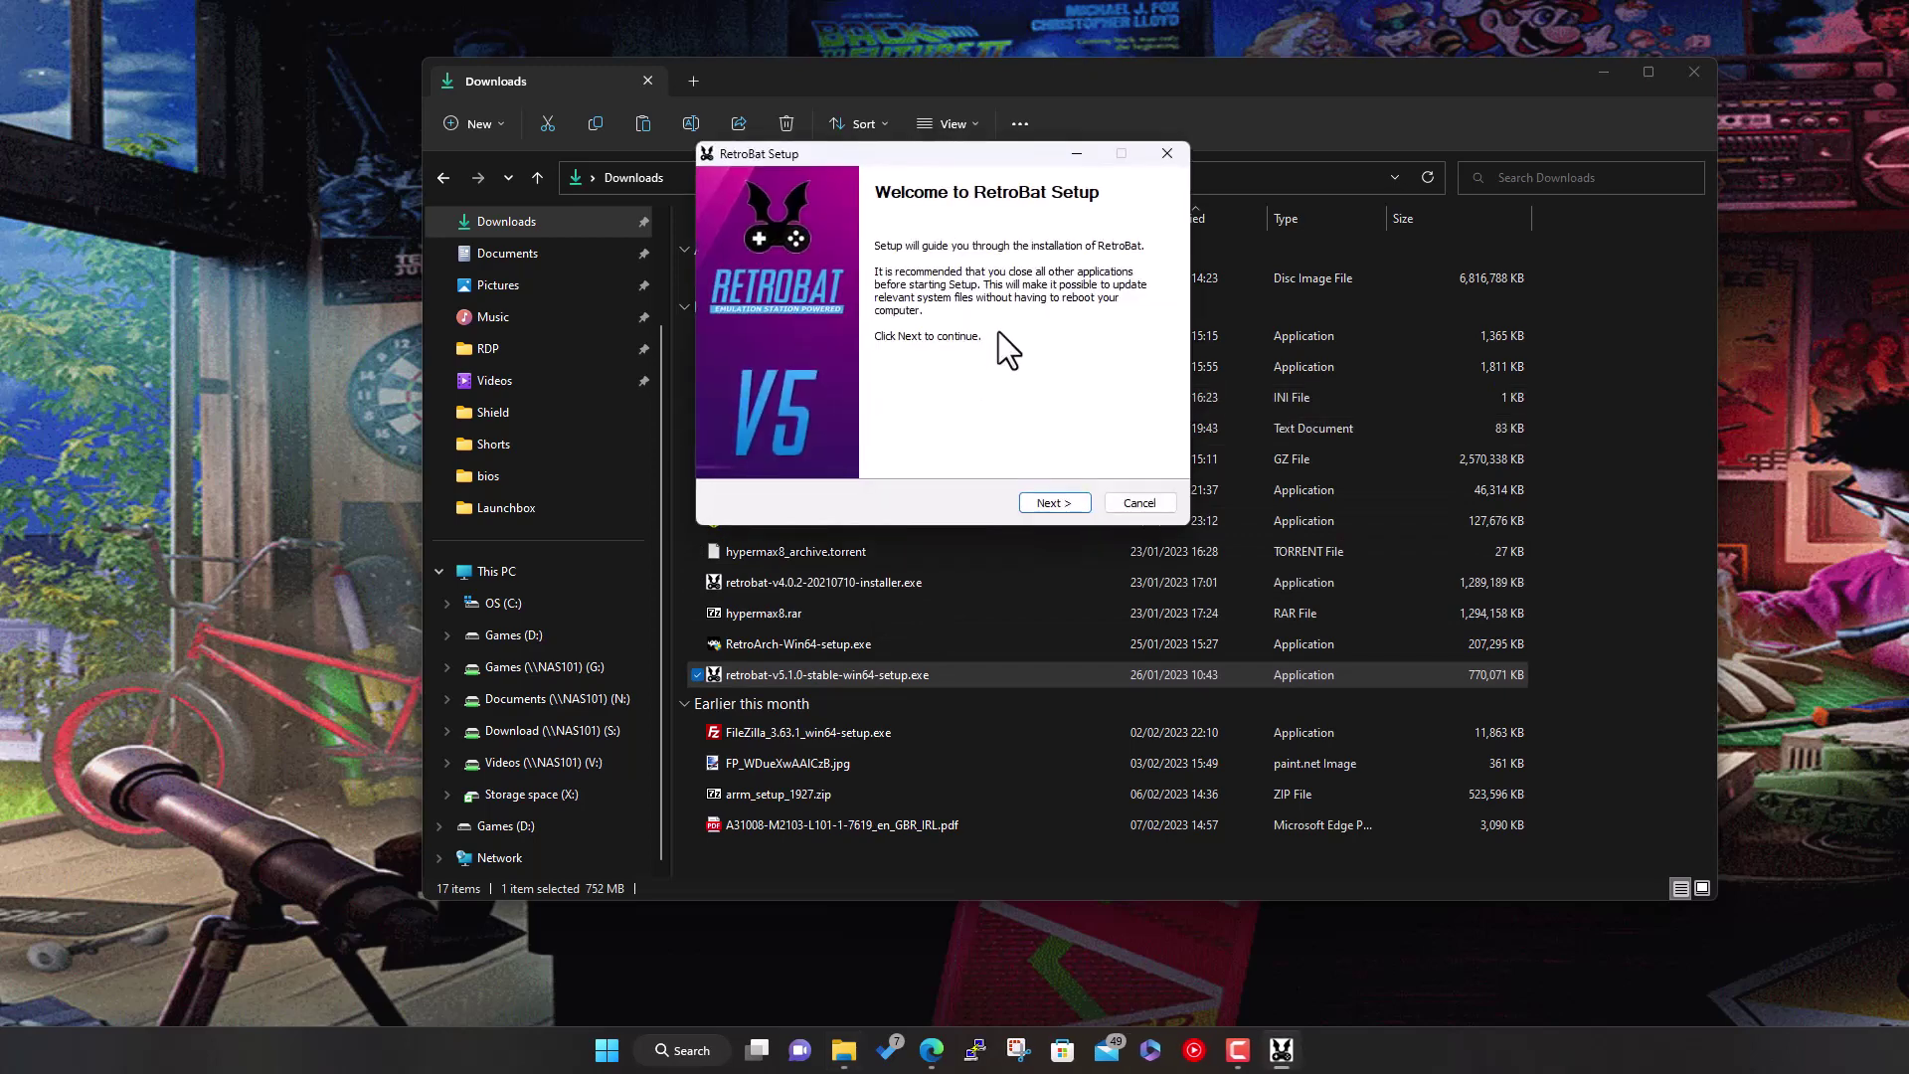
click(1042, 507)
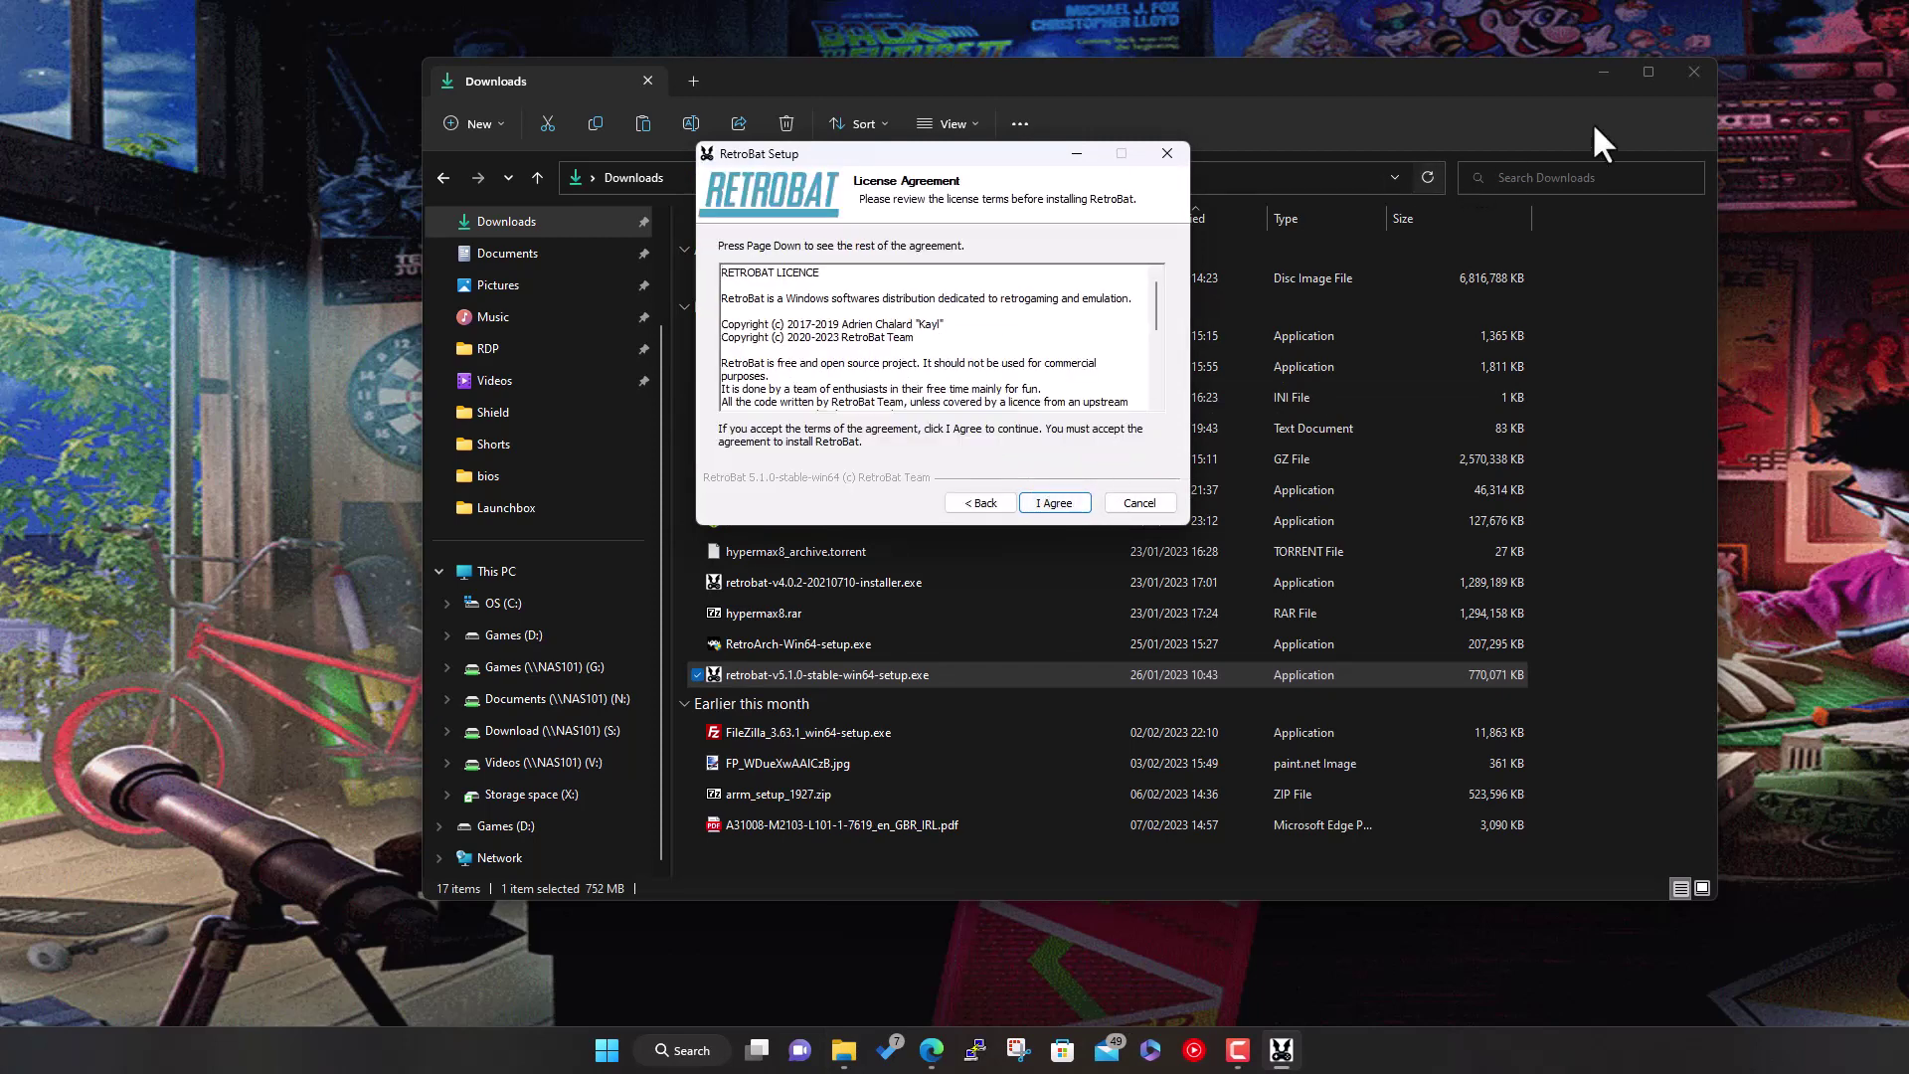
click(1603, 72)
click(1056, 503)
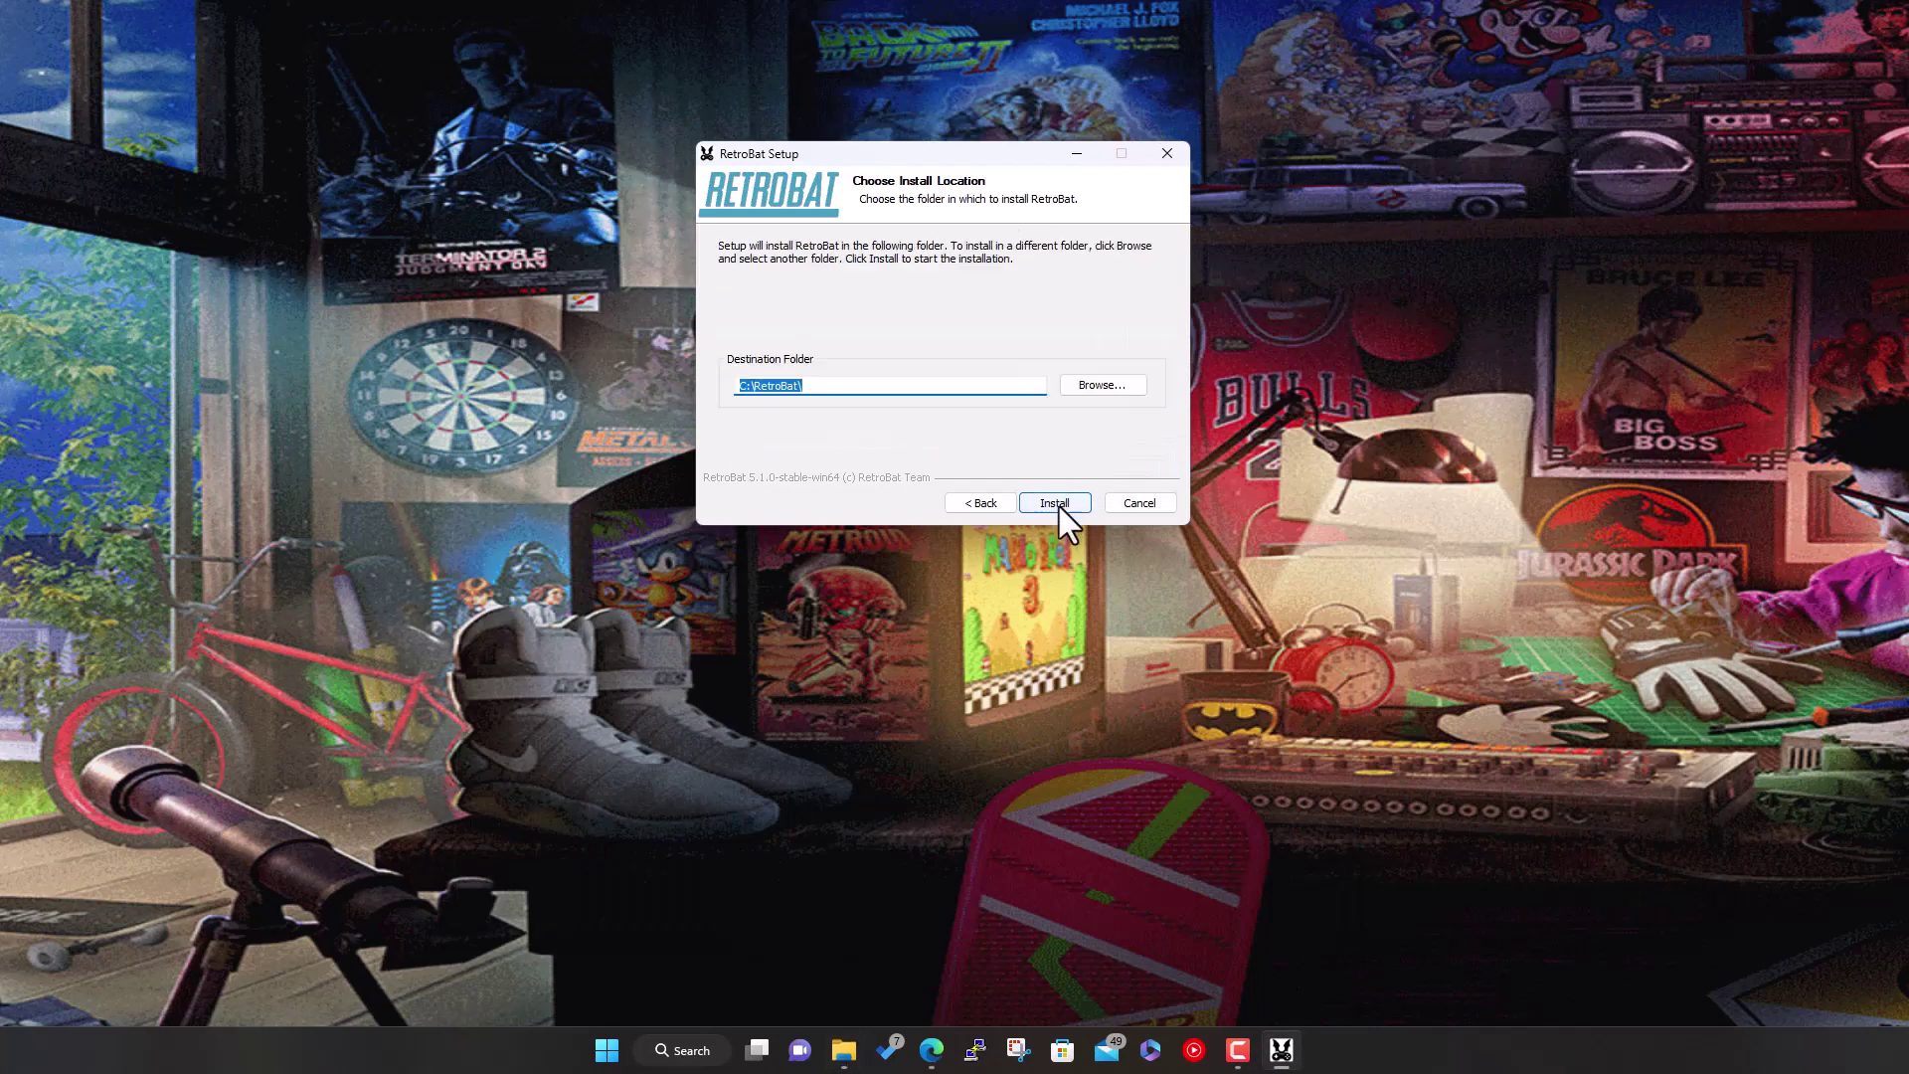
Set the RetroBat destination folder to X:\Demo\RetroBat\
click(870, 392)
key(Delete)
key(Delete)
text(X:\\Demo\)
key(BackSpace)
Switch to File Explorer and examine the X:\Demo folder and its Games subfolder, returning to Demo
click(843, 1050)
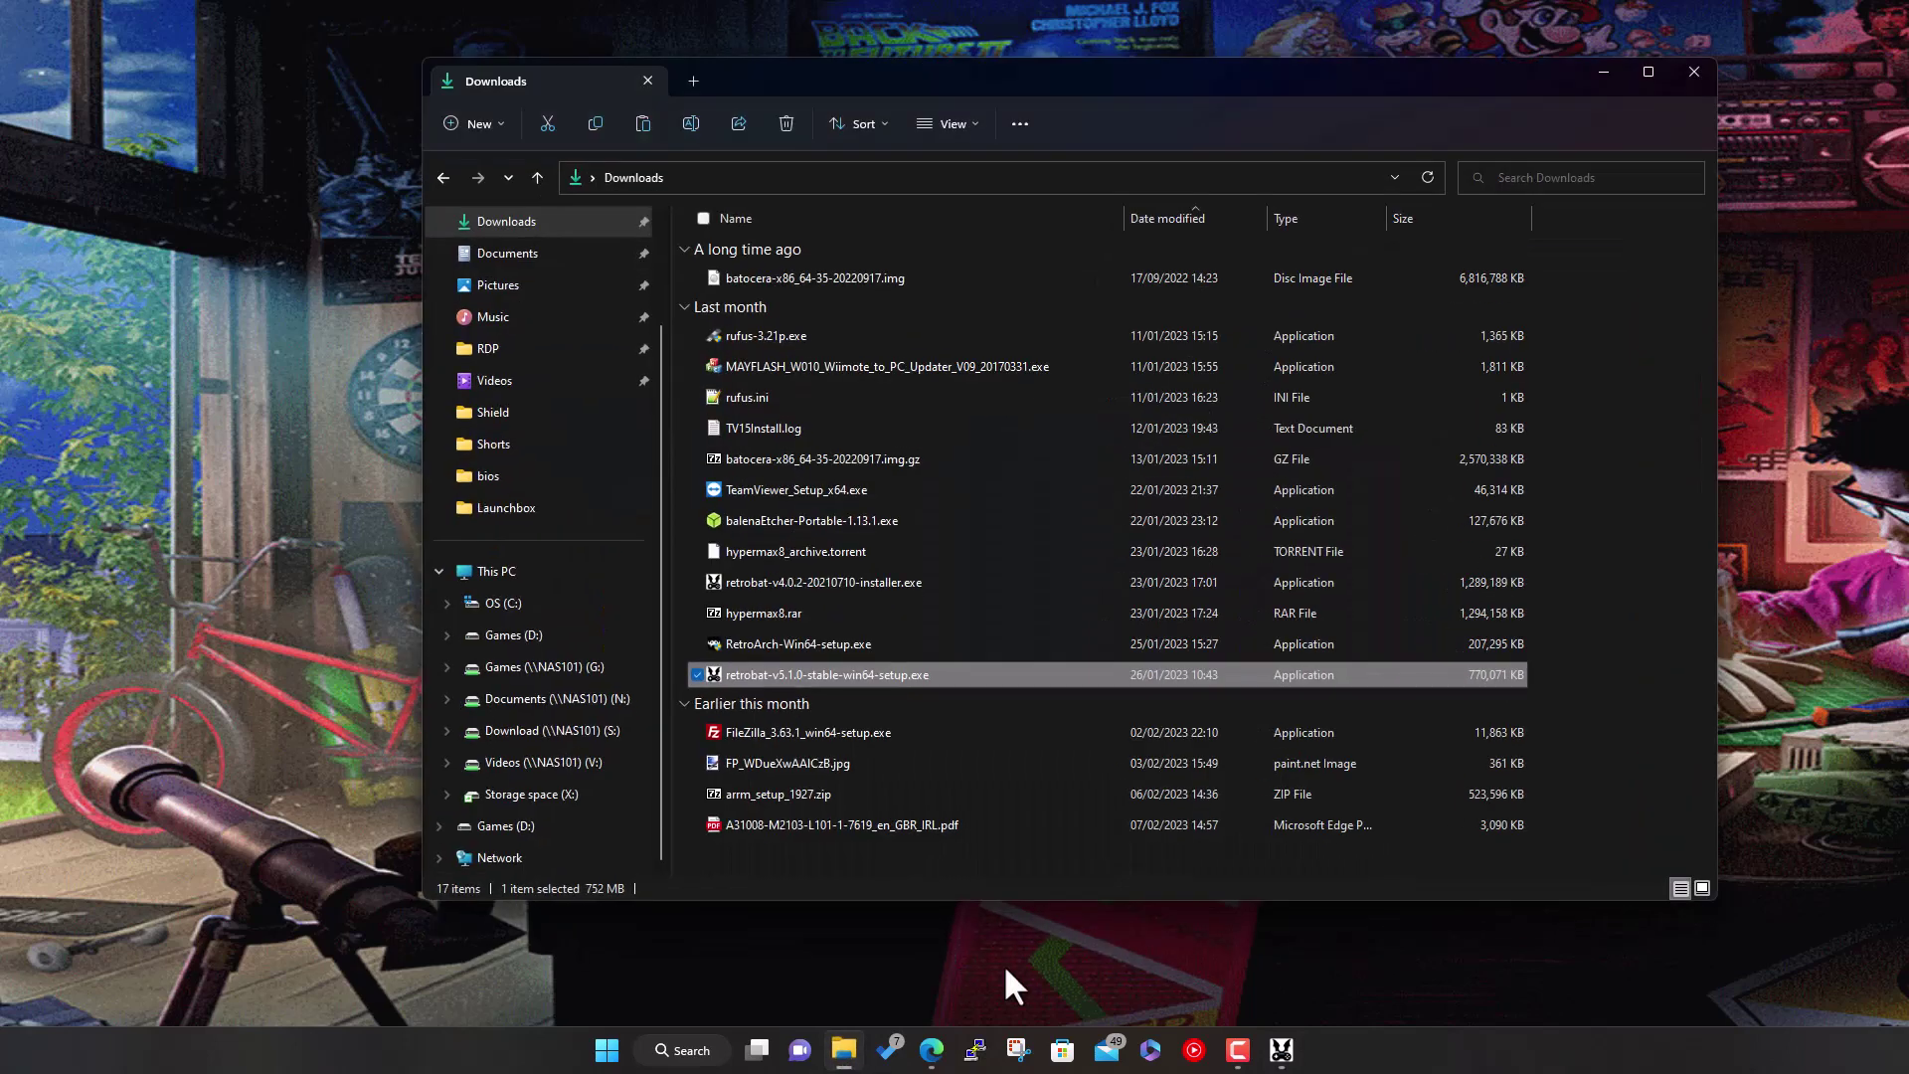
click(557, 795)
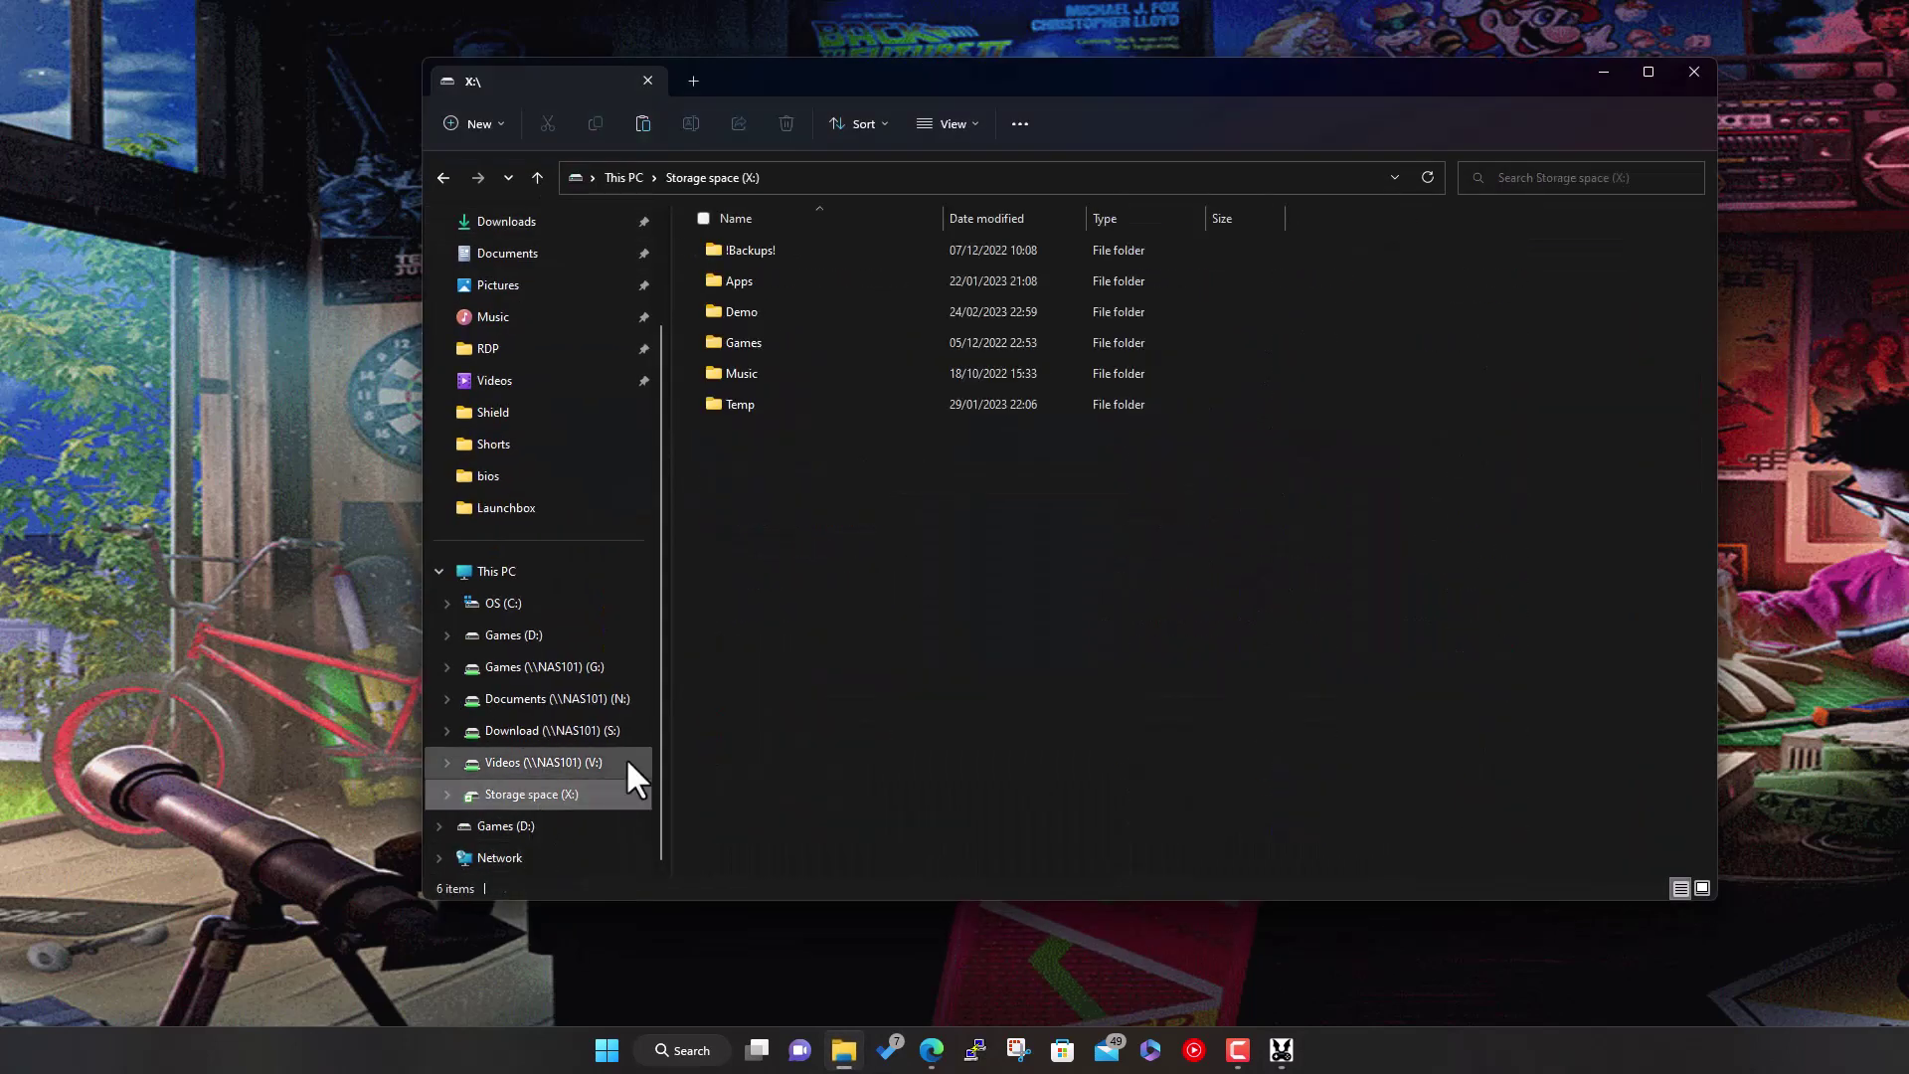
double_click(748, 309)
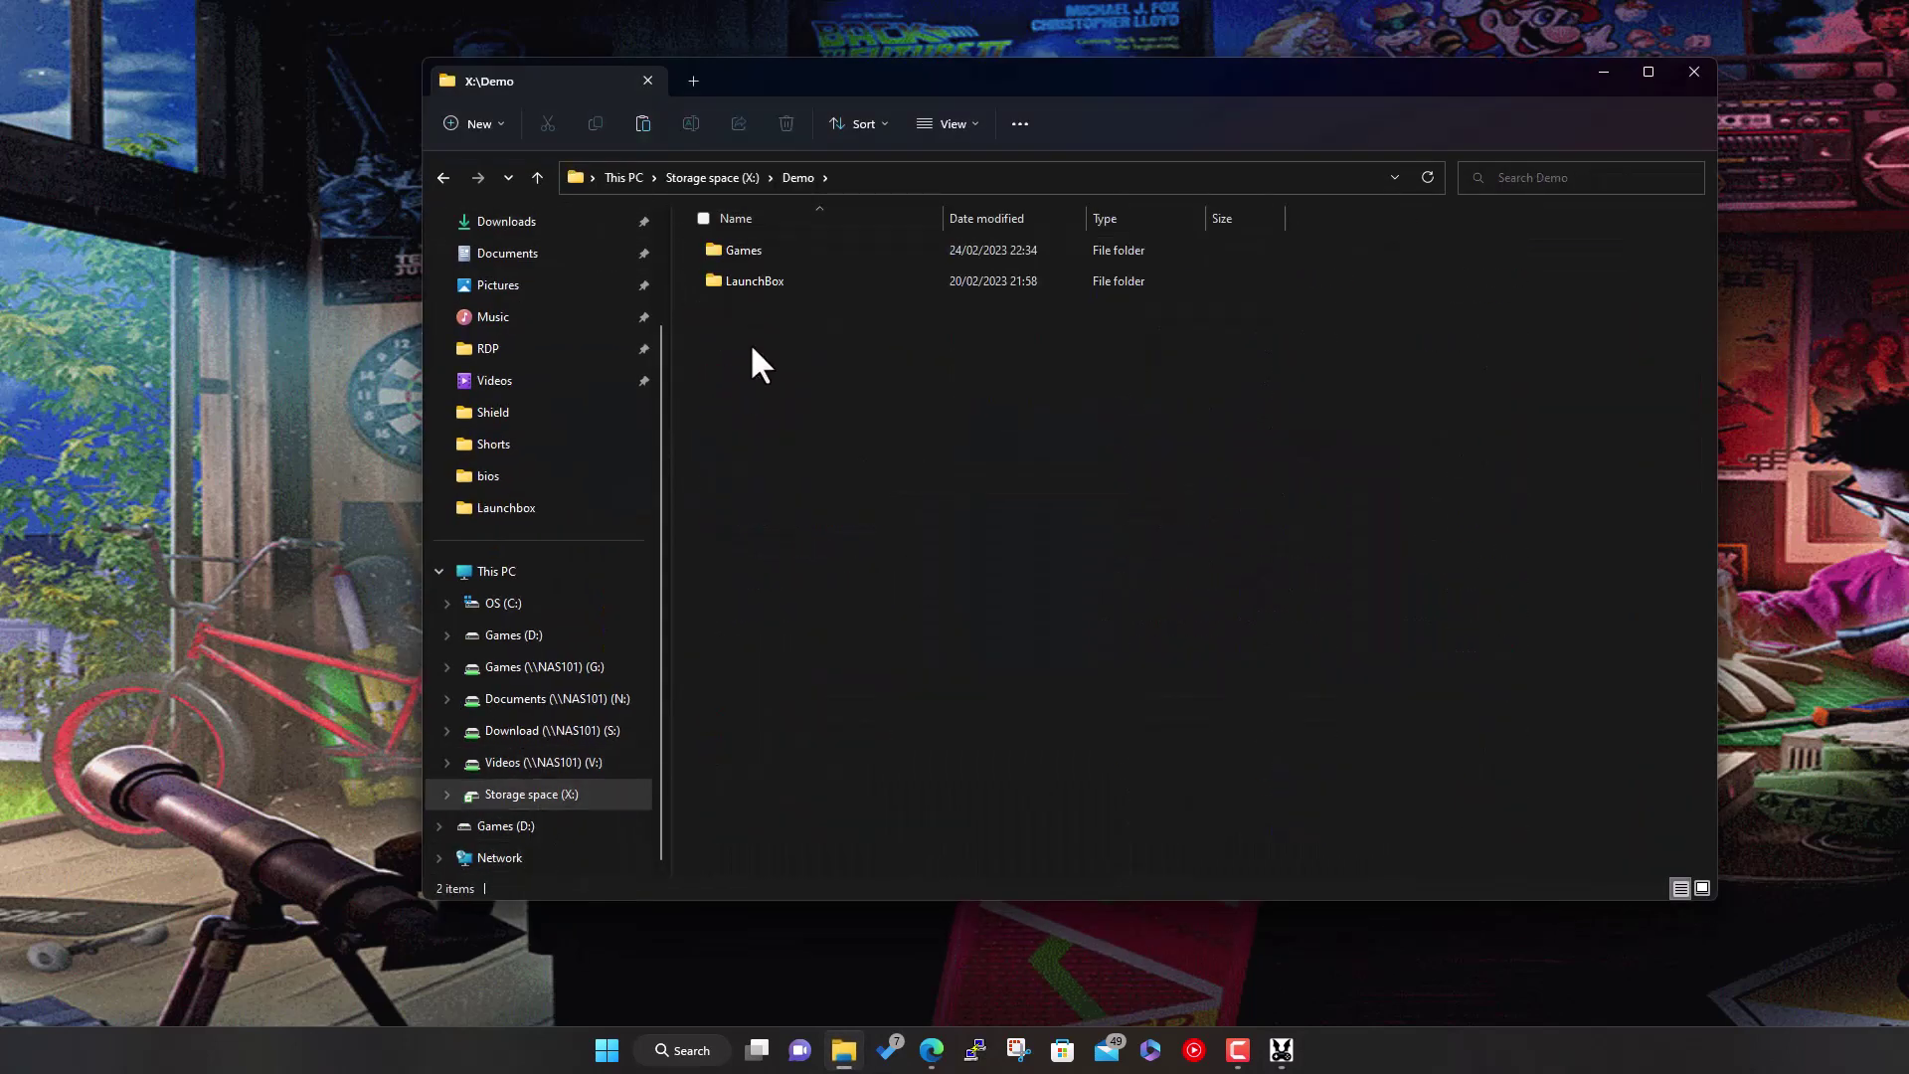
double_click(792, 251)
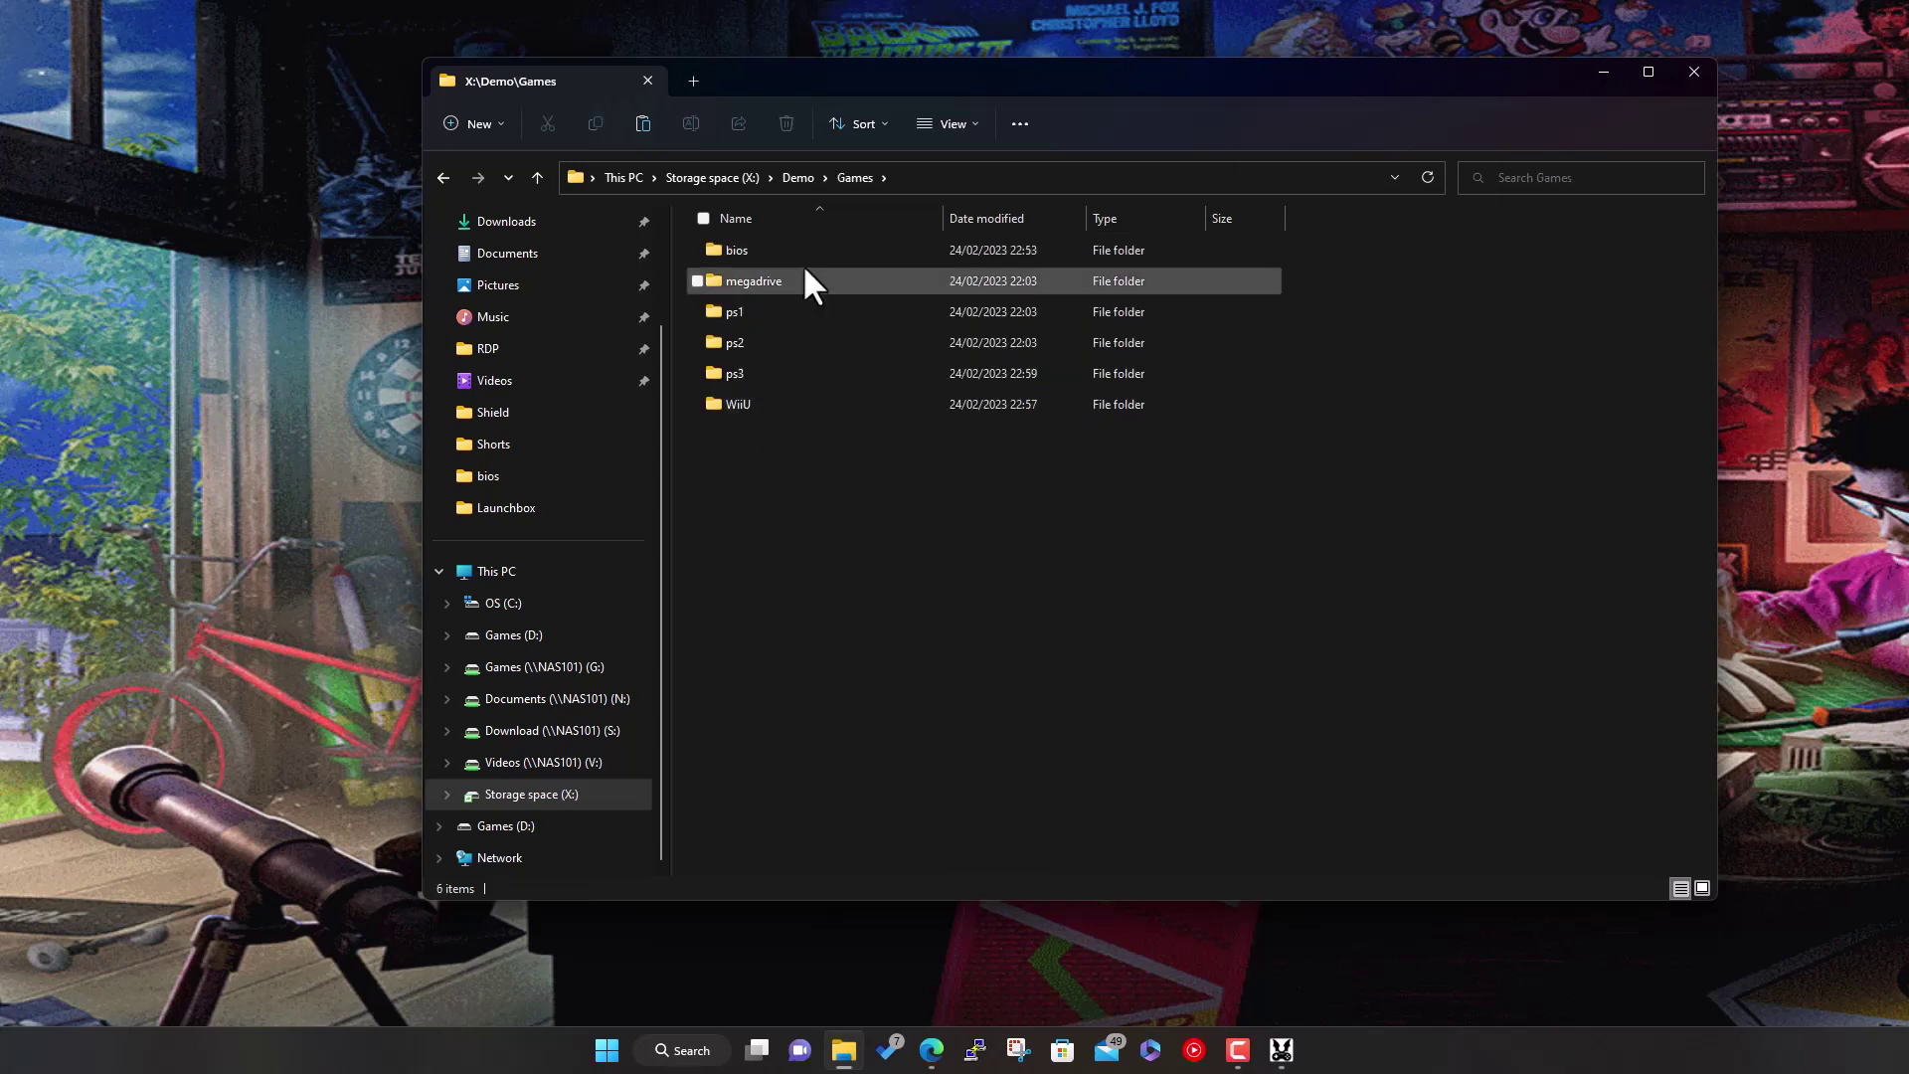
click(799, 179)
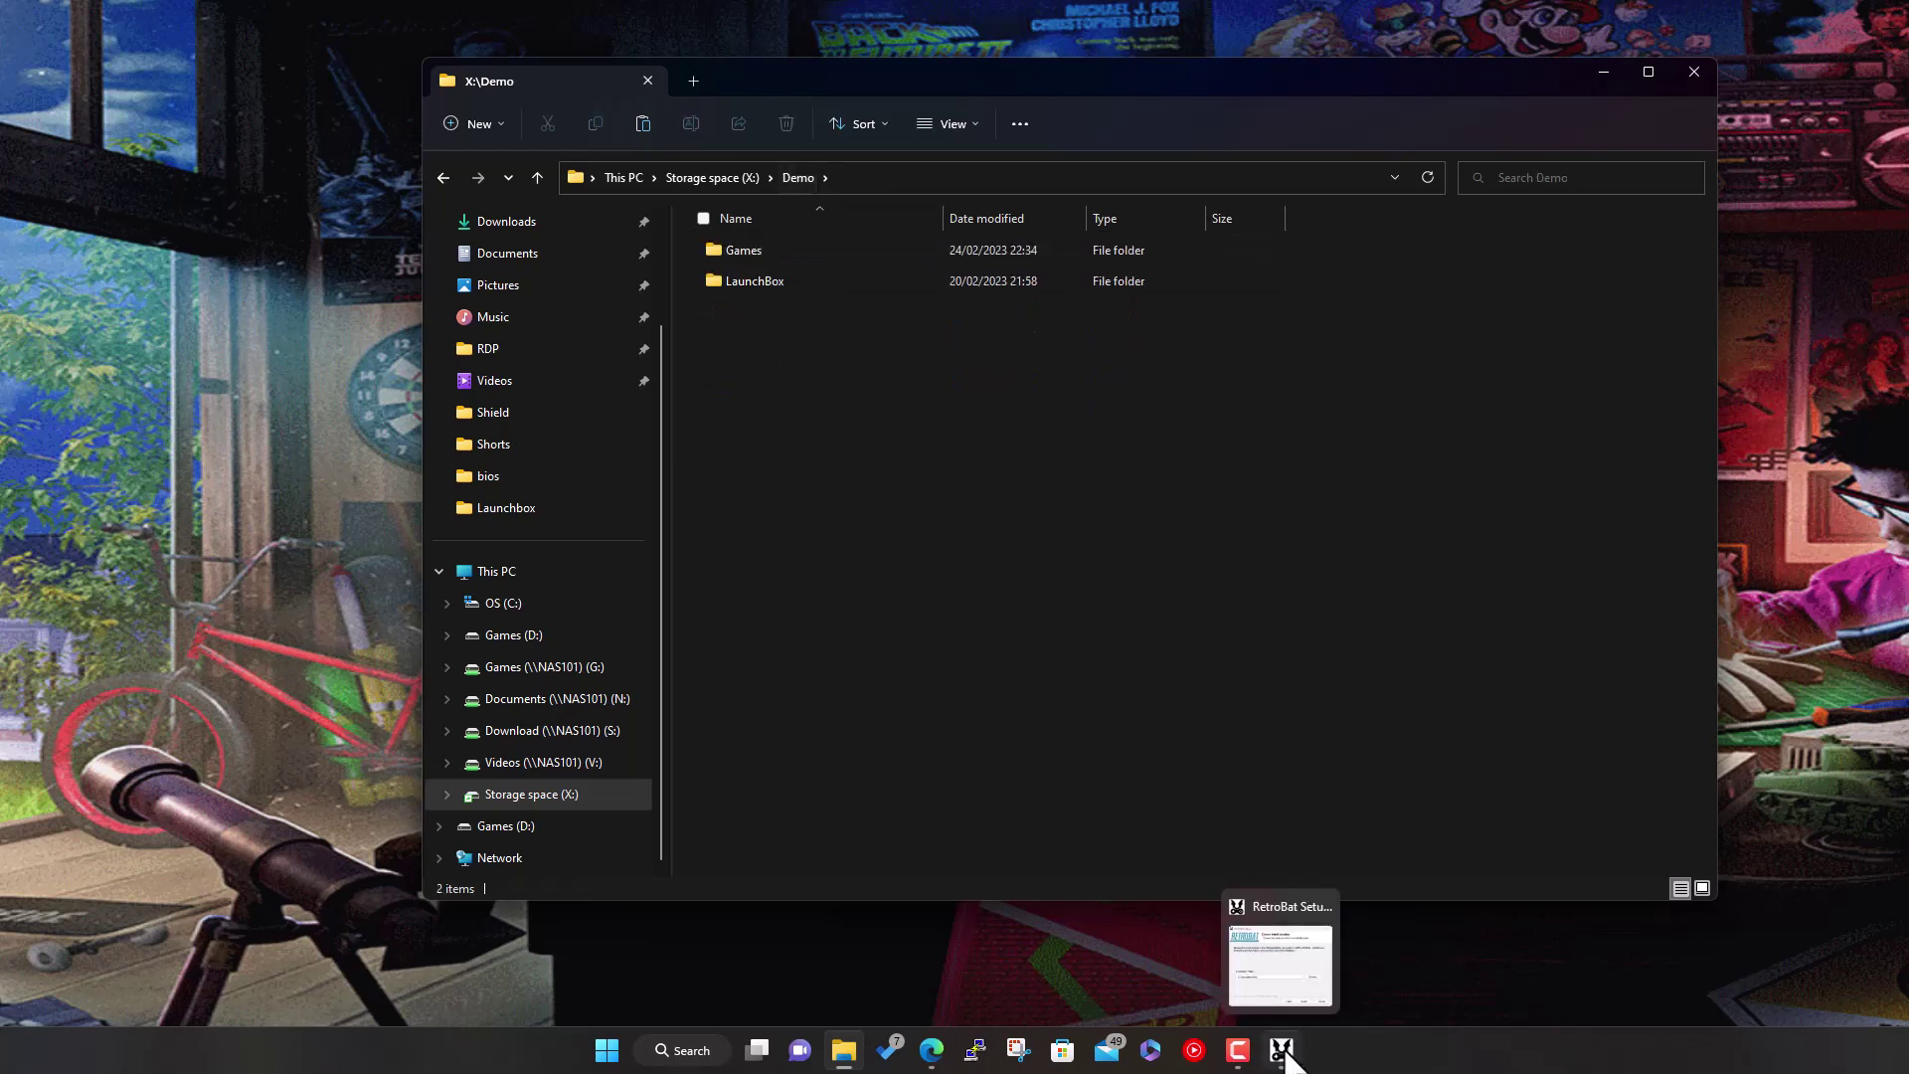
Switch back to RetroBat Setup, start the installation, and move its window aside with the extraction details shown
click(1280, 1051)
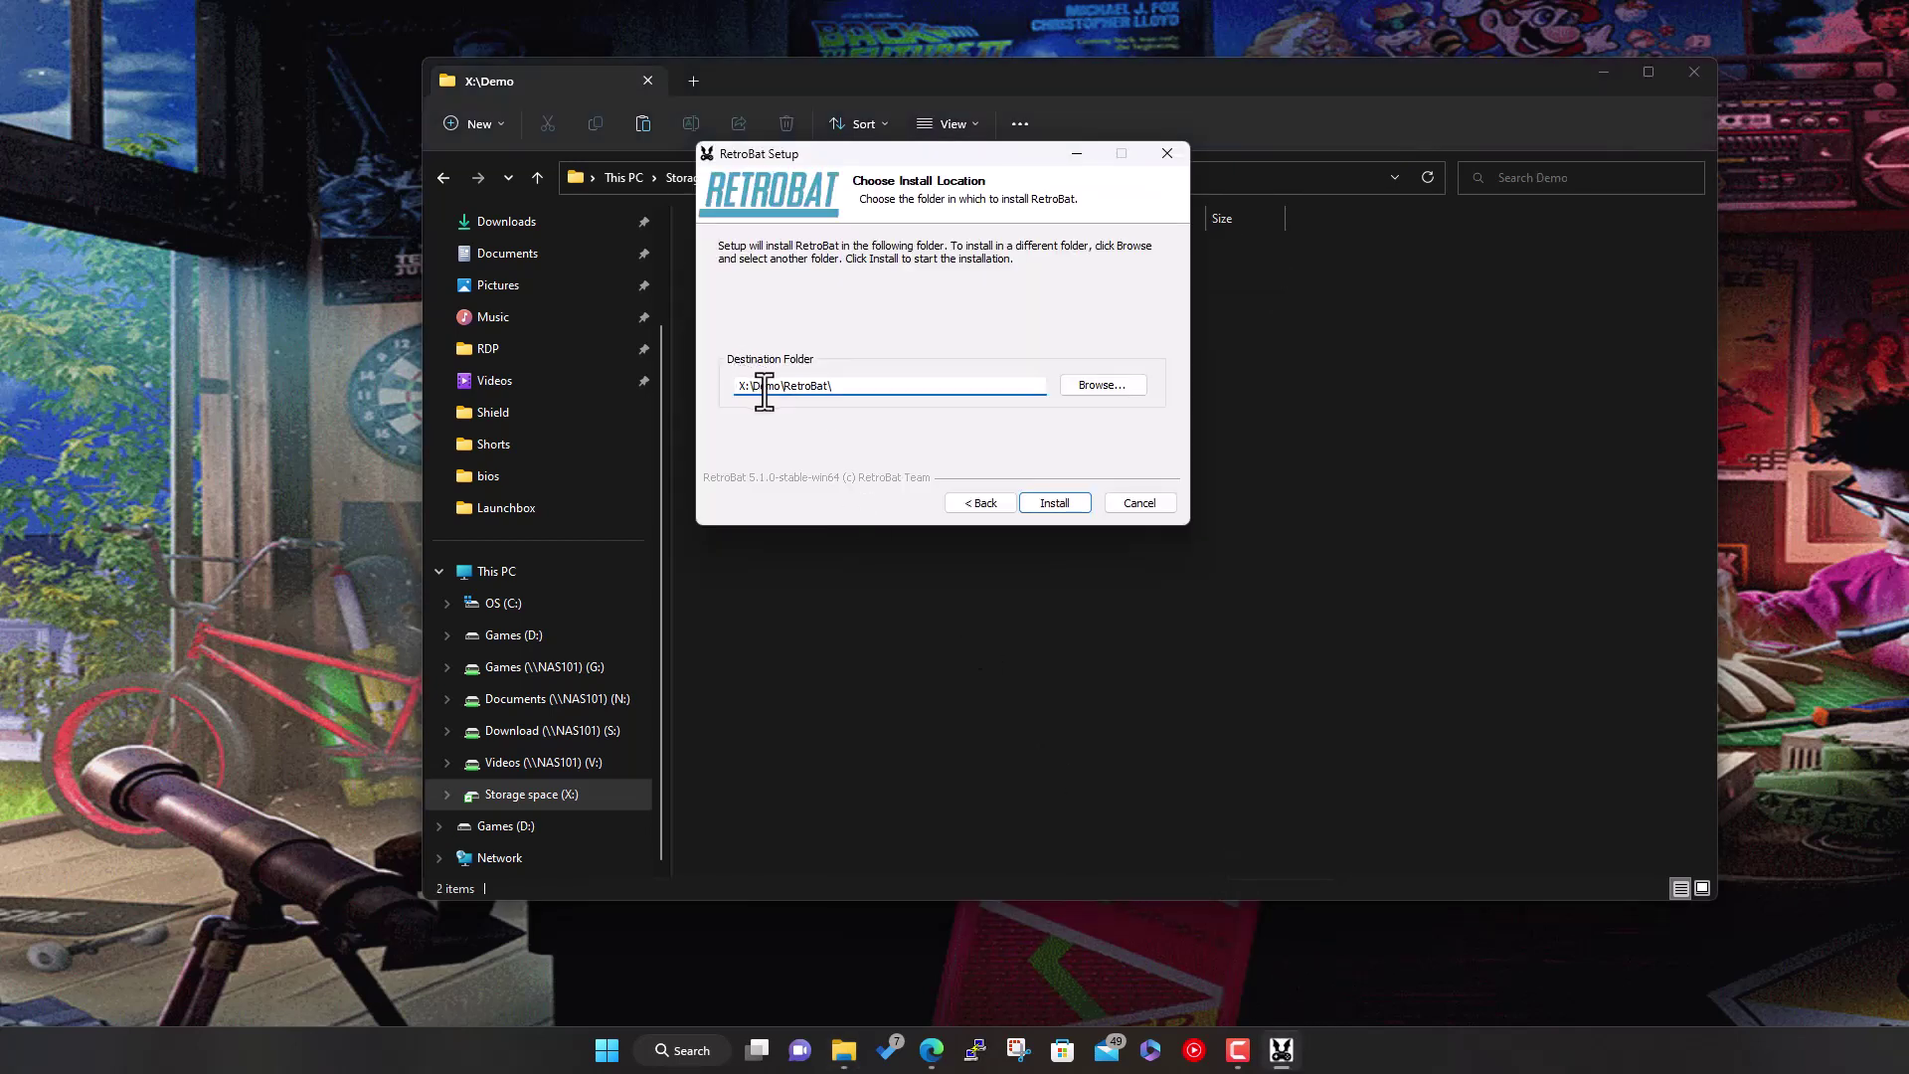
click(1056, 503)
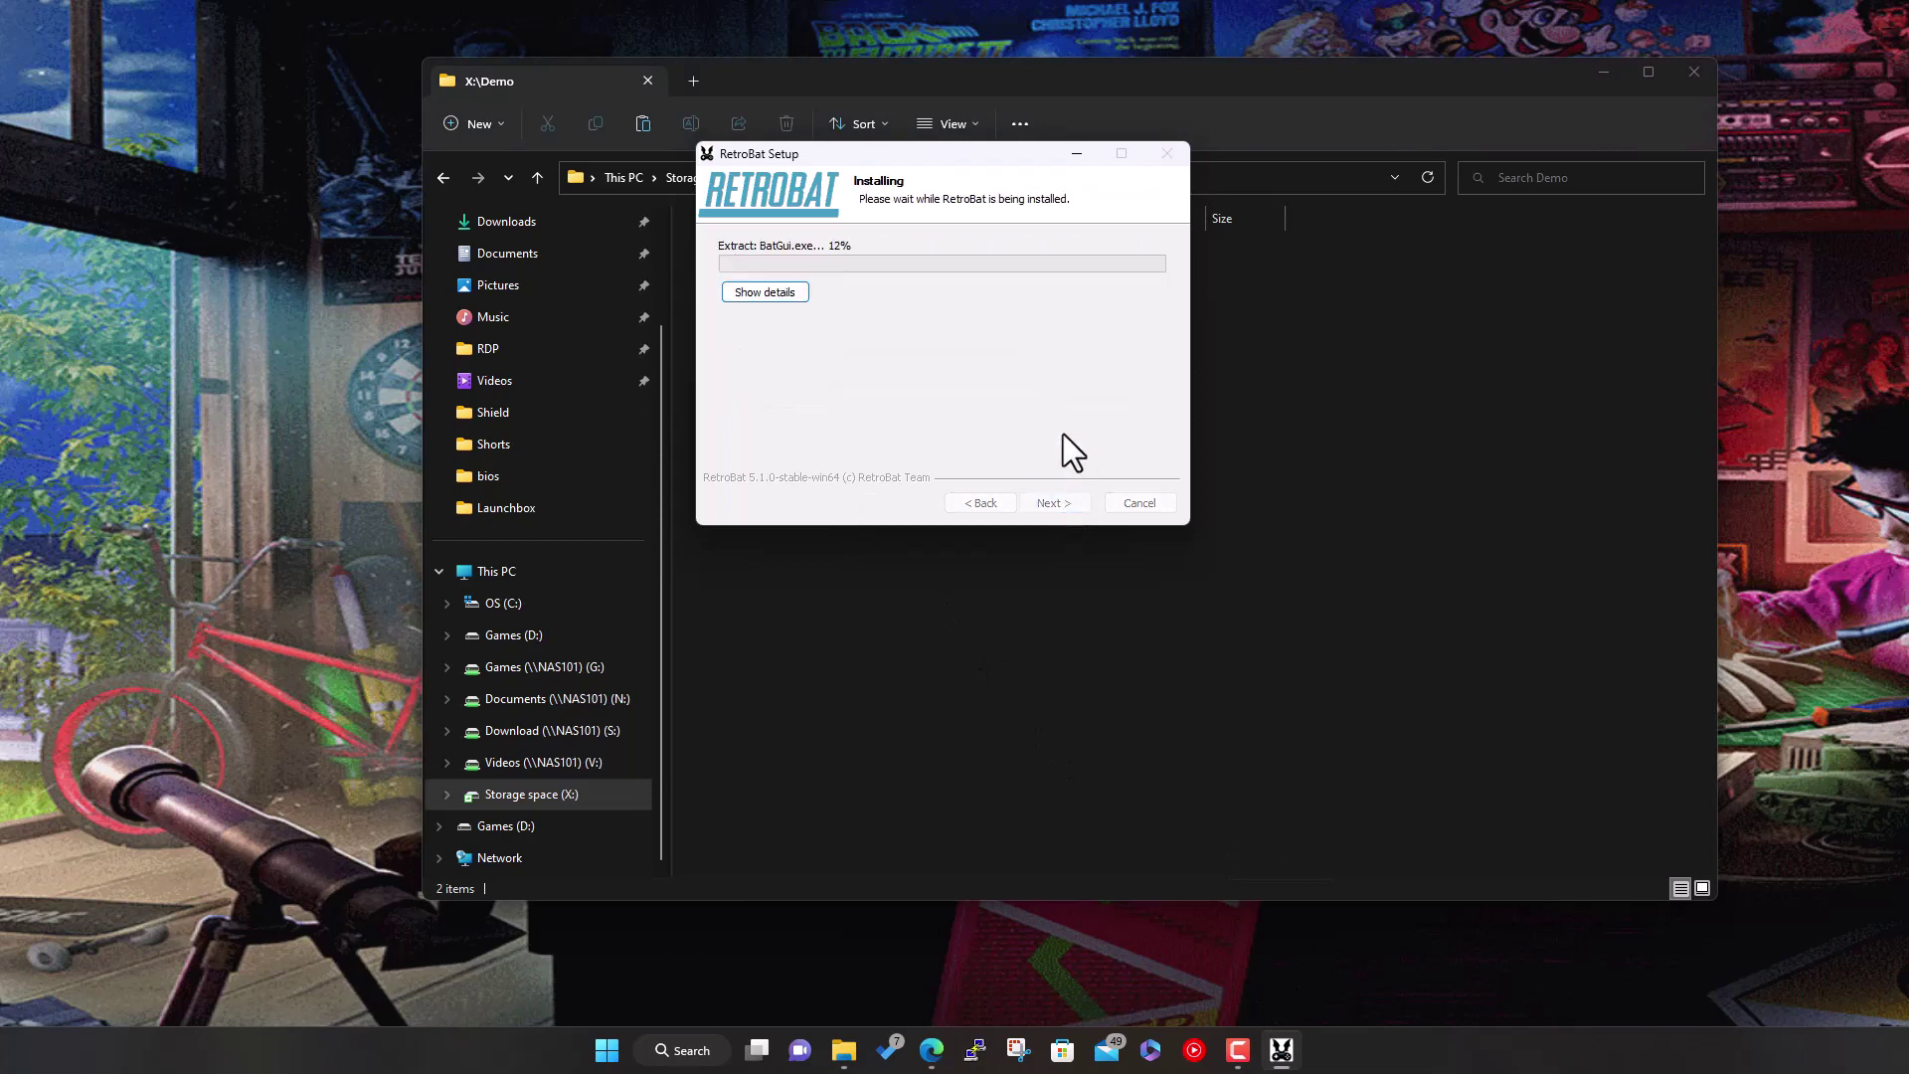
drag(1024, 159, 1542, 218)
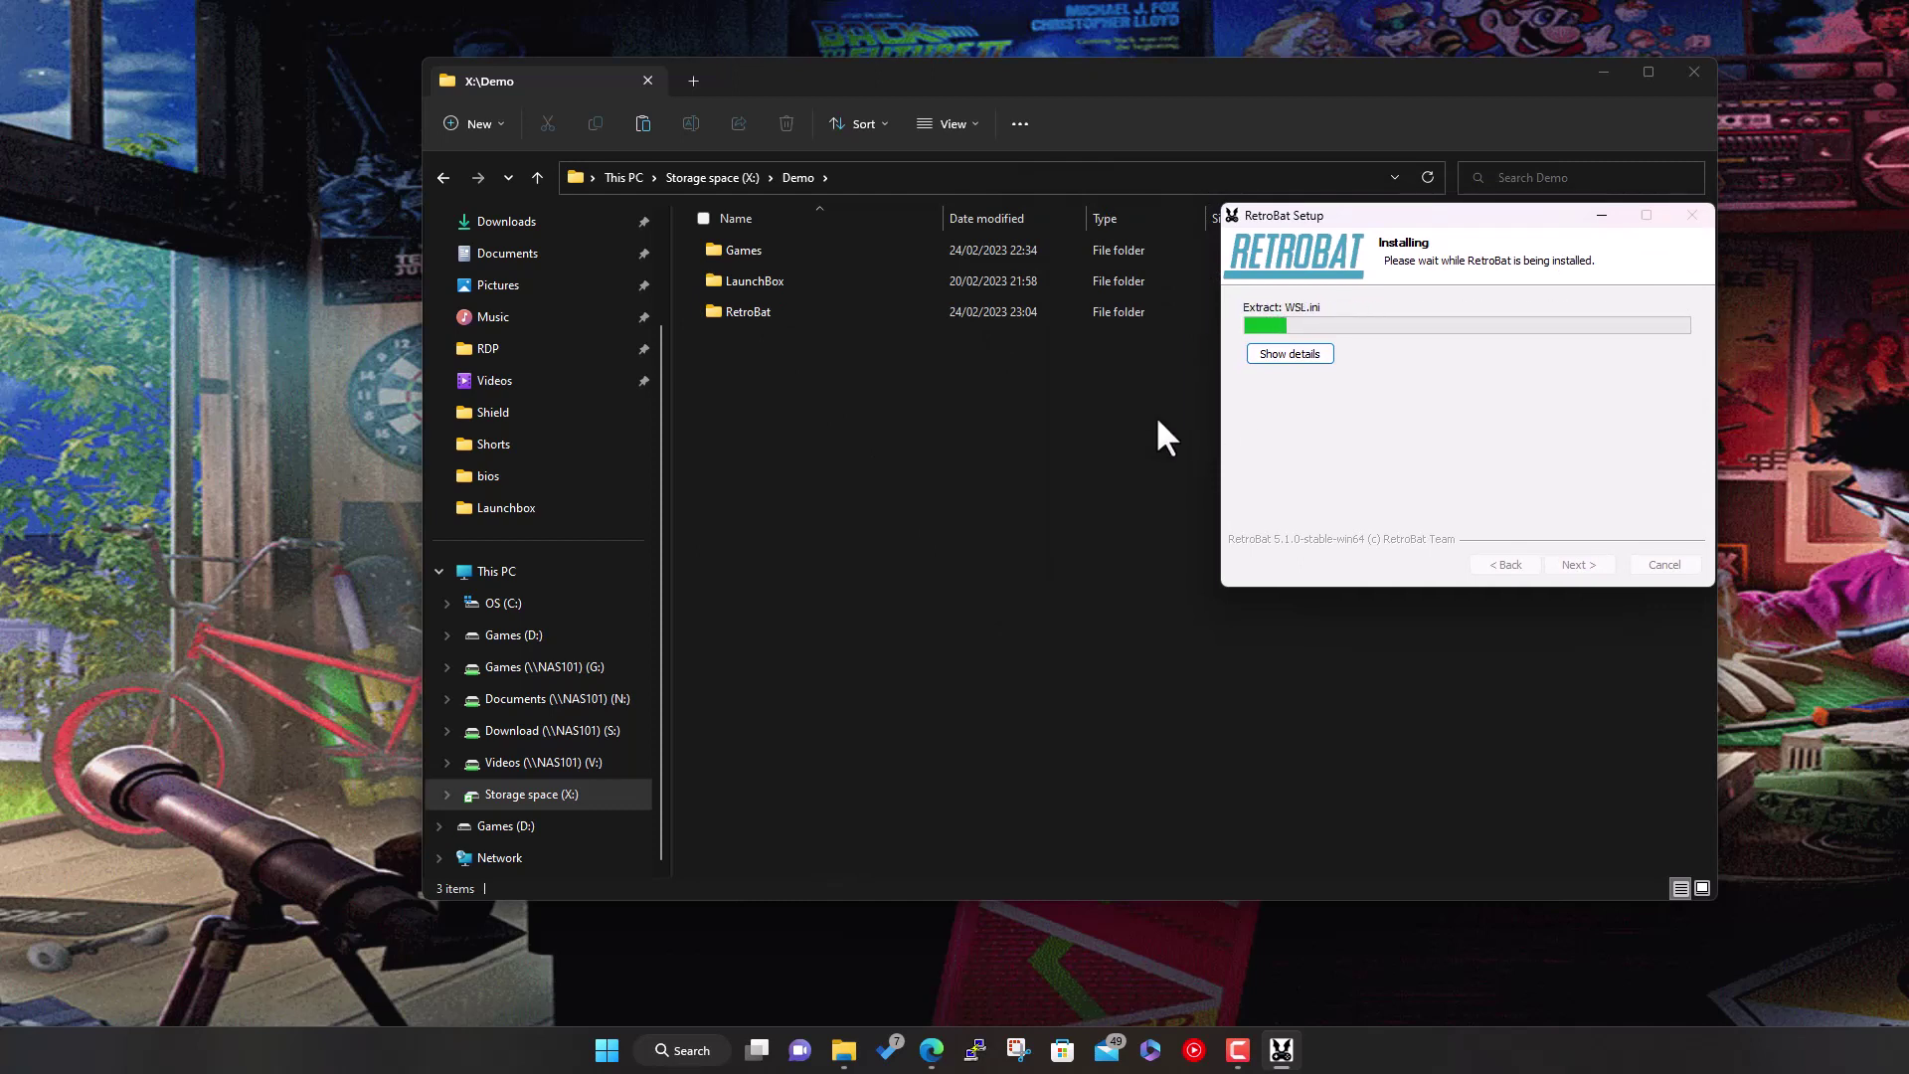
click(1328, 355)
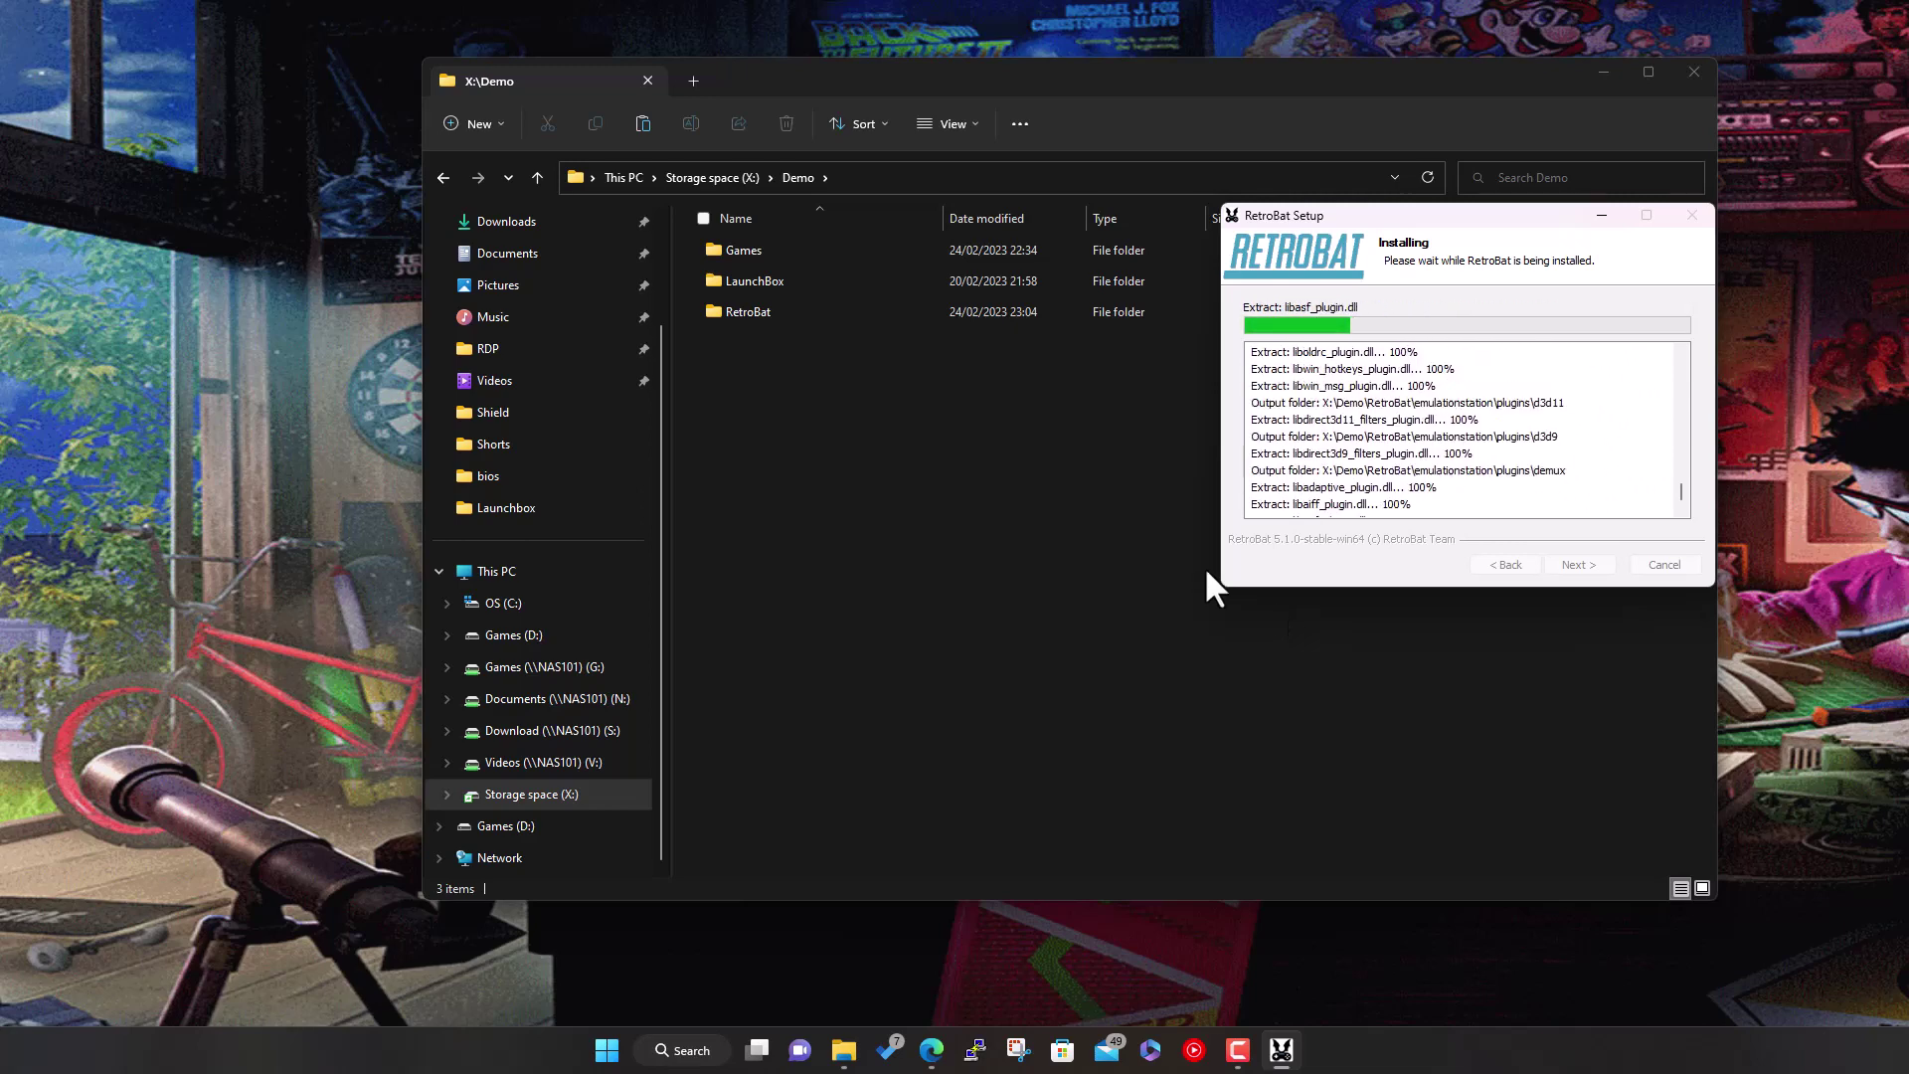
Examine the BIOS files in X:\Demo\Games\bios and return to the Demo folder
double_click(766, 250)
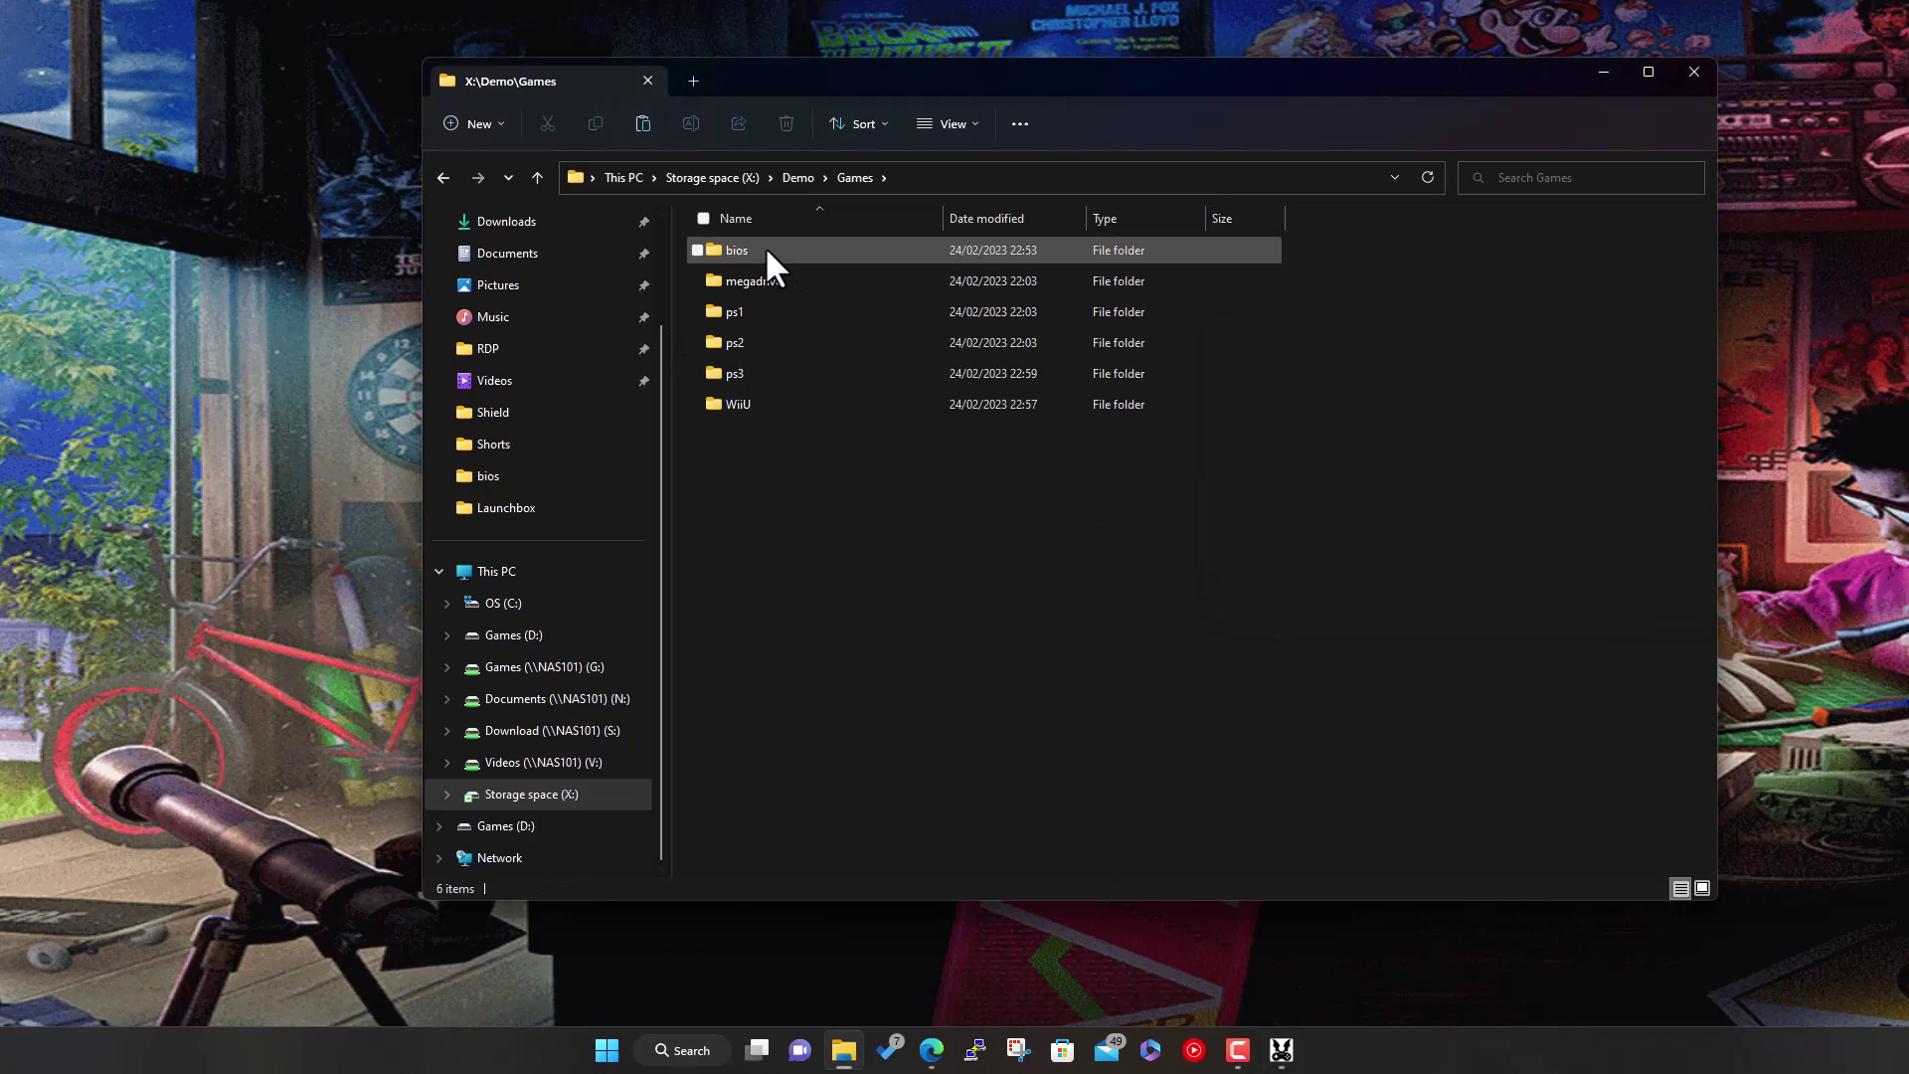
double_click(766, 250)
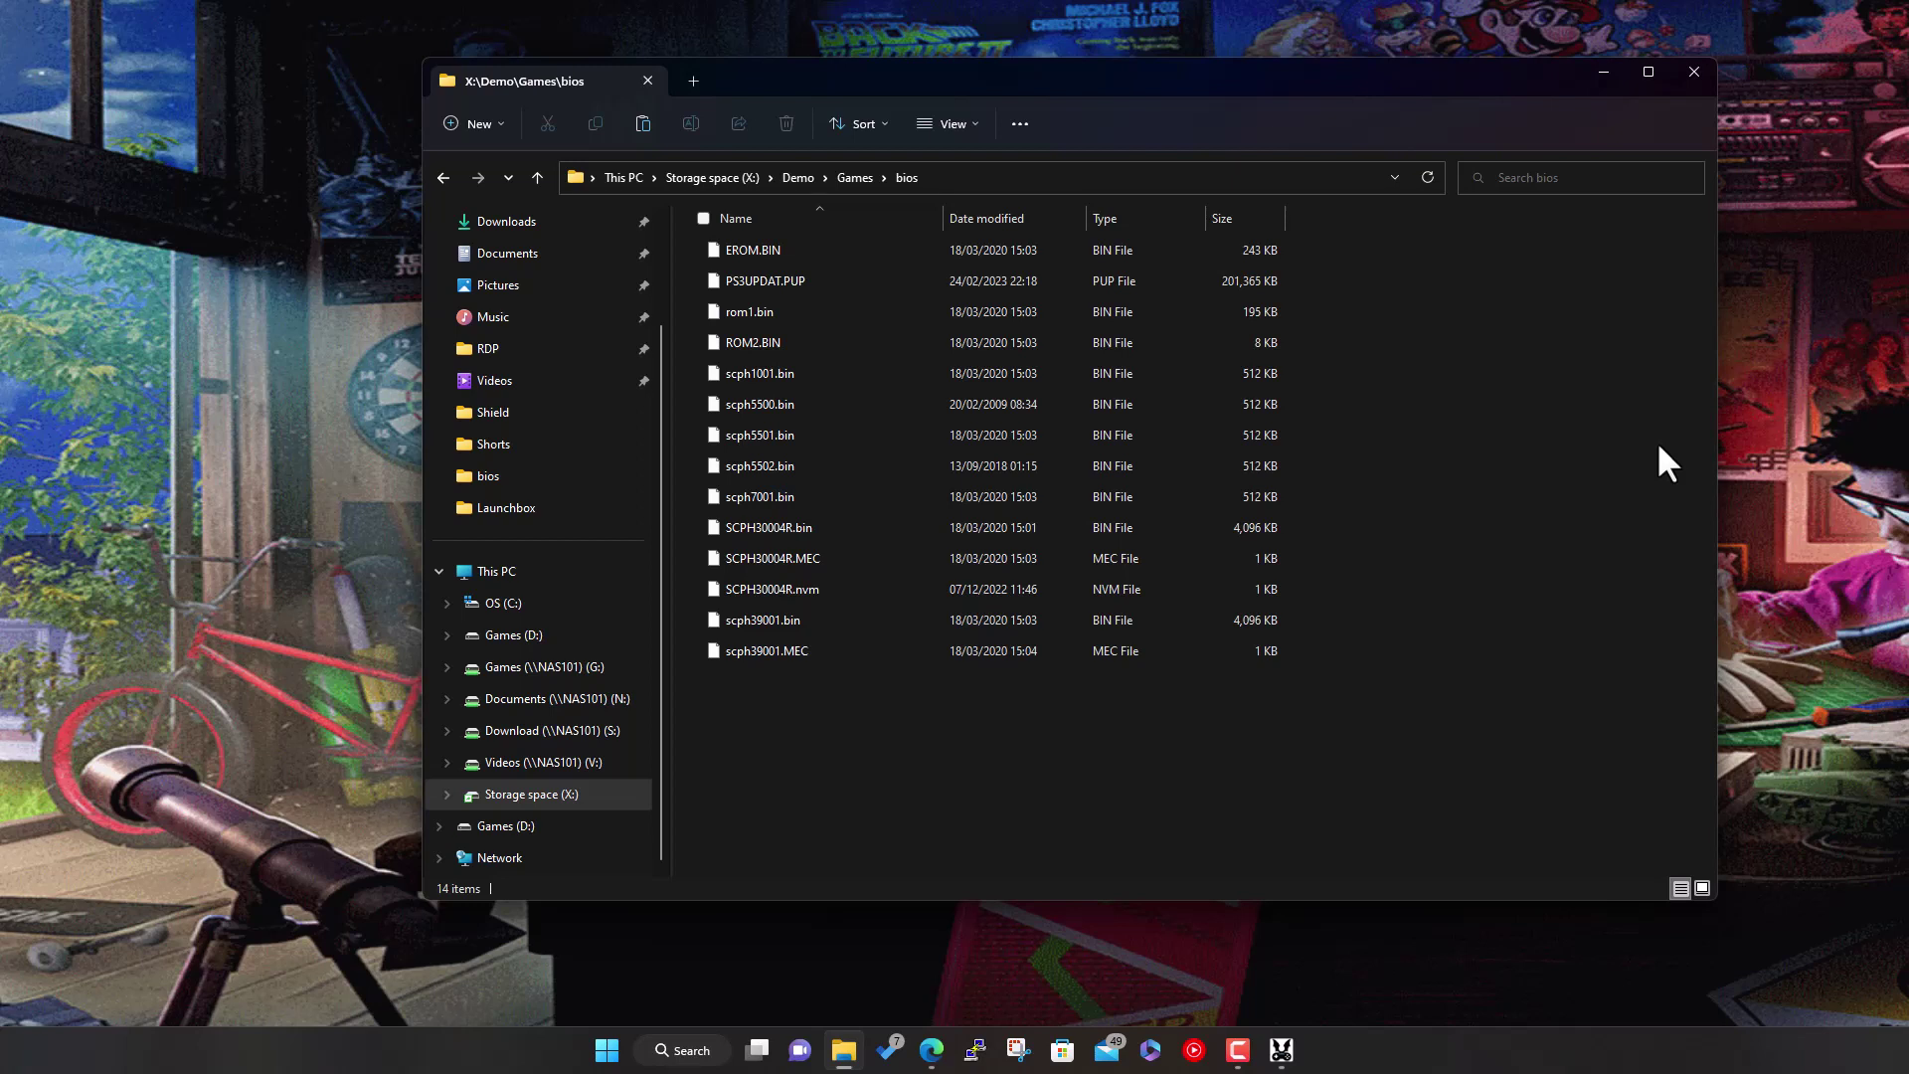
click(825, 177)
click(796, 171)
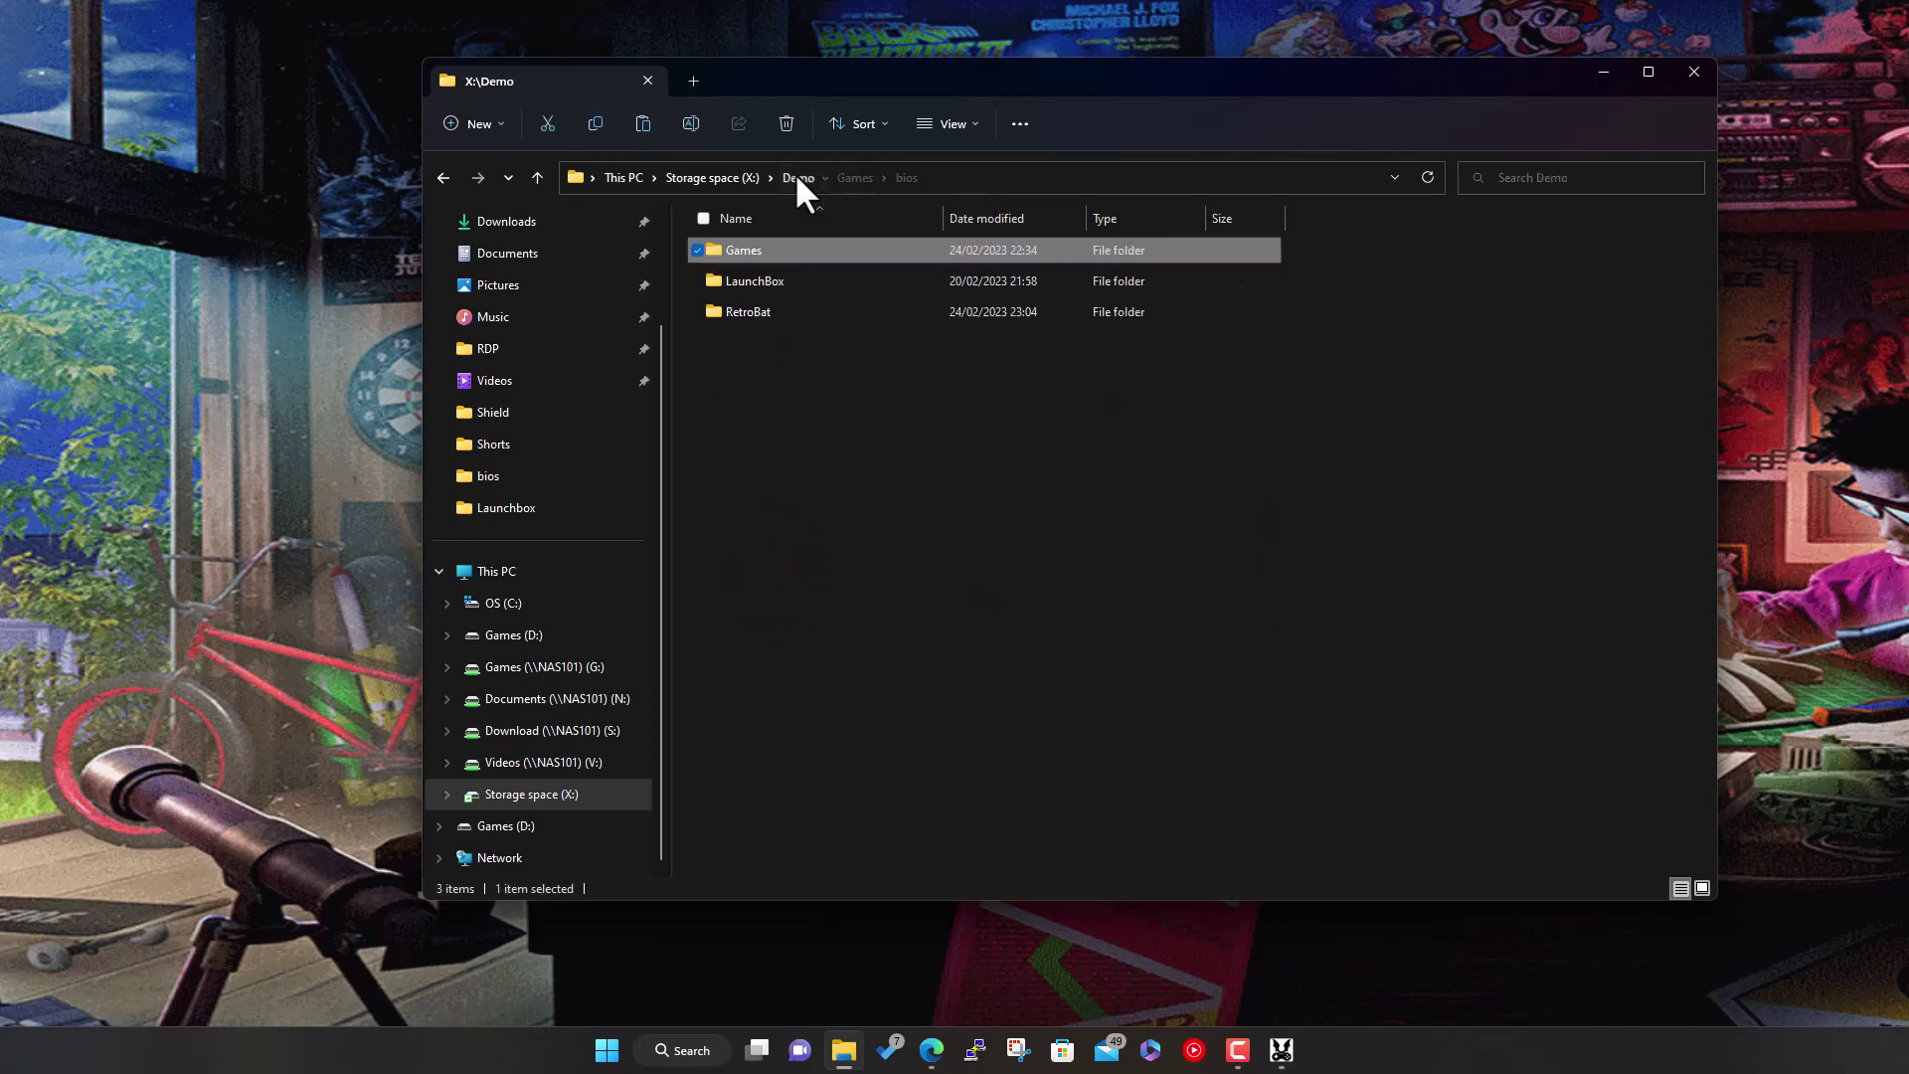
Open the bios folder inside the new RetroBat folder and look through its contents
click(734, 313)
double_click(734, 312)
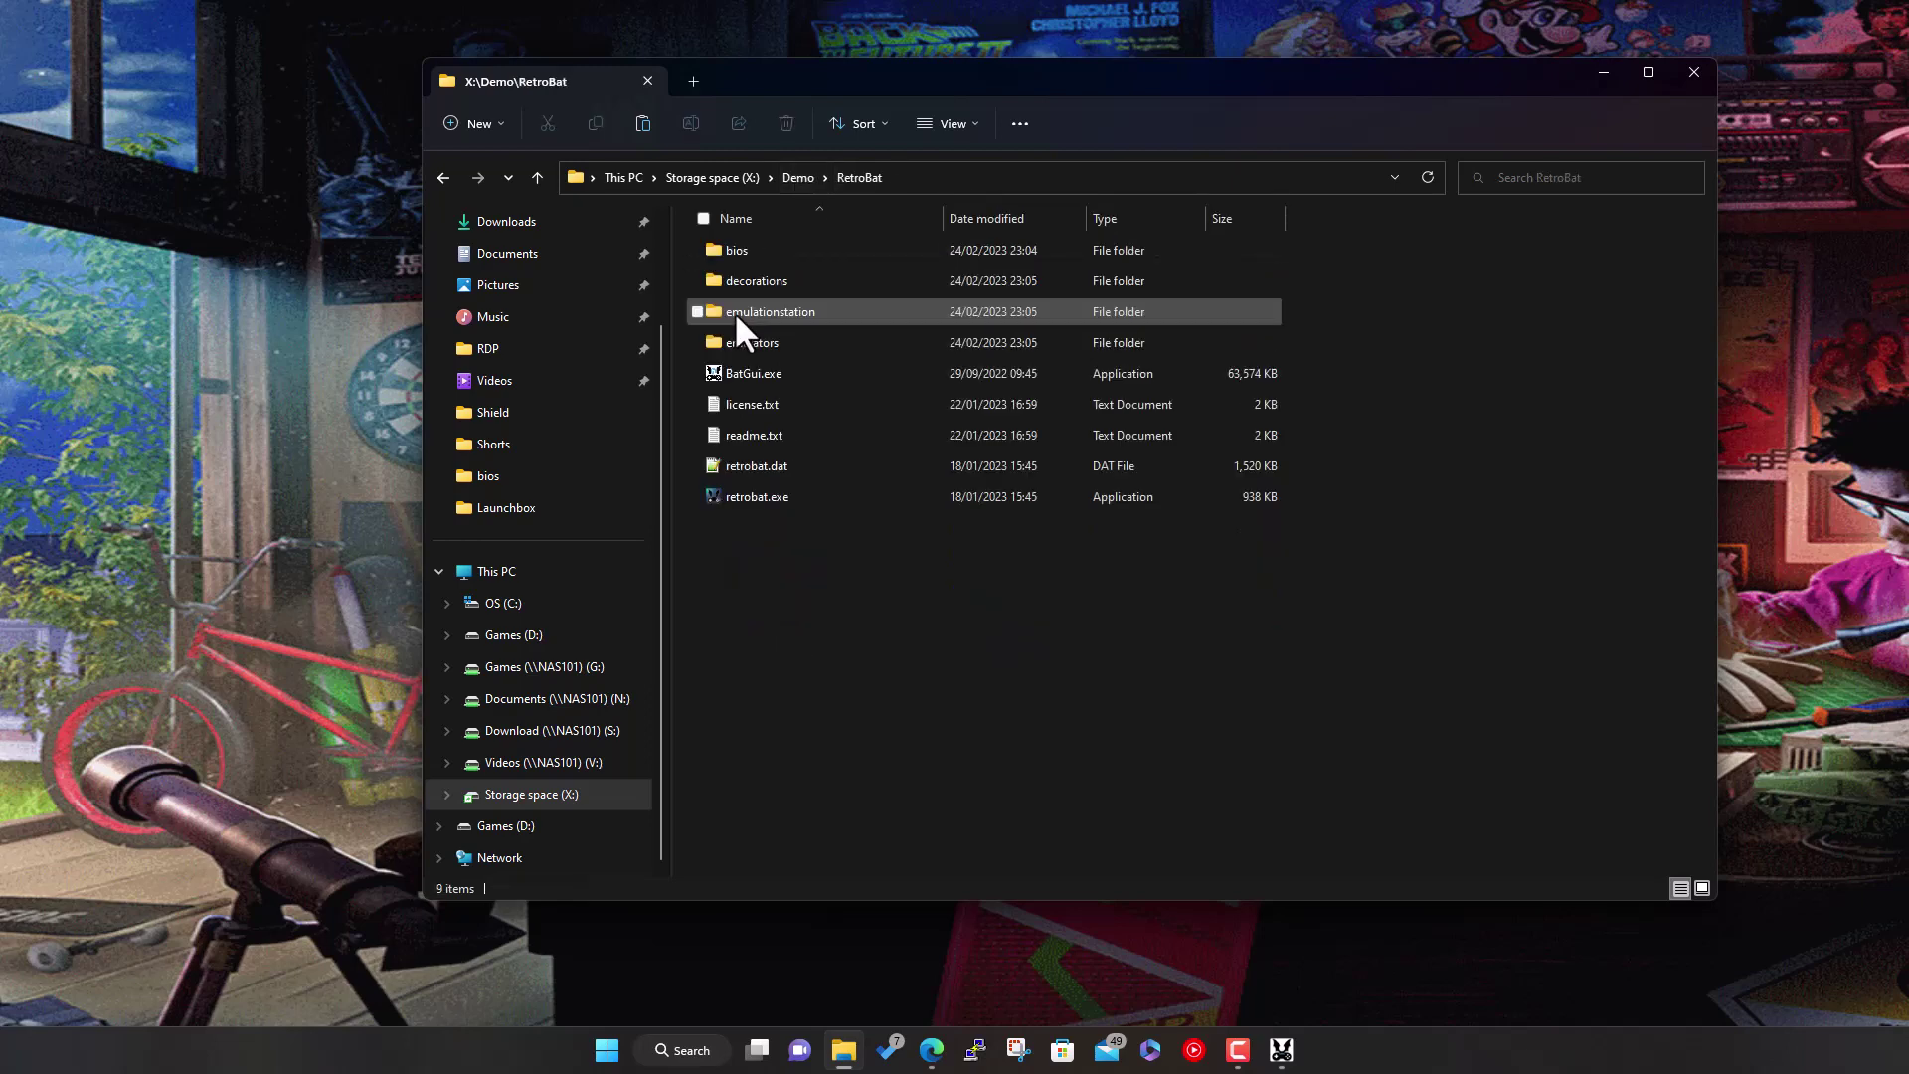
double_click(751, 248)
scroll(1143, 676, down, 1)
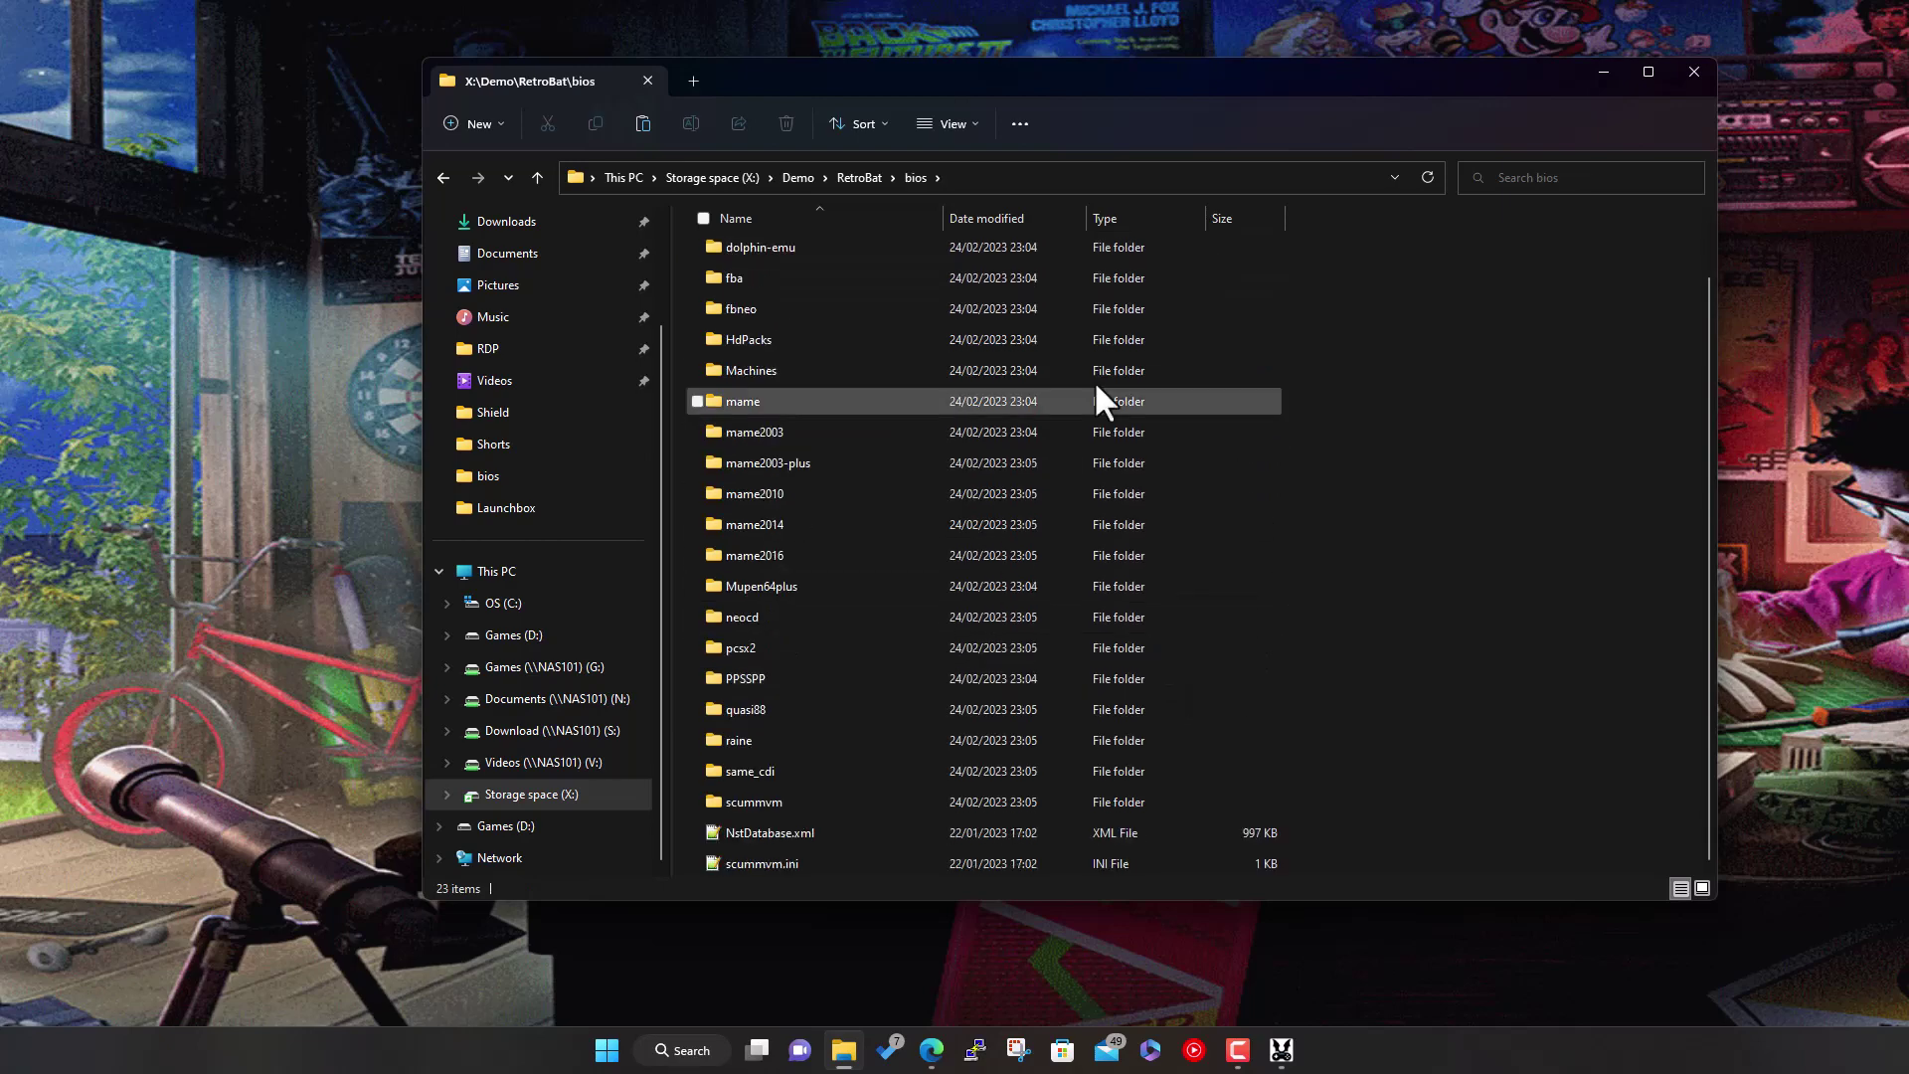
Go back to the Demo folder and open Games\bios to examine the BIOS files, including PS3UPDAT.PUP
click(799, 177)
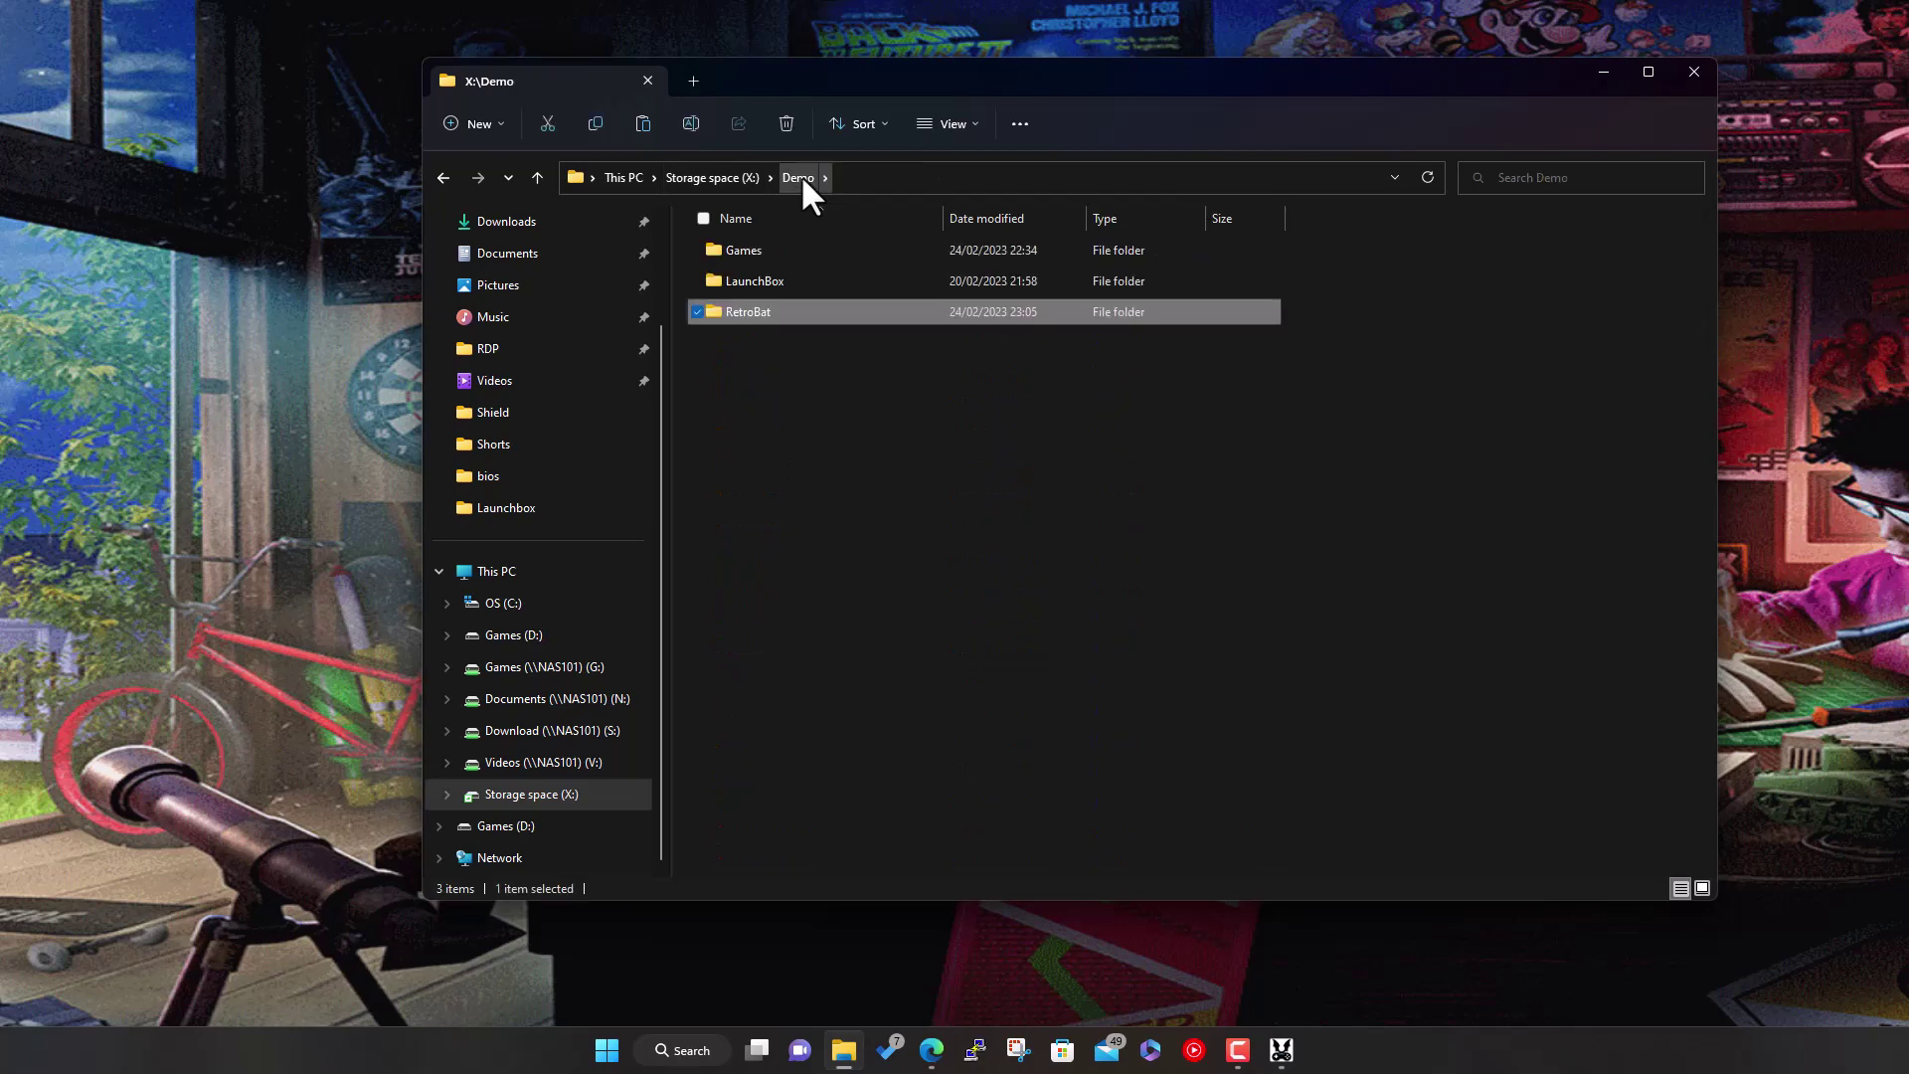
double_click(757, 254)
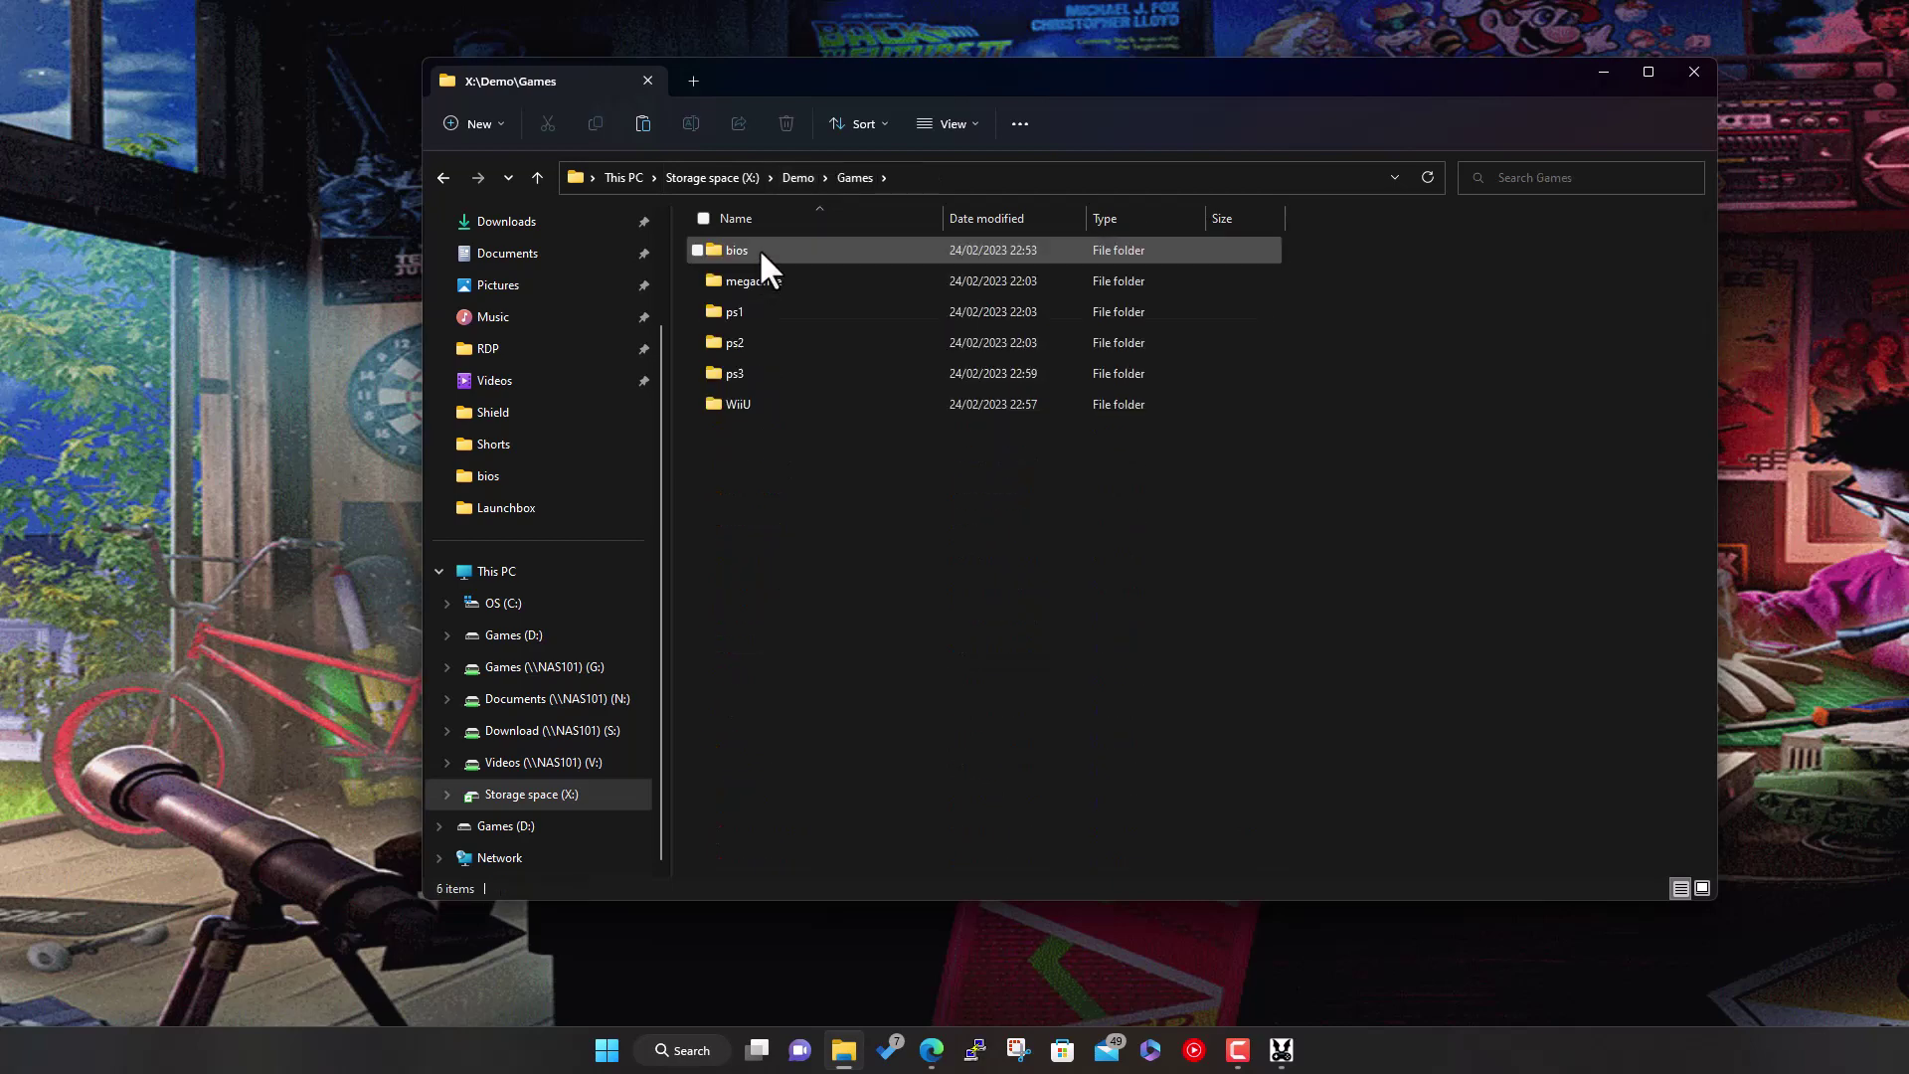
double_click(760, 247)
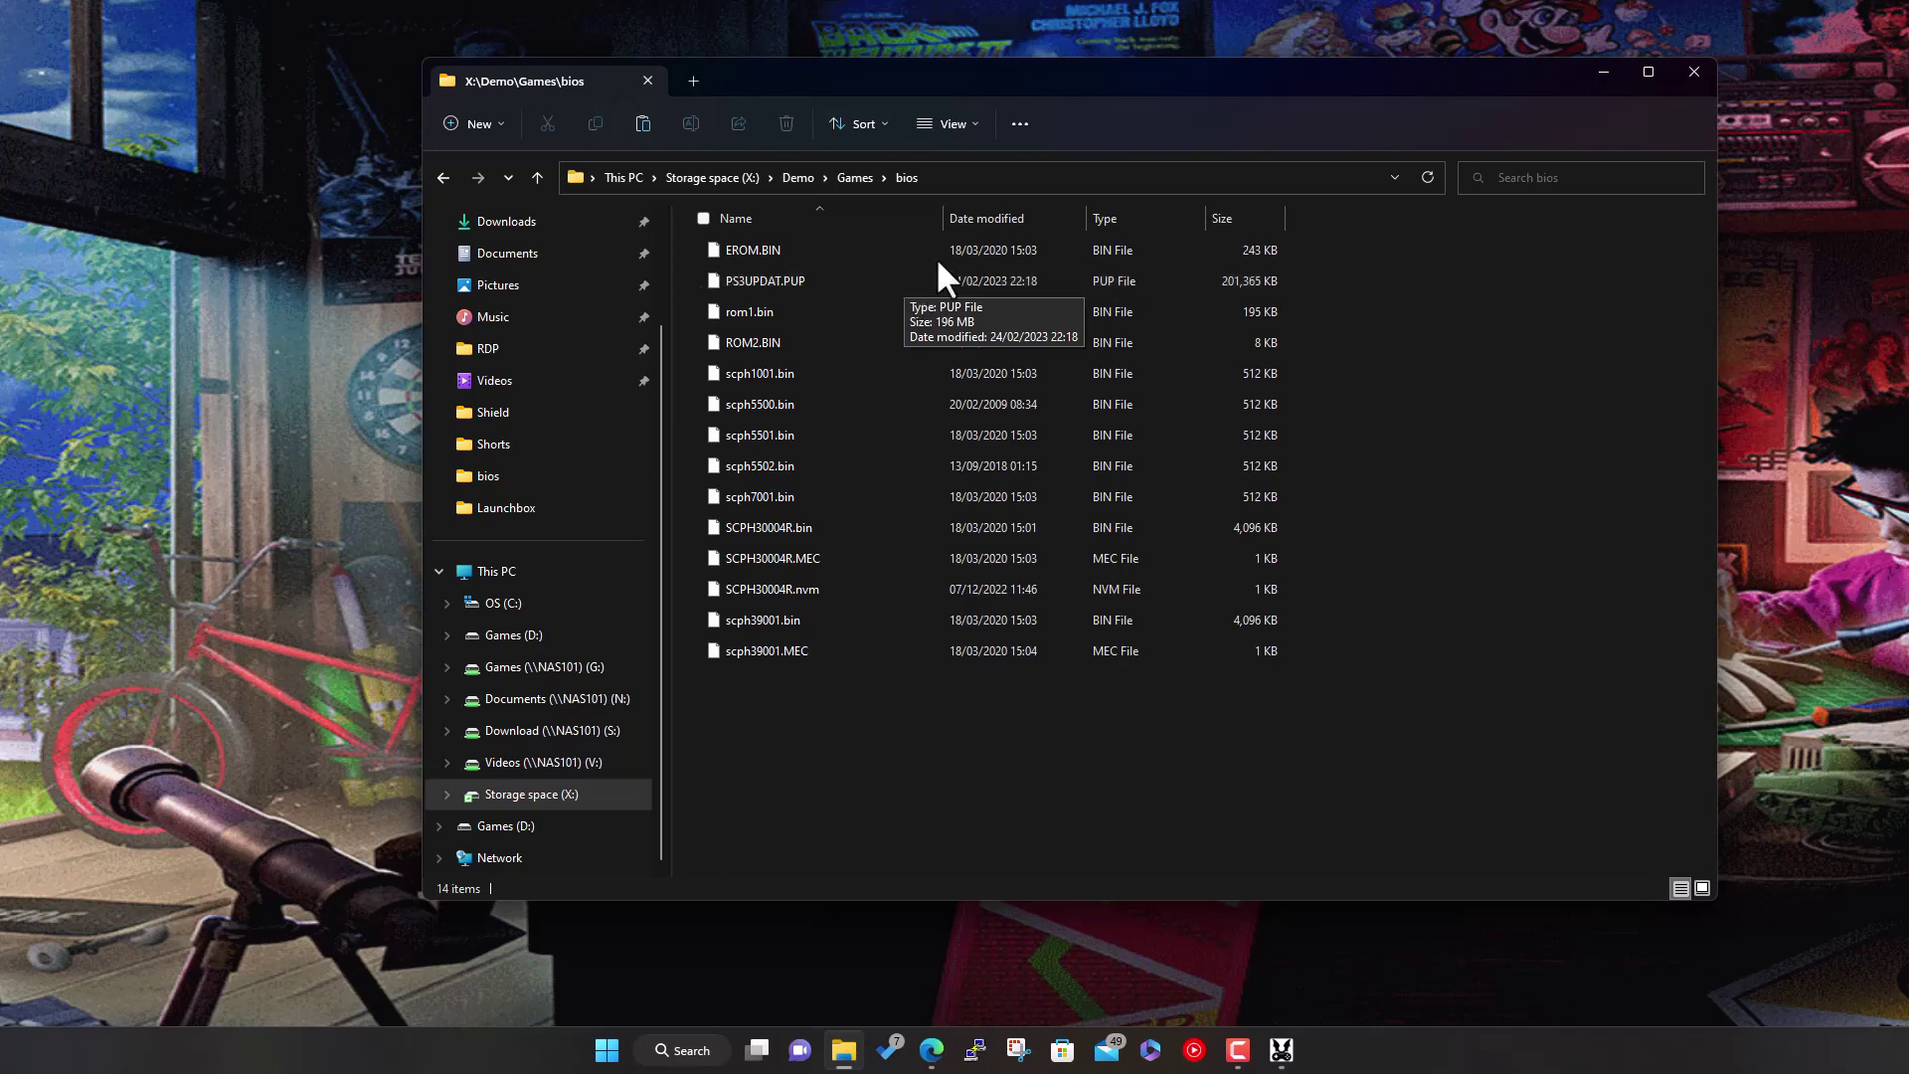
Switch to Microsoft Edge and search Google in a new tab for "playstation 3 update"
click(935, 1056)
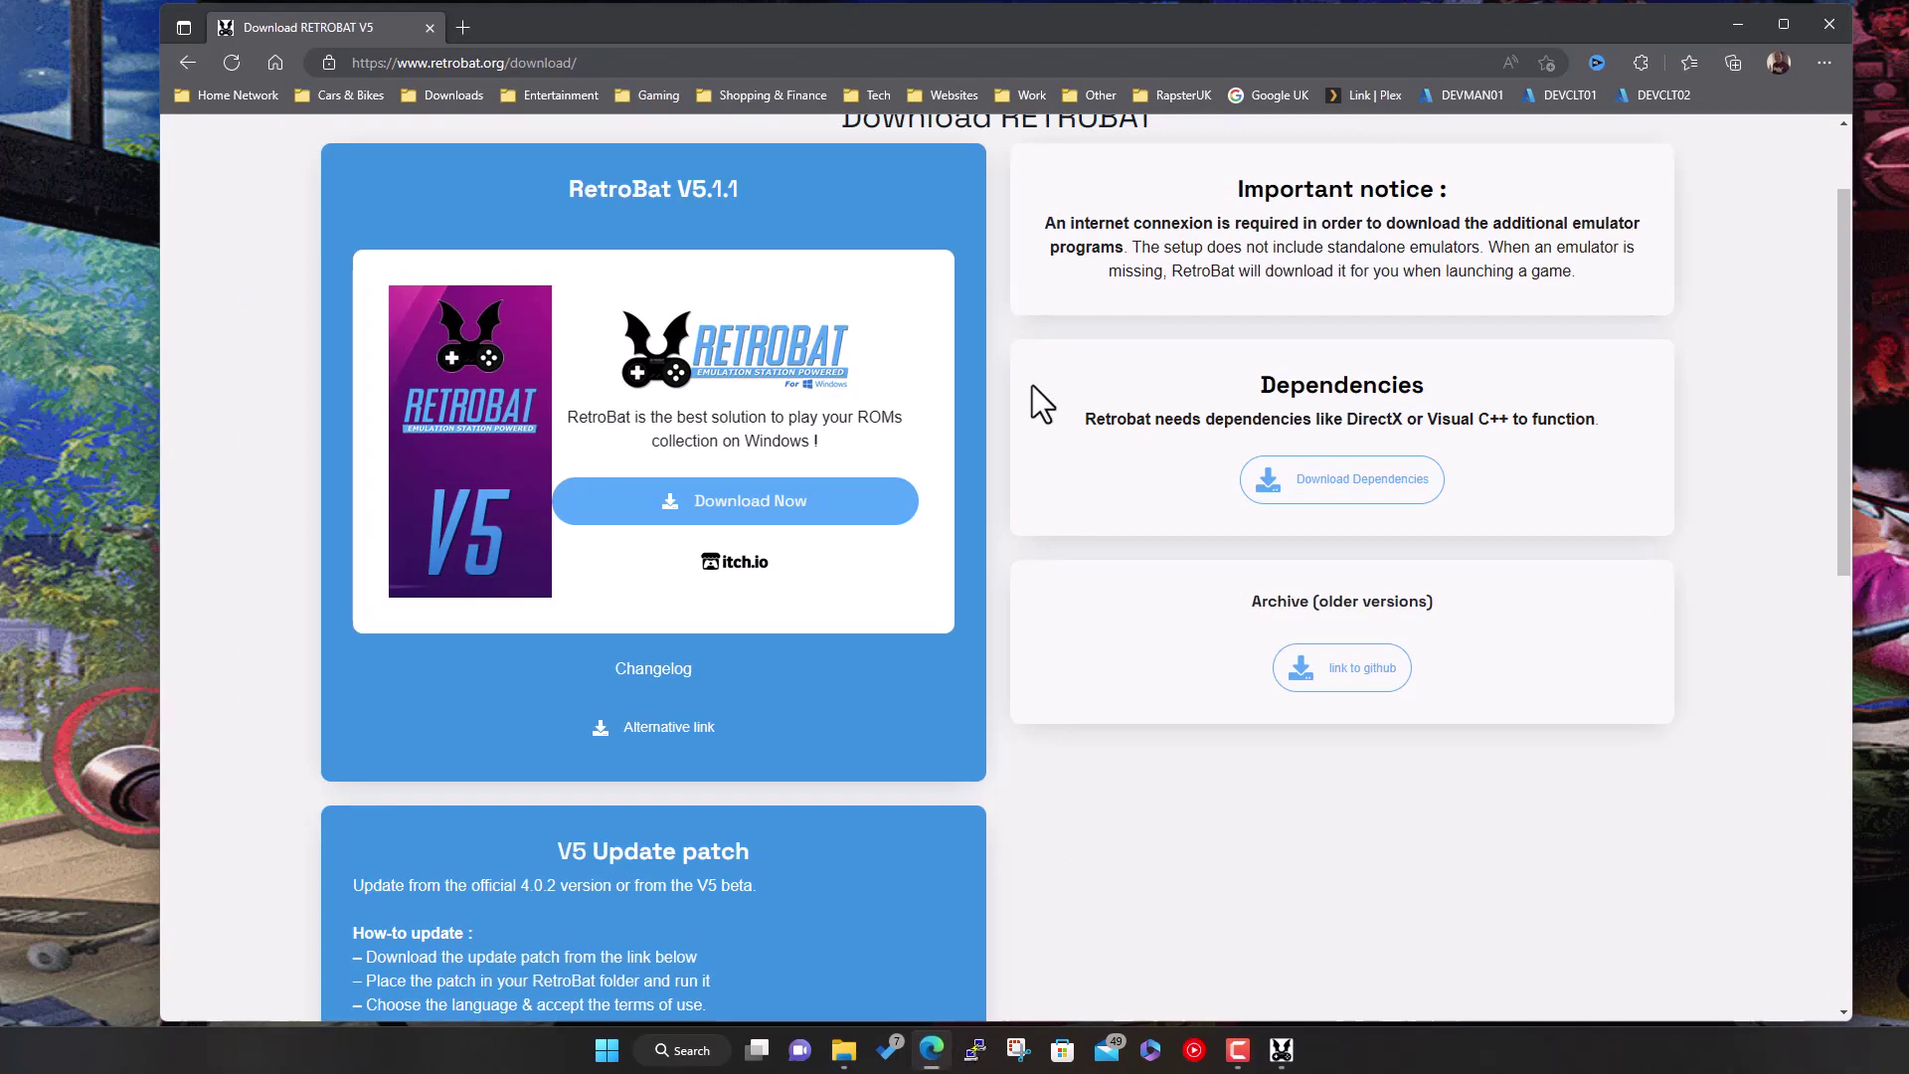
click(469, 27)
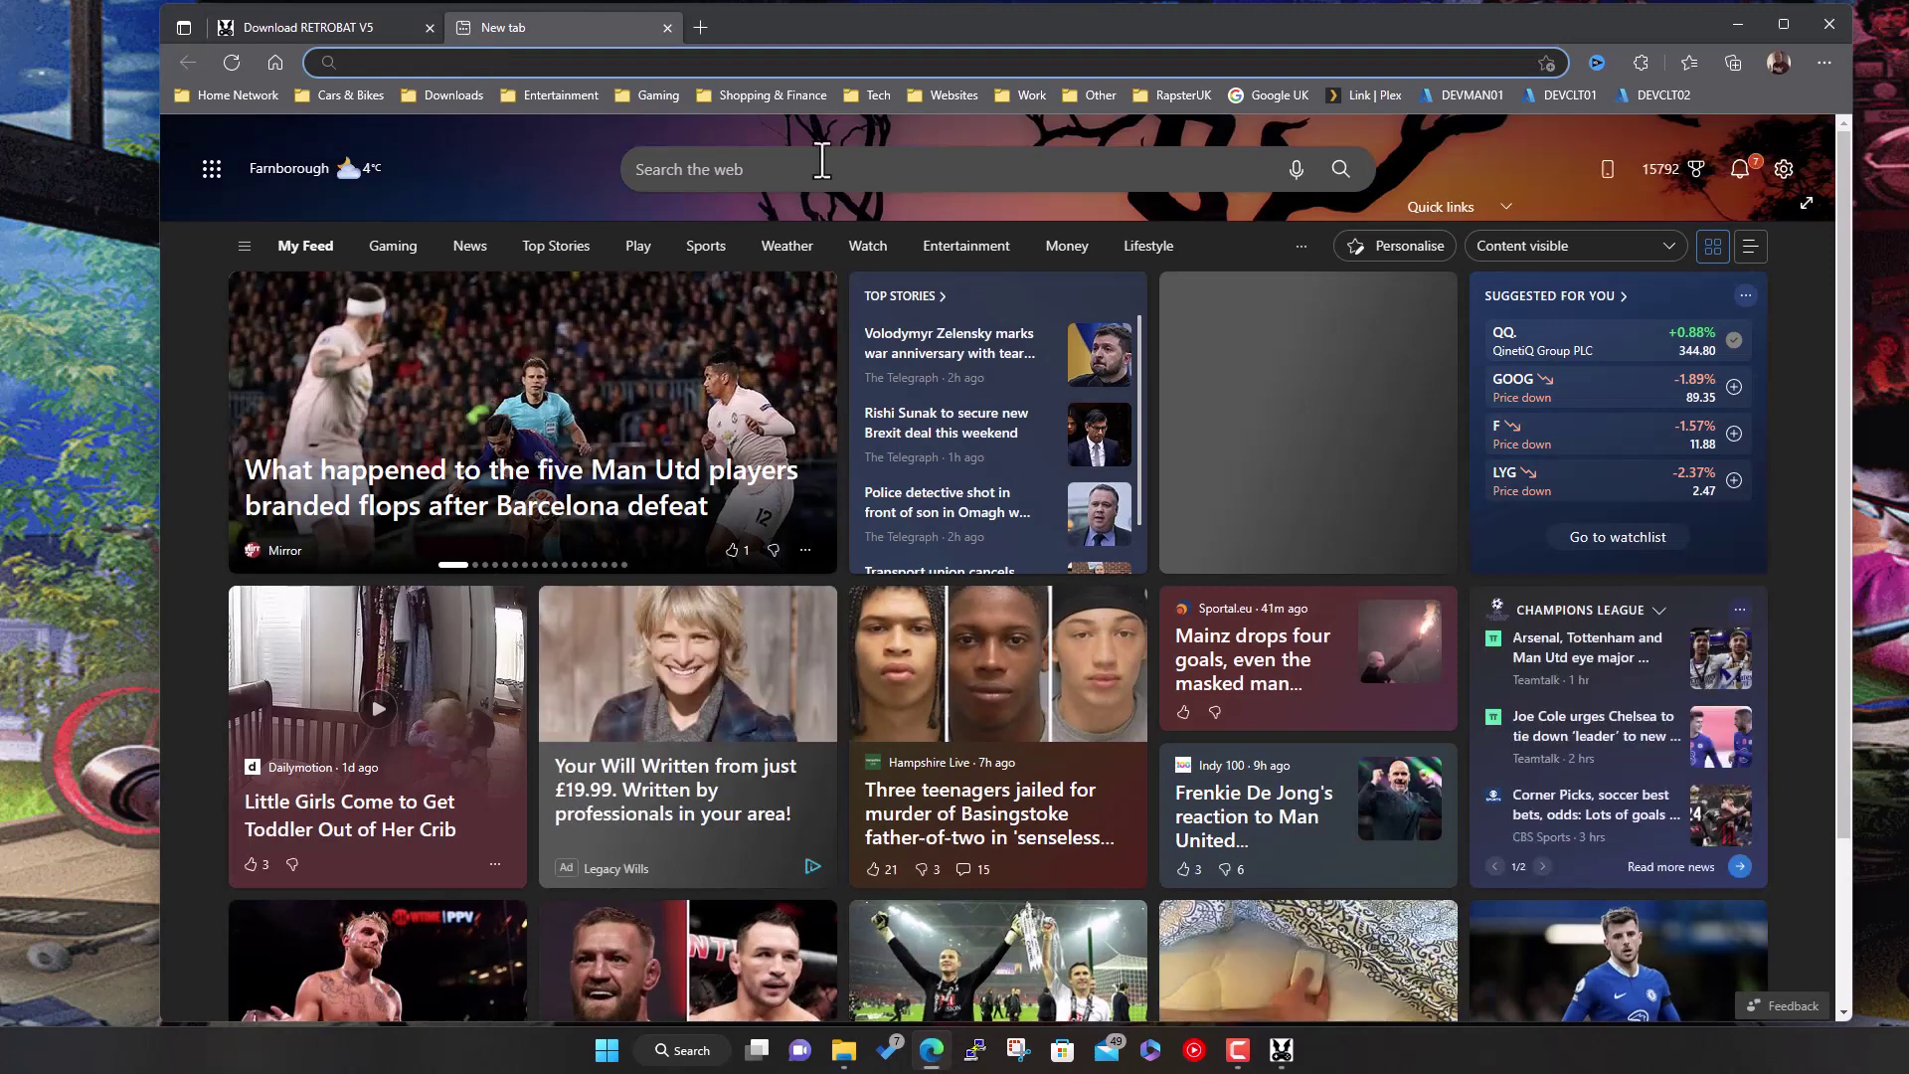
click(1253, 91)
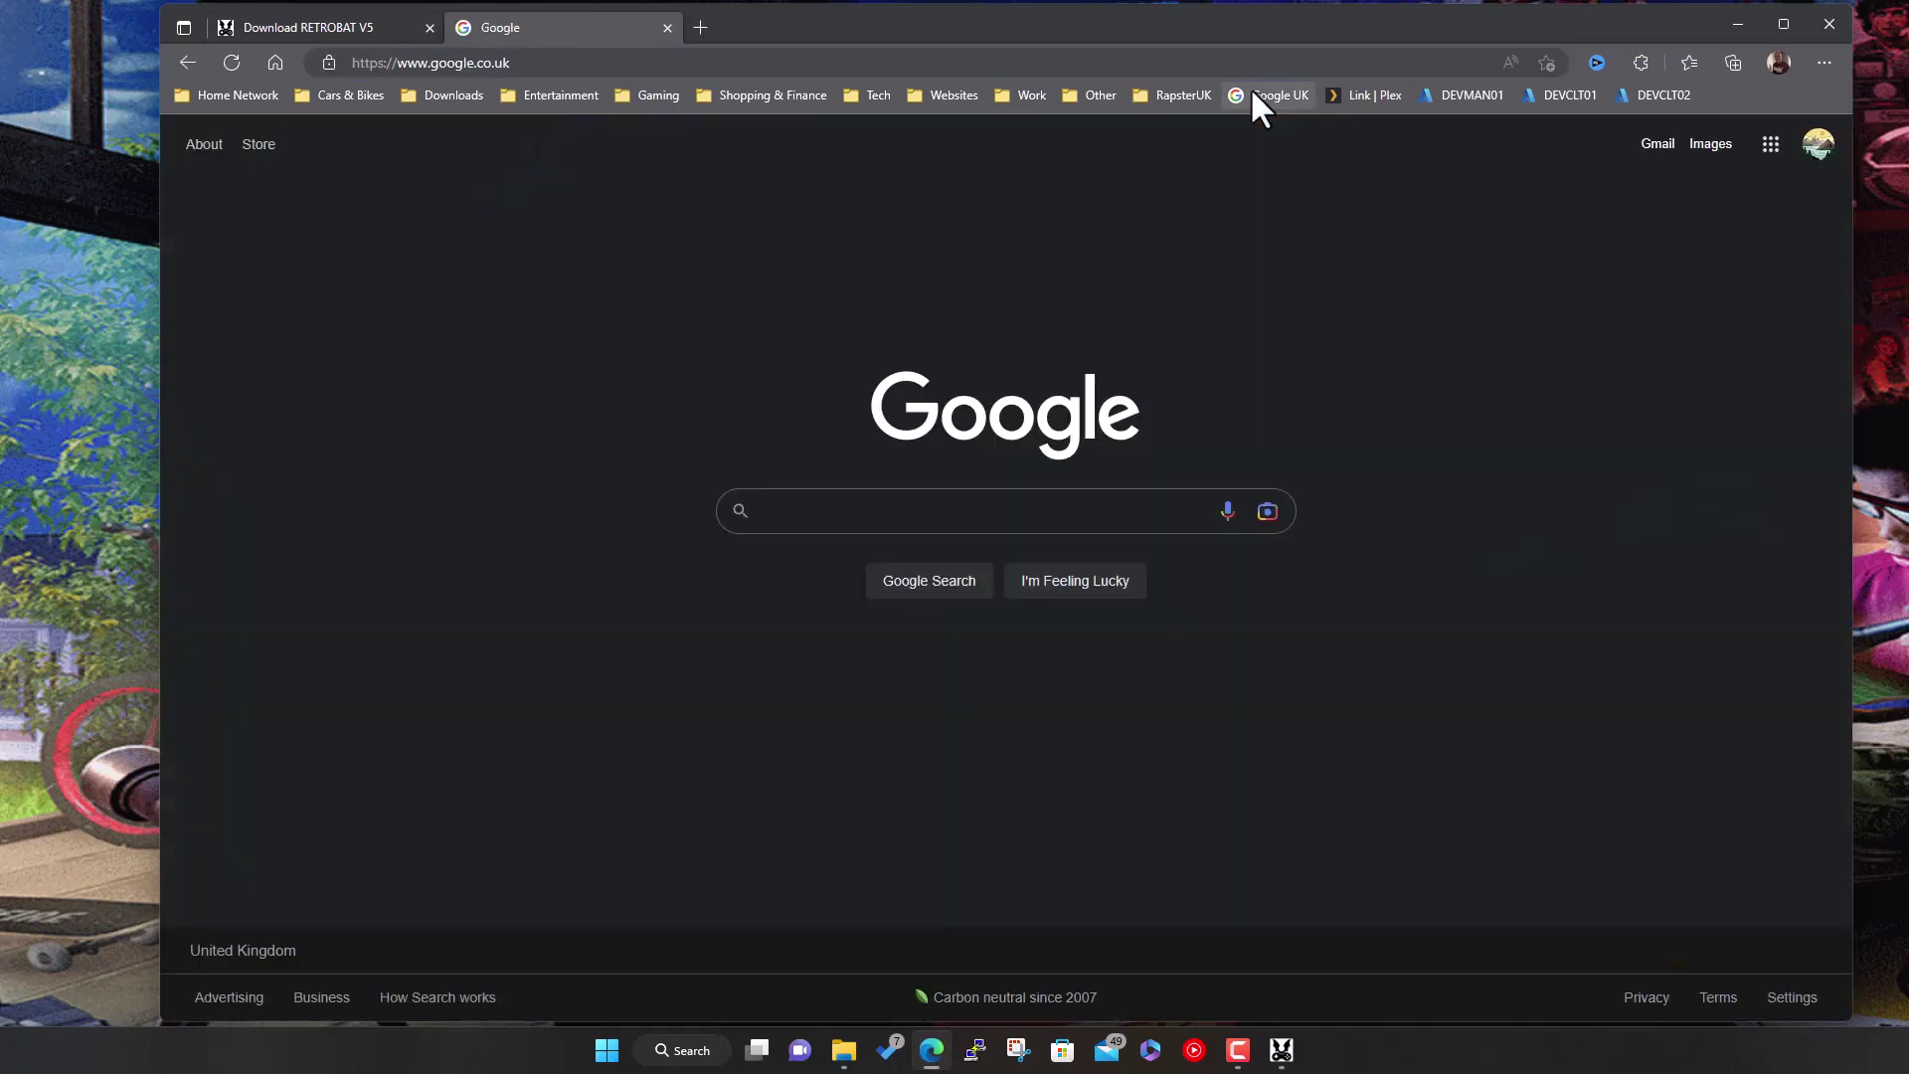
text(play)
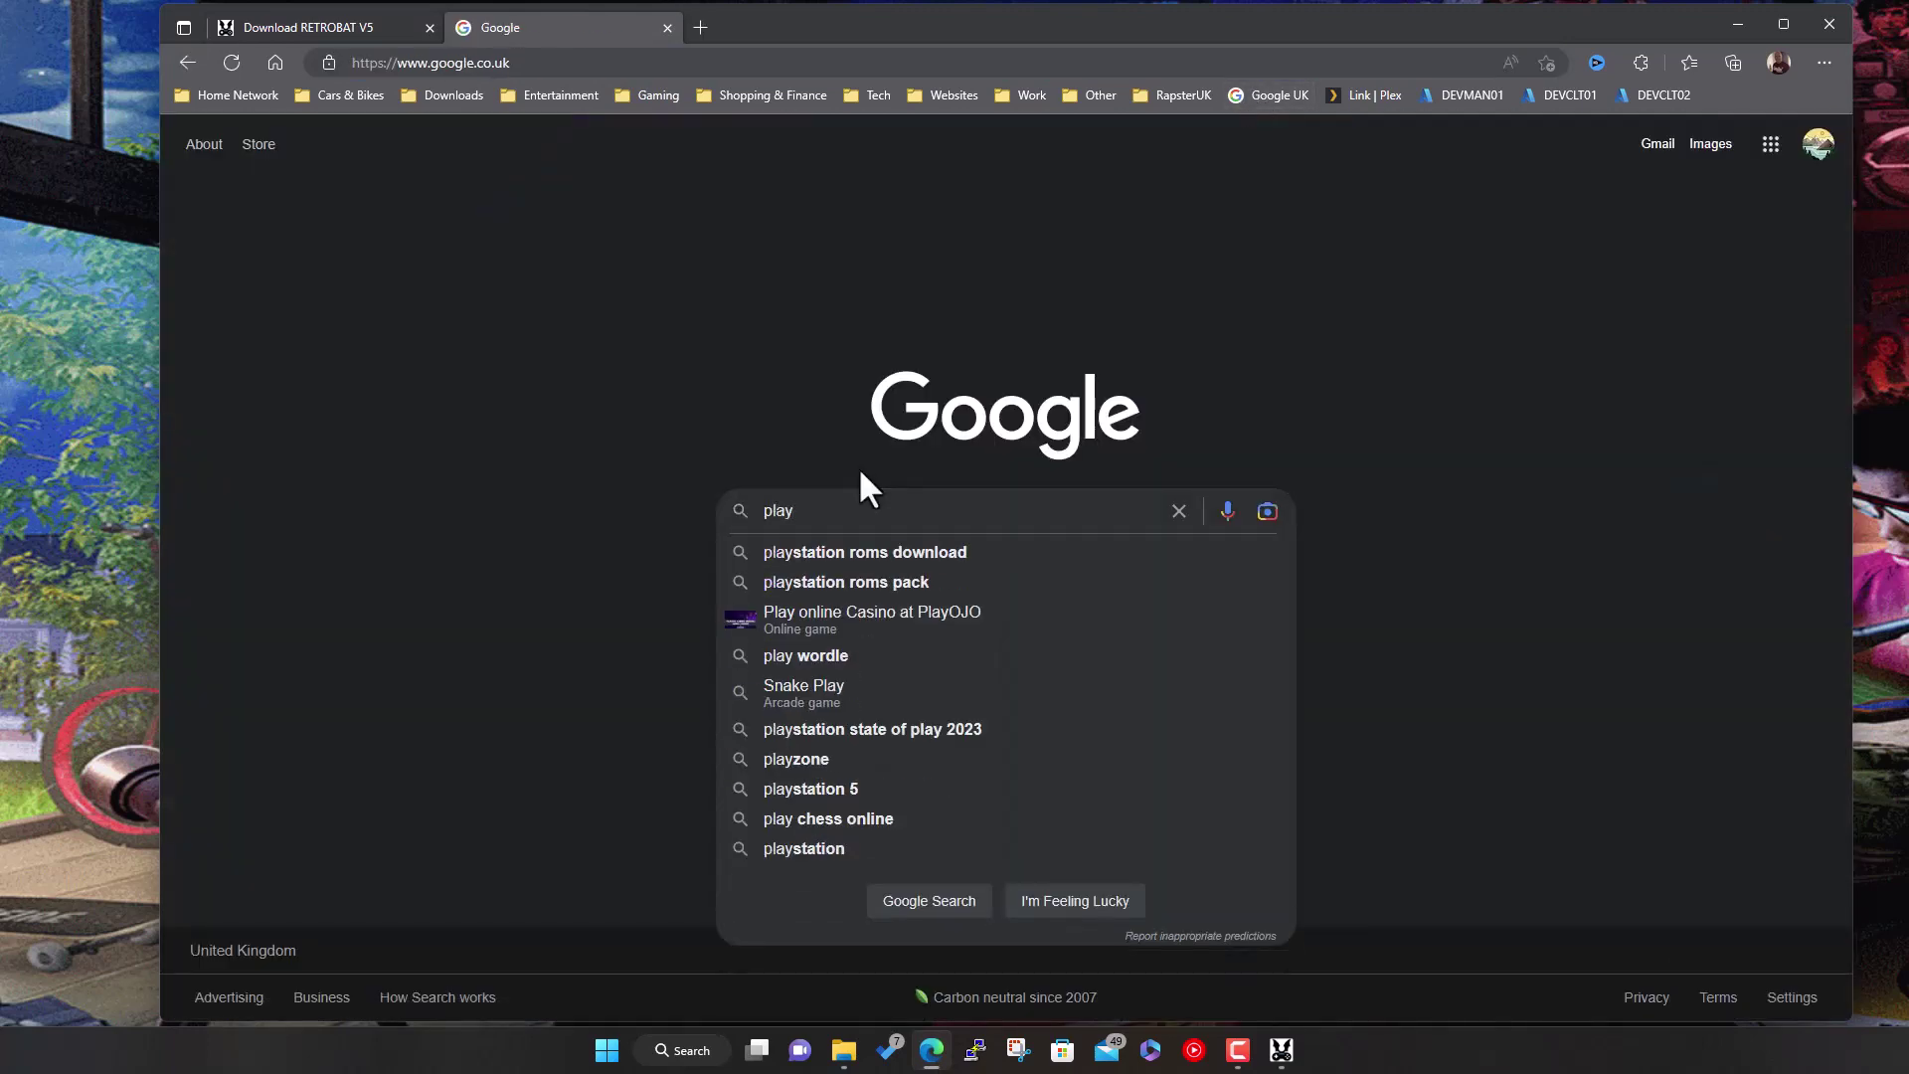
text(station )
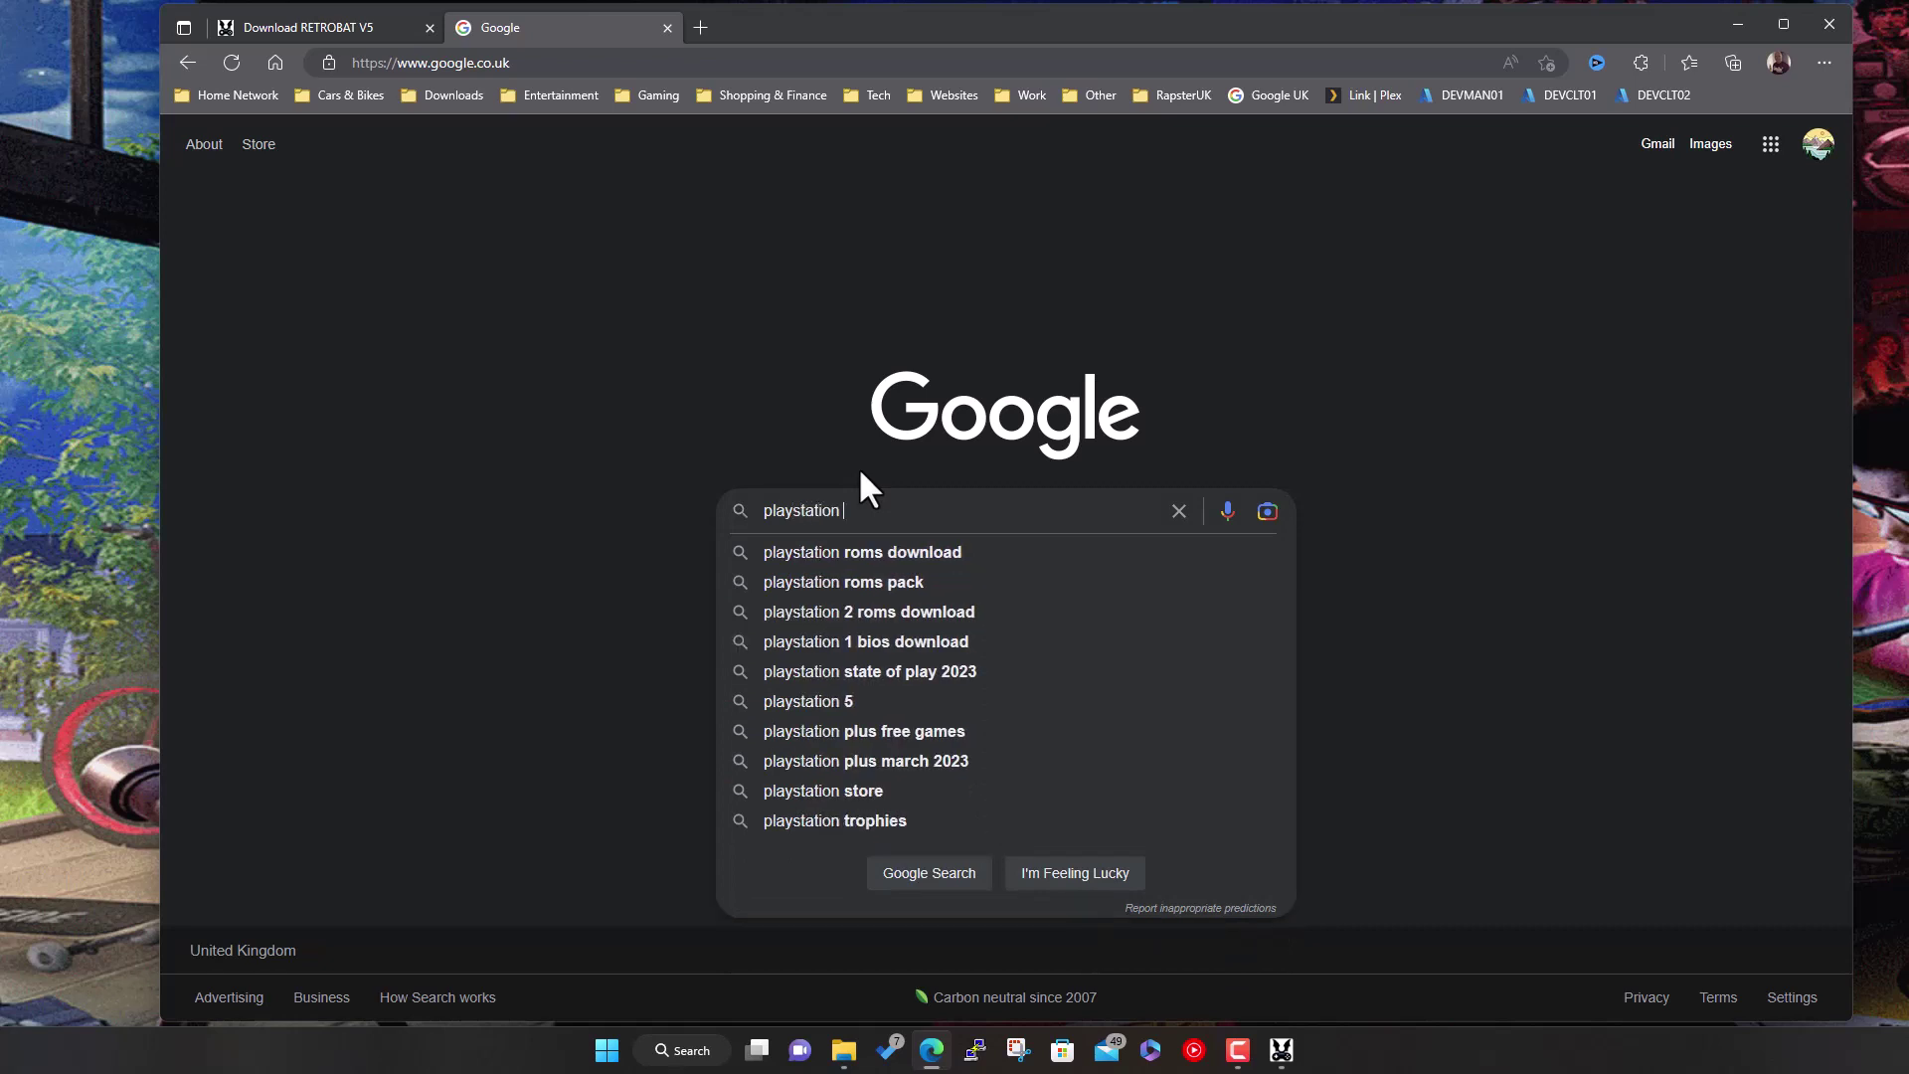
text(3 up)
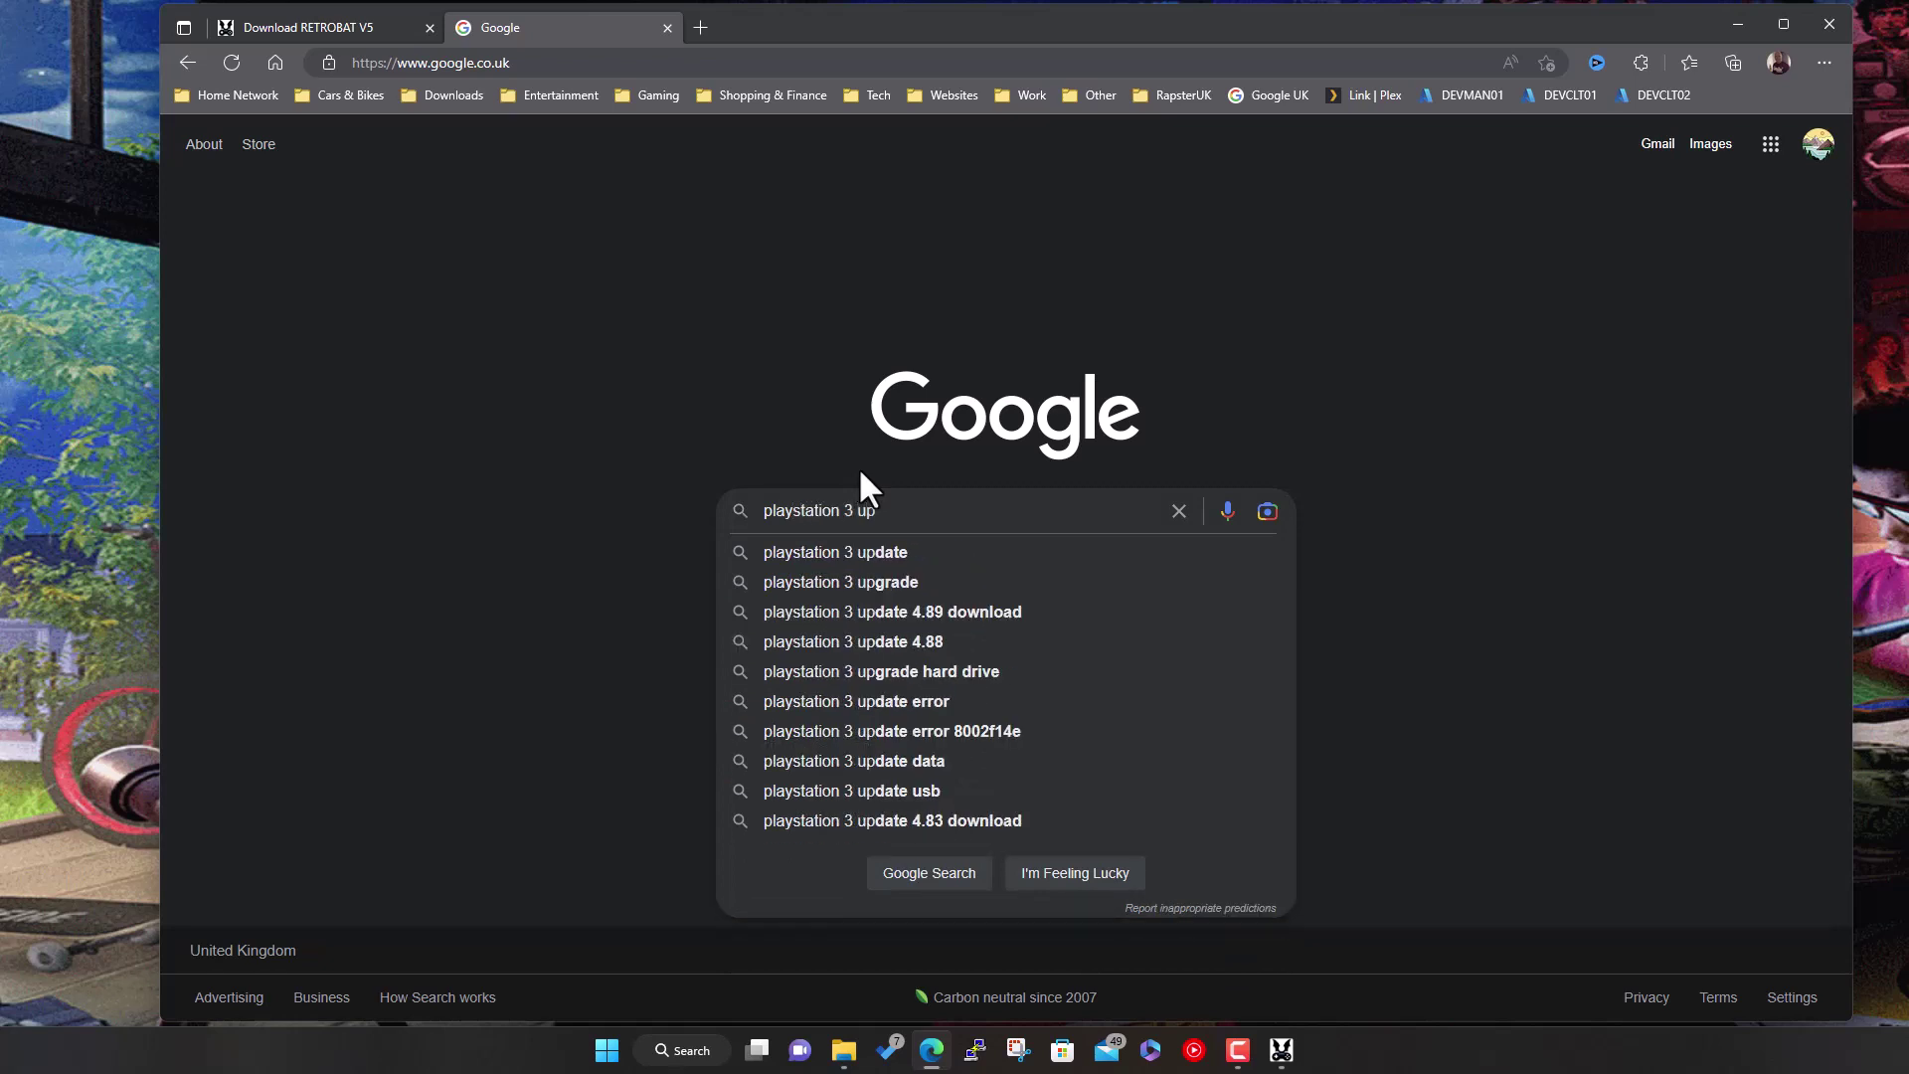
key(Down)
key(Return)
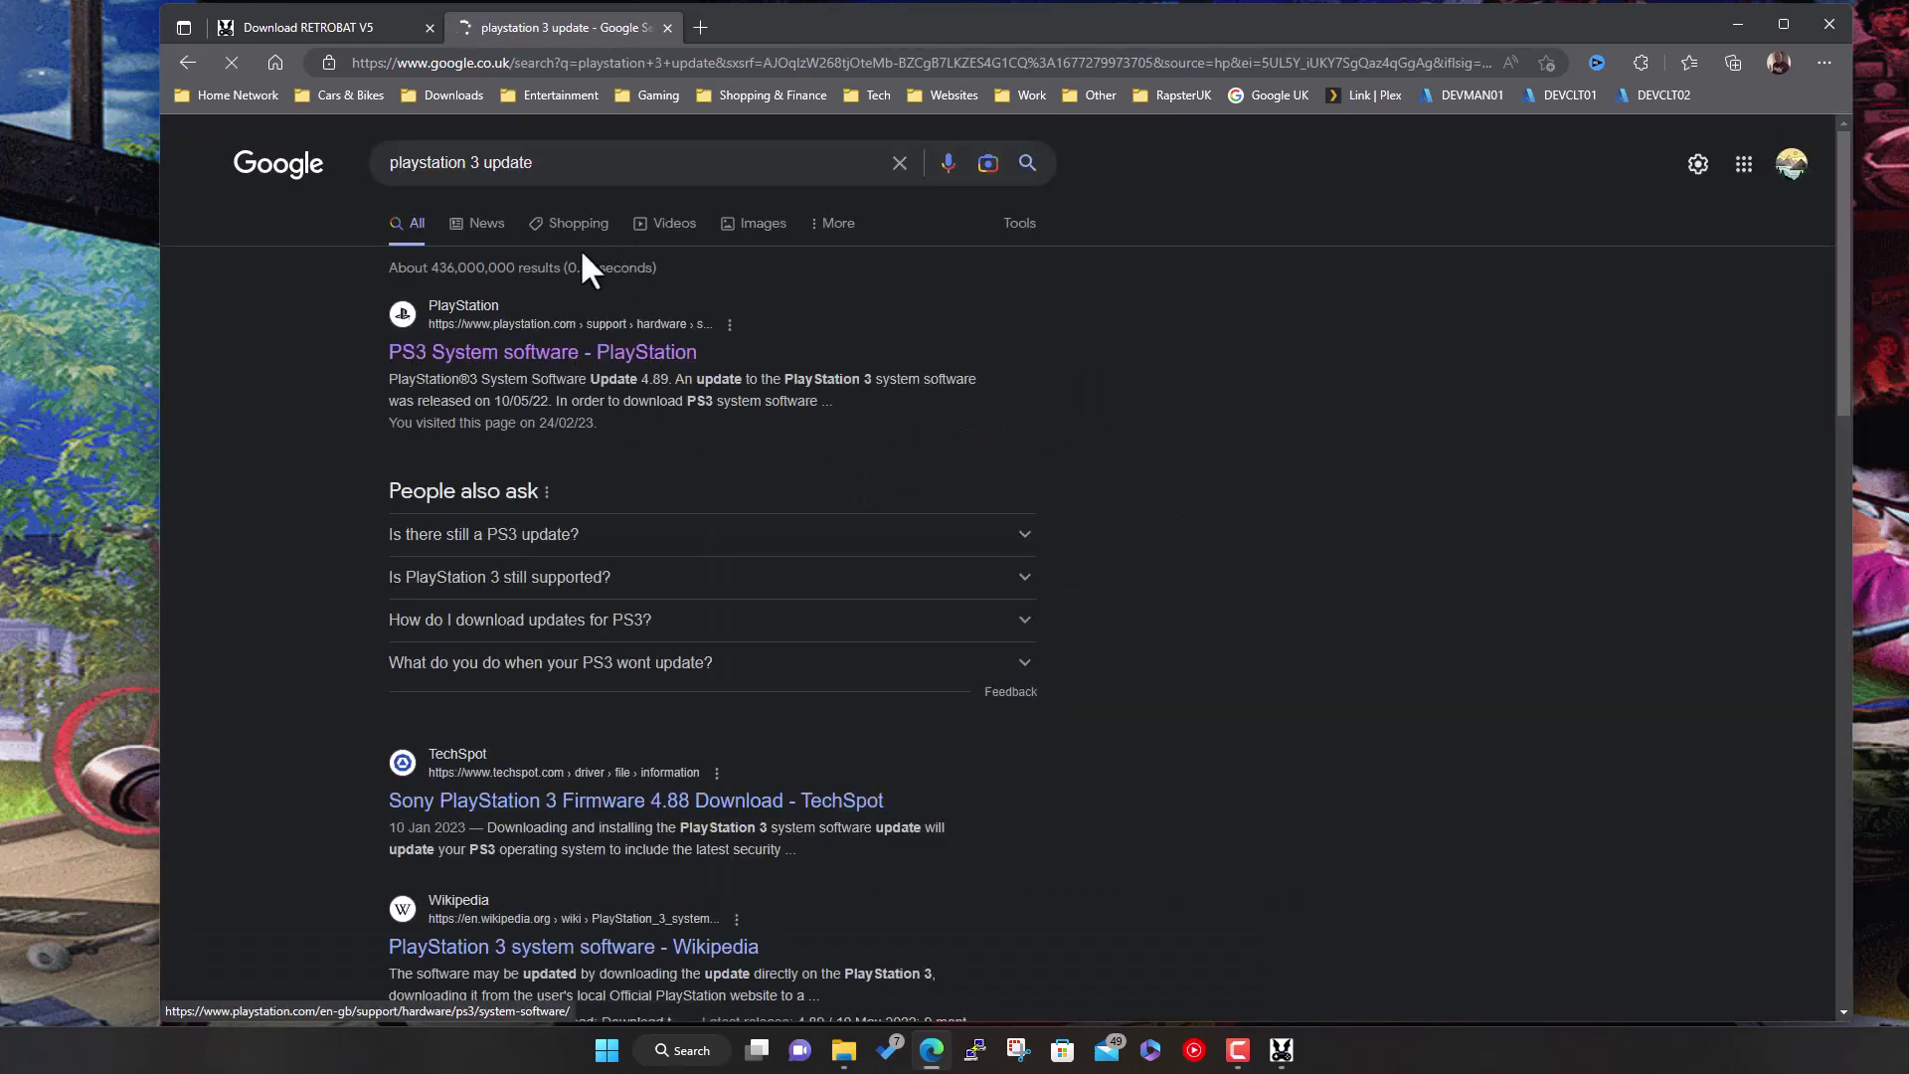
View the update download on PlayStation's PS3 System software page, then switch back to File Explorer and select PS3UPDAT.PUP
click(867, 354)
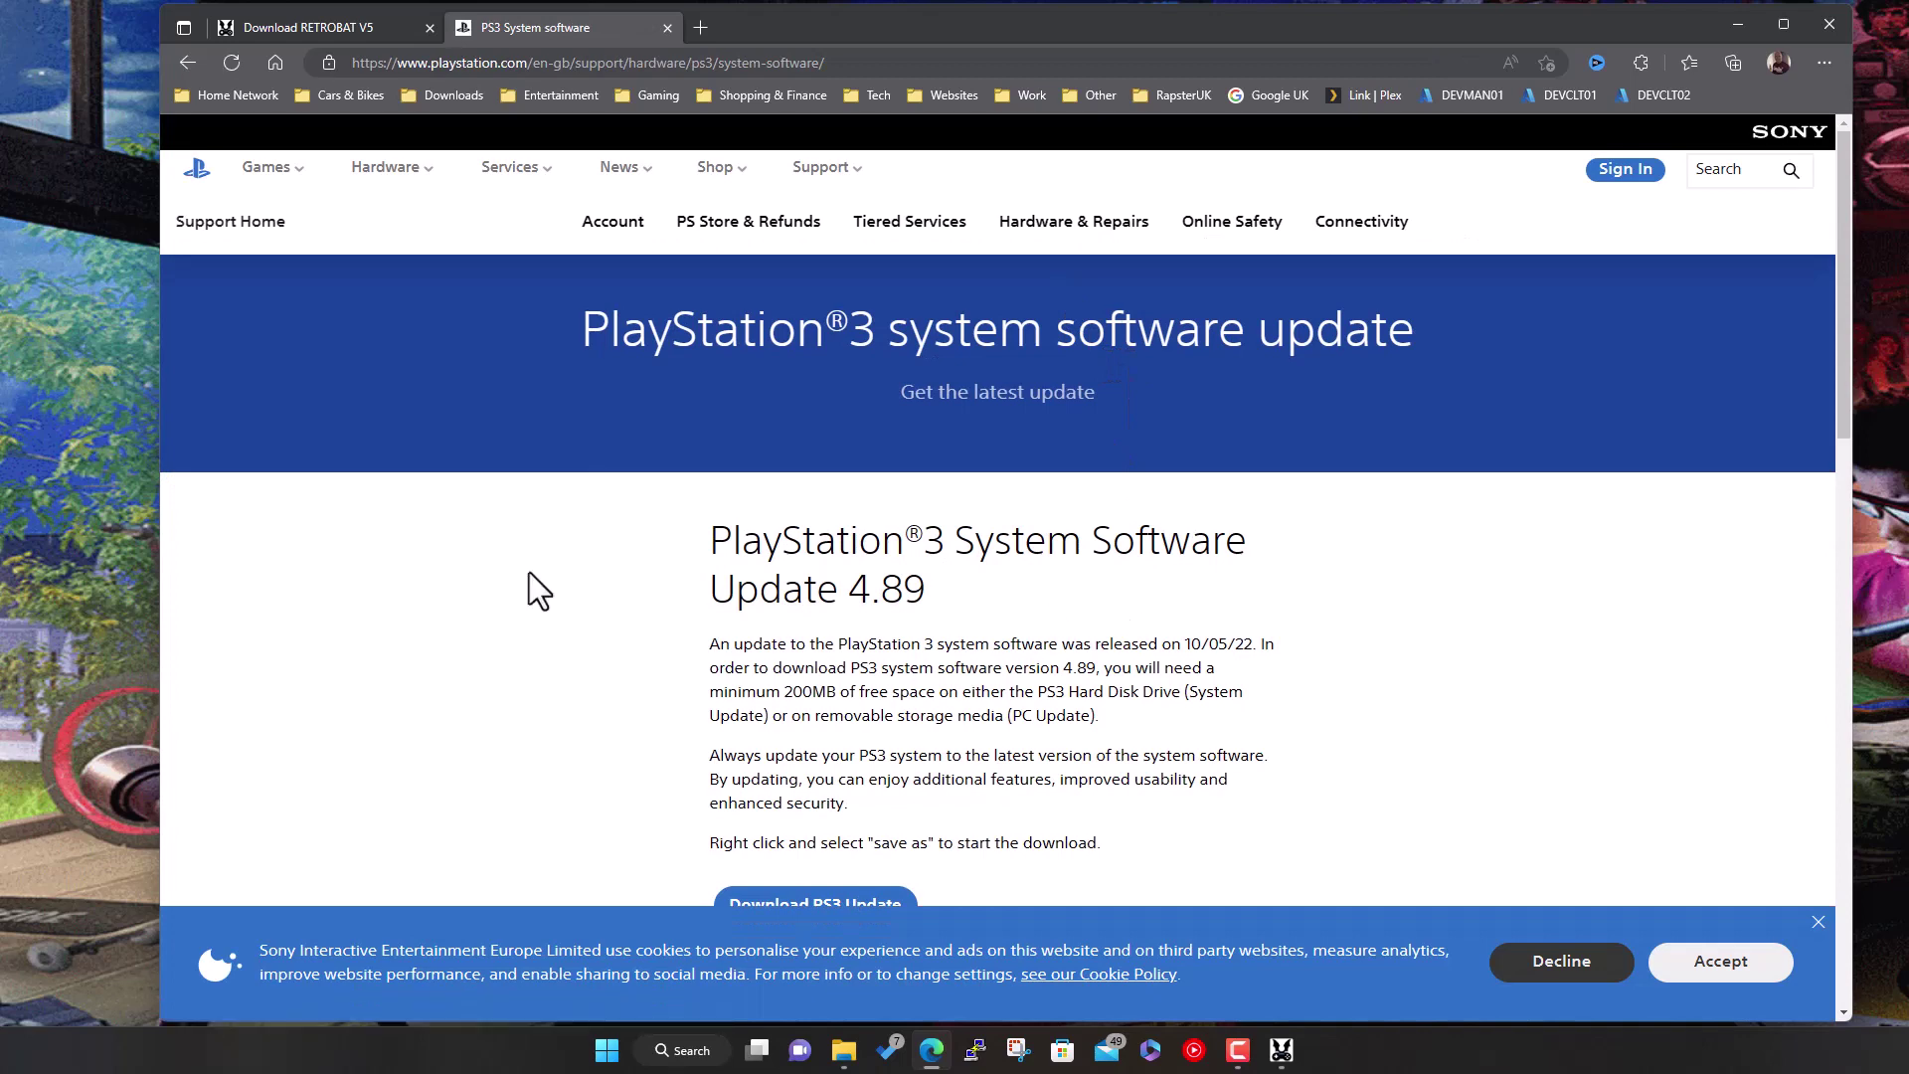
scroll(642, 574, down, 1)
scroll(935, 557, down, 3)
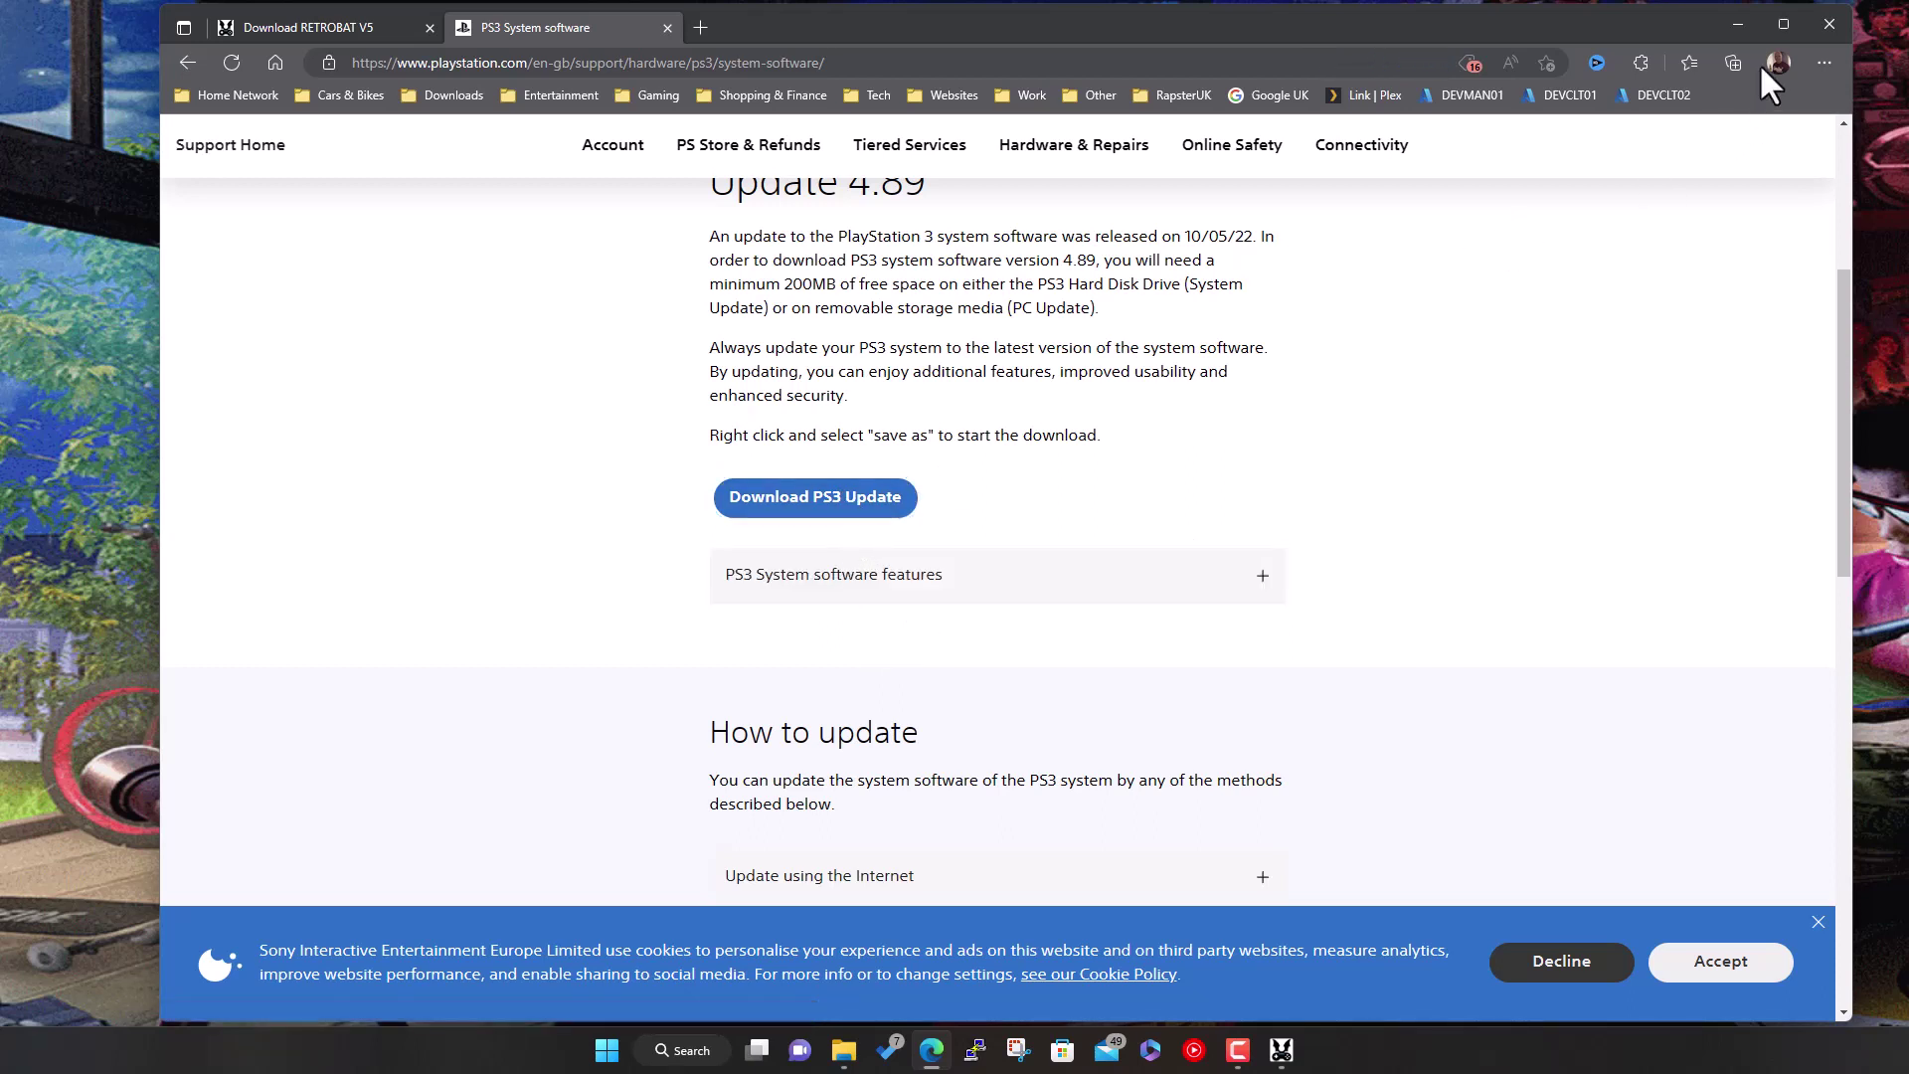
click(1741, 24)
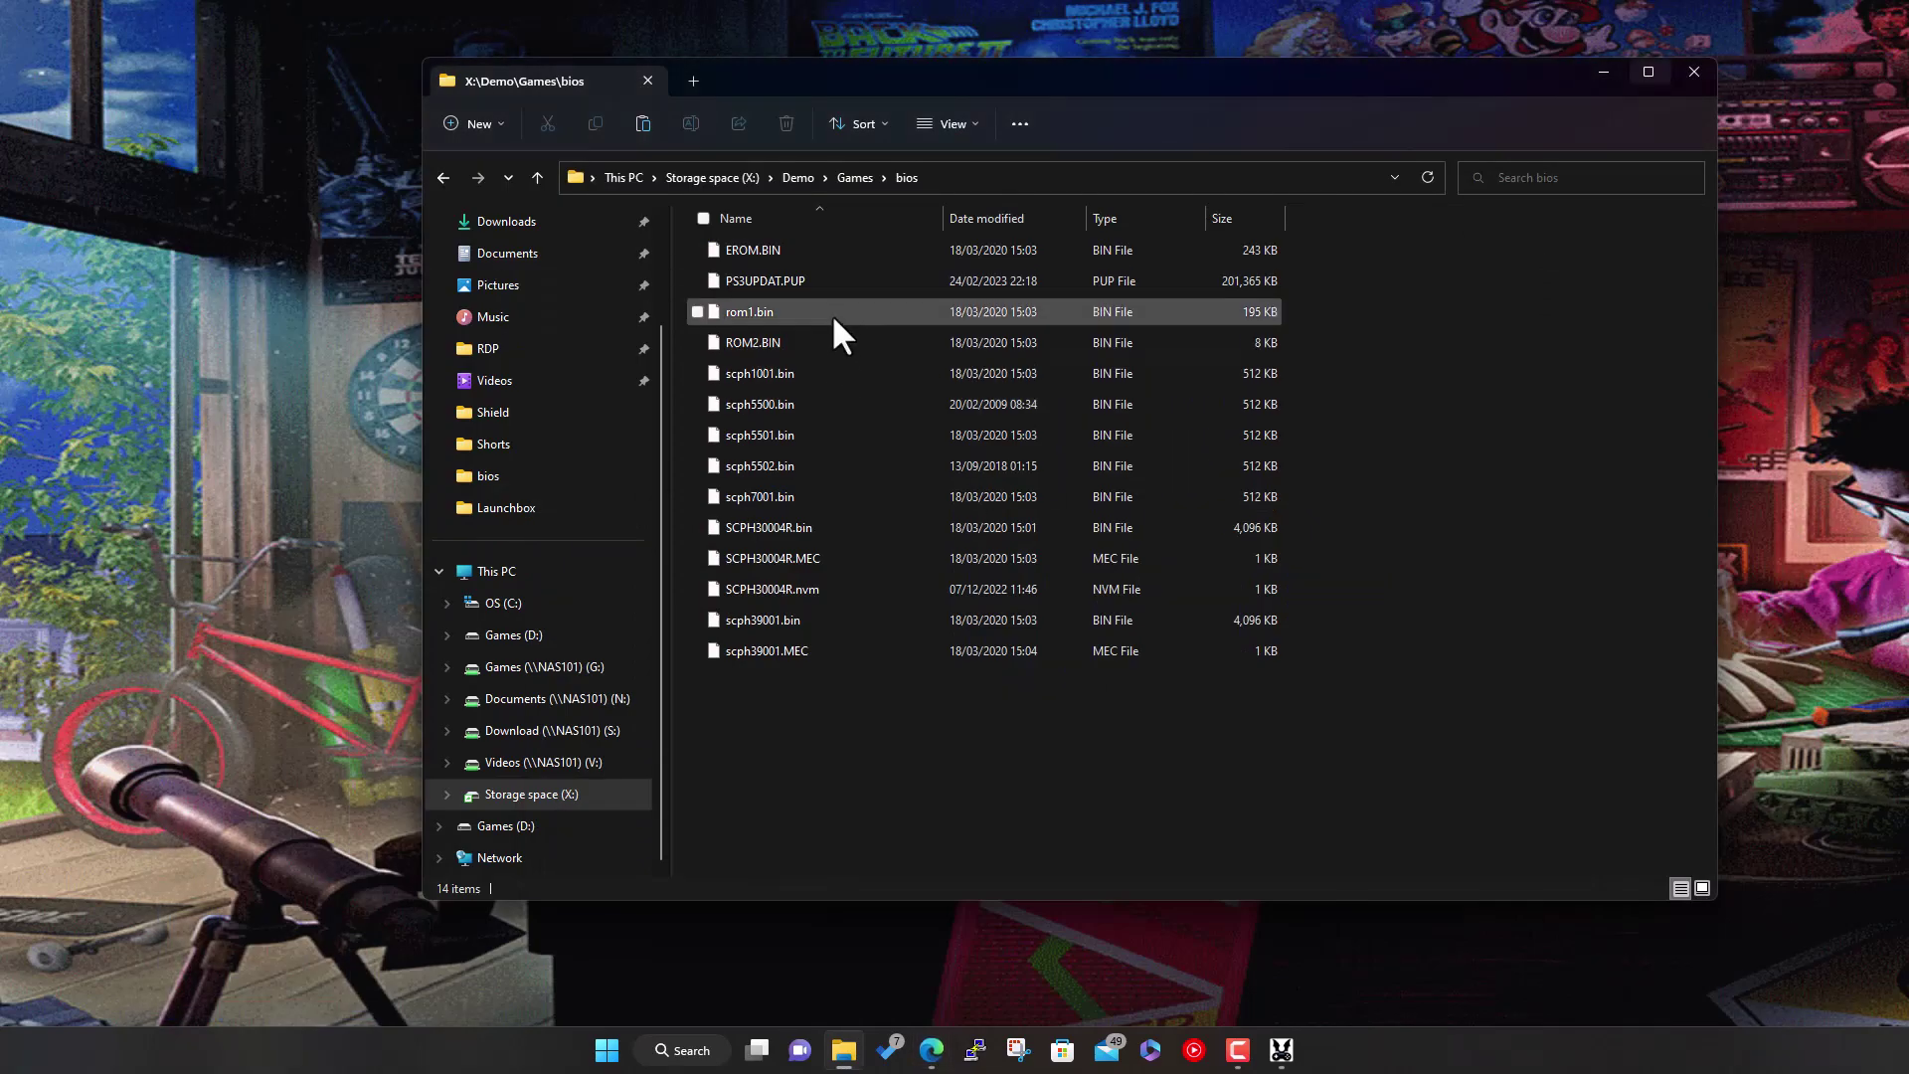
click(843, 280)
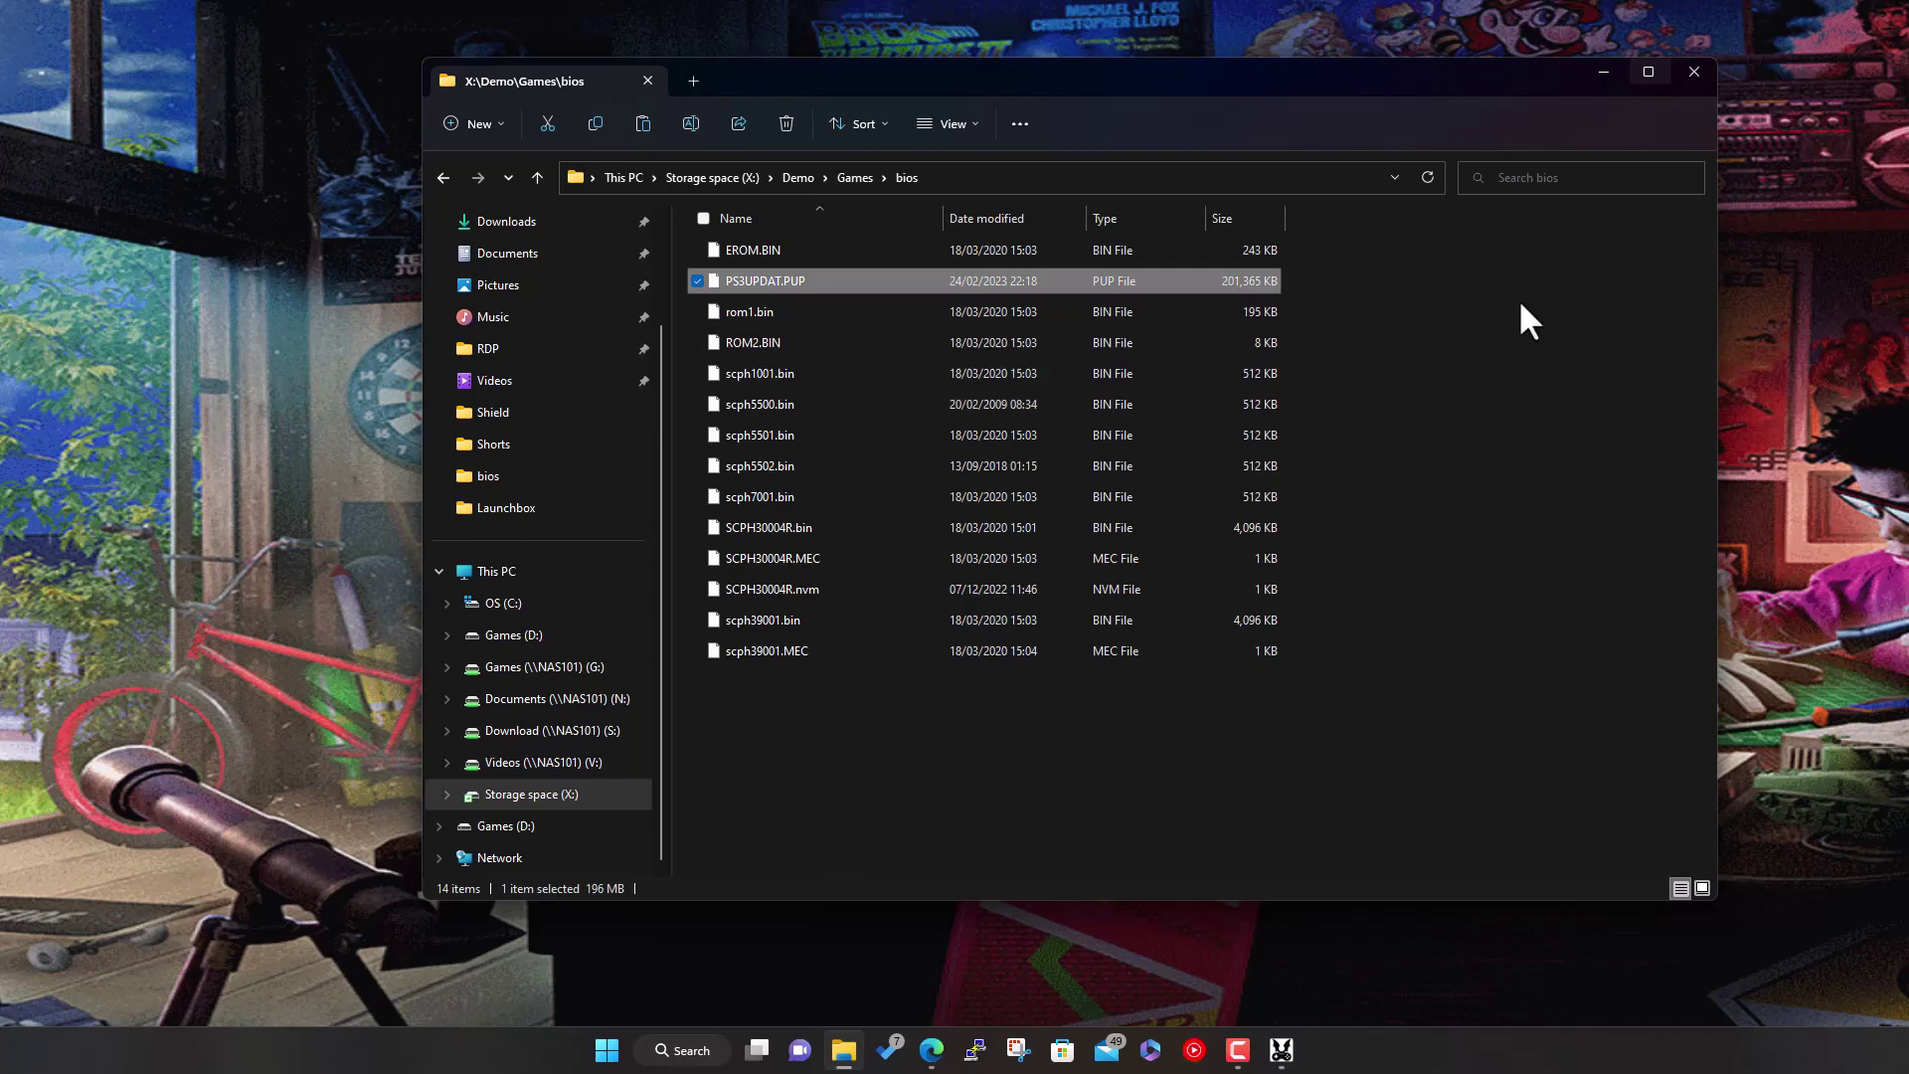
Minimize File Explorer, clear the Create Desktop Shortcut option, and finish RetroBat Setup
click(1601, 72)
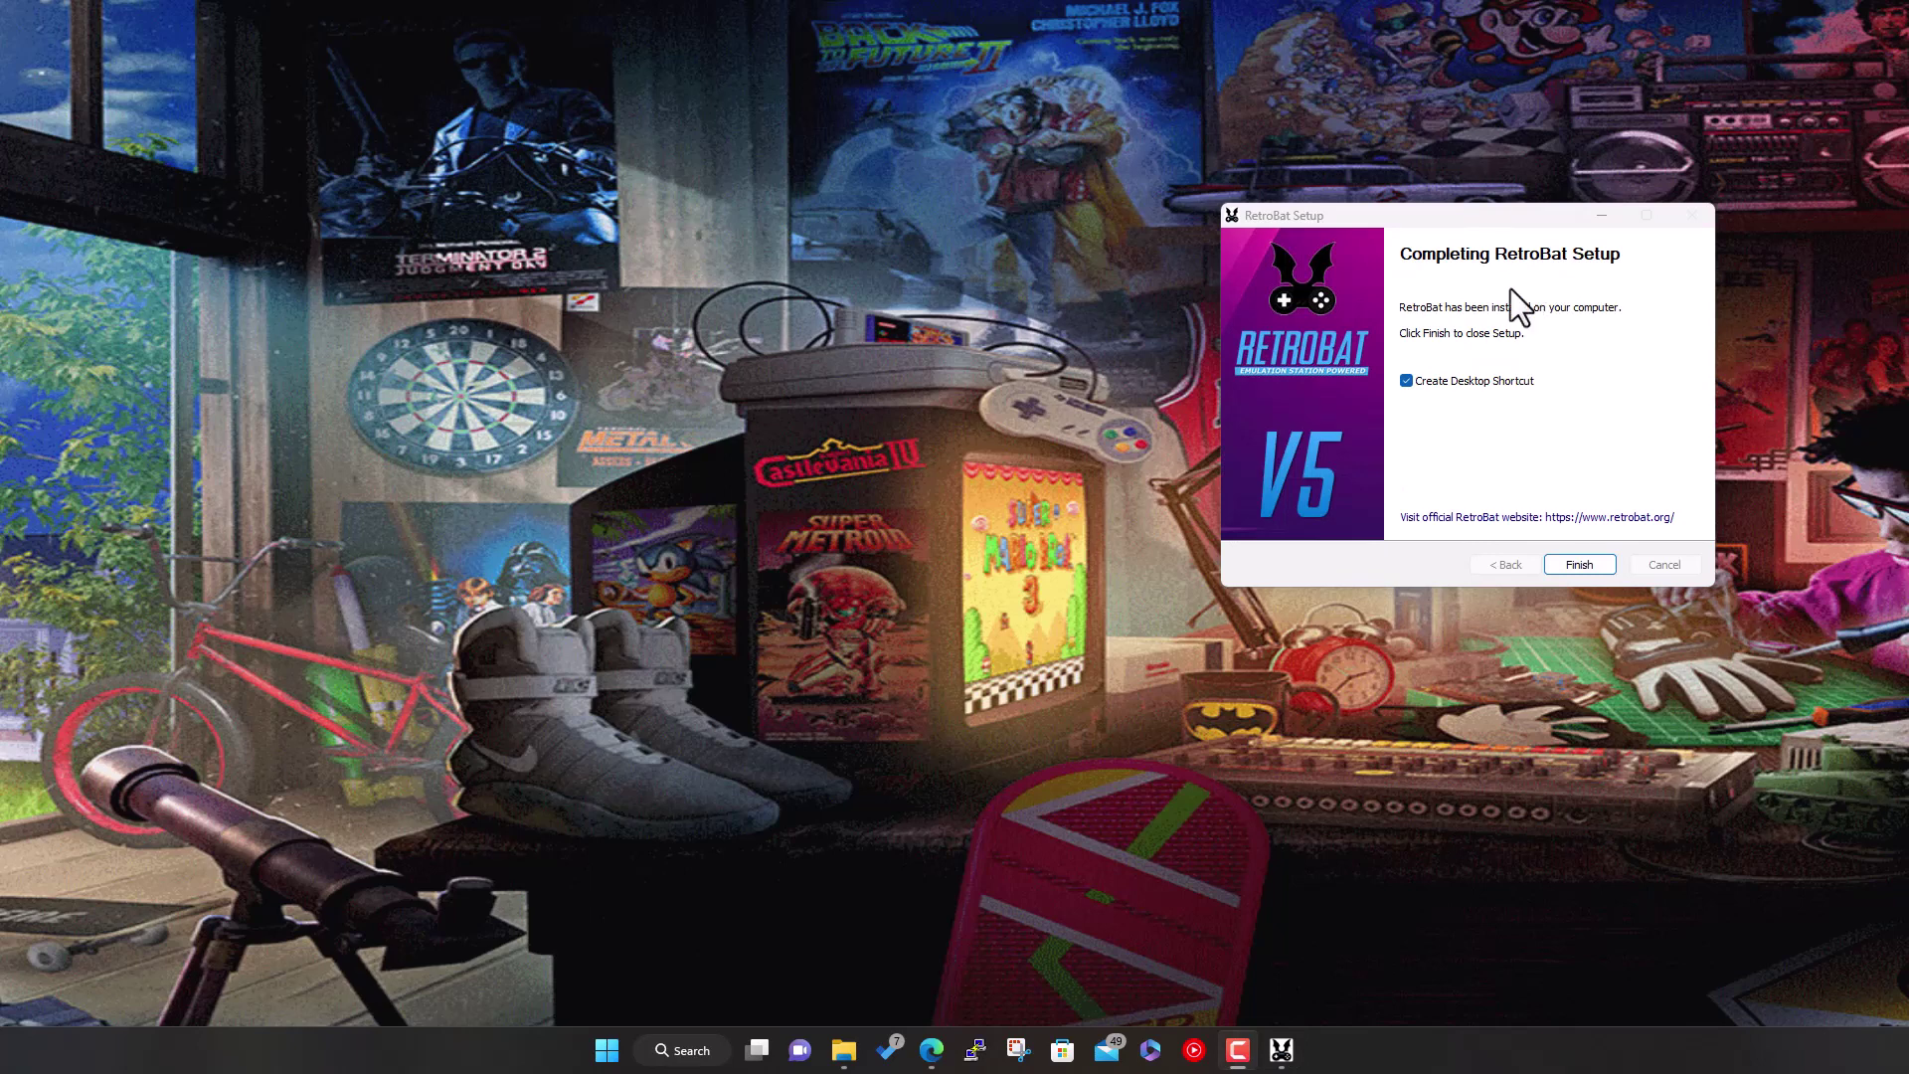
click(1428, 379)
click(1595, 569)
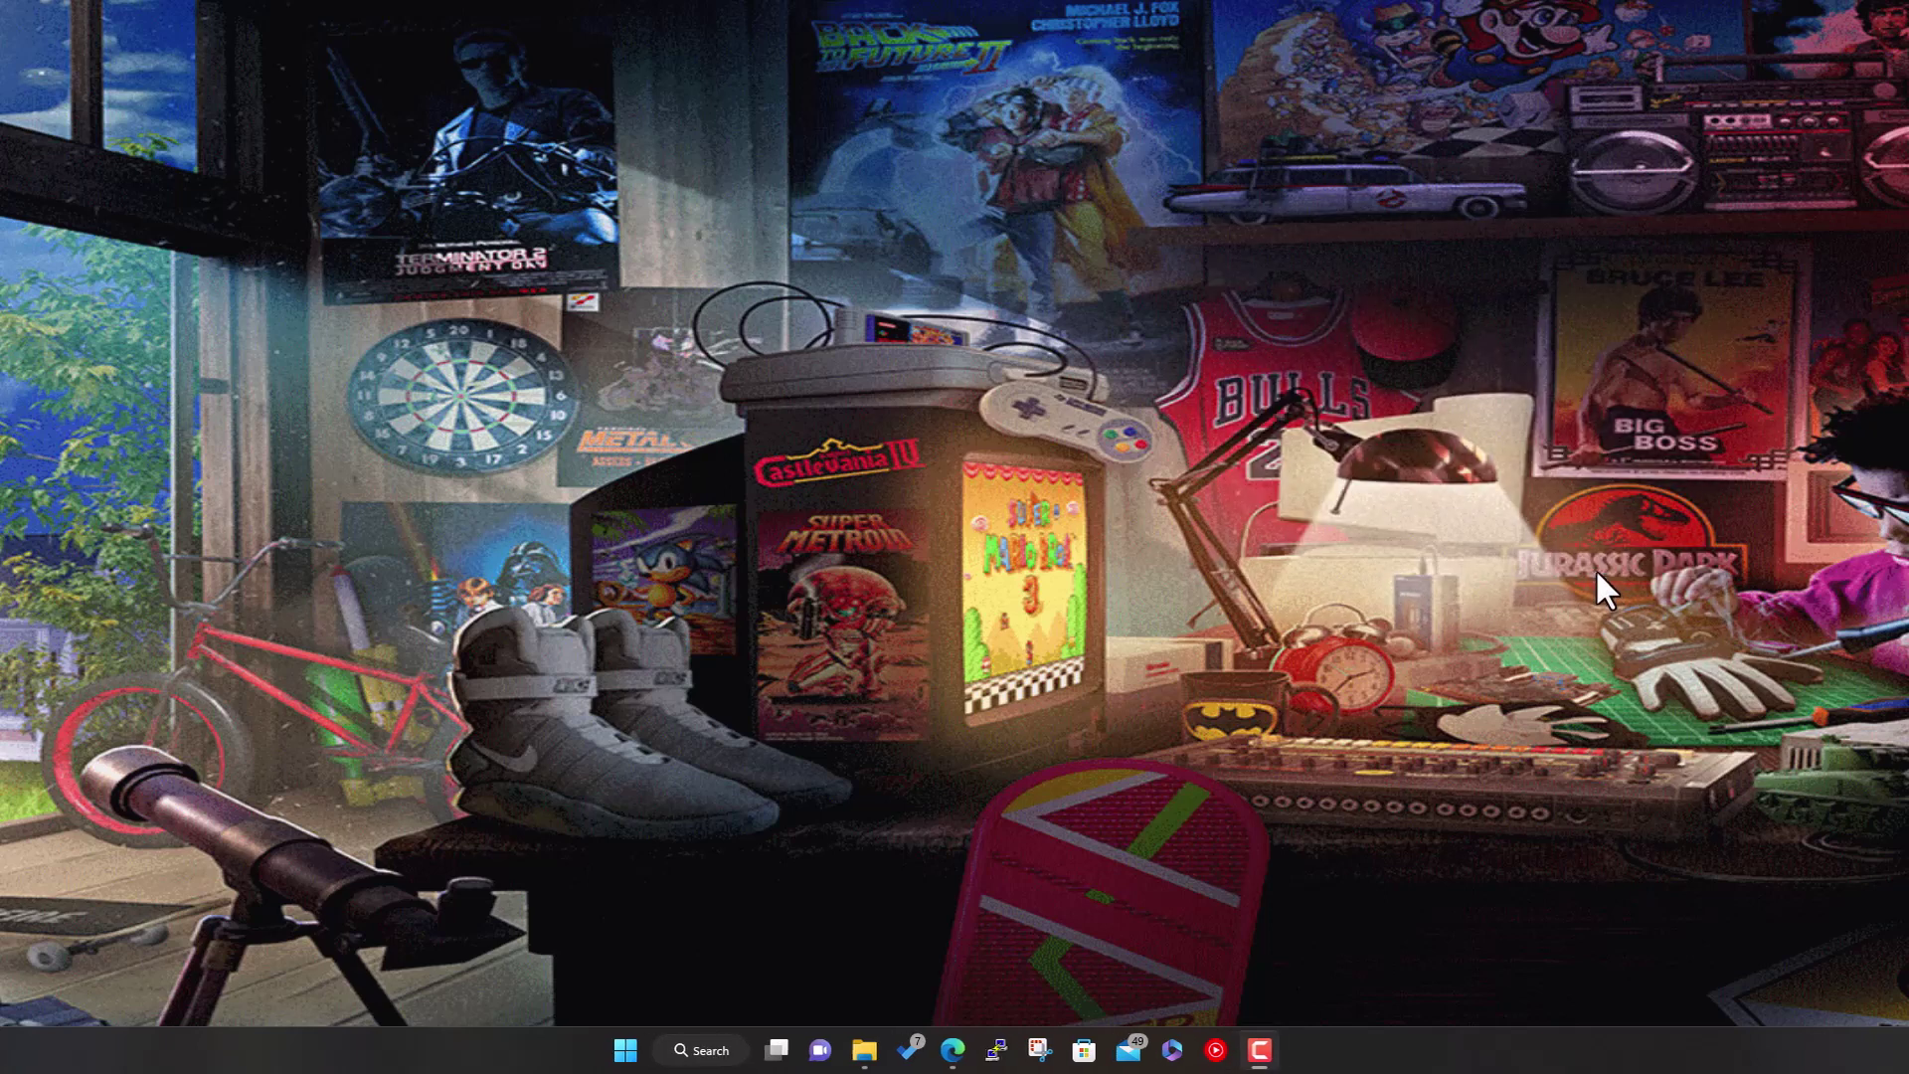
Switch to File Explorer and open the X:\Demo\RetroBat installation folder
click(865, 1050)
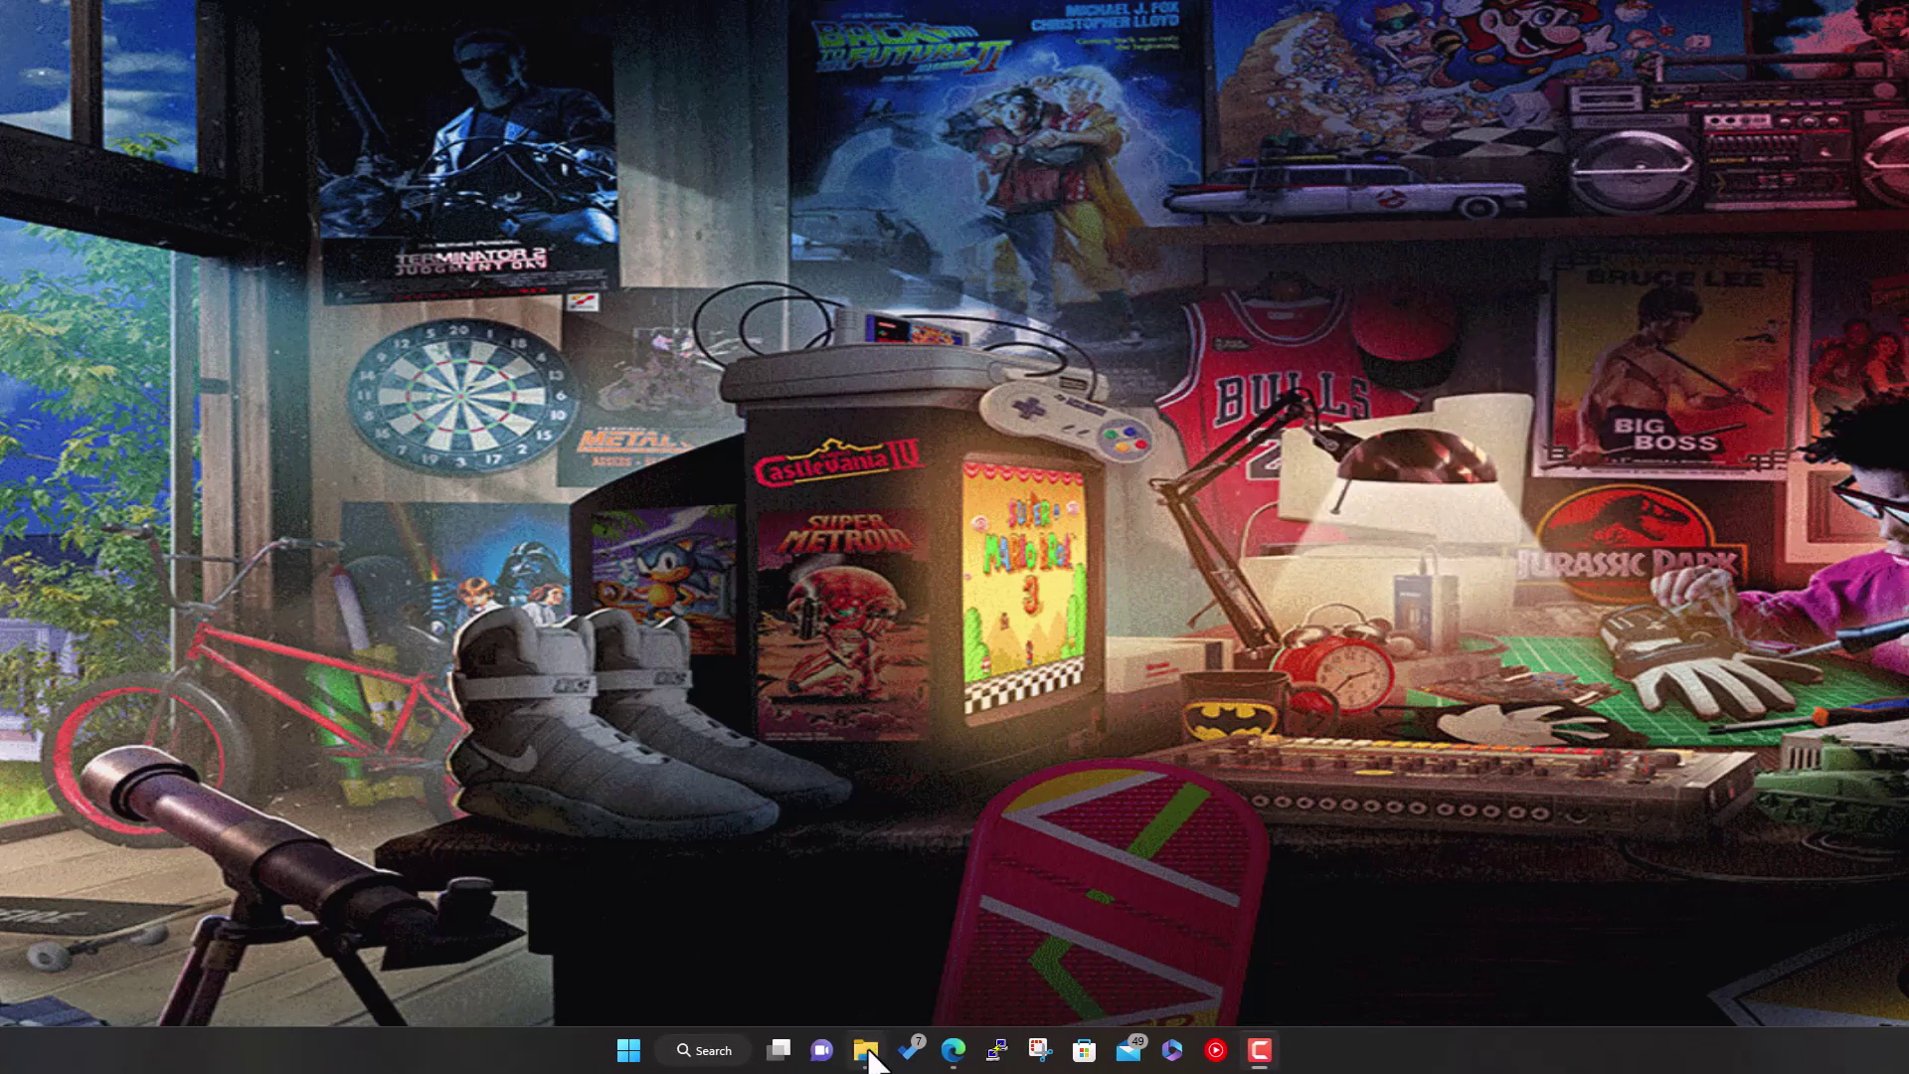
click(798, 178)
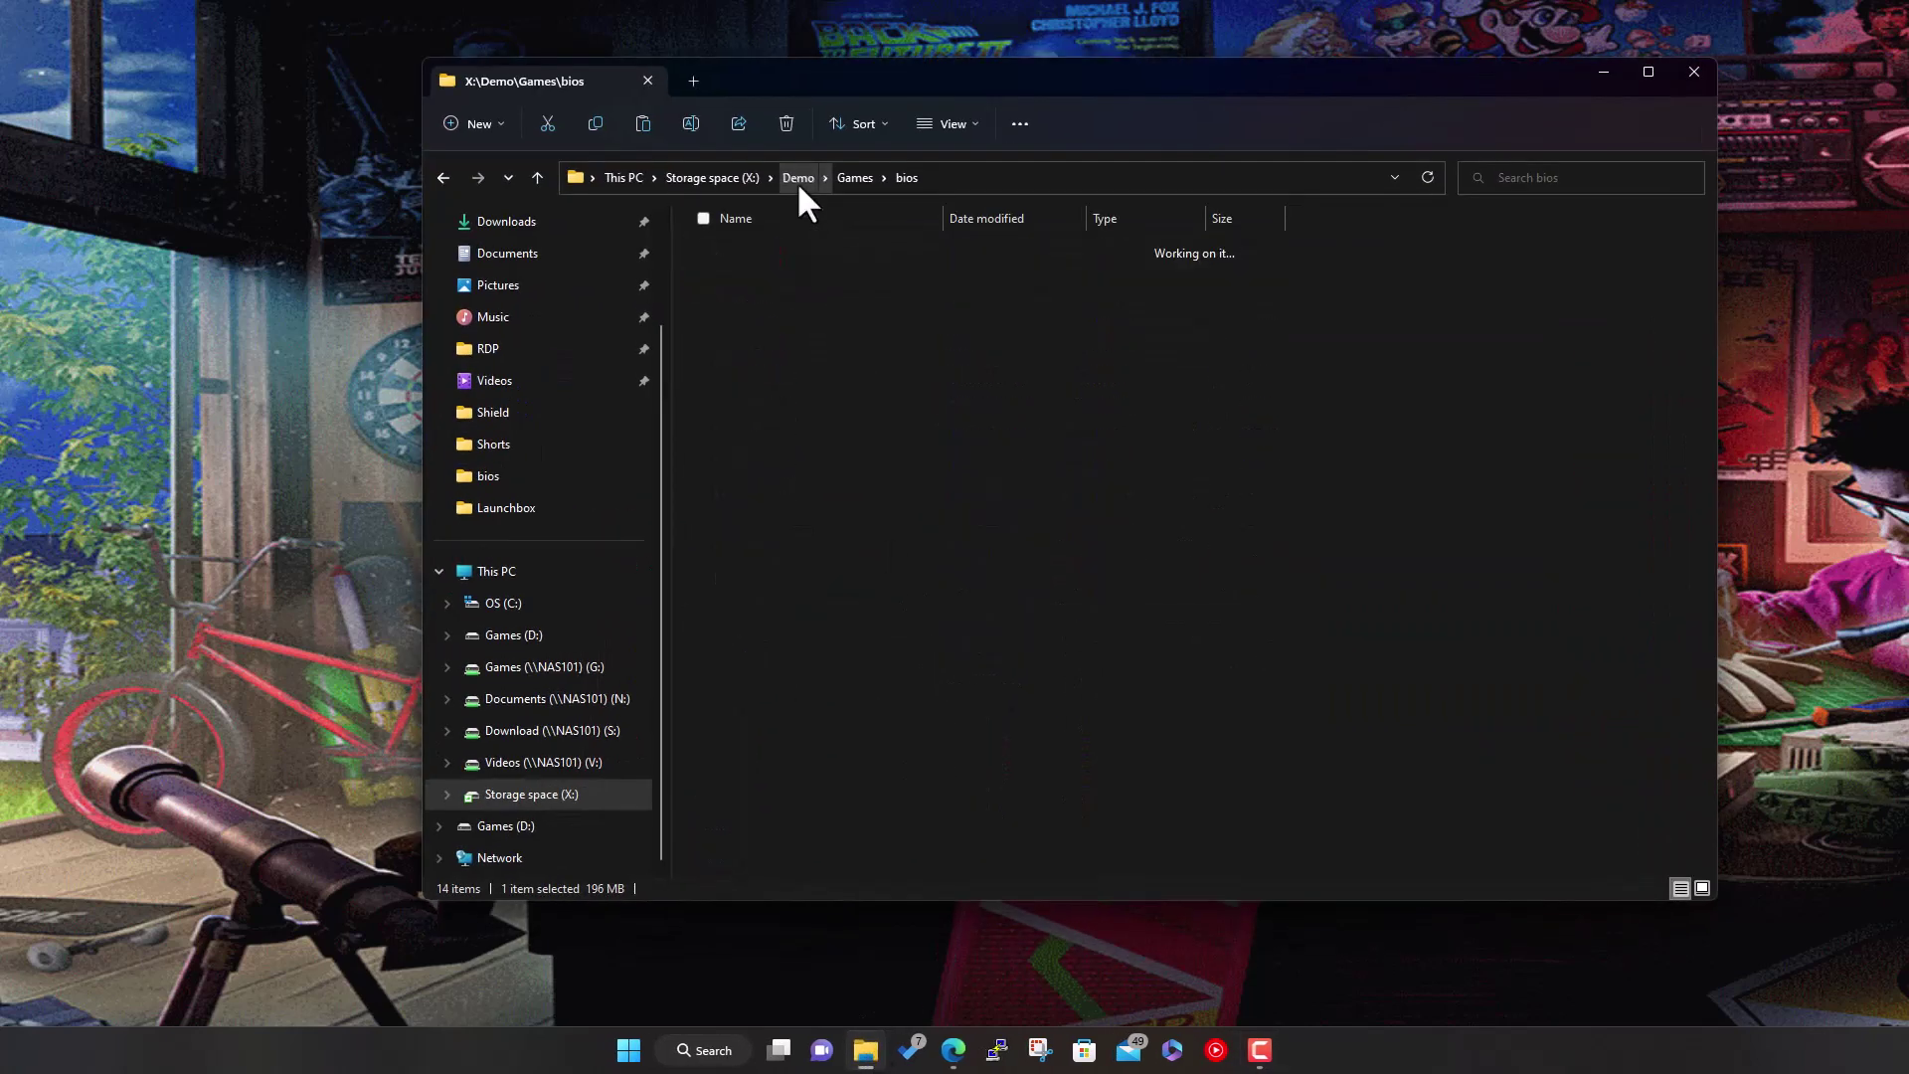
click(771, 302)
double_click(772, 306)
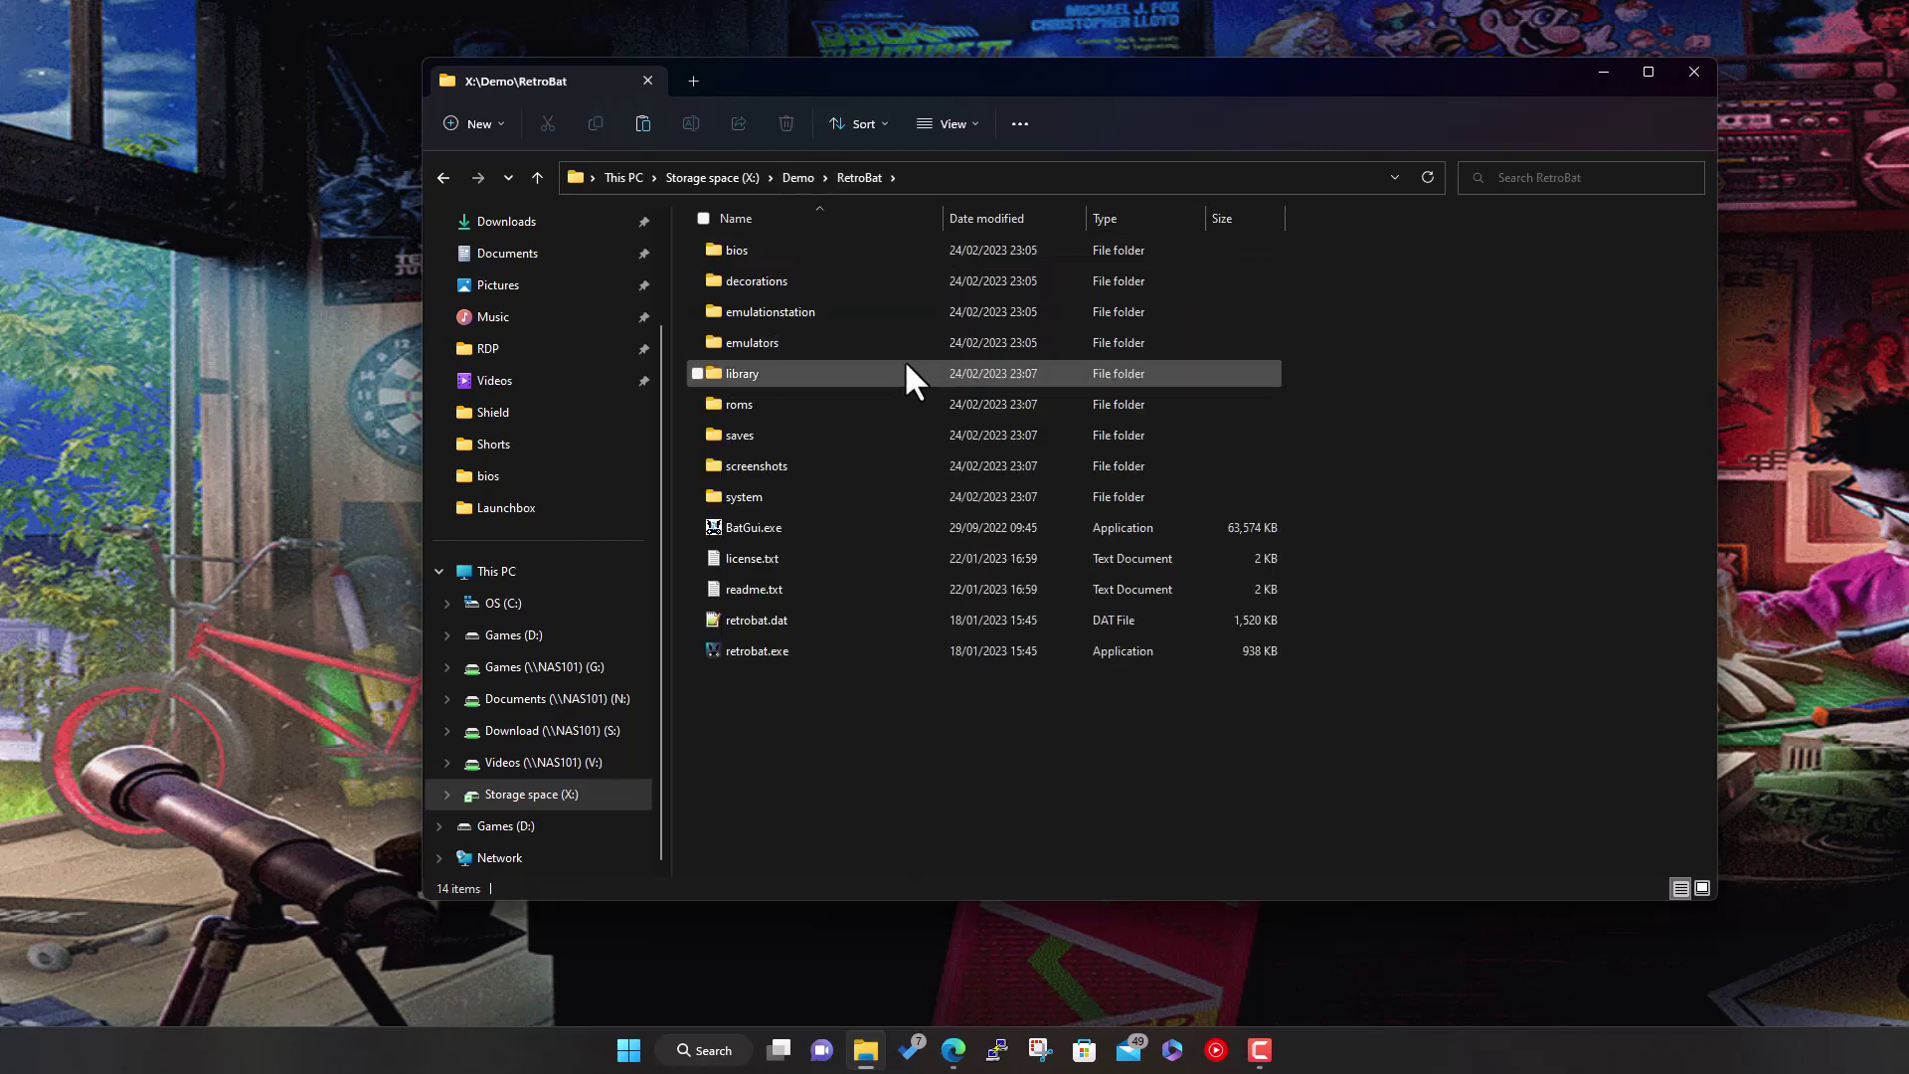
Launch BatGui.exe from the RetroBat folder and move its window clear of the file list
click(779, 527)
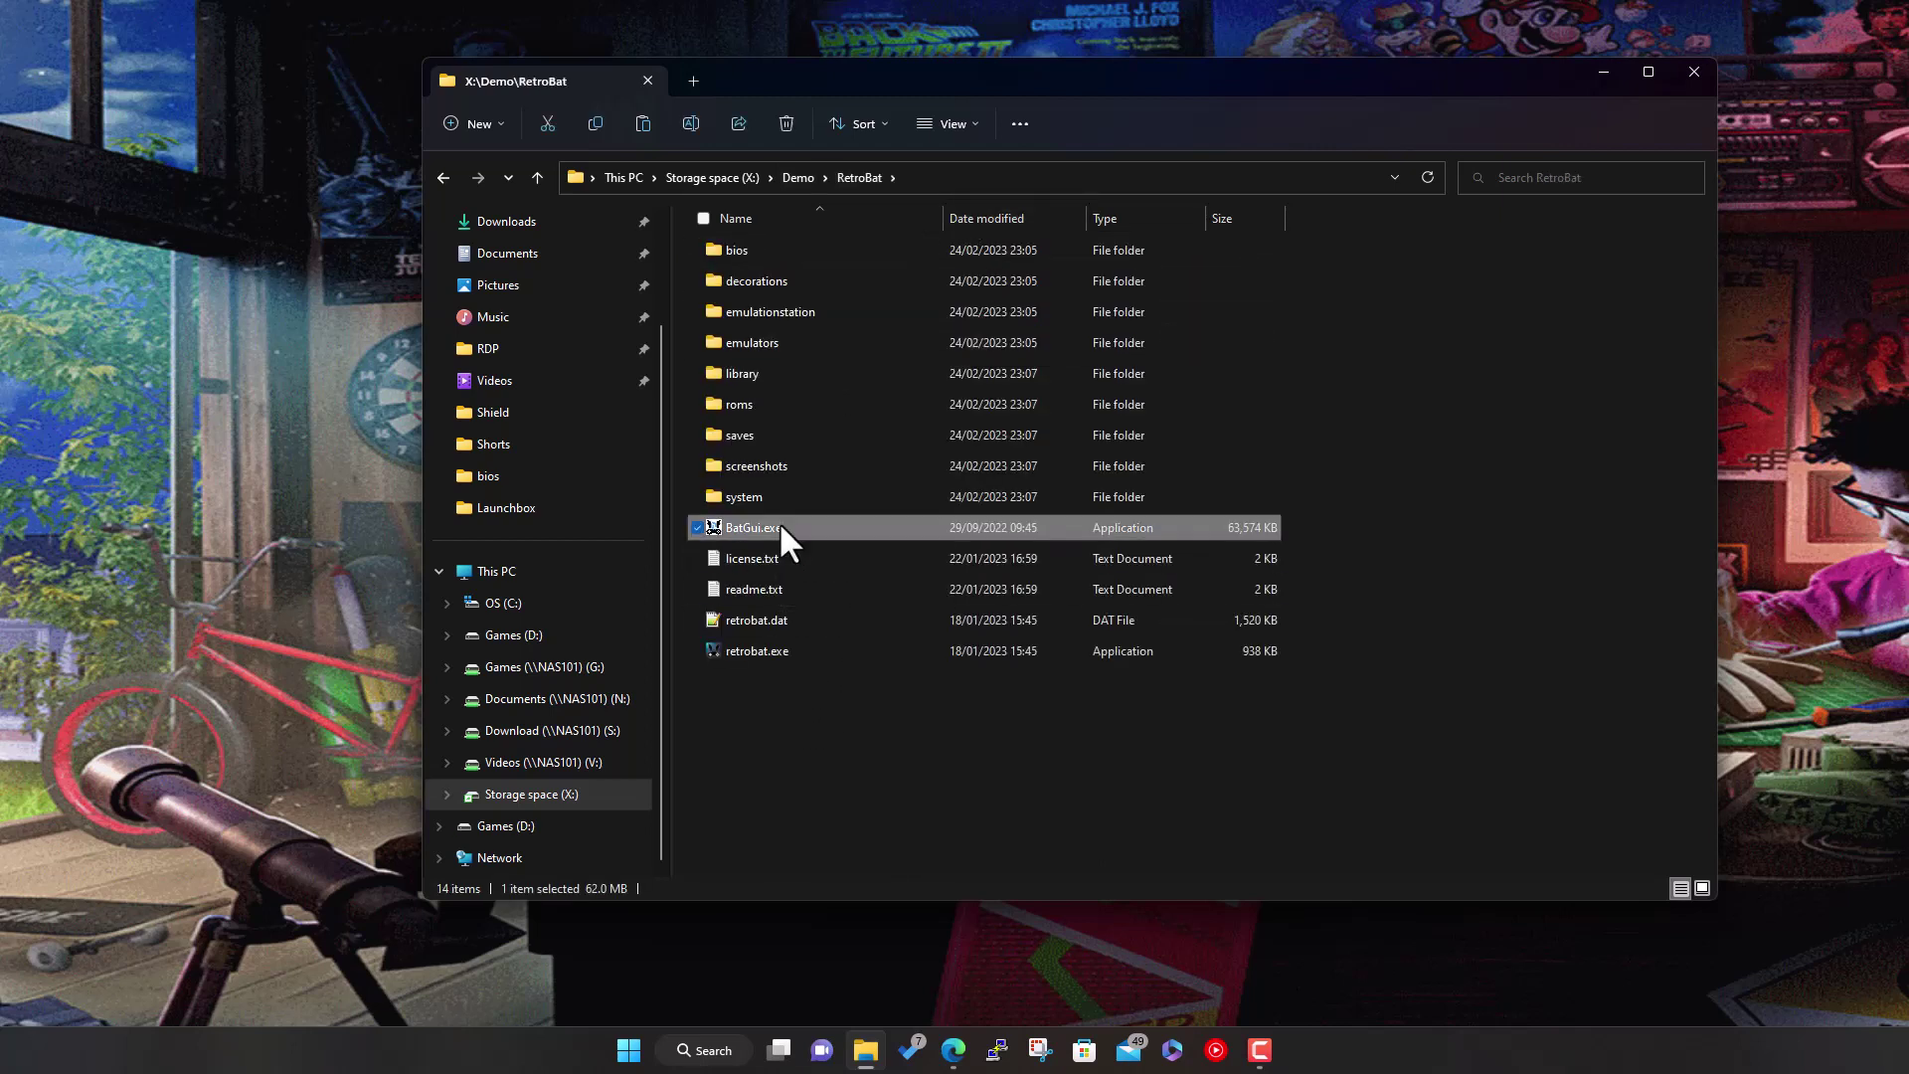
double_click(780, 527)
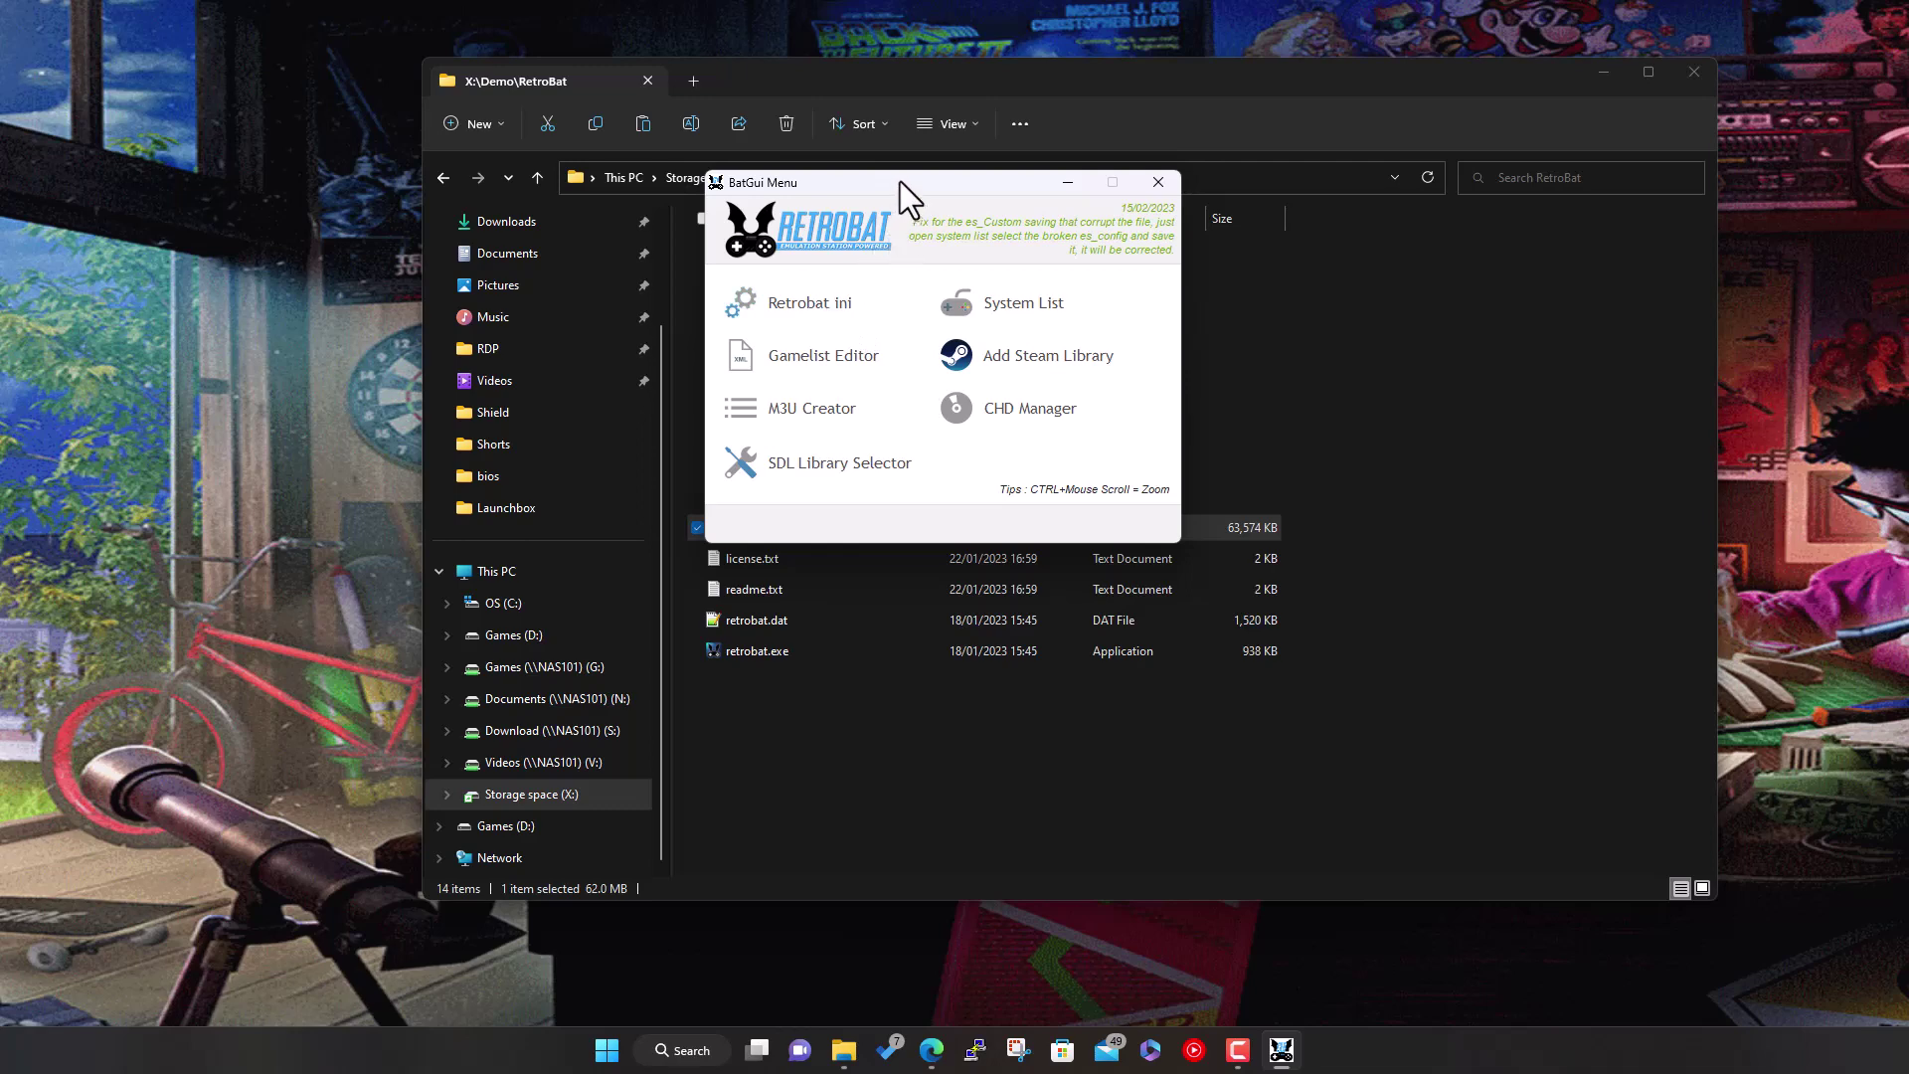
drag(899, 180, 1058, 192)
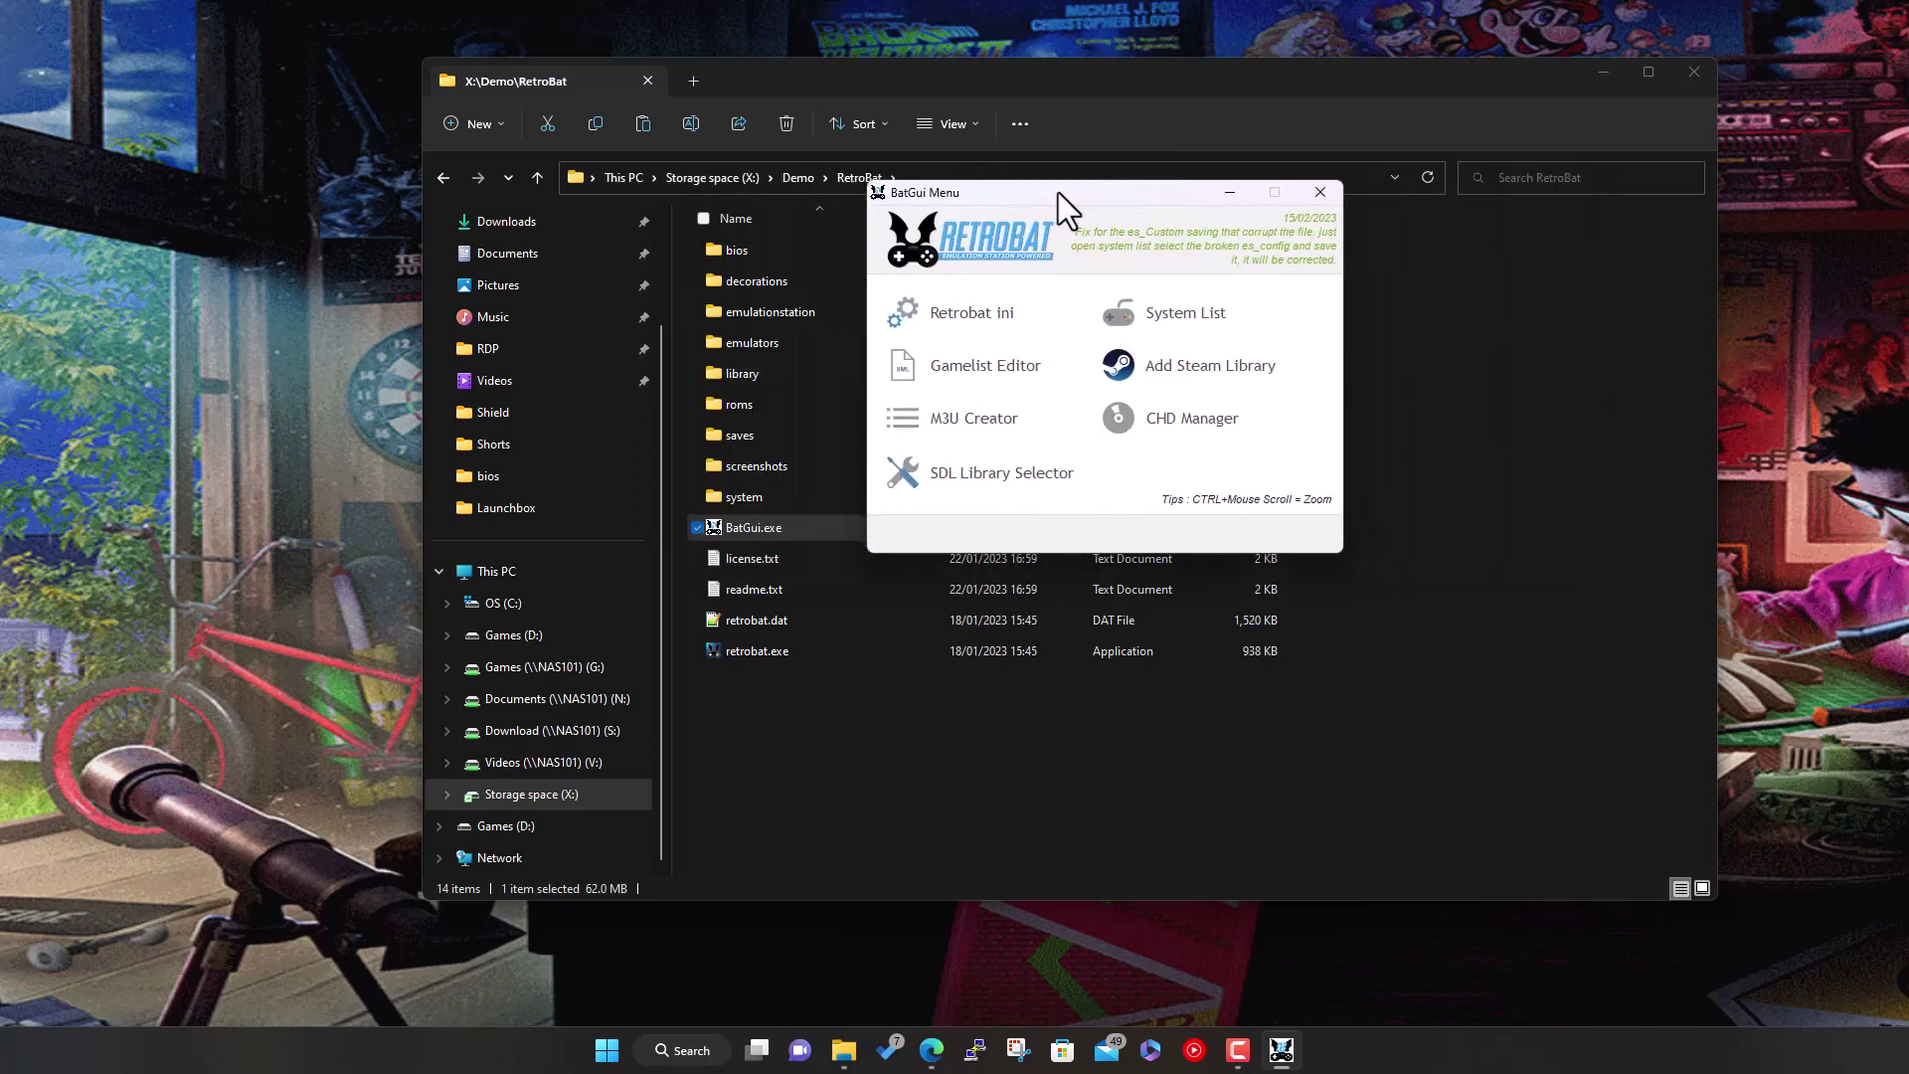
Open the Retrobat ini settings and set the Emulation Station window X size to 1280 and Y size to 720
click(944, 319)
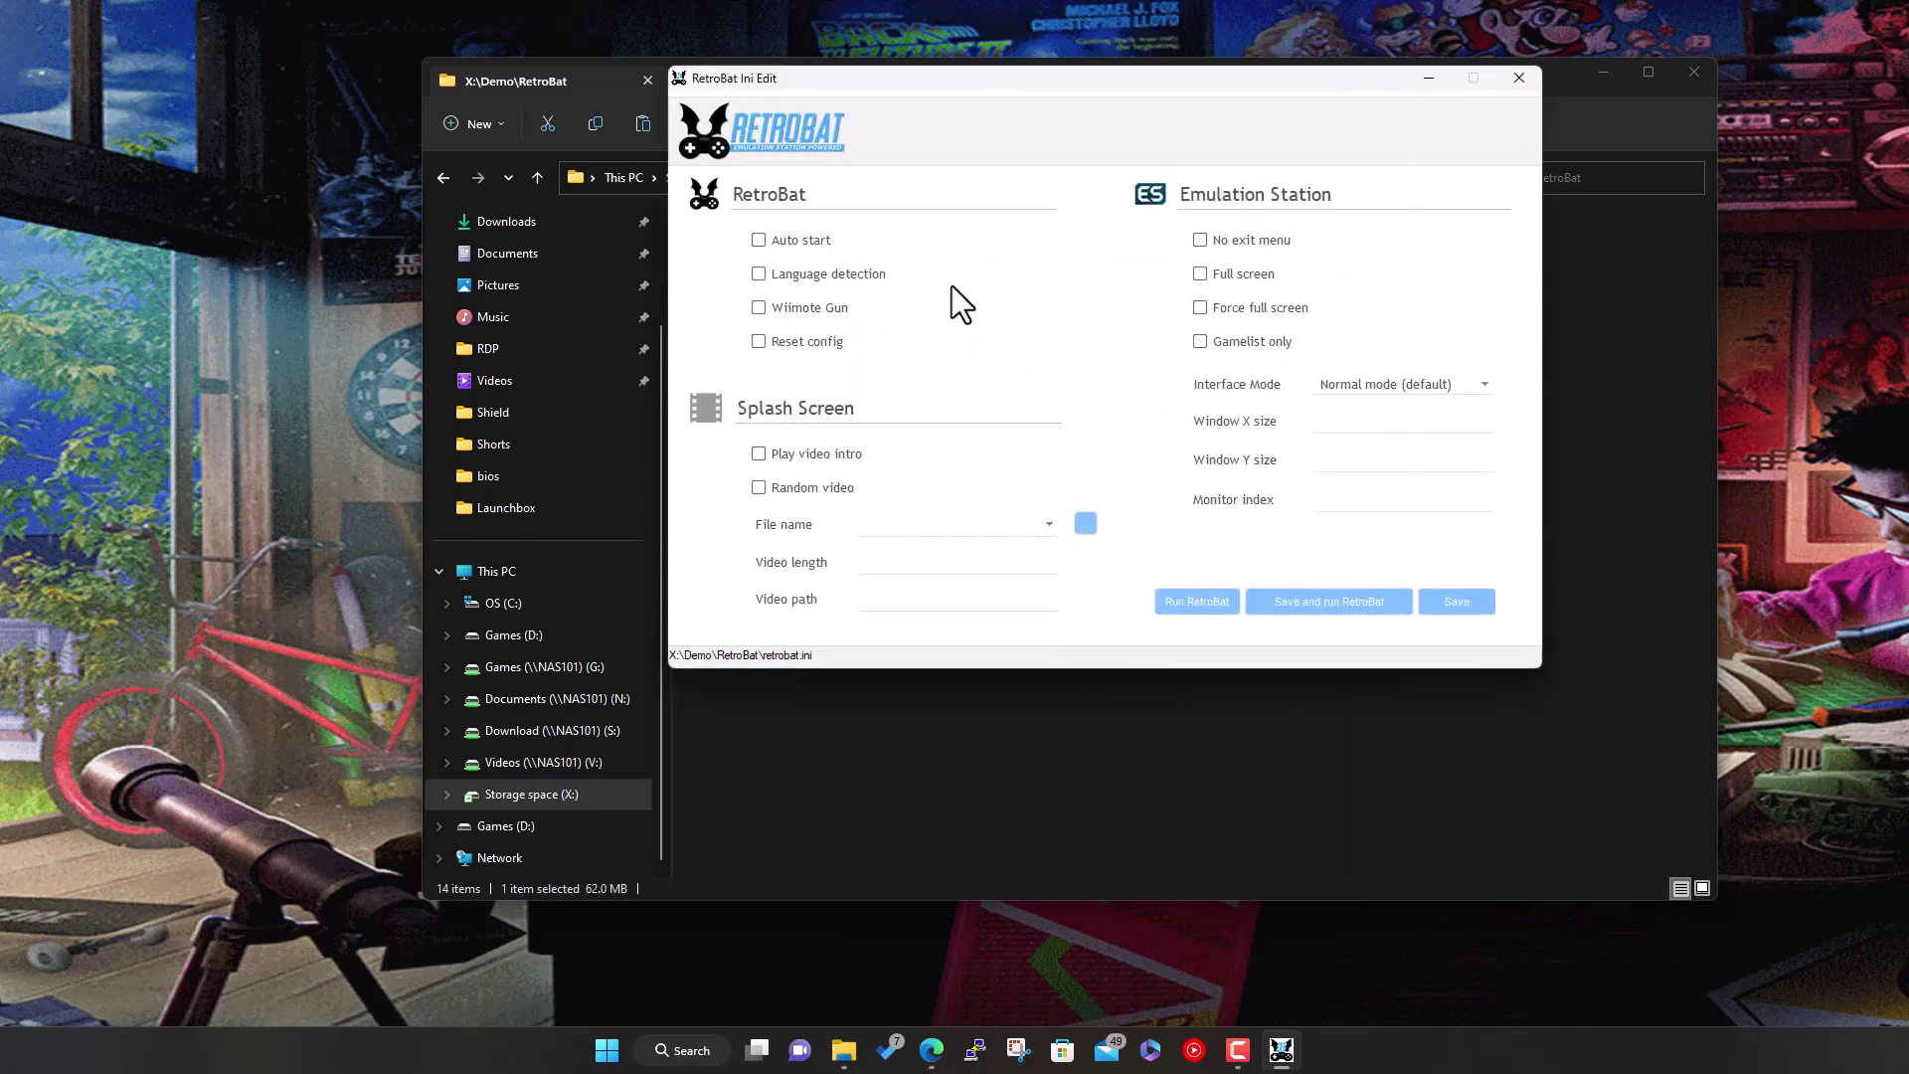
click(1334, 429)
text(1280)
click(1387, 463)
text(720)
click(1404, 504)
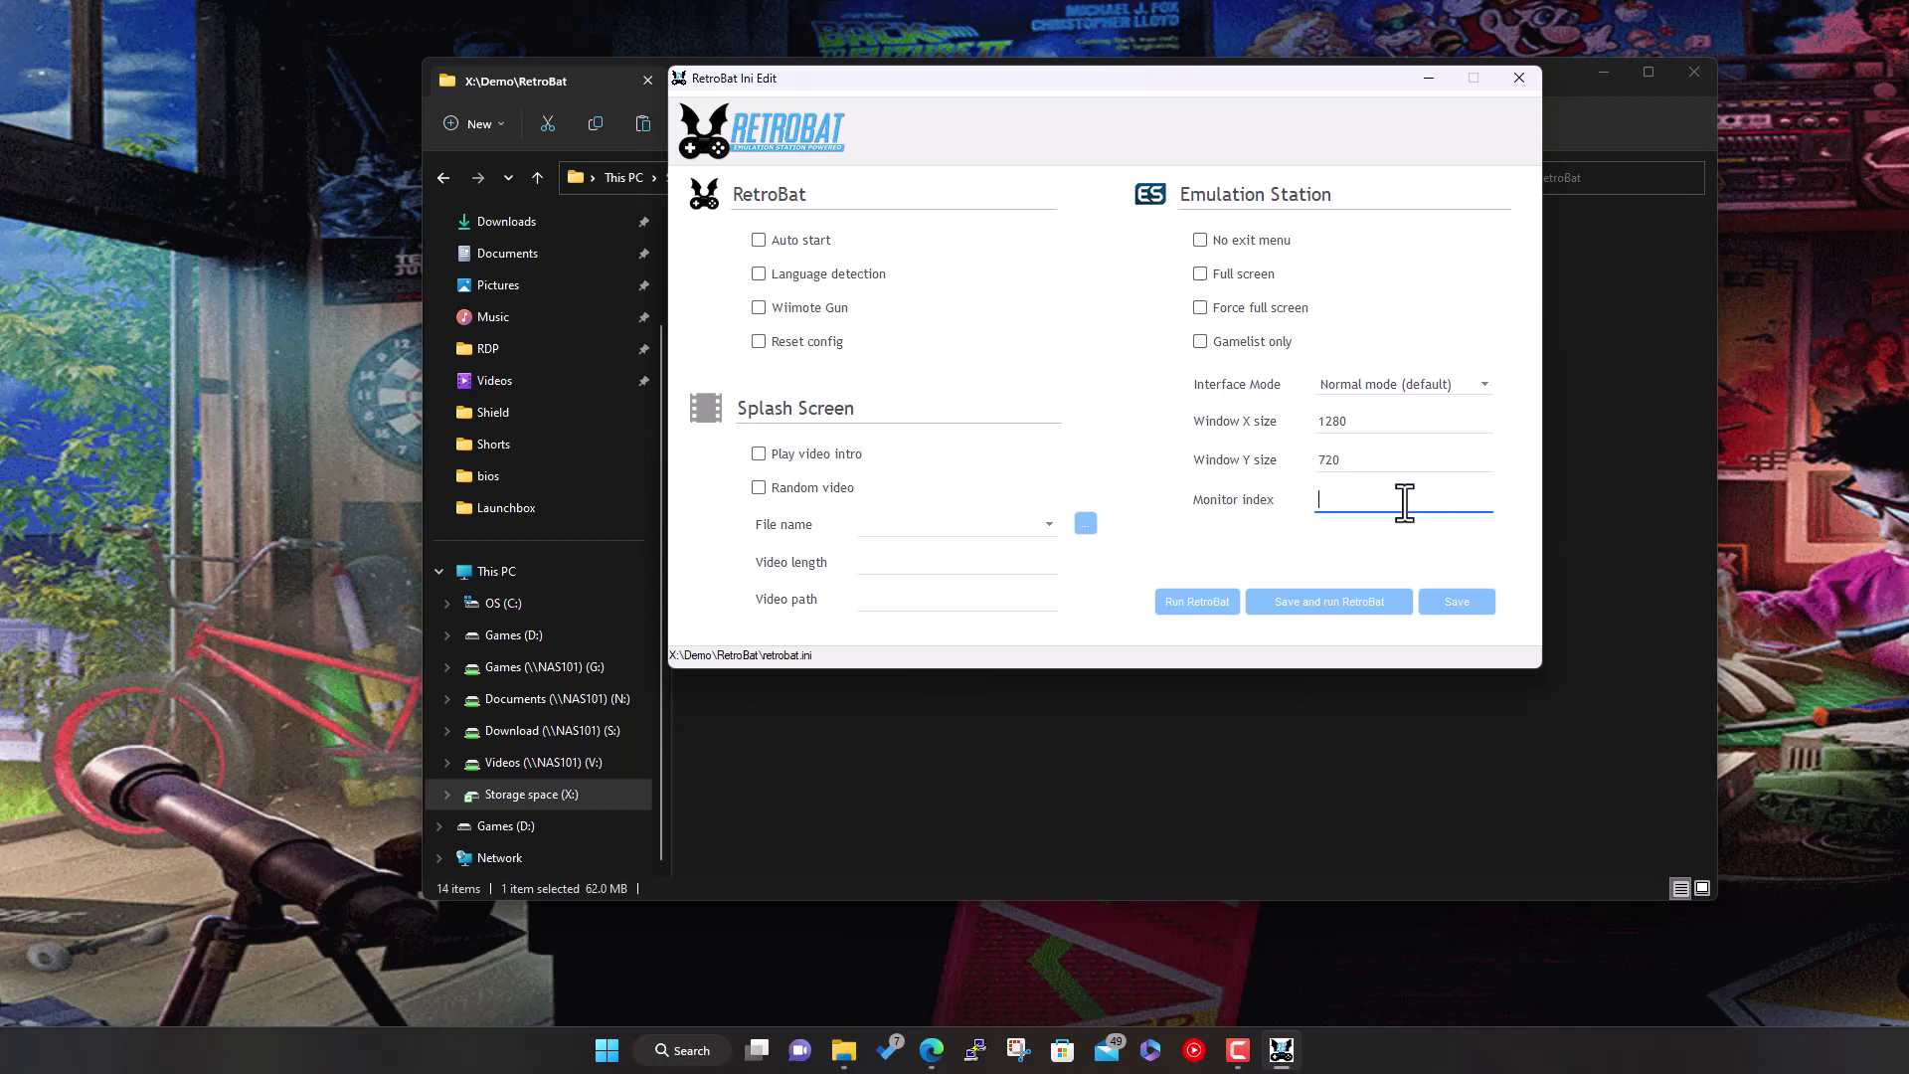
Save the RetroBat configuration, then close the ini editor and the BatGui Menu
click(1459, 599)
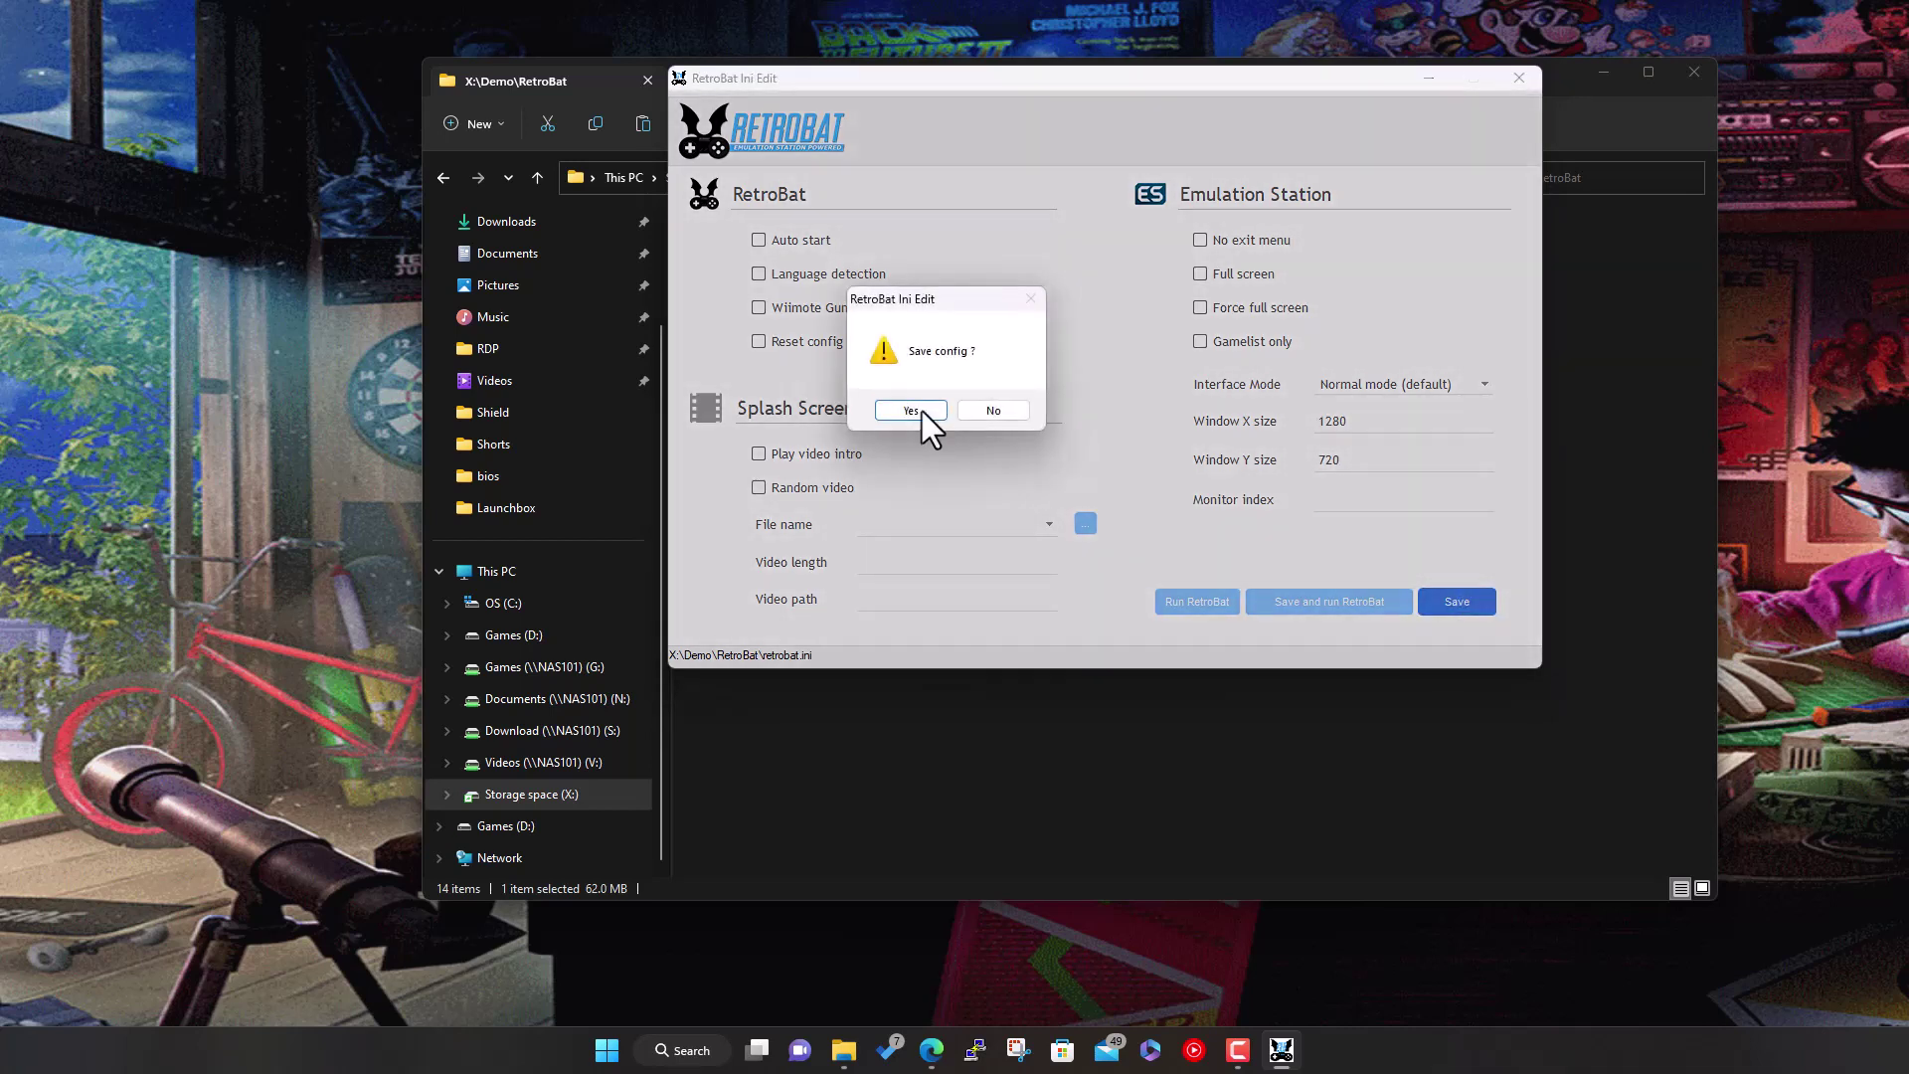
click(920, 411)
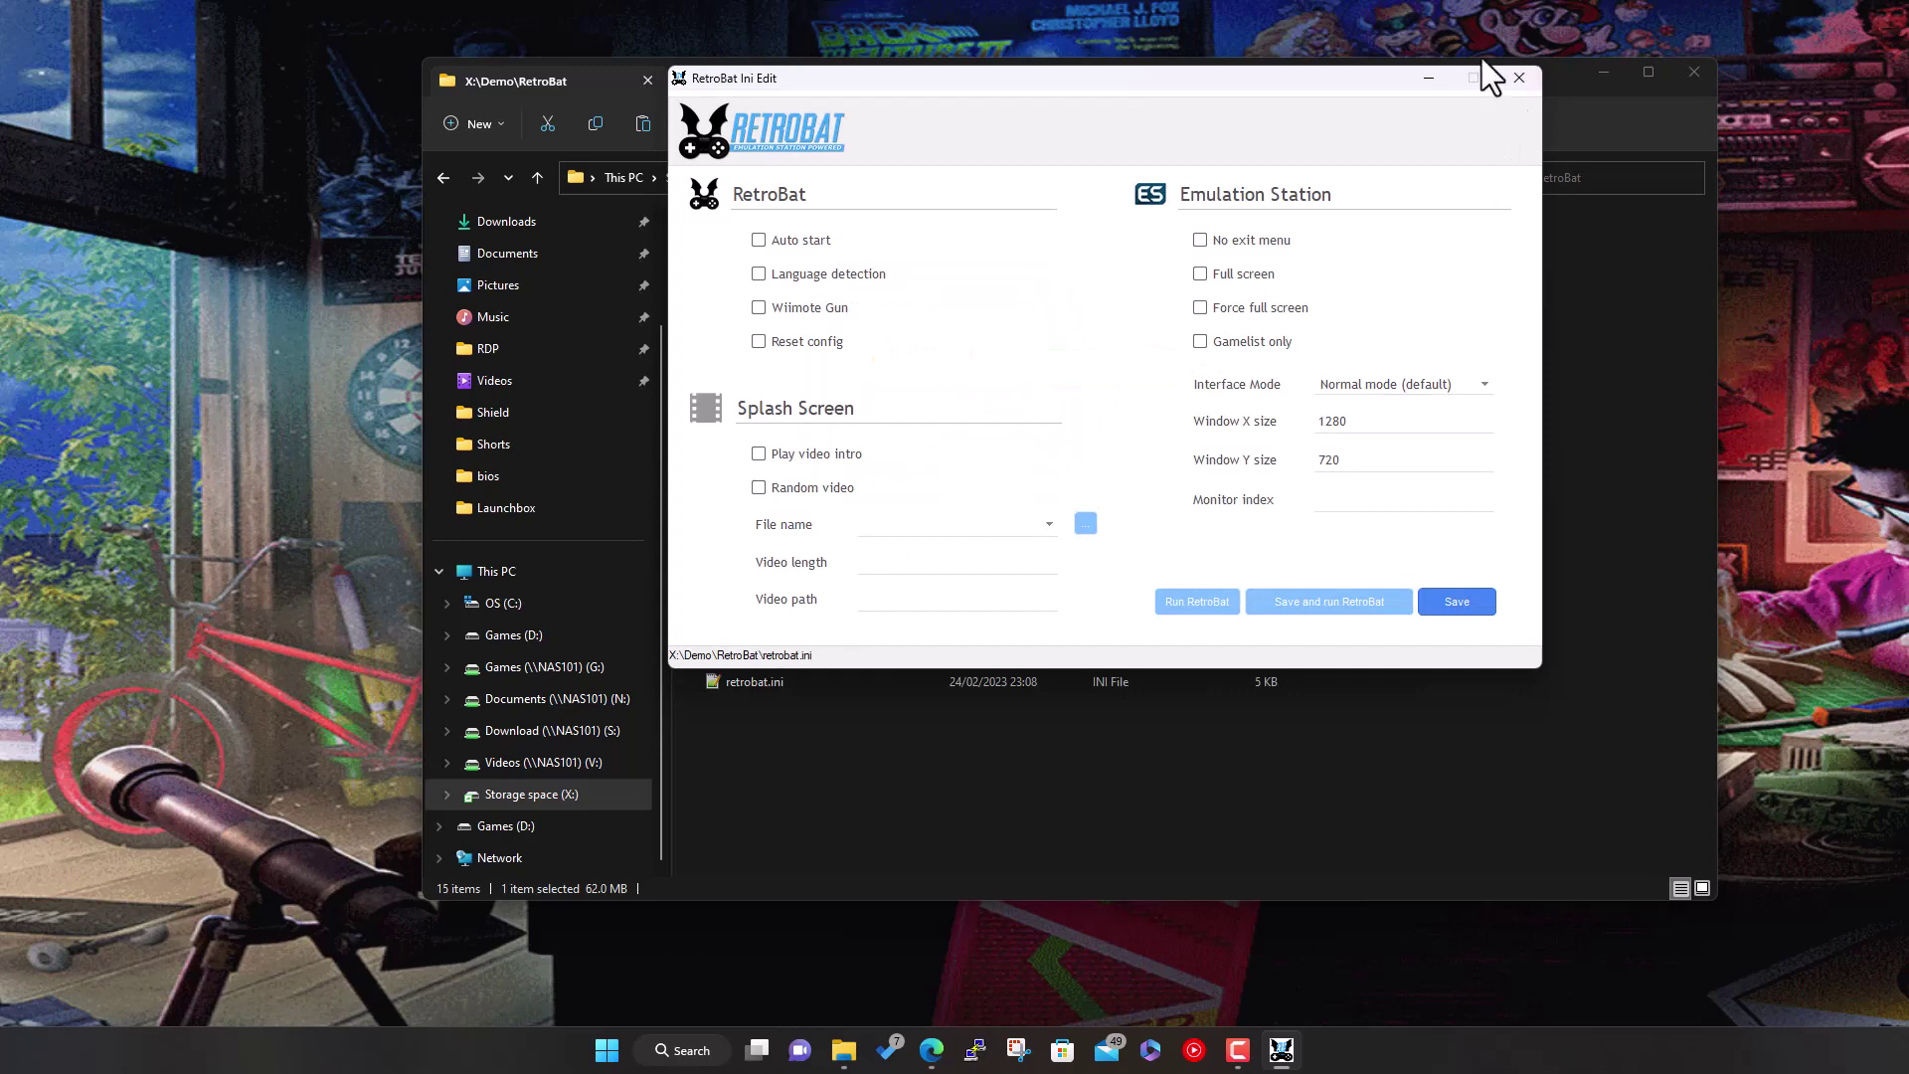
click(1519, 79)
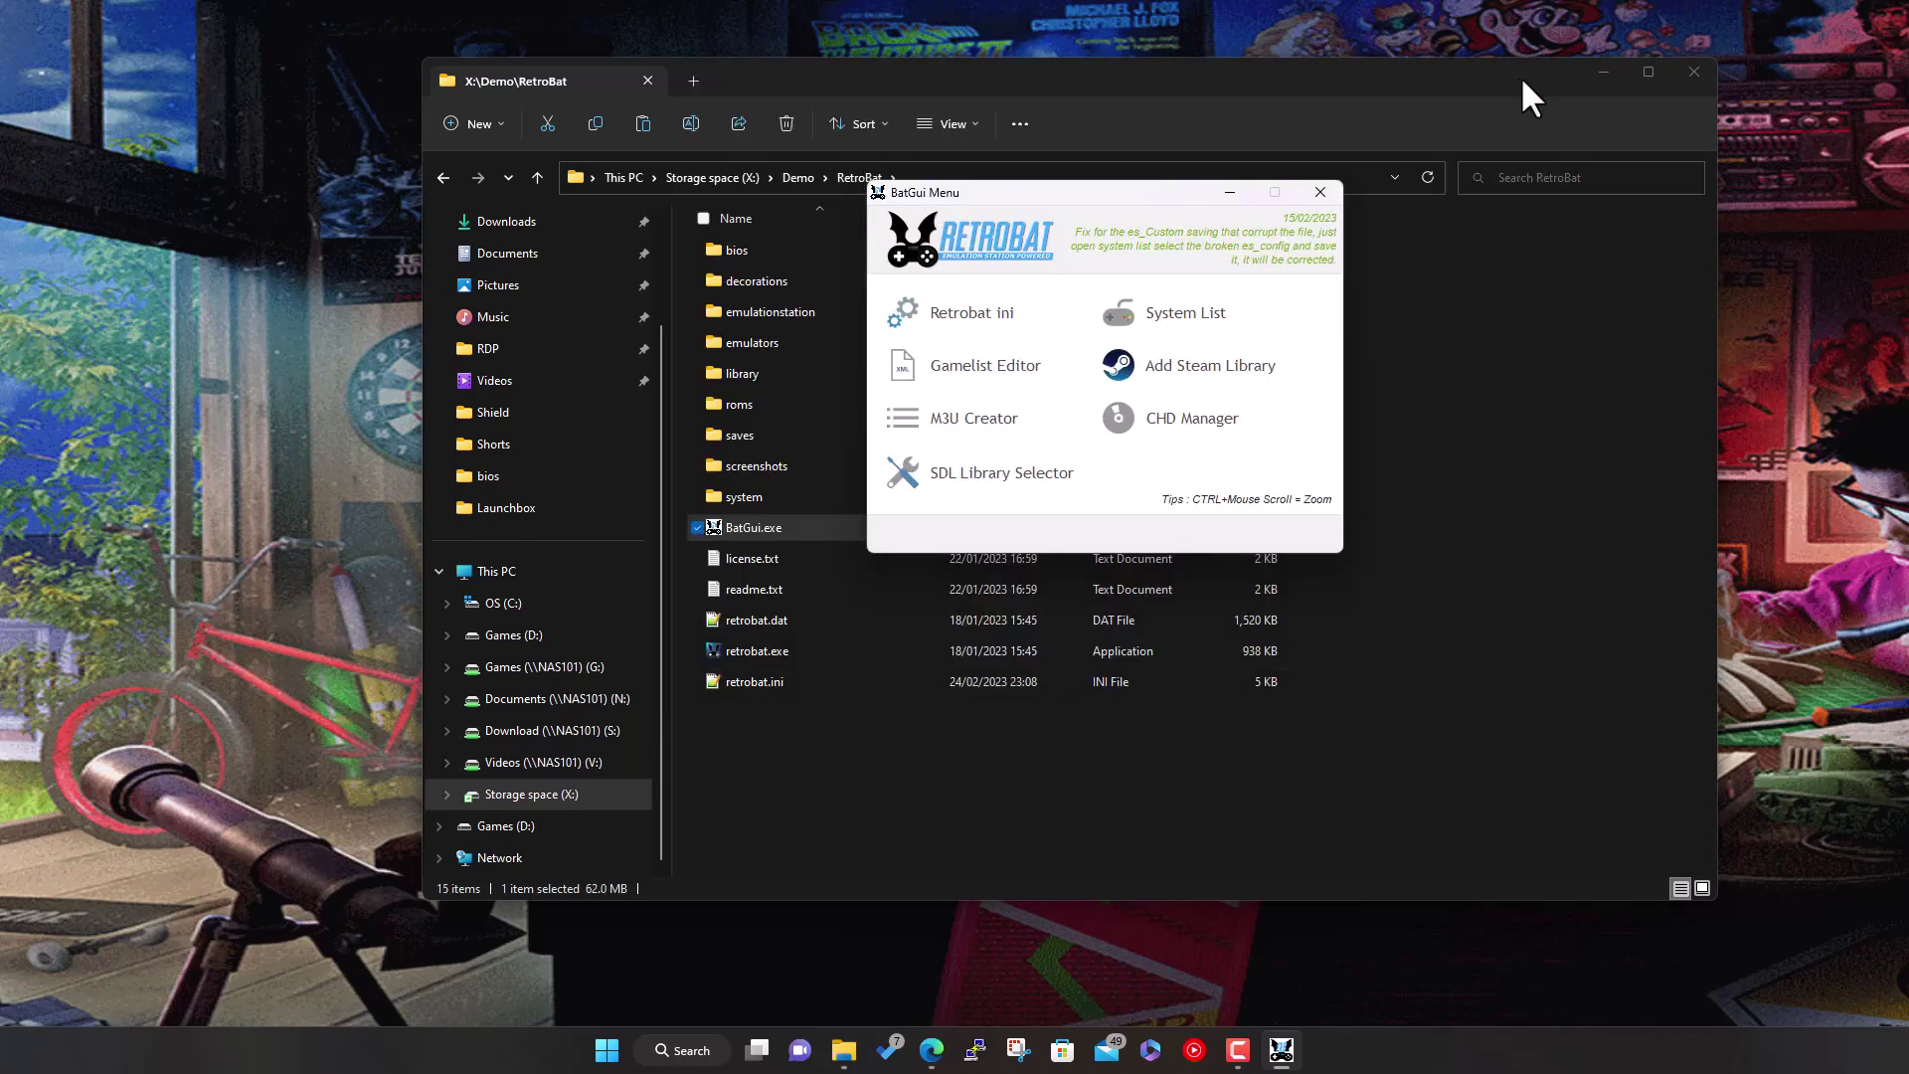
click(1321, 193)
Launch retrobat.exe and browse the EmulationStation system carousel to the RetroBat entry
click(910, 812)
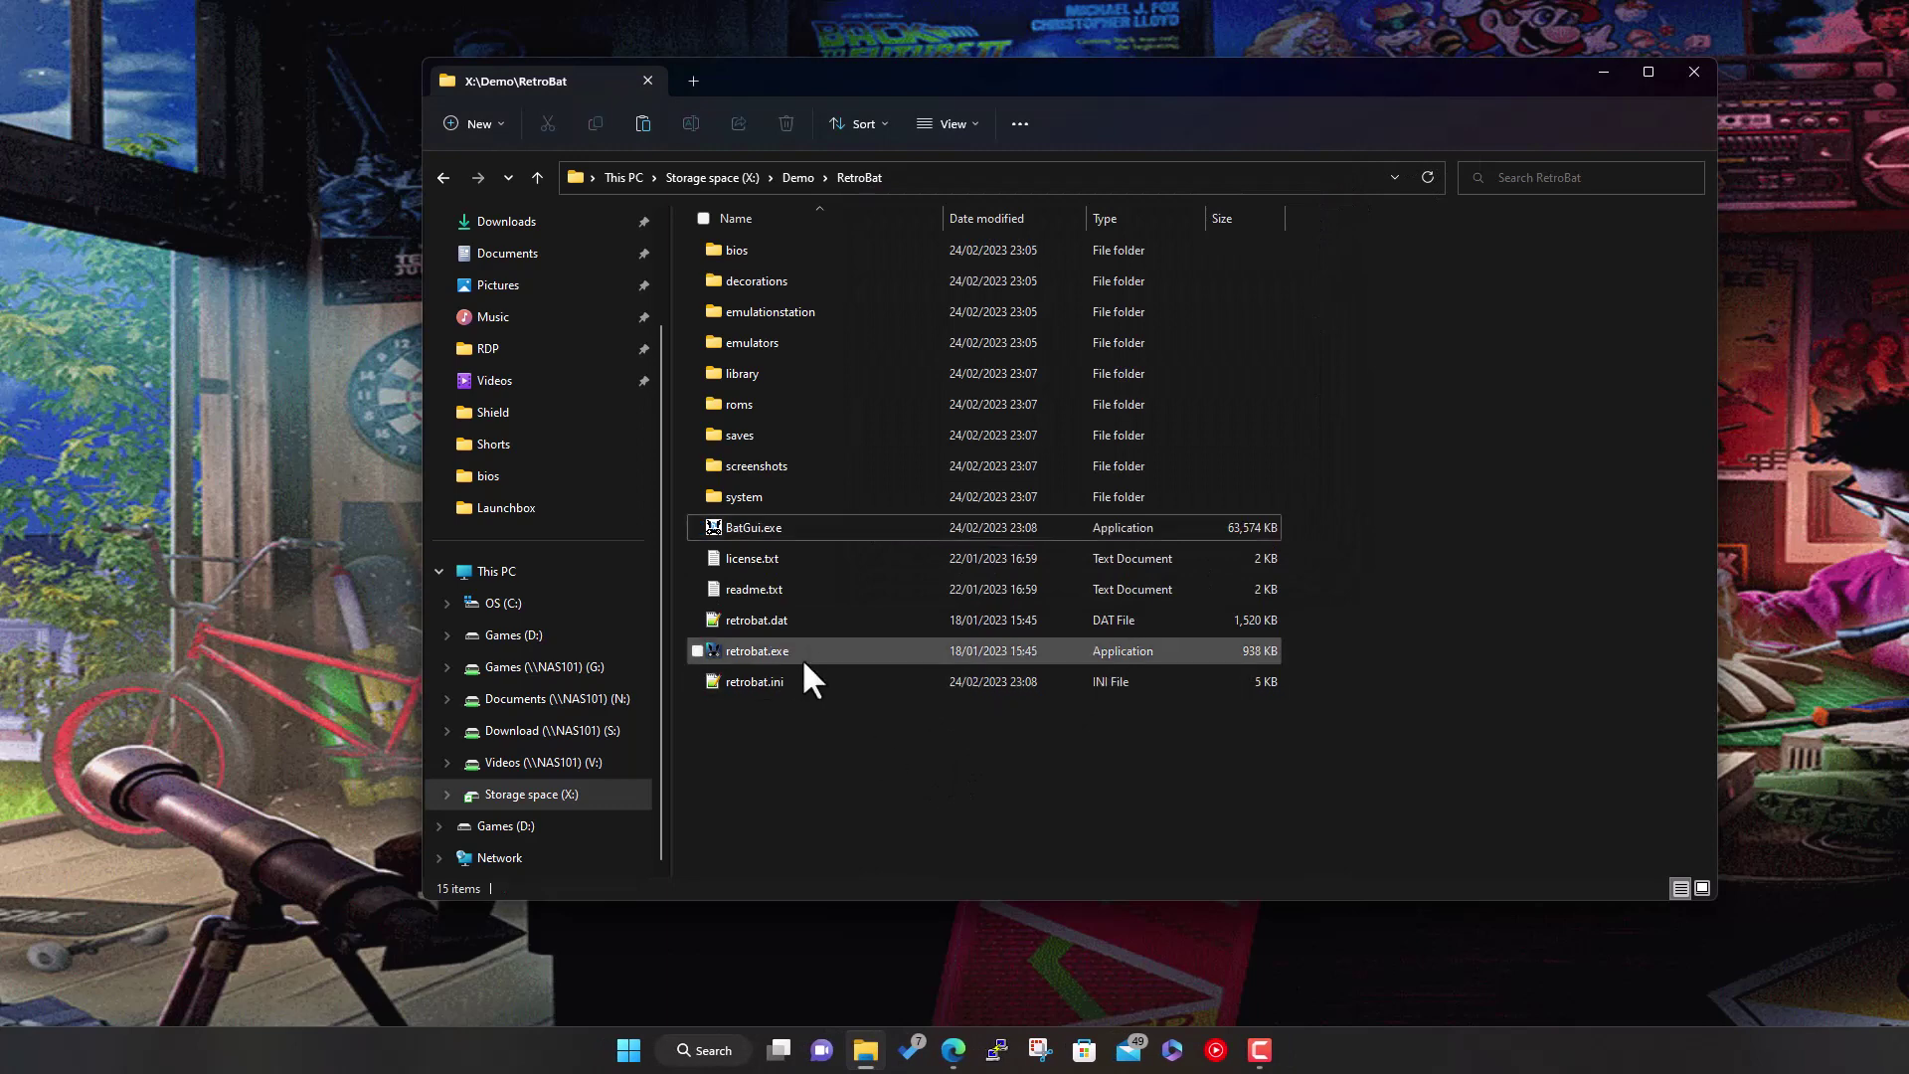
double_click(801, 655)
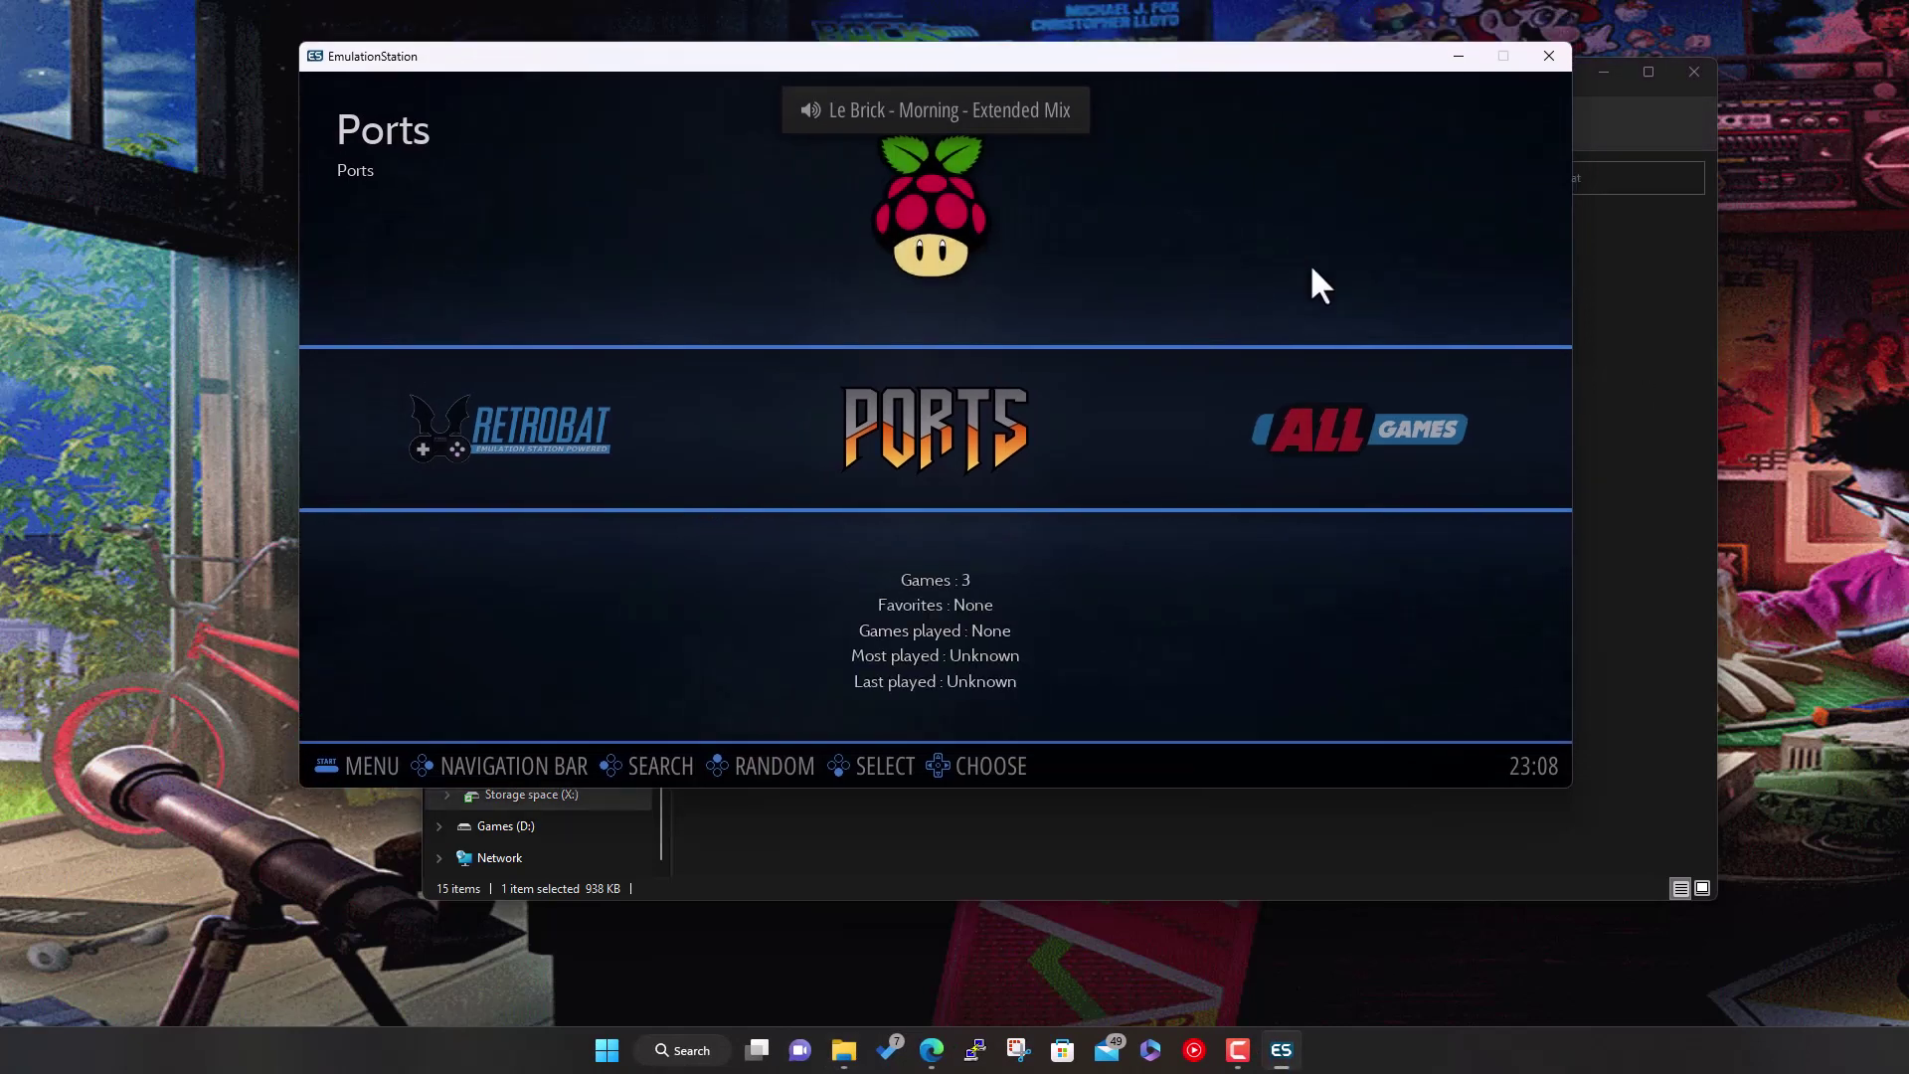
key(Right)
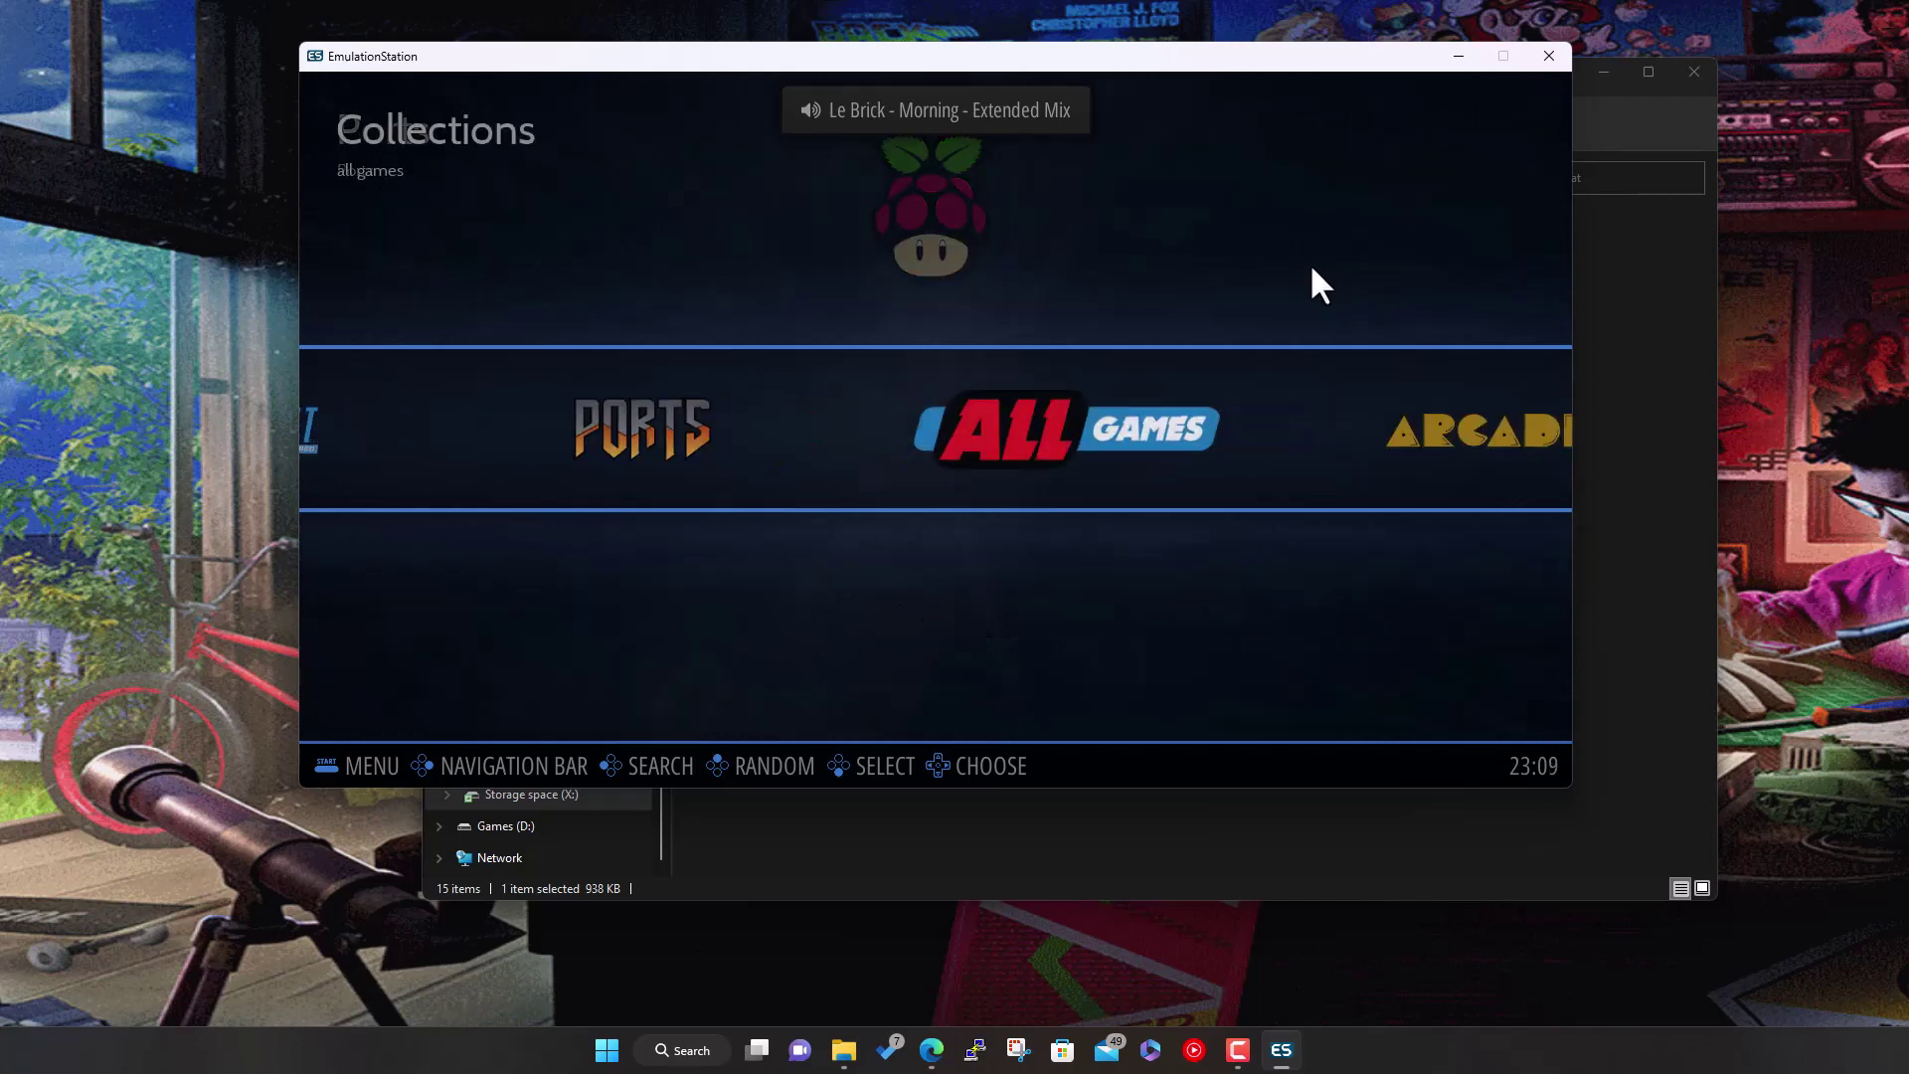
key(Right)
key(Right)
key(Right)
key(Right)
key(Right)
key(Right)
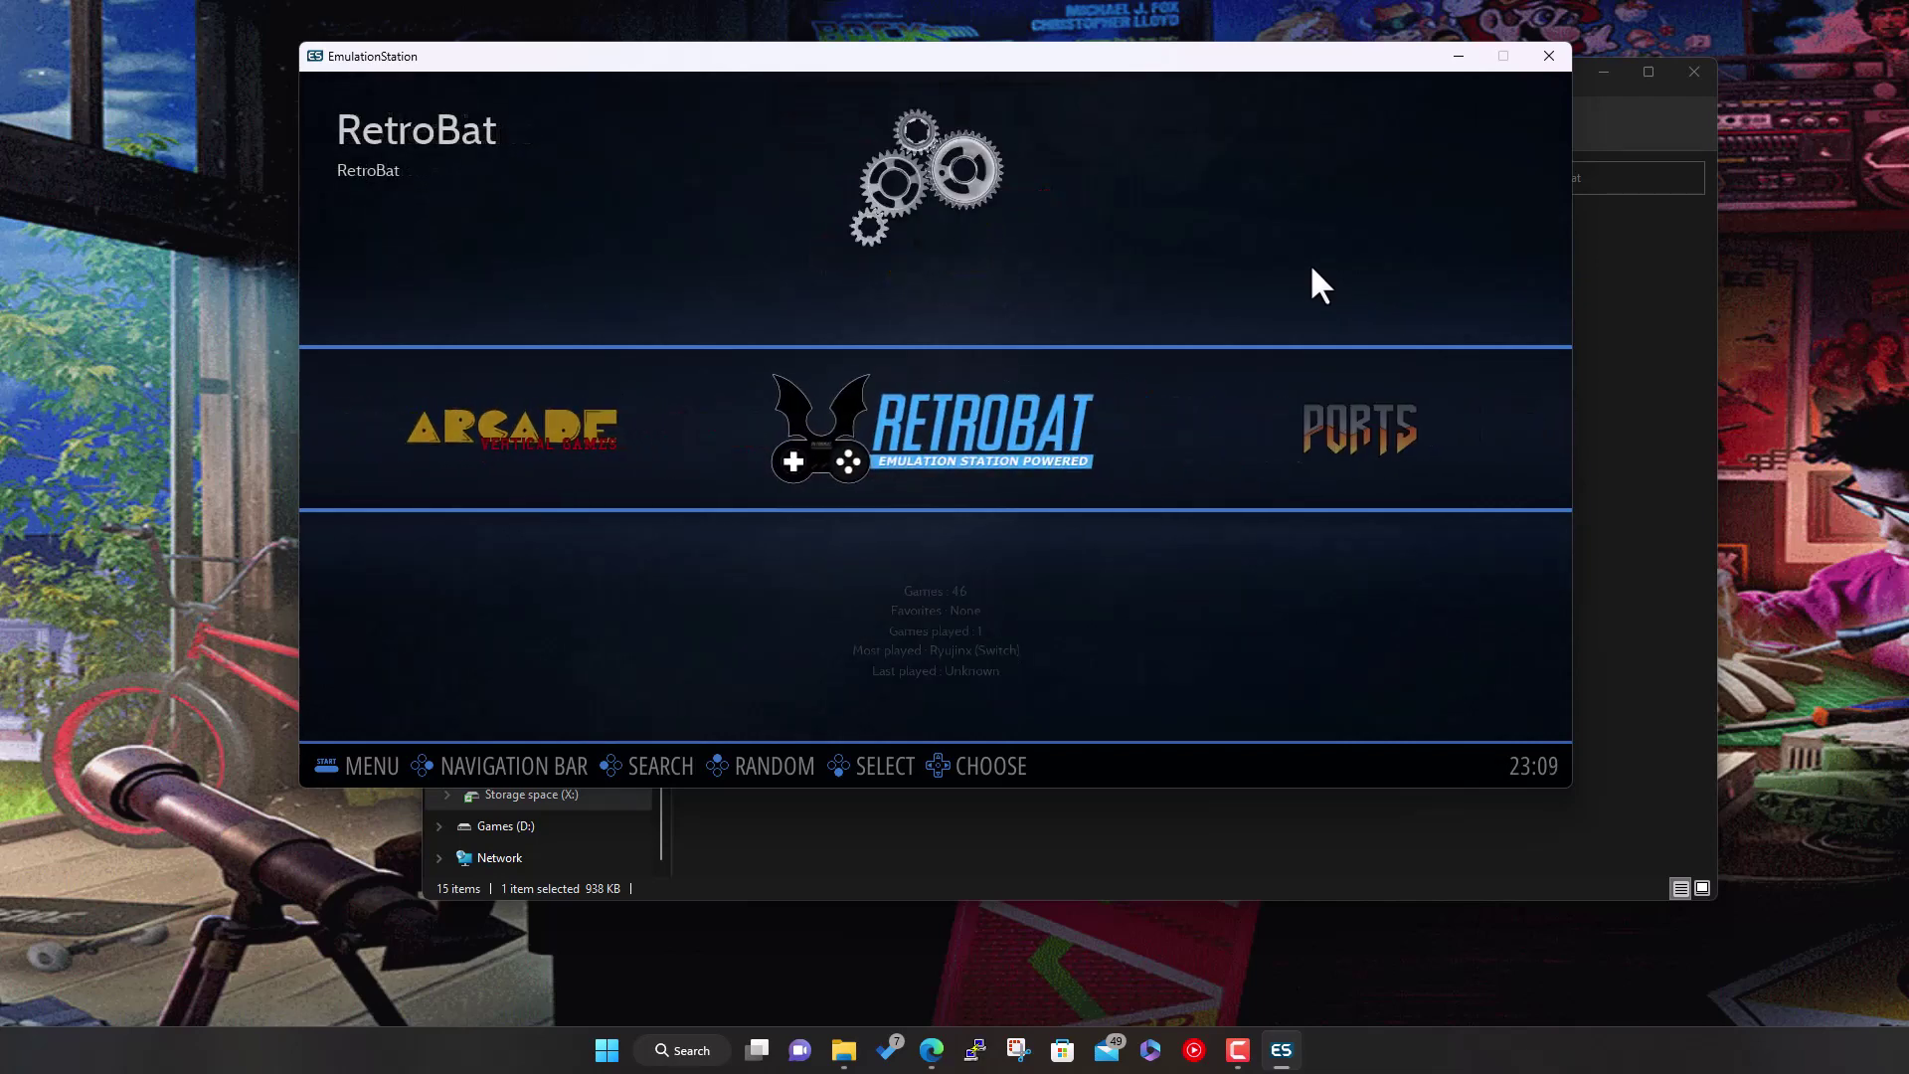
Open the RetroBat system and look through its list of emulators, stopping on Future Pinball
key(Return)
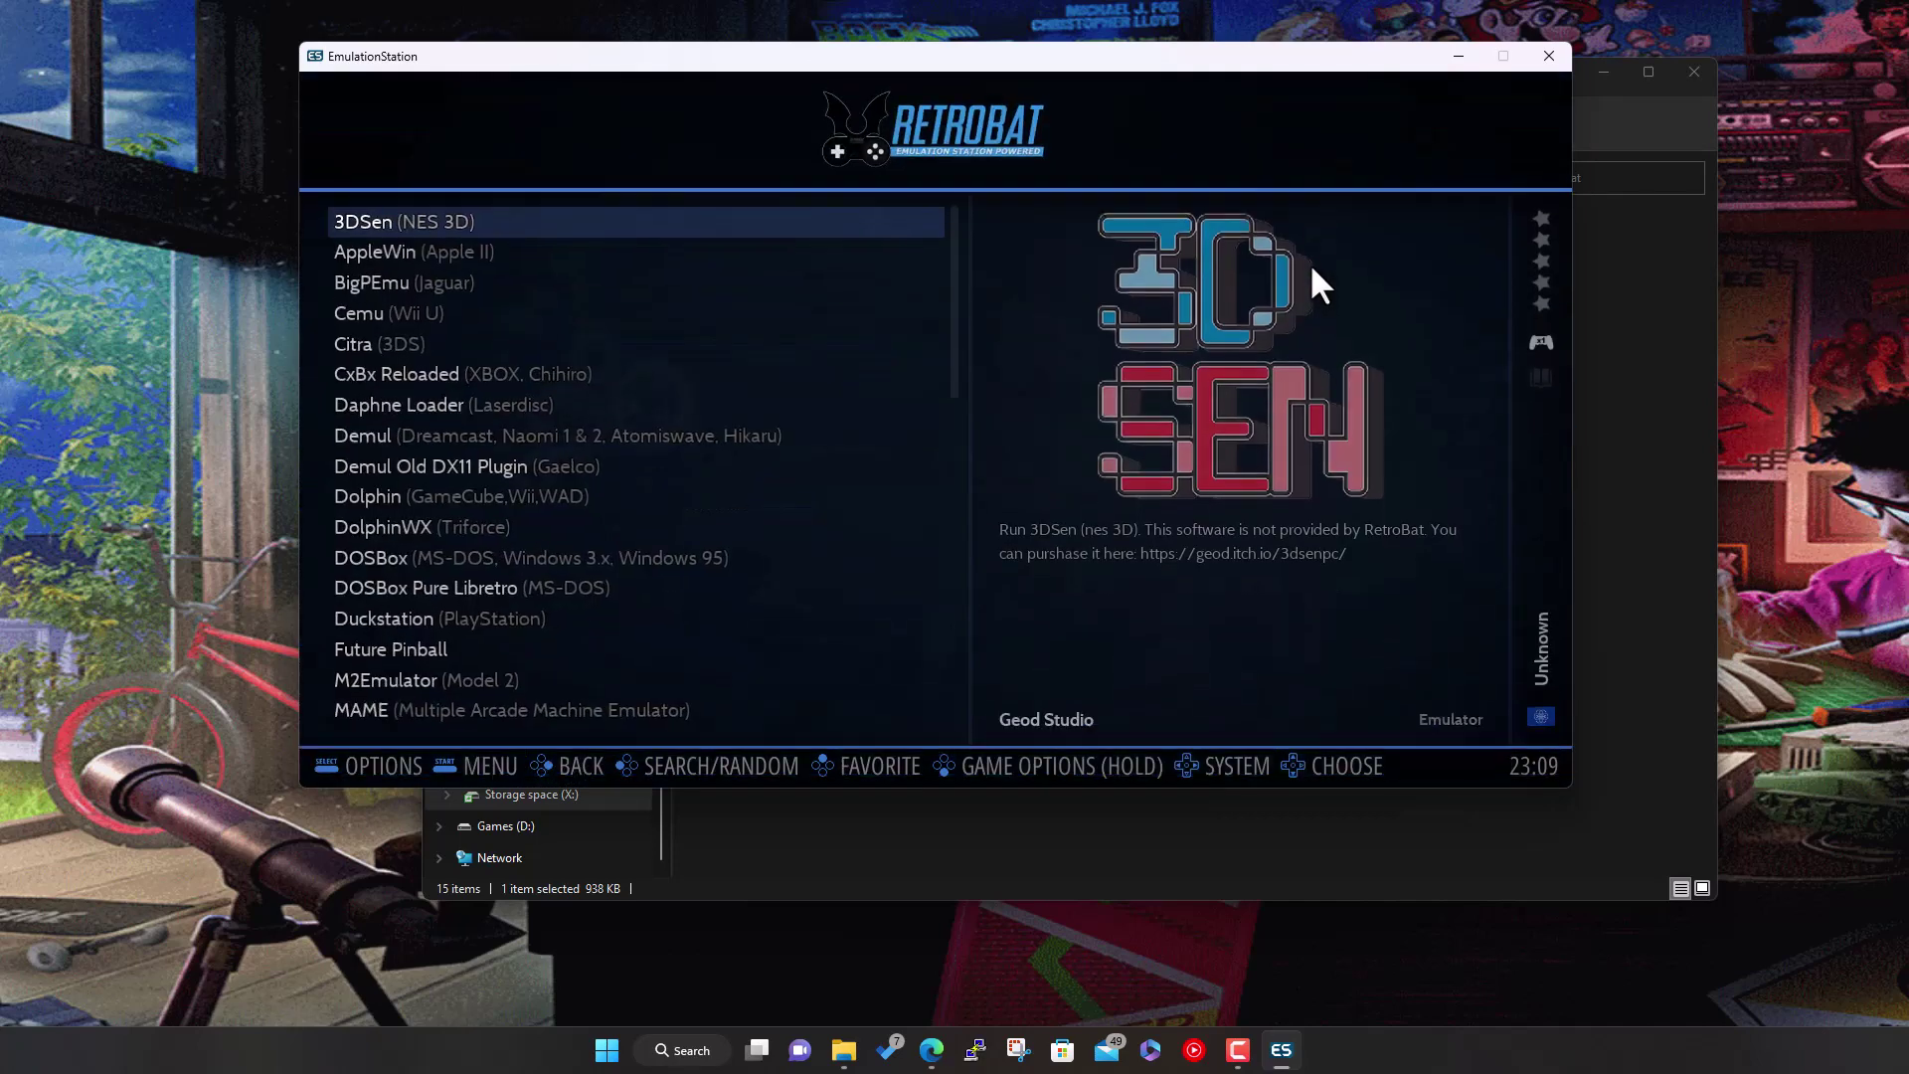
key(Down)
key(Down)
key(Down)
key(Down)
key(Down)
key(Down)
key(Down)
key(Down)
key(Down)
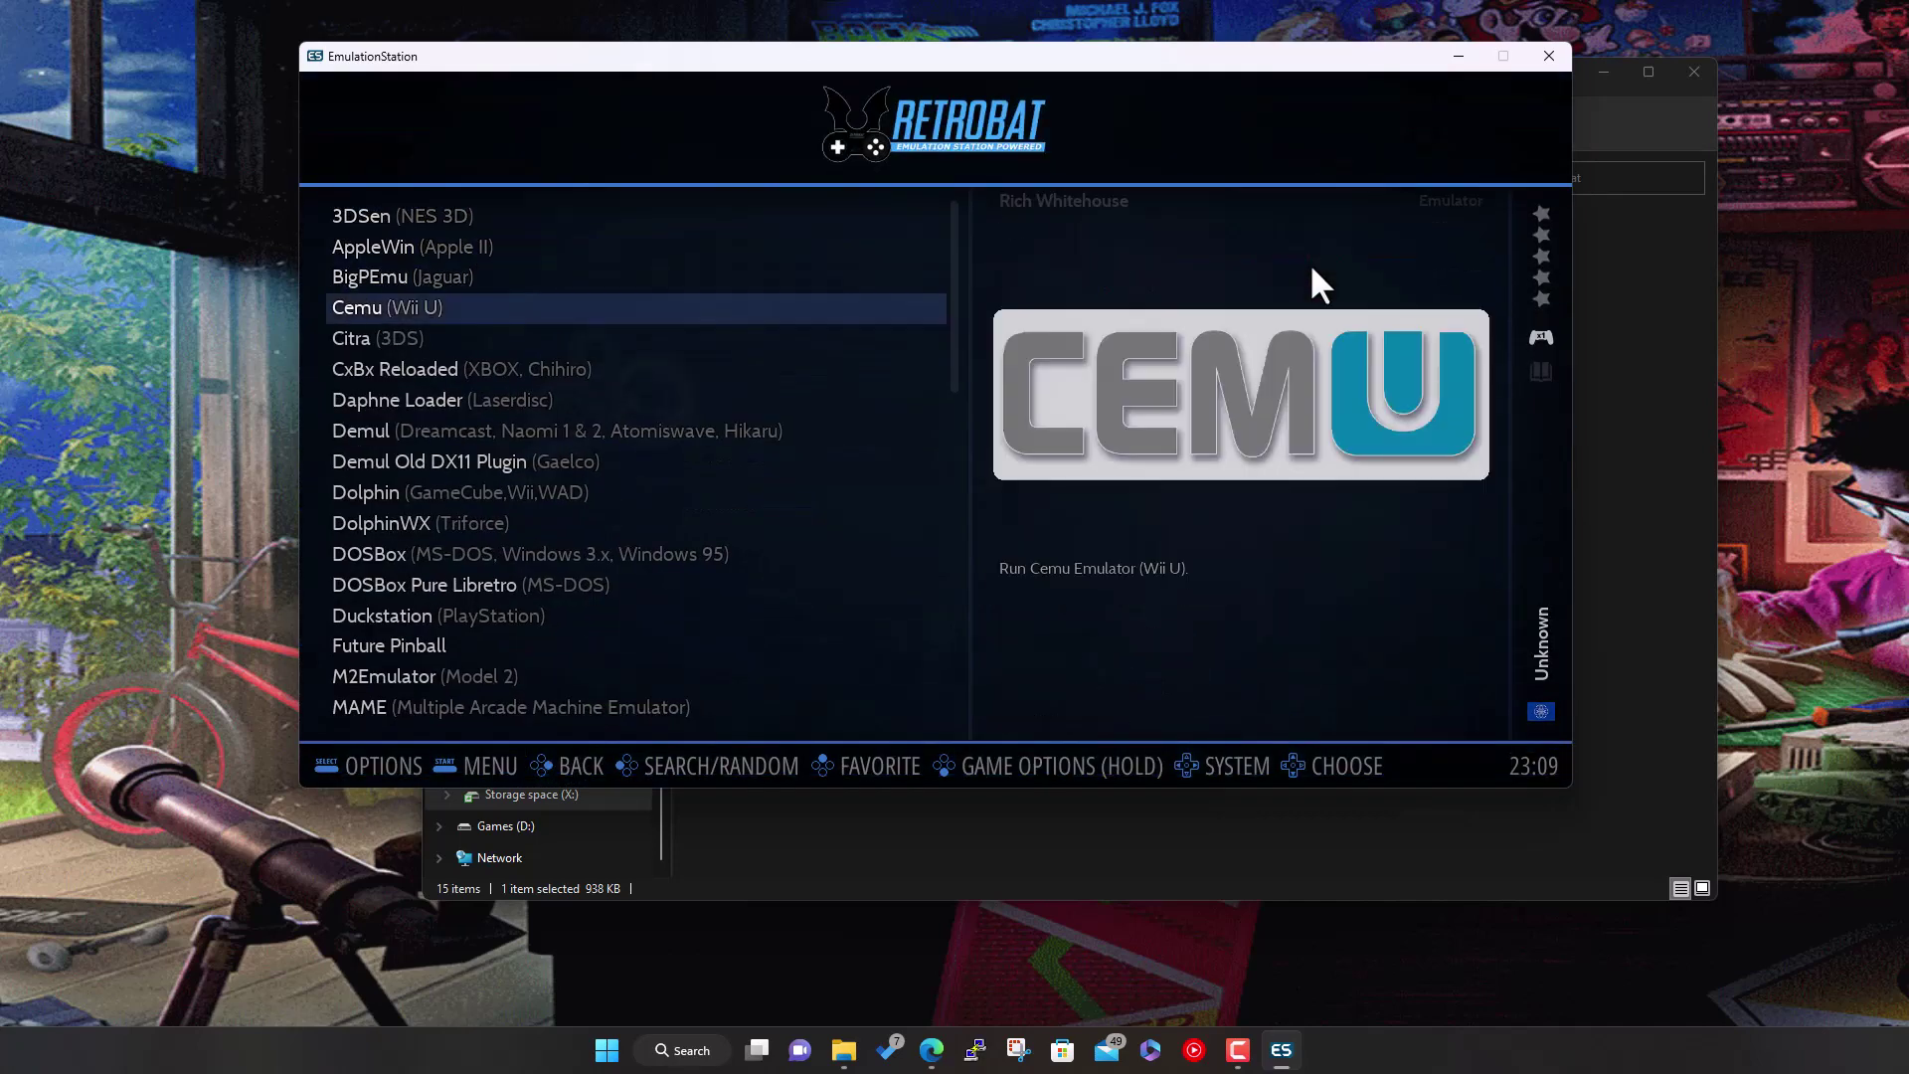
key(Down)
key(Down)
key(Down)
key(Down)
key(Down)
key(Down)
key(Down)
key(Down)
key(Down)
key(Down)
key(Down)
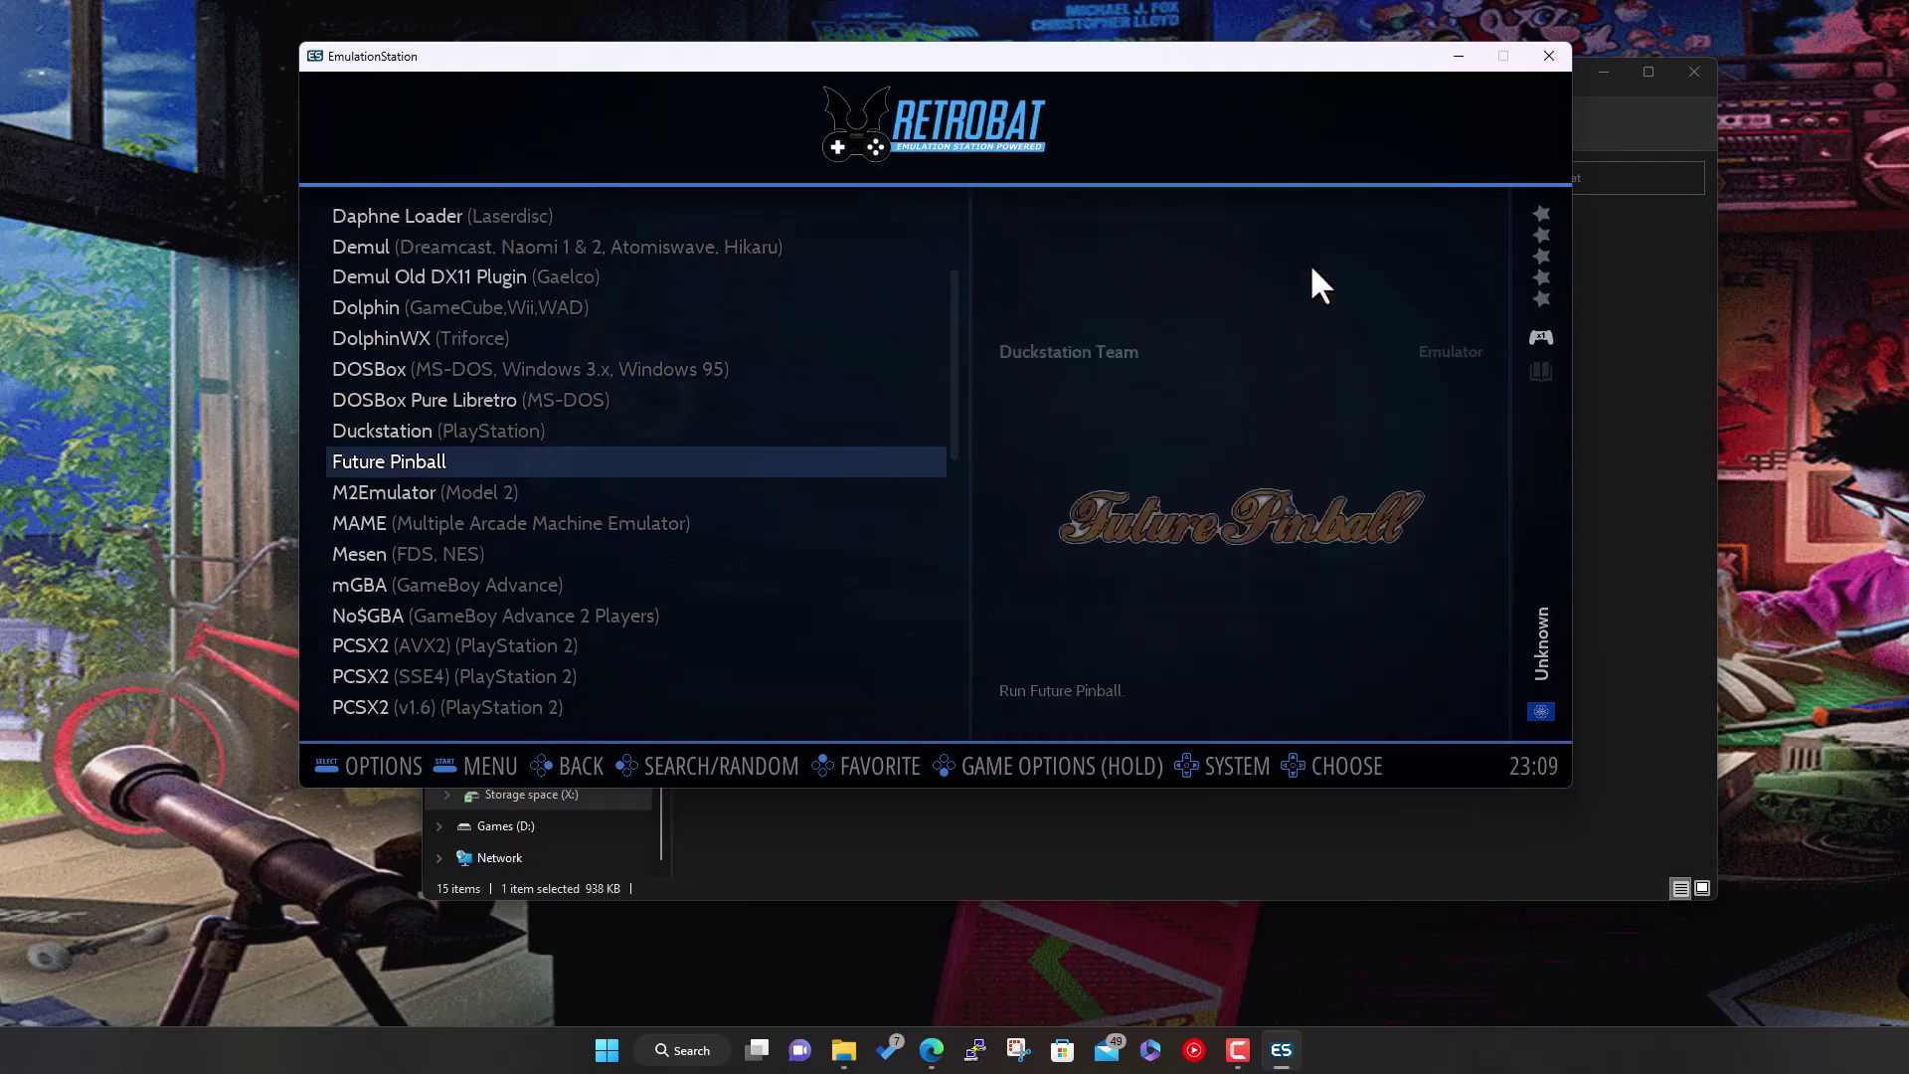
key(Up)
key(Up)
key(Up)
key(Up)
key(Up)
key(Up)
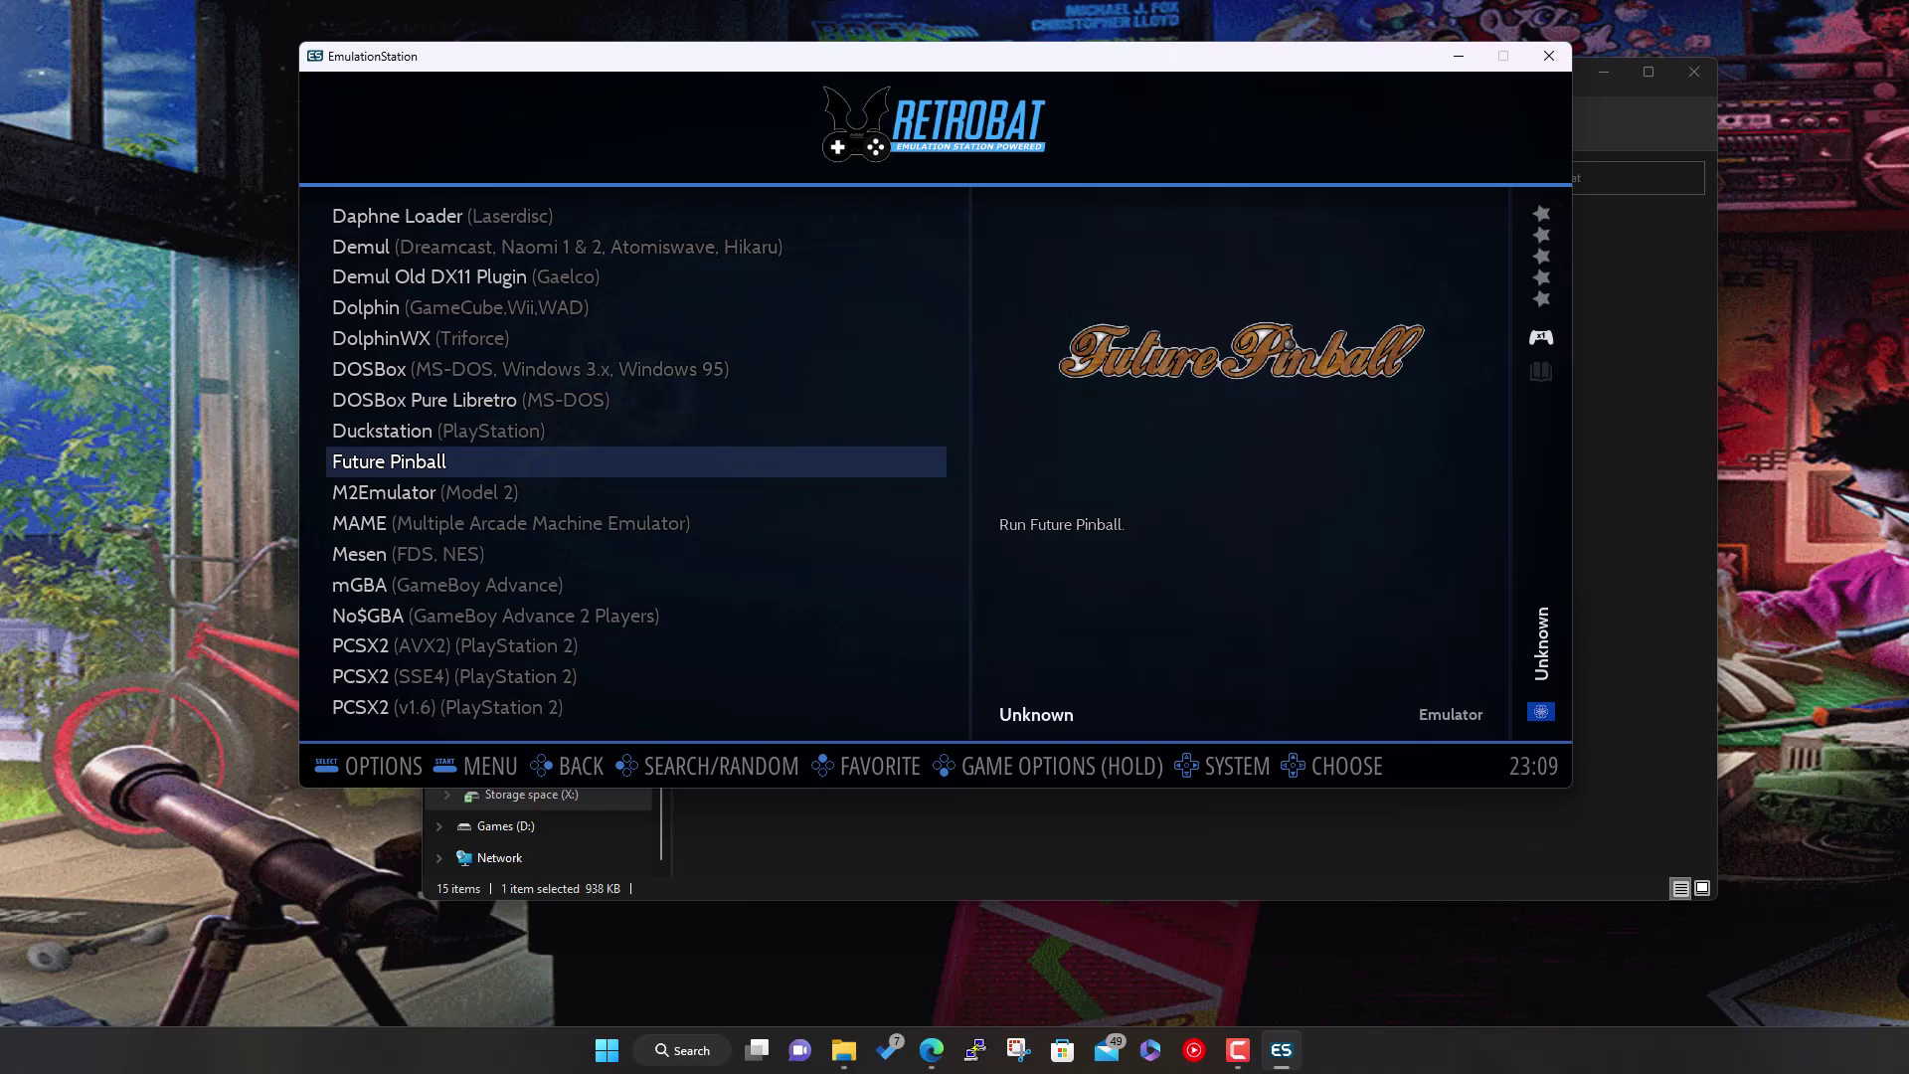
Select Cemu (Wii U) in the RetroBat emulator list and install it
key(Up)
key(Up)
key(Up)
key(Up)
key(Up)
key(Up)
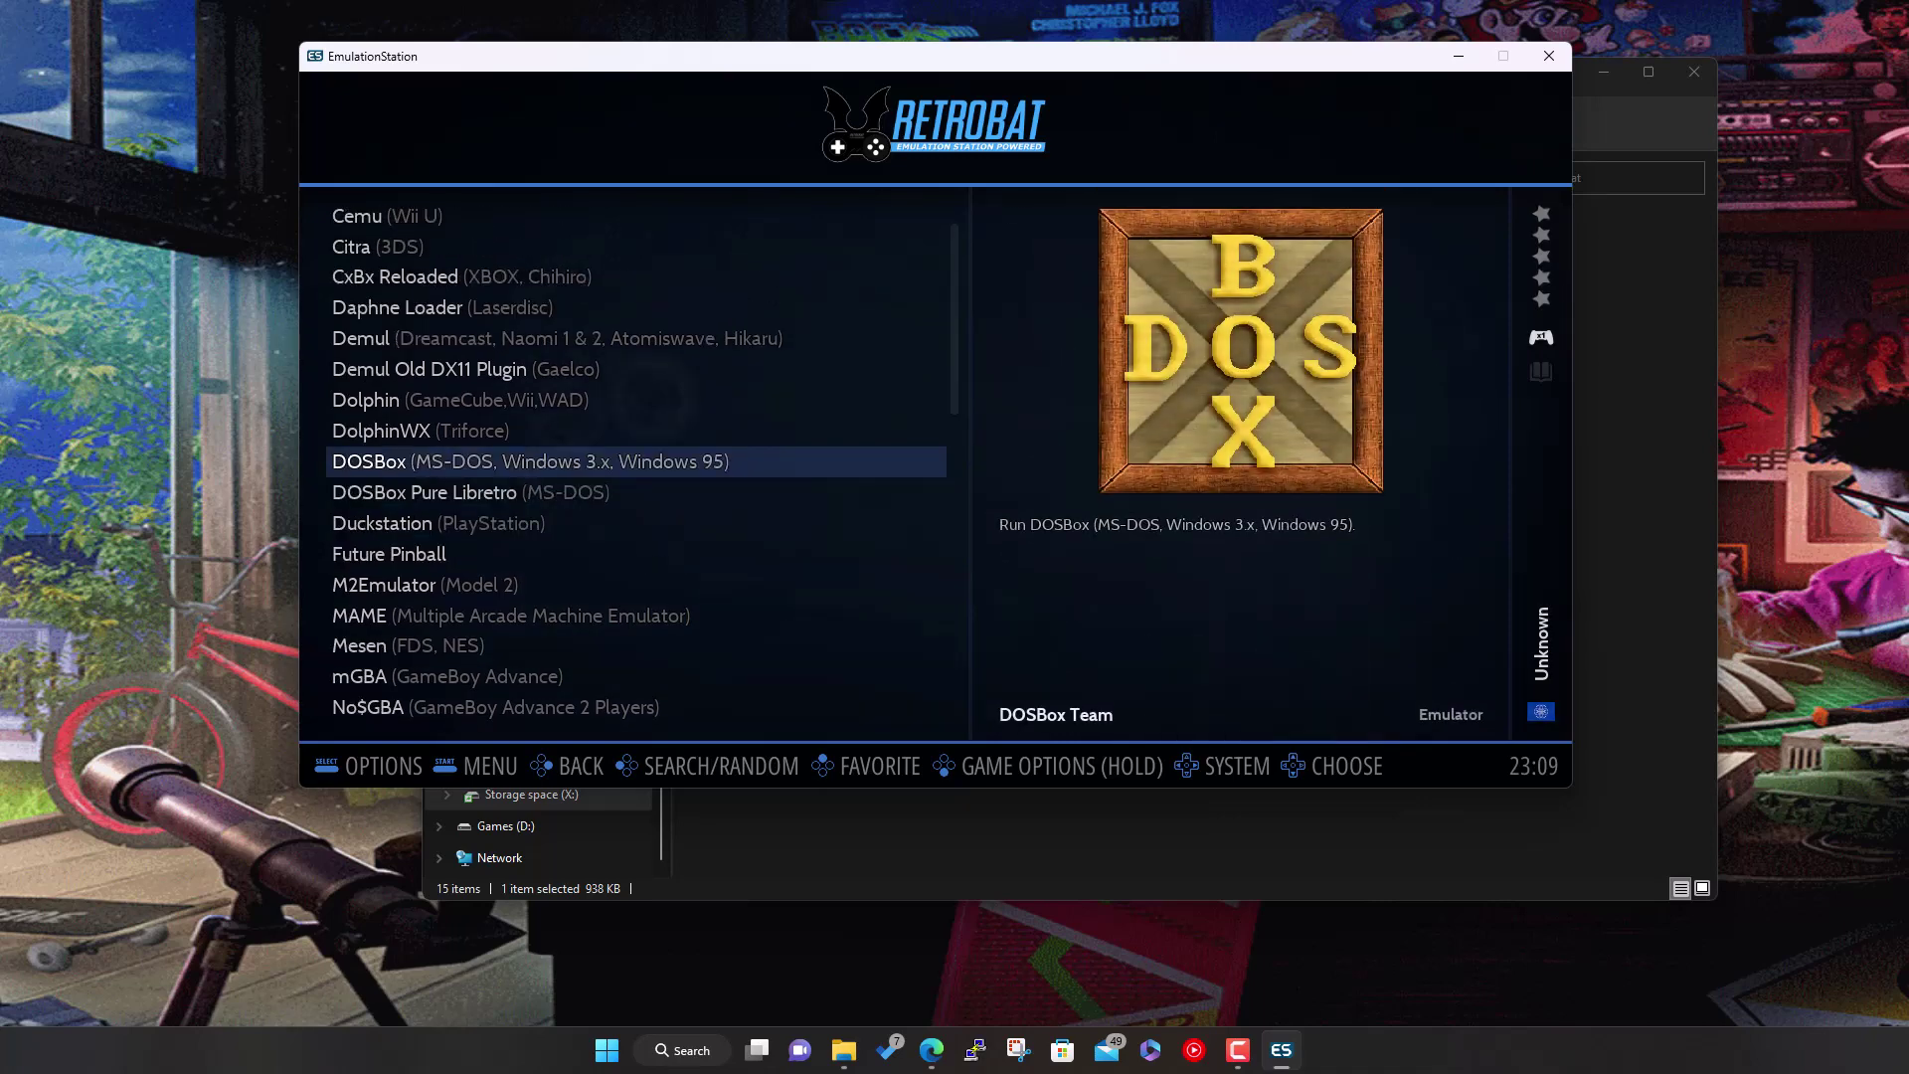
key(Up)
key(Up)
key(Up)
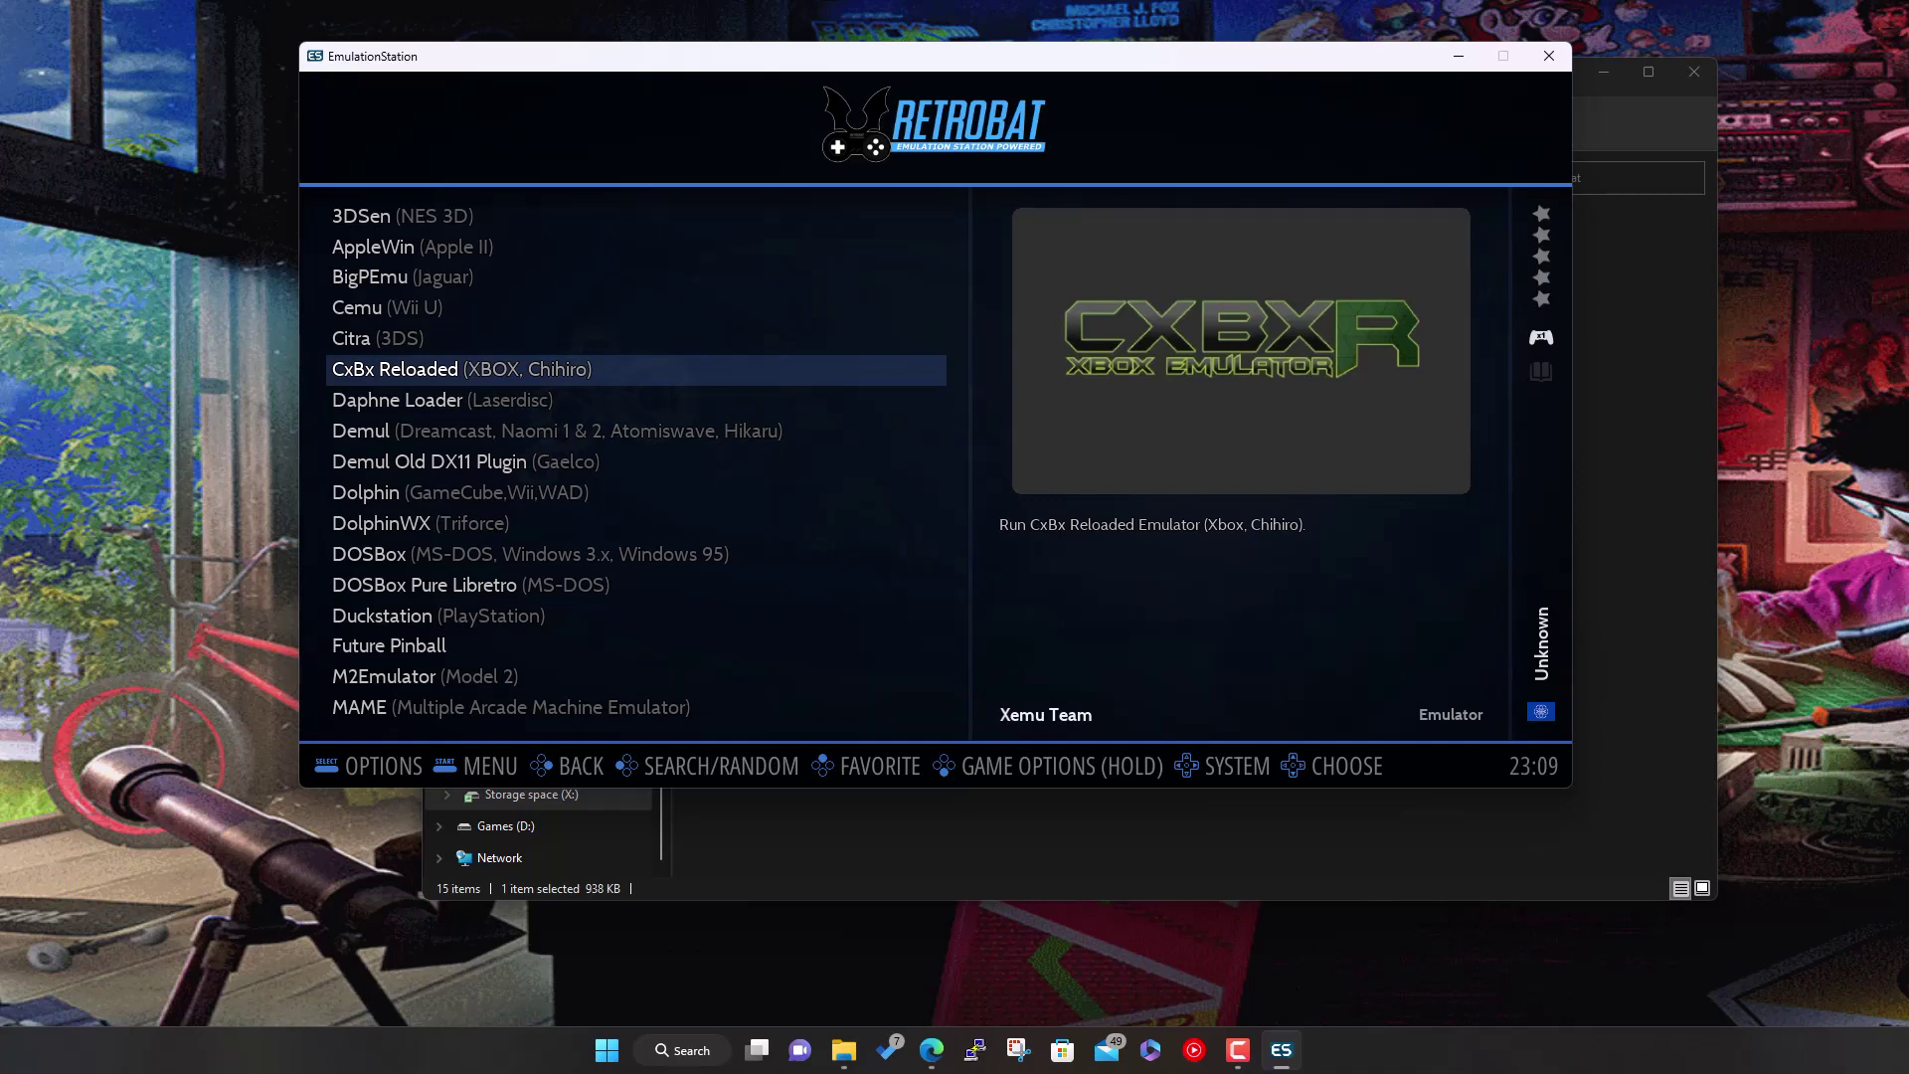
key(Up)
key(Up)
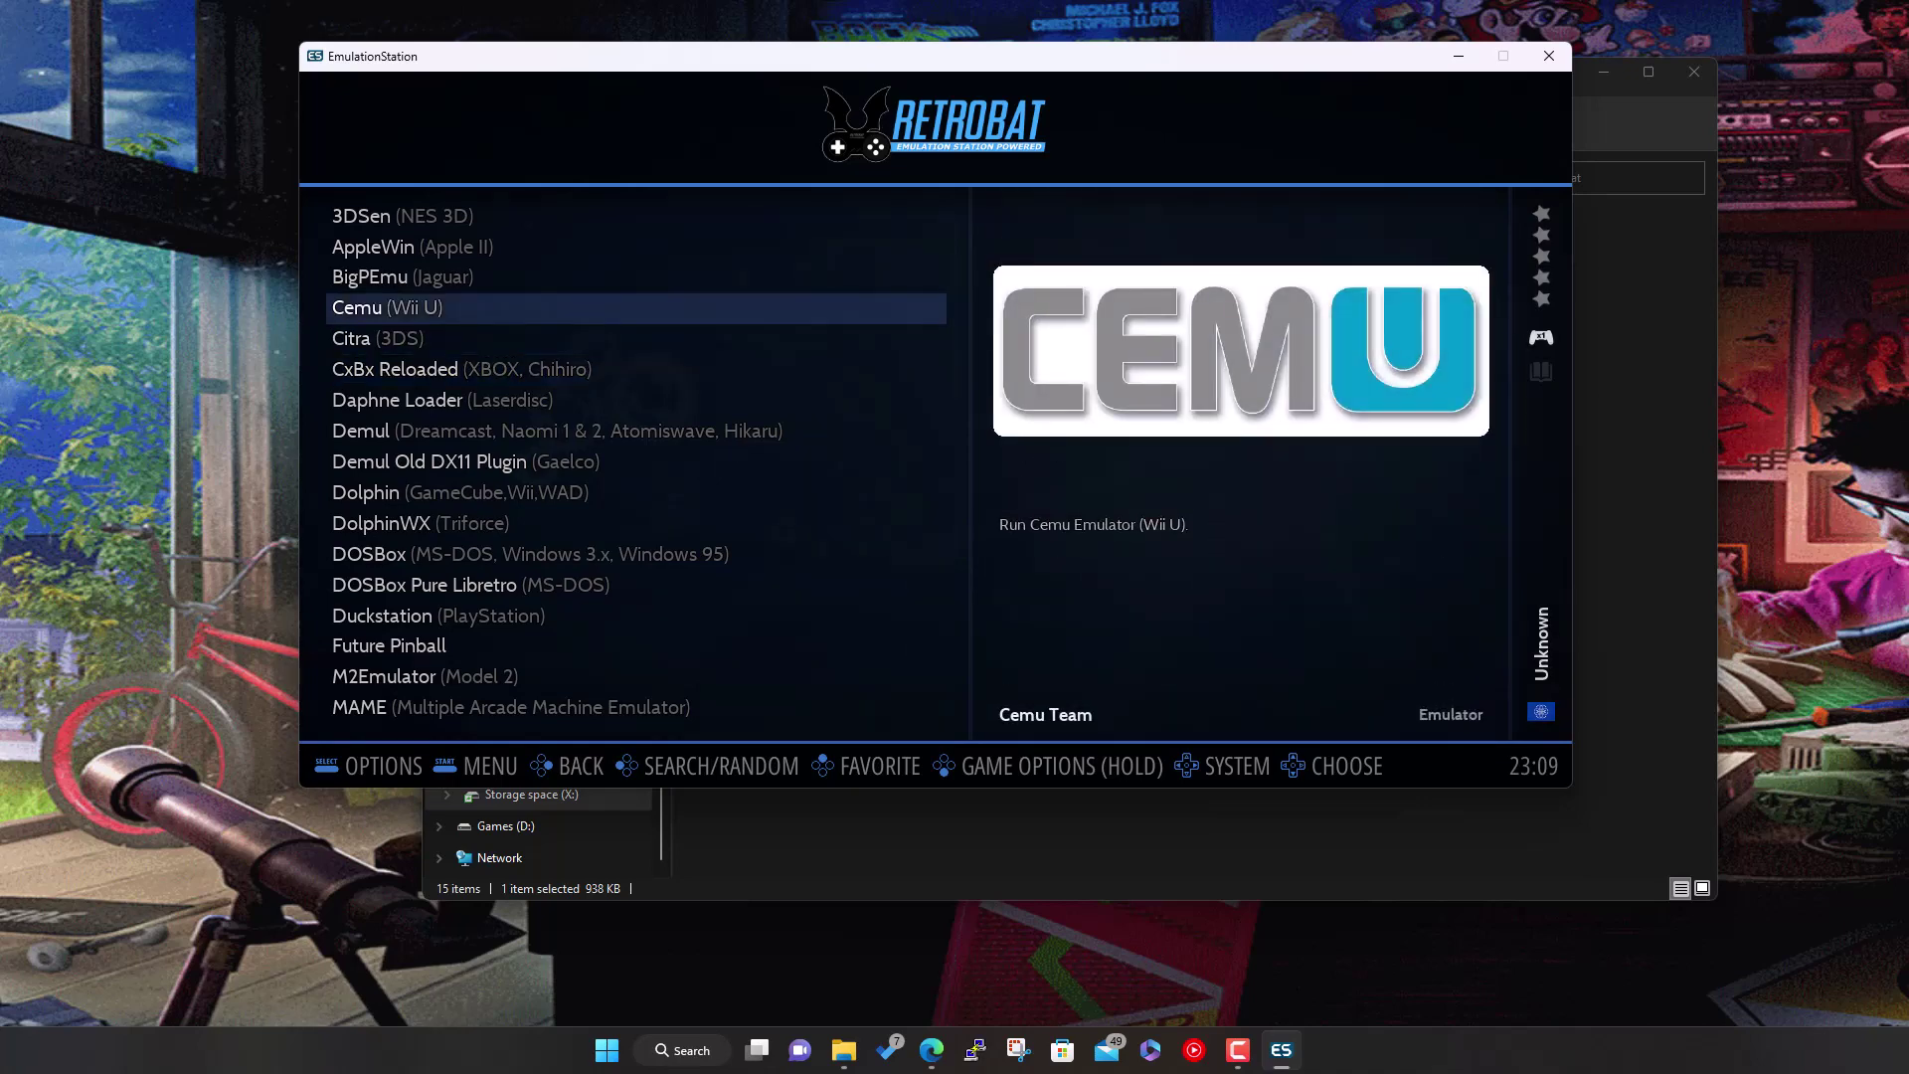
key(Return)
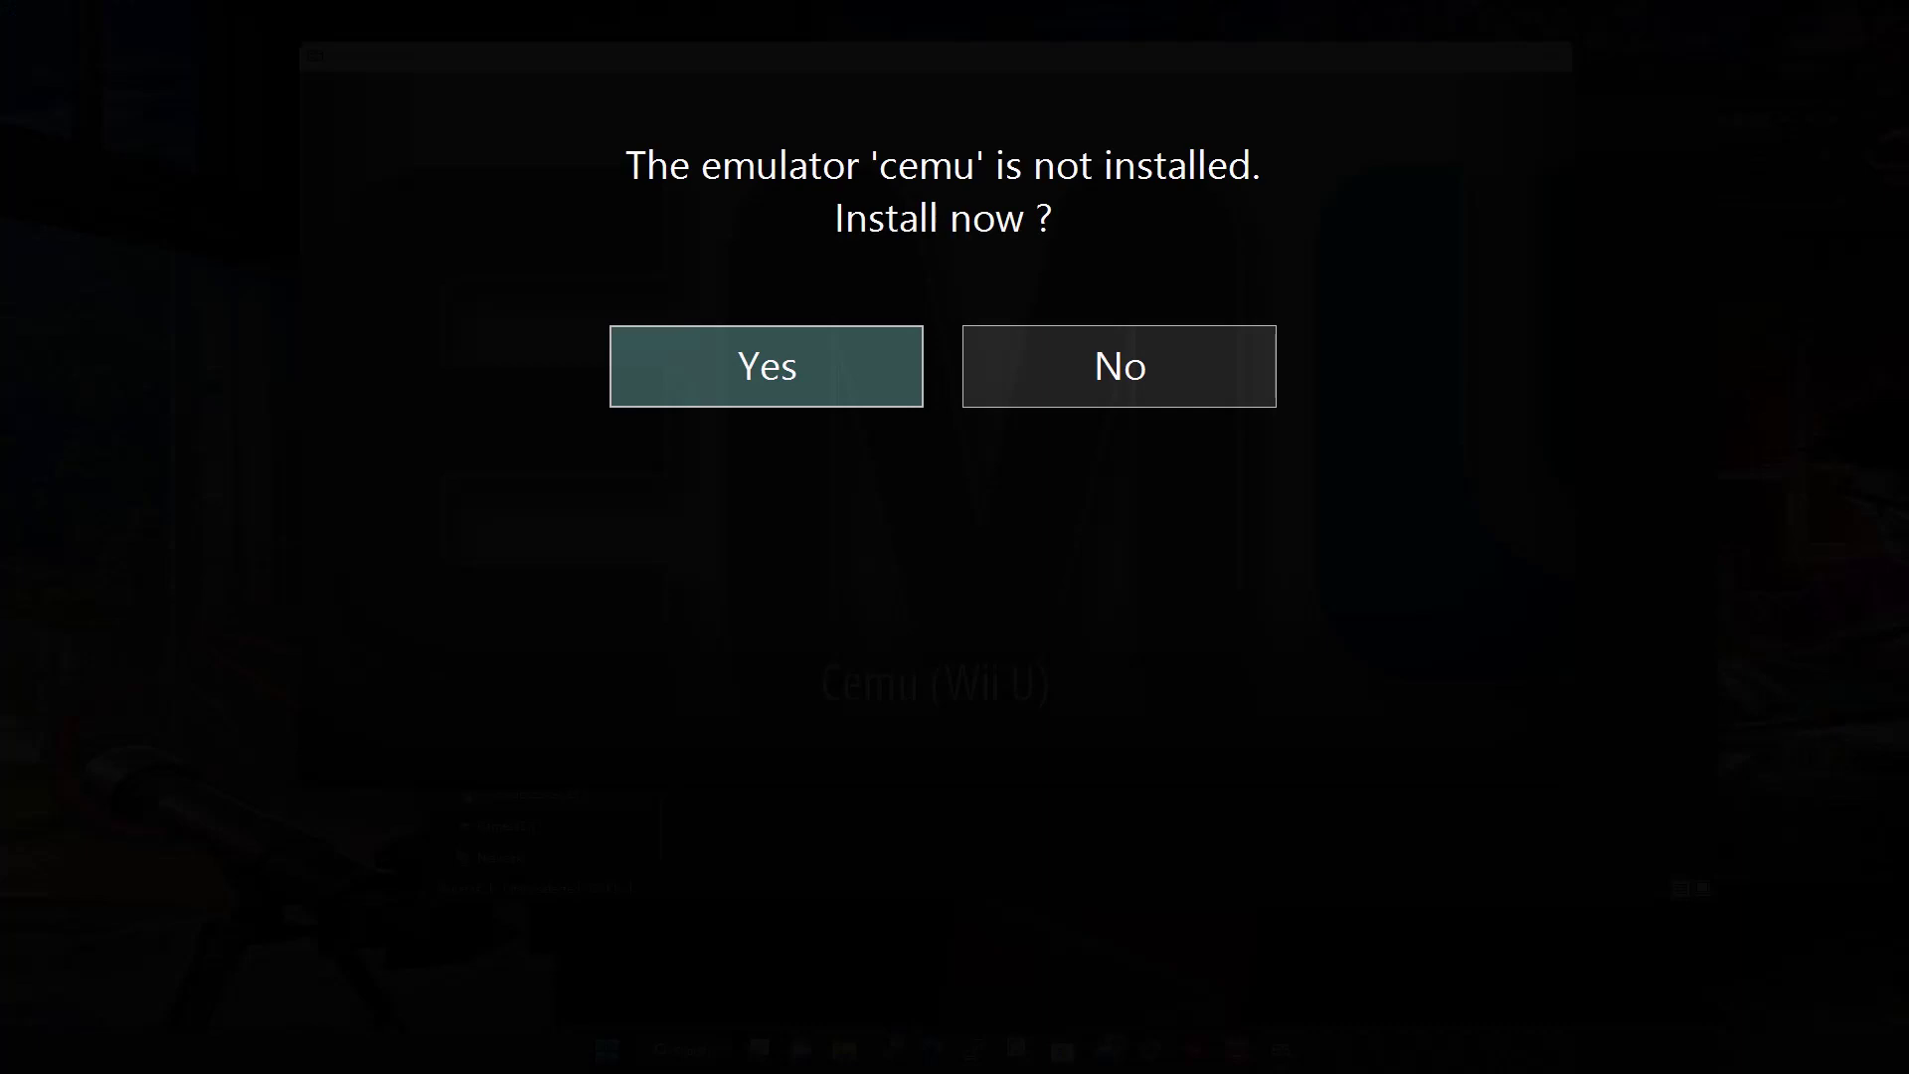
key(Return)
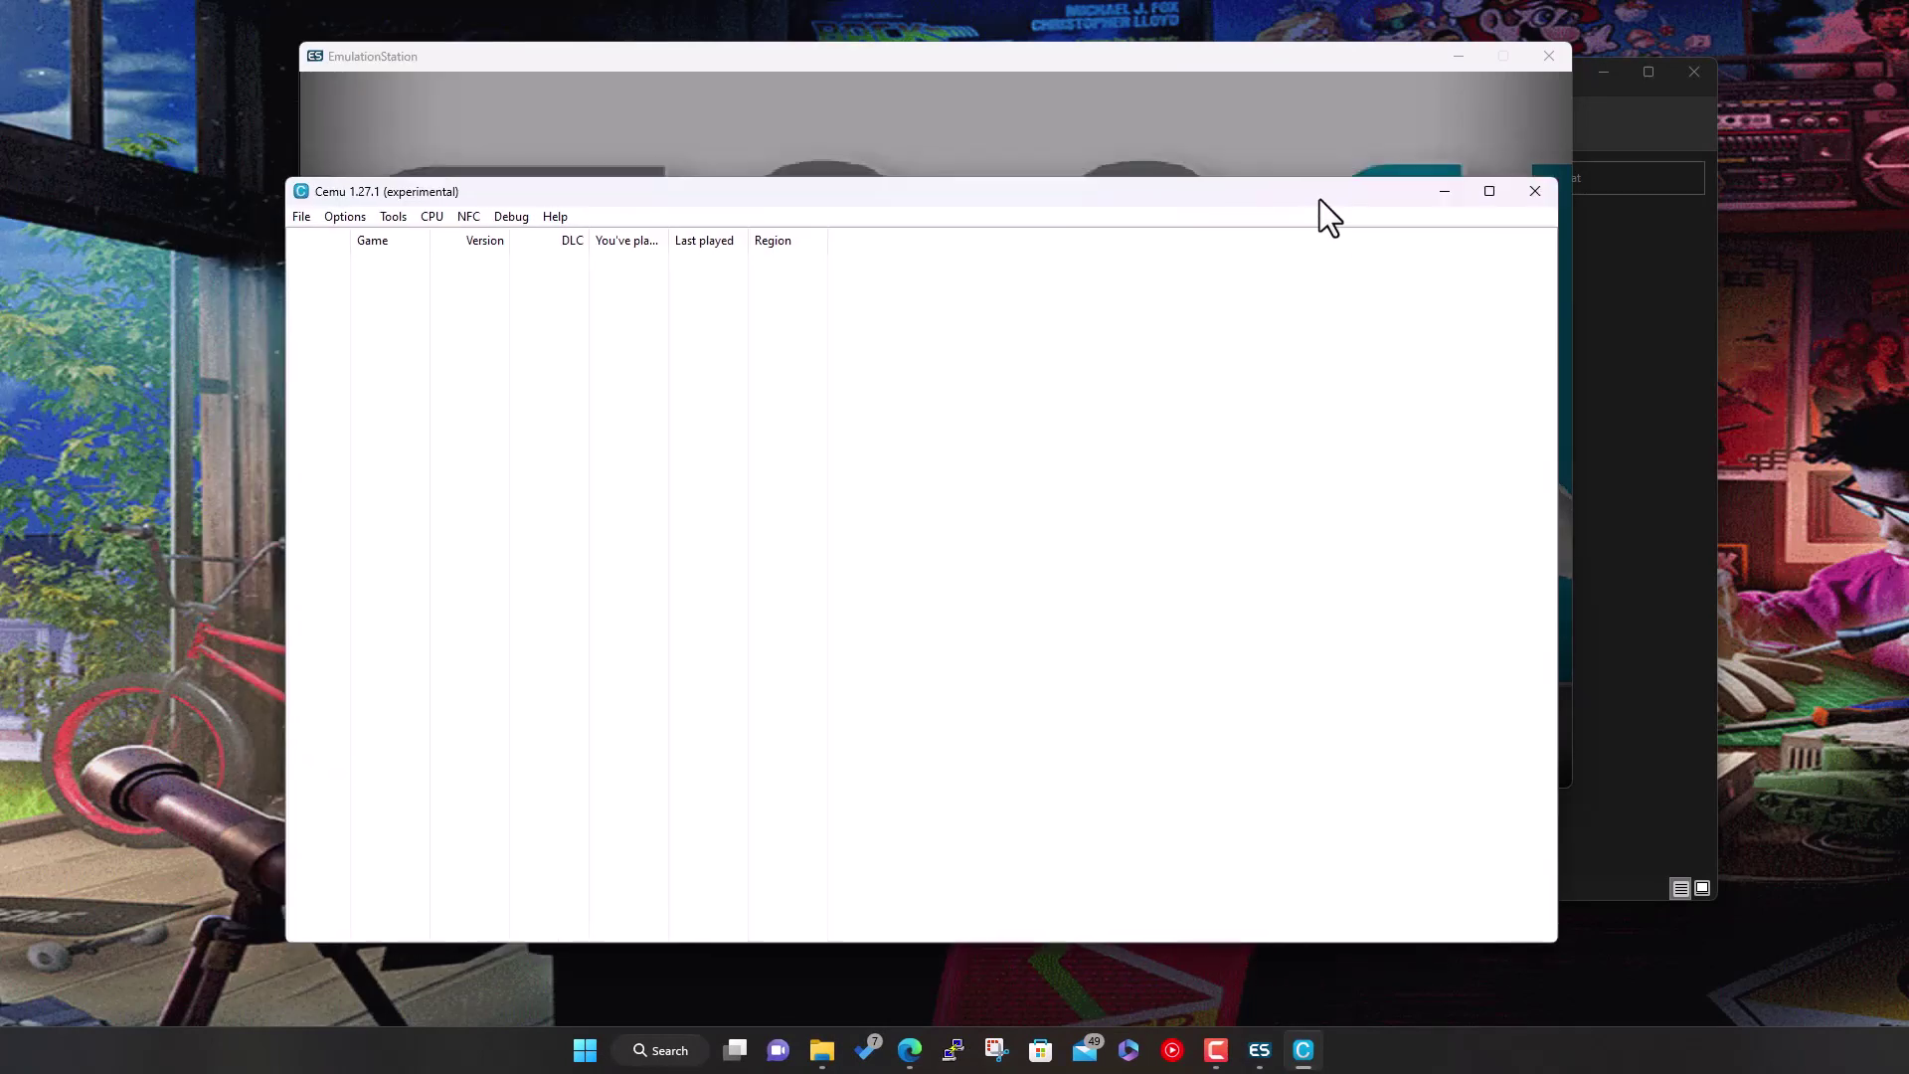
Reposition the Cemu window and look through its Options, CPU, NFC and Debug commands
drag(1320, 203, 1380, 145)
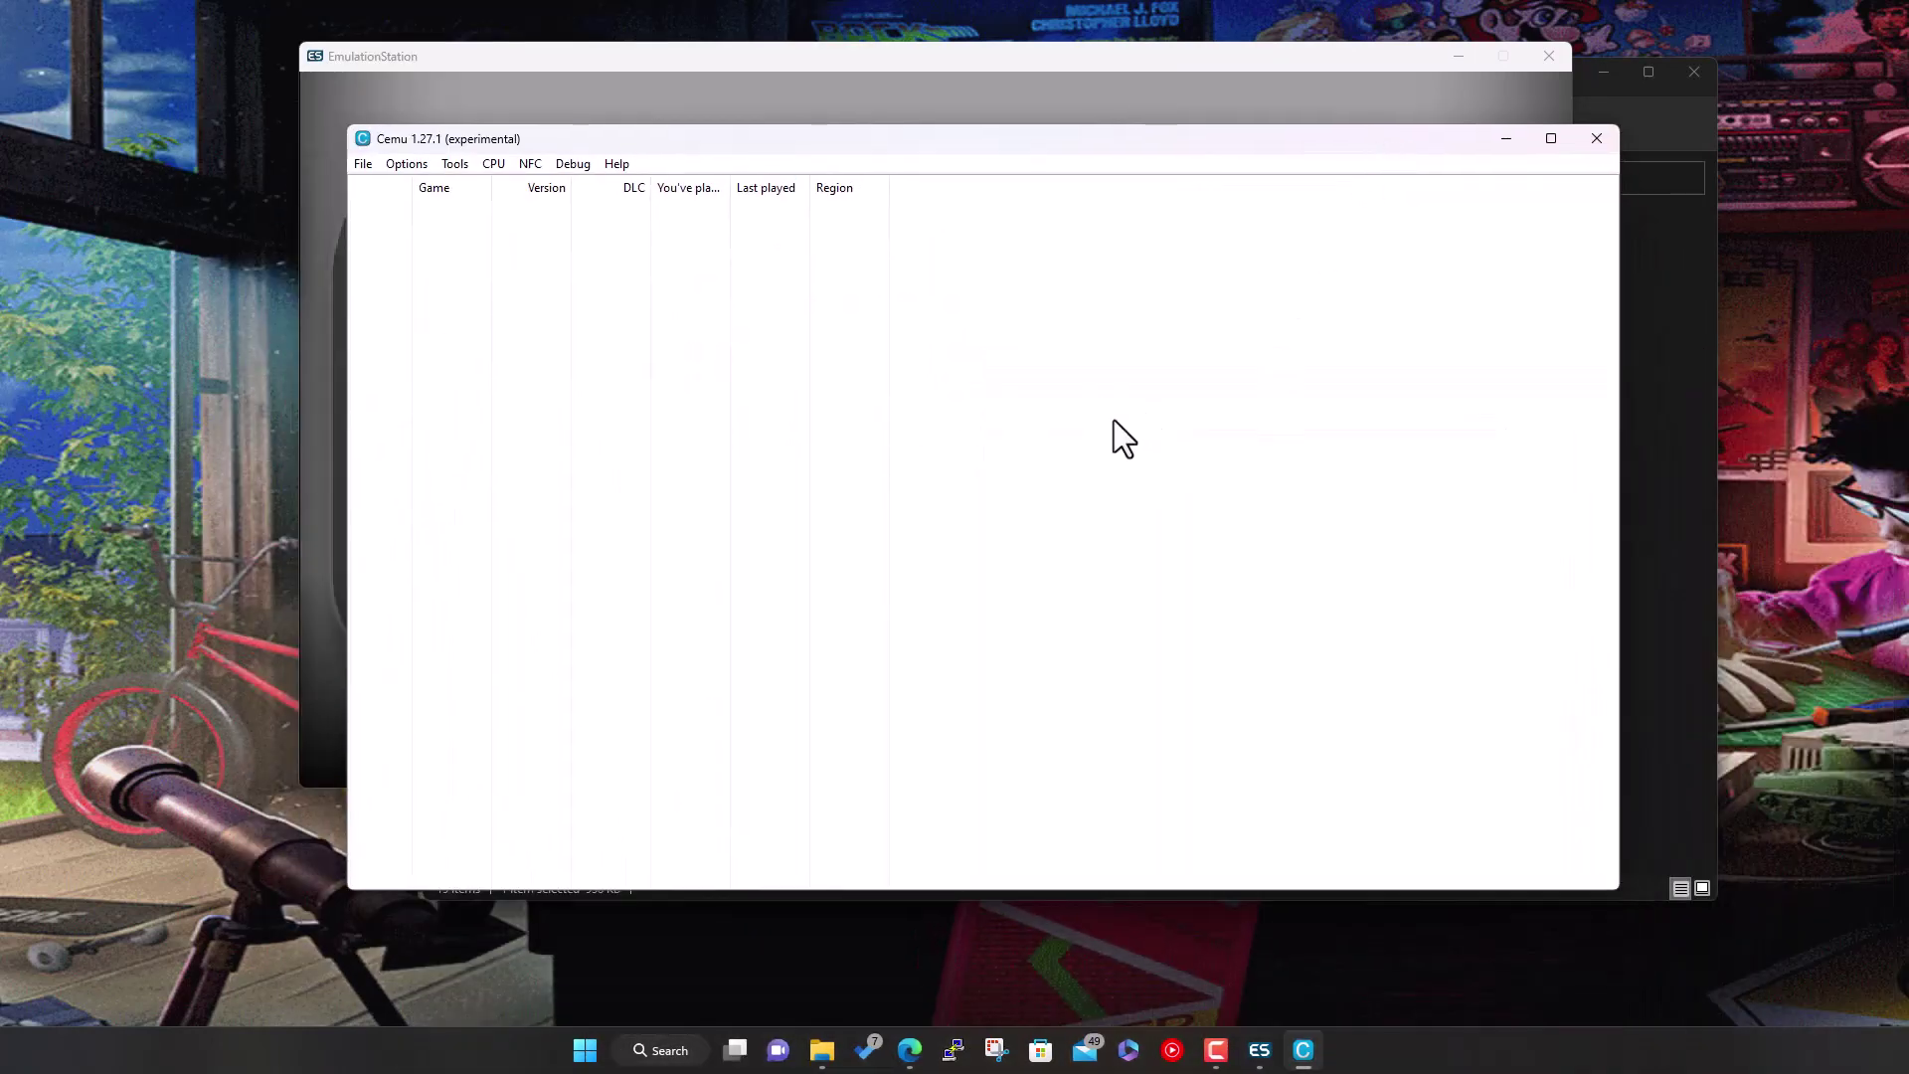
click(364, 164)
mouse_move(389, 164)
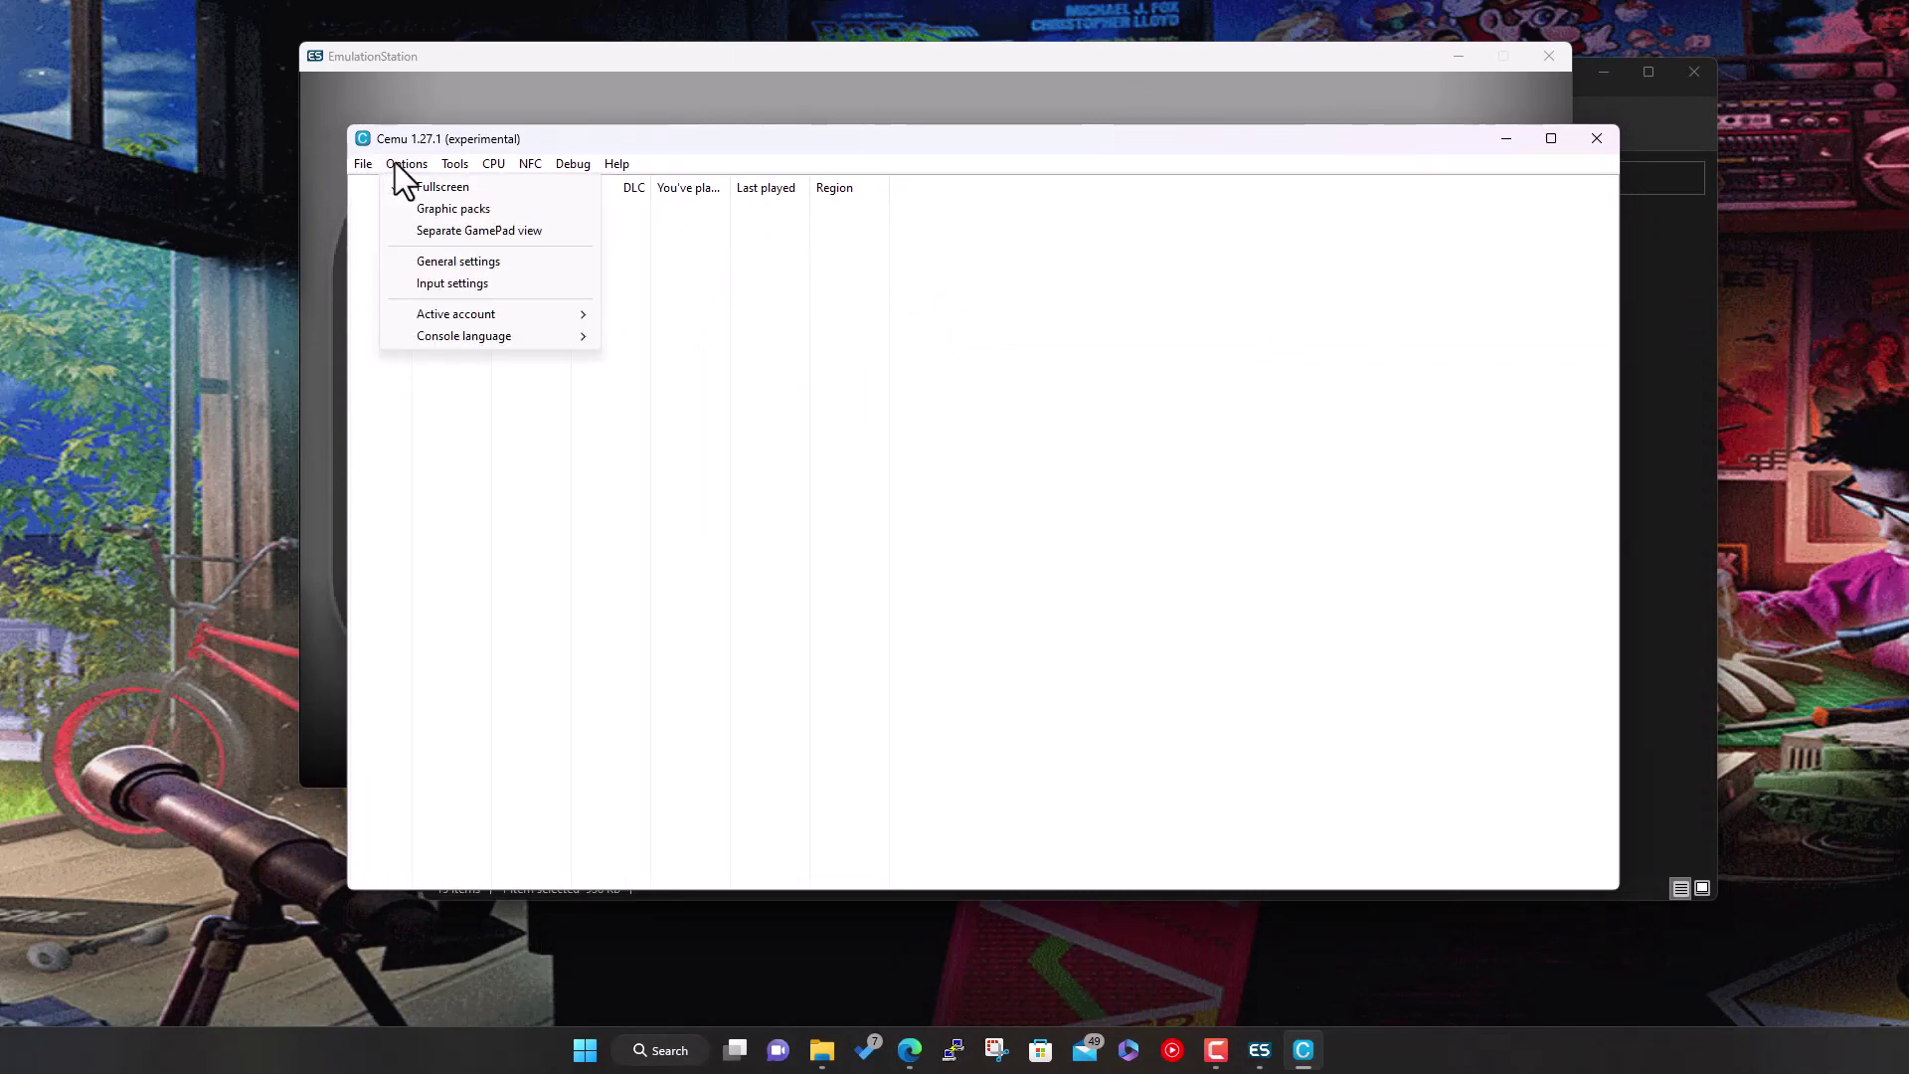
click(415, 161)
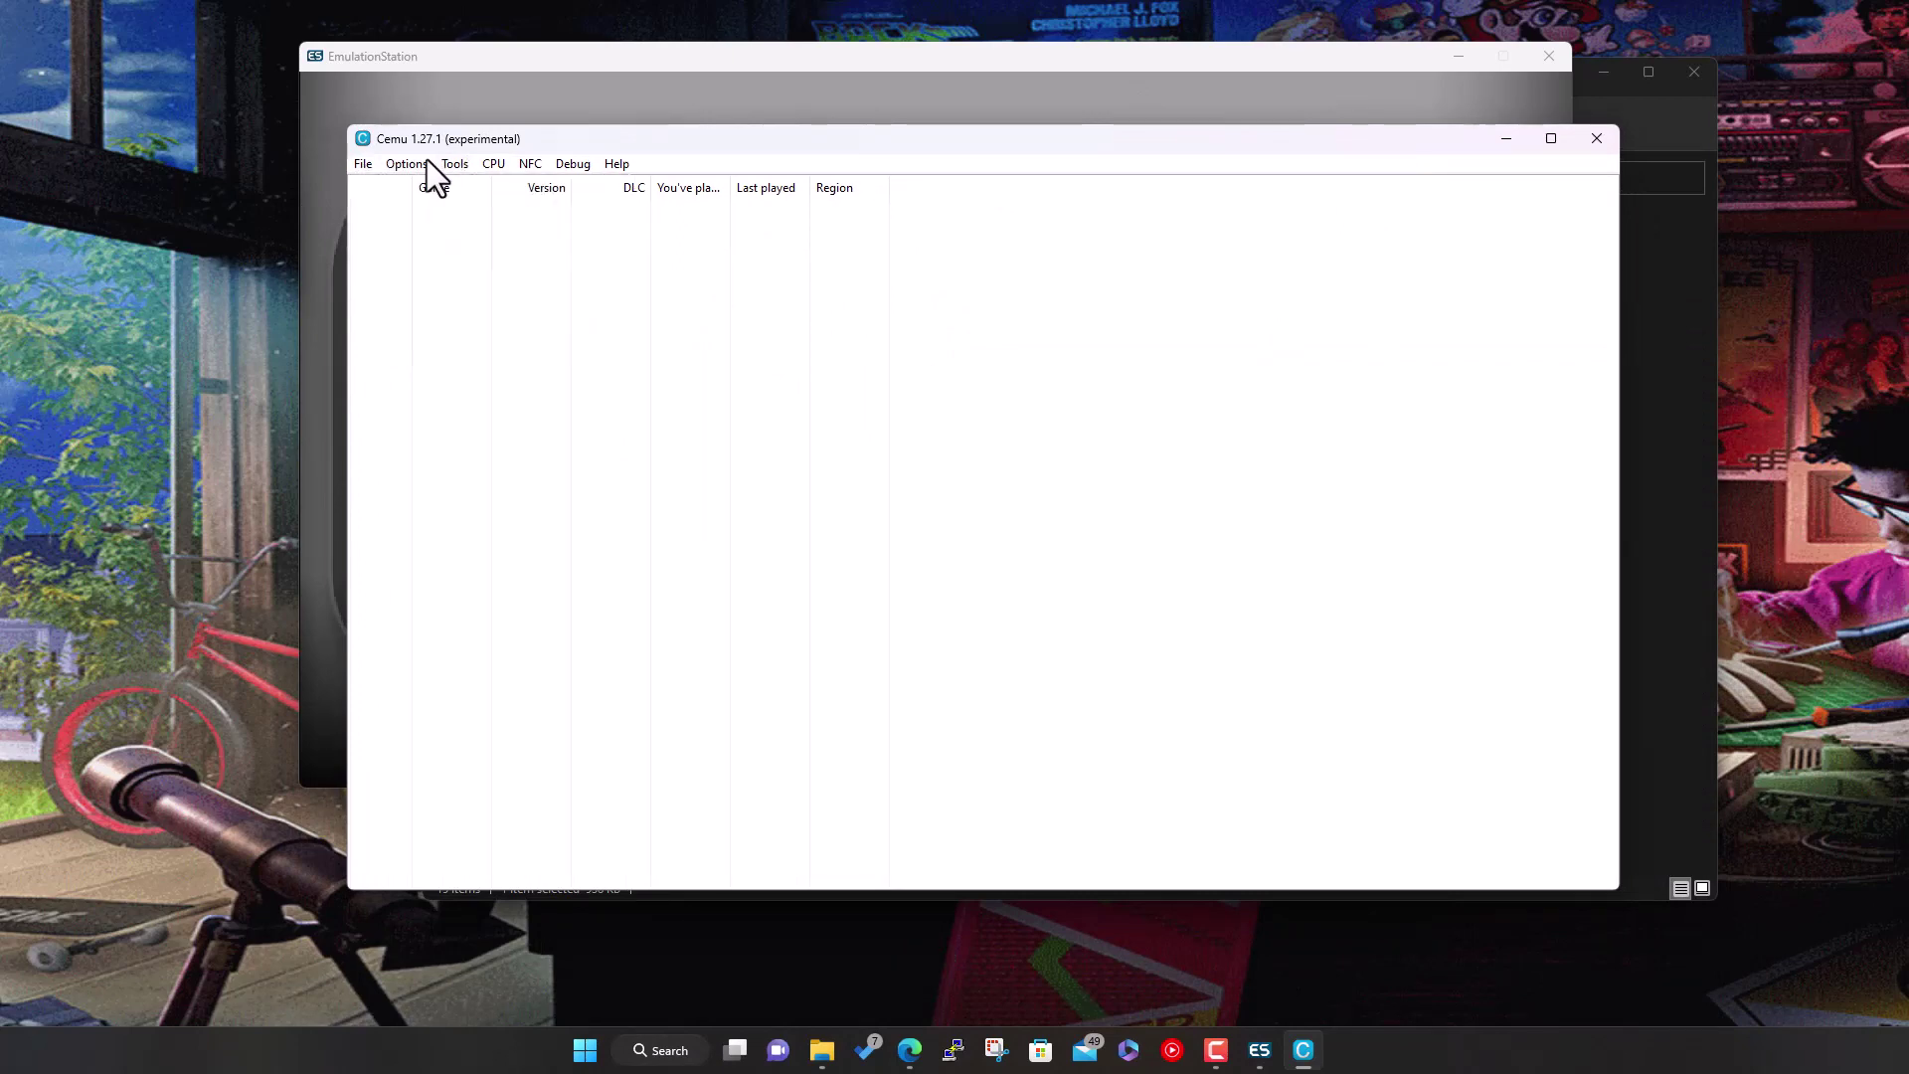
click(426, 161)
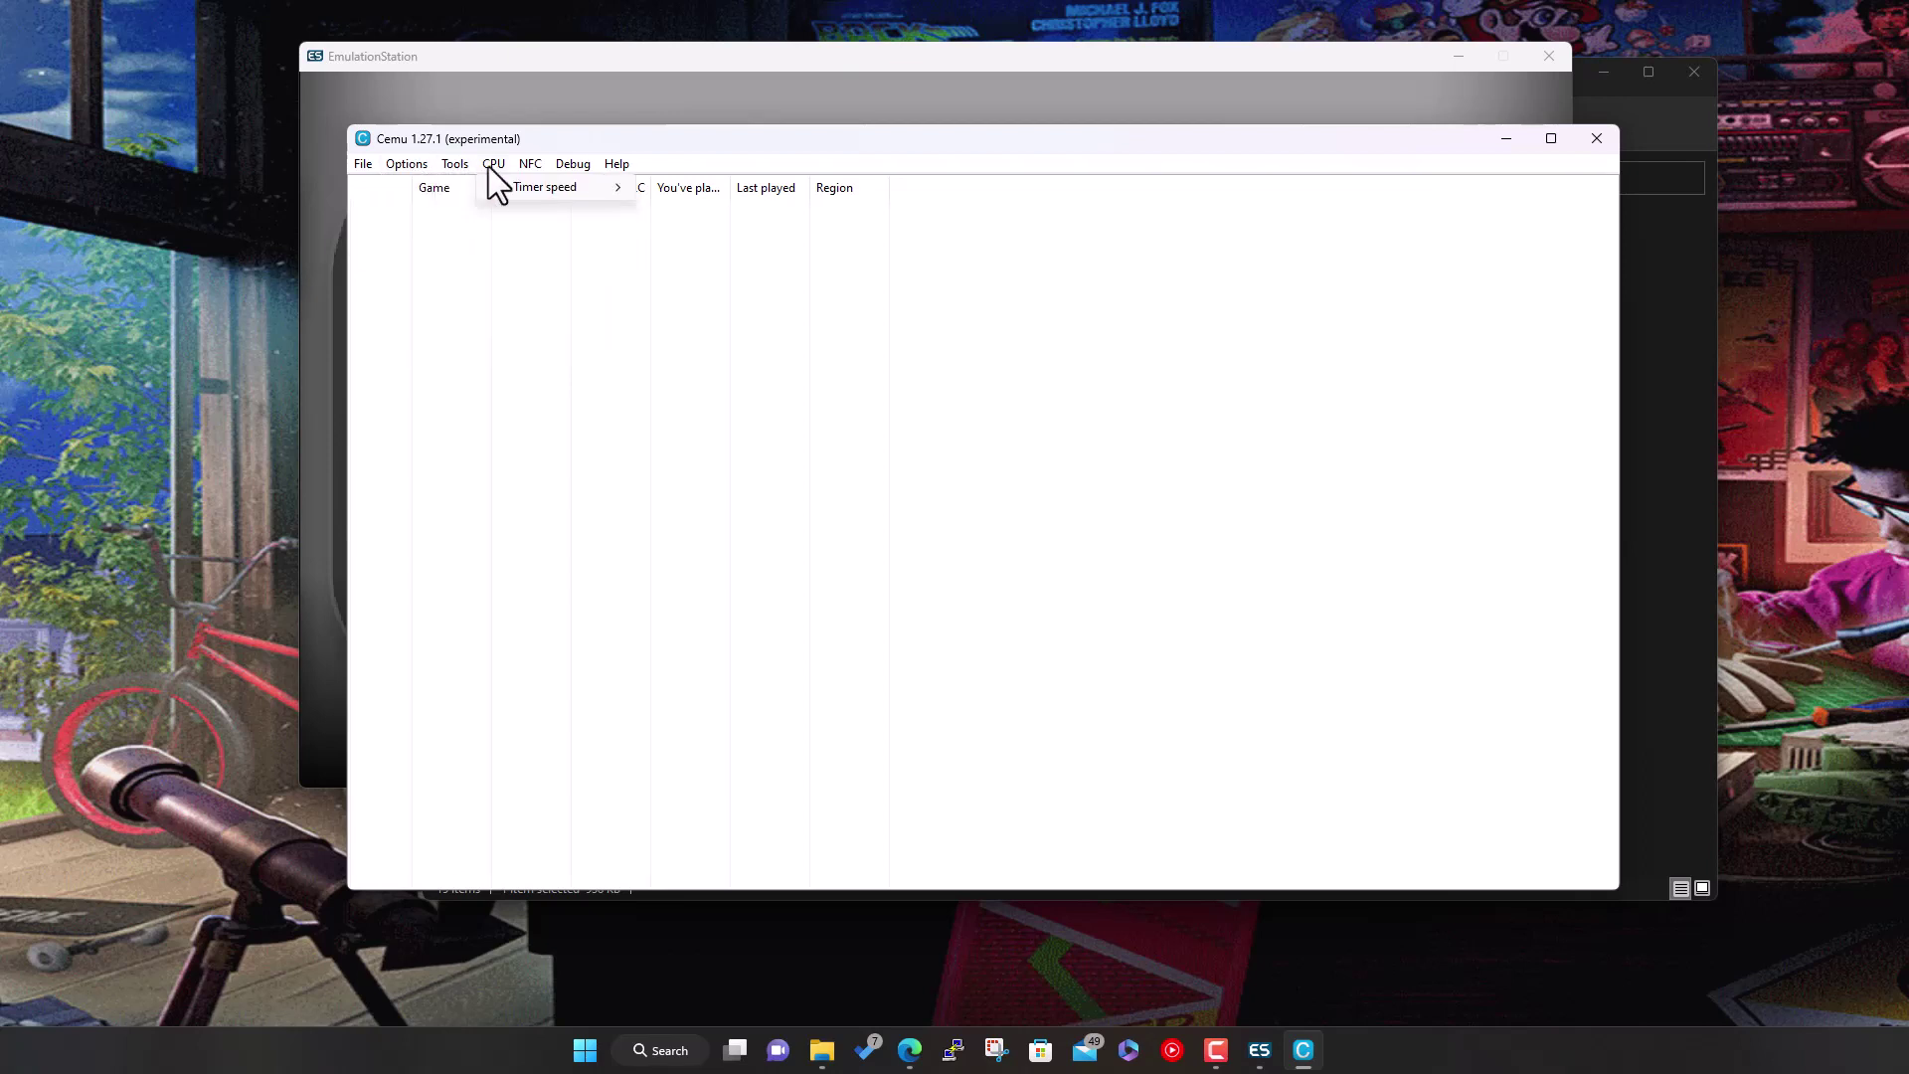
mouse_move(525, 165)
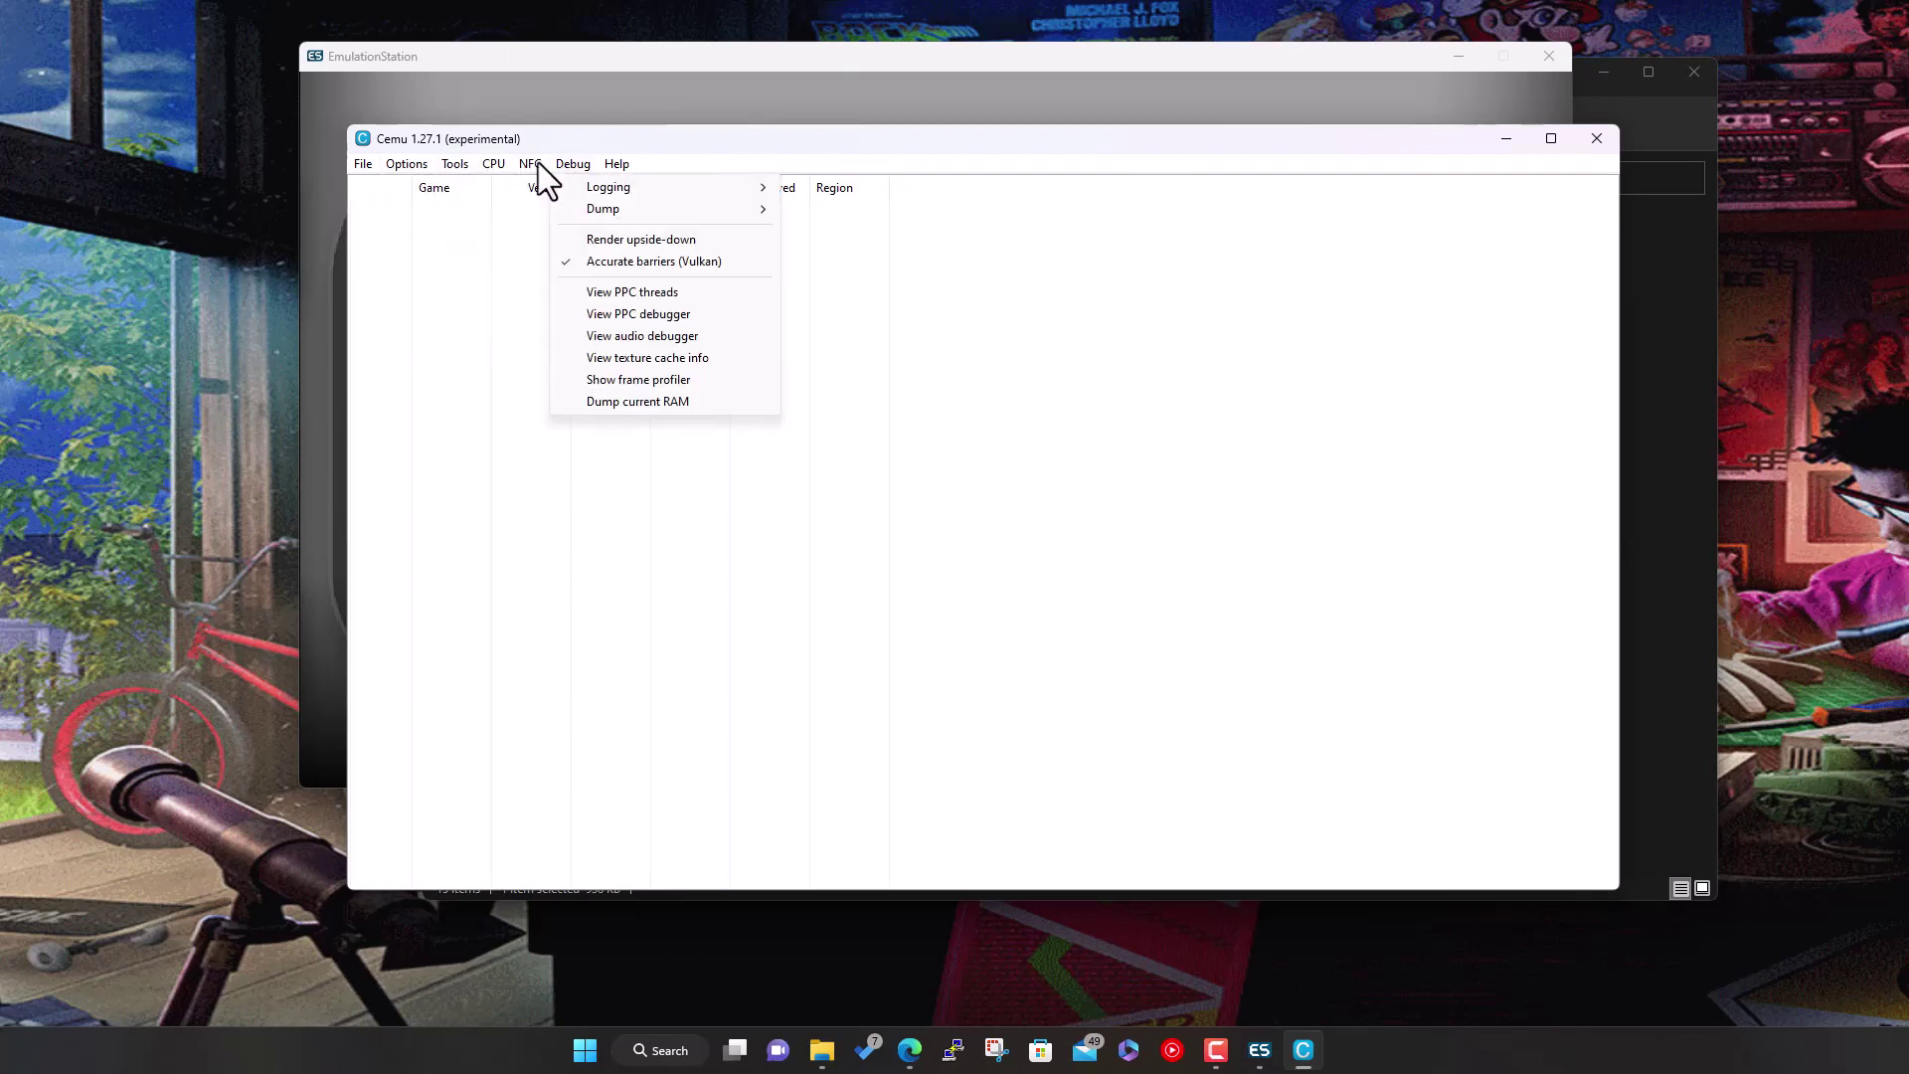
mouse_move(433, 164)
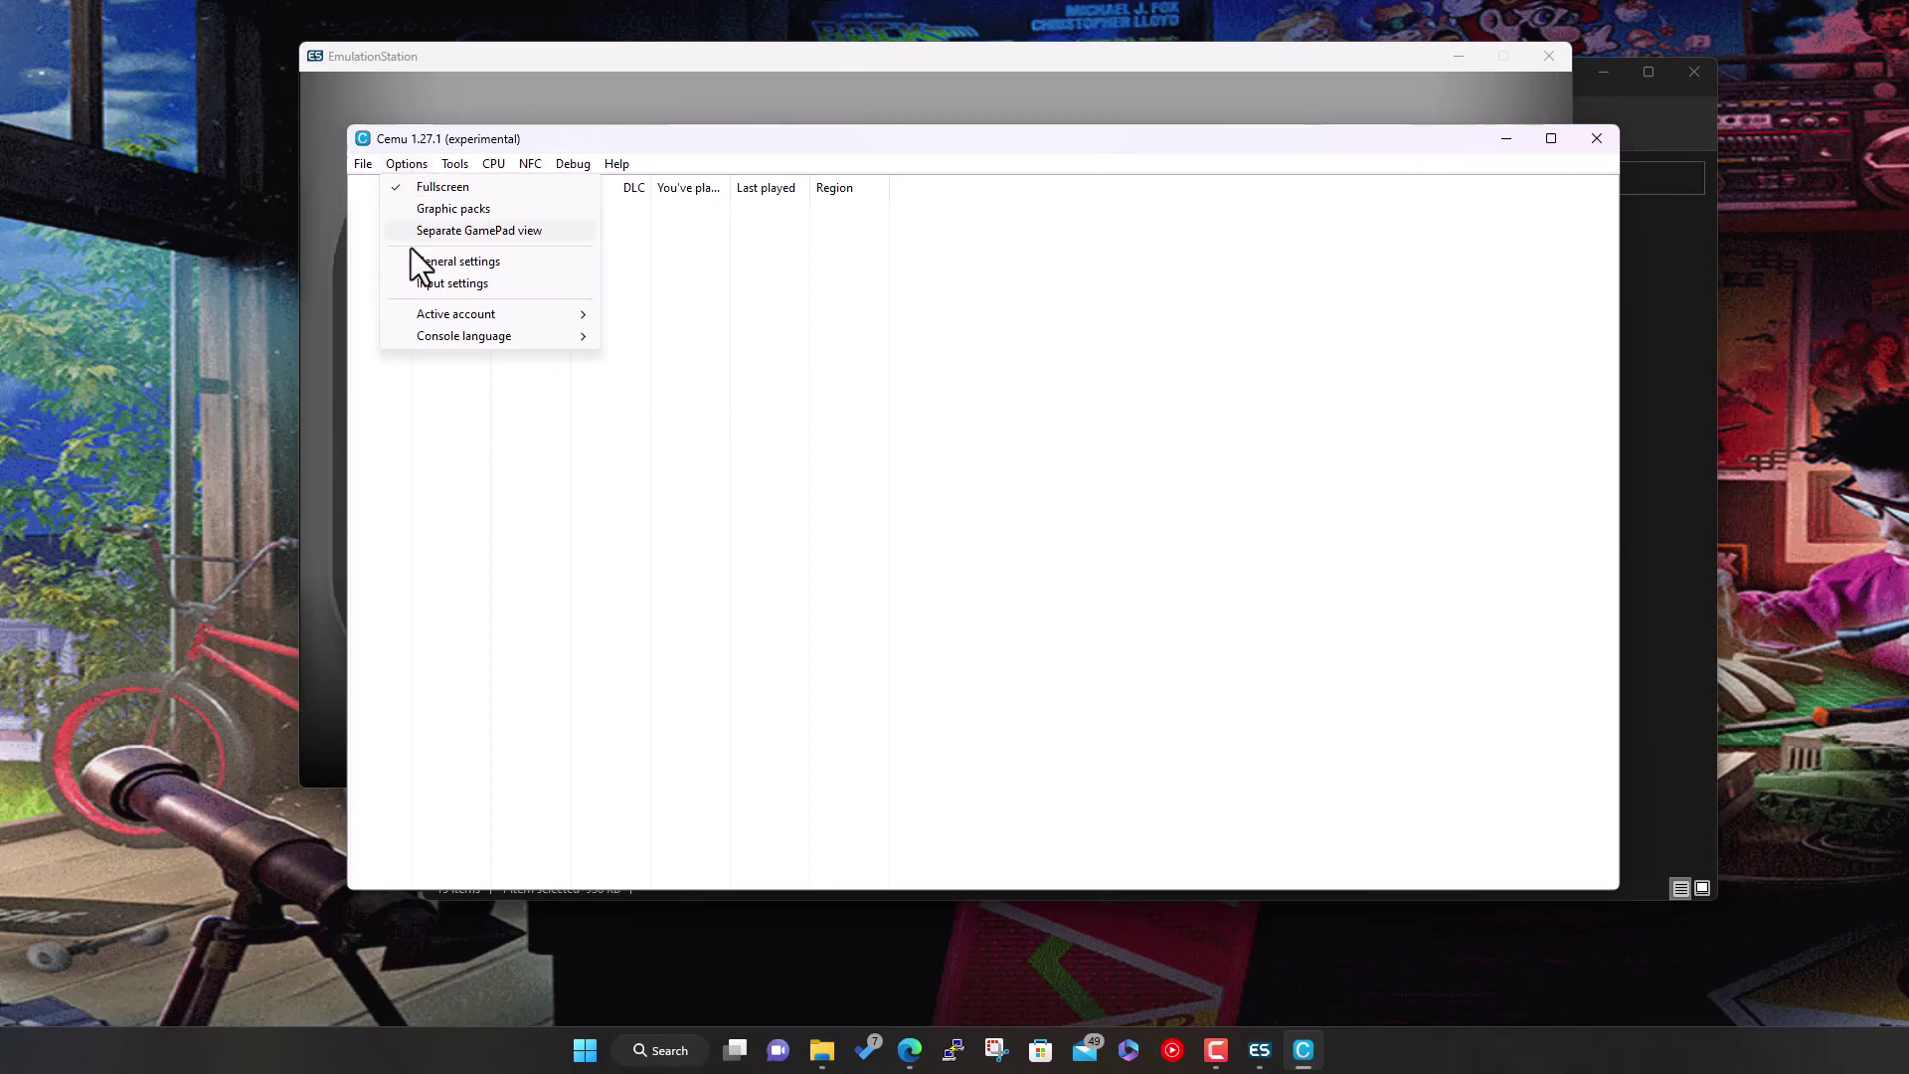
Open Cemu's Input settings and check the available profiles for Controller 1
click(452, 280)
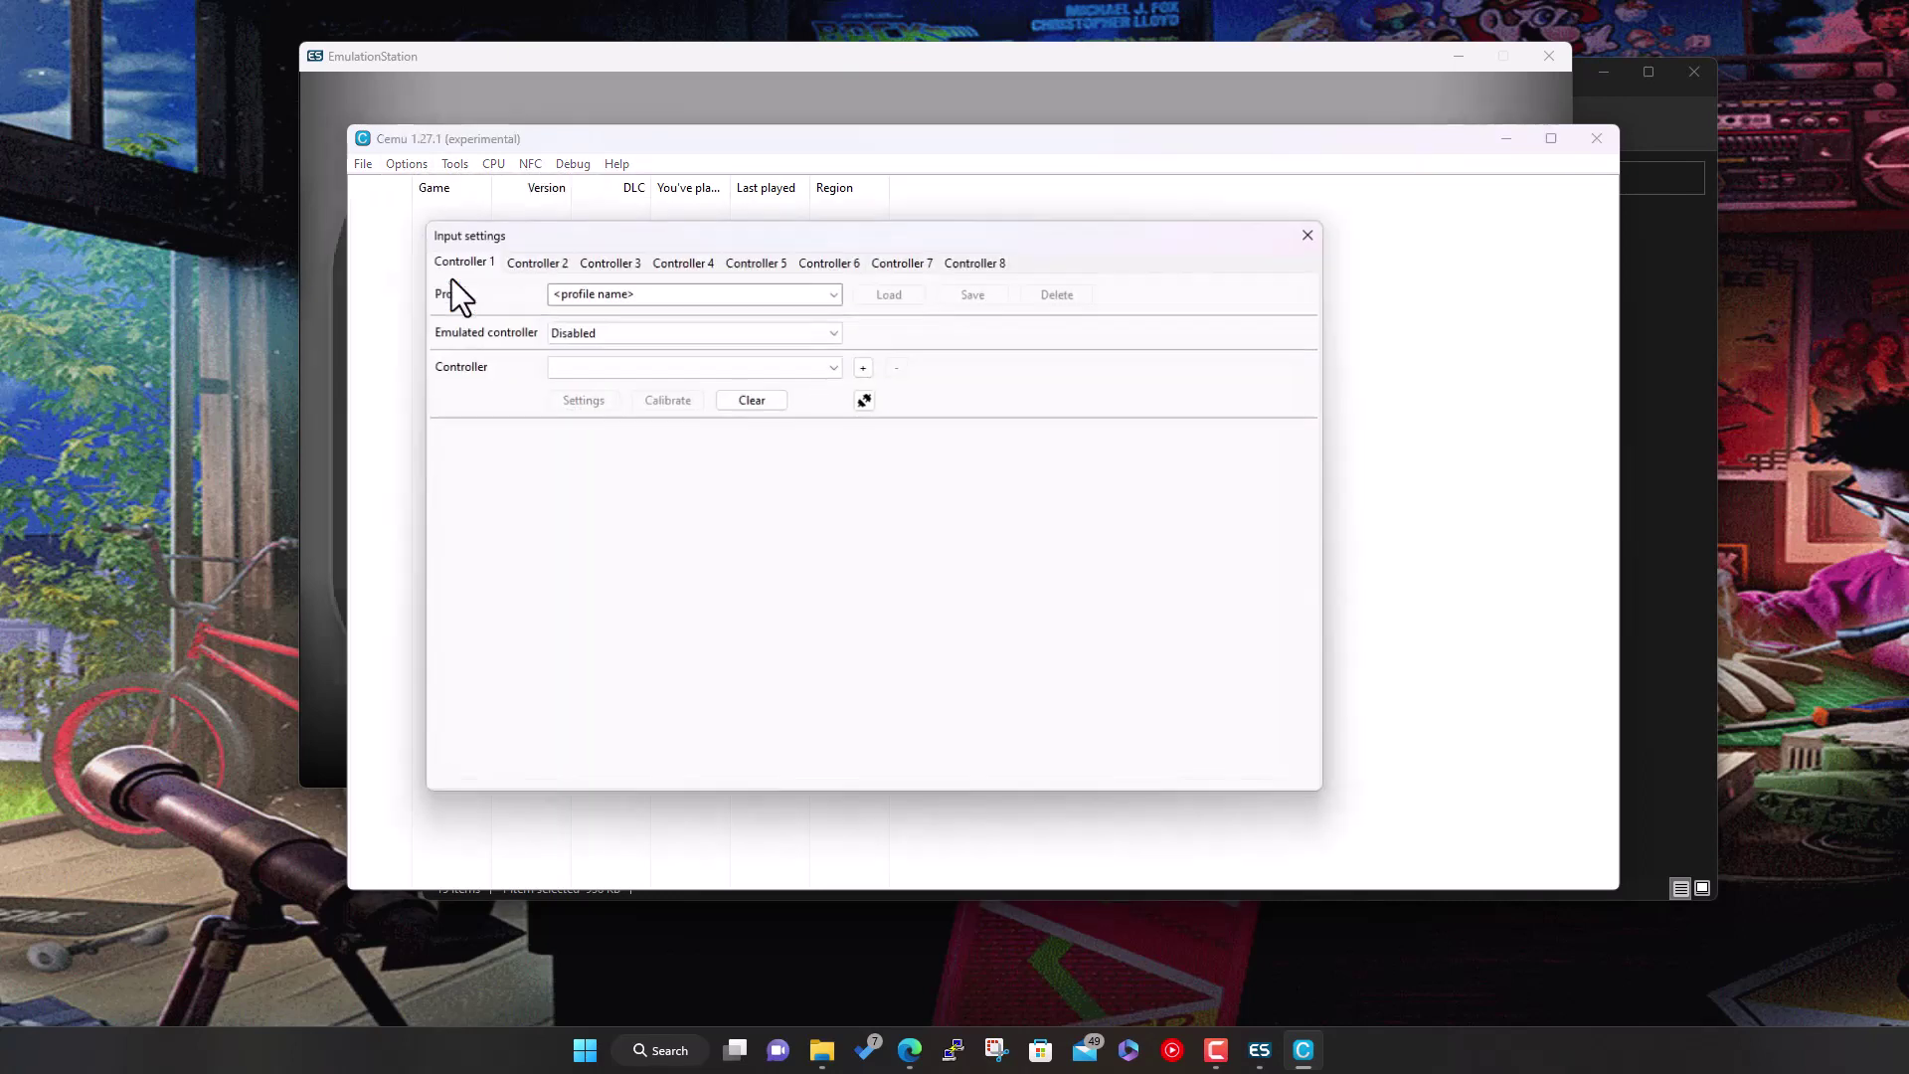
click(831, 294)
click(832, 294)
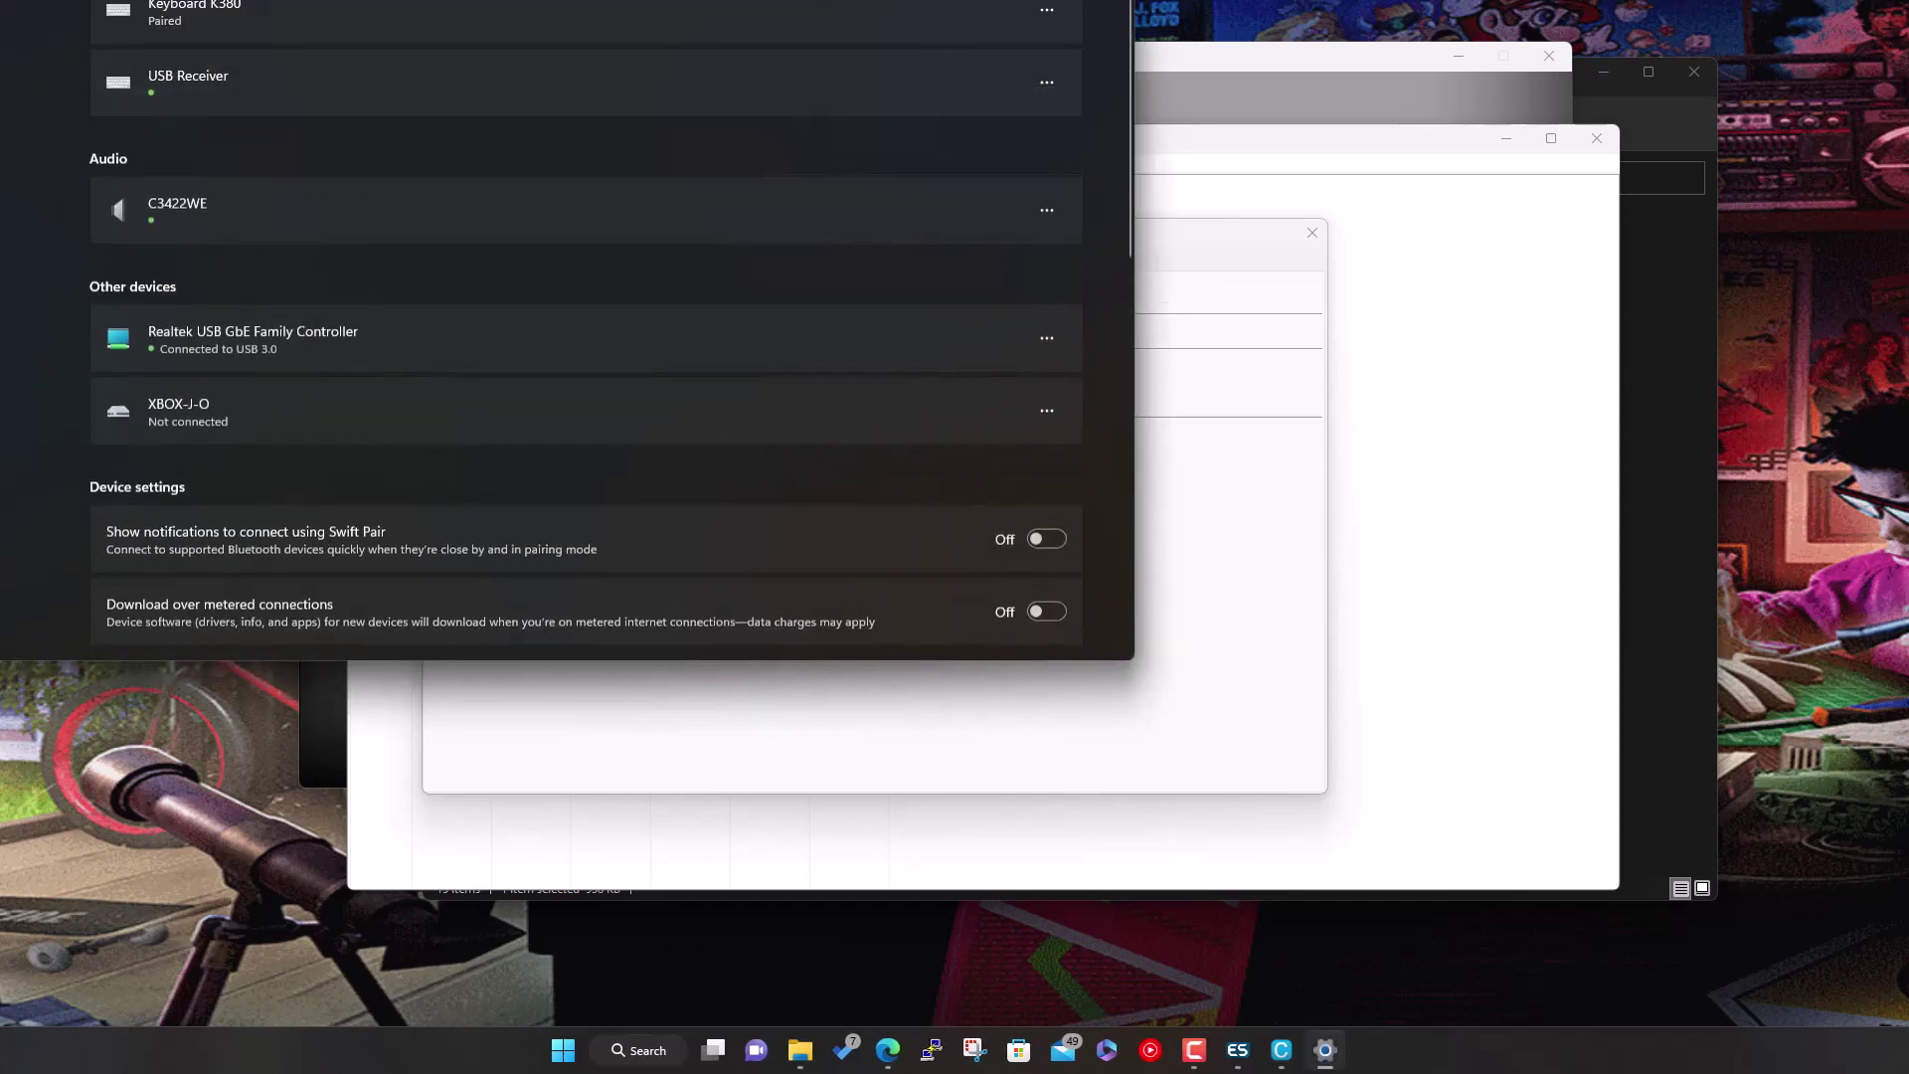
In the Windows Bluetooth device settings, try to remove the paired Xbox Wireless Controller
drag(842, 0, 1338, 48)
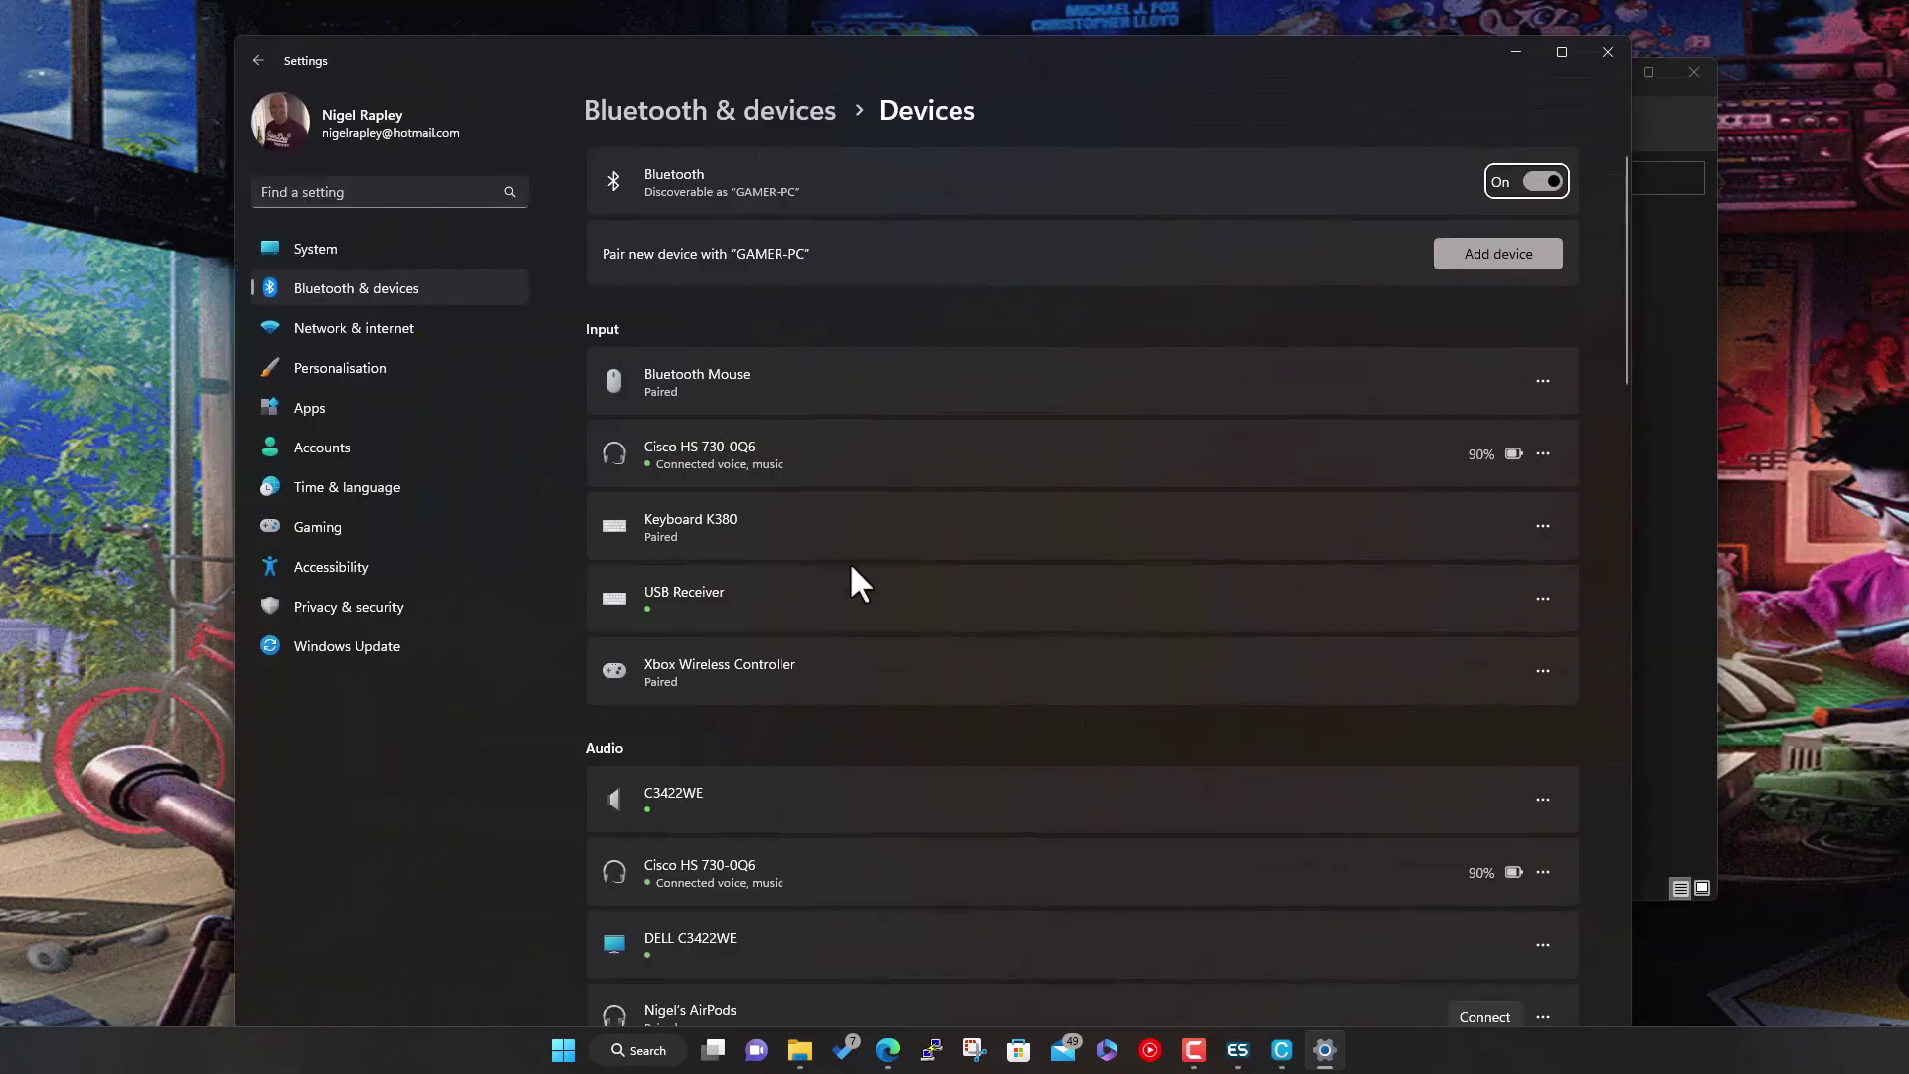
scroll(852, 567, down, 4)
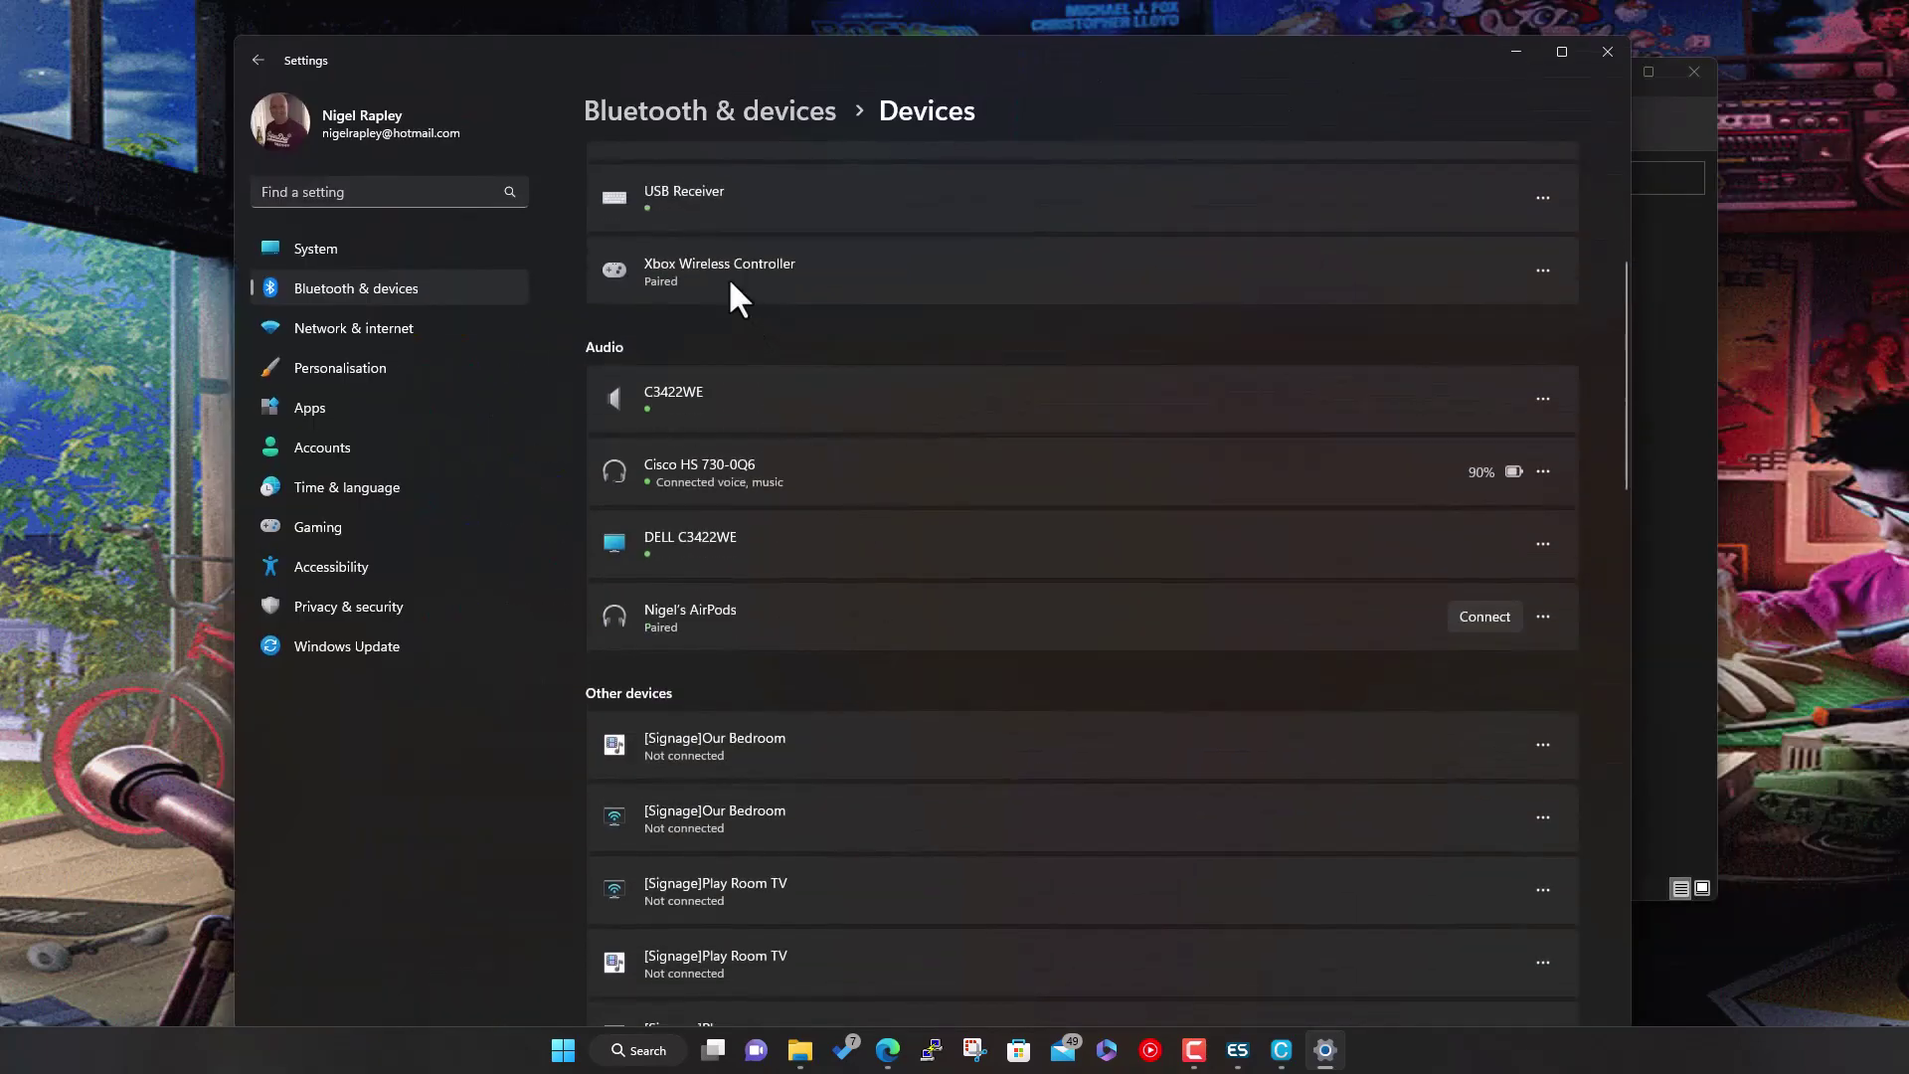
click(1542, 270)
click(1507, 235)
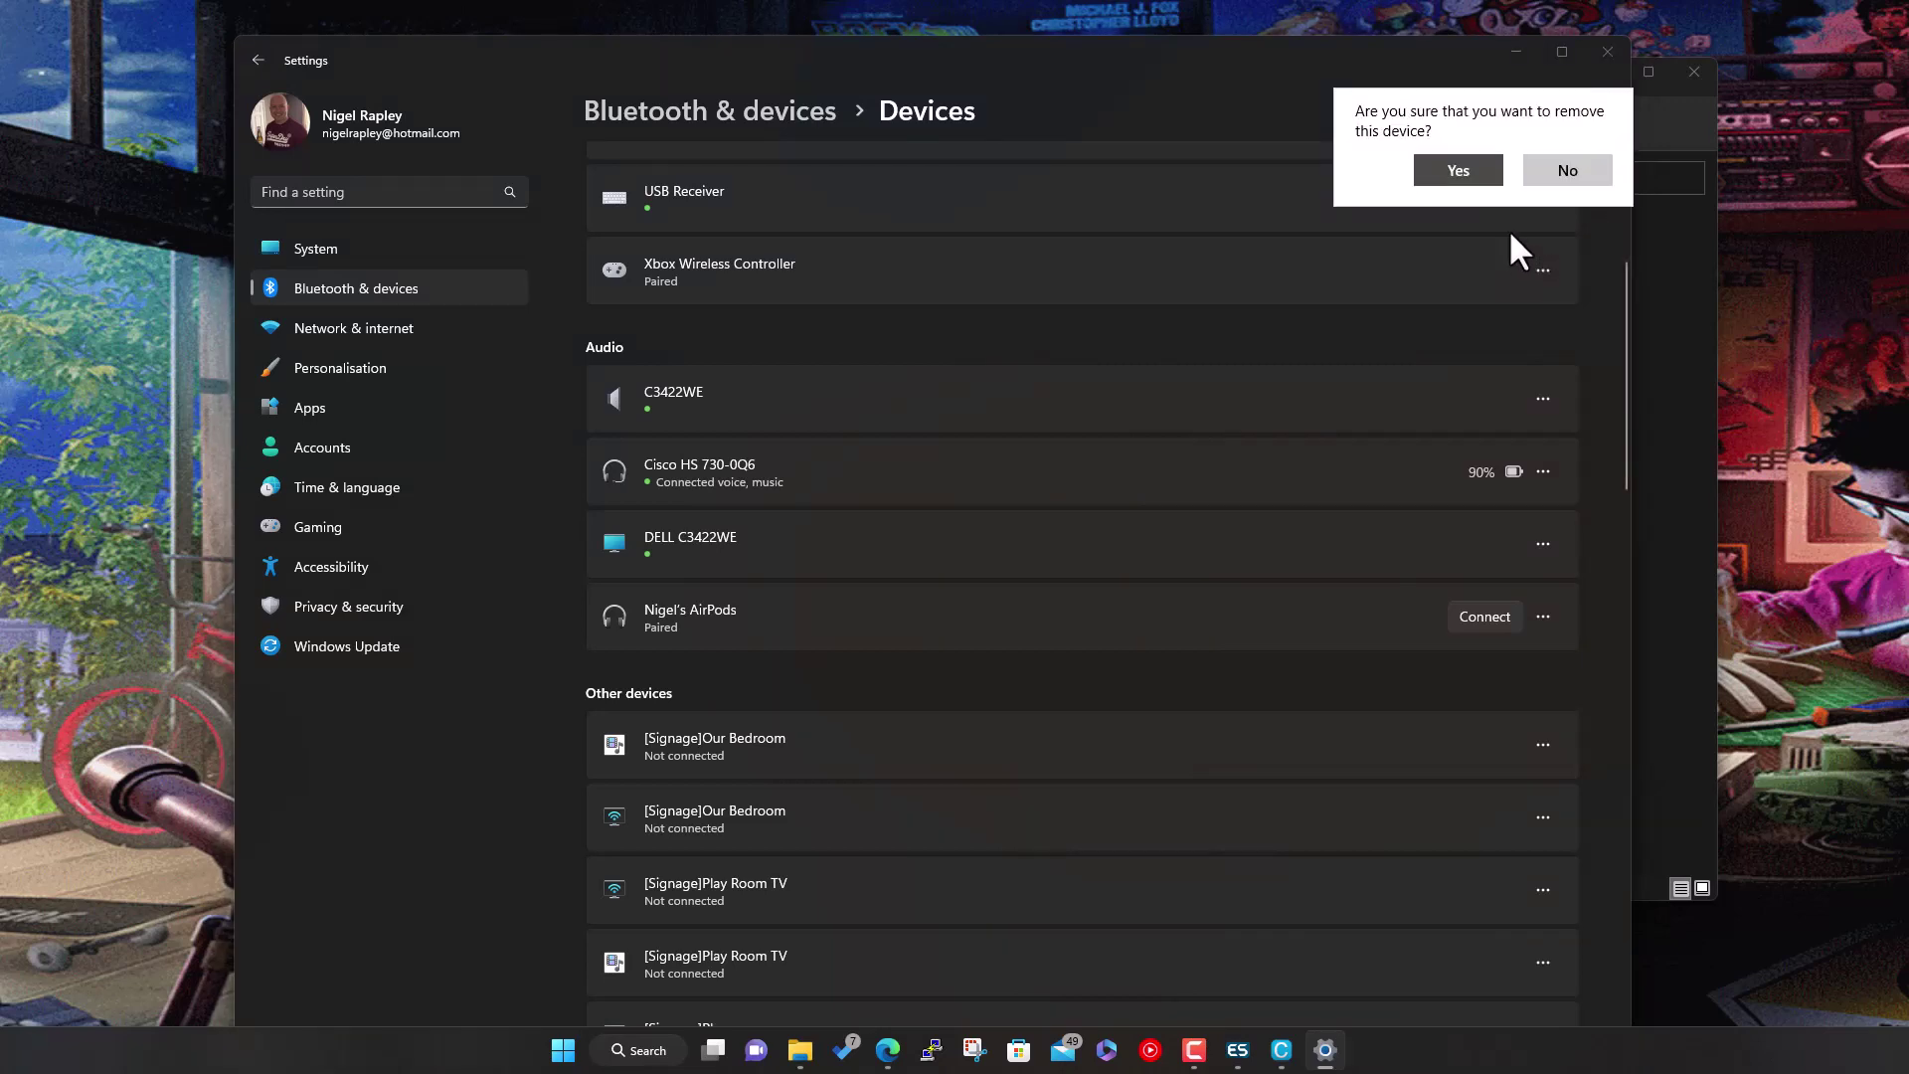
click(1458, 170)
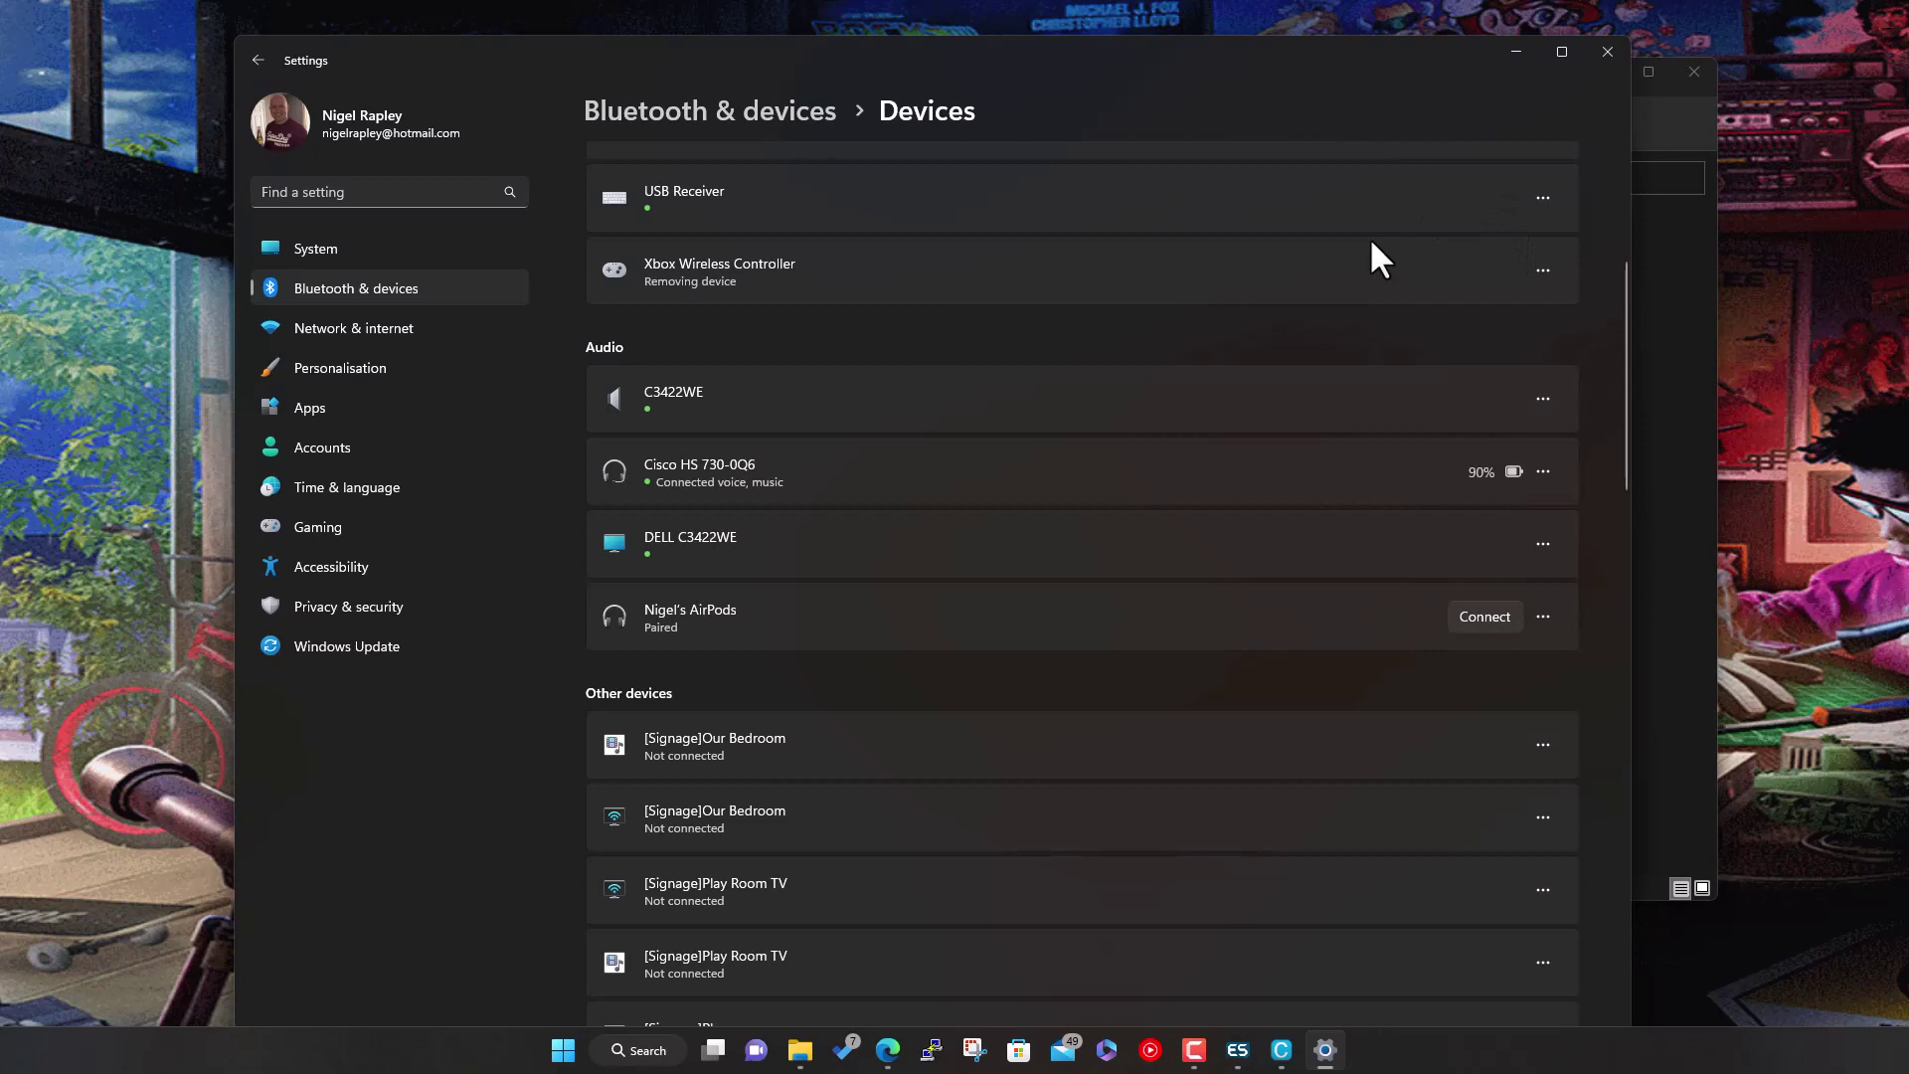
scroll(1363, 539, up, 3)
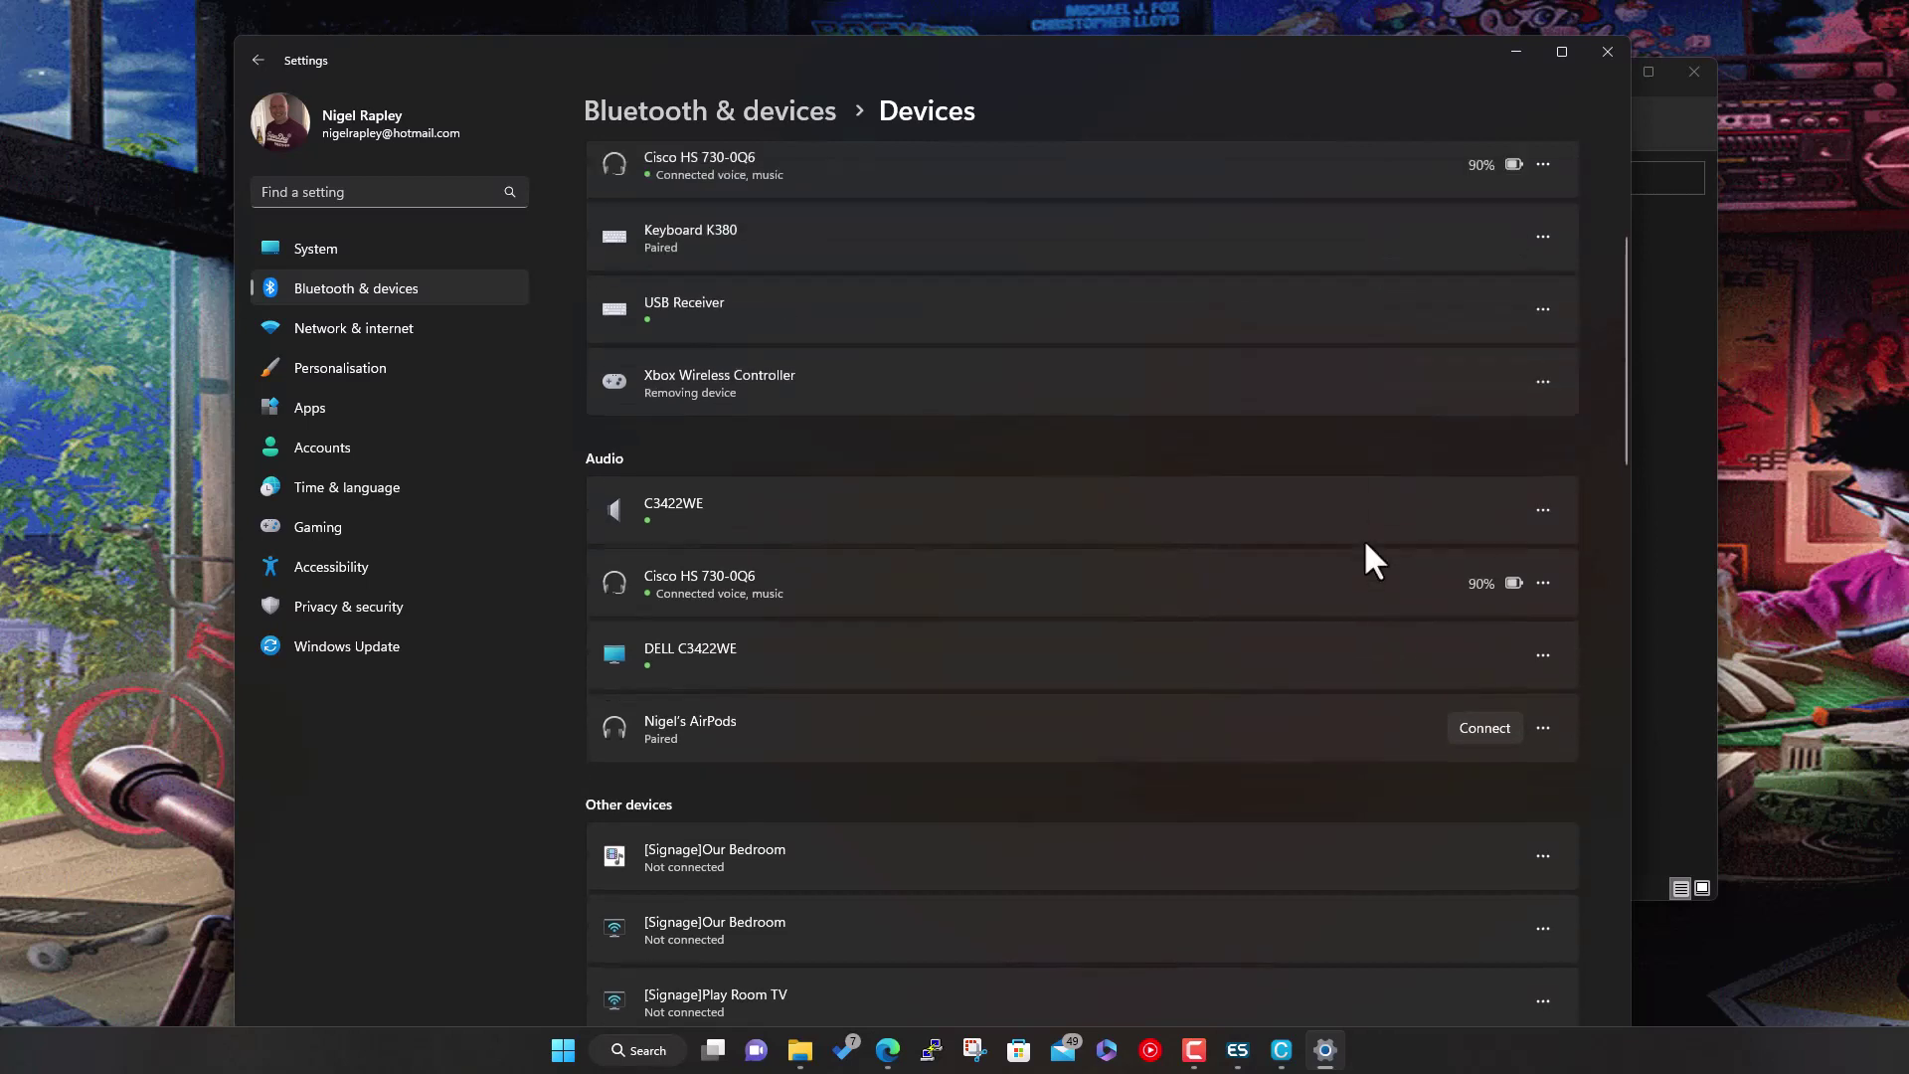
scroll(1361, 562, up, 2)
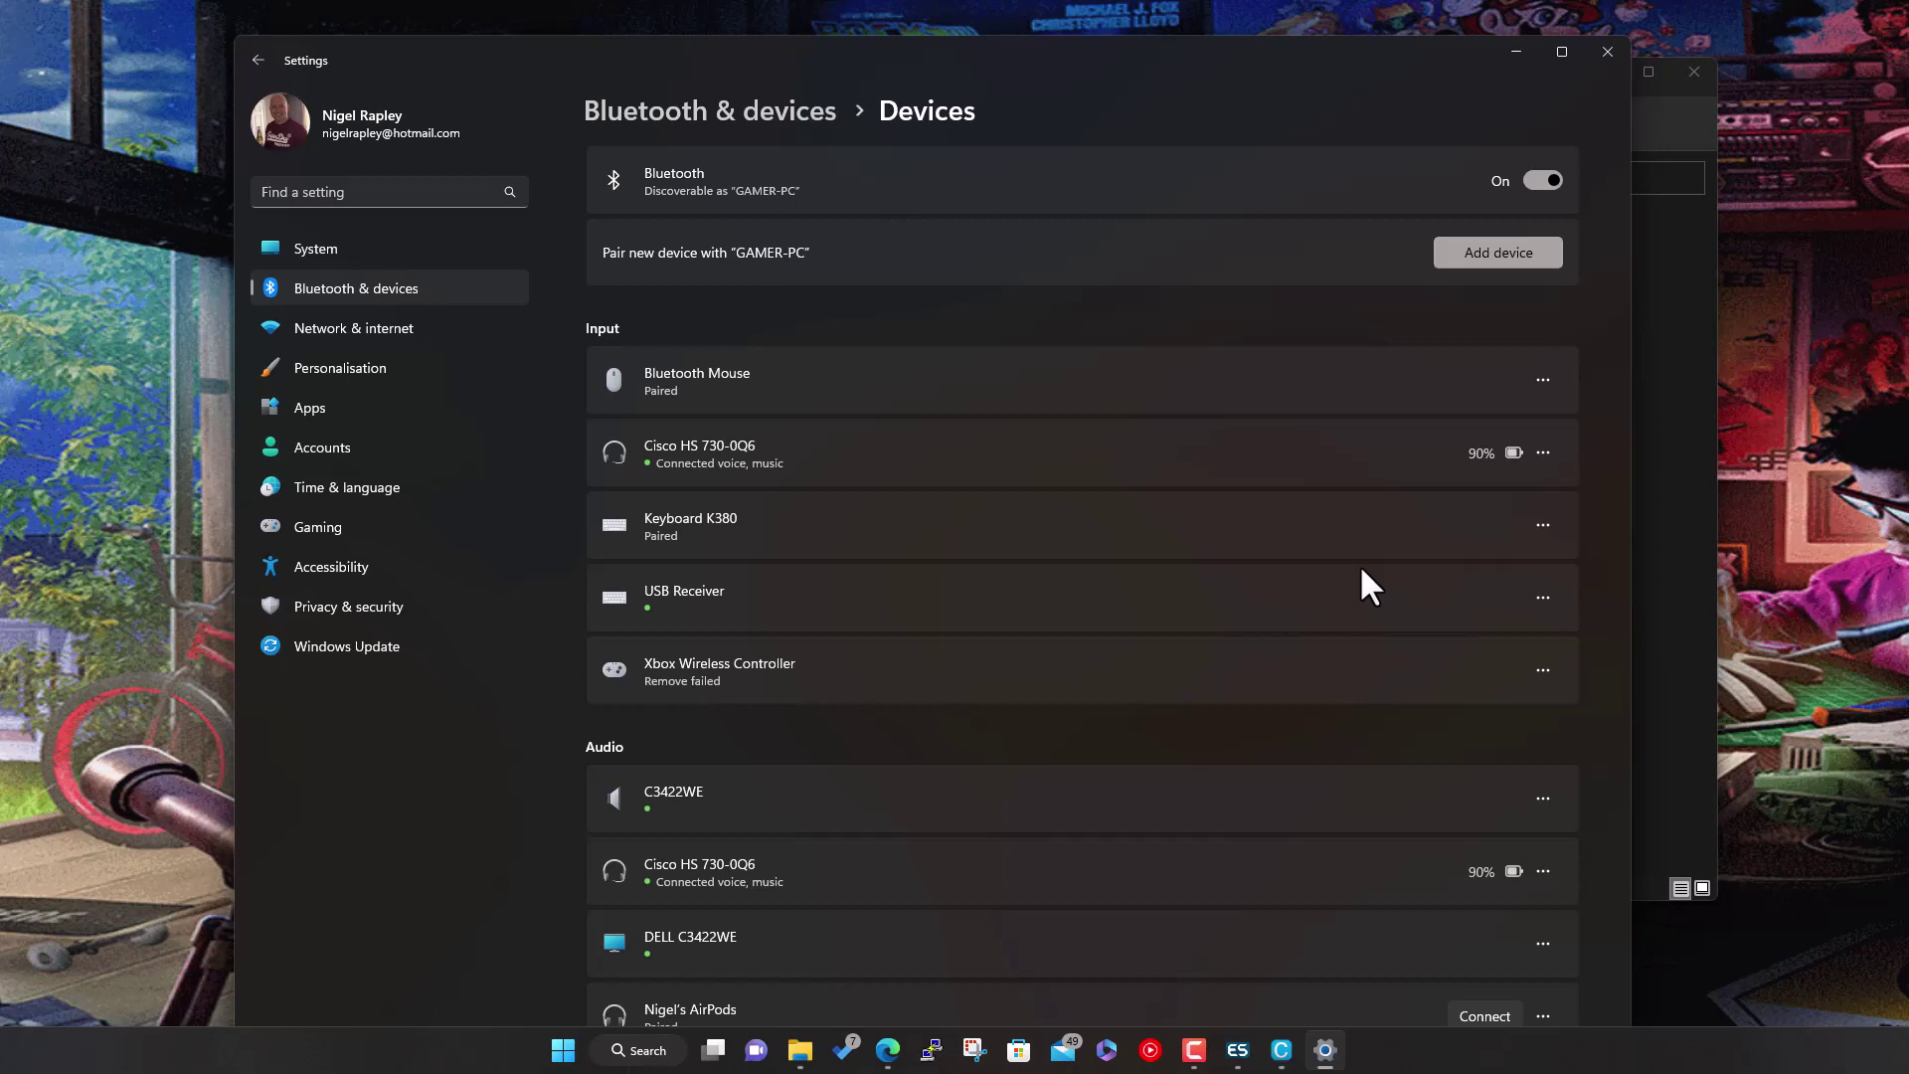
Add the Xbox Wireless Controller as a new Bluetooth device, then minimize Windows Settings
click(1513, 254)
click(970, 348)
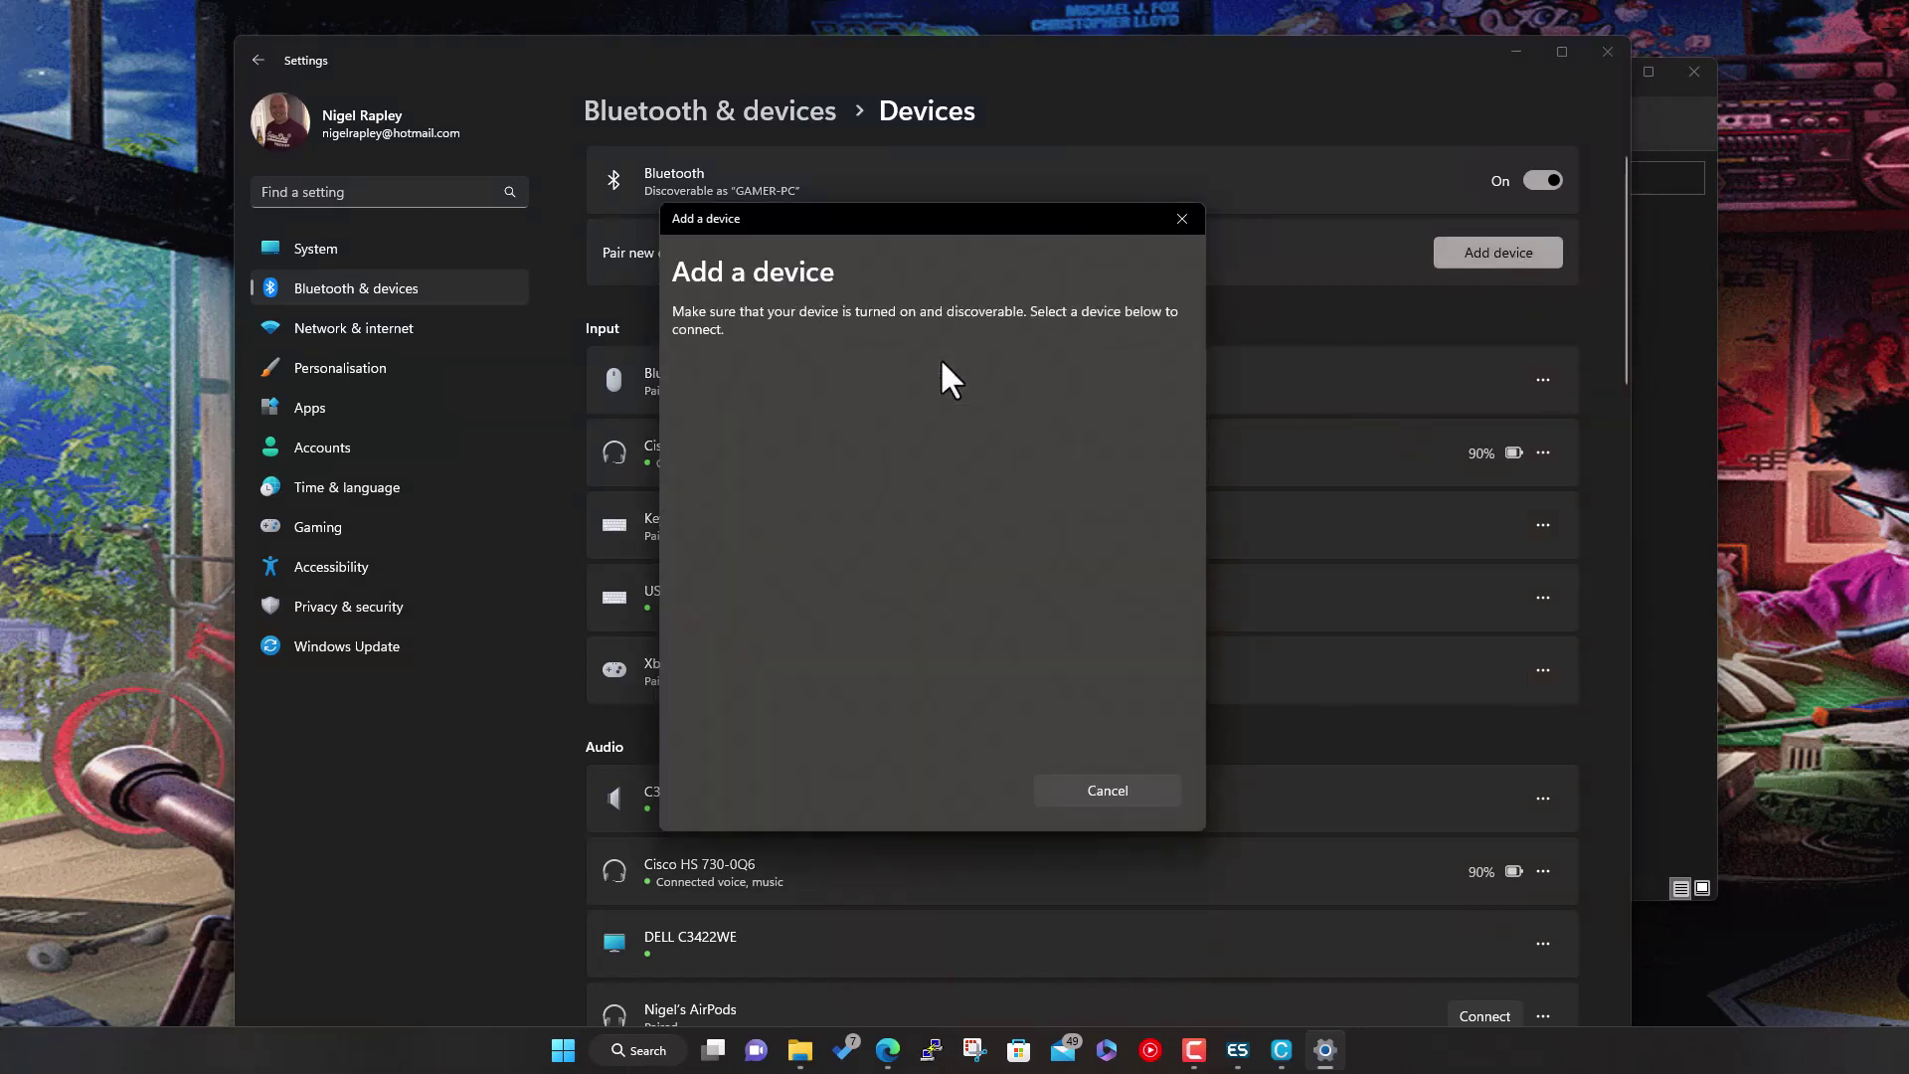
click(875, 376)
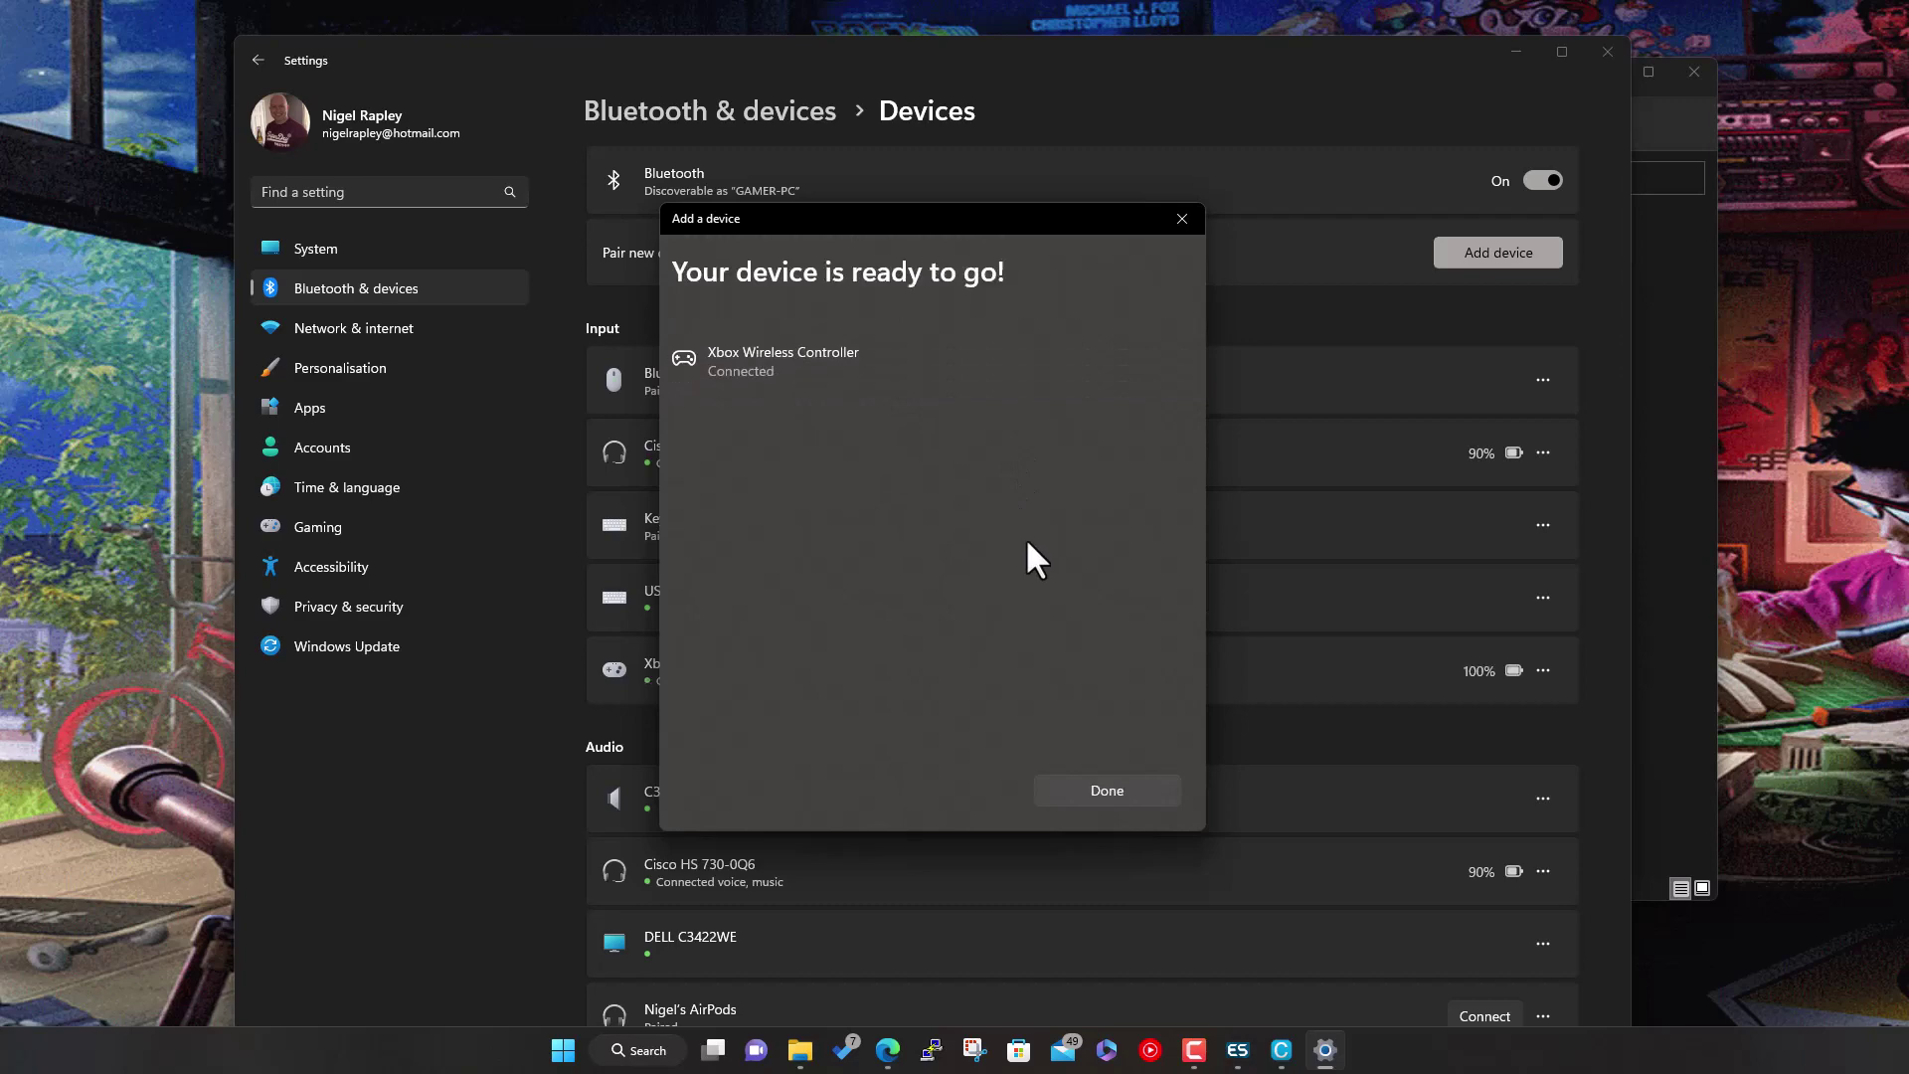
click(1100, 791)
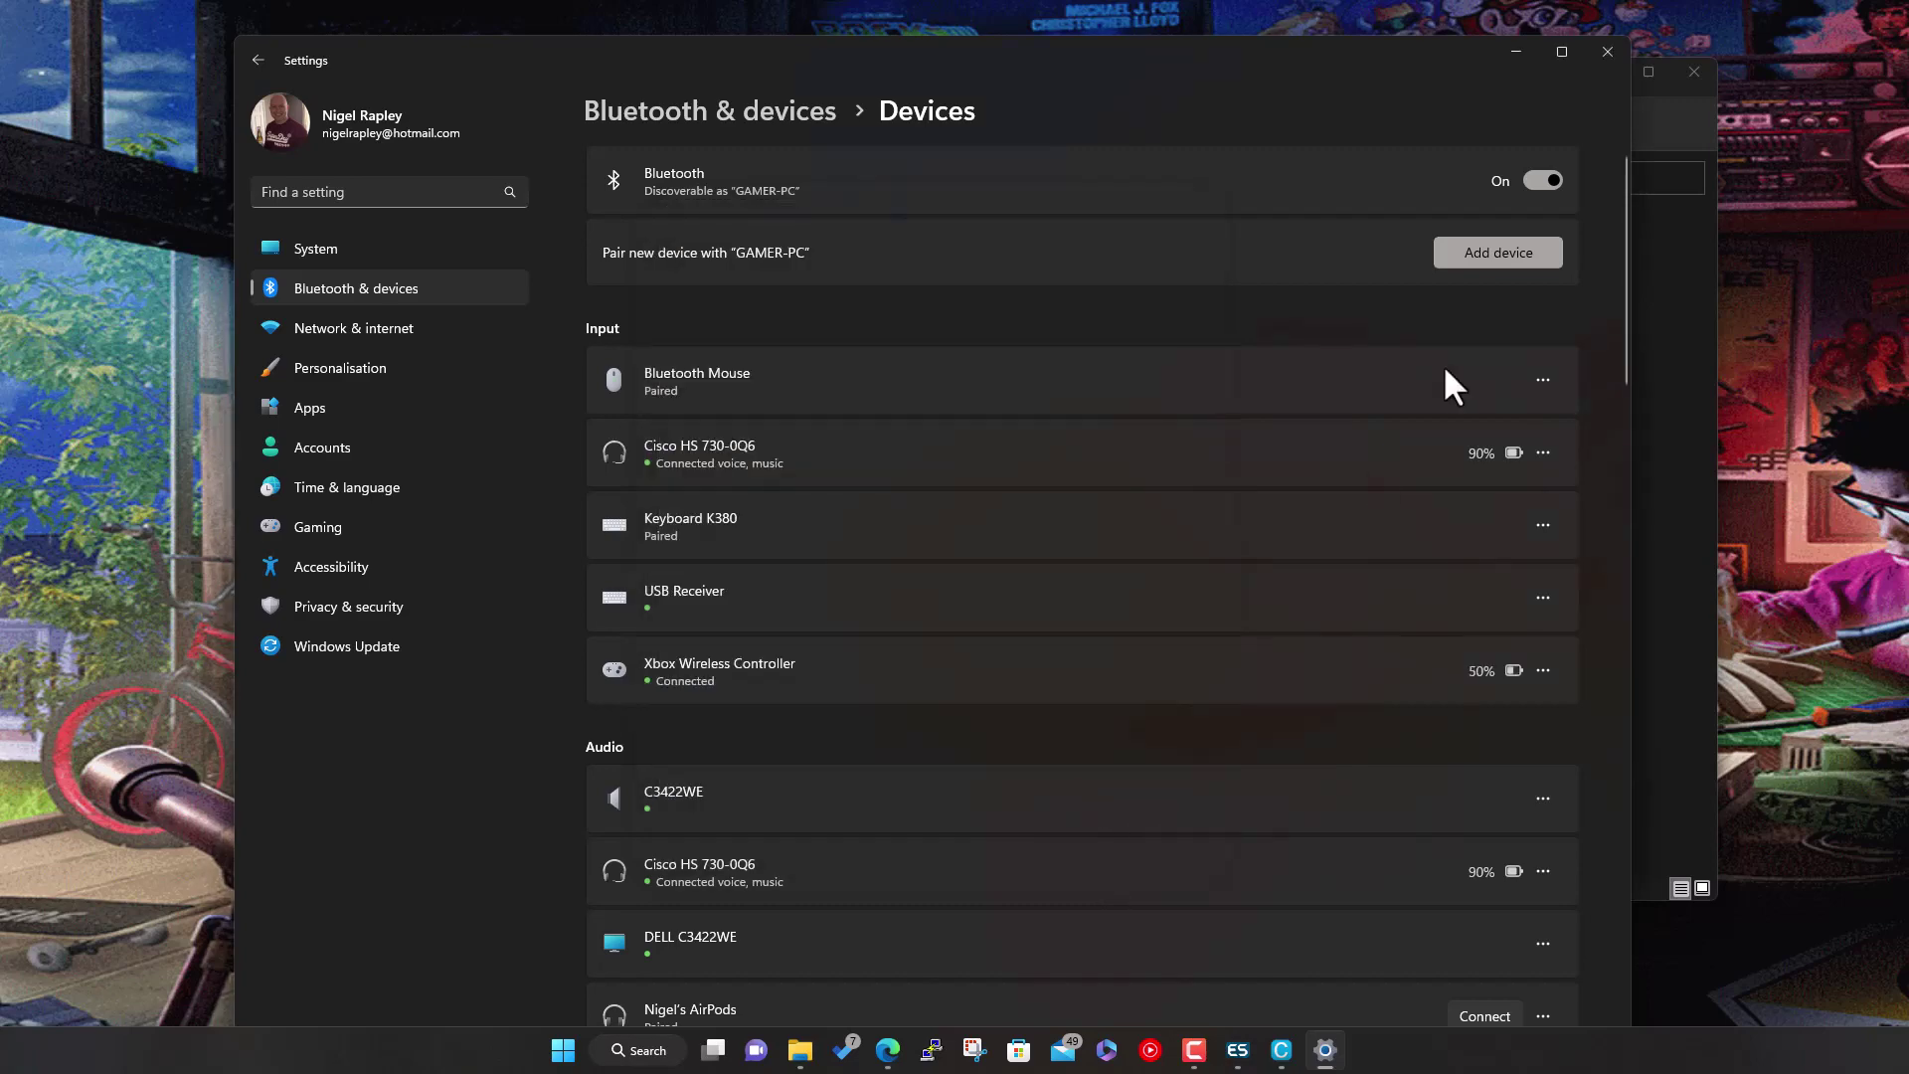
click(1515, 52)
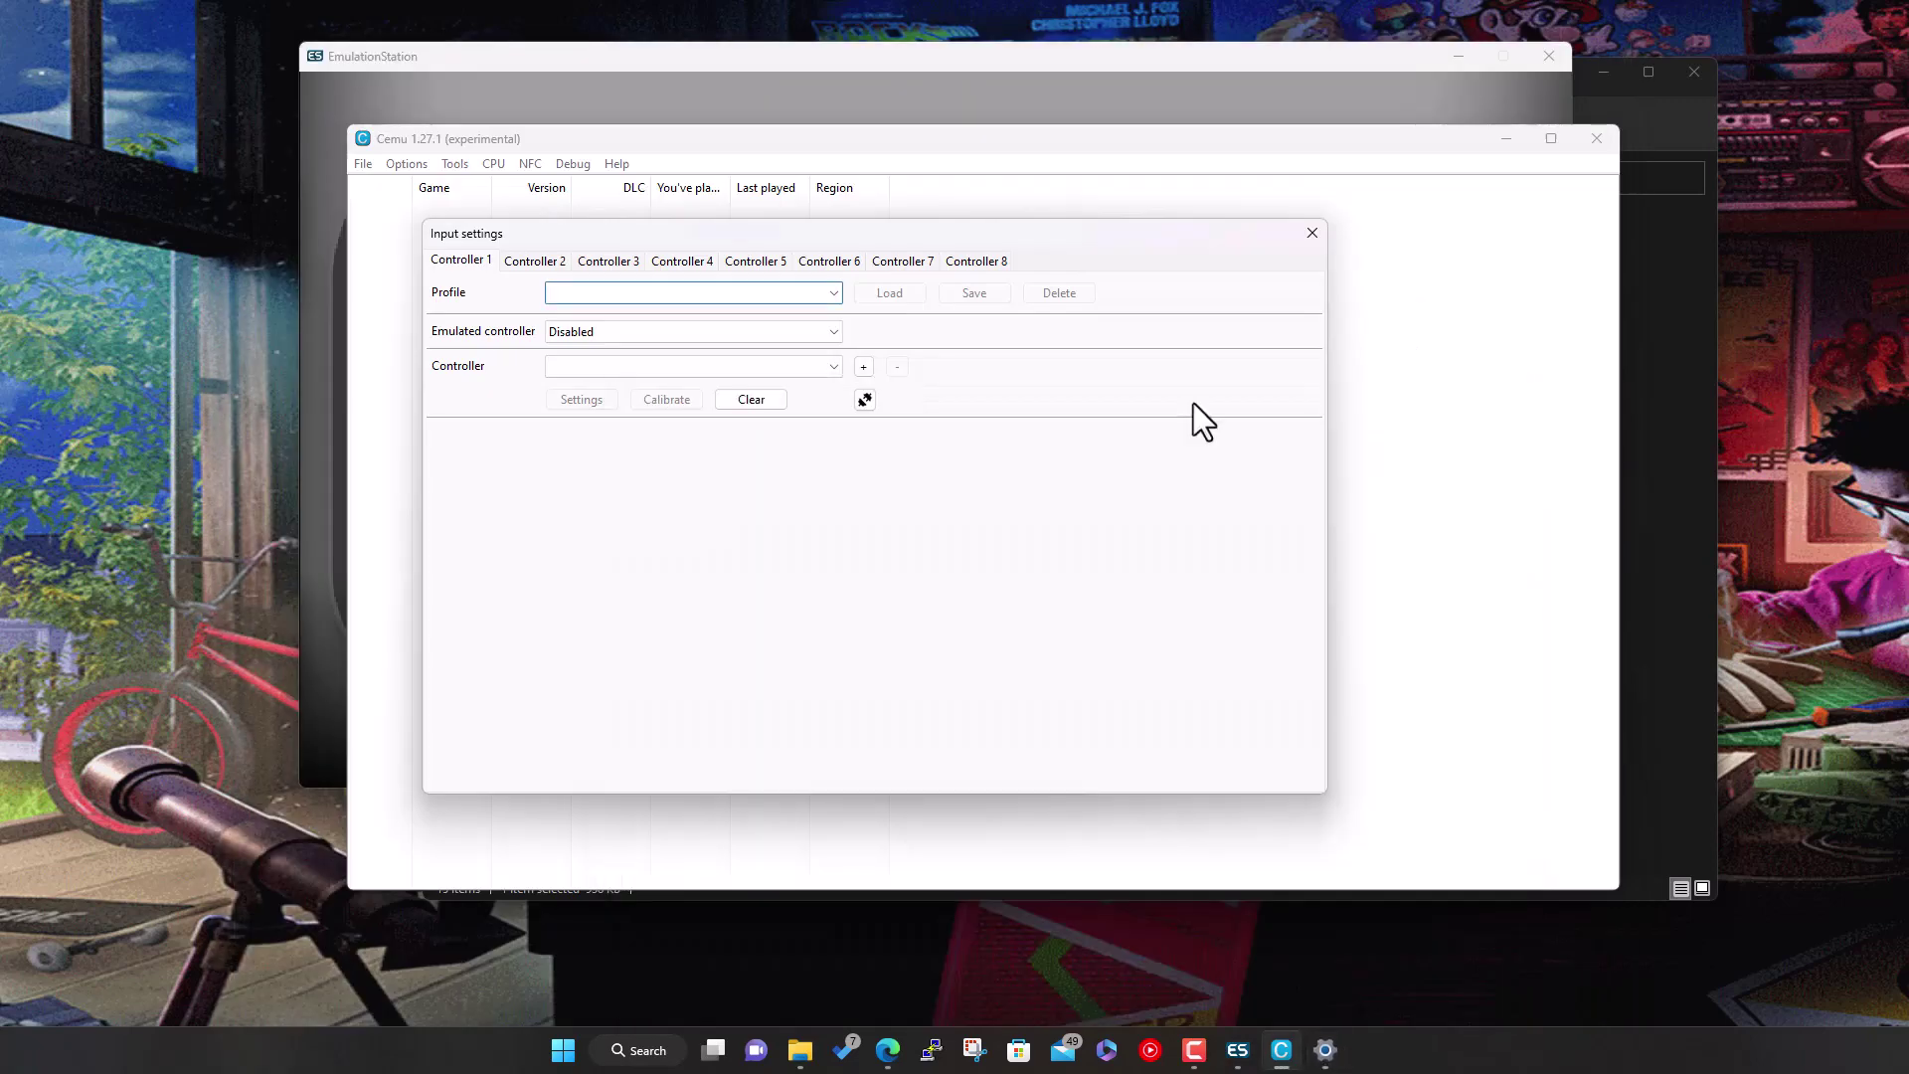
Check the profile and emulated controller options in Cemu's Input settings, then close the dialog without changes
click(833, 292)
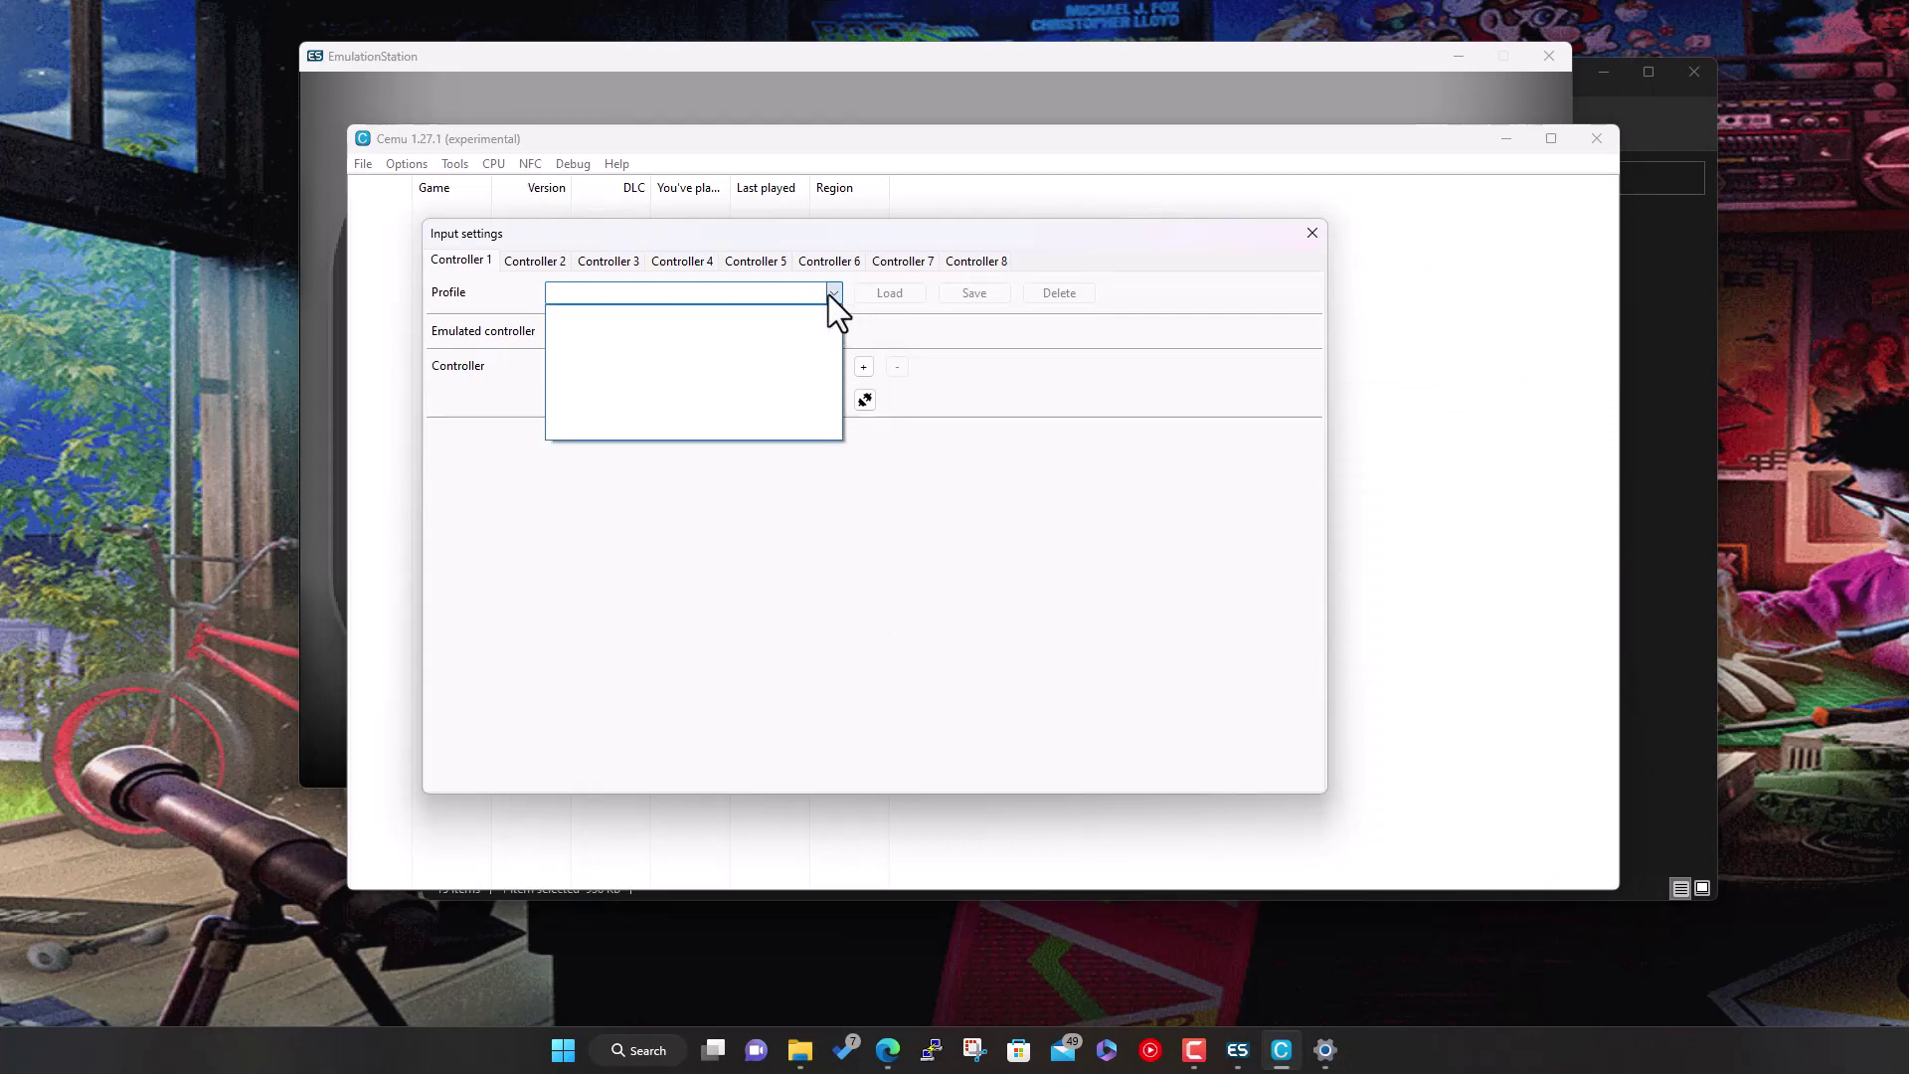
click(516, 261)
click(467, 261)
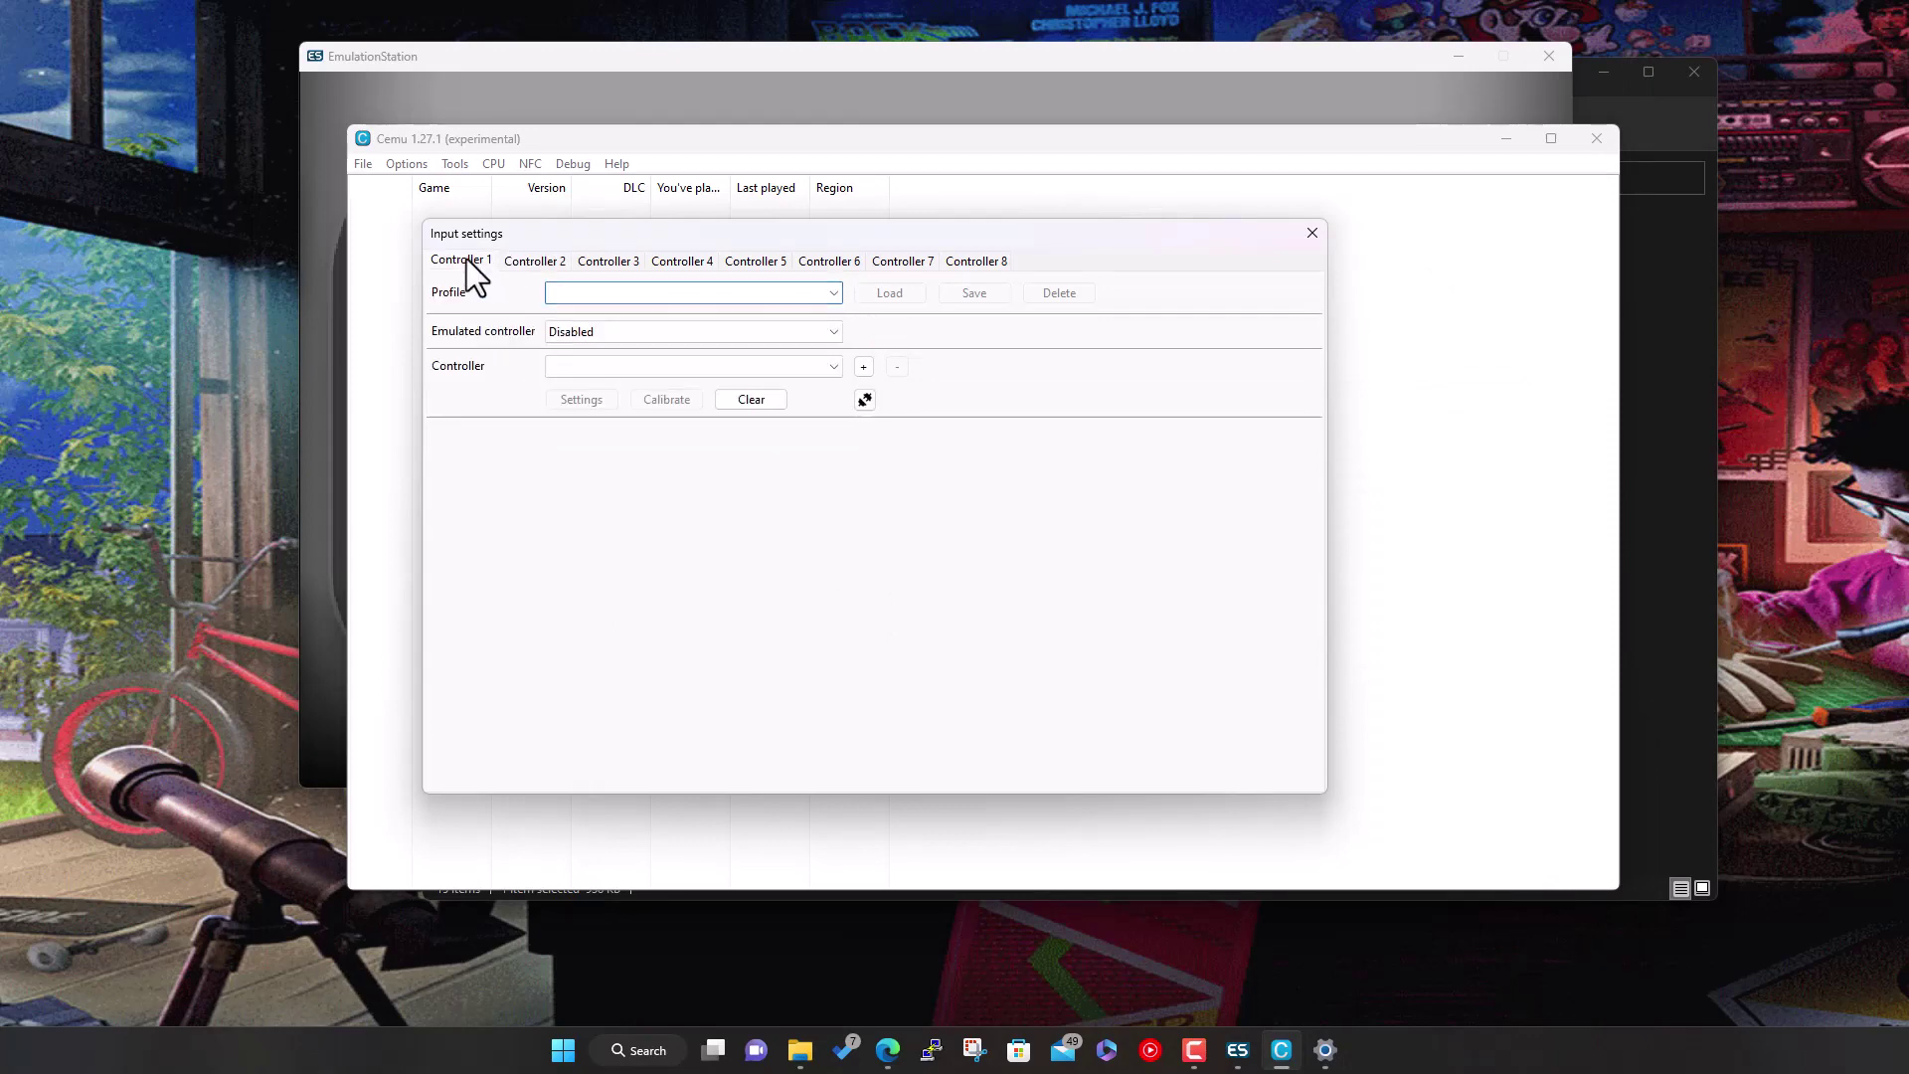
click(601, 290)
click(831, 332)
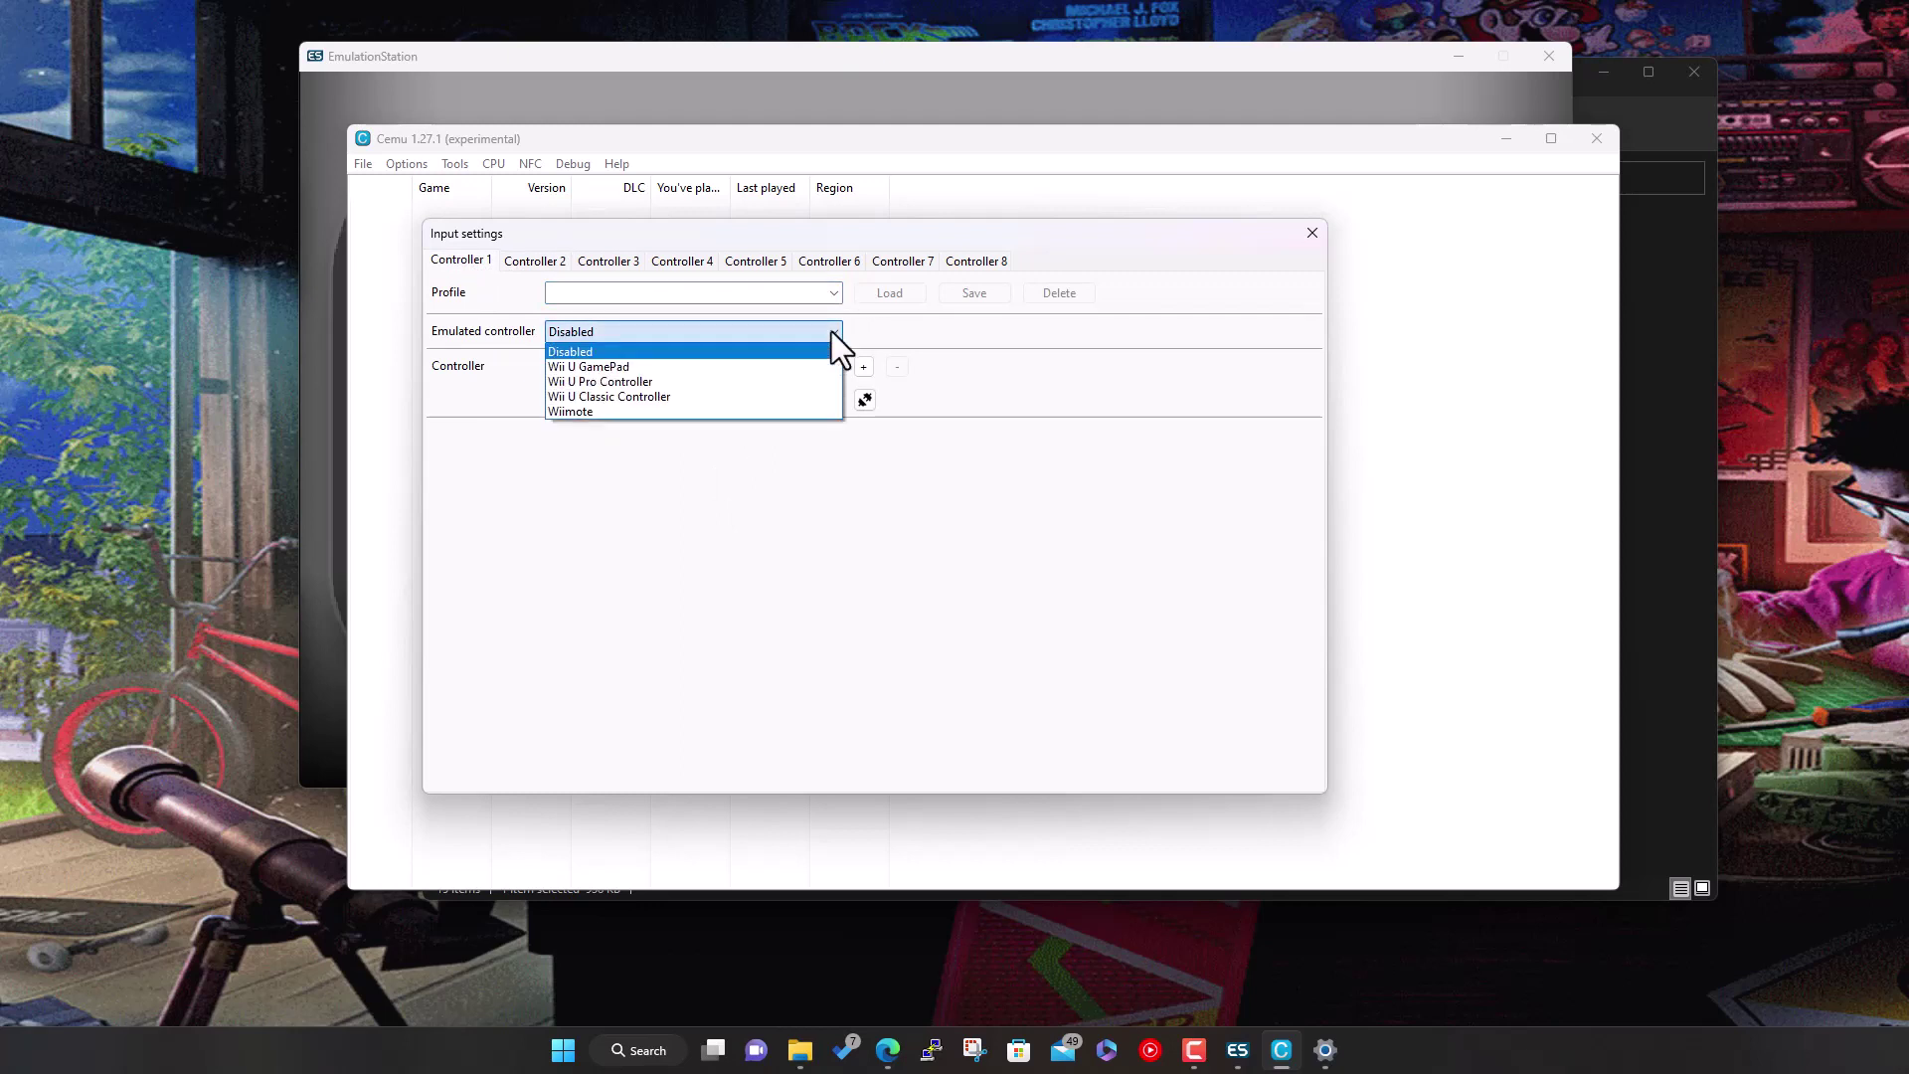
click(831, 331)
click(831, 293)
click(831, 293)
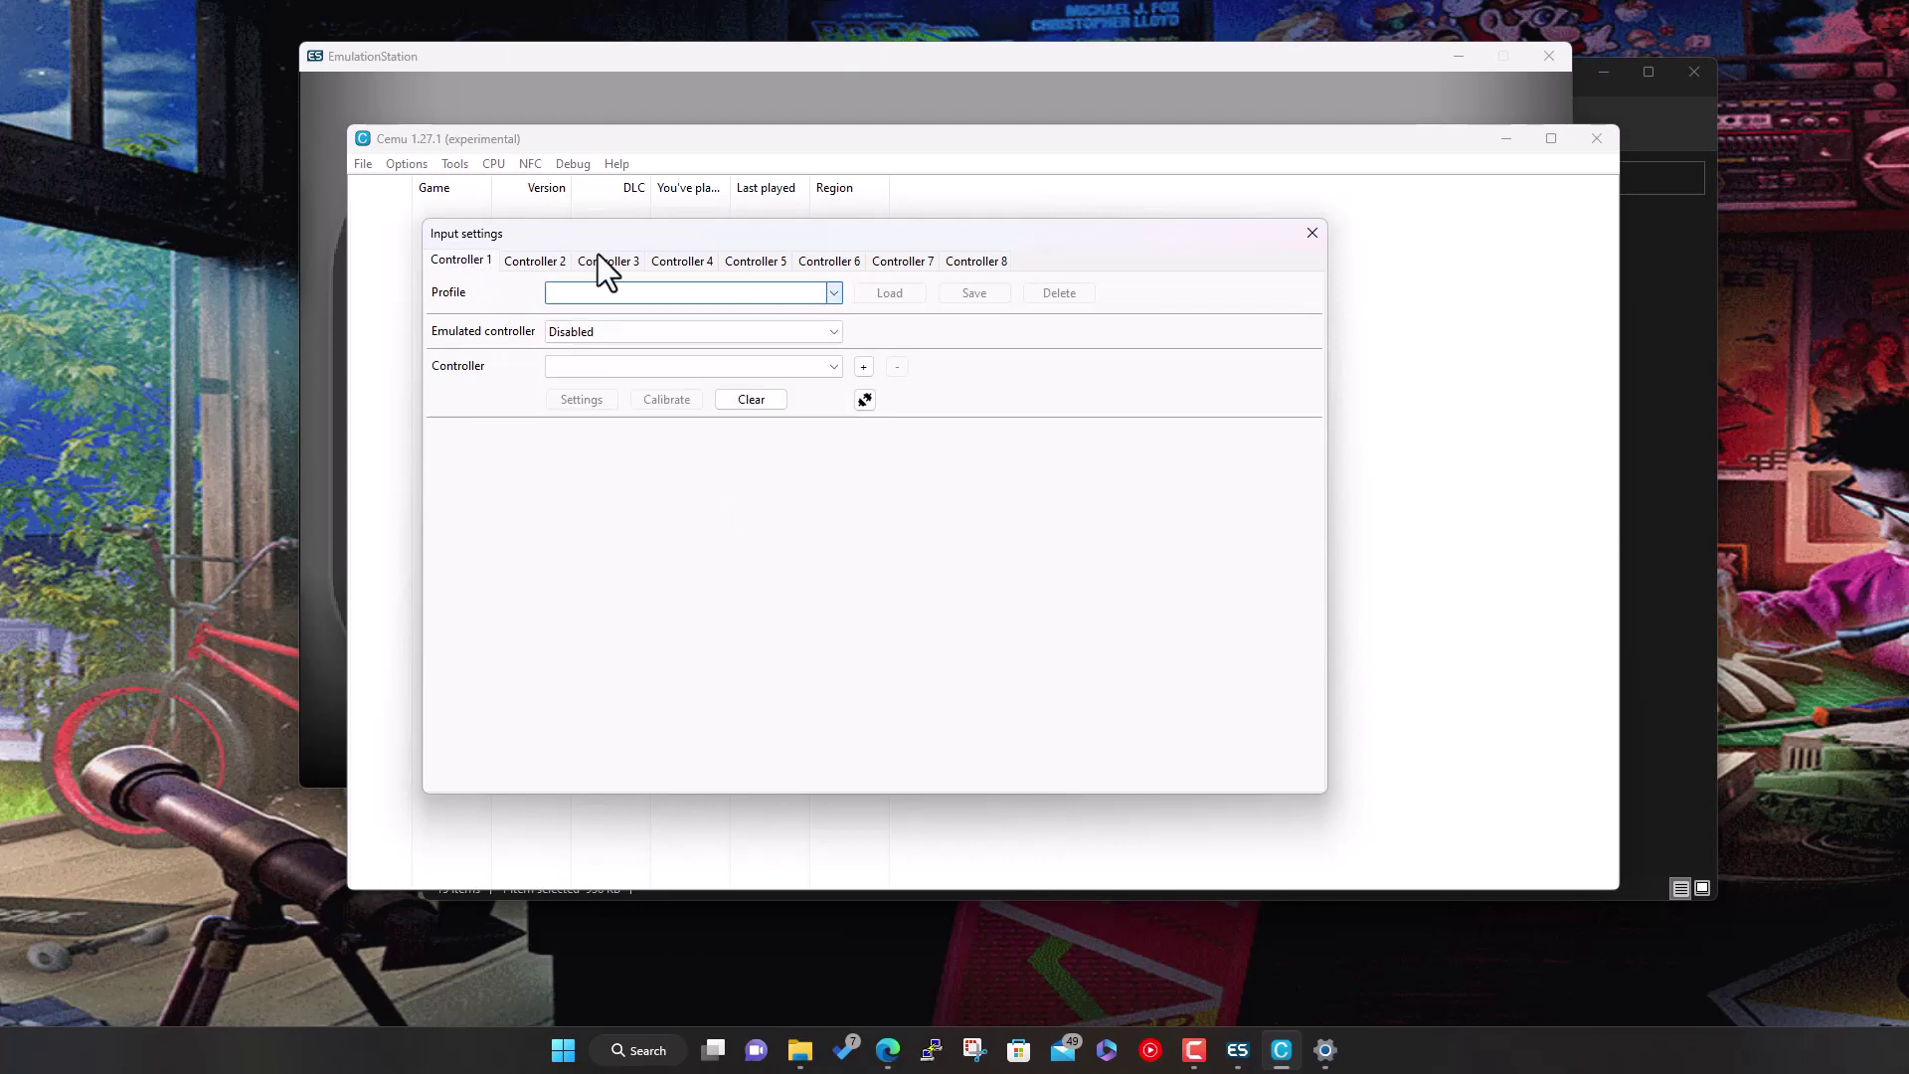
click(524, 260)
click(1311, 234)
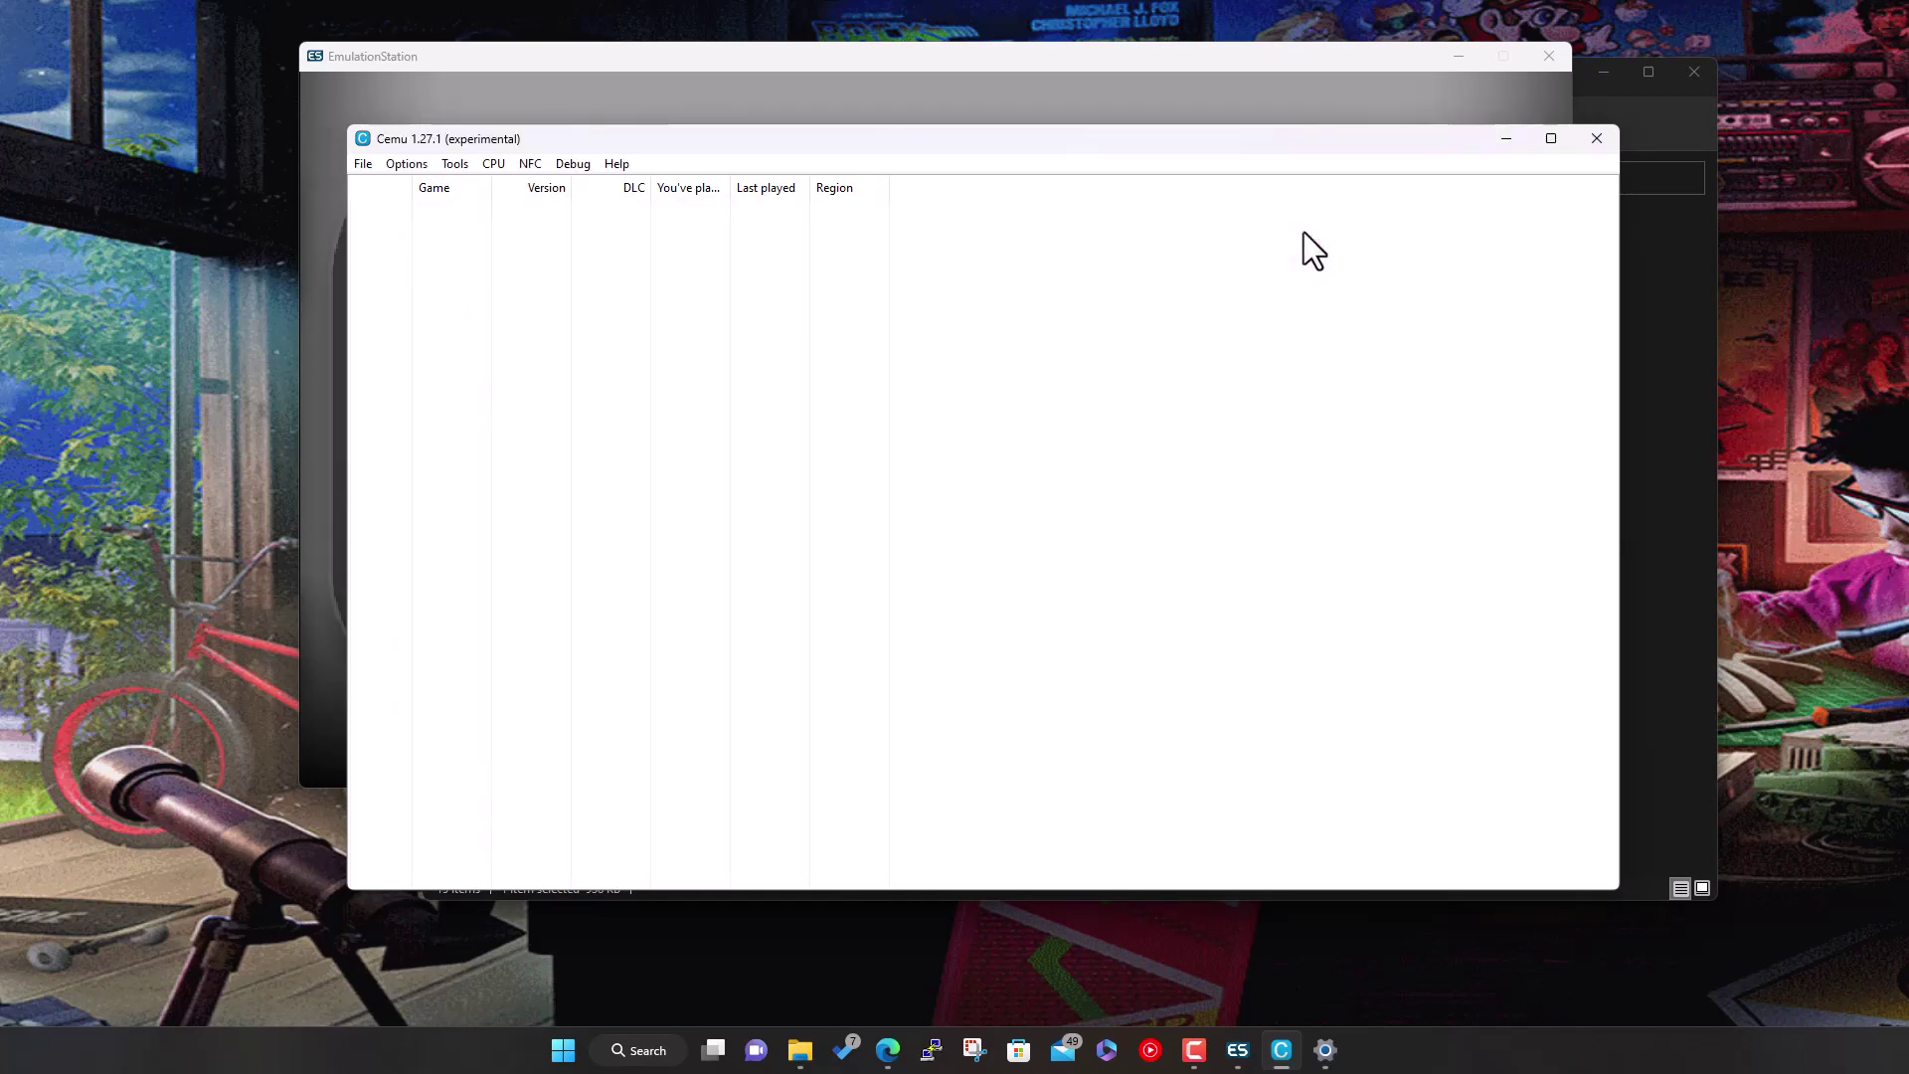
Exit Cemu and return to the RetroBat emulator list in EmulationStation
click(408, 165)
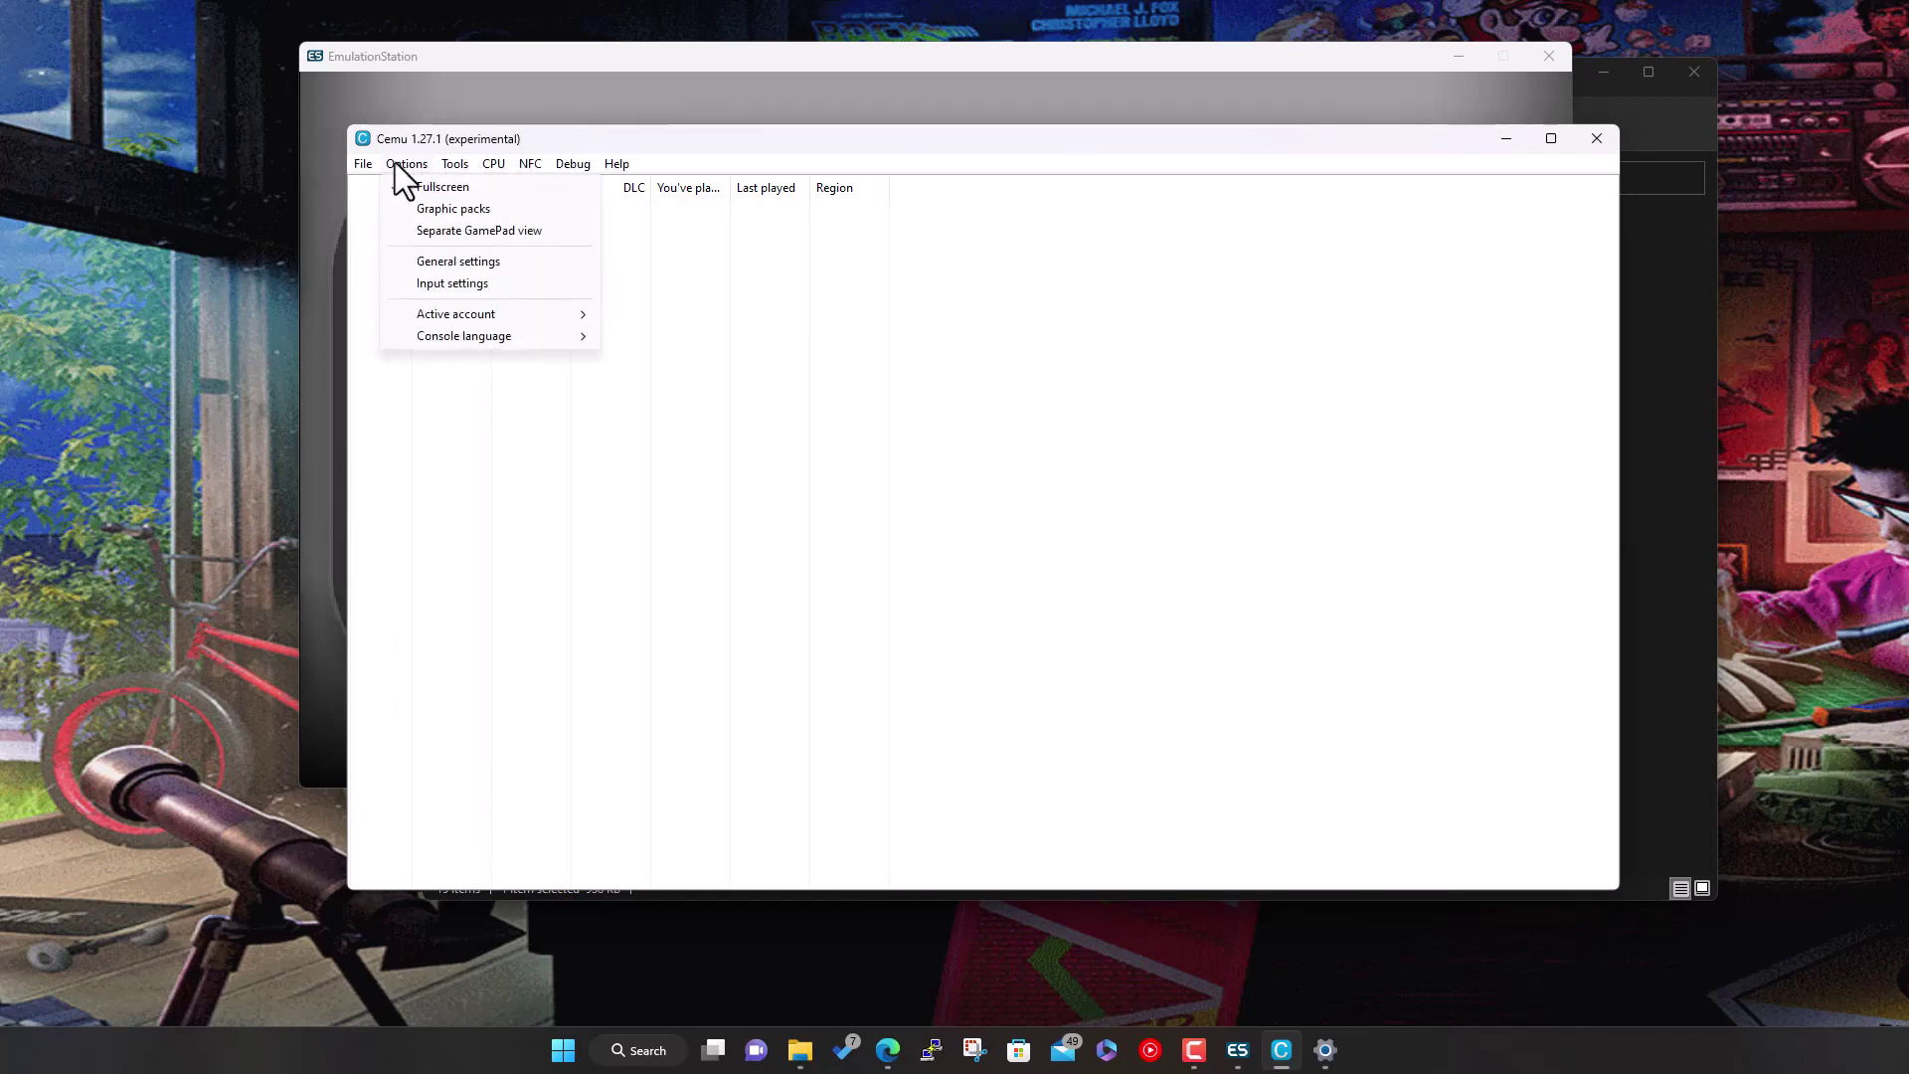
mouse_move(354, 163)
click(374, 237)
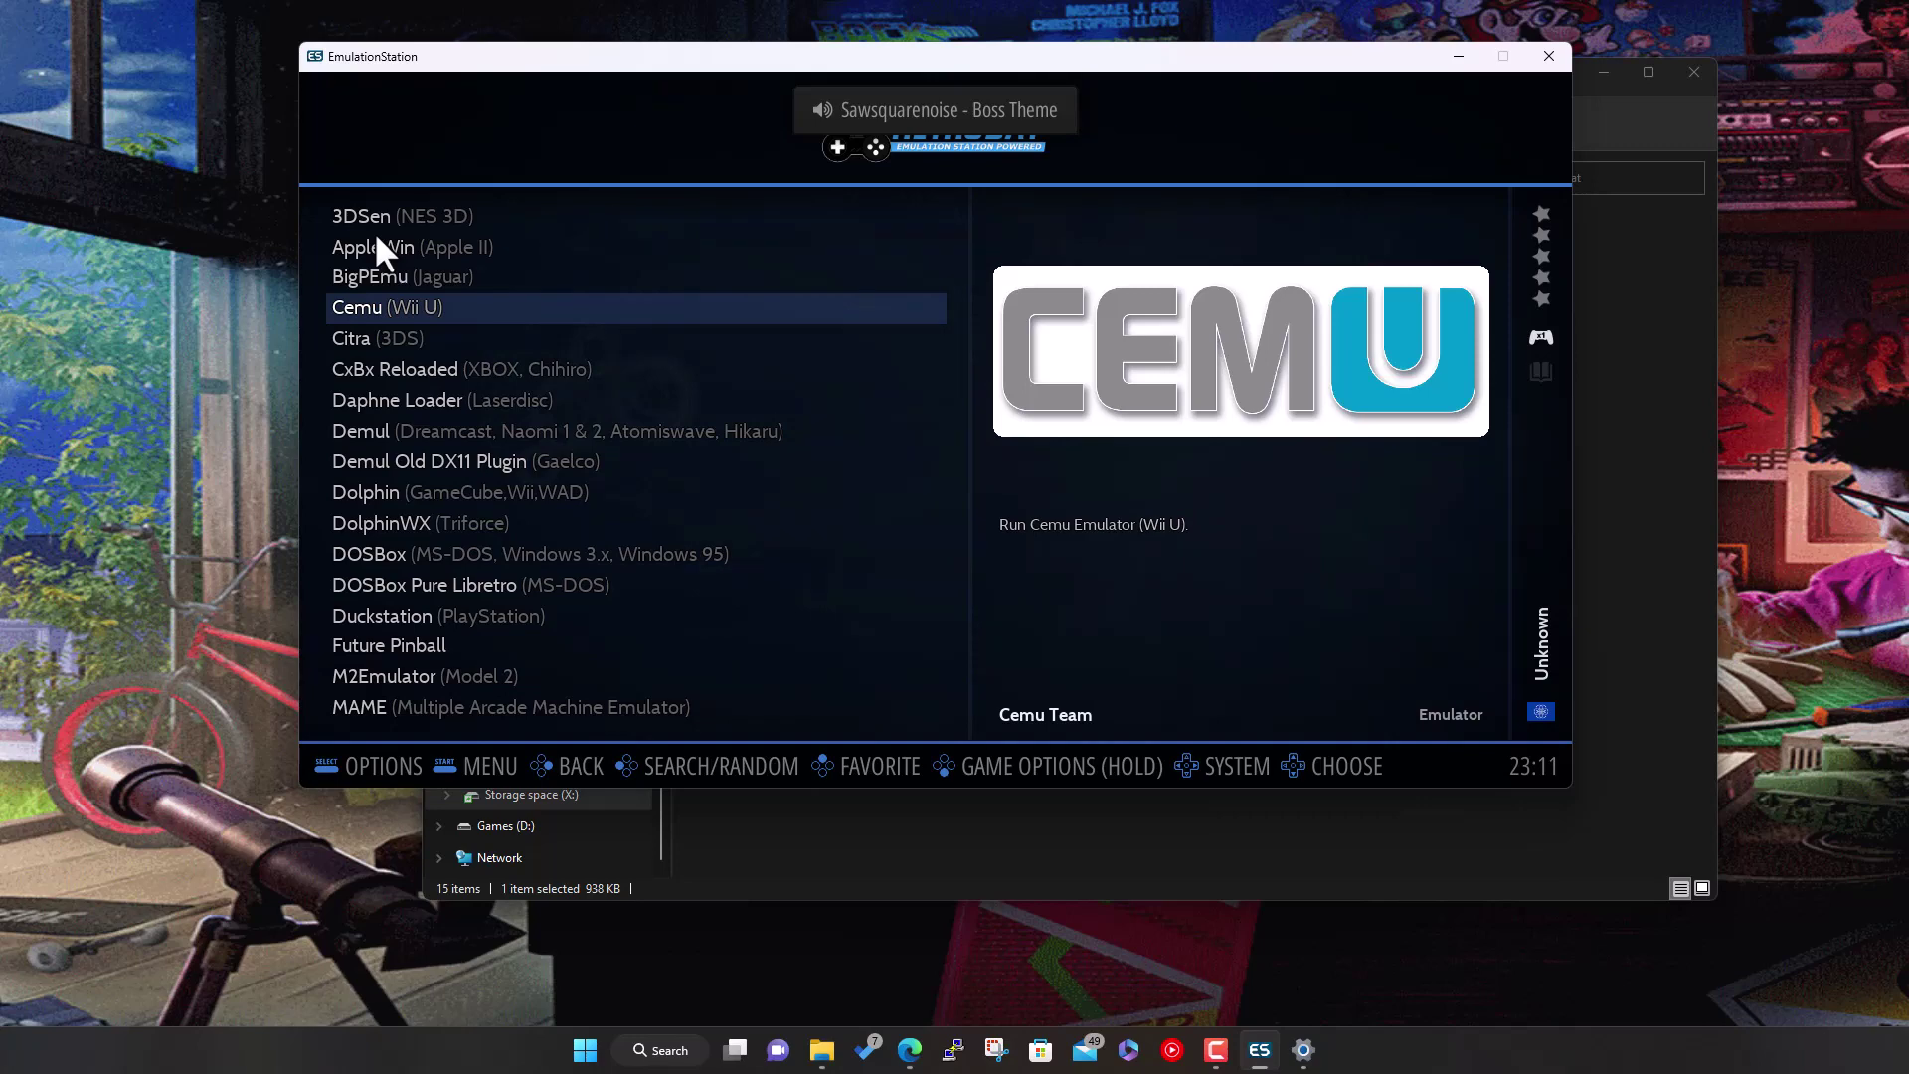
Browse down the emulator list from Cemu to PCSX2 (AVX2) (PlayStation 2)
key(Down)
key(Down)
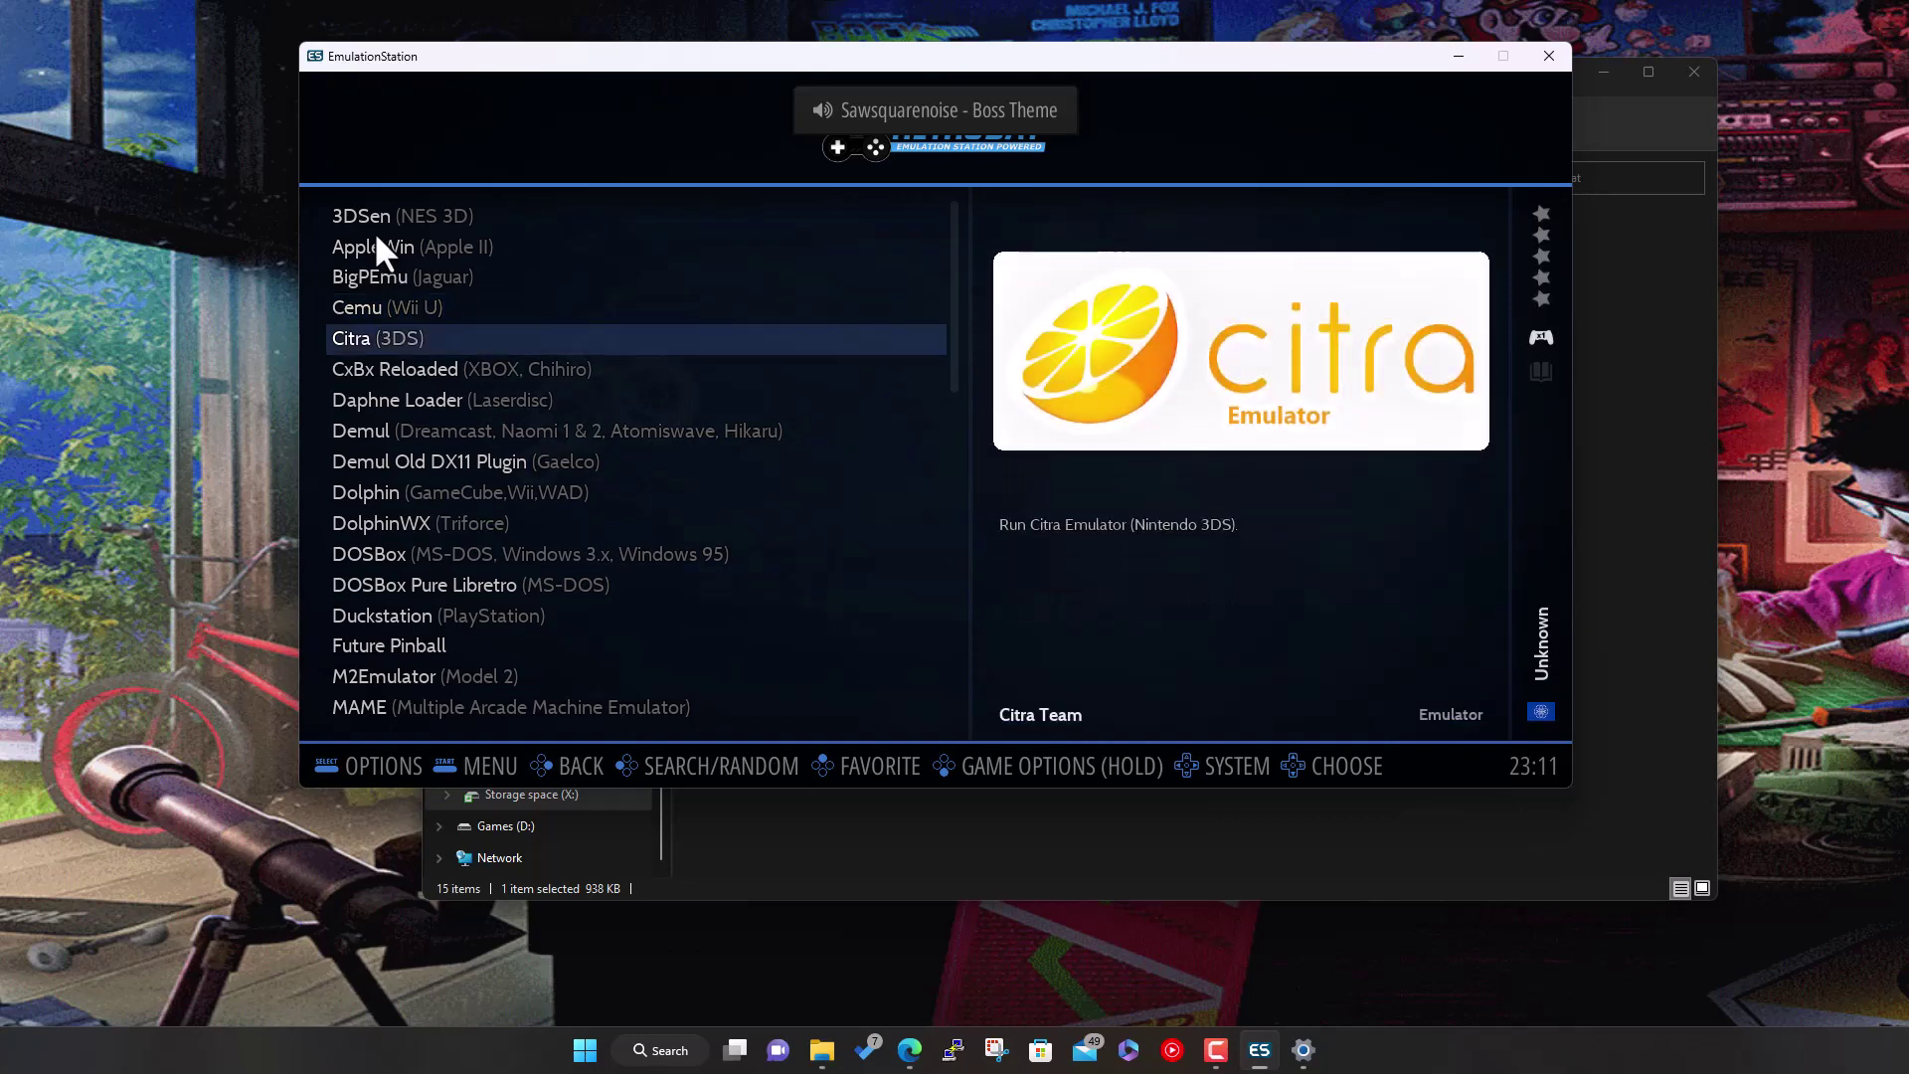
key(Down)
key(Down)
key(Down)
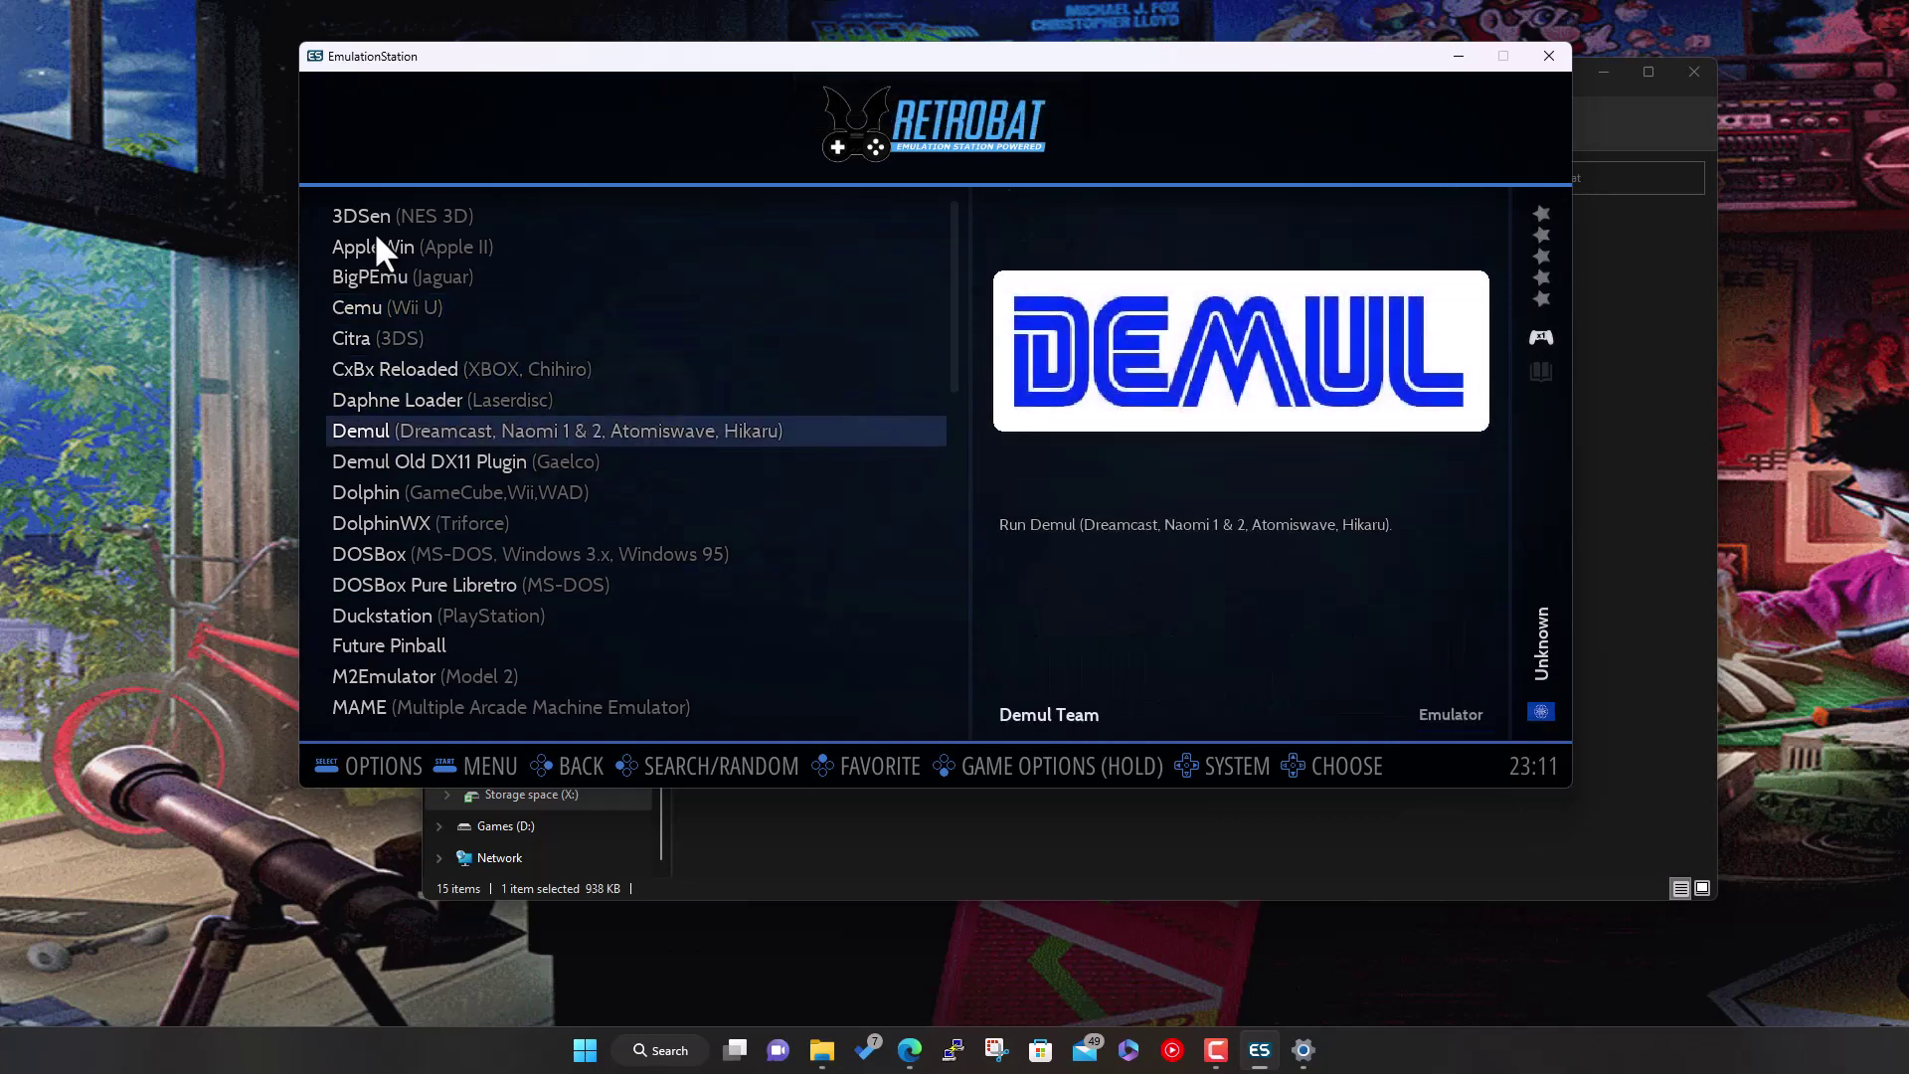
key(Down)
key(Down)
key(Down)
key(Down)
key(Down)
key(Down)
key(Down)
key(Down)
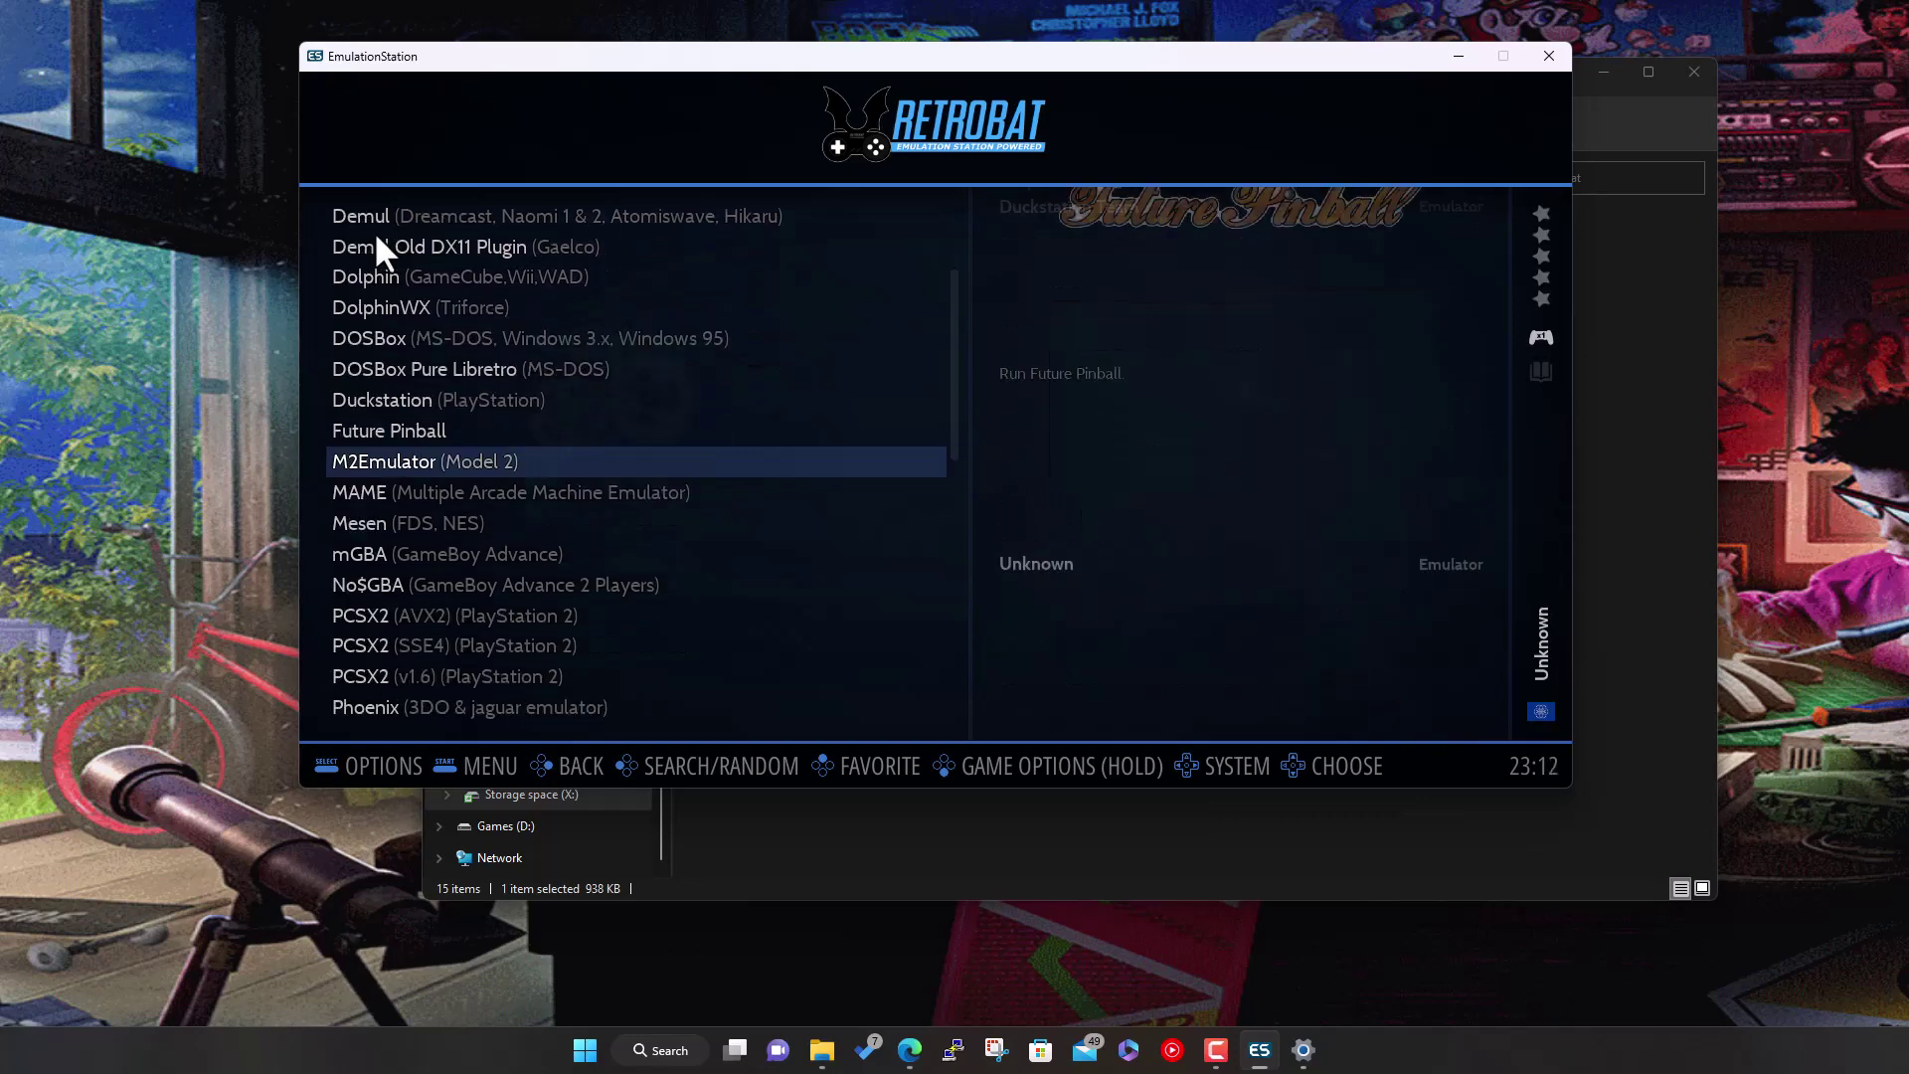
key(Down)
key(Down)
key(Down)
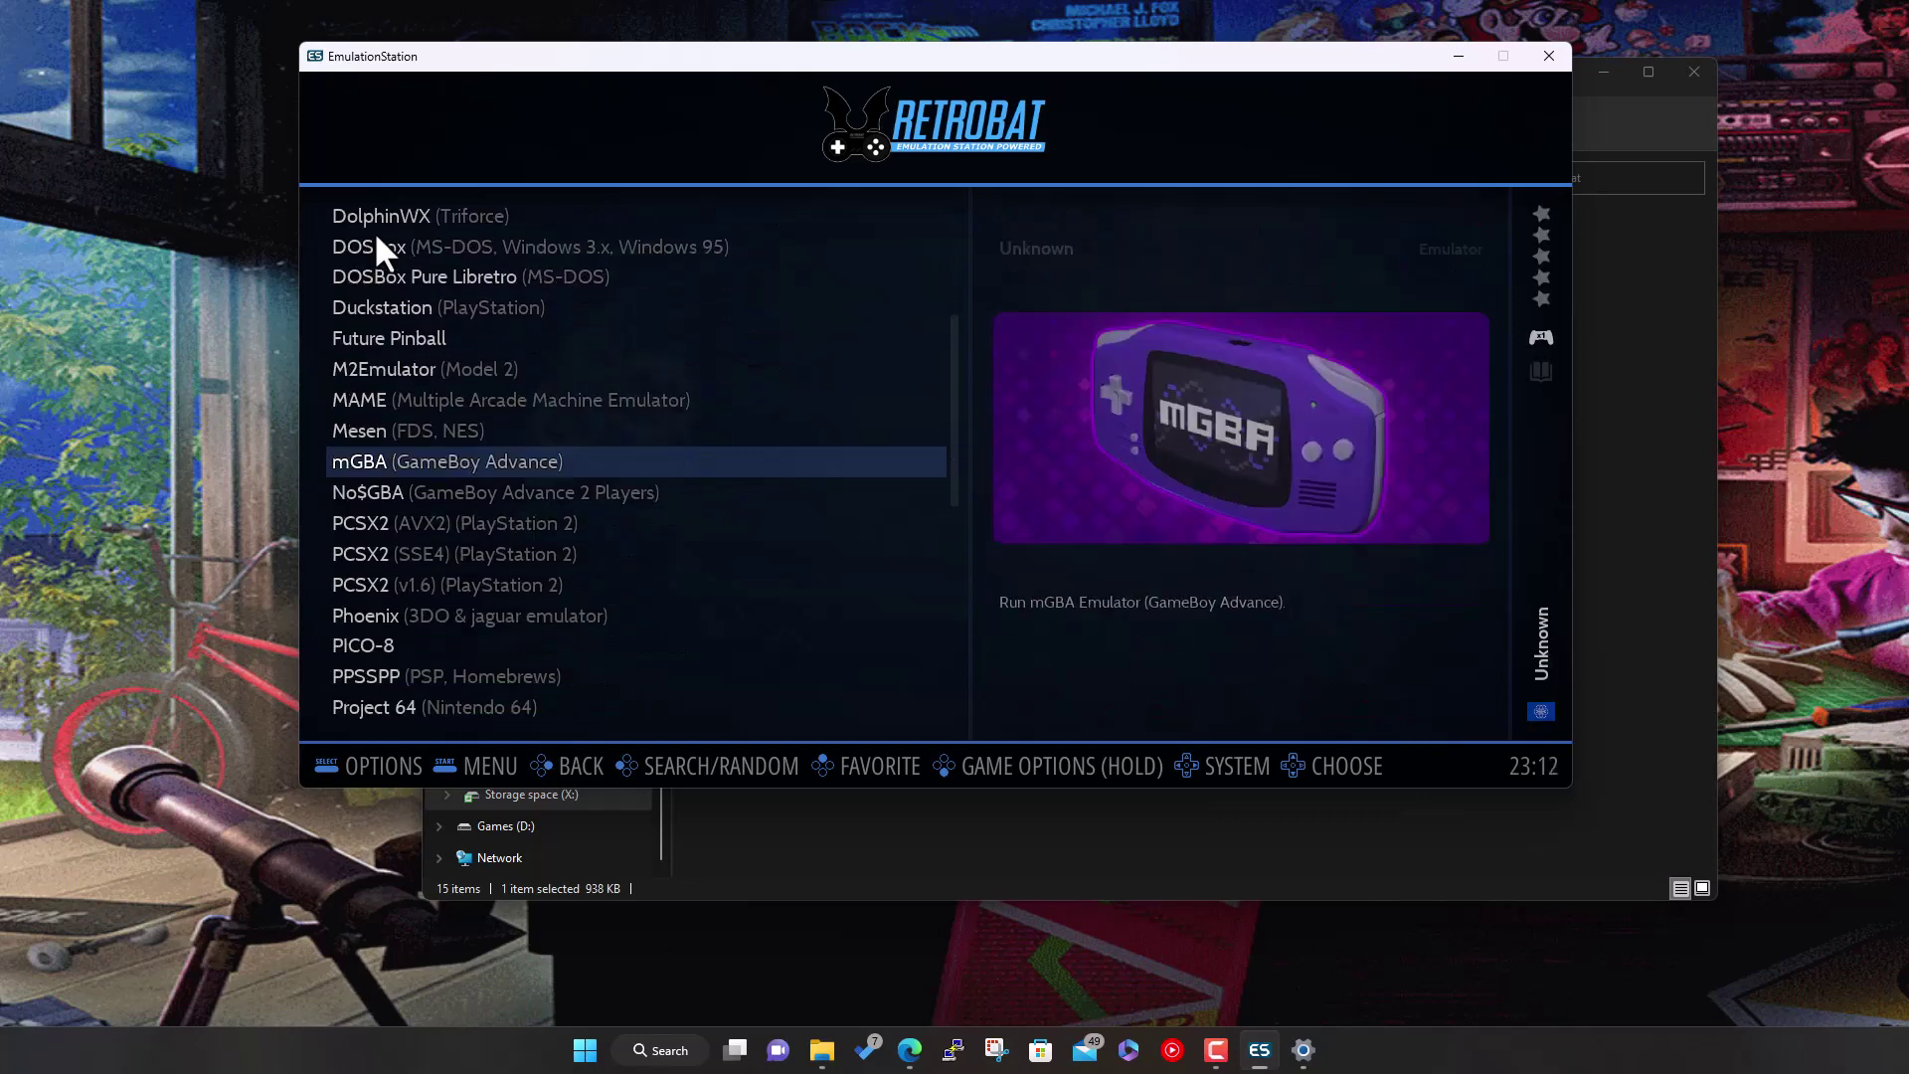
key(Down)
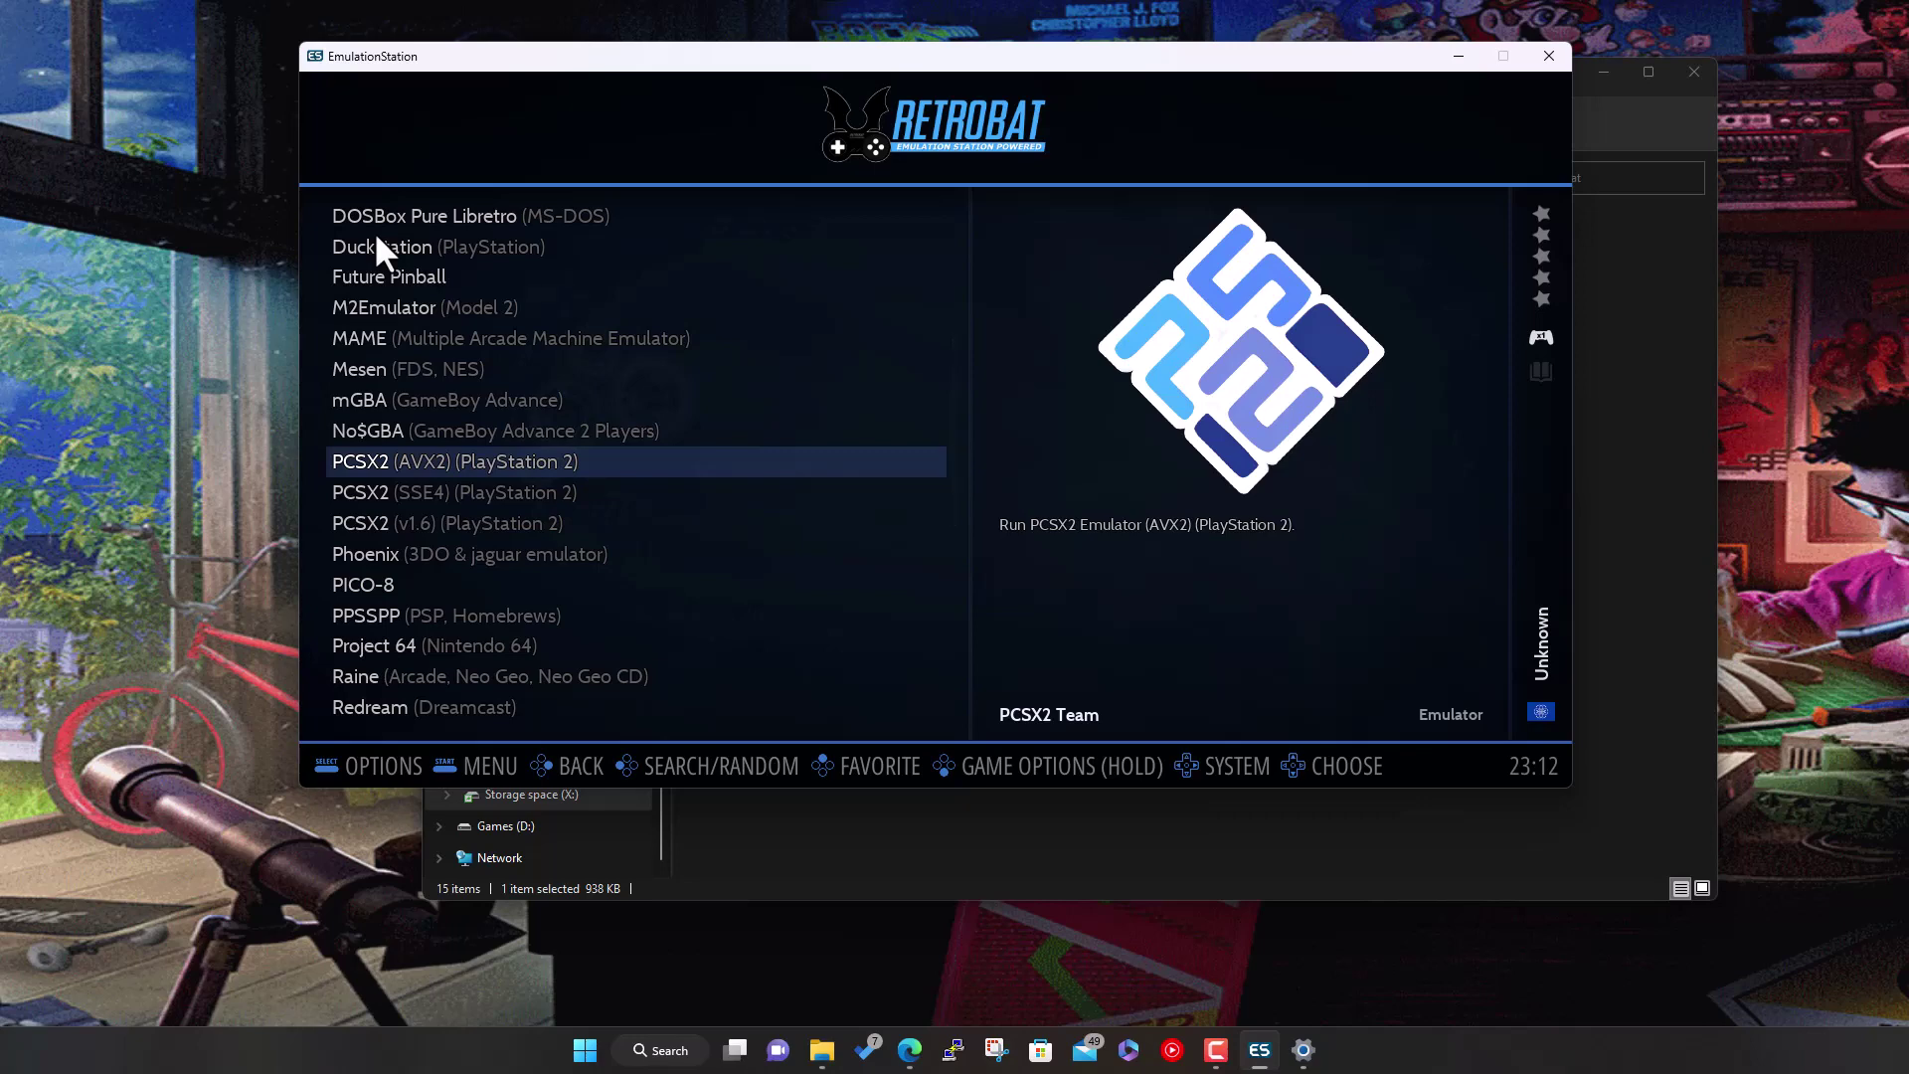
Launch PCSX2 (AVX2) (PlayStation 2) from the emulator list and move its window fully into view
key(Return)
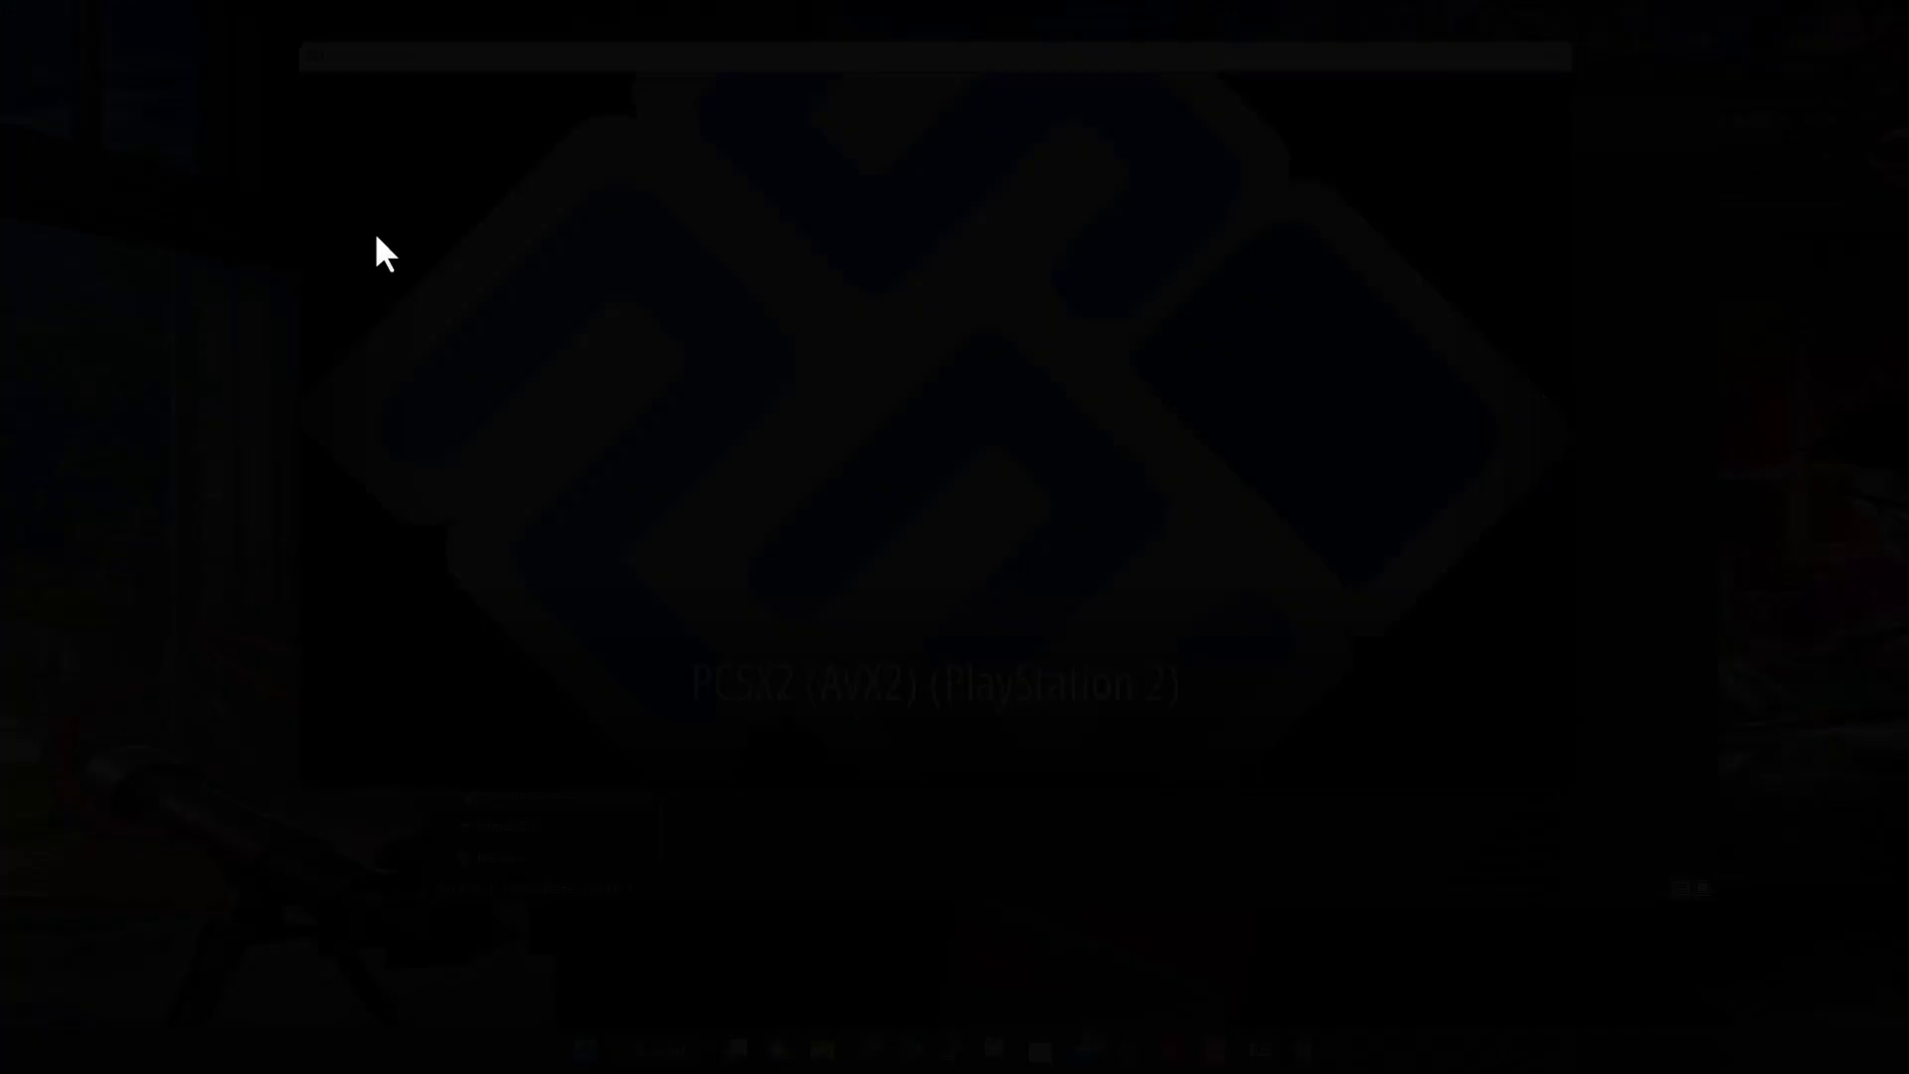
key(Return)
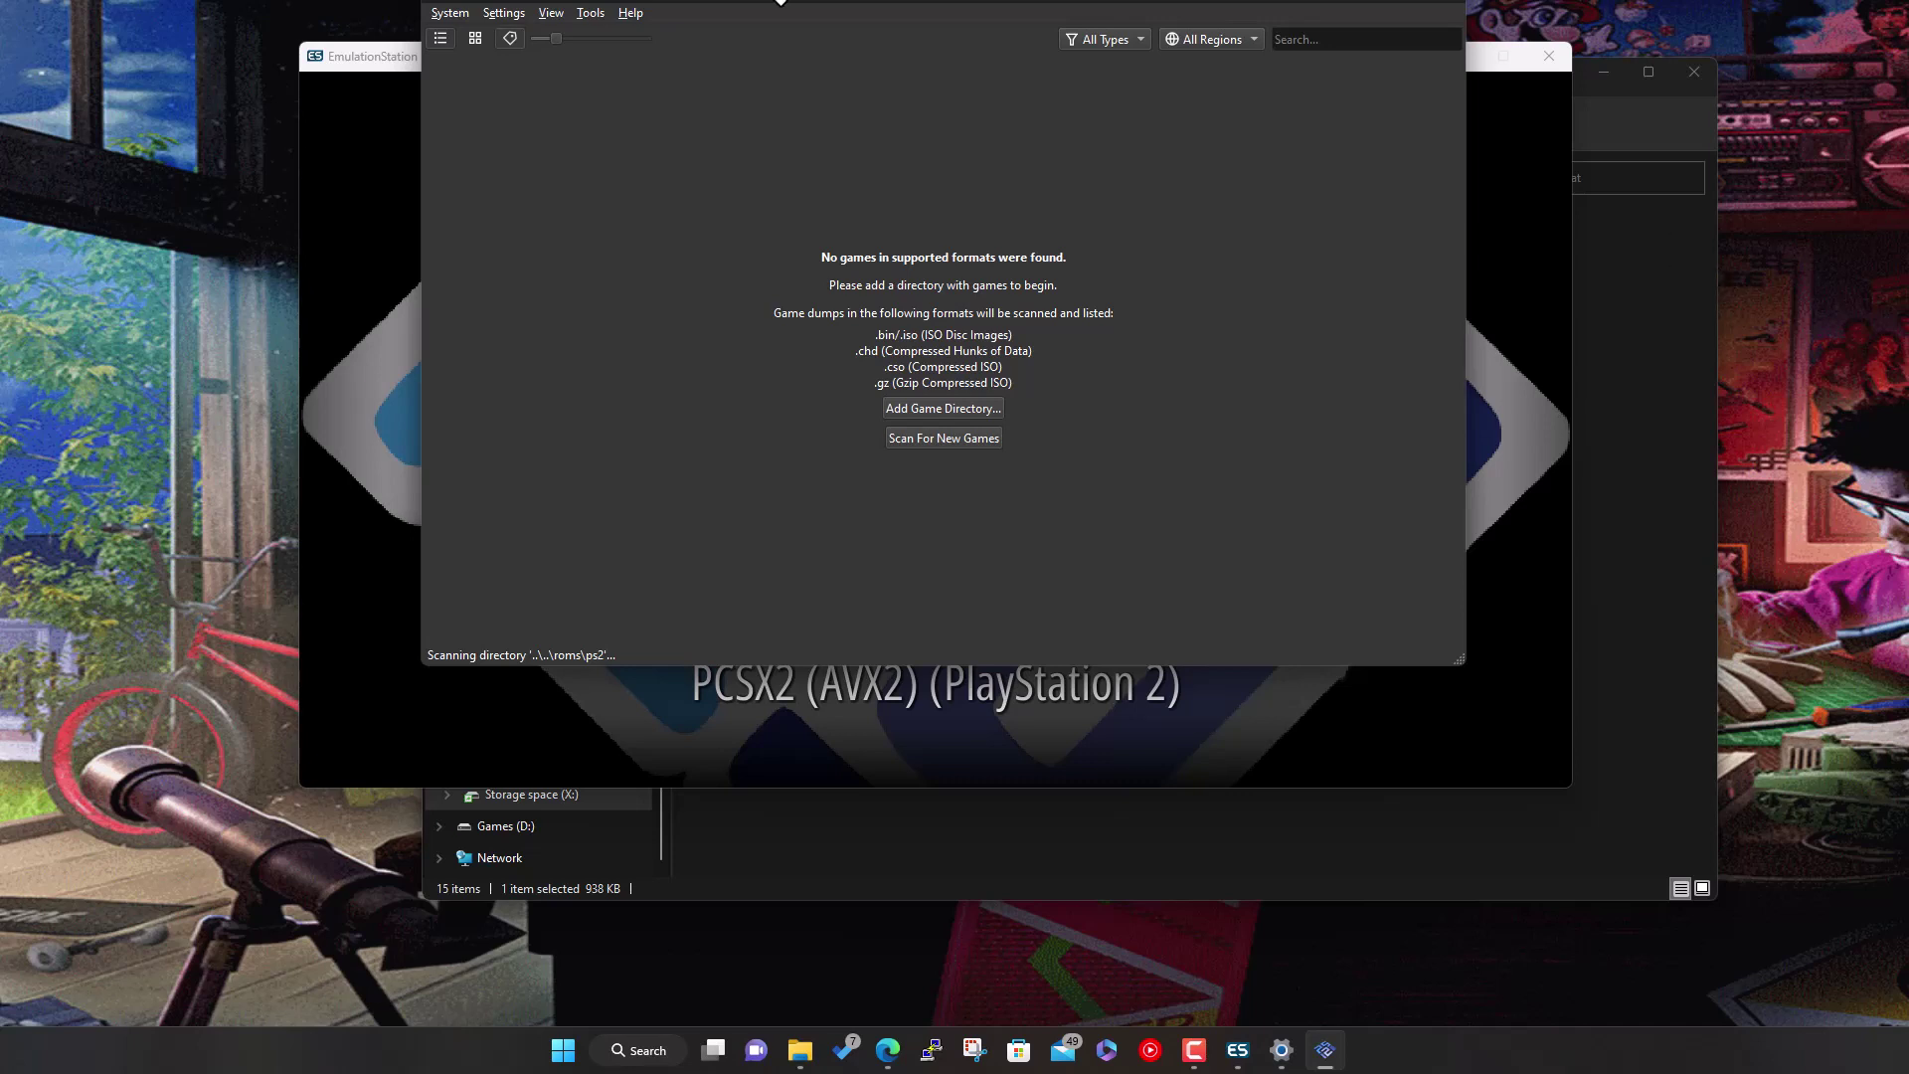
drag(780, 2, 791, 99)
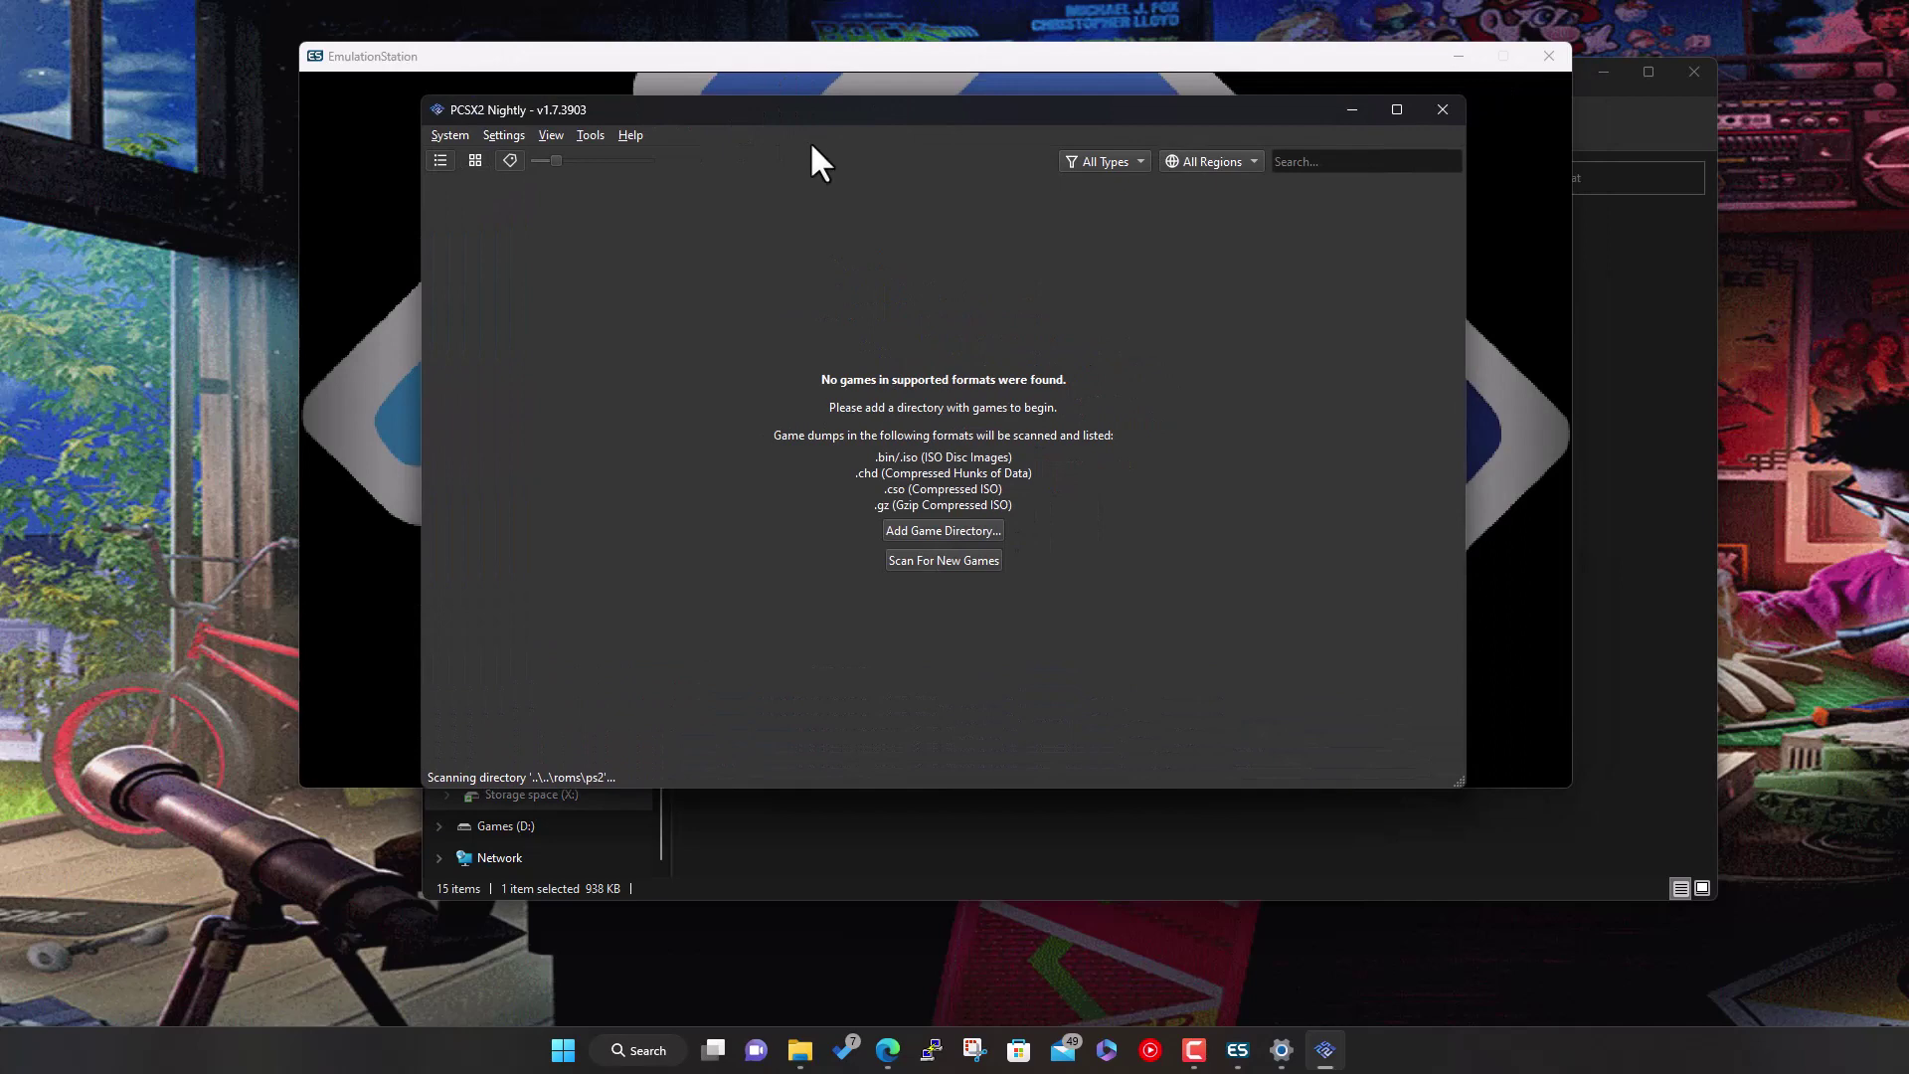
Check the global and Controller Port 1 options in PCSX2's controller settings, then close PCSX2
click(586, 136)
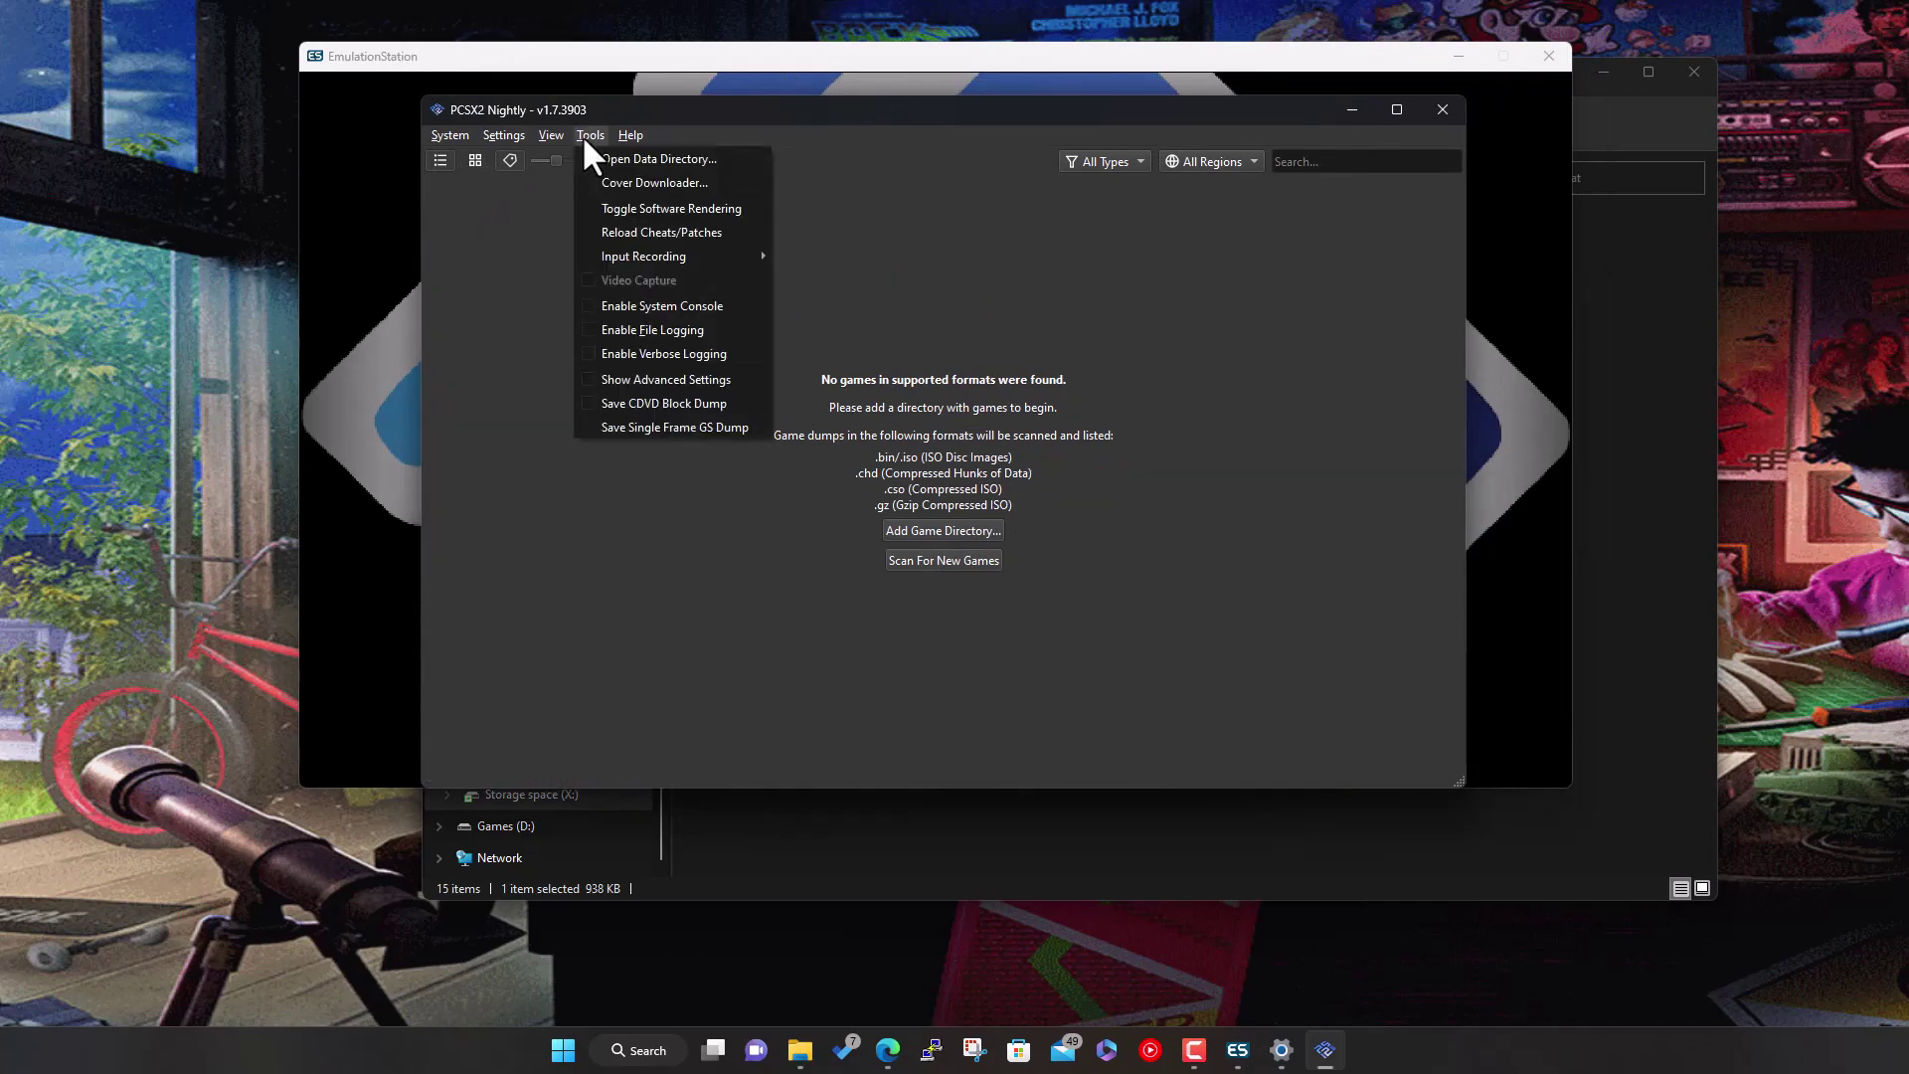
mouse_move(549, 137)
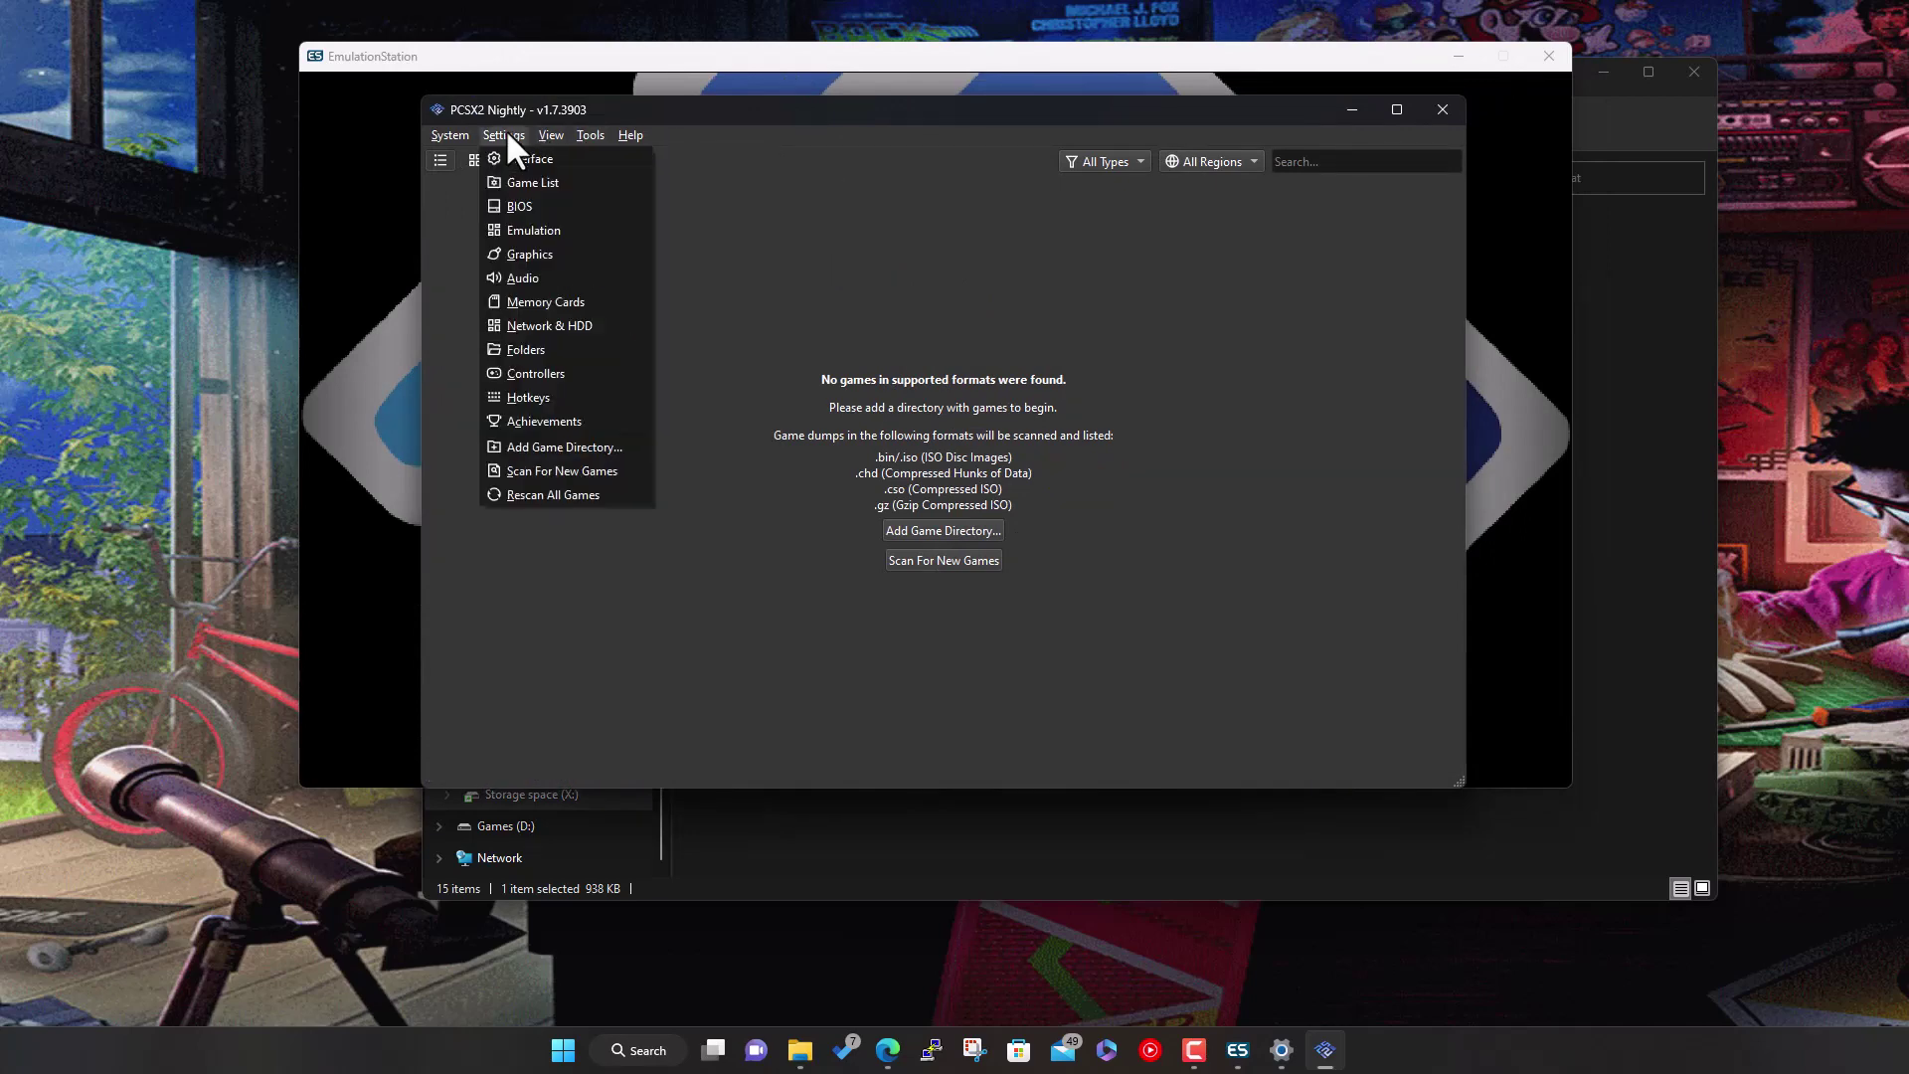
click(525, 369)
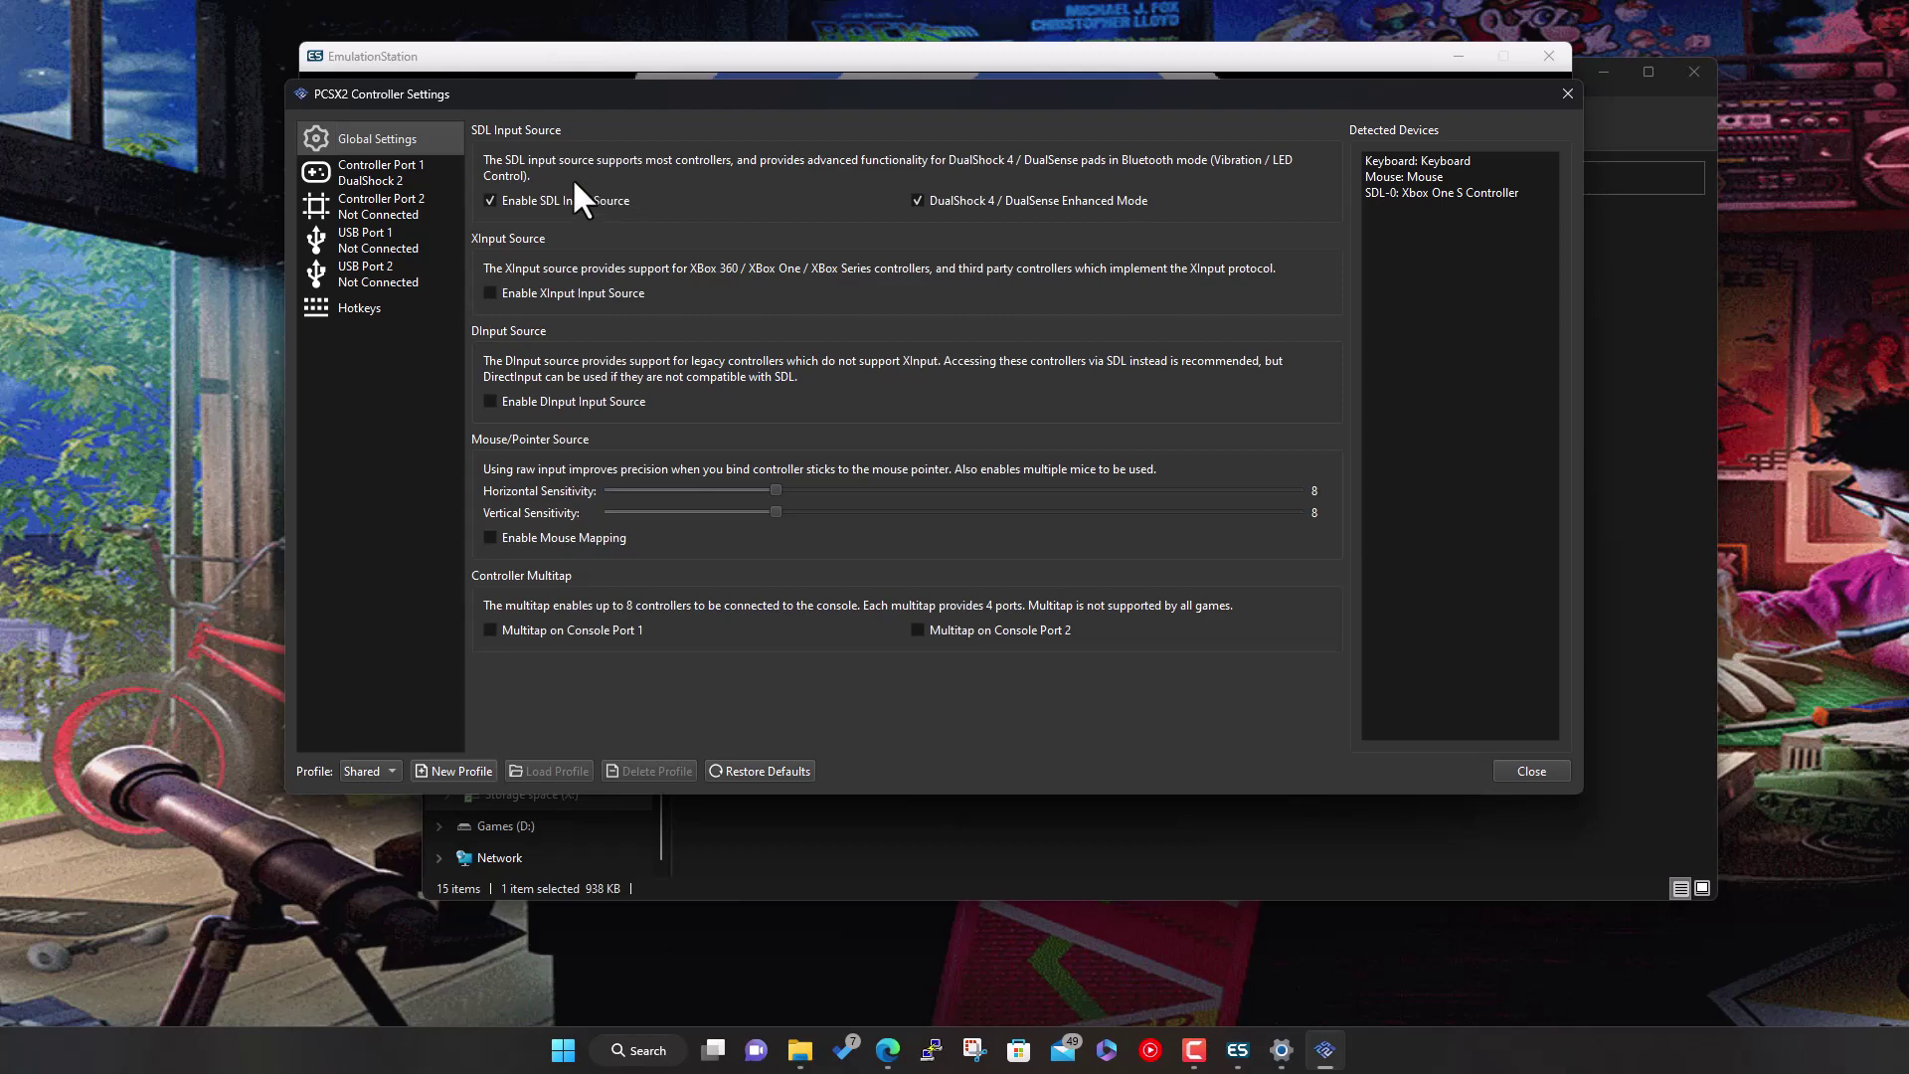
click(422, 177)
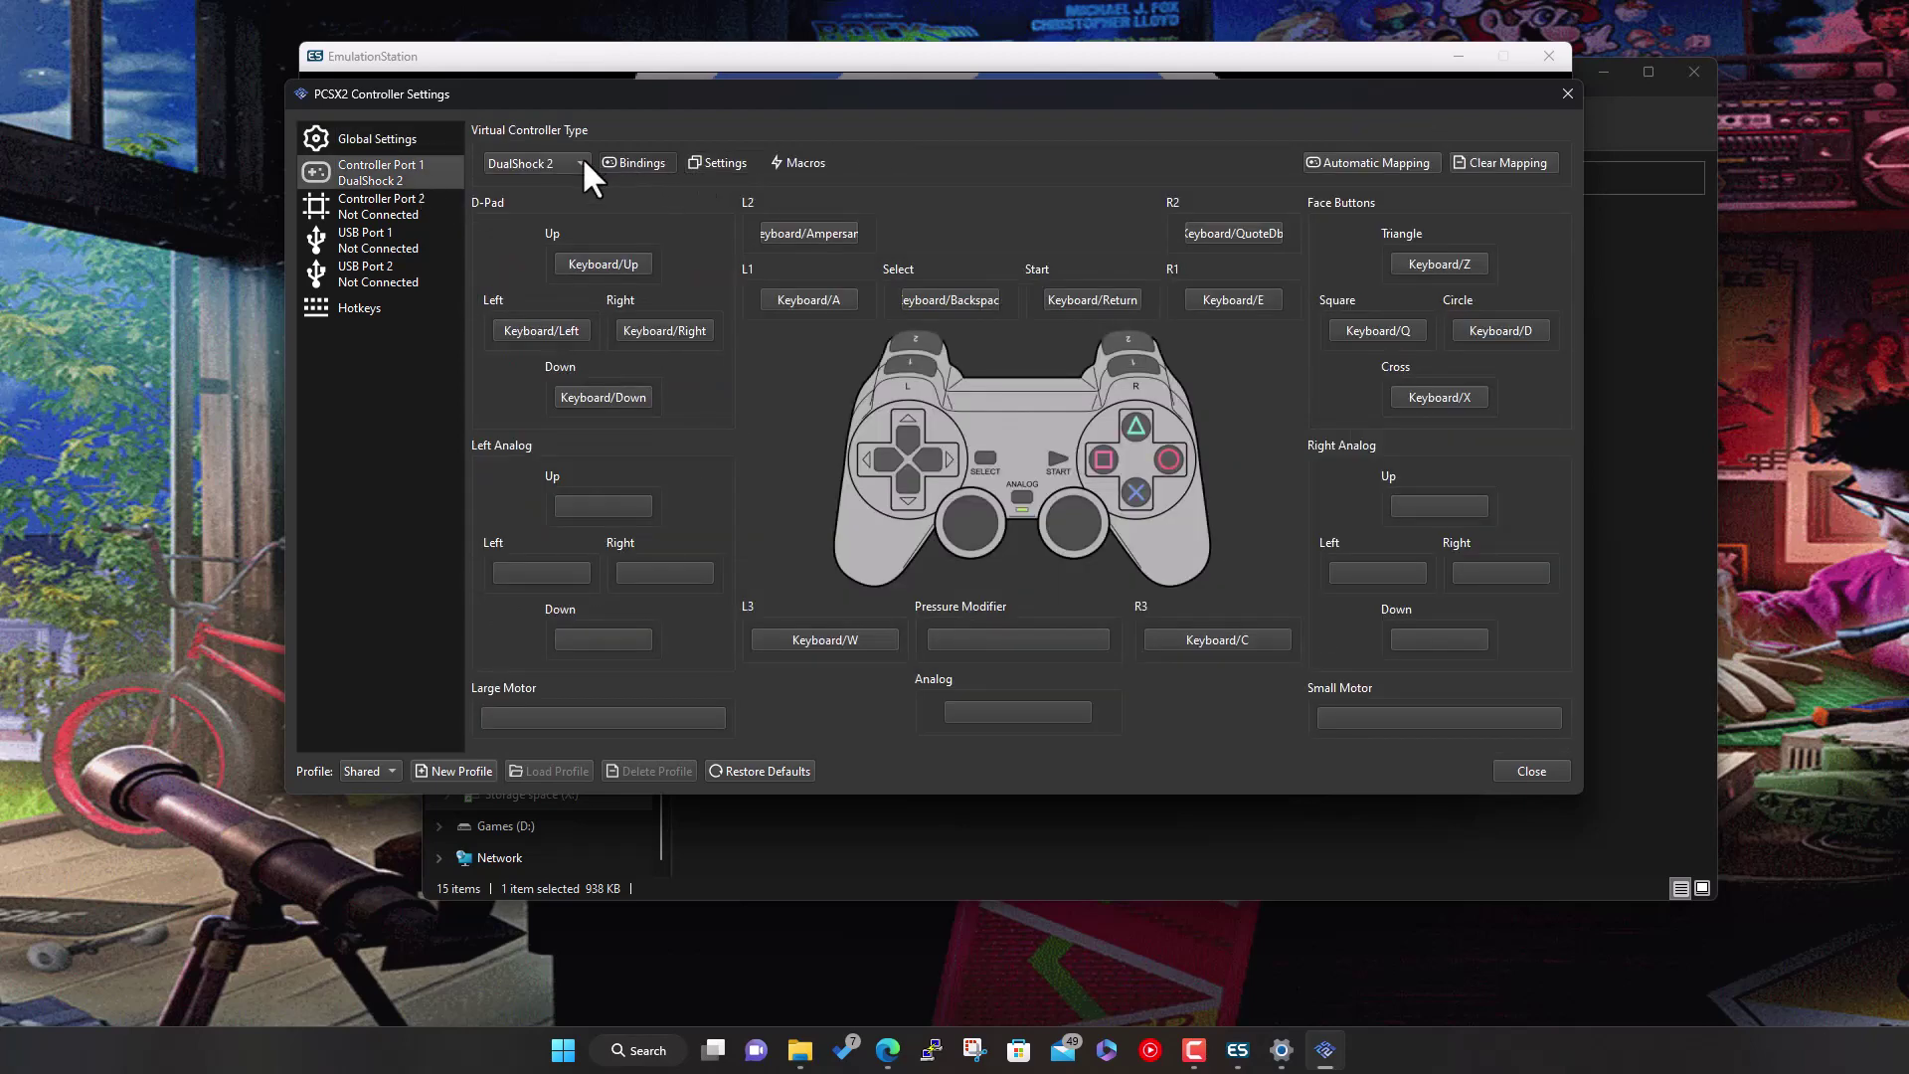
click(1569, 94)
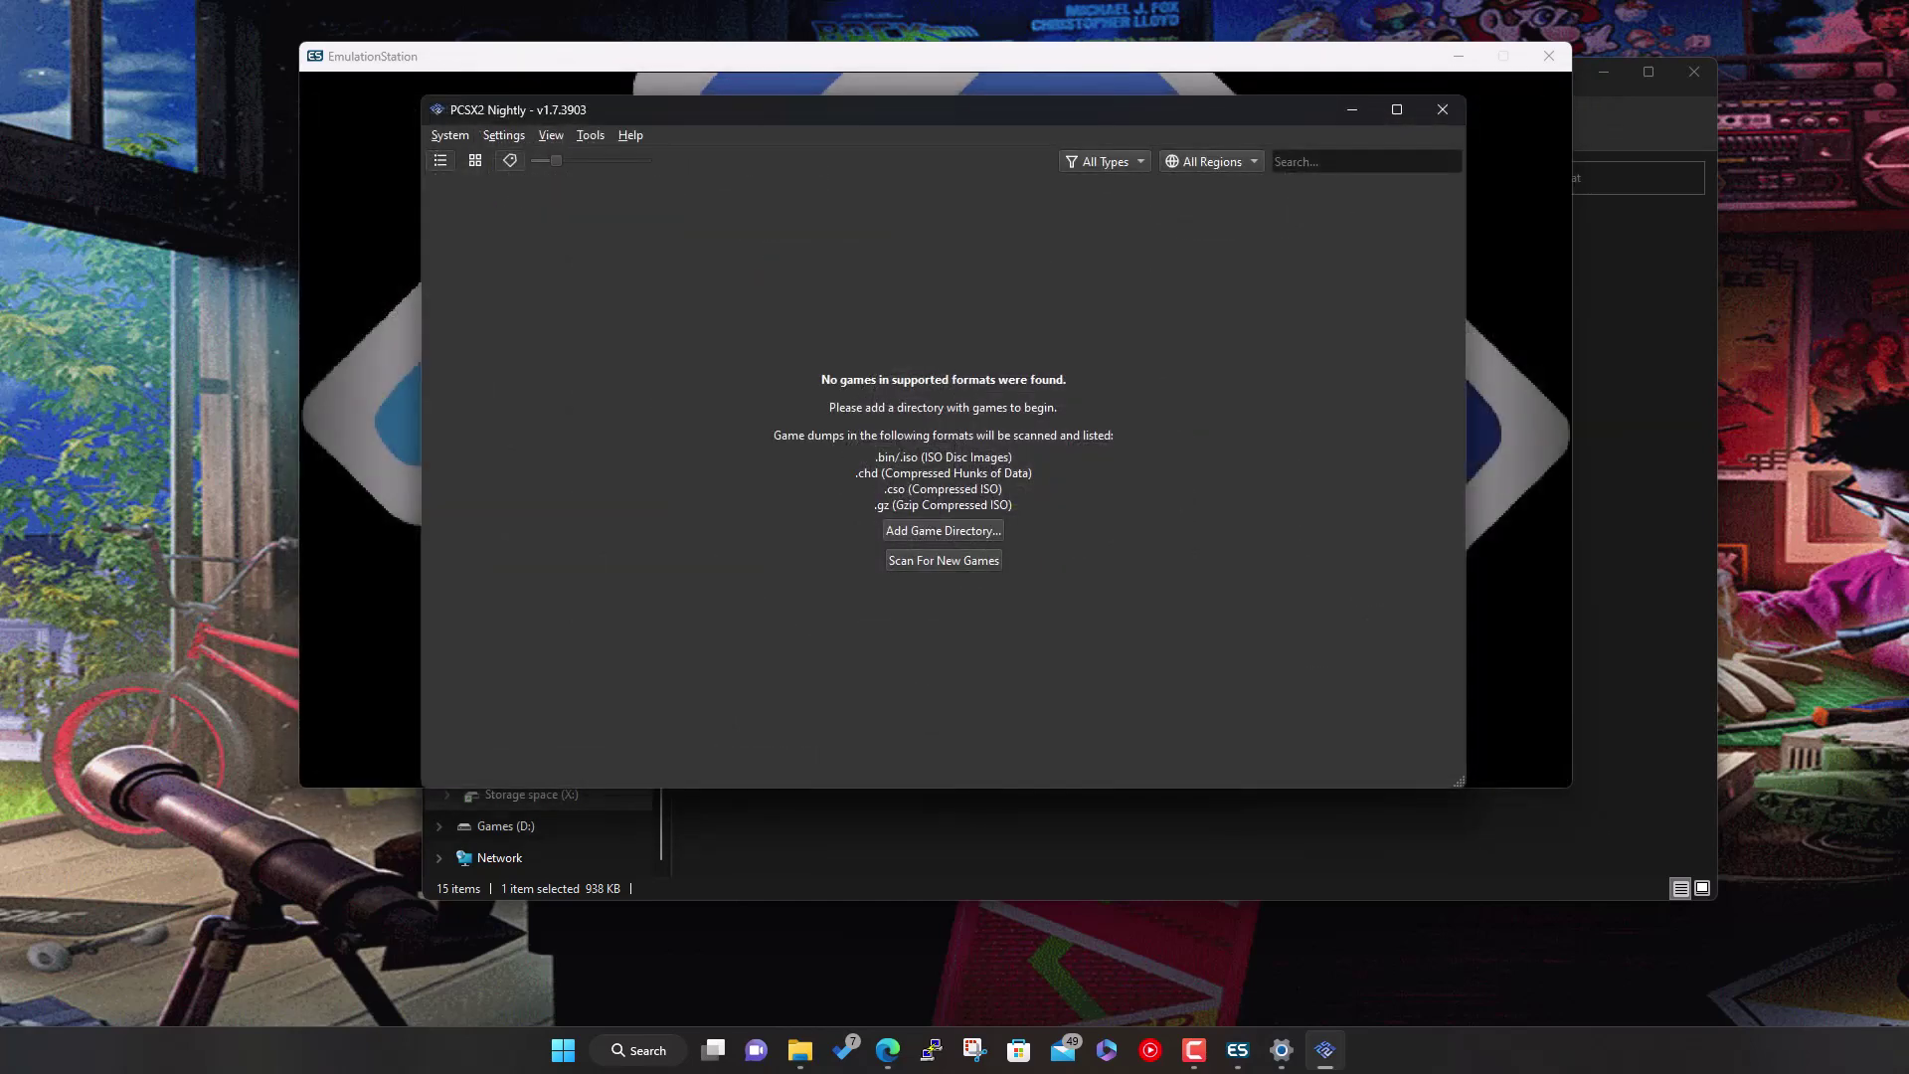
click(1443, 112)
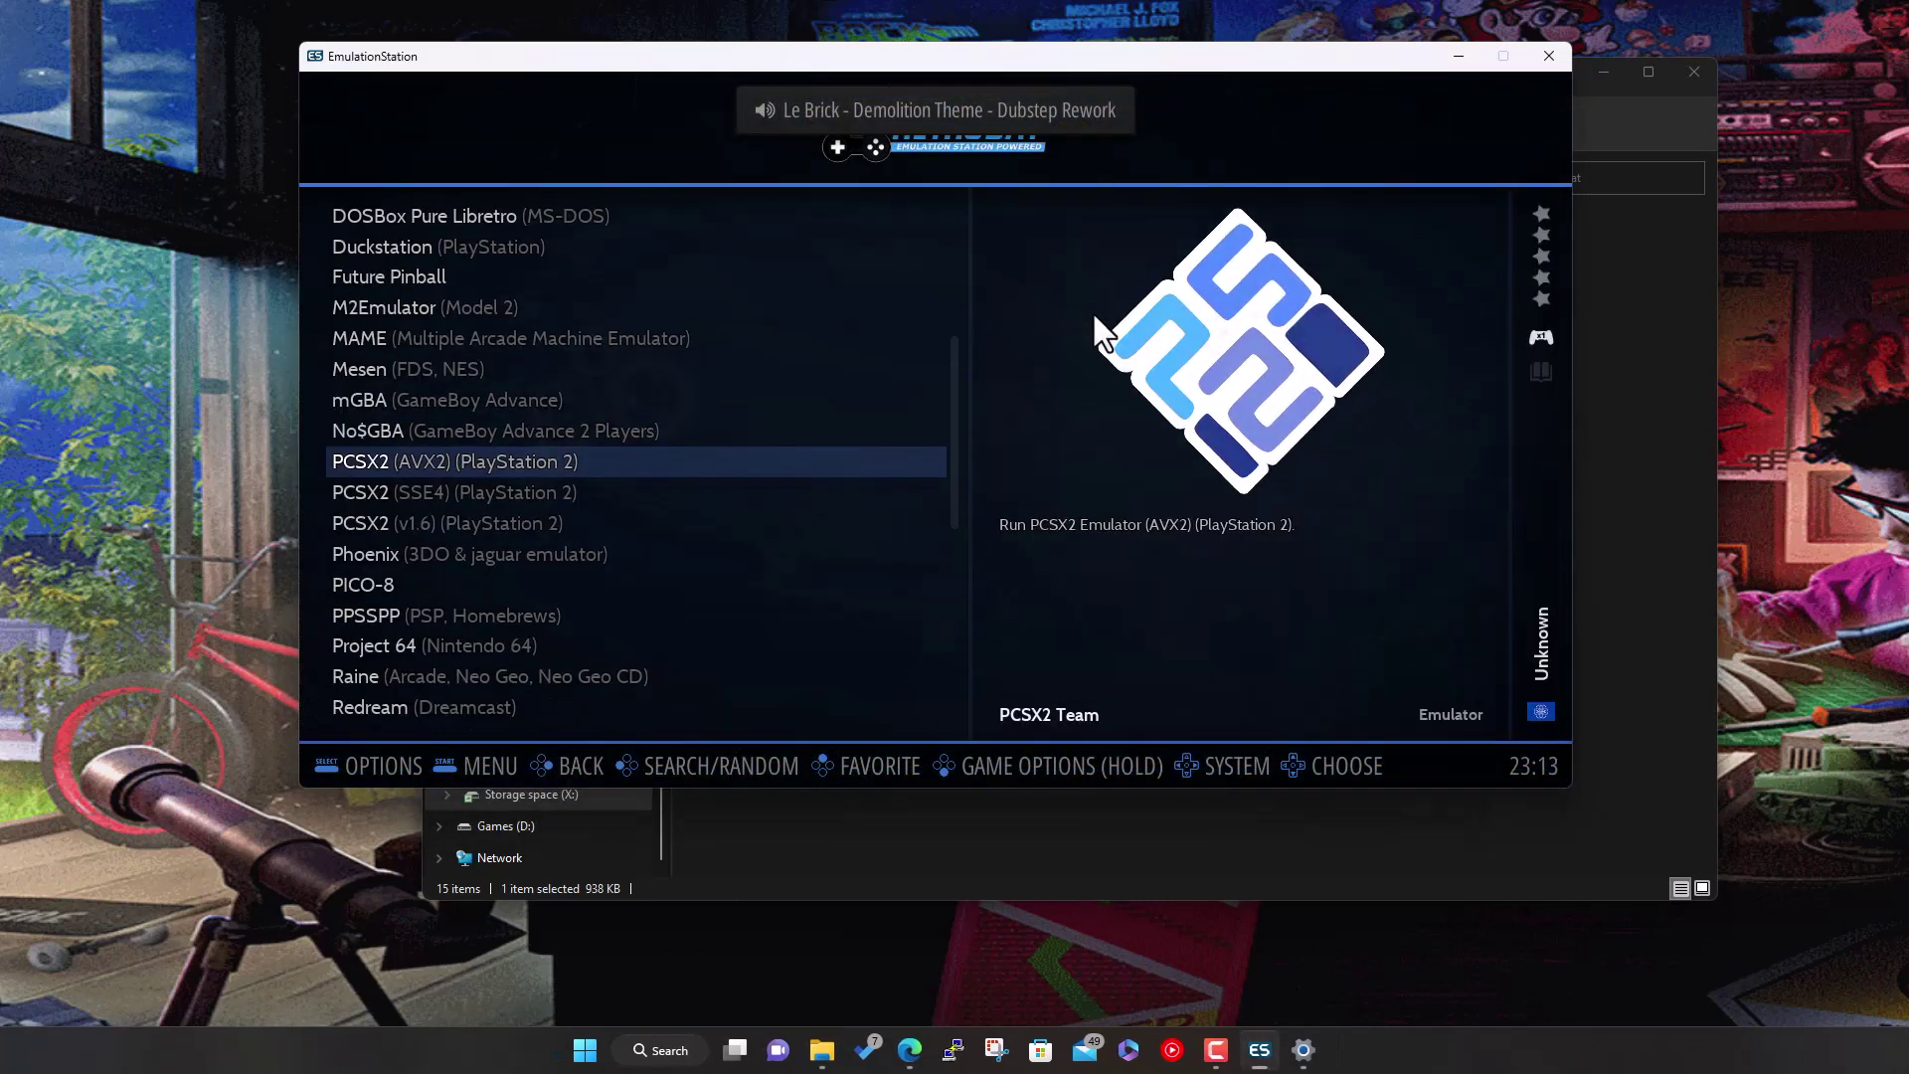
Go down the emulator list to RPCS3 (PlayStation 3) and launch it
key(Down)
key(Down)
key(Down)
key(Down)
key(Down)
key(Down)
key(Down)
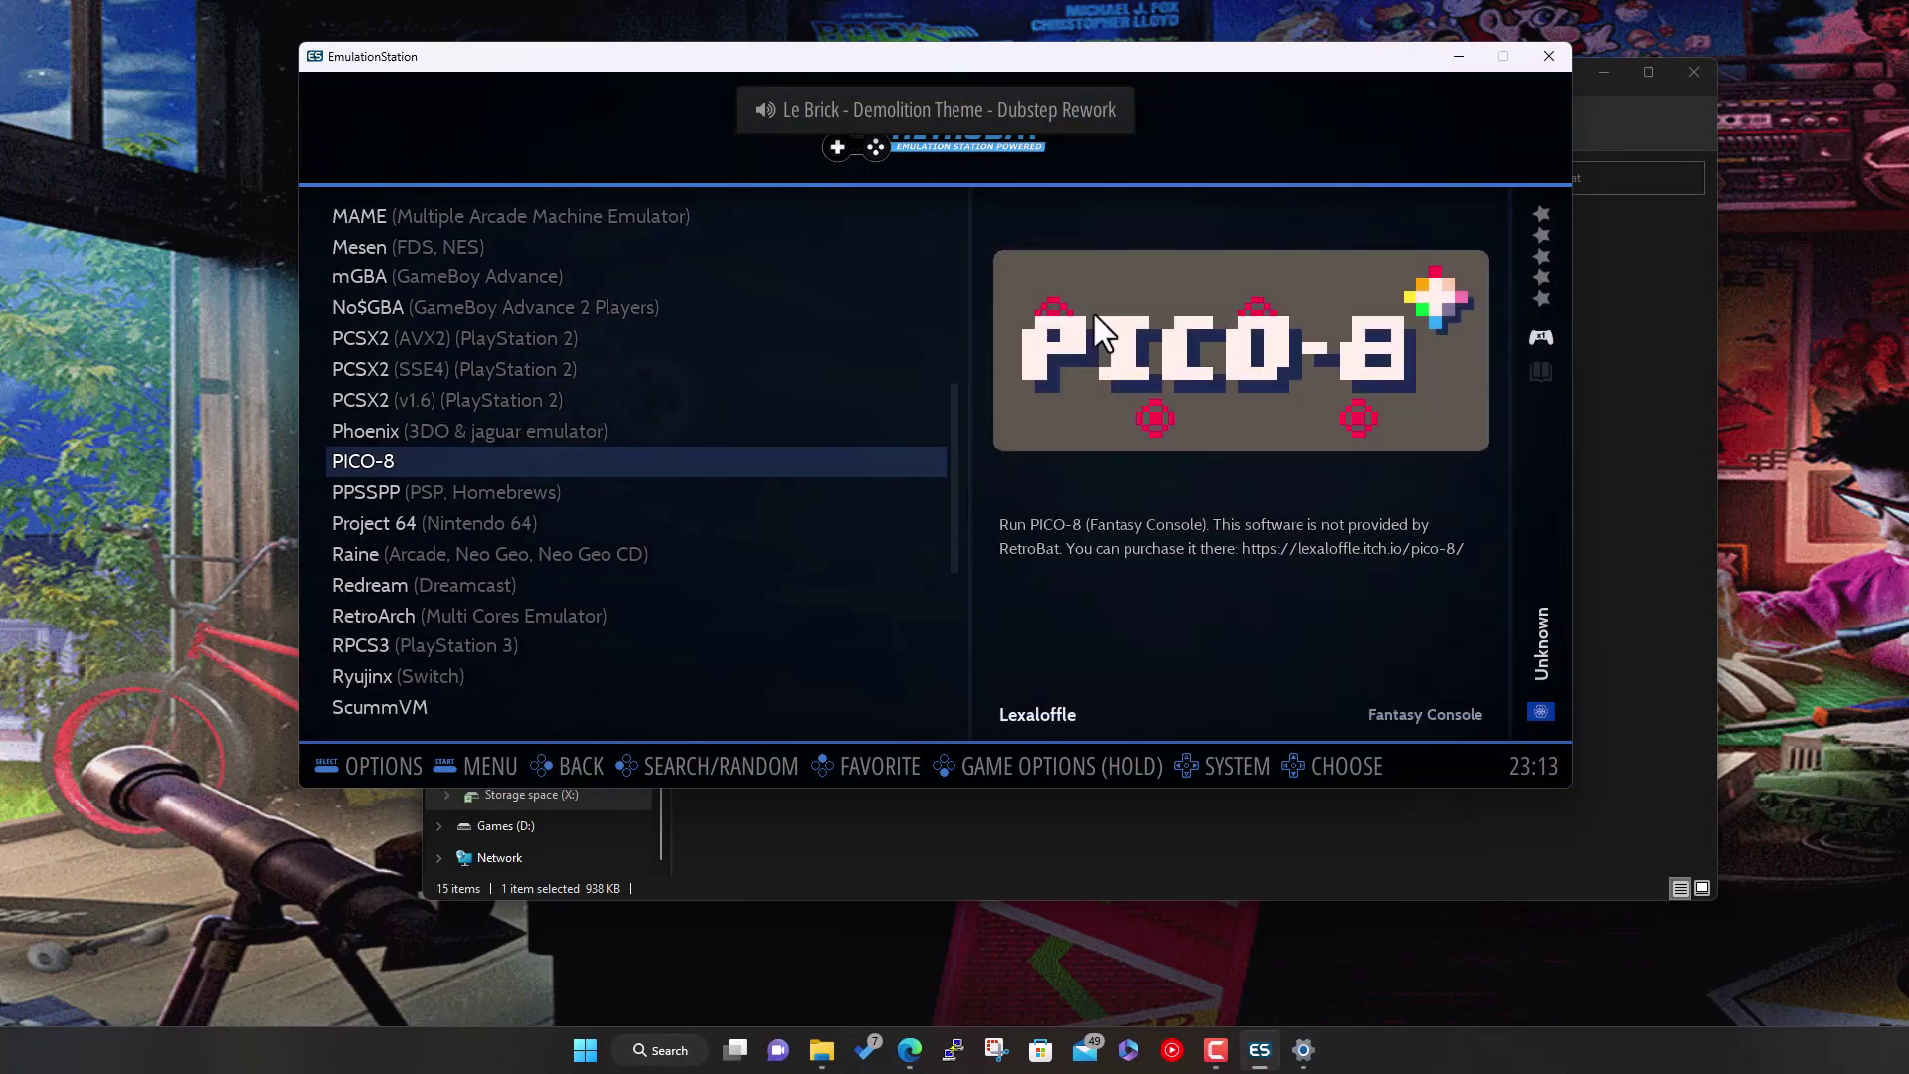
key(Down)
key(Down)
key(Down)
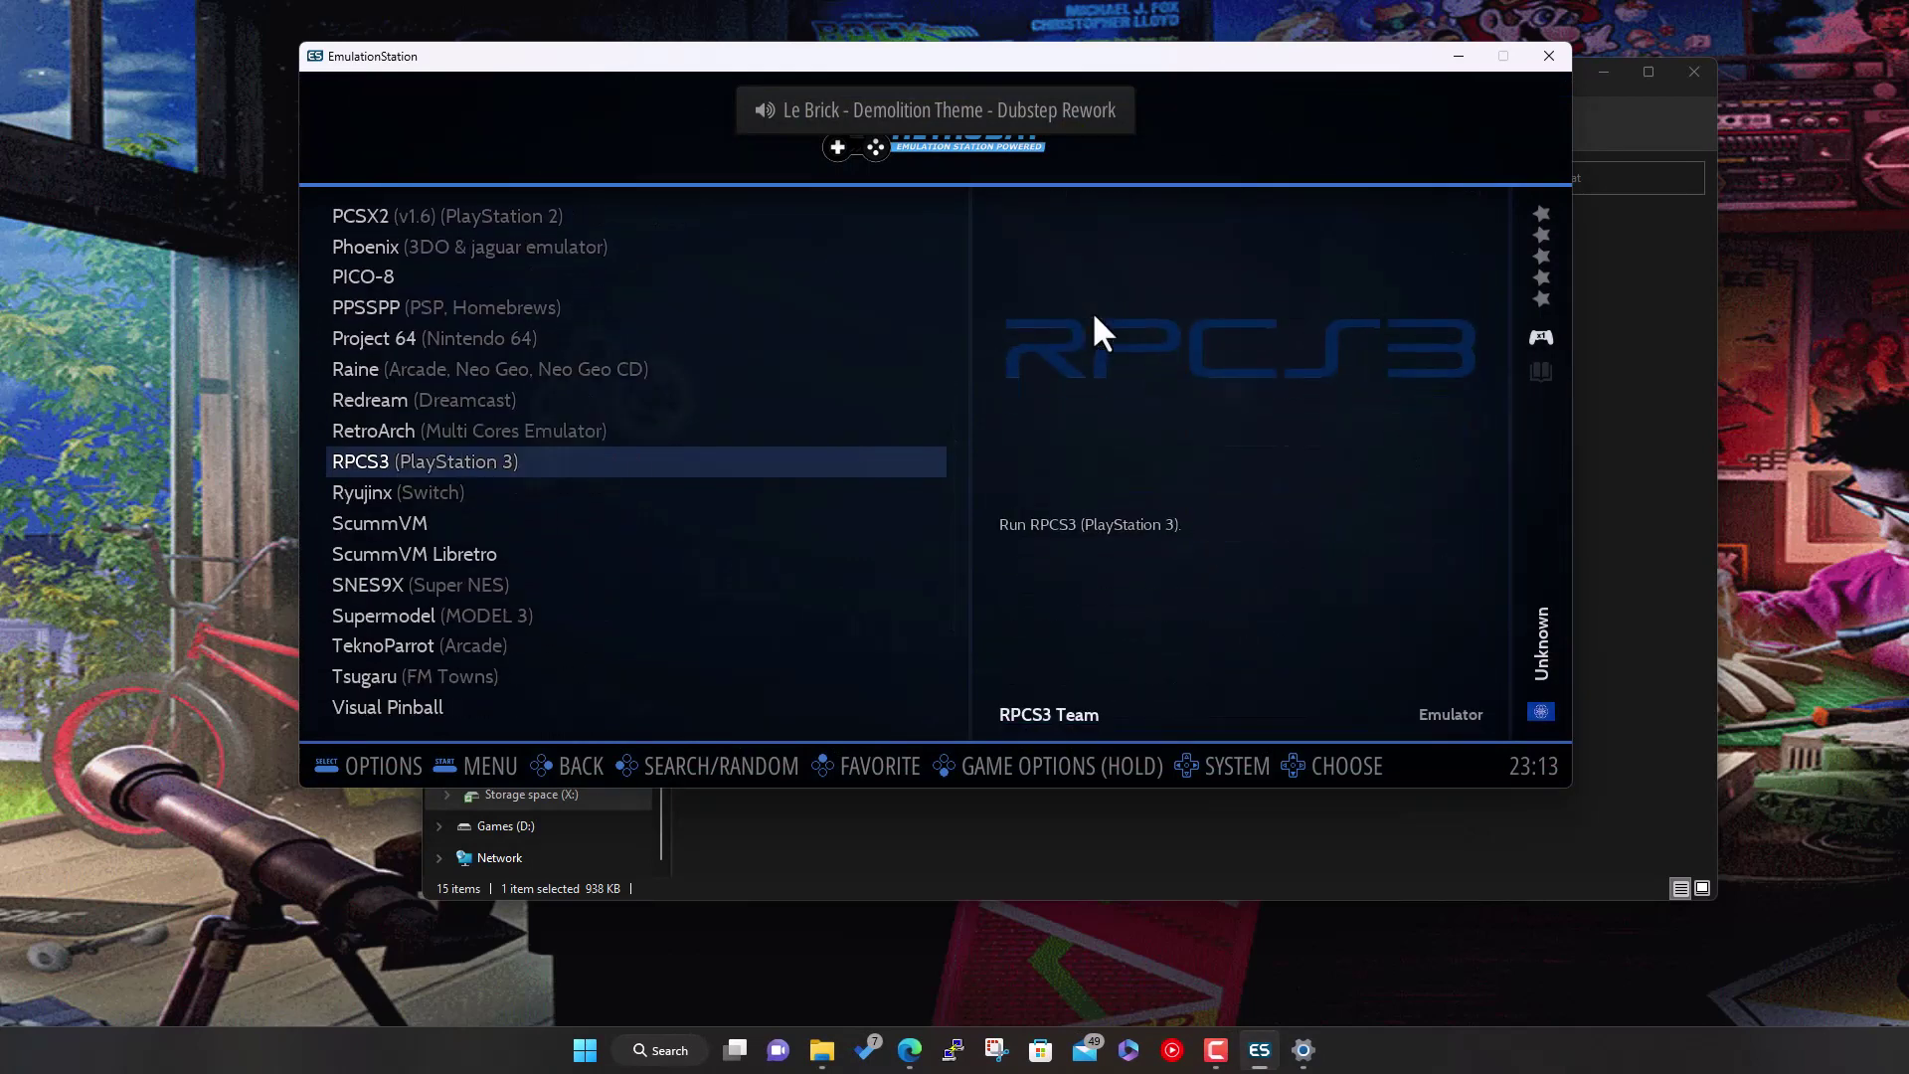
key(Return)
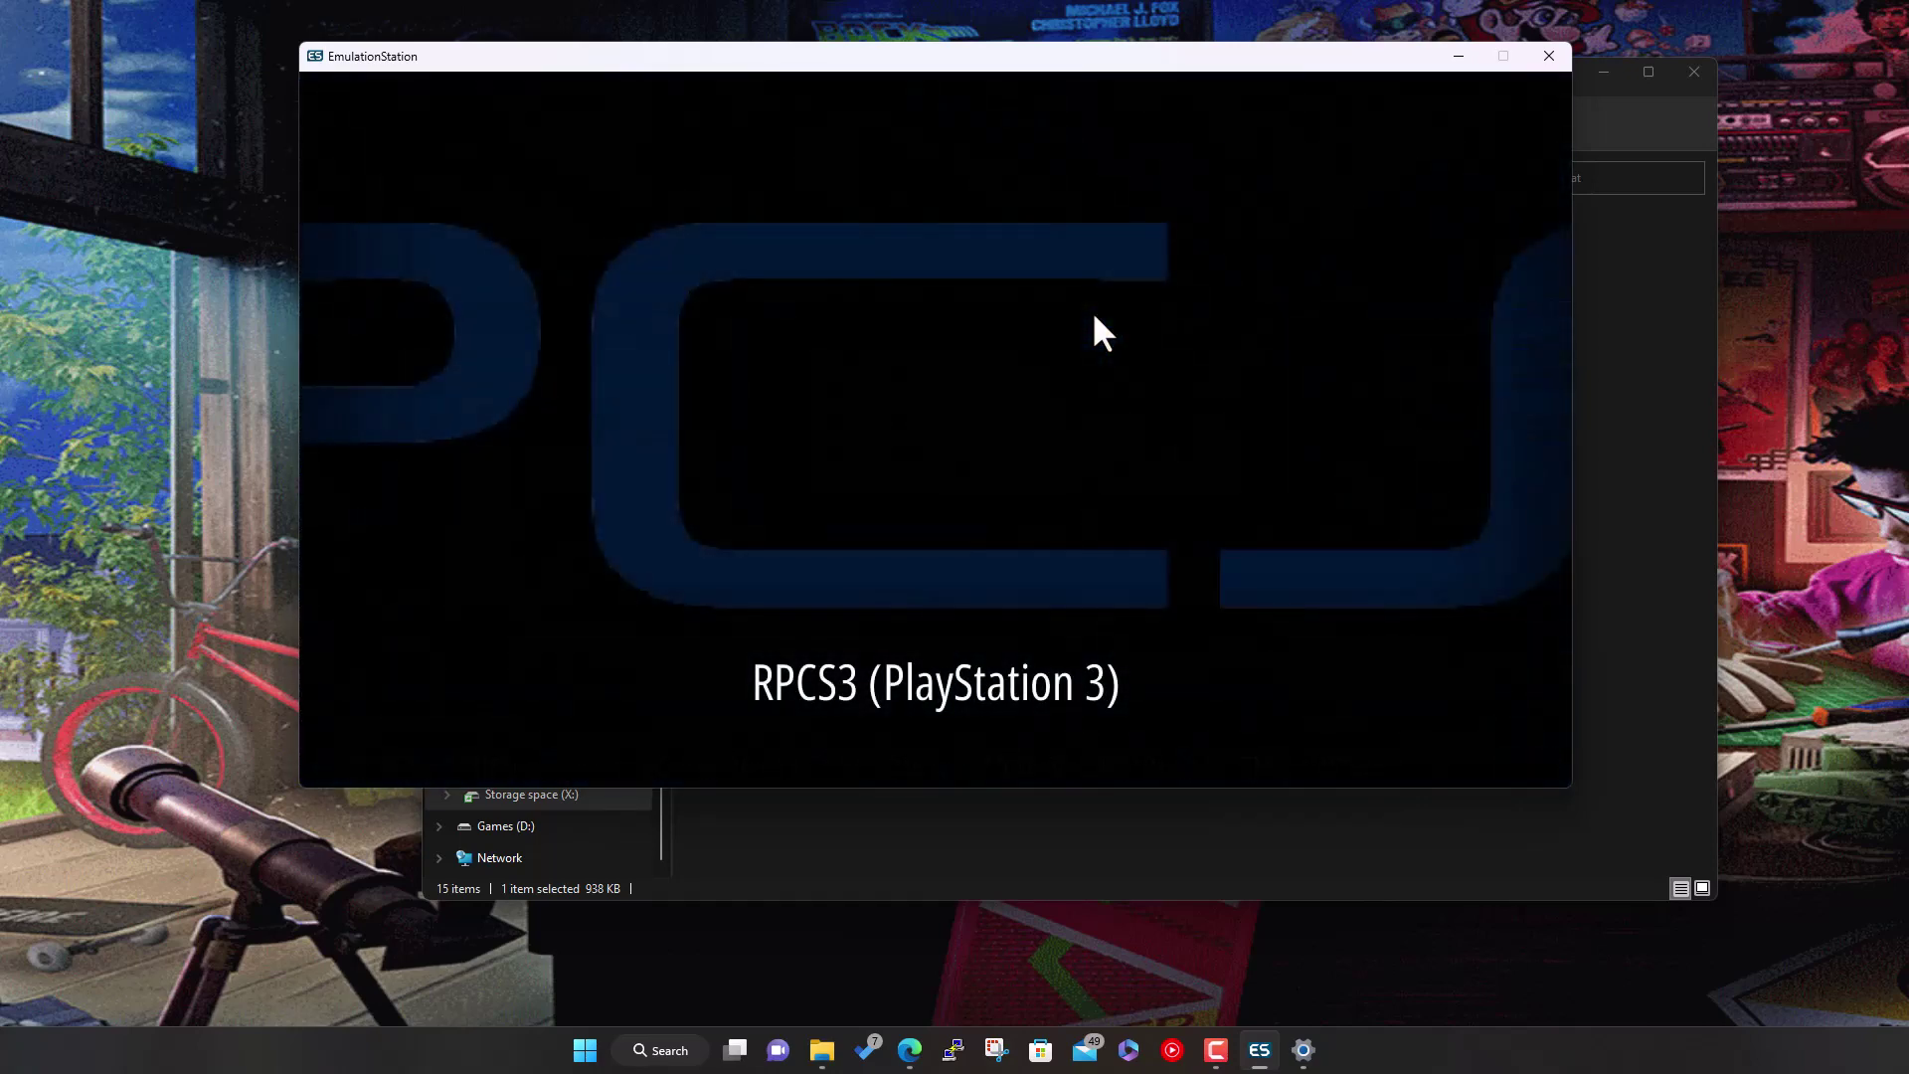
key(Return)
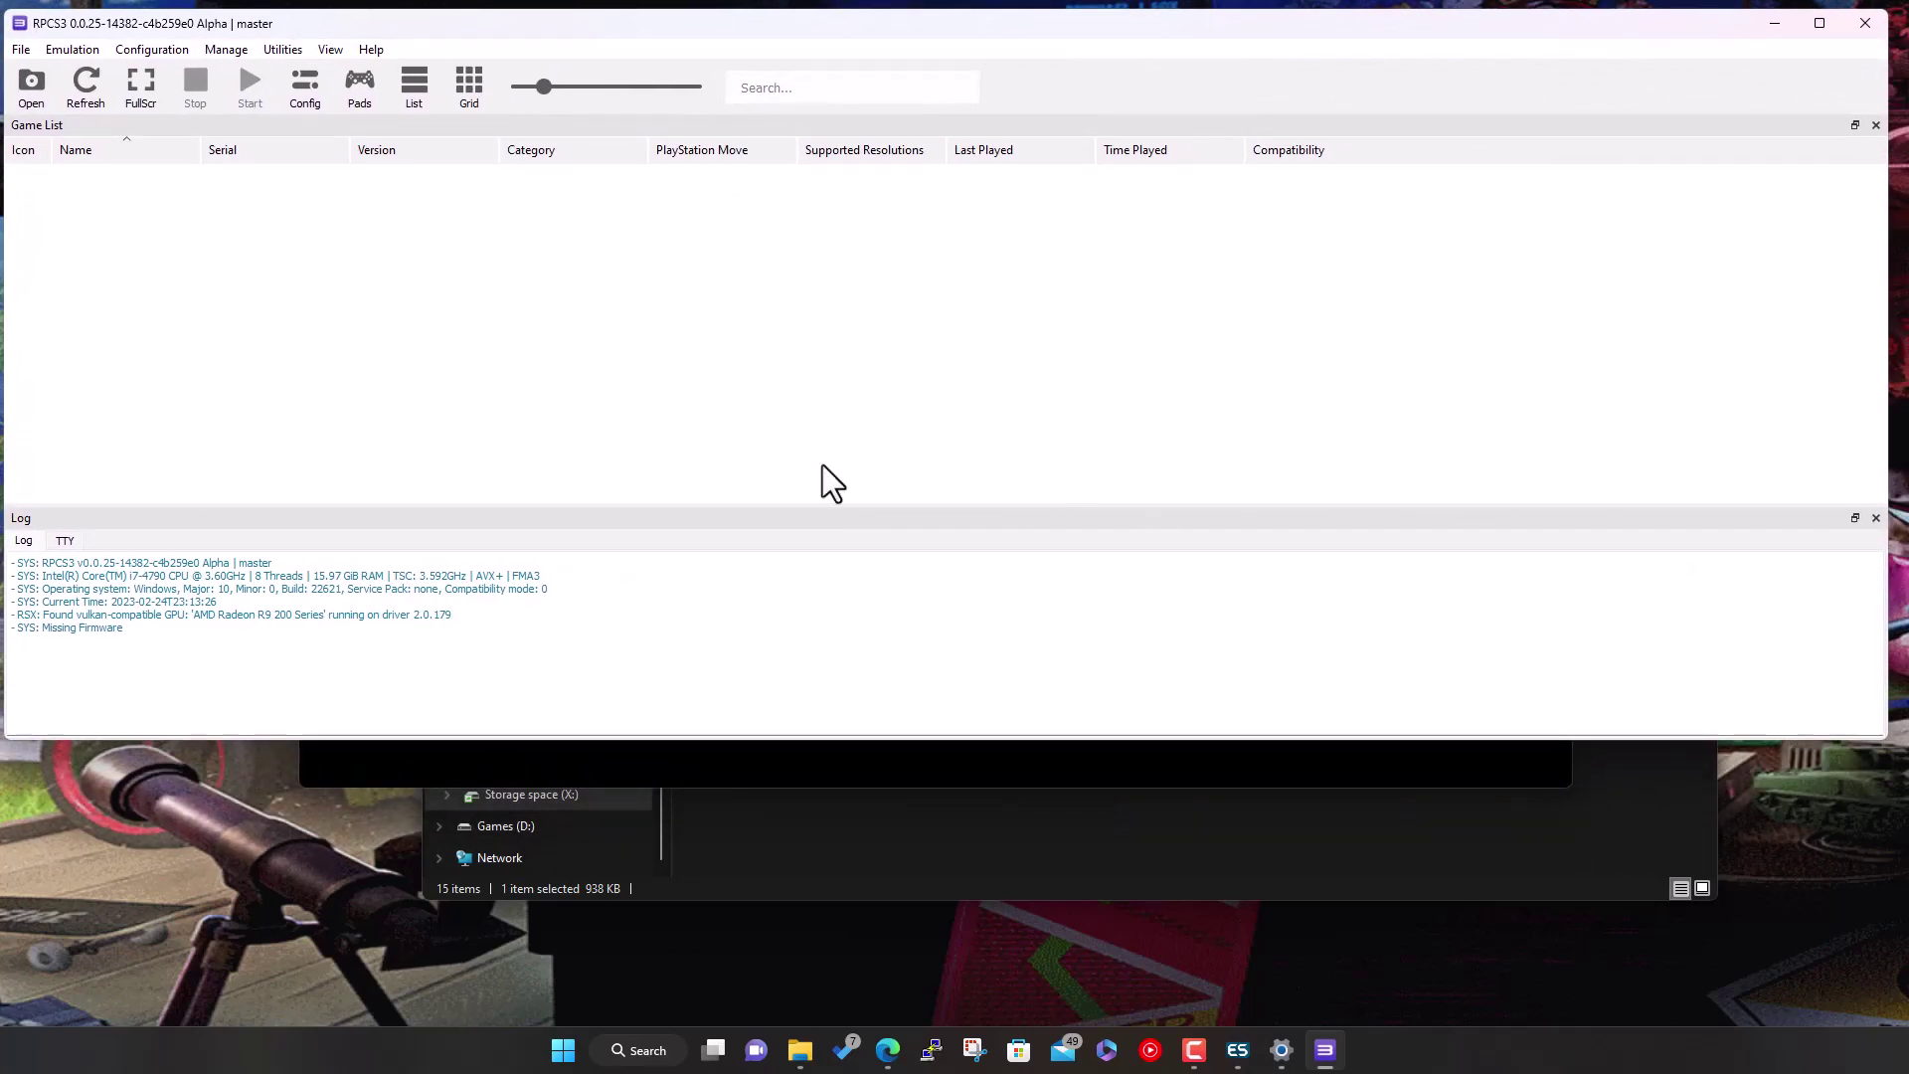
Install the PS3 firmware from X:\Demo\Games\bios\PS3UPDAT.PUP in RPCS3, then stop the PPU module compilation
click(20, 51)
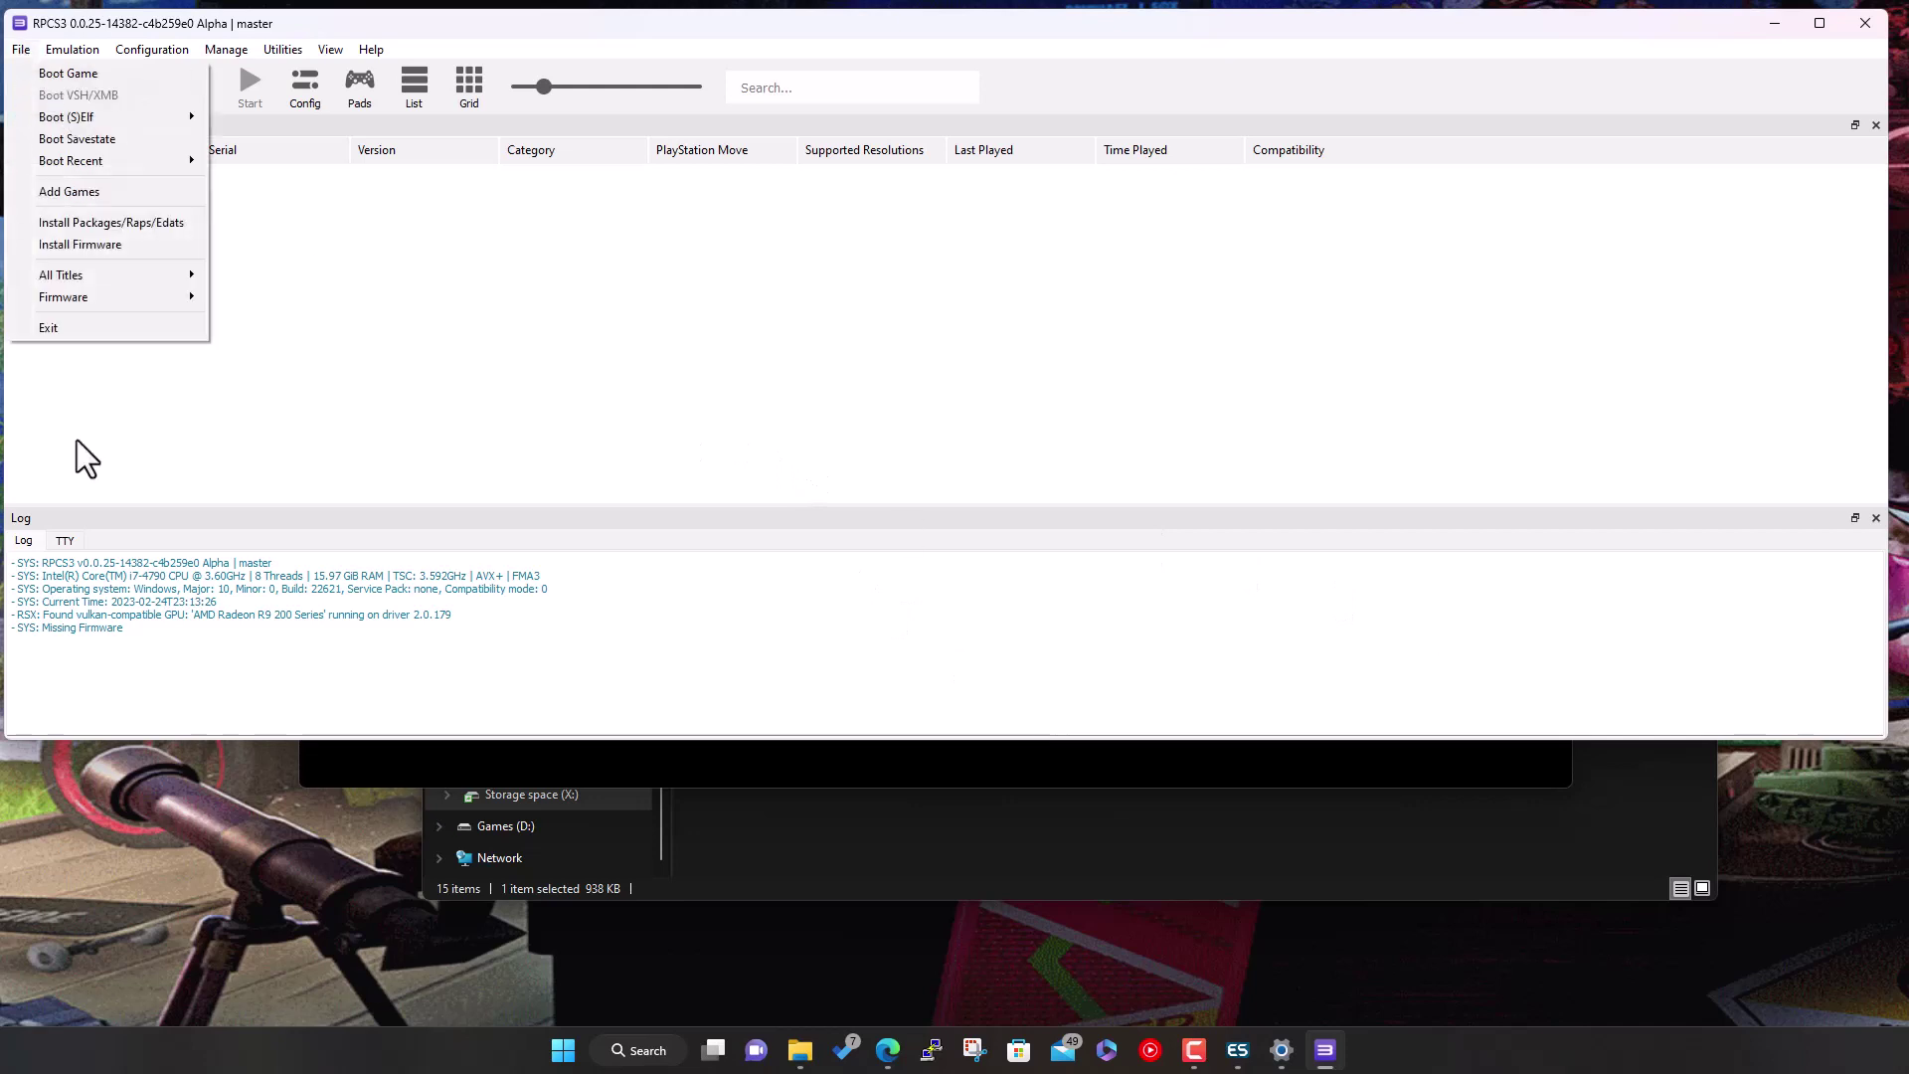
click(98, 246)
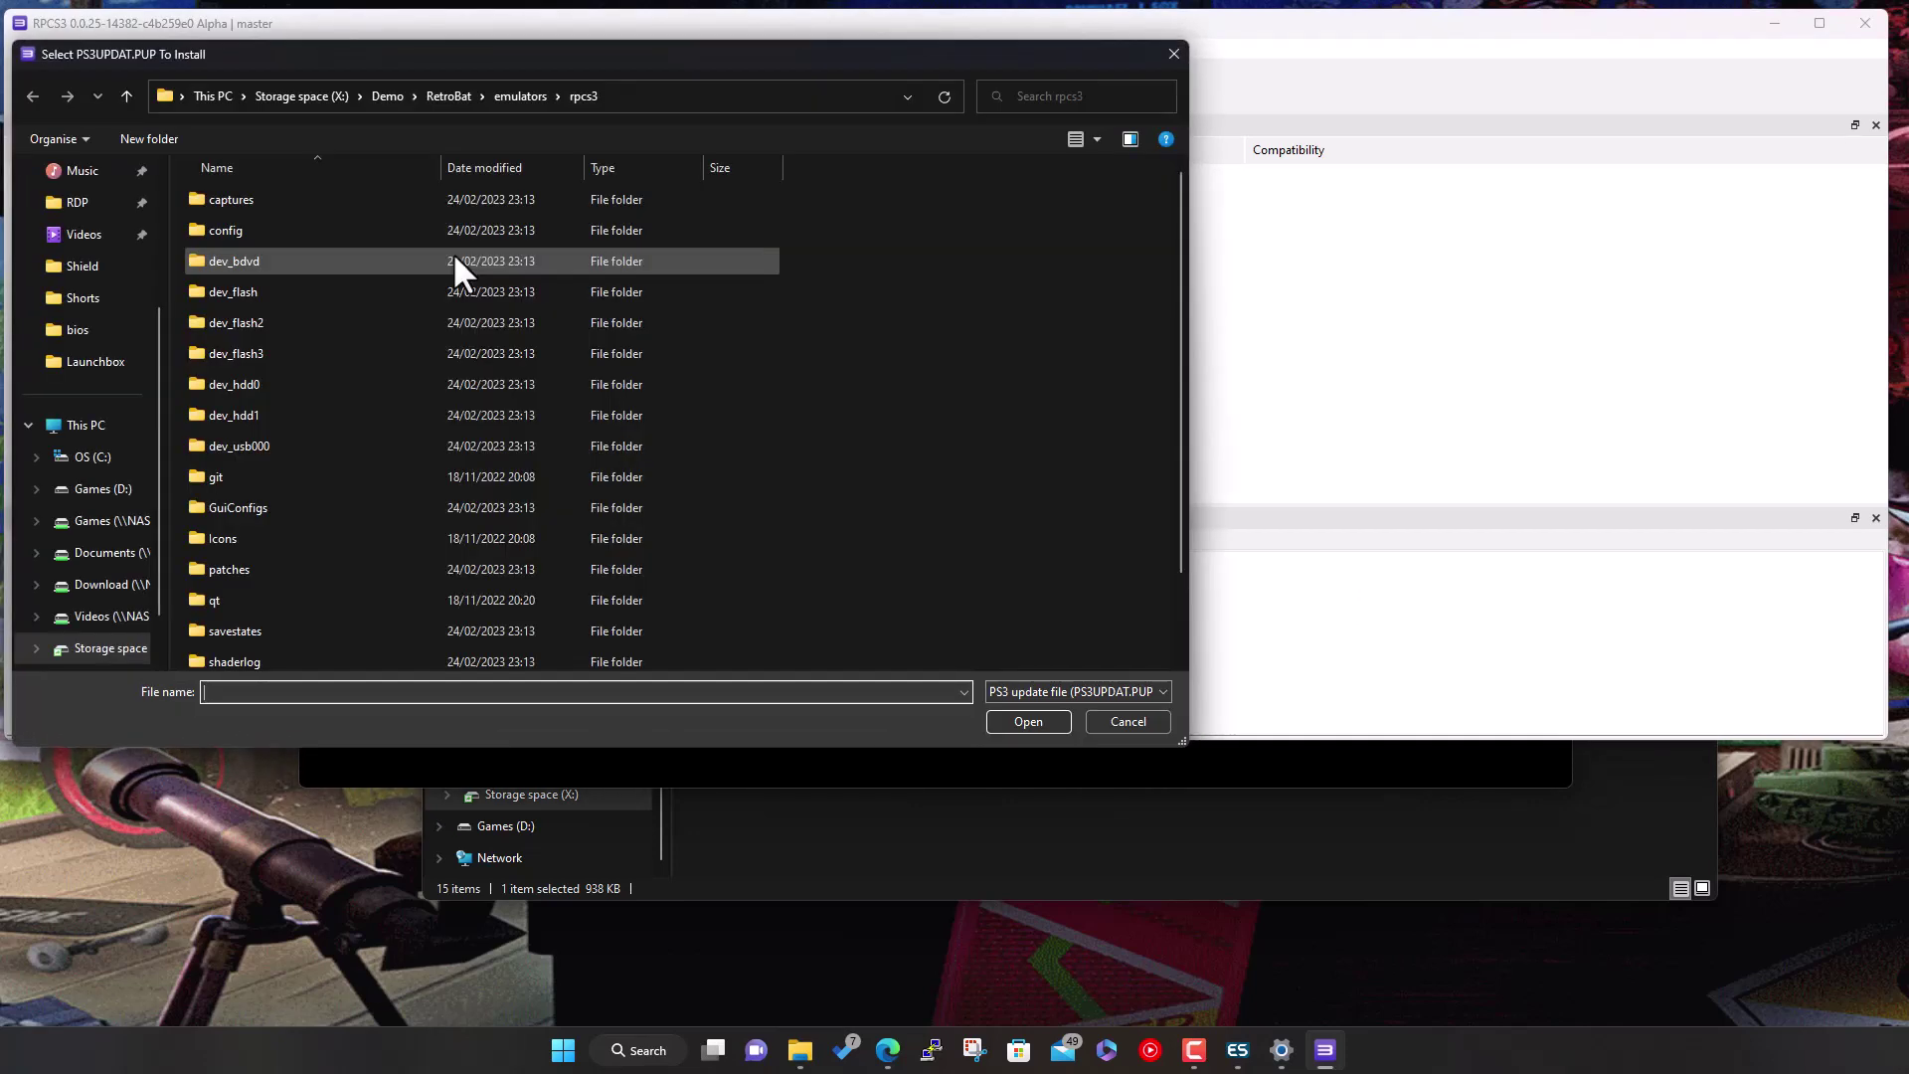
click(88, 651)
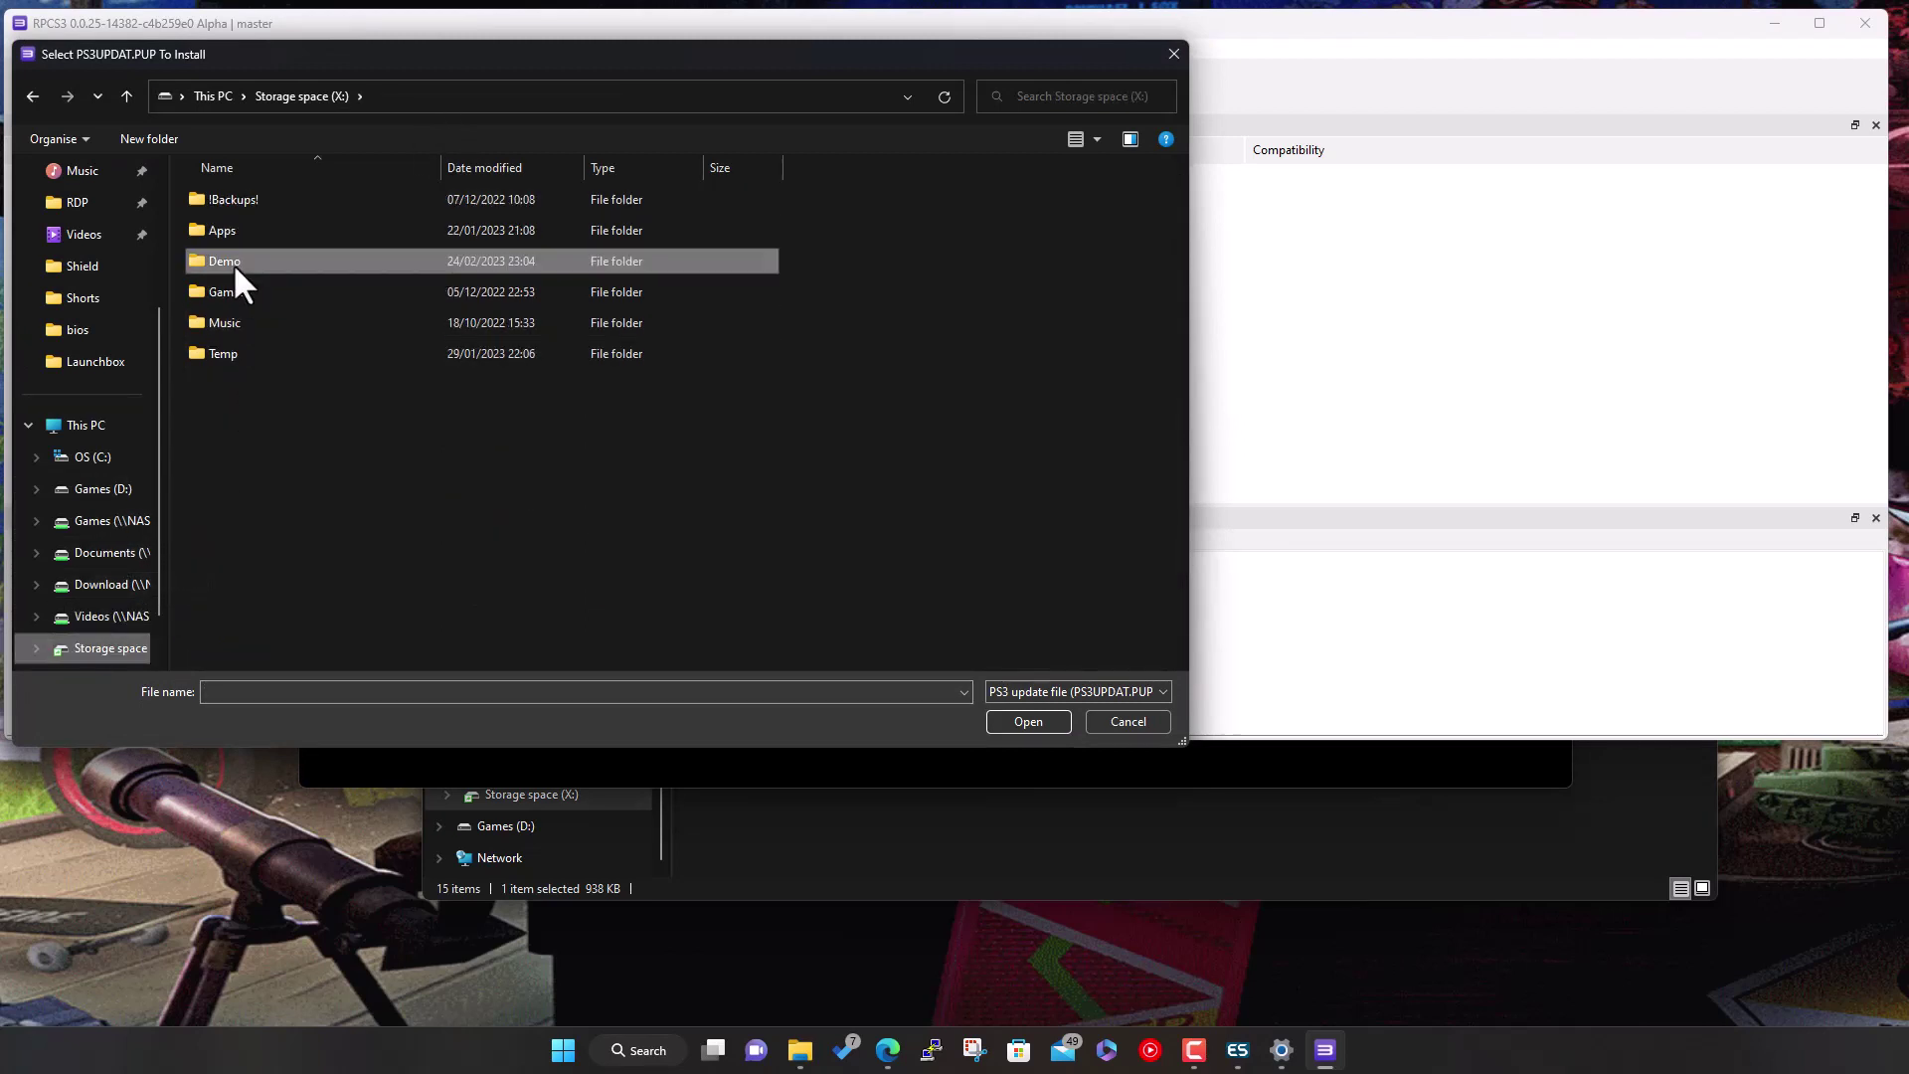
double_click(230, 258)
double_click(229, 197)
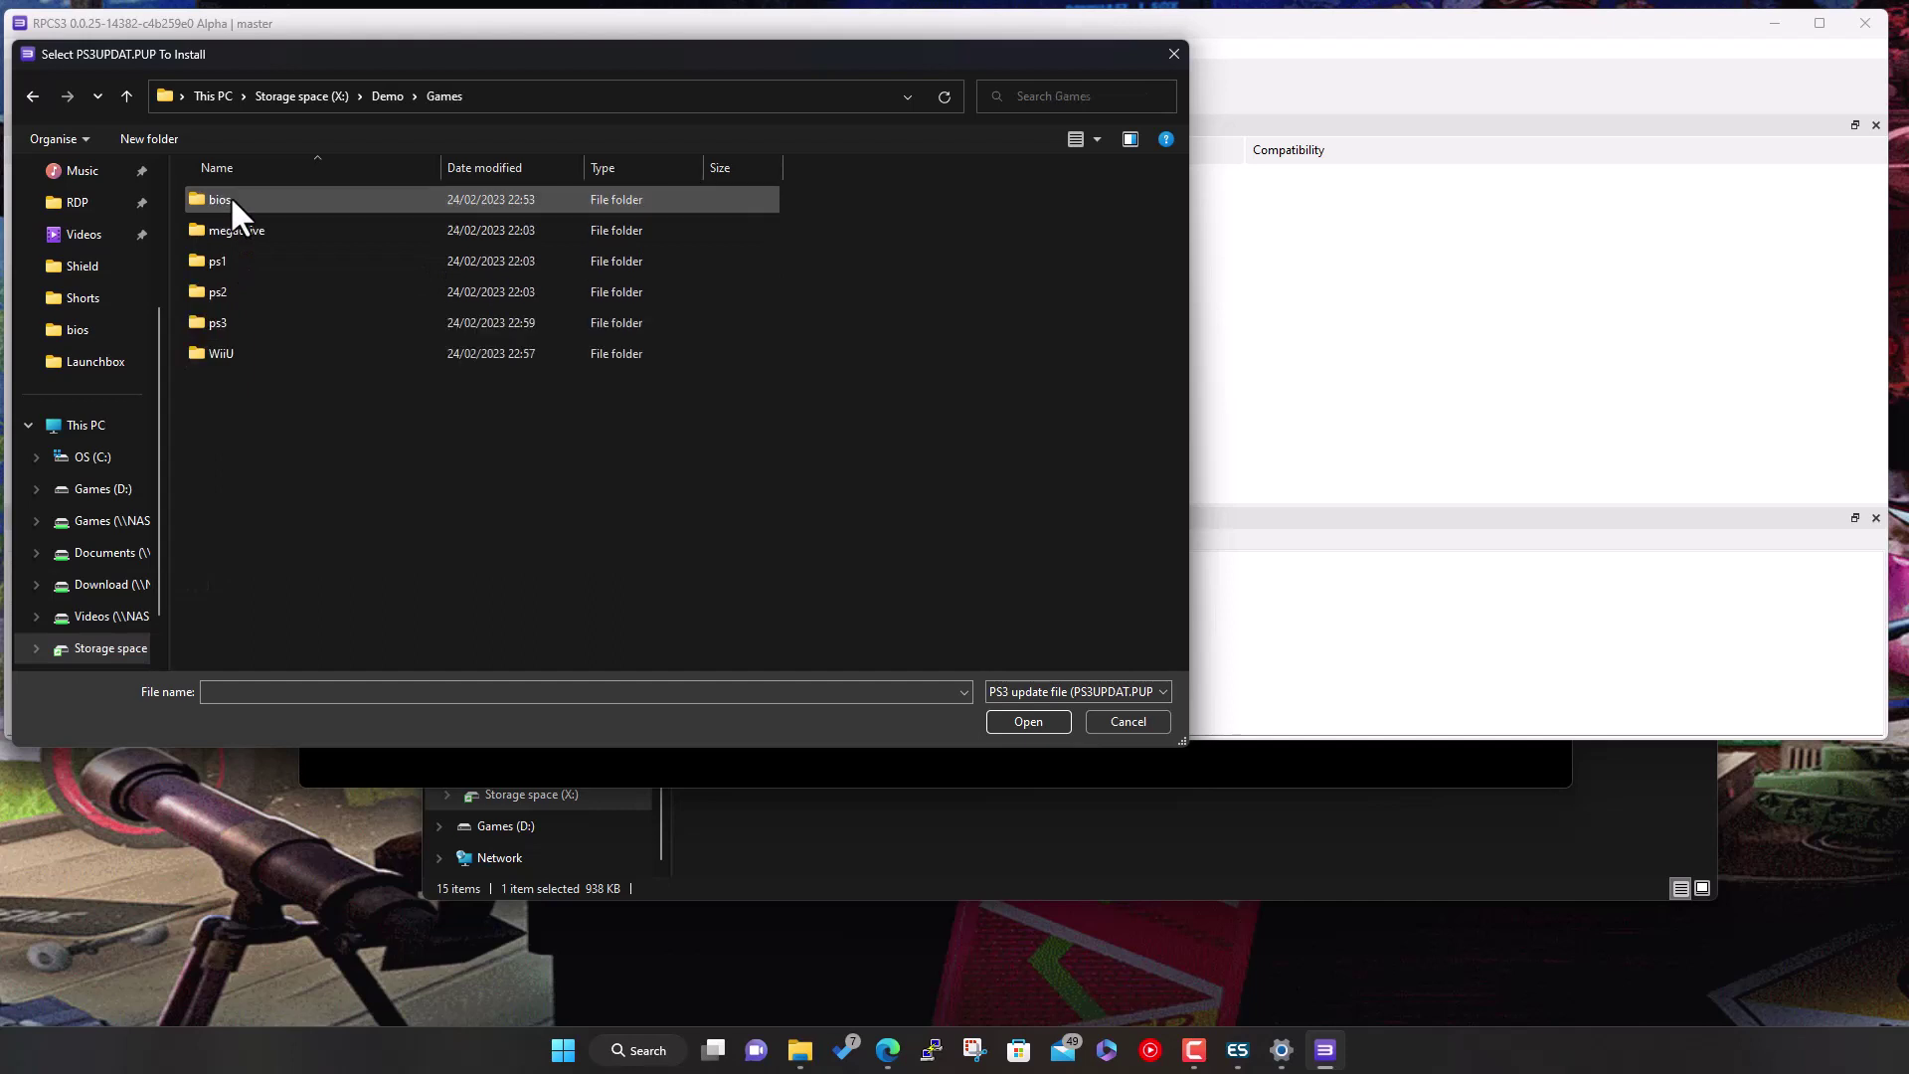
double_click(230, 197)
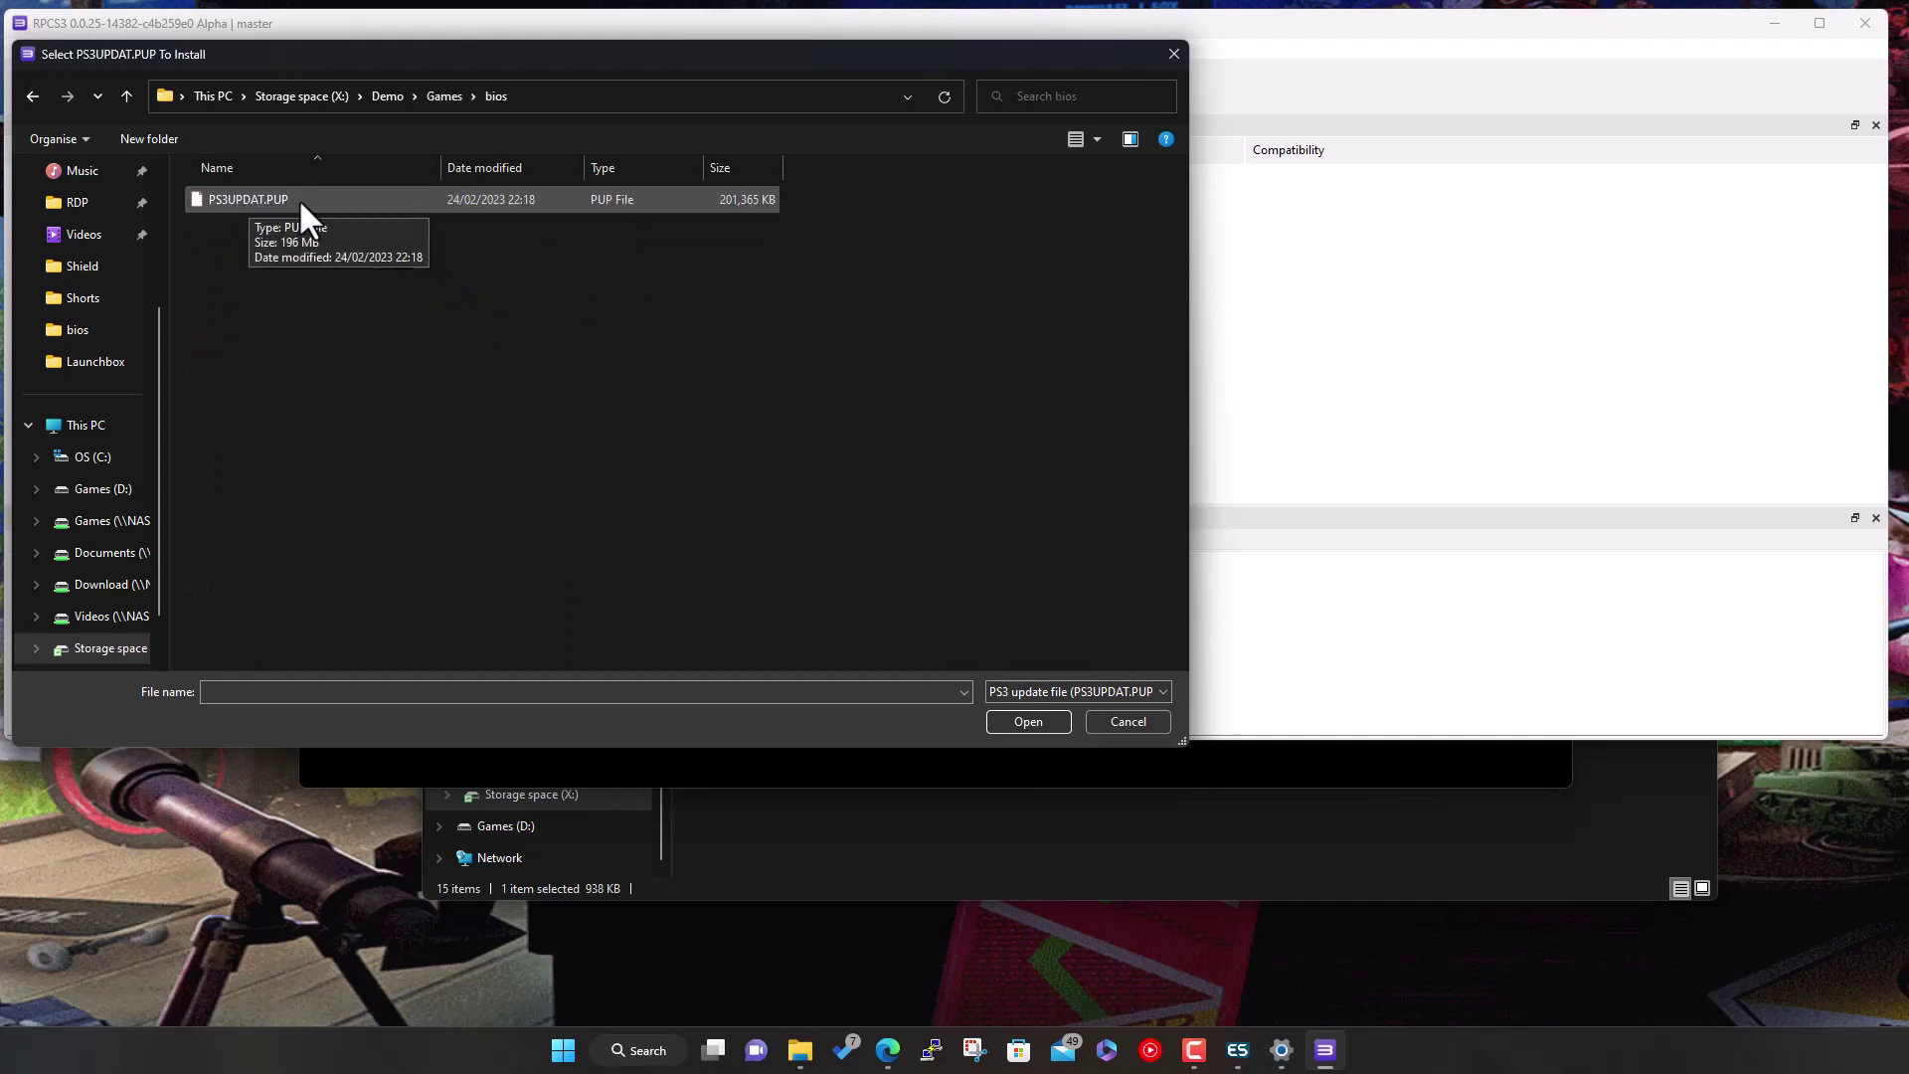
click(302, 199)
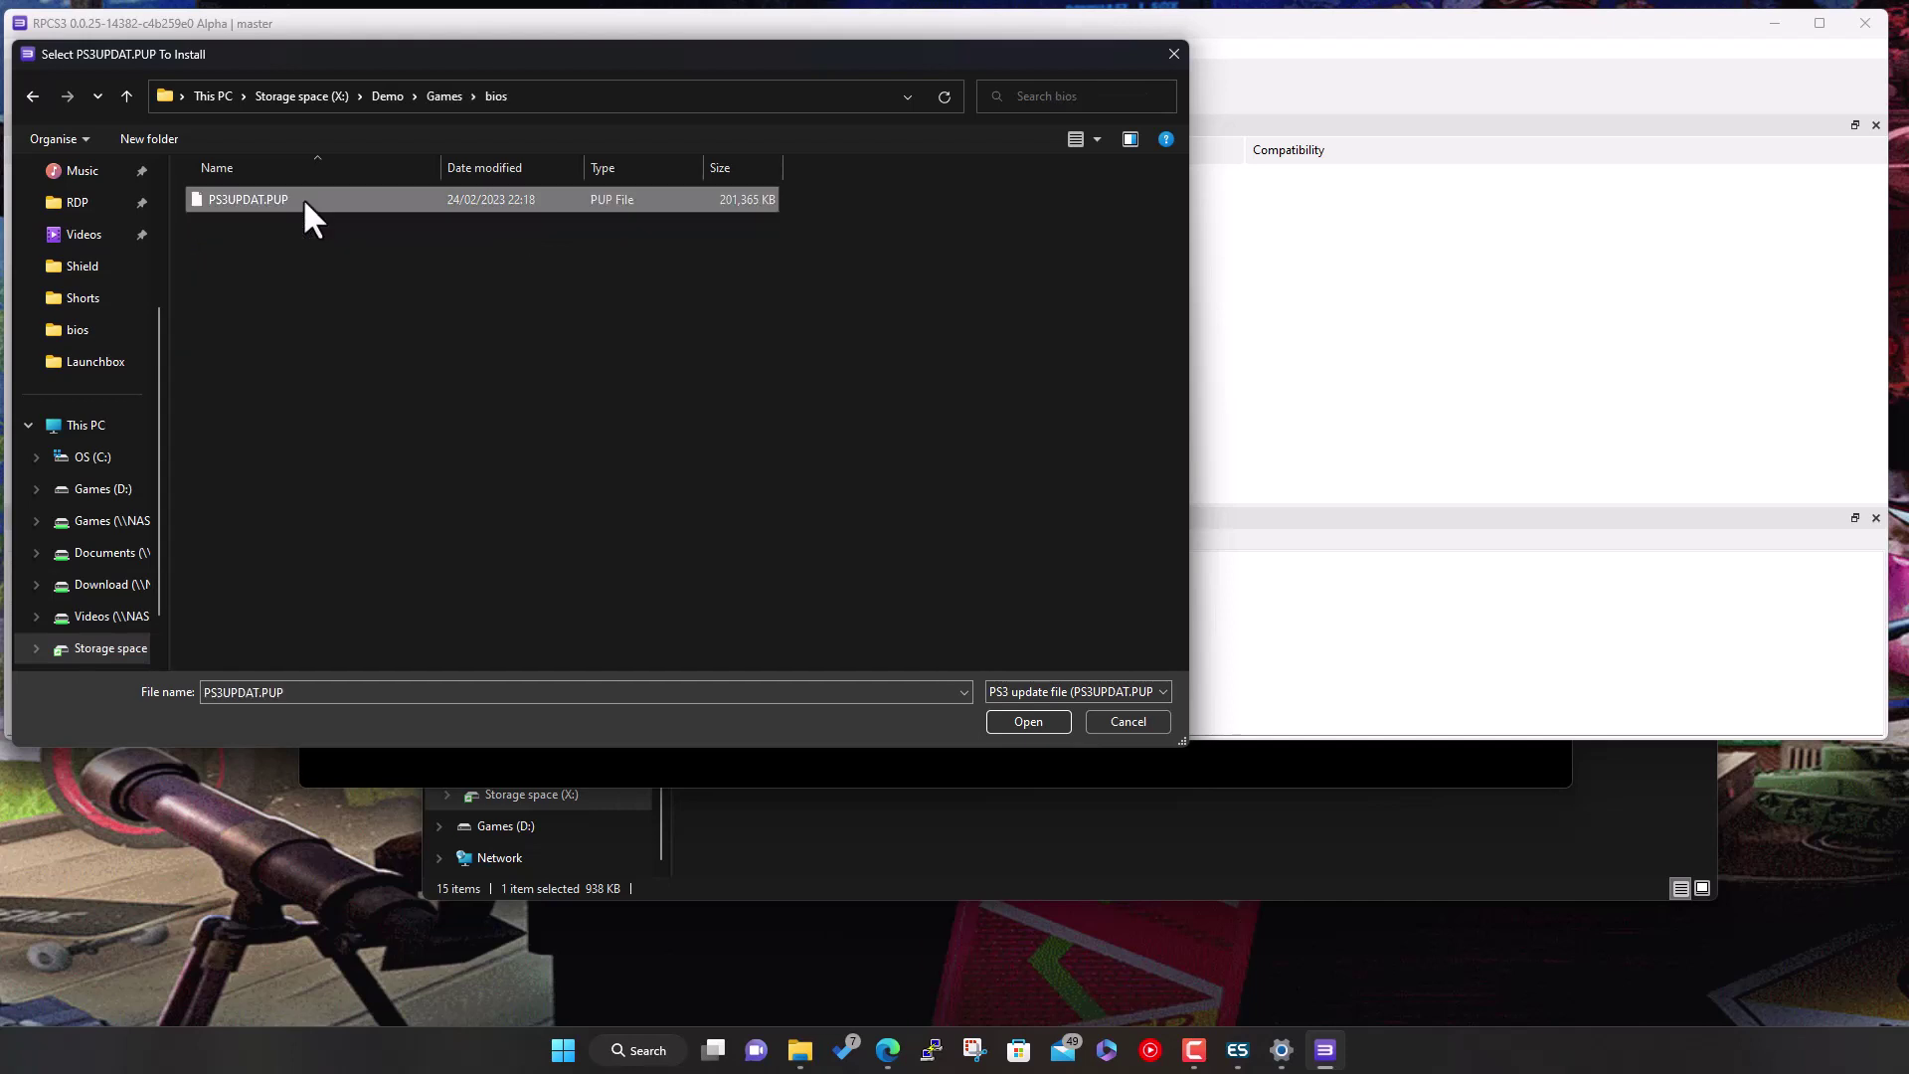
click(1024, 721)
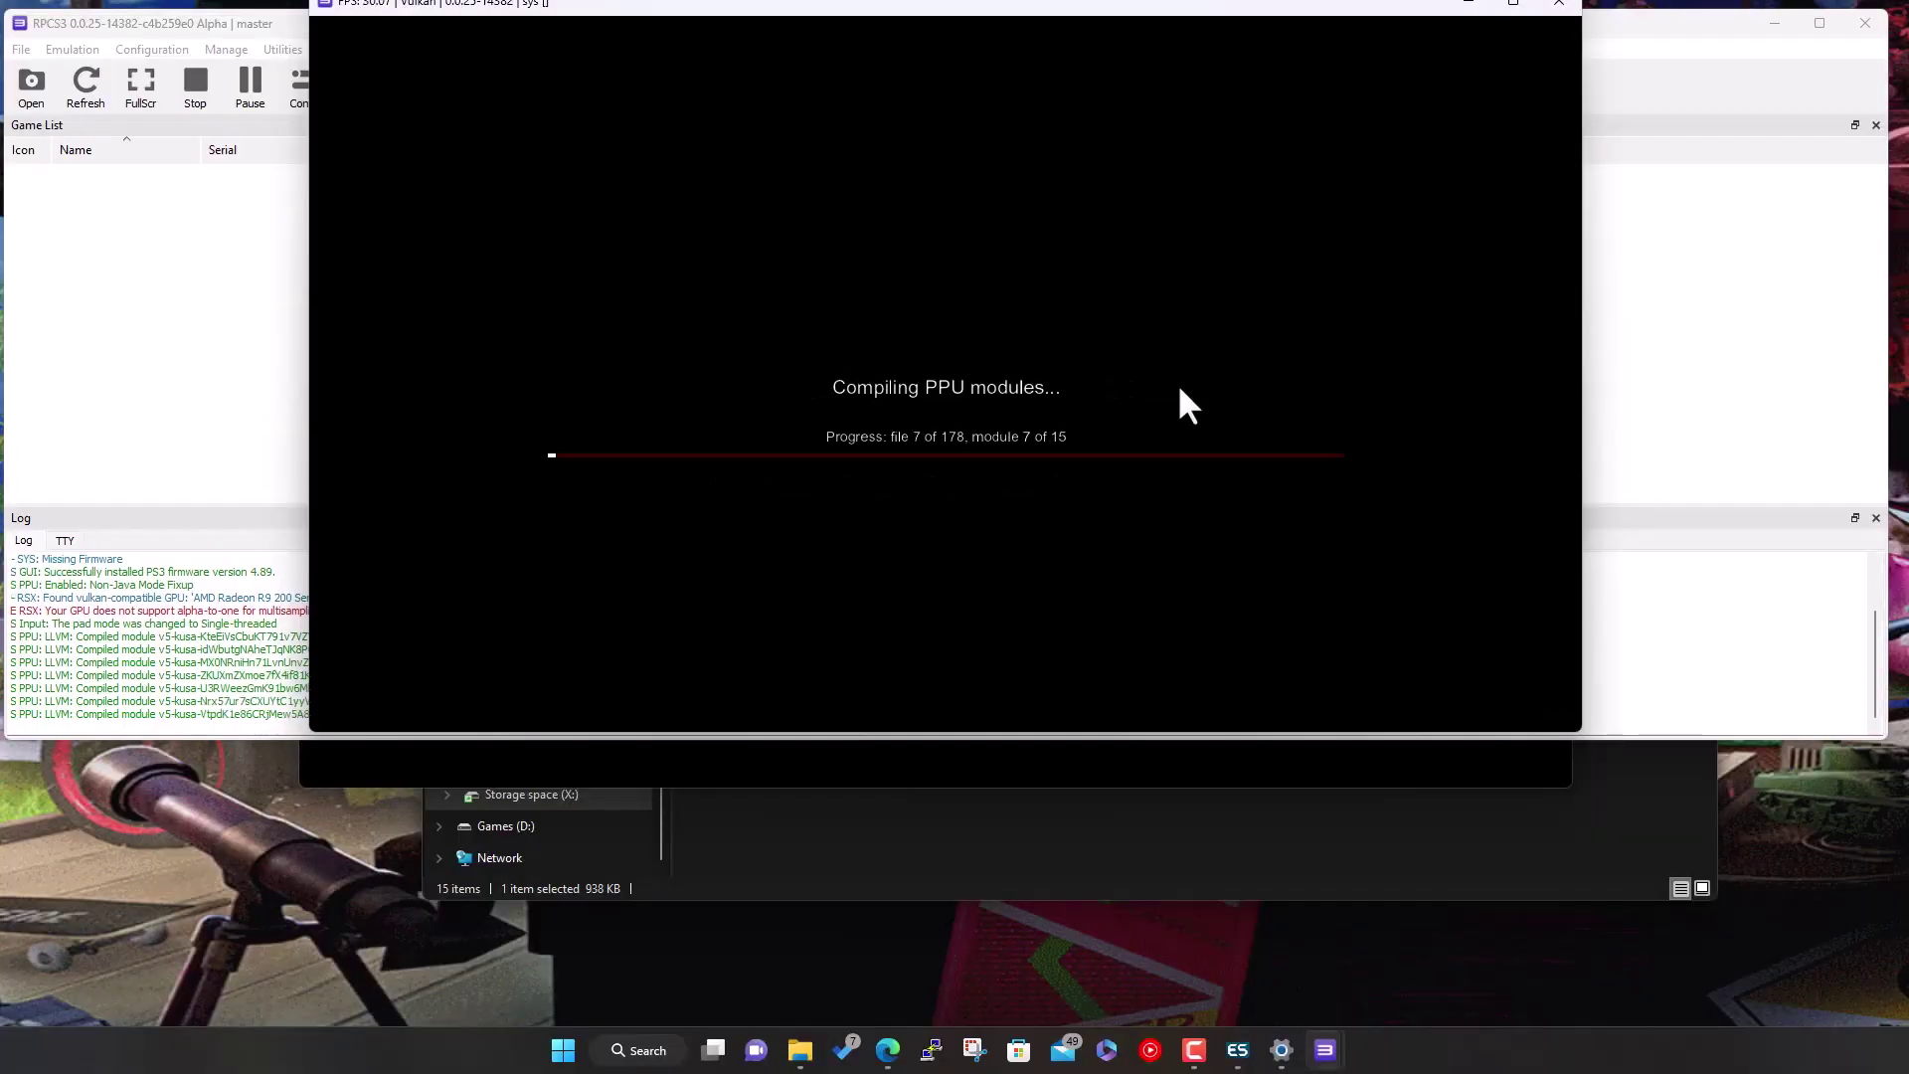
drag(1295, 6, 1541, 195)
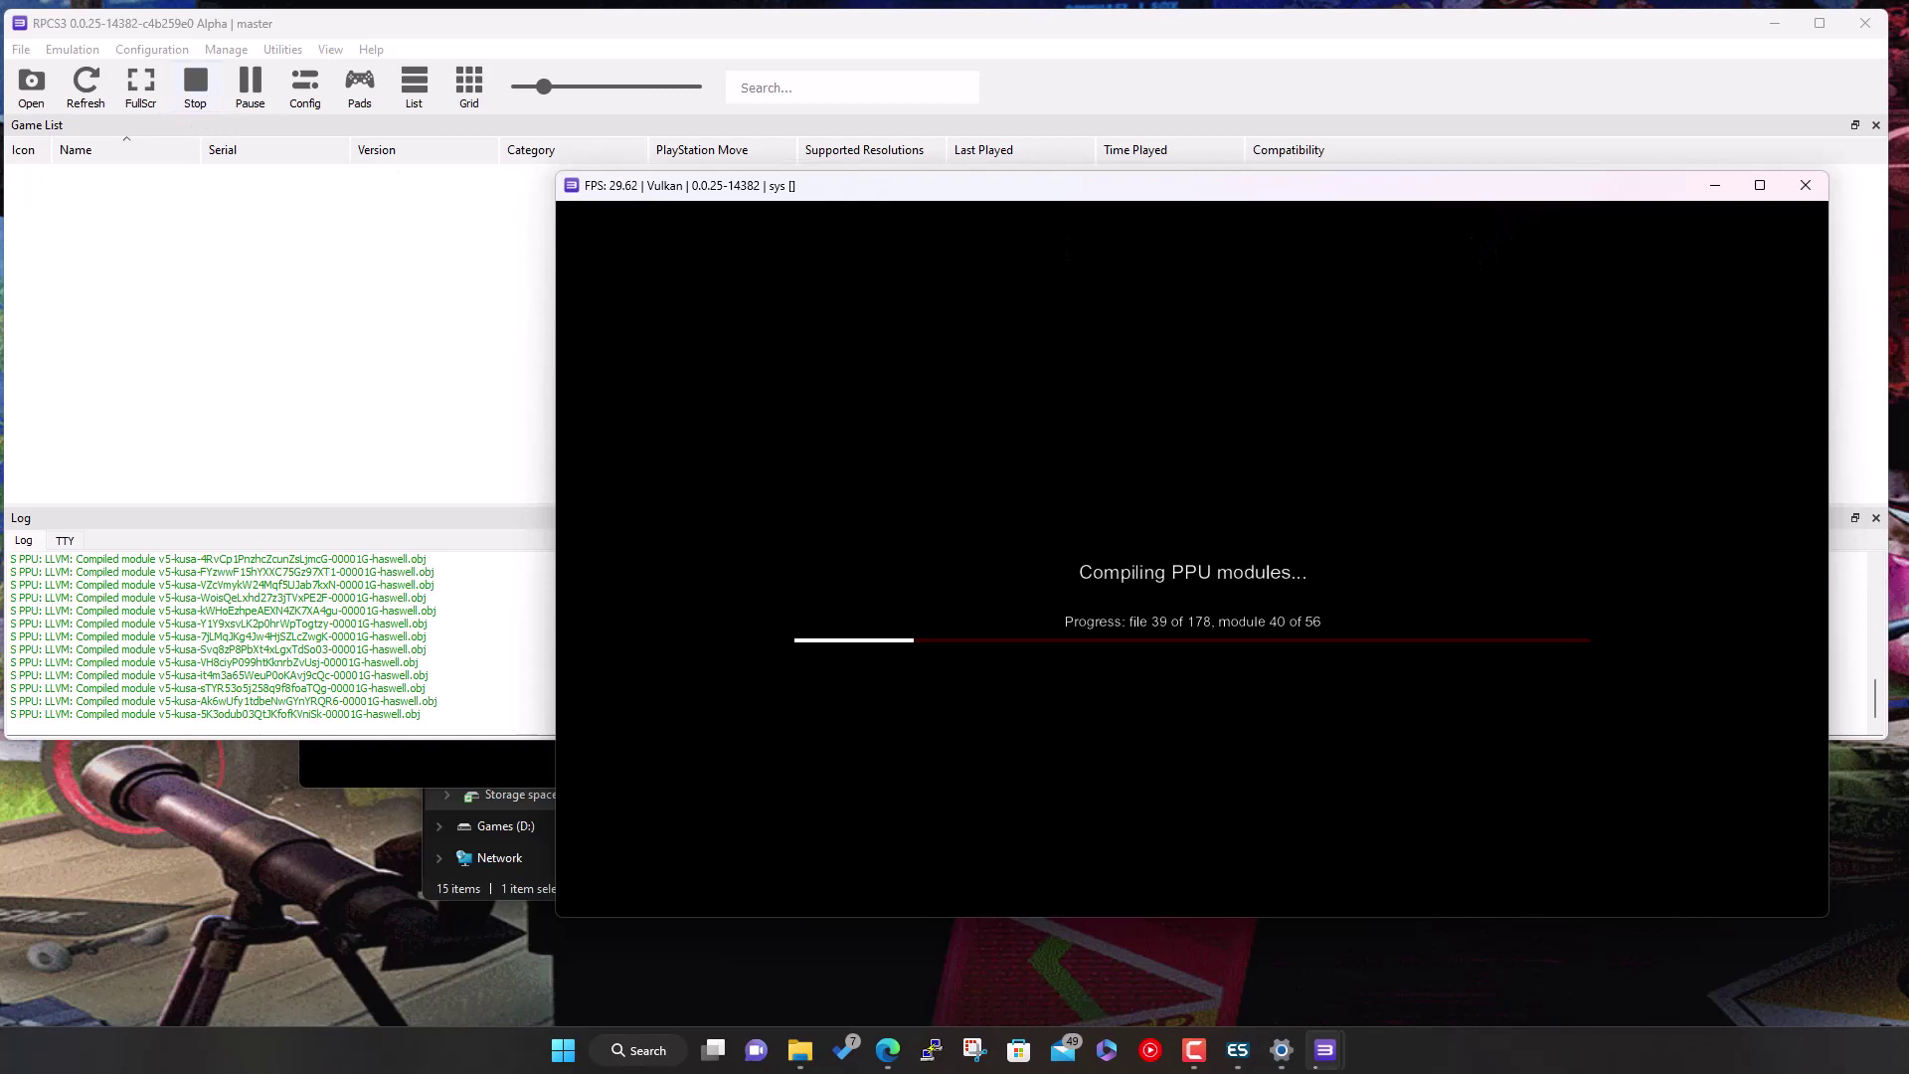
click(195, 84)
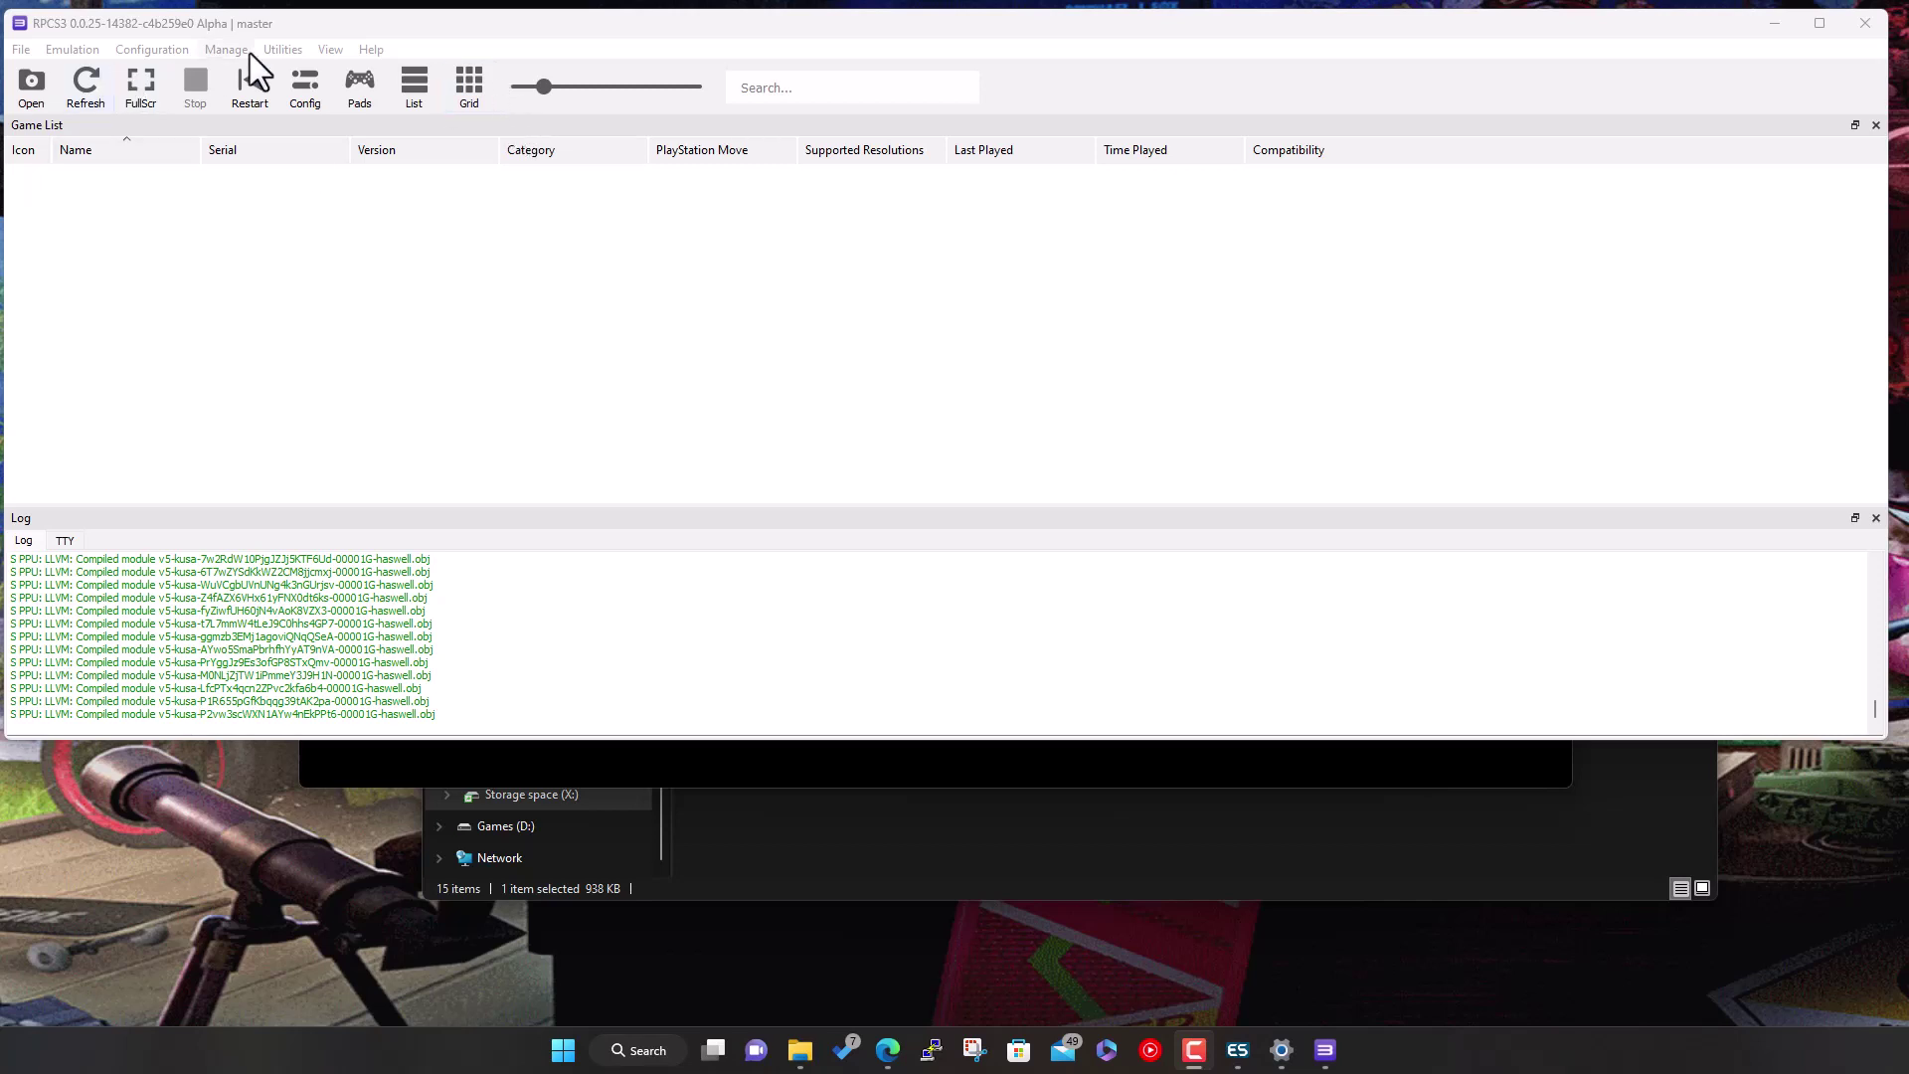
Review RPCS3's CPU and GPU settings, turn off Start games in Fullscreen mode in the emulator settings, and save
click(297, 87)
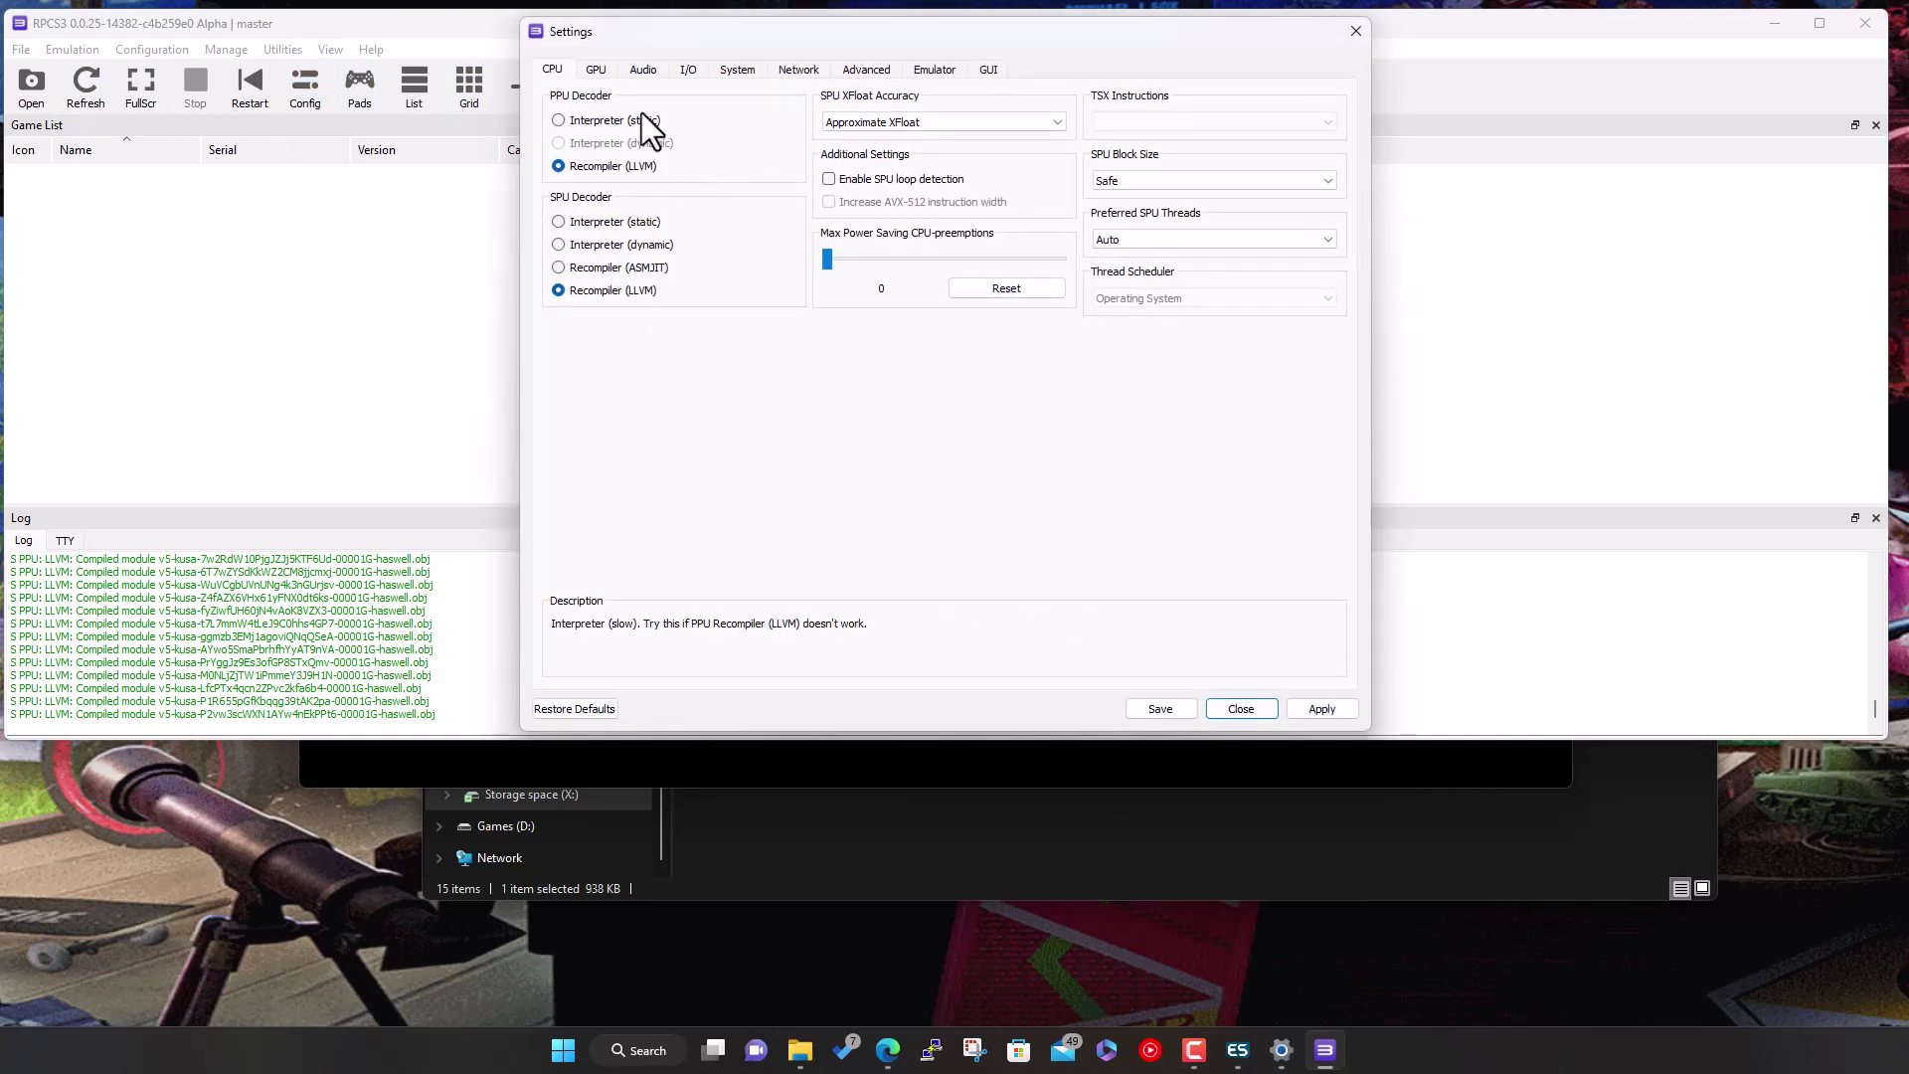
click(602, 68)
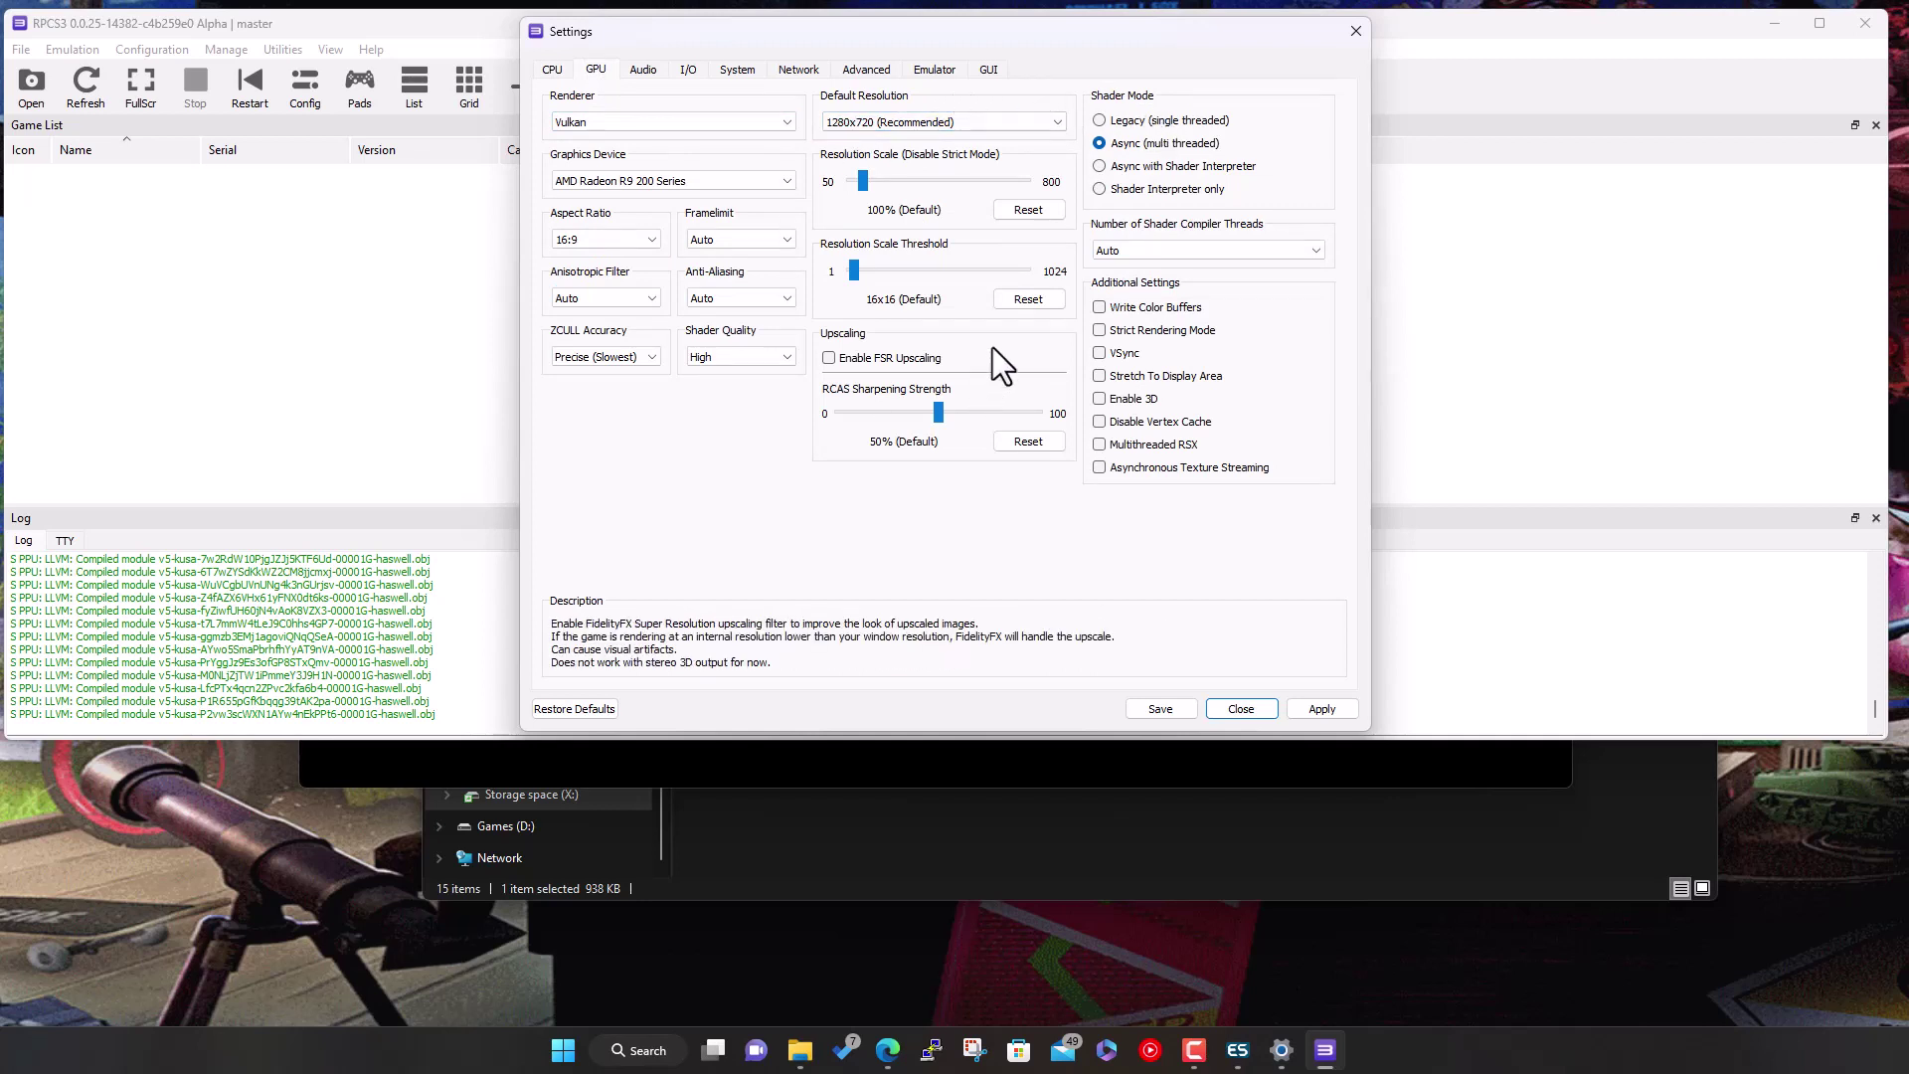
click(943, 65)
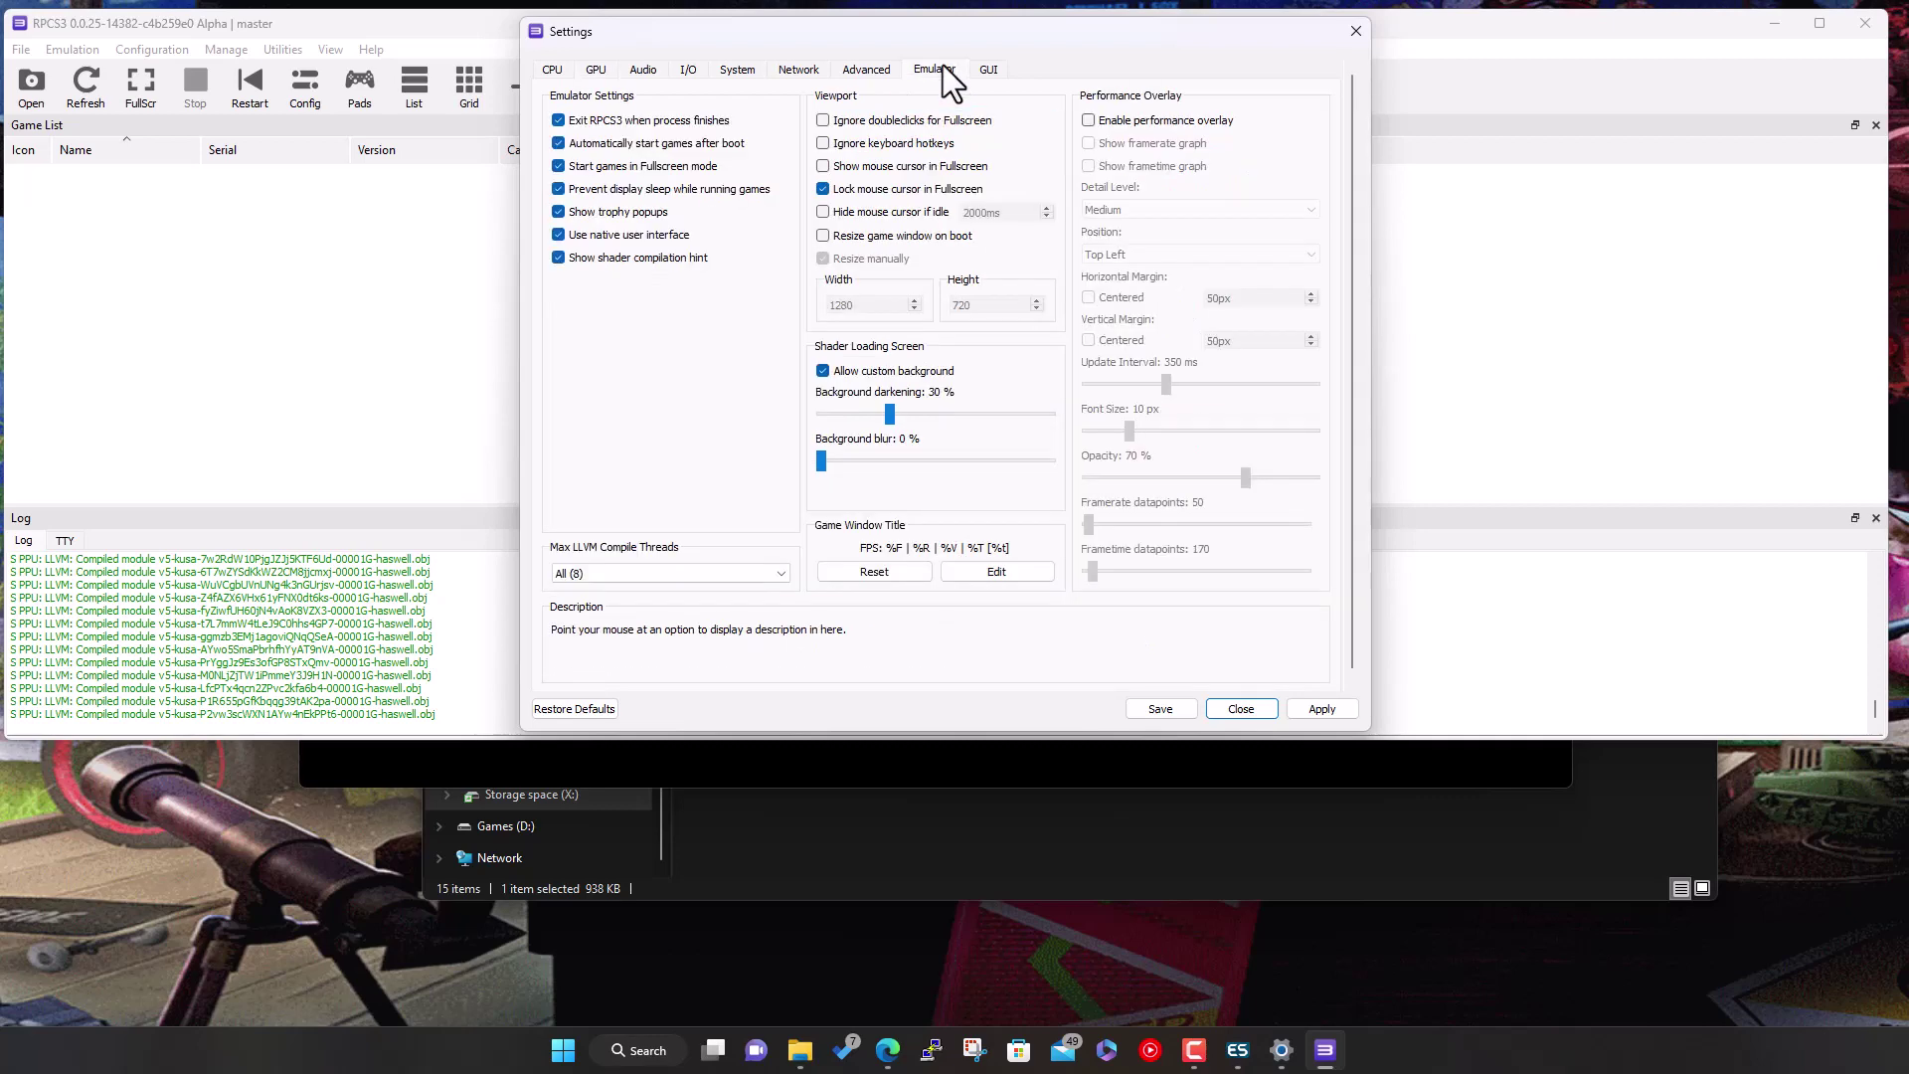
click(646, 167)
click(1160, 708)
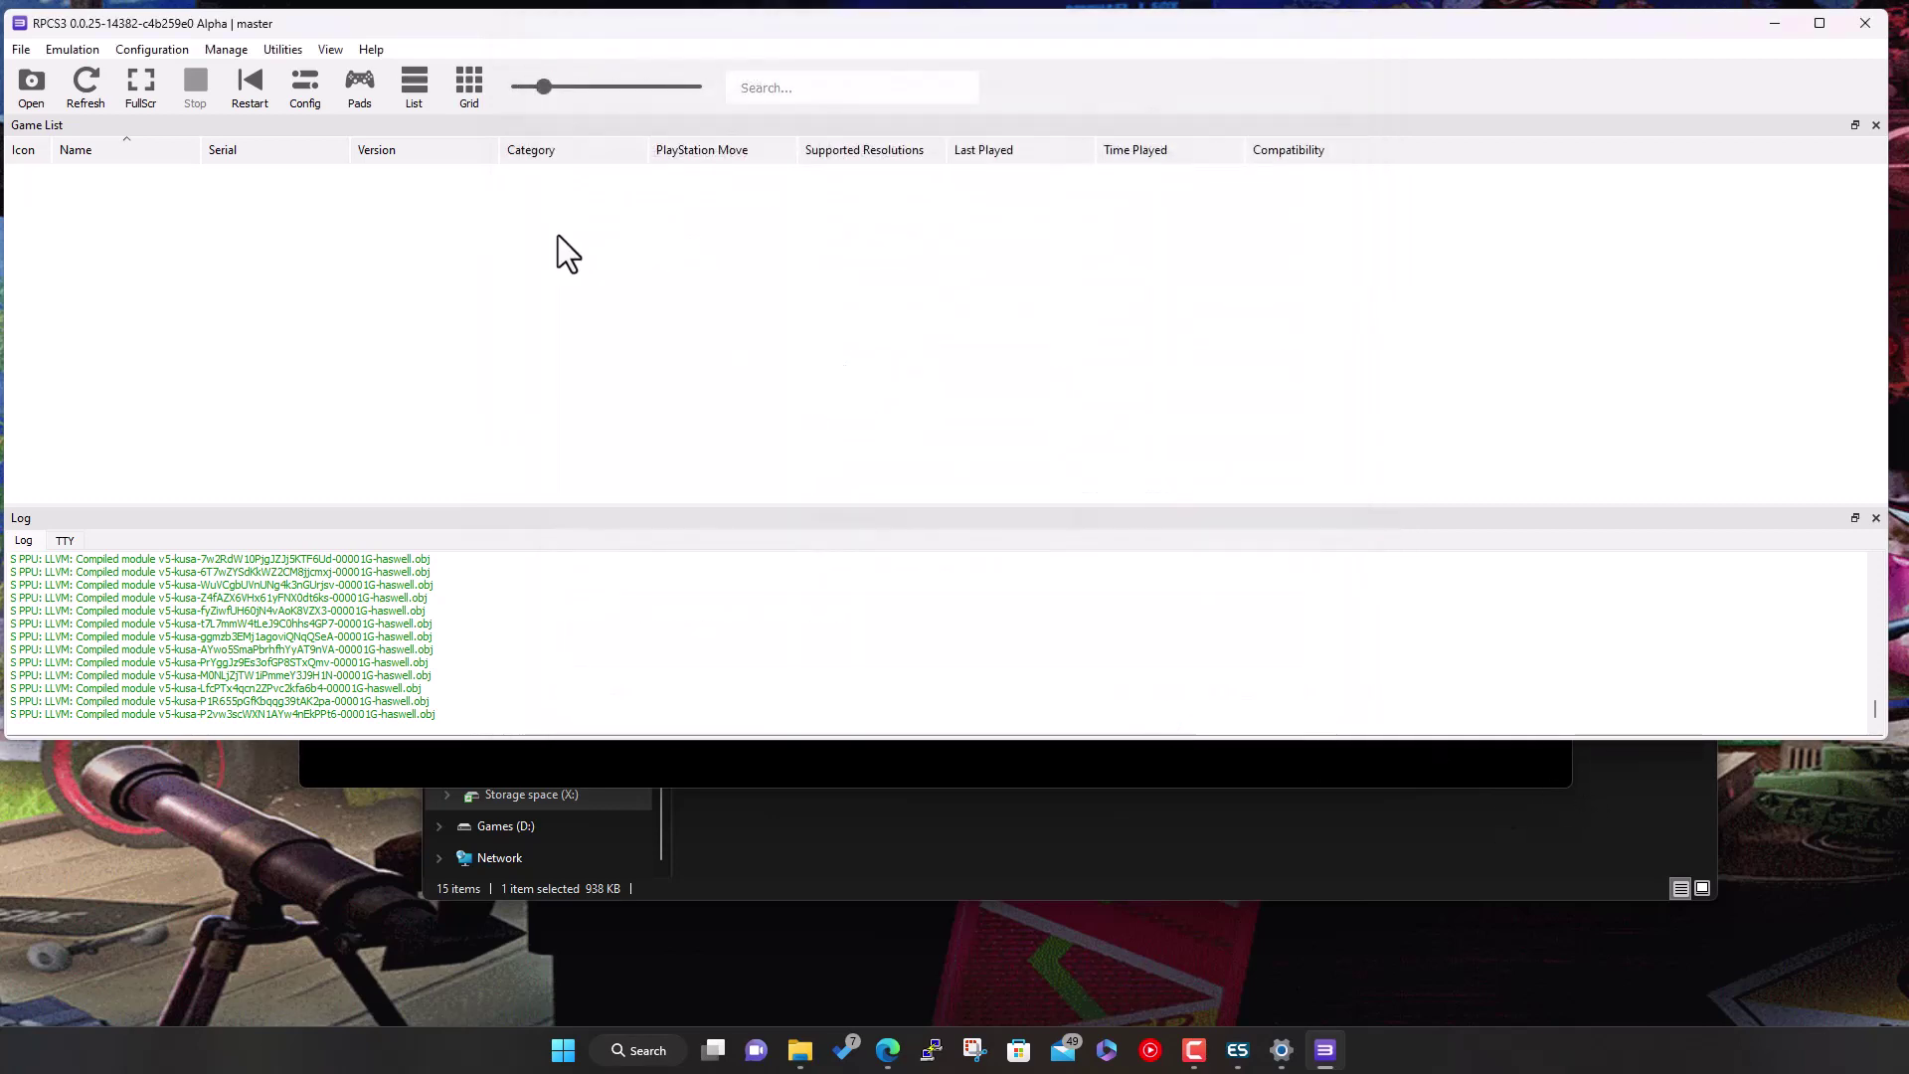
Set Player 1's gamepad handler to XInput and its device to XInput Pad #1 in RPCS3
click(350, 78)
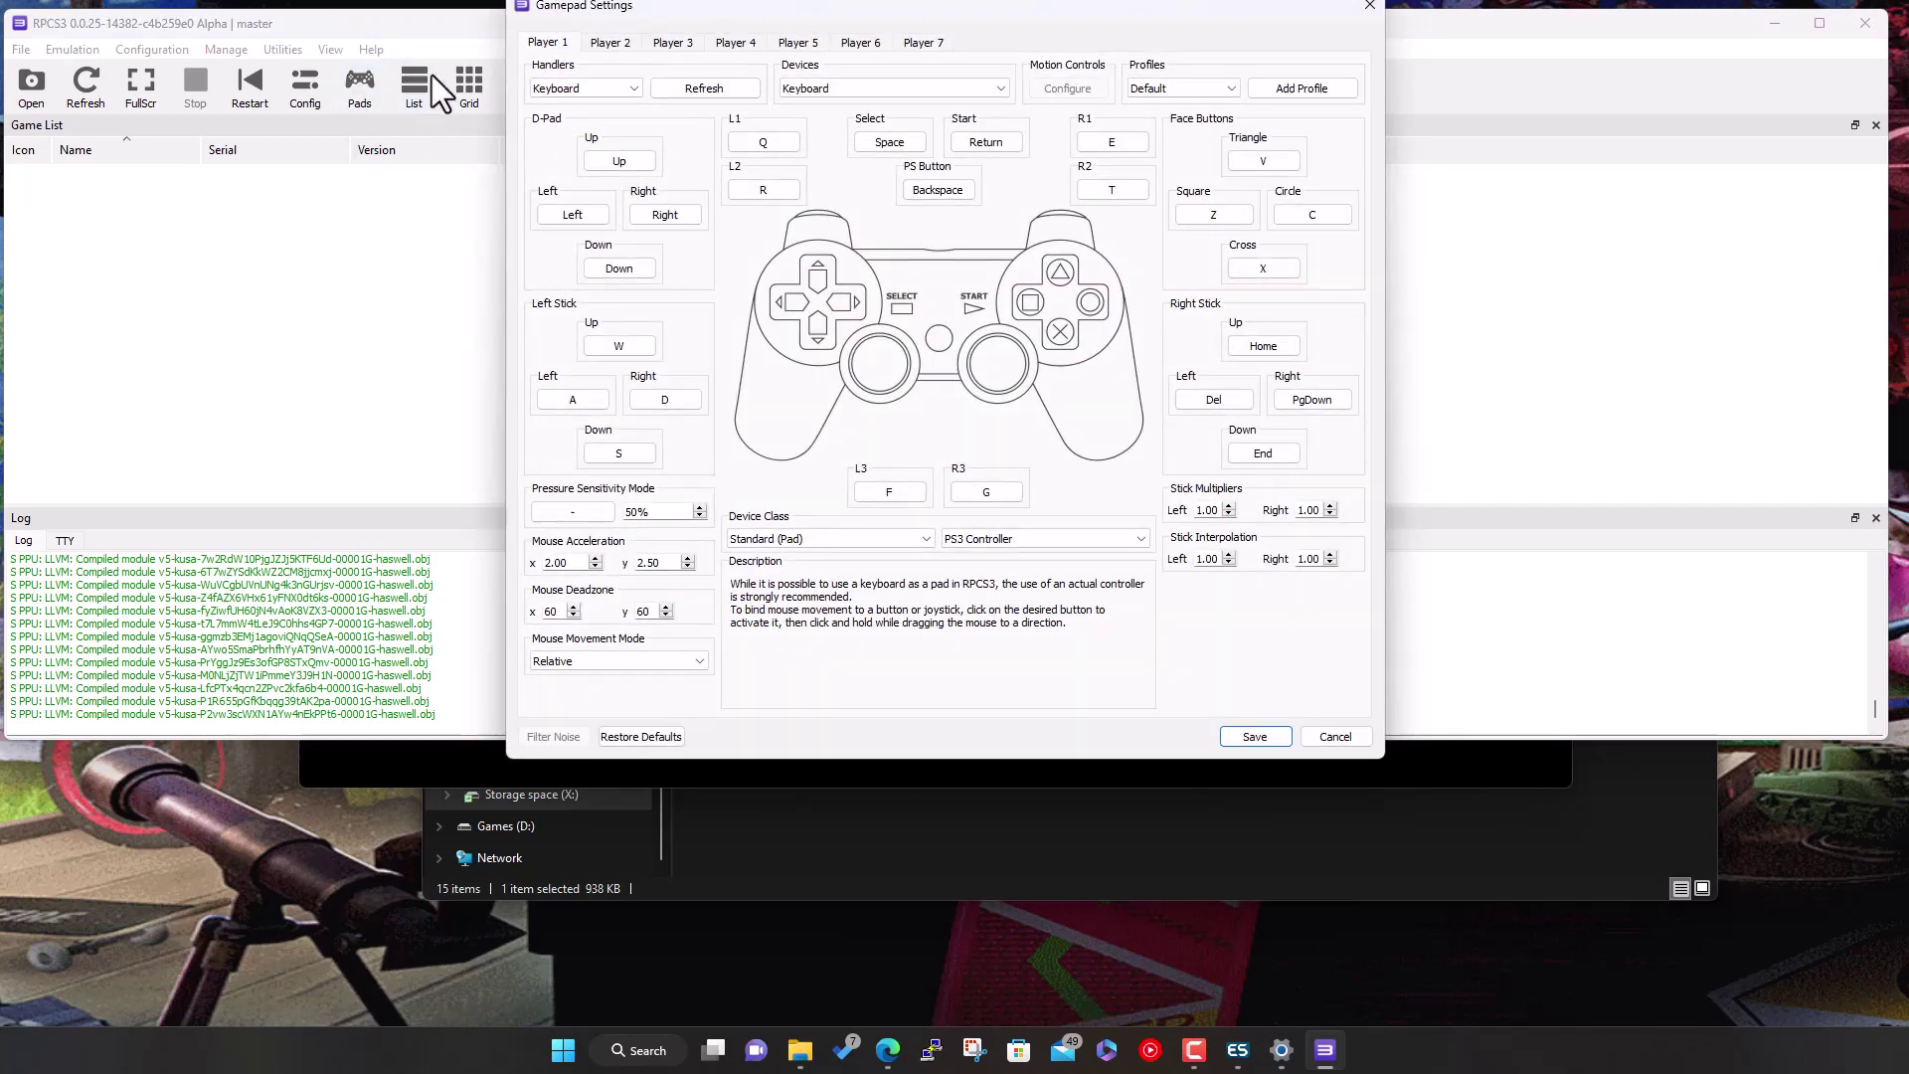
click(626, 90)
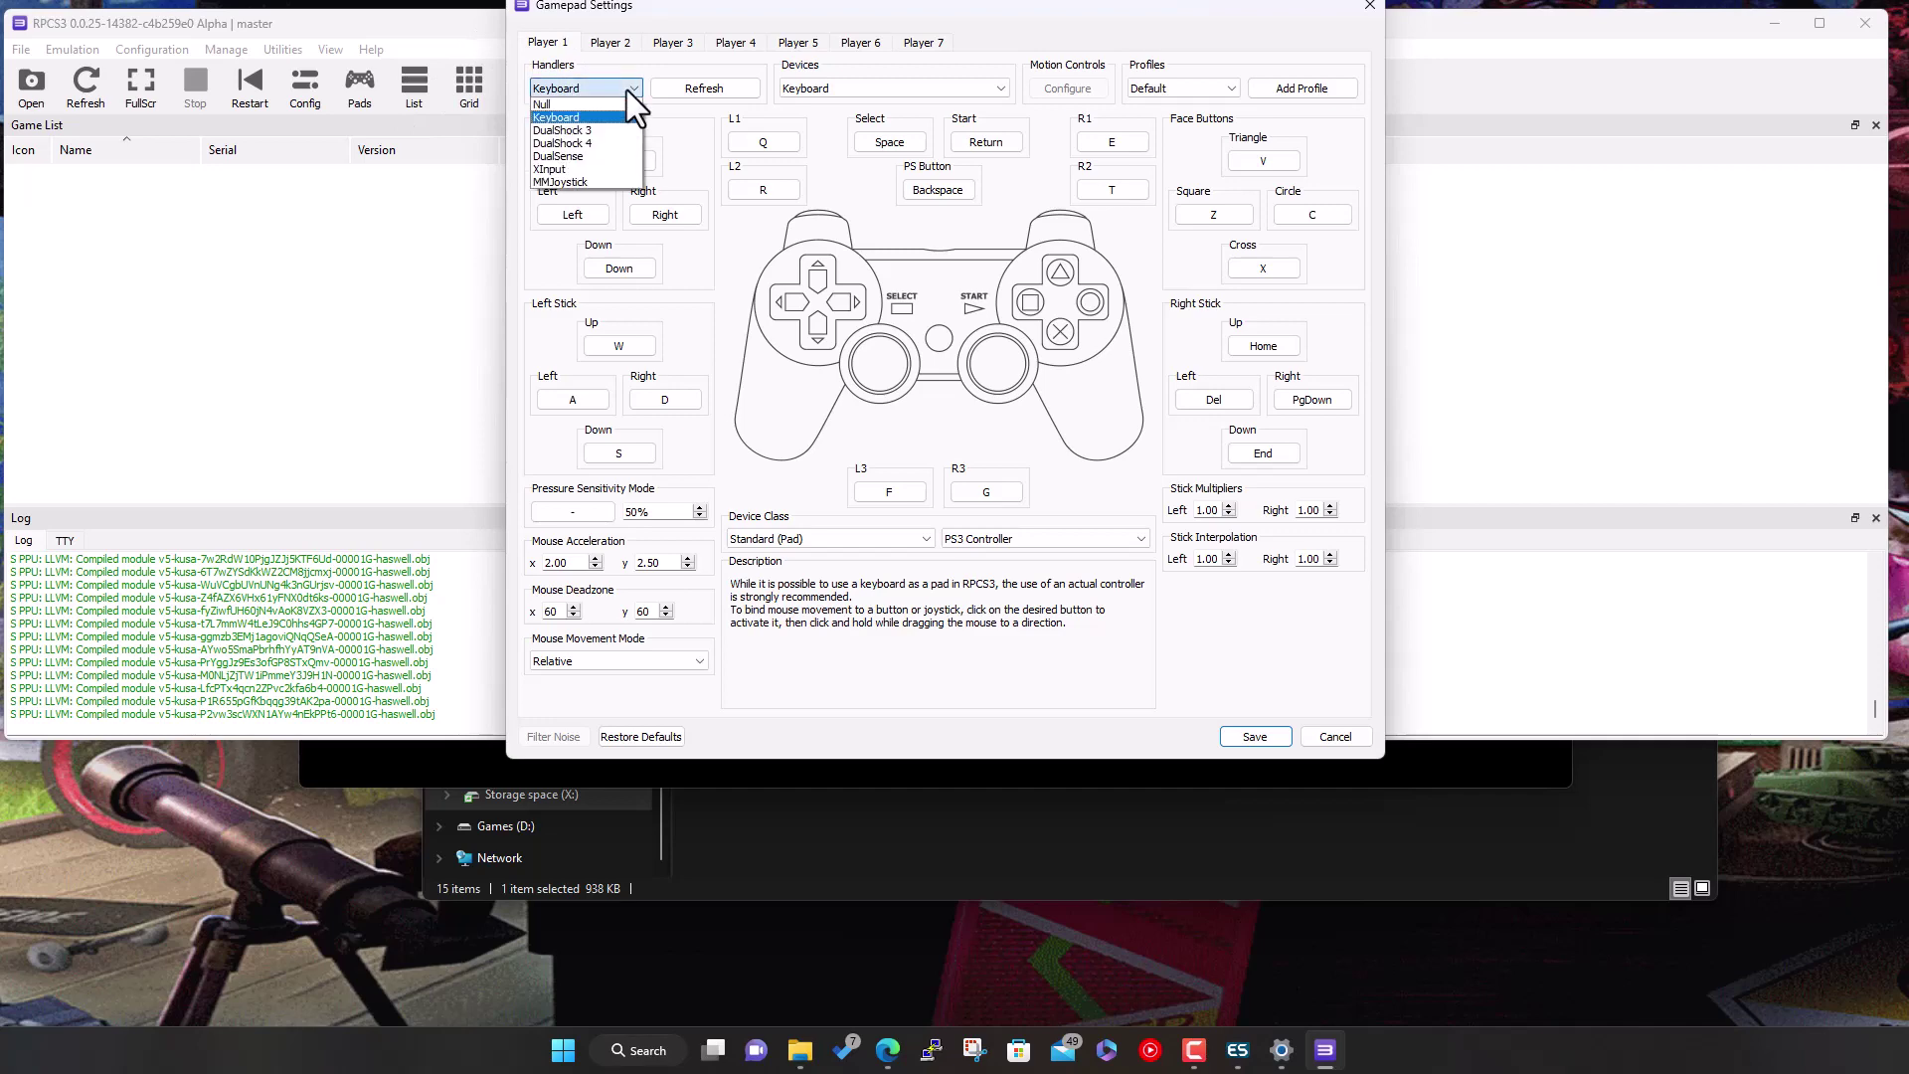
click(588, 169)
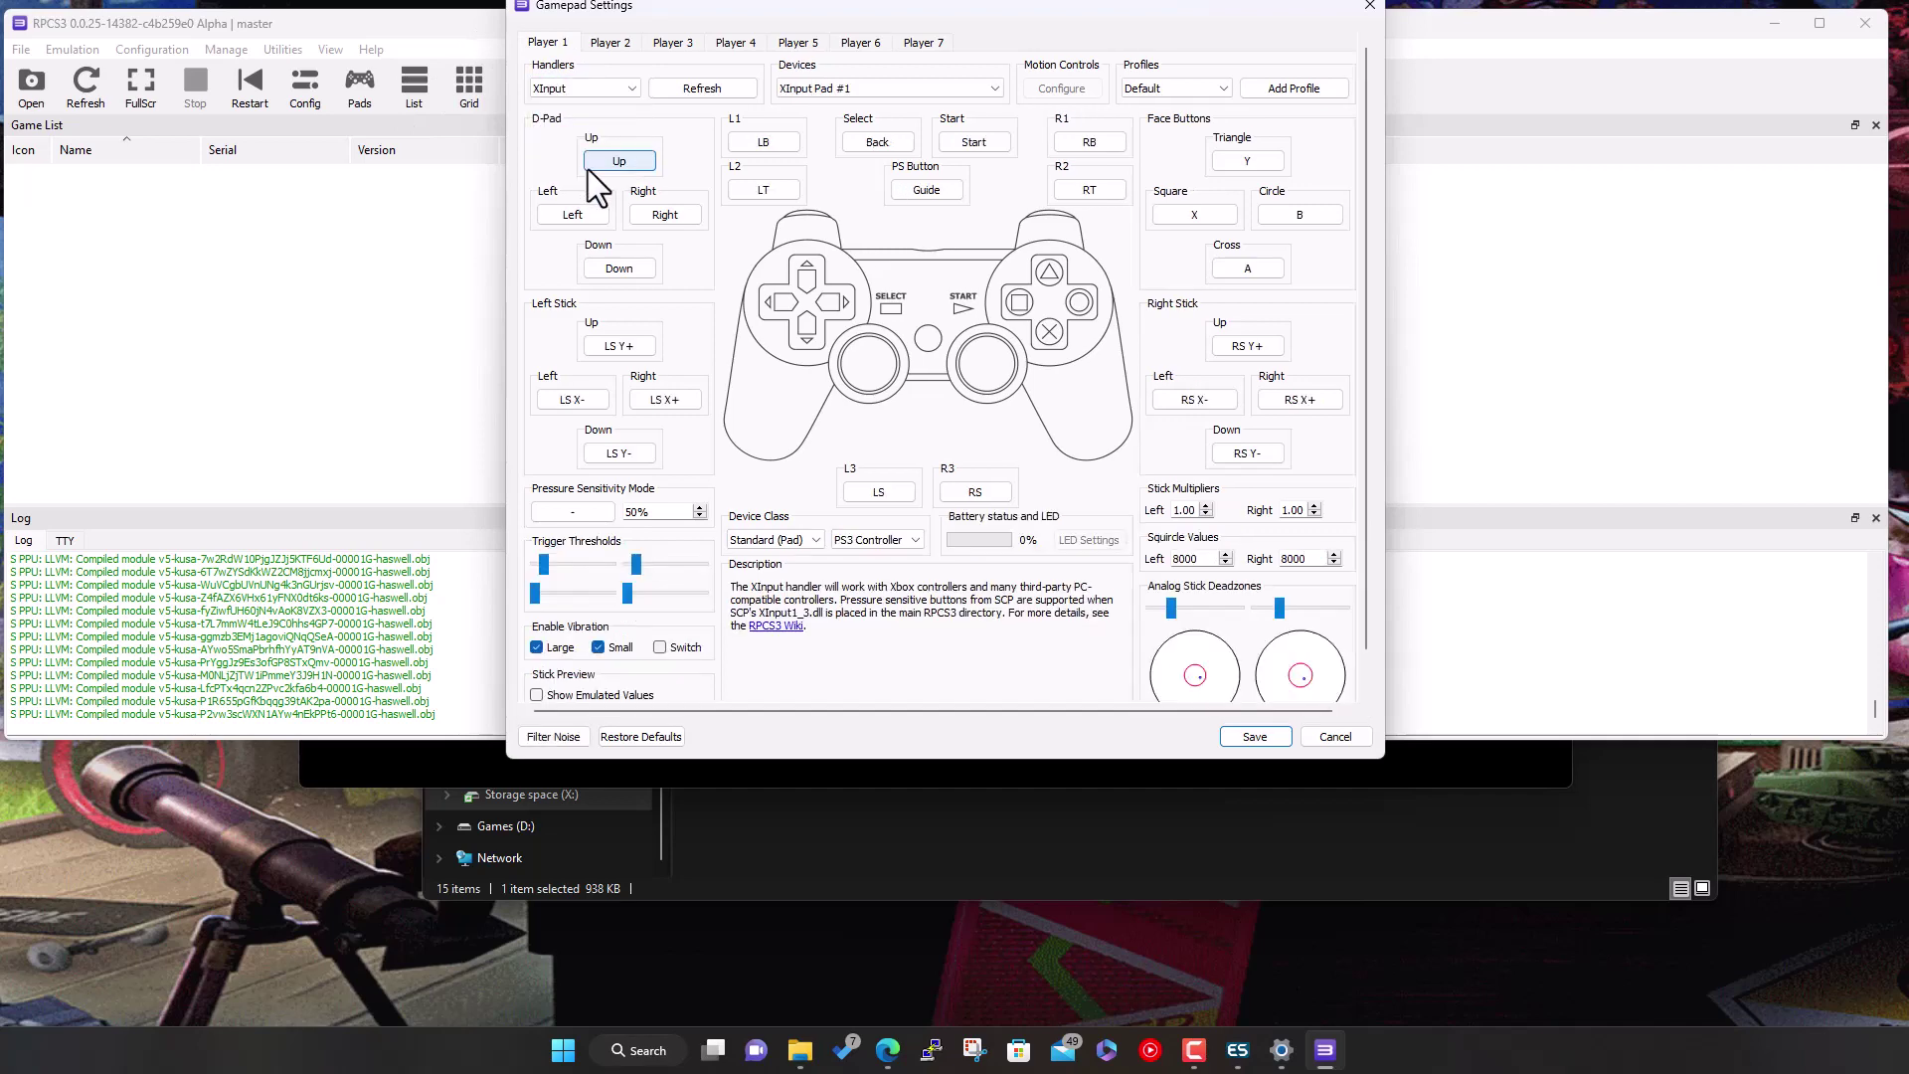
click(855, 95)
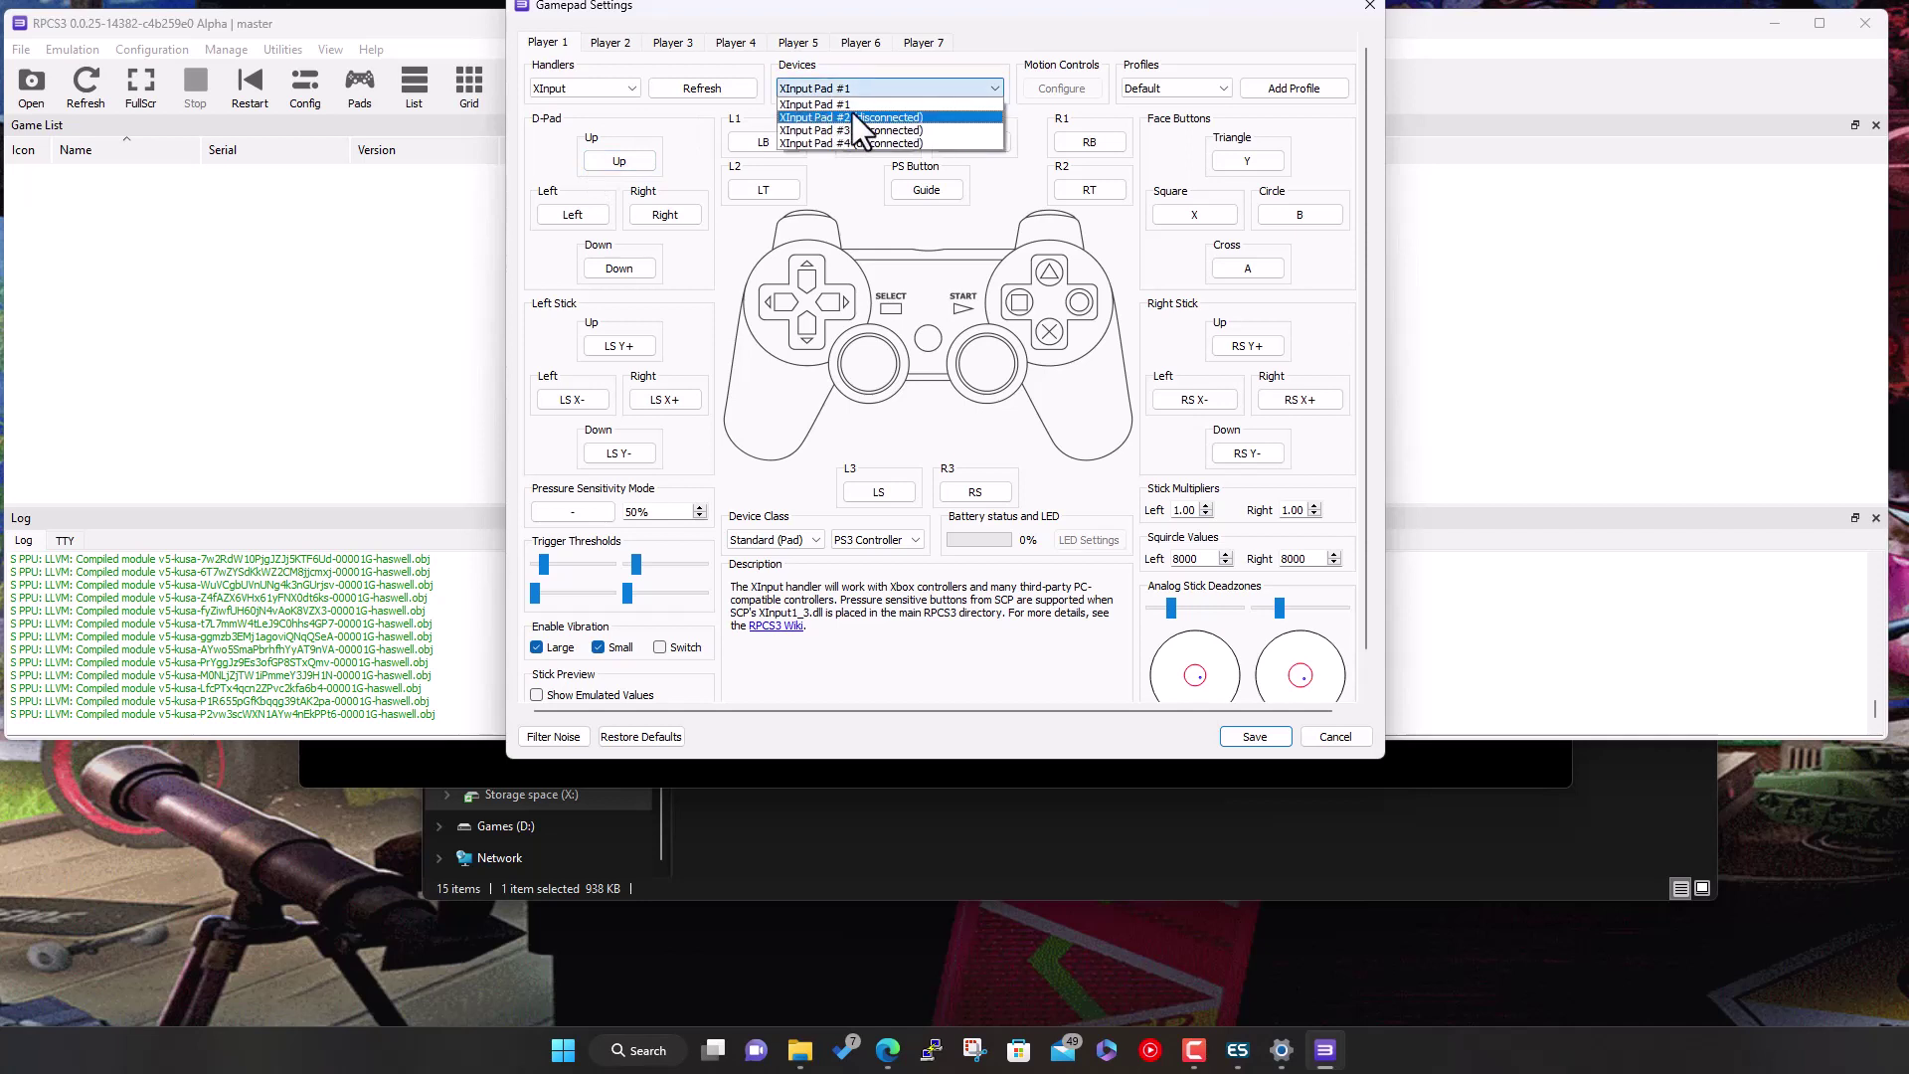
click(856, 105)
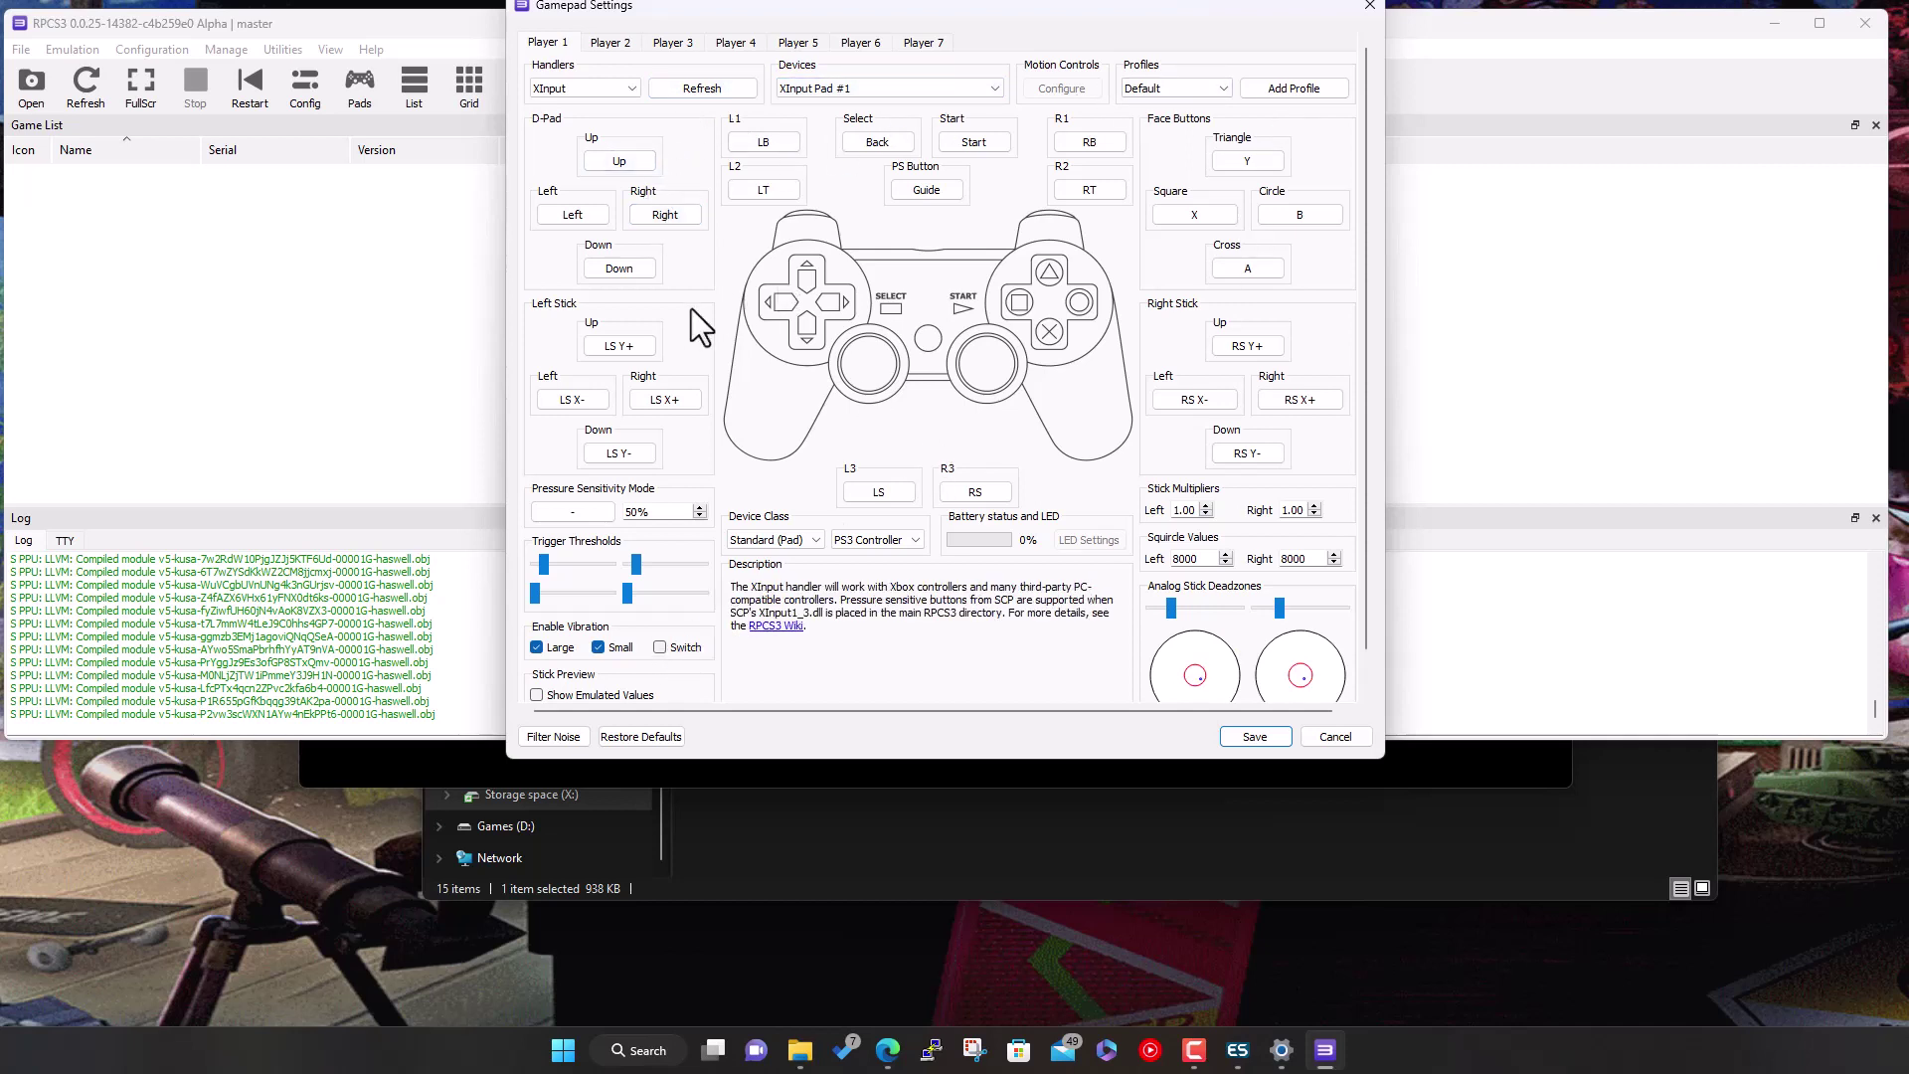
Try the D-Pad Up, L1 and L2 bindings for Player 1, then cancel the gamepad settings
click(634, 162)
click(764, 142)
click(764, 191)
click(1336, 737)
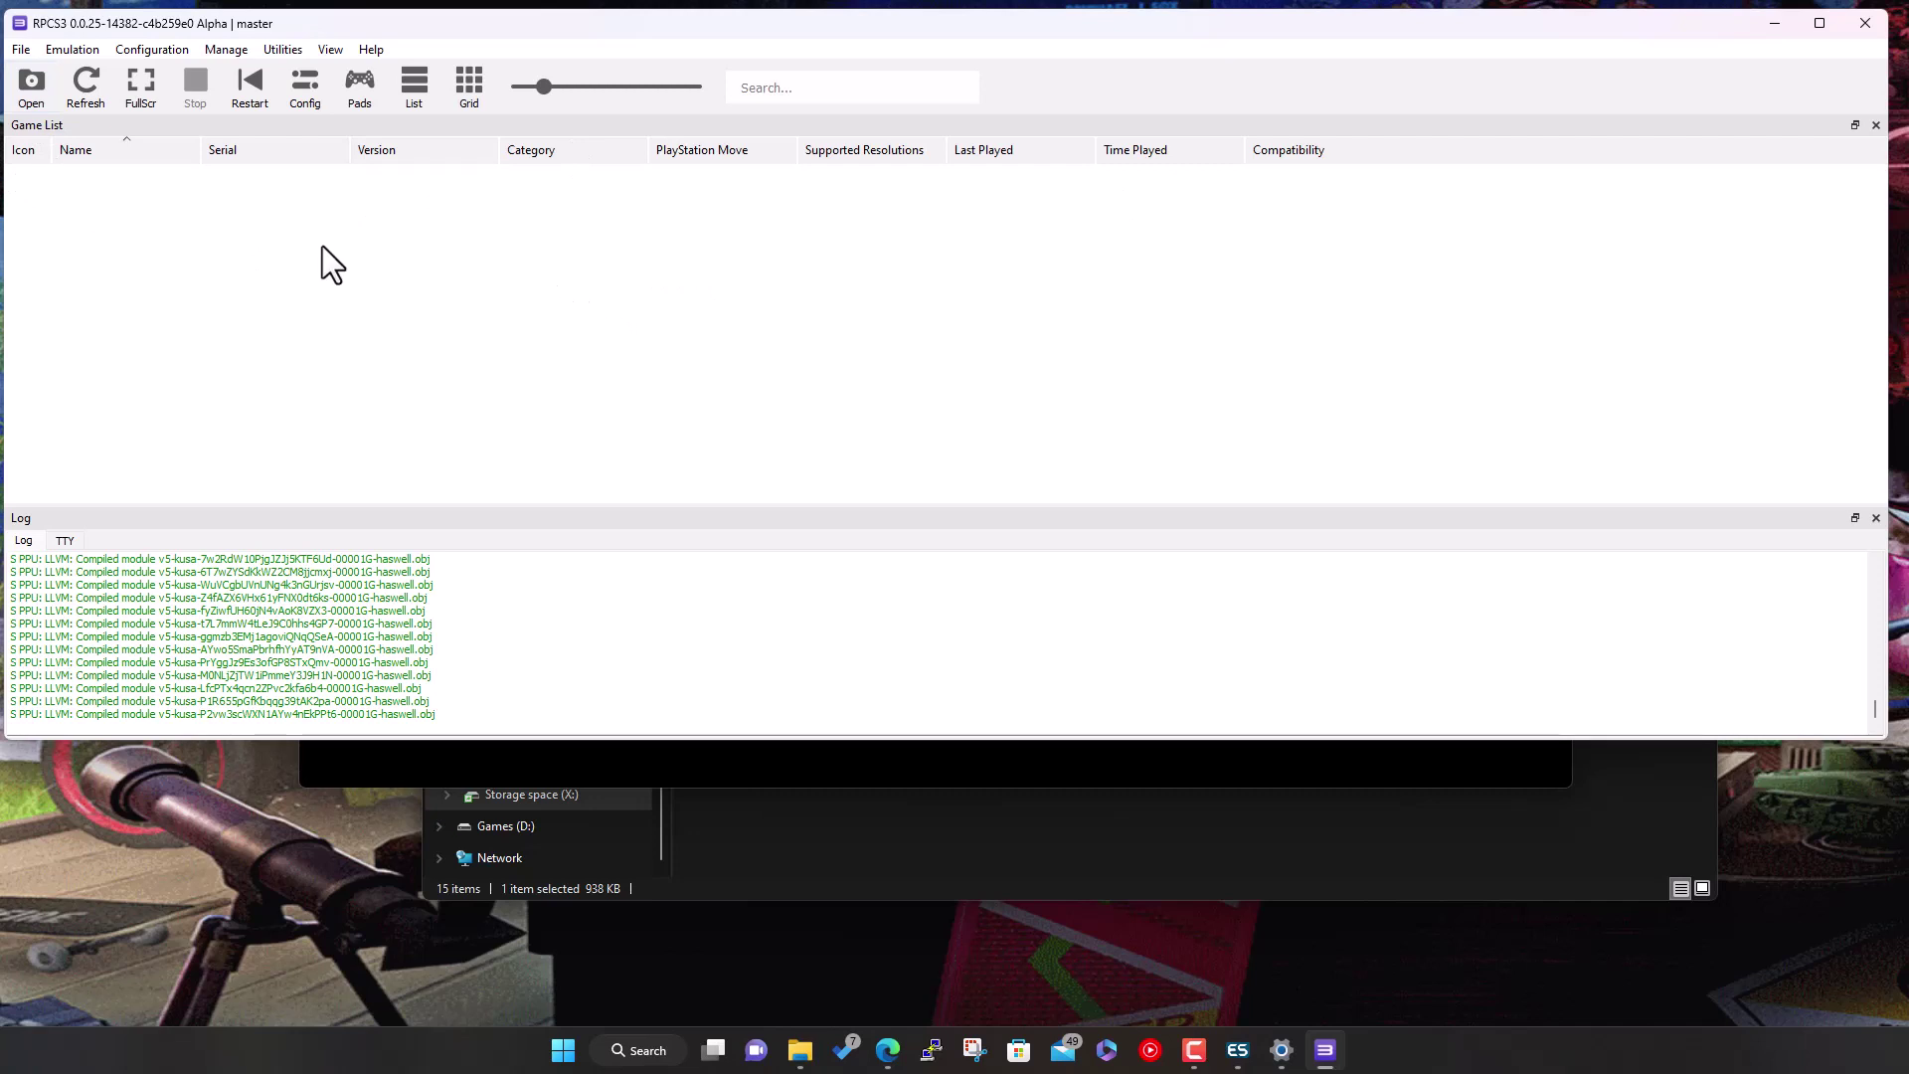
Review RPCS3's game and package installation commands and examine the emulators\rpcs3\dev_hdd0\game folder inside X:\Demo\RetroBat in File Explorer
click(21, 49)
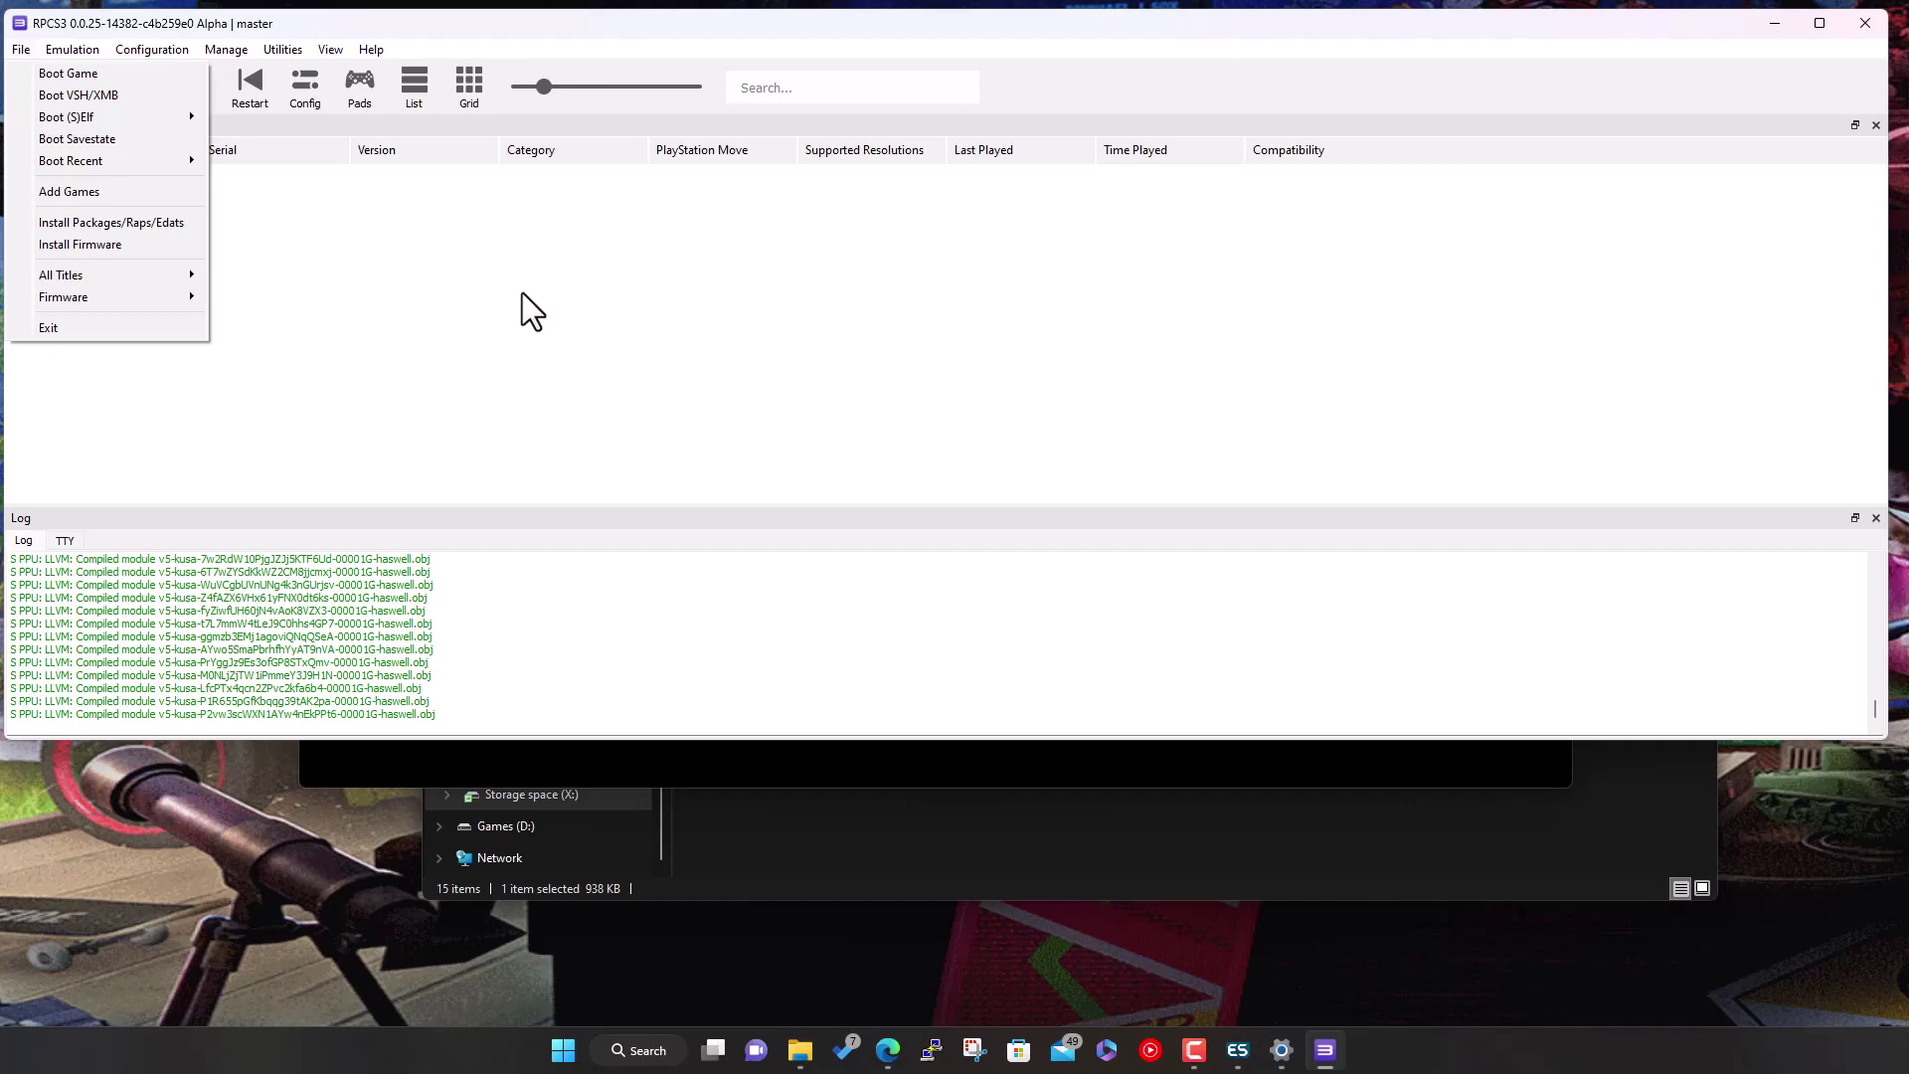
click(831, 821)
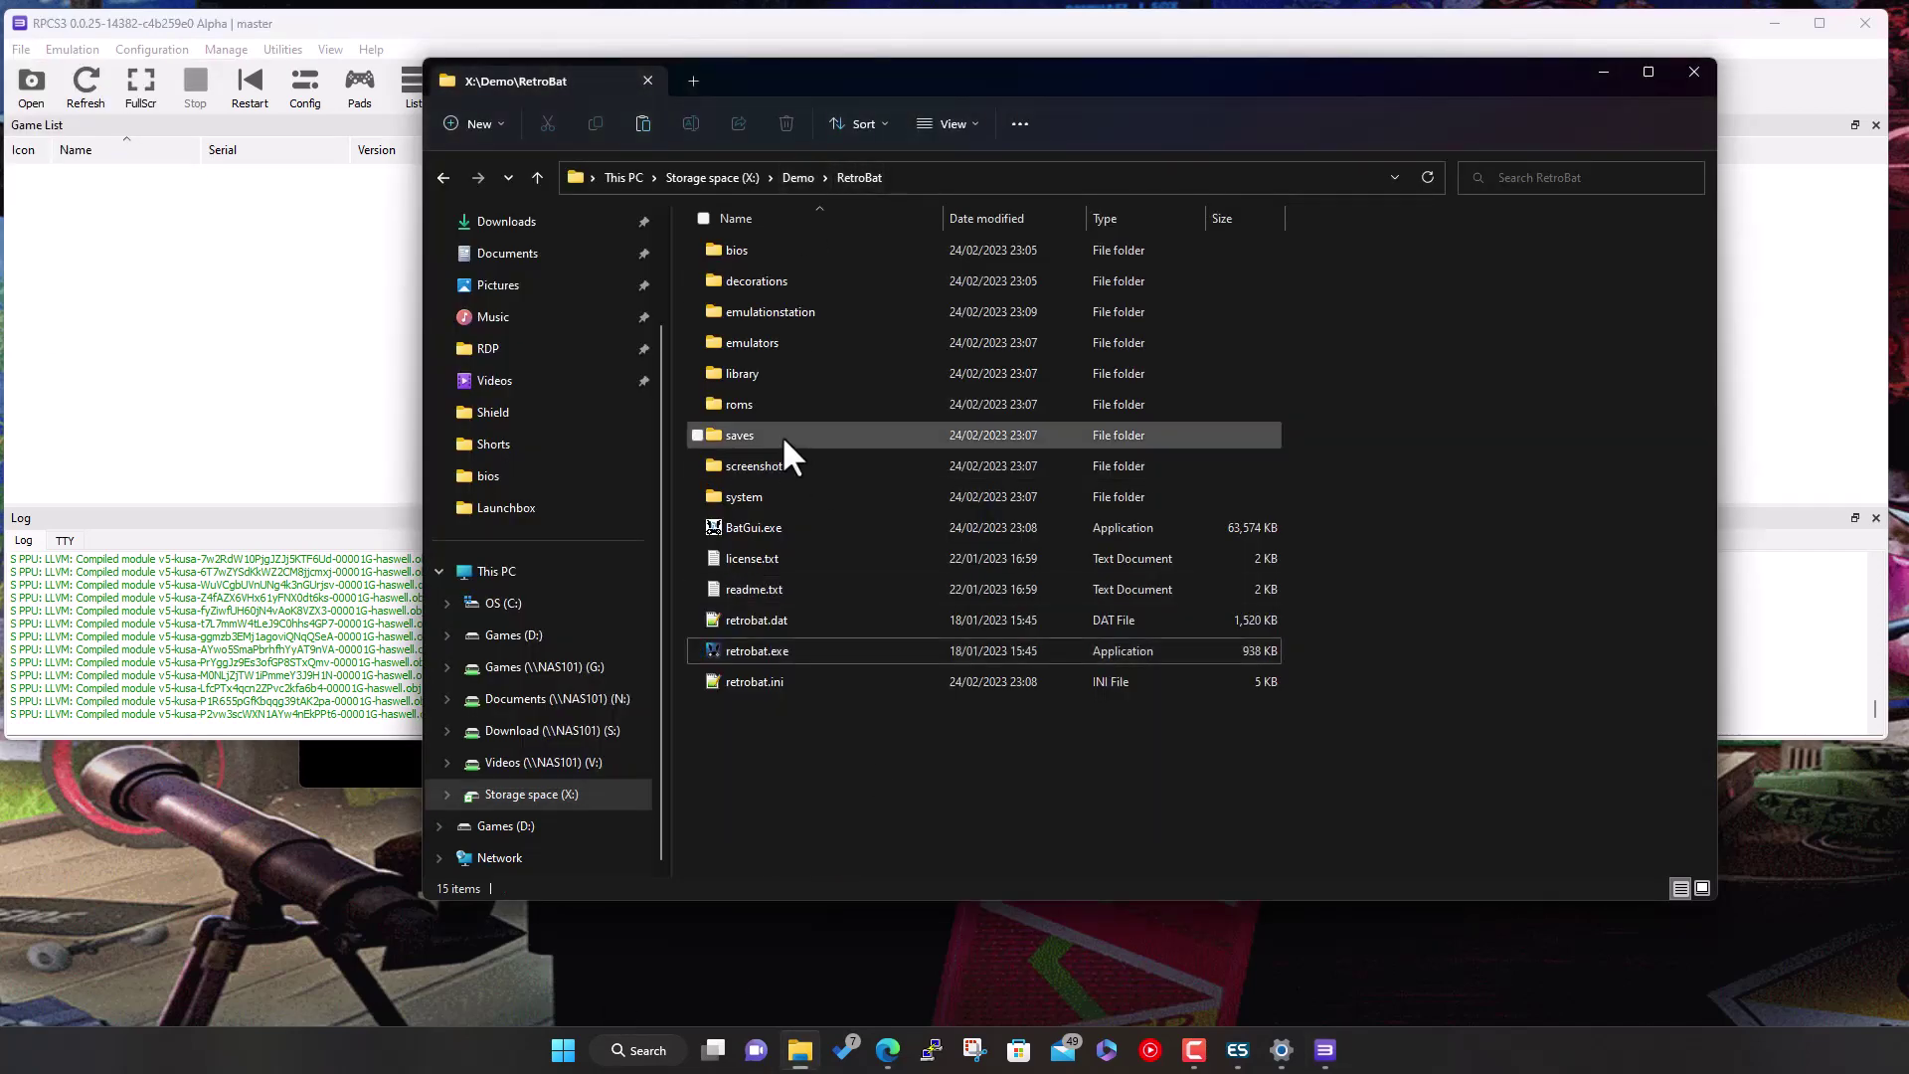
double_click(772, 343)
scroll(807, 587, down, 10)
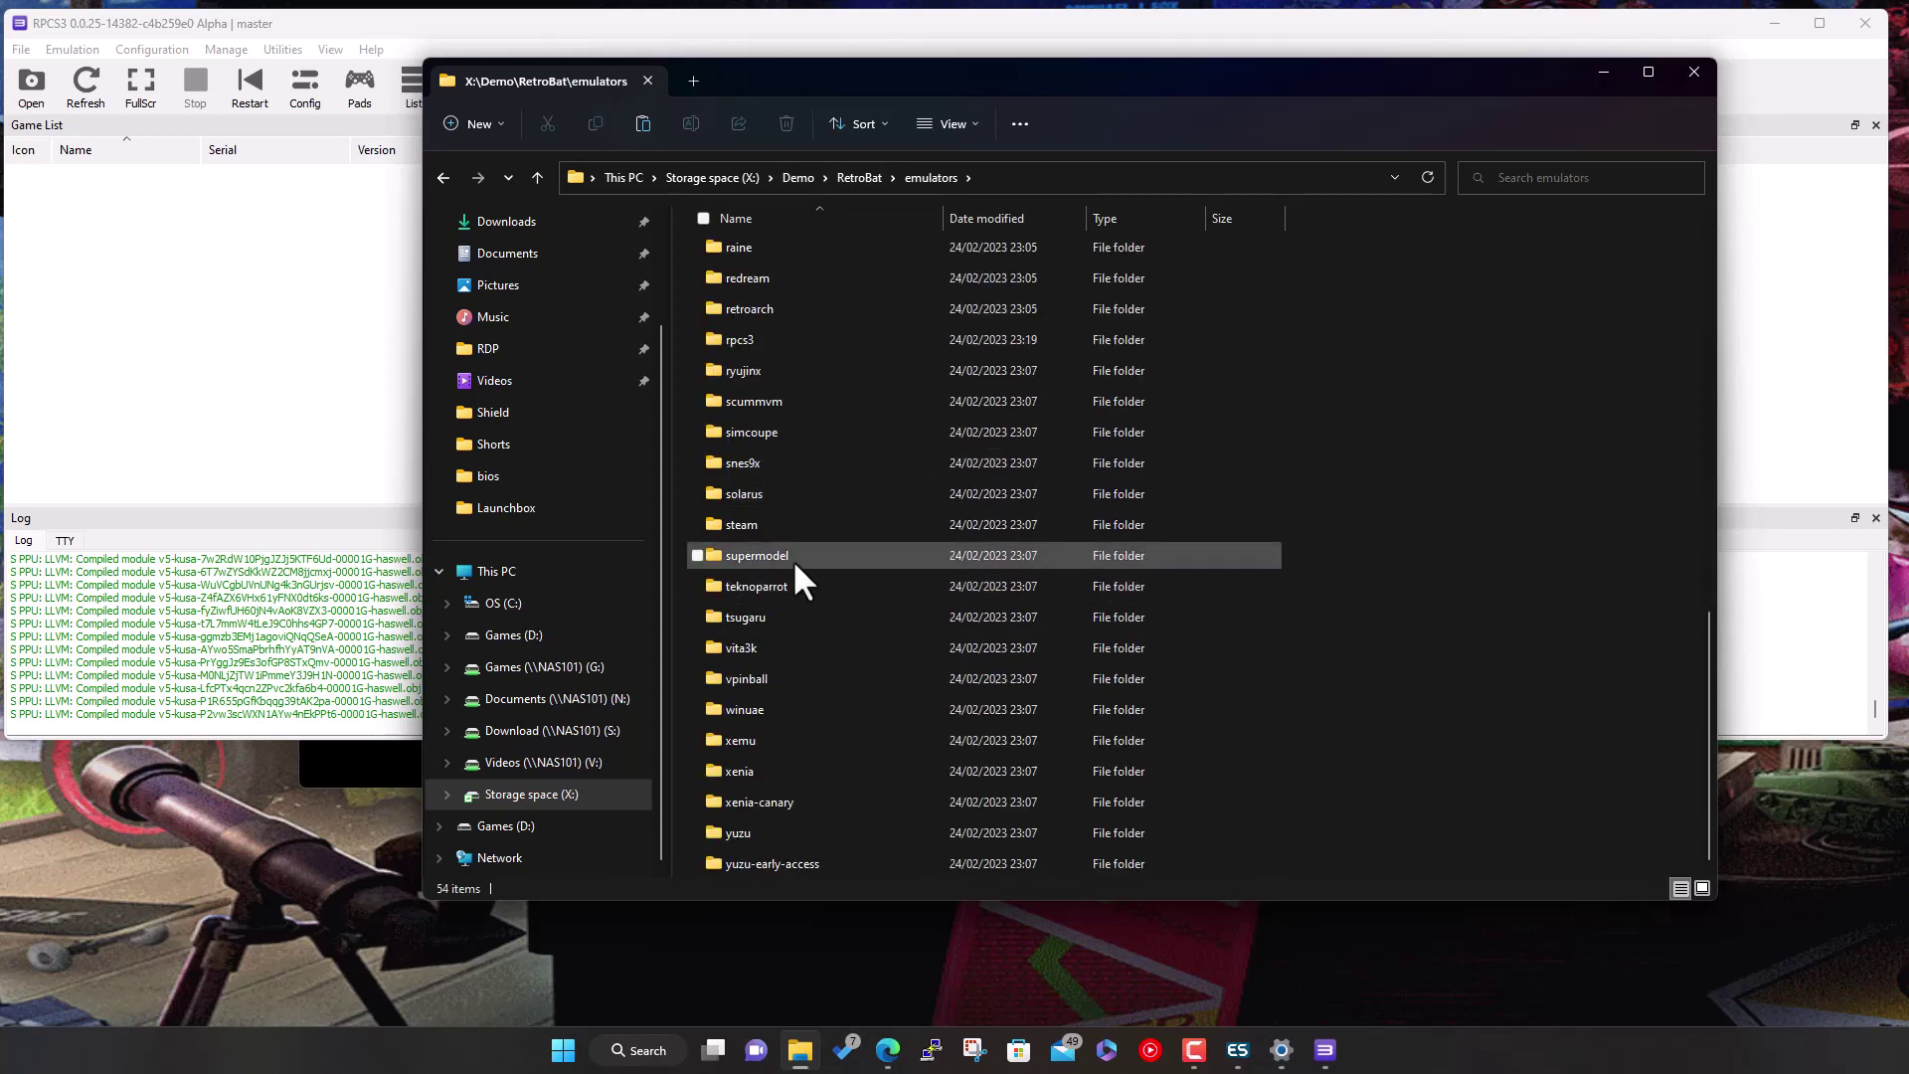
scroll(792, 559, up, 3)
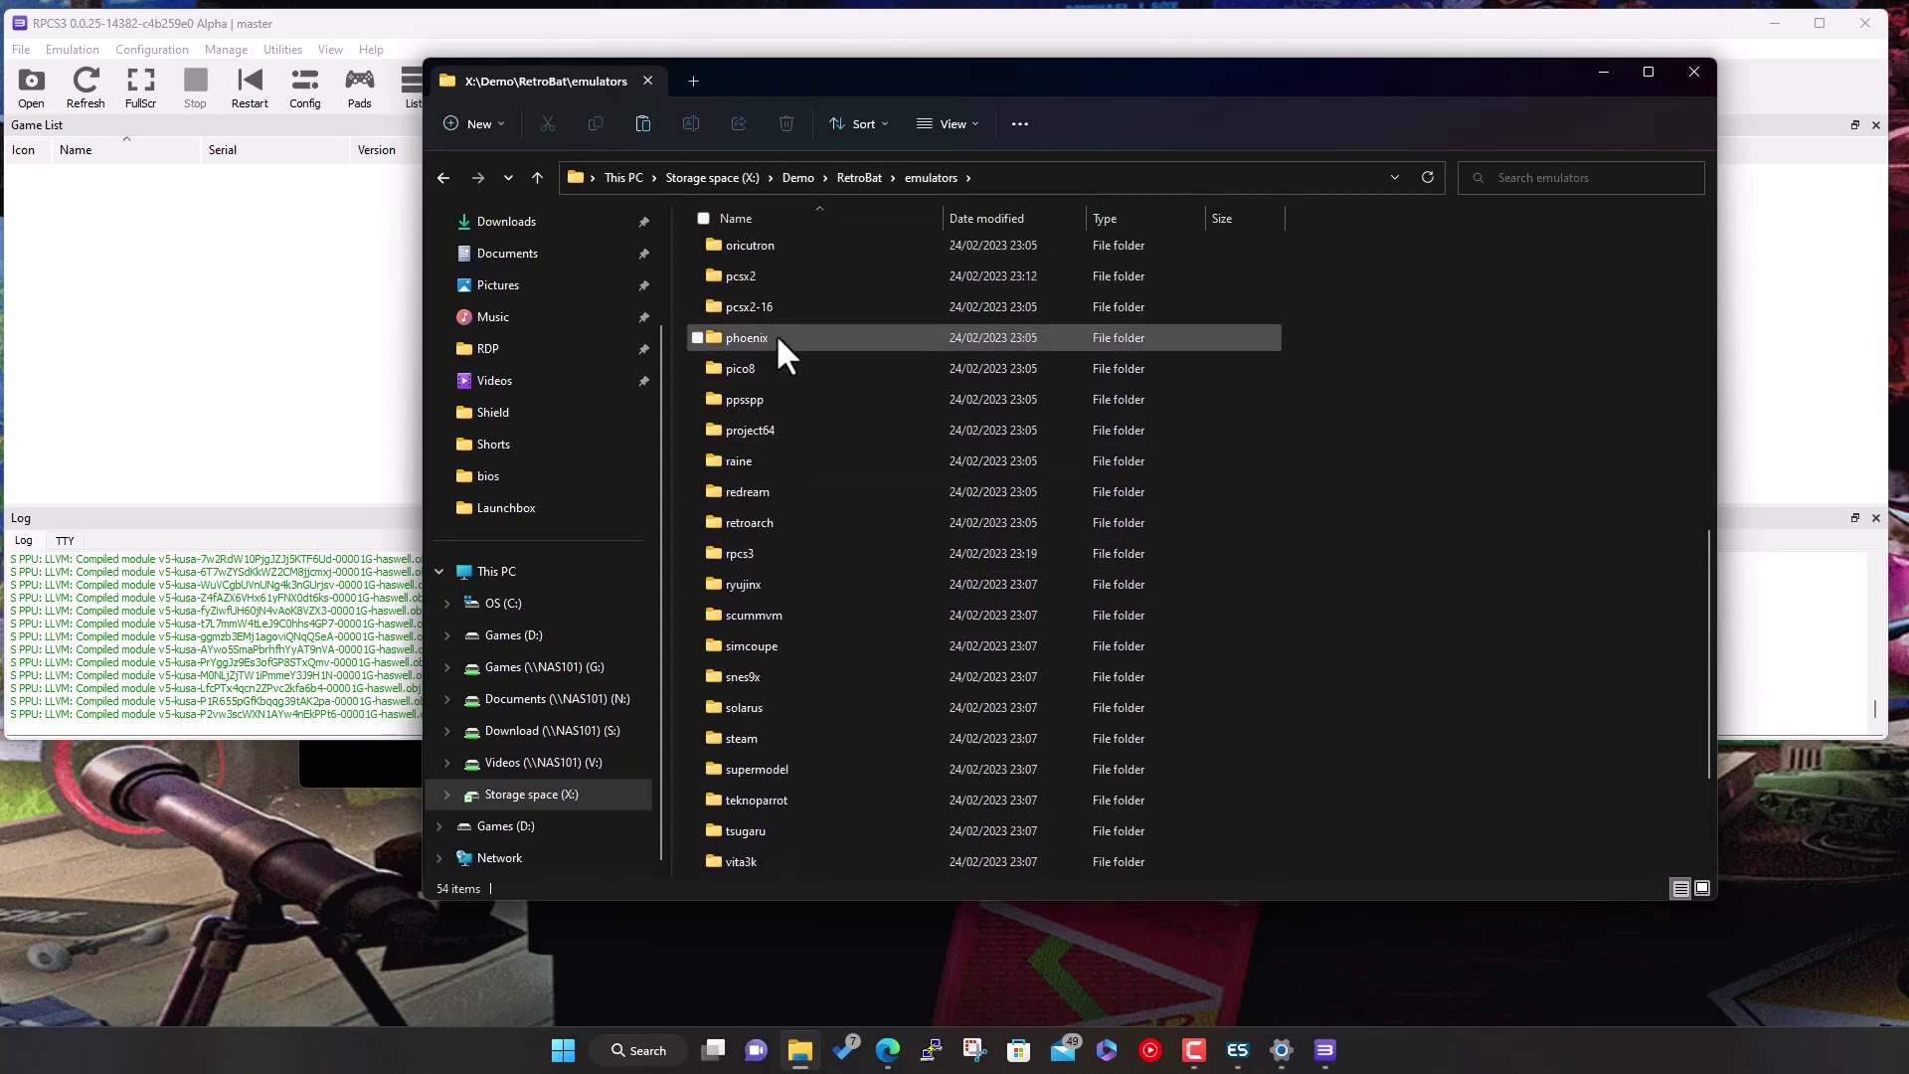
double_click(761, 553)
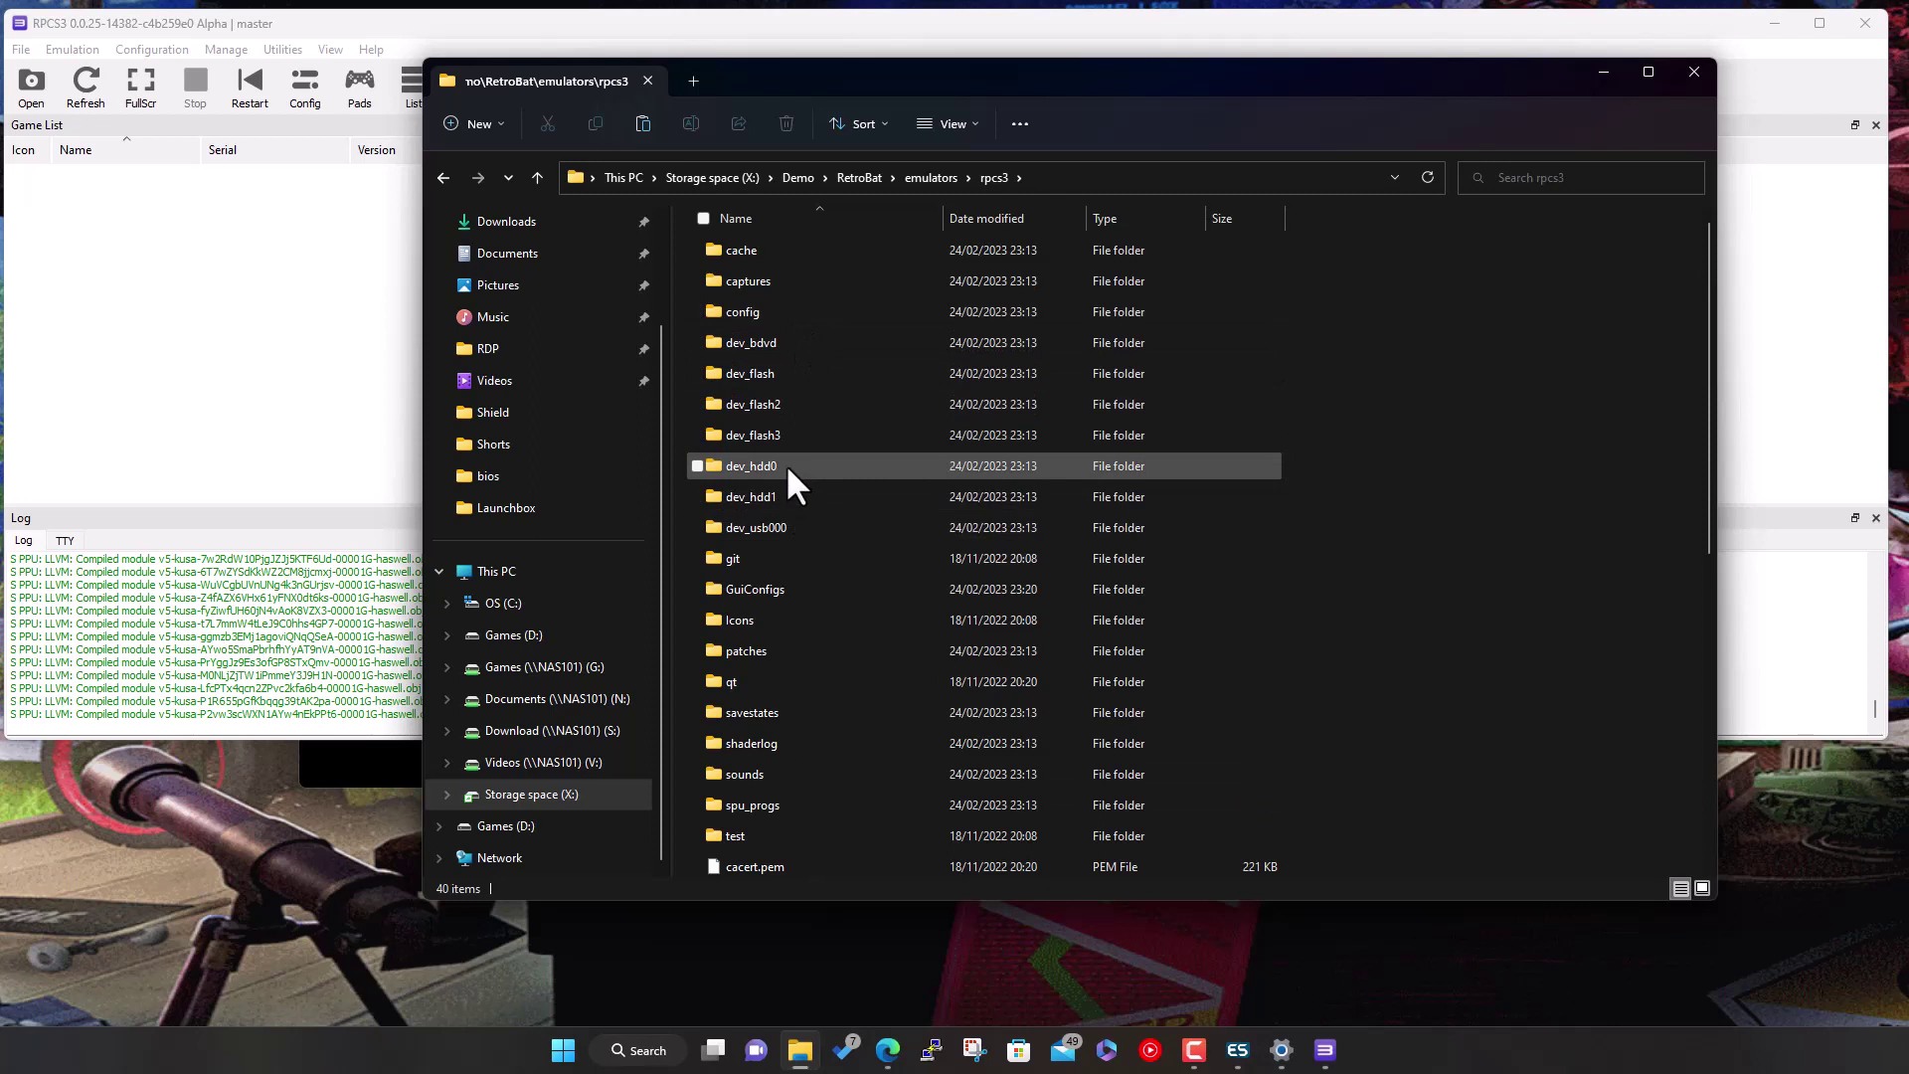
mouse_move(785, 464)
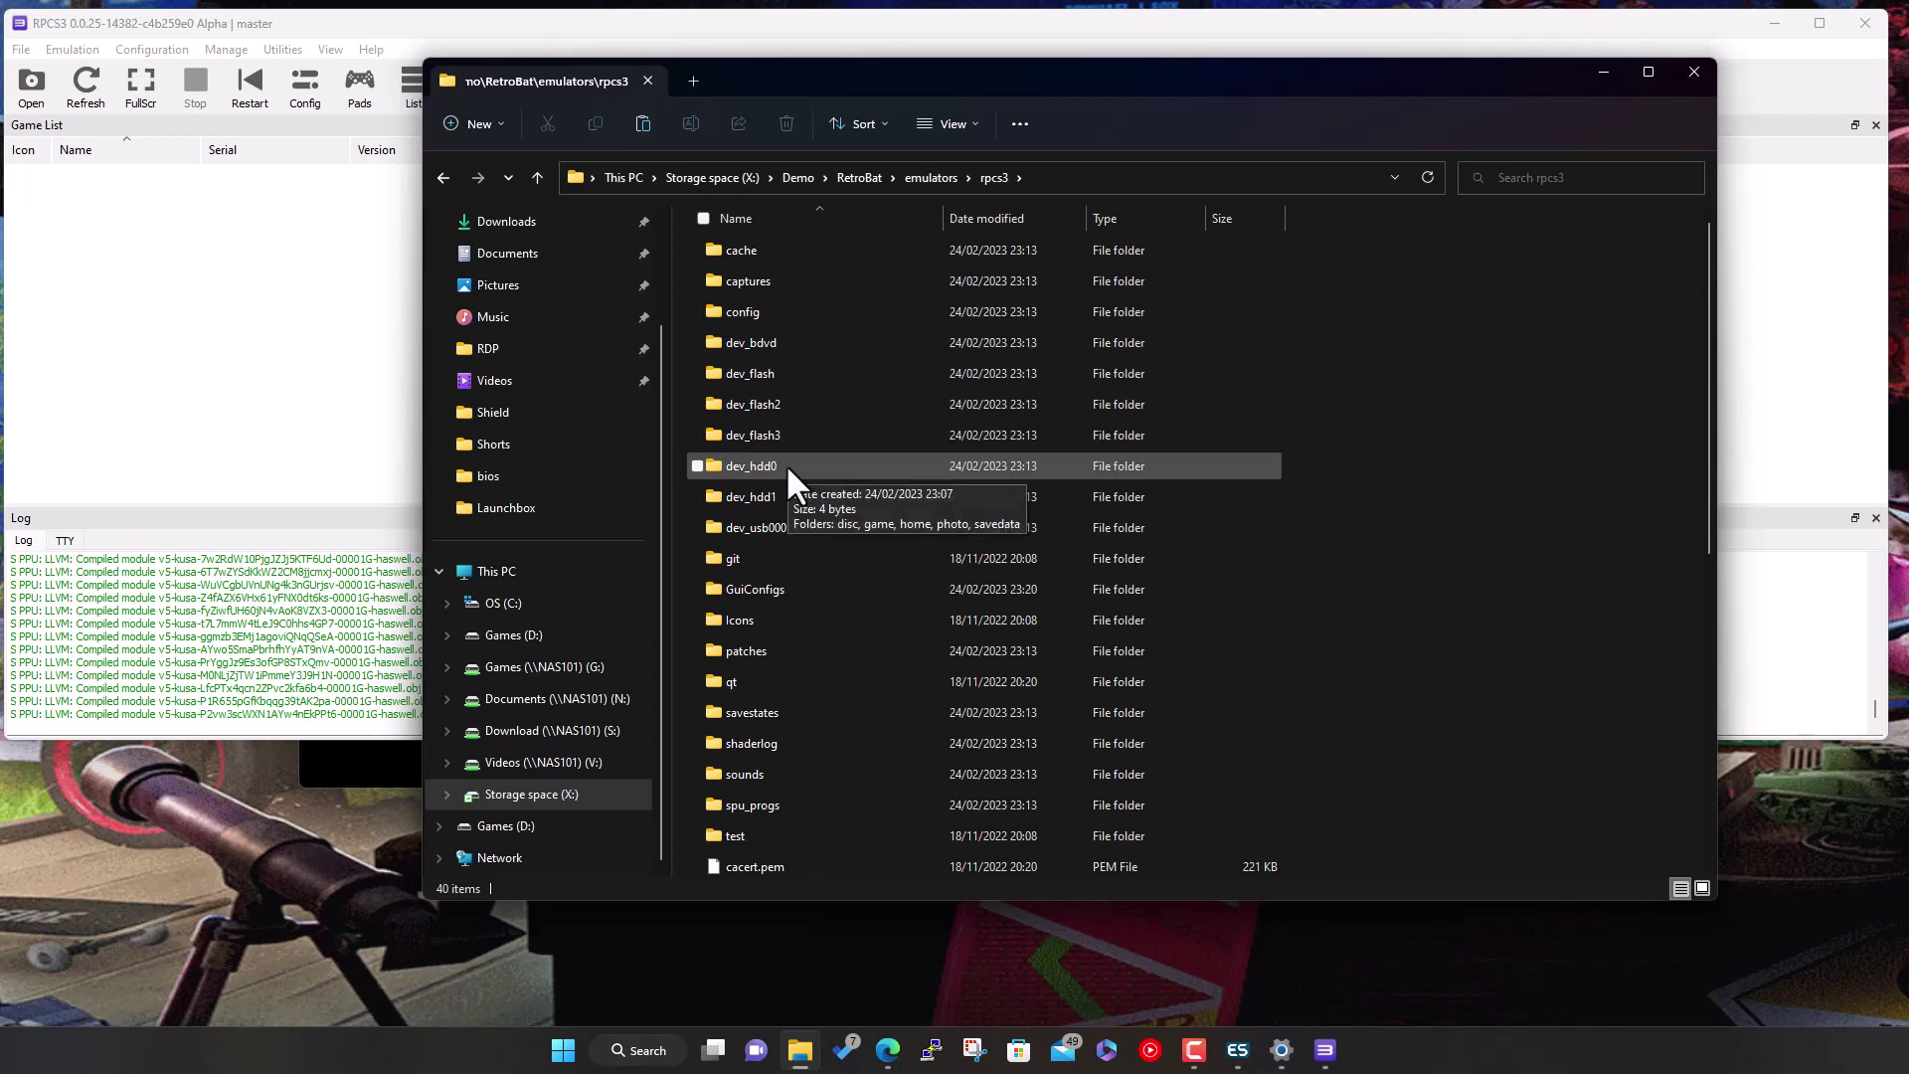
double_click(785, 463)
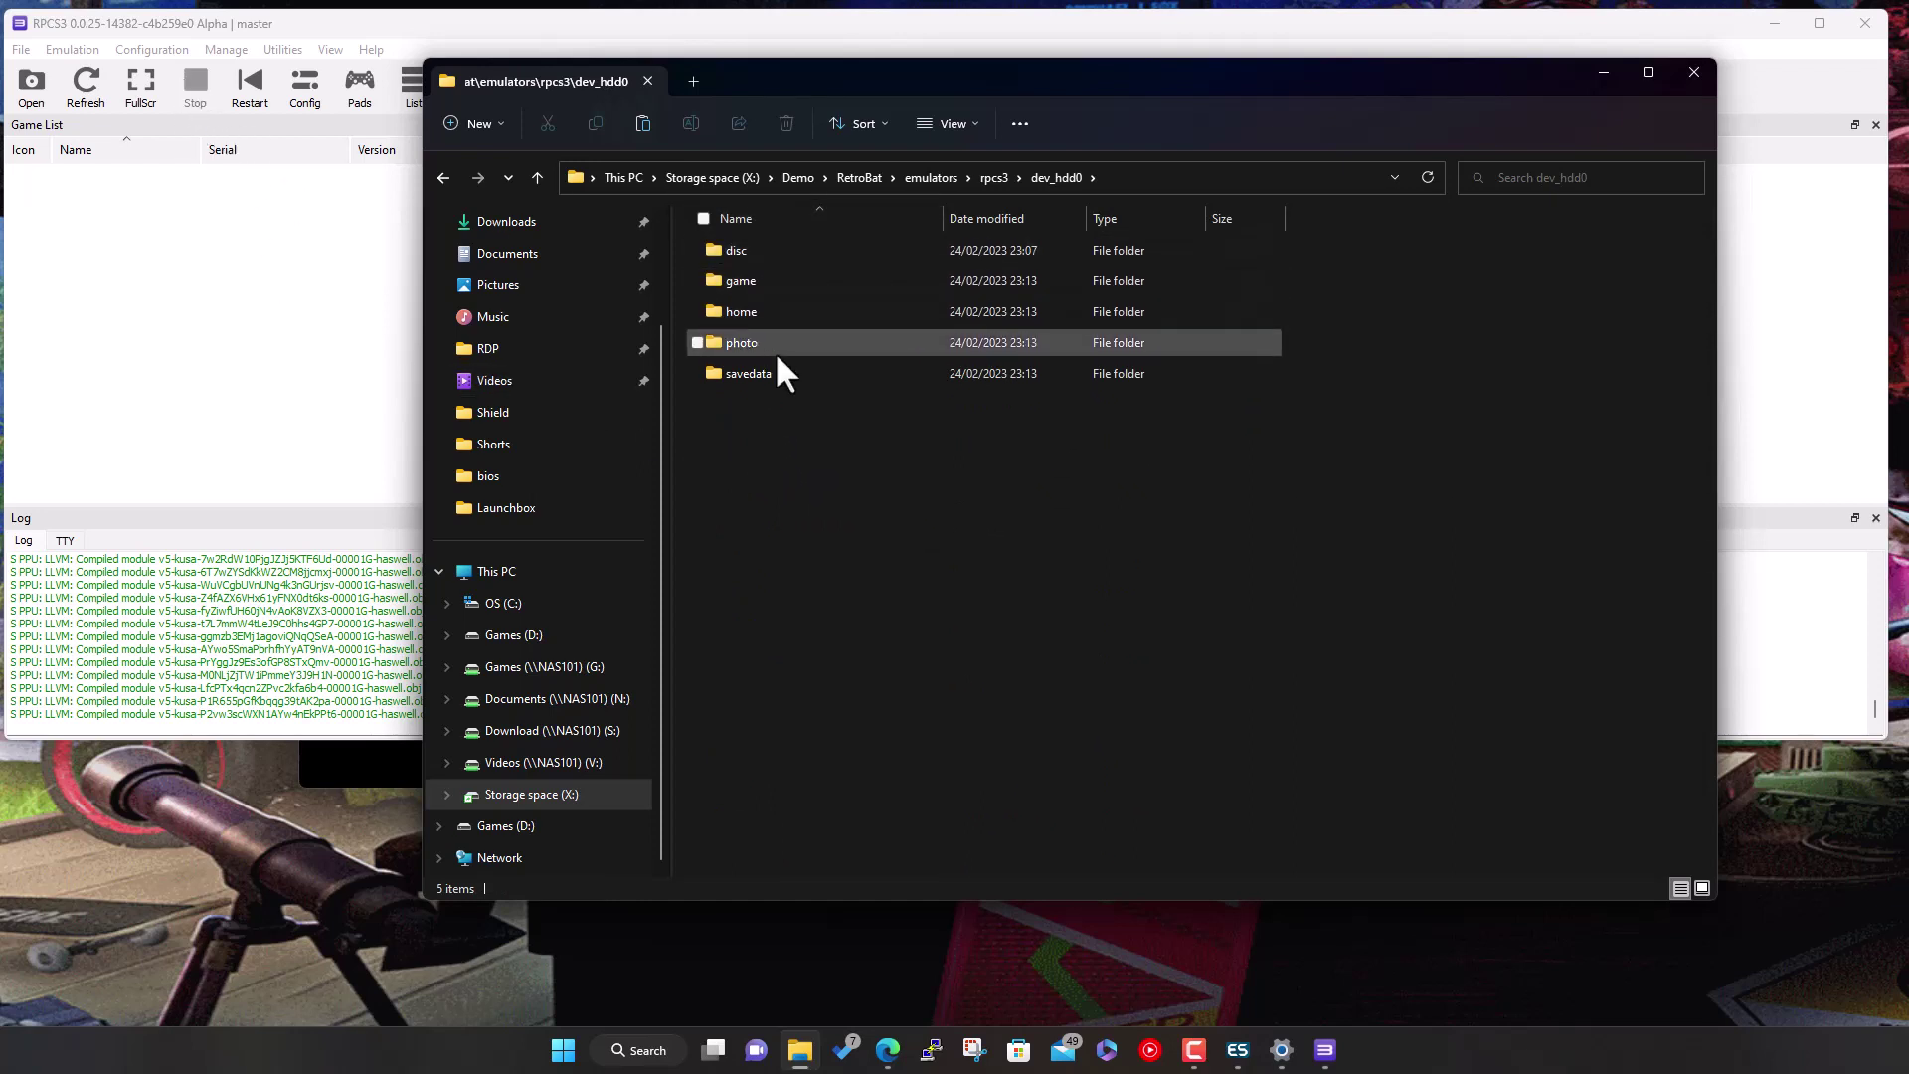
double_click(764, 280)
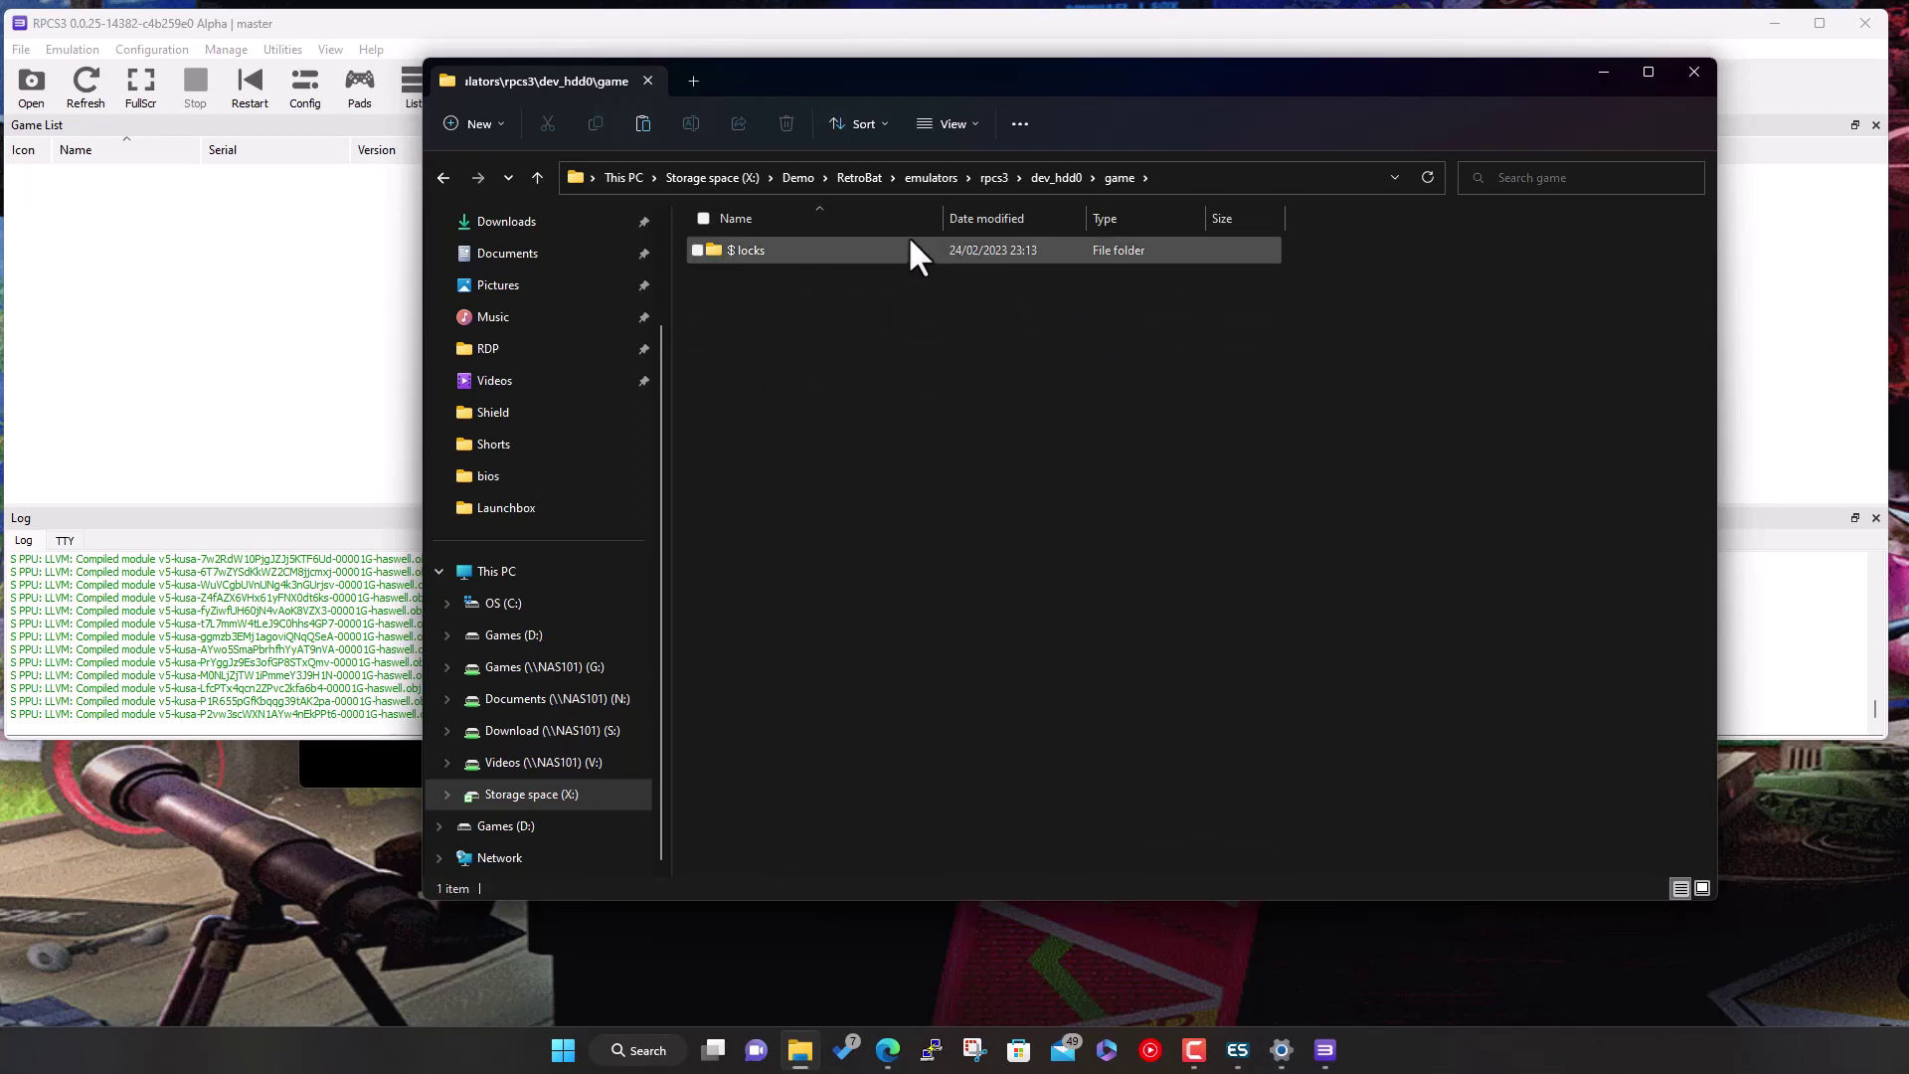
click(21, 50)
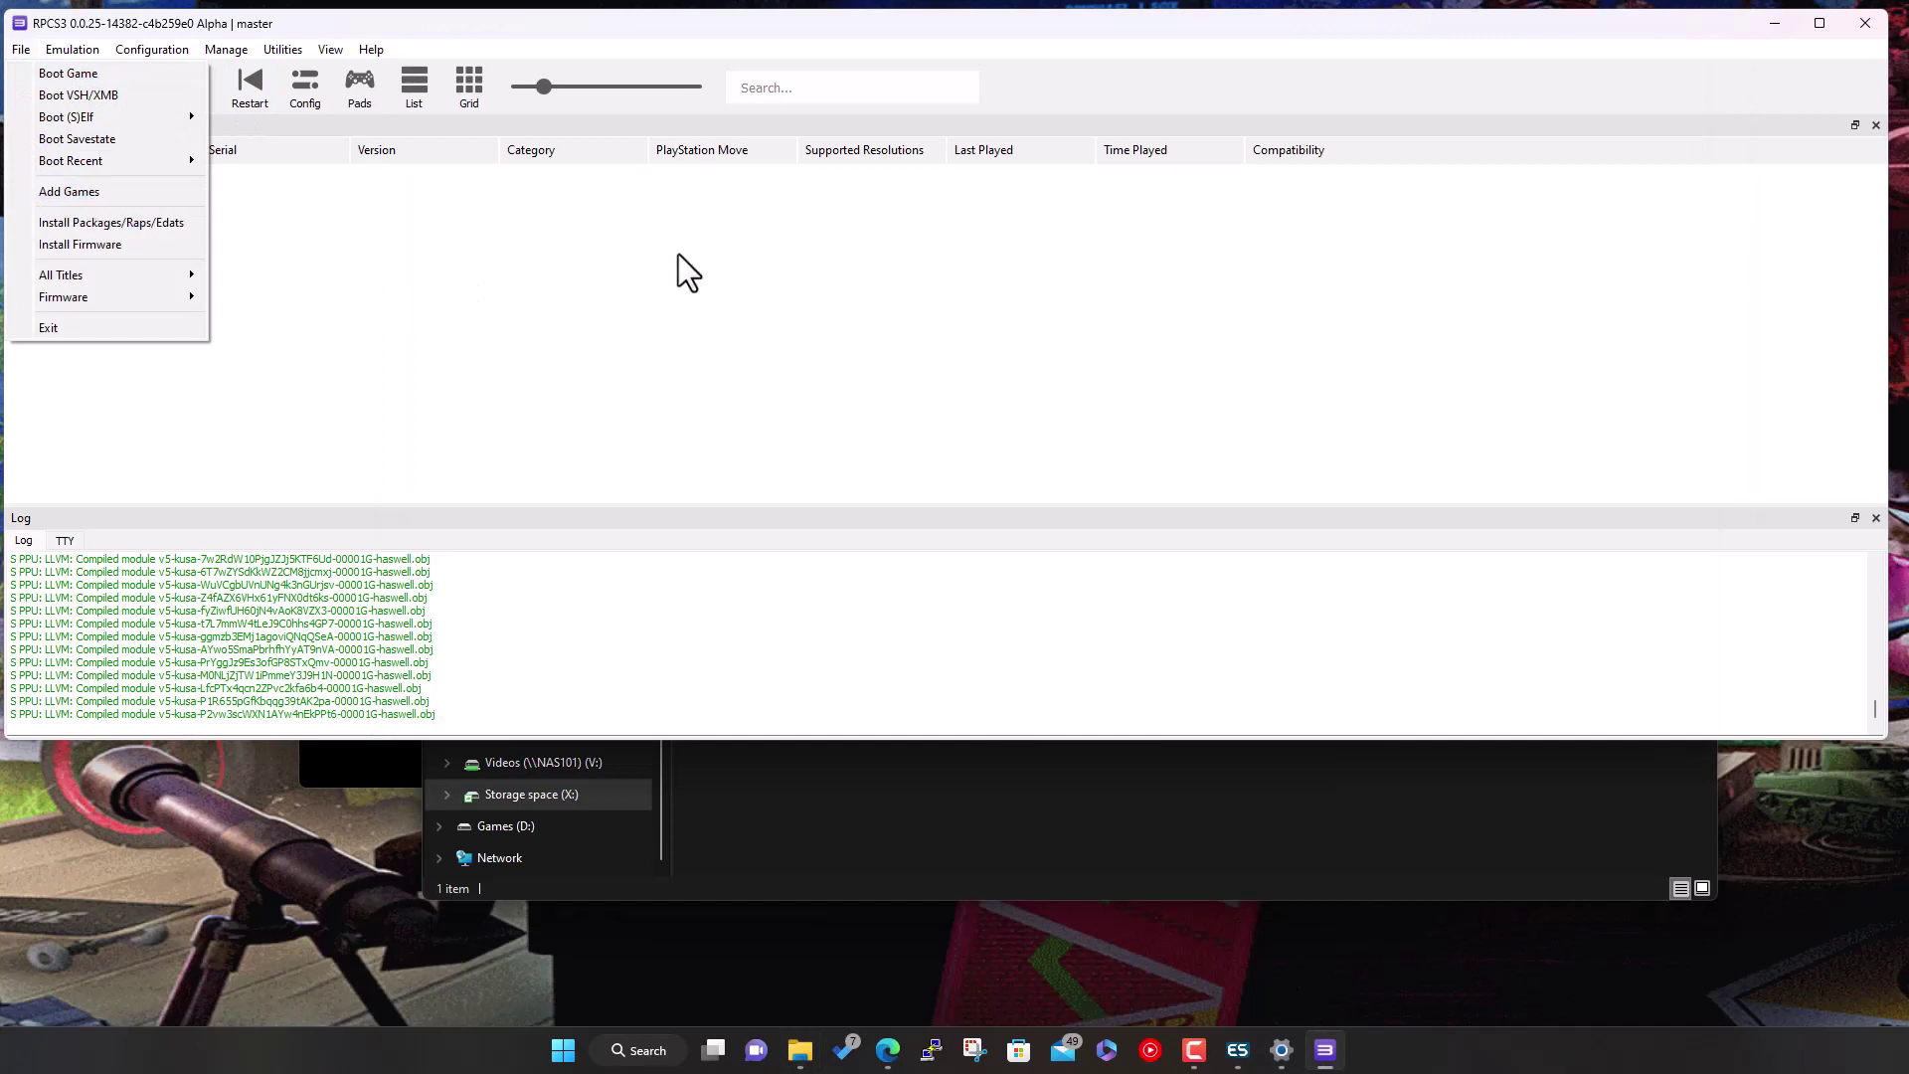
click(907, 780)
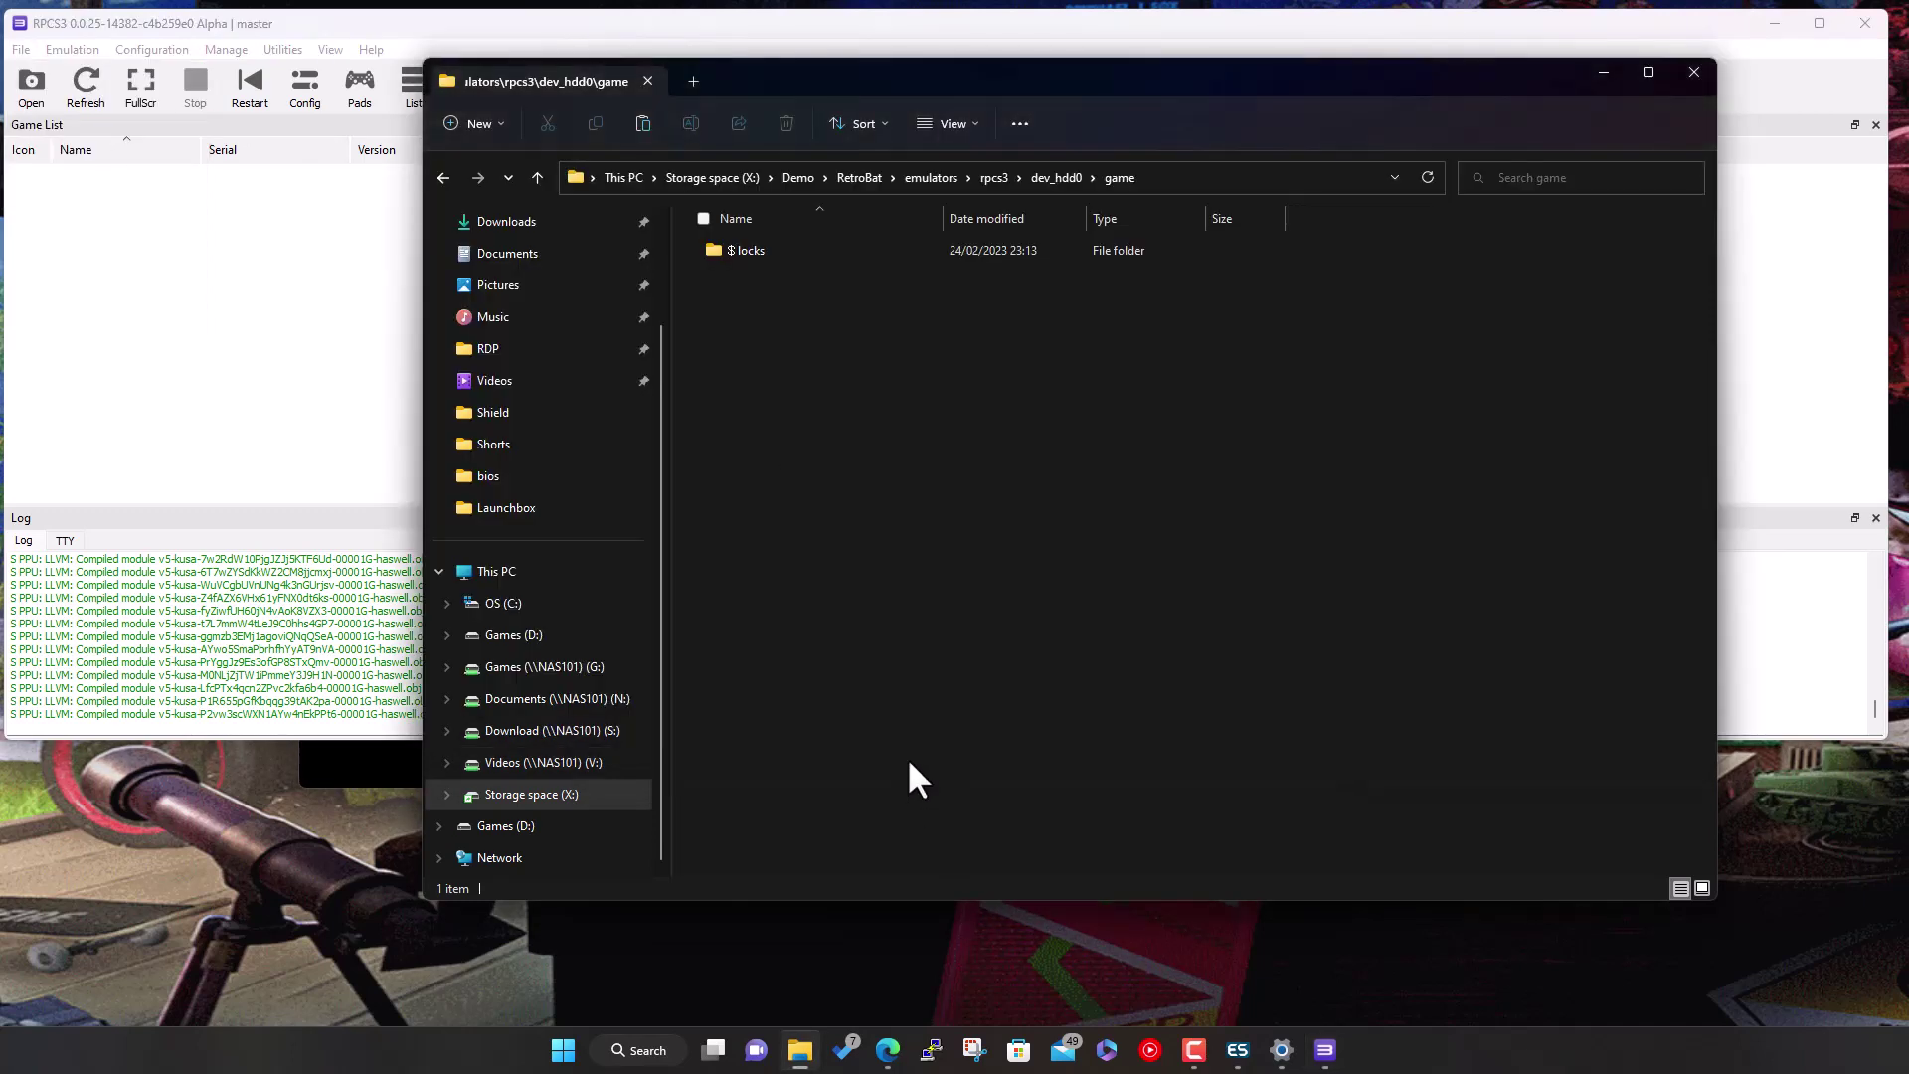
Examine the After Burner Climax folder in X:\Demo\Games\ps3, including the contents of its PS3_GAME folder
click(796, 177)
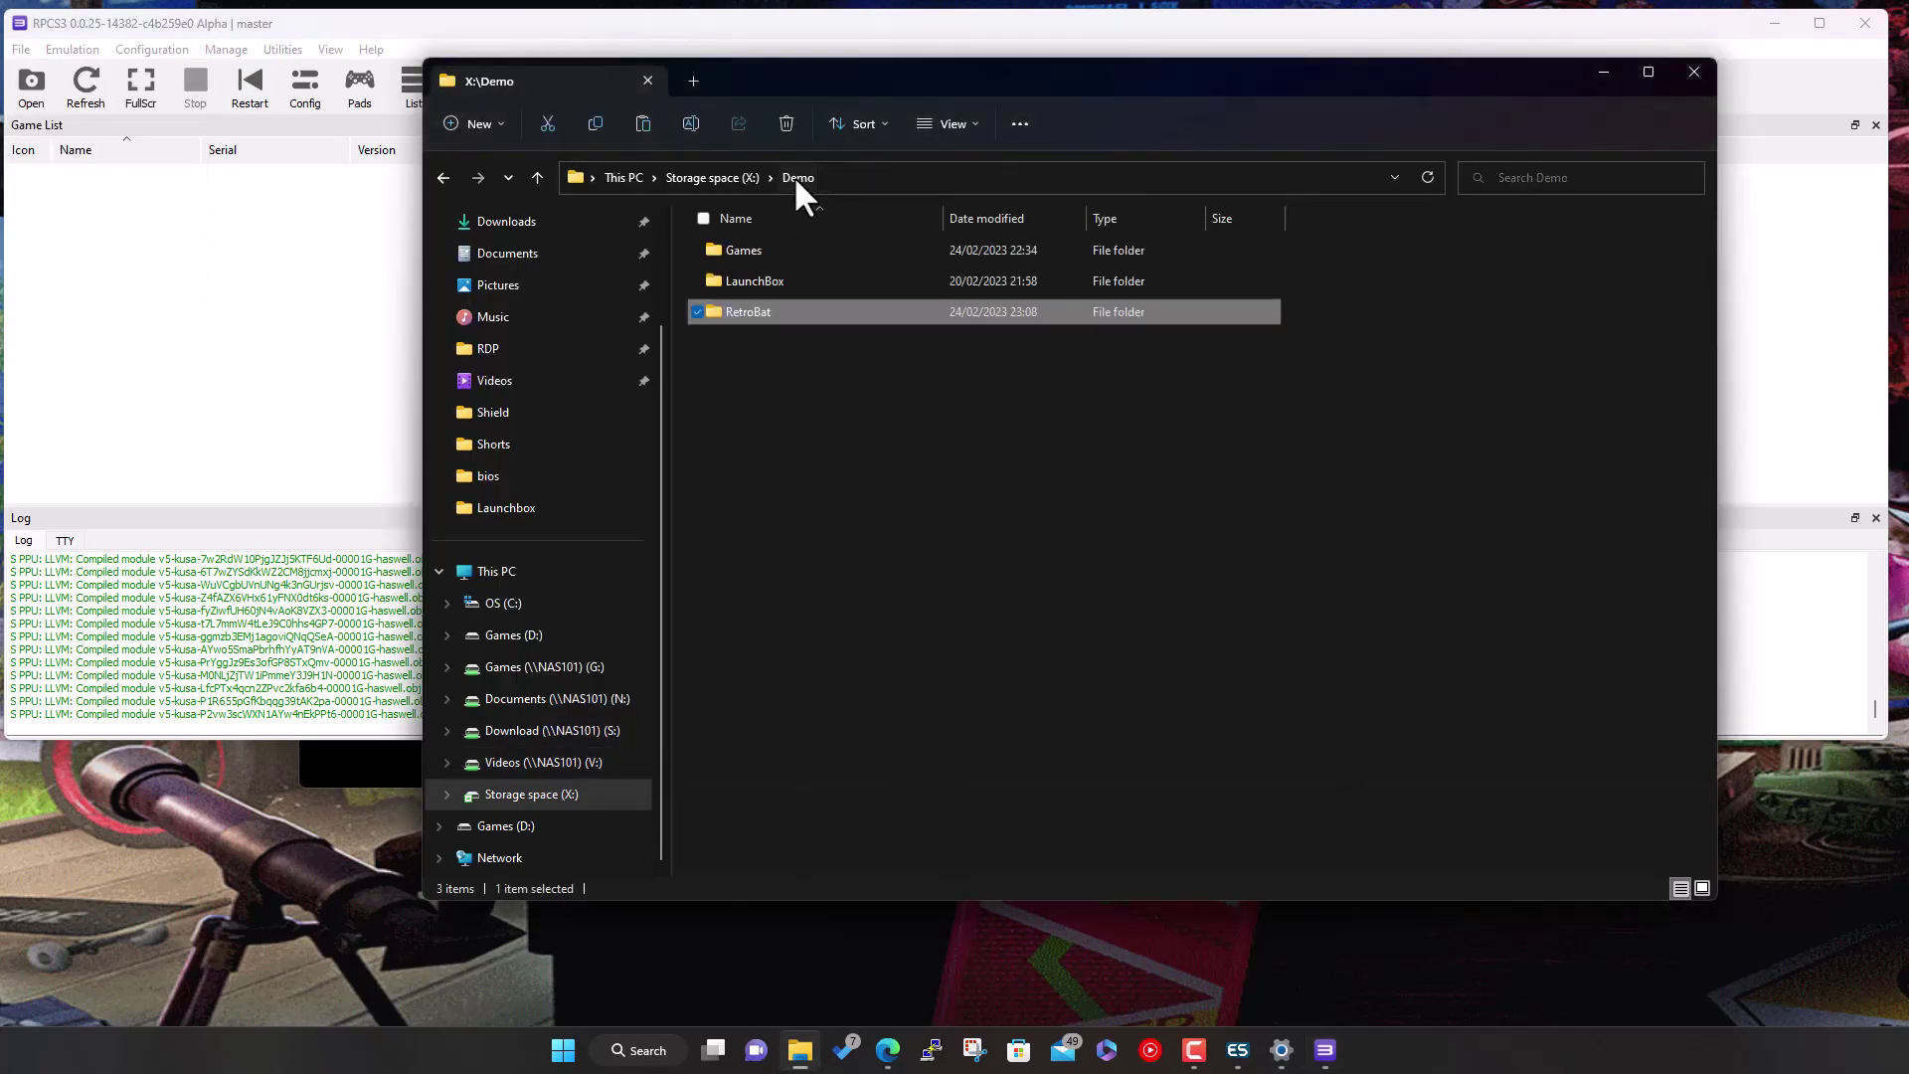
double_click(773, 253)
double_click(766, 378)
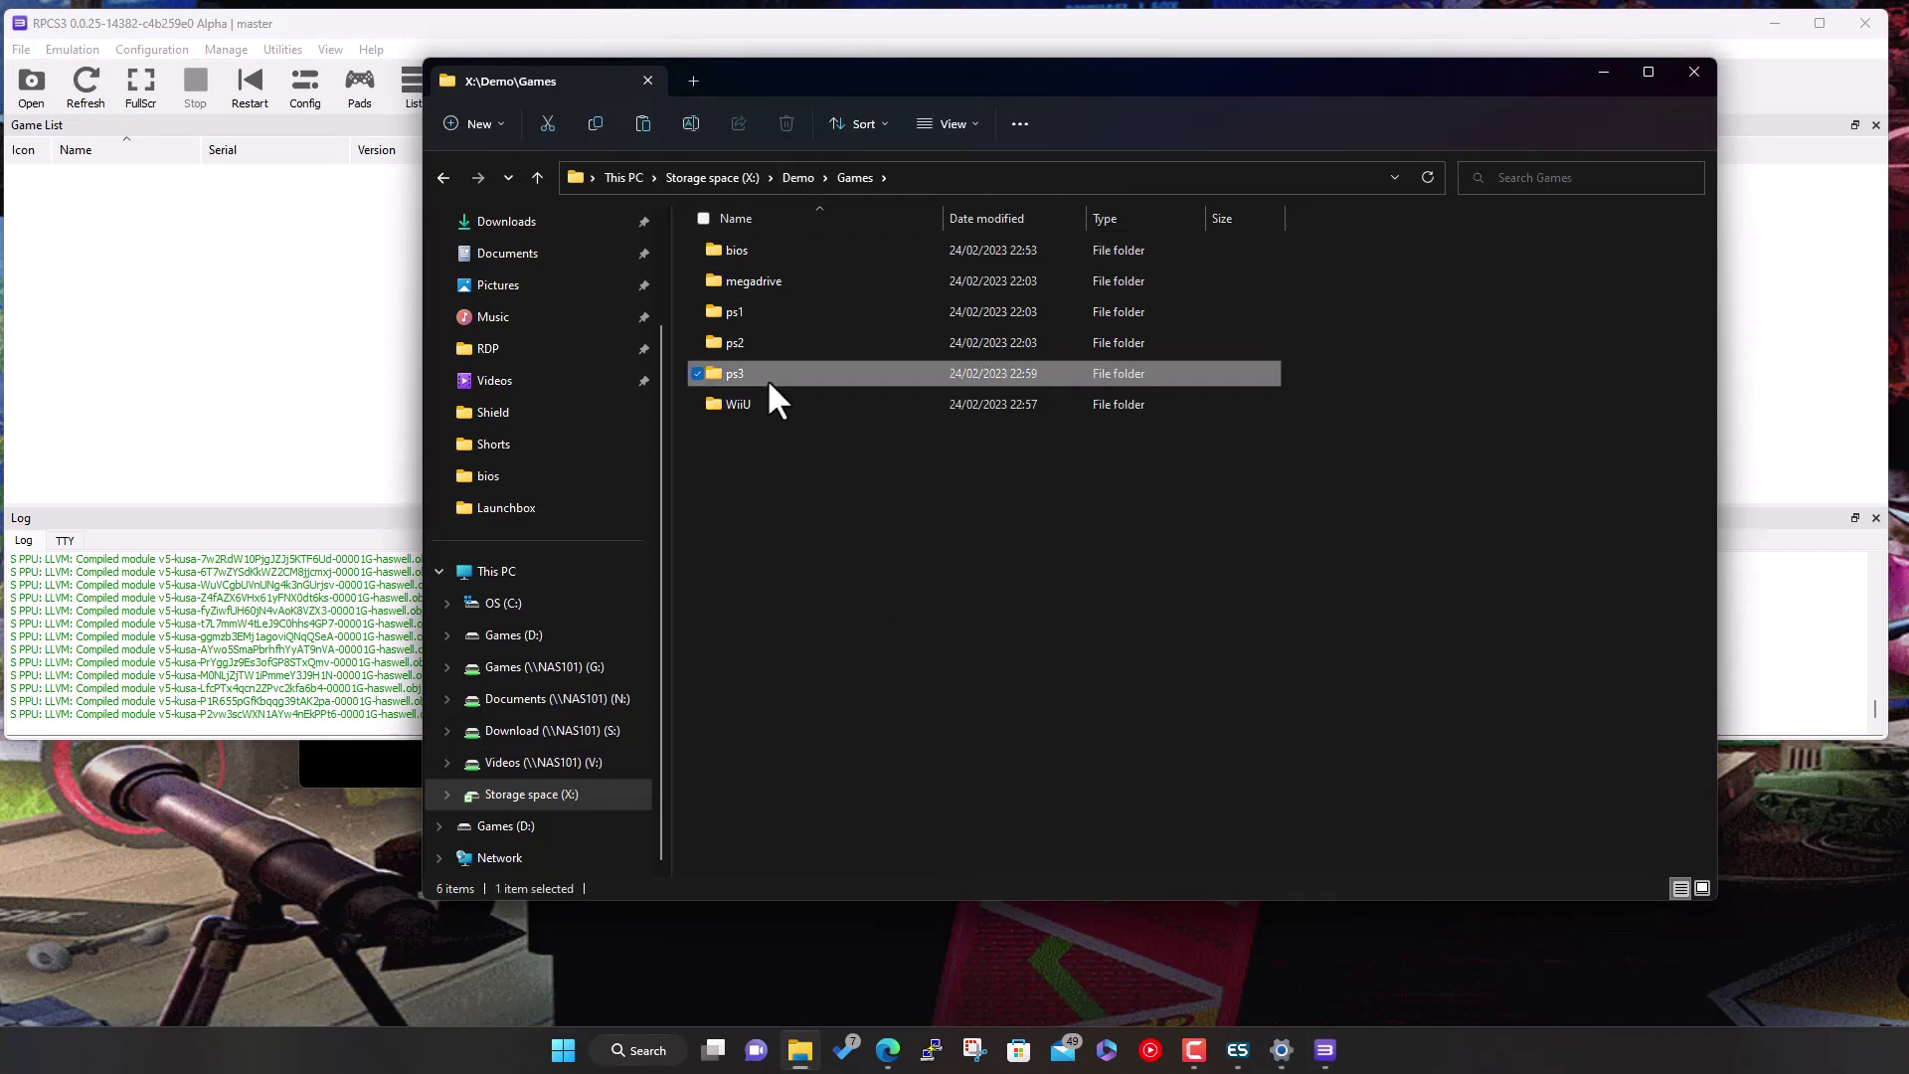
double_click(765, 255)
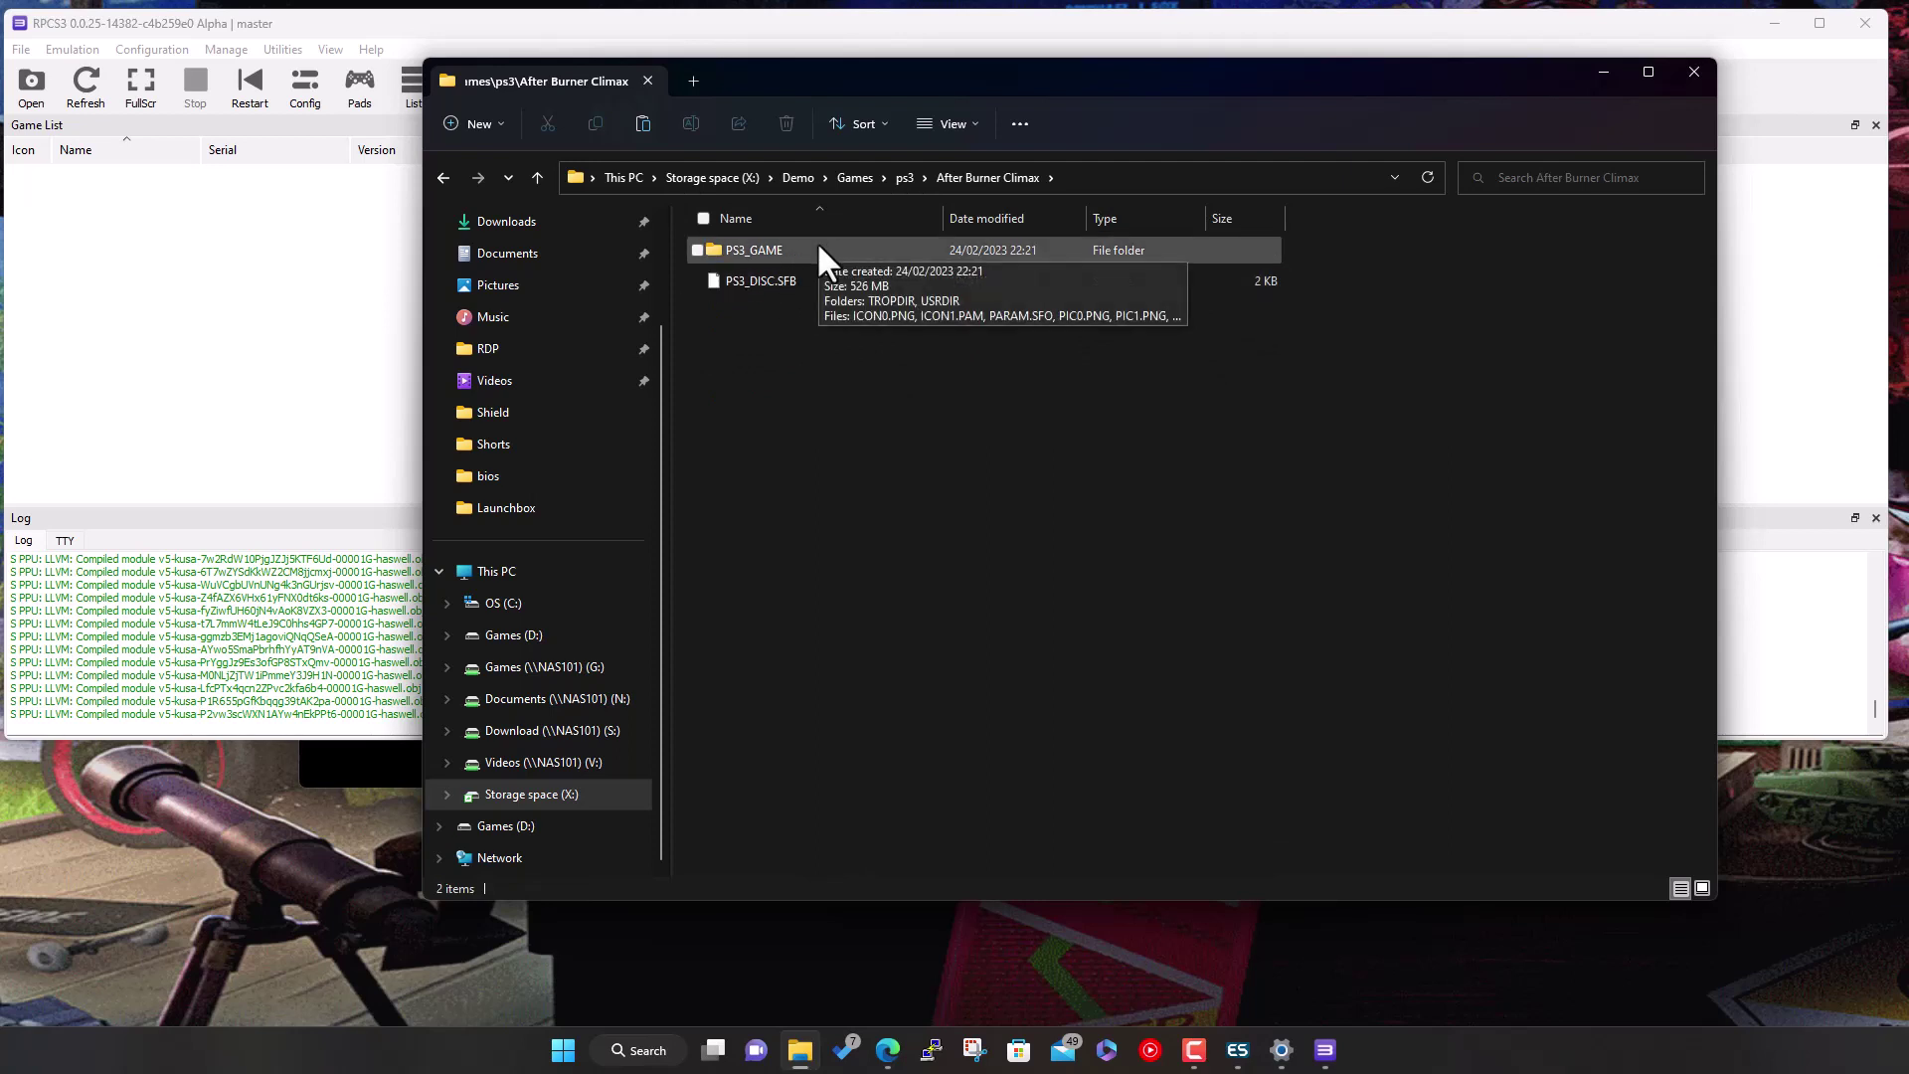
double_click(818, 249)
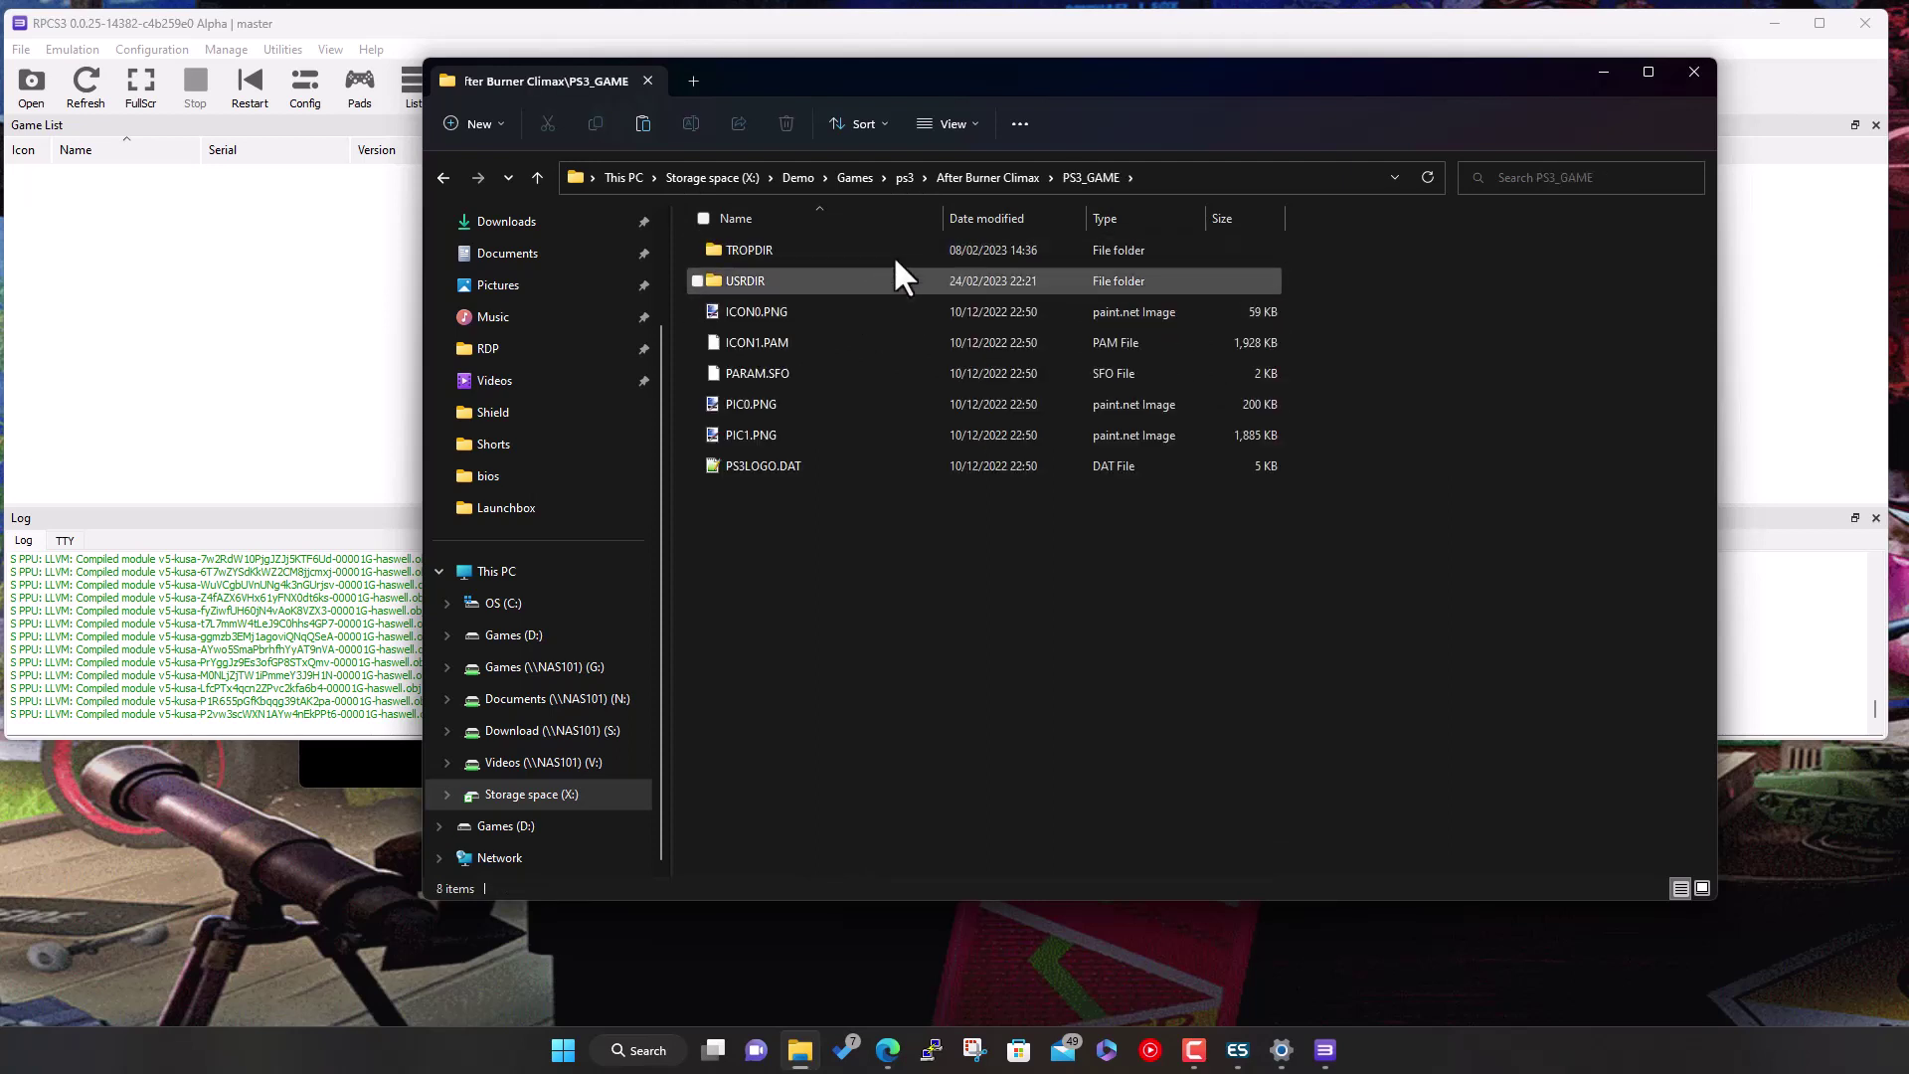
Copy the After Burner Climax folder from X:\Demo\Games\ps3 into X:\Demo\RetroBat\roms\ps3
click(906, 179)
right_click(810, 249)
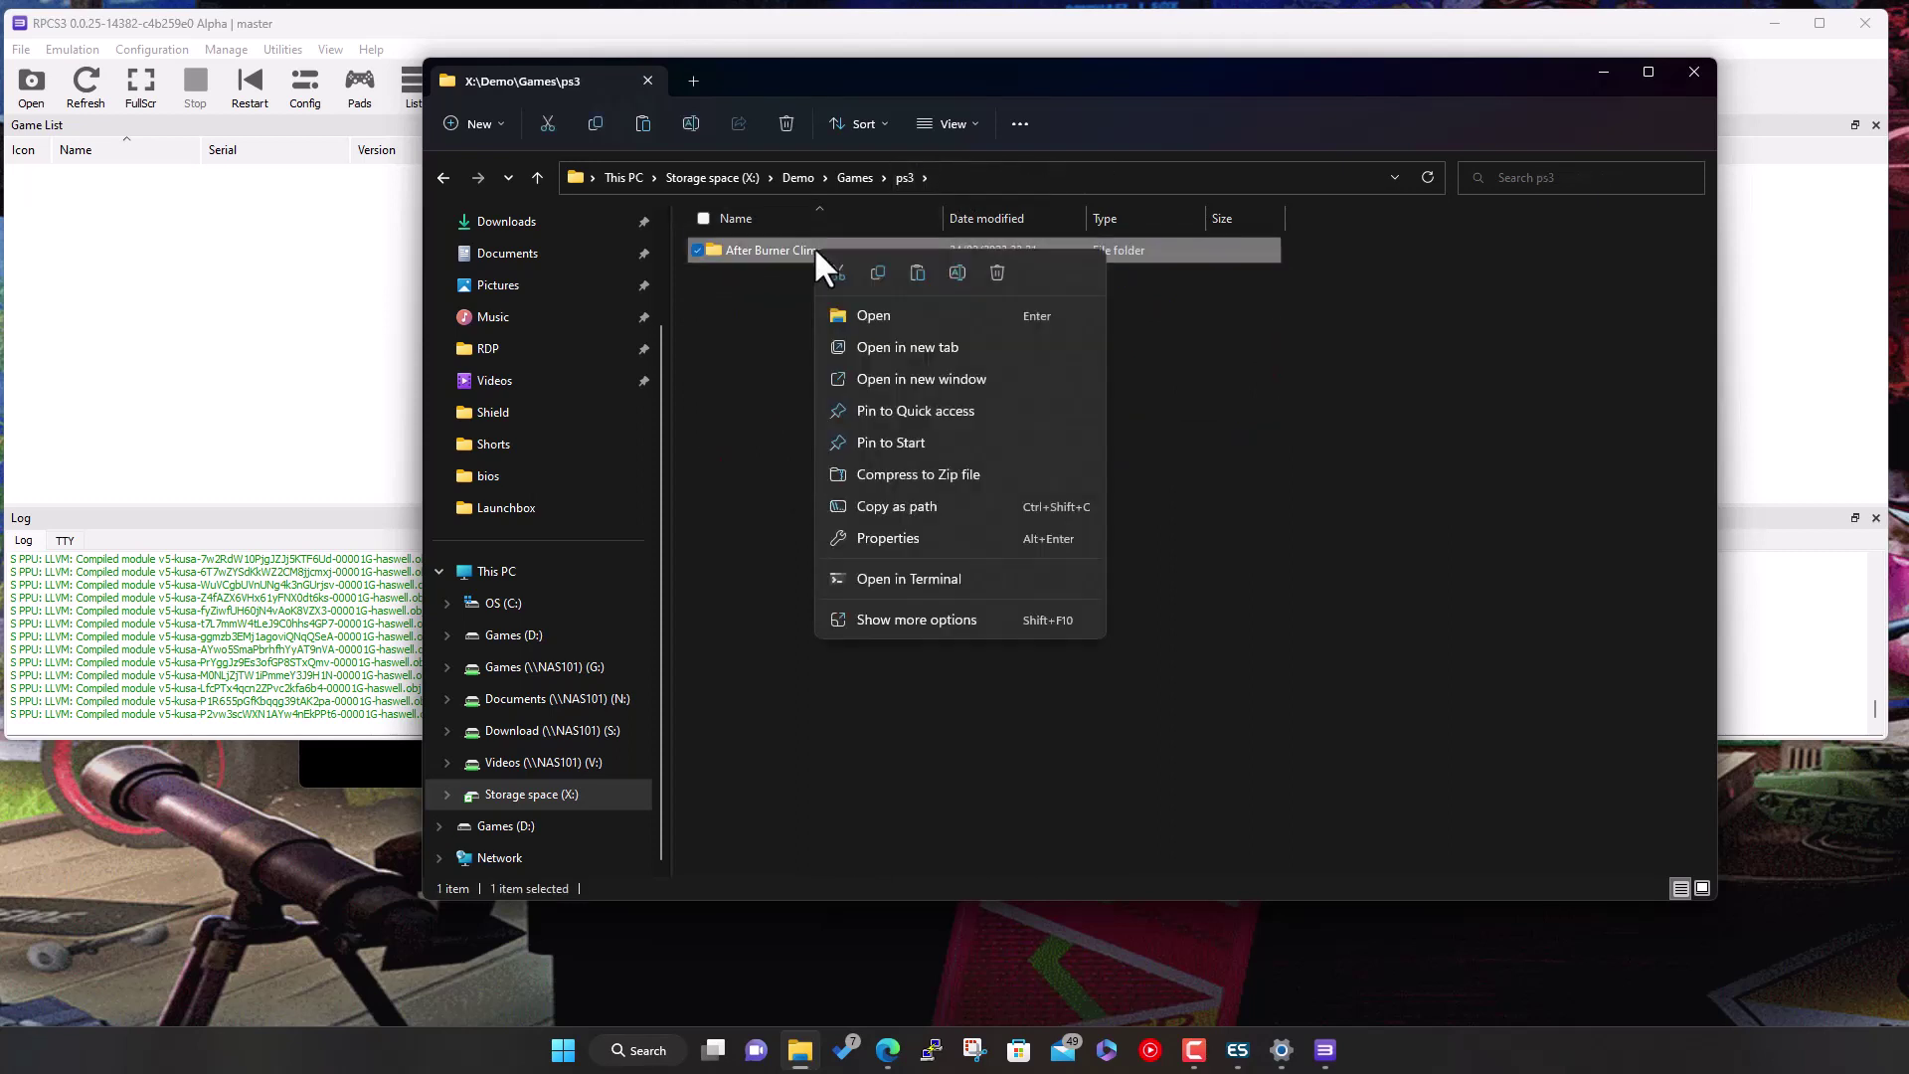
click(877, 272)
click(851, 179)
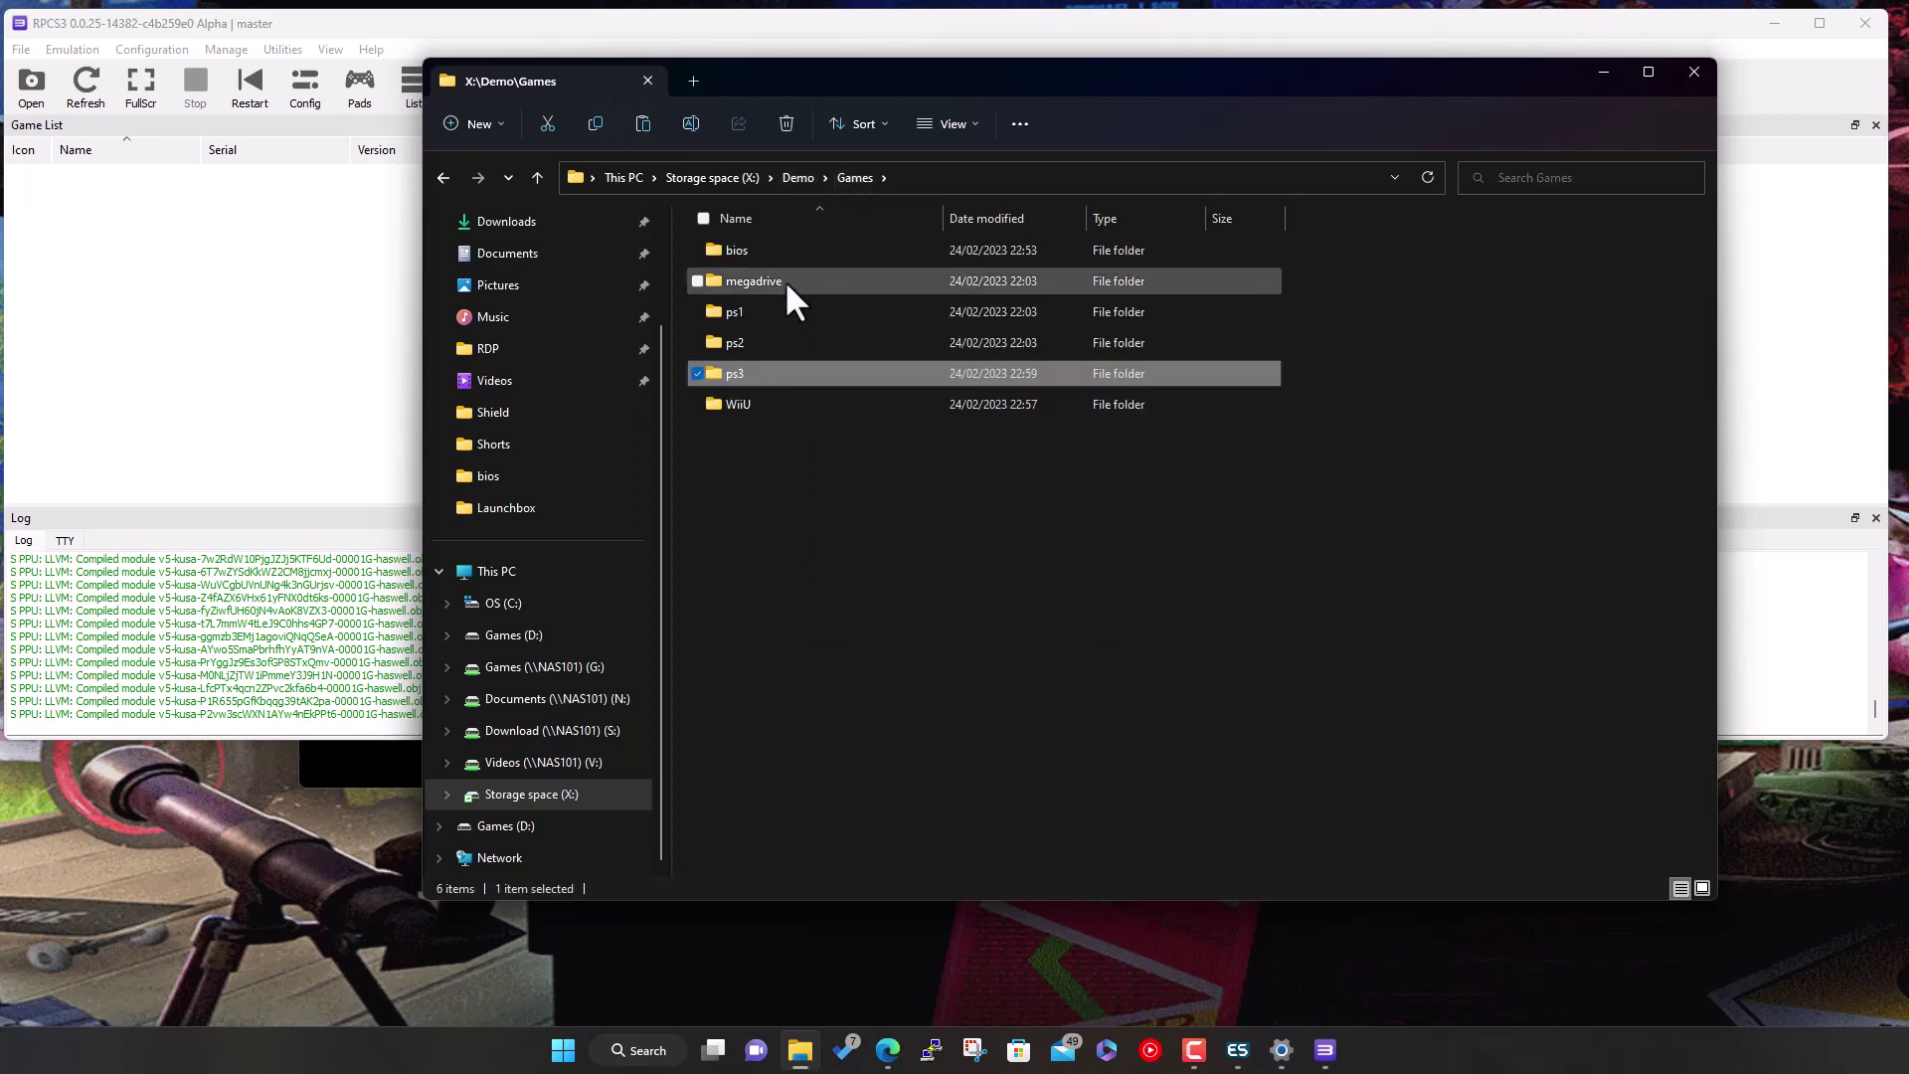
click(796, 177)
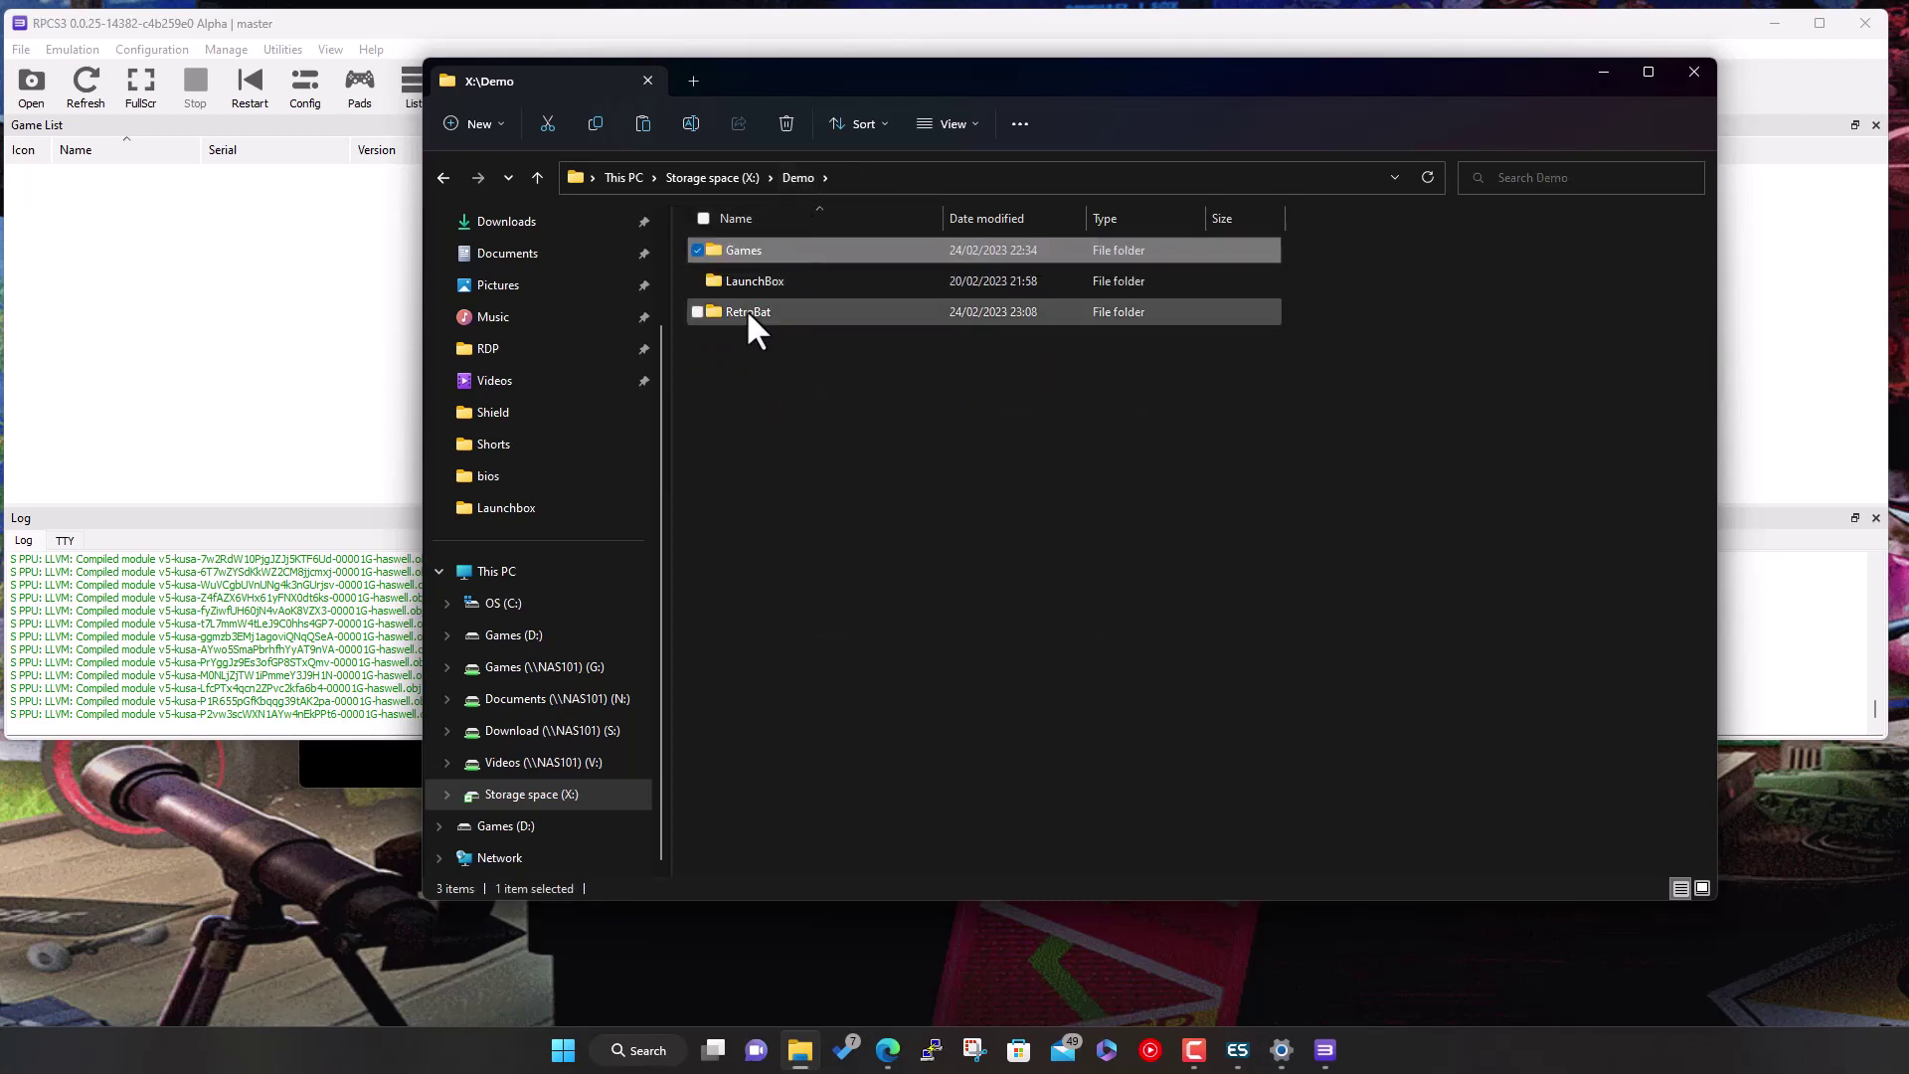
double_click(745, 311)
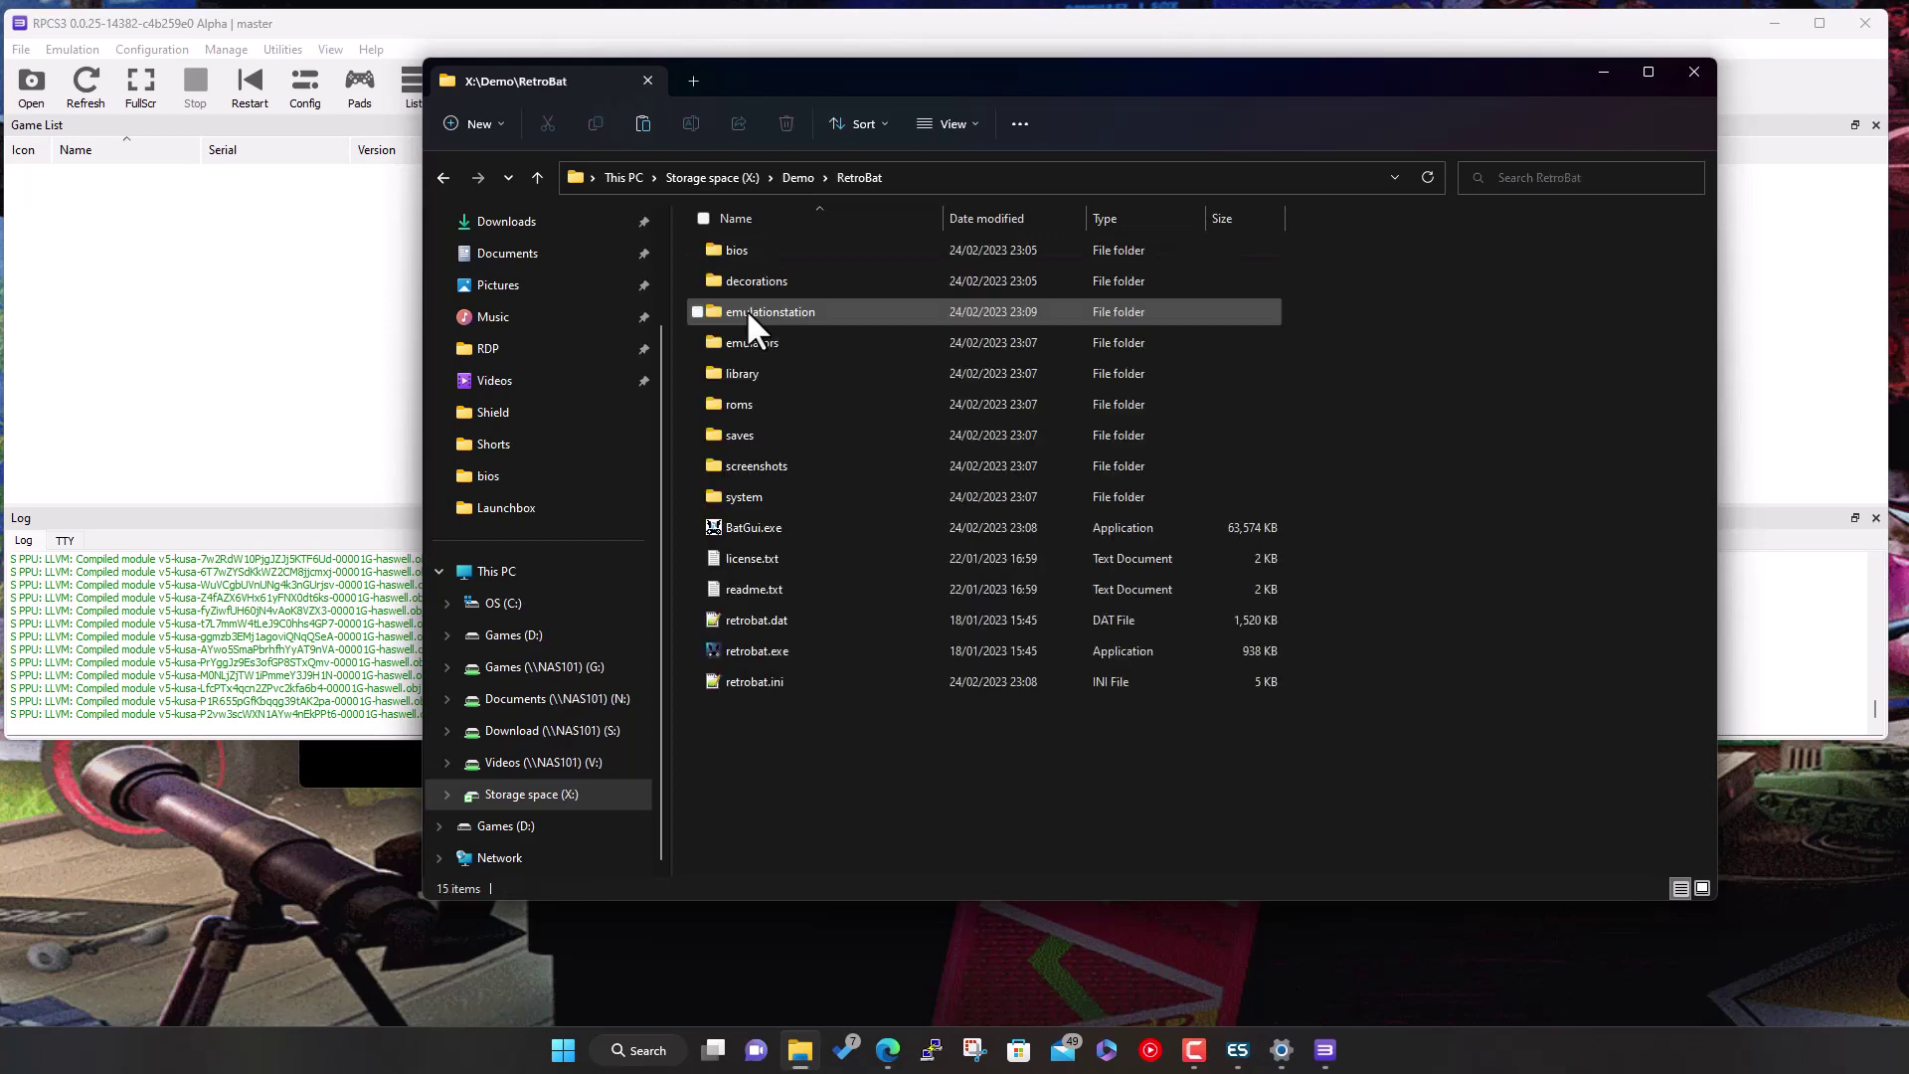
double_click(782, 402)
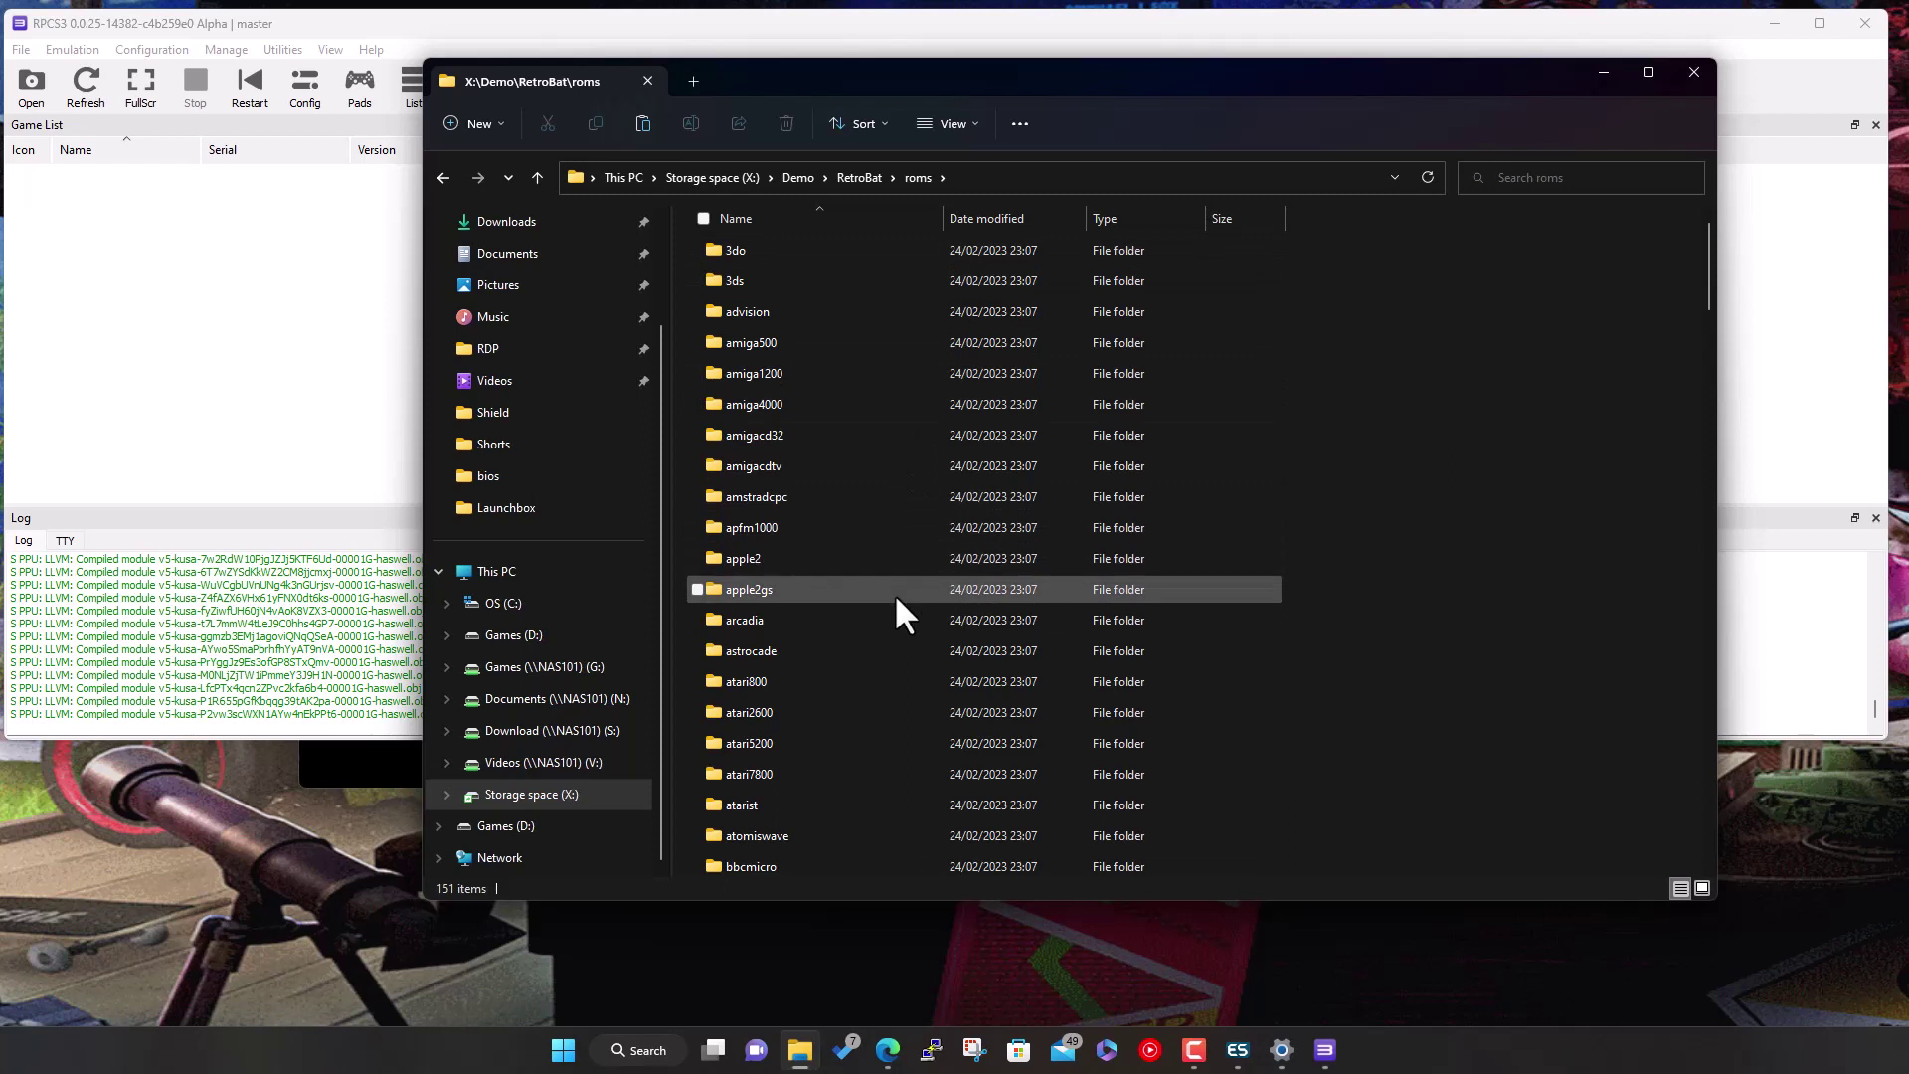
scroll(896, 597, down, 1)
scroll(896, 600, down, 2)
scroll(895, 589, down, 18)
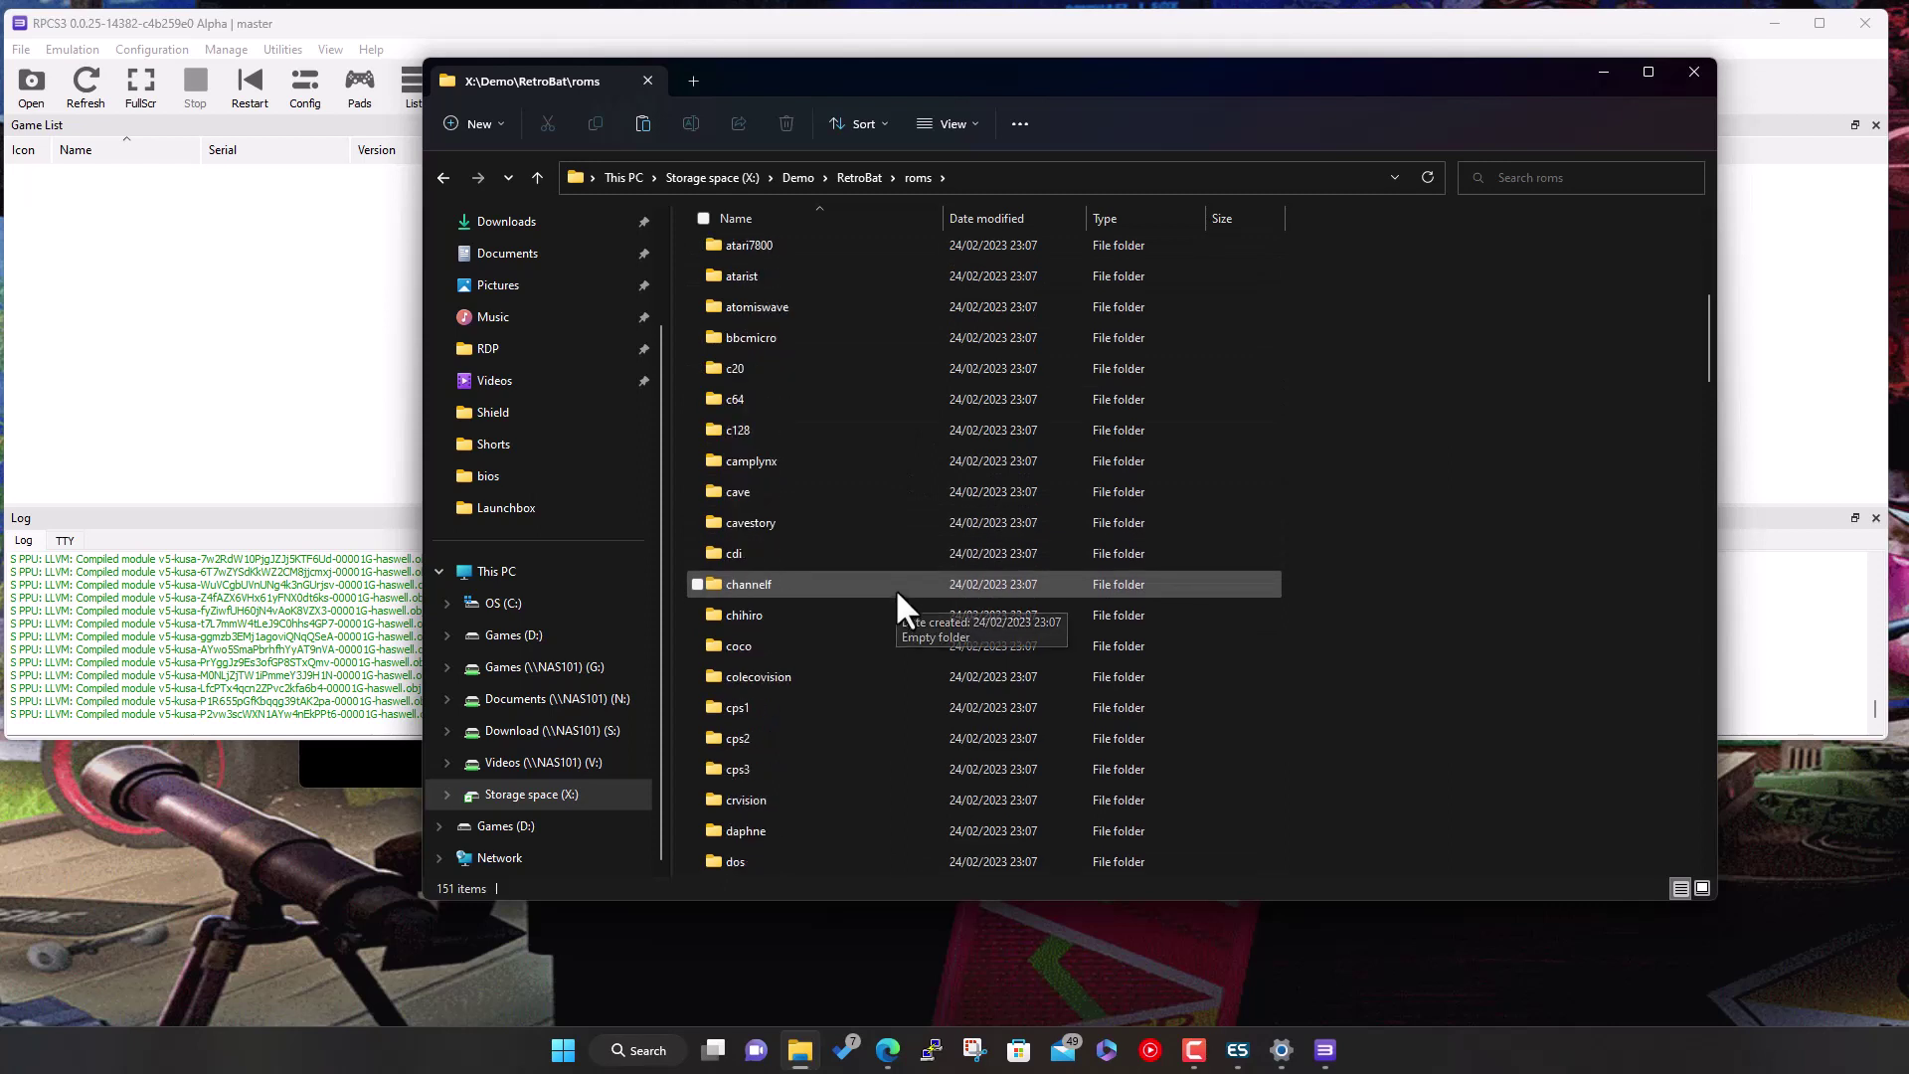
scroll(897, 587, down, 10)
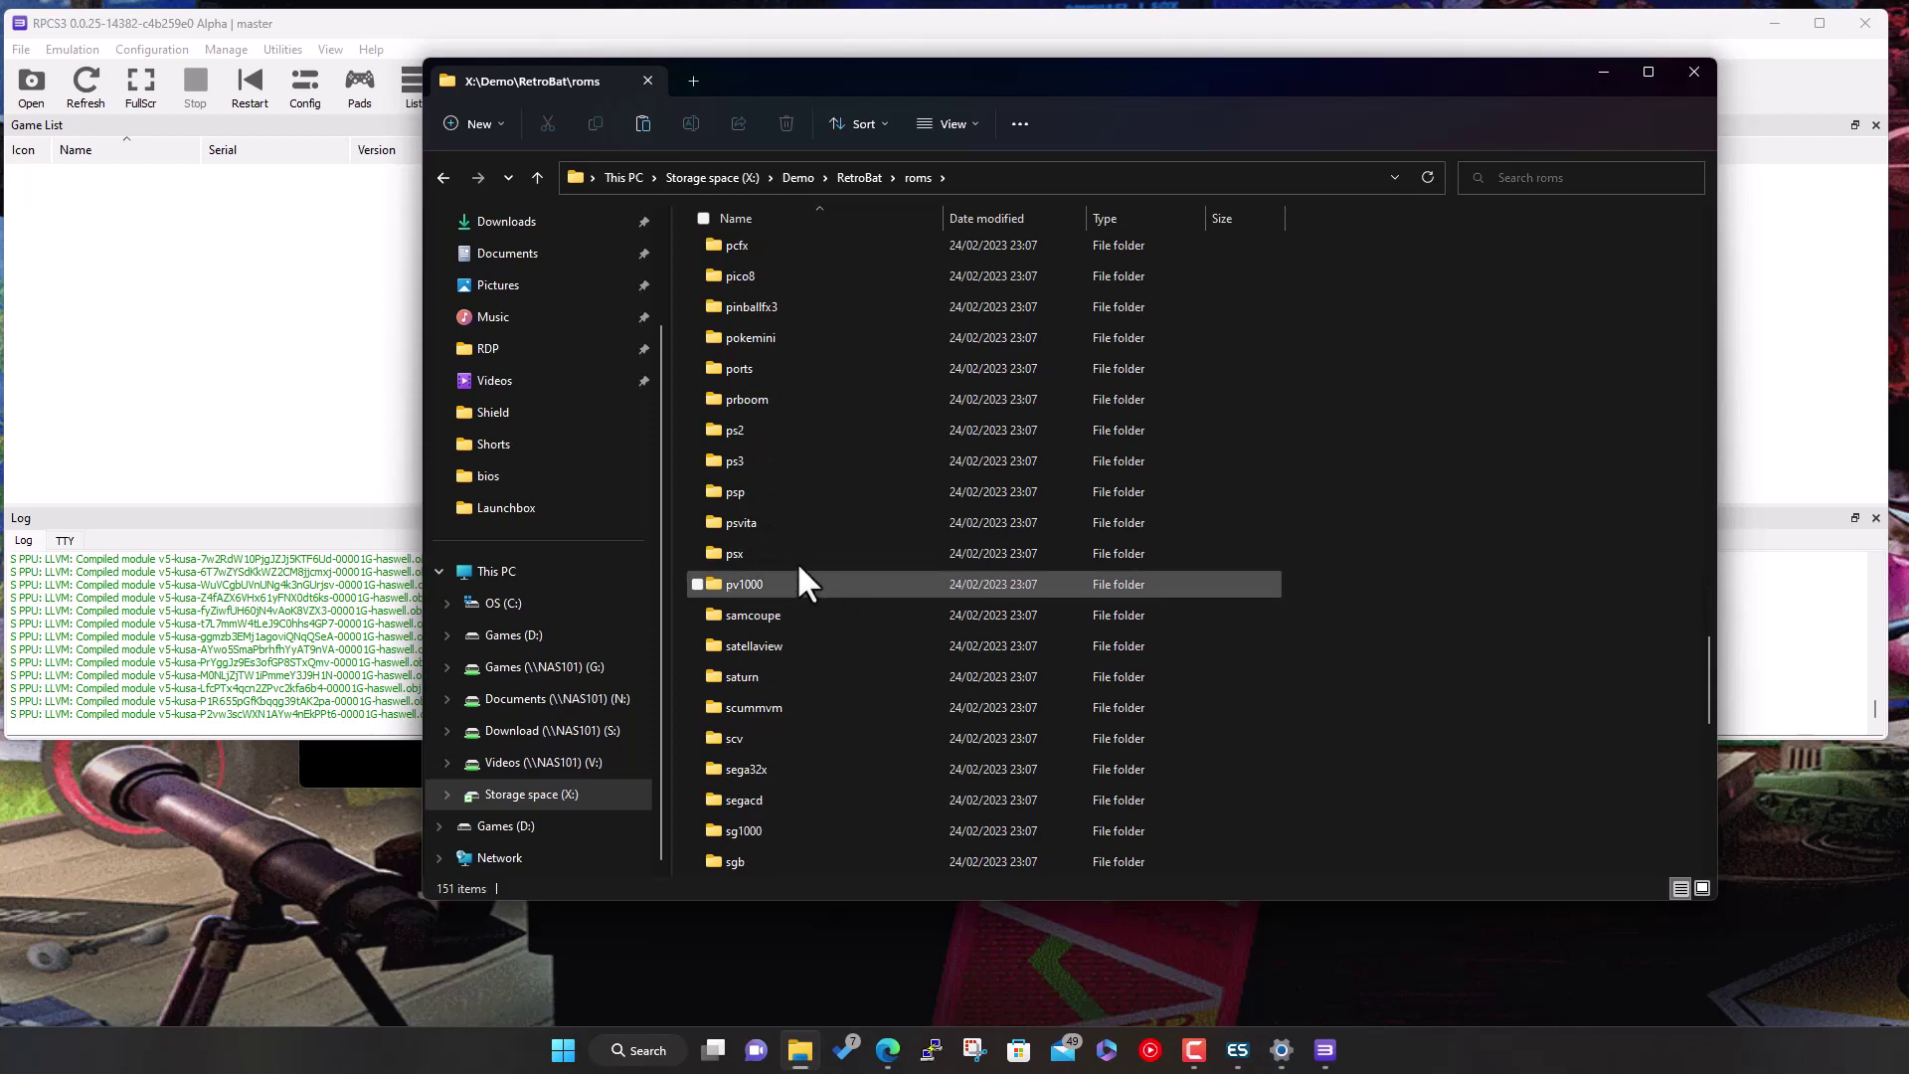
double_click(773, 462)
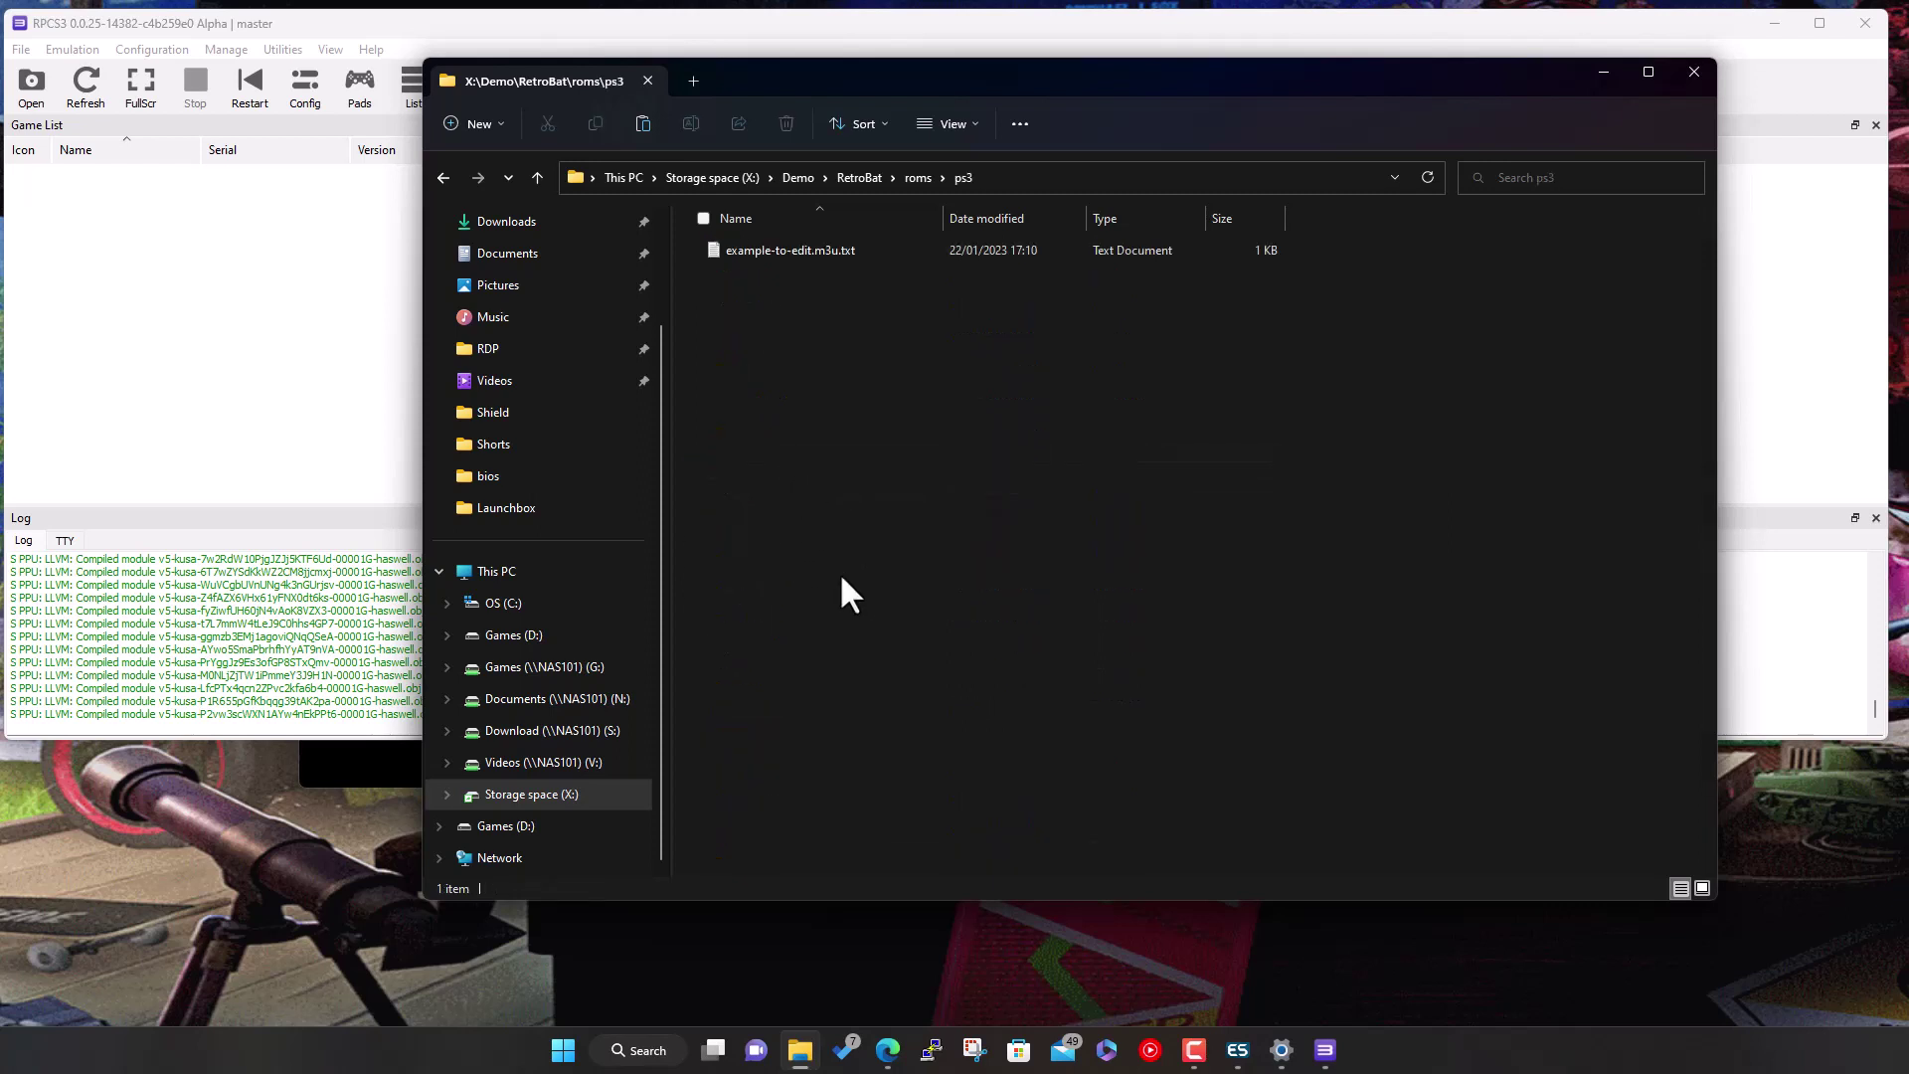
right_click(798, 403)
click(828, 422)
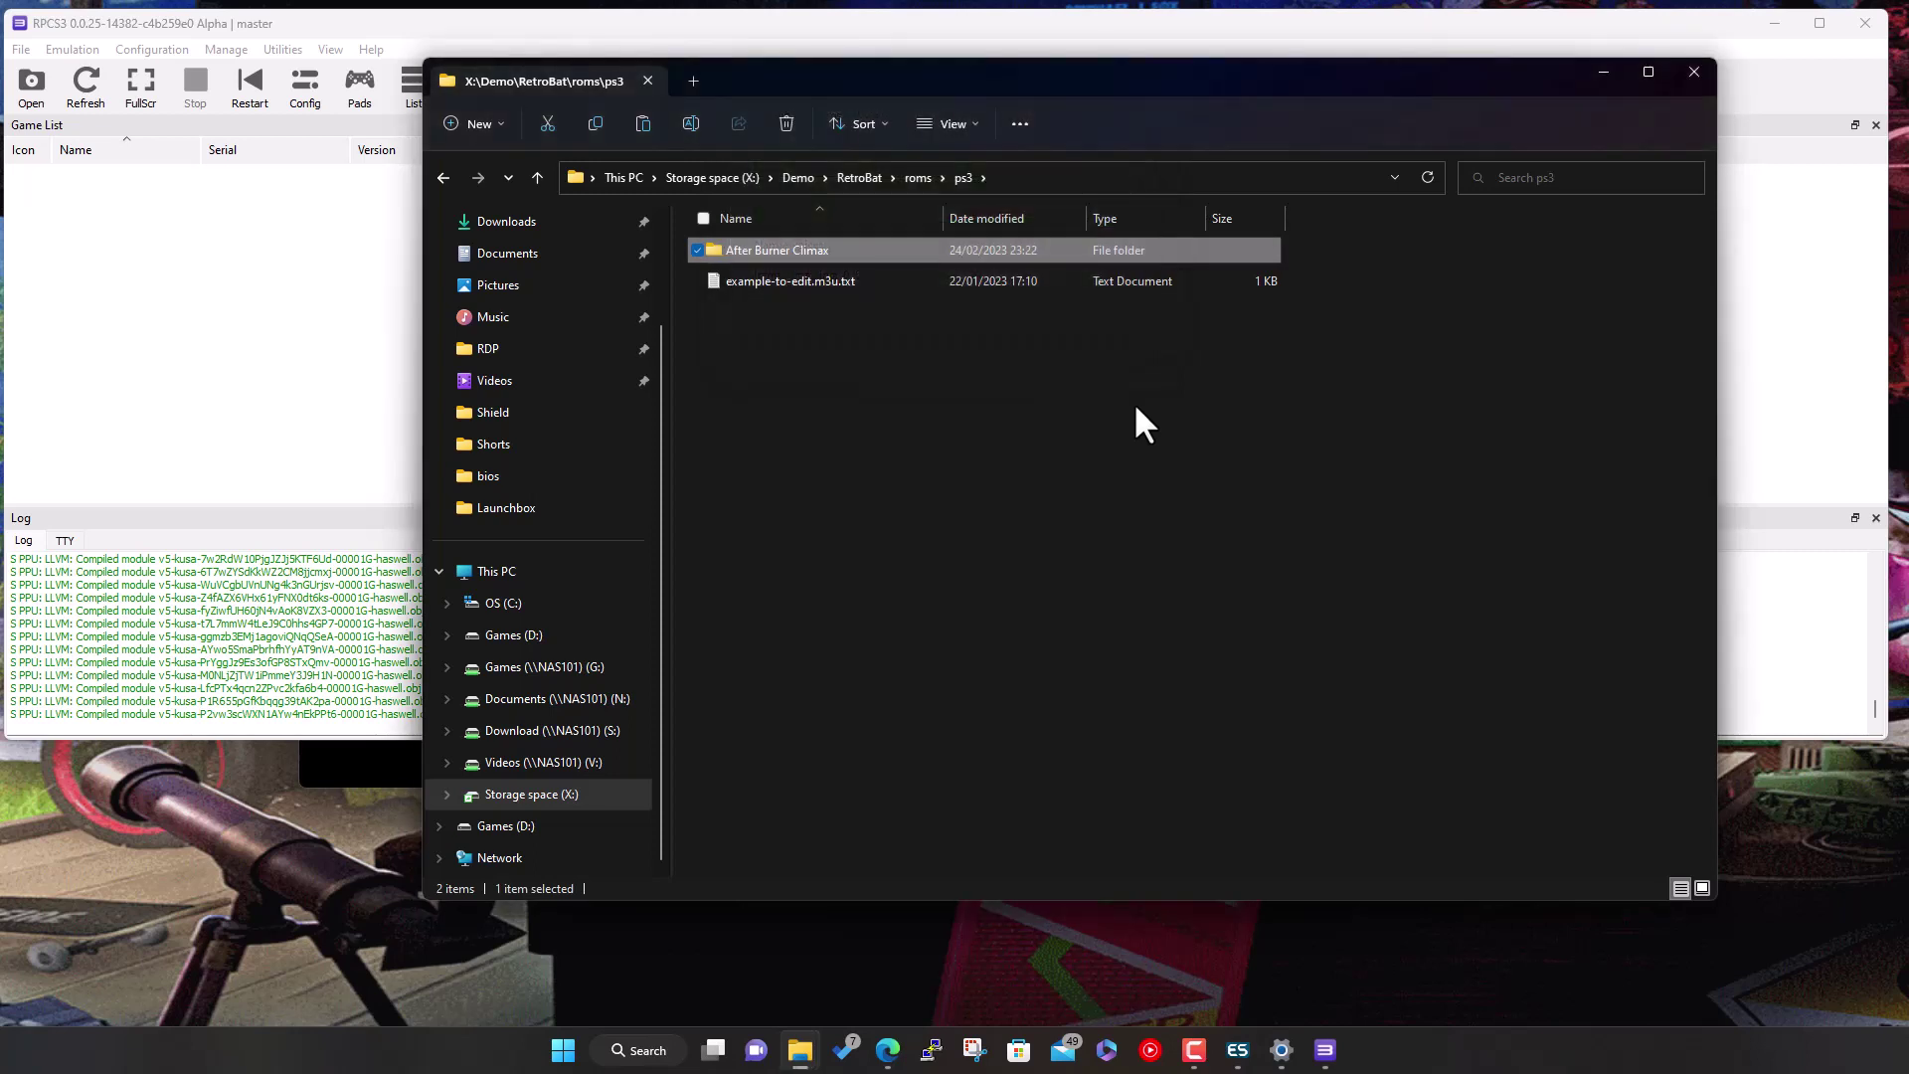
click(995, 364)
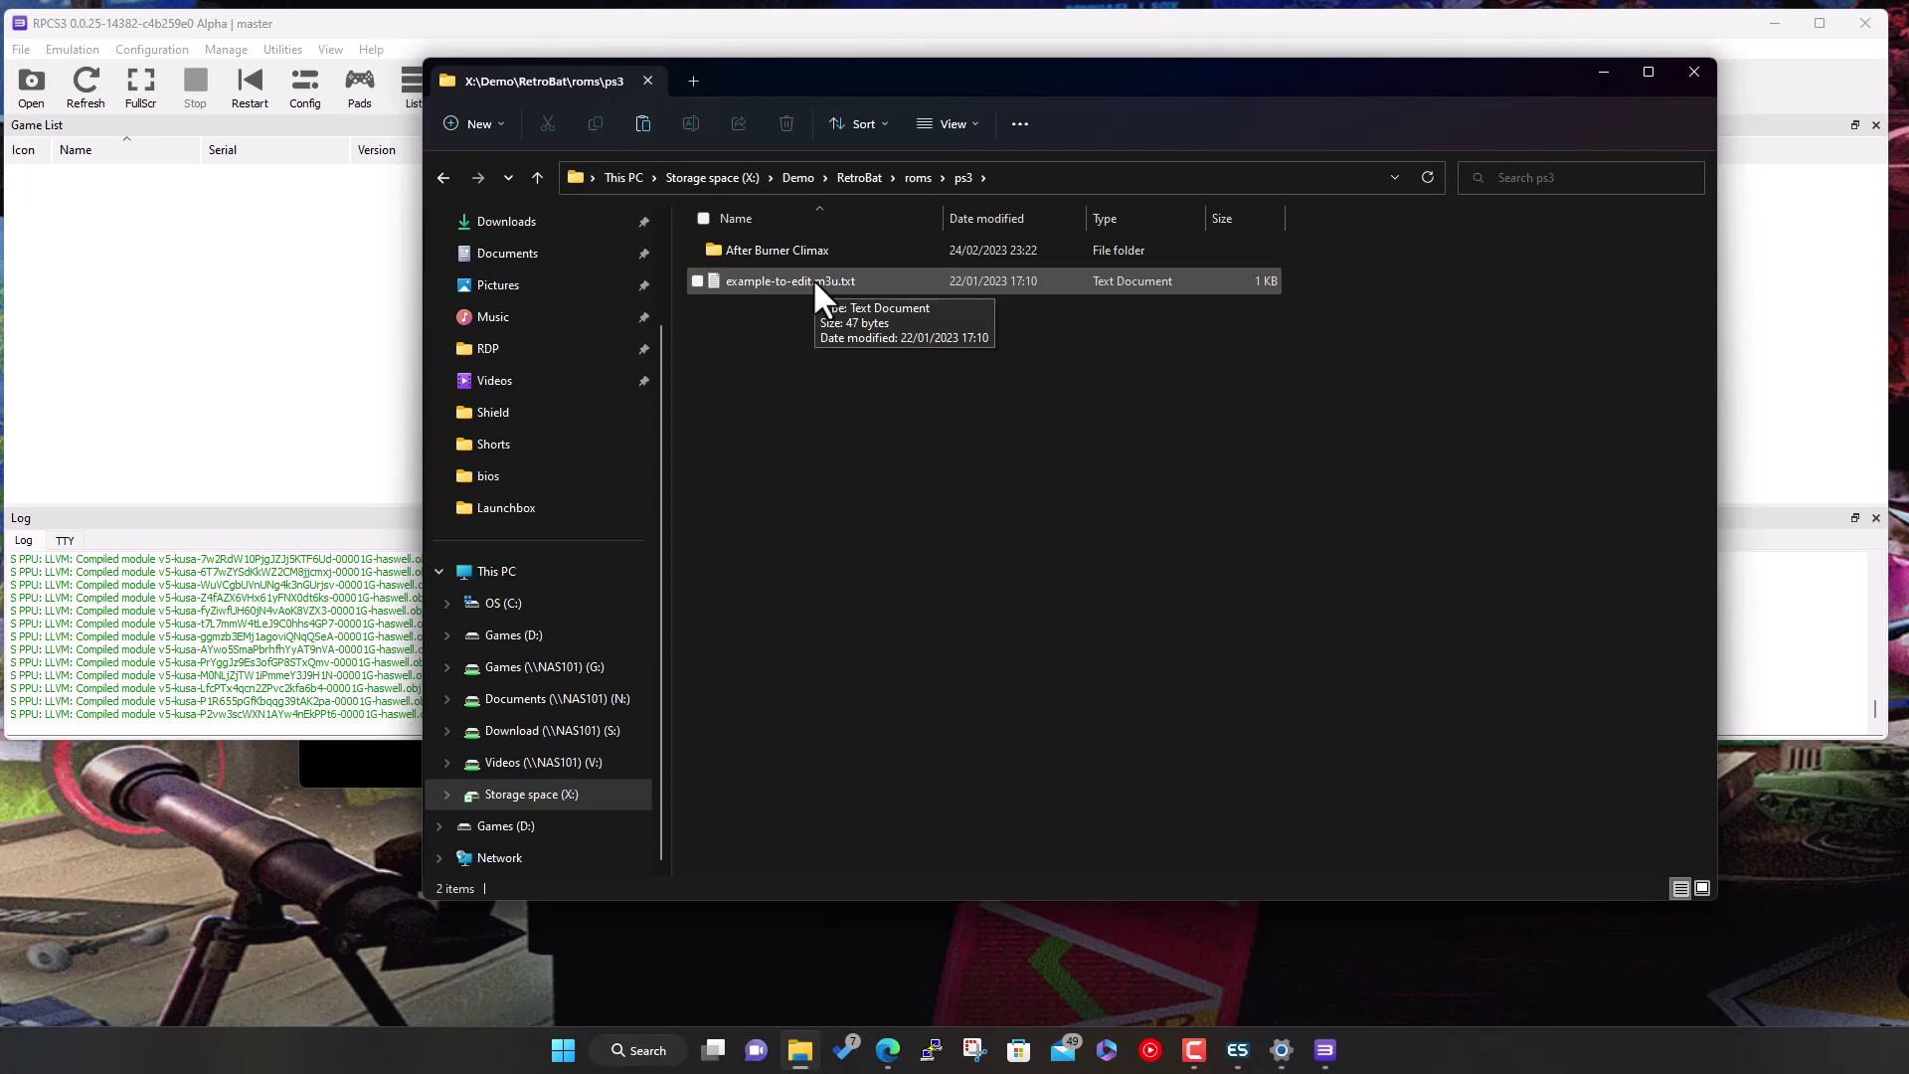
Open example-to-edit.m3u.txt in Notepad, examine its dev_hdd0 path and game ID placeholder, and close it
double_click(814, 279)
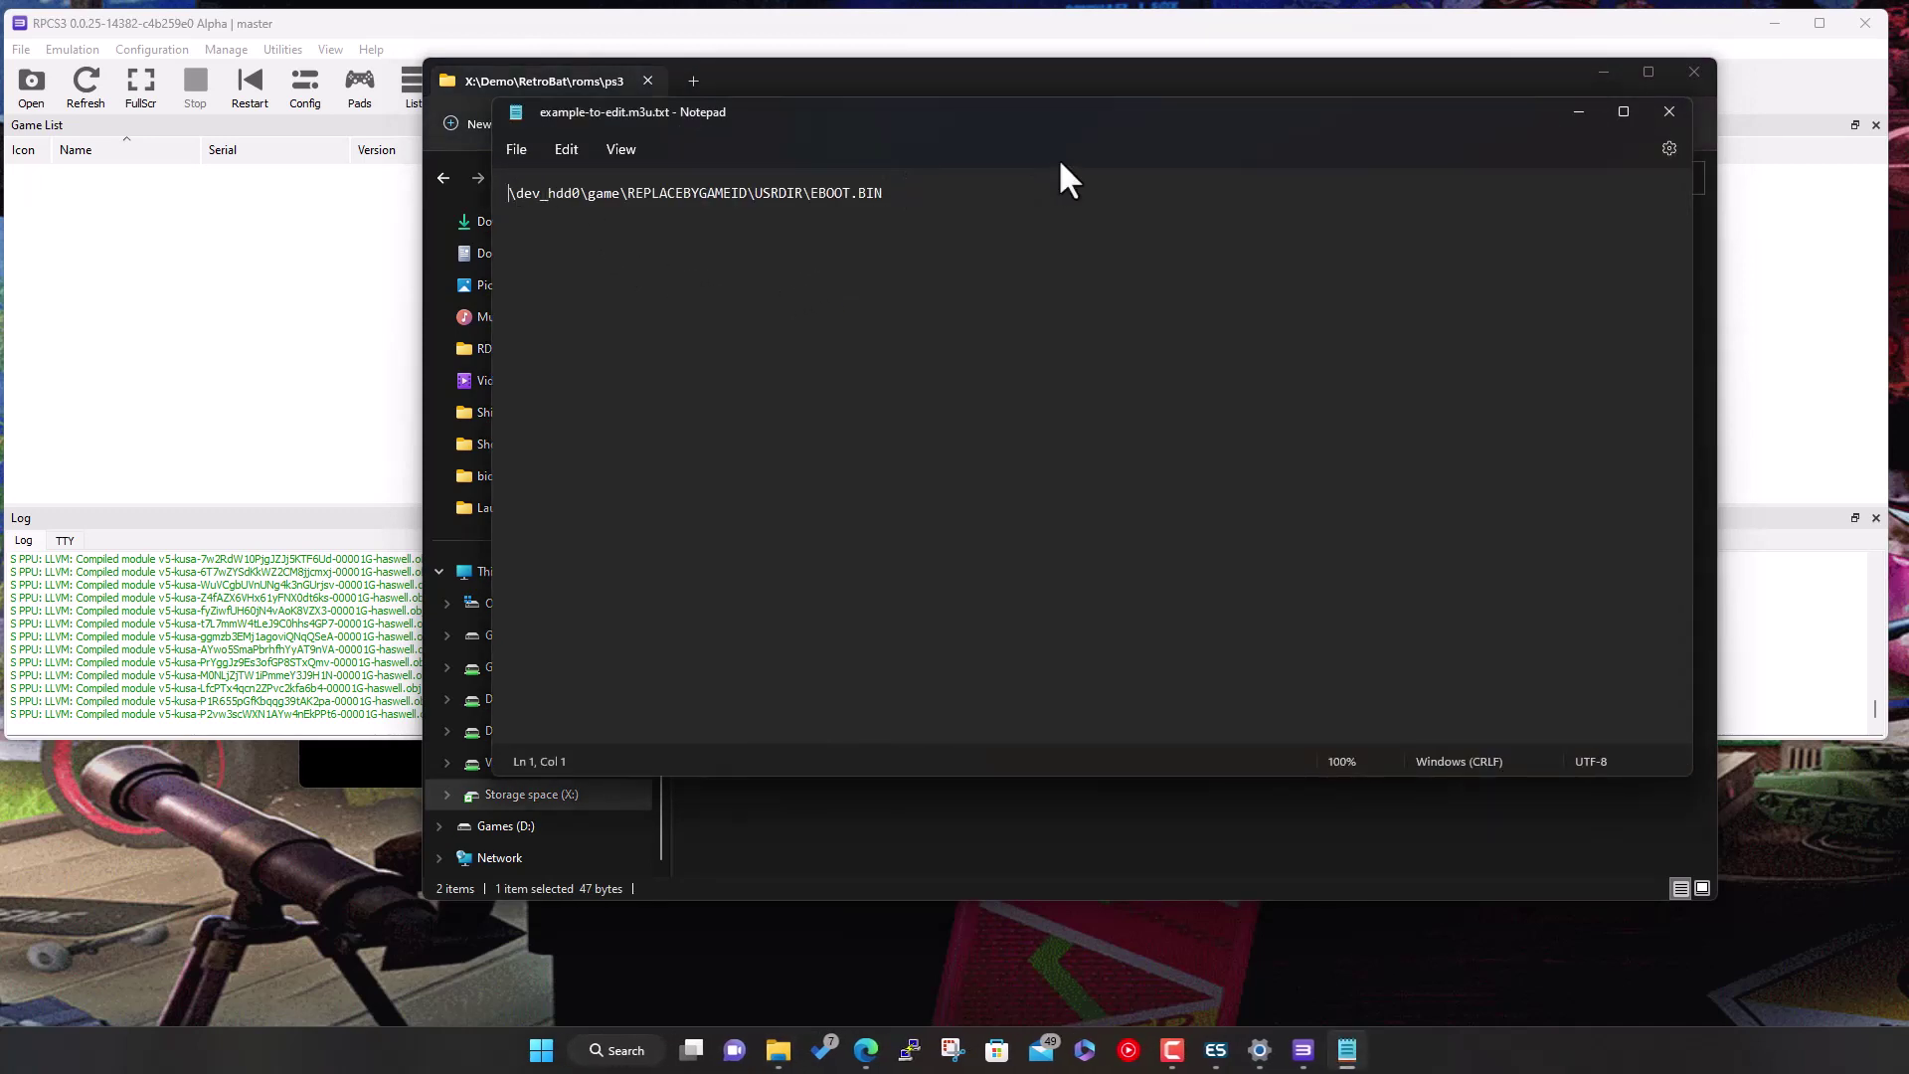
drag(1111, 110, 1271, 260)
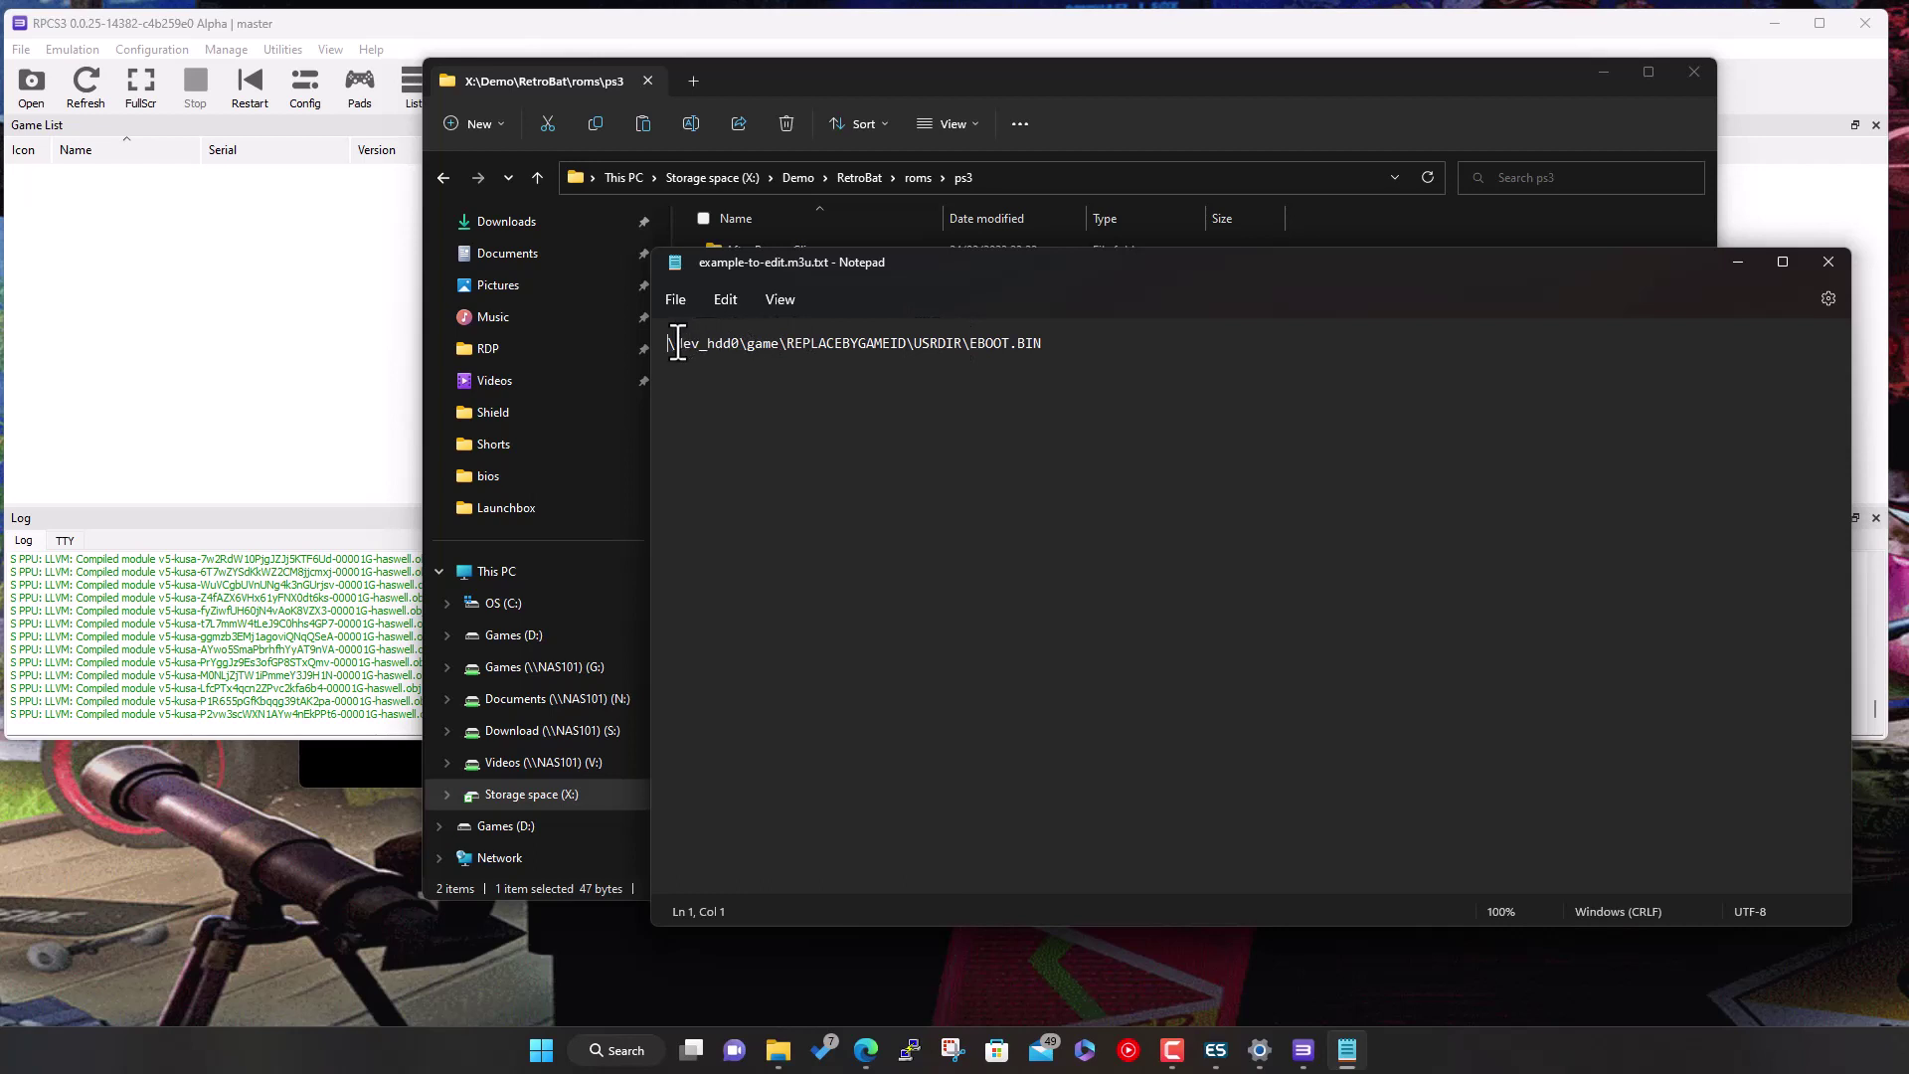
drag(677, 343, 730, 343)
drag(787, 344, 908, 346)
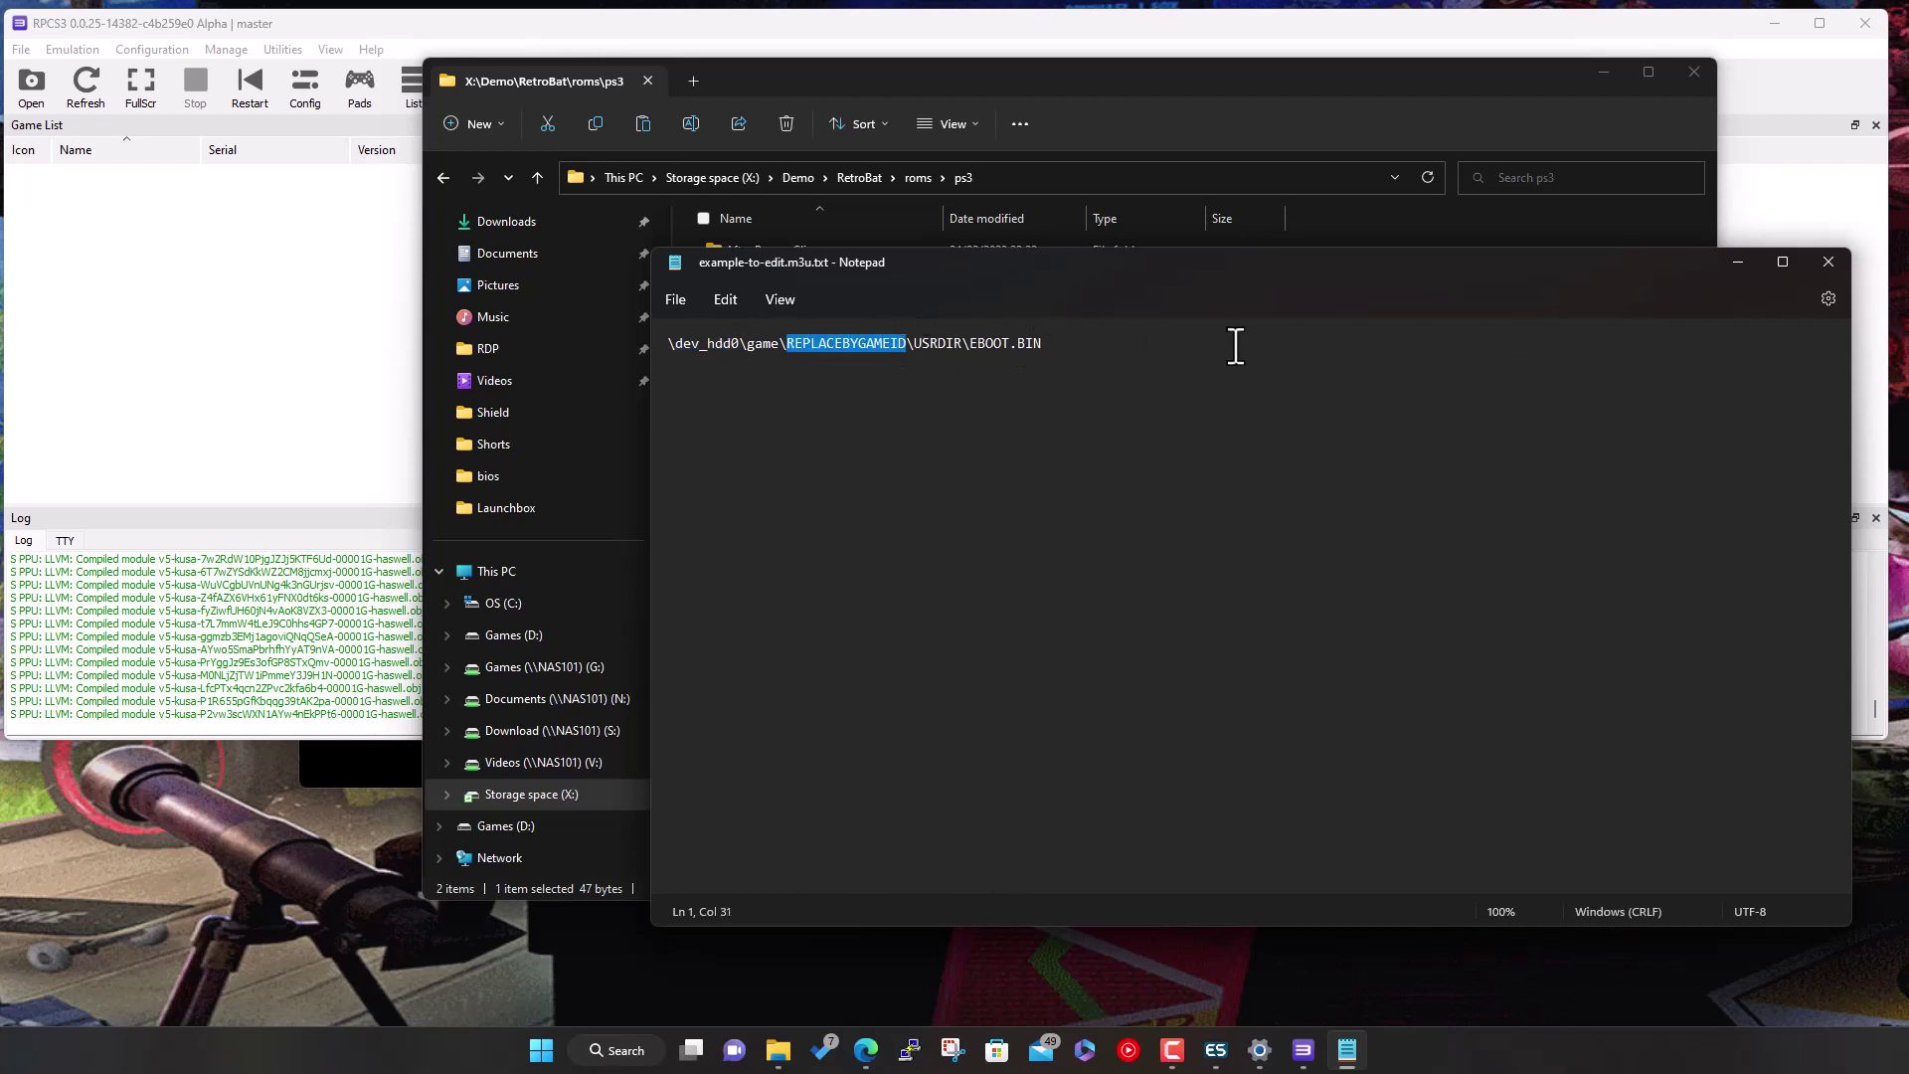
click(1828, 261)
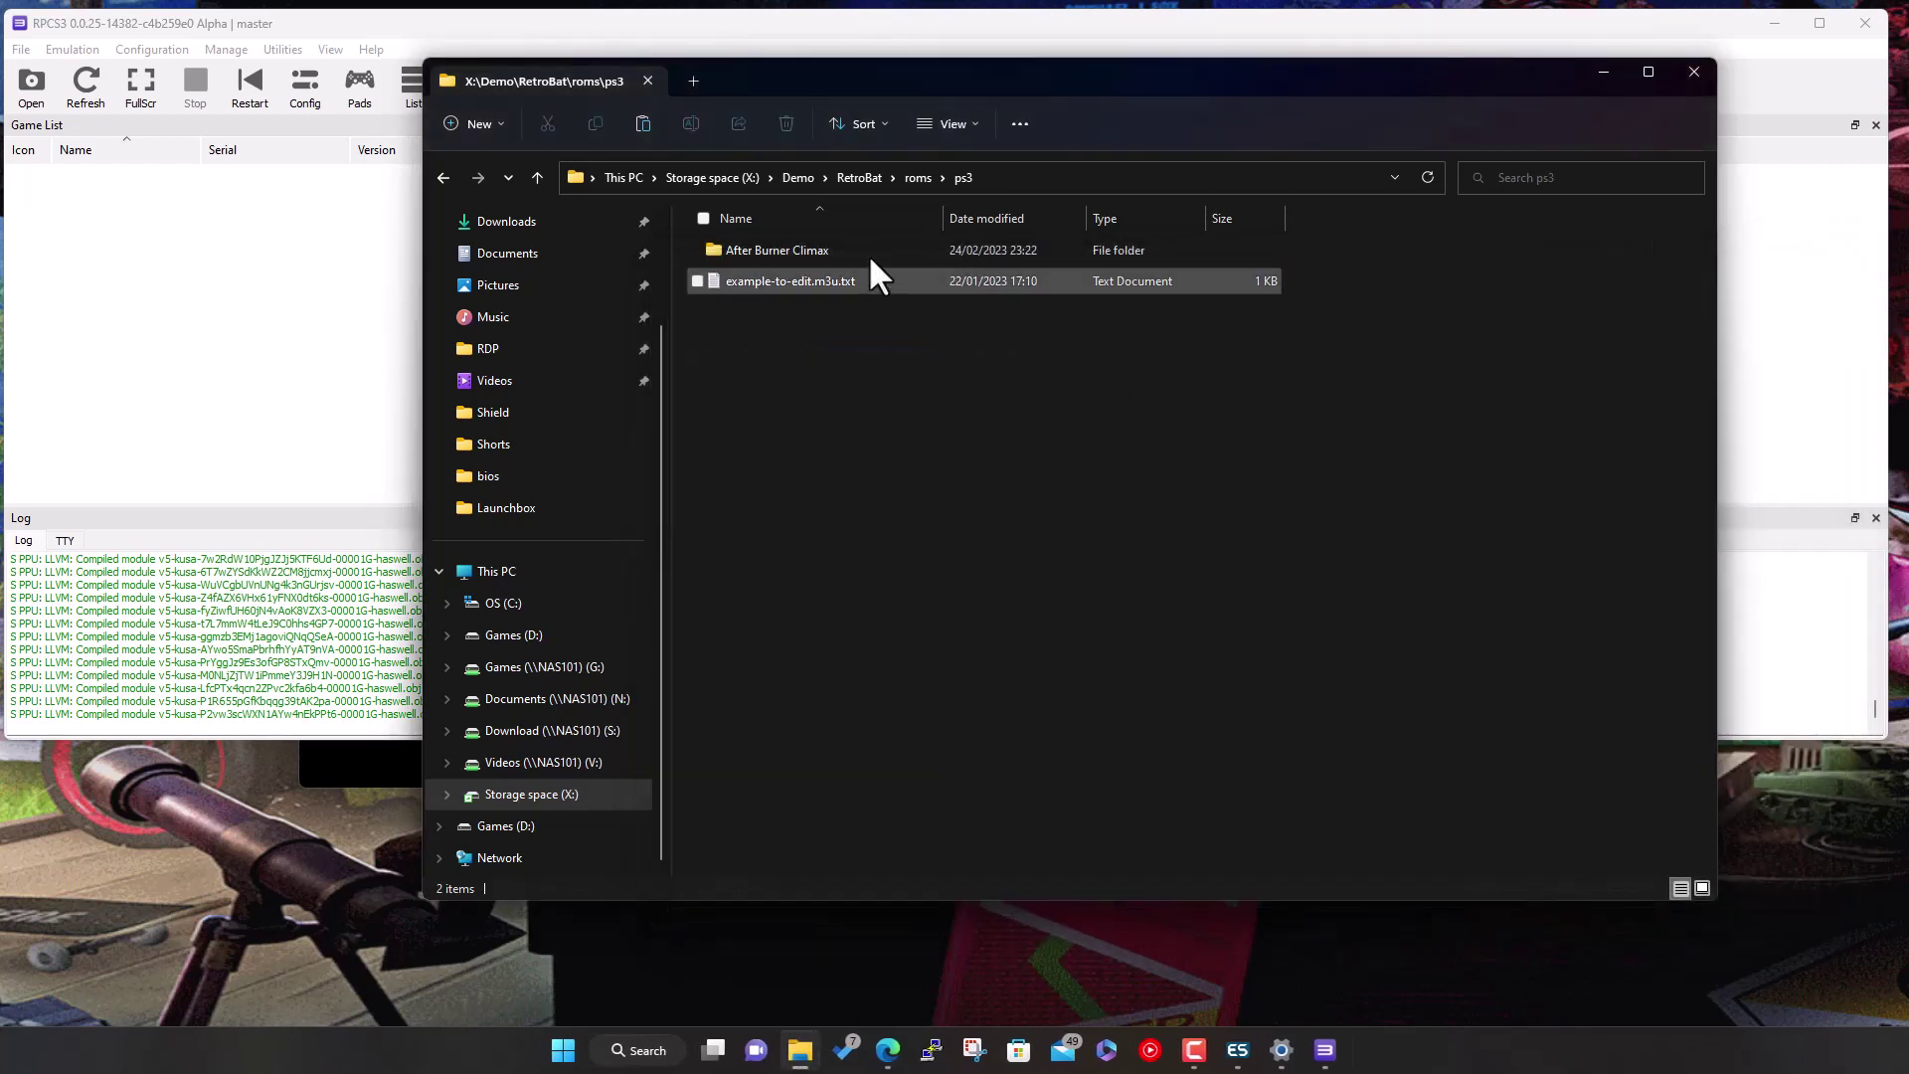
Examine the PS3_GAME folder inside the copied After Burner Climax folder and switch back to RPCS3
double_click(768, 250)
double_click(770, 249)
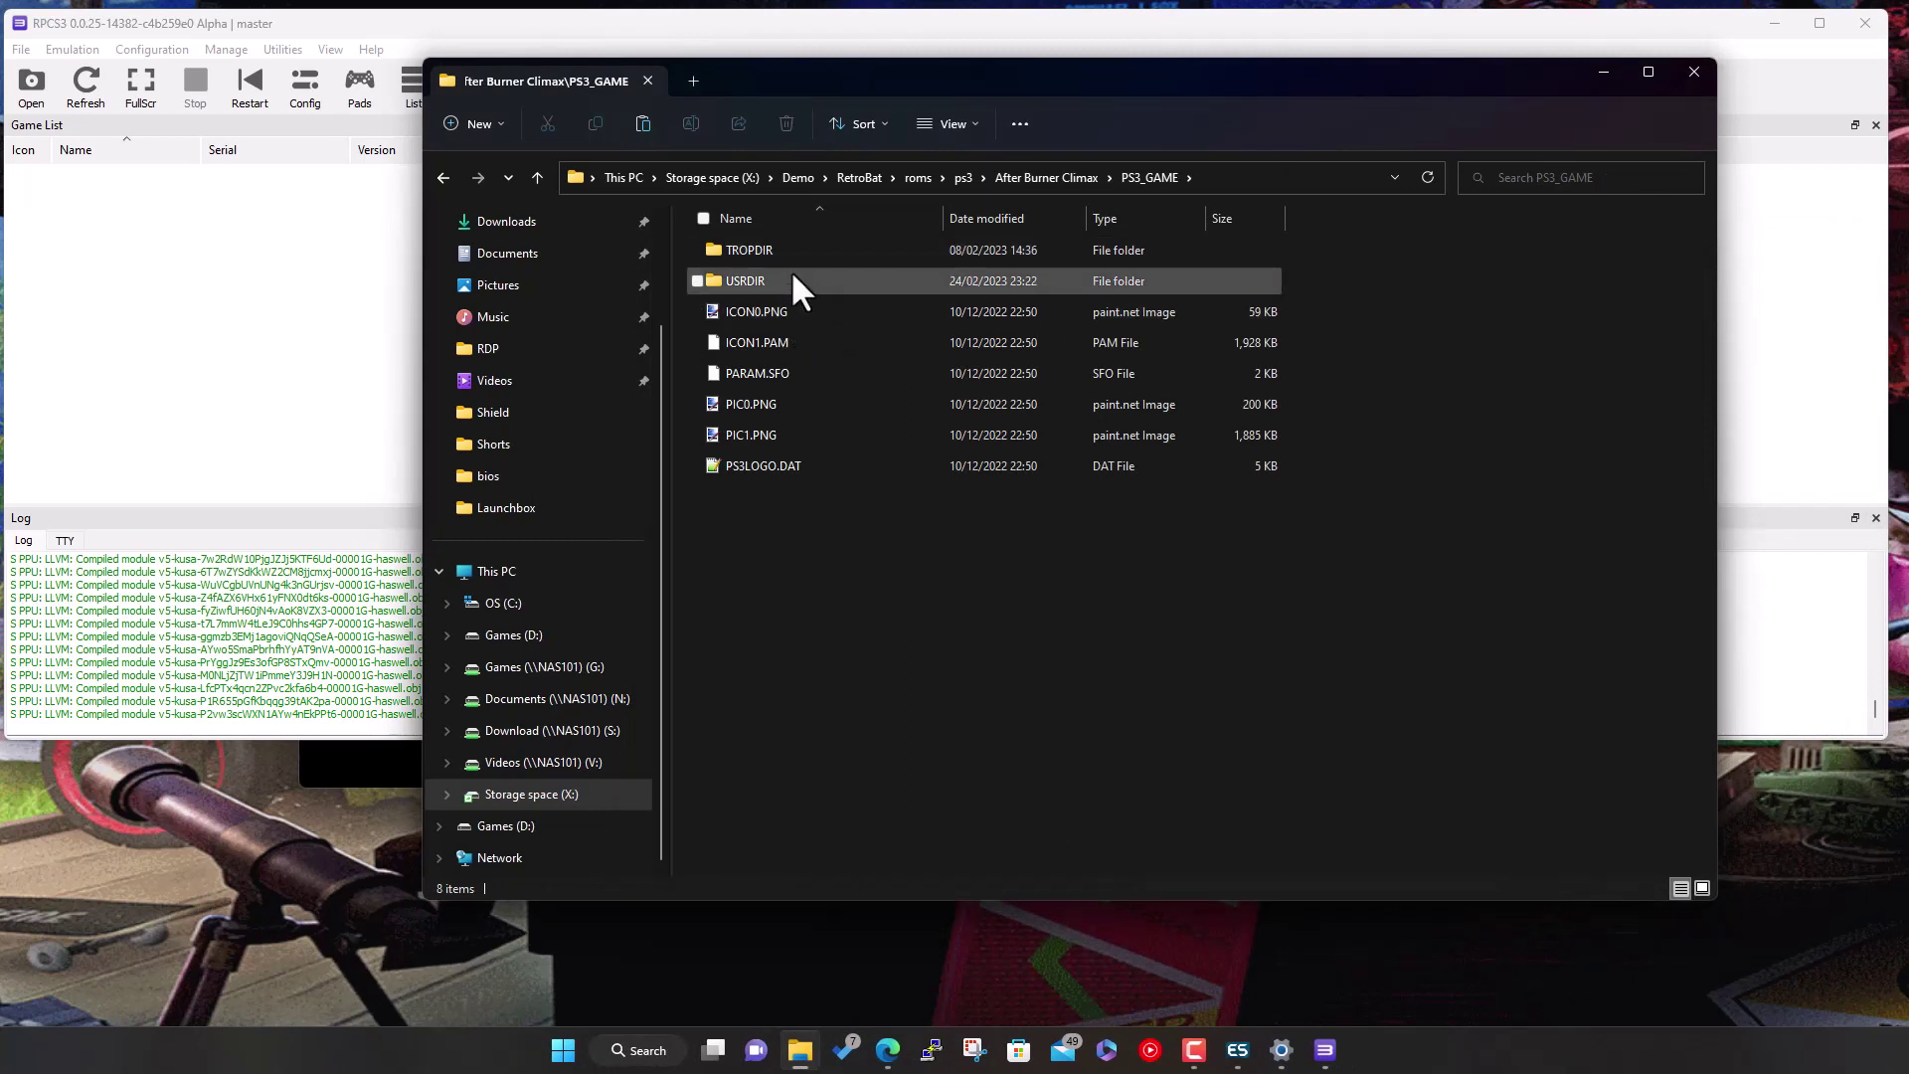
click(224, 276)
Add the After Burner Climax folder from X:\Demo\RetroBat\roms\ps3 to the RPCS3 game list
click(21, 48)
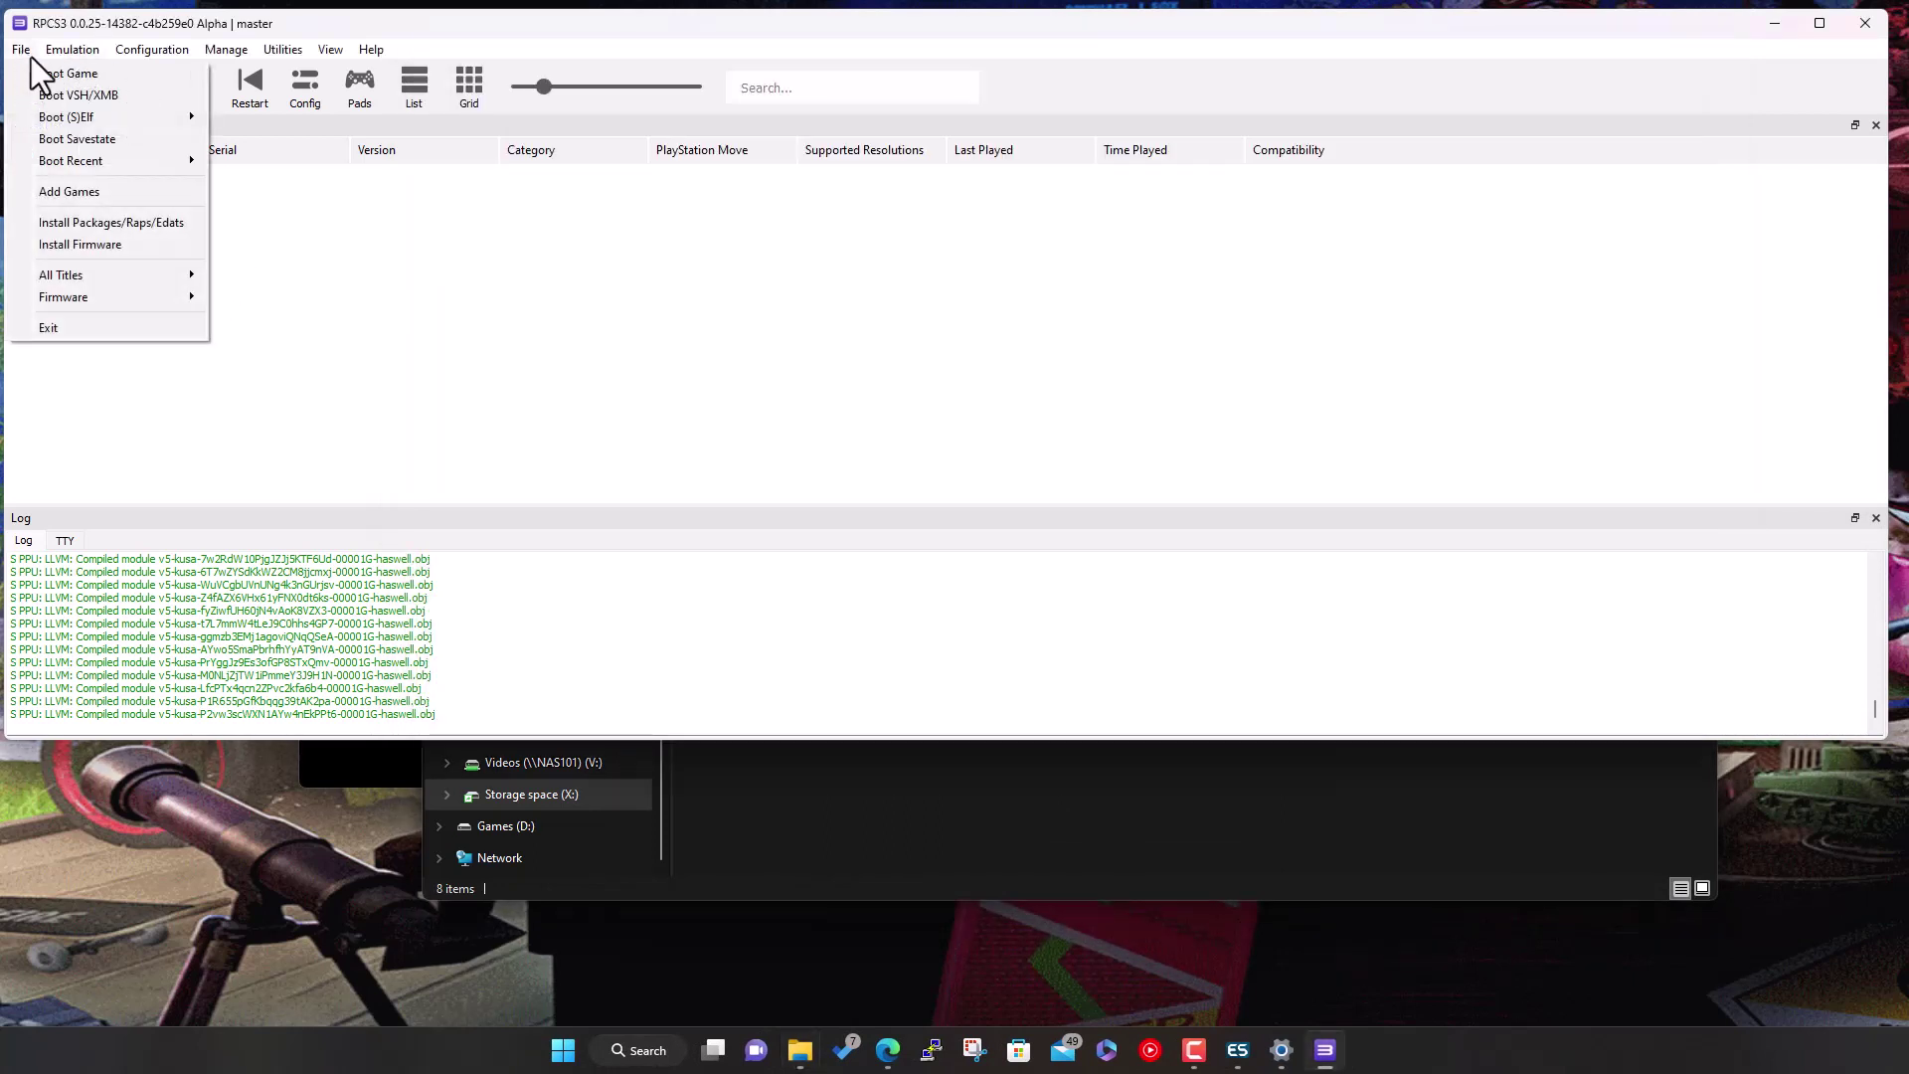
click(74, 189)
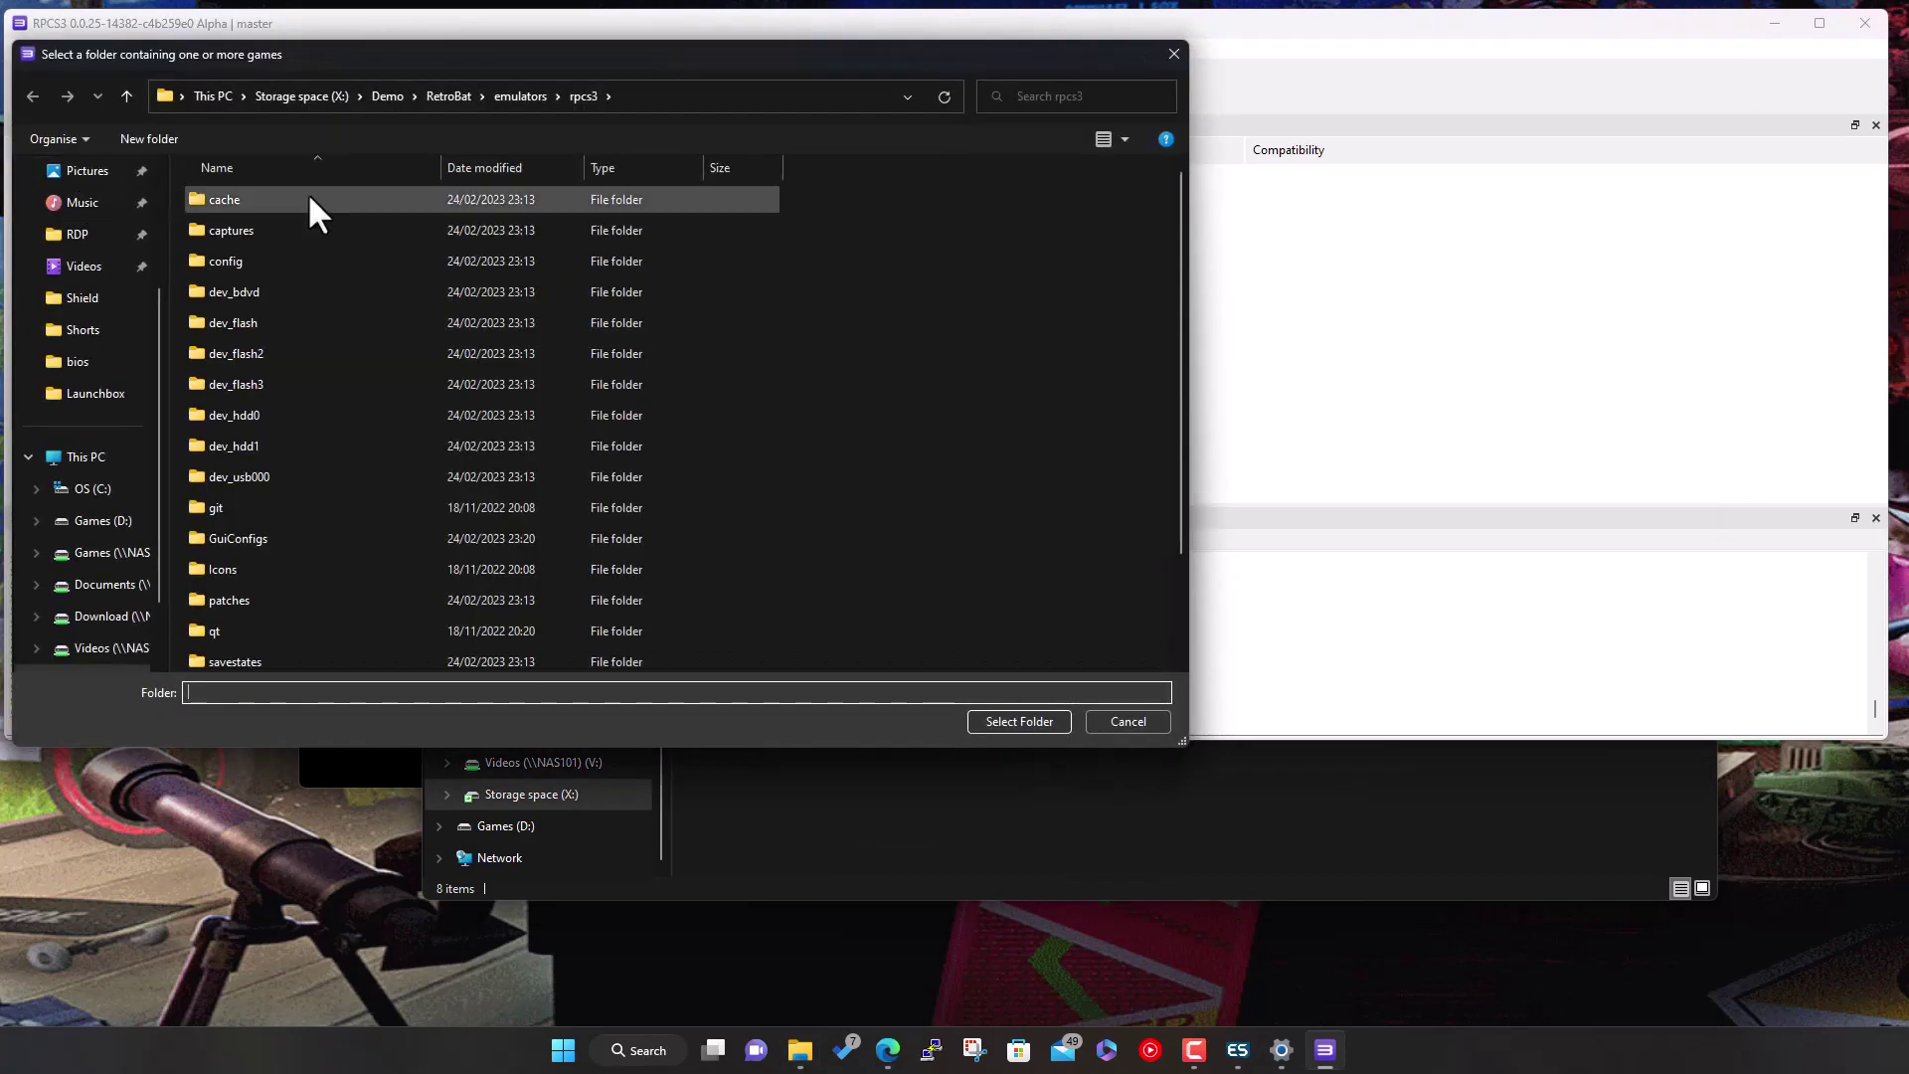
click(450, 96)
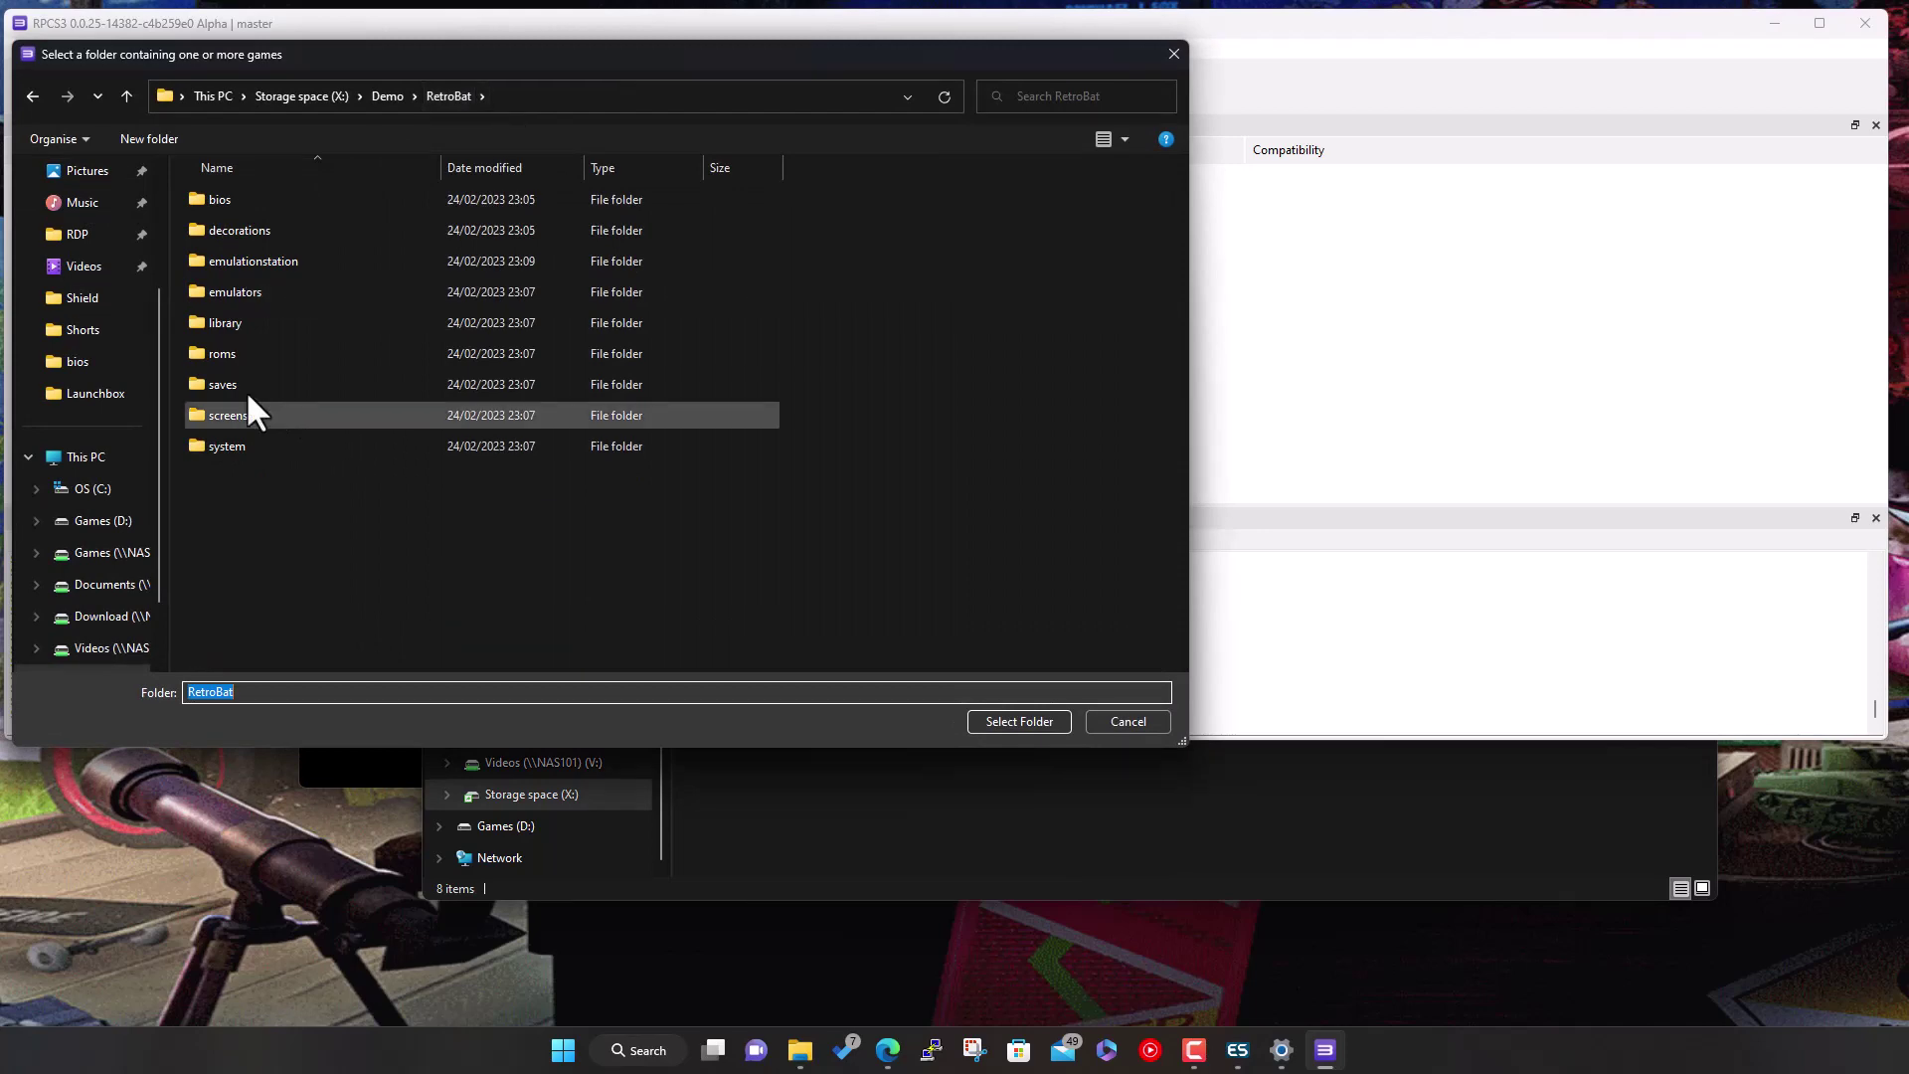
double_click(214, 356)
scroll(343, 632, down, 6)
scroll(331, 605, down, 20)
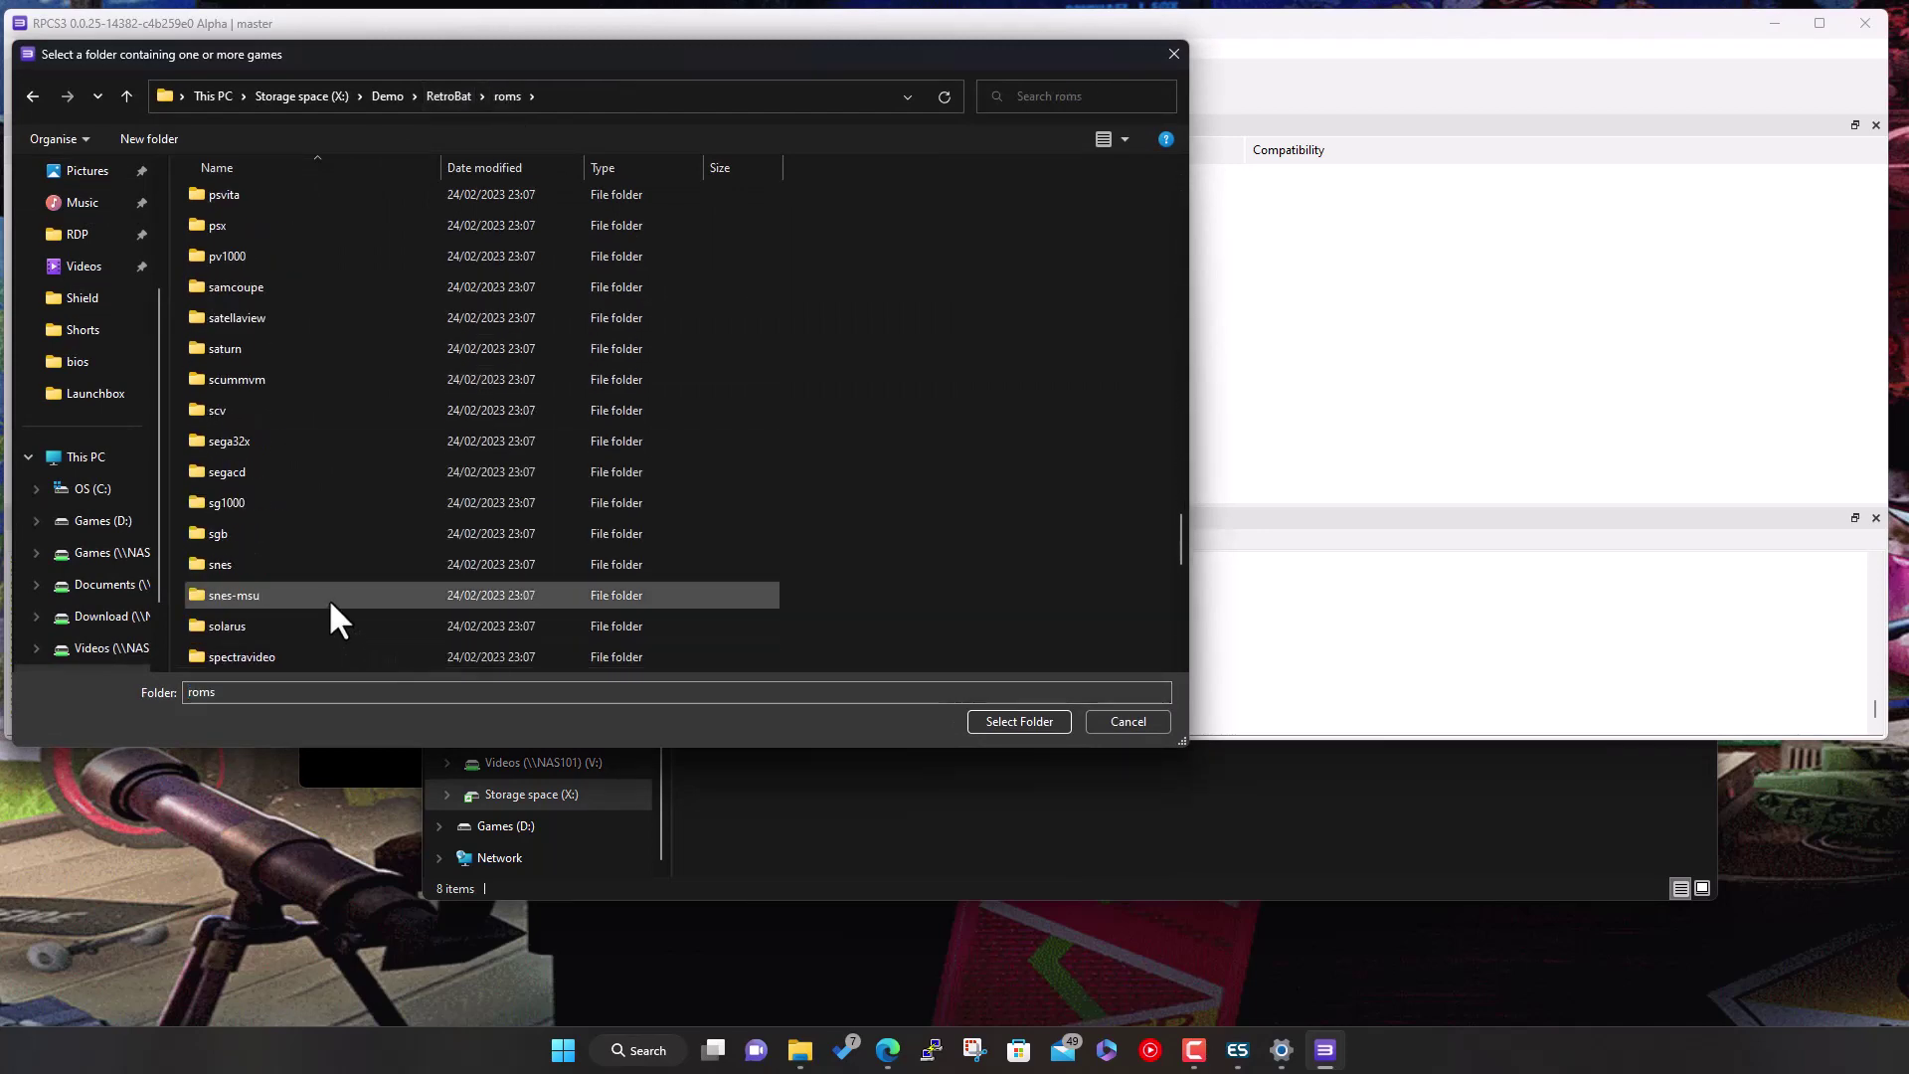
scroll(328, 598, up, 1)
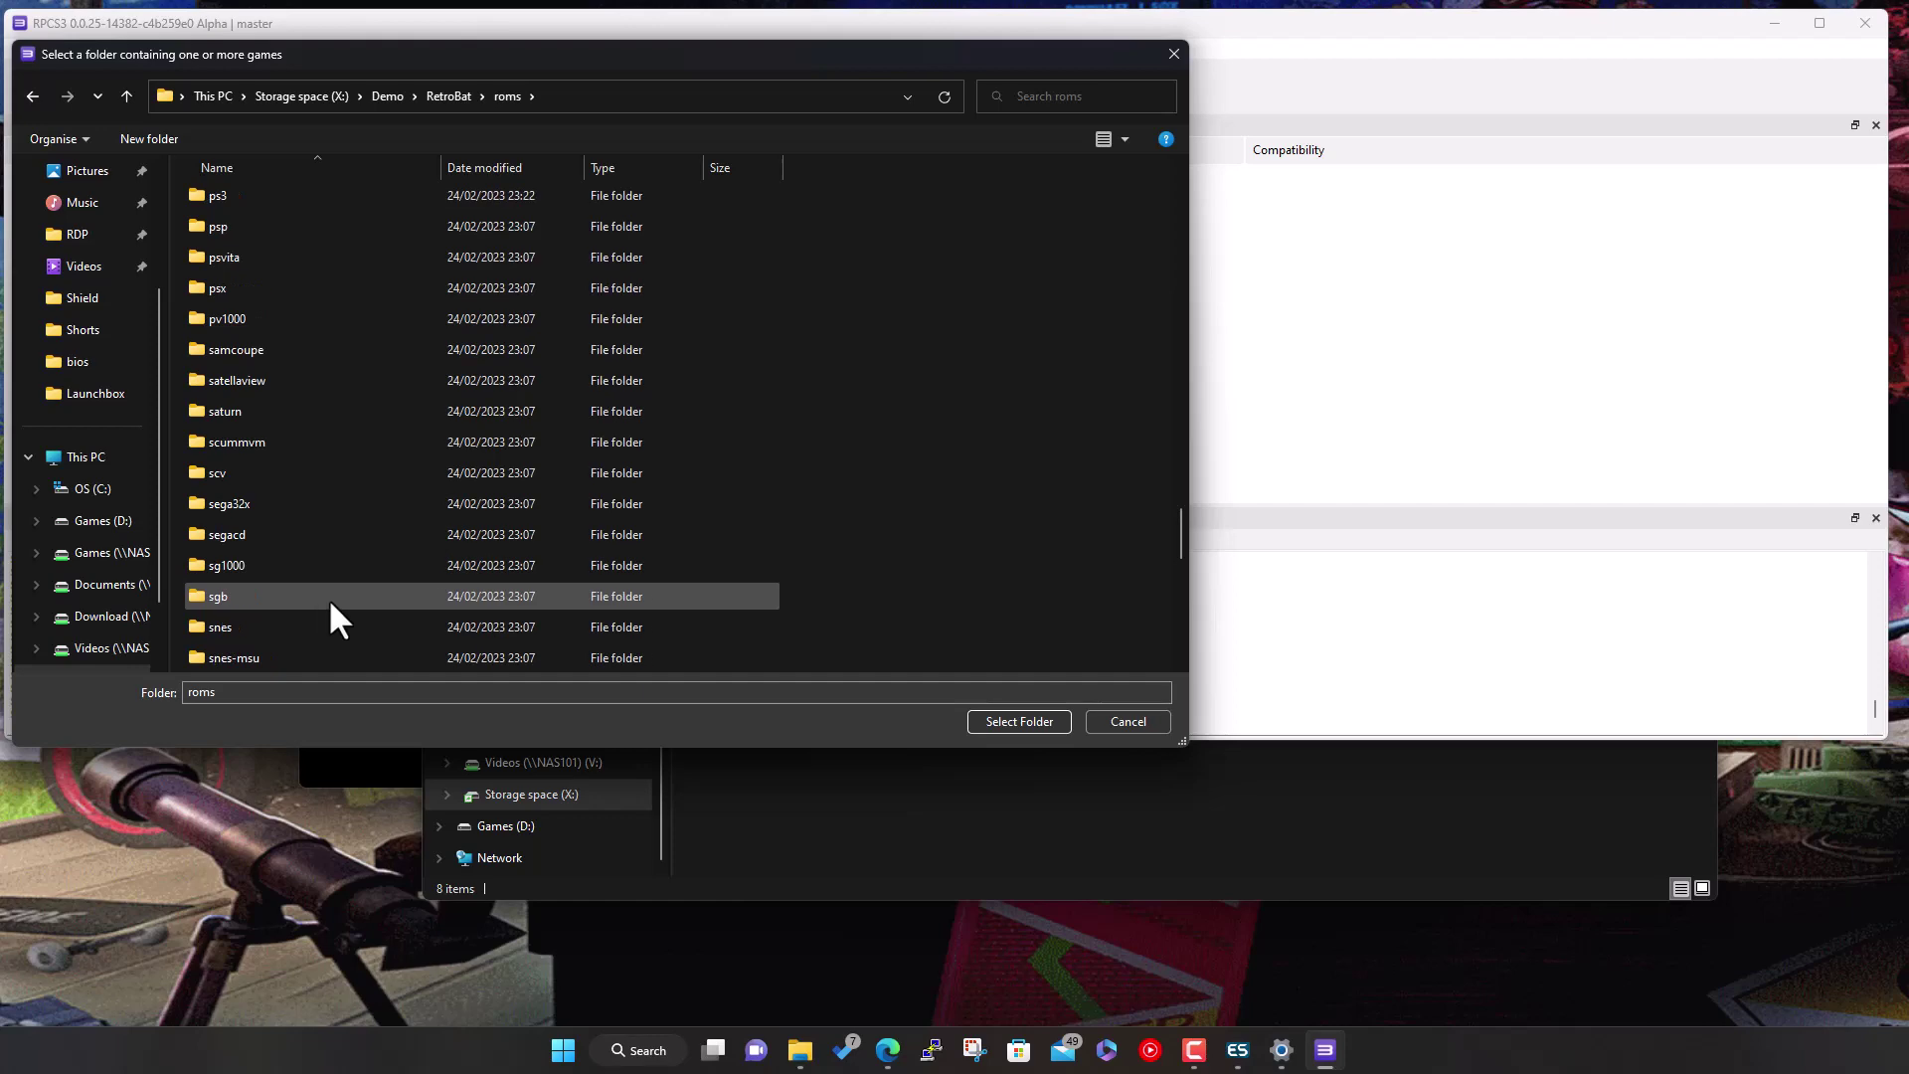
double_click(235, 197)
double_click(234, 197)
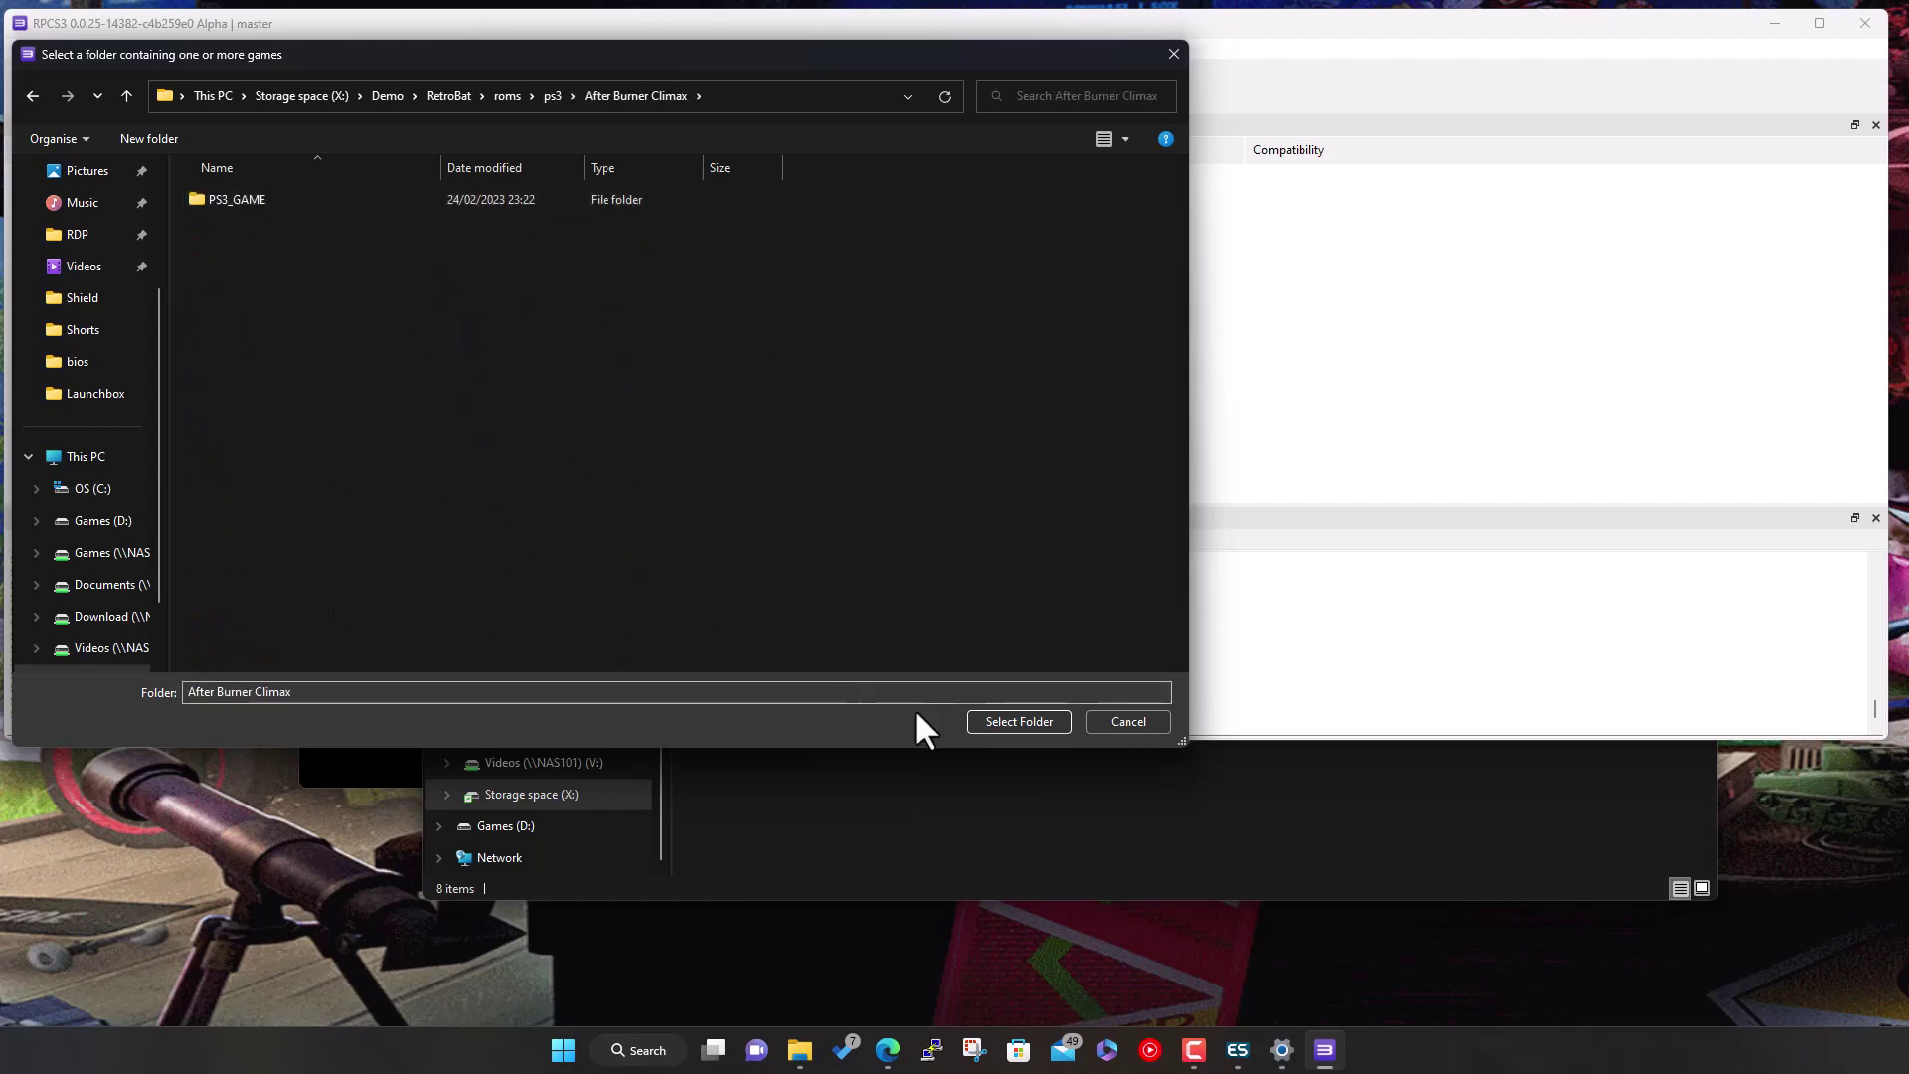
click(1014, 722)
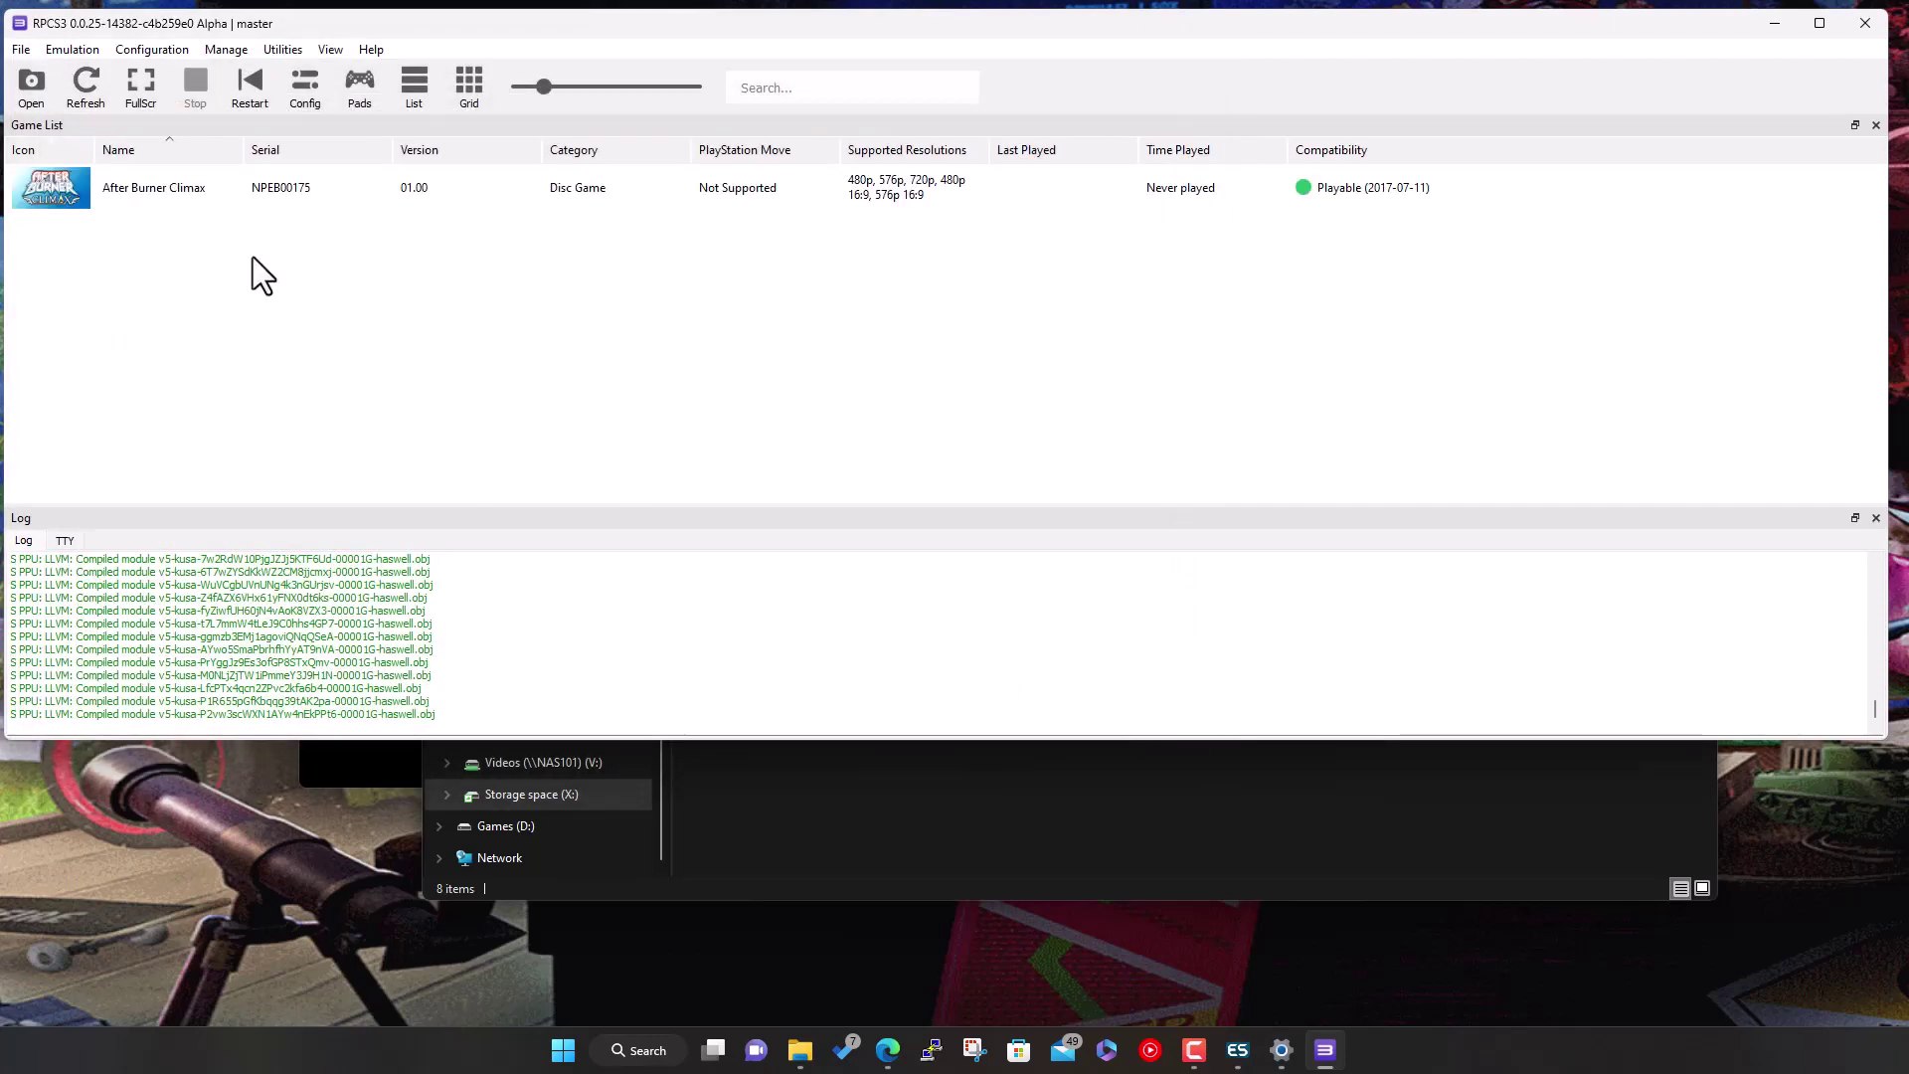
Launch After Burner Climax to test it past the title screen, close the game, and return to EmulationStation
click(326, 205)
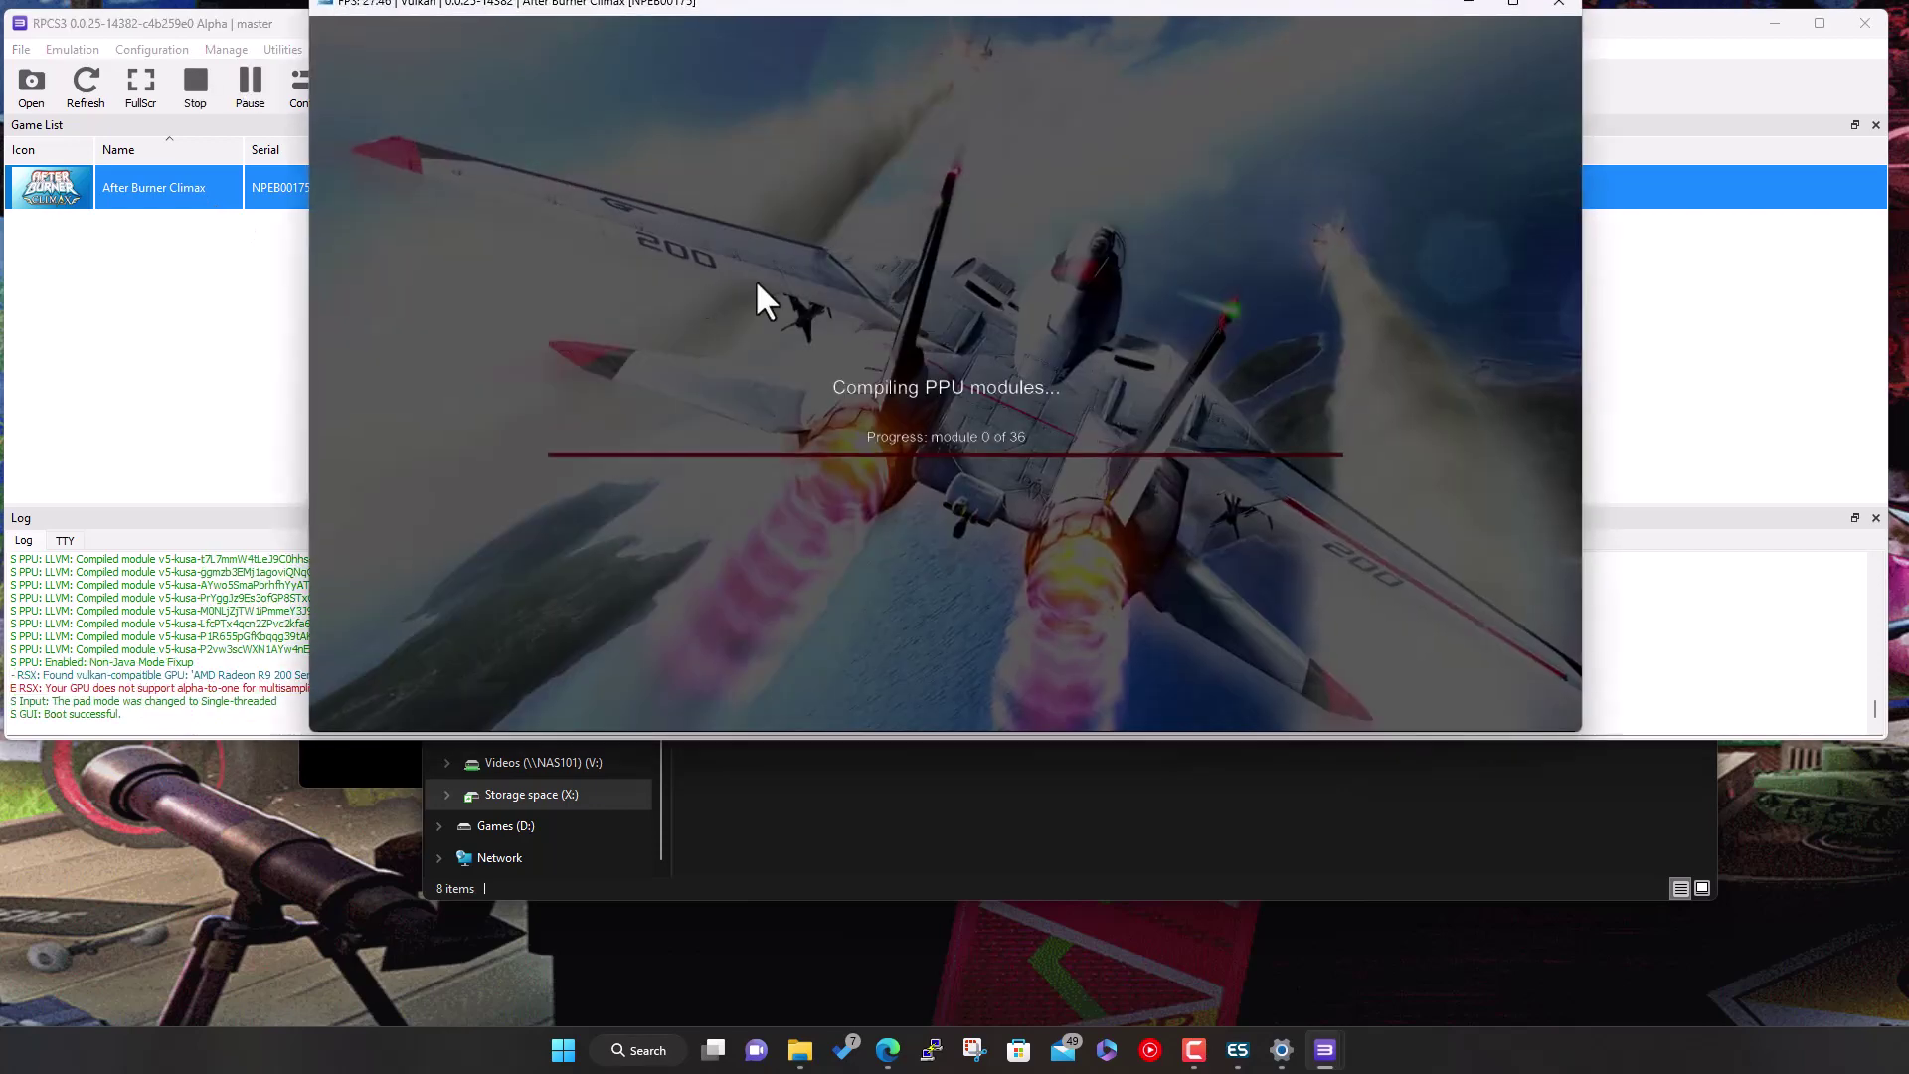
drag(1210, 10, 1233, 158)
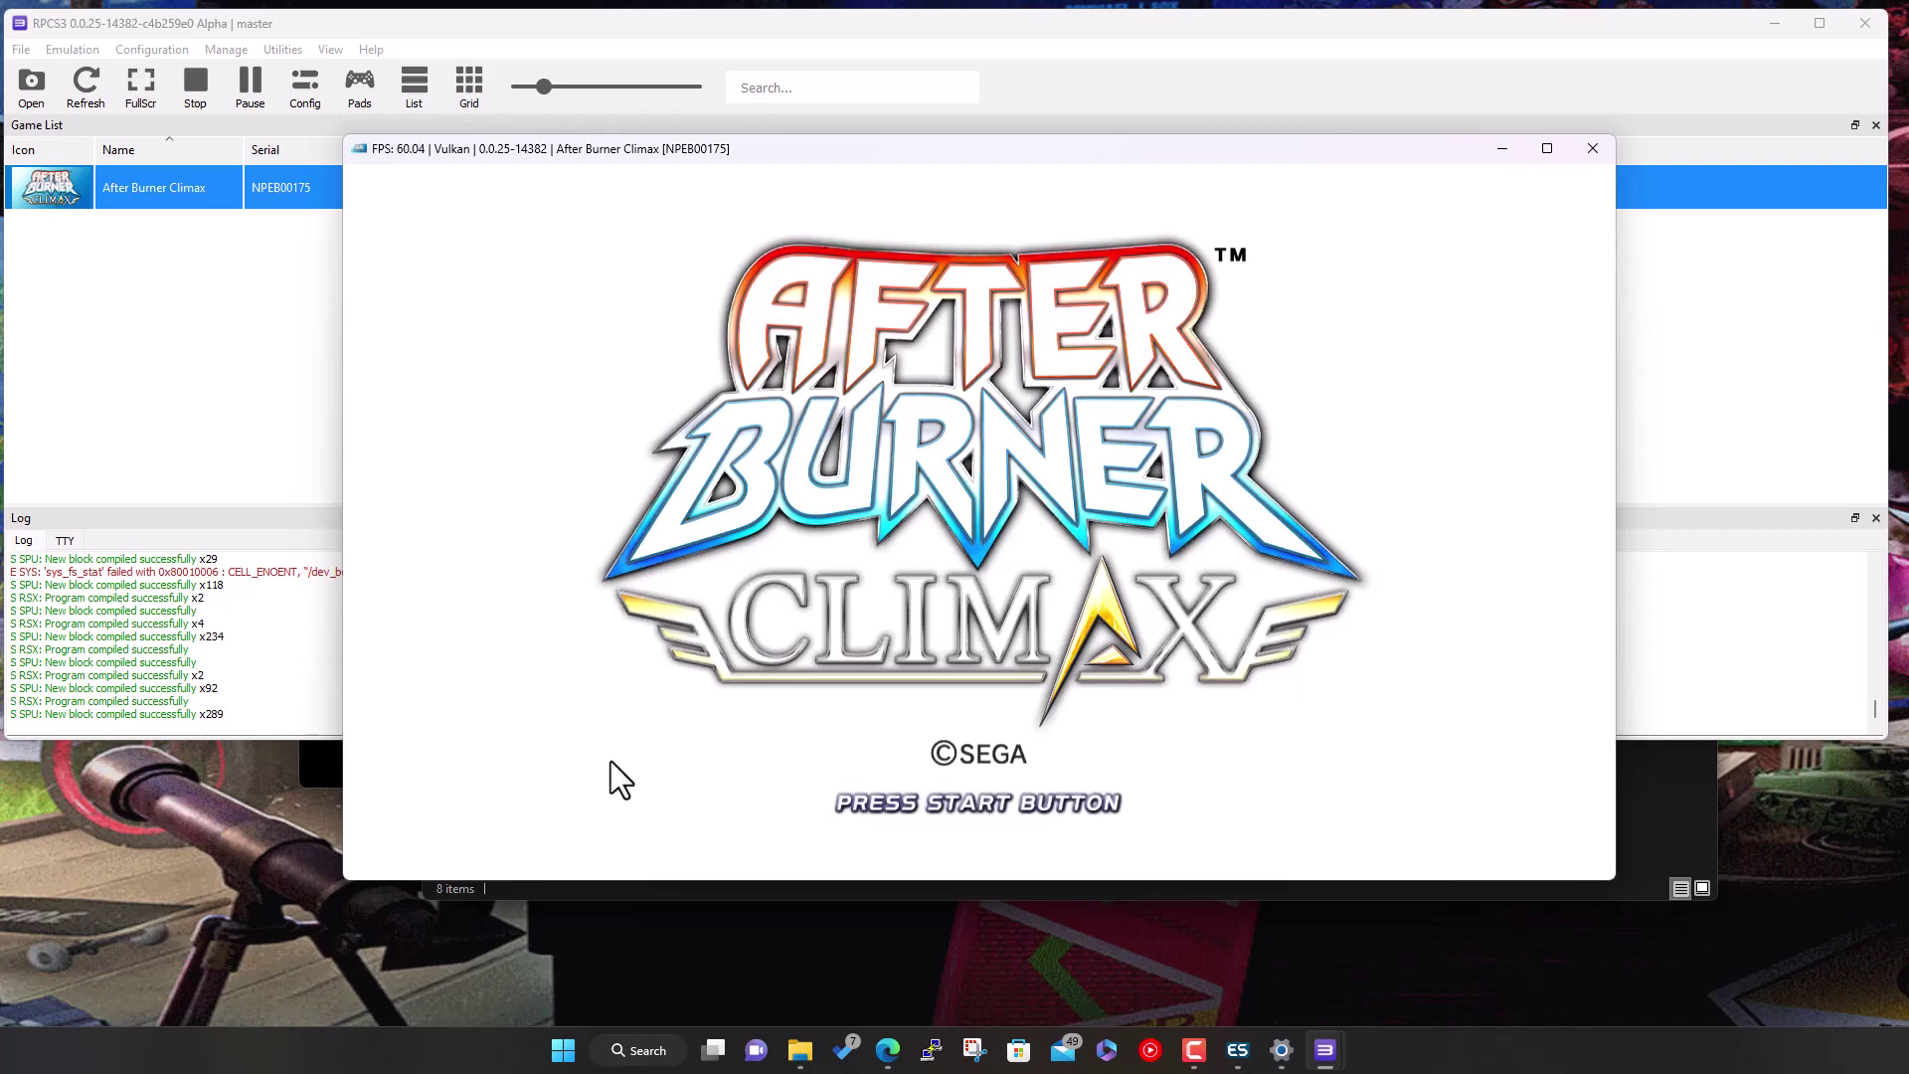
key(Return)
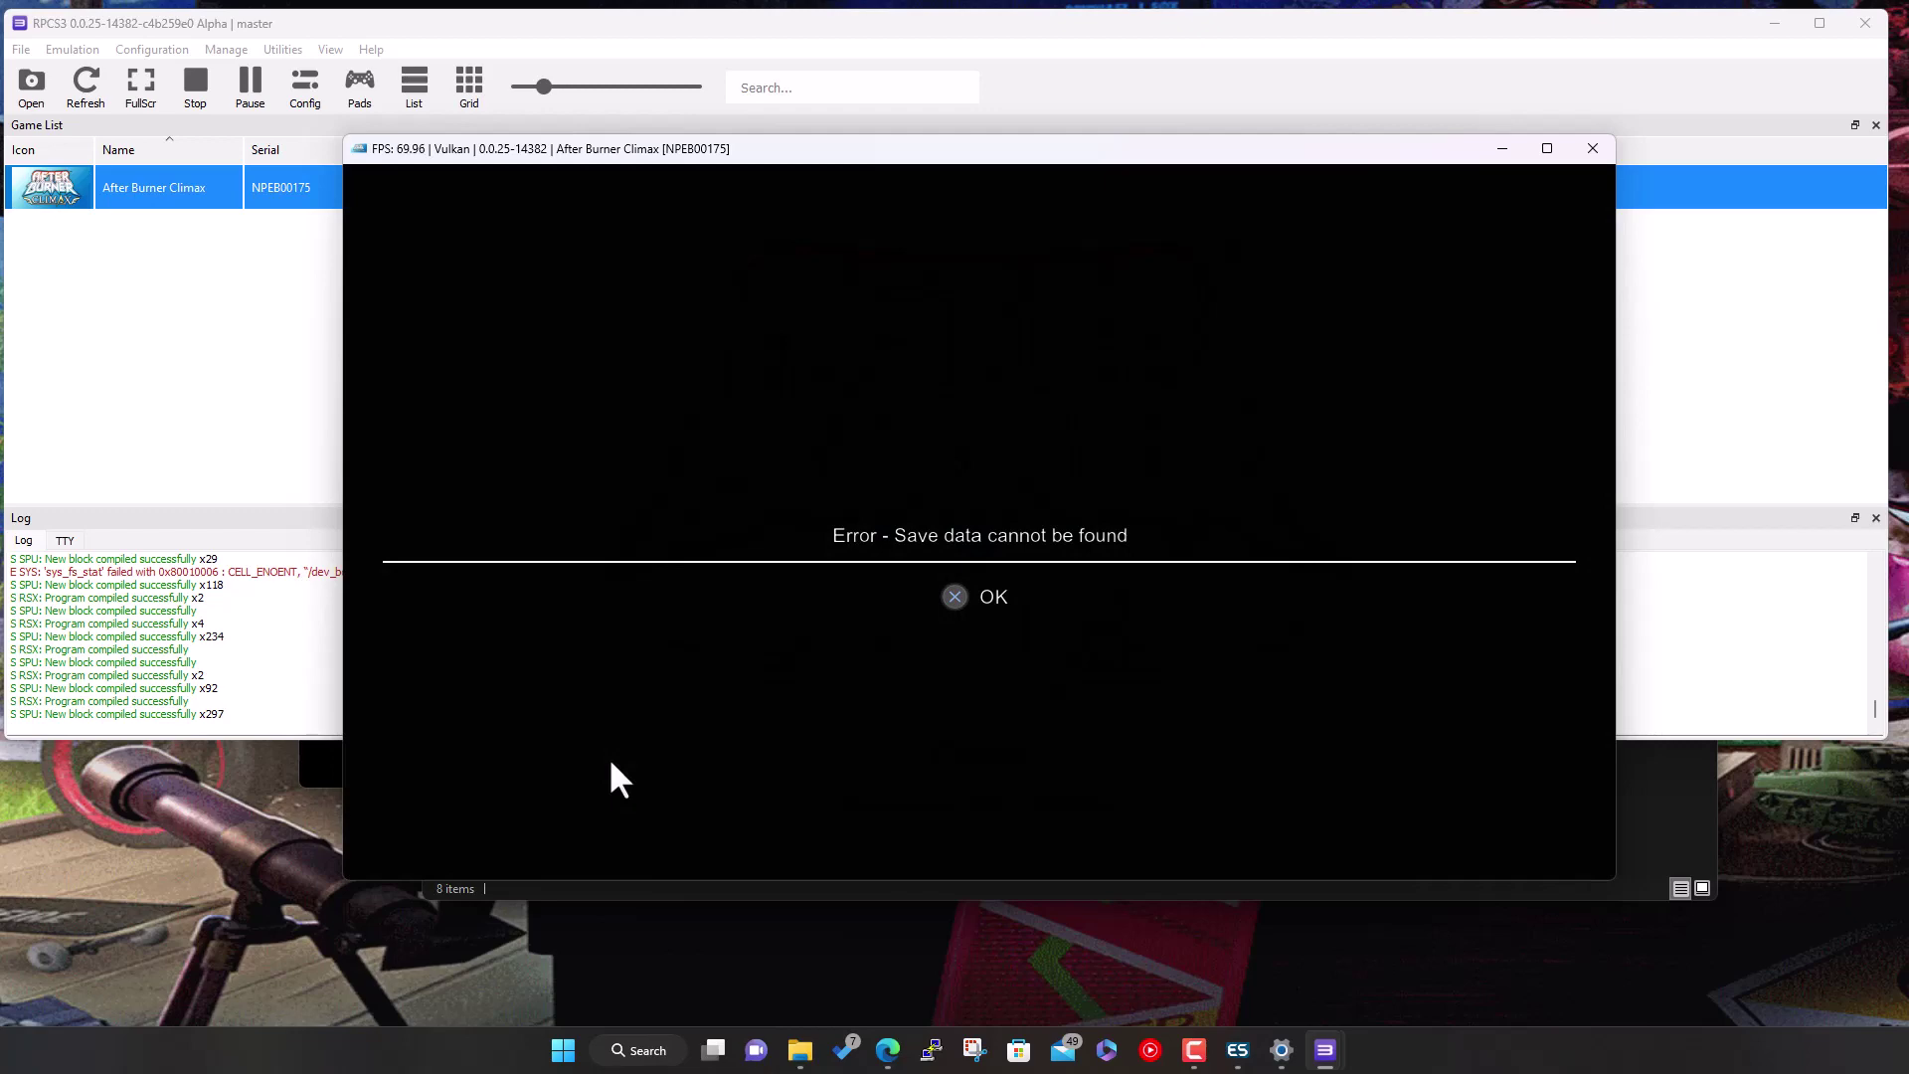
key(x)
key(x)
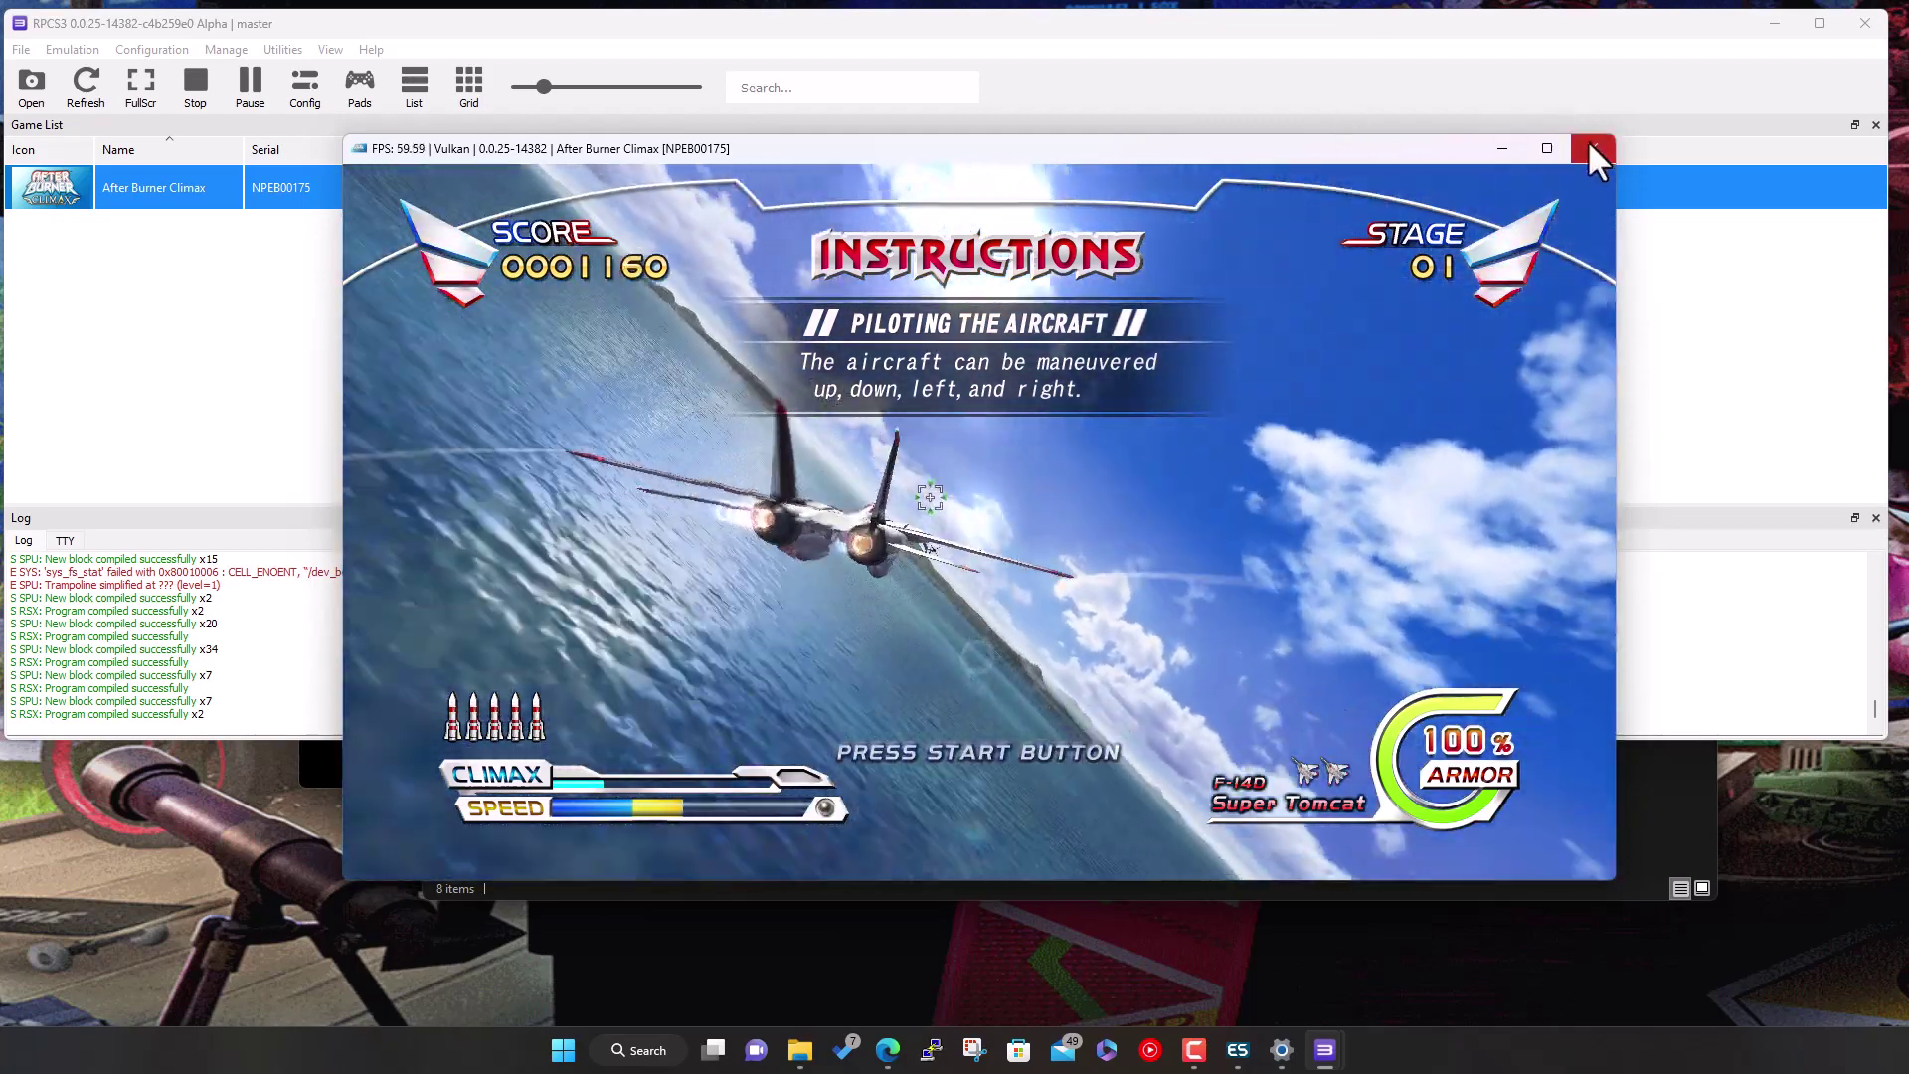
click(1592, 150)
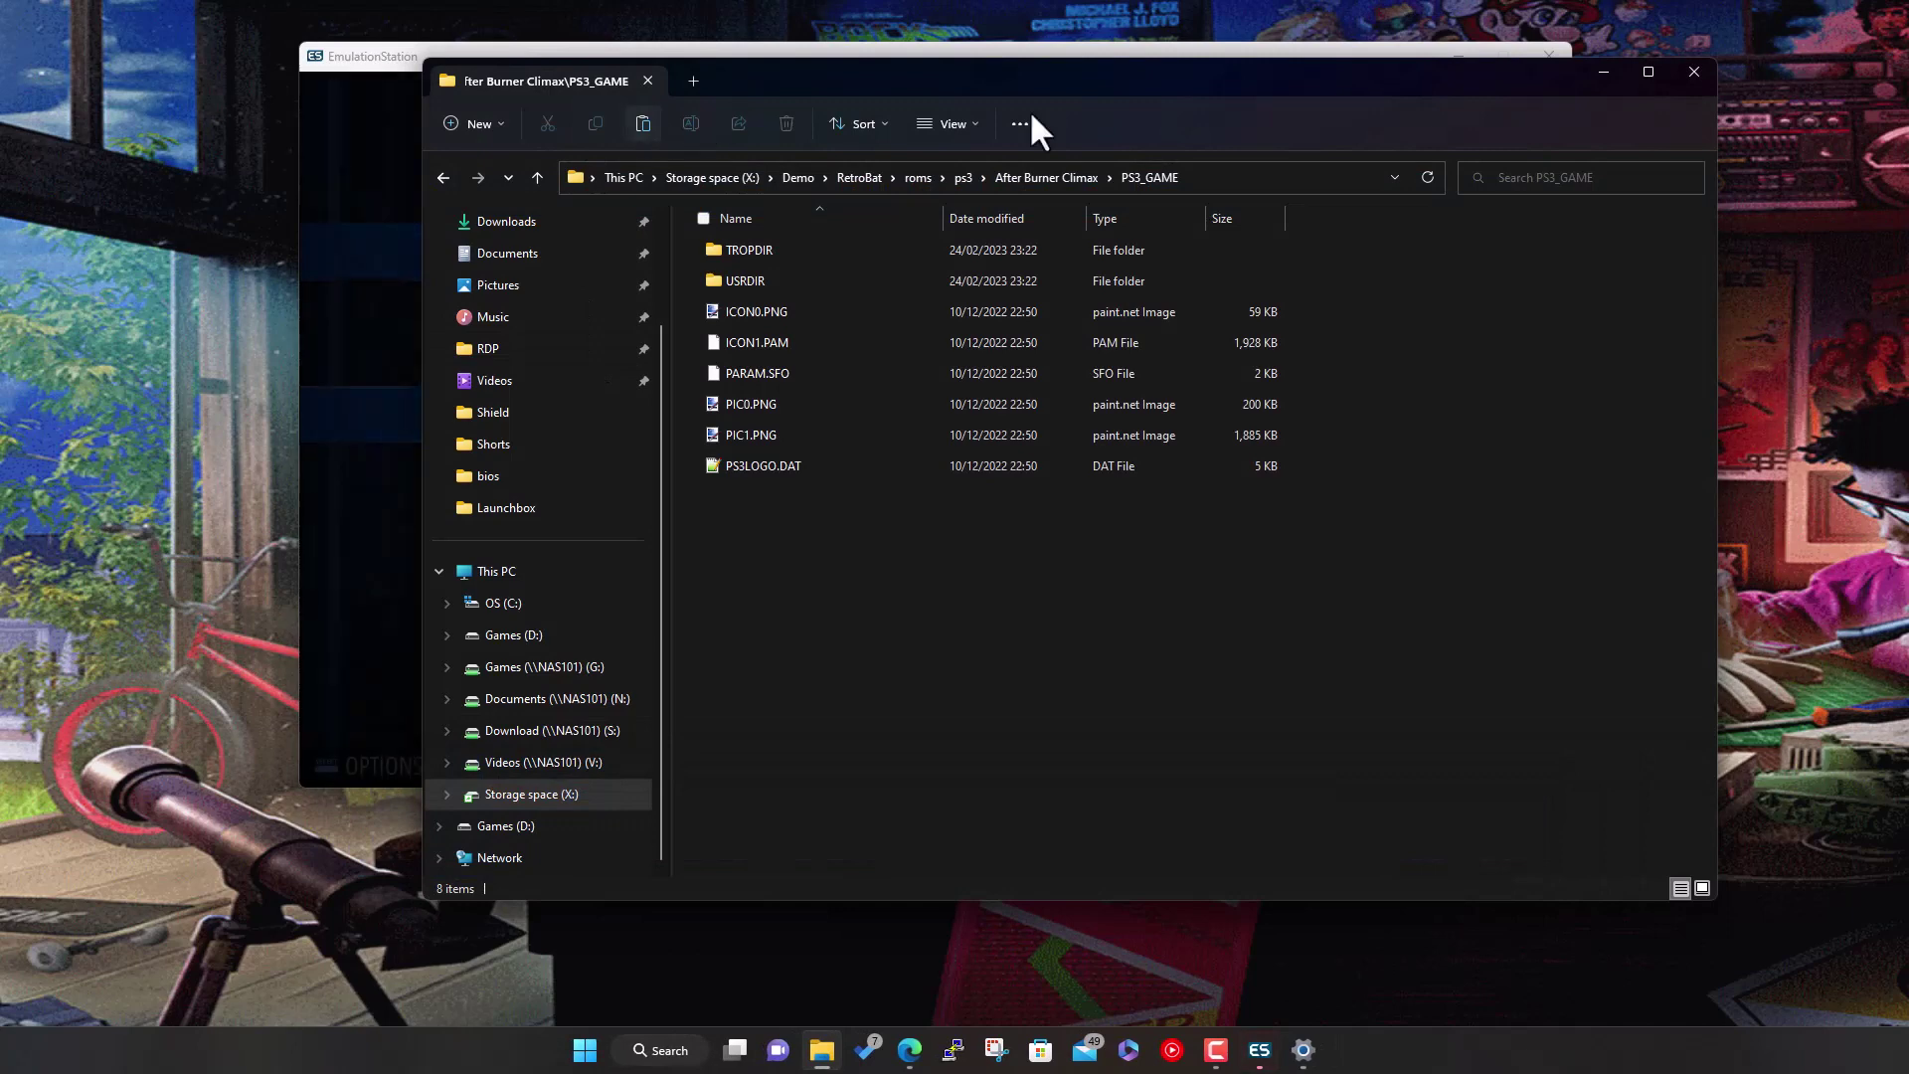
click(1602, 72)
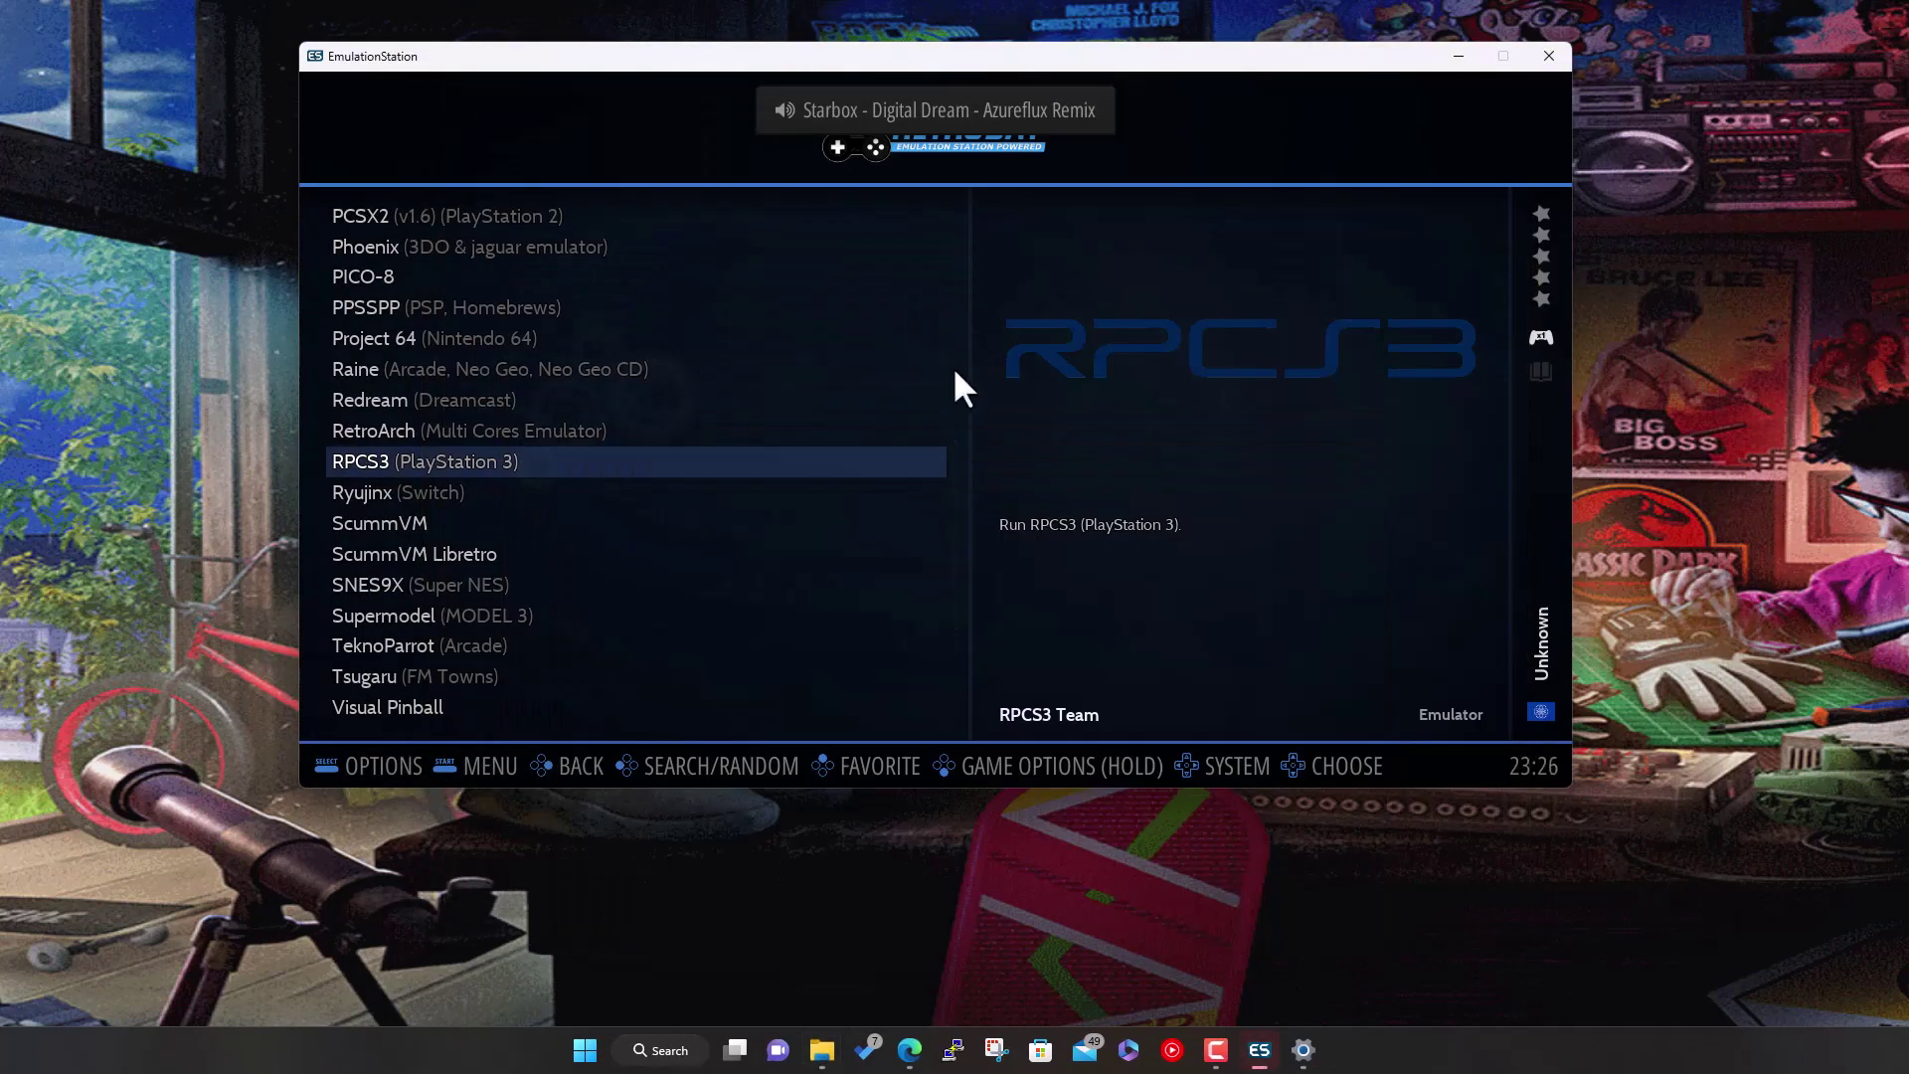
key(Up)
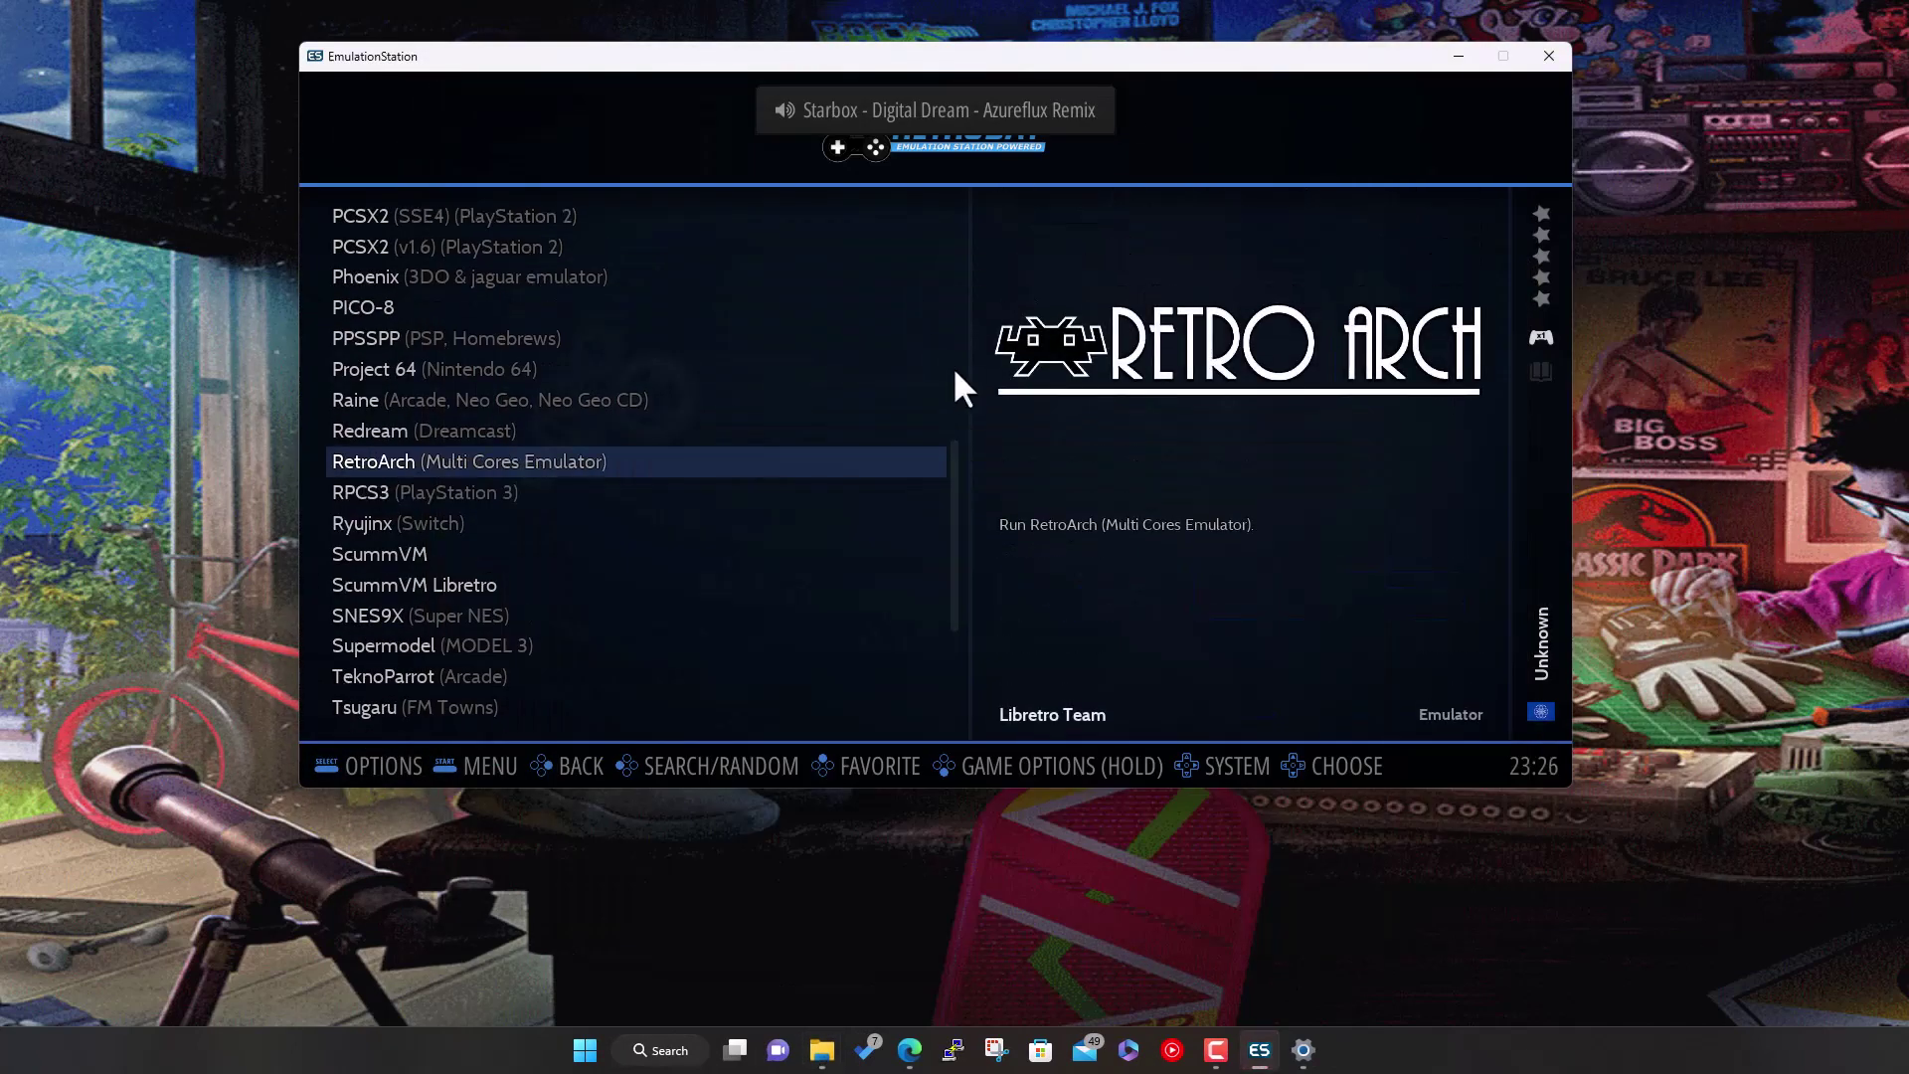
Copy the Crash Bandicoot, Crazy Taxi and Simpsons Hit & Run CHD files in X:\Demo\Games\ps2 to the clipboard
click(824, 1055)
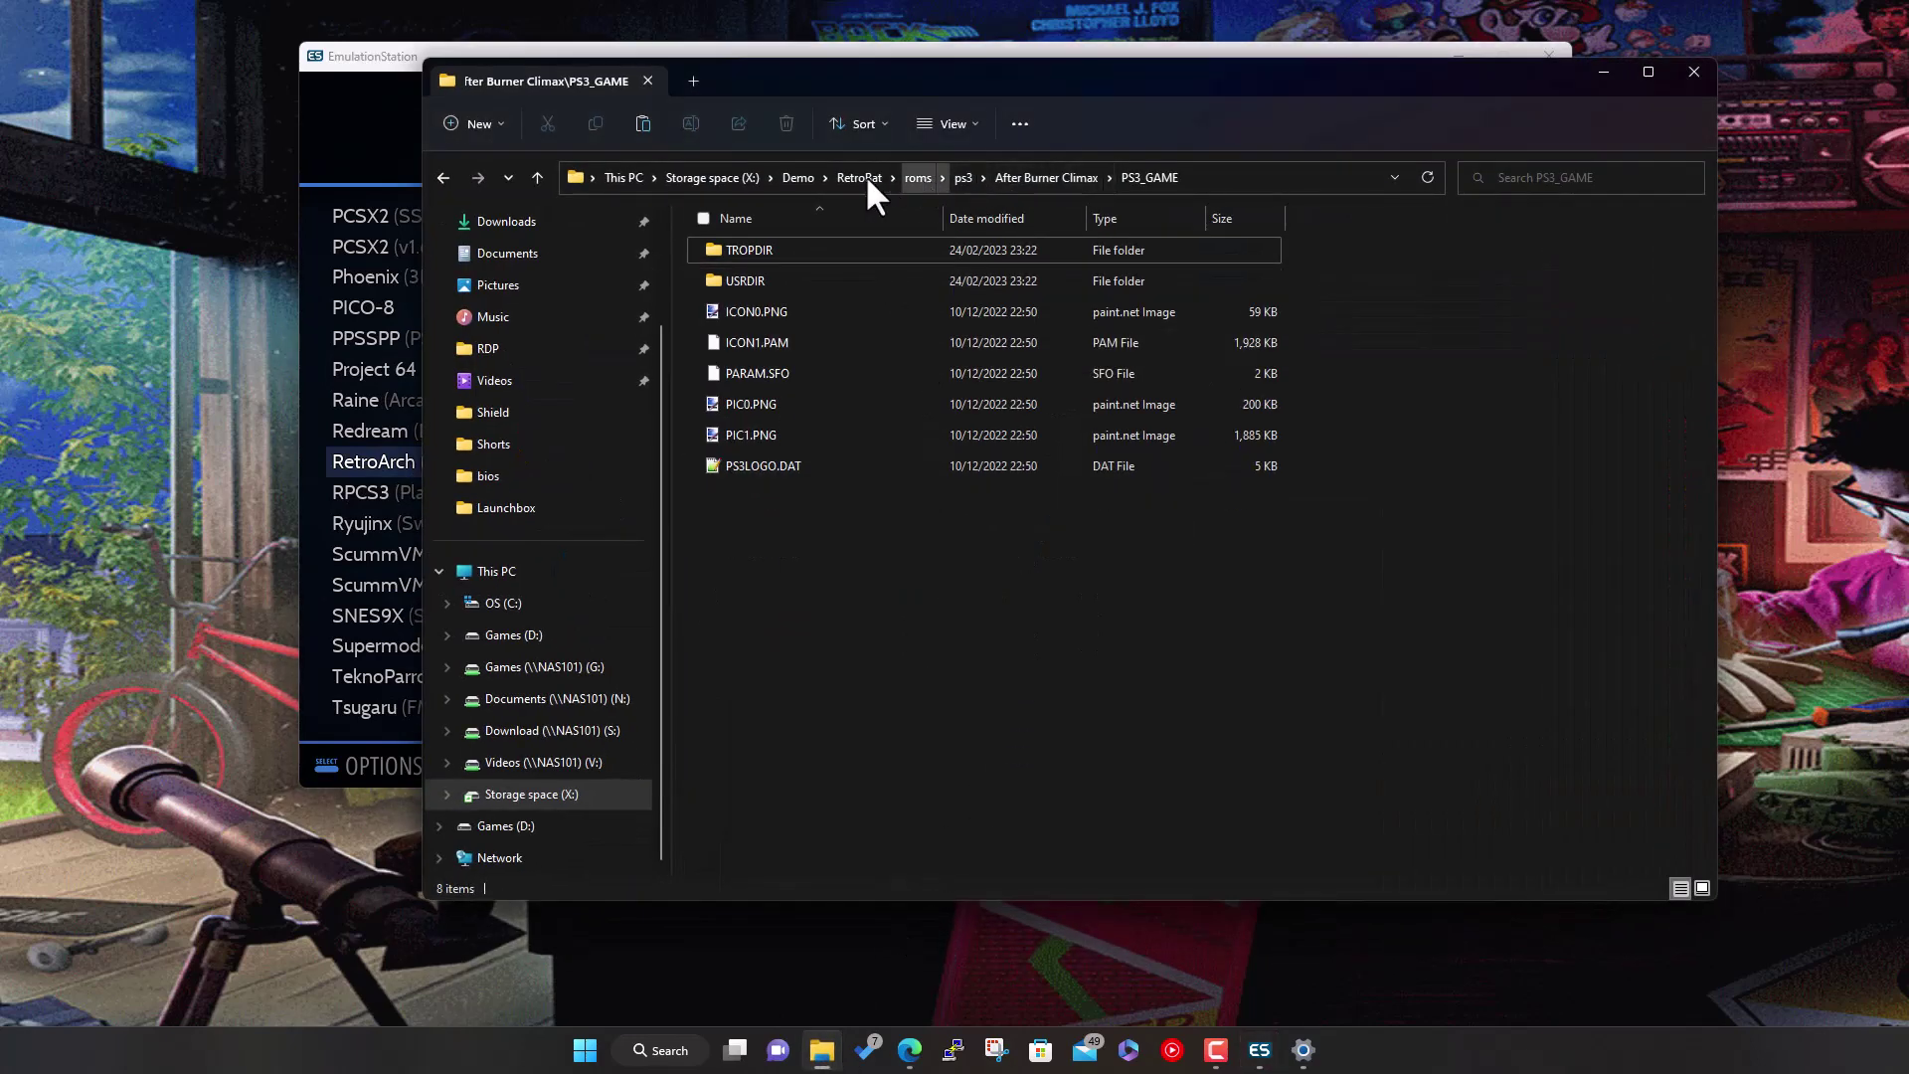
click(801, 175)
double_click(762, 248)
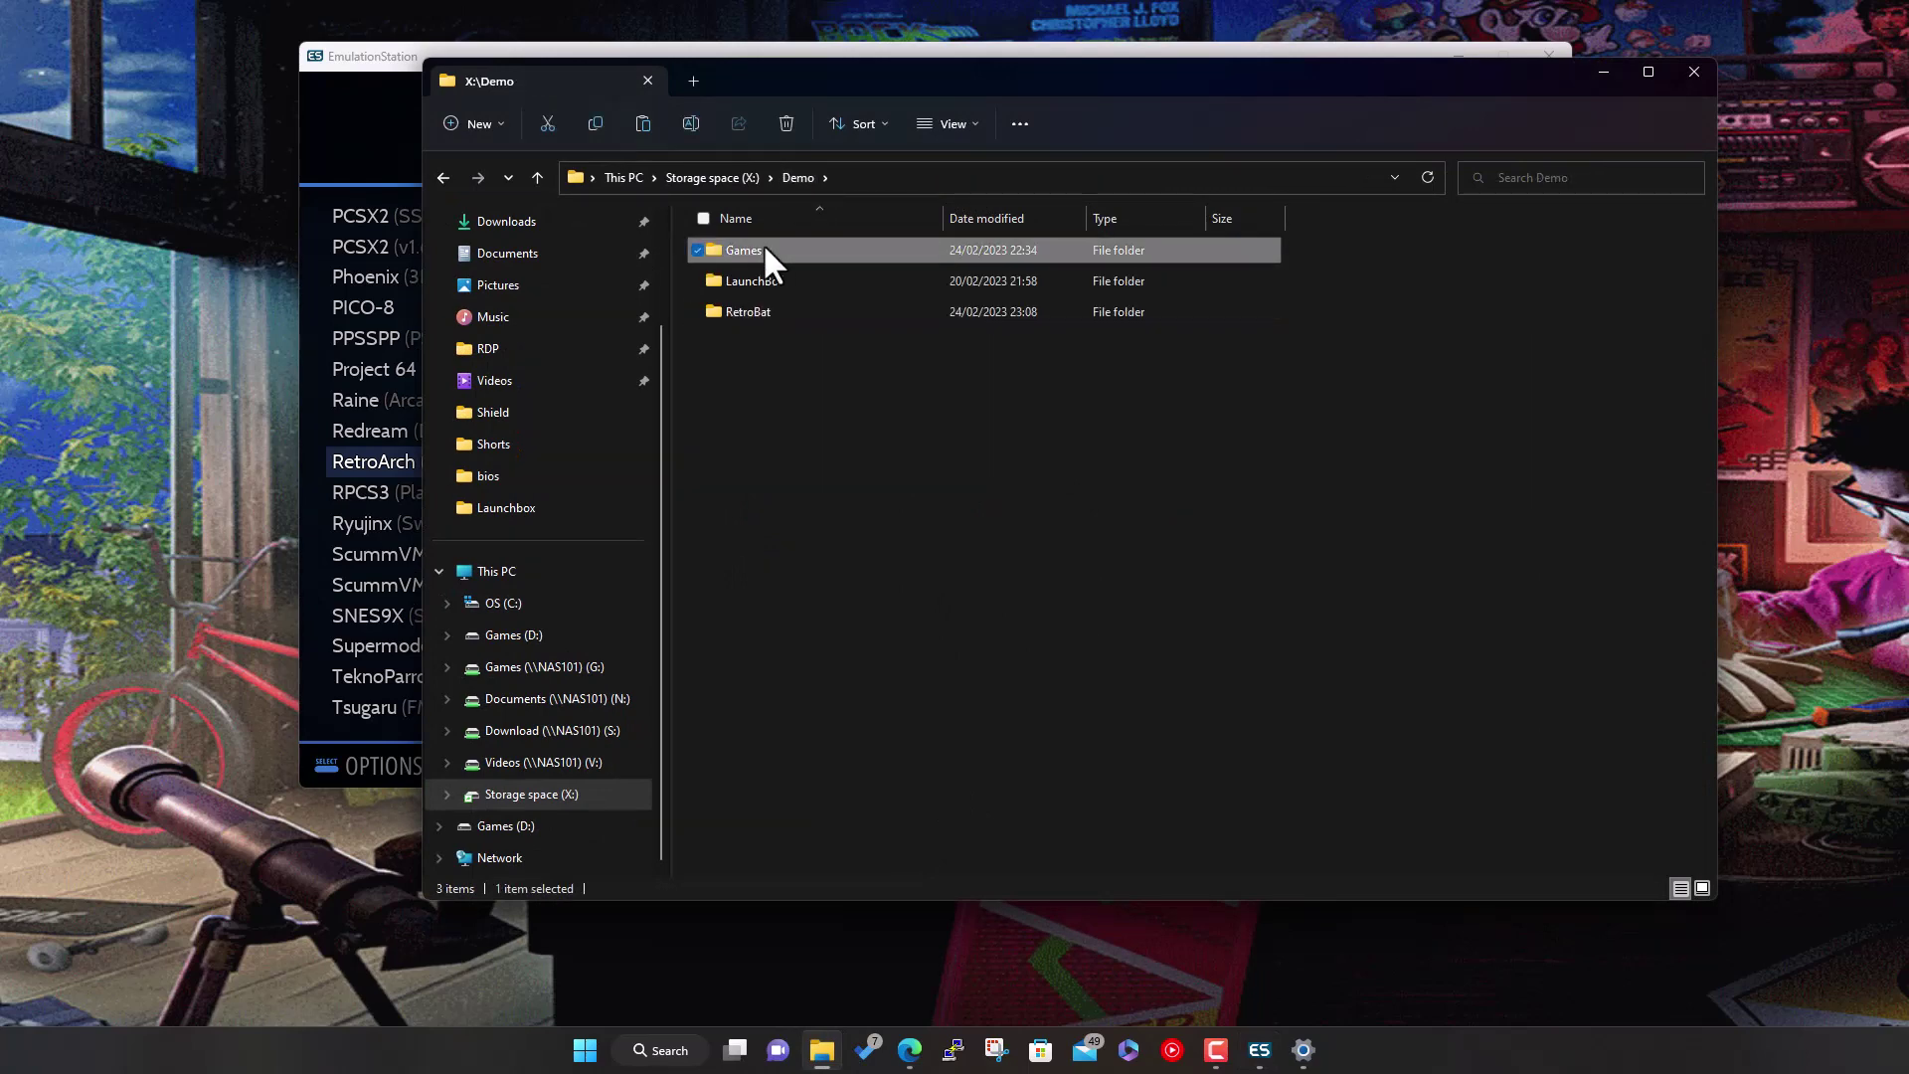
double_click(747, 342)
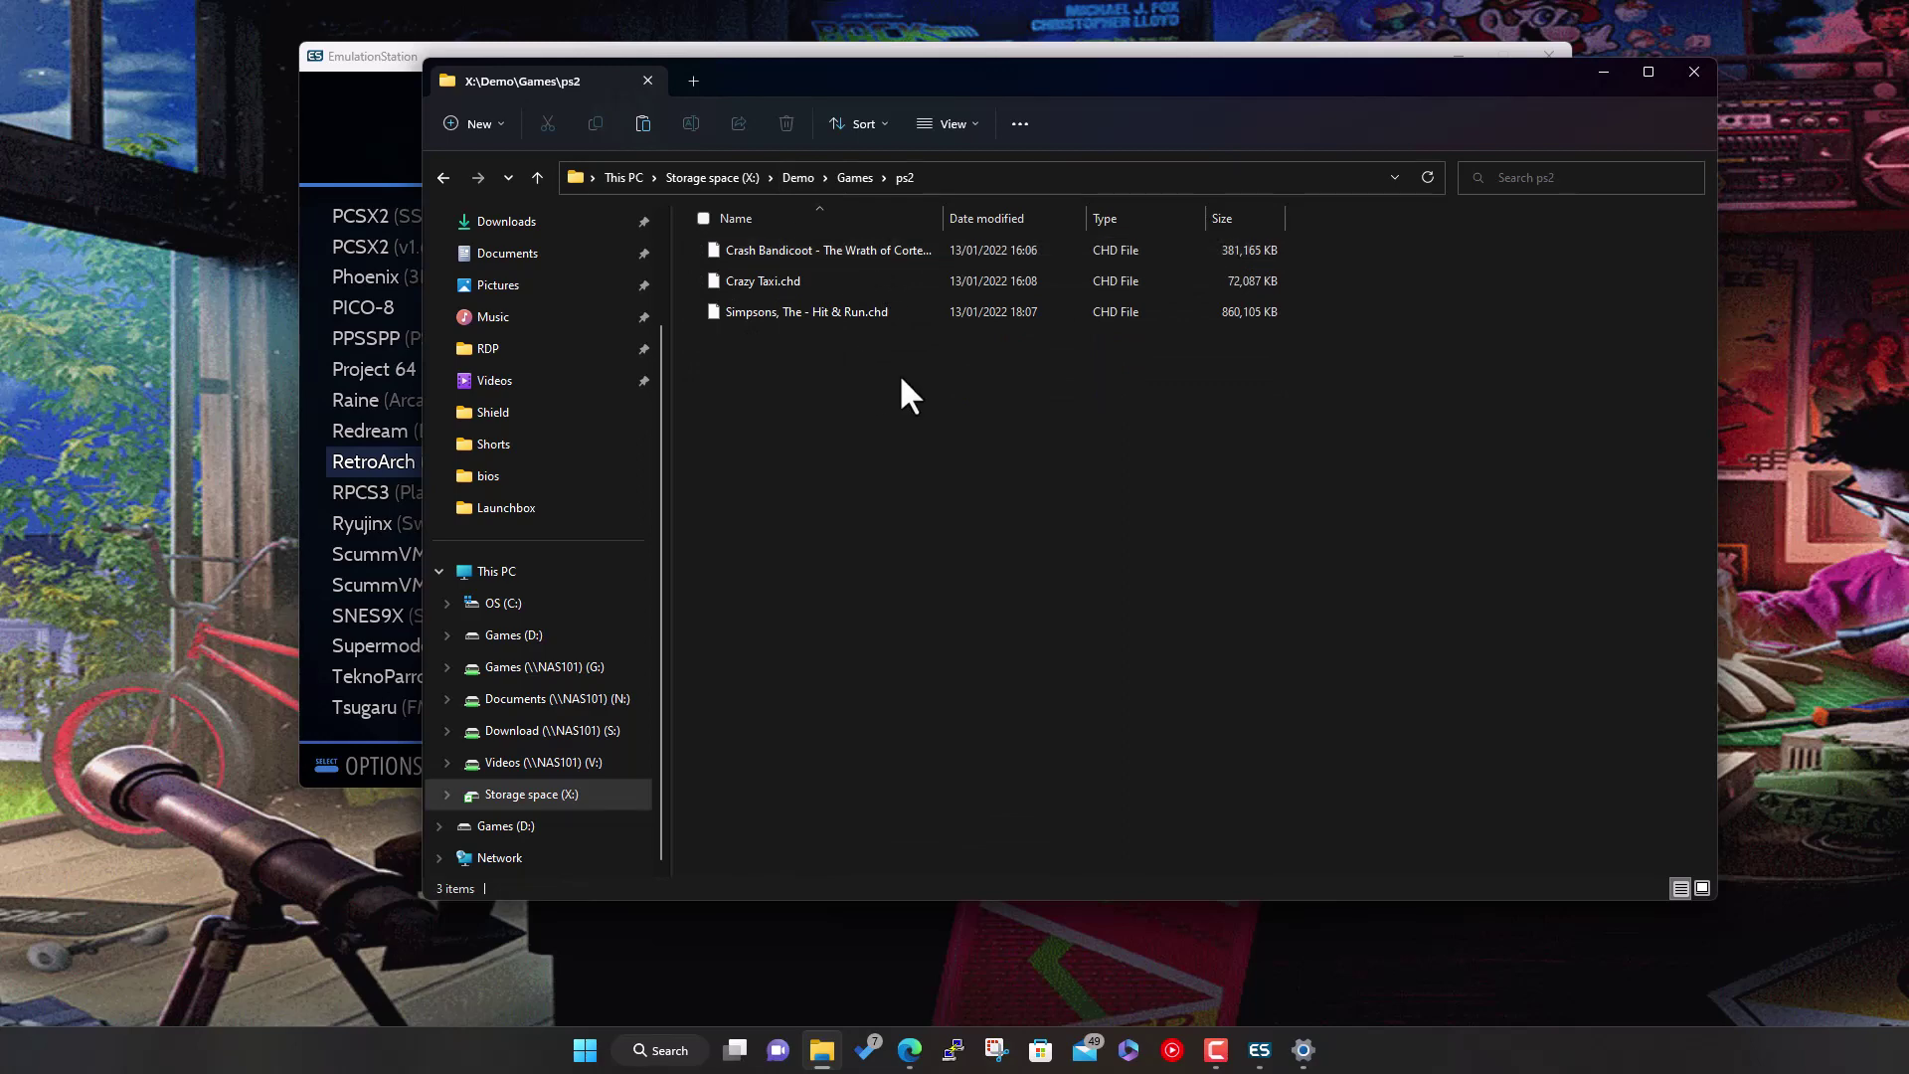
drag(878, 346, 802, 260)
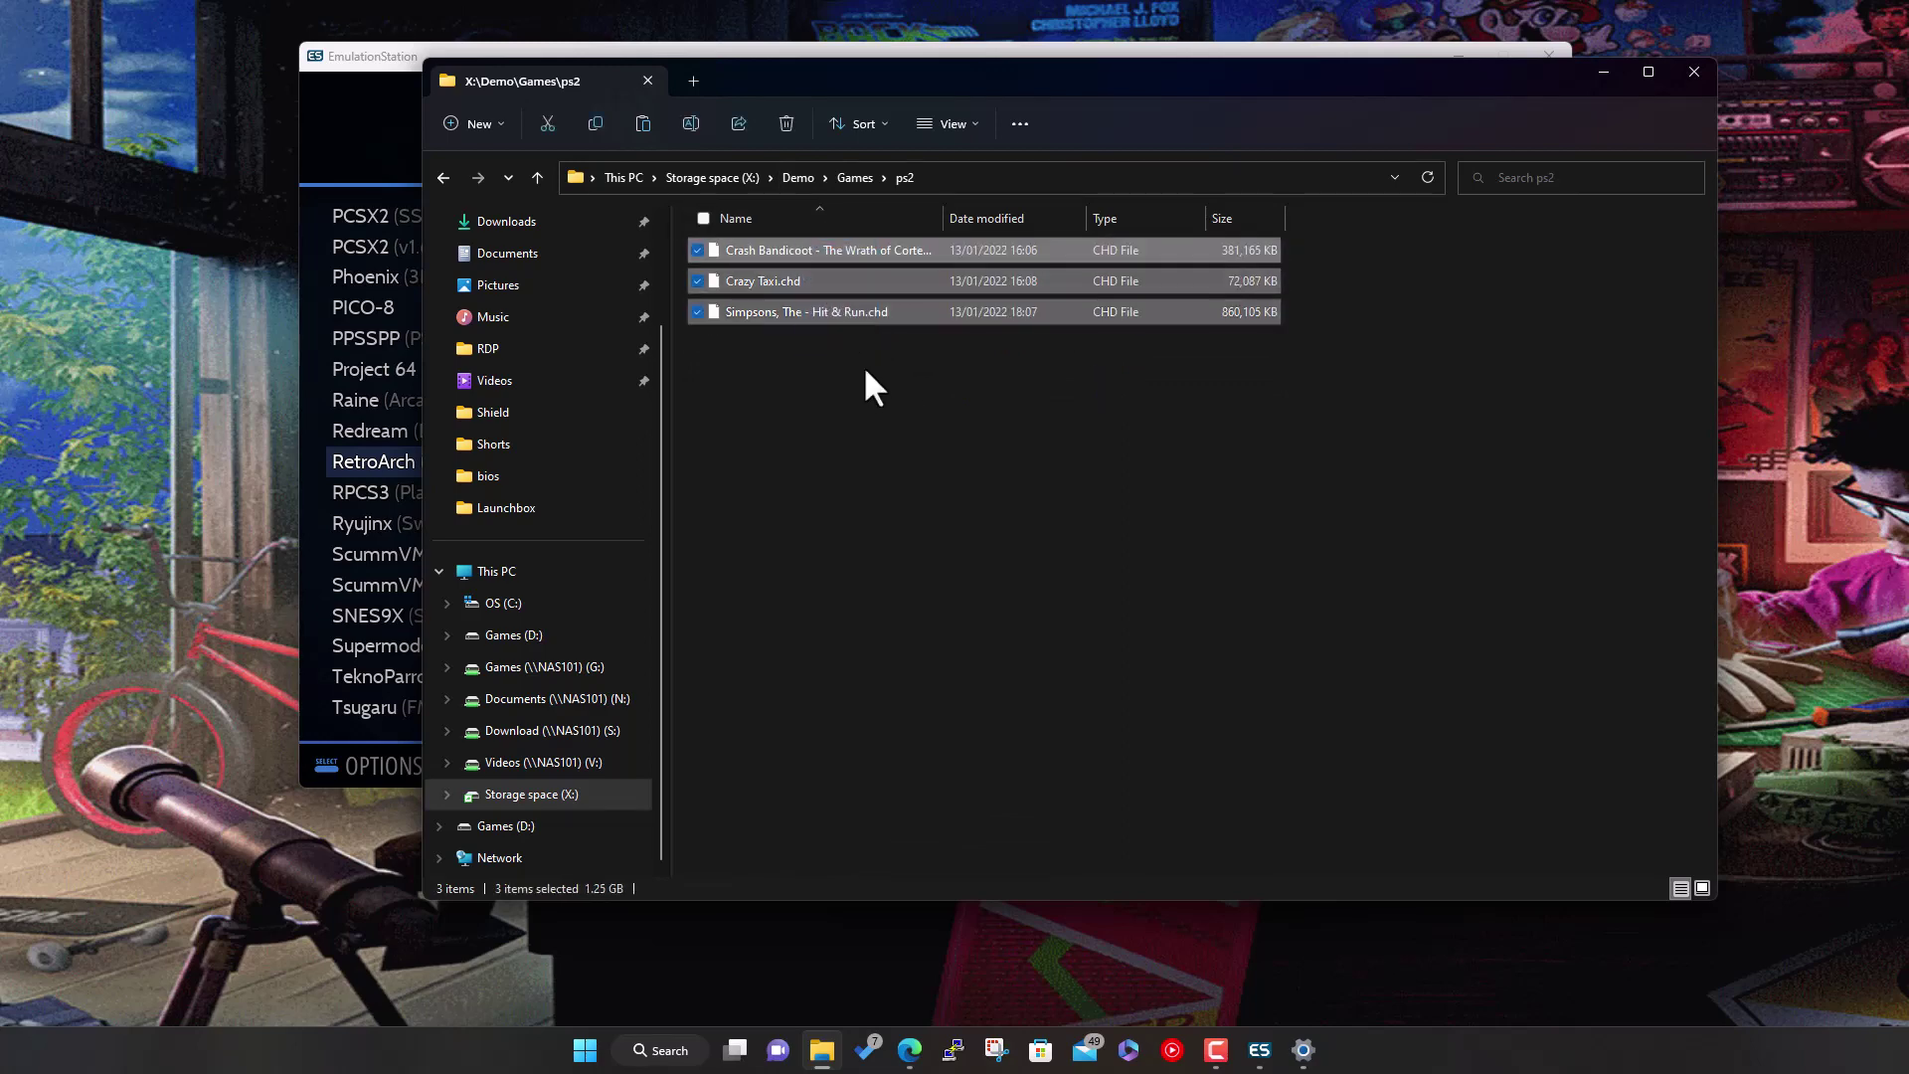
Paste the copied PS2 games into X:\Demo\RetroBat\roms\ps2 and move the copy progress window aside
click(792, 173)
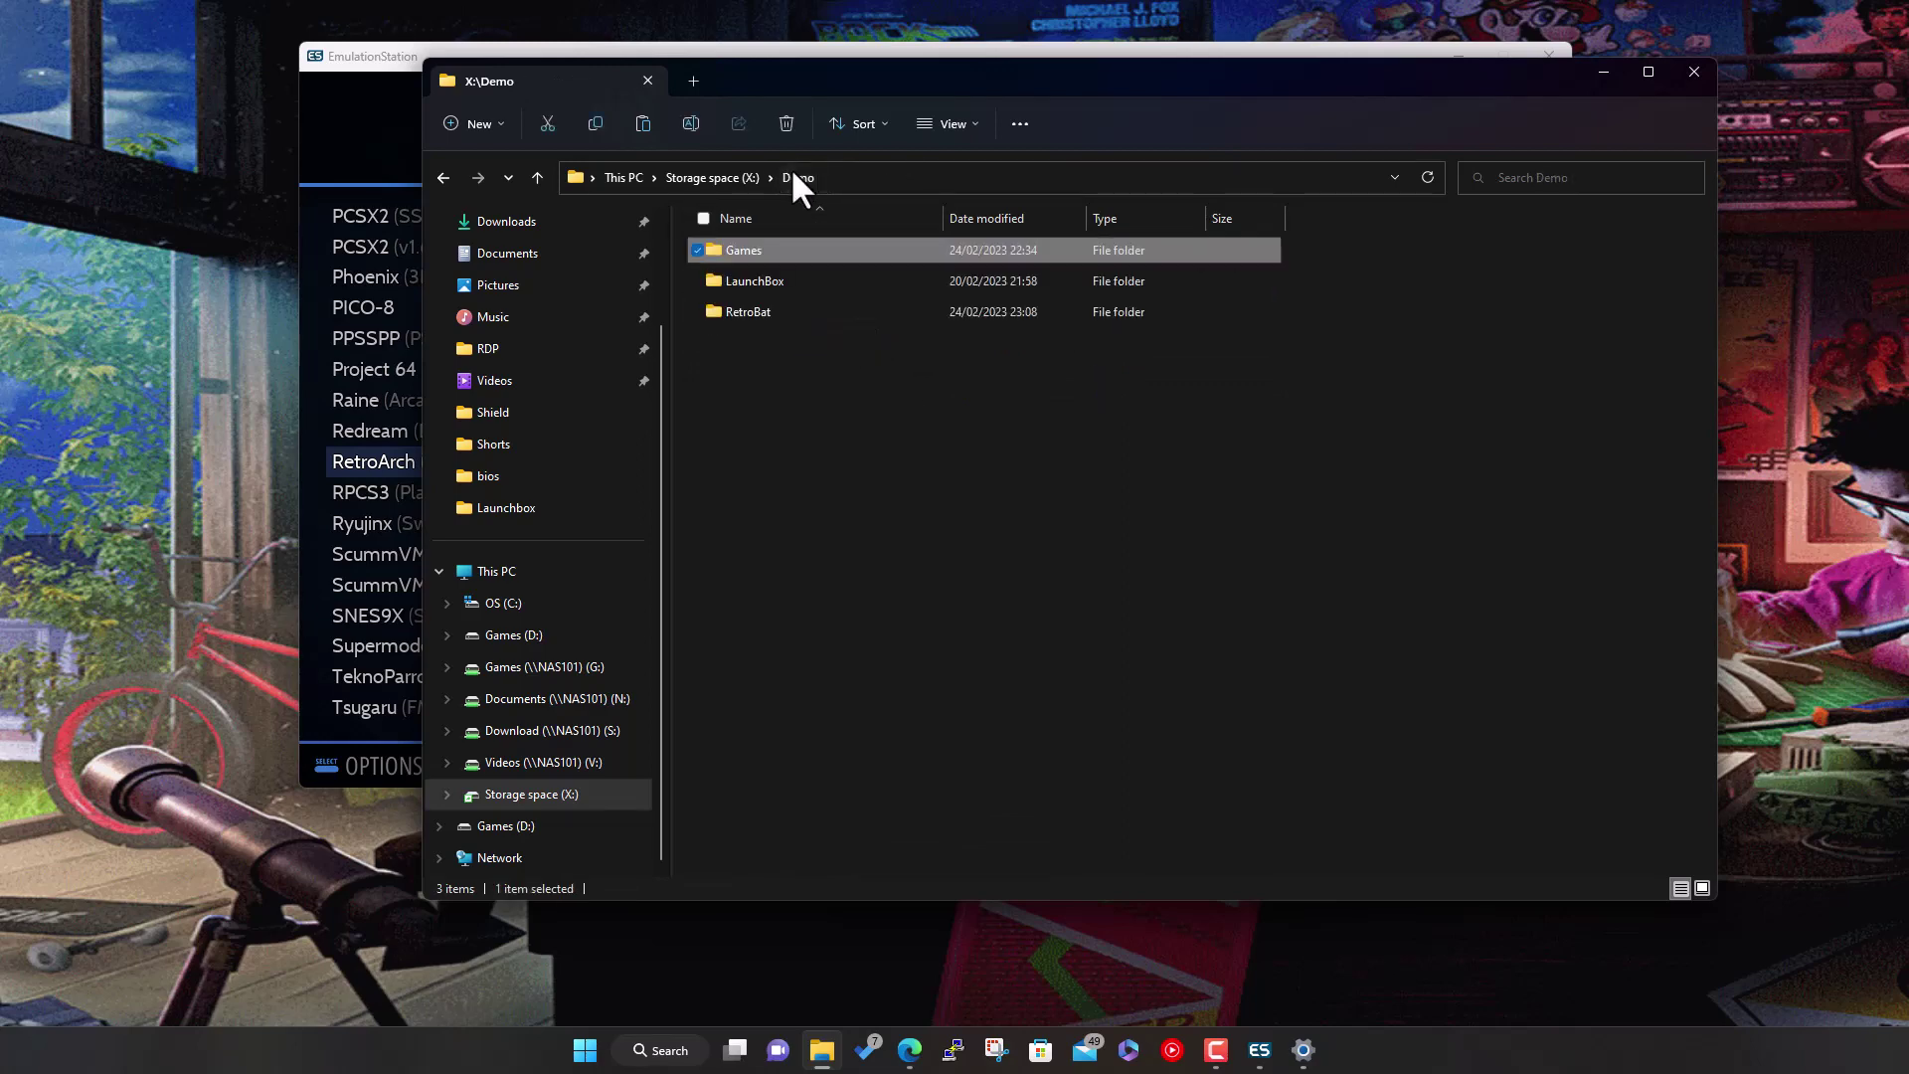
double_click(750, 316)
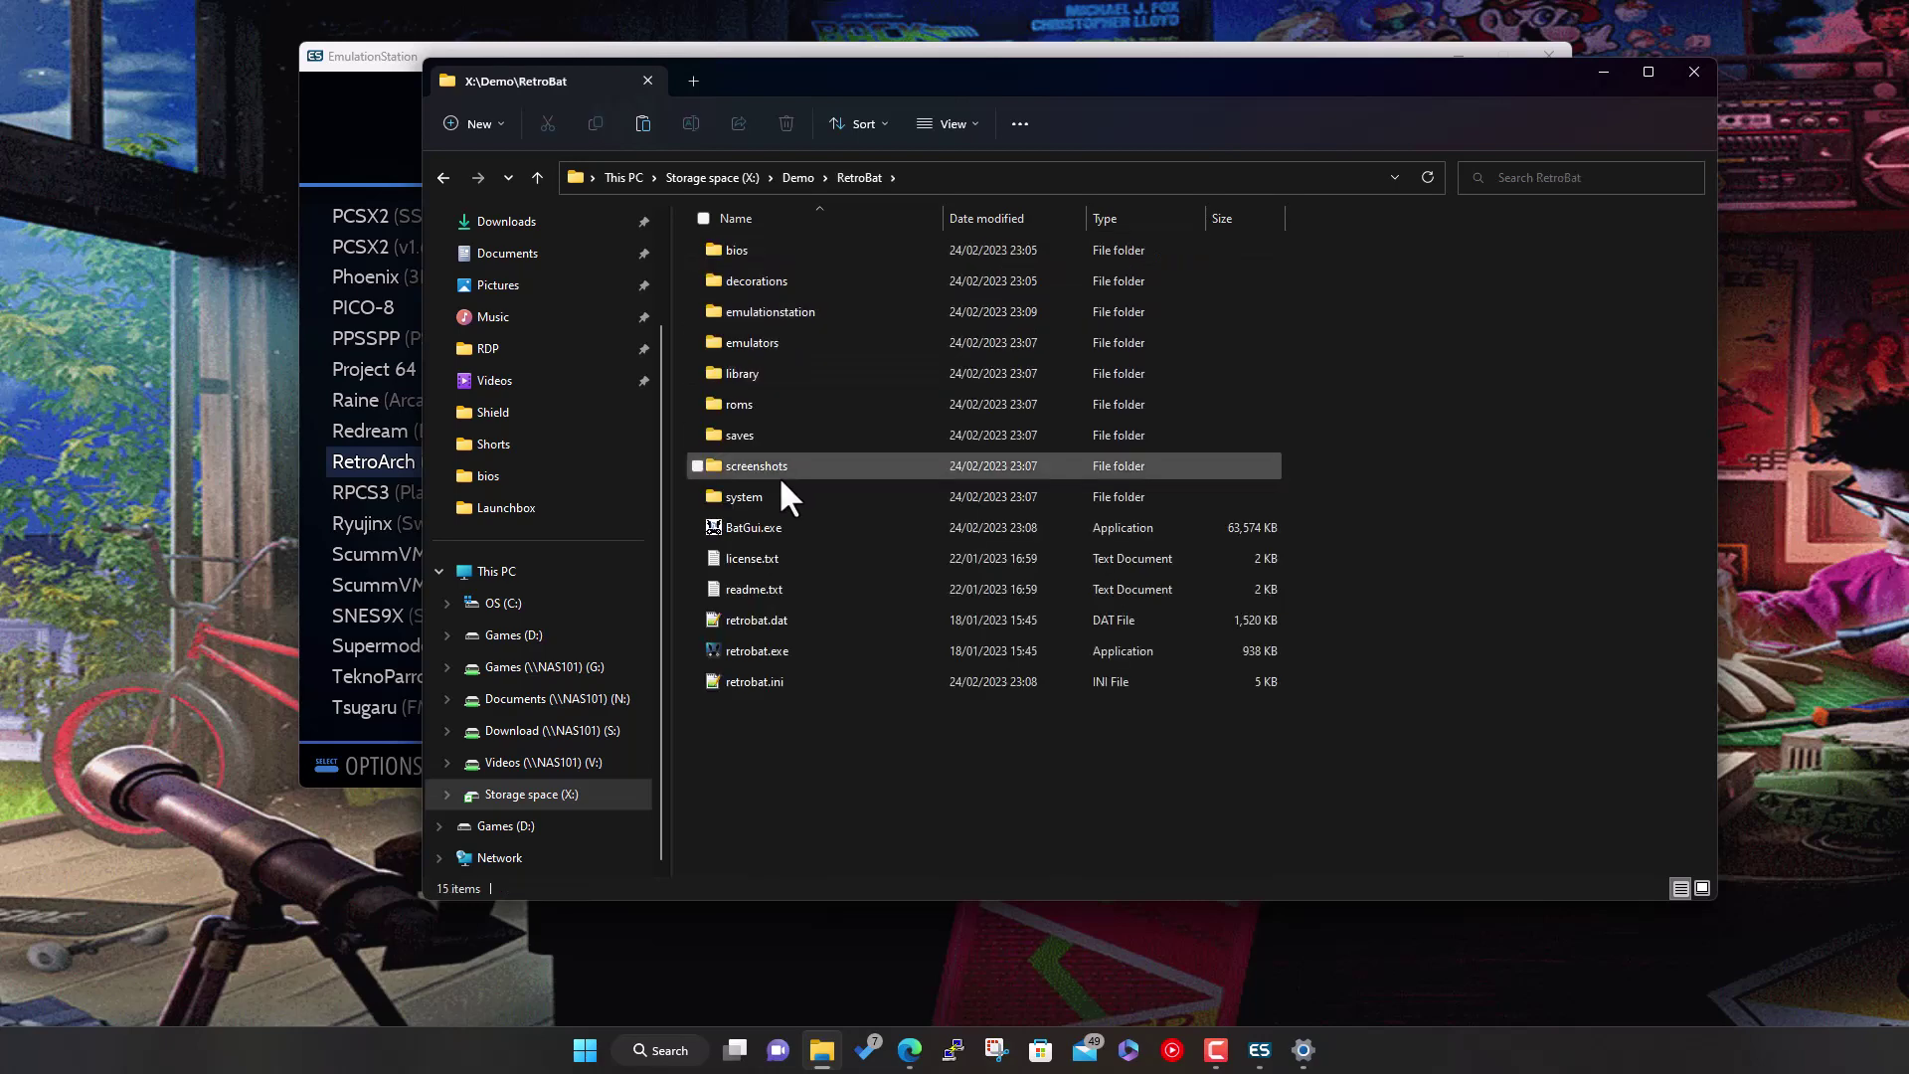
double_click(740, 404)
scroll(895, 597, down, 15)
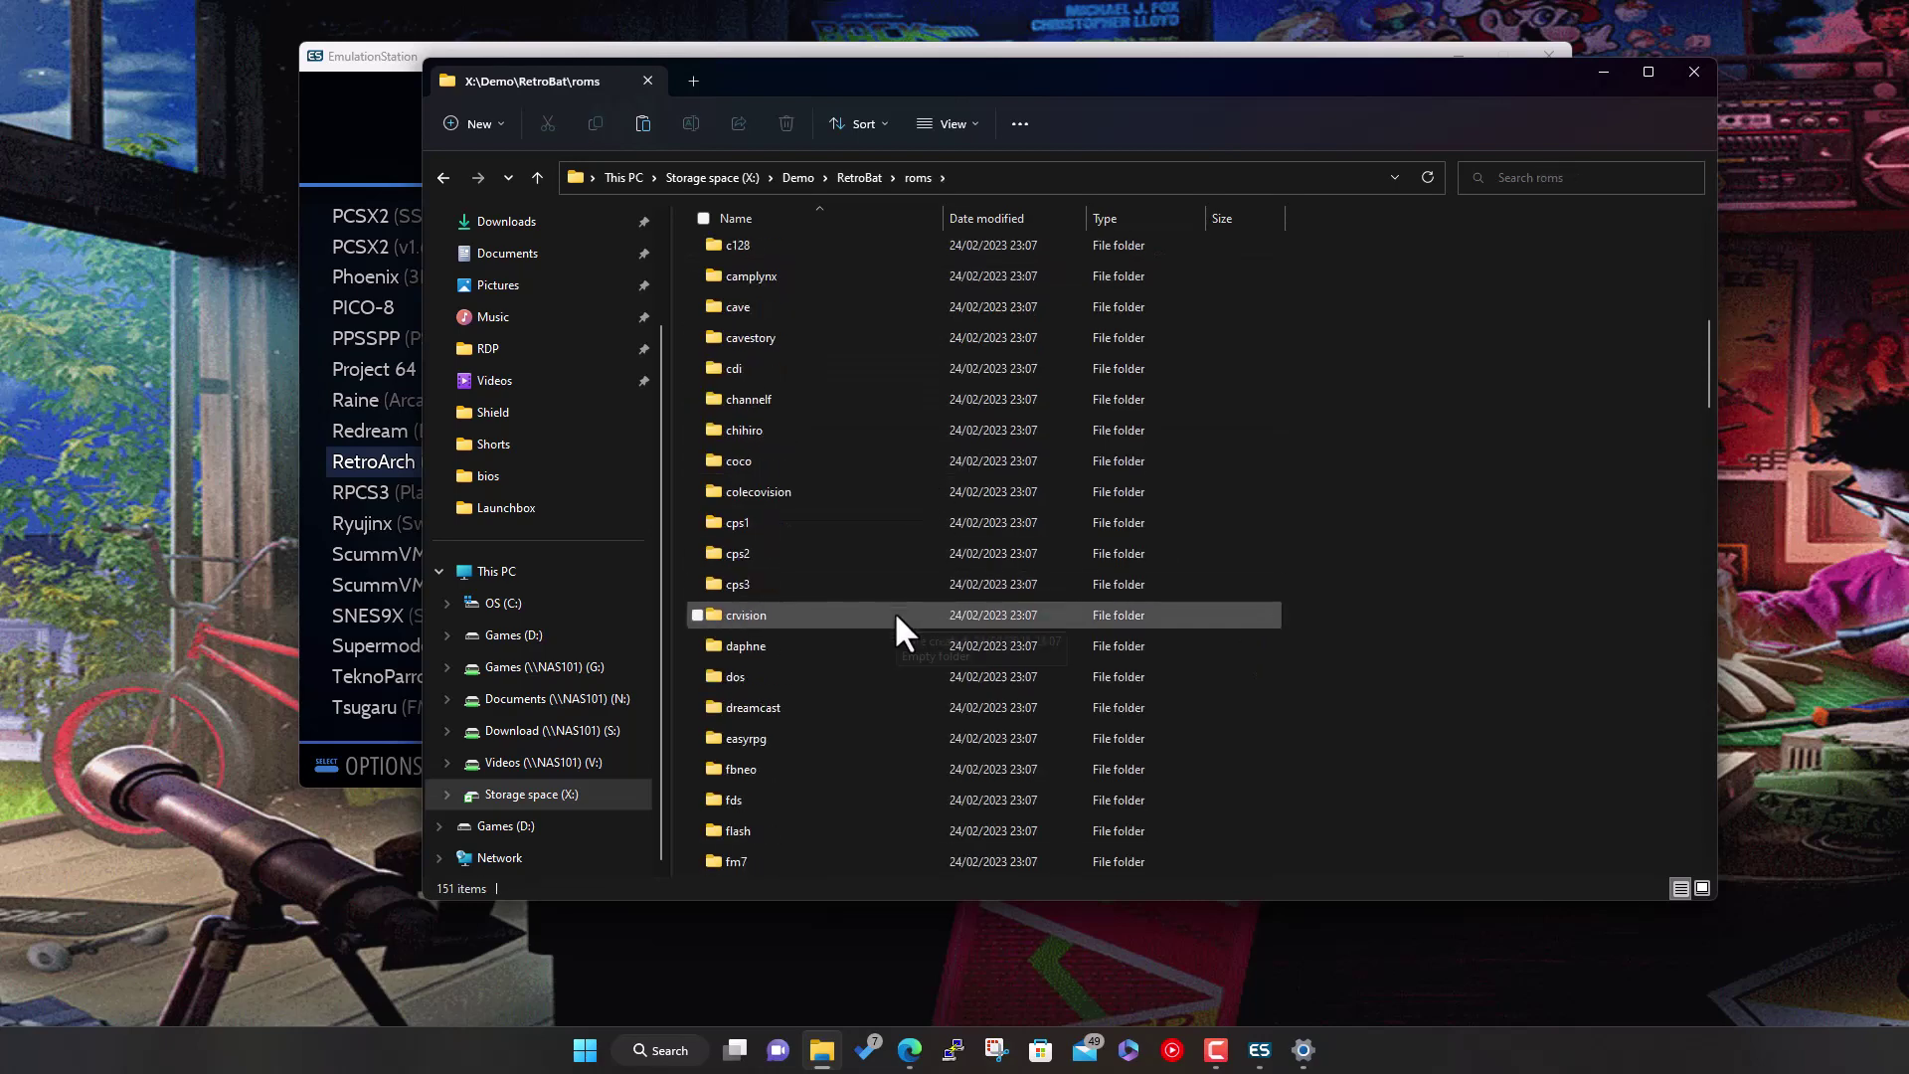
scroll(892, 612, down, 20)
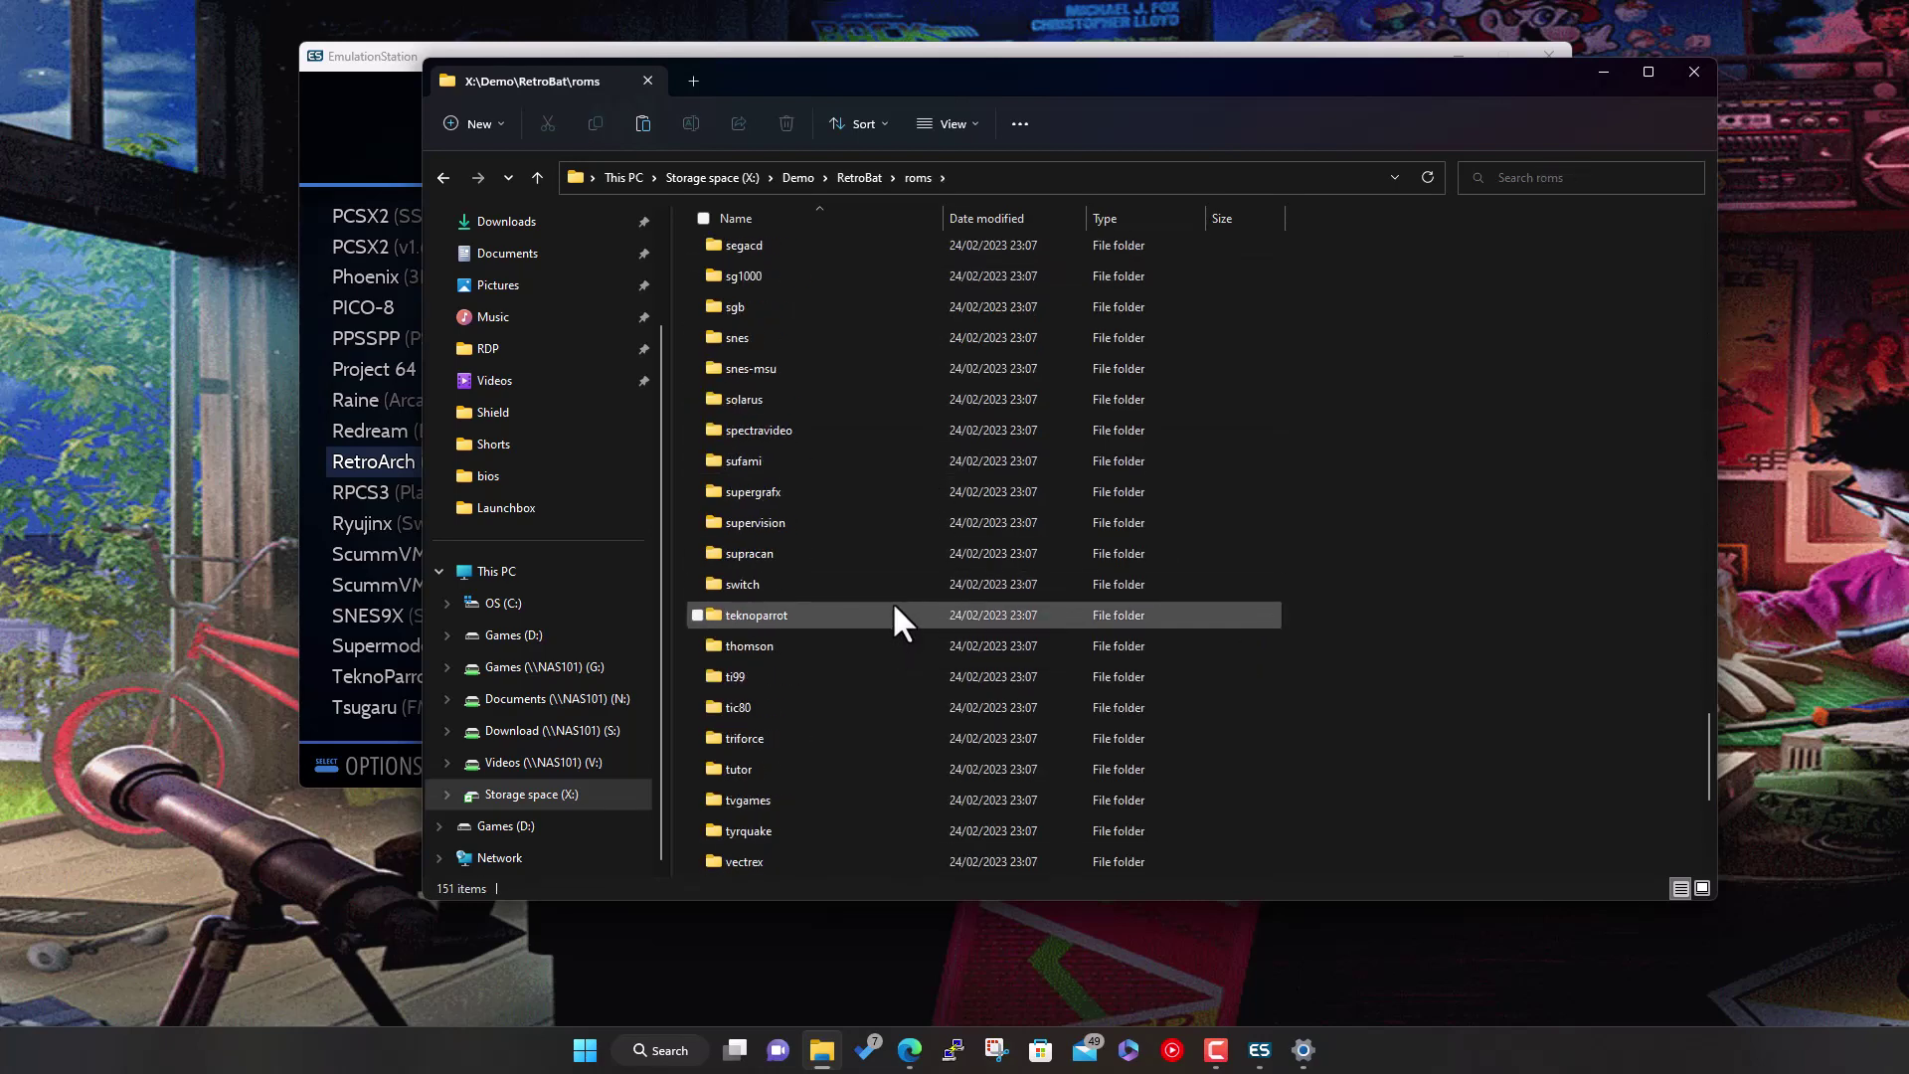
scroll(893, 598, up, 6)
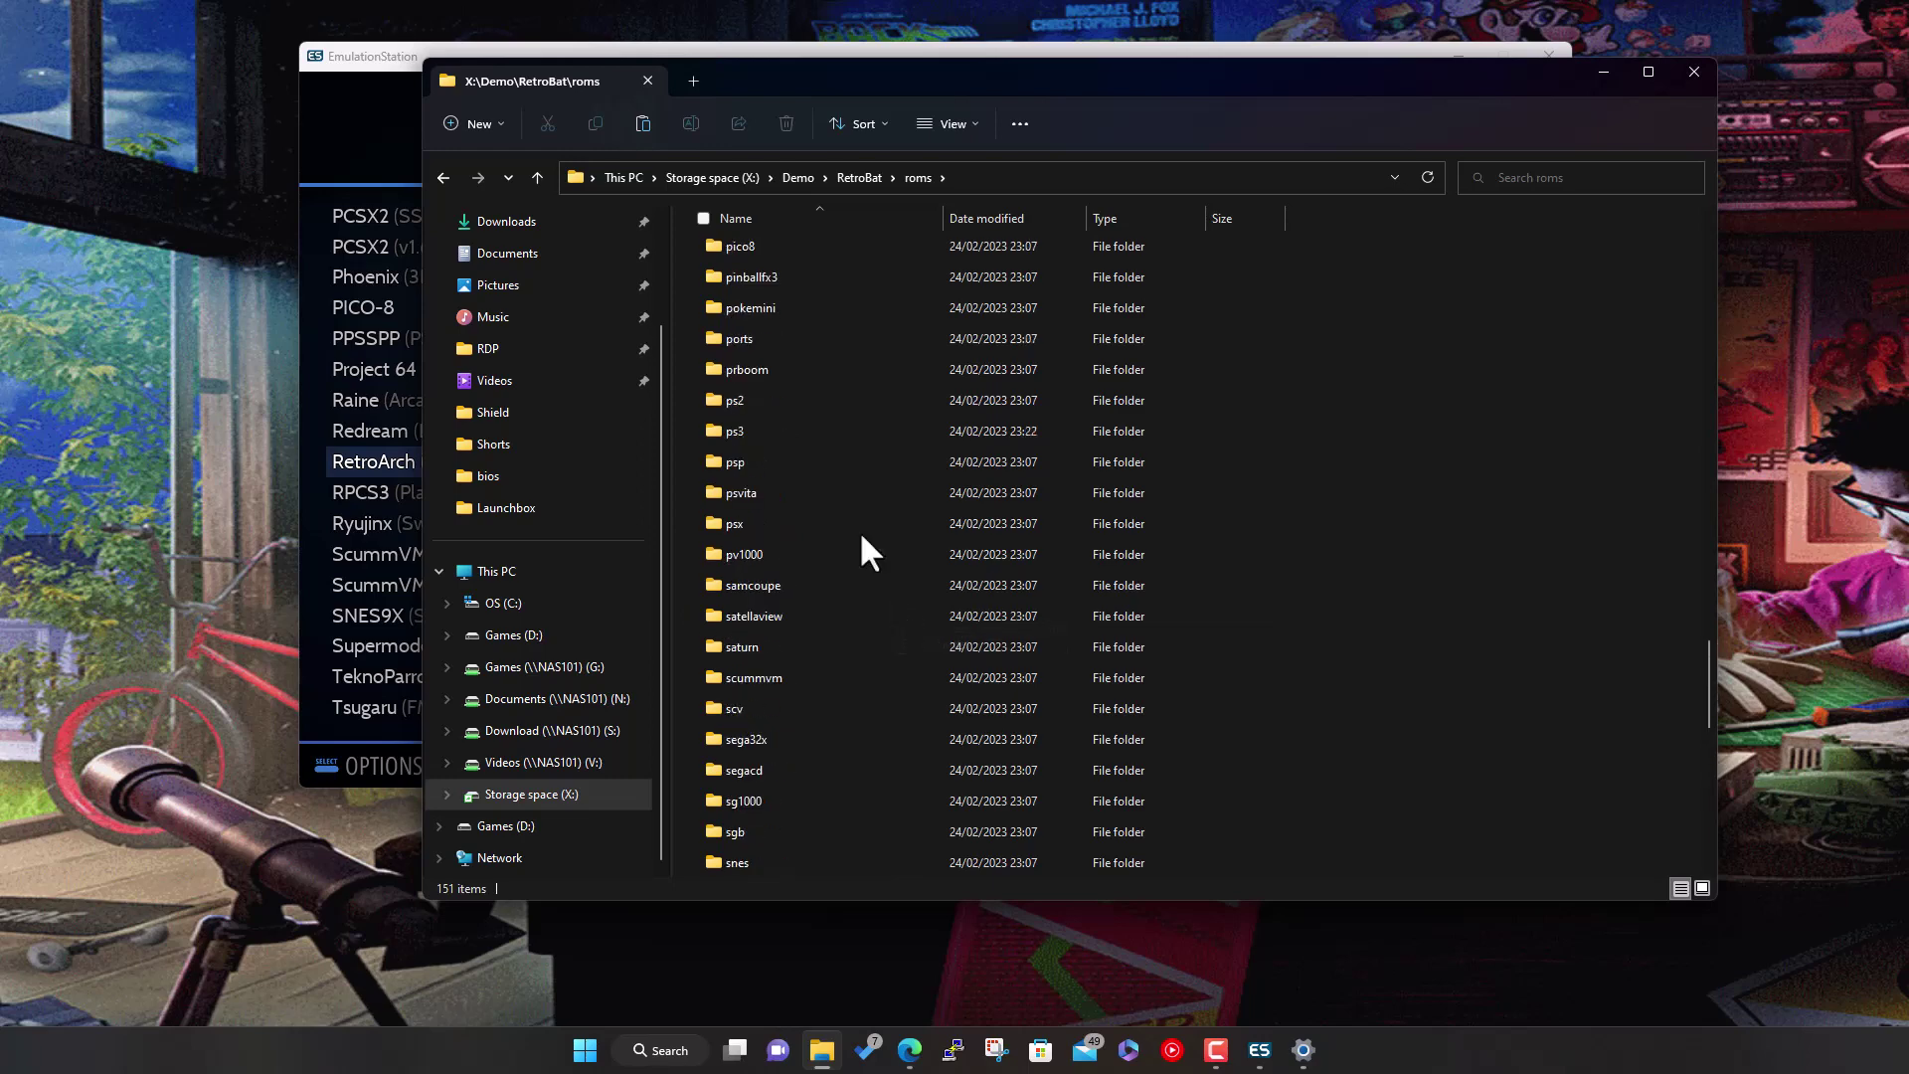
double_click(780, 401)
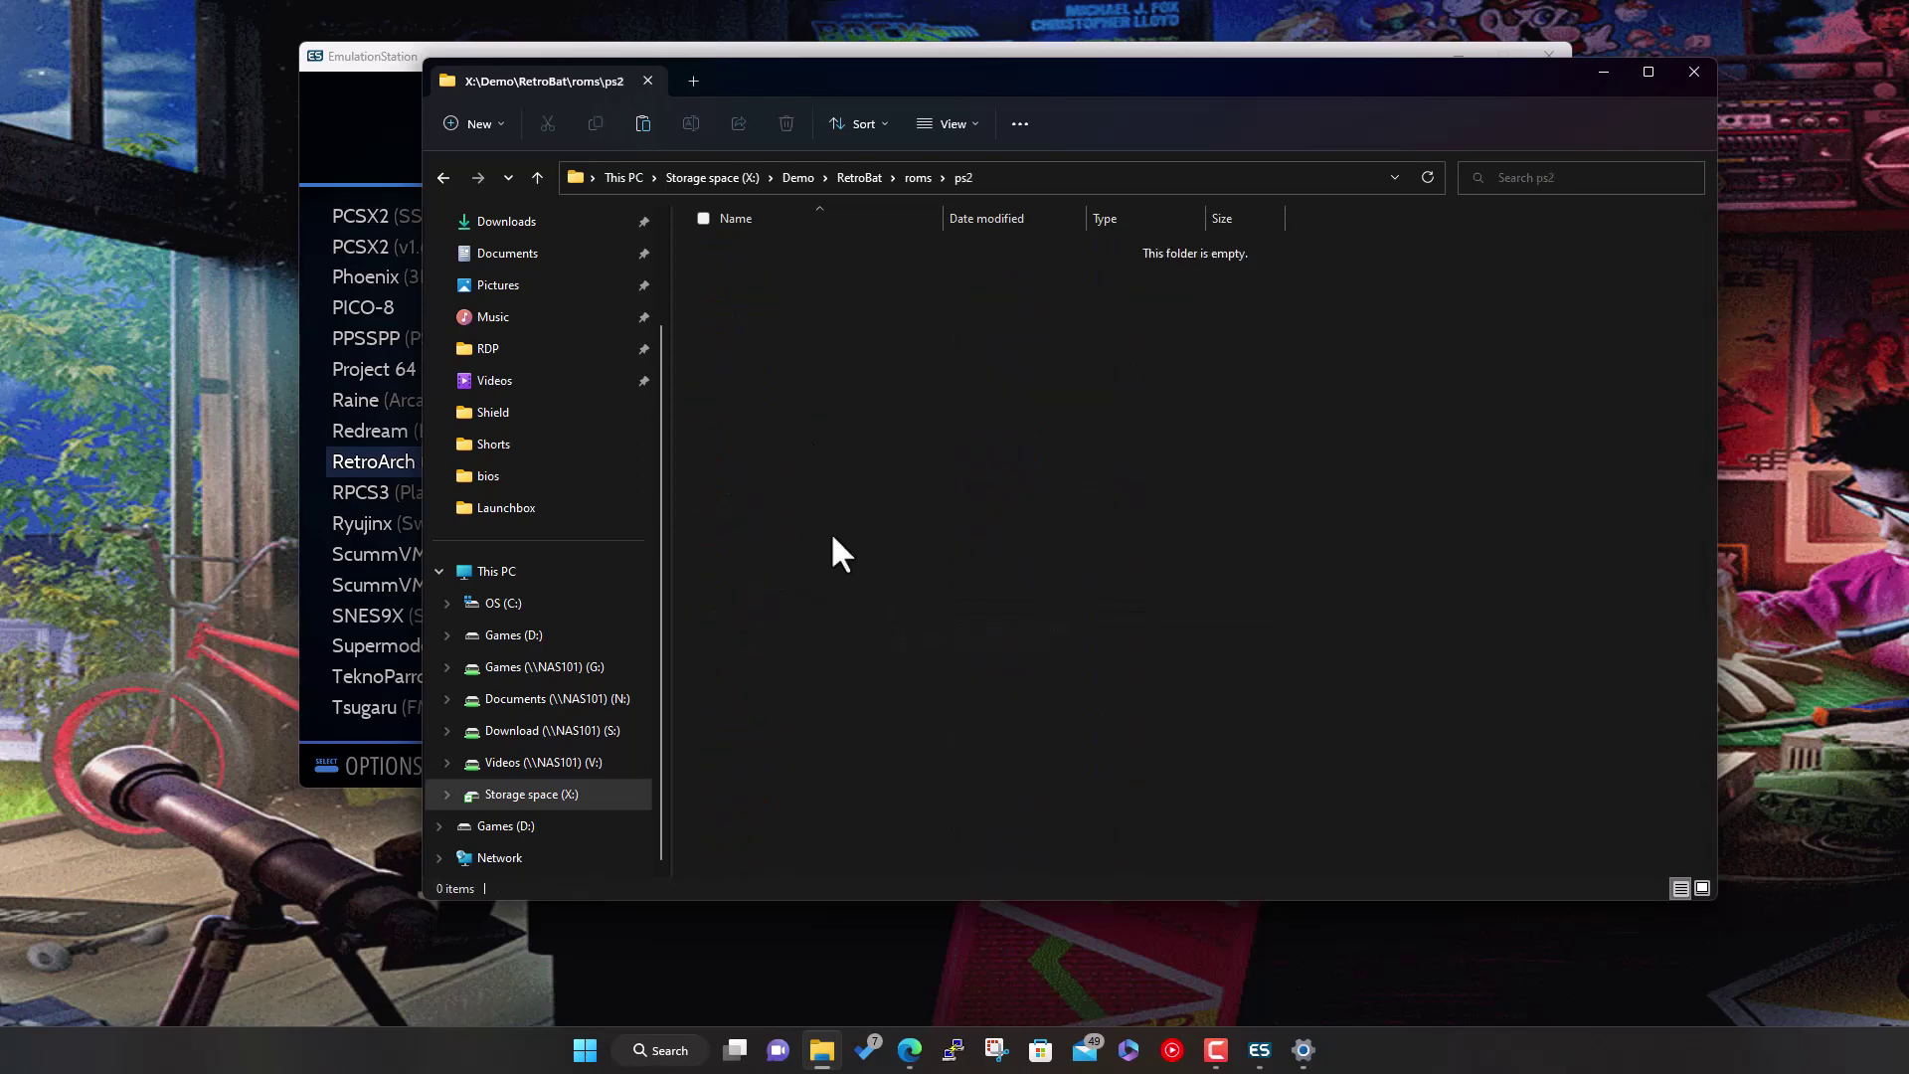
right_click(861, 463)
key(Escape)
key(ctrl+v)
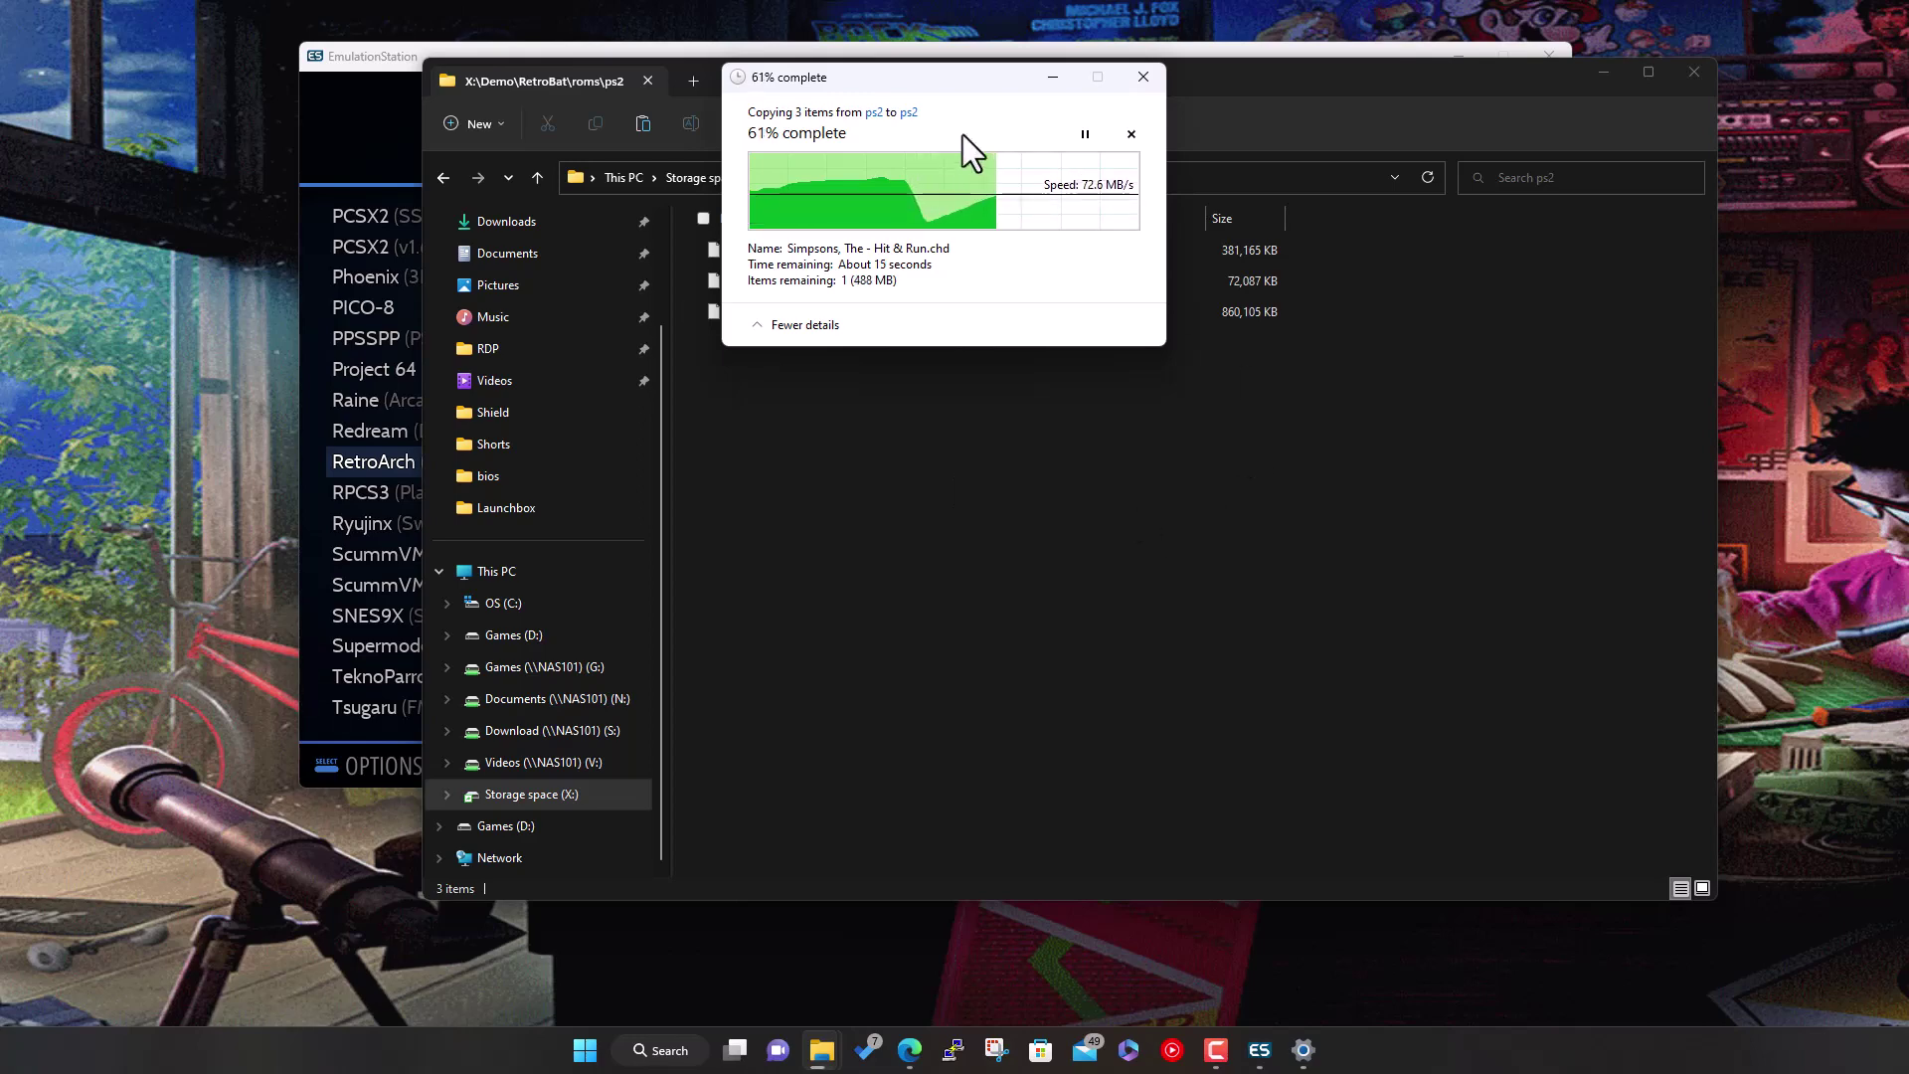
drag(946, 74, 1700, 512)
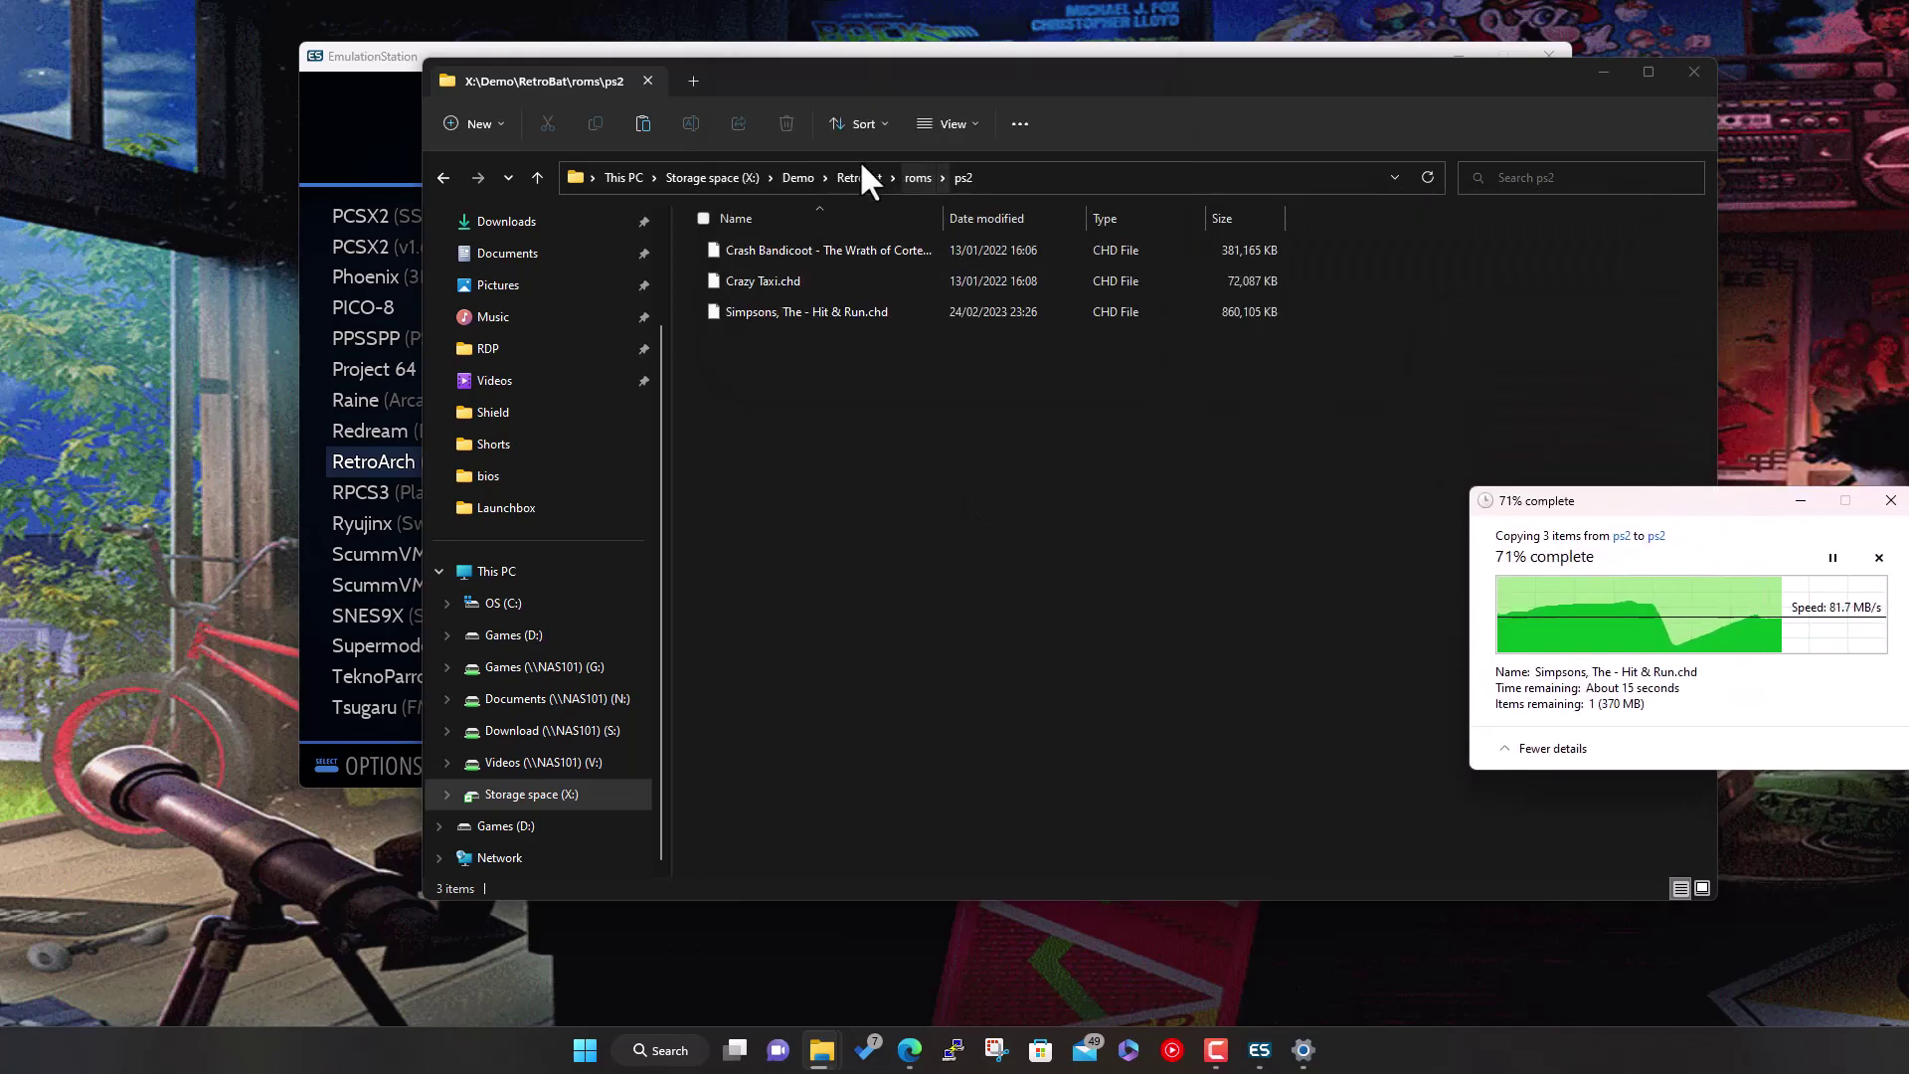
Copy the Mario Kart 8 folder in X:\Demo\Games\WiiU to the clipboard
click(797, 177)
click(764, 254)
double_click(760, 256)
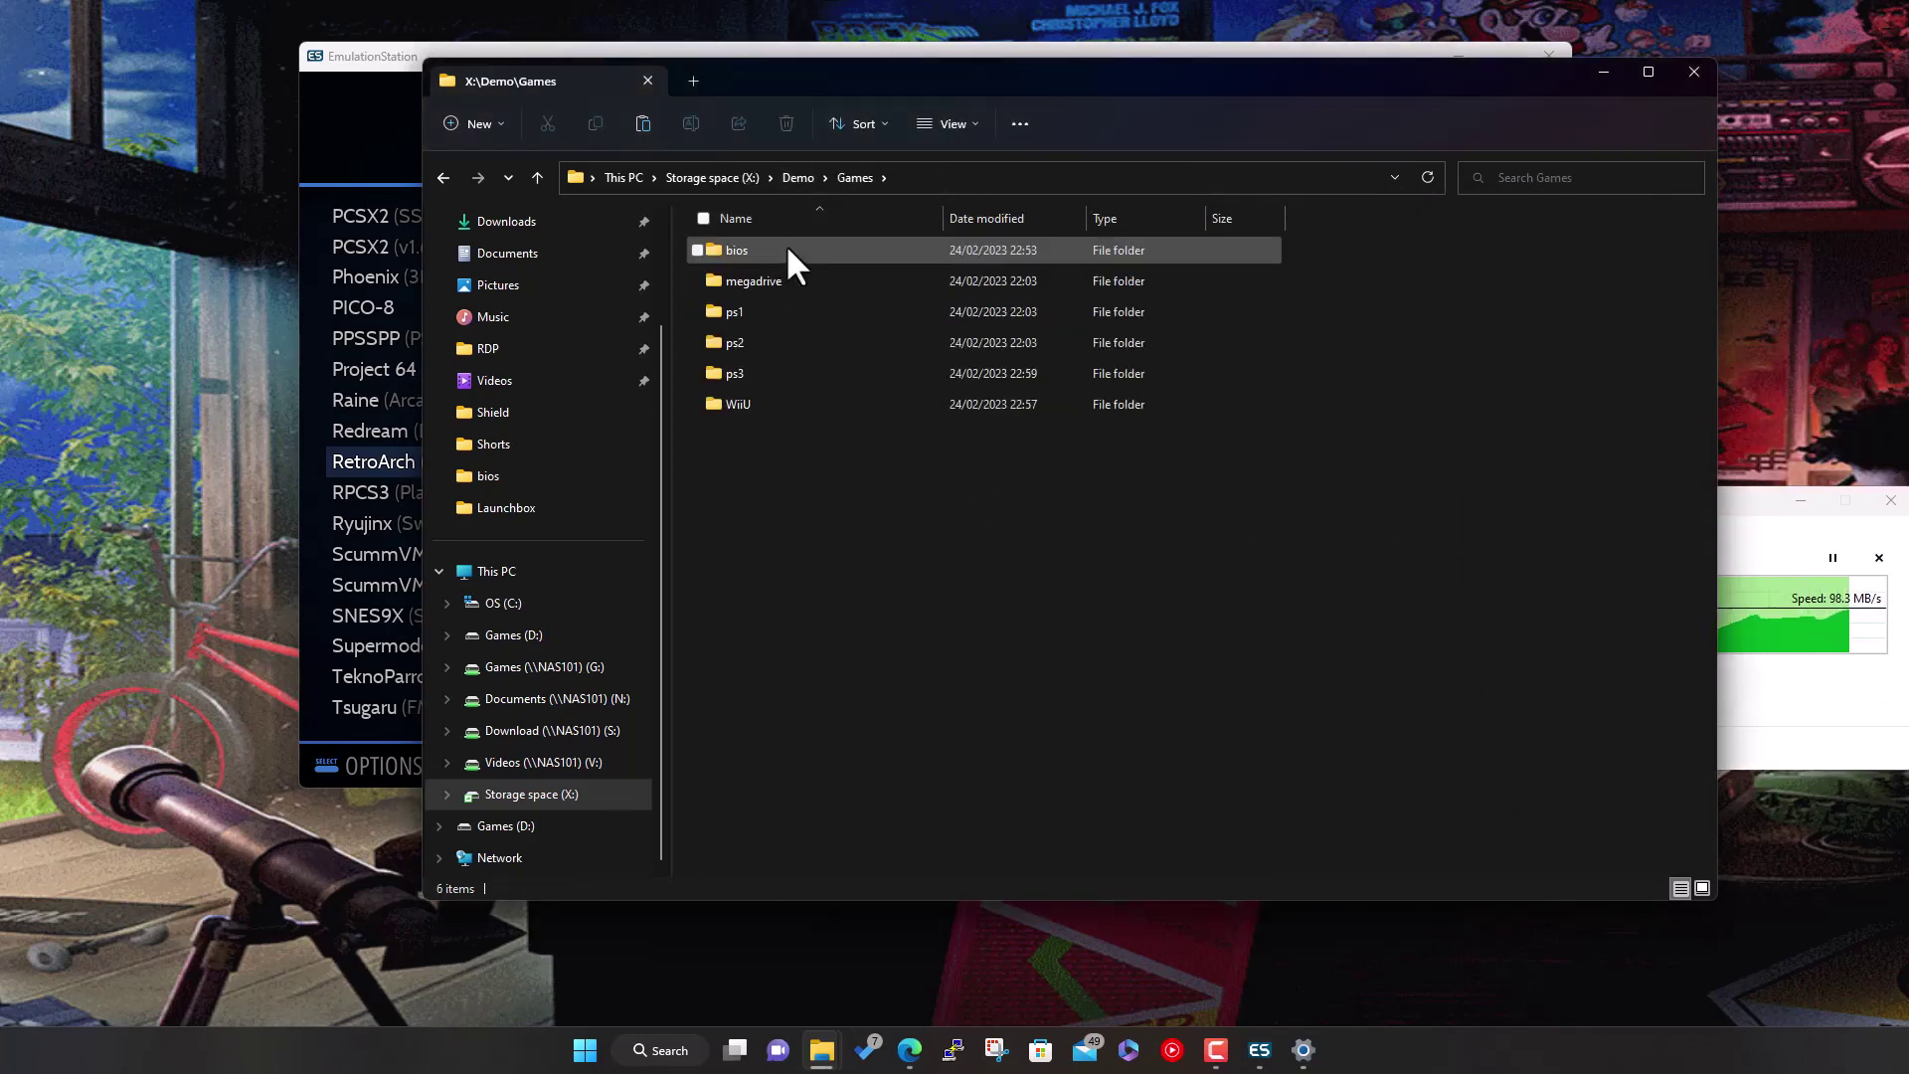
double_click(740, 402)
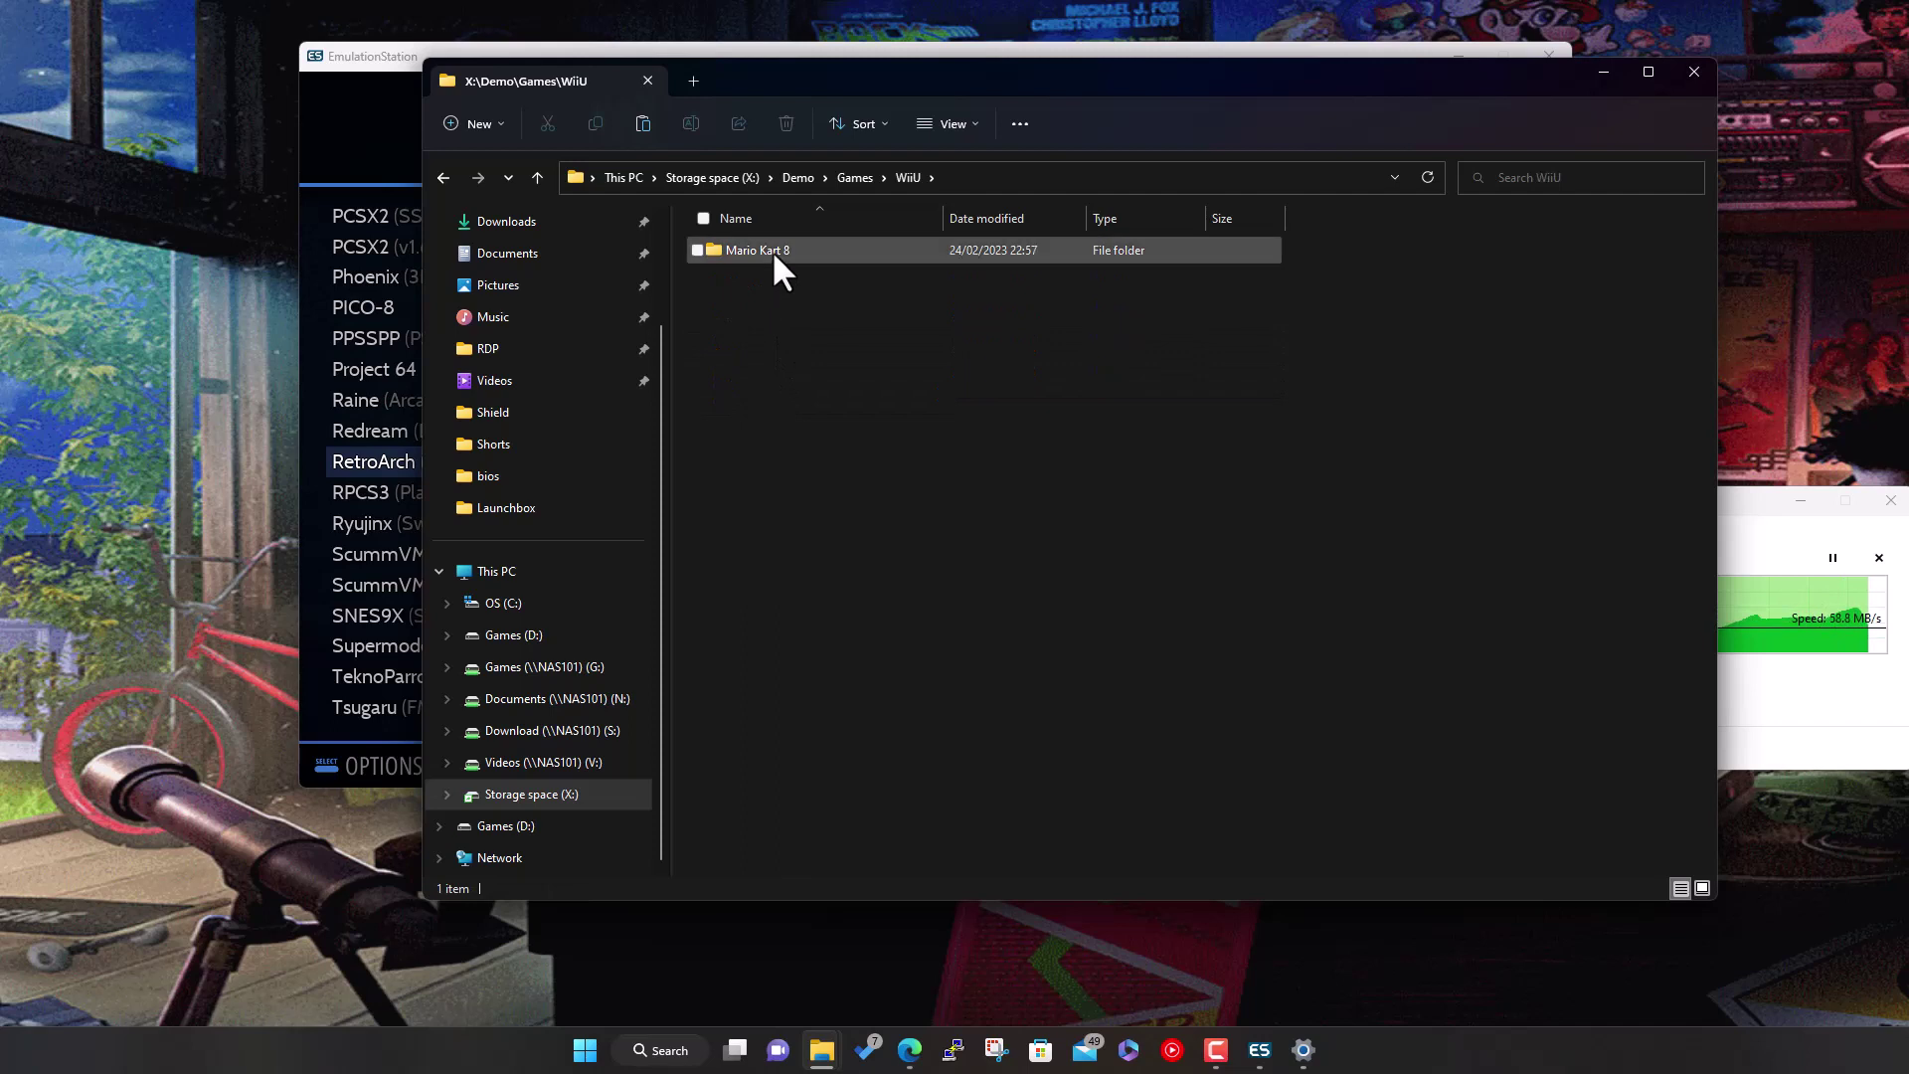
click(772, 252)
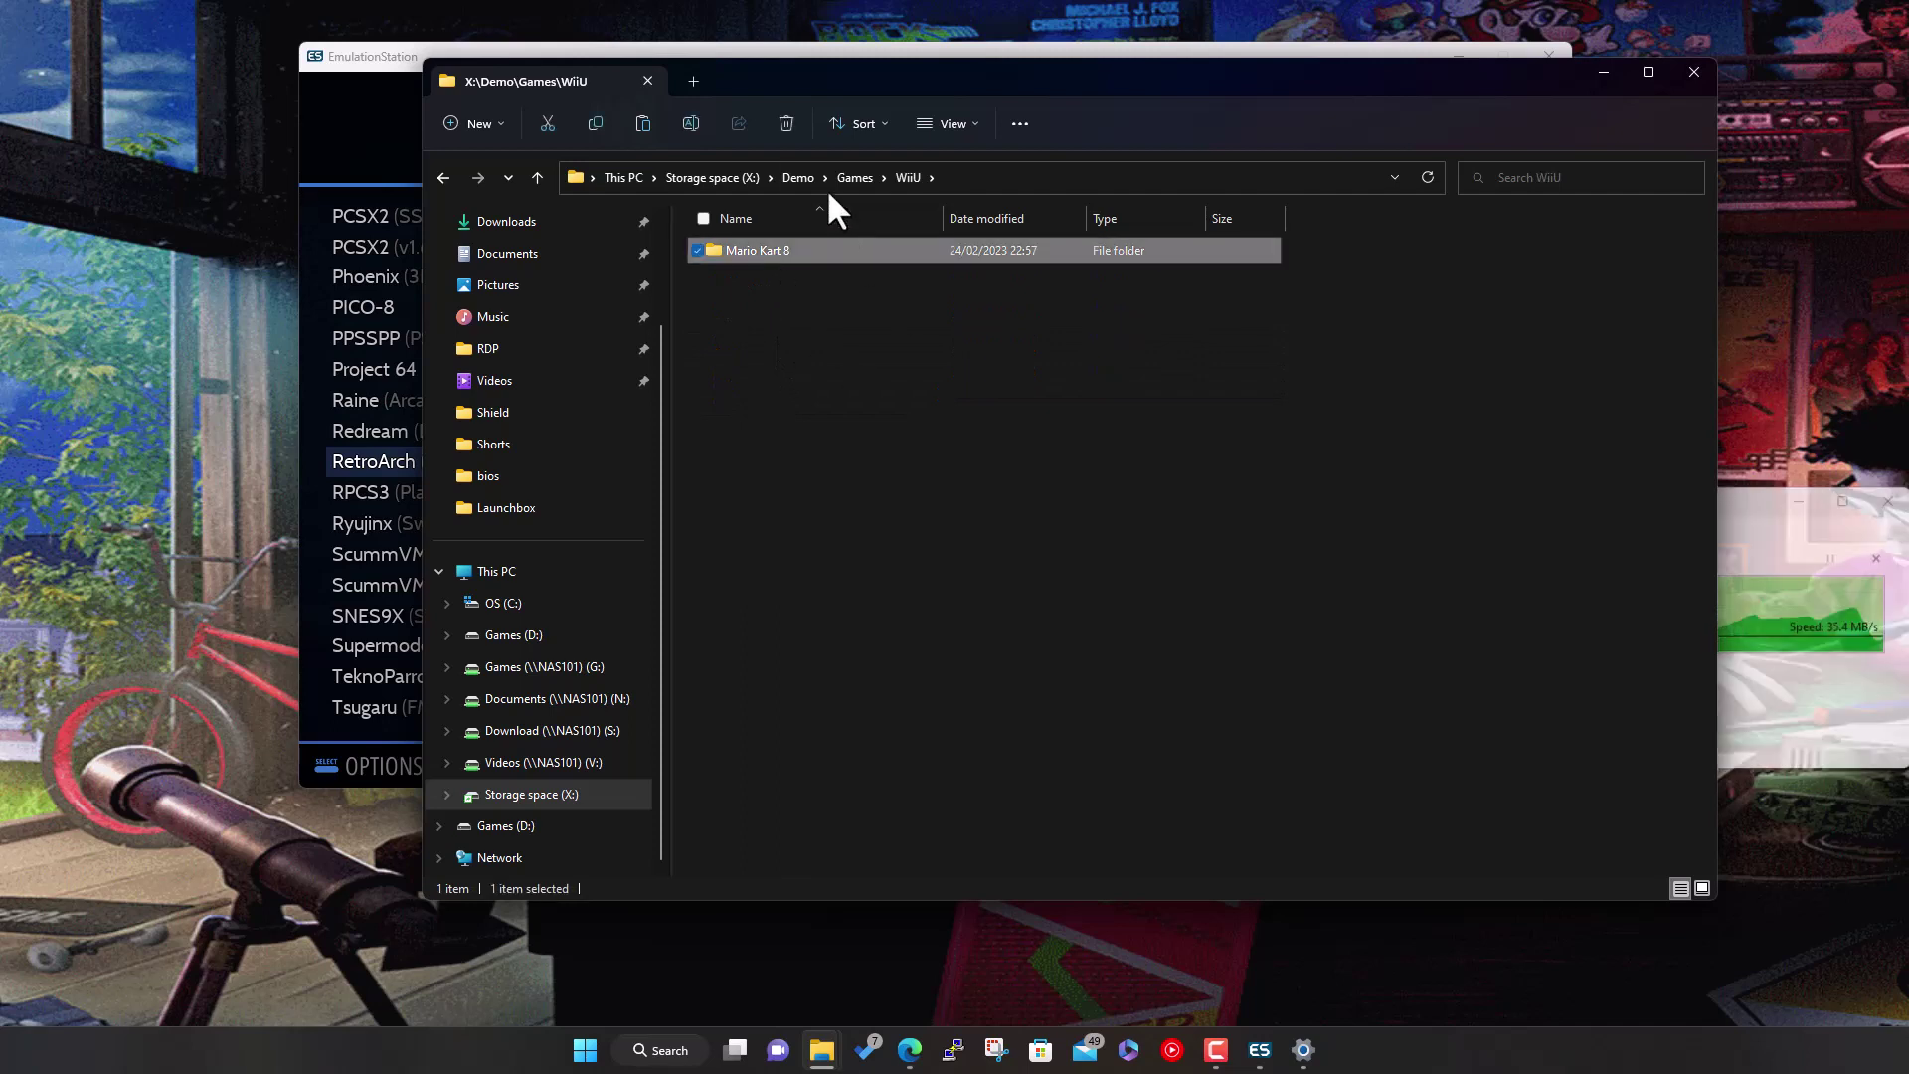
Paste the Mario Kart 8 folder into X:\Demo\RetroBat\roms\wiiu and move the copy progress window aside
click(790, 177)
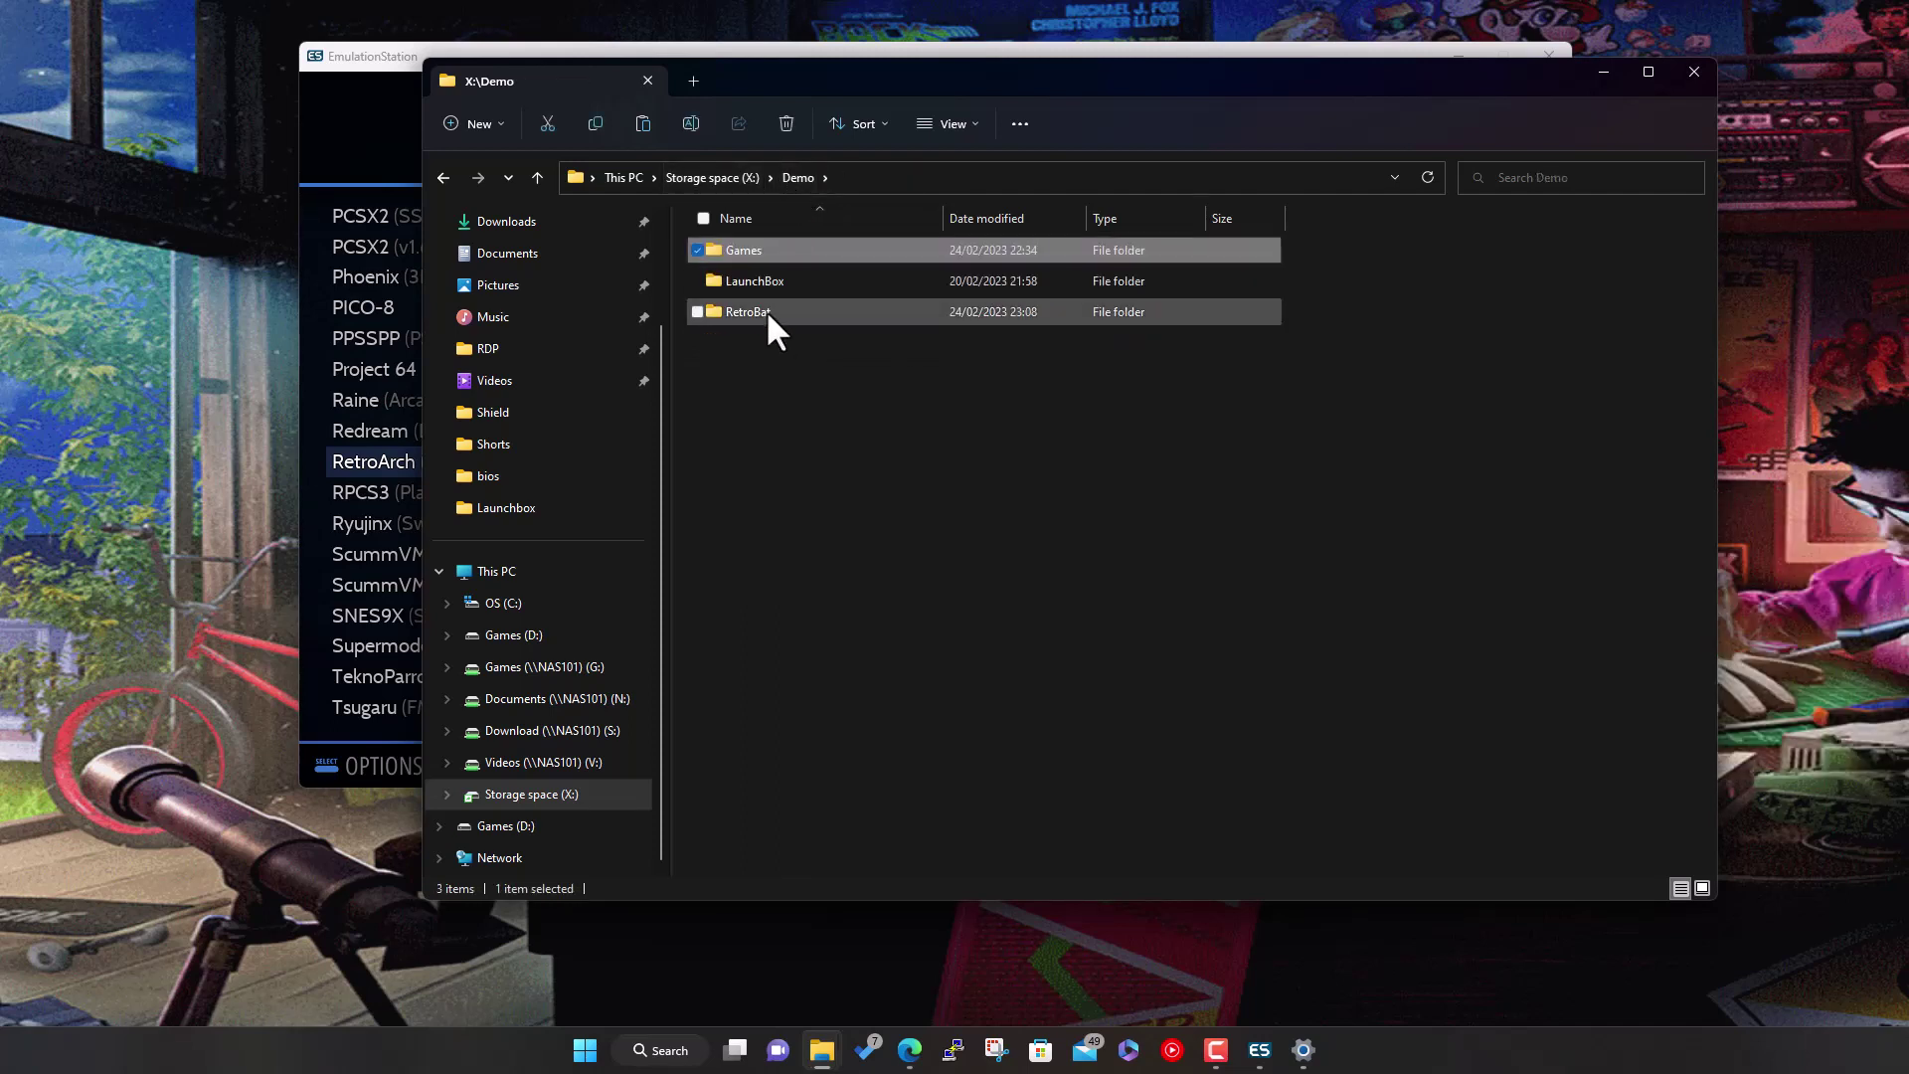
double_click(766, 311)
double_click(752, 404)
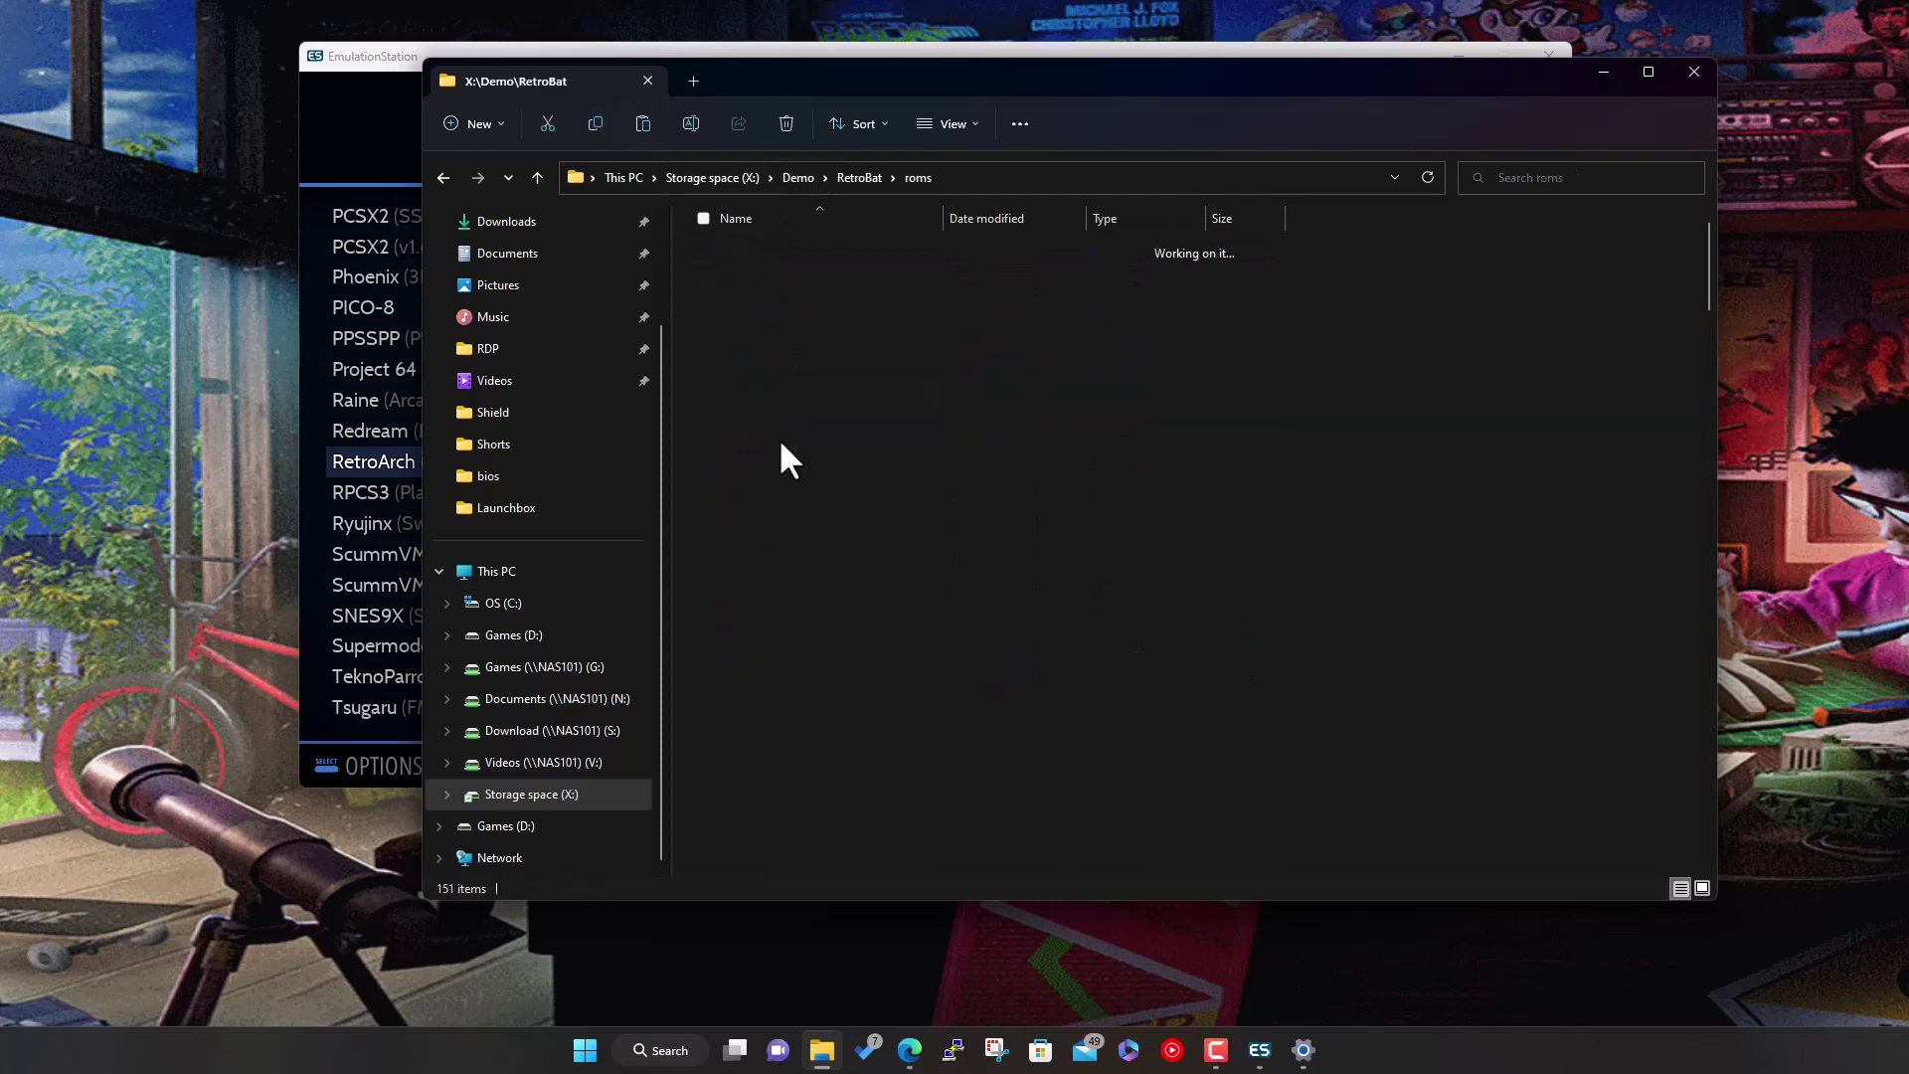
text(wii)
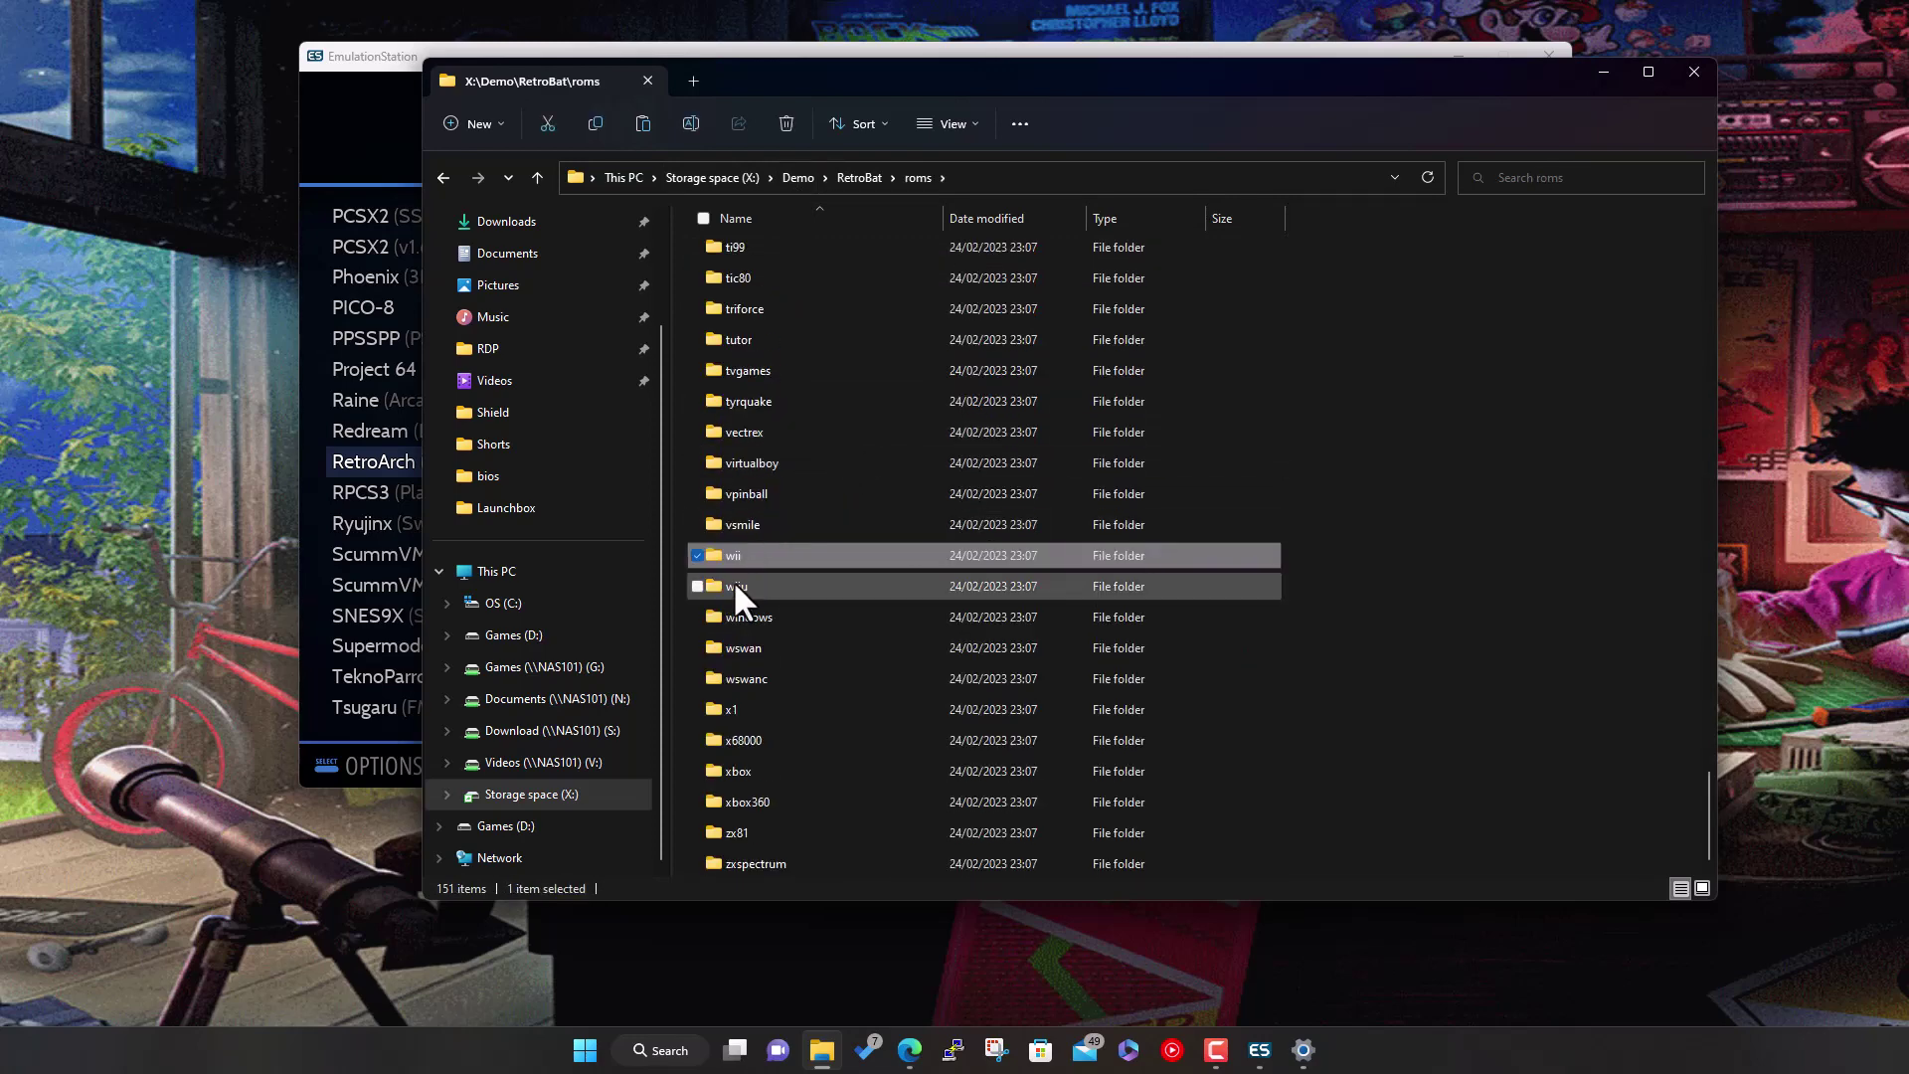
double_click(734, 586)
right_click(853, 431)
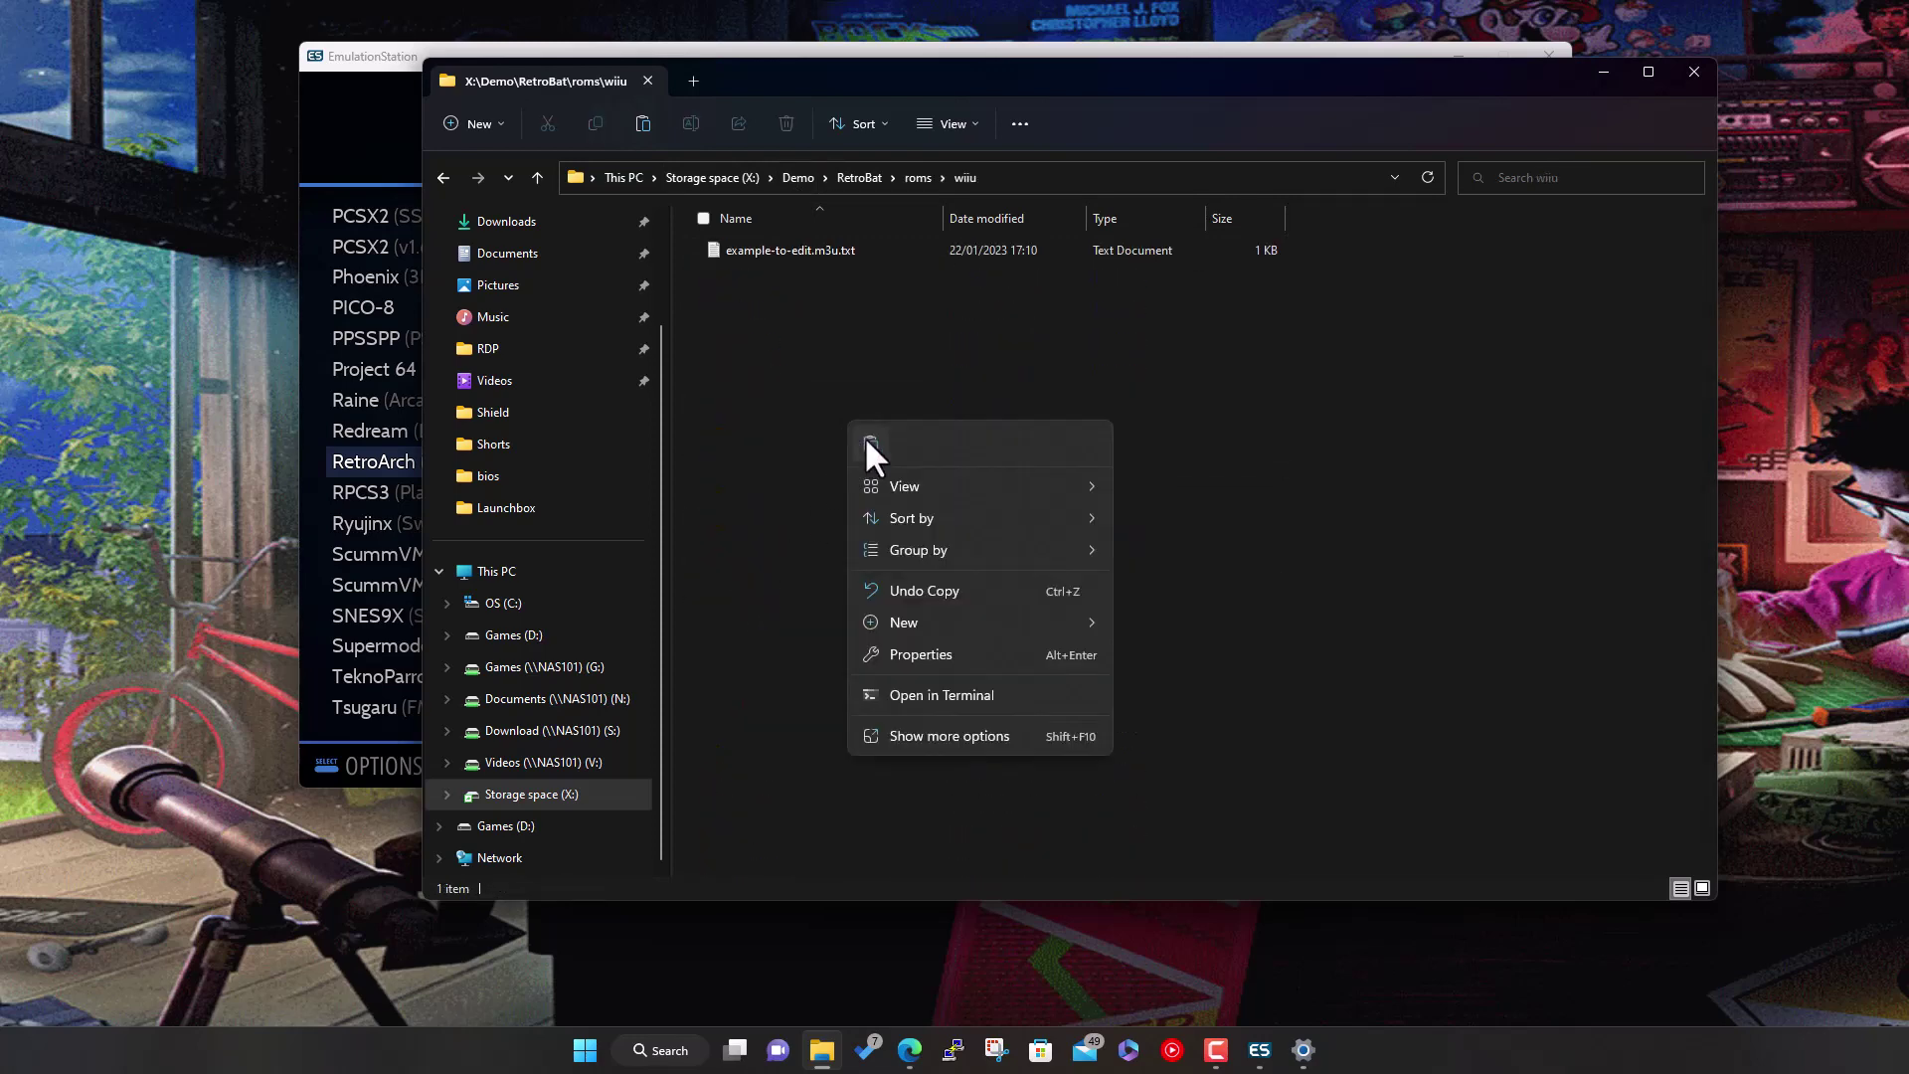
click(863, 438)
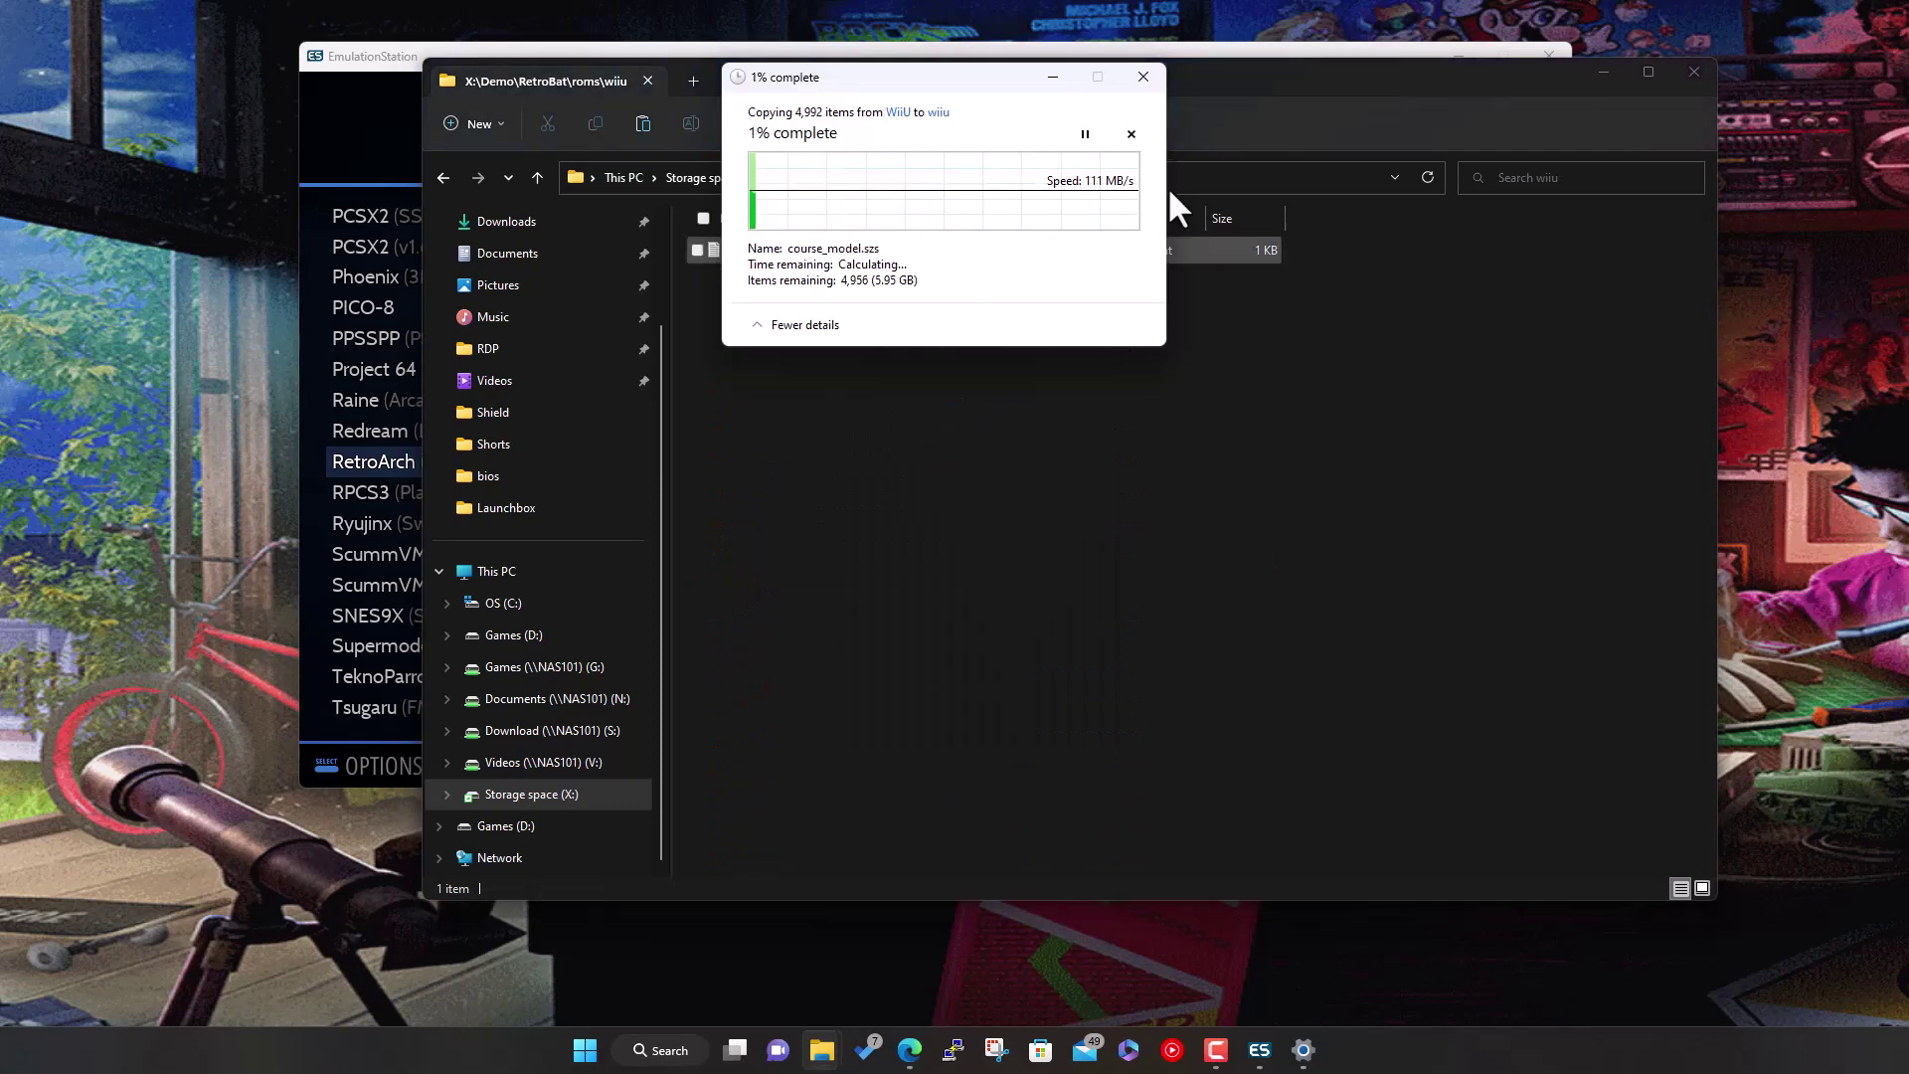
drag(1007, 79, 1501, 541)
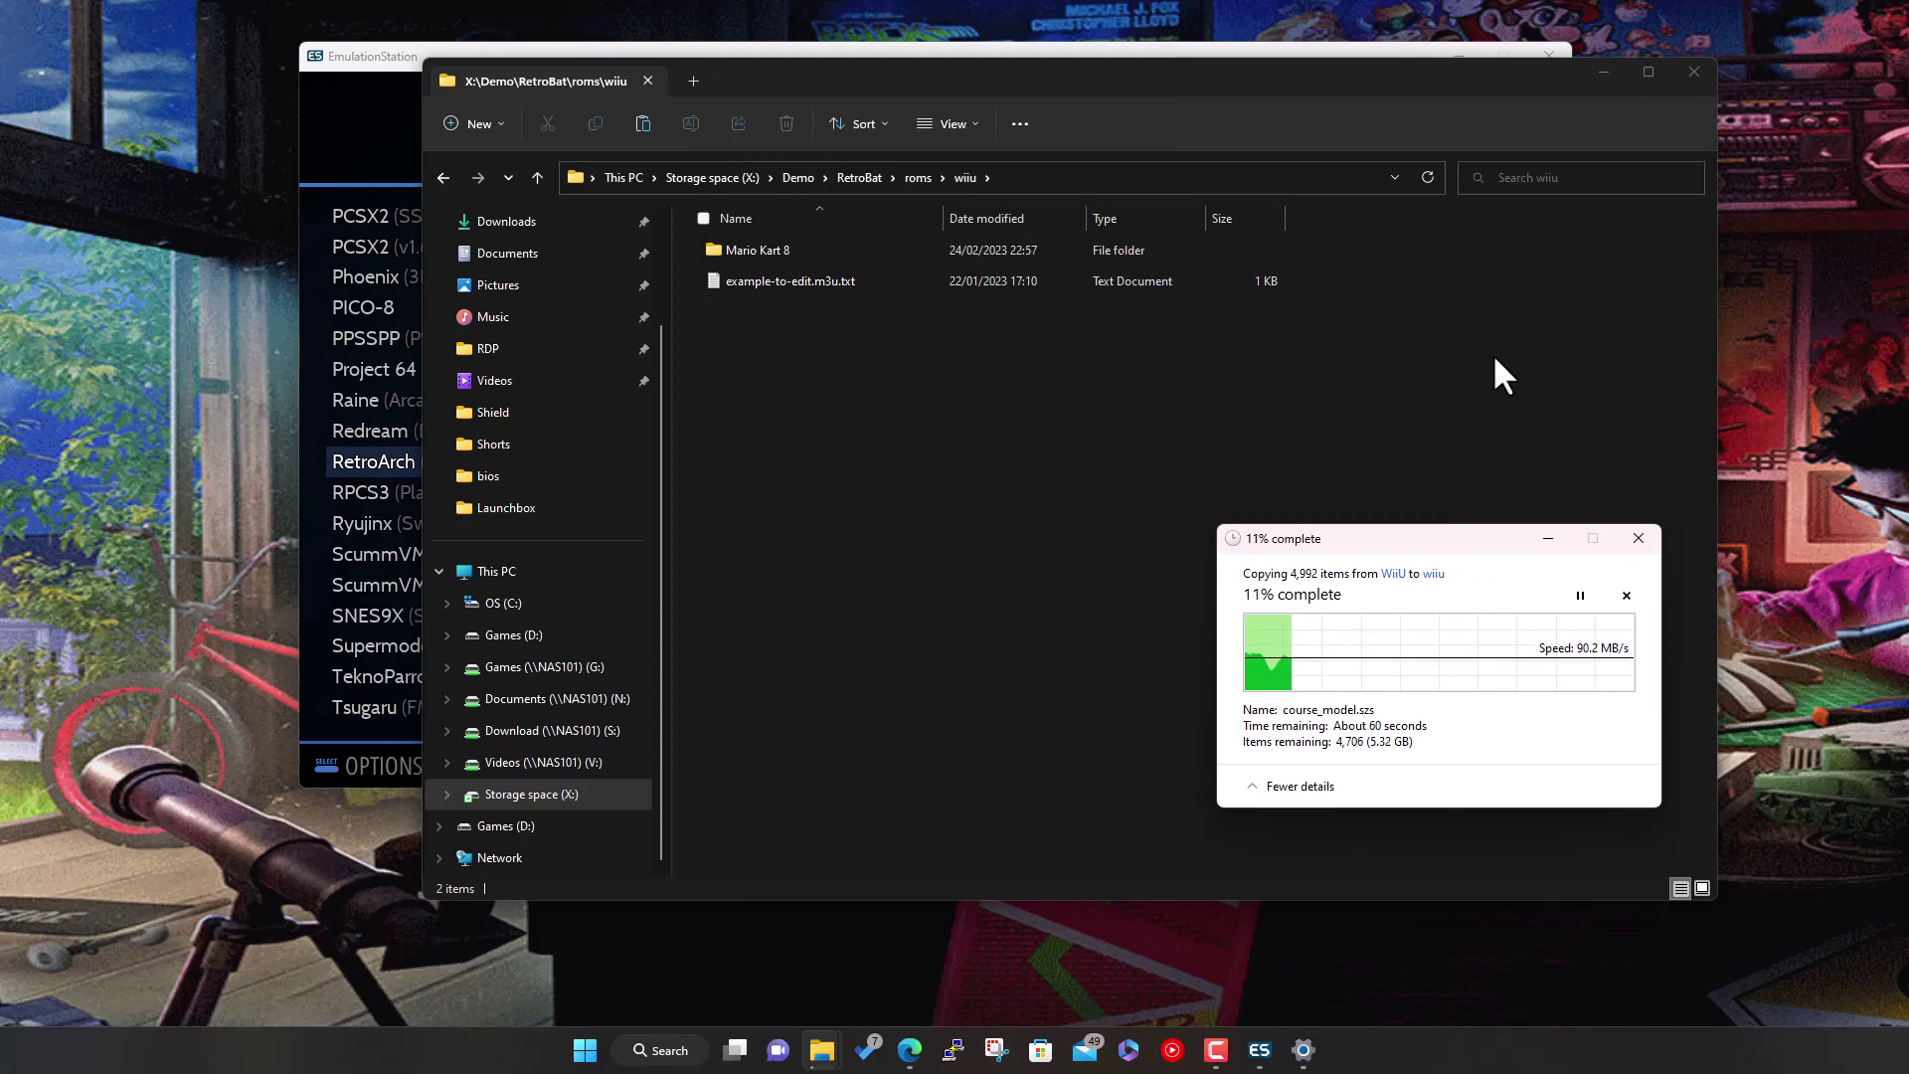
Duplicate example-to-edit.m3u.txt in the wiiu roms folder and rename the copy Games.txt
click(837, 282)
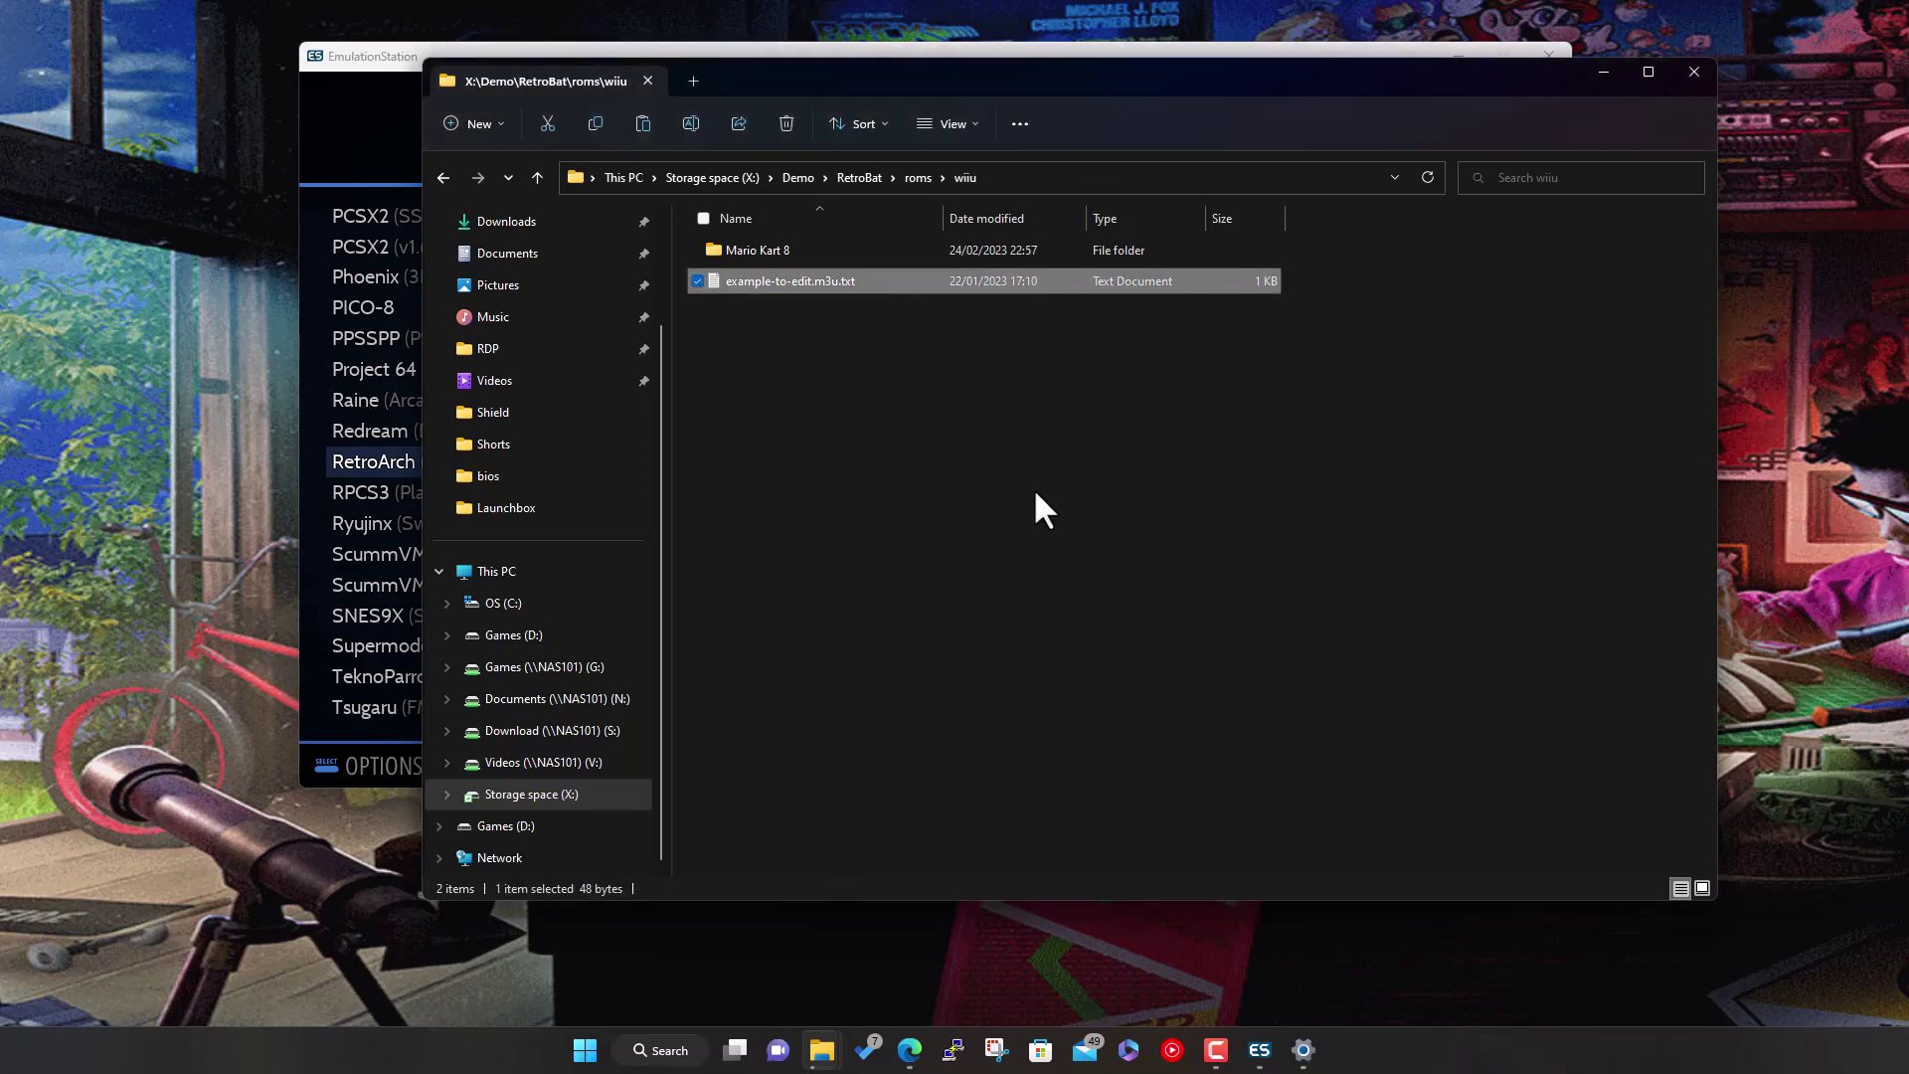
key(ctrl+c)
key(ctrl+v)
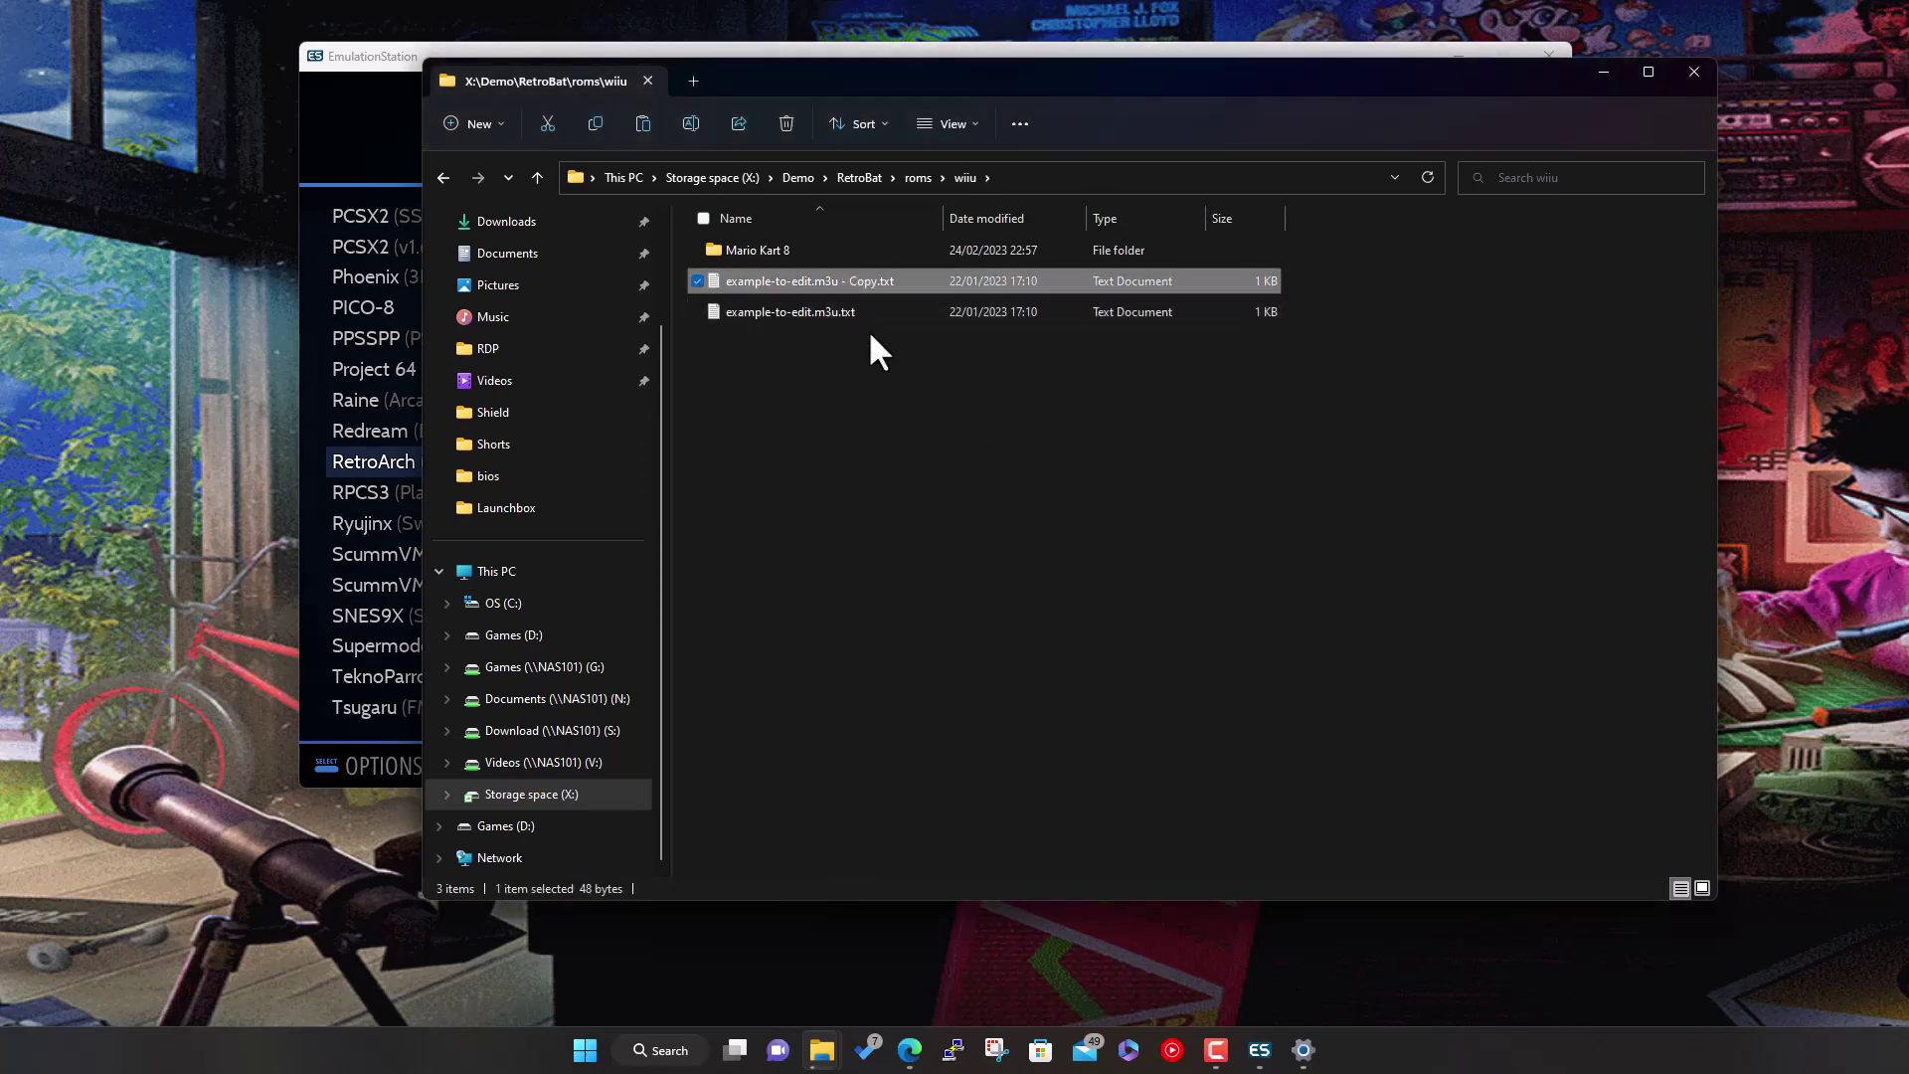
key(F2)
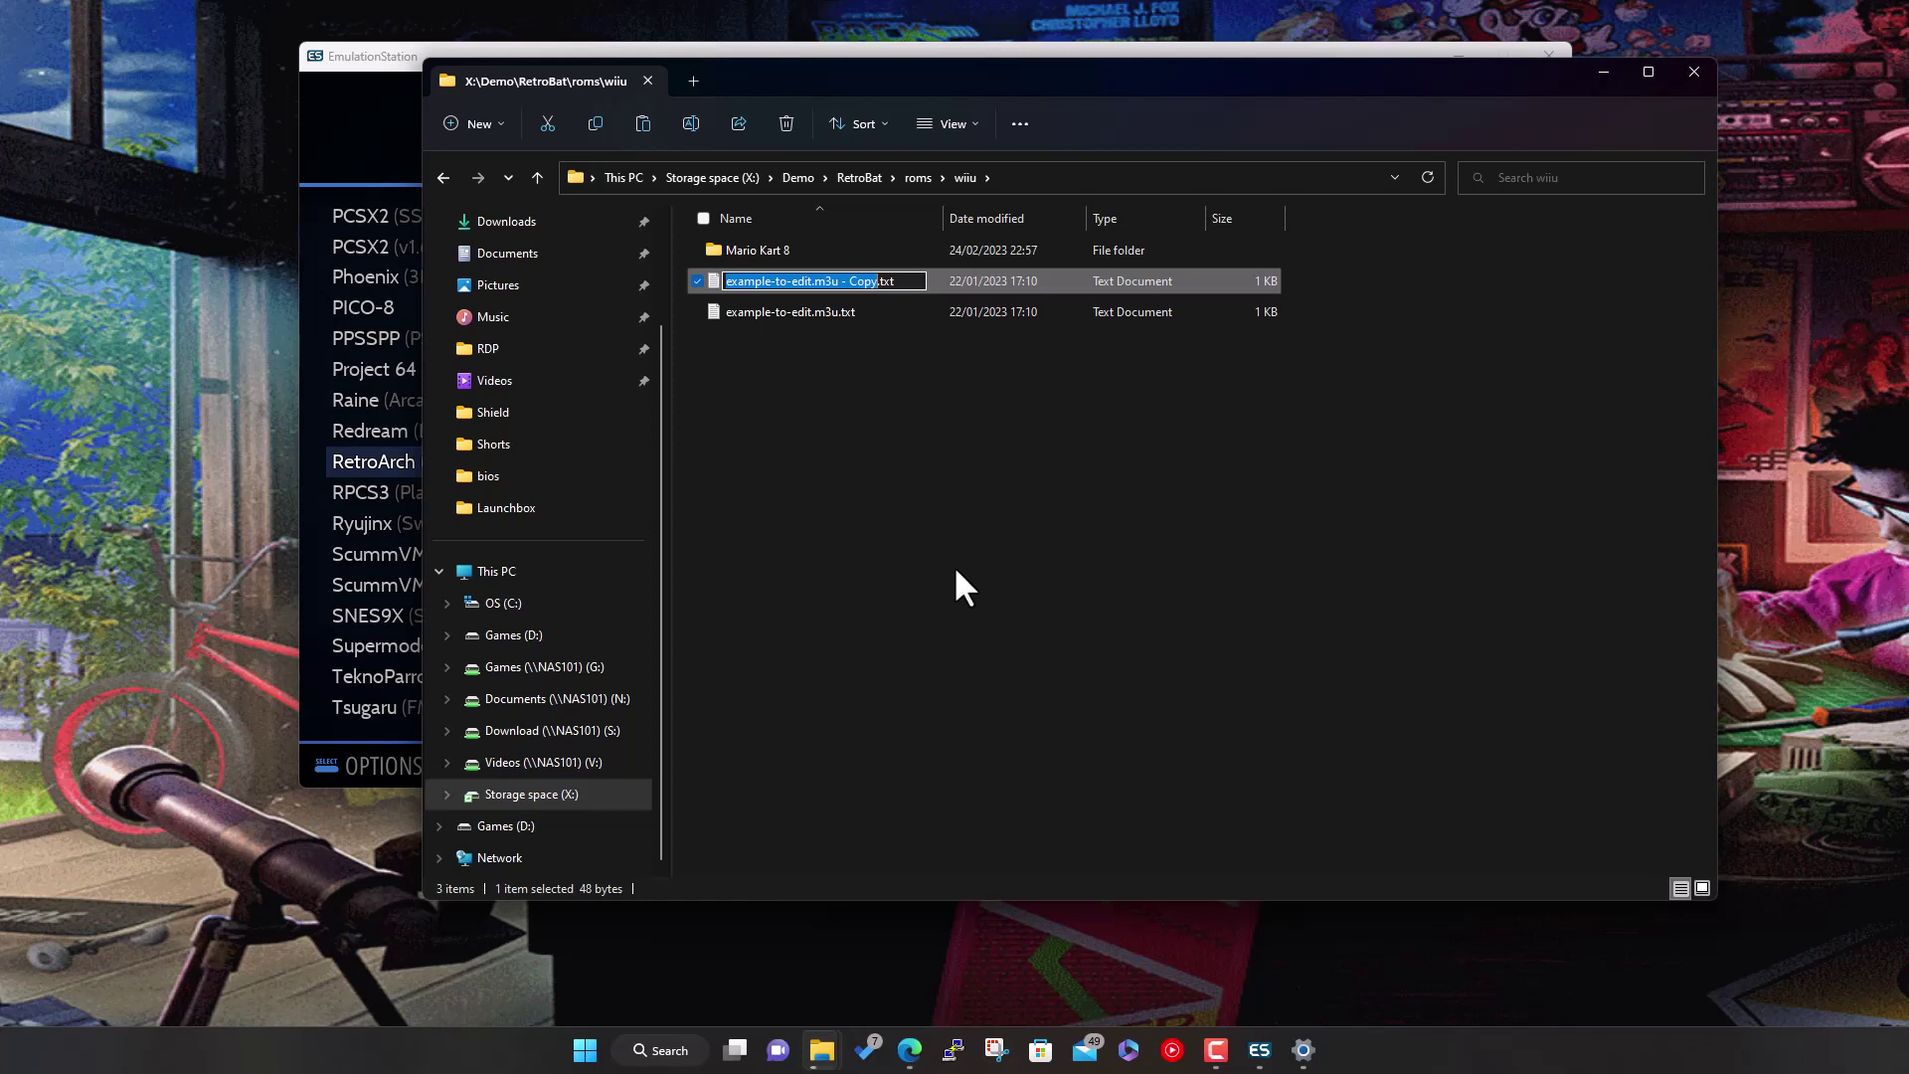
text(M)
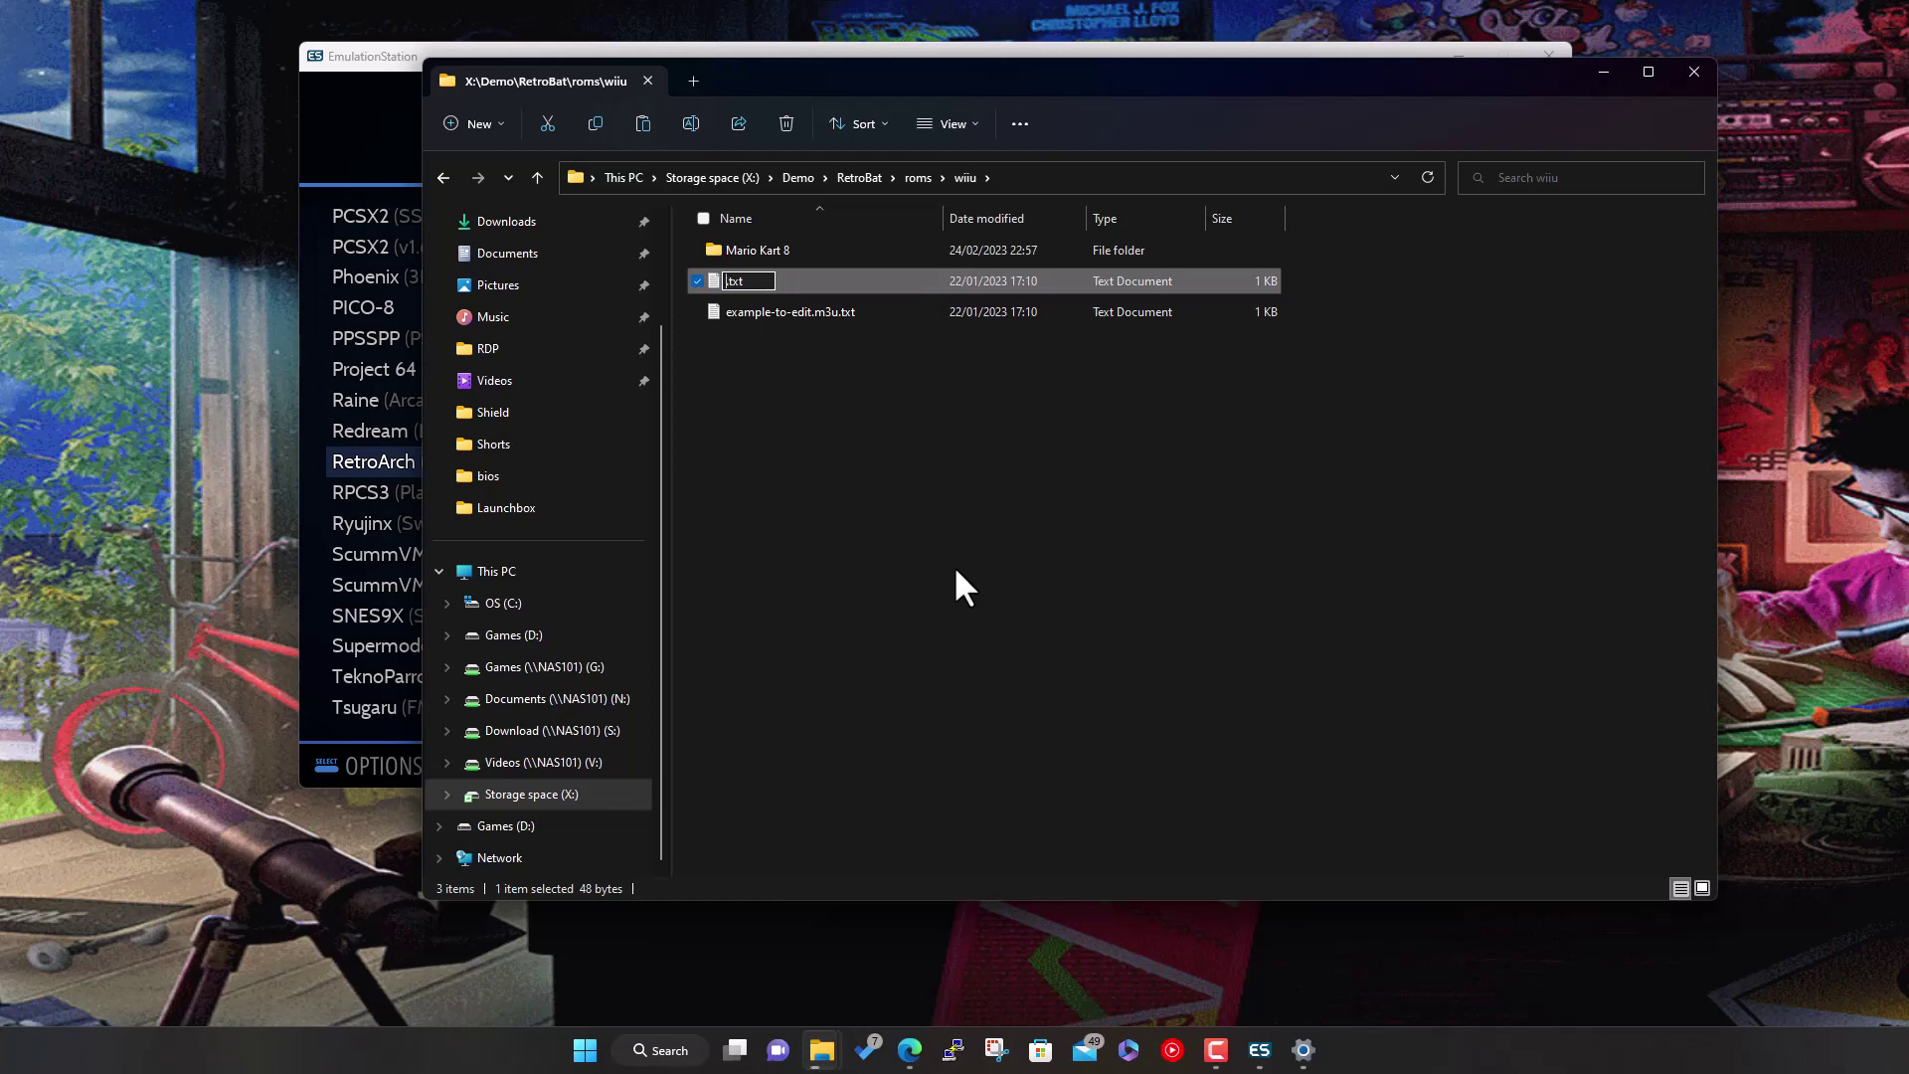
text(Games)
key(Return)
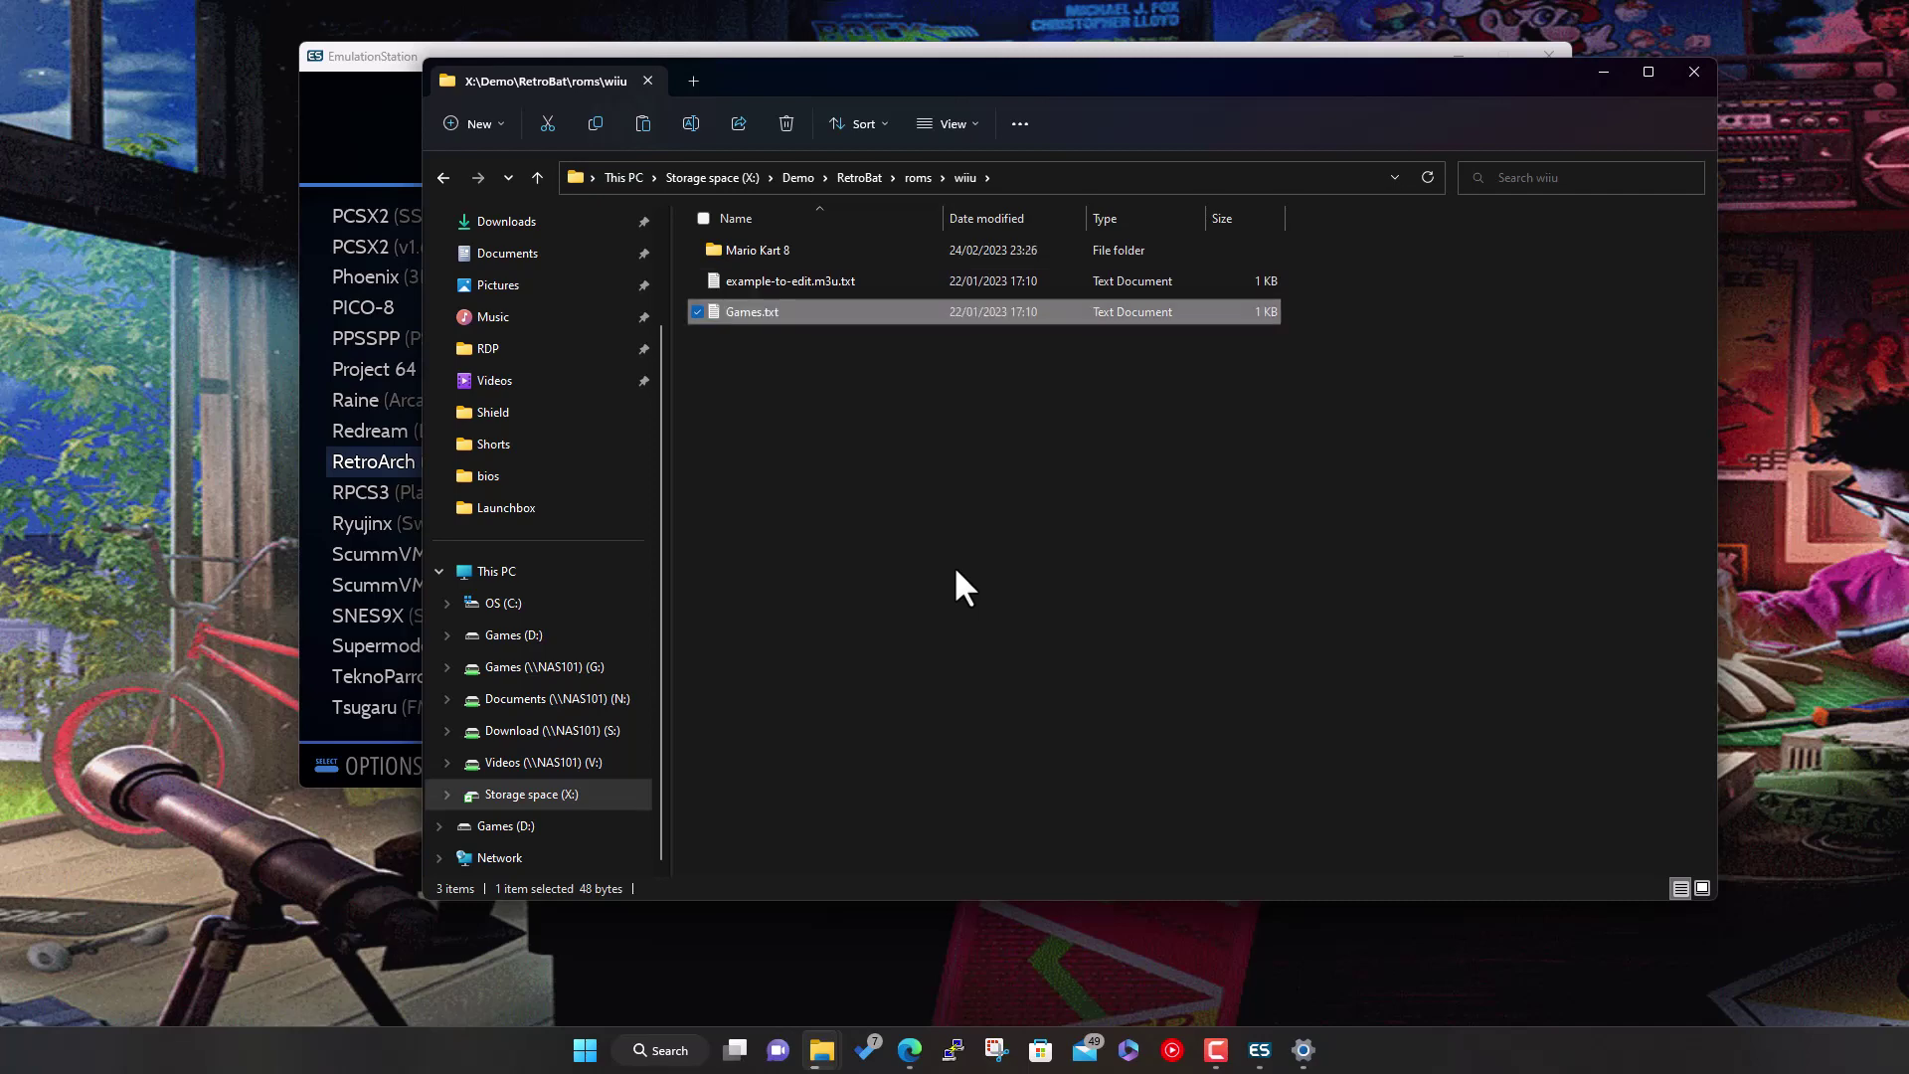
Change the extension of Games.txt so the file is named Games.m3u, accepting the extension change
key(F2)
key(Right)
key(BackSpace)
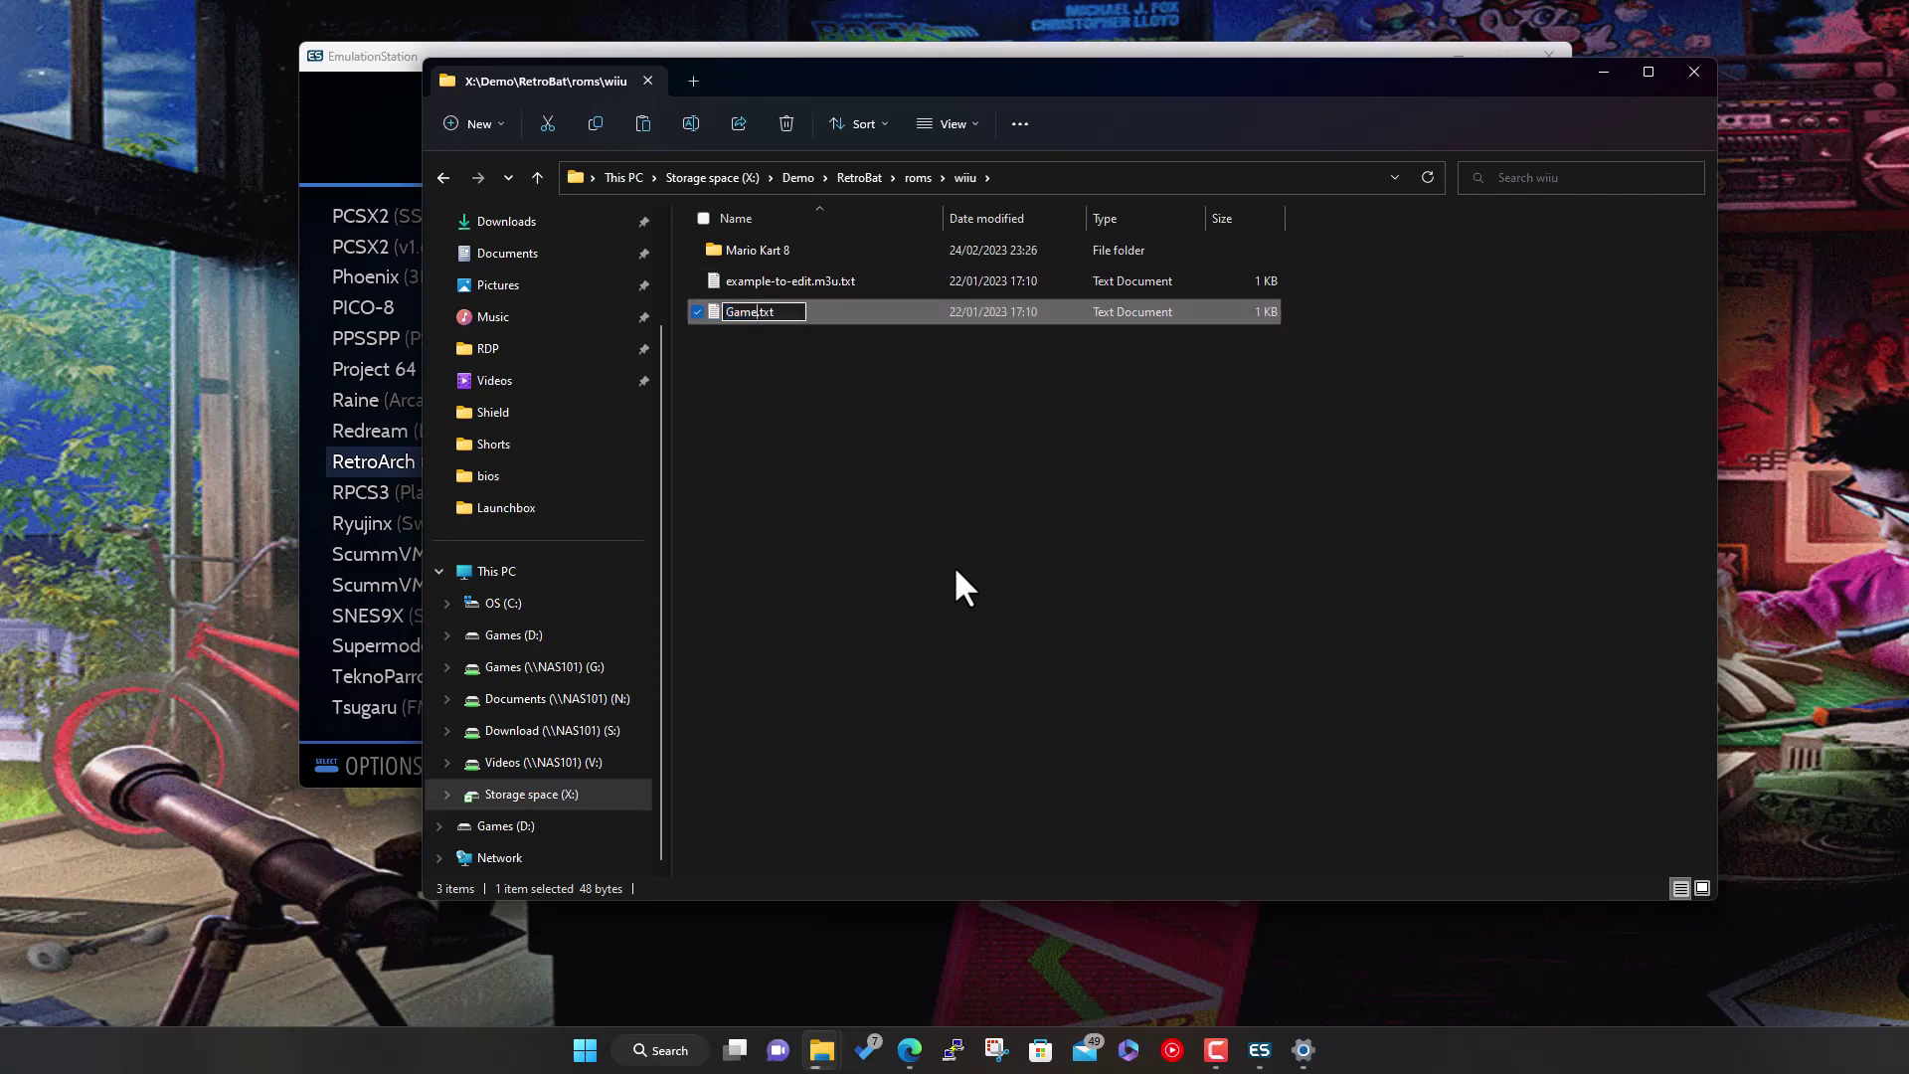
text(s)
key(End)
key(BackSpace)
key(BackSpace)
key(BackSpace)
text(m3u)
key(Return)
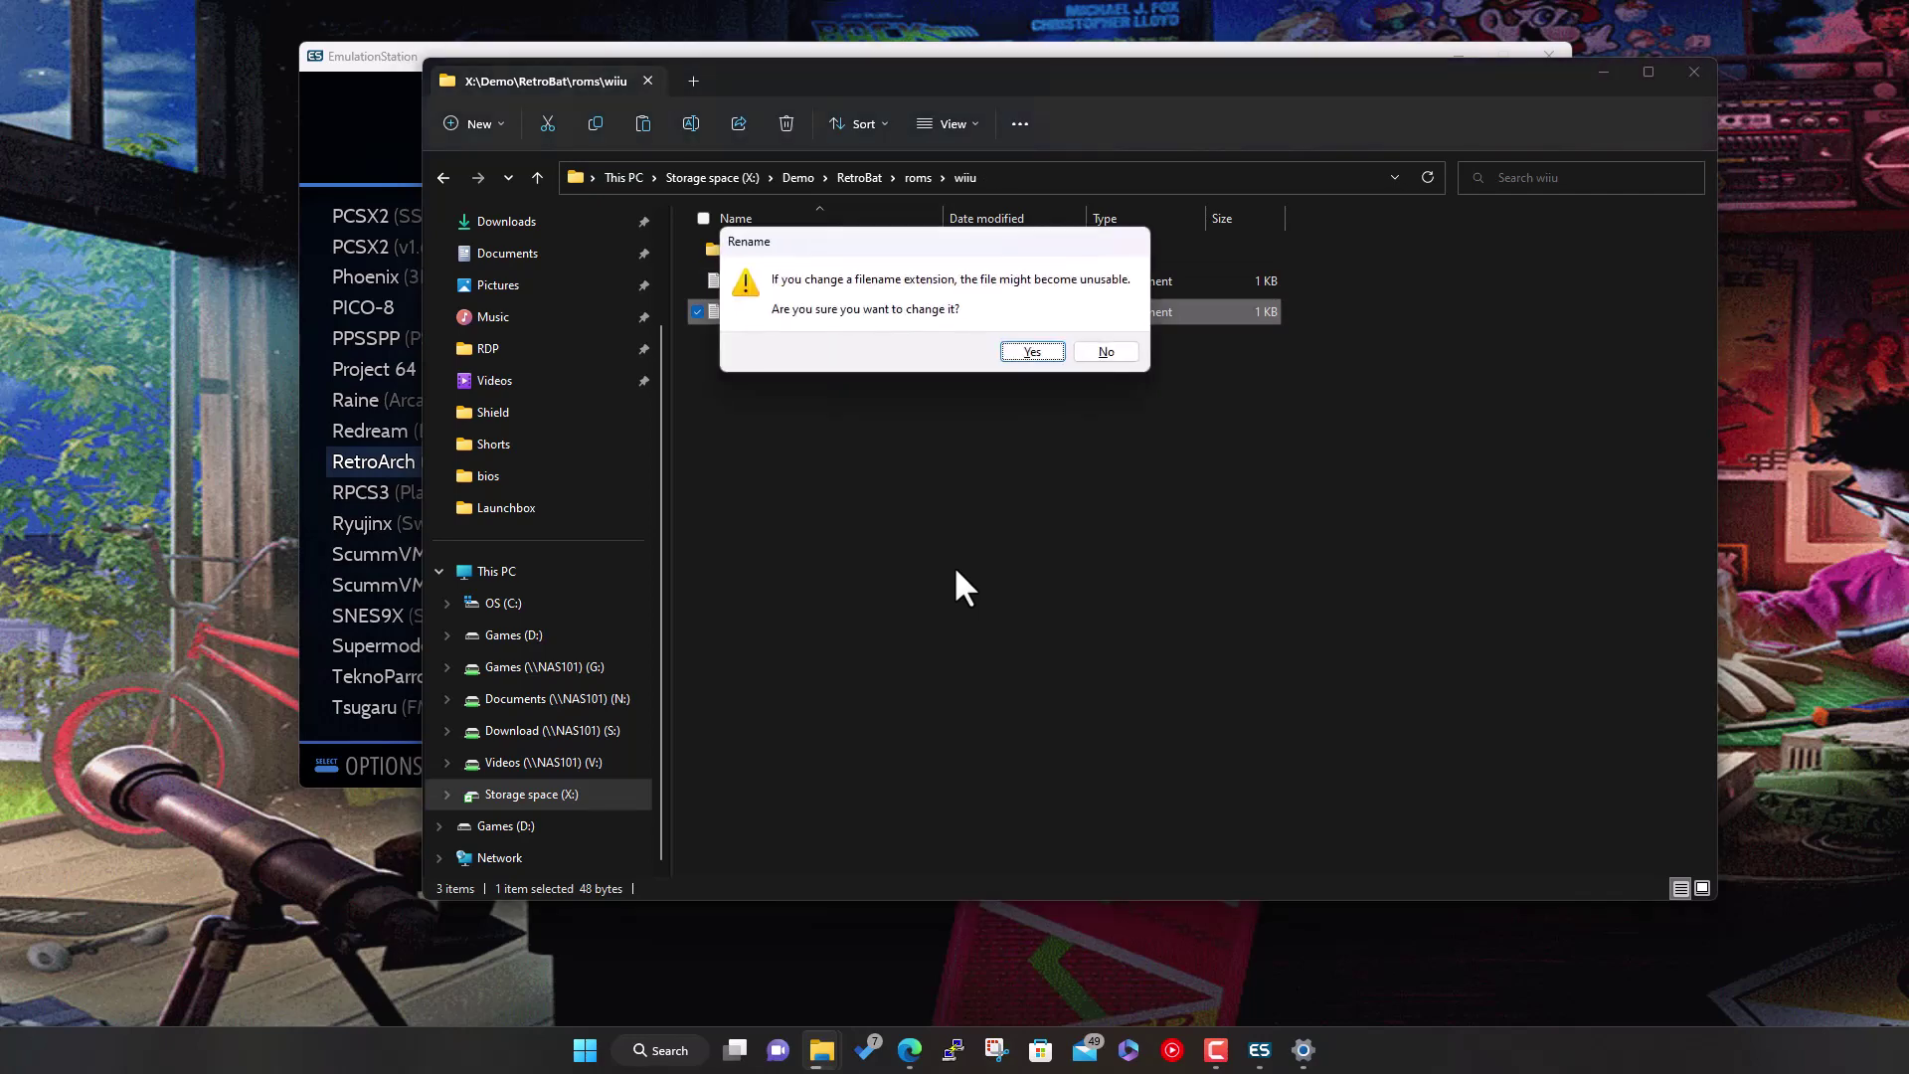
key(Return)
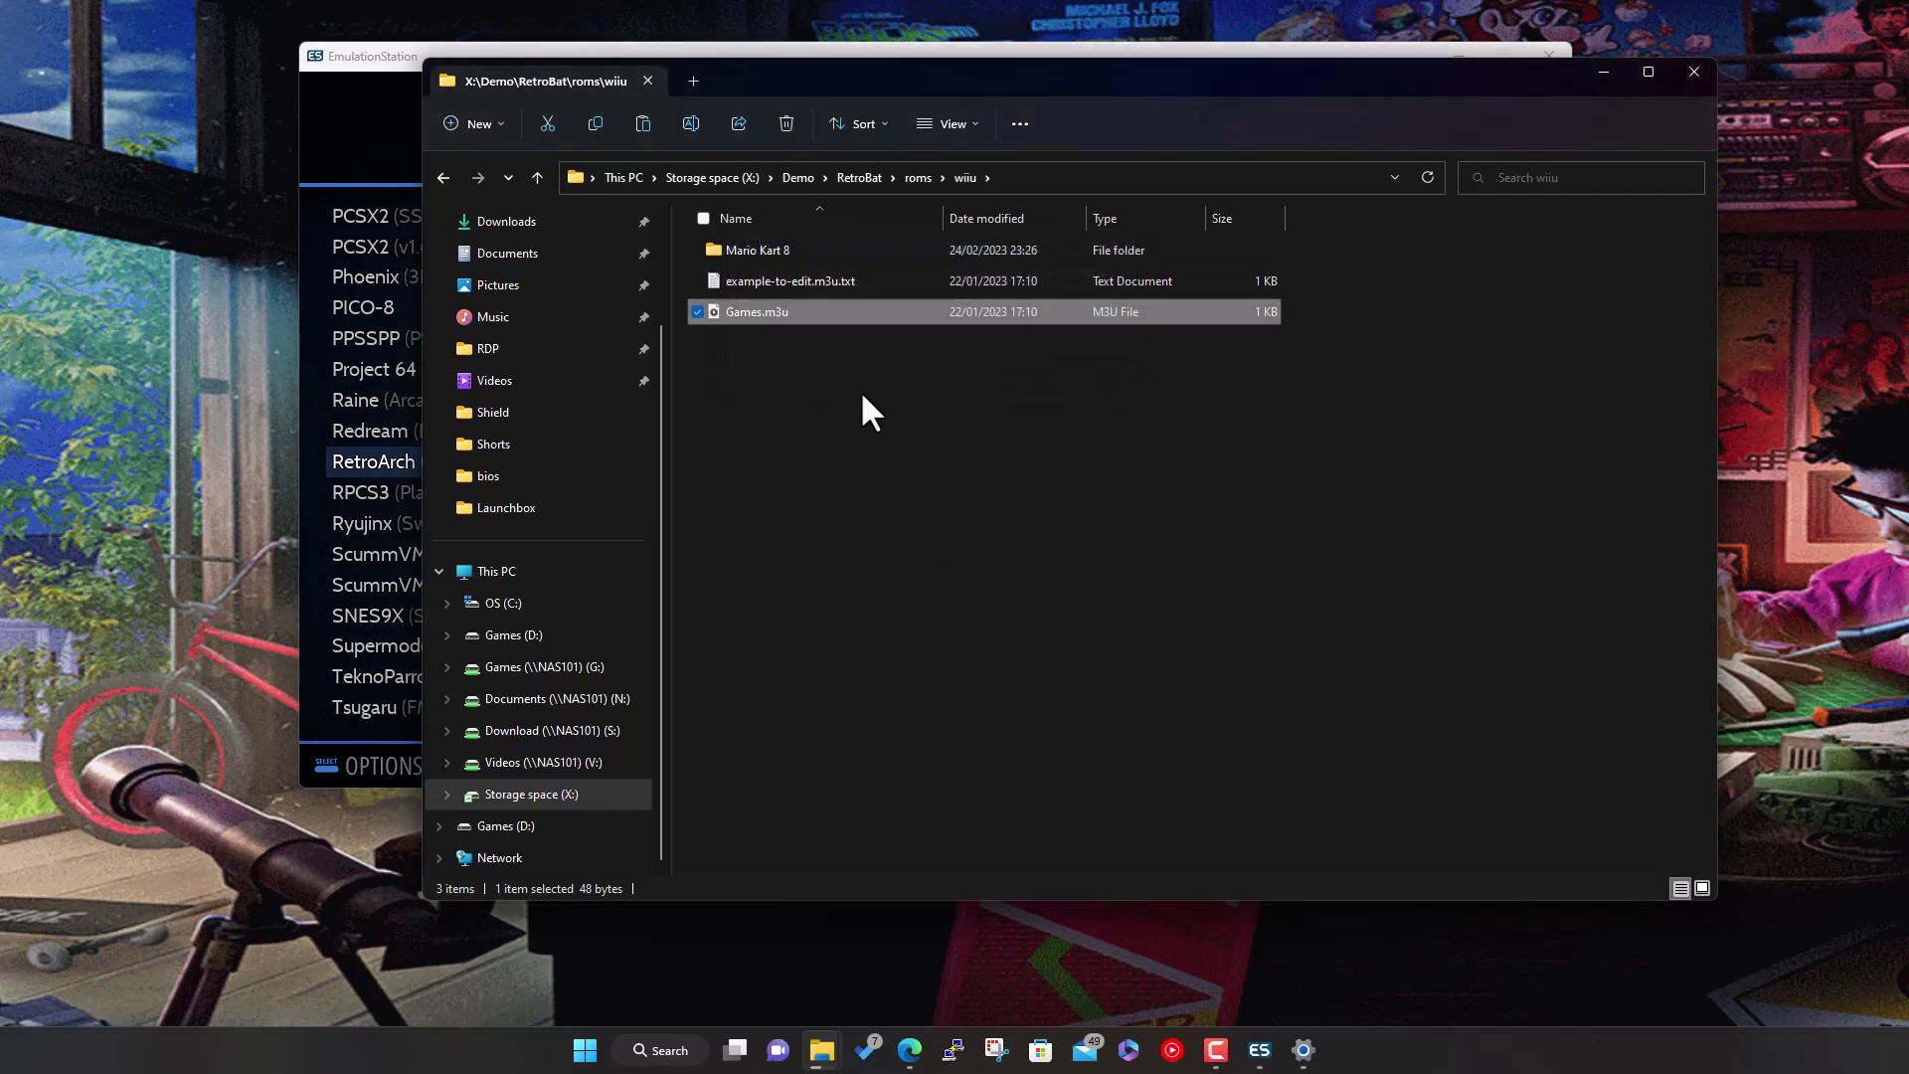
Open Games.m3u in Notepad and move the Notepad and copy progress windows clear of the wiiu folder listing
right_click(770, 313)
mouse_move(903, 414)
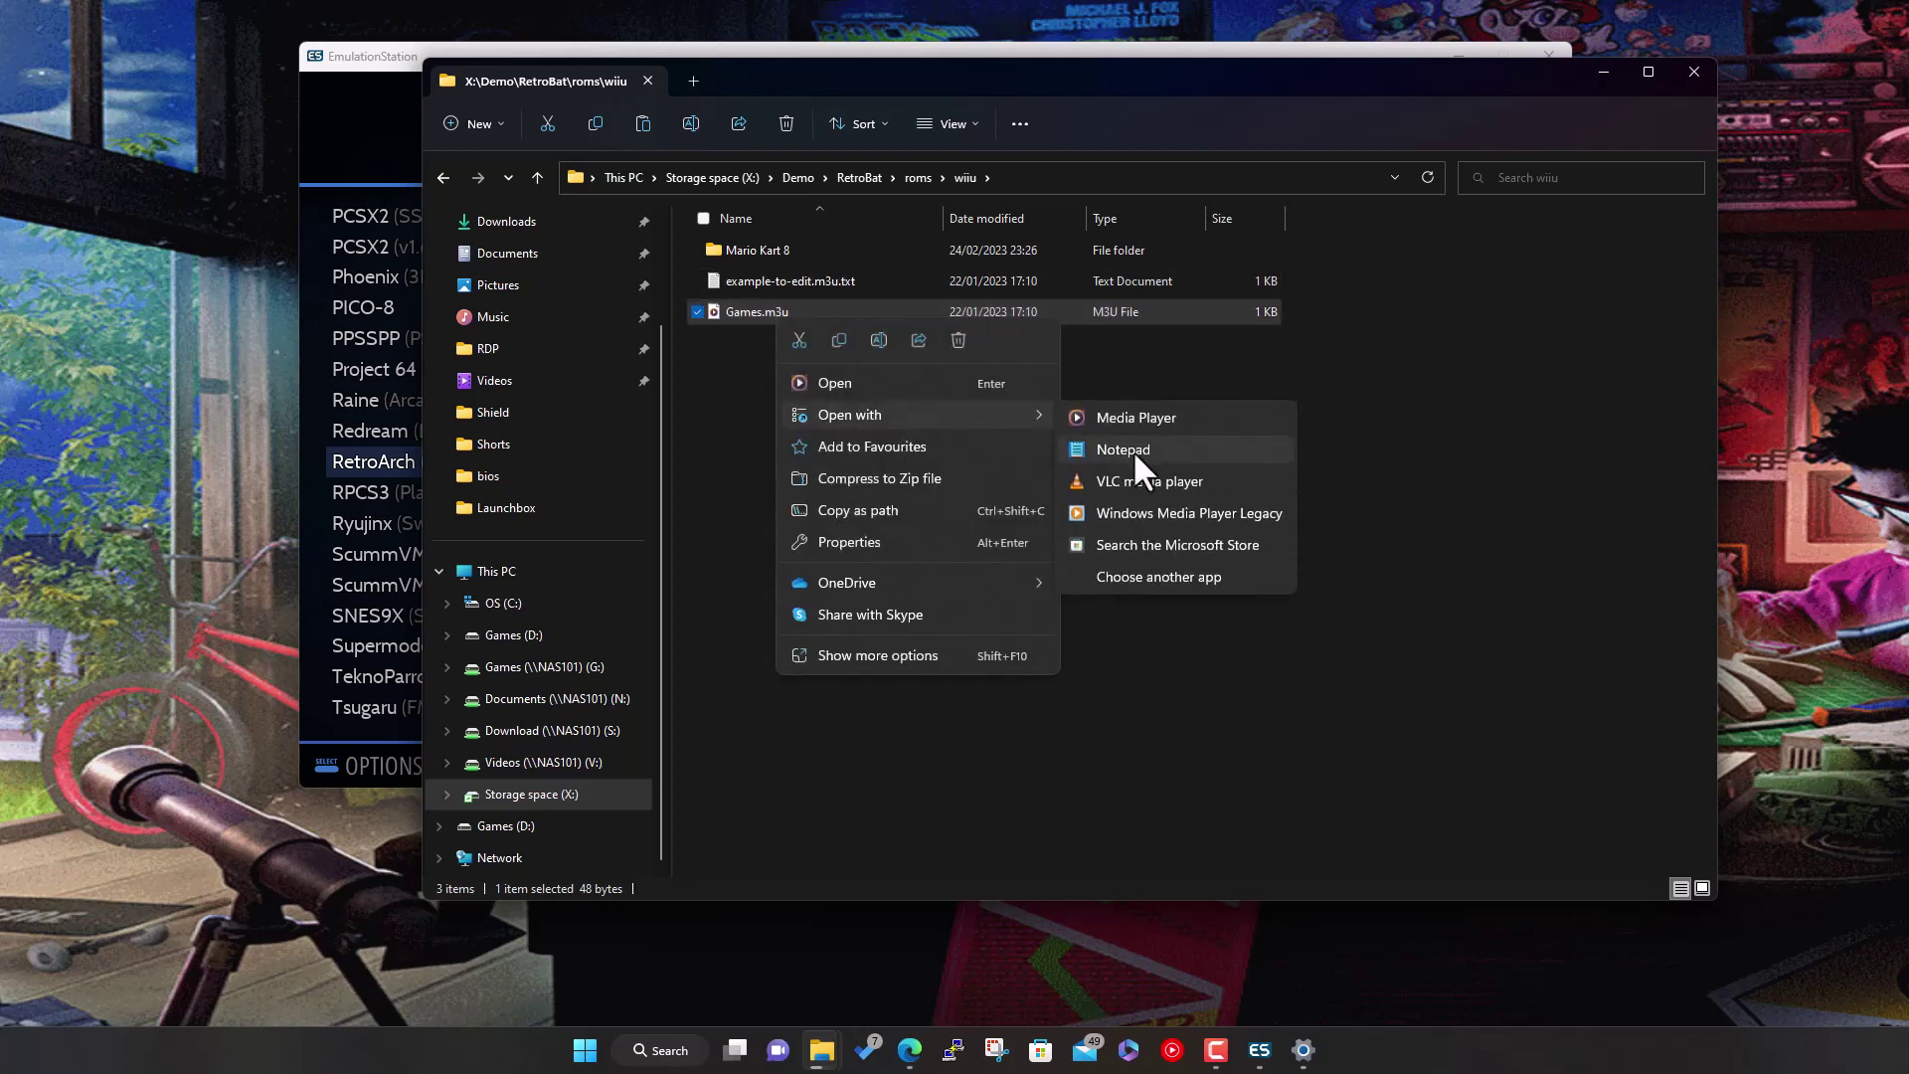
click(1280, 441)
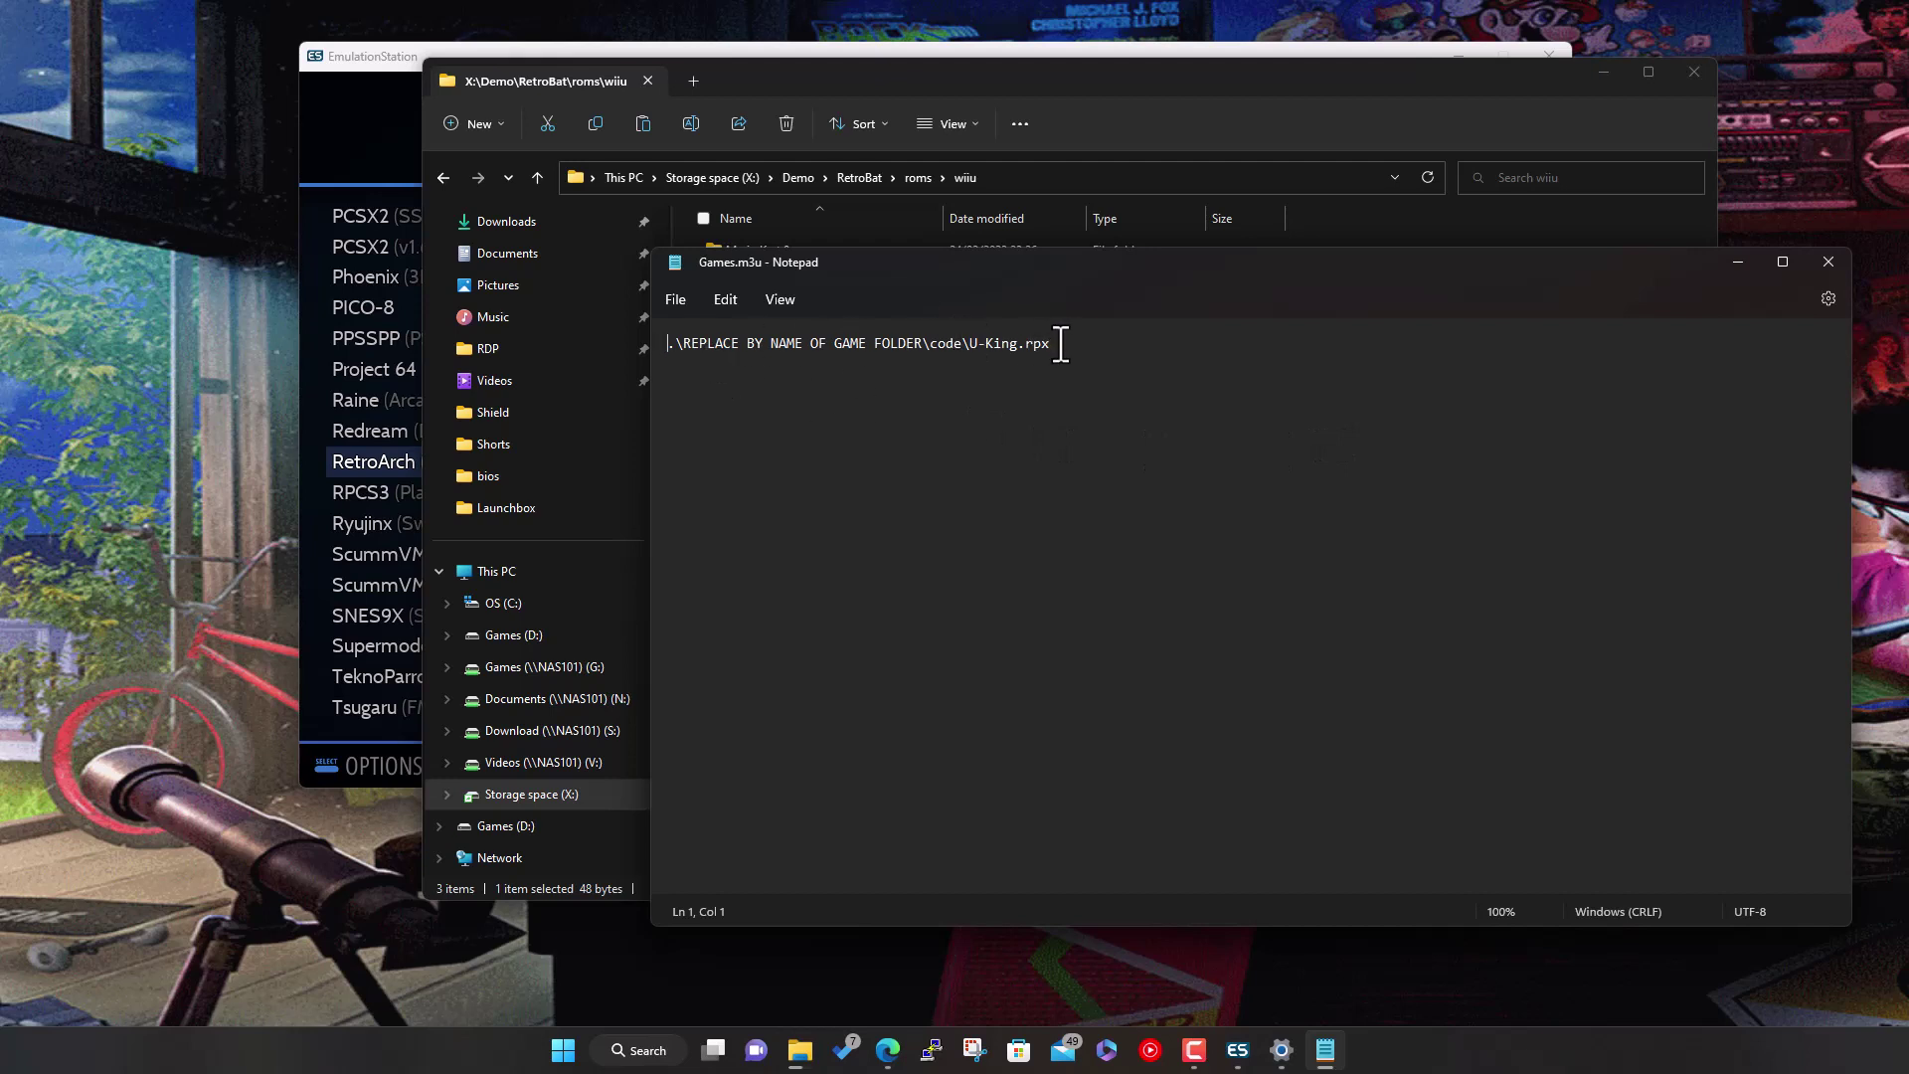
drag(1212, 272, 1220, 310)
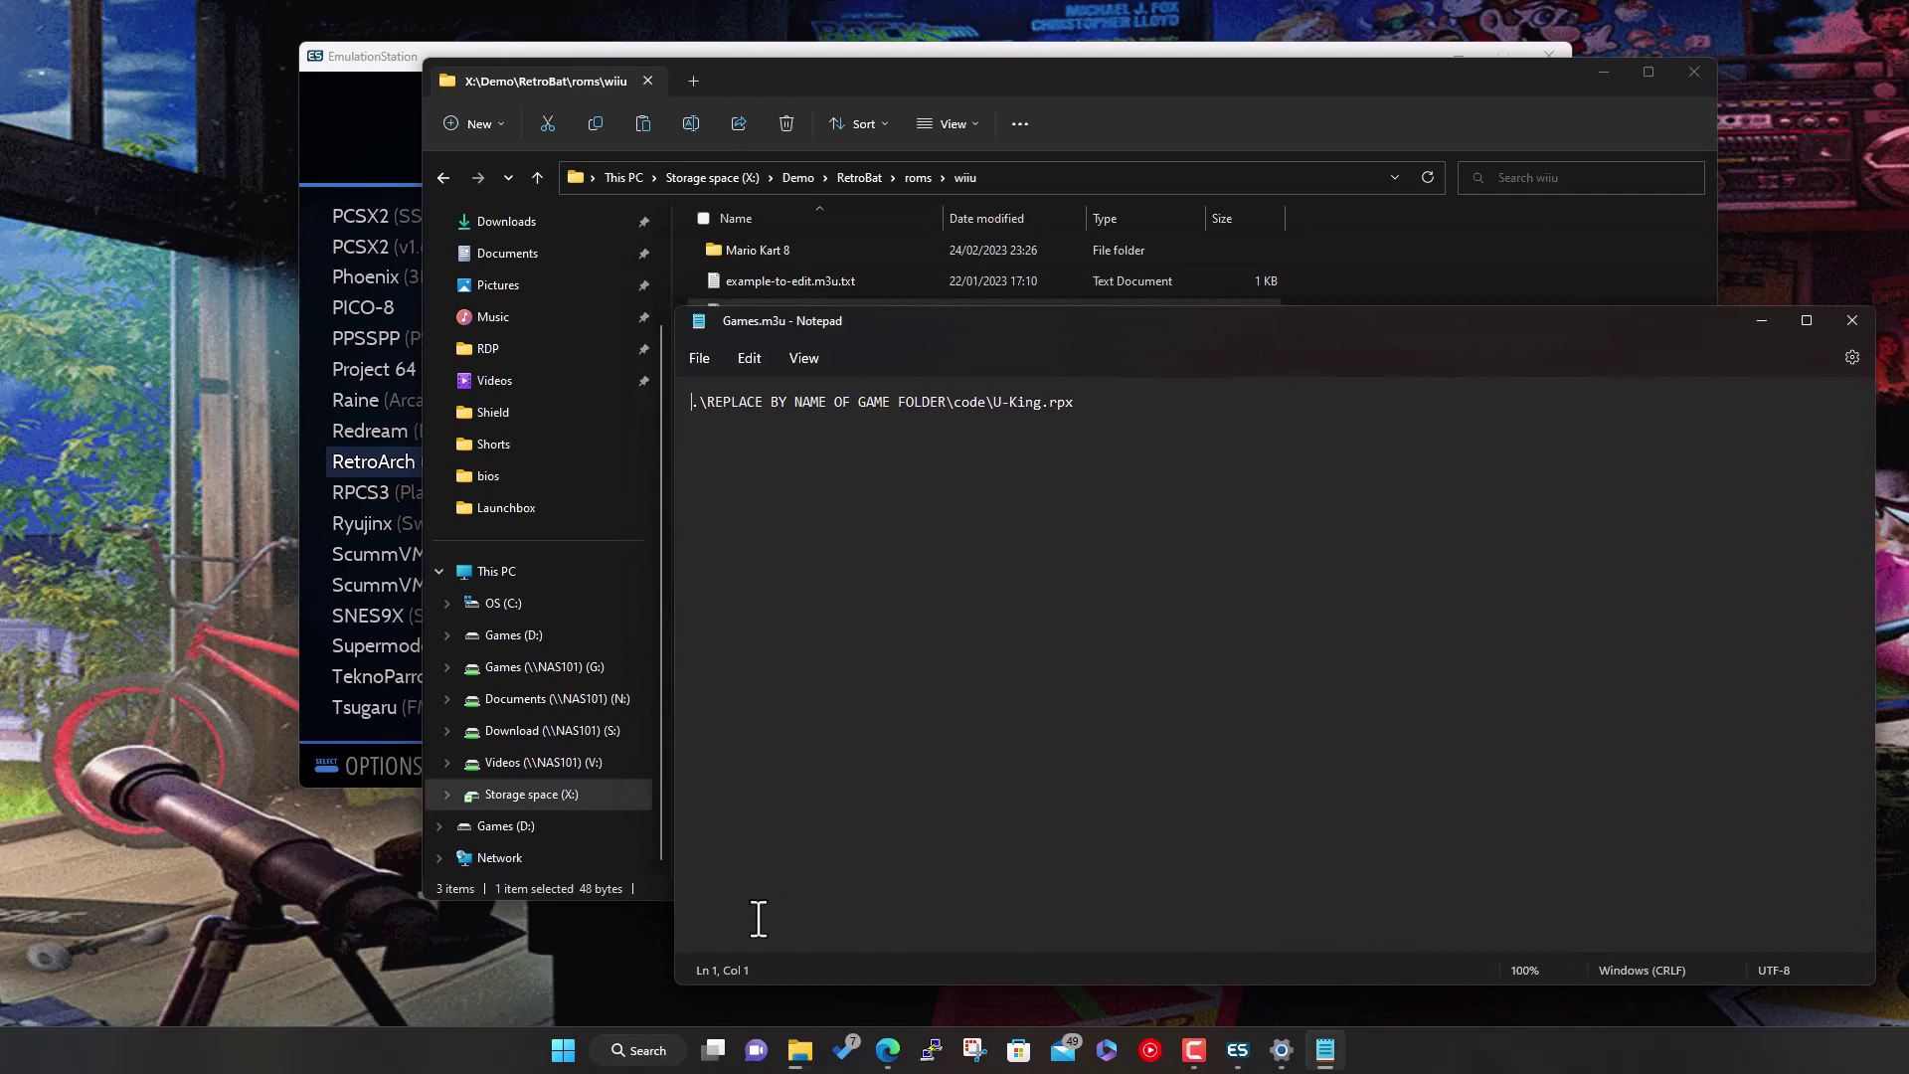
click(852, 1004)
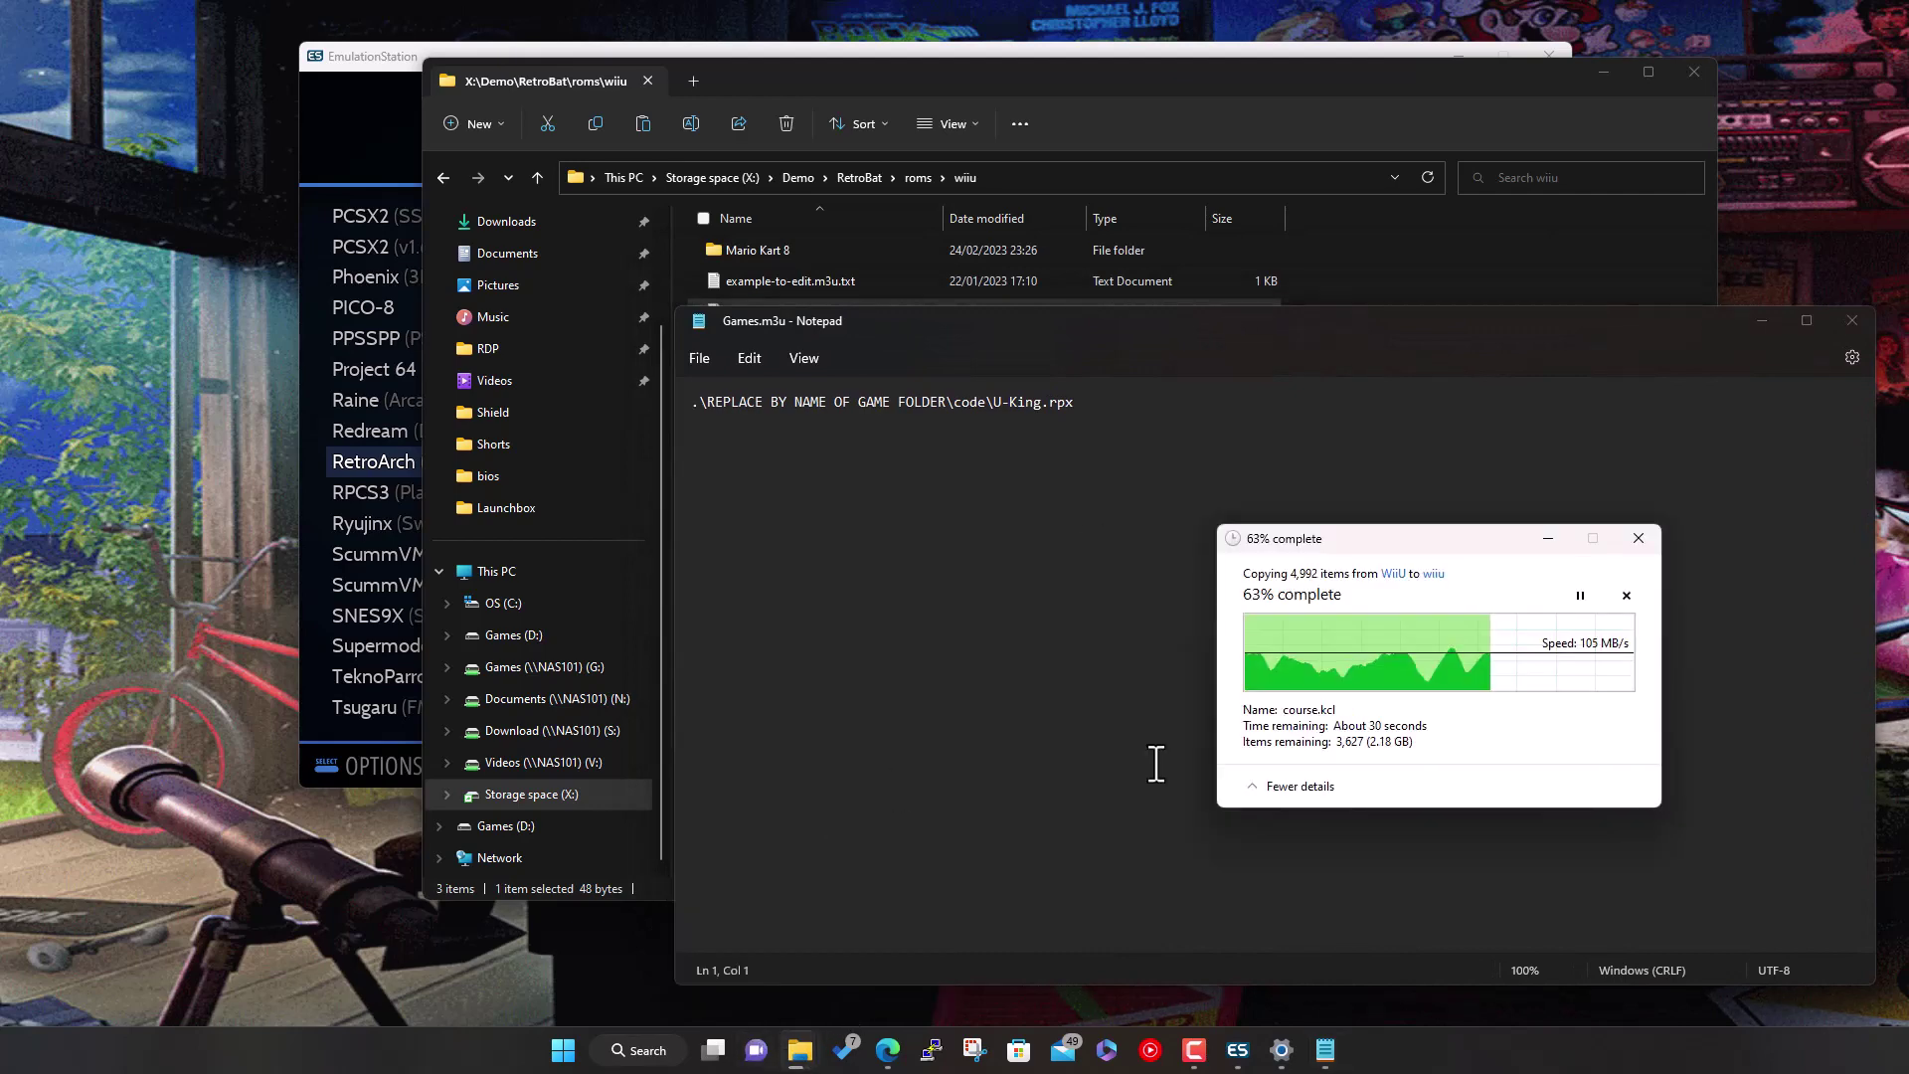
drag(1475, 539, 1684, 42)
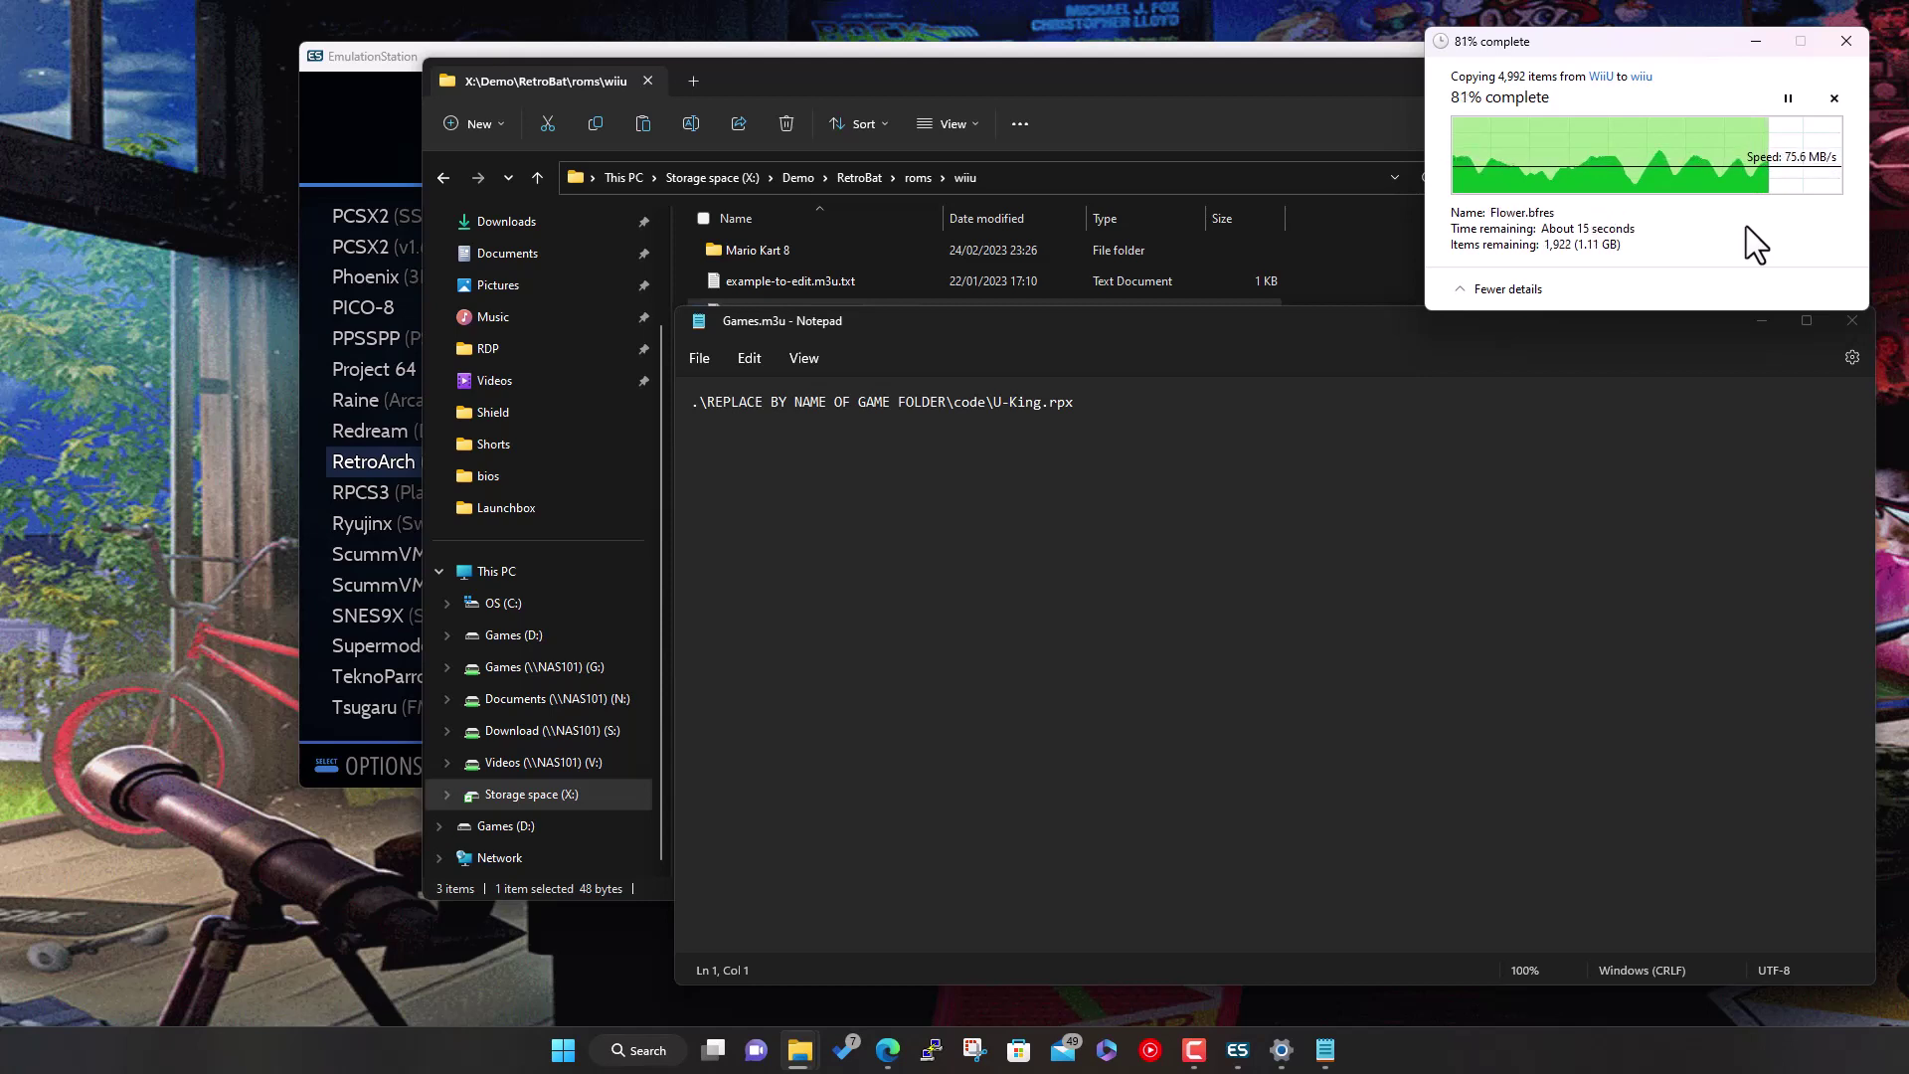
Open the code folder inside Mario Kart 8\Game and copy the Mario Kart 8\Game\code part of its path
double_click(768, 248)
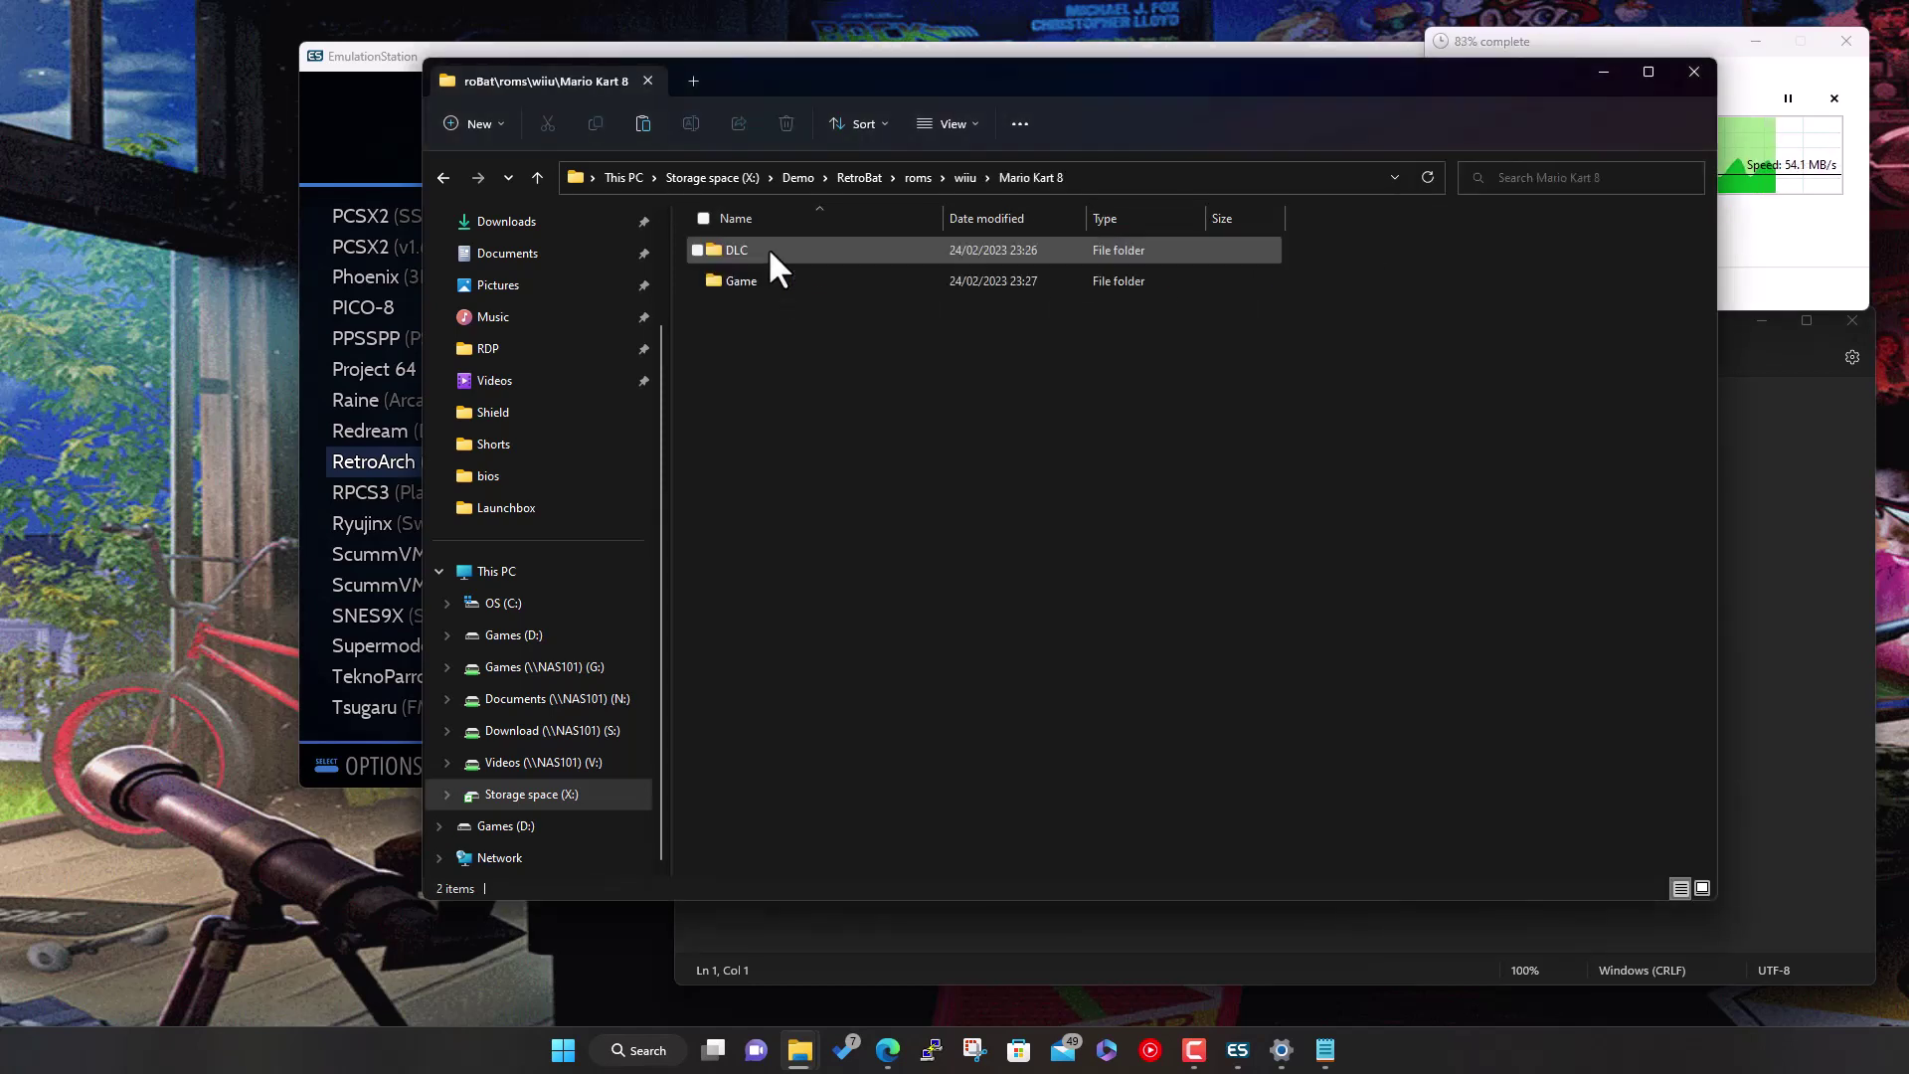
double_click(773, 277)
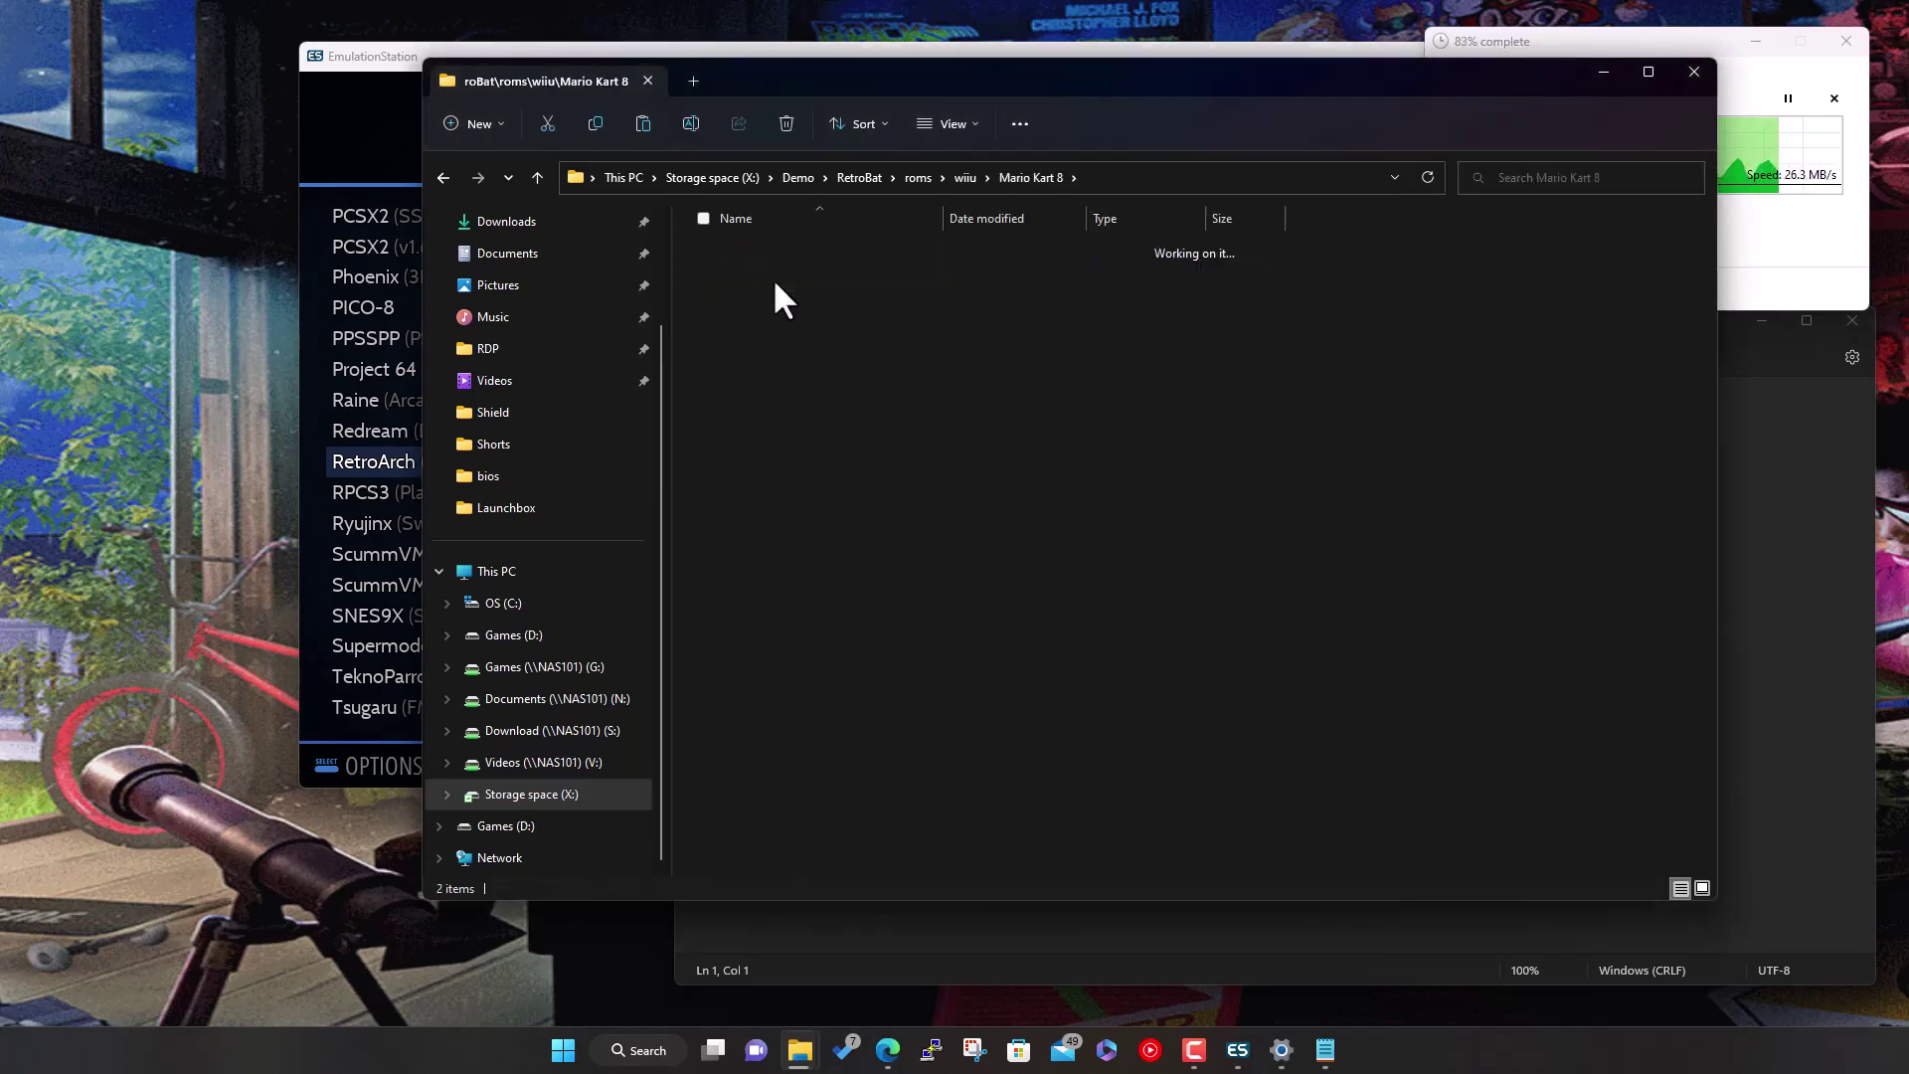
double_click(765, 251)
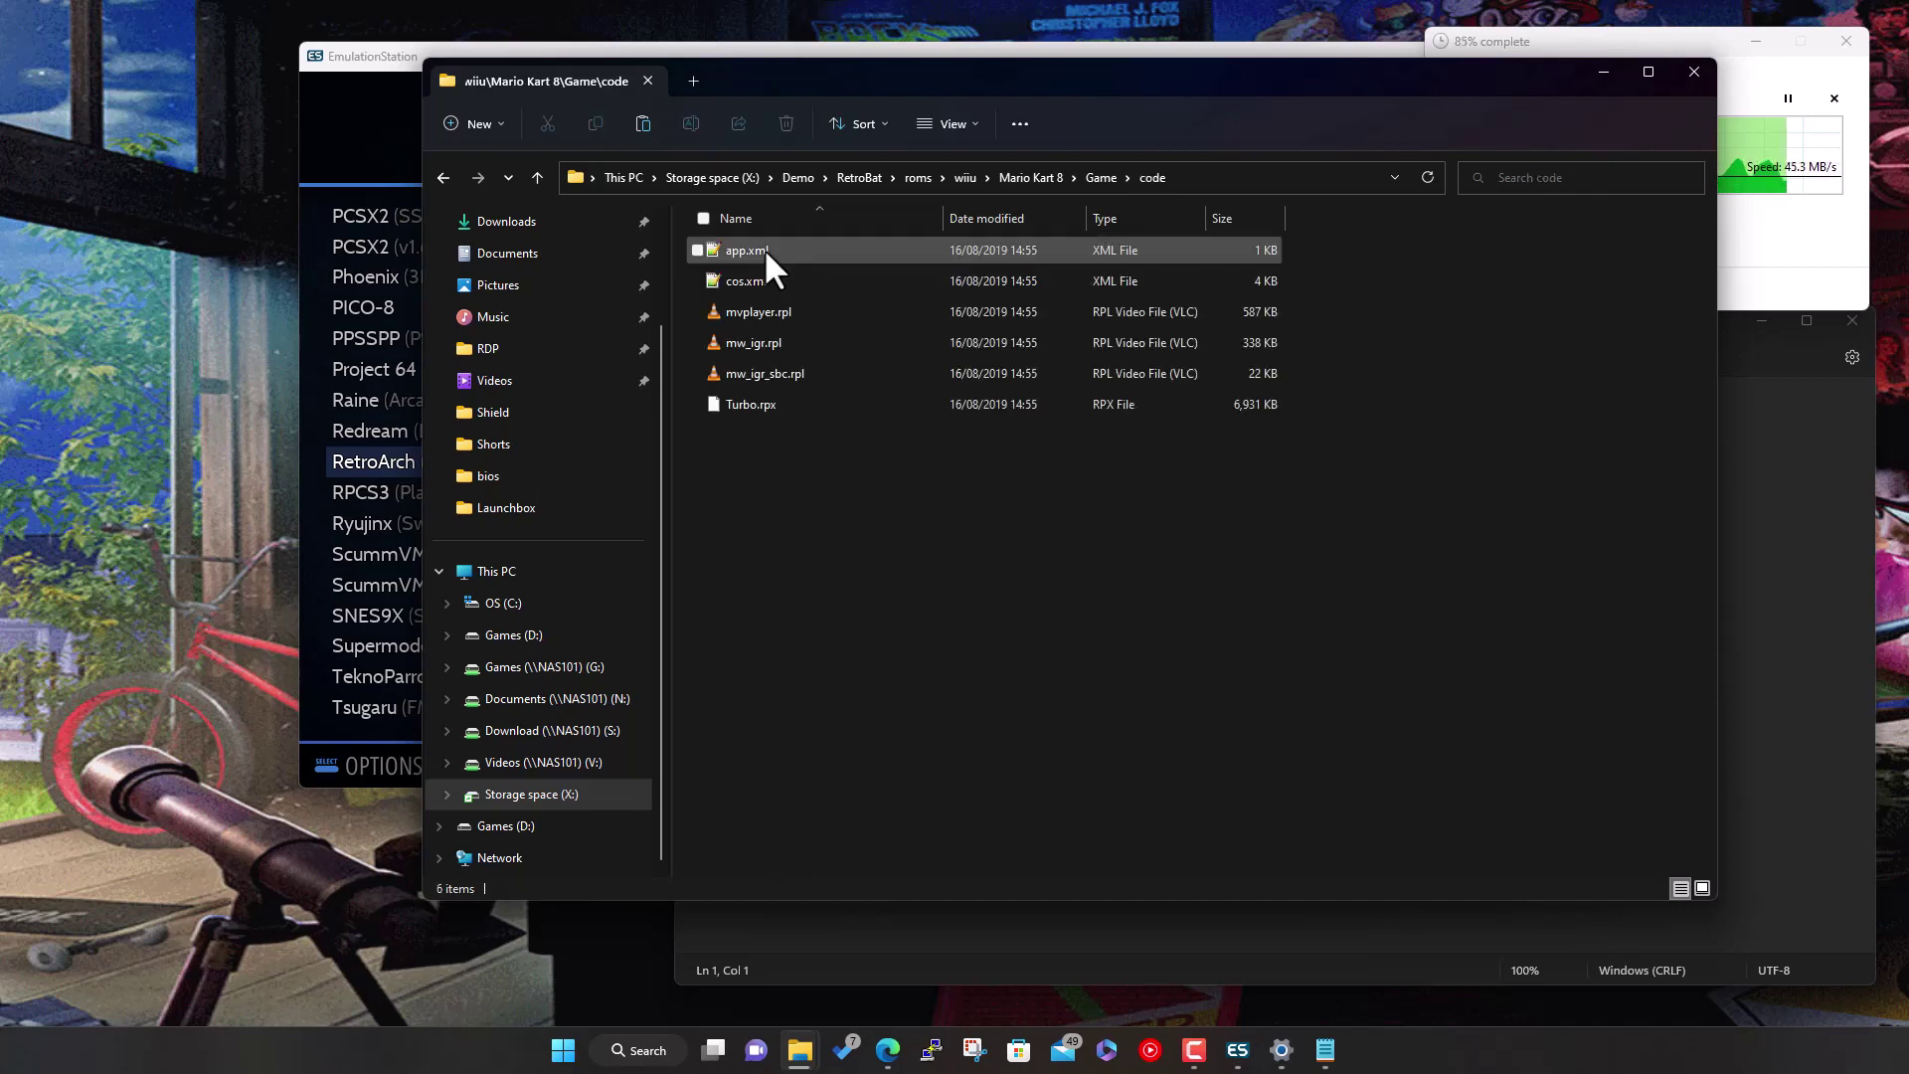
click(1191, 177)
drag(938, 183, 752, 196)
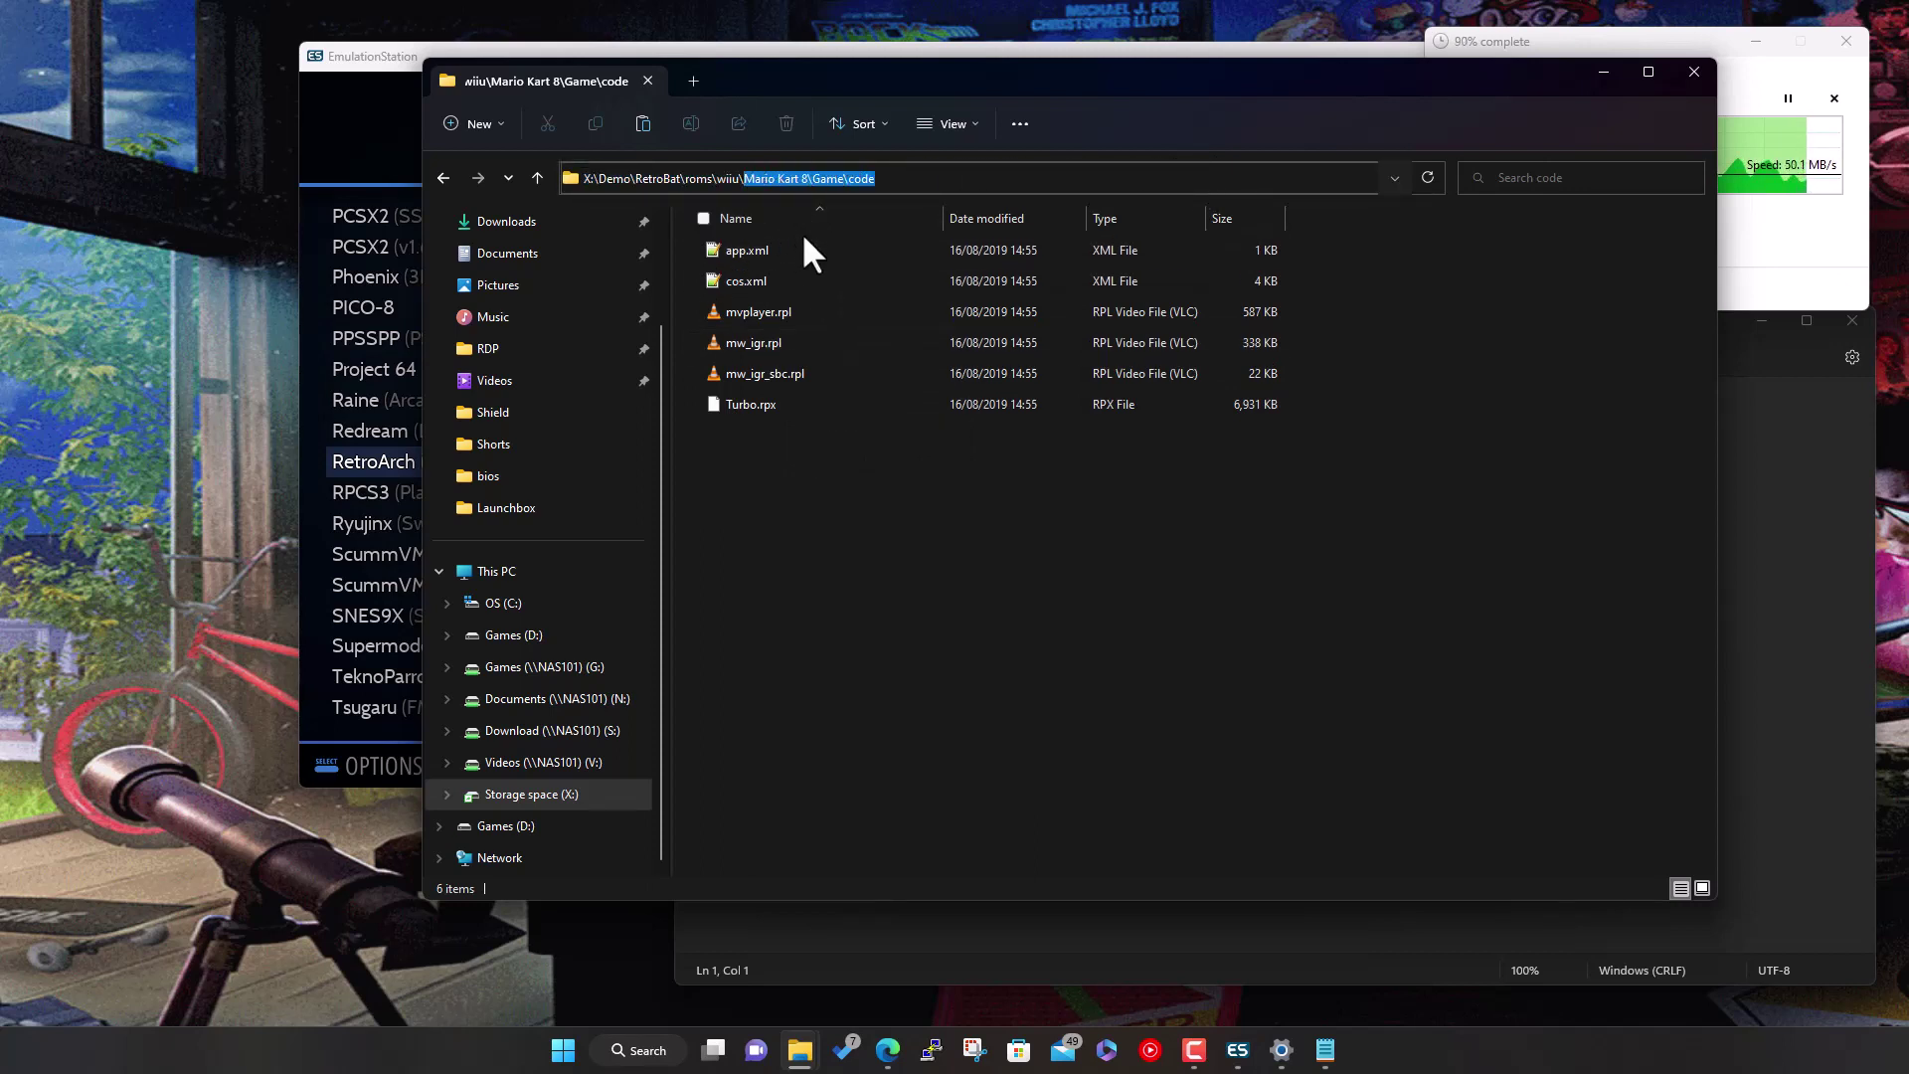
Replace the placeholder path in Games.m3u so it reads .\Mario Kart 8\Game\code\Turbo.rpx, then save and close the file
click(1747, 515)
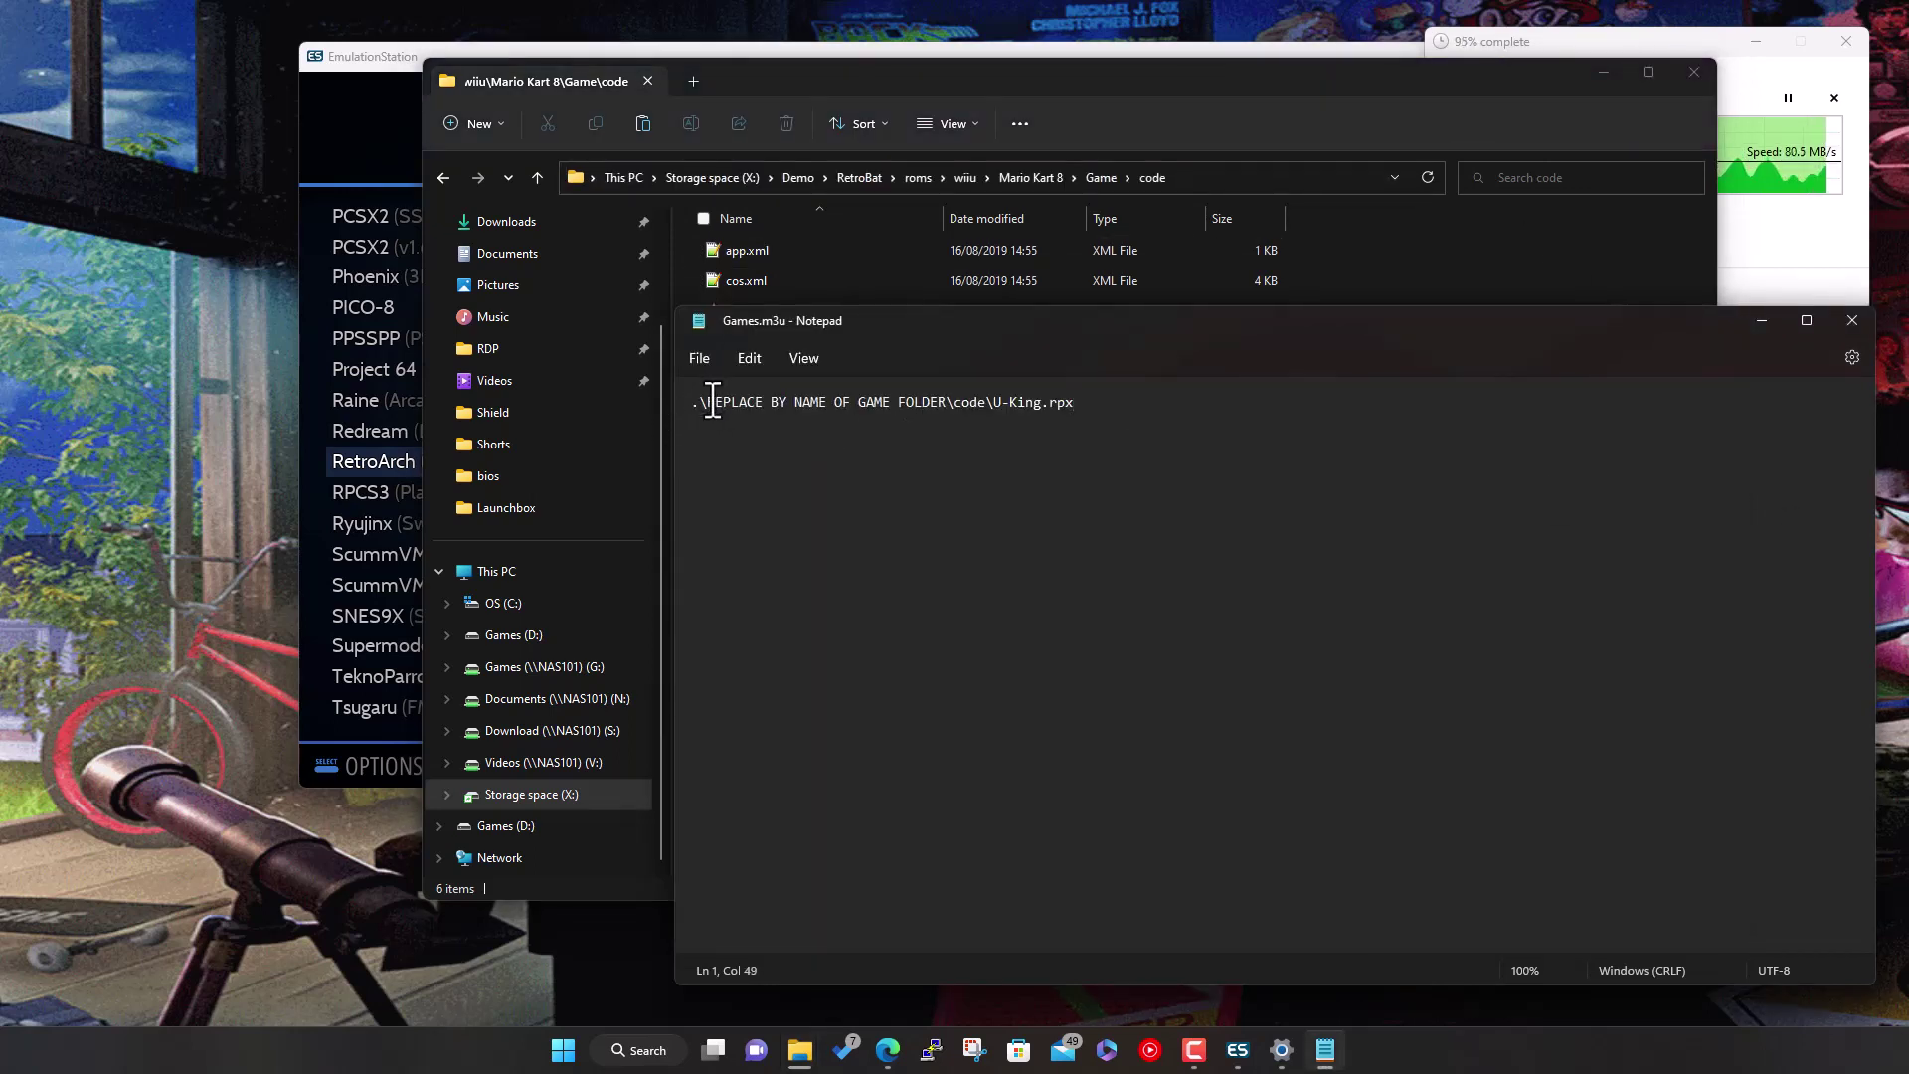
drag(707, 402, 1041, 402)
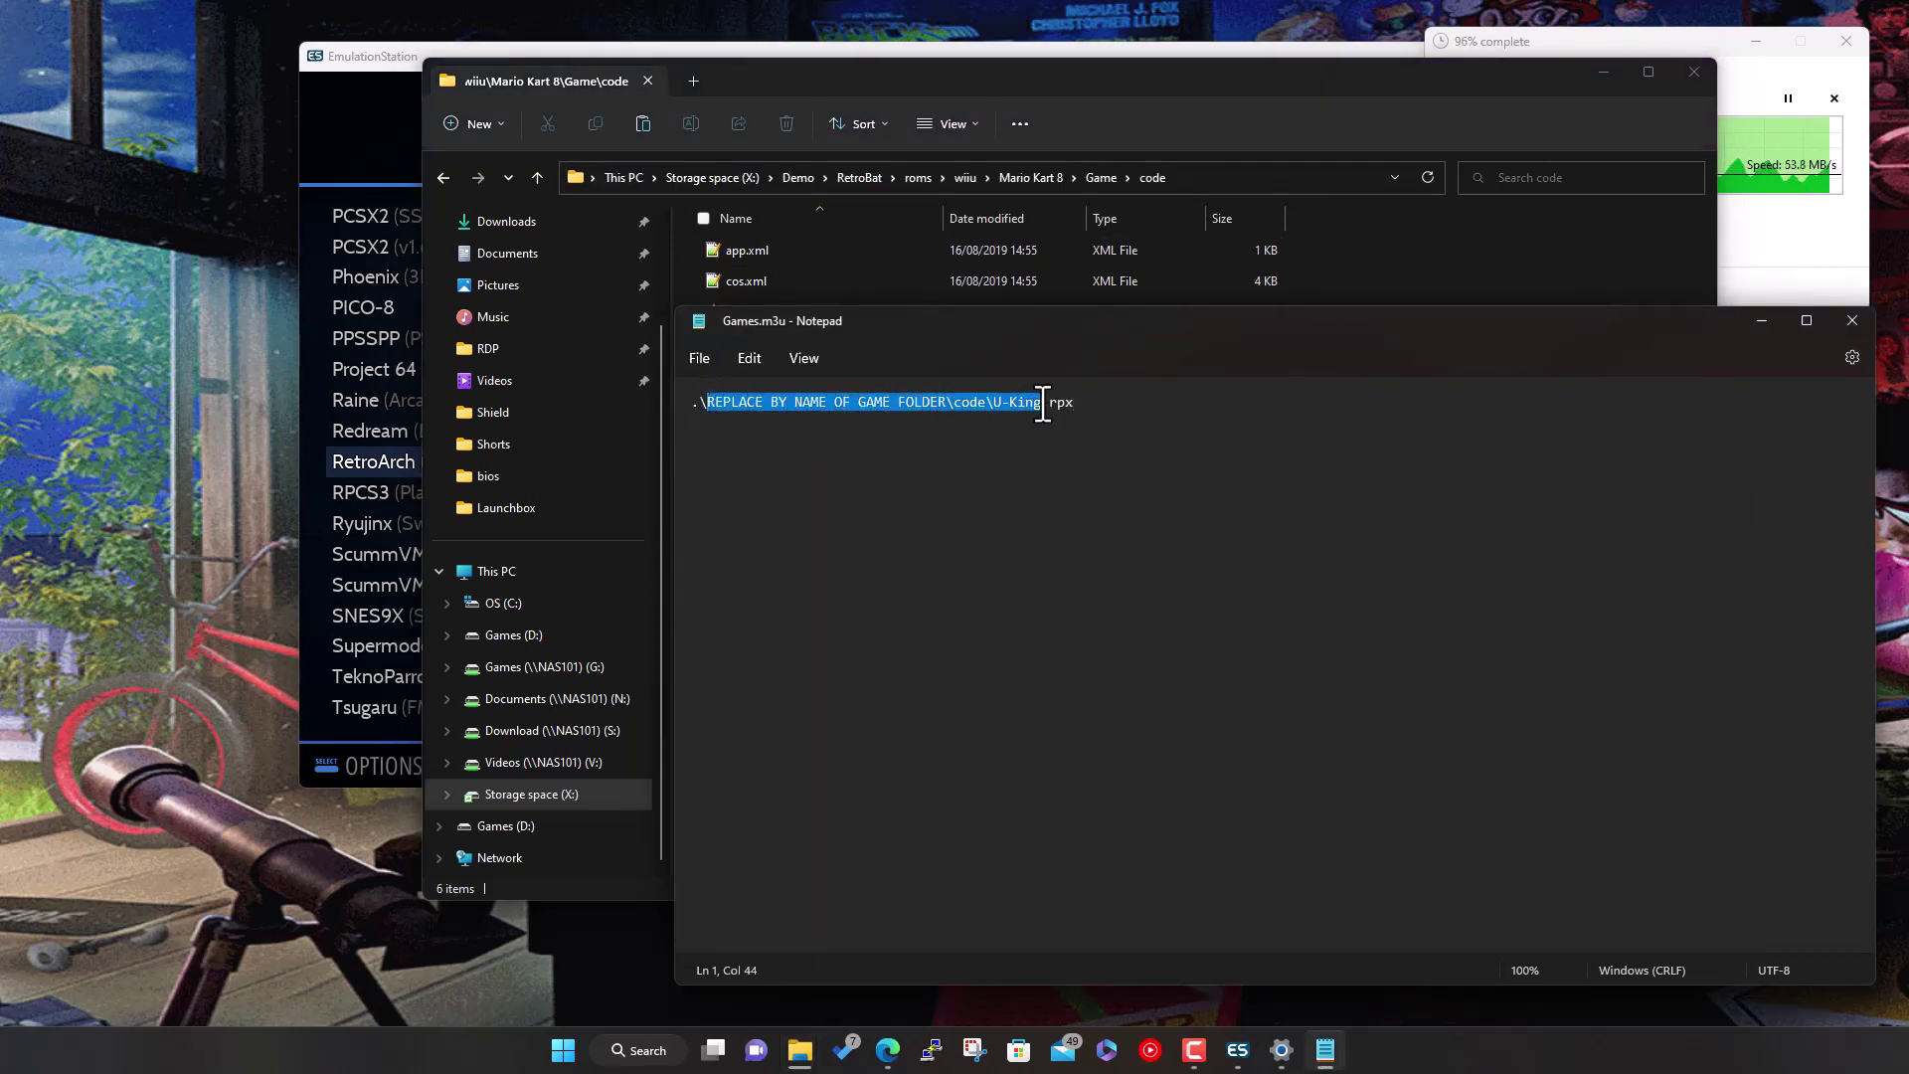
key(ctrl+v)
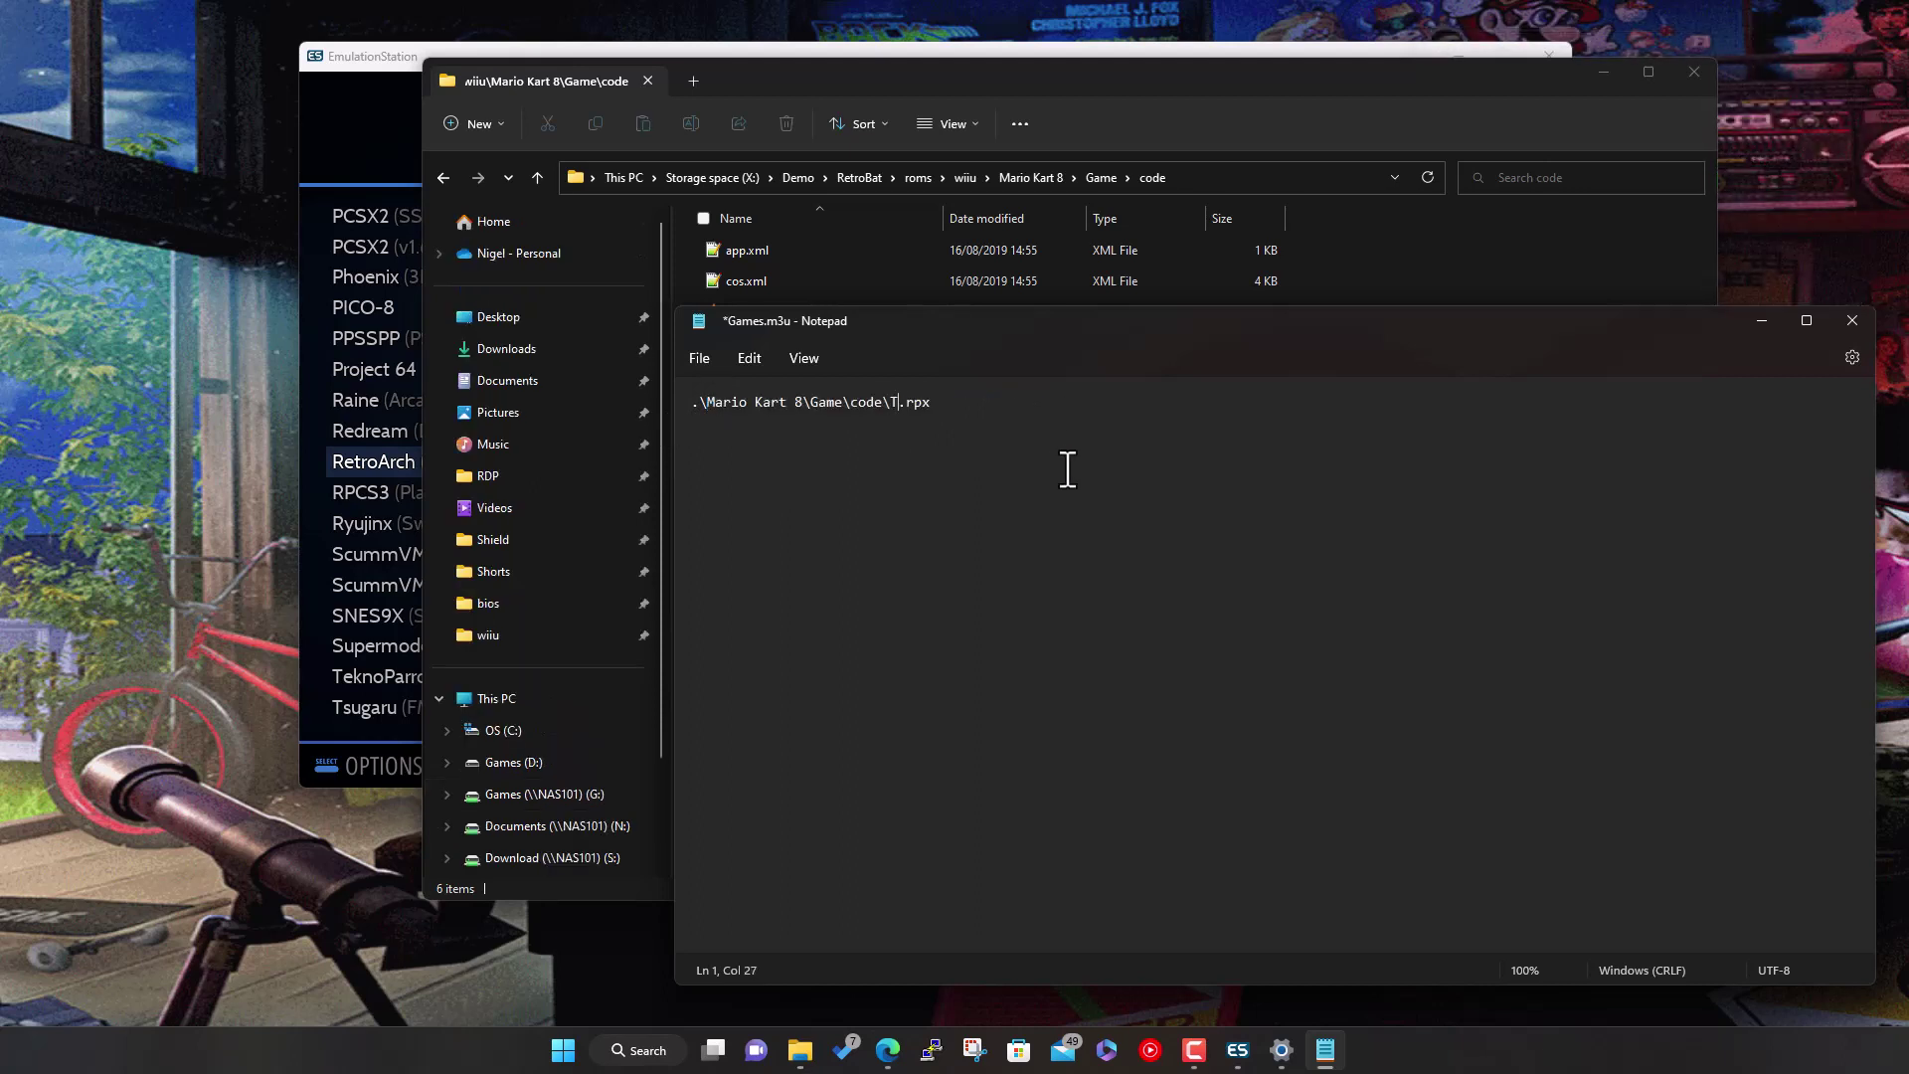
text(Turbo)
click(1852, 320)
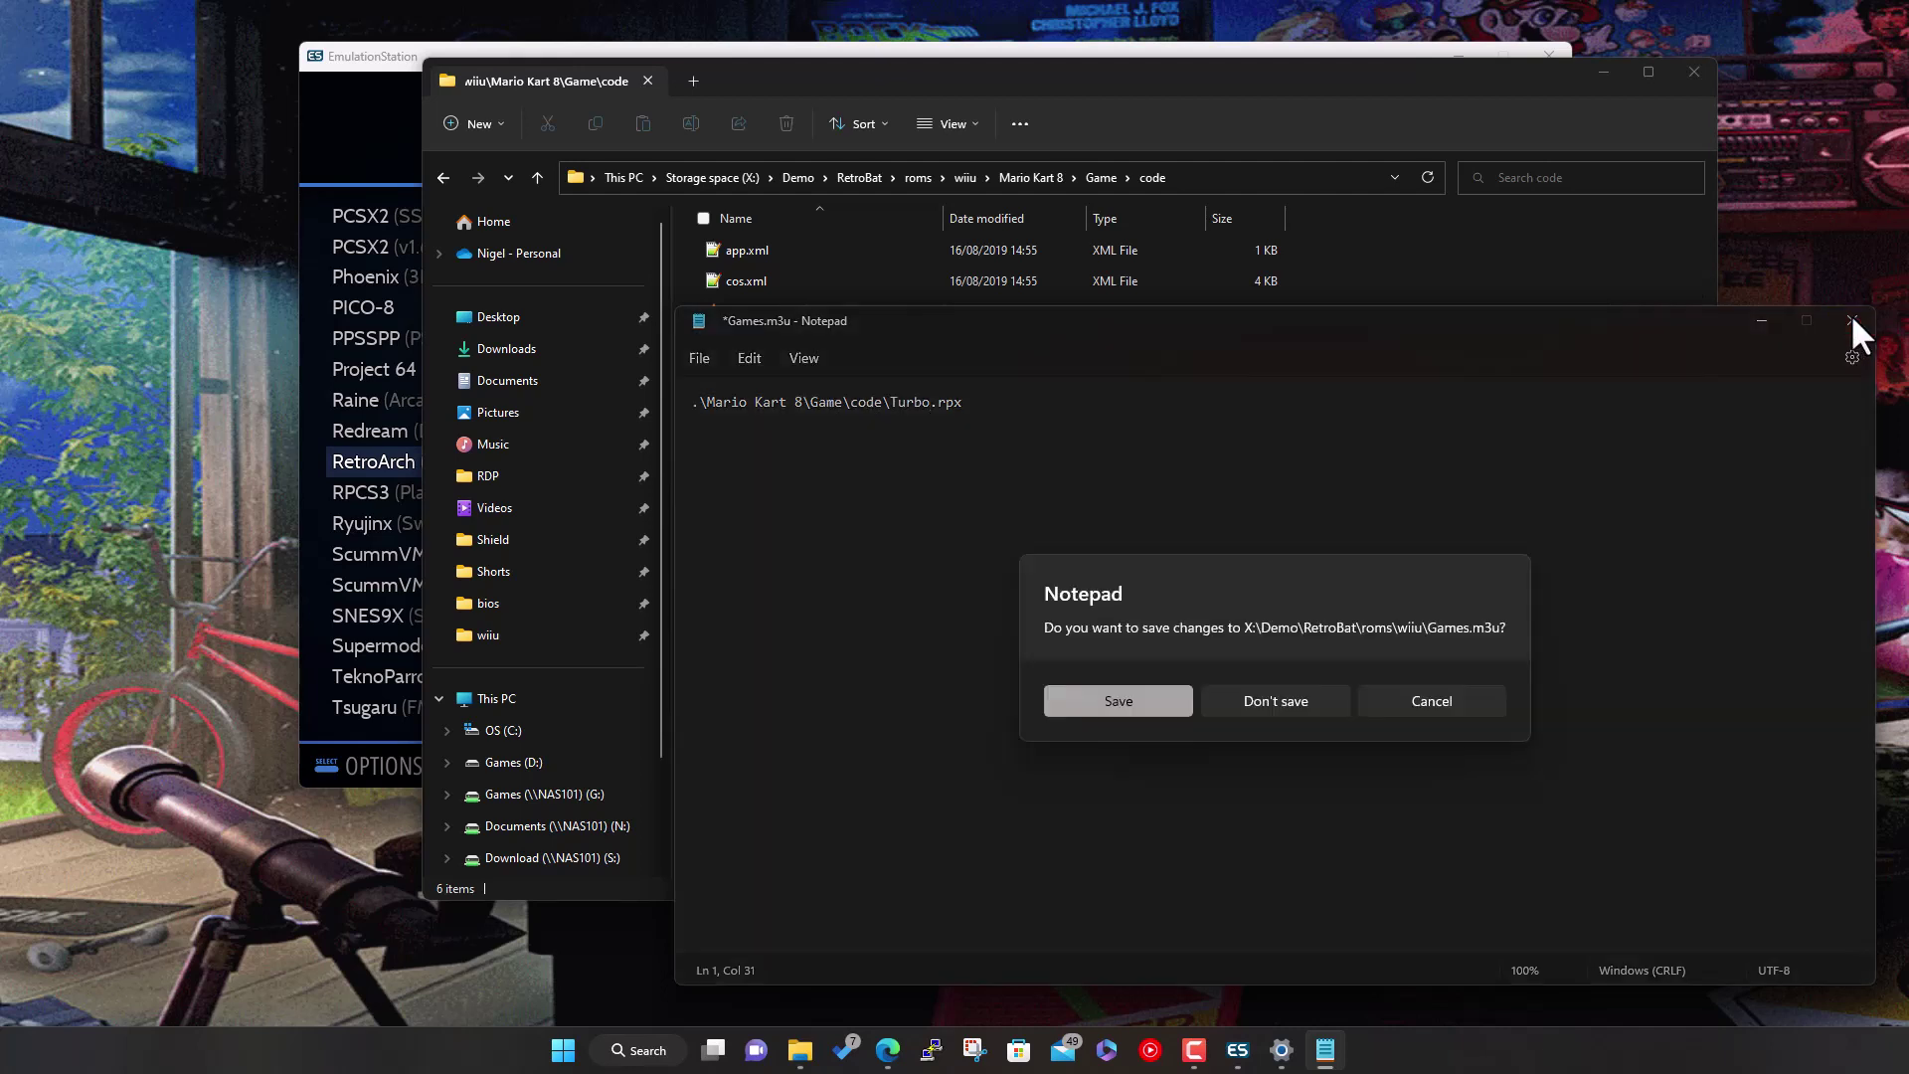
click(1166, 698)
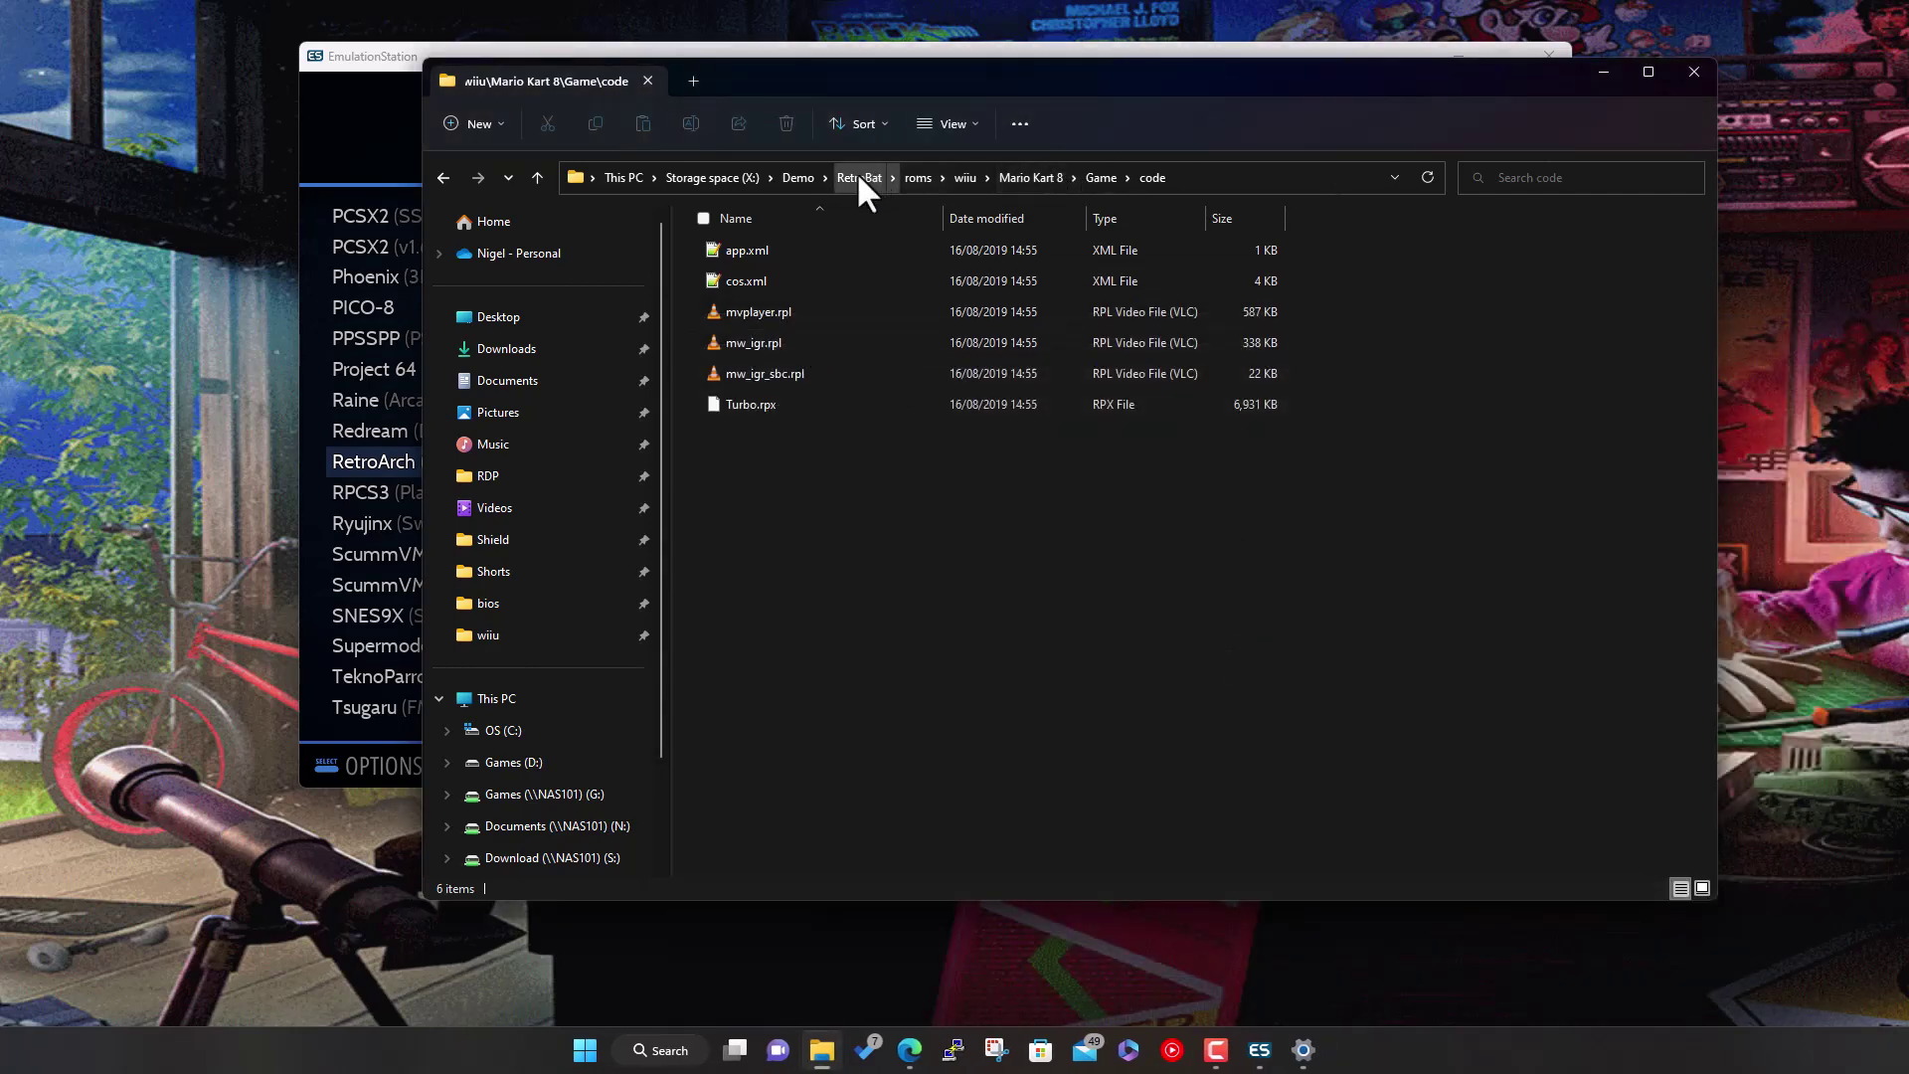
Return to the roms\wiiu folder and rename Games.m3u as Mario Kart 8.m3u
click(918, 178)
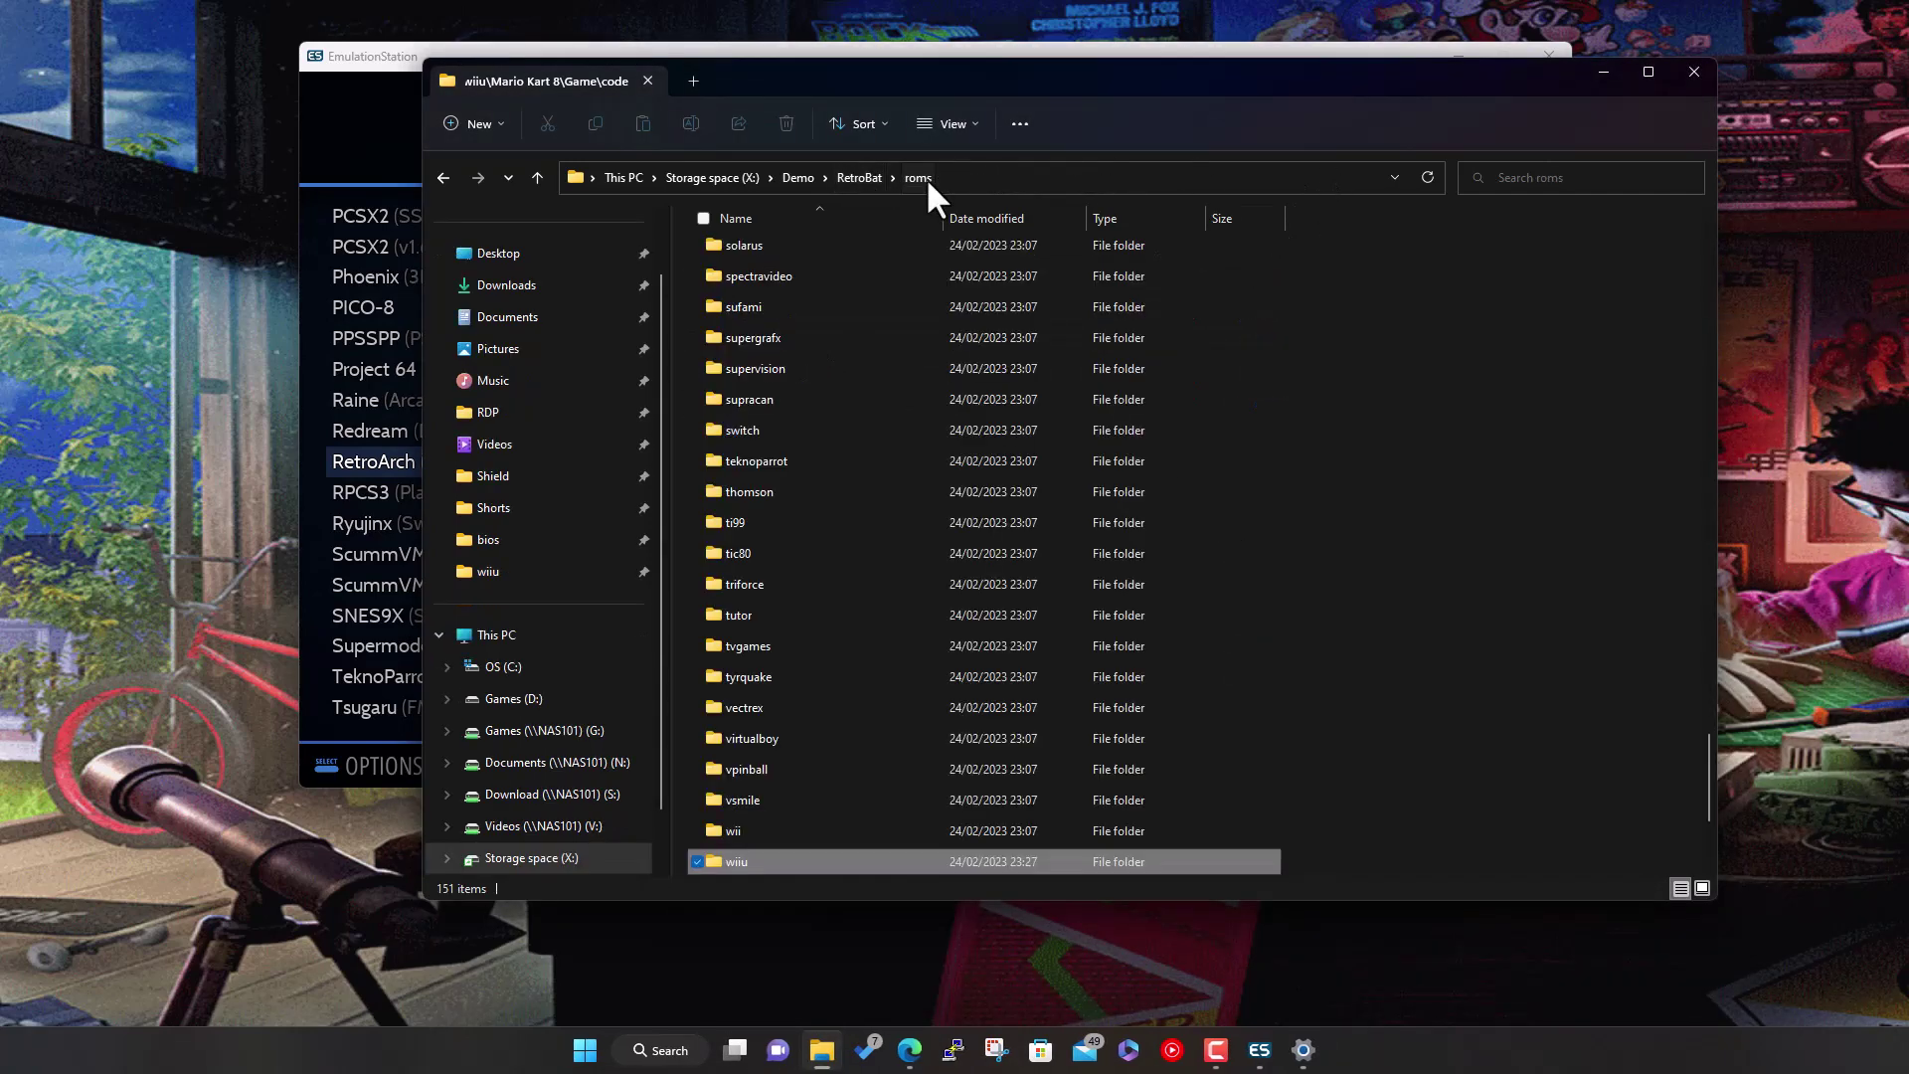
double_click(736, 861)
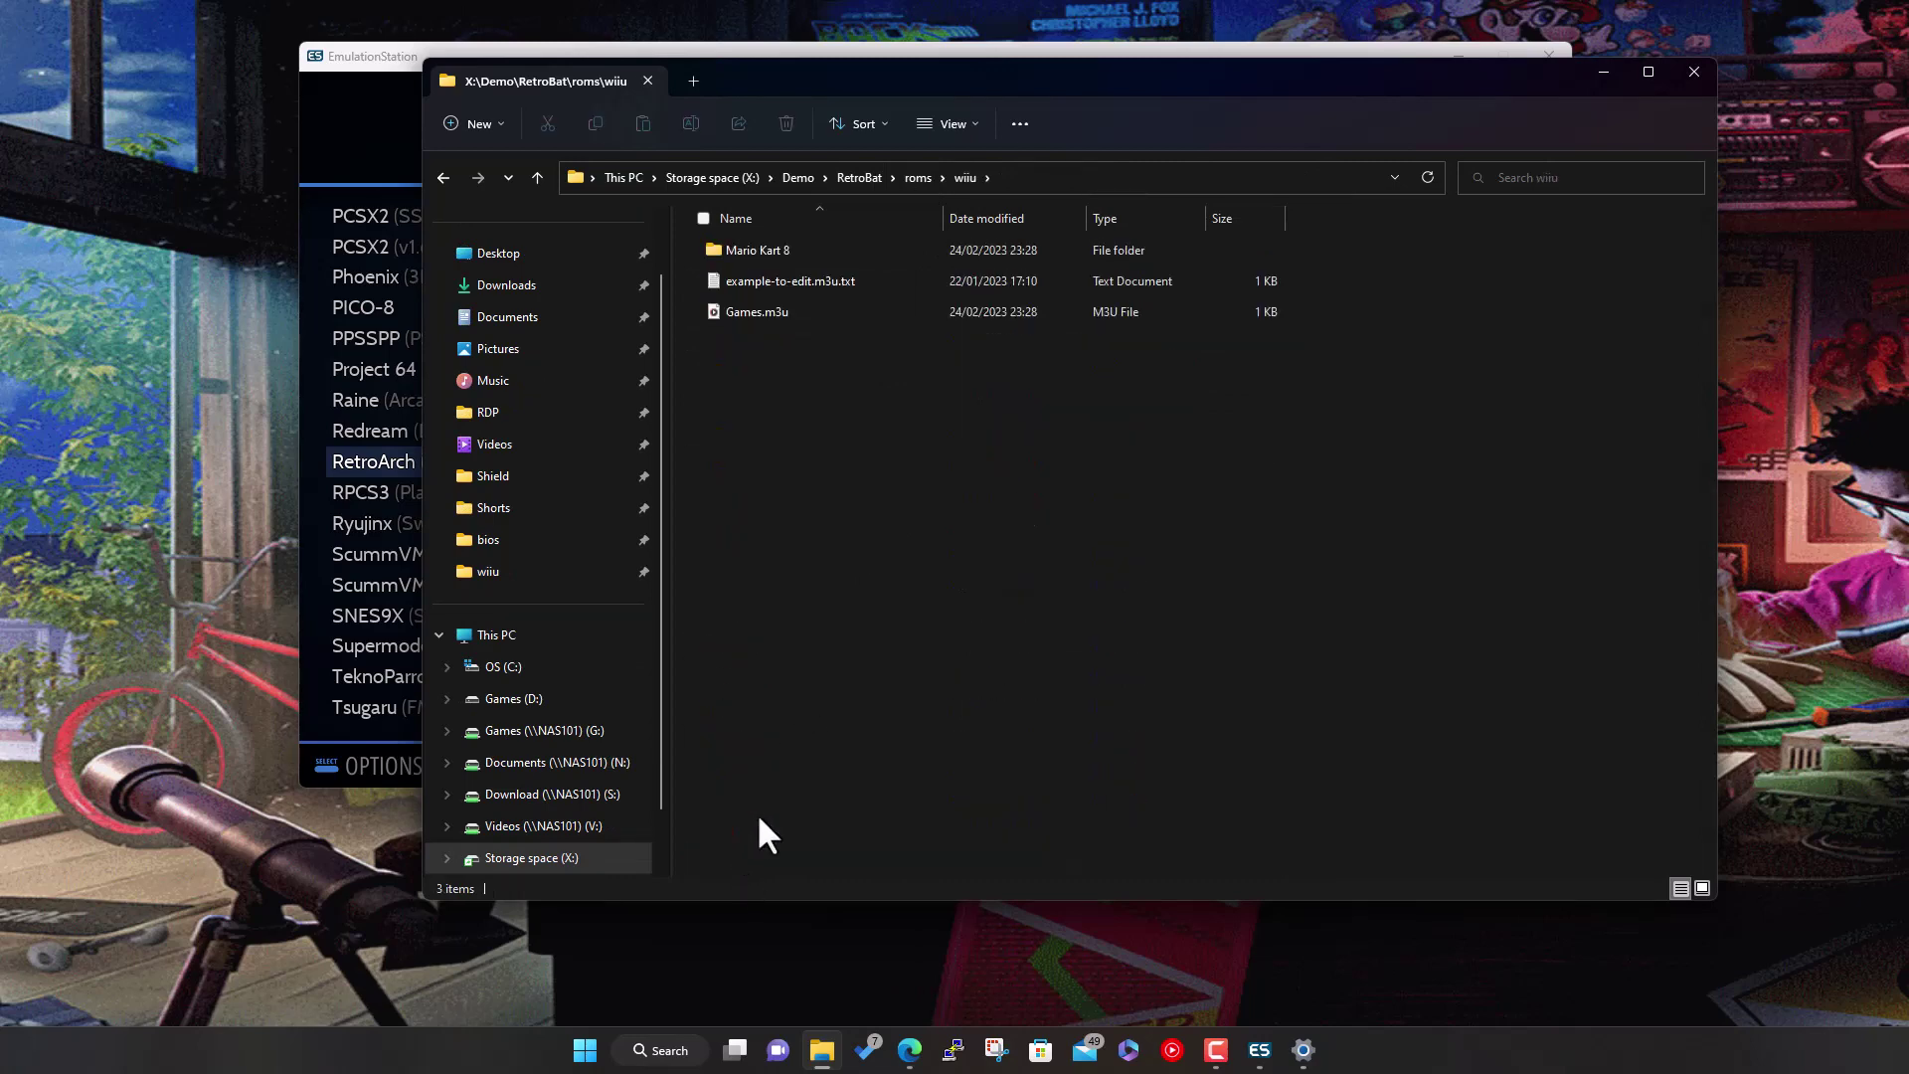
click(750, 311)
key(F2)
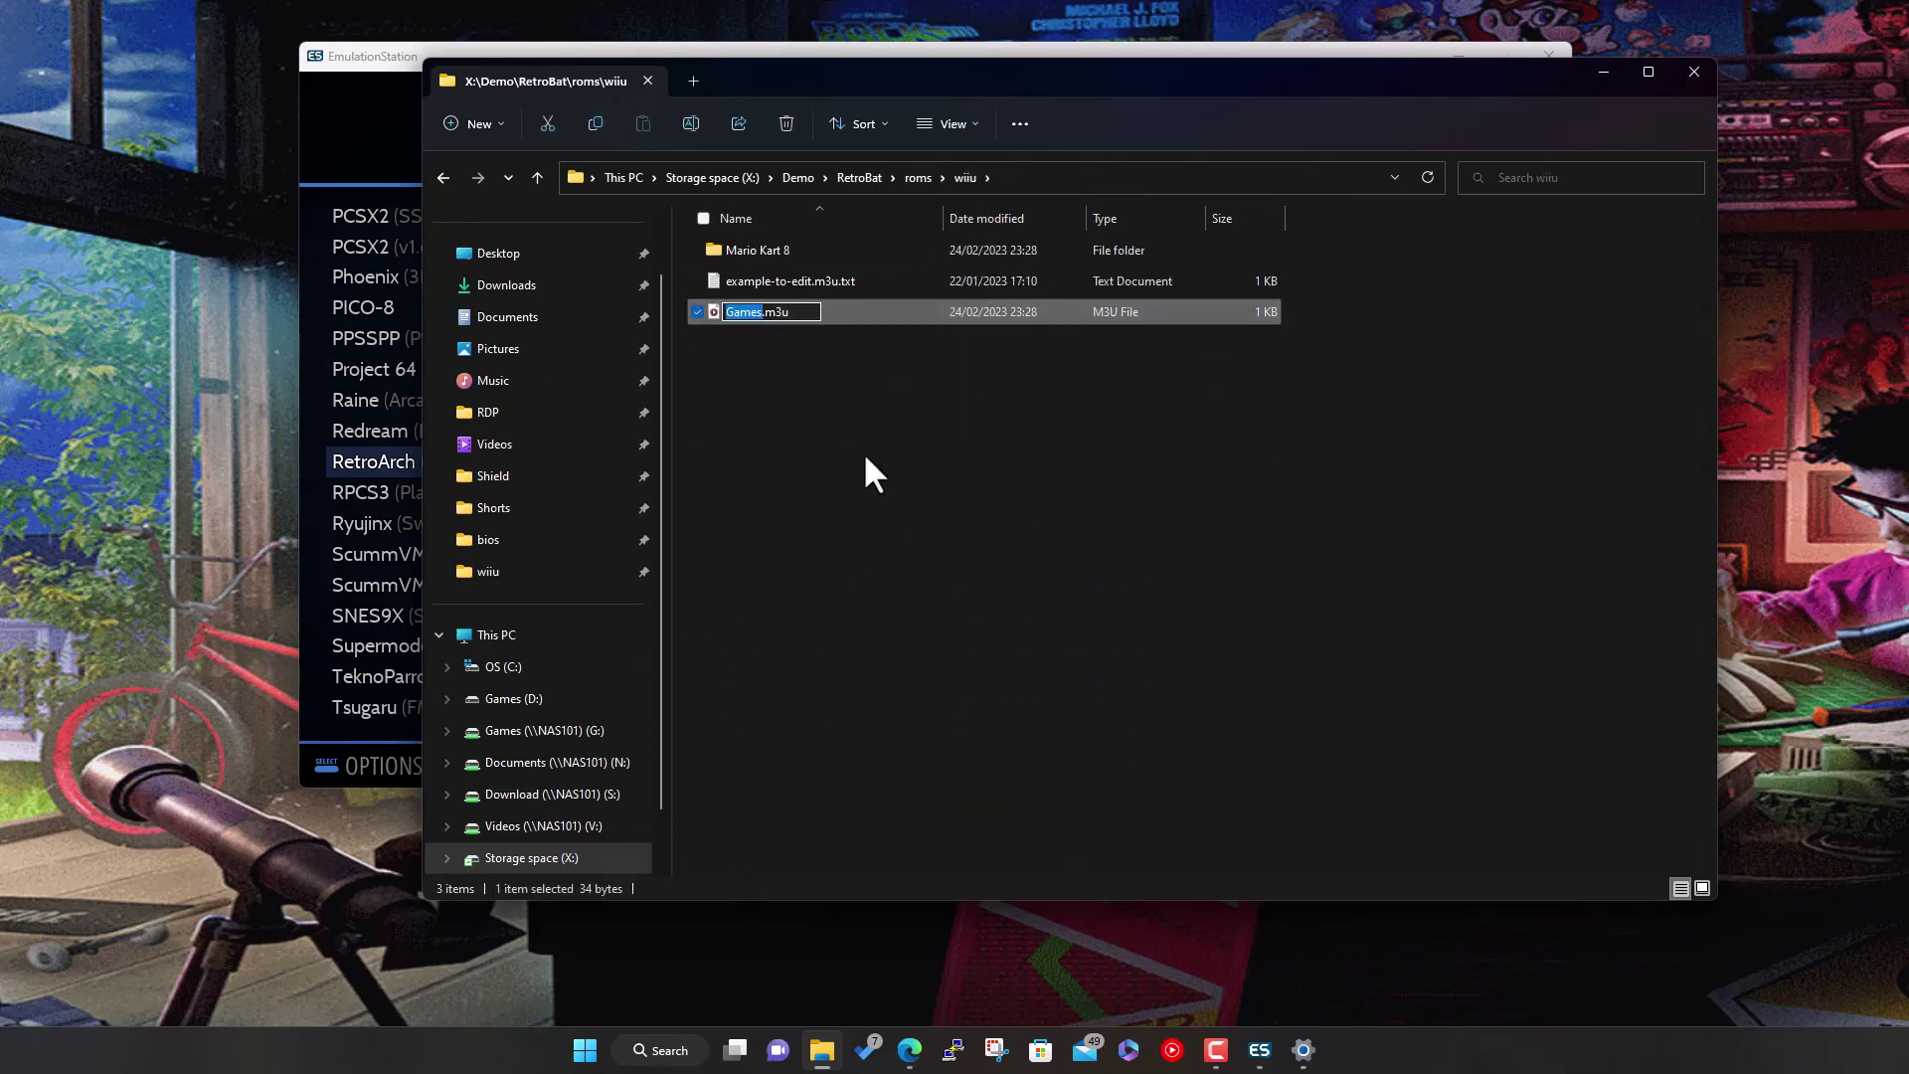
text(Mario Kart 8)
key(Return)
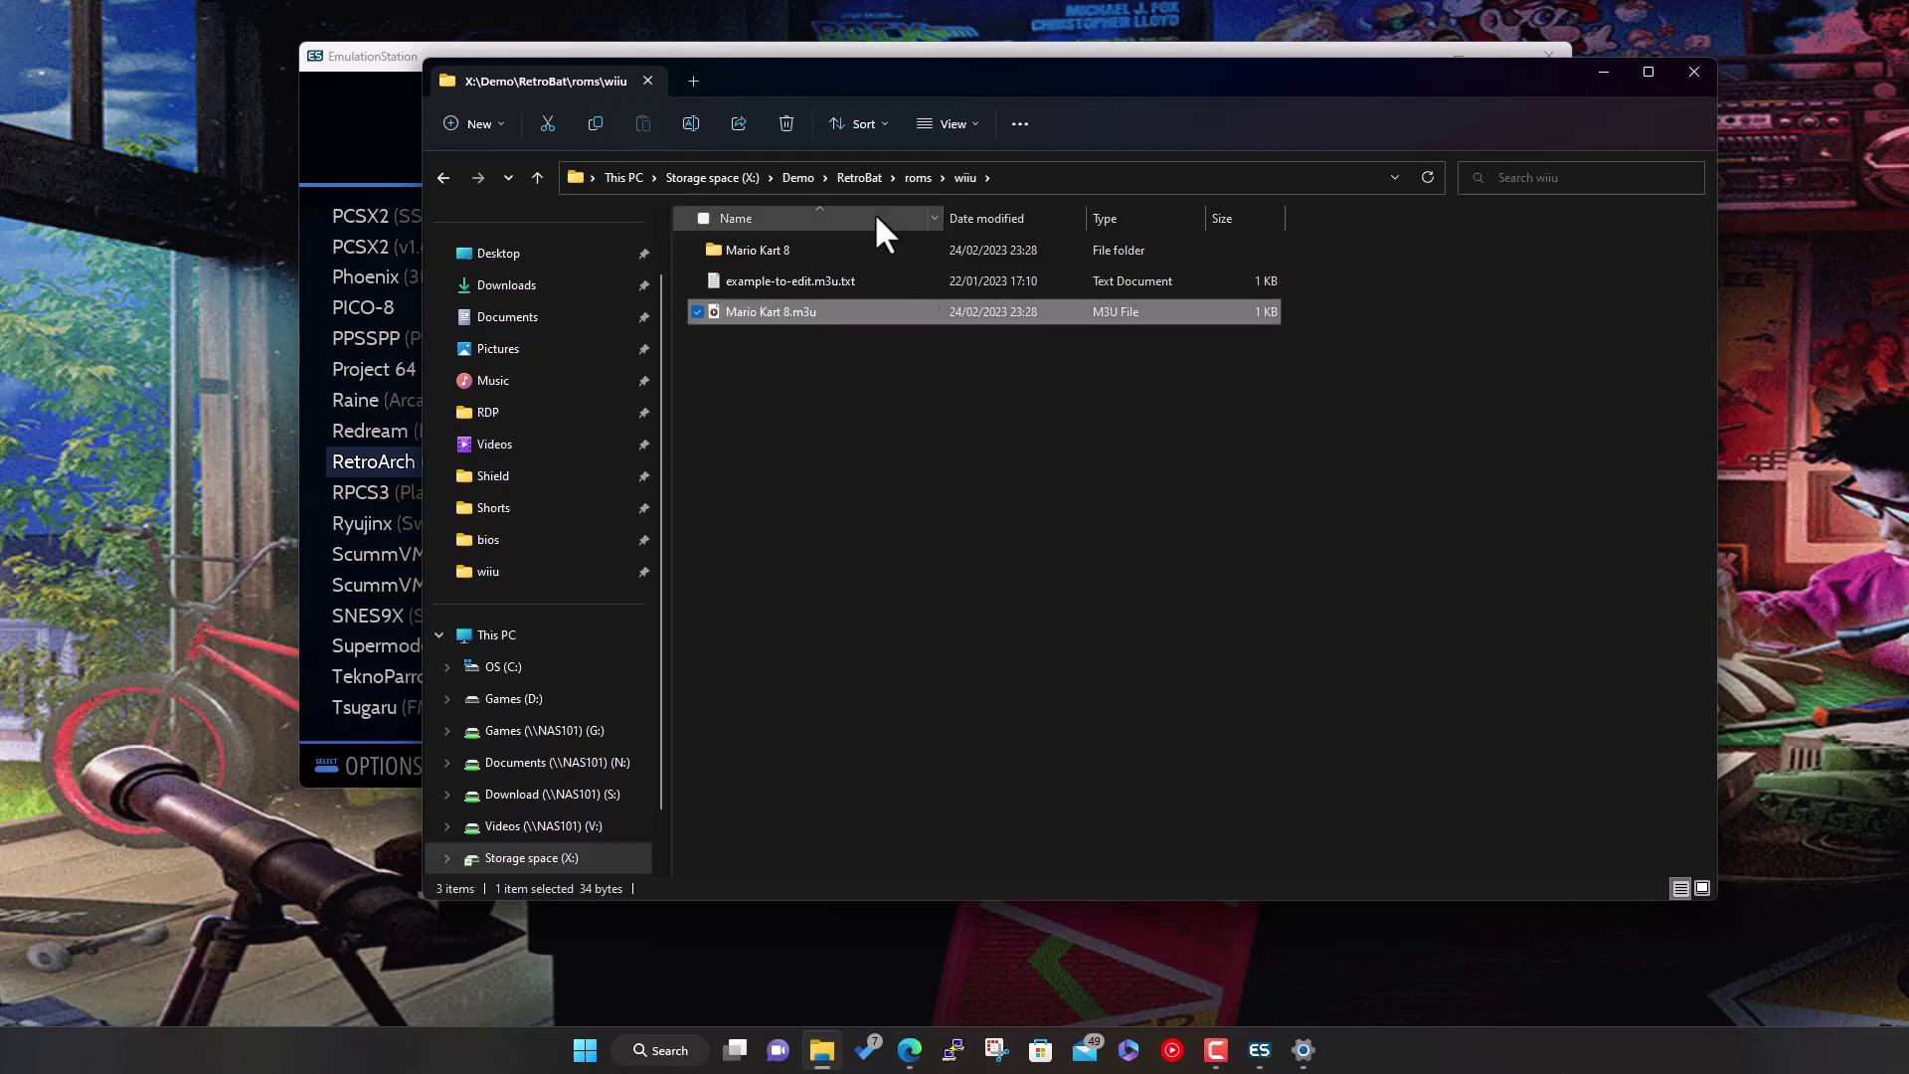
Examine the game ID placeholder in the ps3 roms folder's example-to-edit.m3u.txt and close the file without changes
click(912, 177)
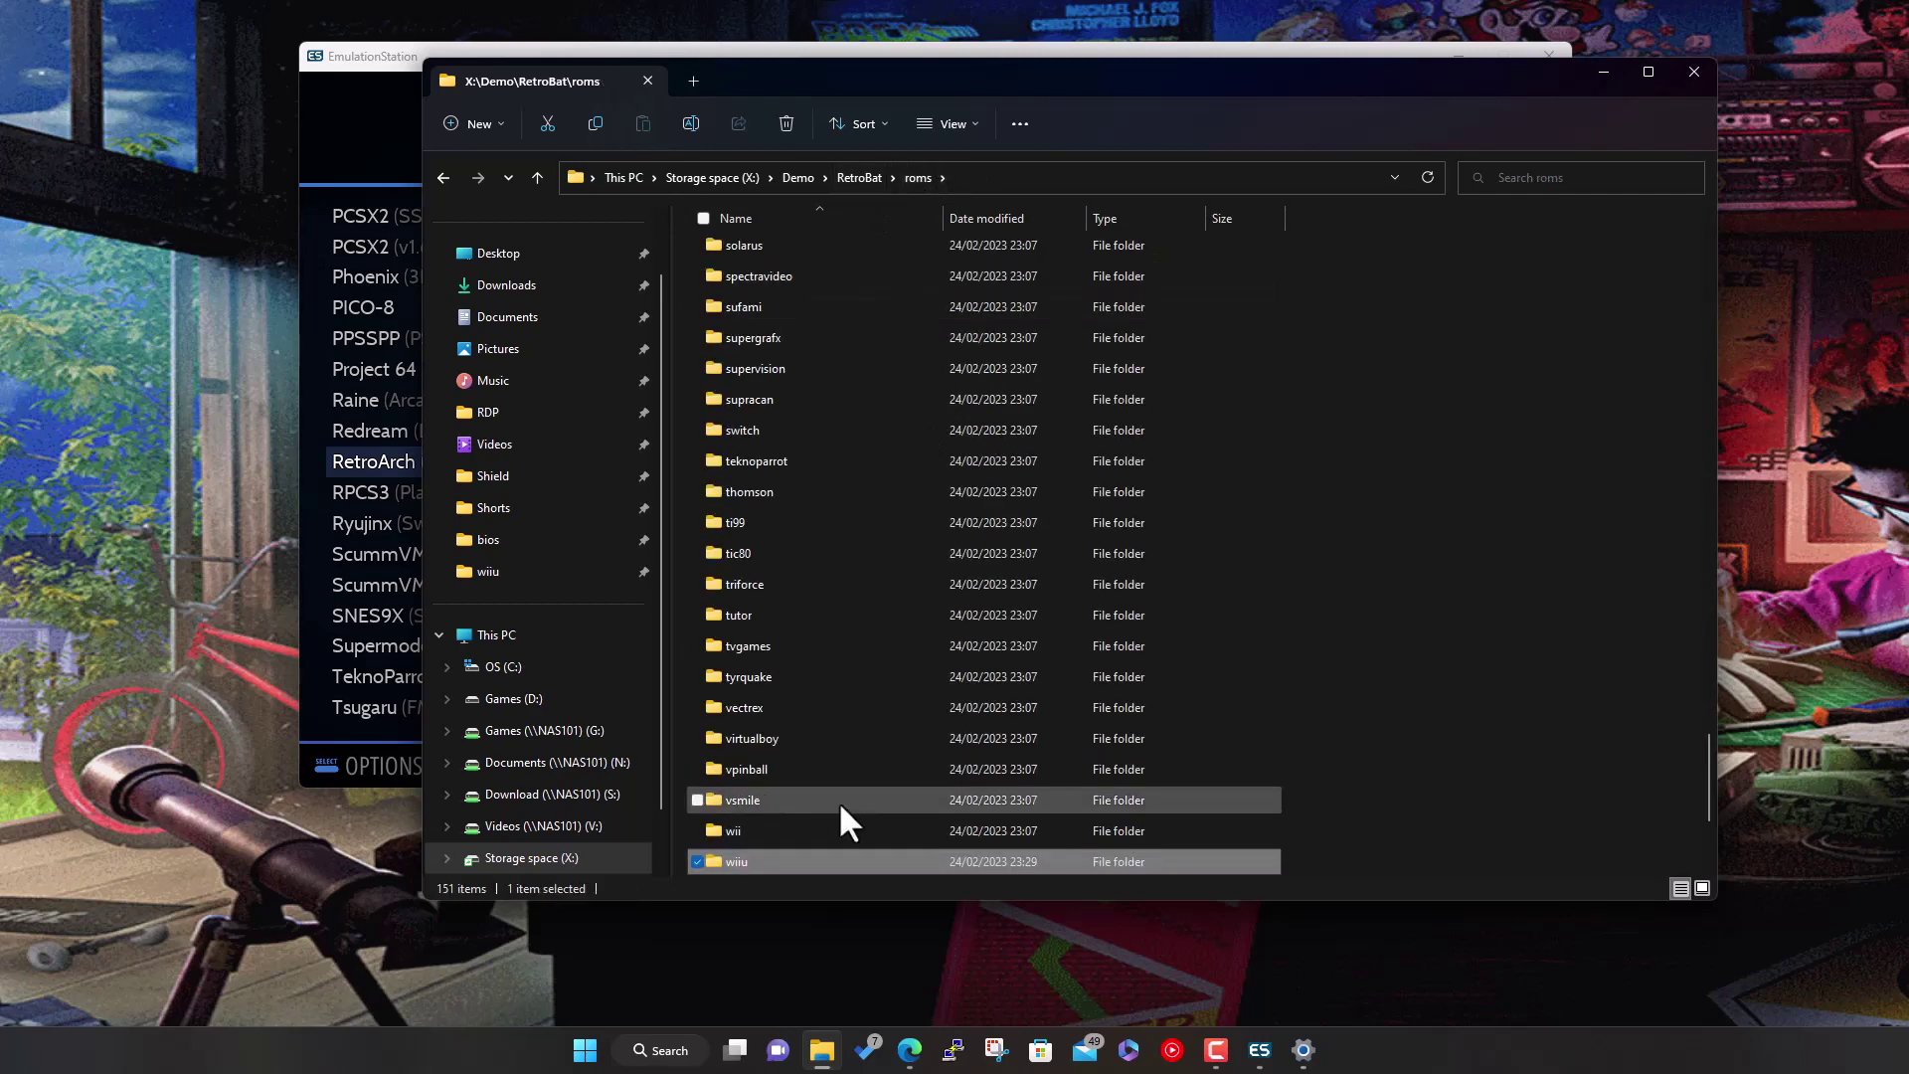
scroll(837, 801, up, 6)
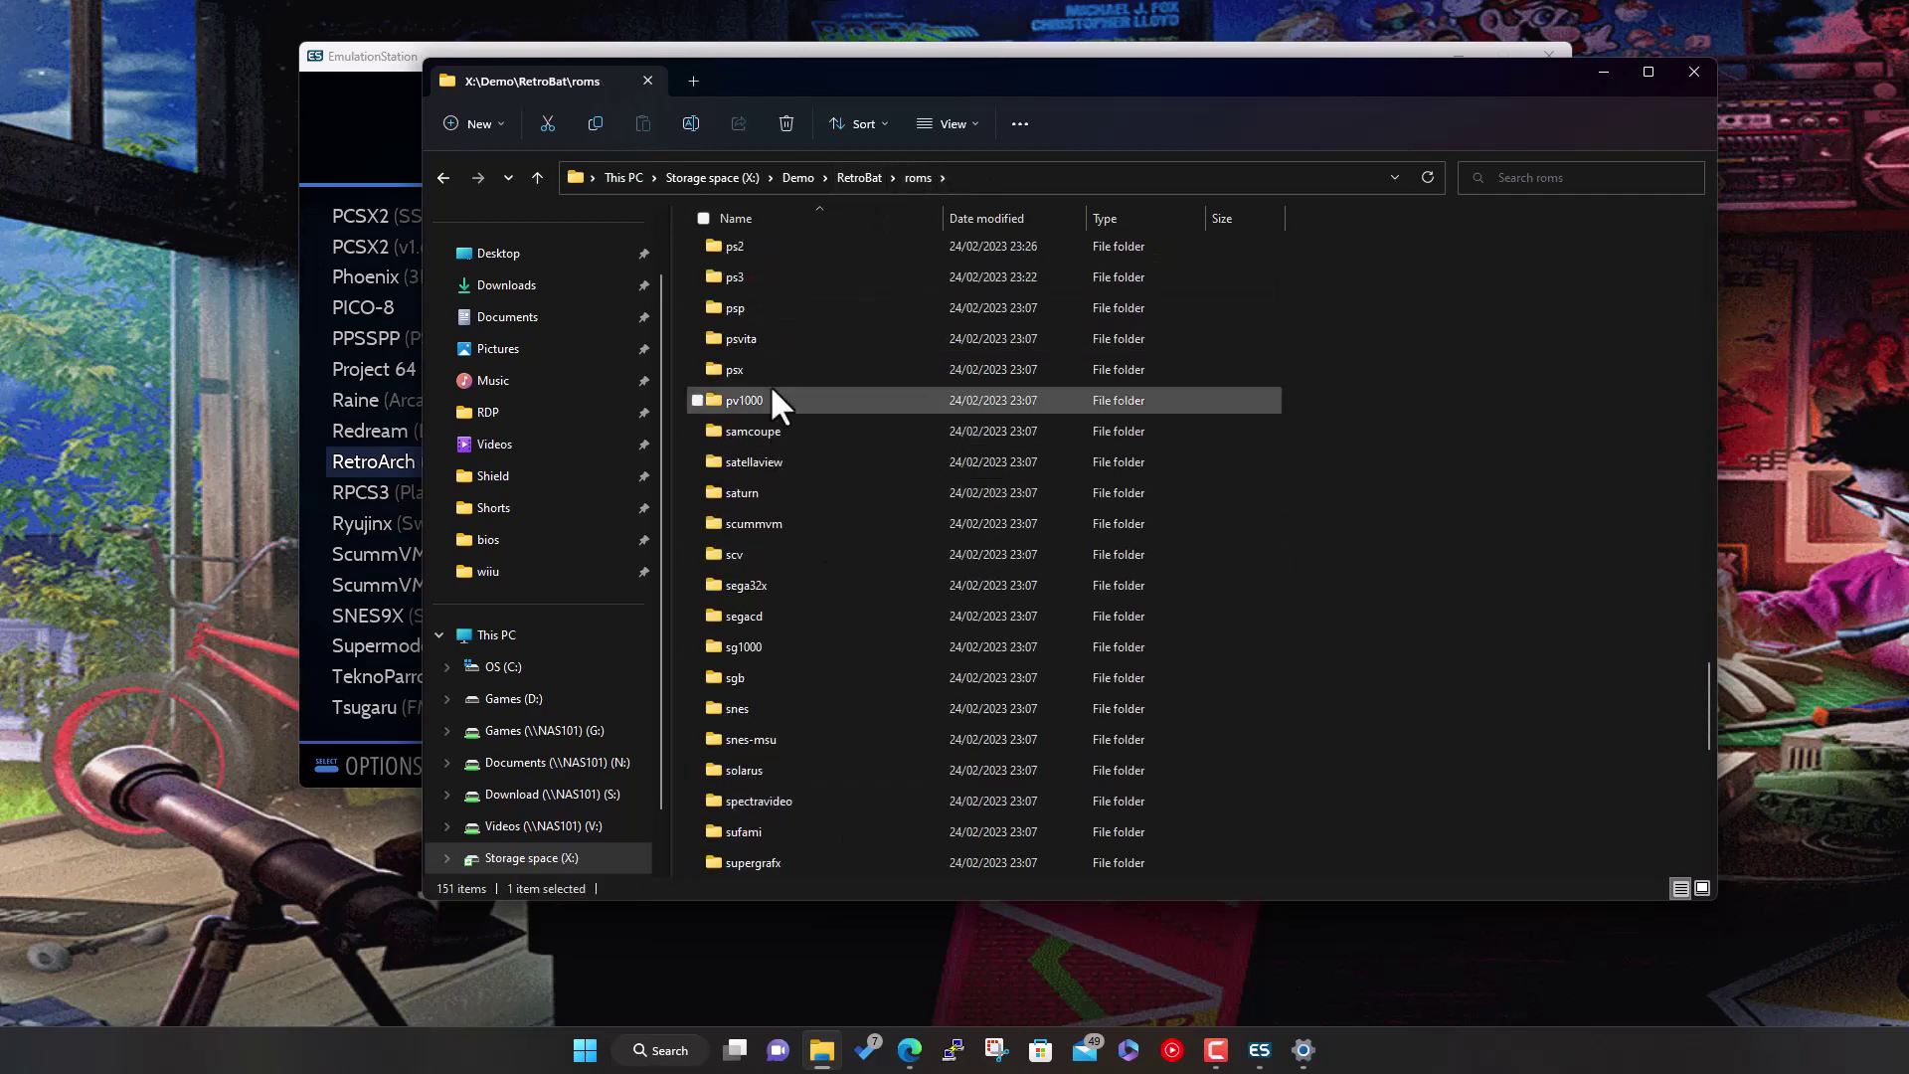
double_click(756, 274)
double_click(809, 281)
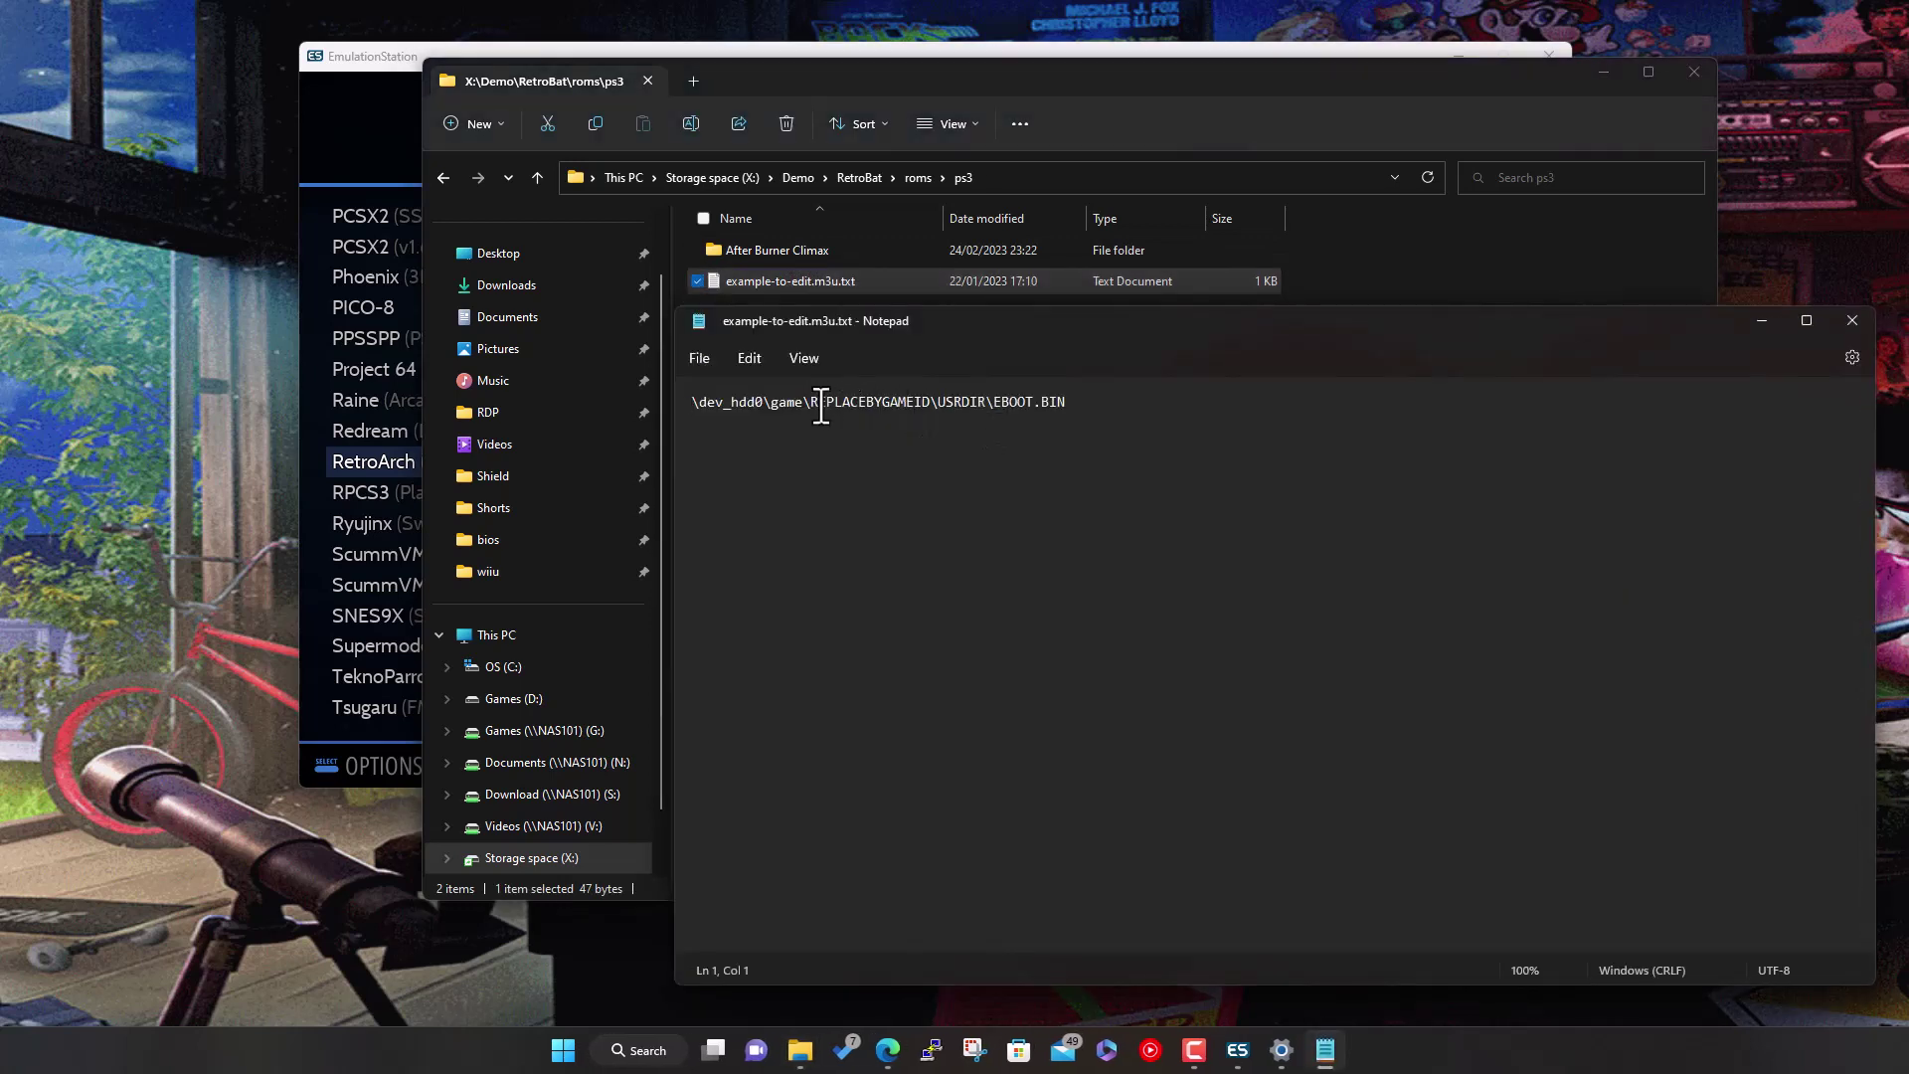
drag(811, 402, 933, 402)
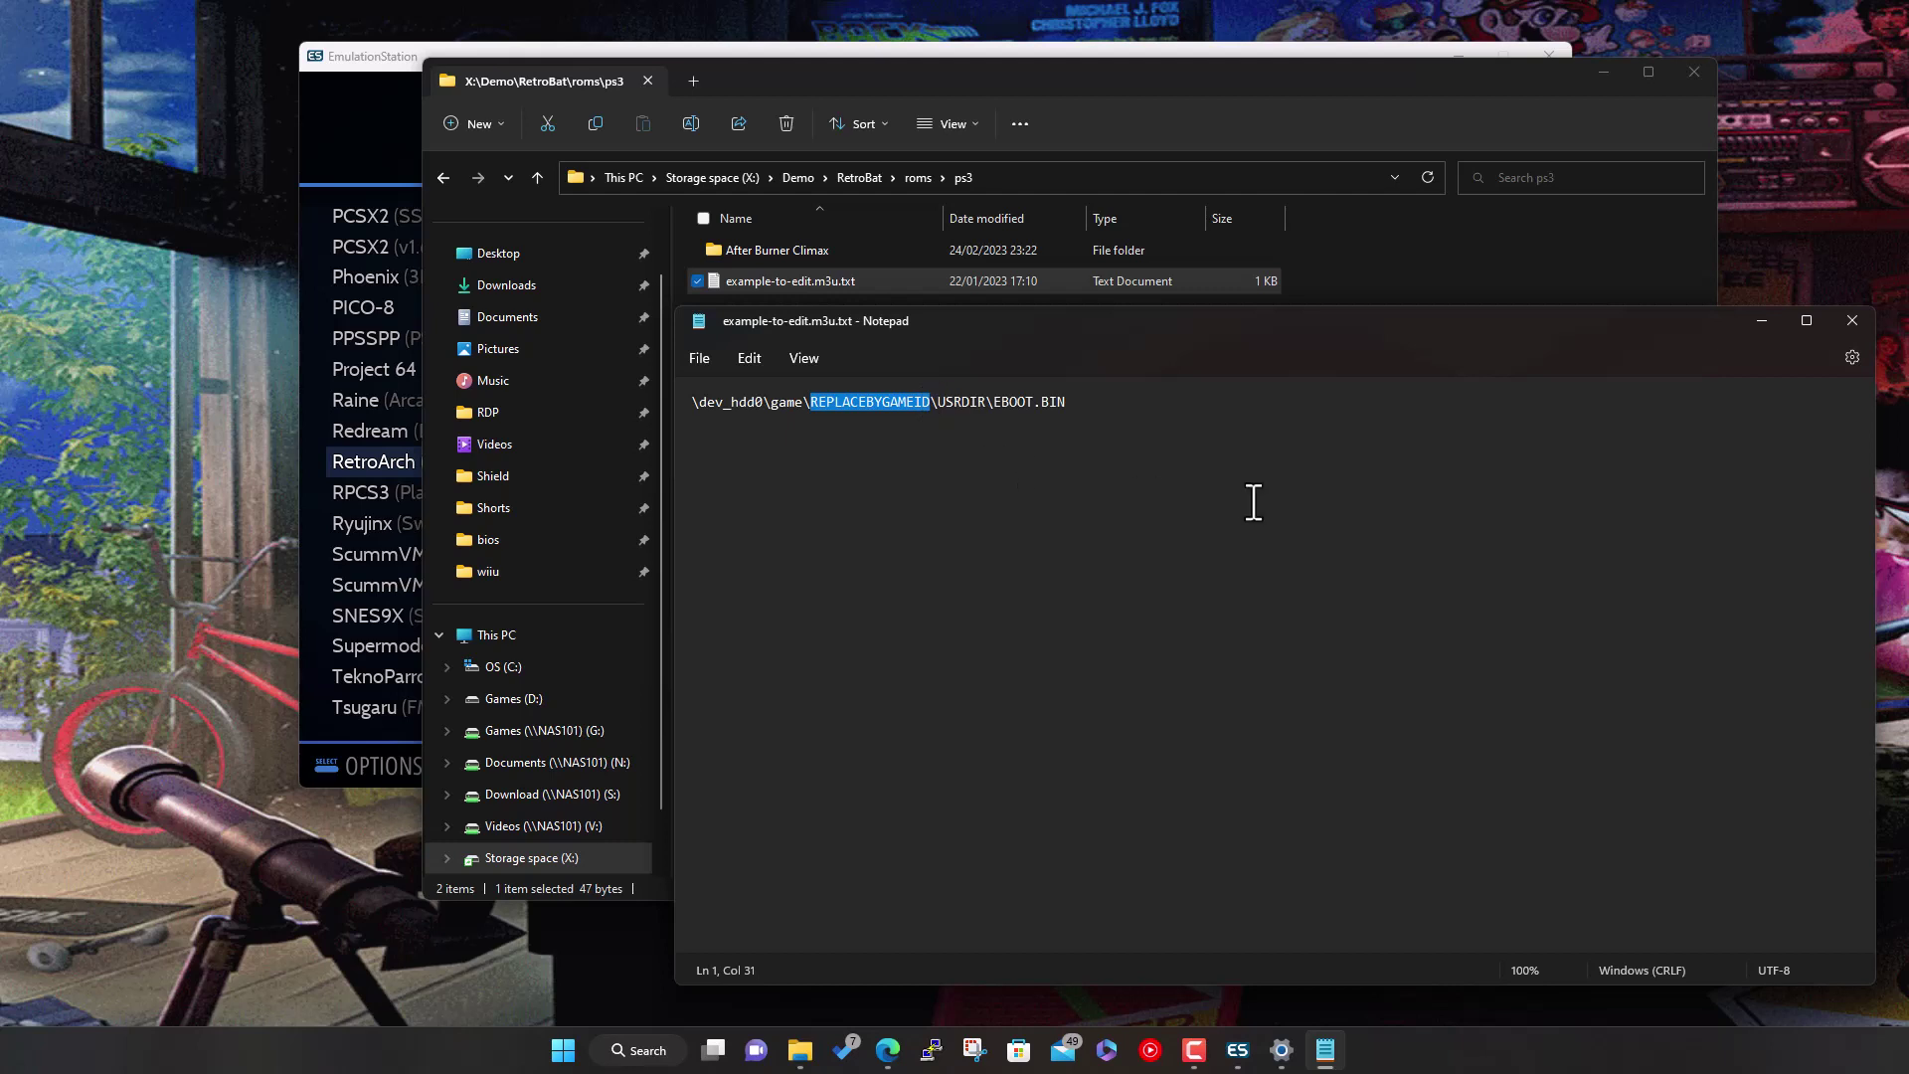
click(1850, 318)
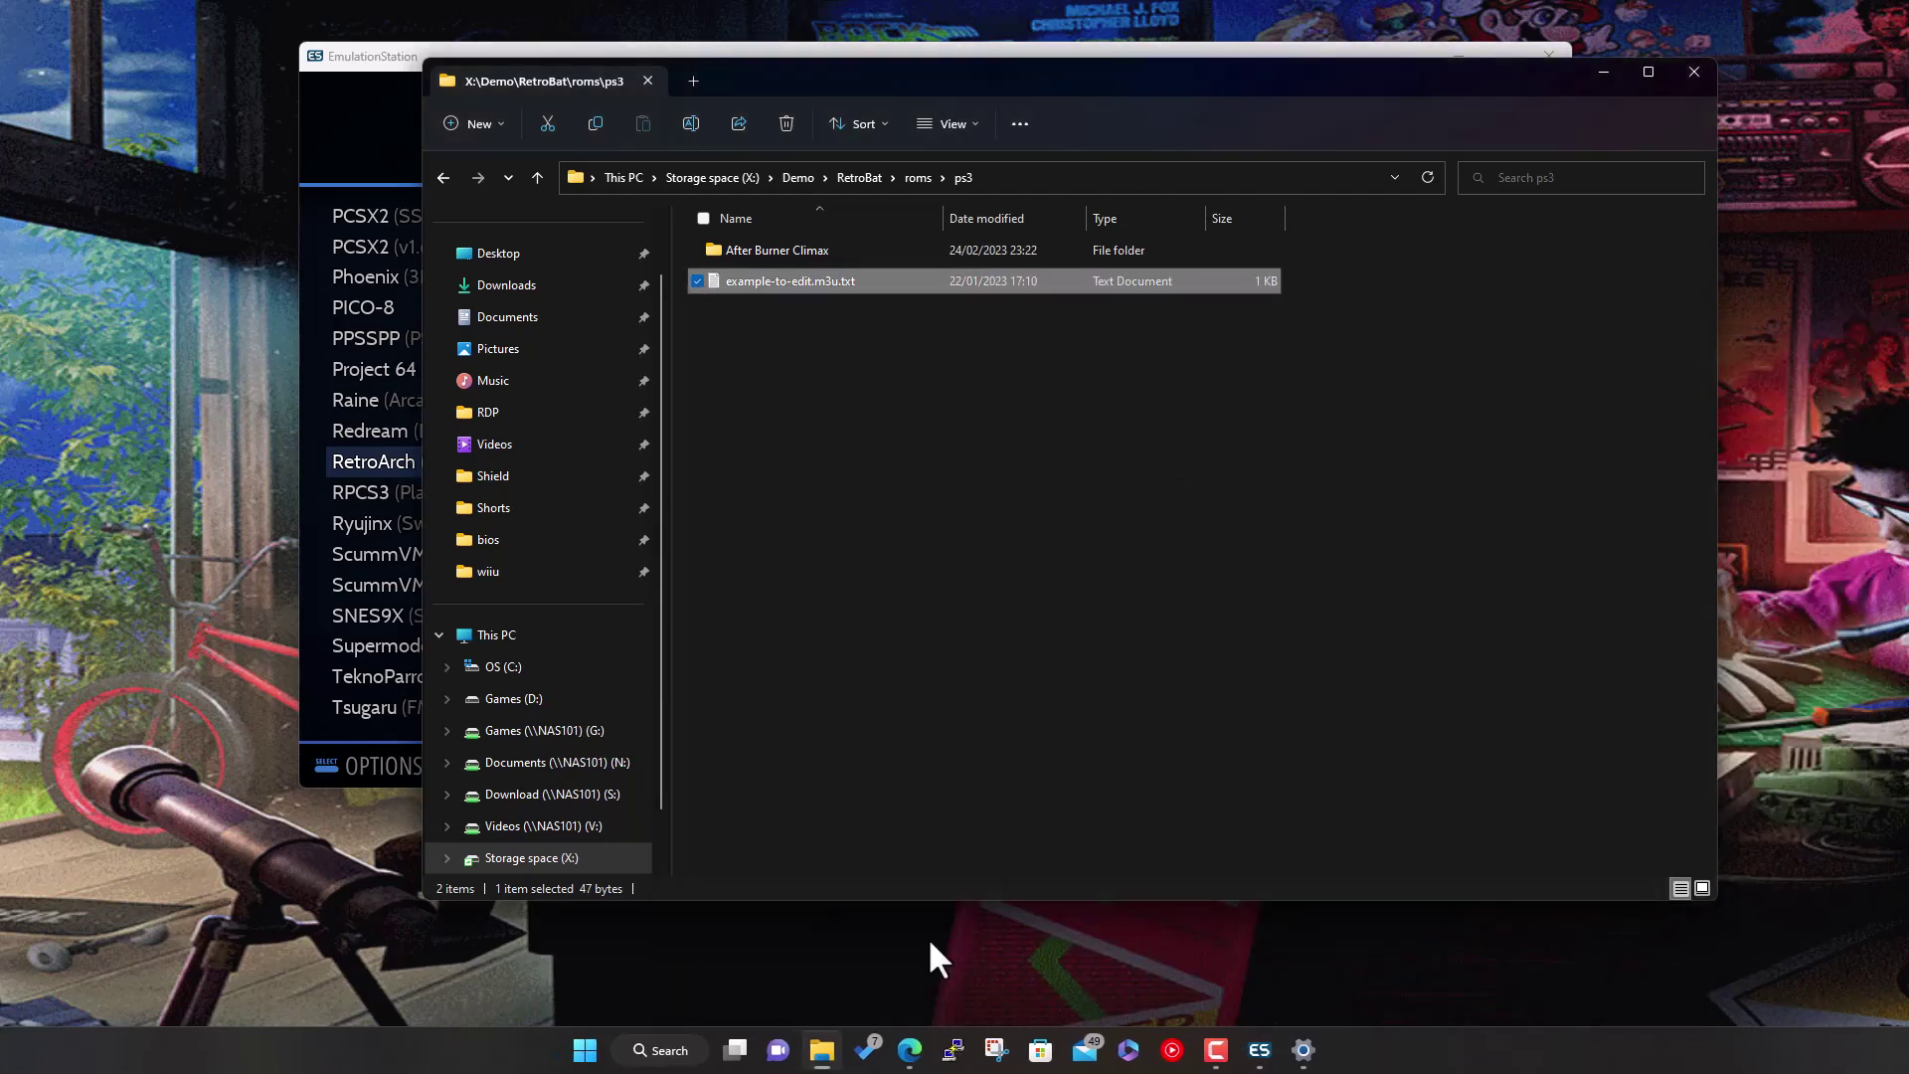
Switch to Microsoft Edge, open the FAQ from the RetroBat download page and find the question on adding PS3 games
click(908, 1050)
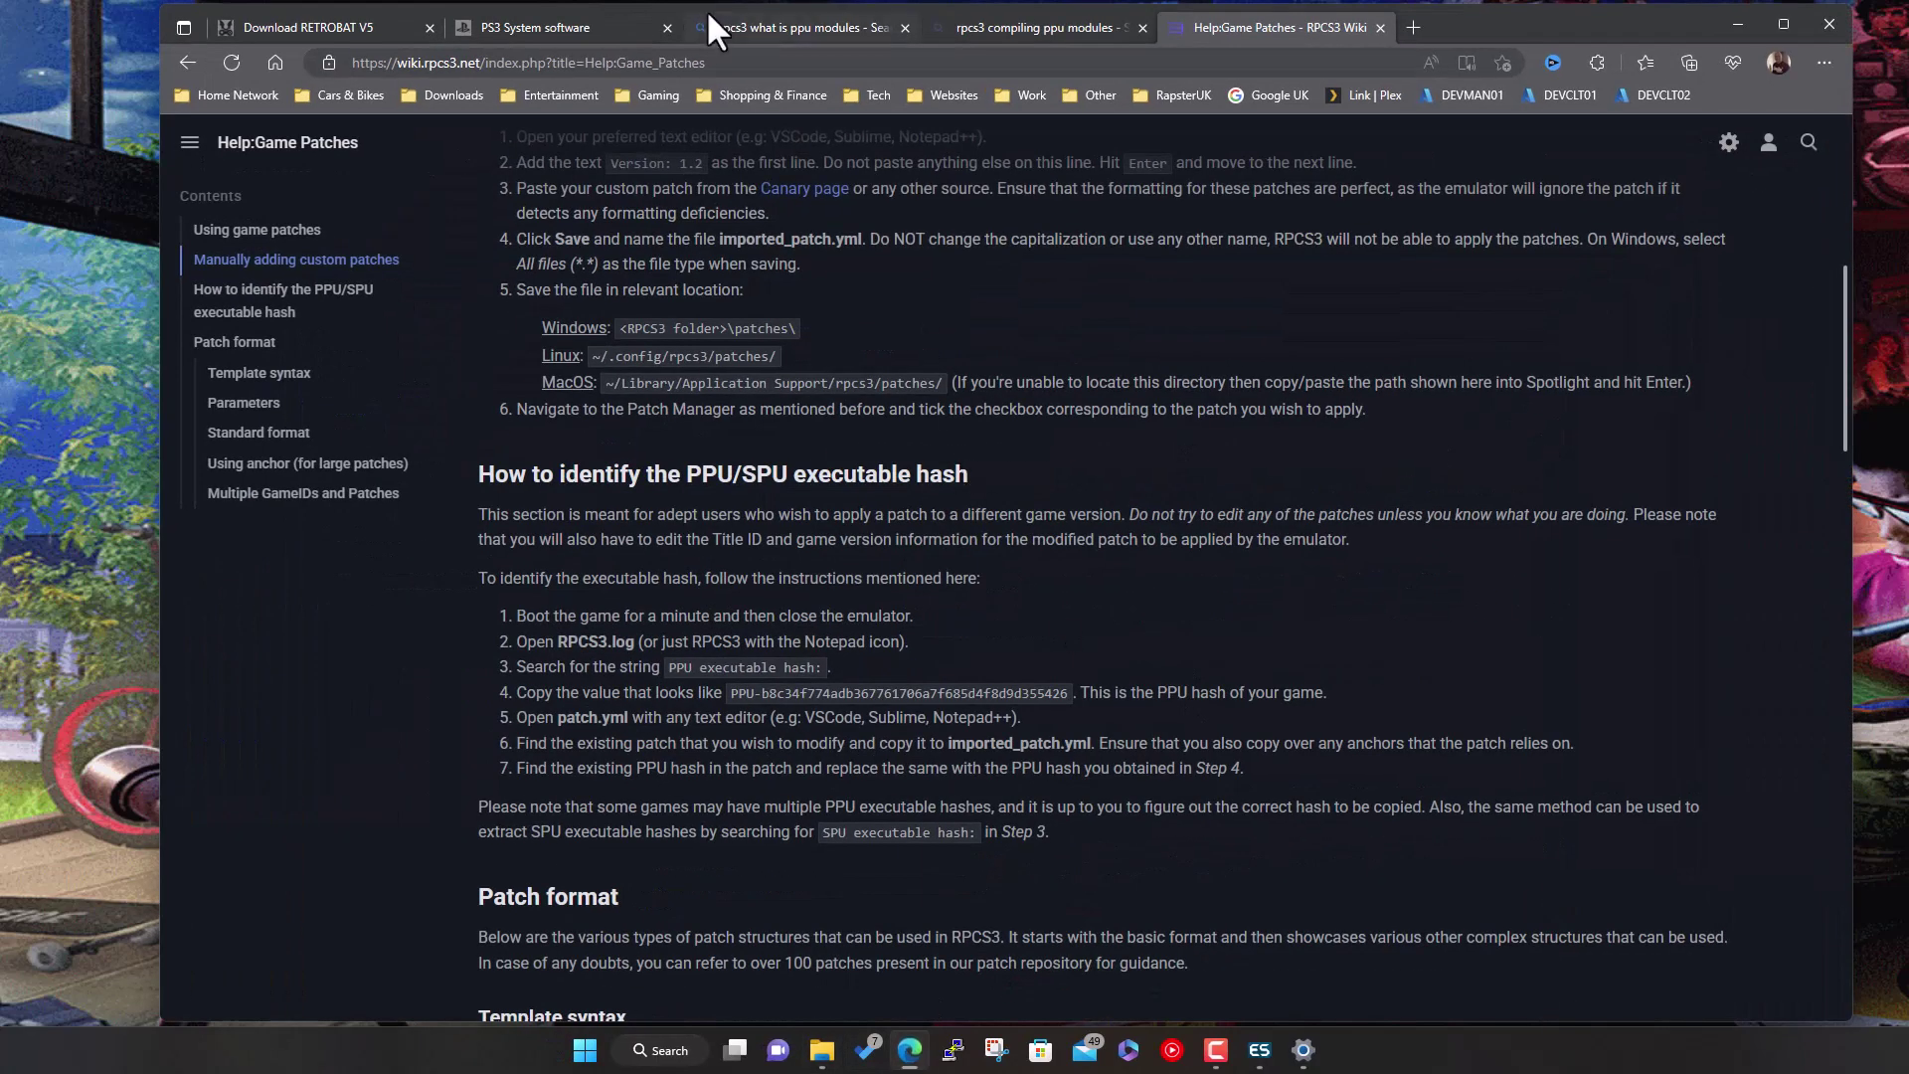
click(333, 27)
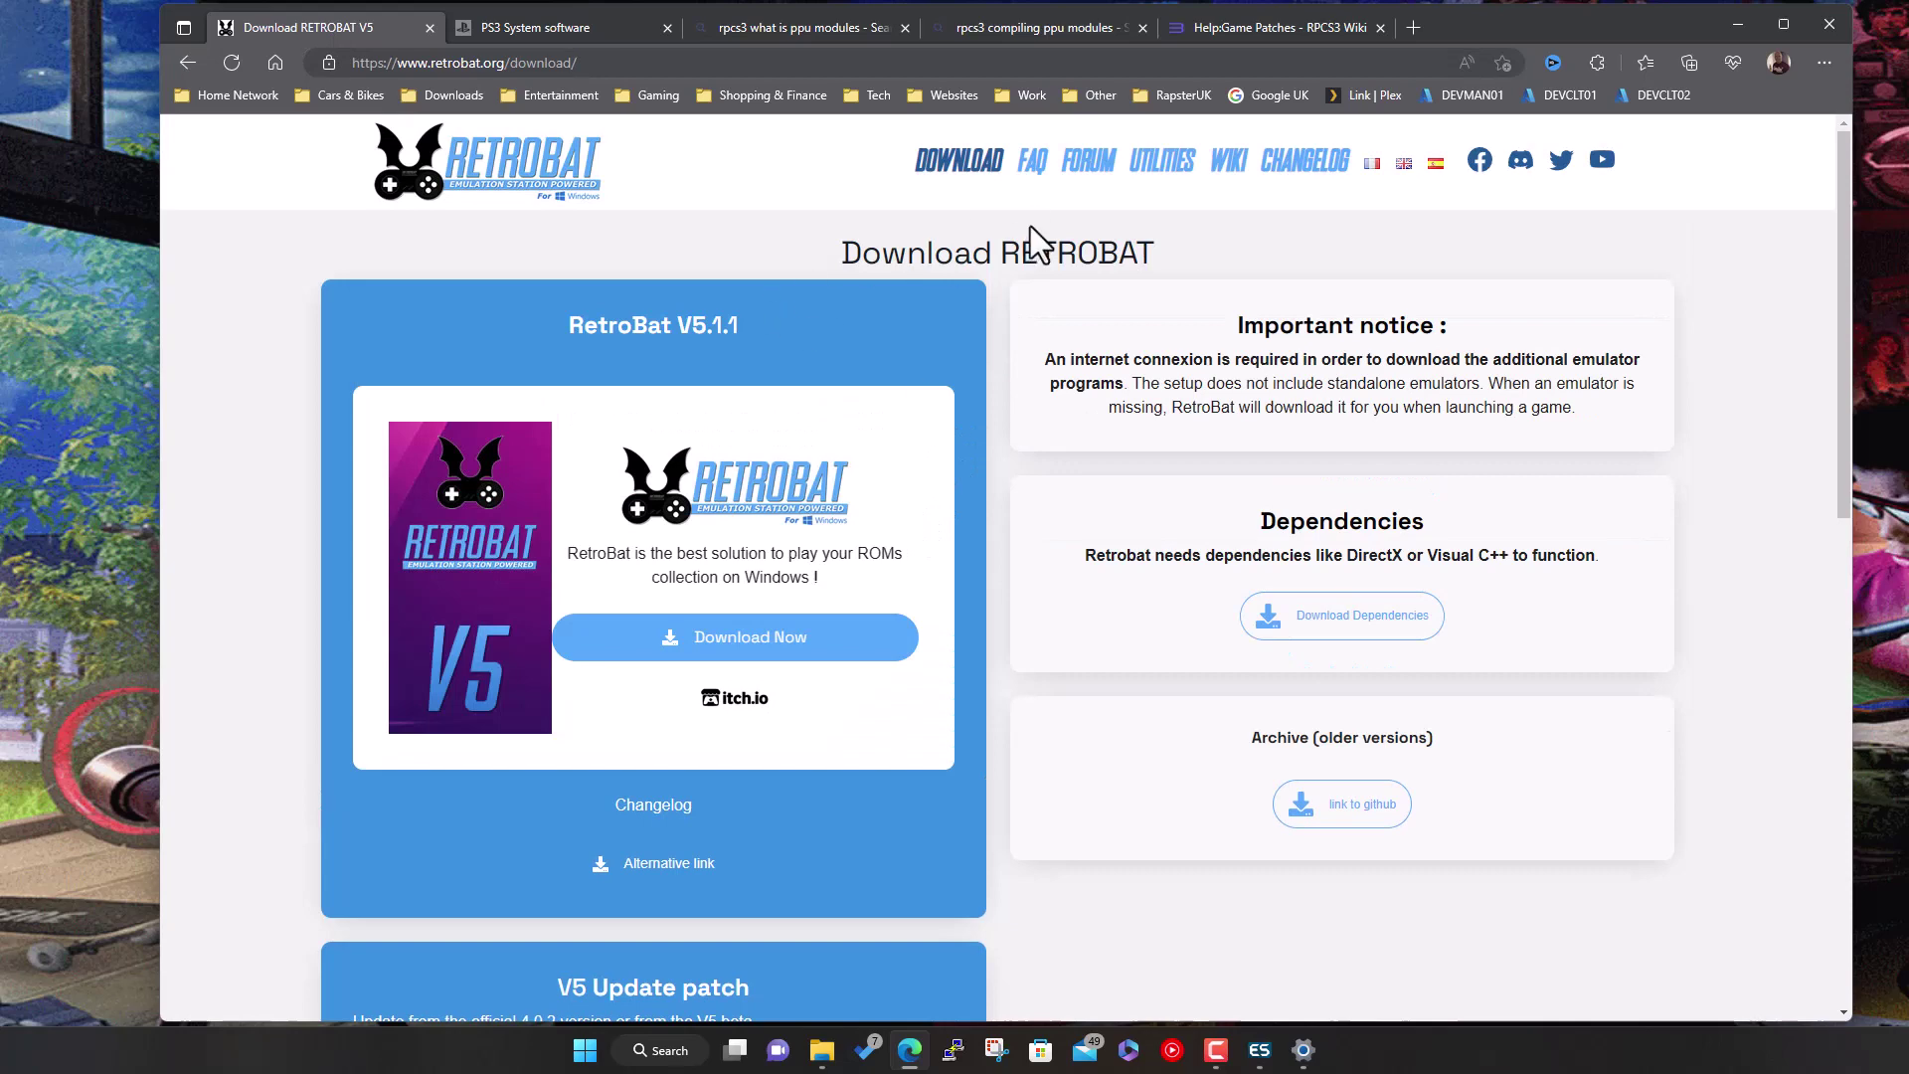
click(1033, 164)
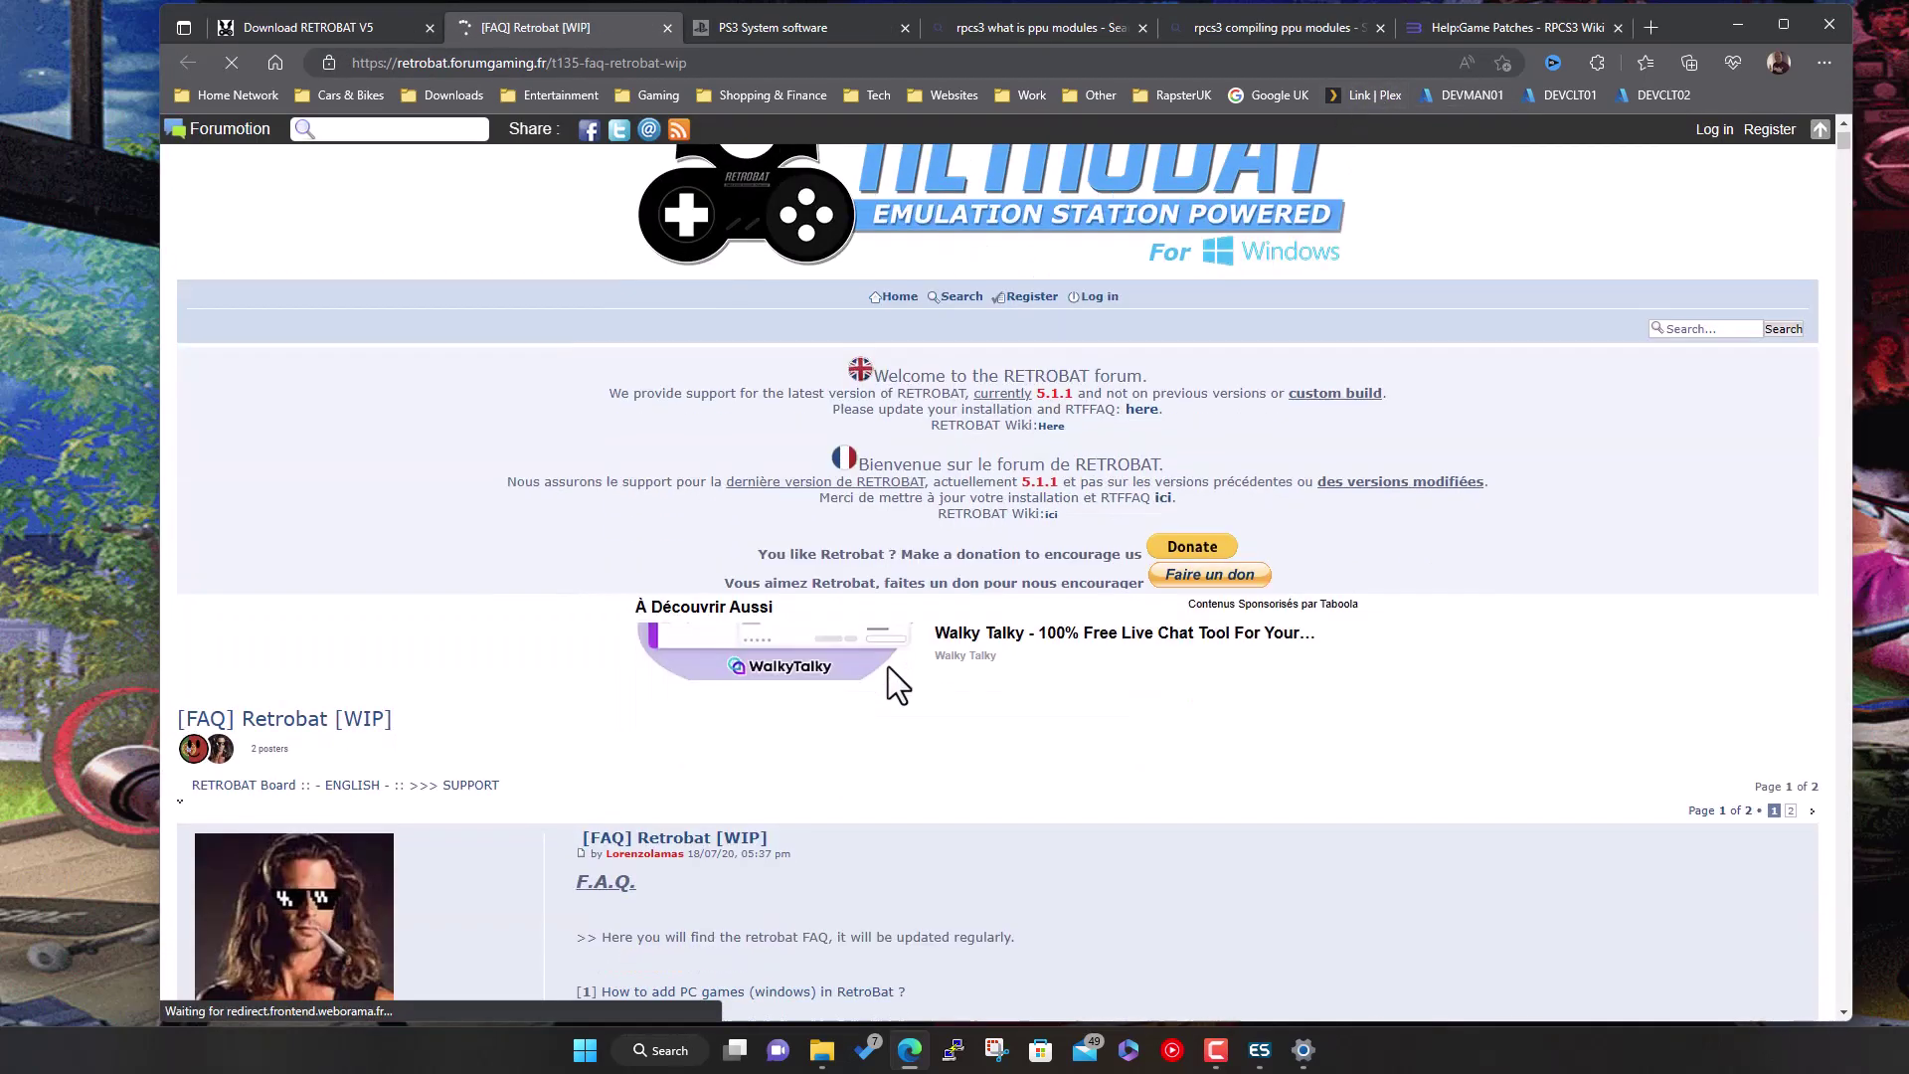
scroll(887, 667, down, 5)
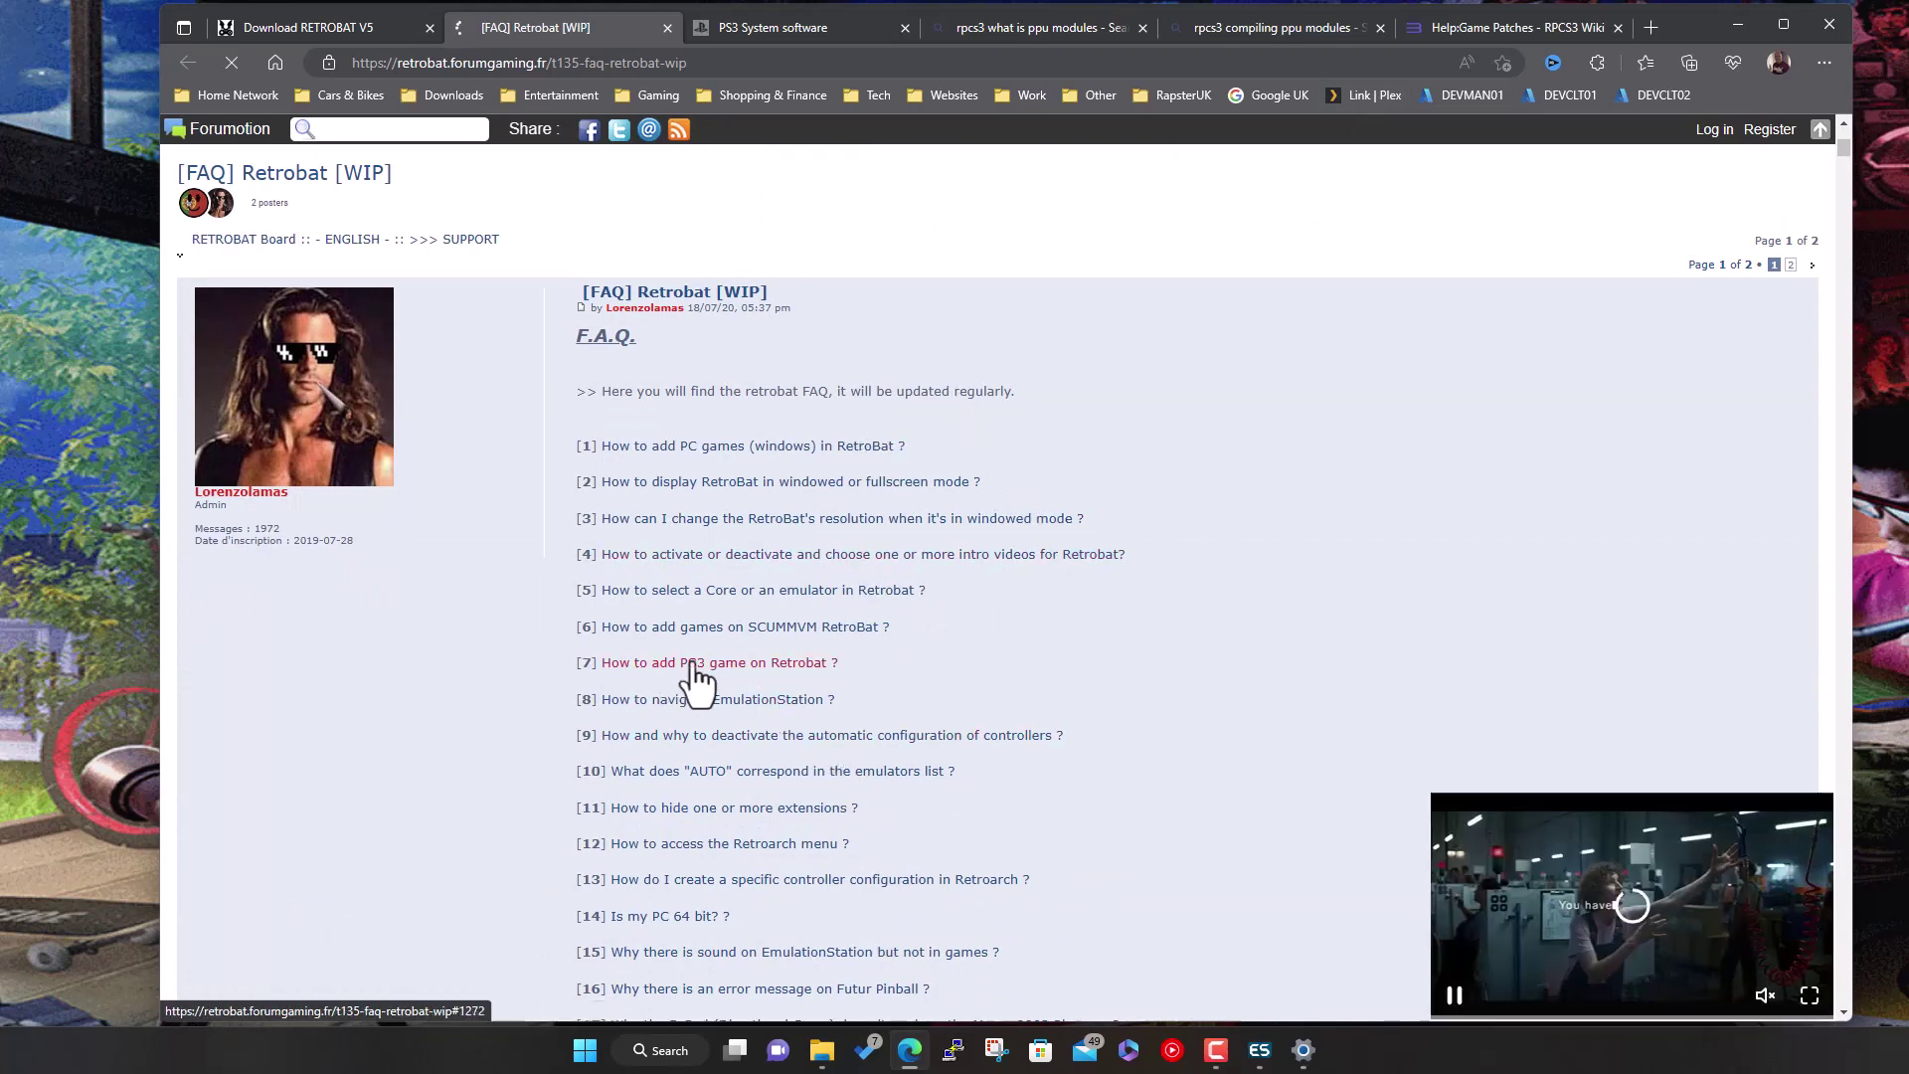
Open the FAQ answer on adding PS3 games and read its instructions from the heading
click(634, 666)
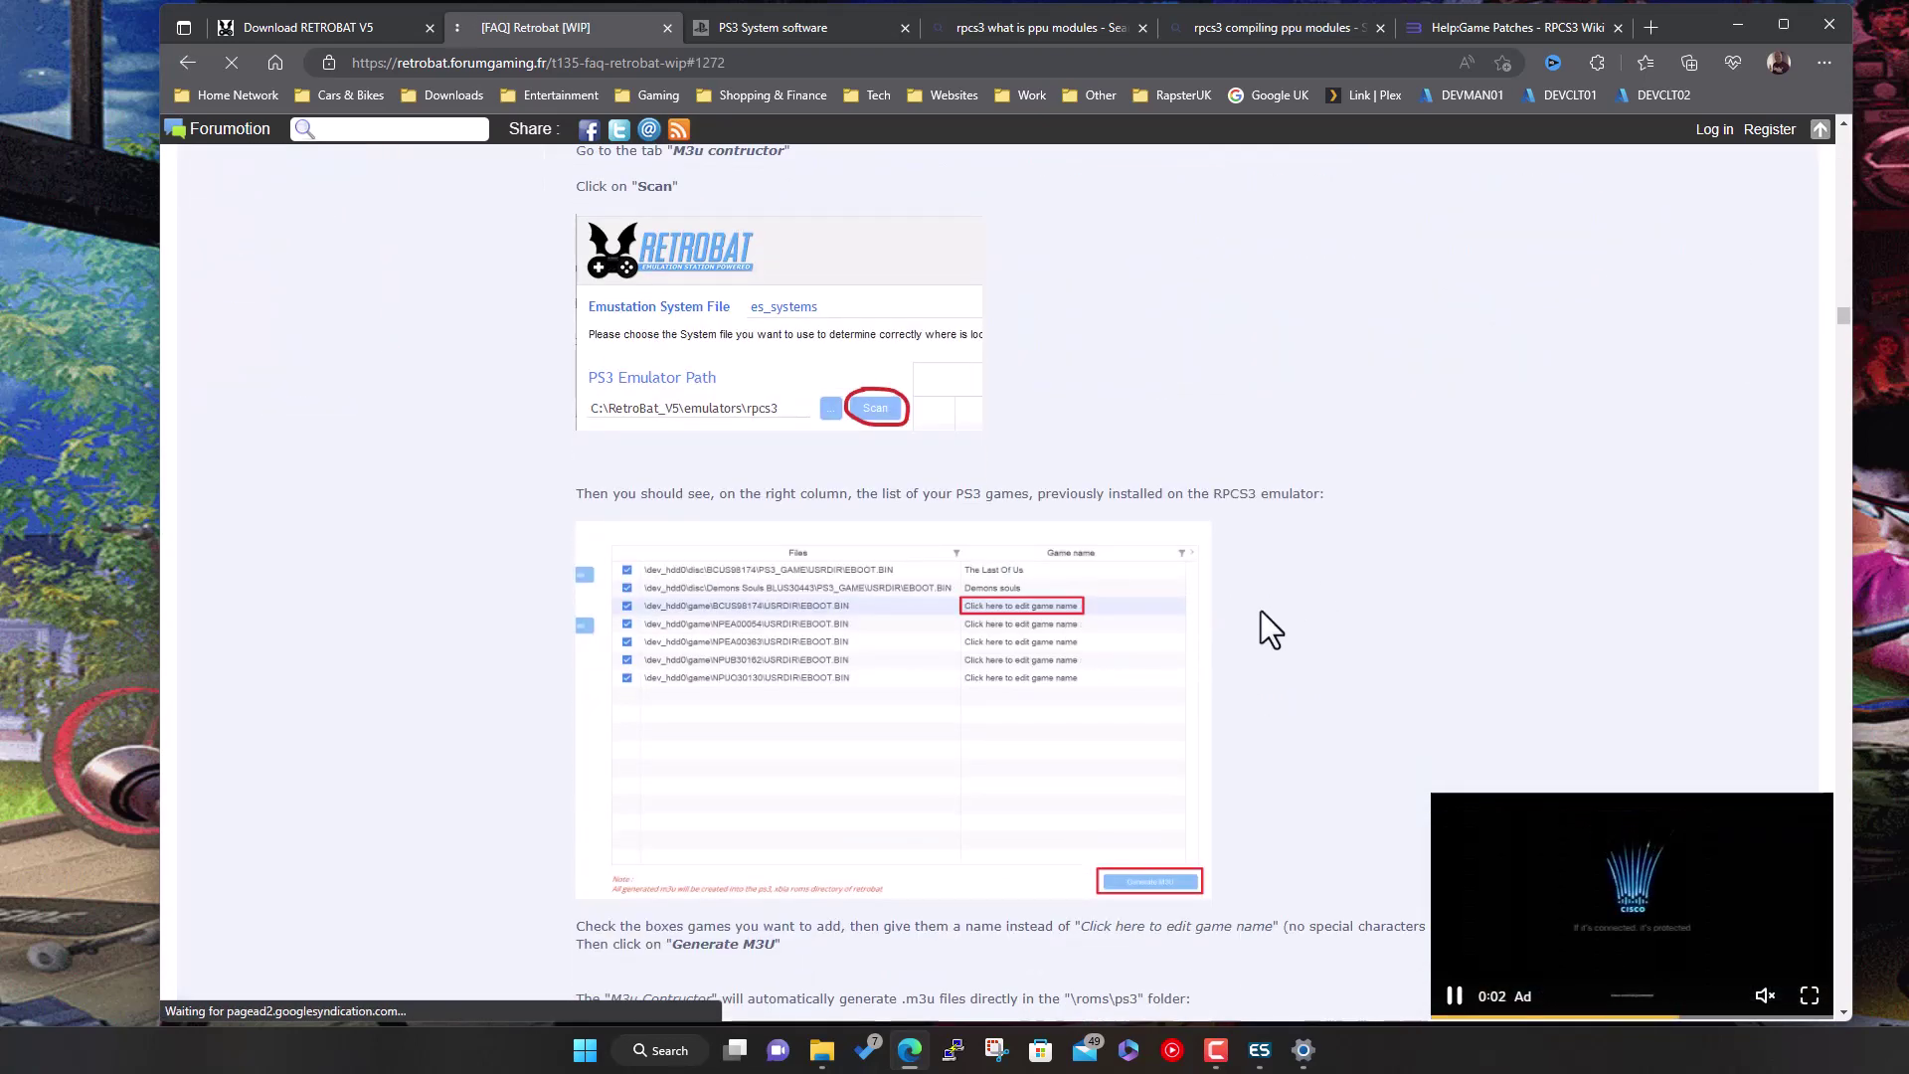
scroll(1259, 618, up, 1)
scroll(1239, 497, up, 1)
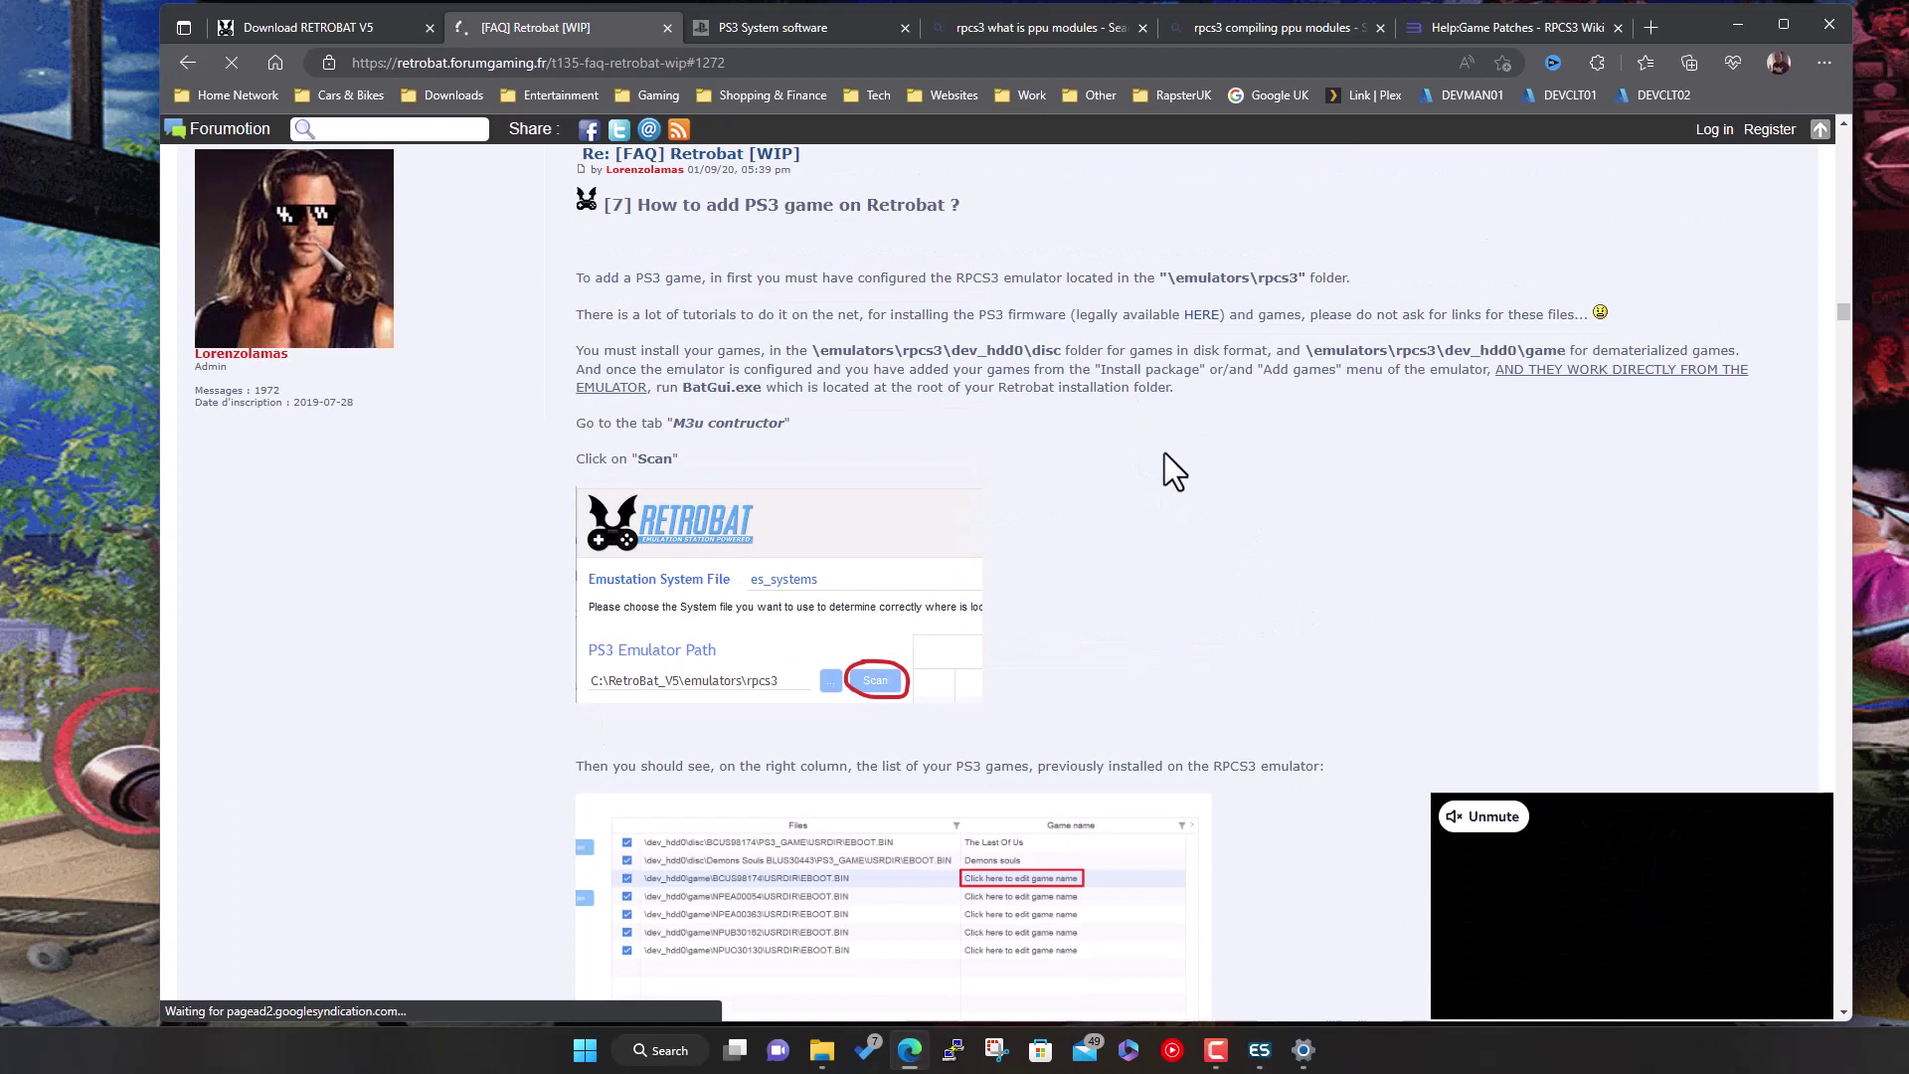
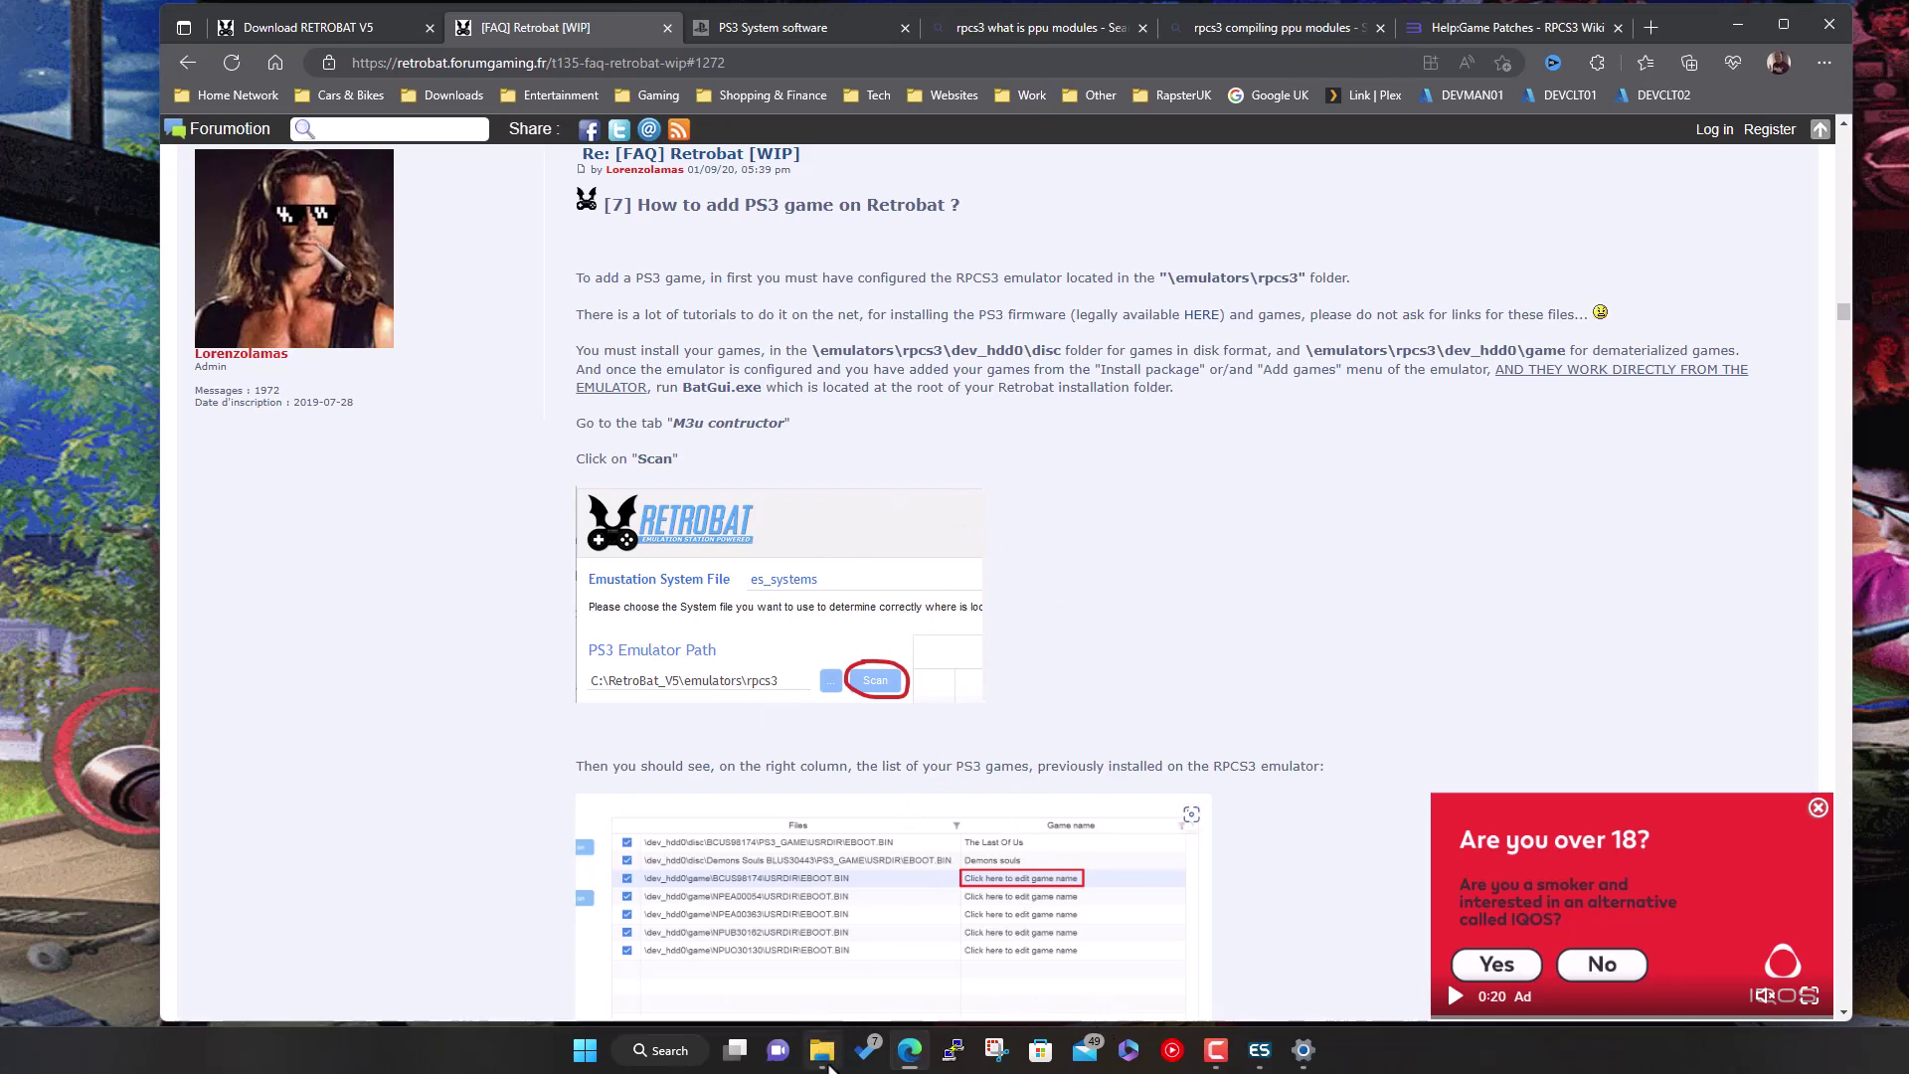
Switch to File Explorer, launch BatGui.exe from X:\Demo\RetroBat and minimise the folder window
click(822, 1050)
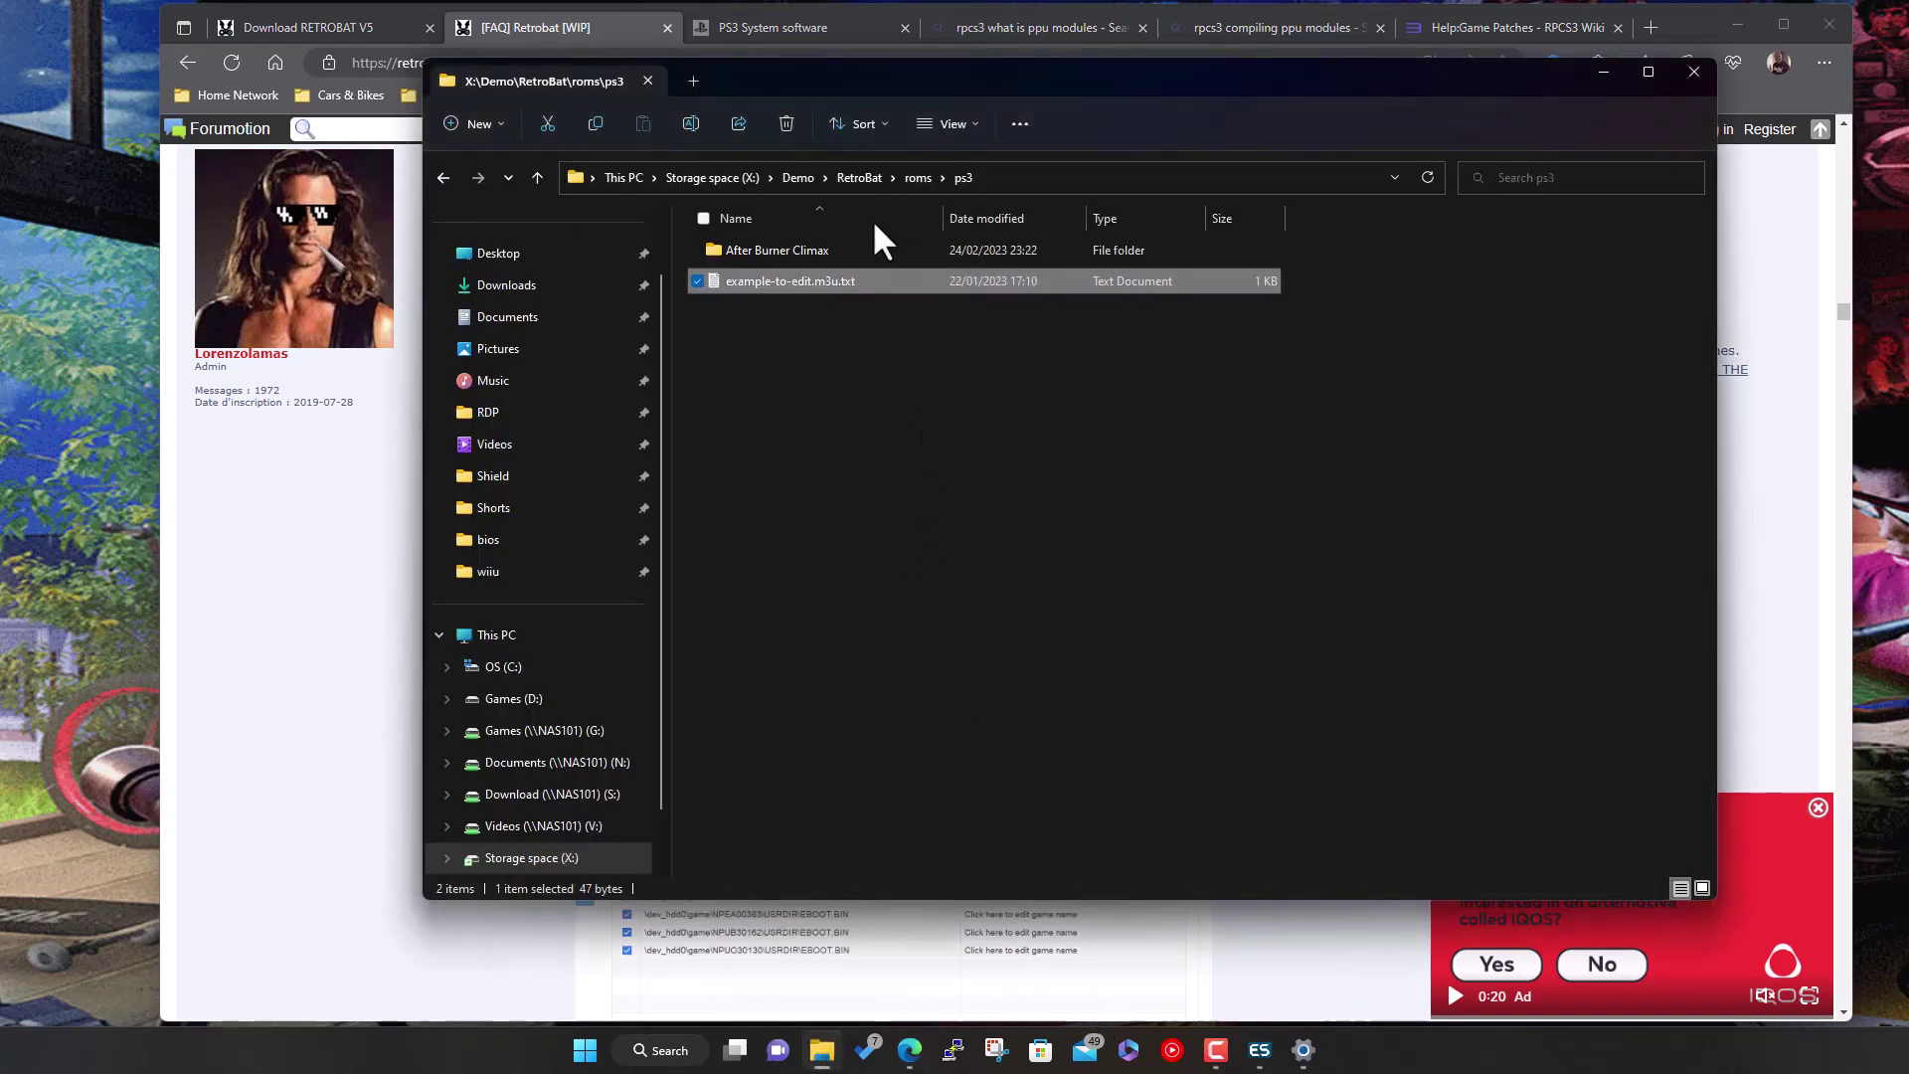
click(859, 177)
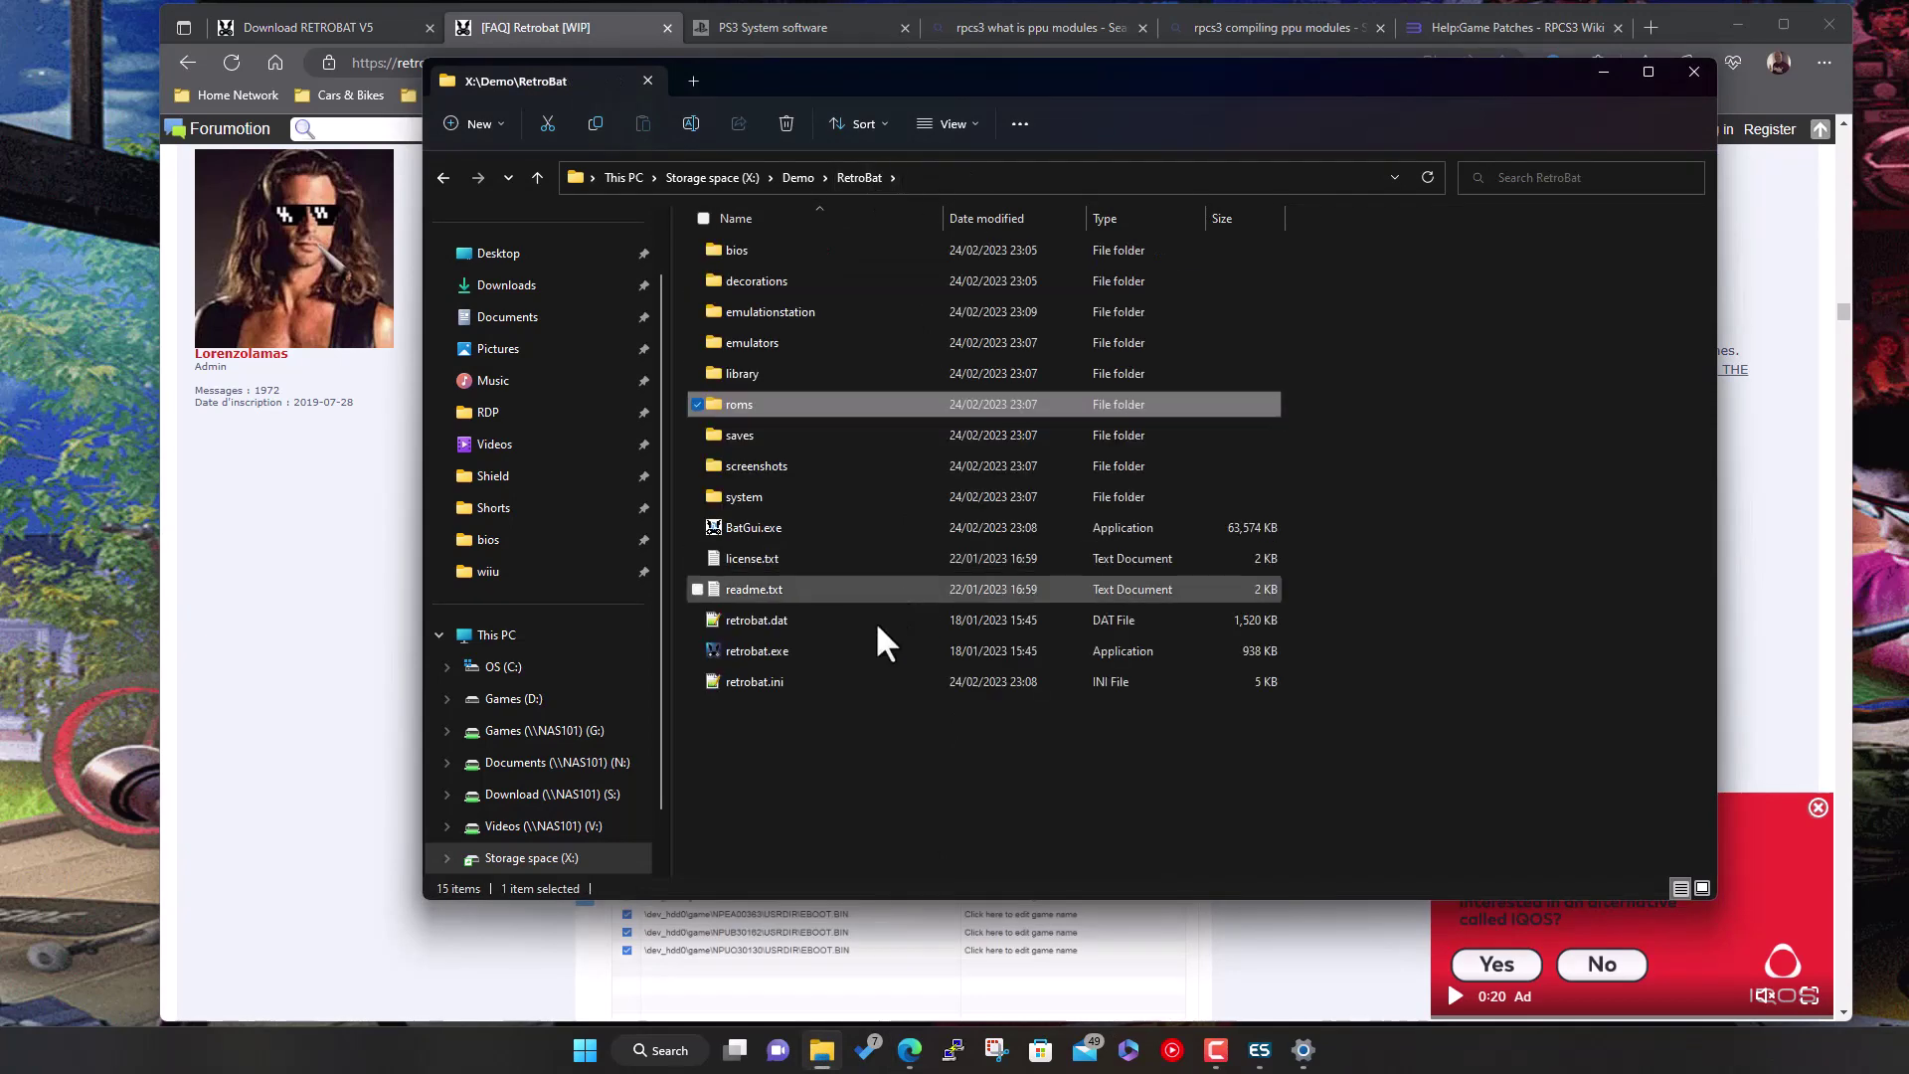
double_click(768, 527)
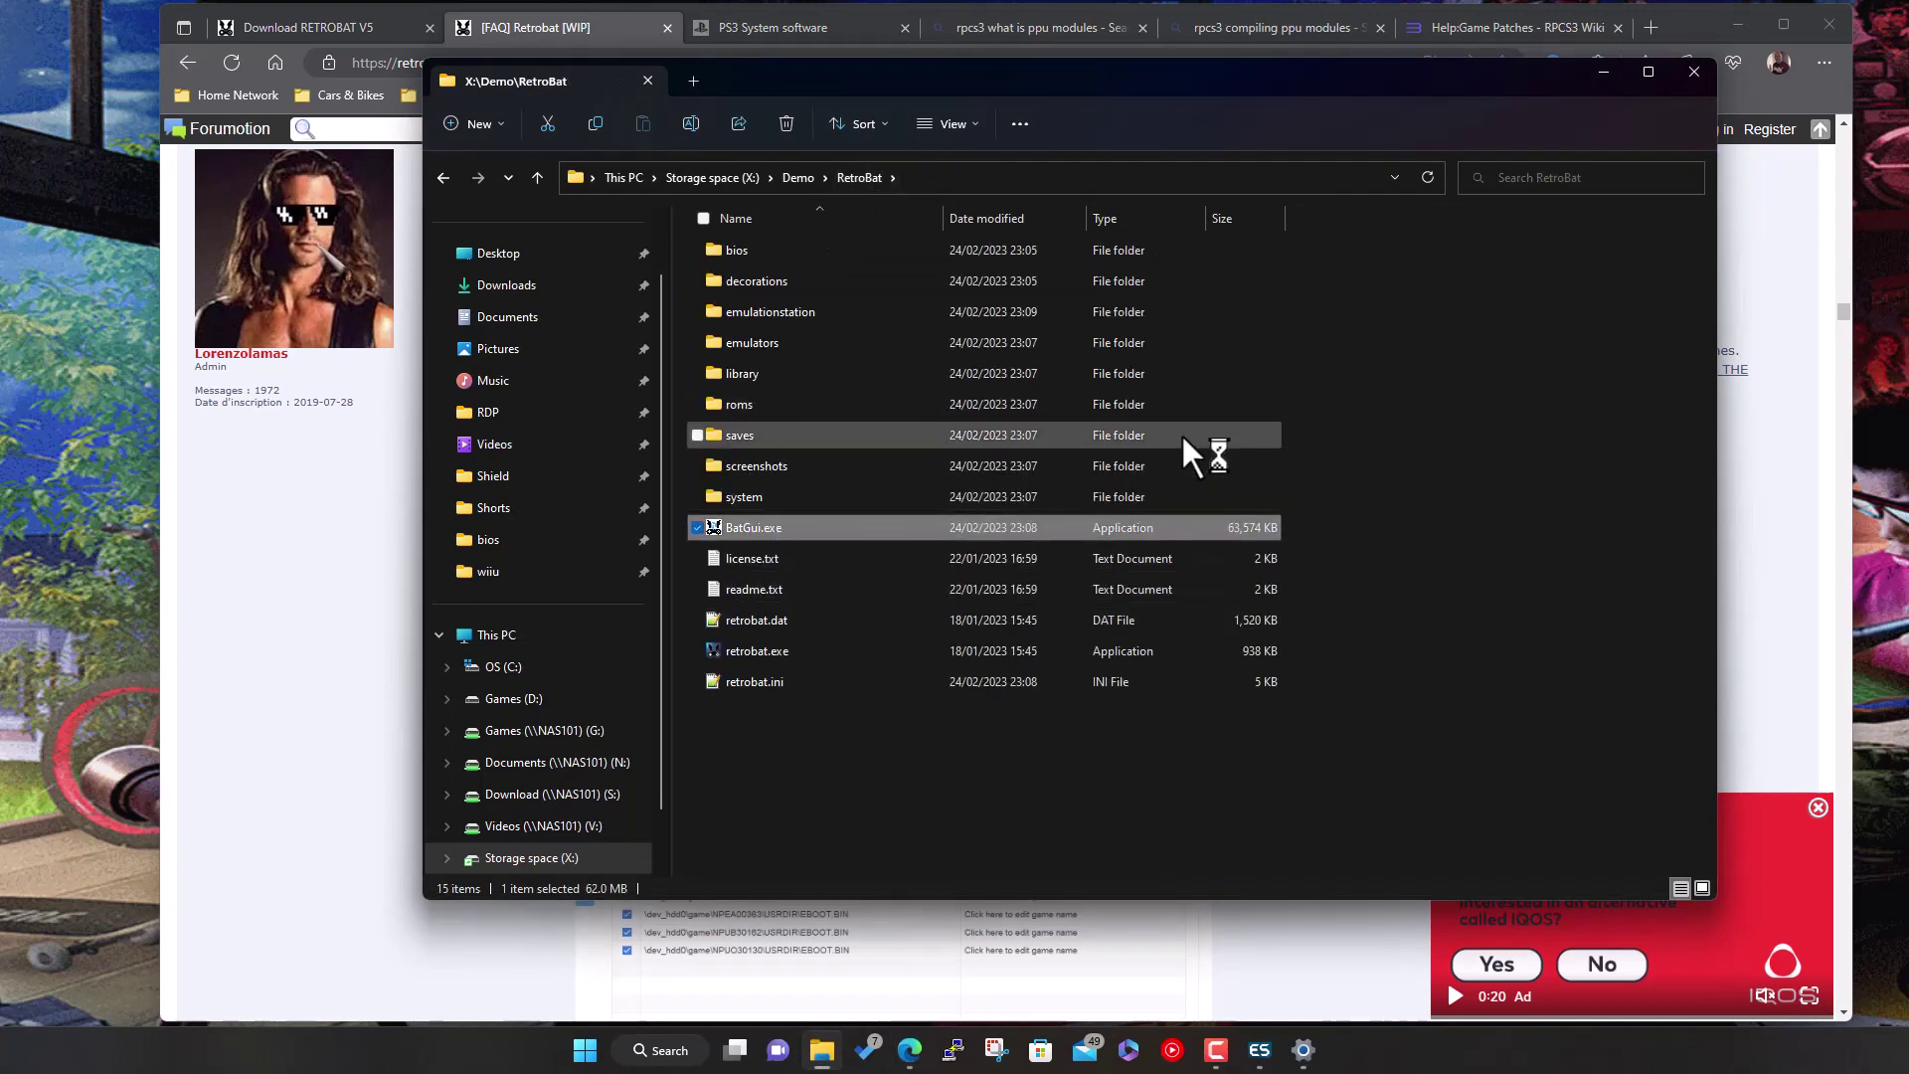
click(1603, 74)
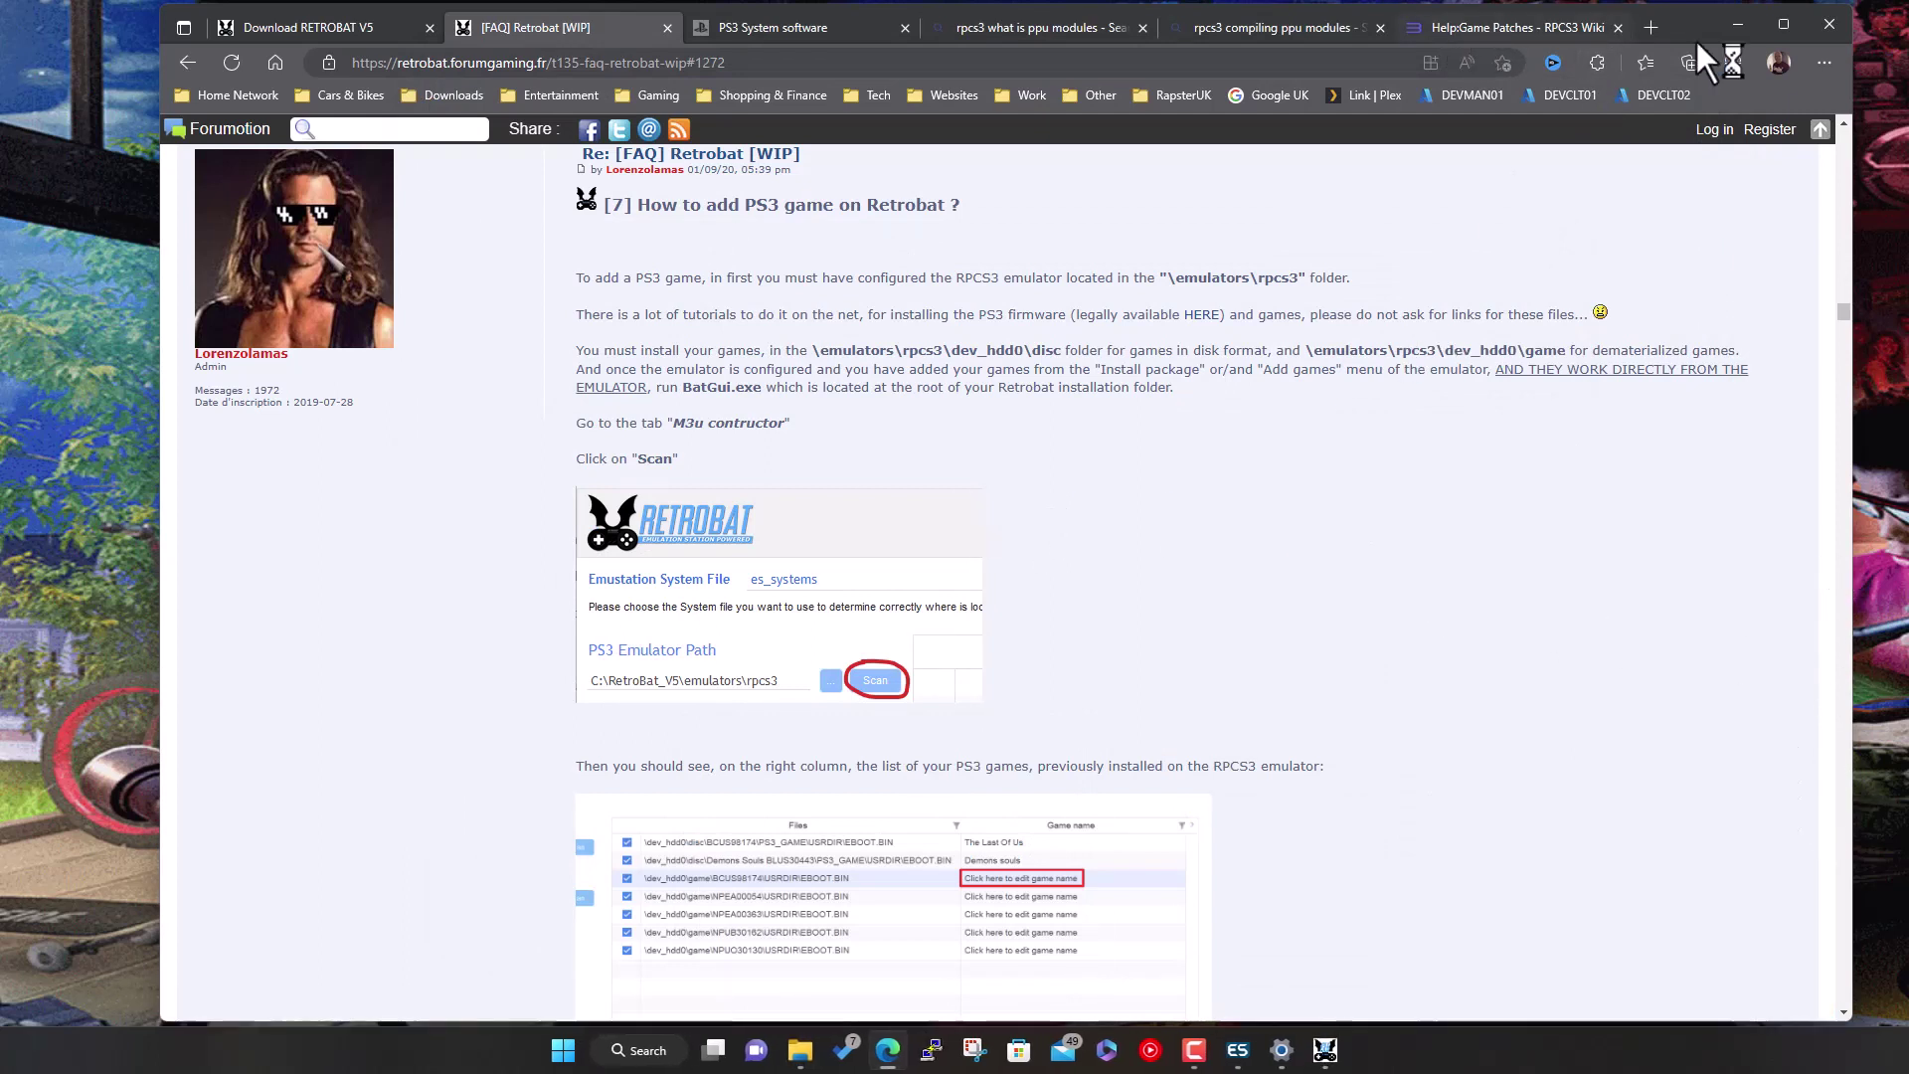
Arrange the browser and the BatGui menu so the PS3 instructions stay readable beside the menu
drag(1704, 28, 1536, 26)
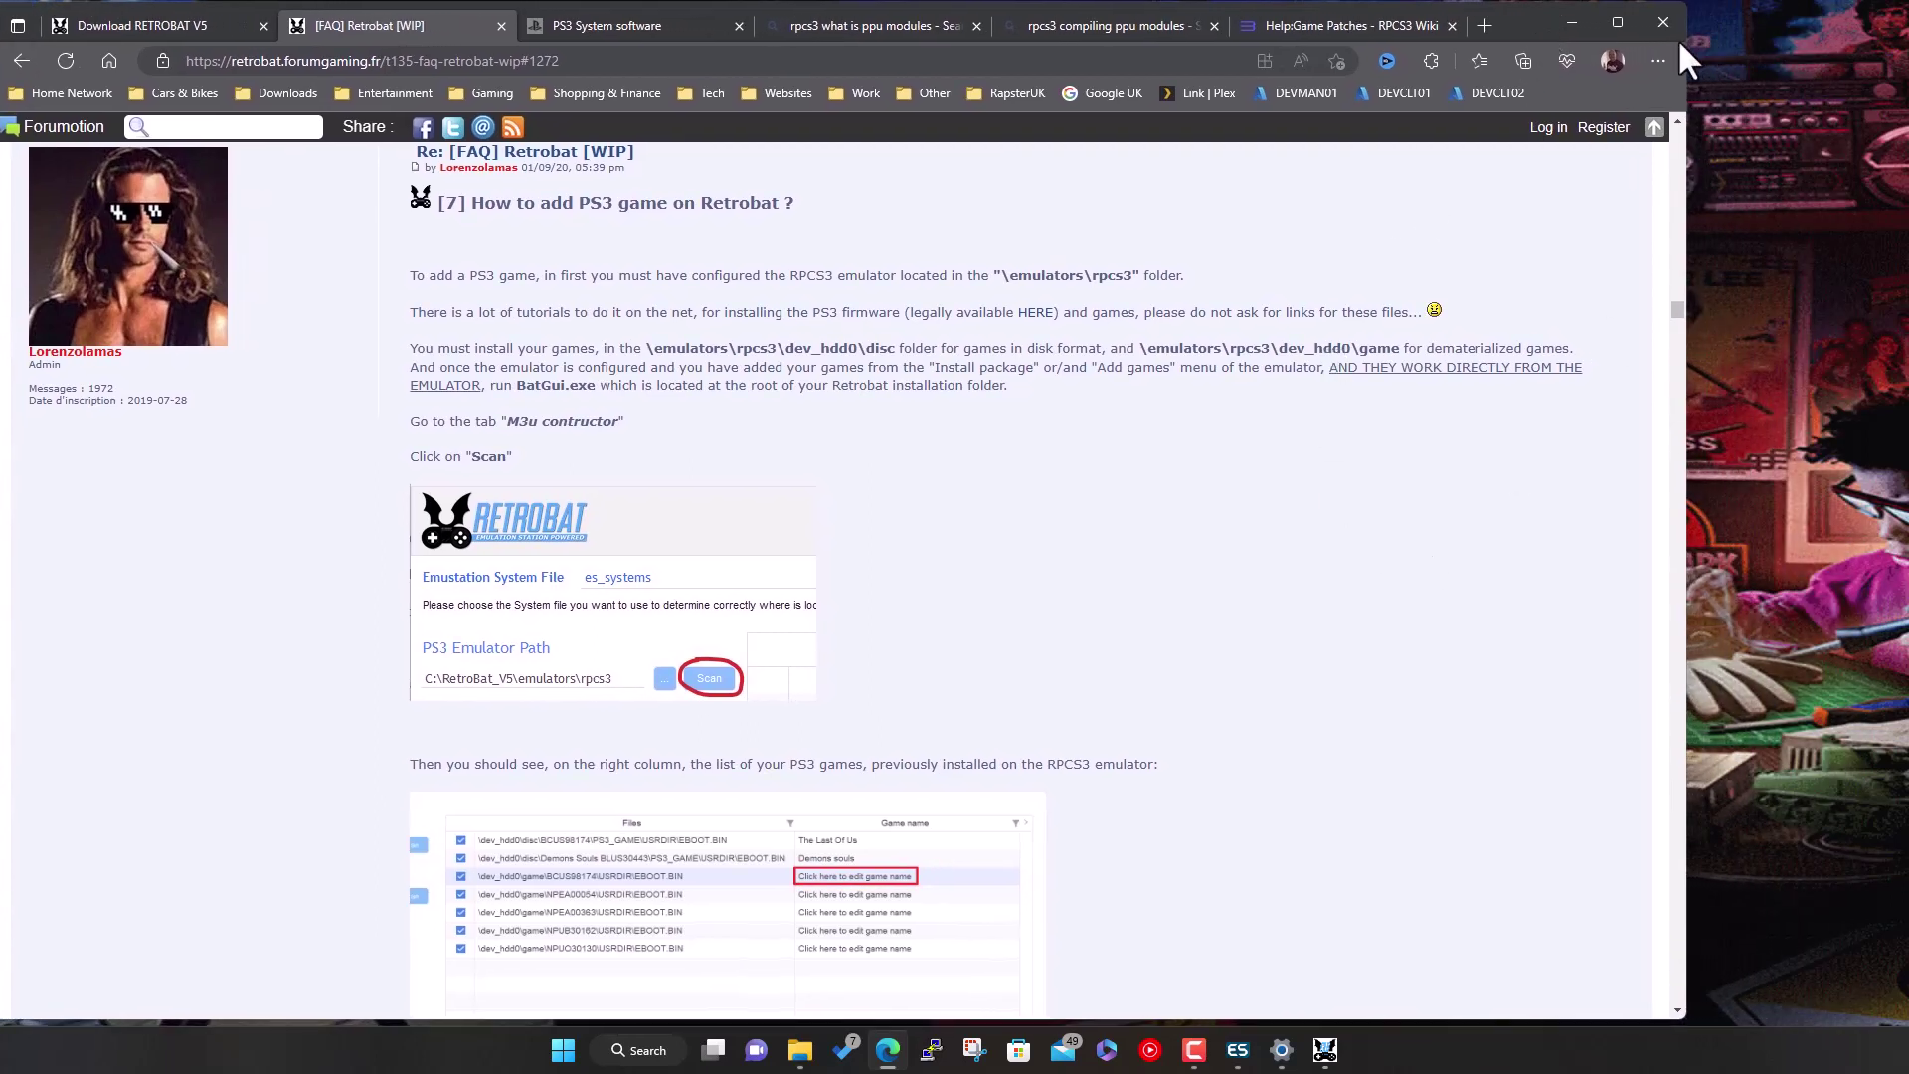
click(1326, 1050)
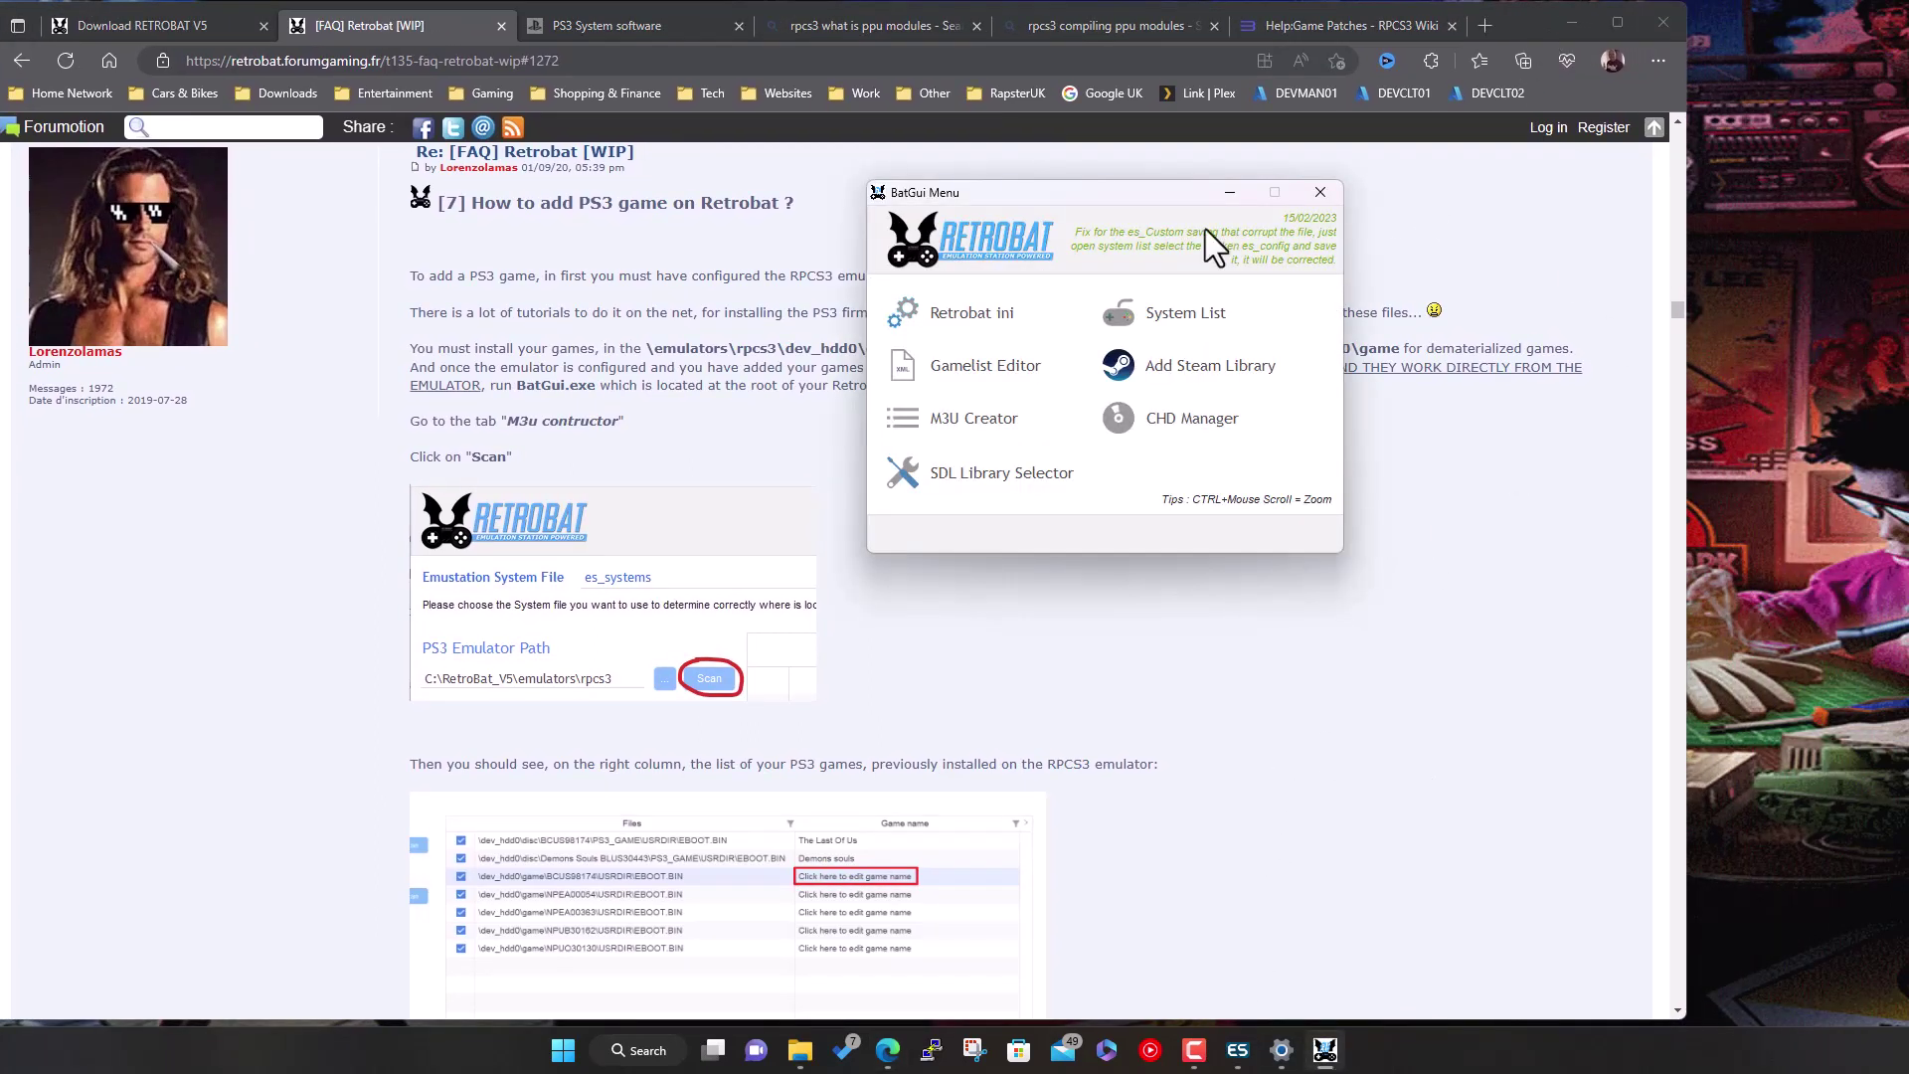
drag(1142, 199, 1470, 228)
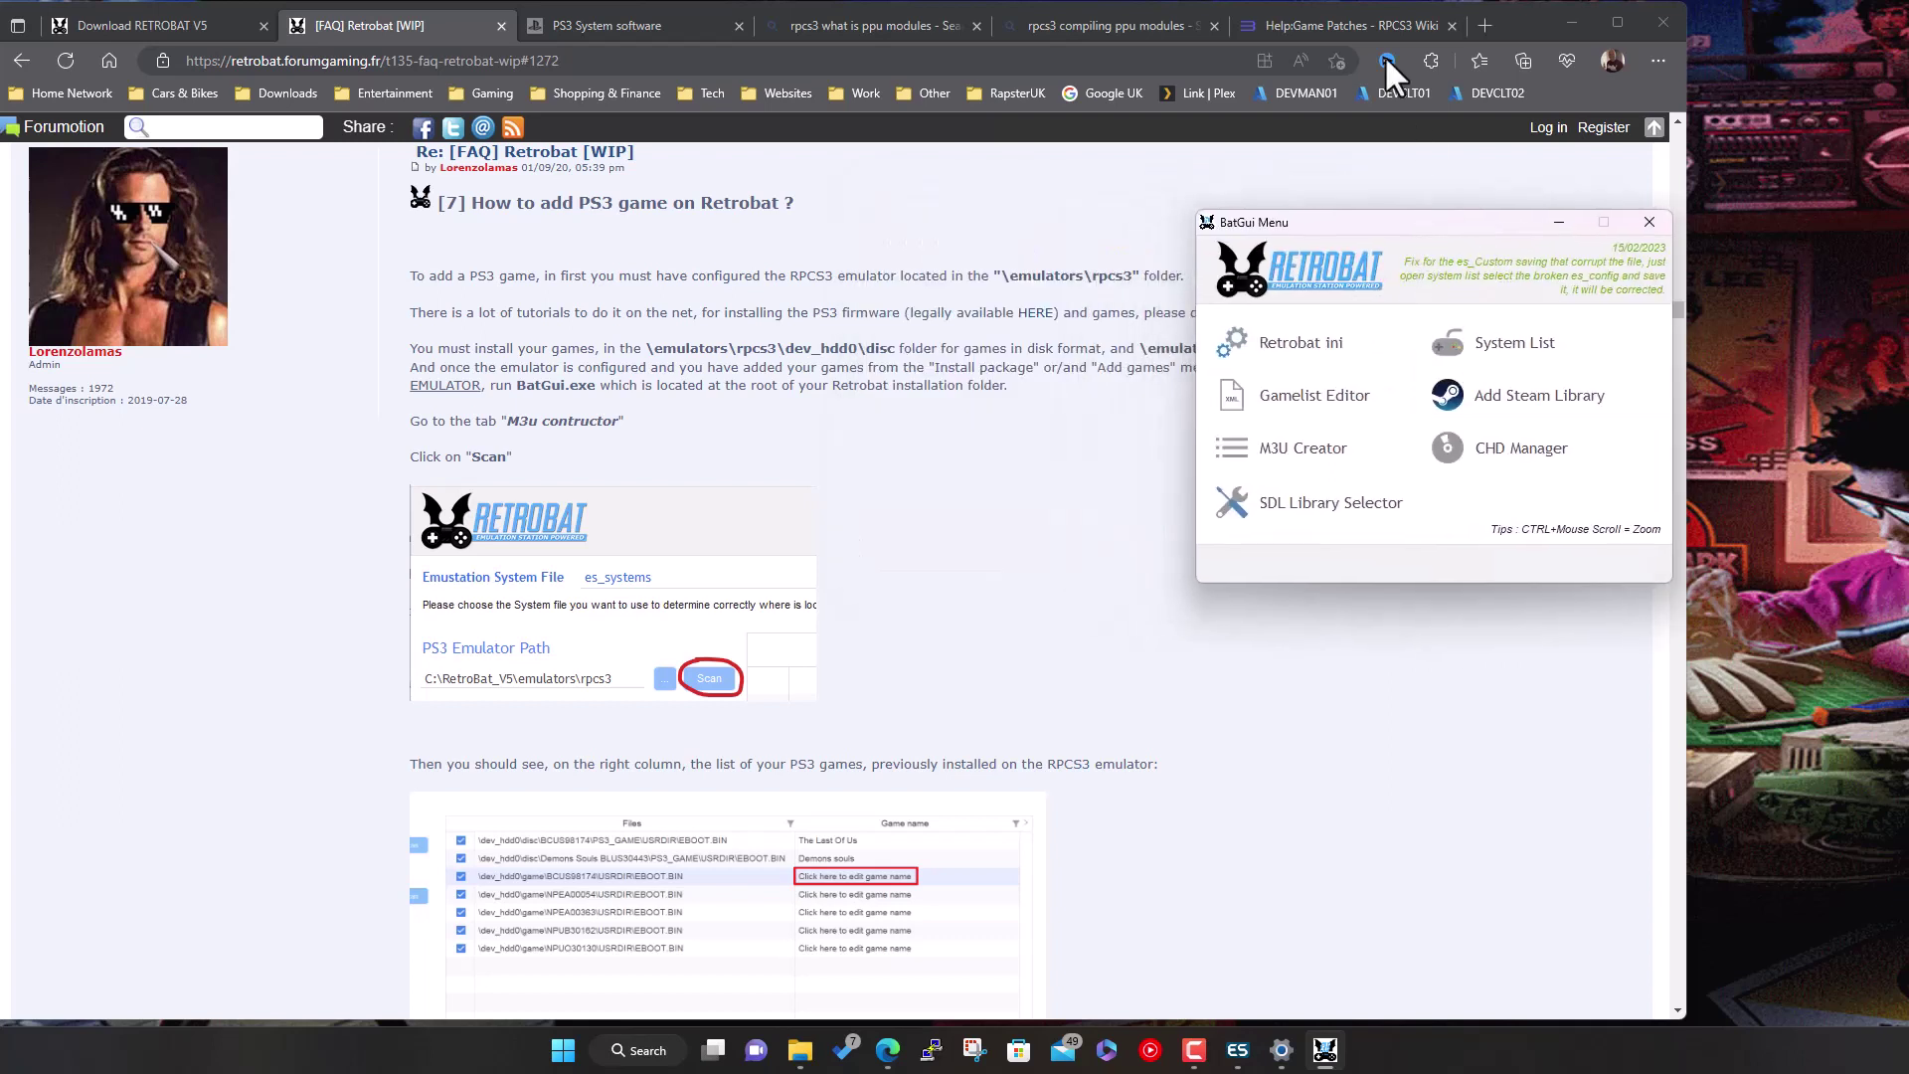
Open BatGui's M3U Creator, move its window clear of the instructions and scan the PS3 emulator path for games
click(1303, 446)
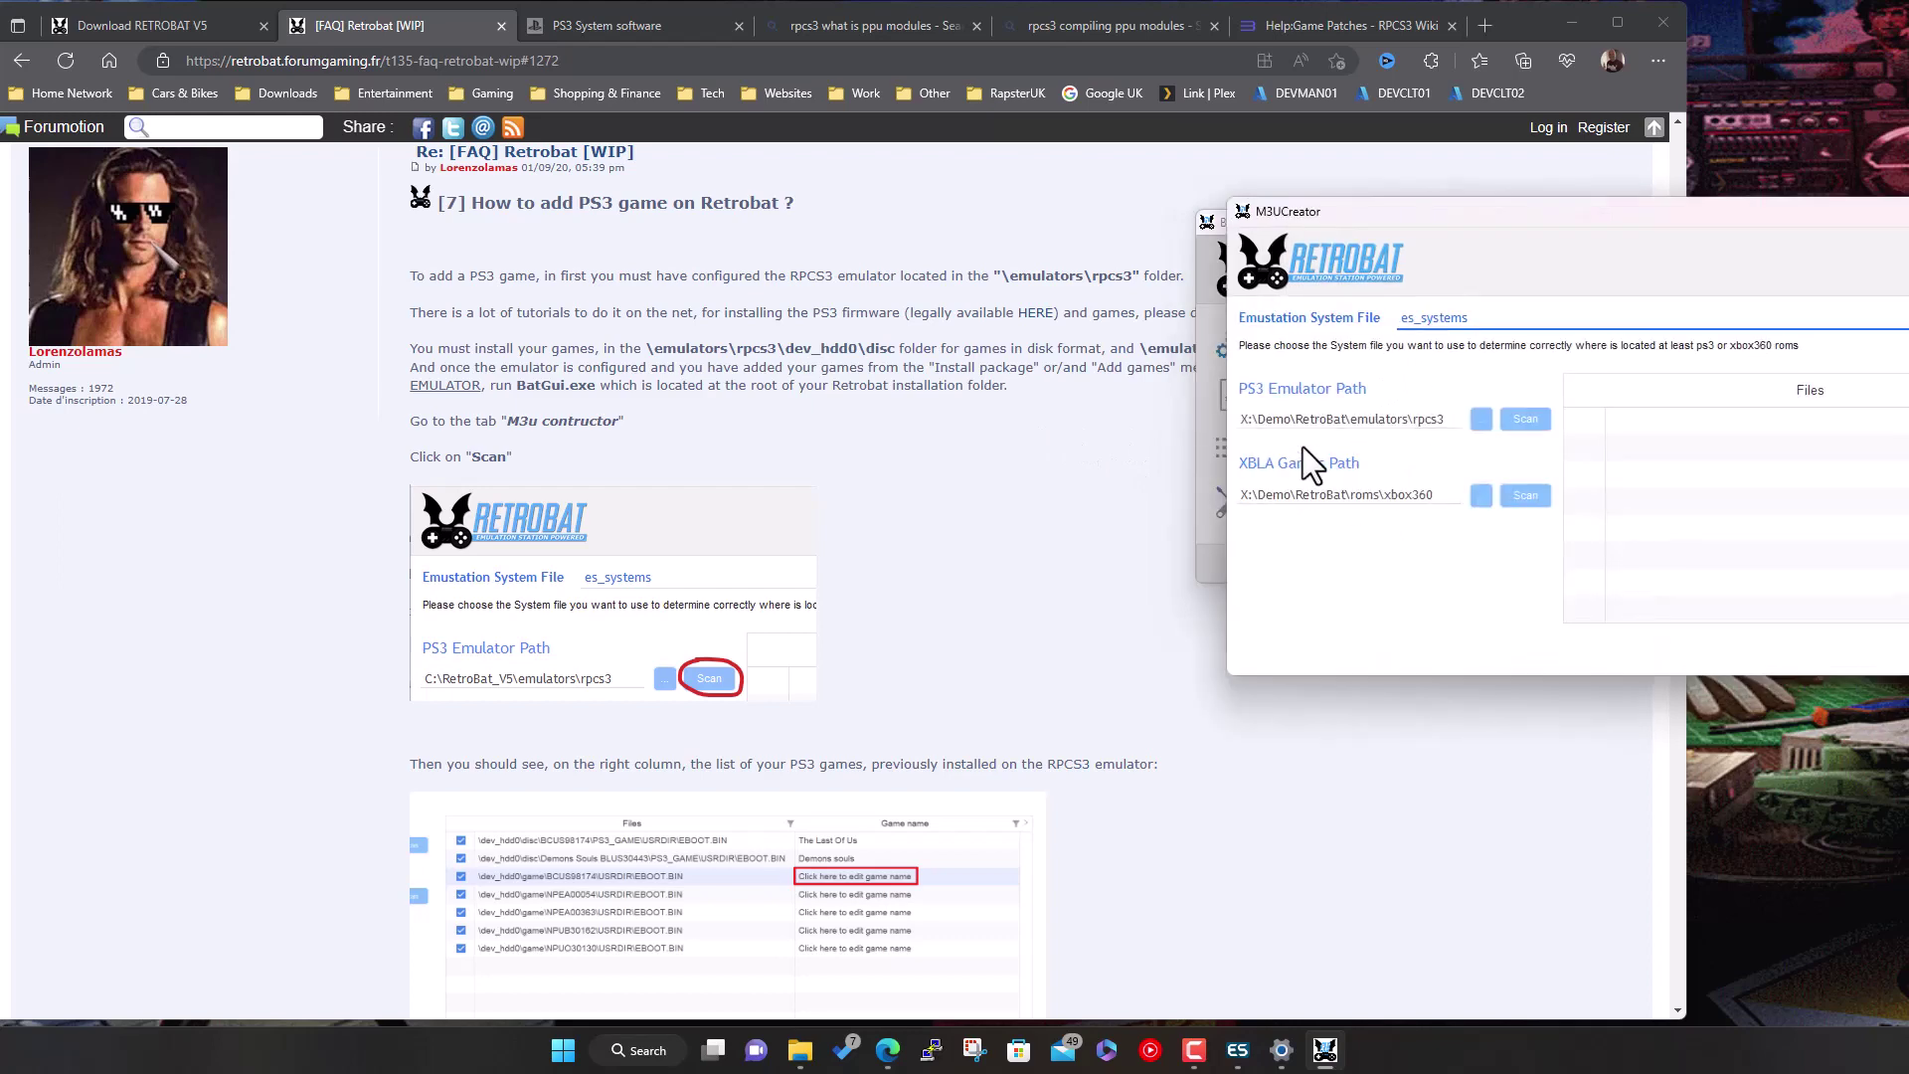
drag(1811, 225, 1401, 43)
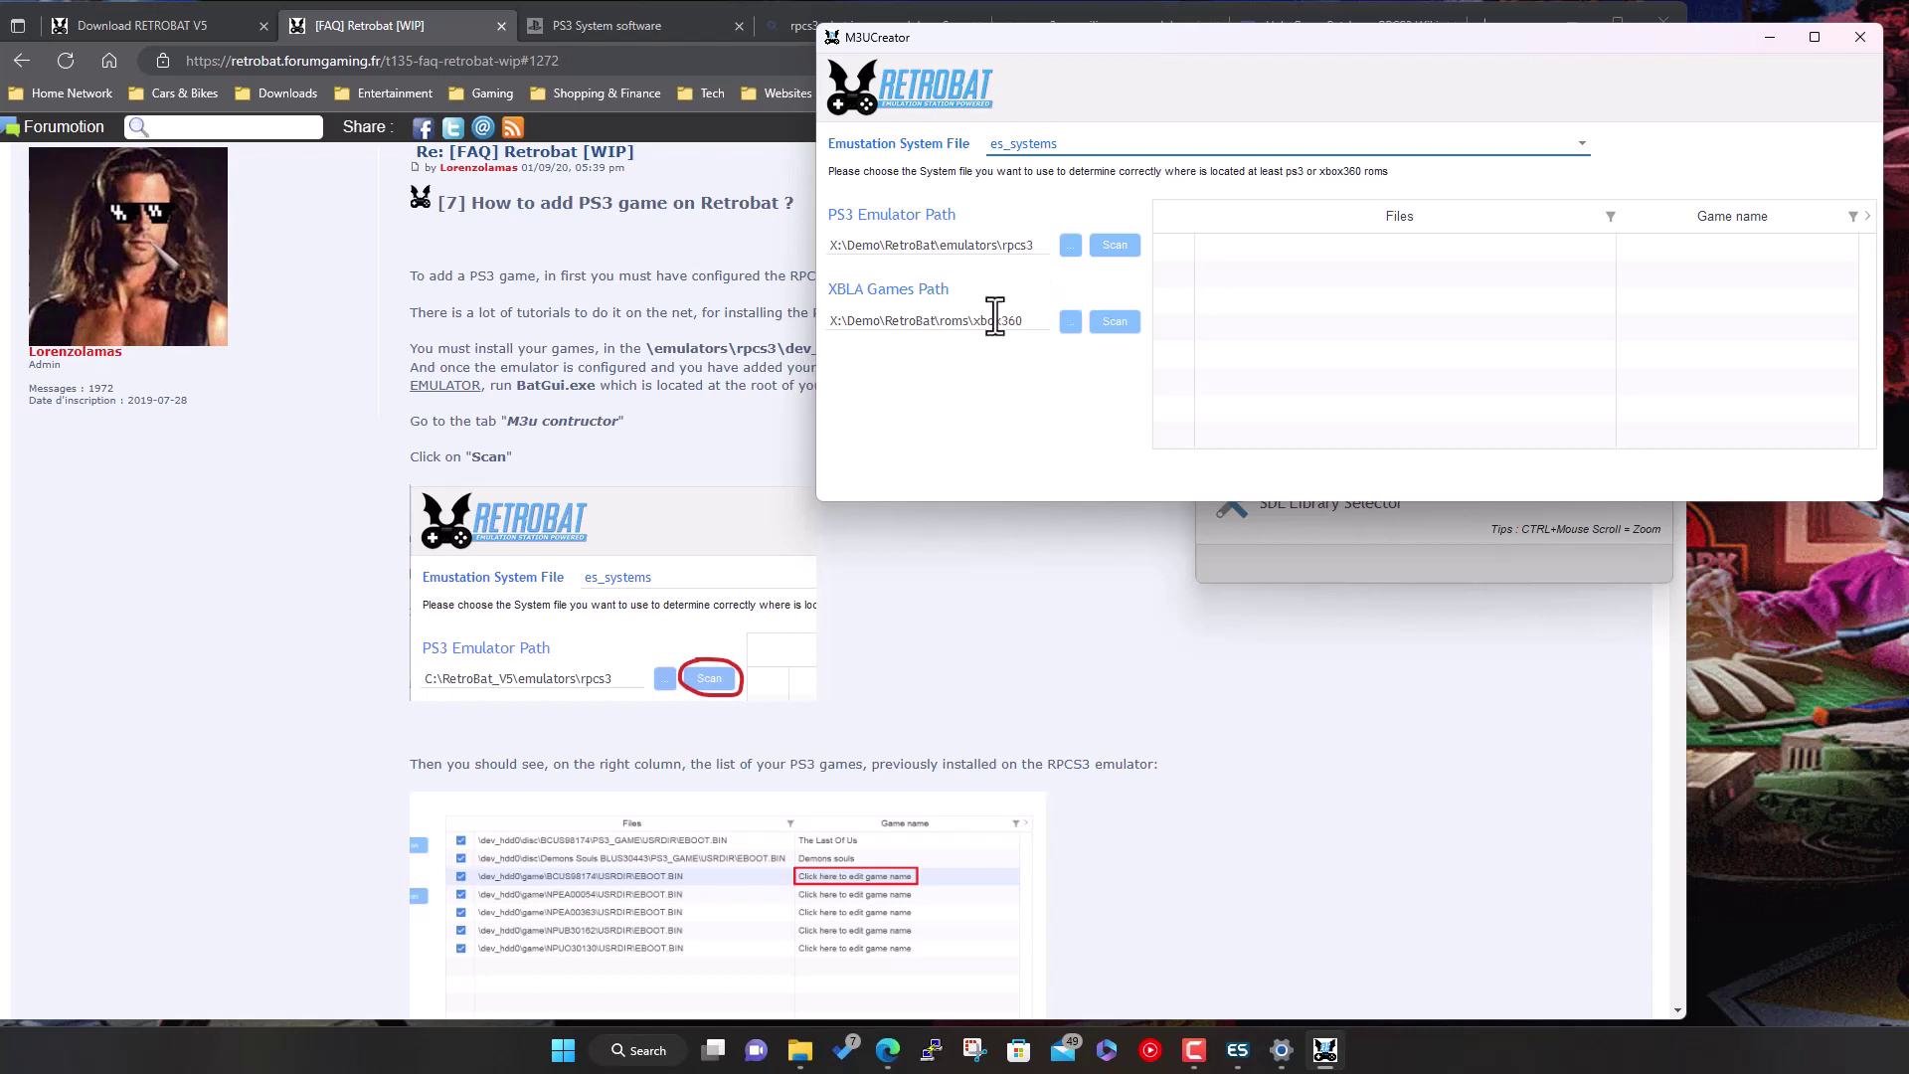
click(1125, 242)
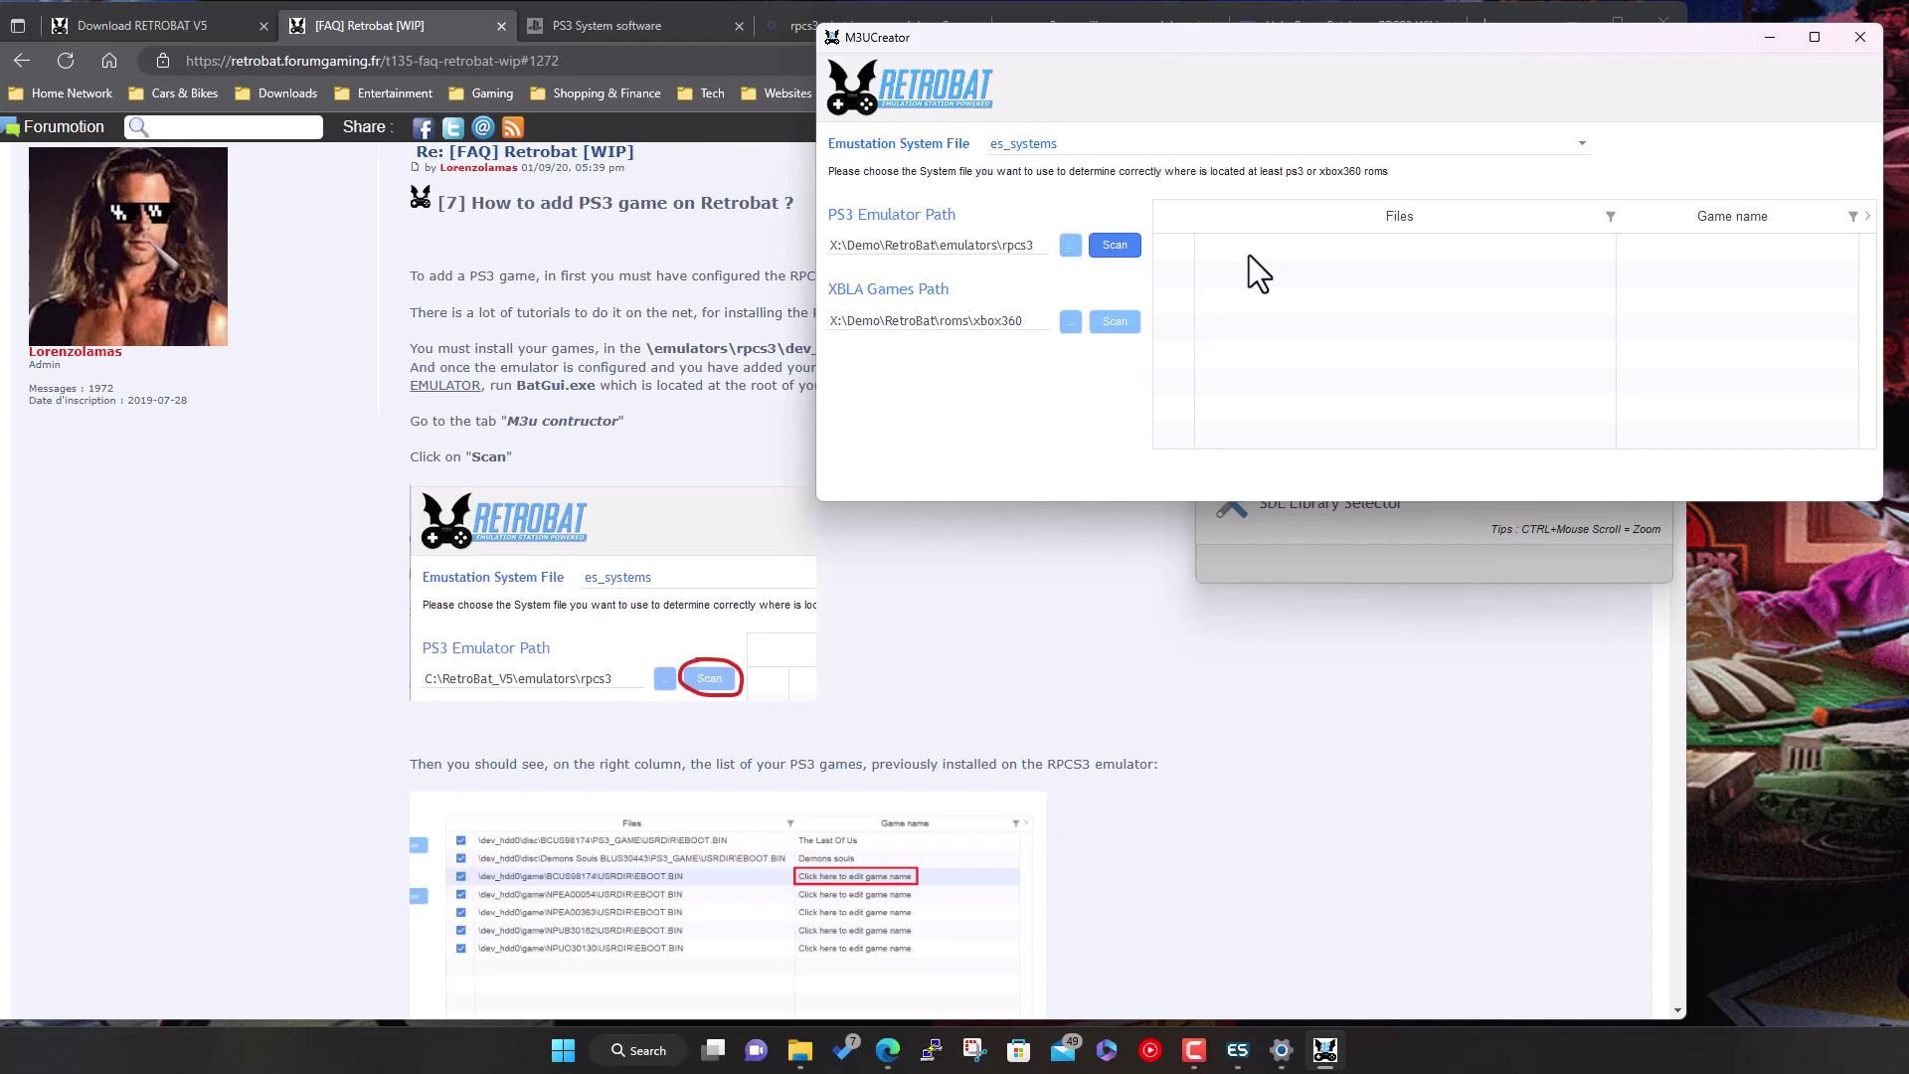
Browse for a different PS3 emulator path, going to the X:\Demo\RetroBat folder
click(1070, 246)
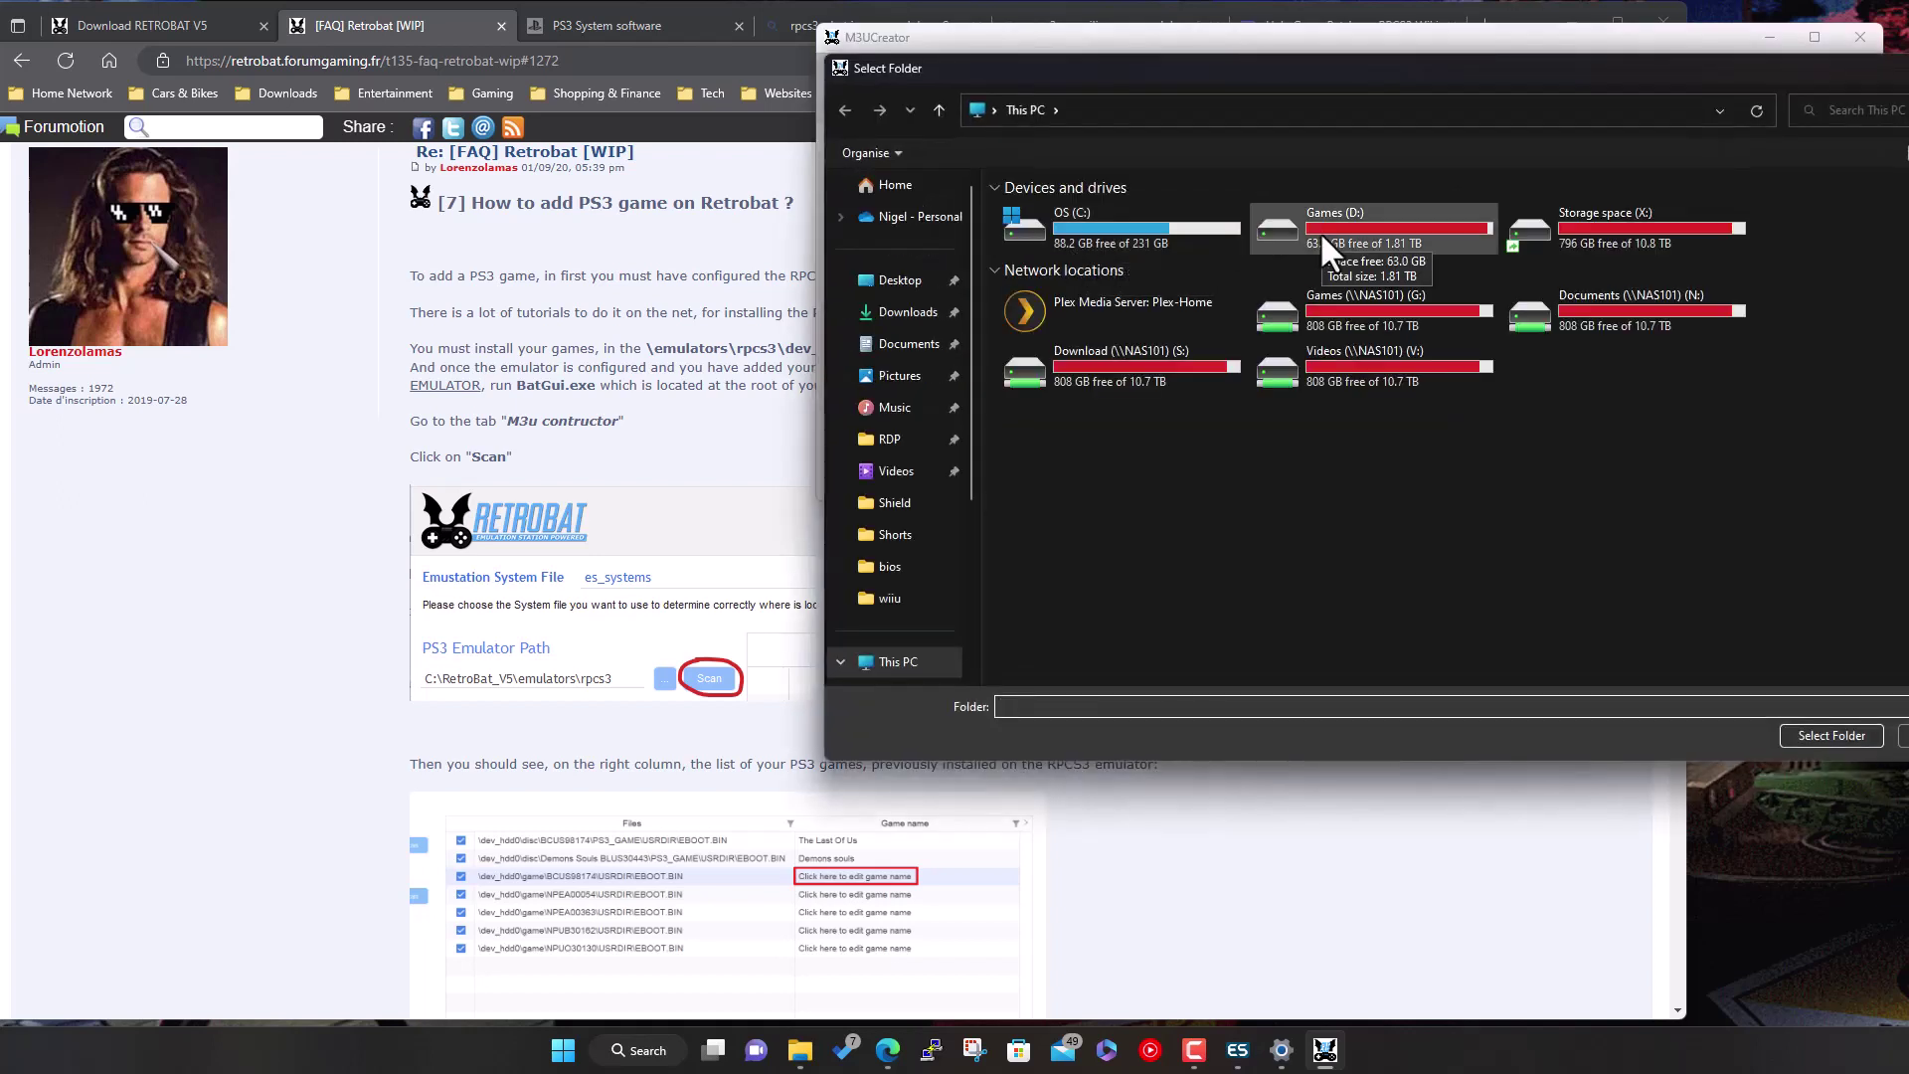
double_click(1619, 223)
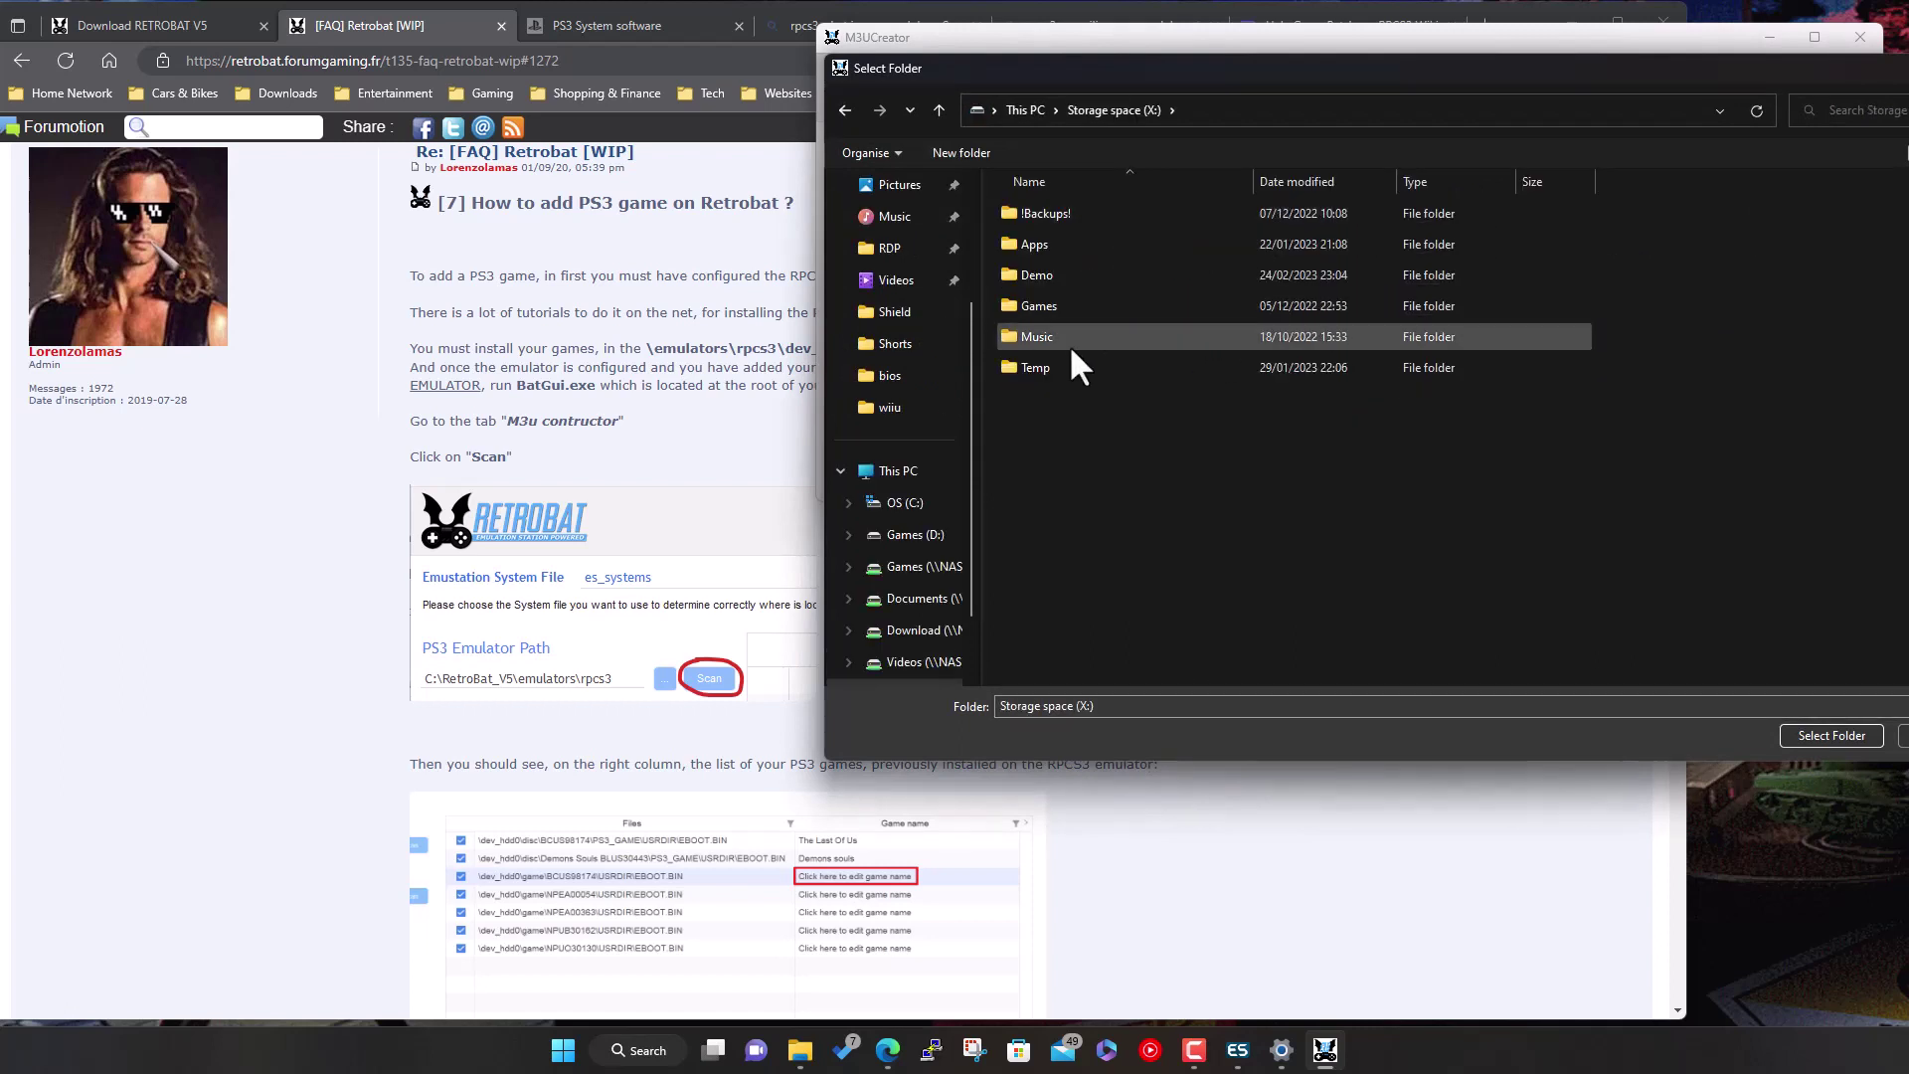
double_click(1056, 306)
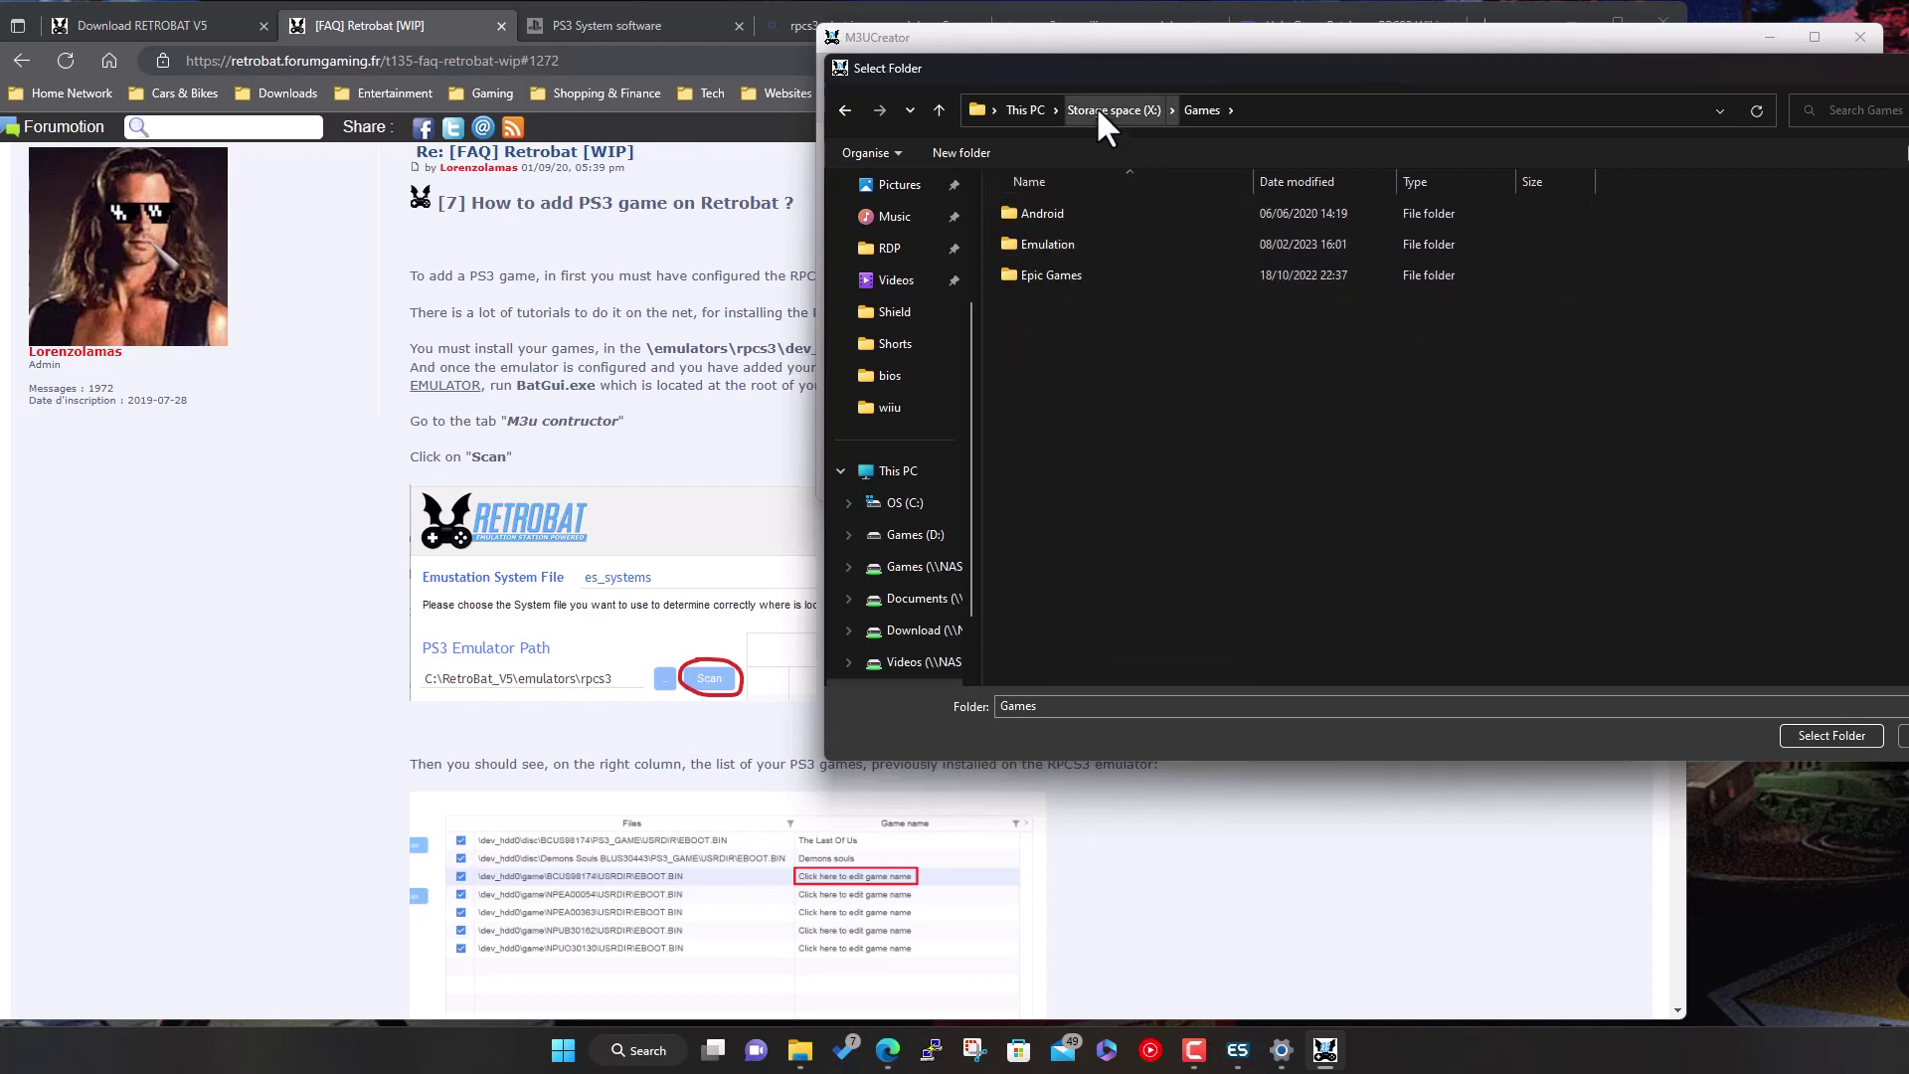
click(1101, 109)
double_click(1041, 269)
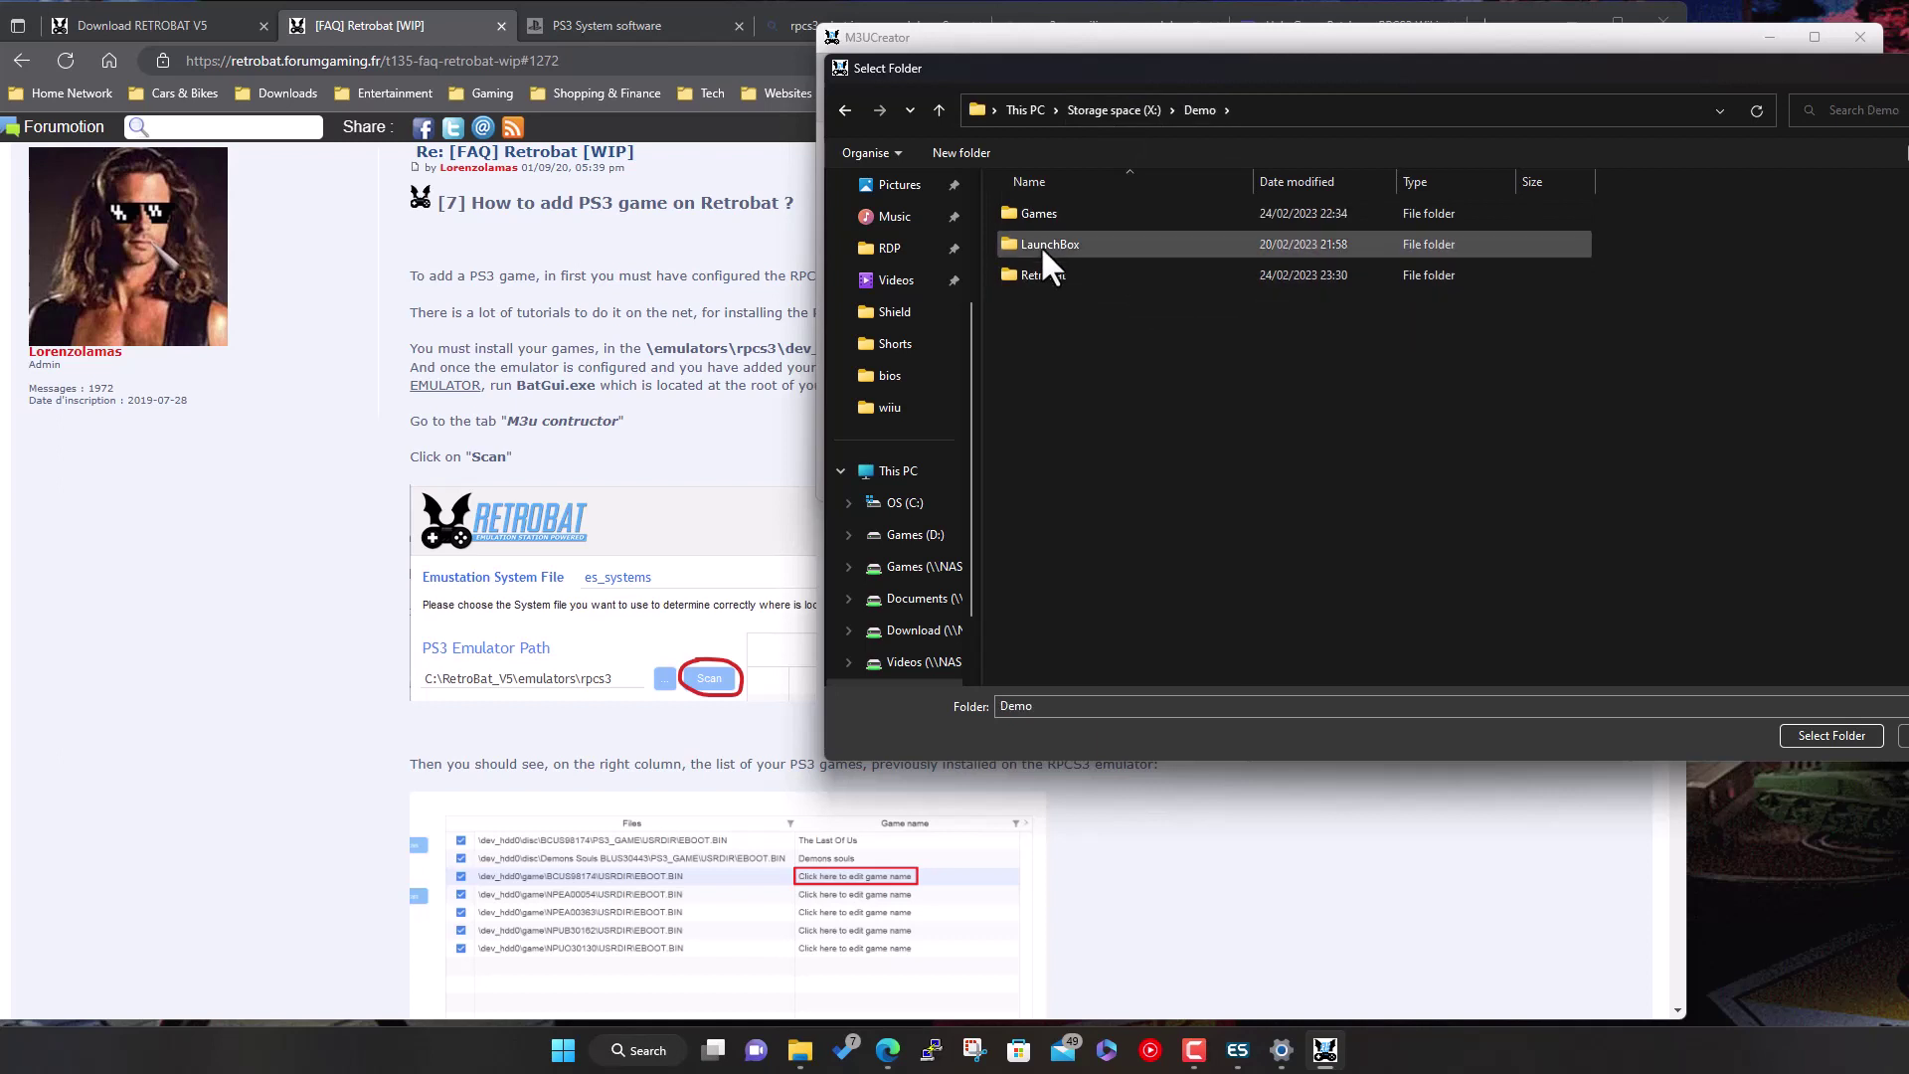
double_click(1038, 268)
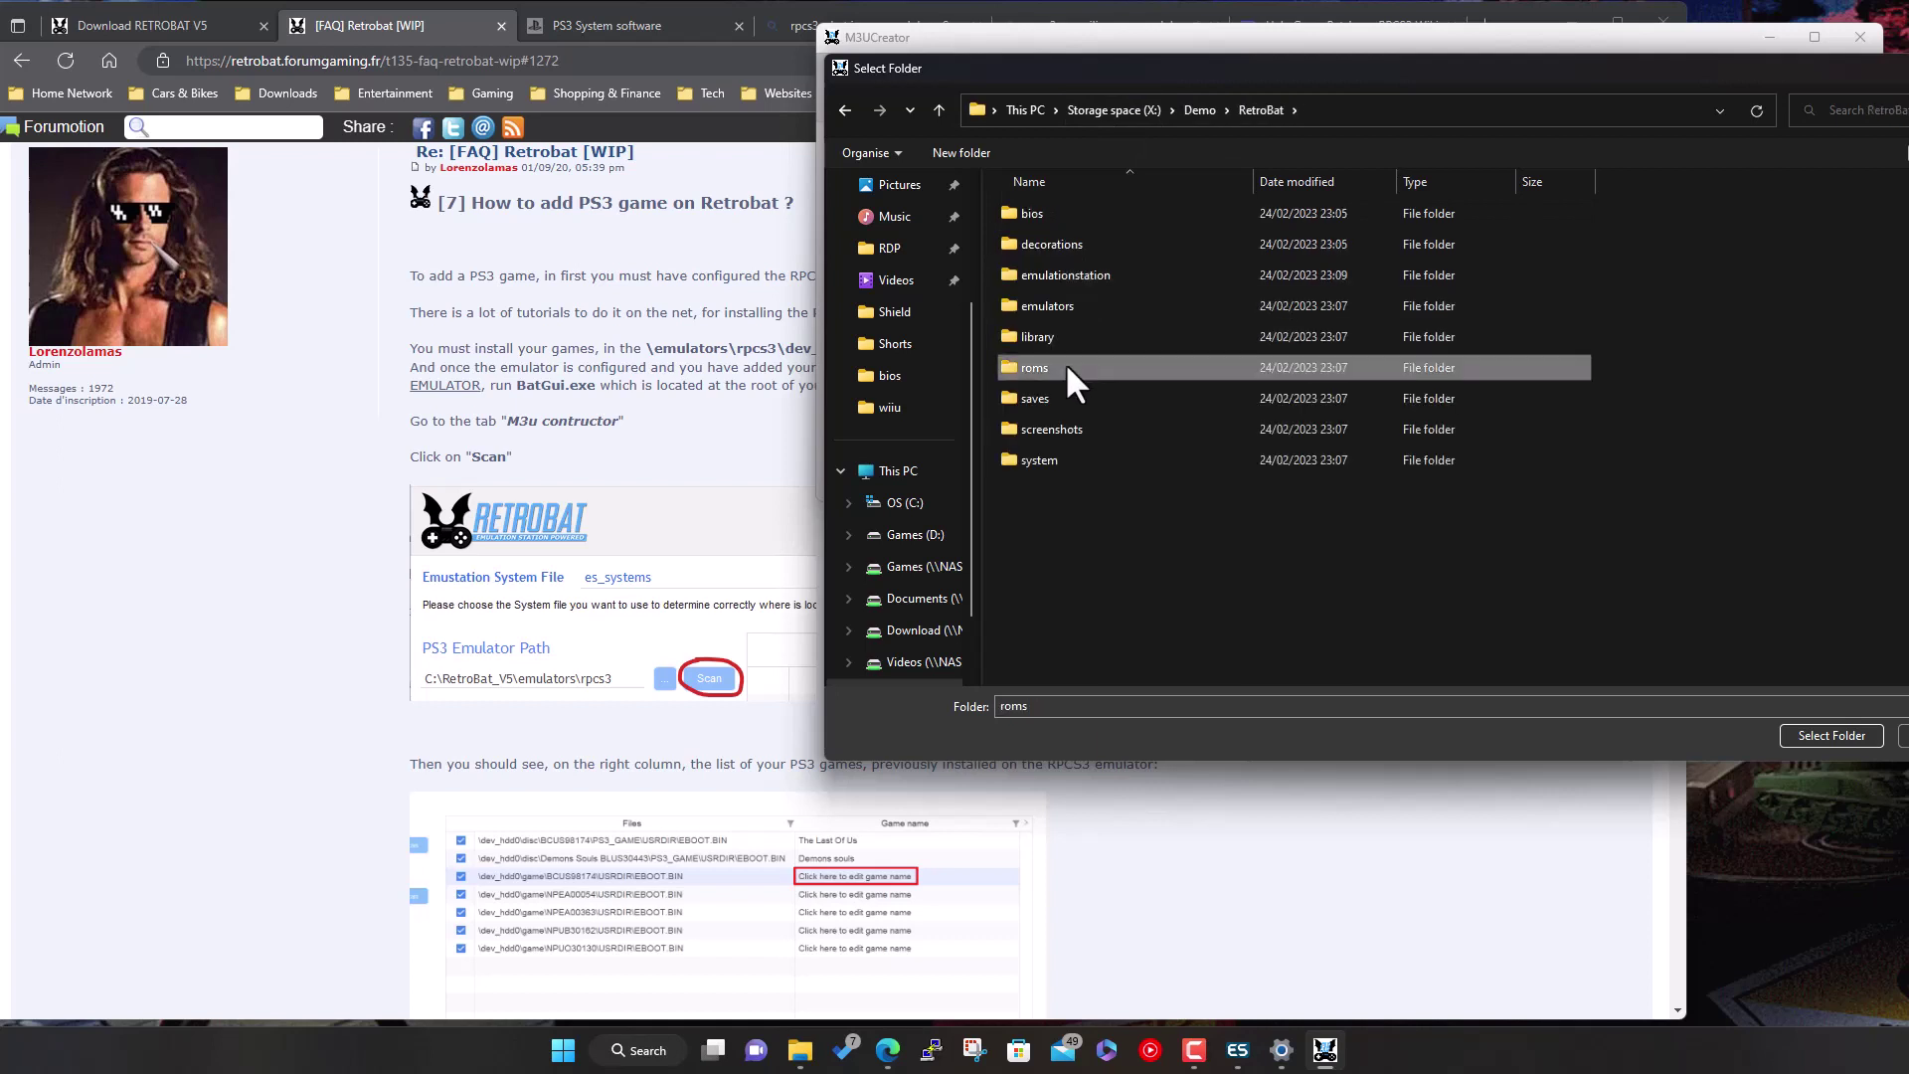
Set the PS3 emulator path to X:\Demo\RetroBat\roms\ps3 and scan it for games
double_click(1072, 366)
scroll(1187, 557, down, 10)
scroll(1181, 552, down, 10)
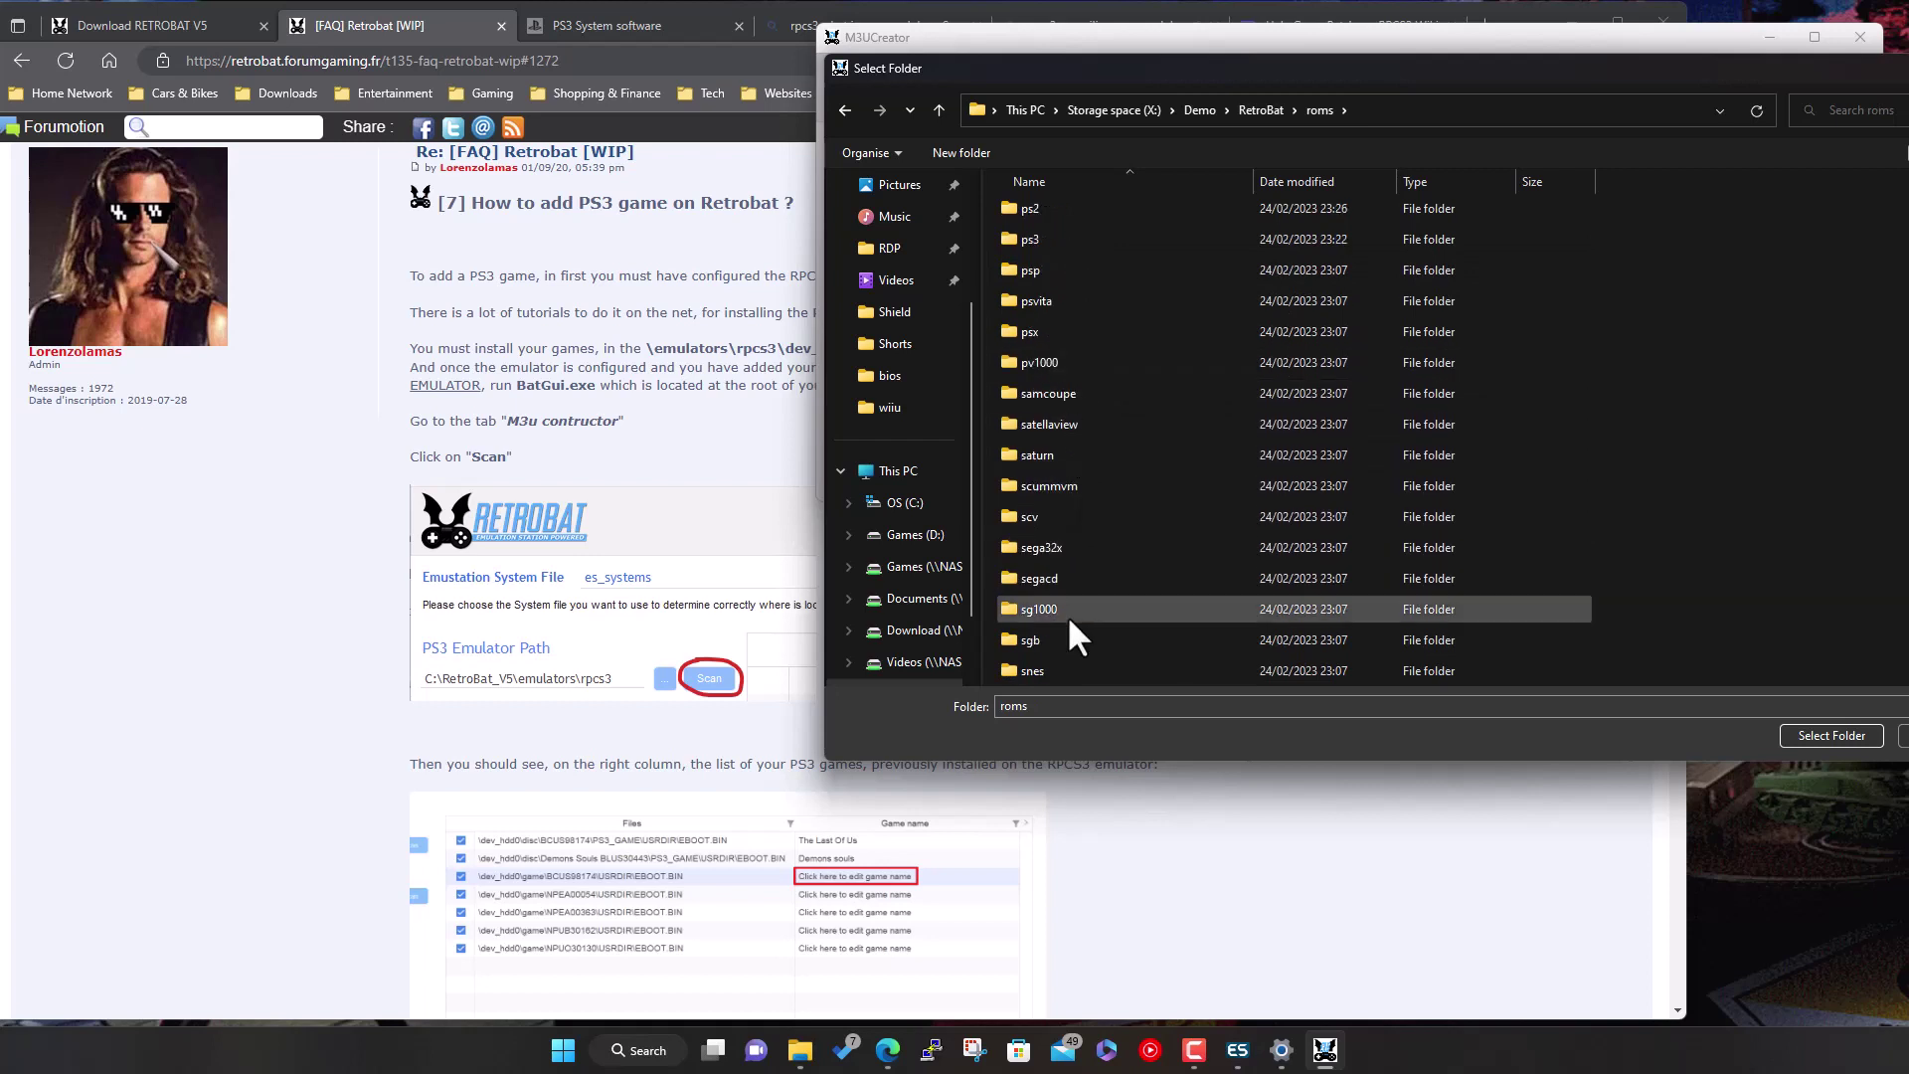
scroll(1066, 615, up, 3)
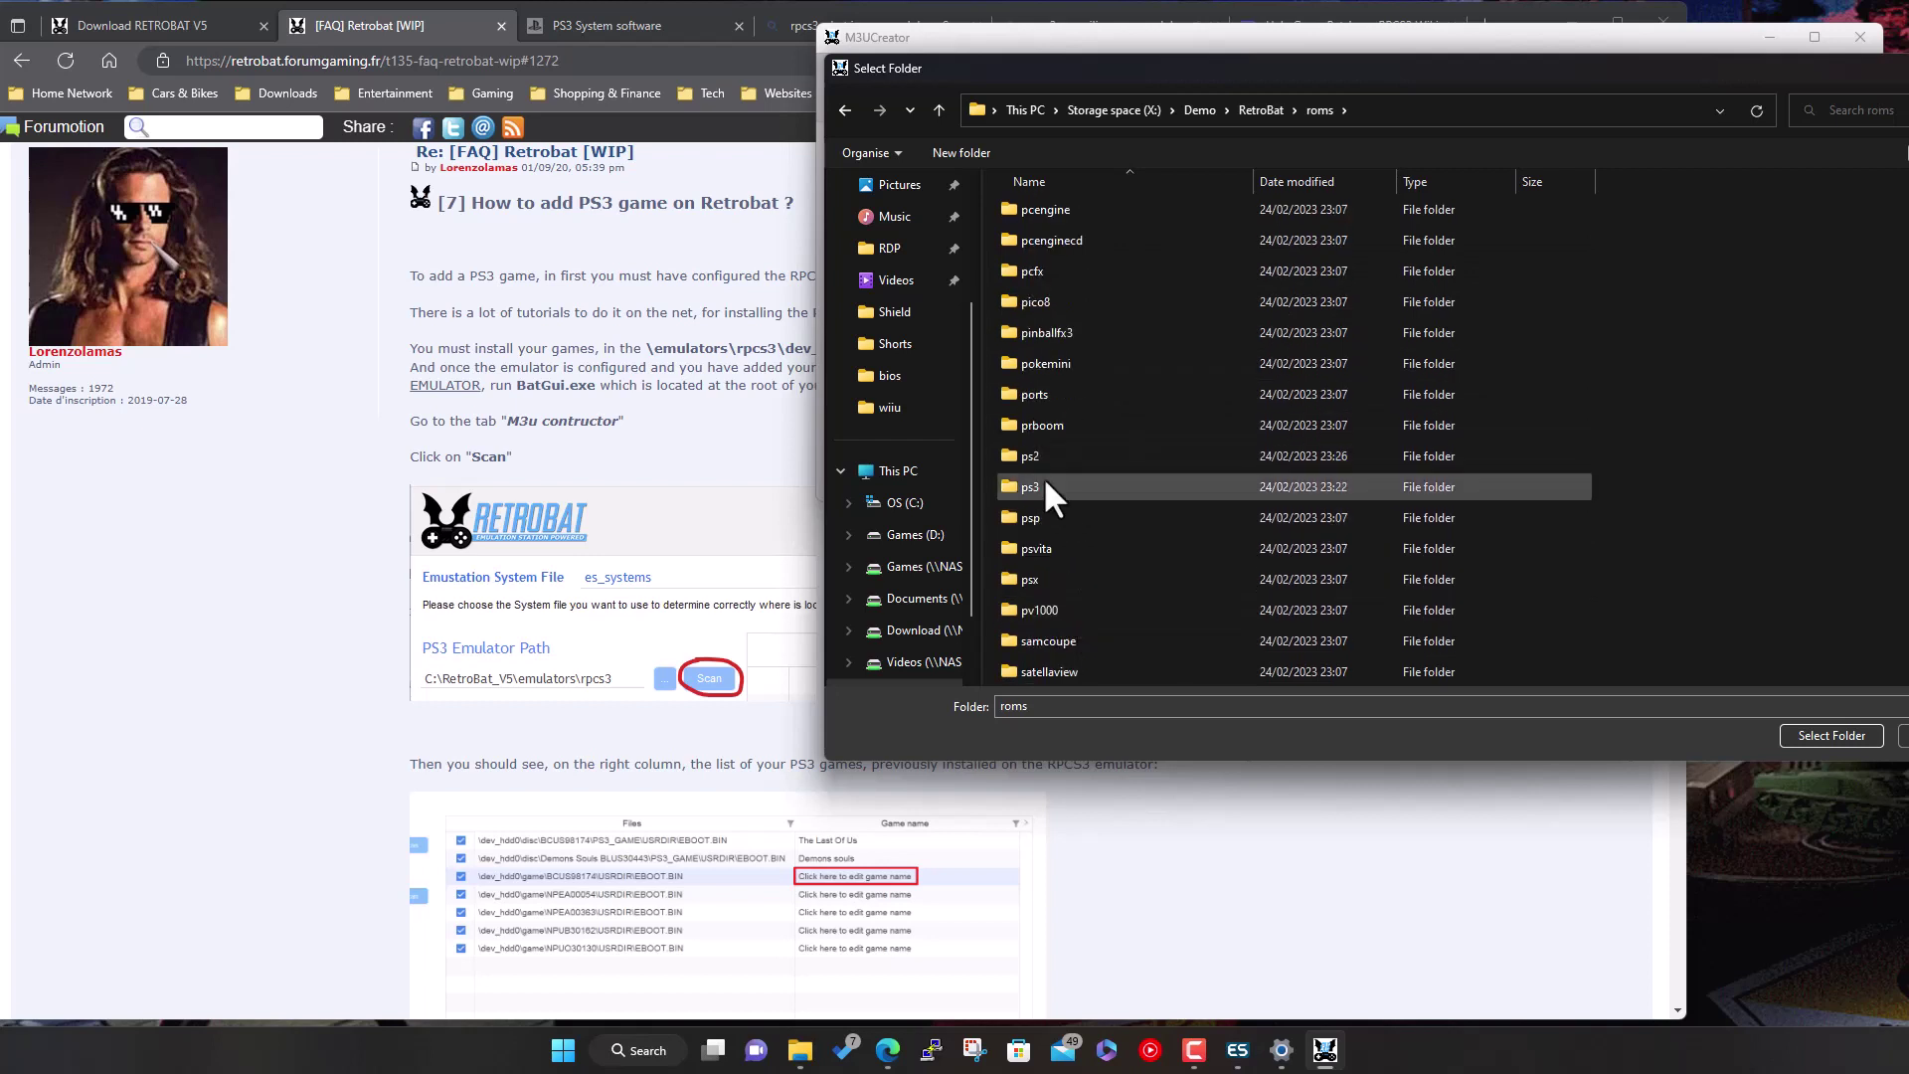
double_click(1046, 484)
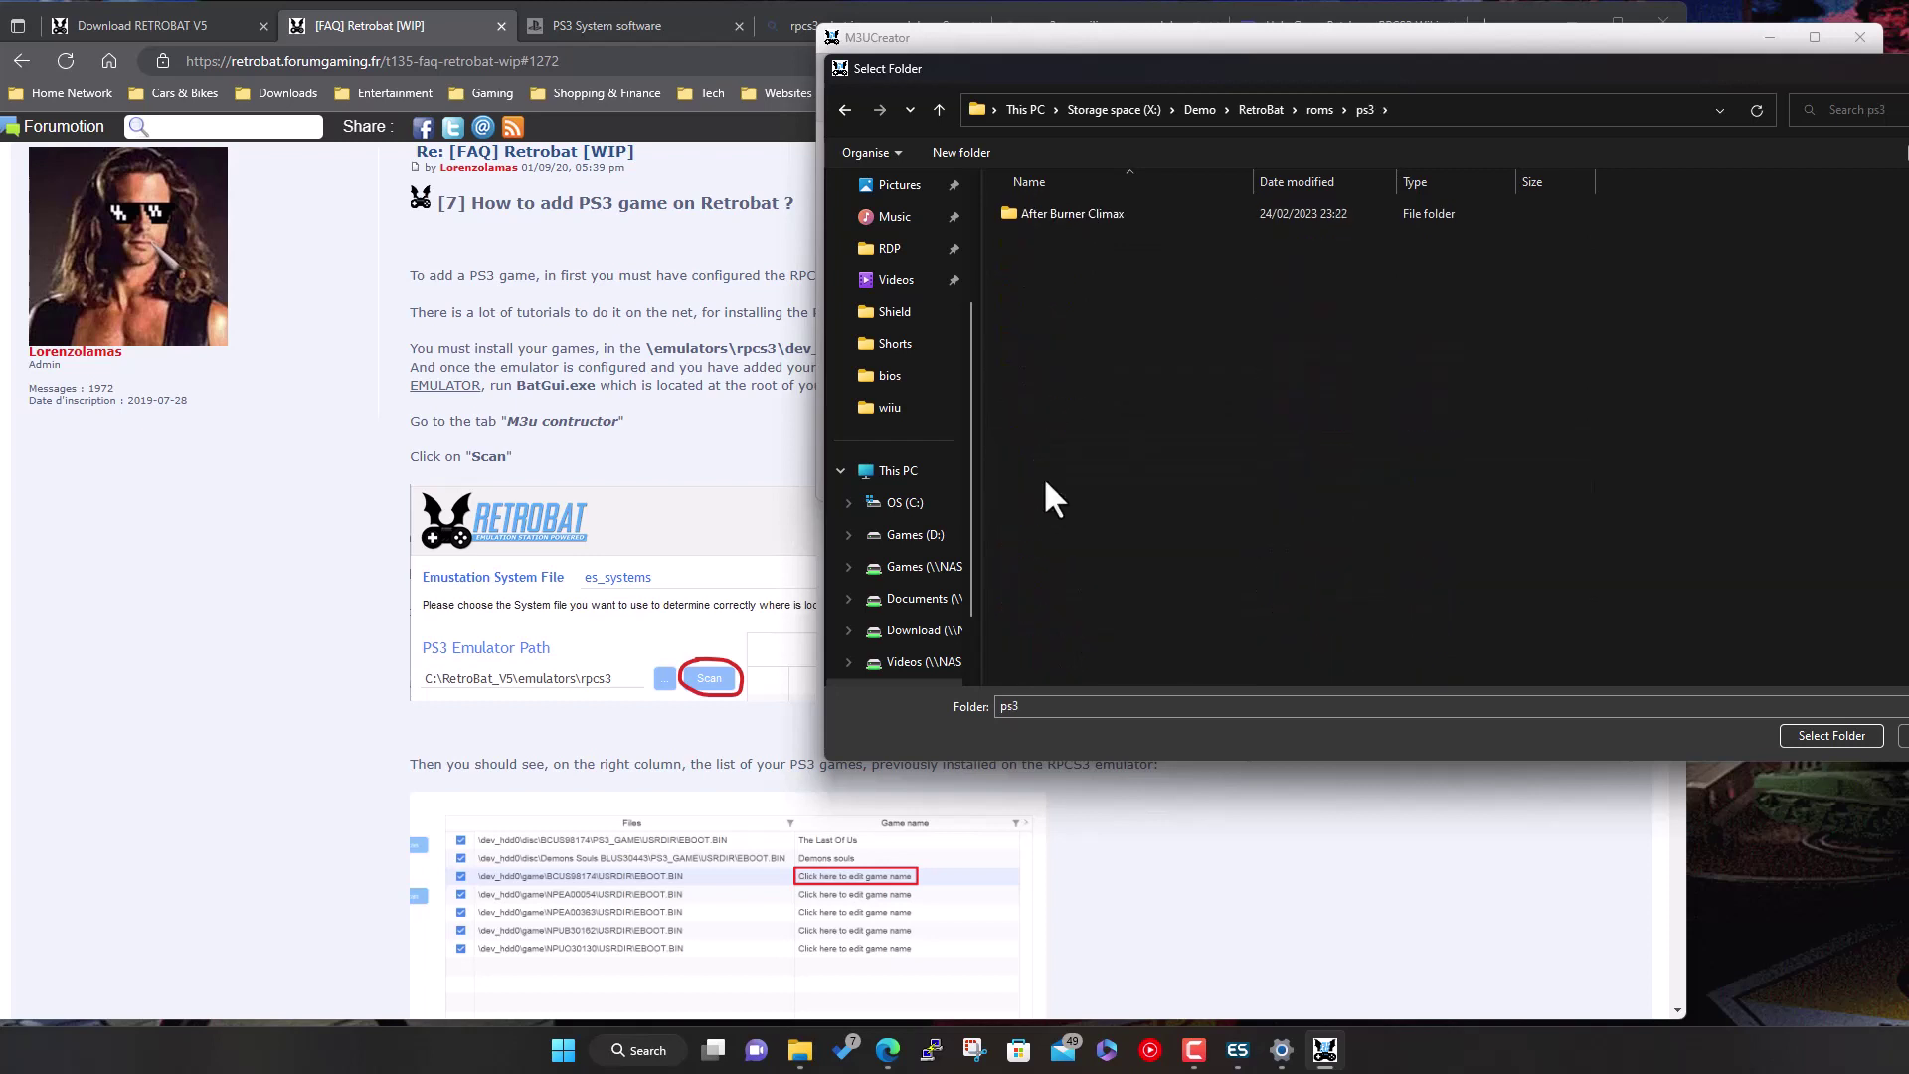
click(1832, 735)
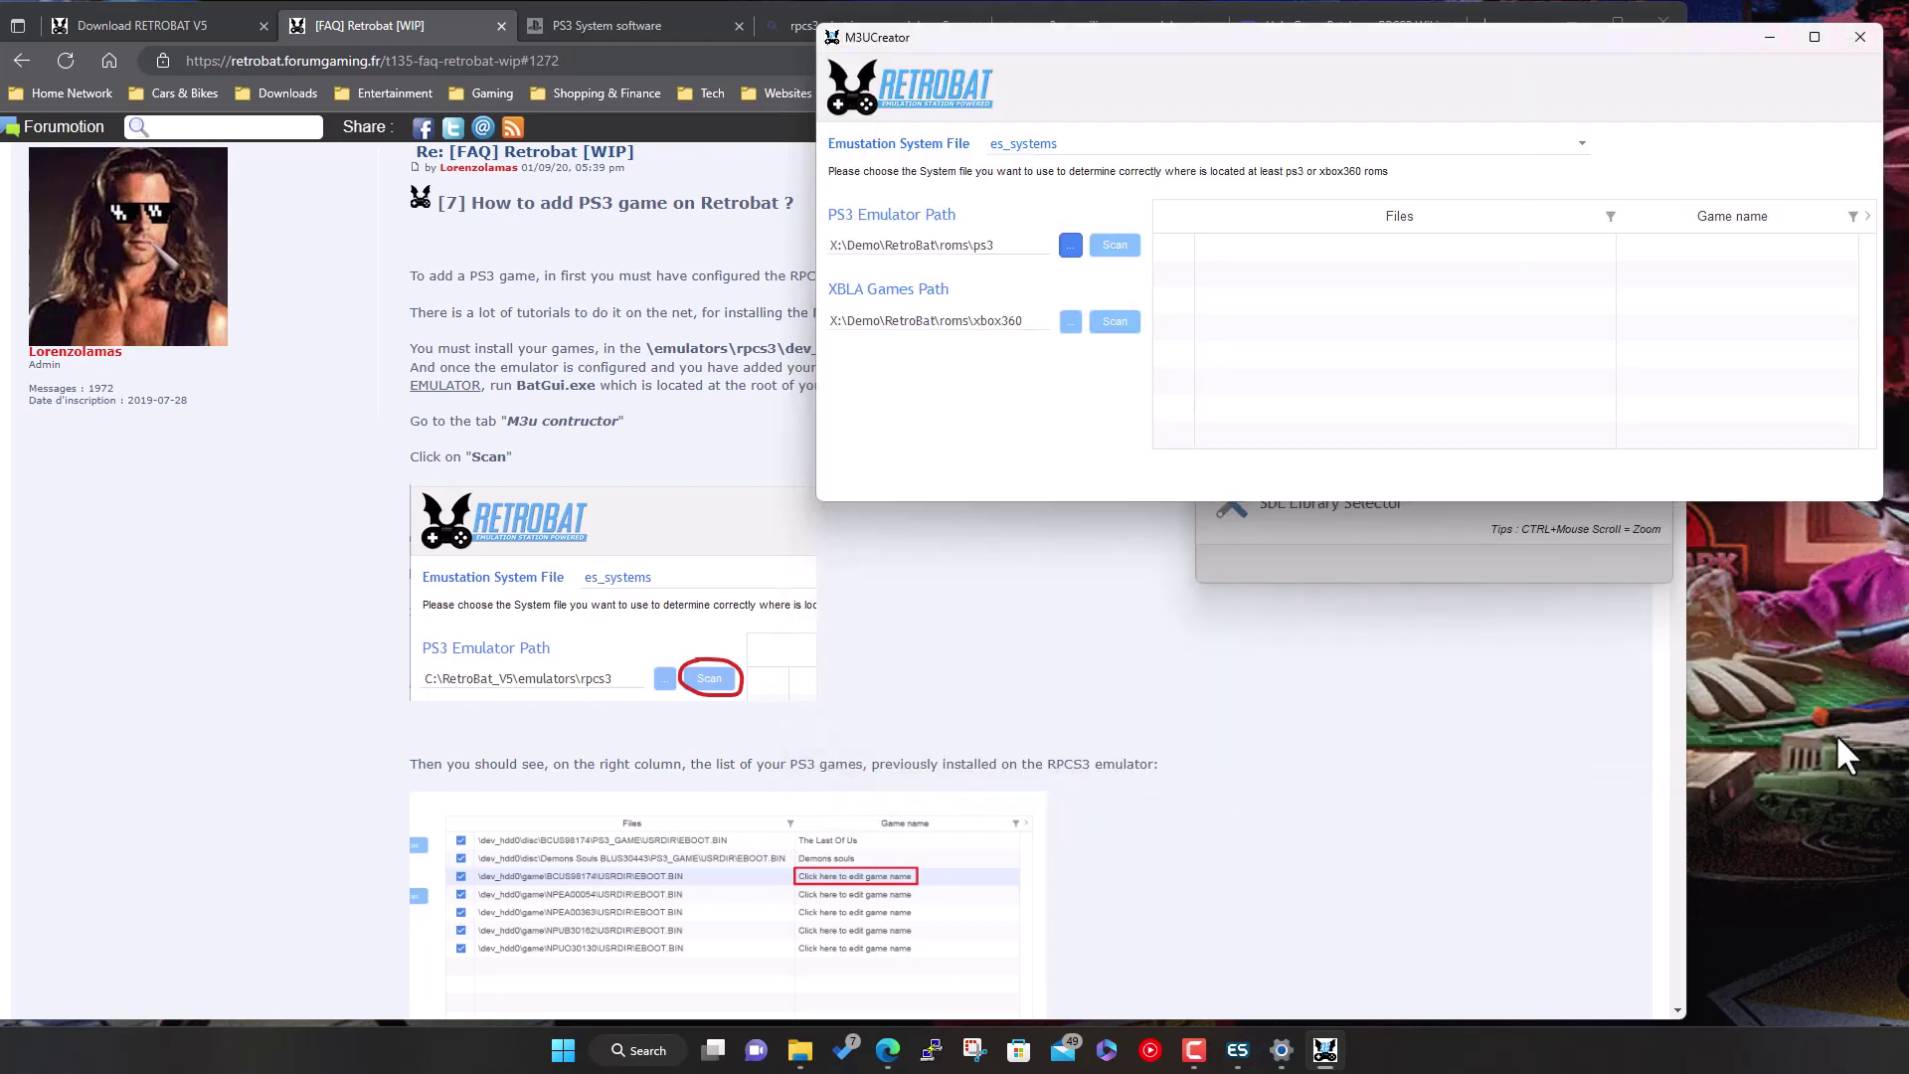
click(1111, 246)
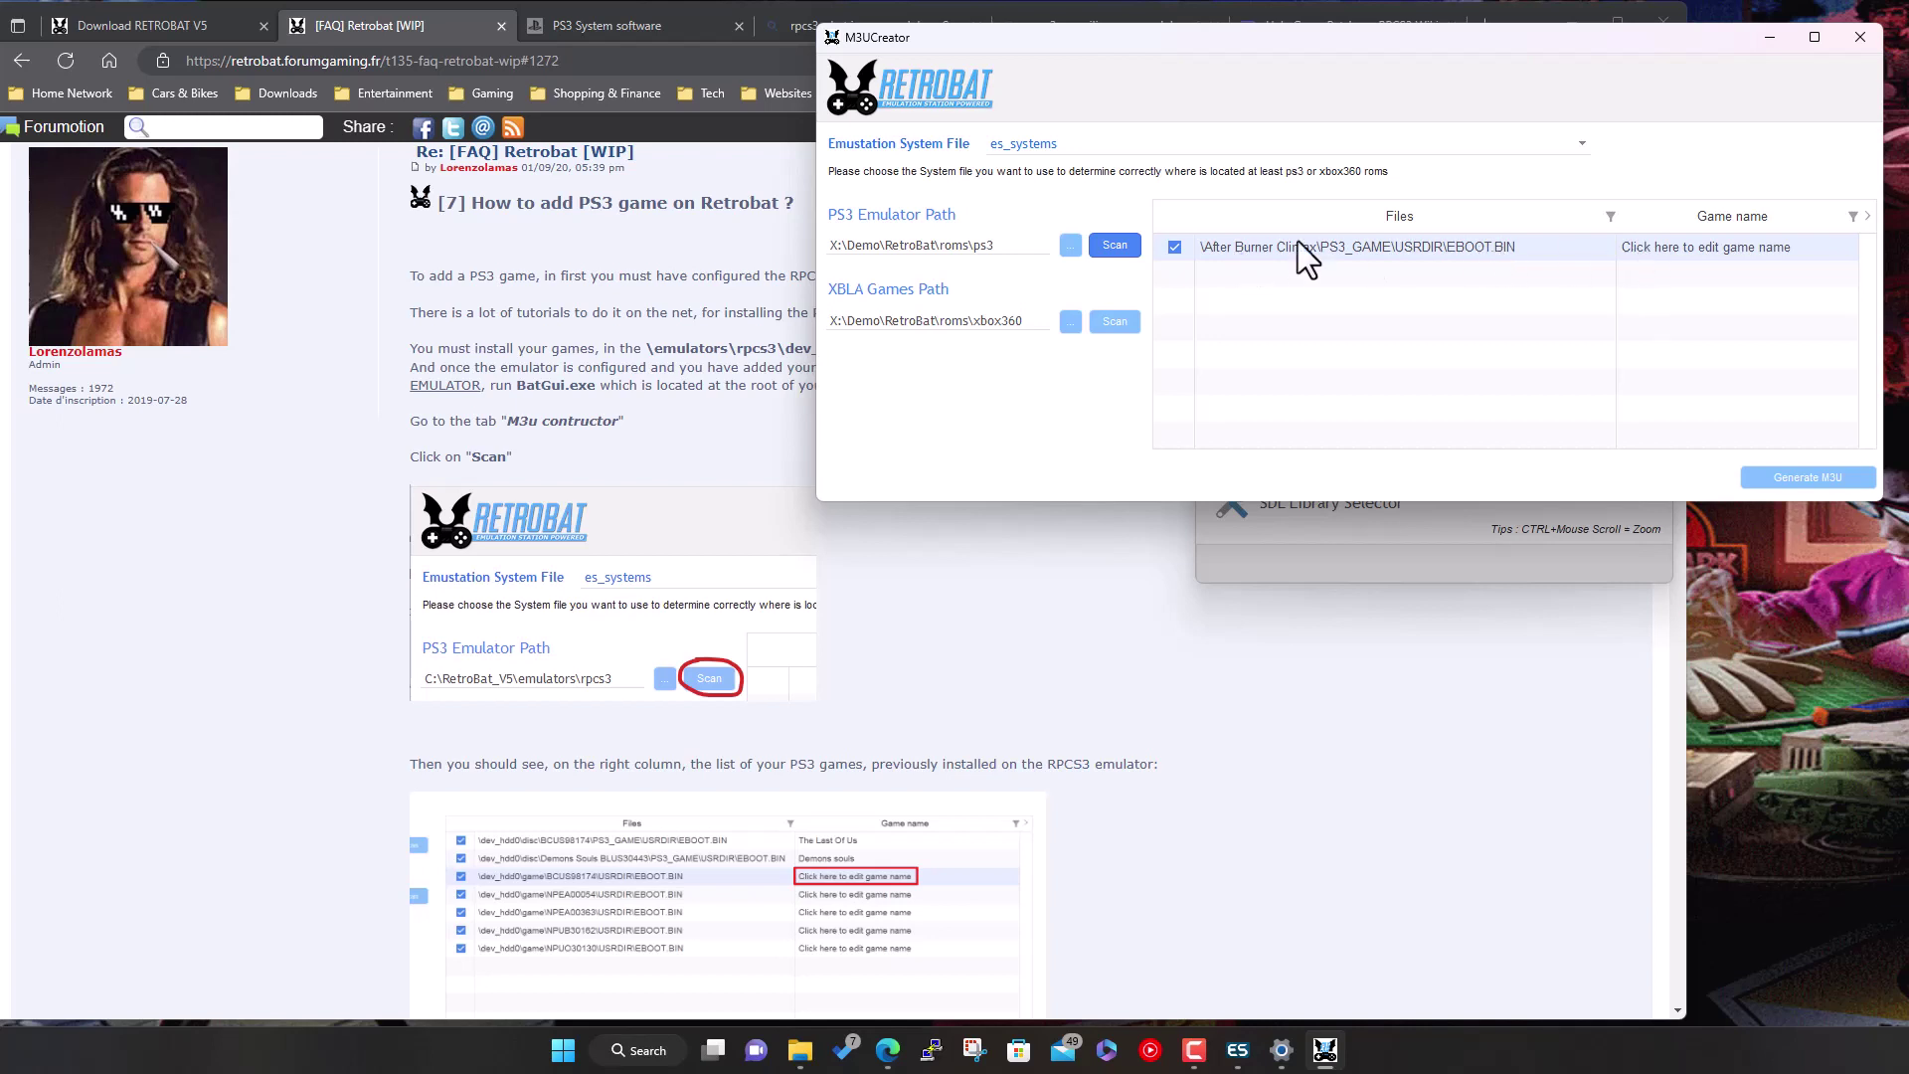
Name the scanned game entry "After Burner Climax" and generate its M3U file
click(1696, 248)
drag(1811, 249, 1611, 249)
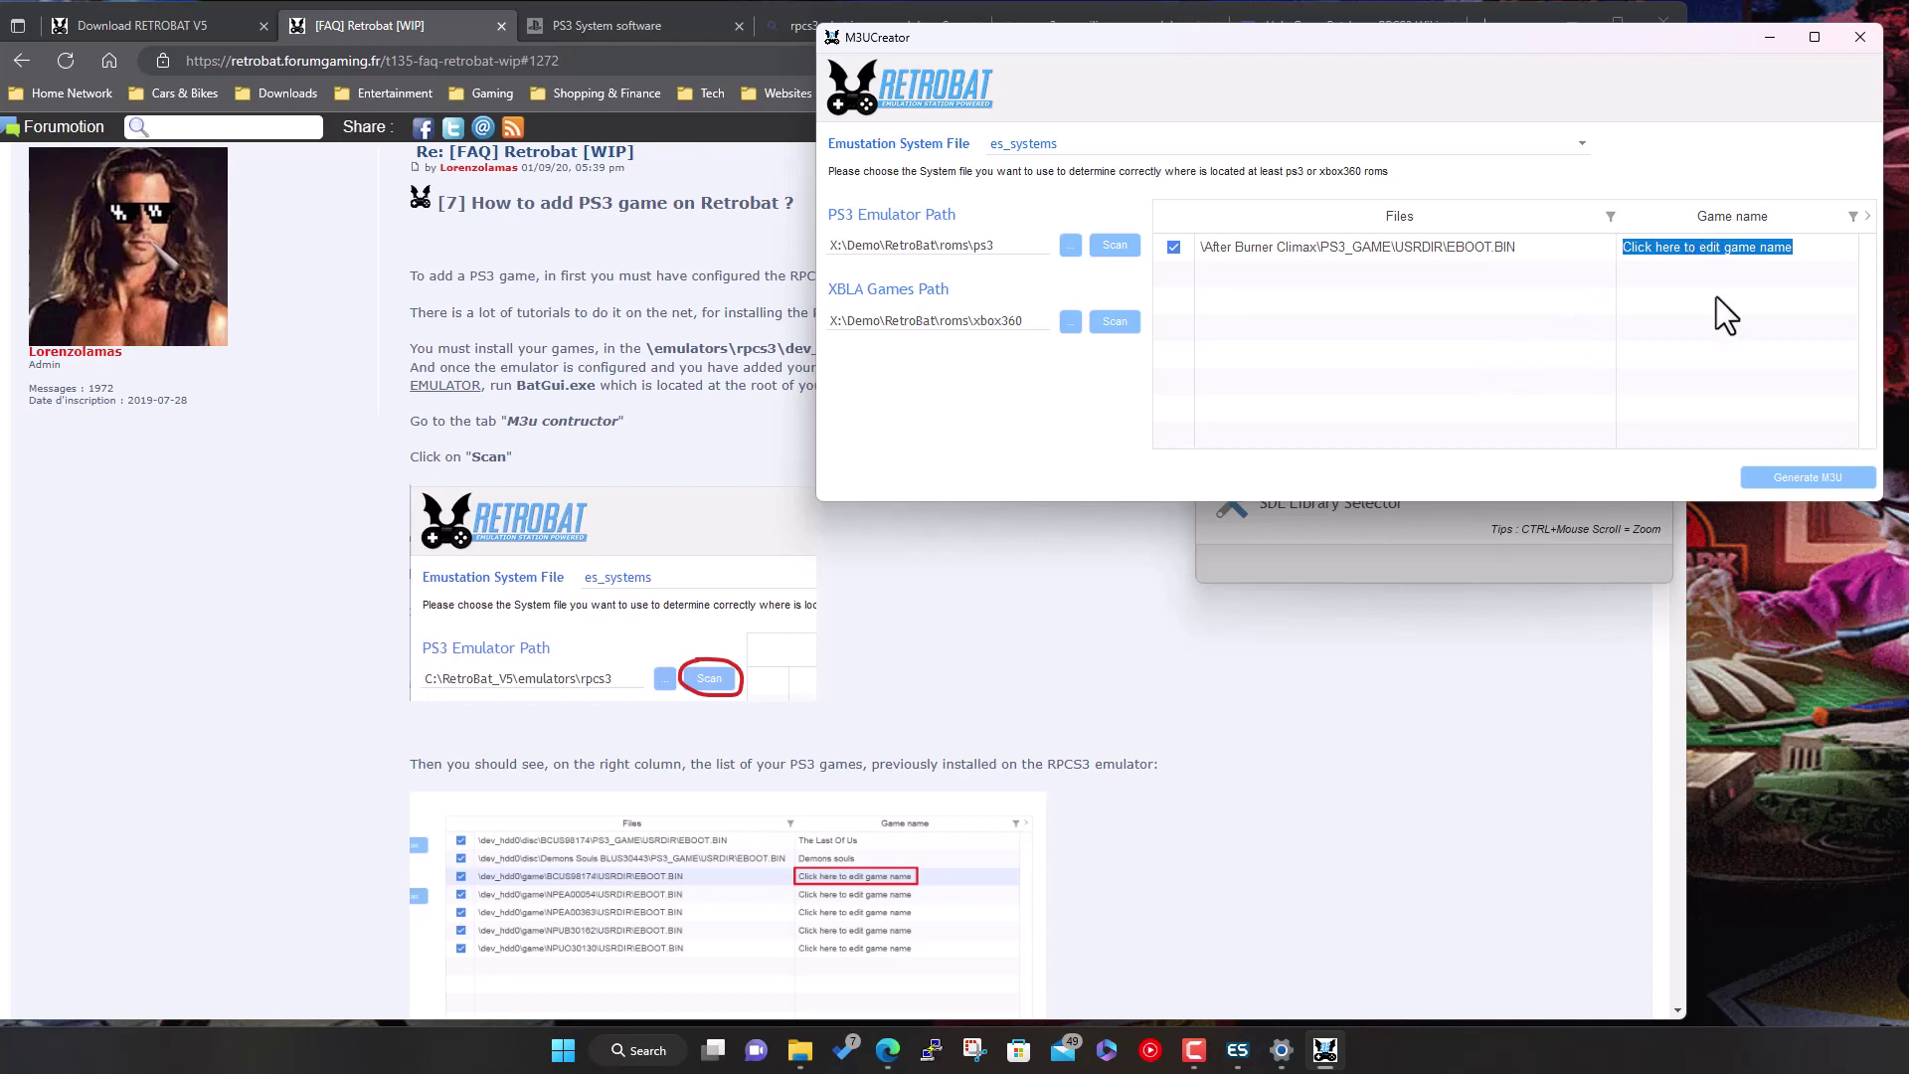
text(After )
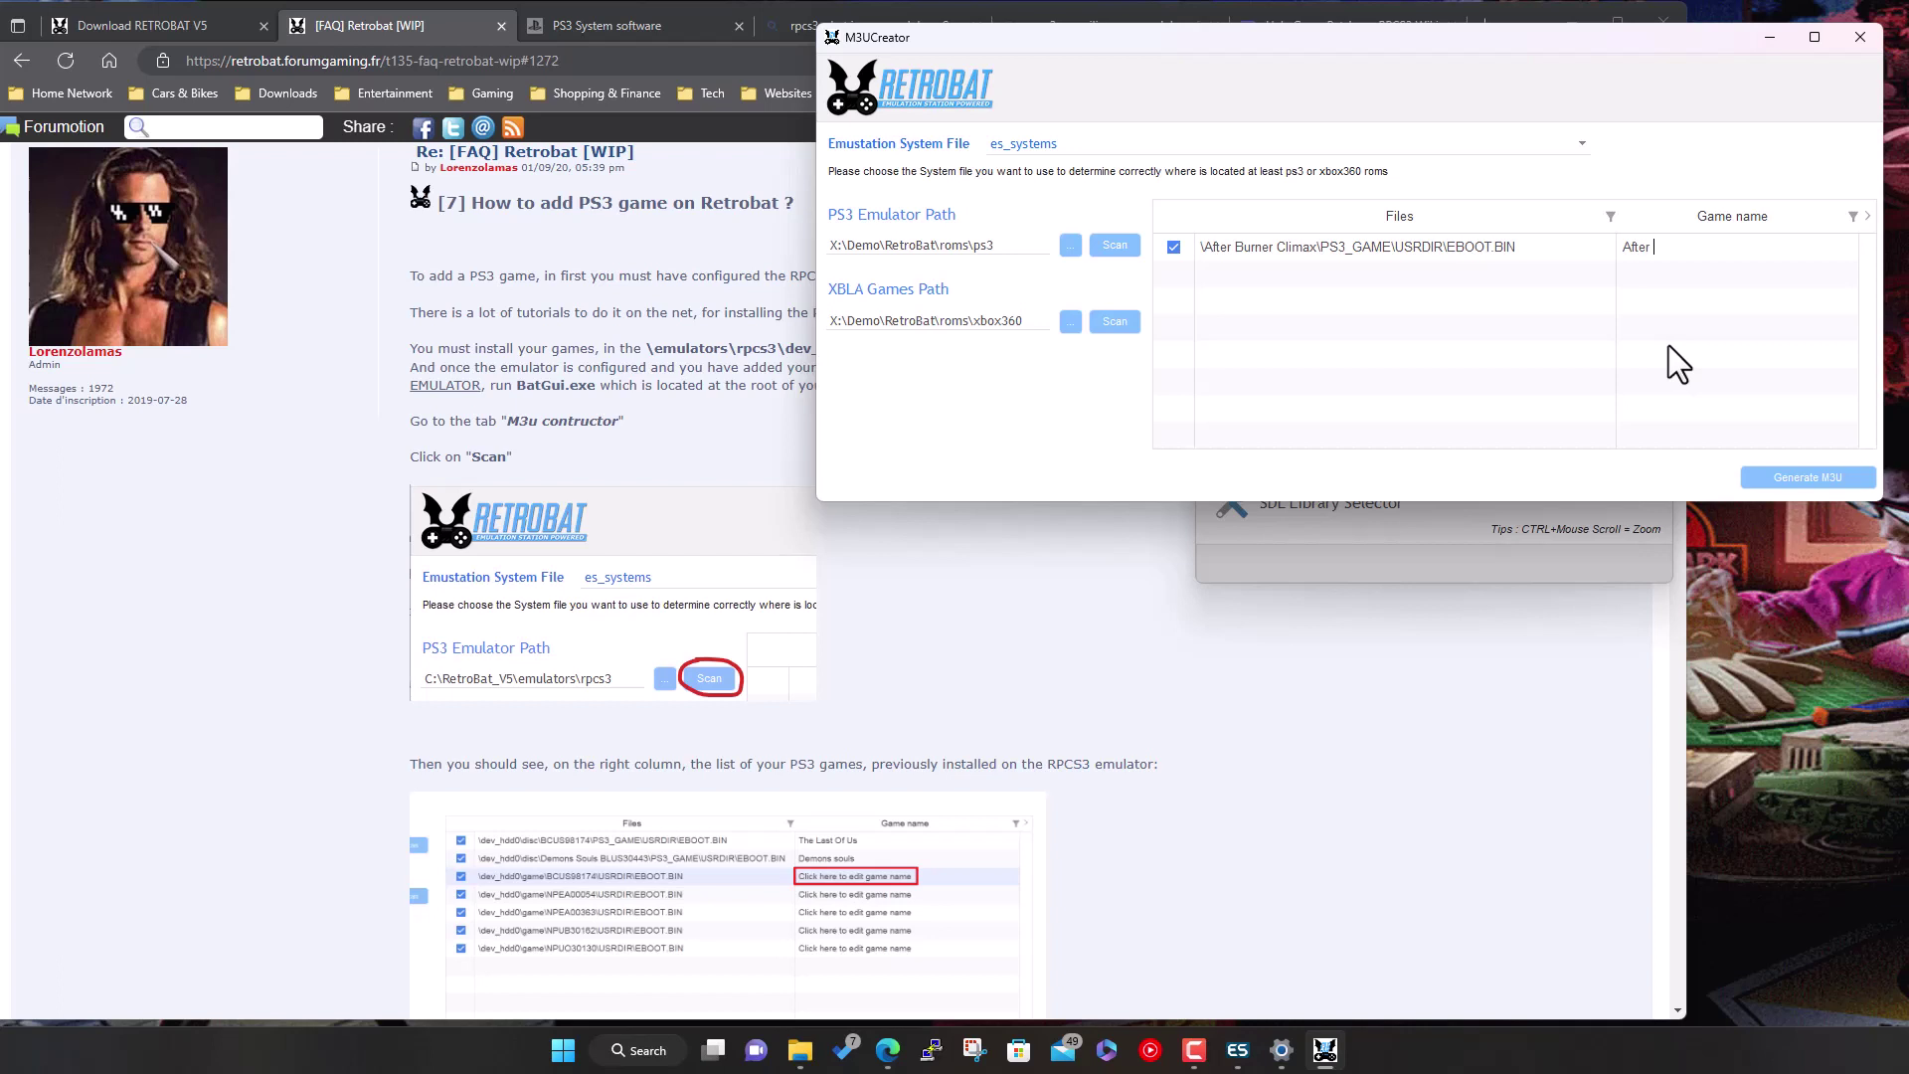
text(Burner Climax)
click(1781, 470)
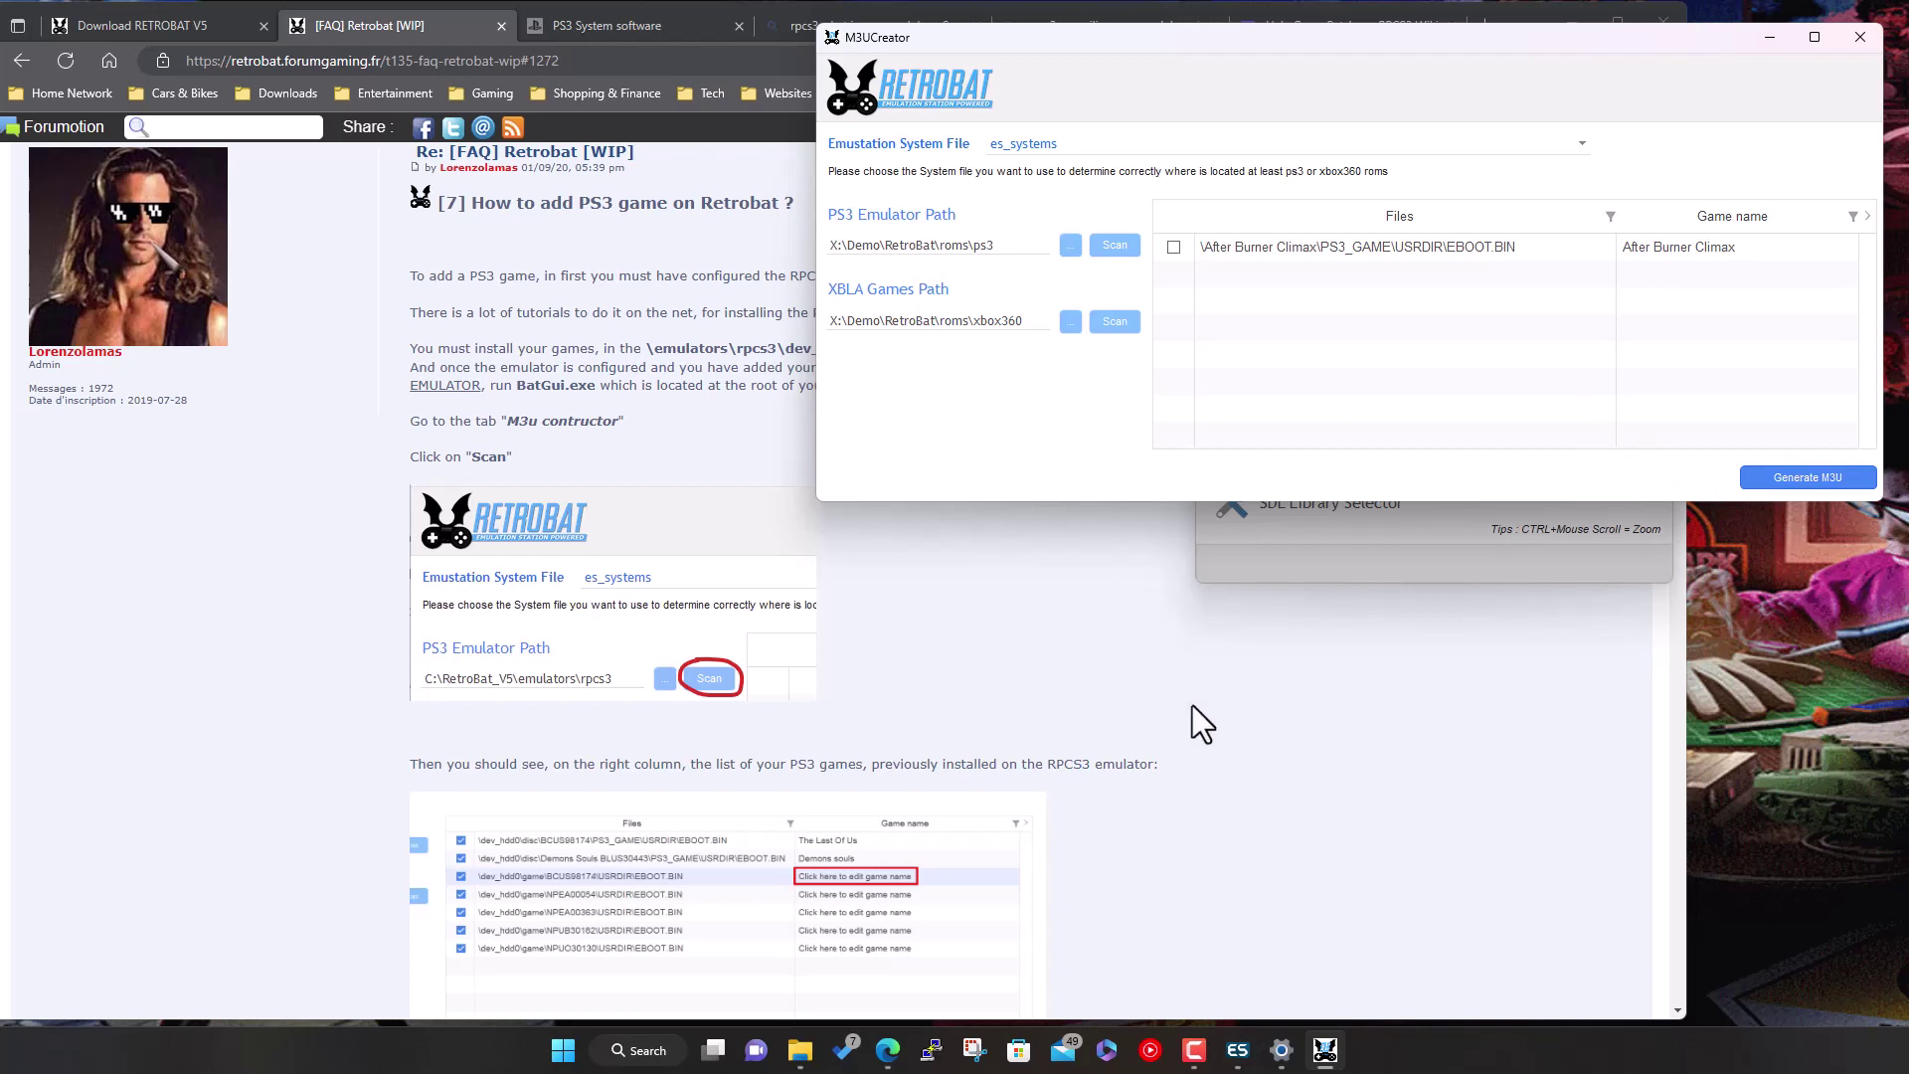
Check the forum guide's section on generated .m3u files and open RetroBat's roms\ps3 folder in File Explorer
click(1188, 764)
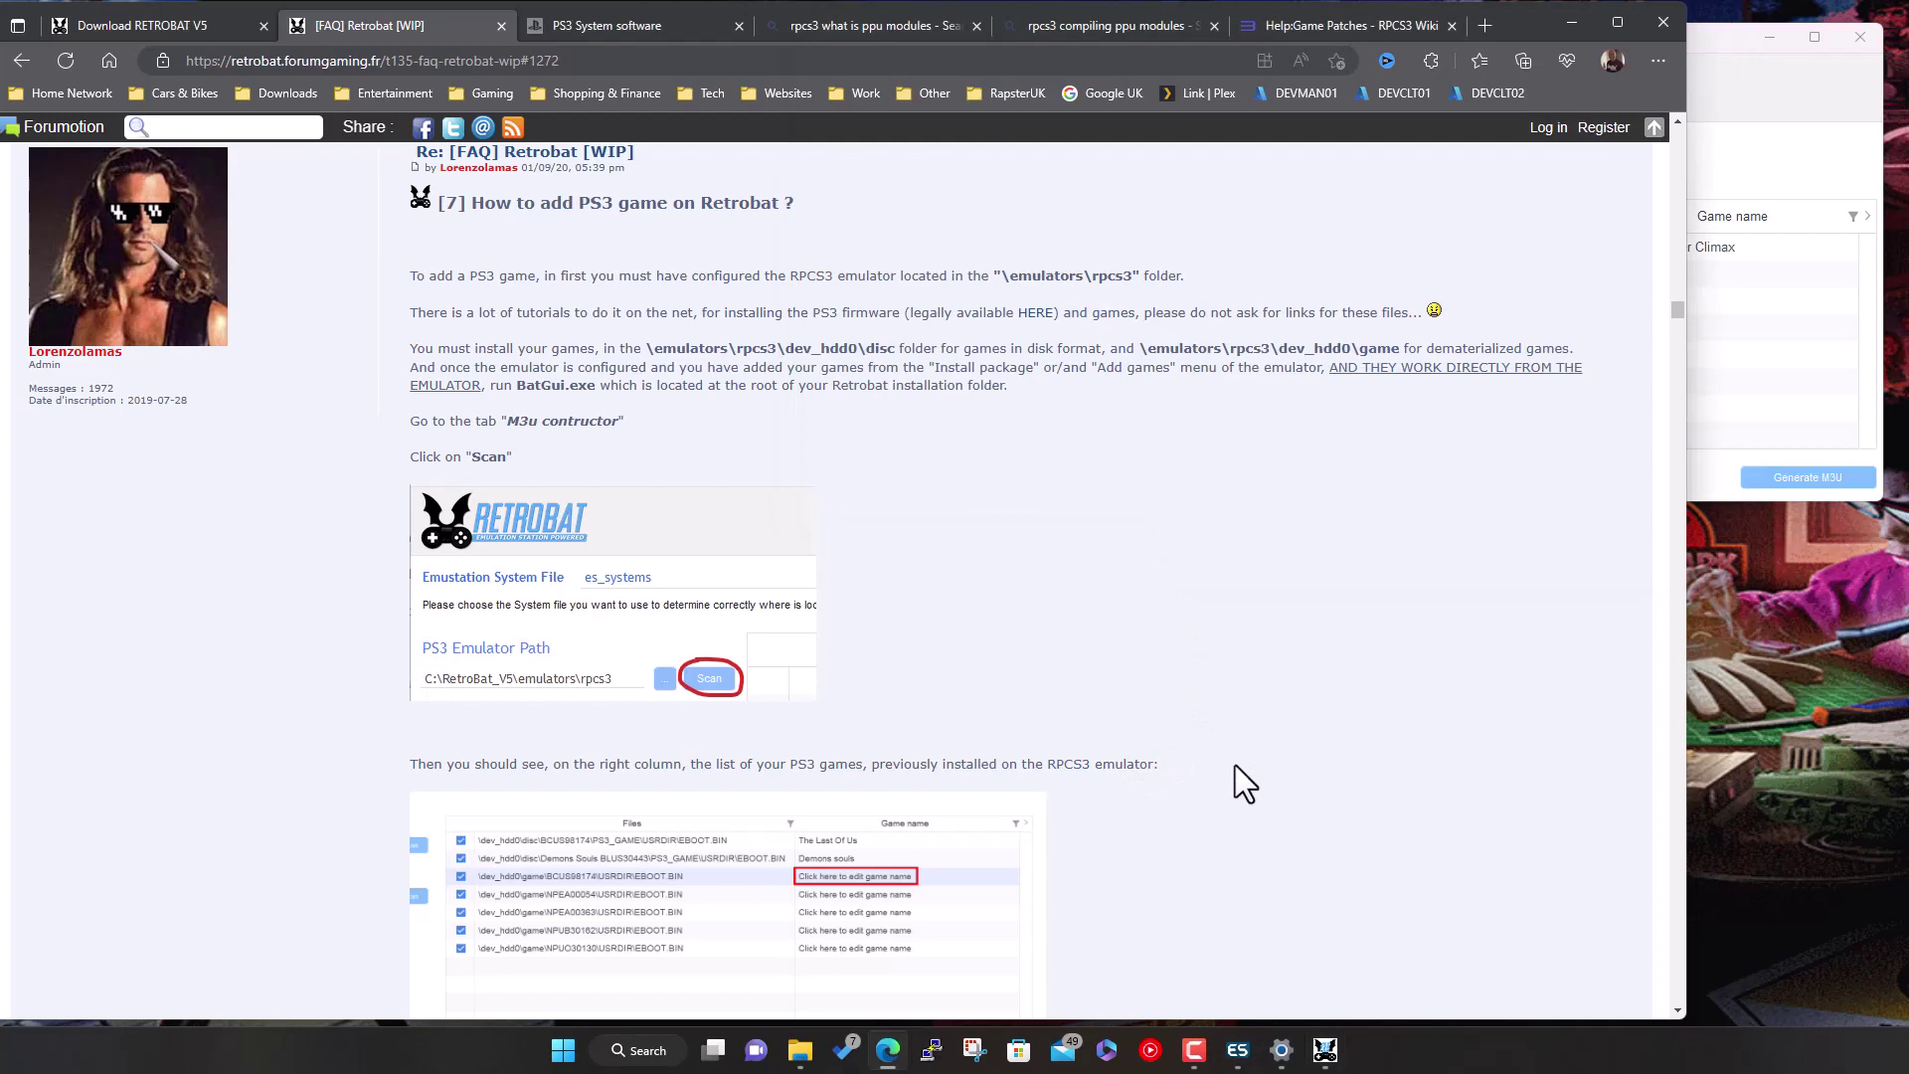
scroll(1235, 766, down, 8)
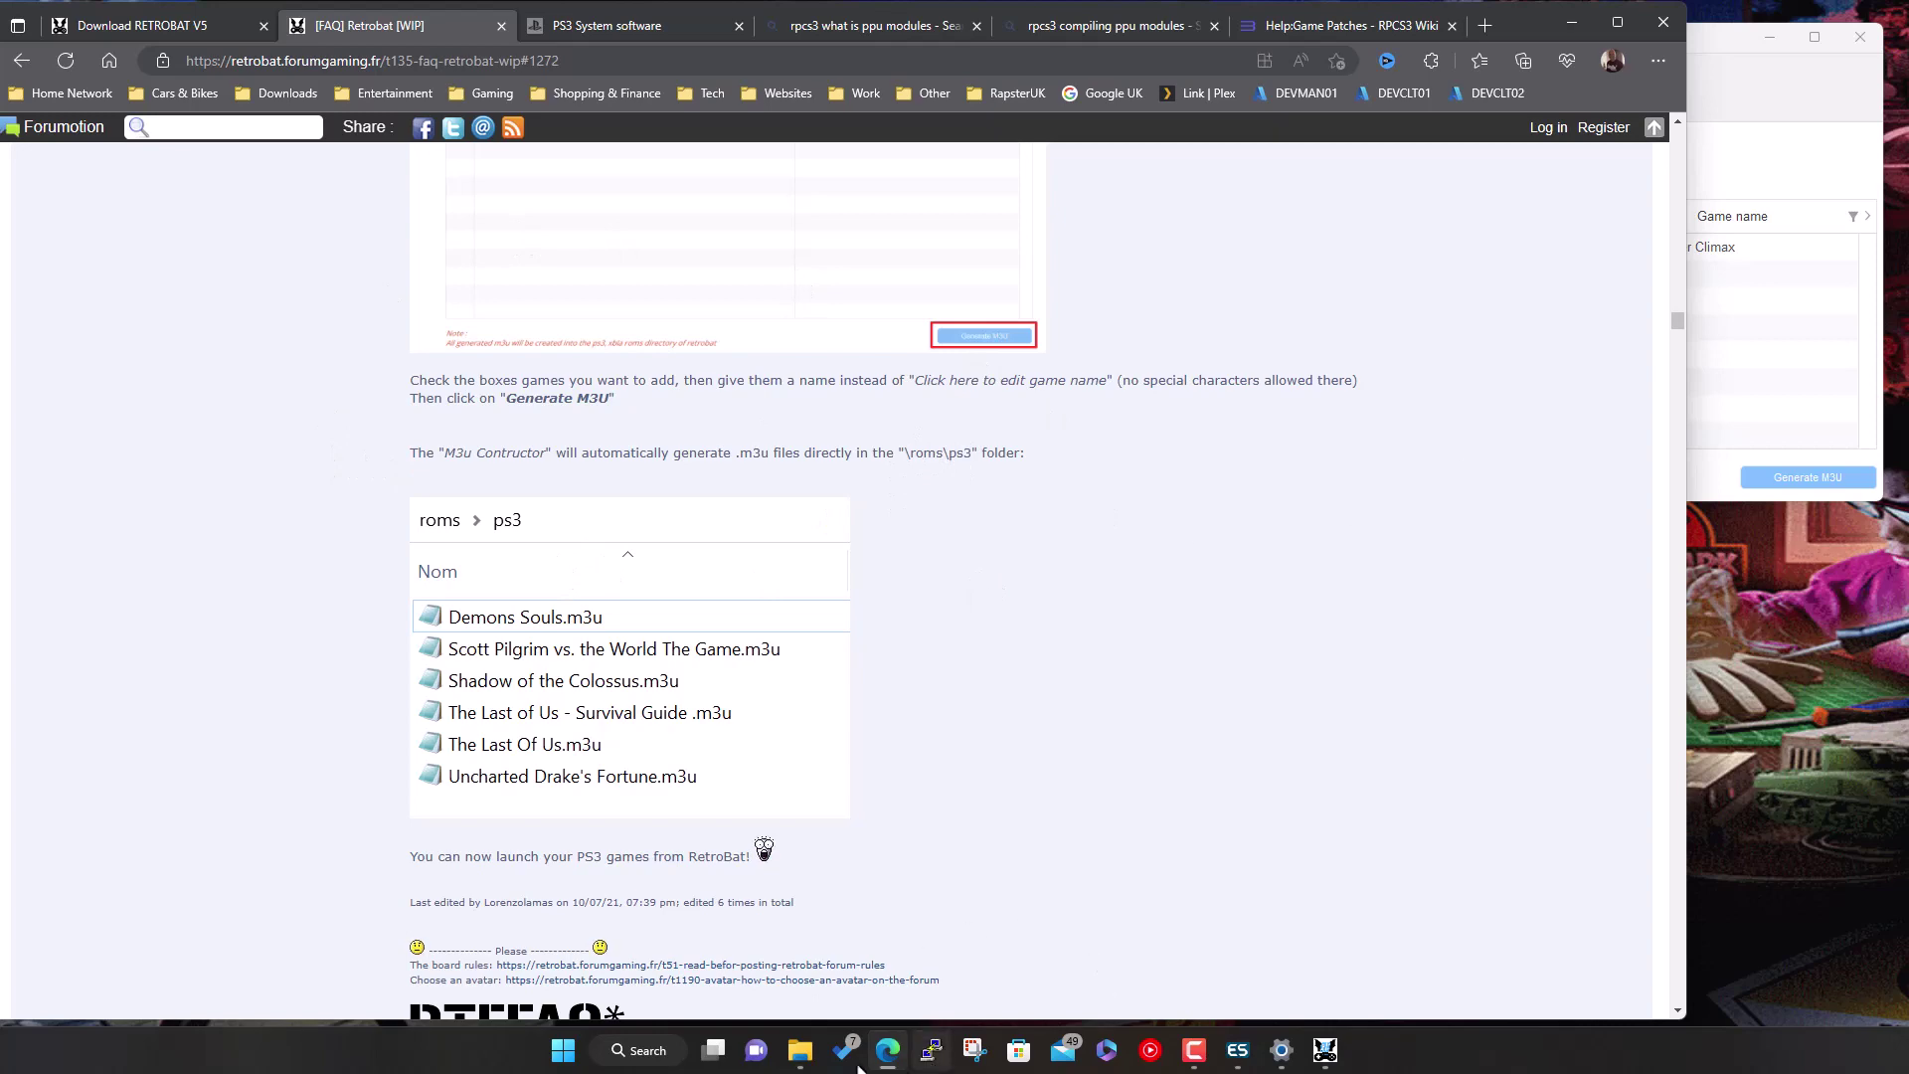
click(802, 1062)
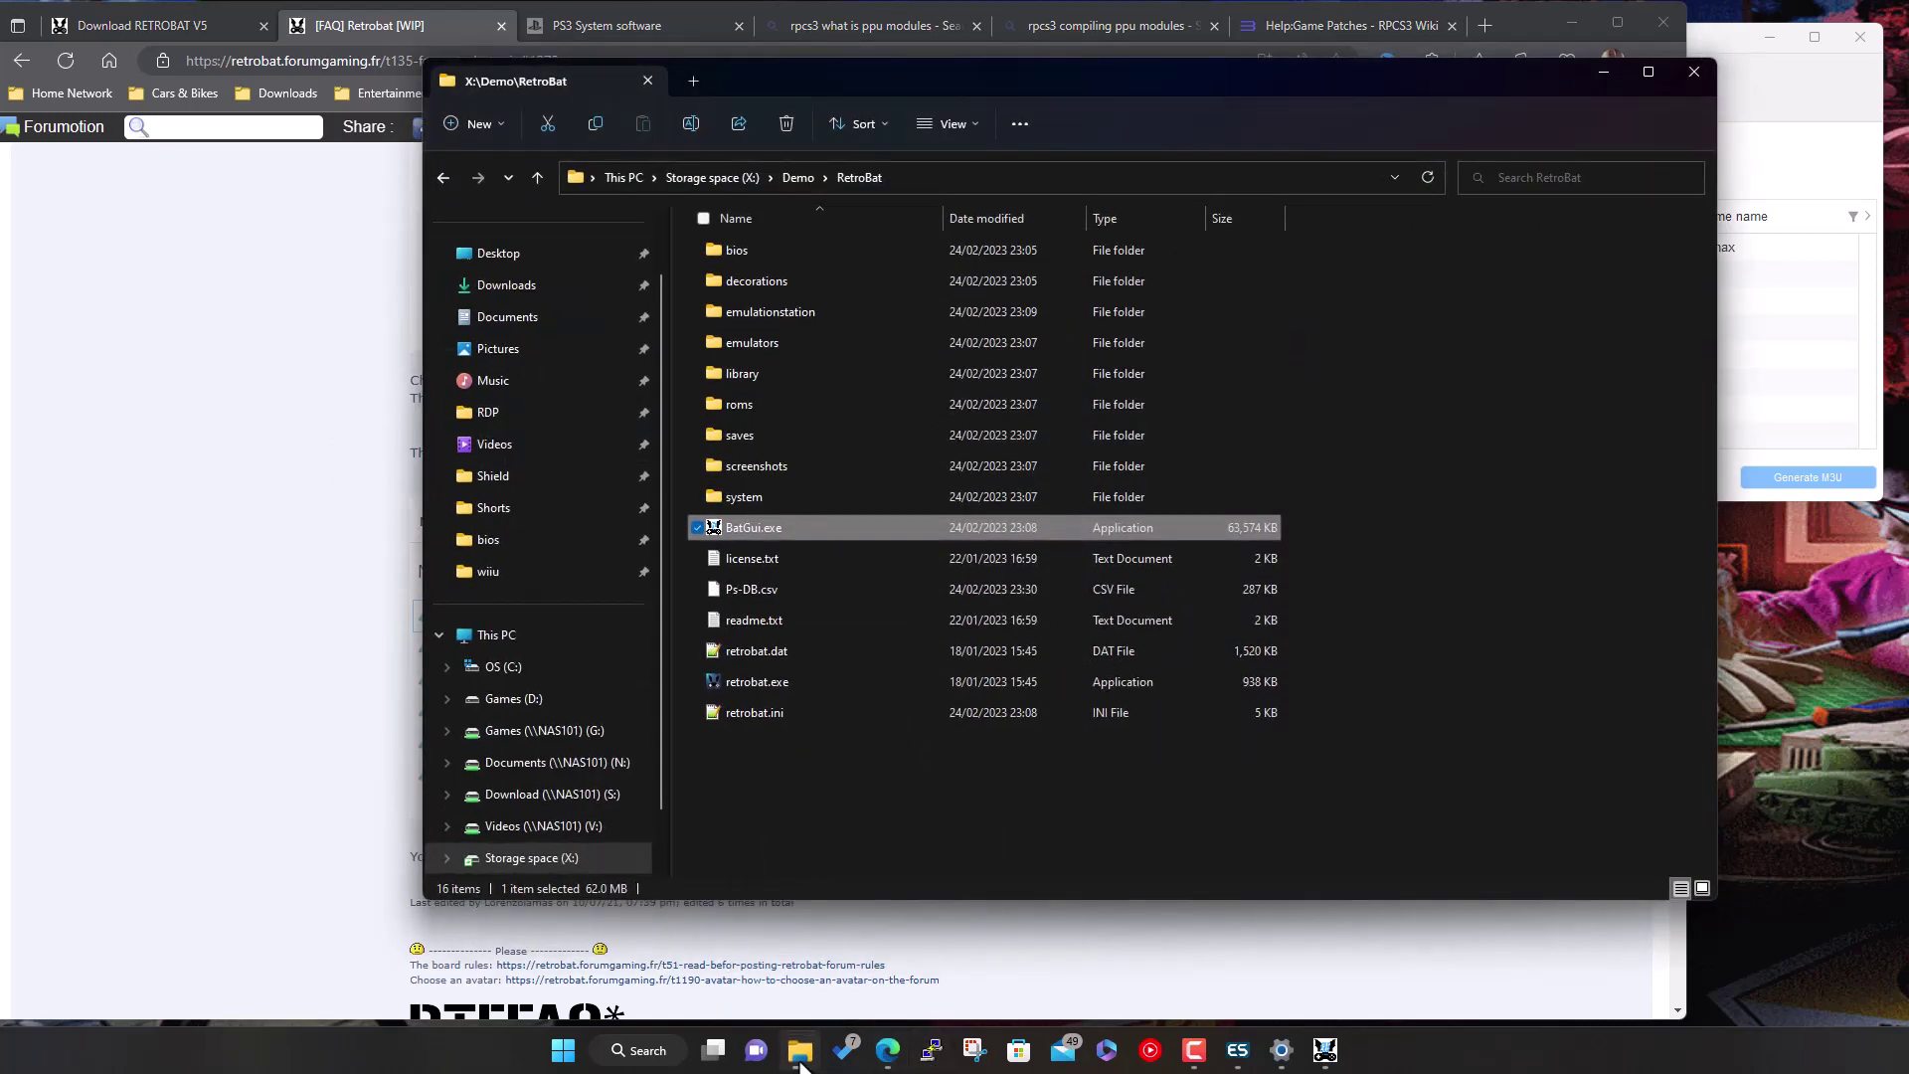
drag(928, 75, 1293, 80)
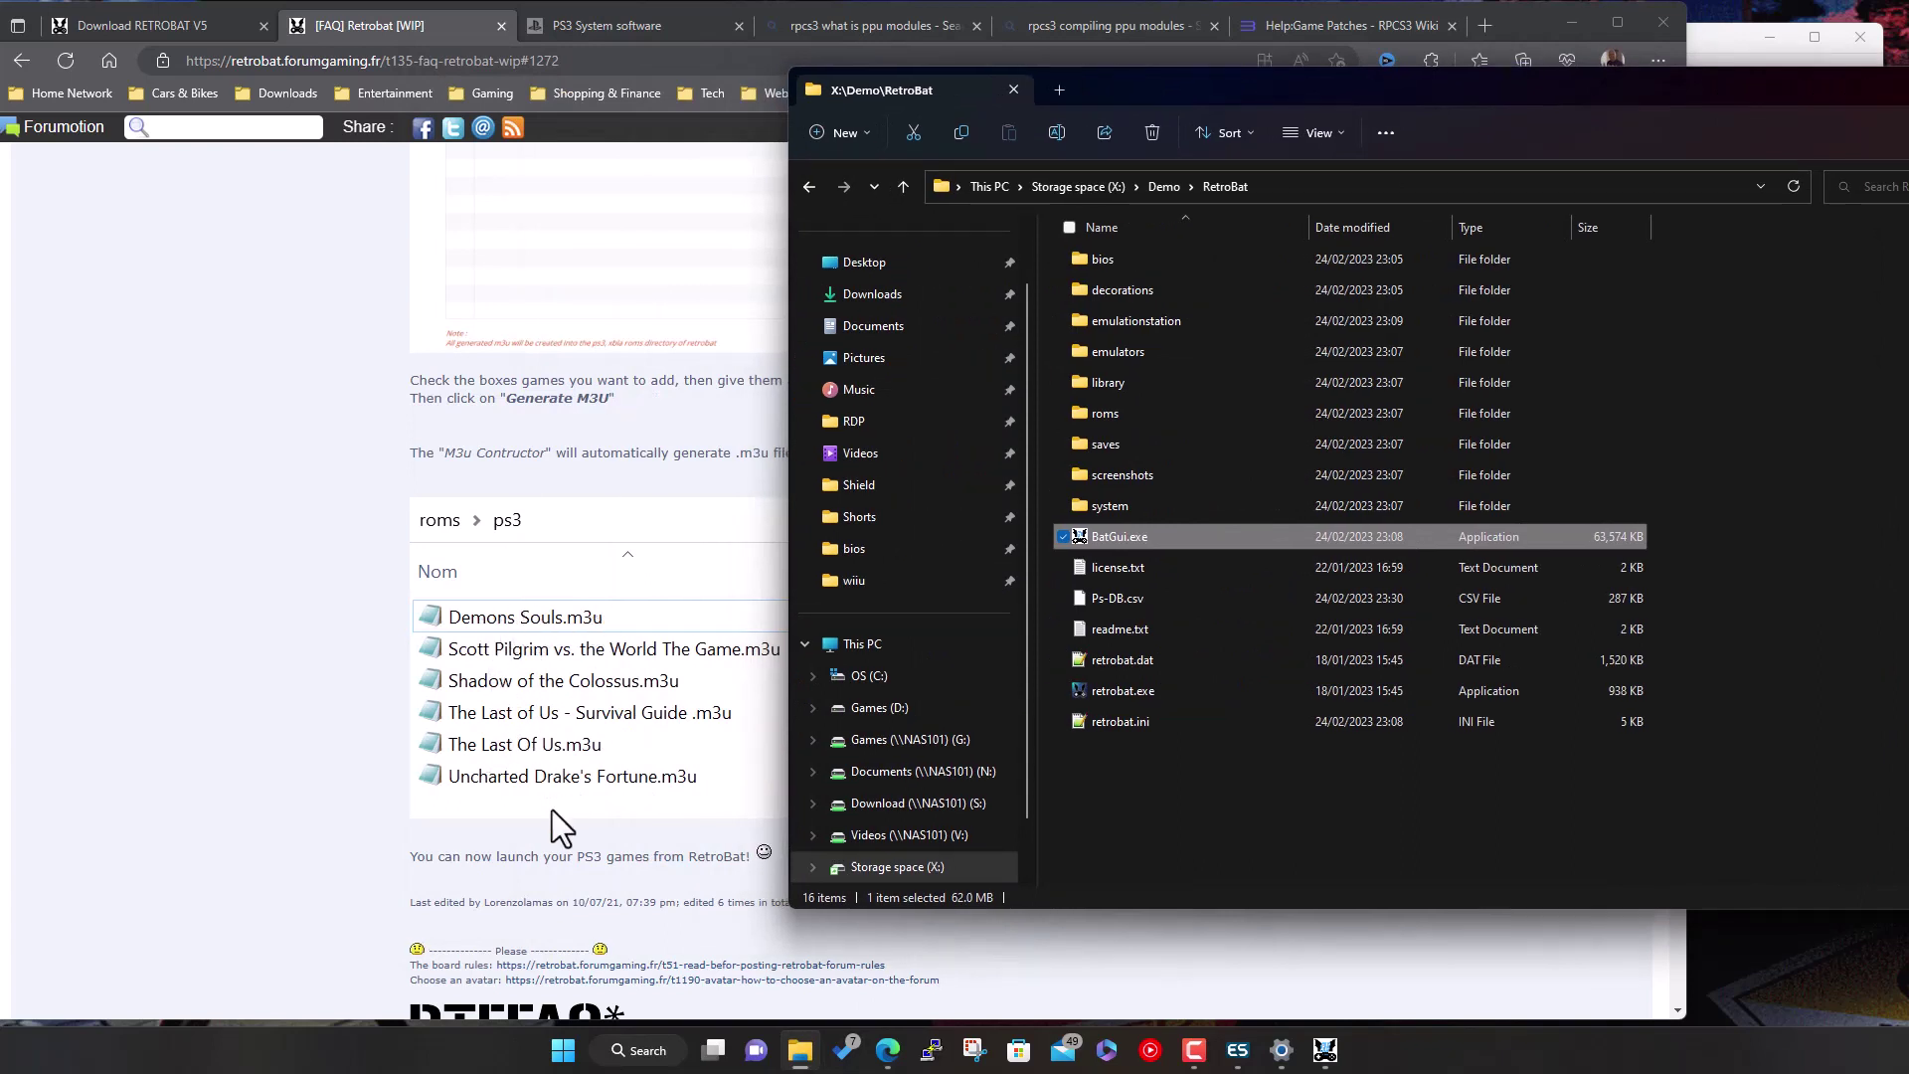
double_click(1112, 413)
scroll(1194, 696, down, 10)
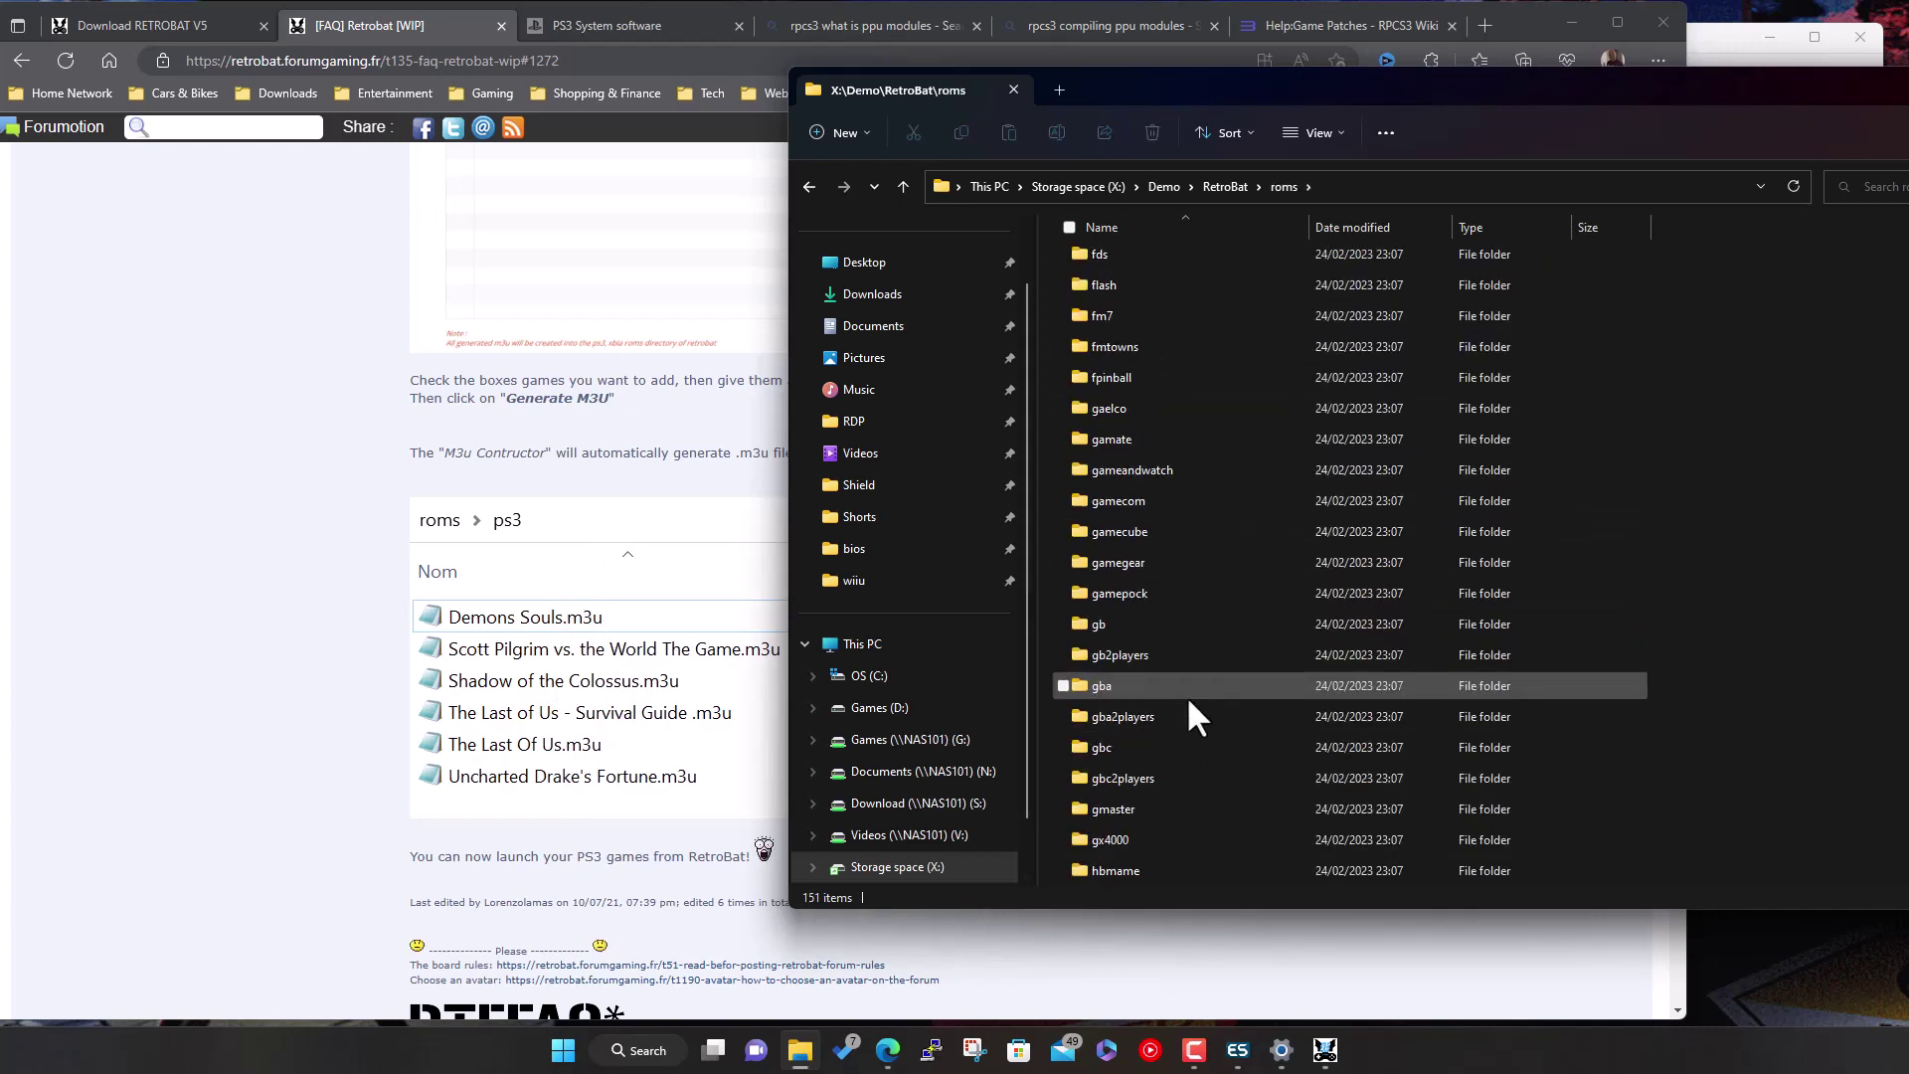
key(p)
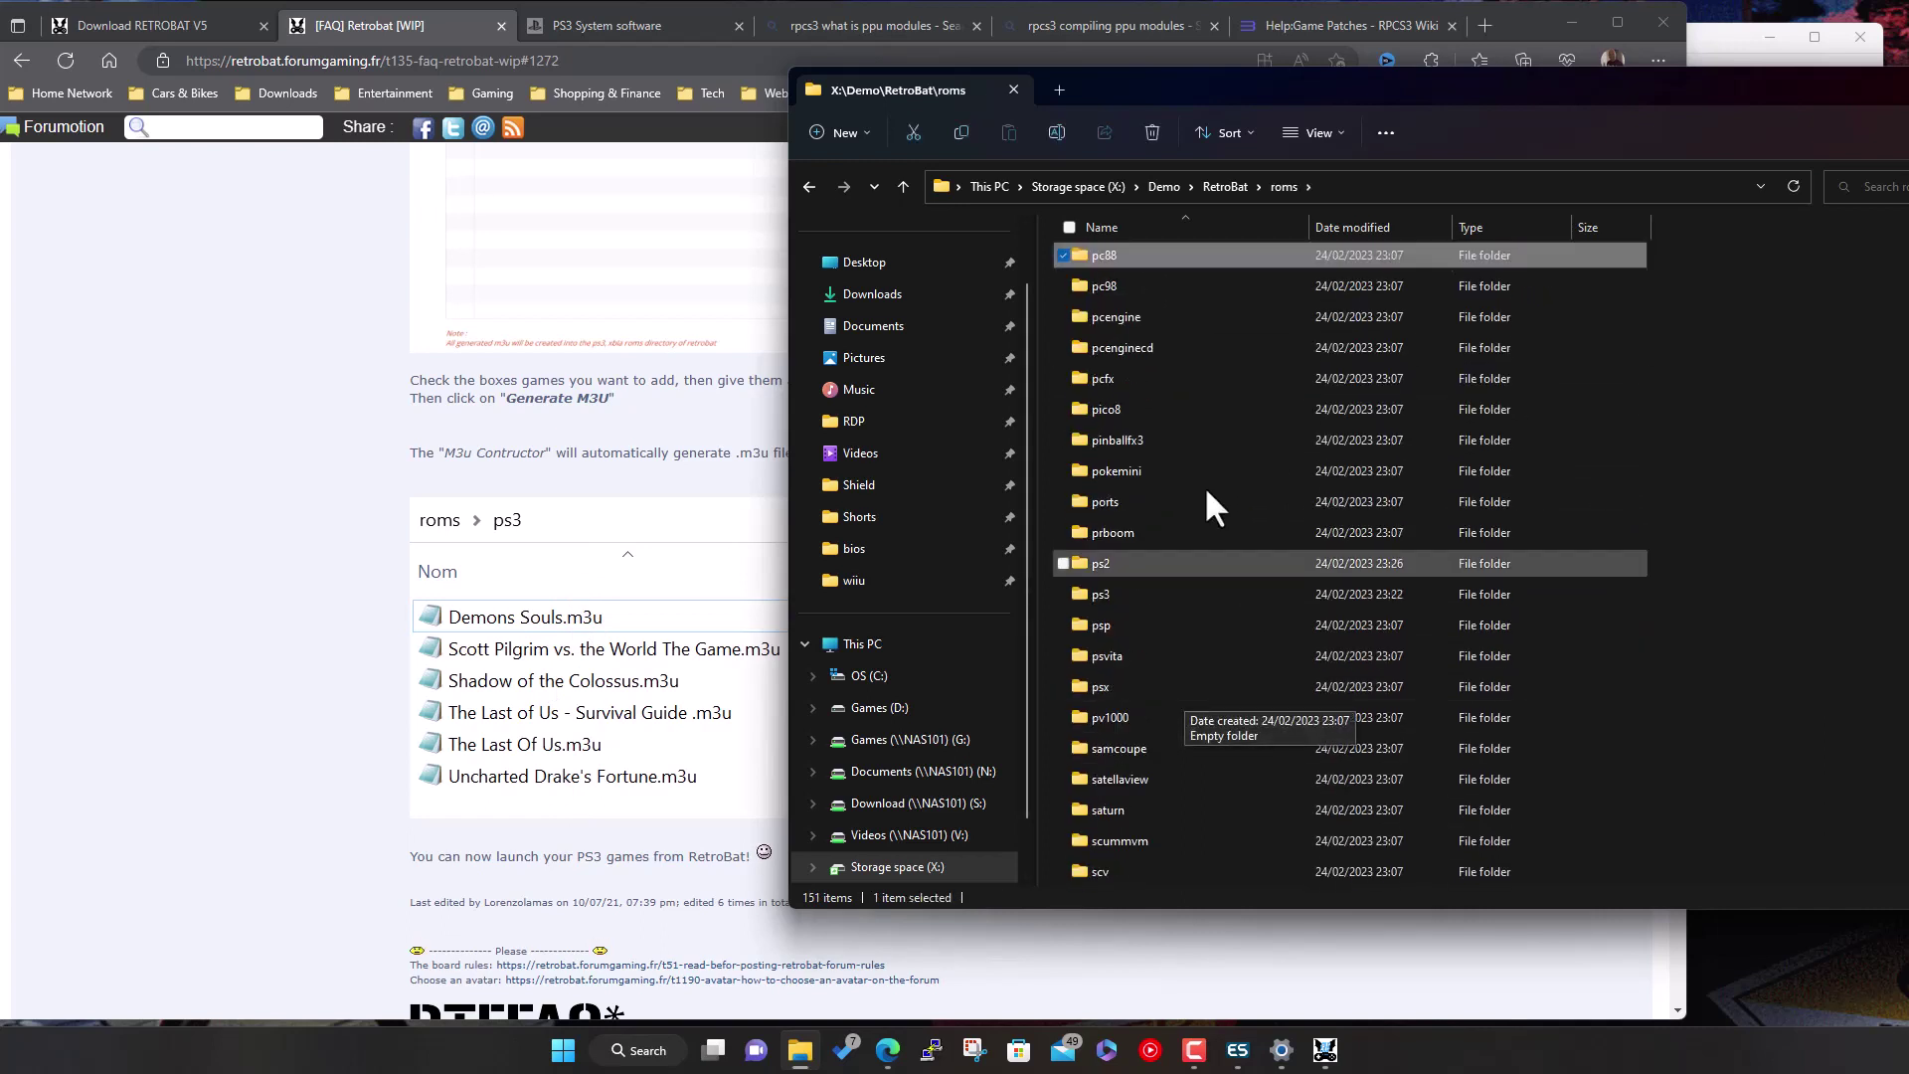
double_click(1112, 596)
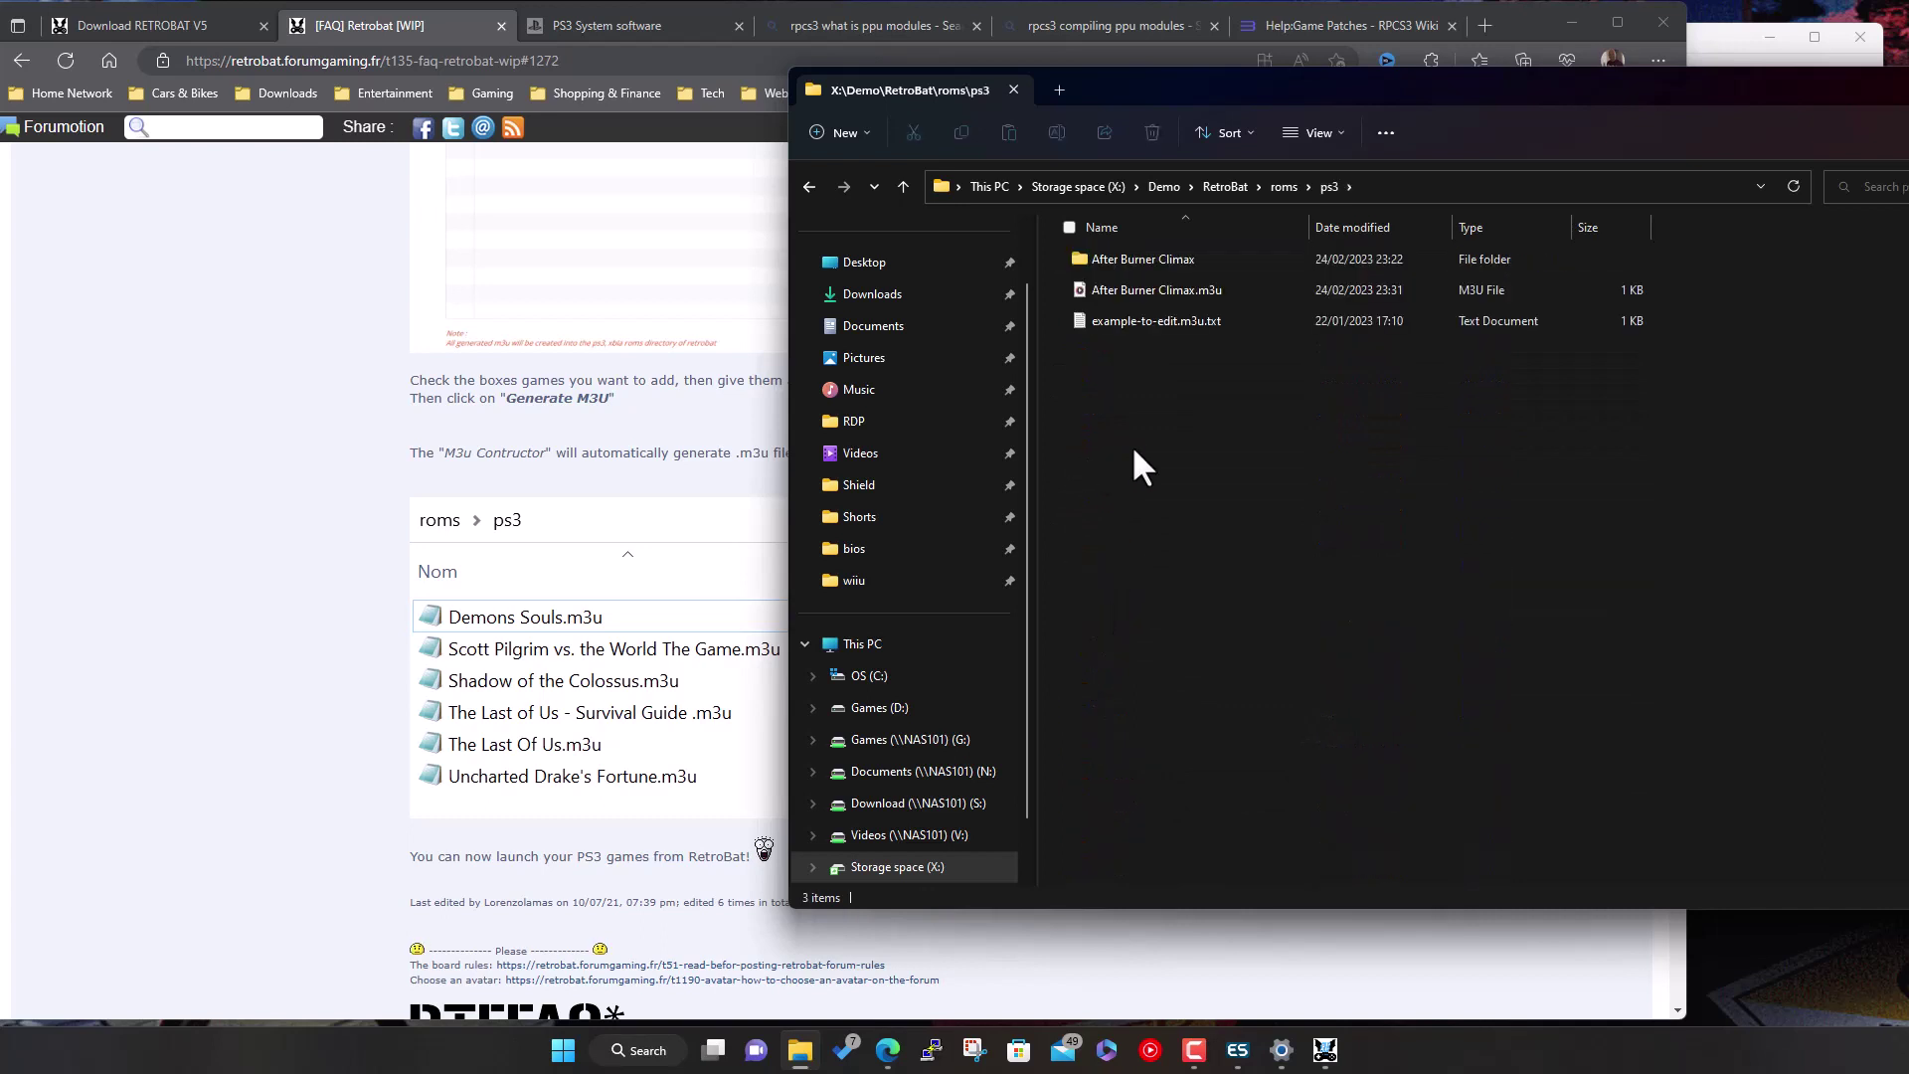
Open After Burner Climax.m3u in Notepad, inspect the game path it contains, and close it
click(1124, 292)
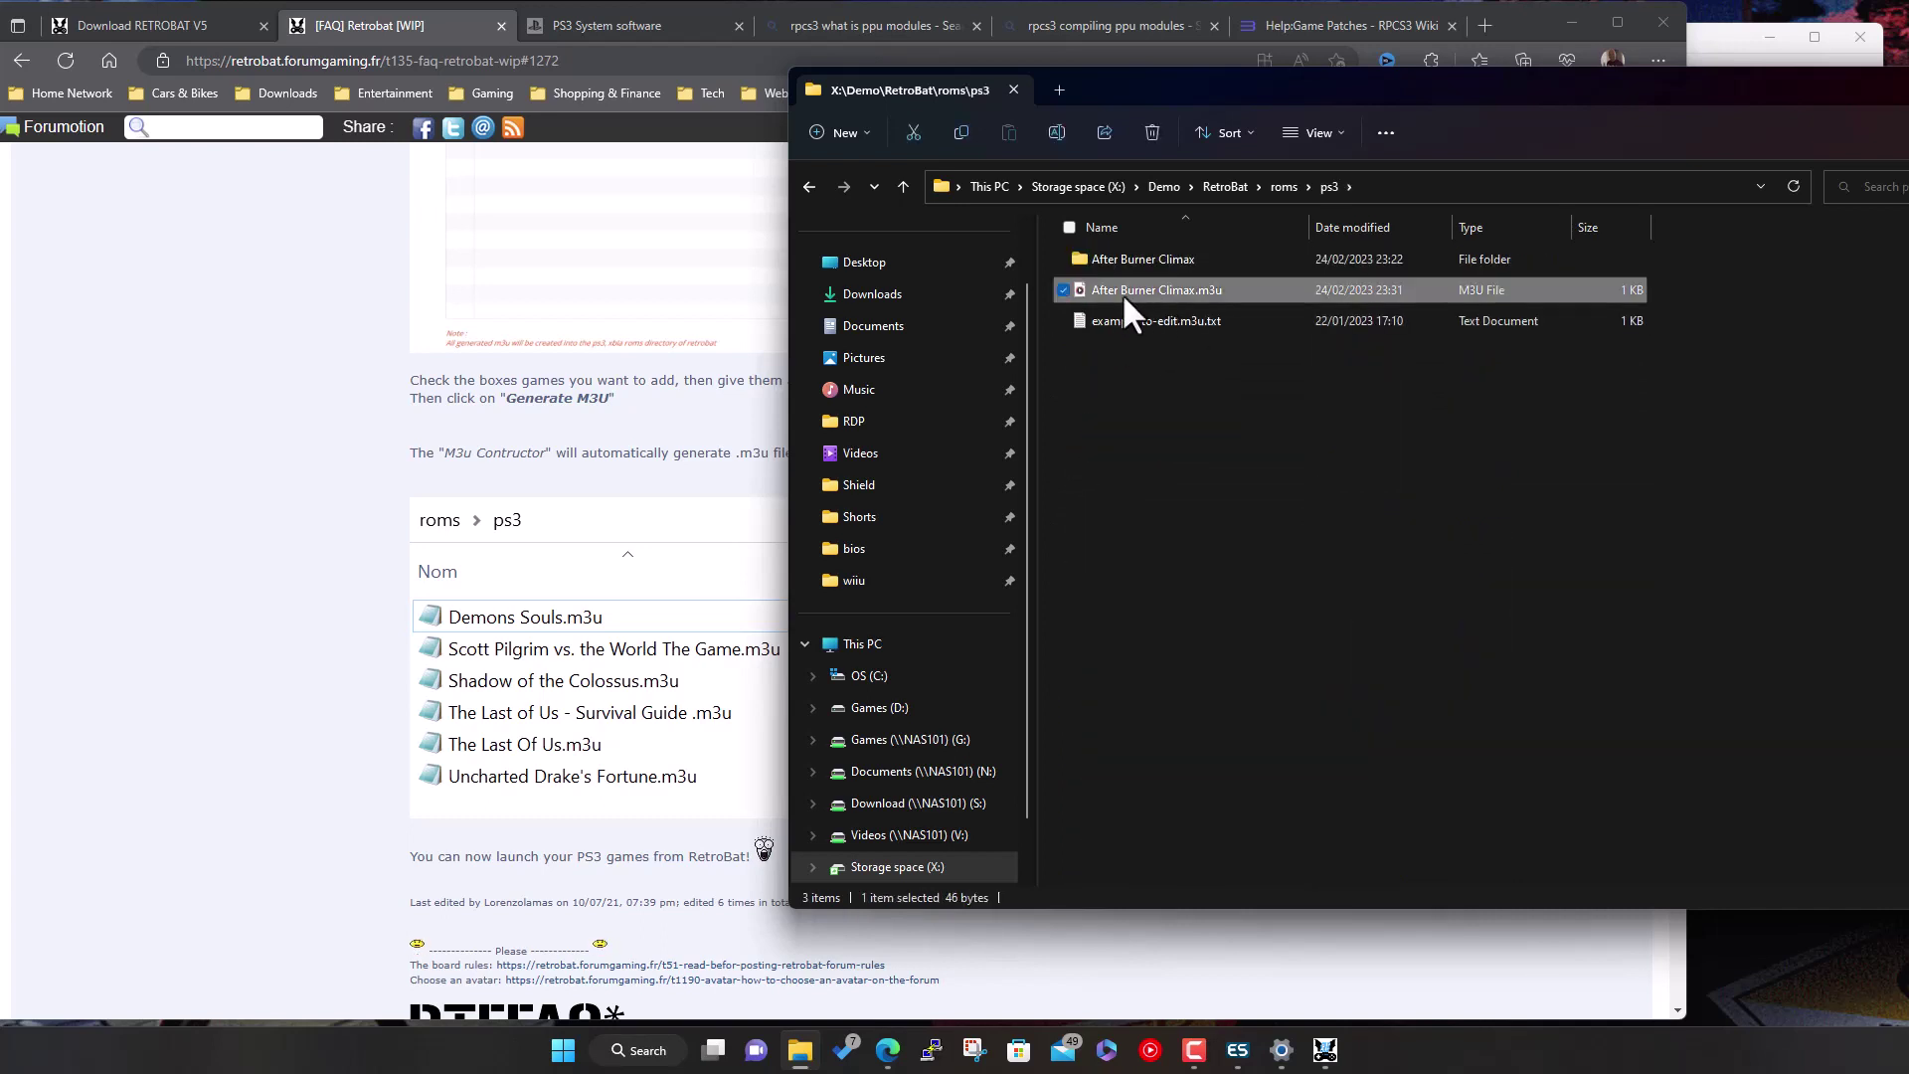
right_click(1190, 288)
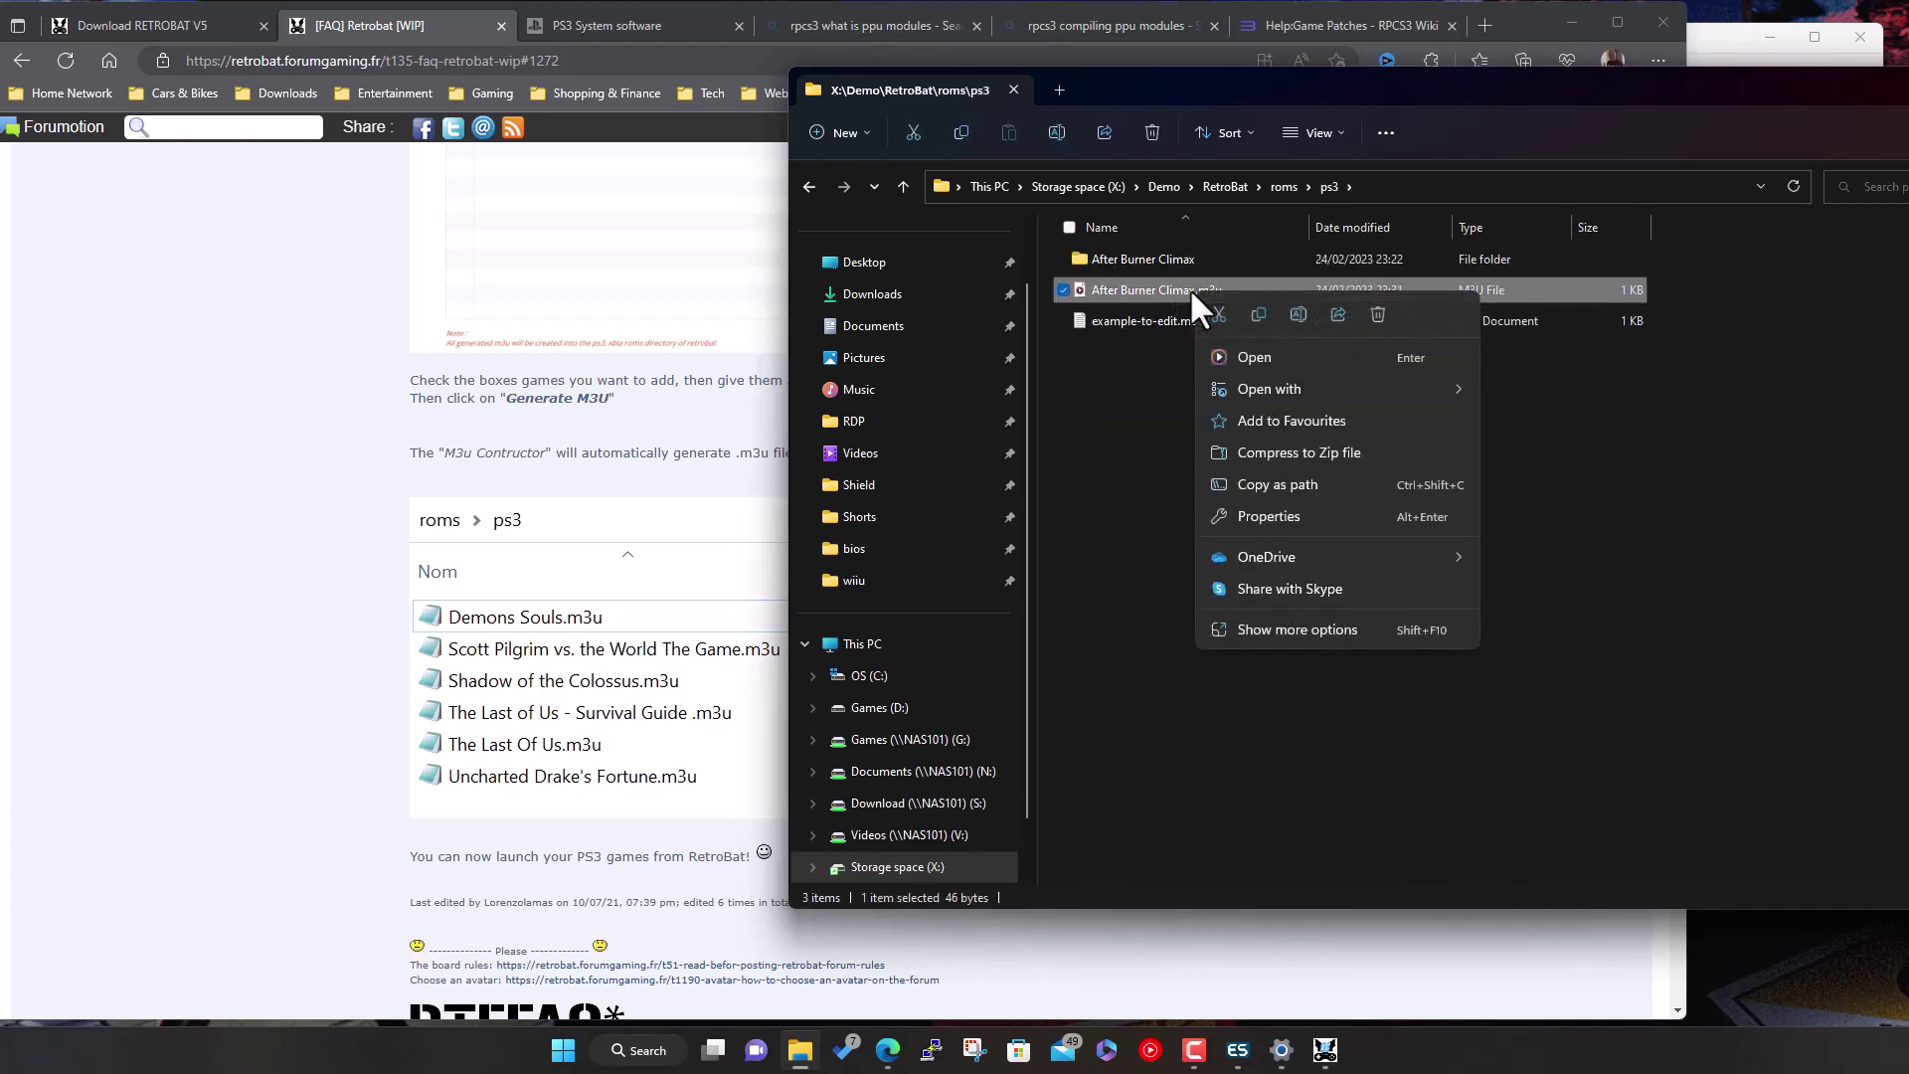
mouse_move(1422, 388)
click(1529, 428)
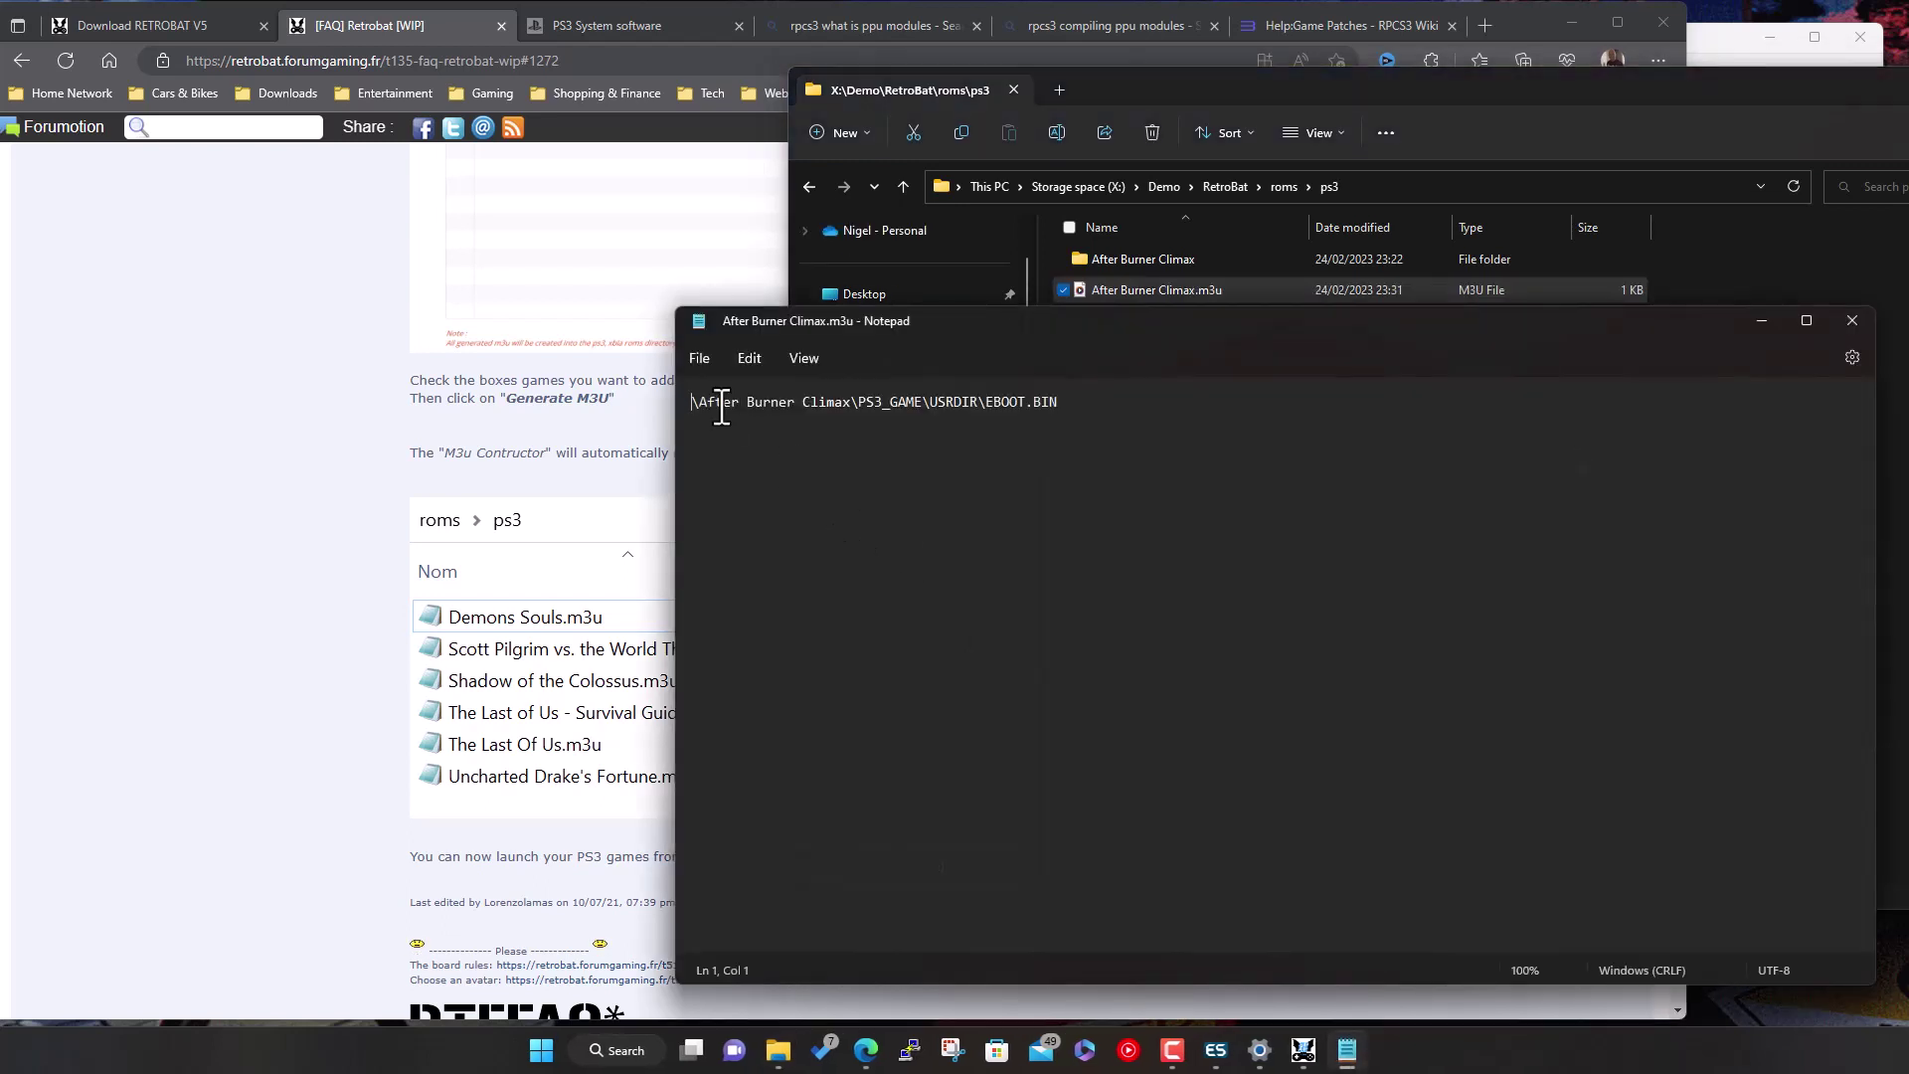
drag(700, 404, 1075, 403)
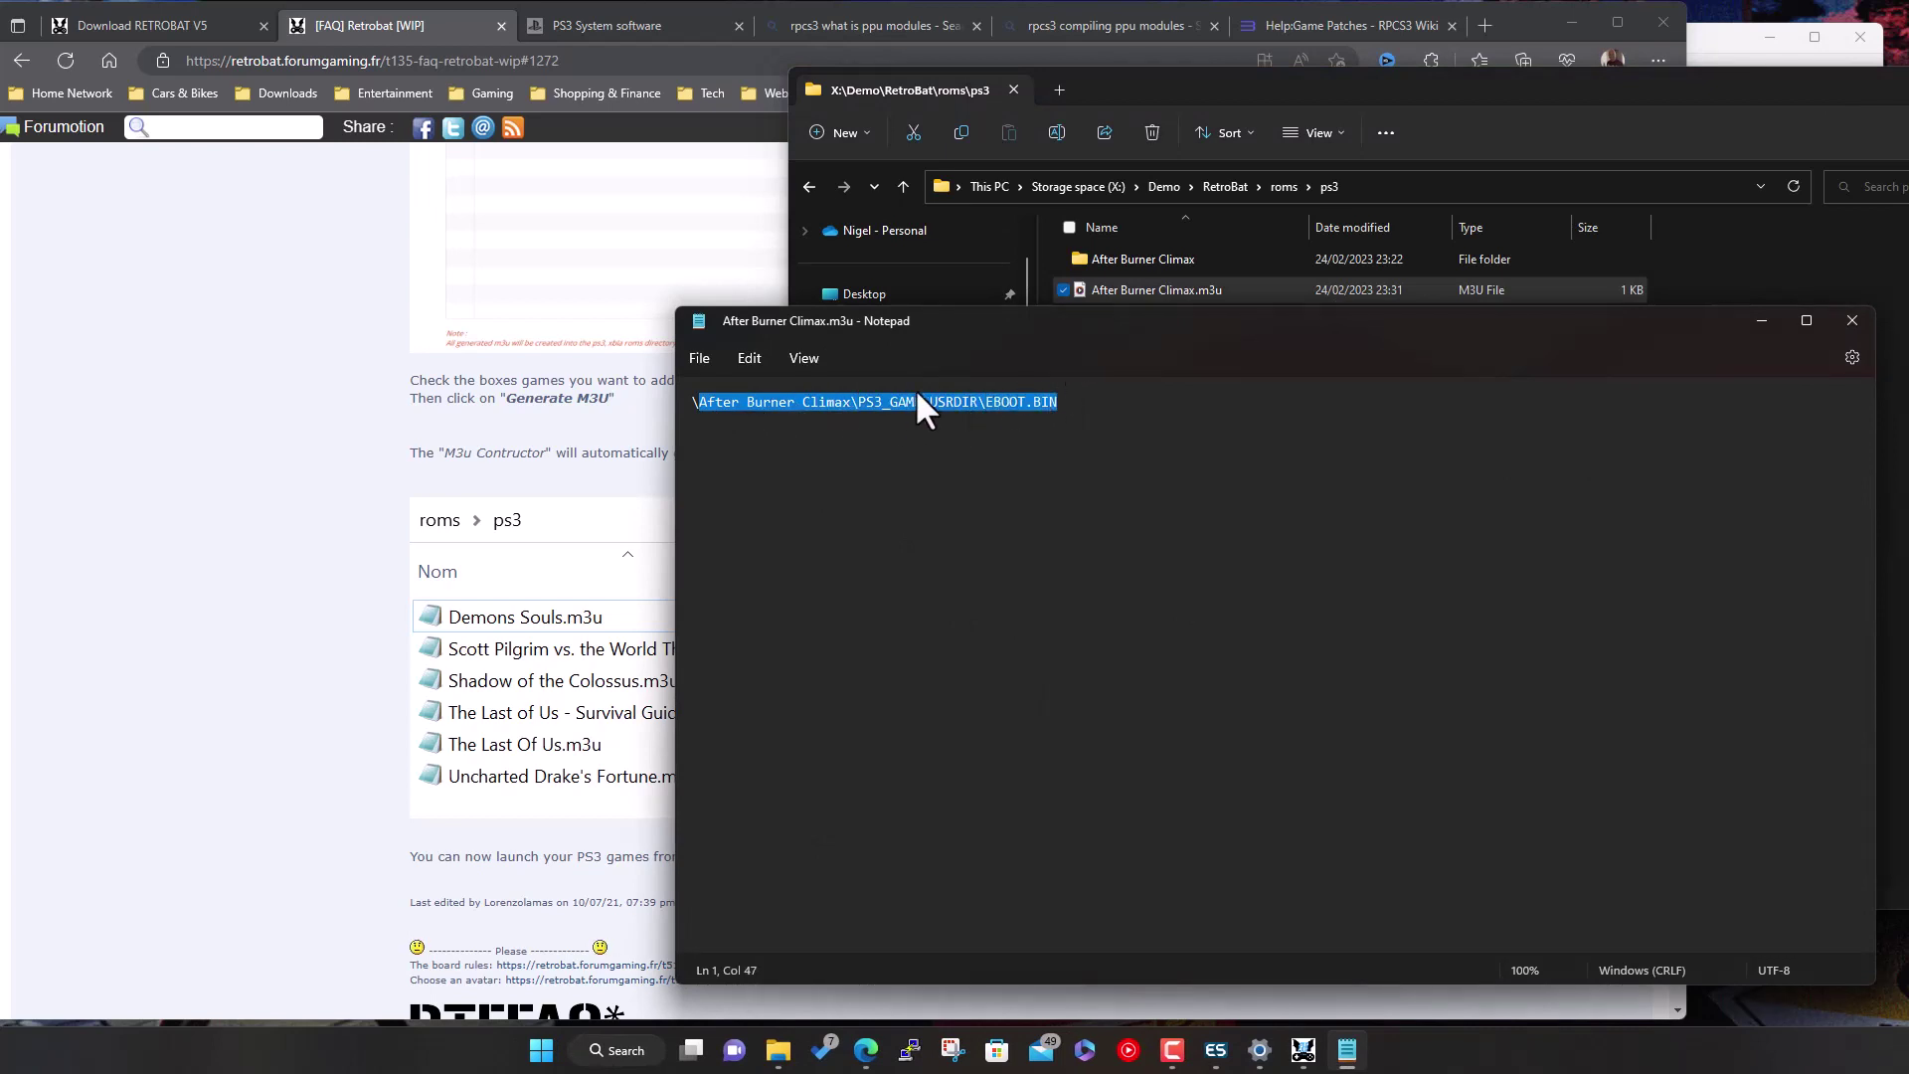
drag(1481, 329, 1383, 259)
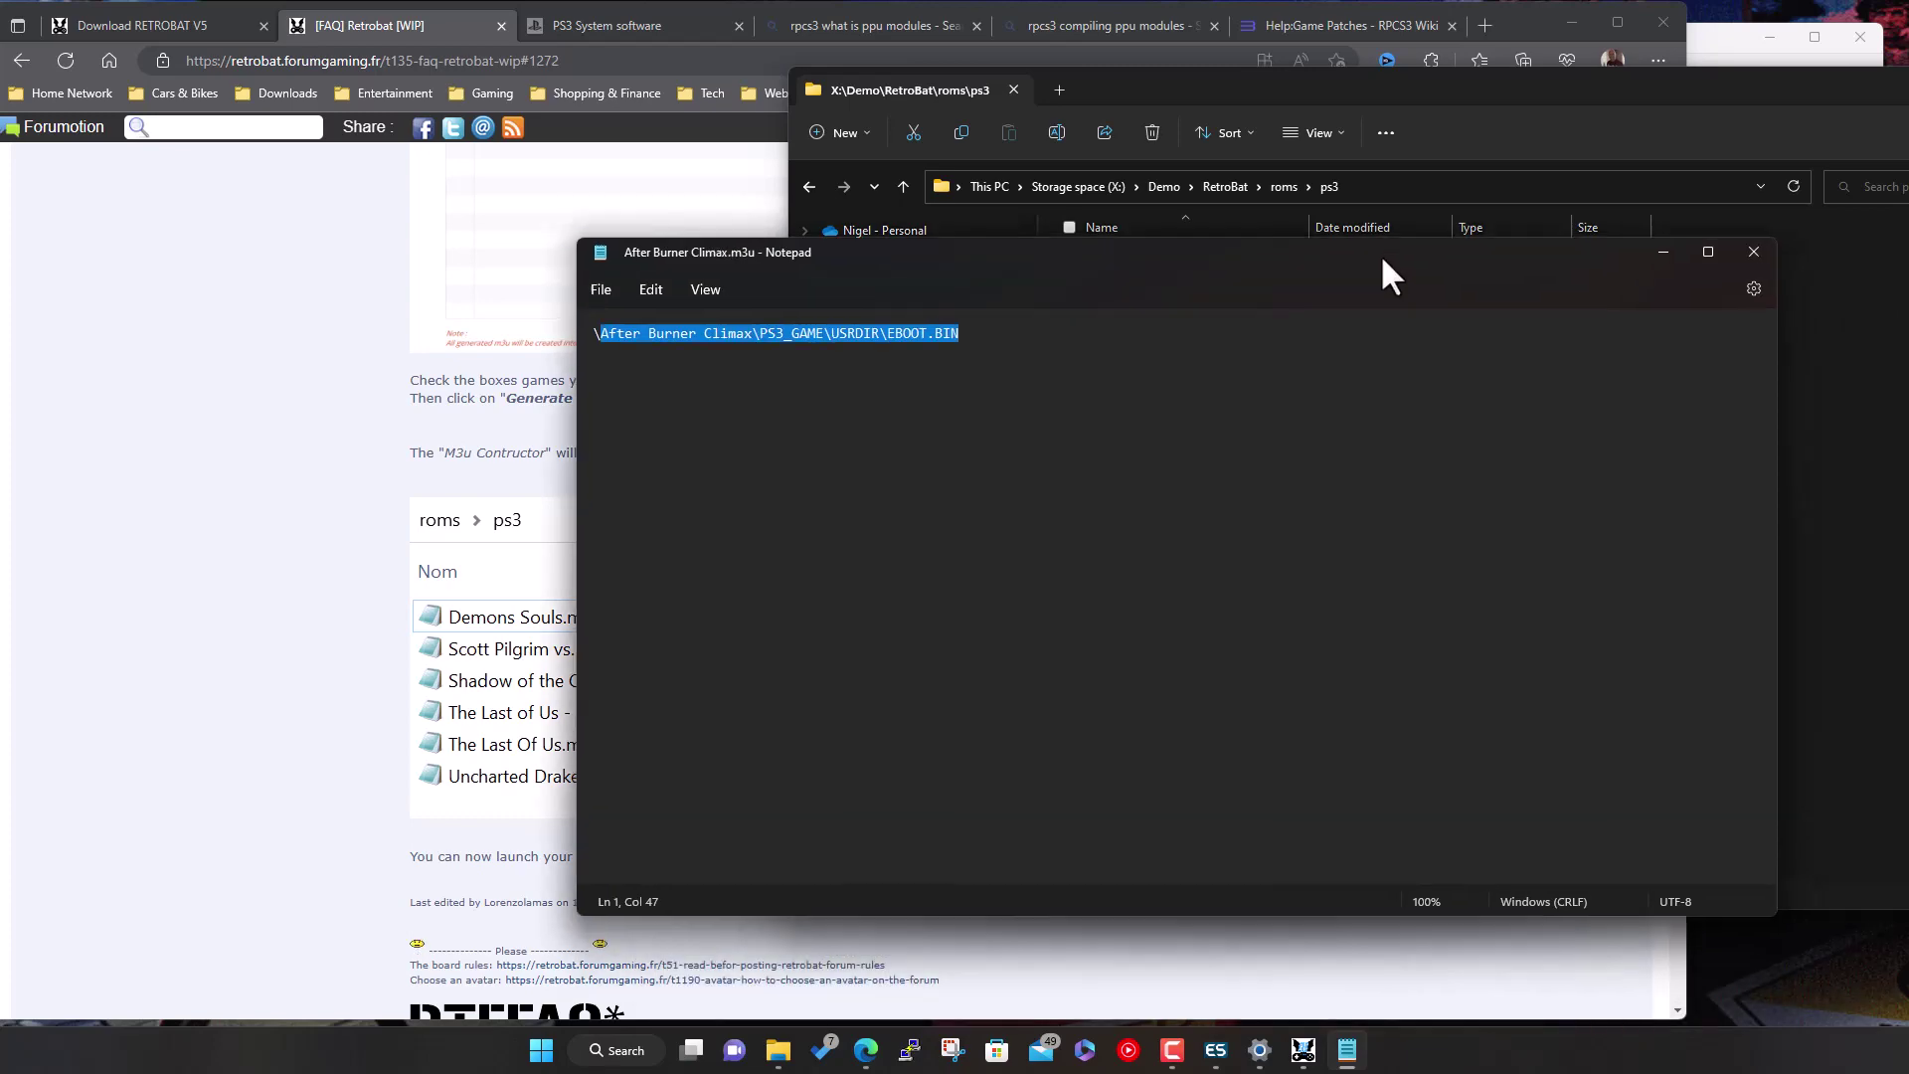
click(1746, 256)
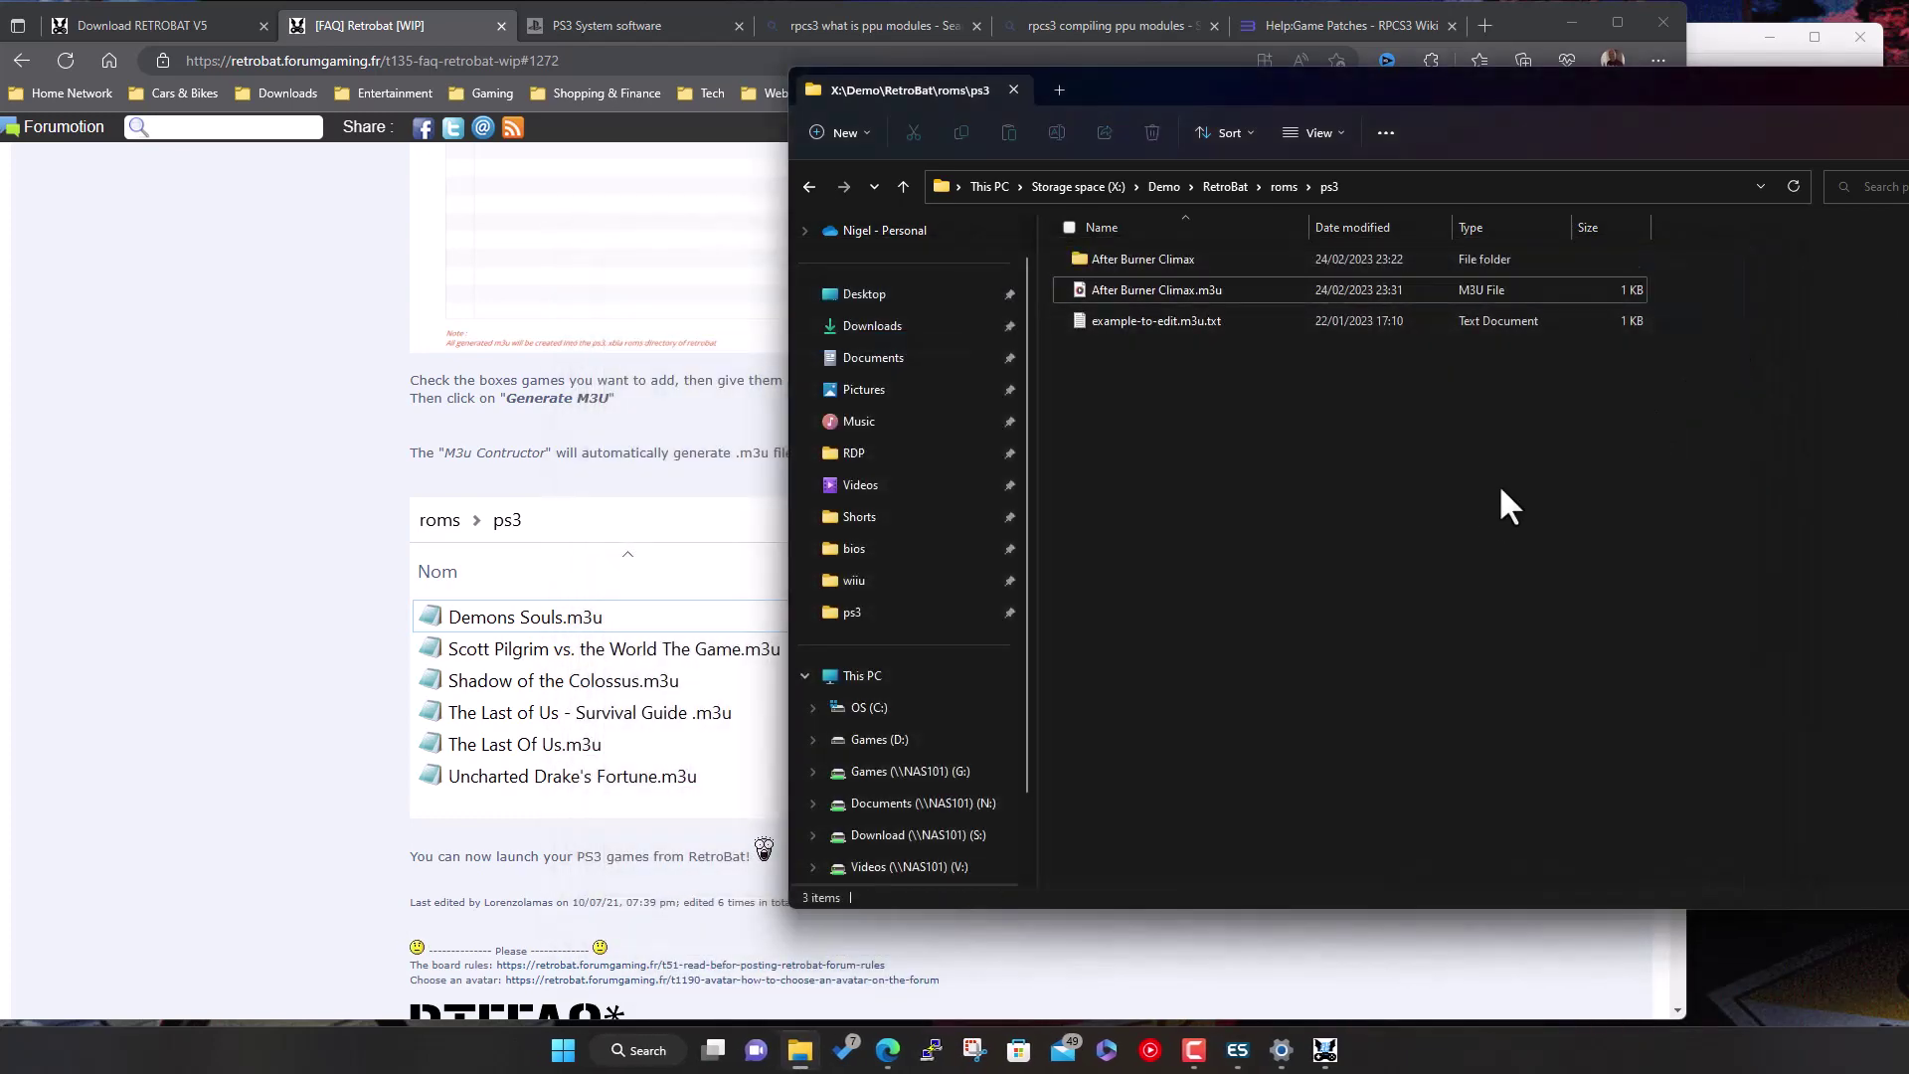
Clear away the folder and browser windows, close the M3UCreator and BatGui tools, and switch to EmulationStation
click(1908, 88)
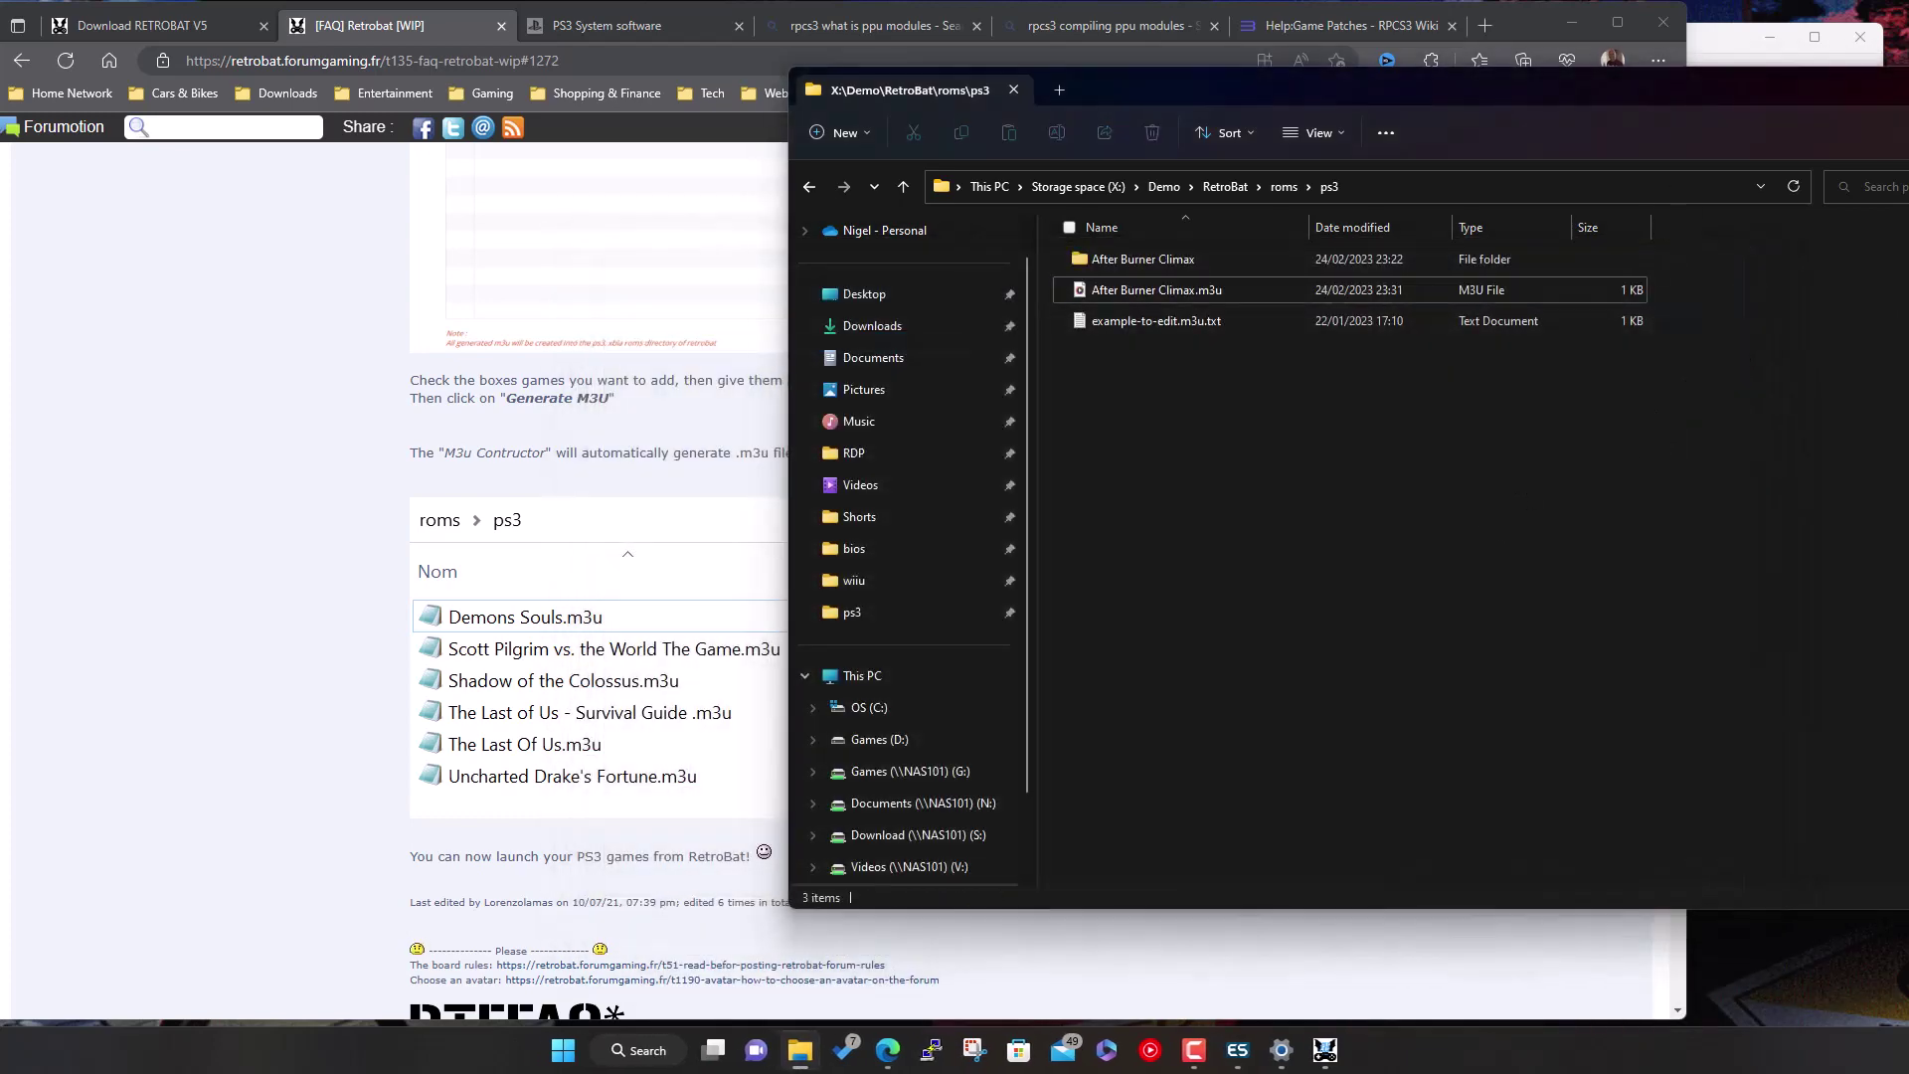
click(1570, 23)
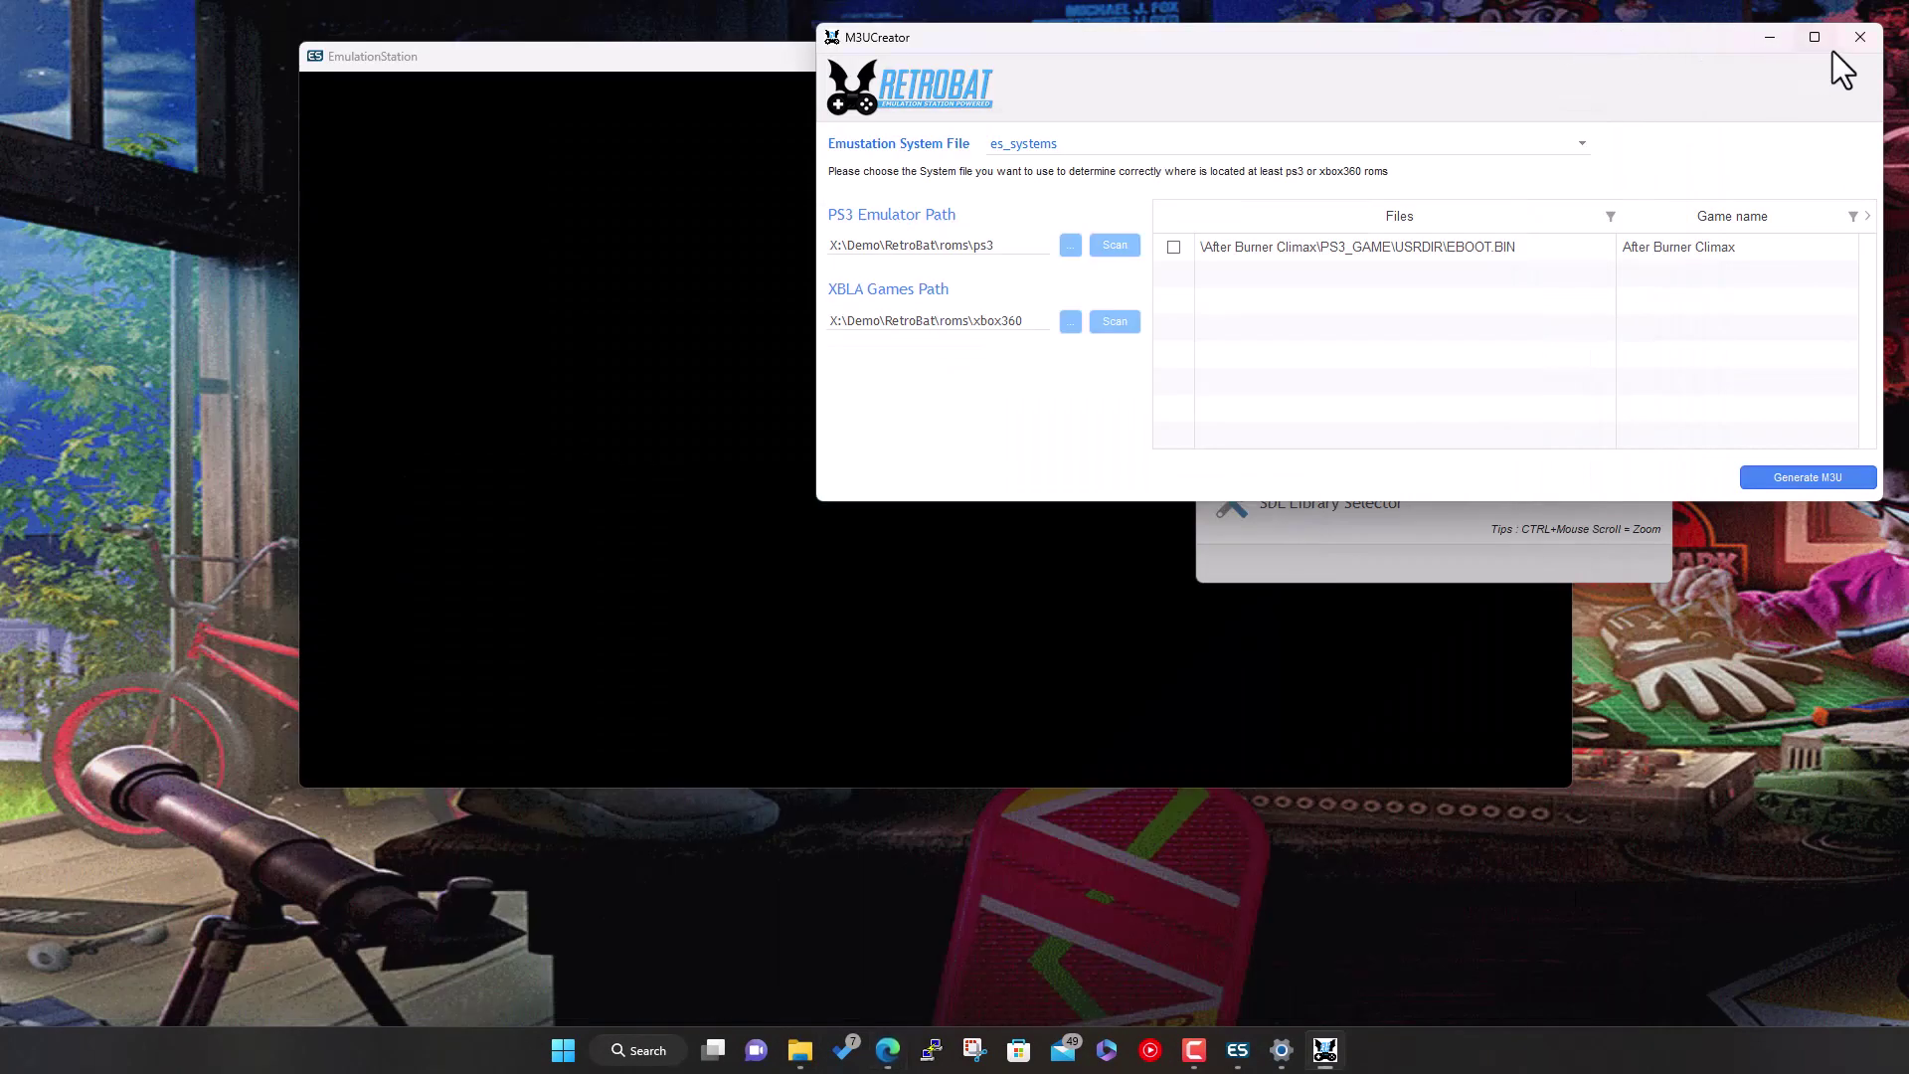
click(1856, 36)
click(1649, 220)
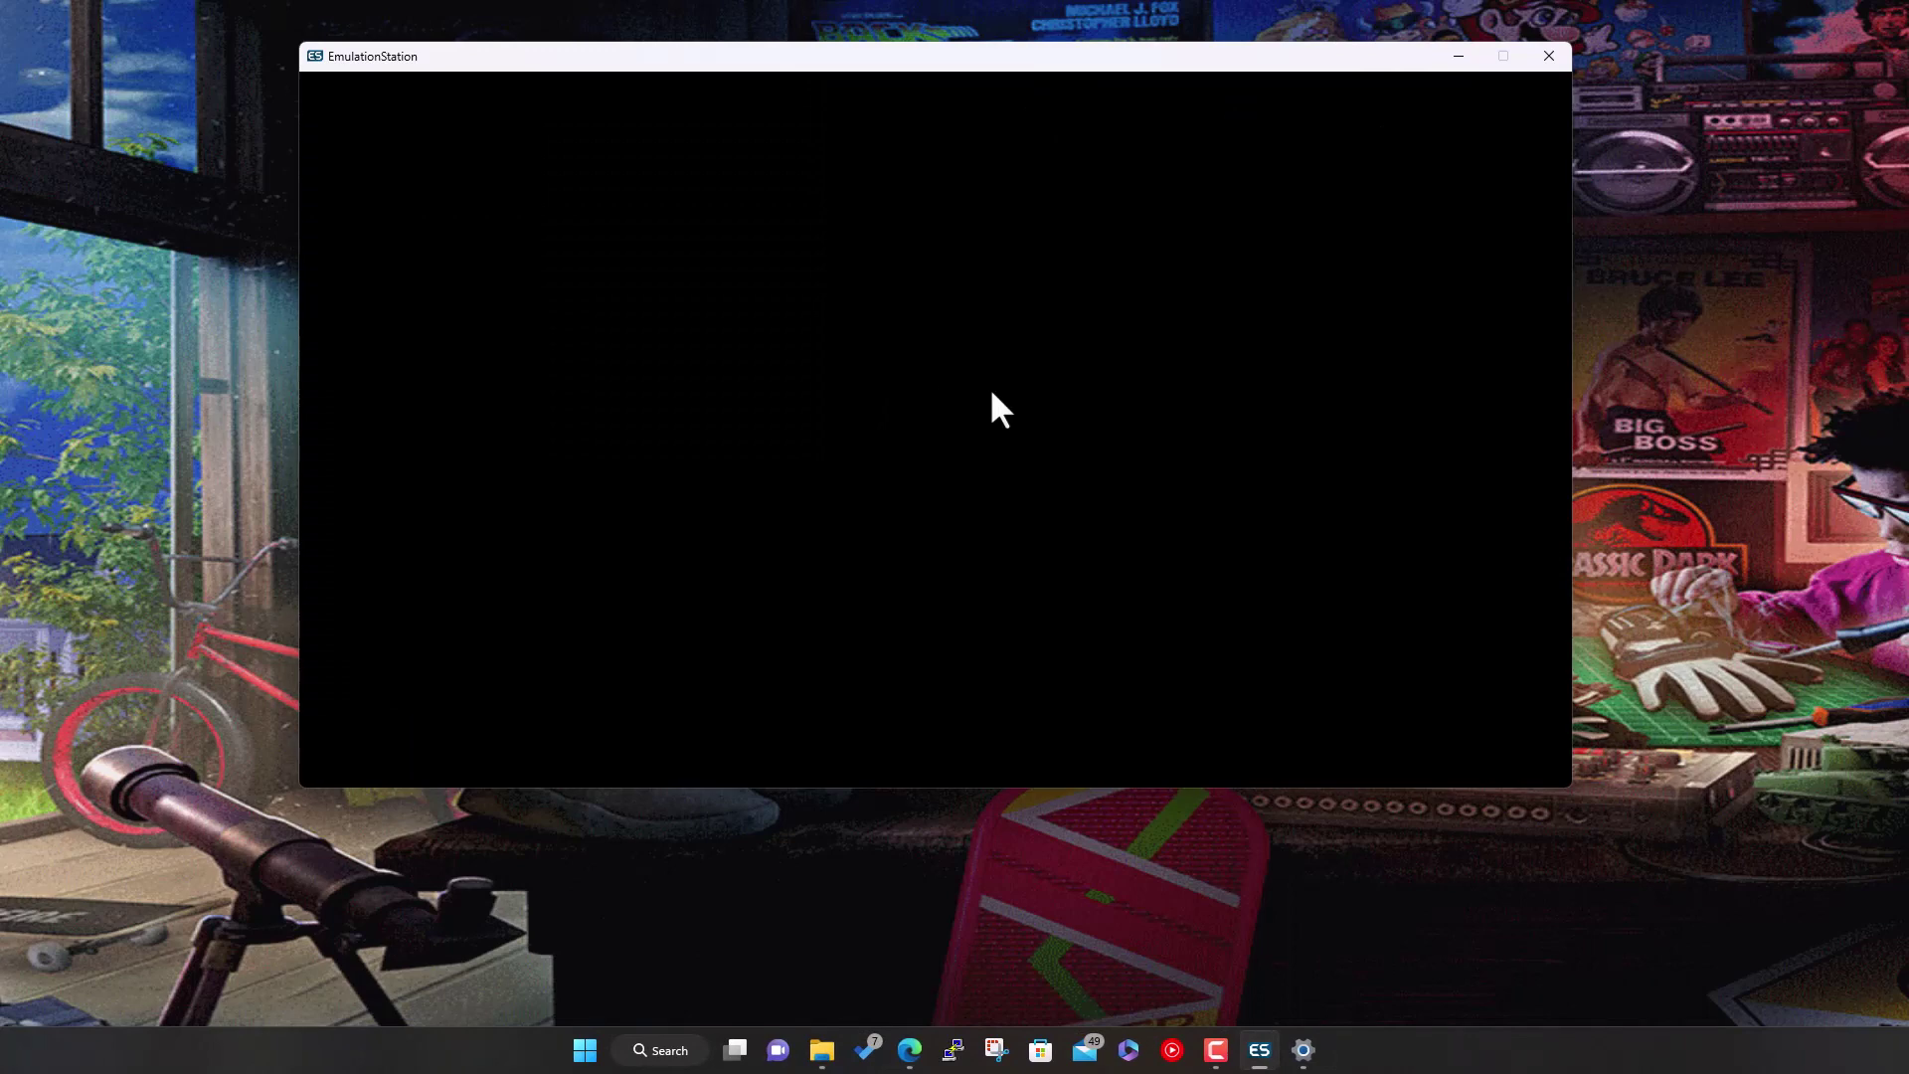
click(1261, 1054)
click(1260, 1052)
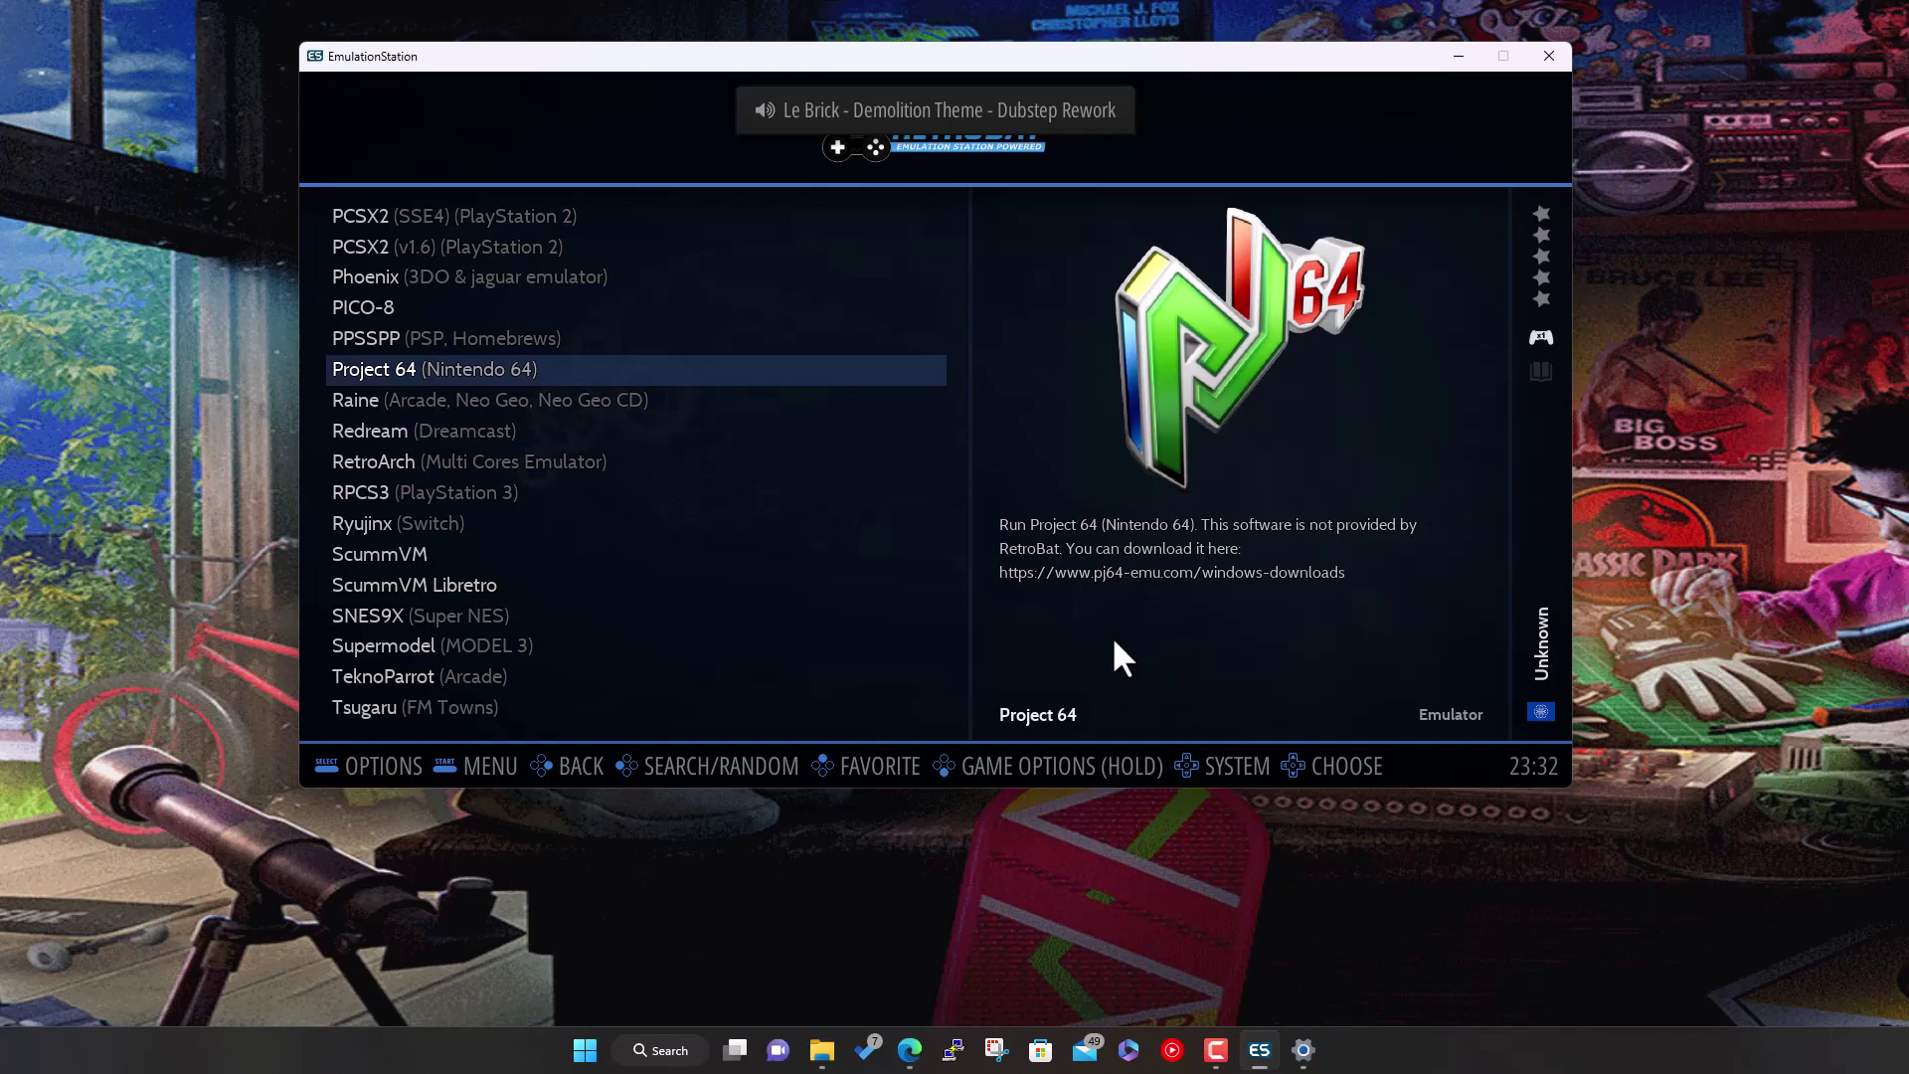
Leave the emulator list for the system carousel and update the gamelists from the game settings
key(Escape)
key(Right)
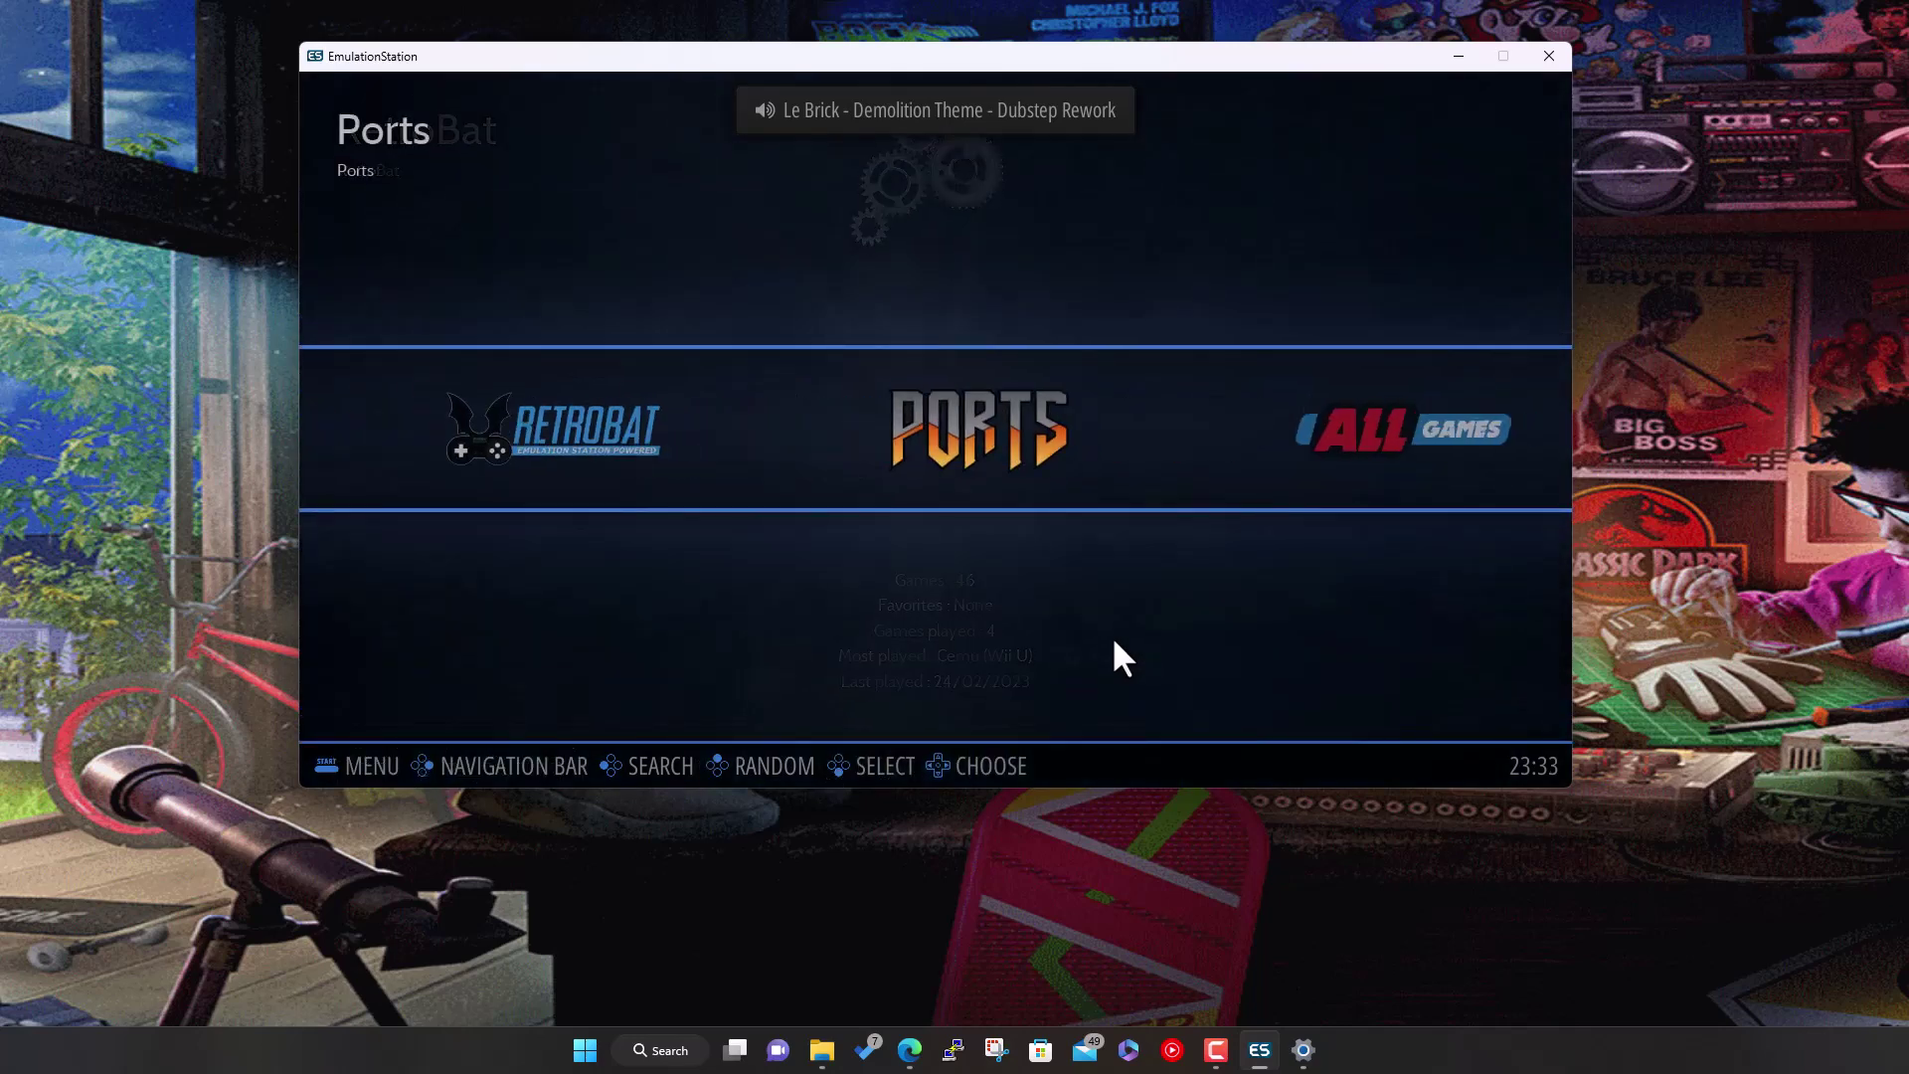
key(Right)
key(Right)
key(Right)
key(Right)
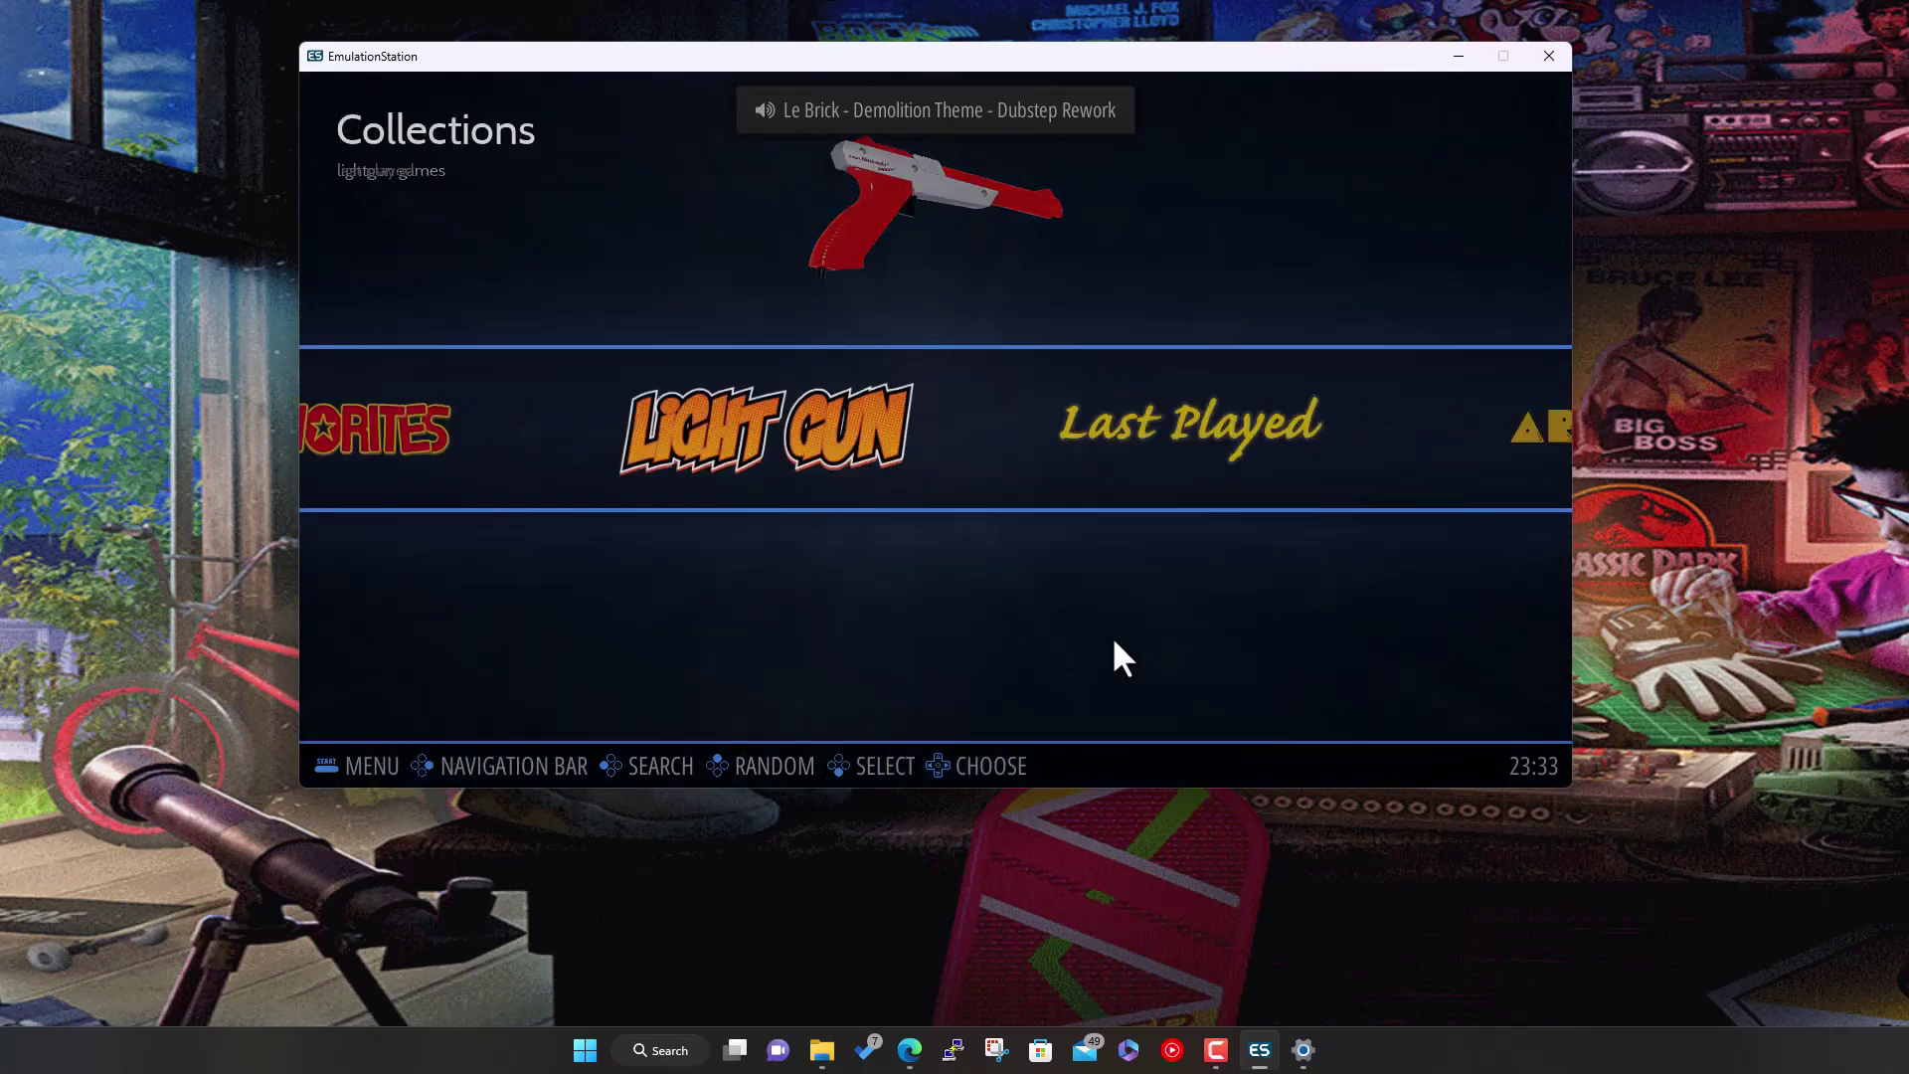
key(Right)
key(Escape)
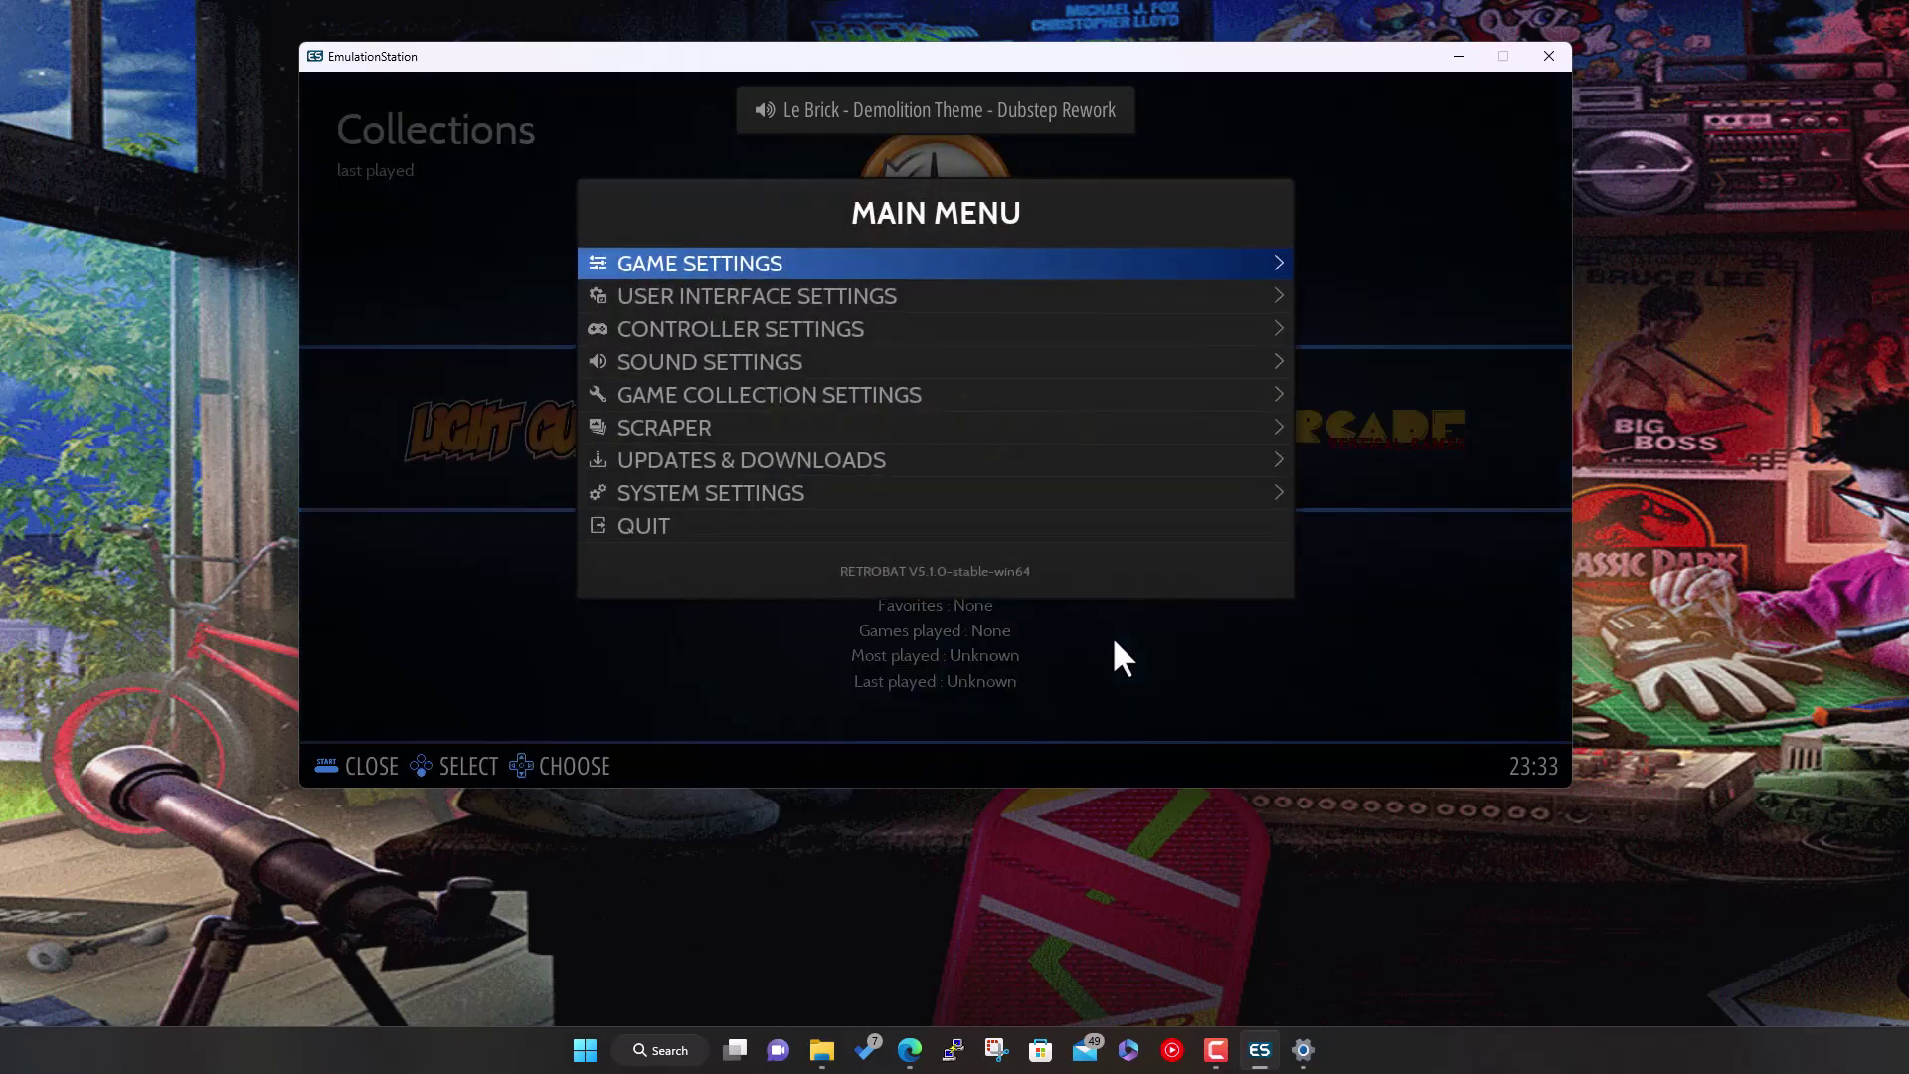
key(Return)
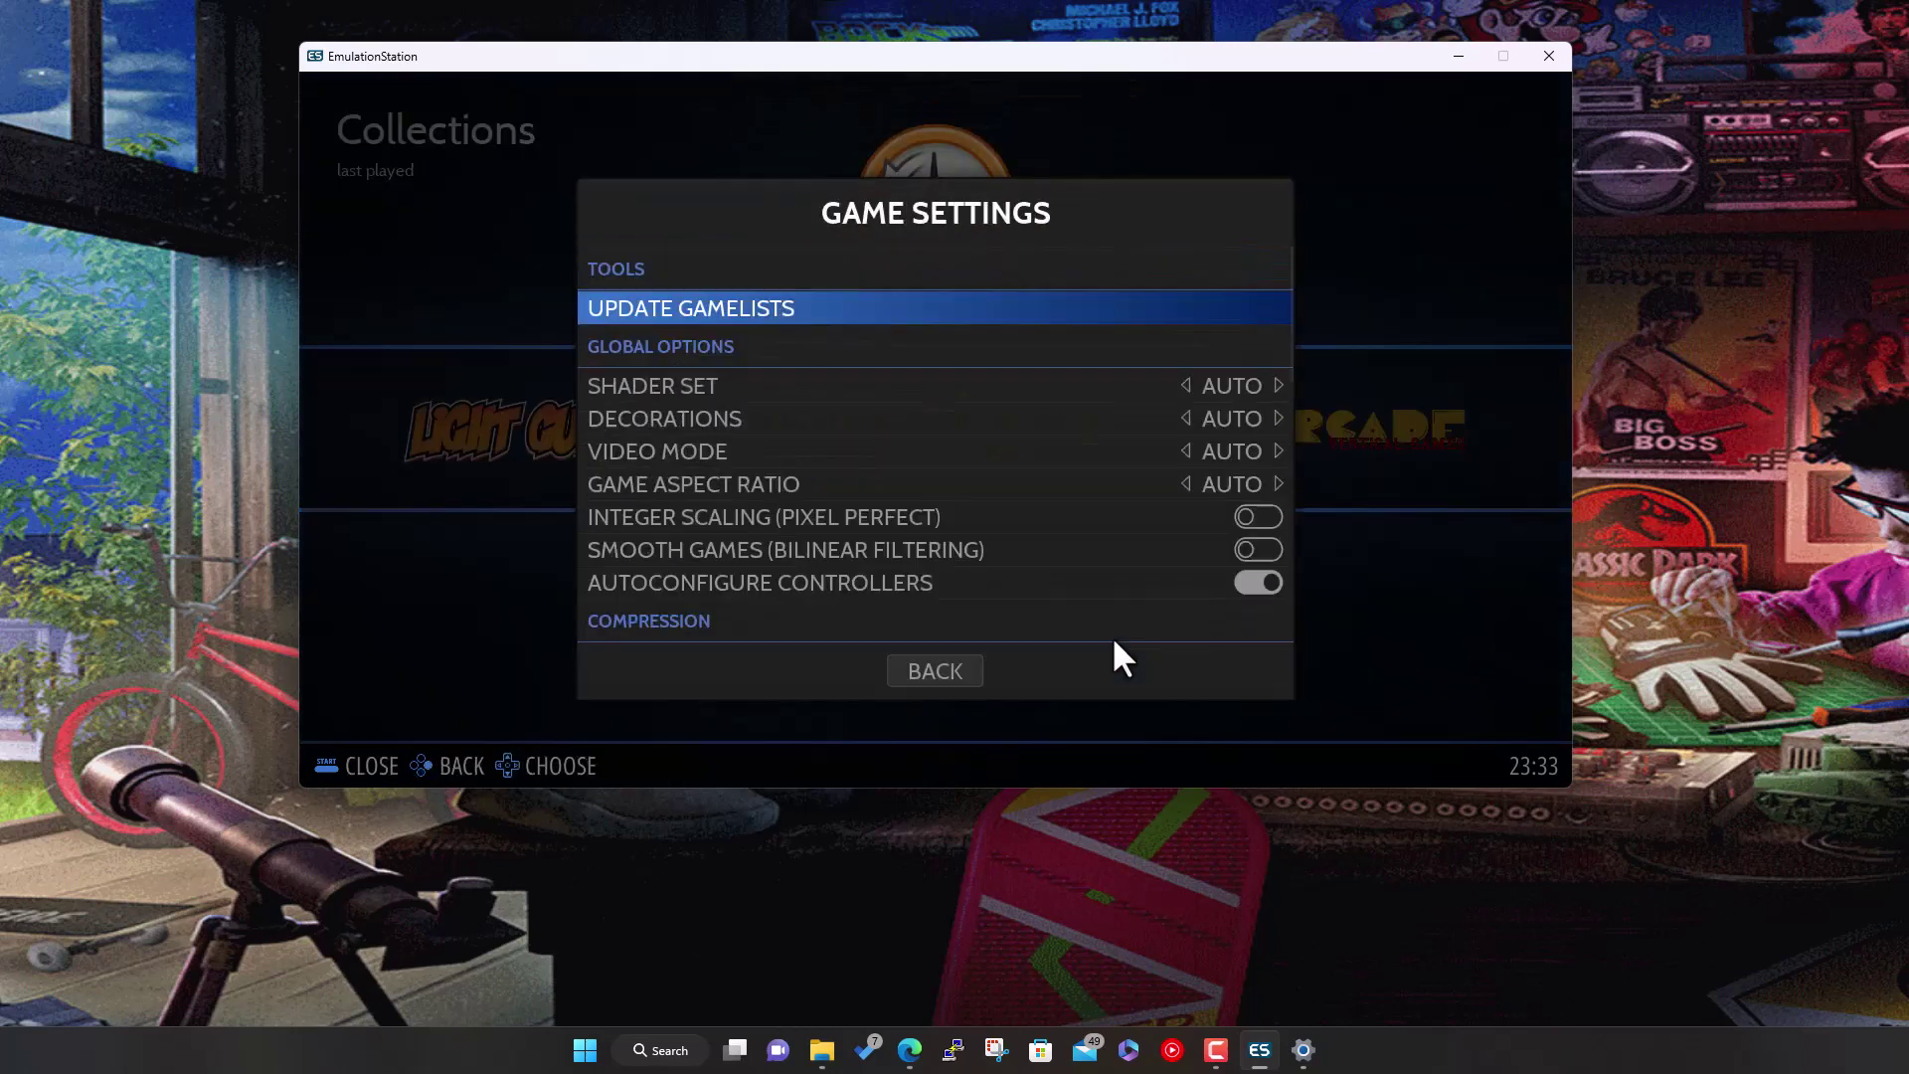
key(Return)
key(Return)
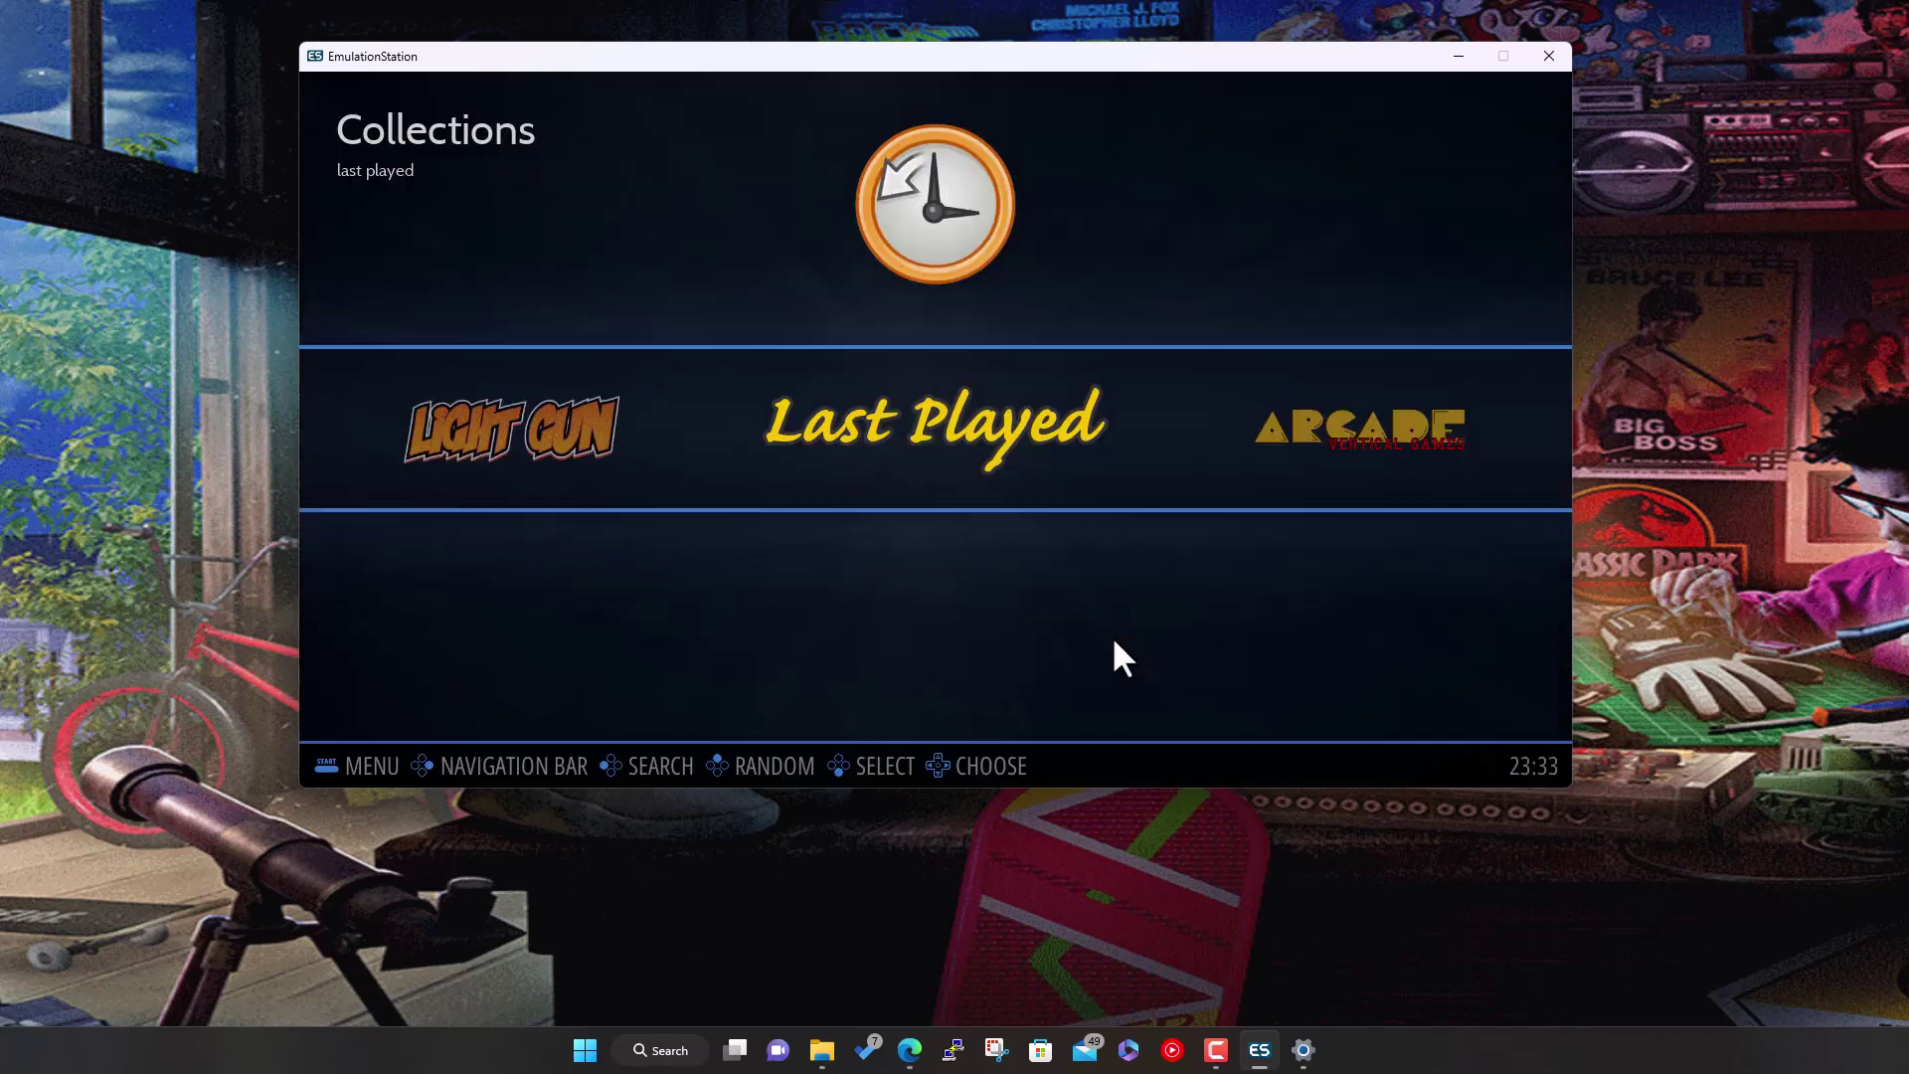
Go to the Wii U system and look through its listed games
key(Right)
key(Right)
key(Right)
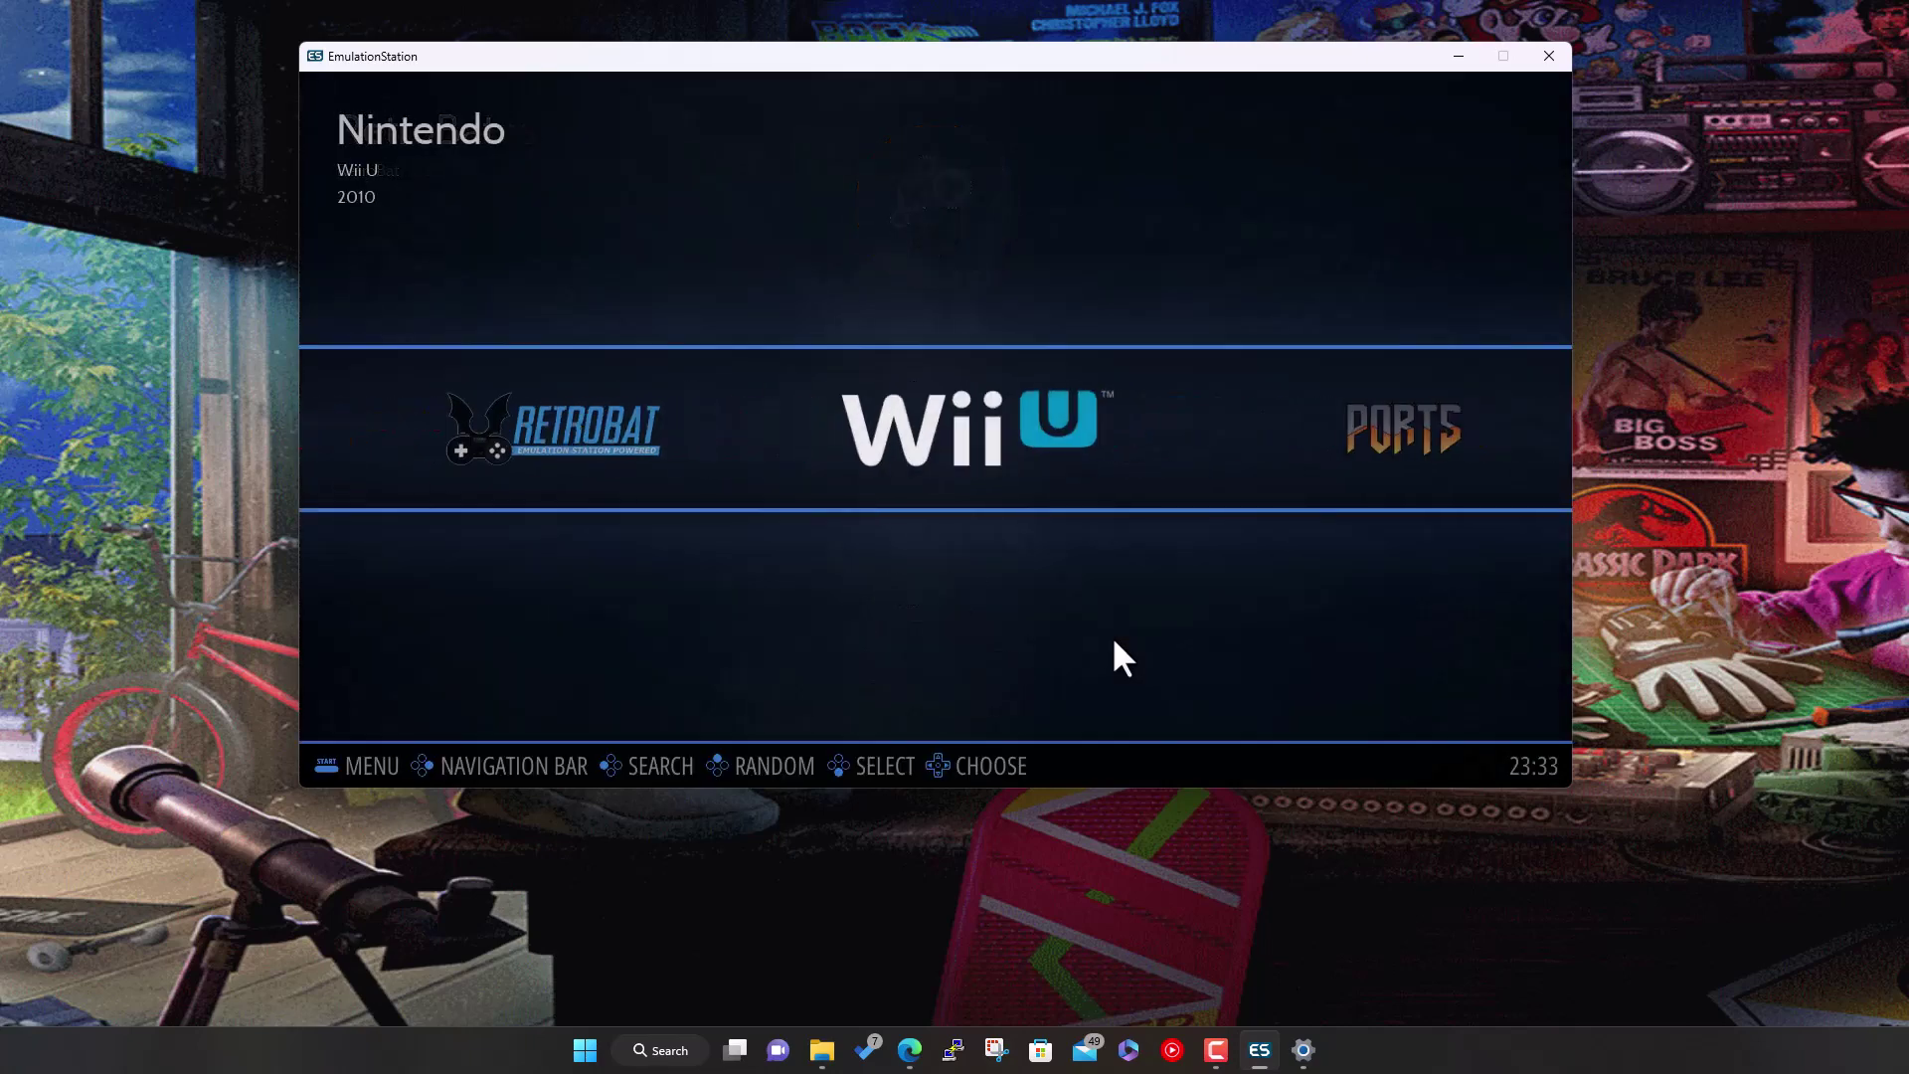
key(Return)
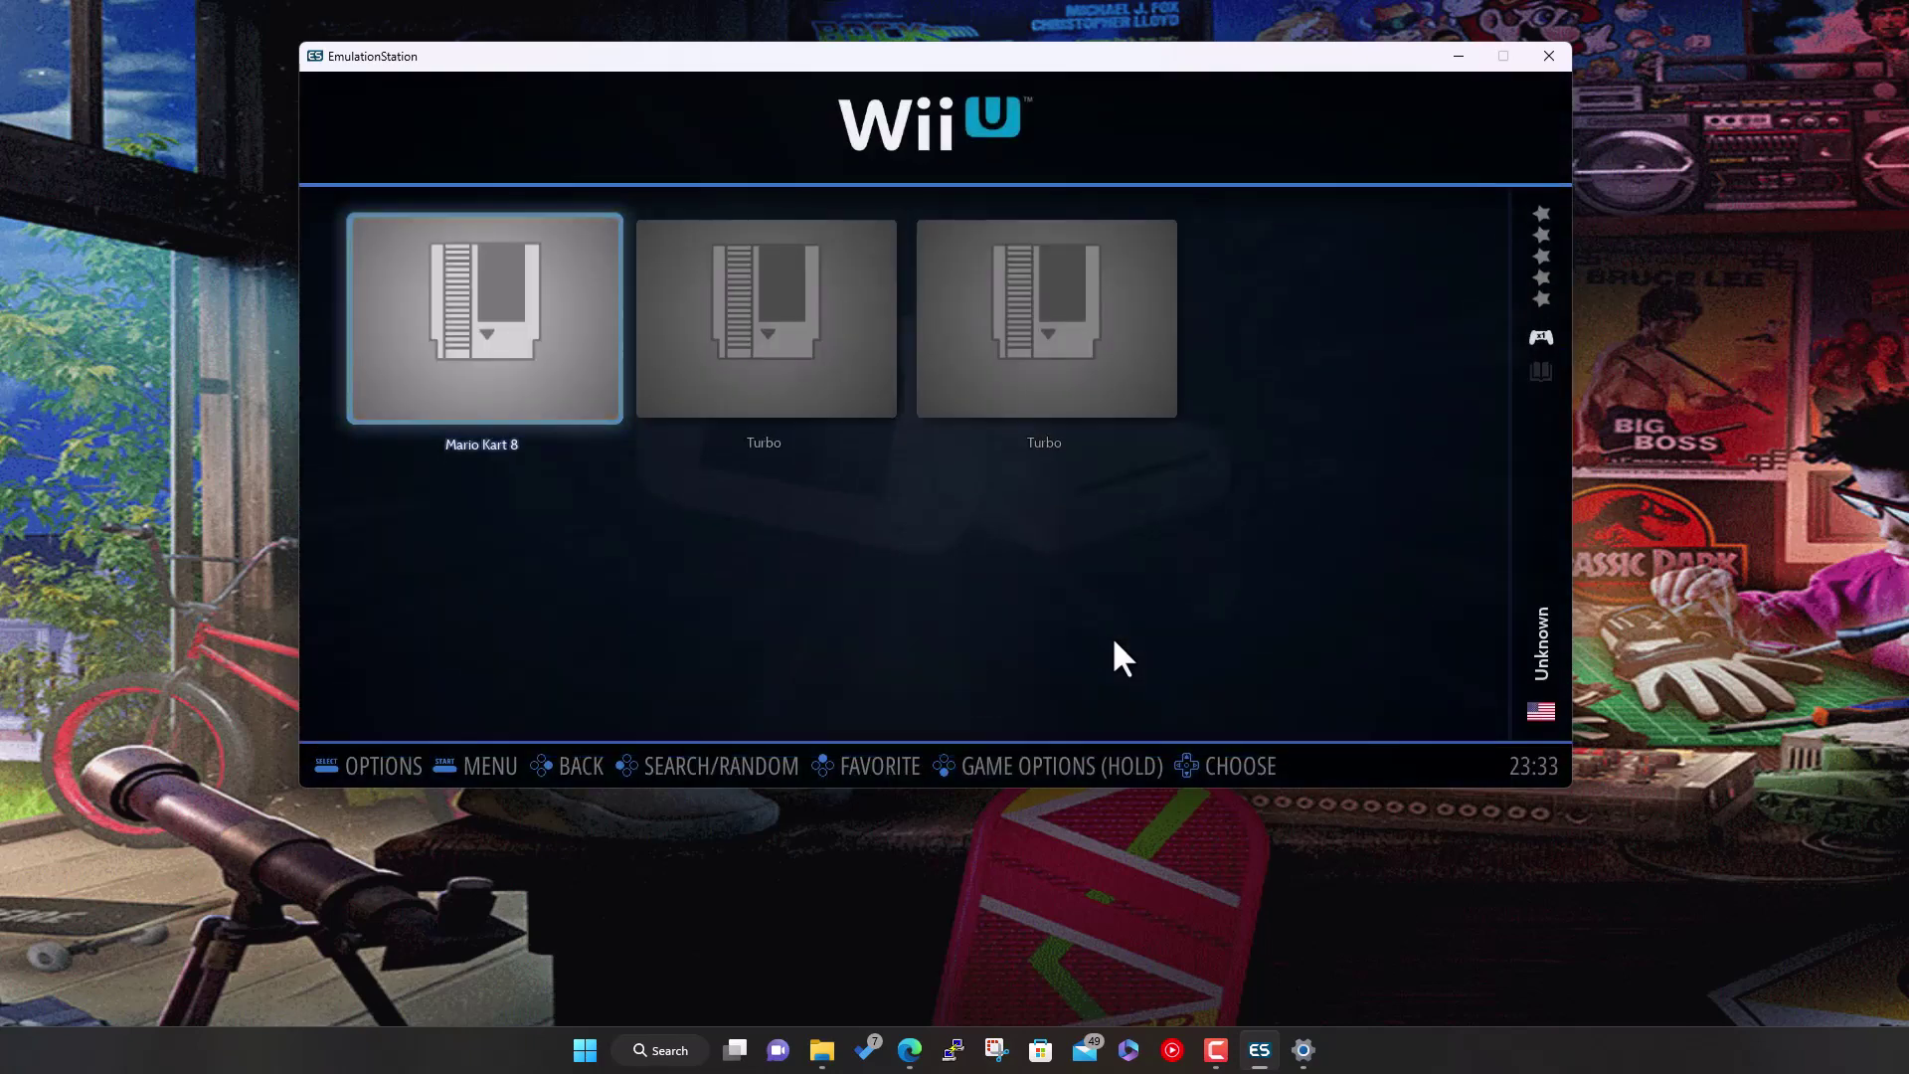
key(Right)
key(Right)
key(Left)
key(Left)
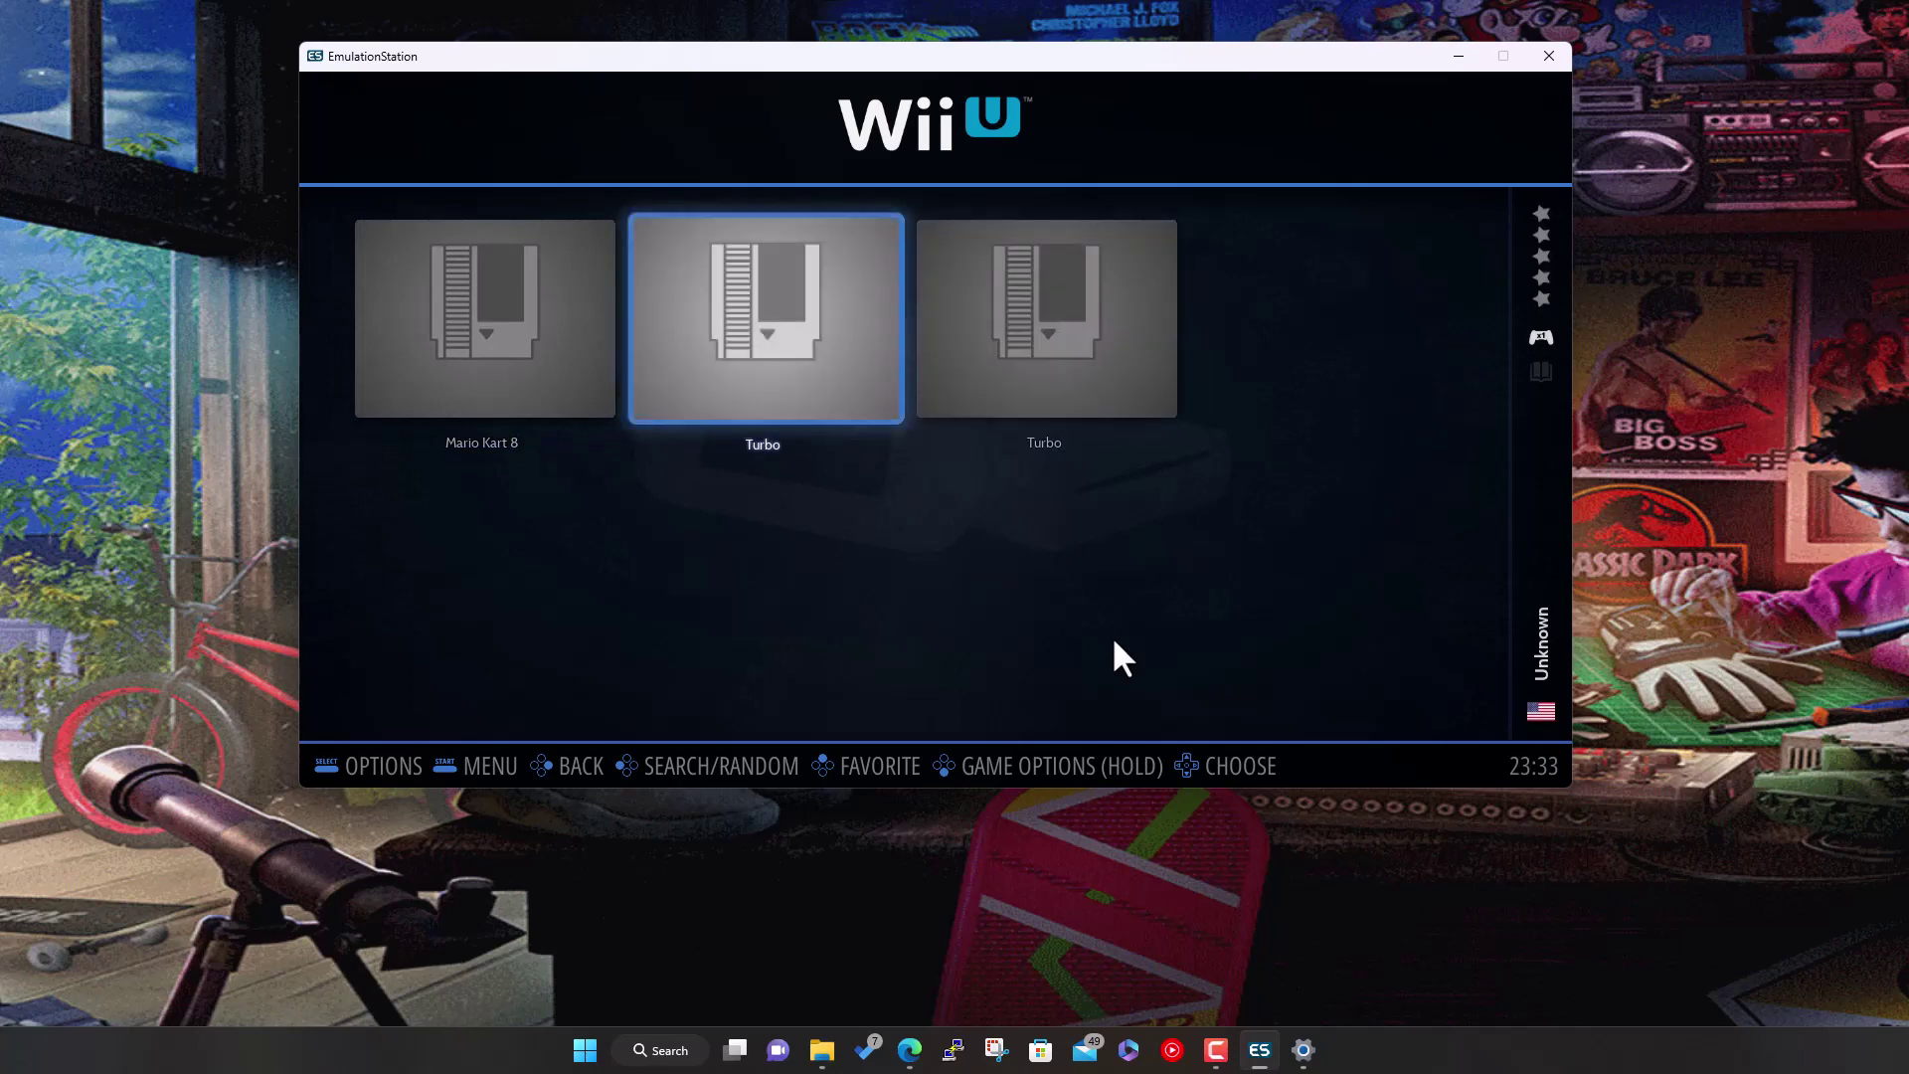
key(Right)
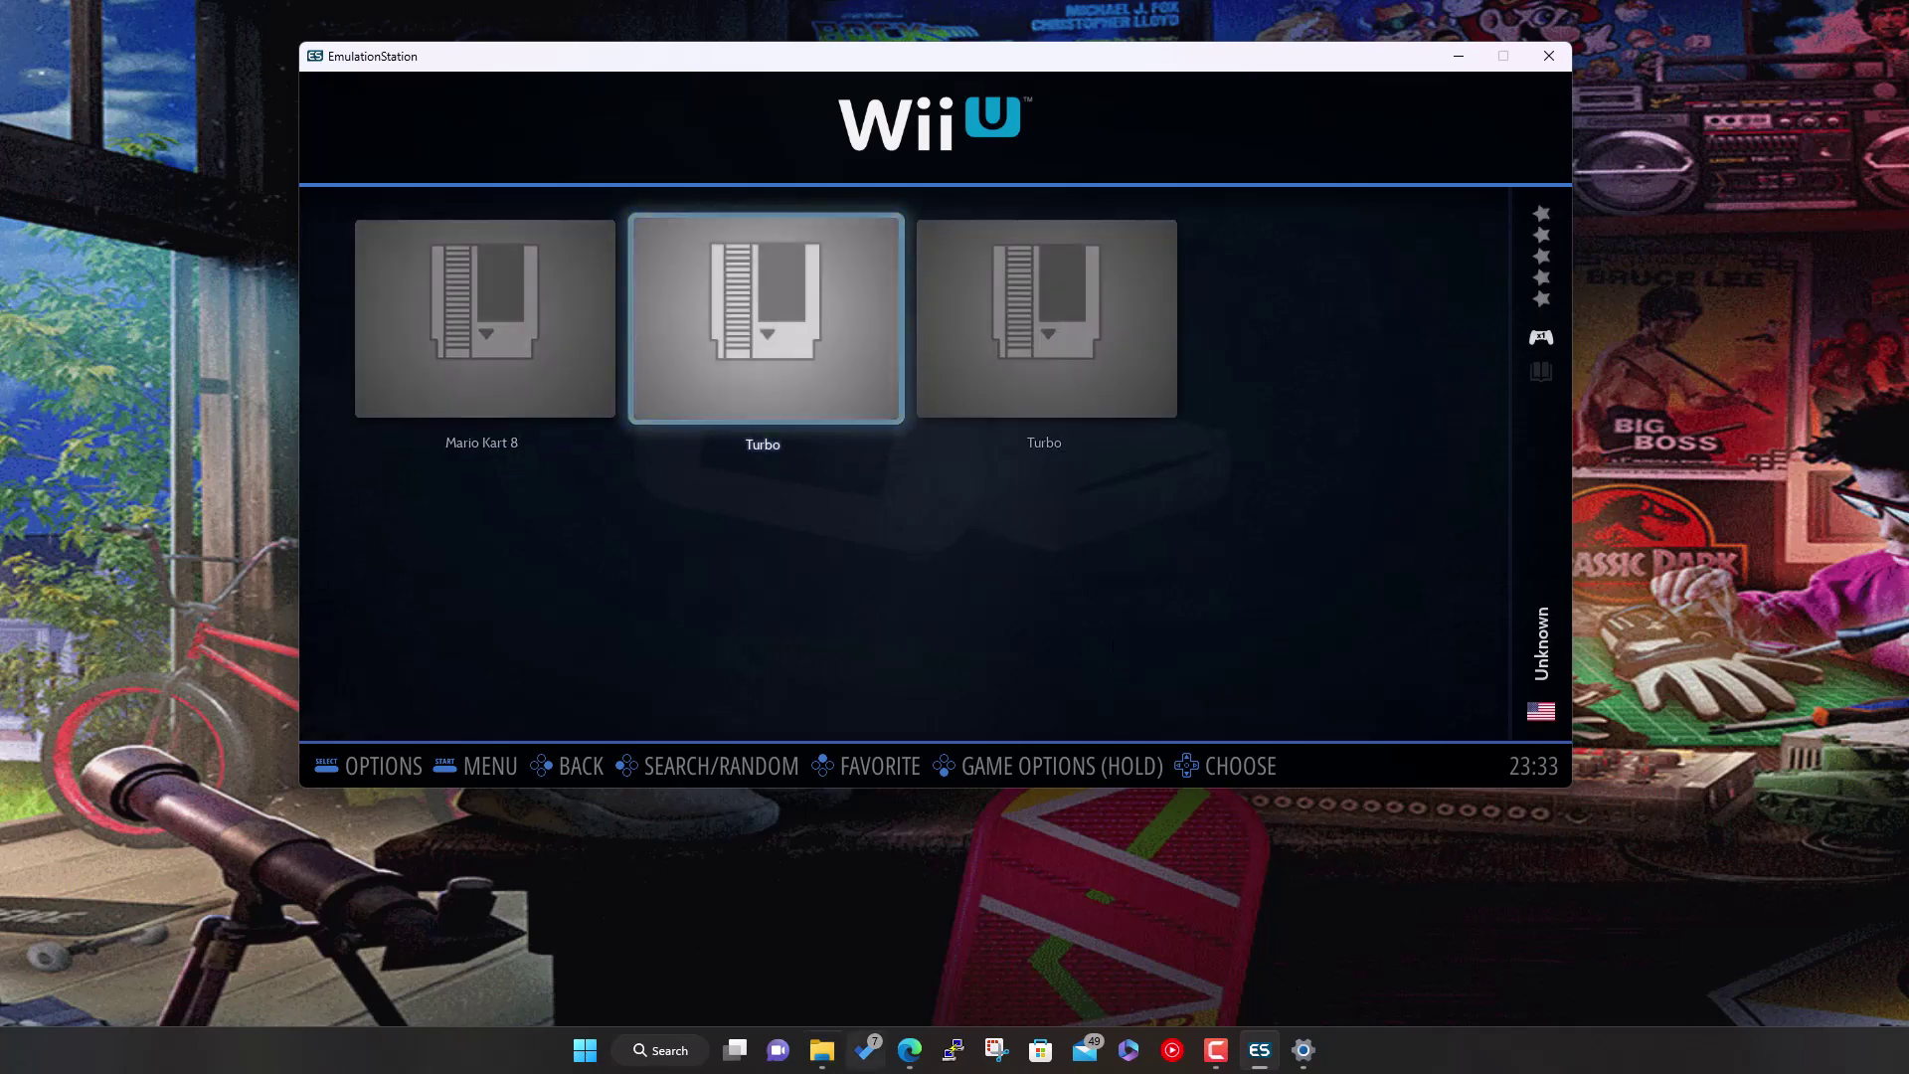
Switch to File Explorer and open roms\wiiu\Mario Kart 8\Game\code to examine the base game's files
click(825, 1056)
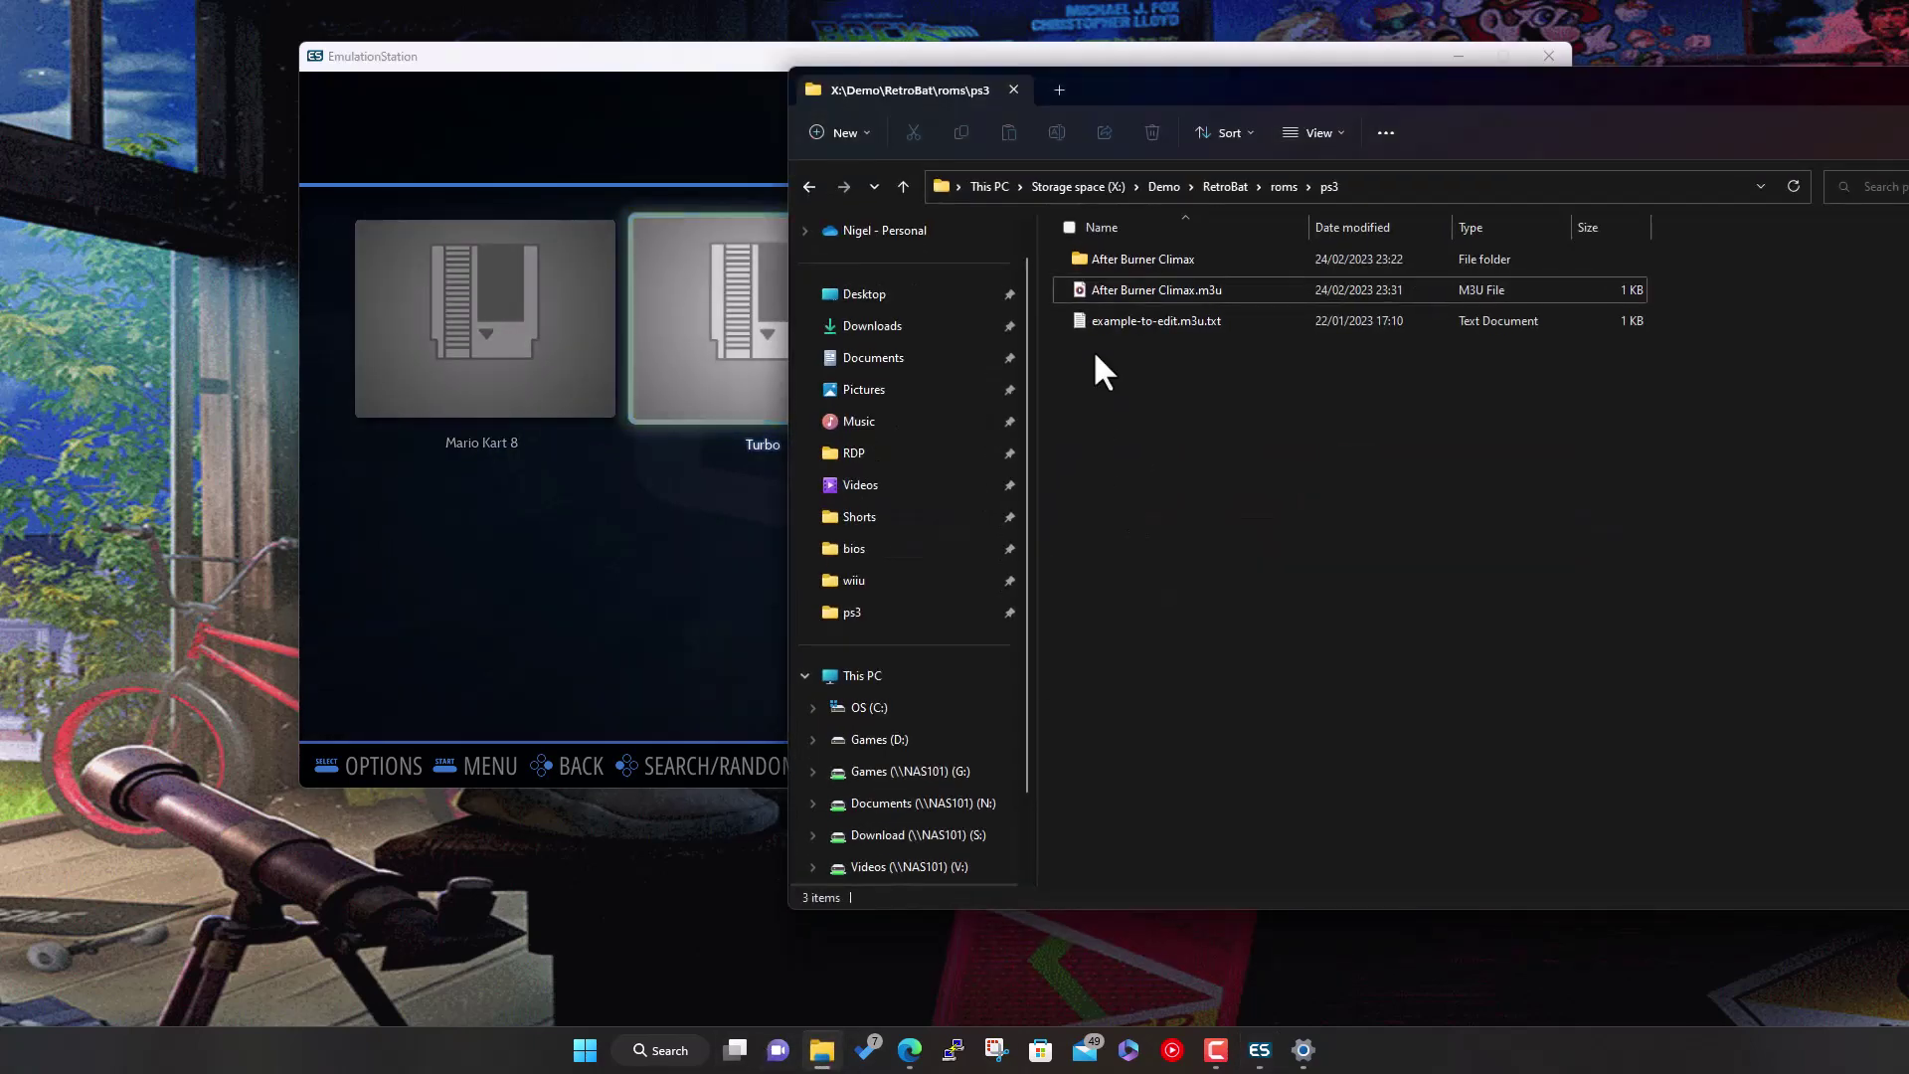
click(1278, 185)
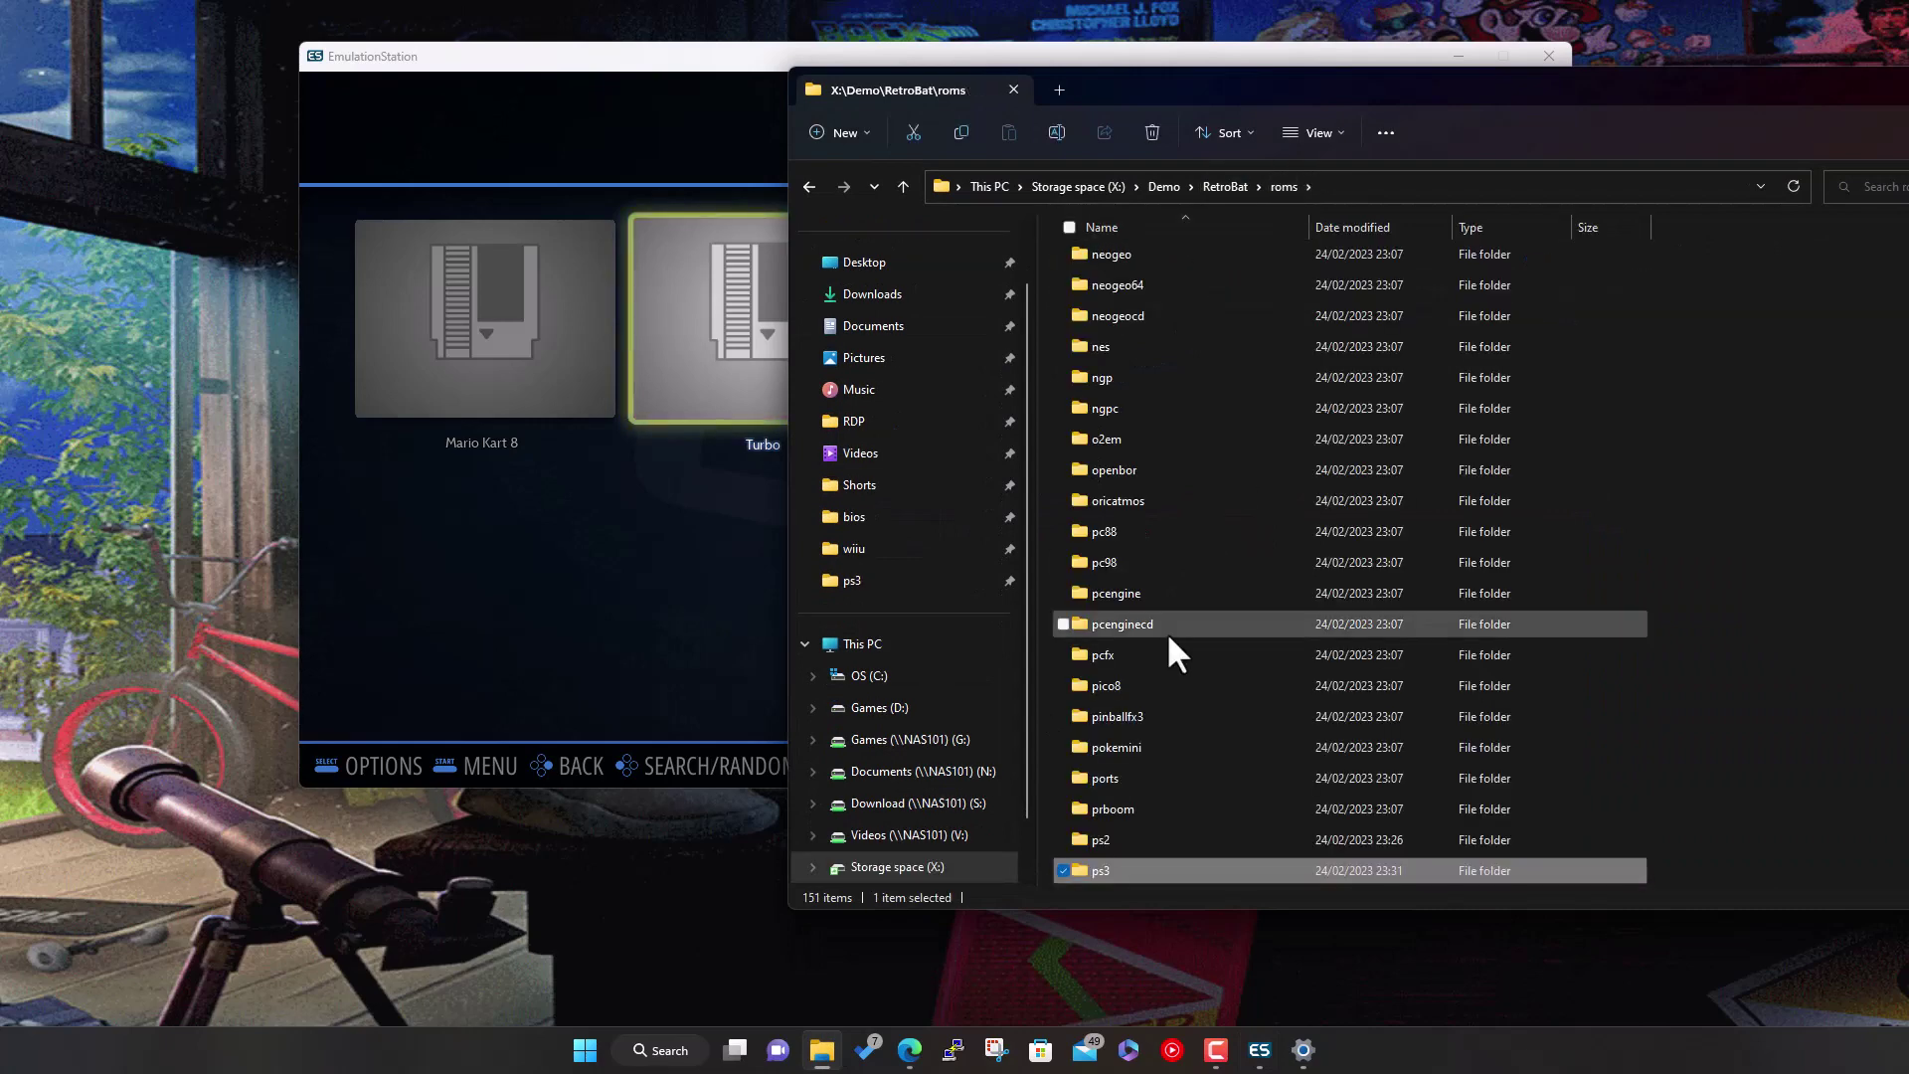
key(w)
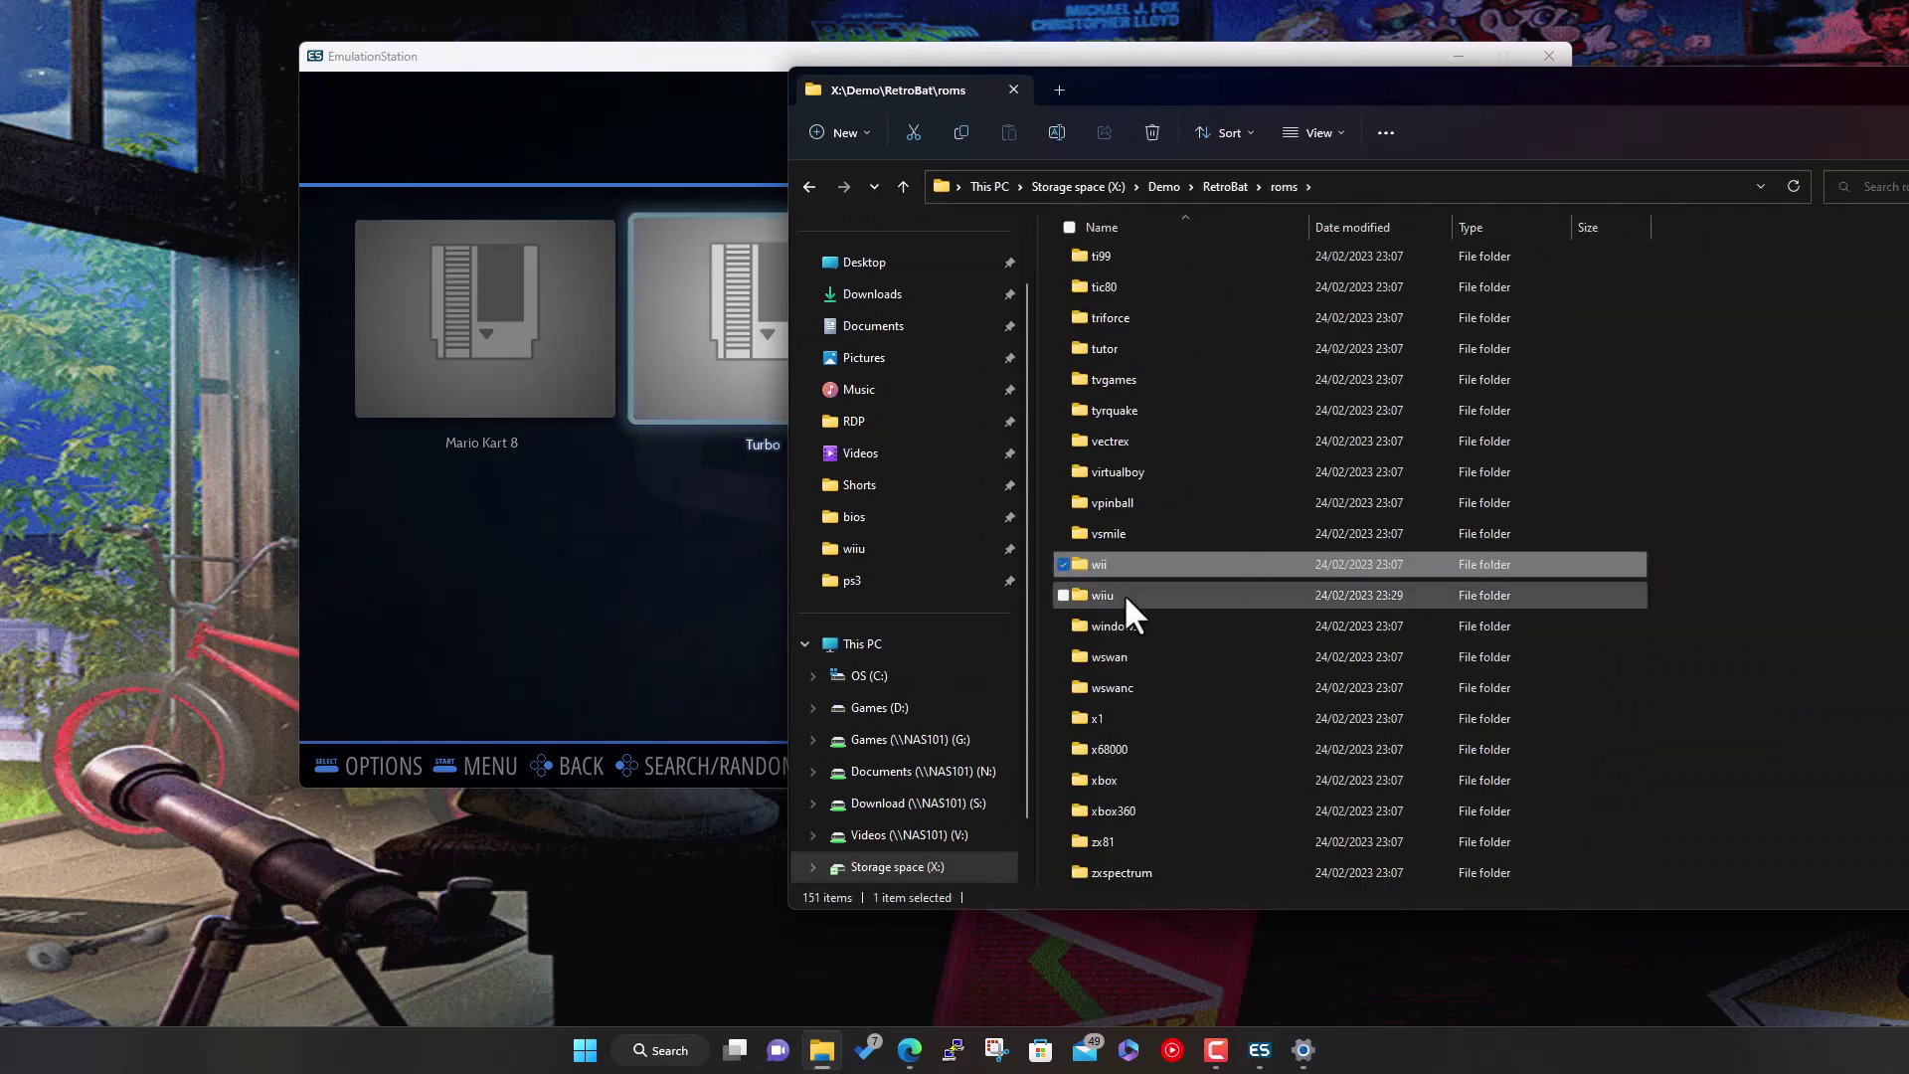
double_click(1125, 597)
double_click(1174, 261)
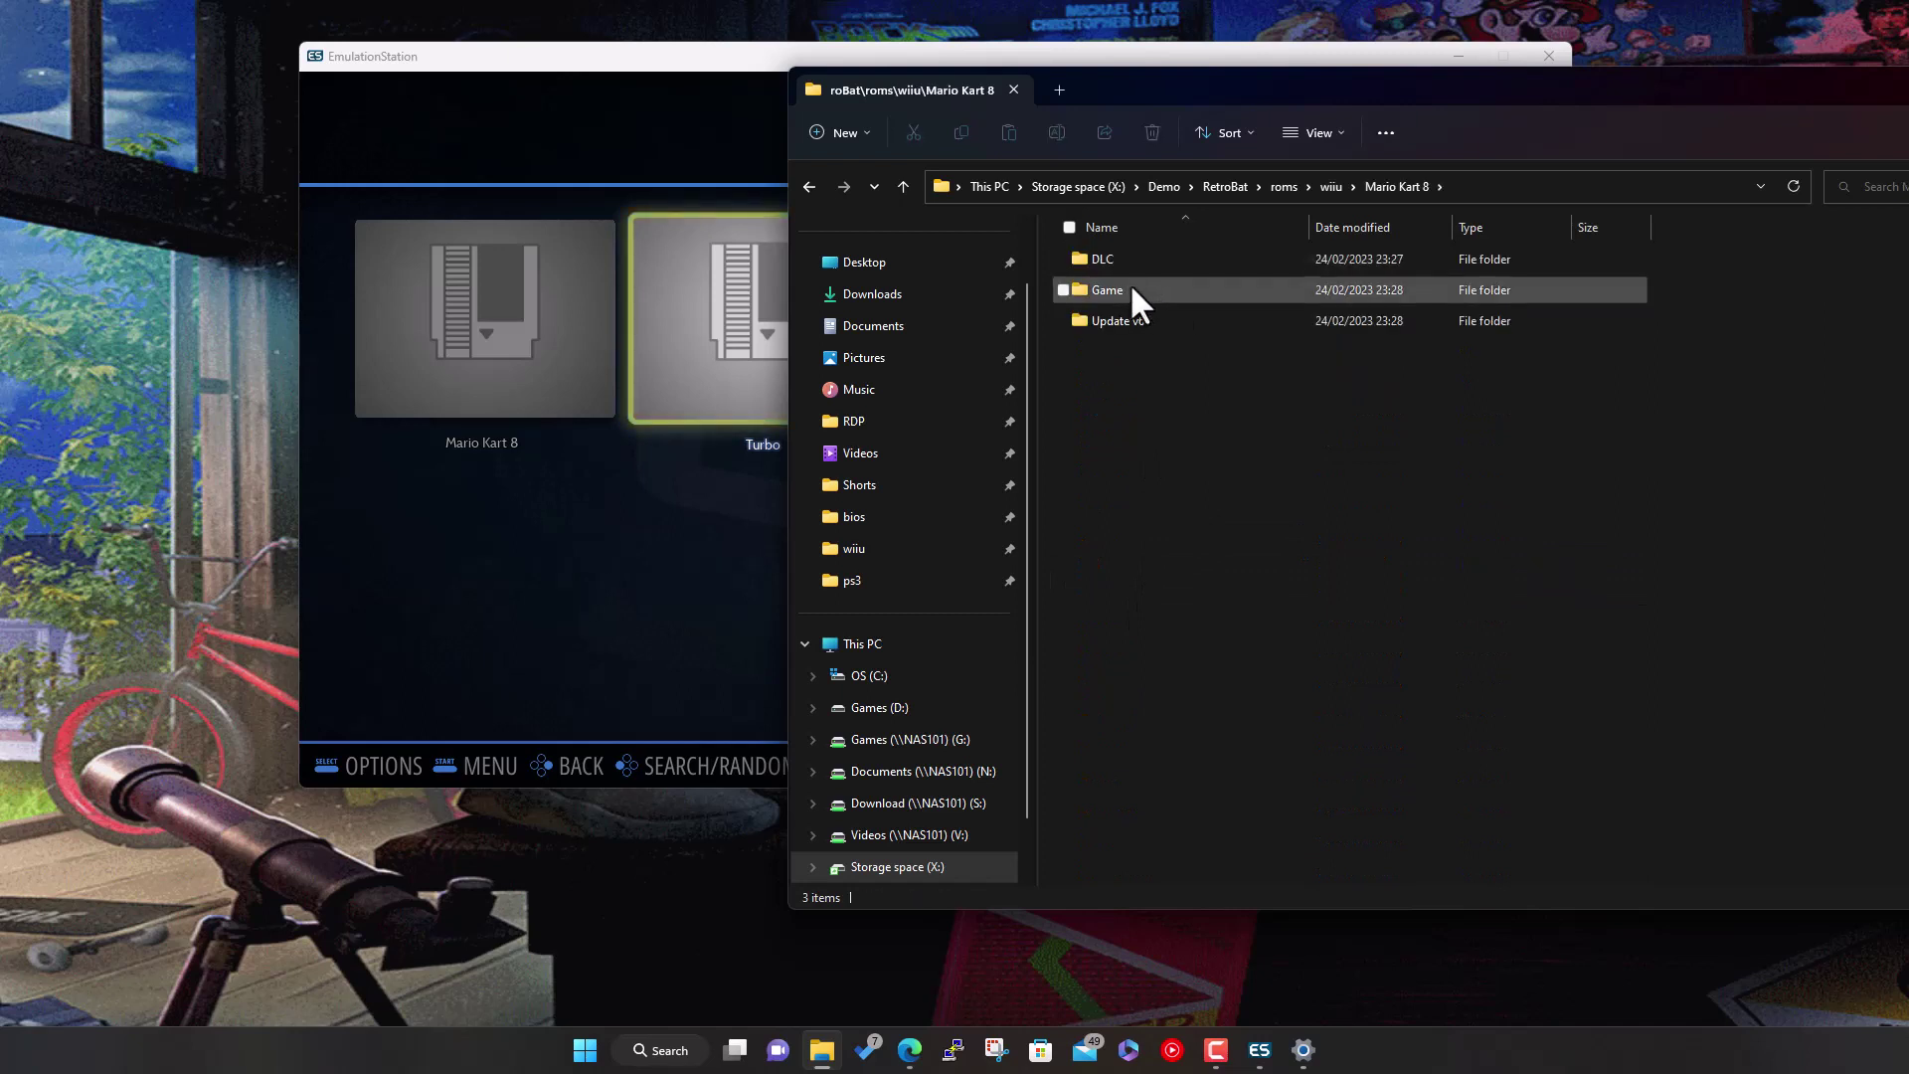
double_click(1129, 288)
double_click(1107, 257)
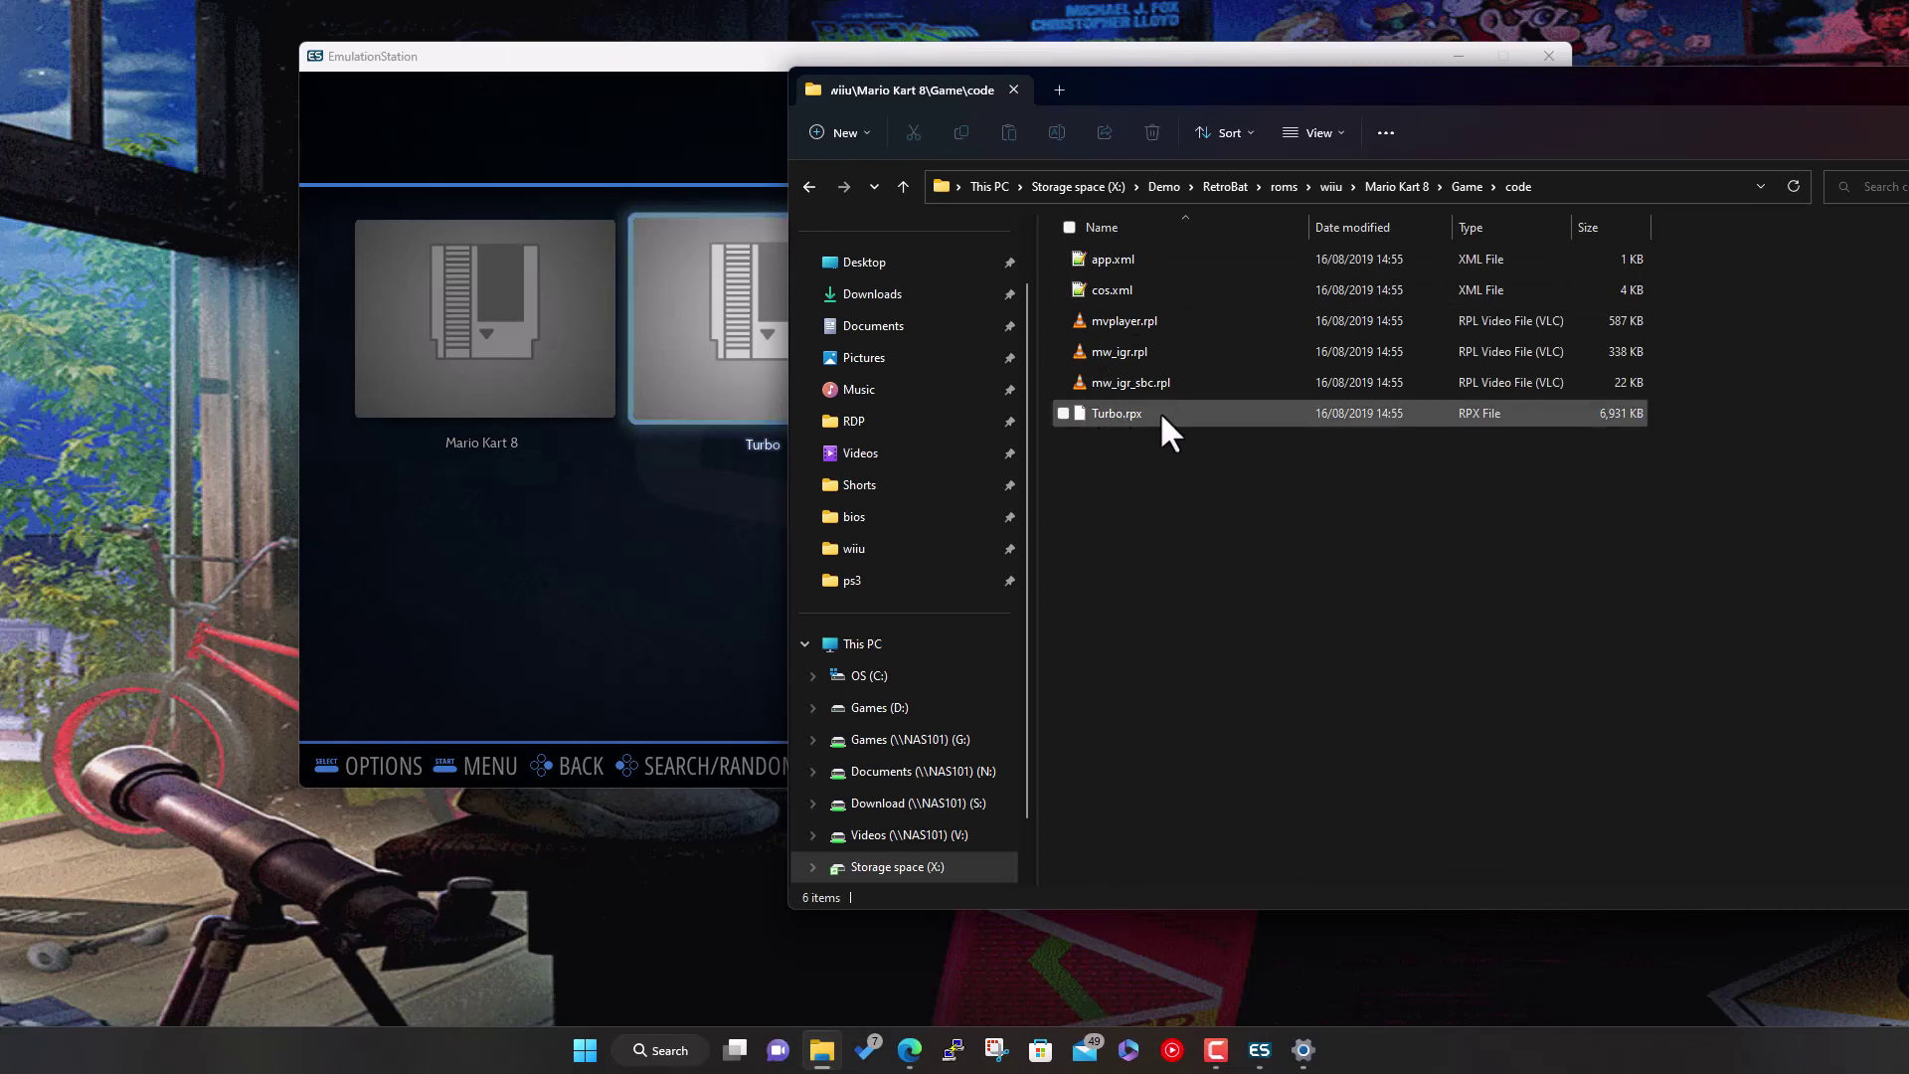
Open the code folder inside Mario Kart 8's DLC folder and check which files it holds
click(1379, 187)
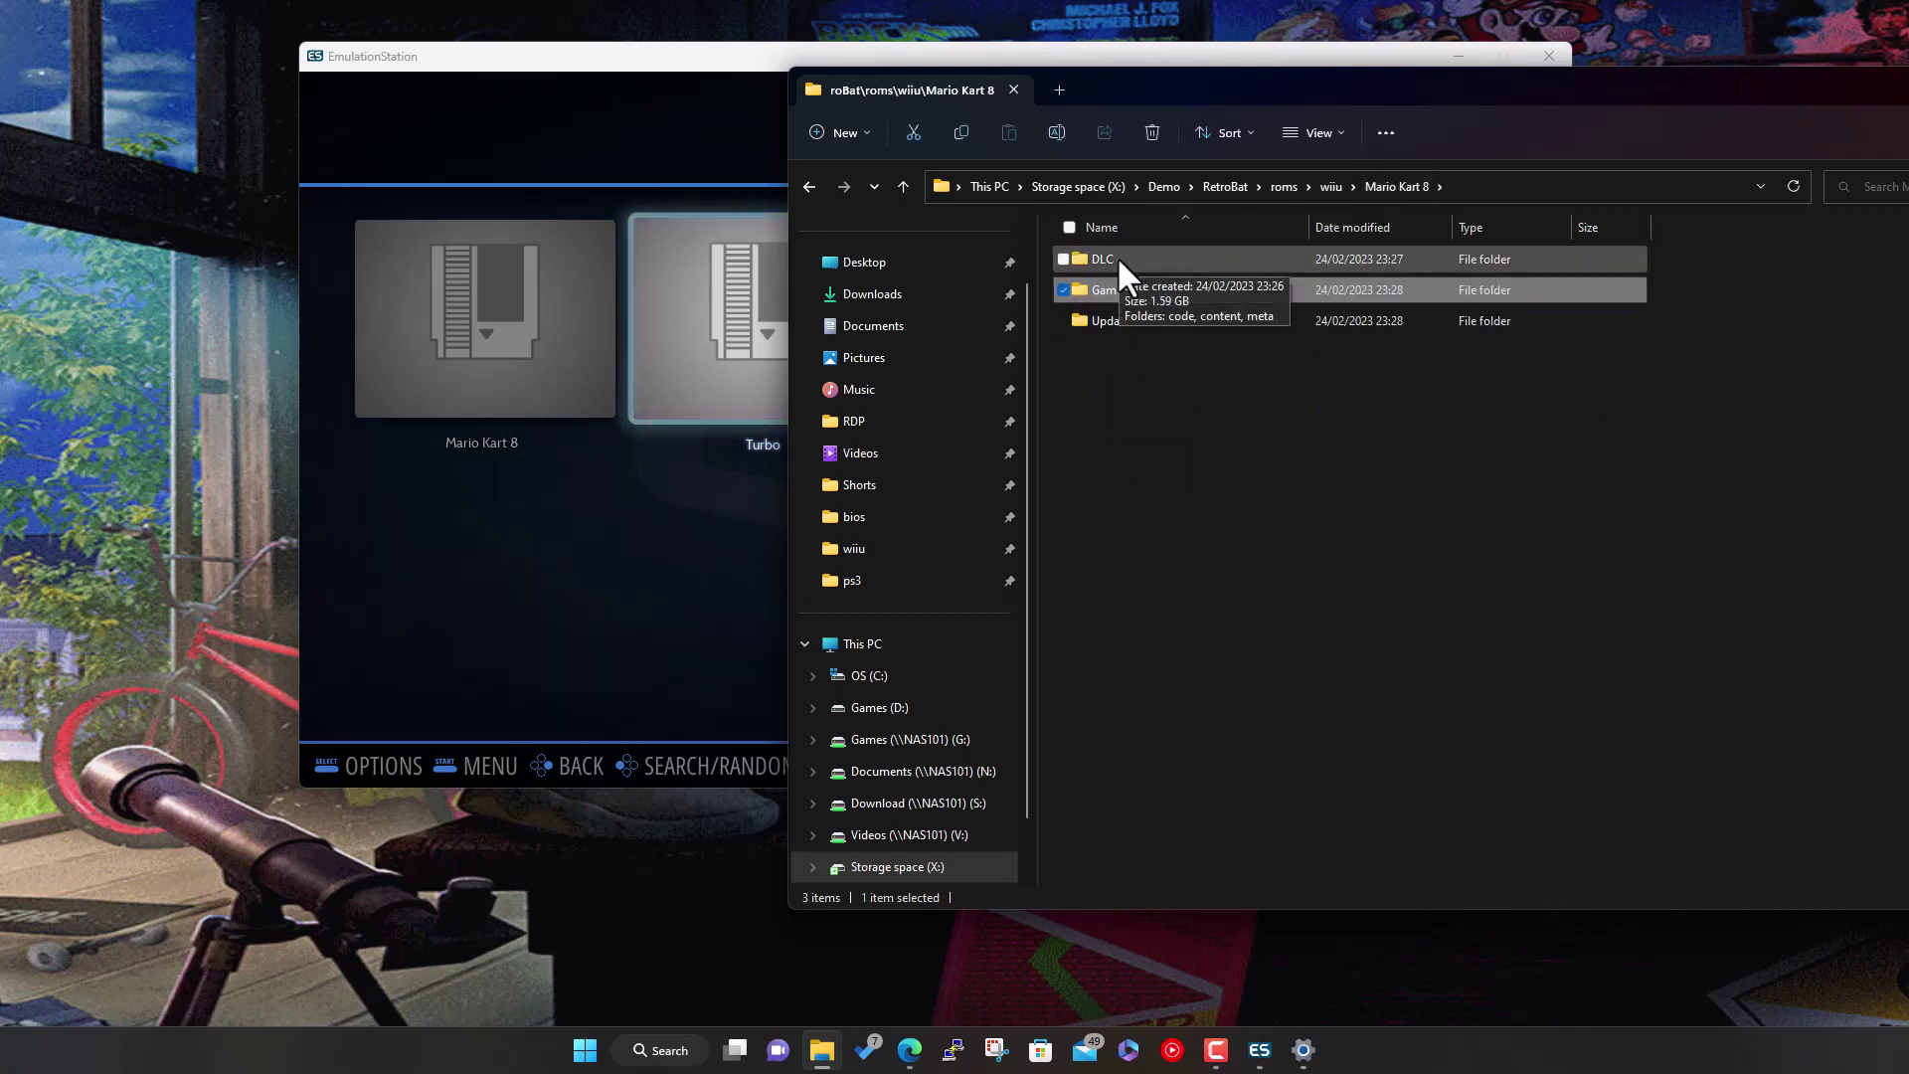
double_click(1117, 256)
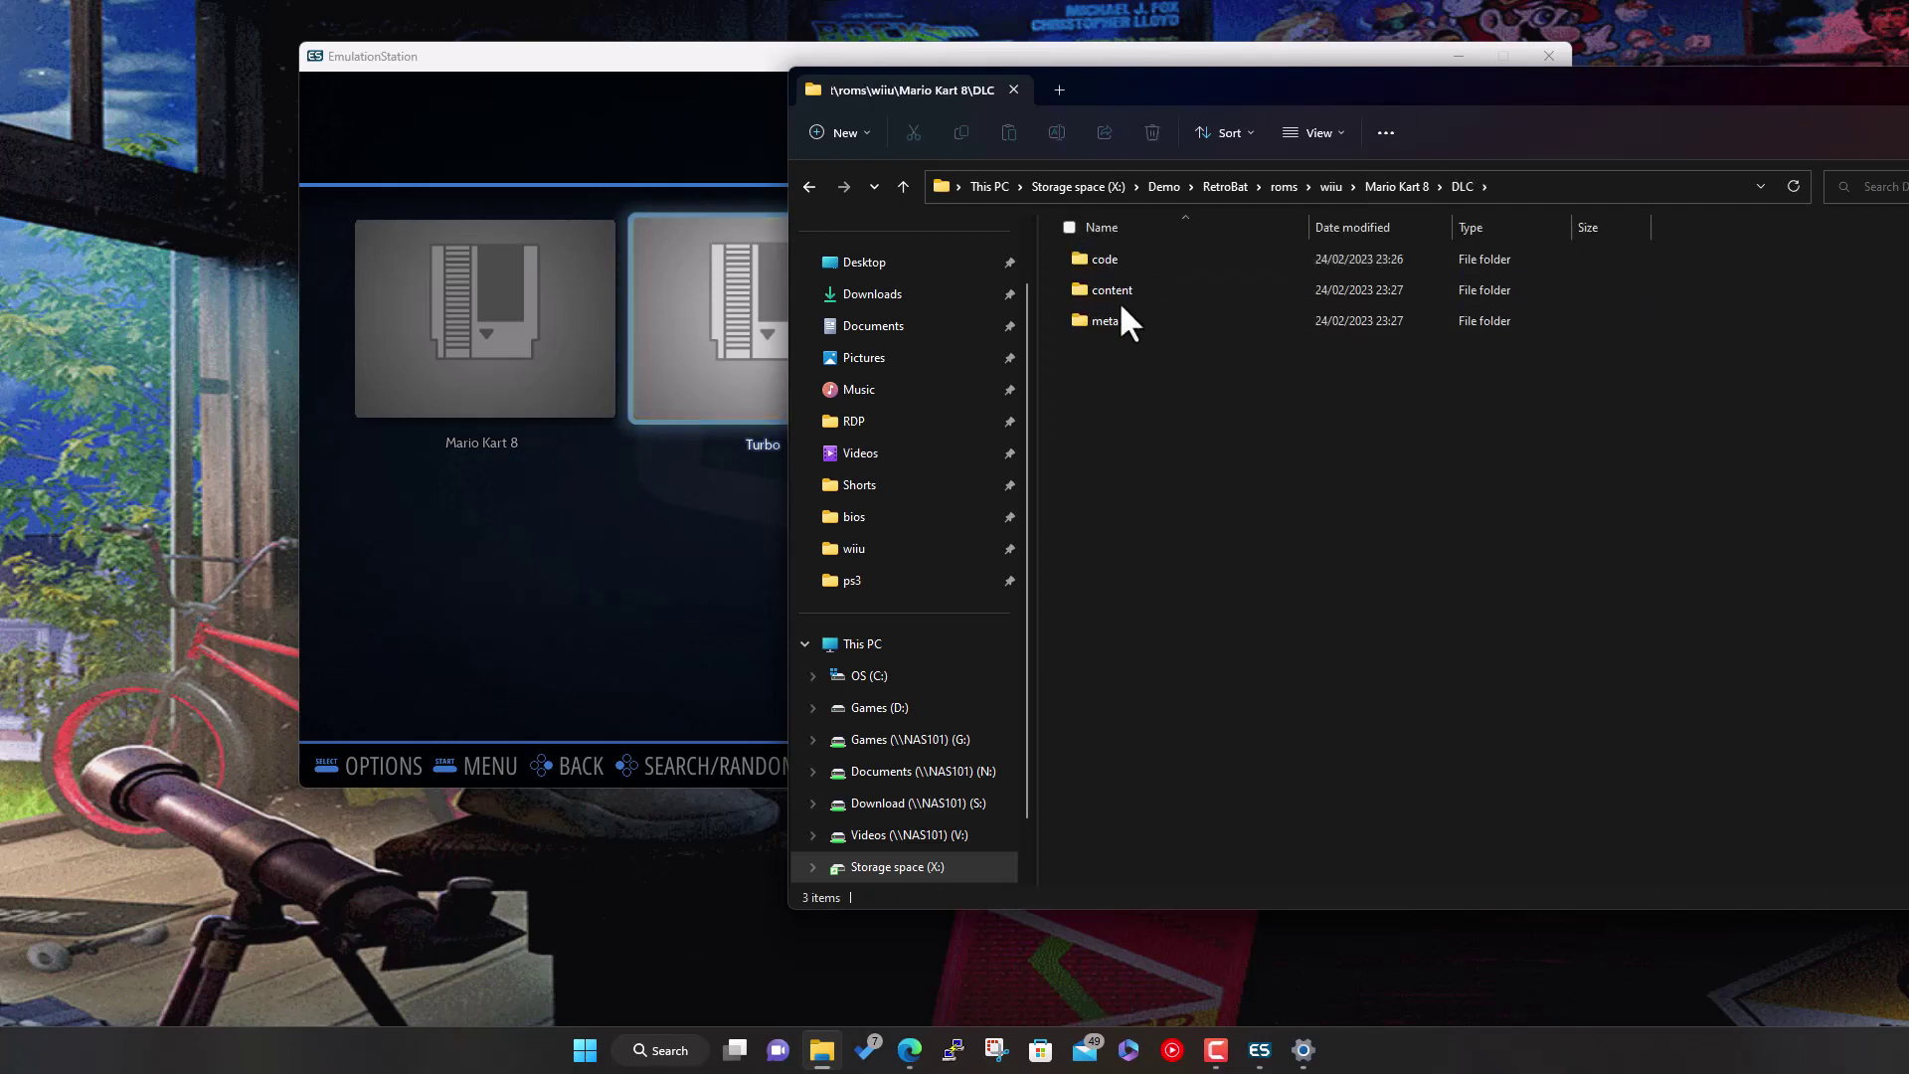
double_click(1105, 259)
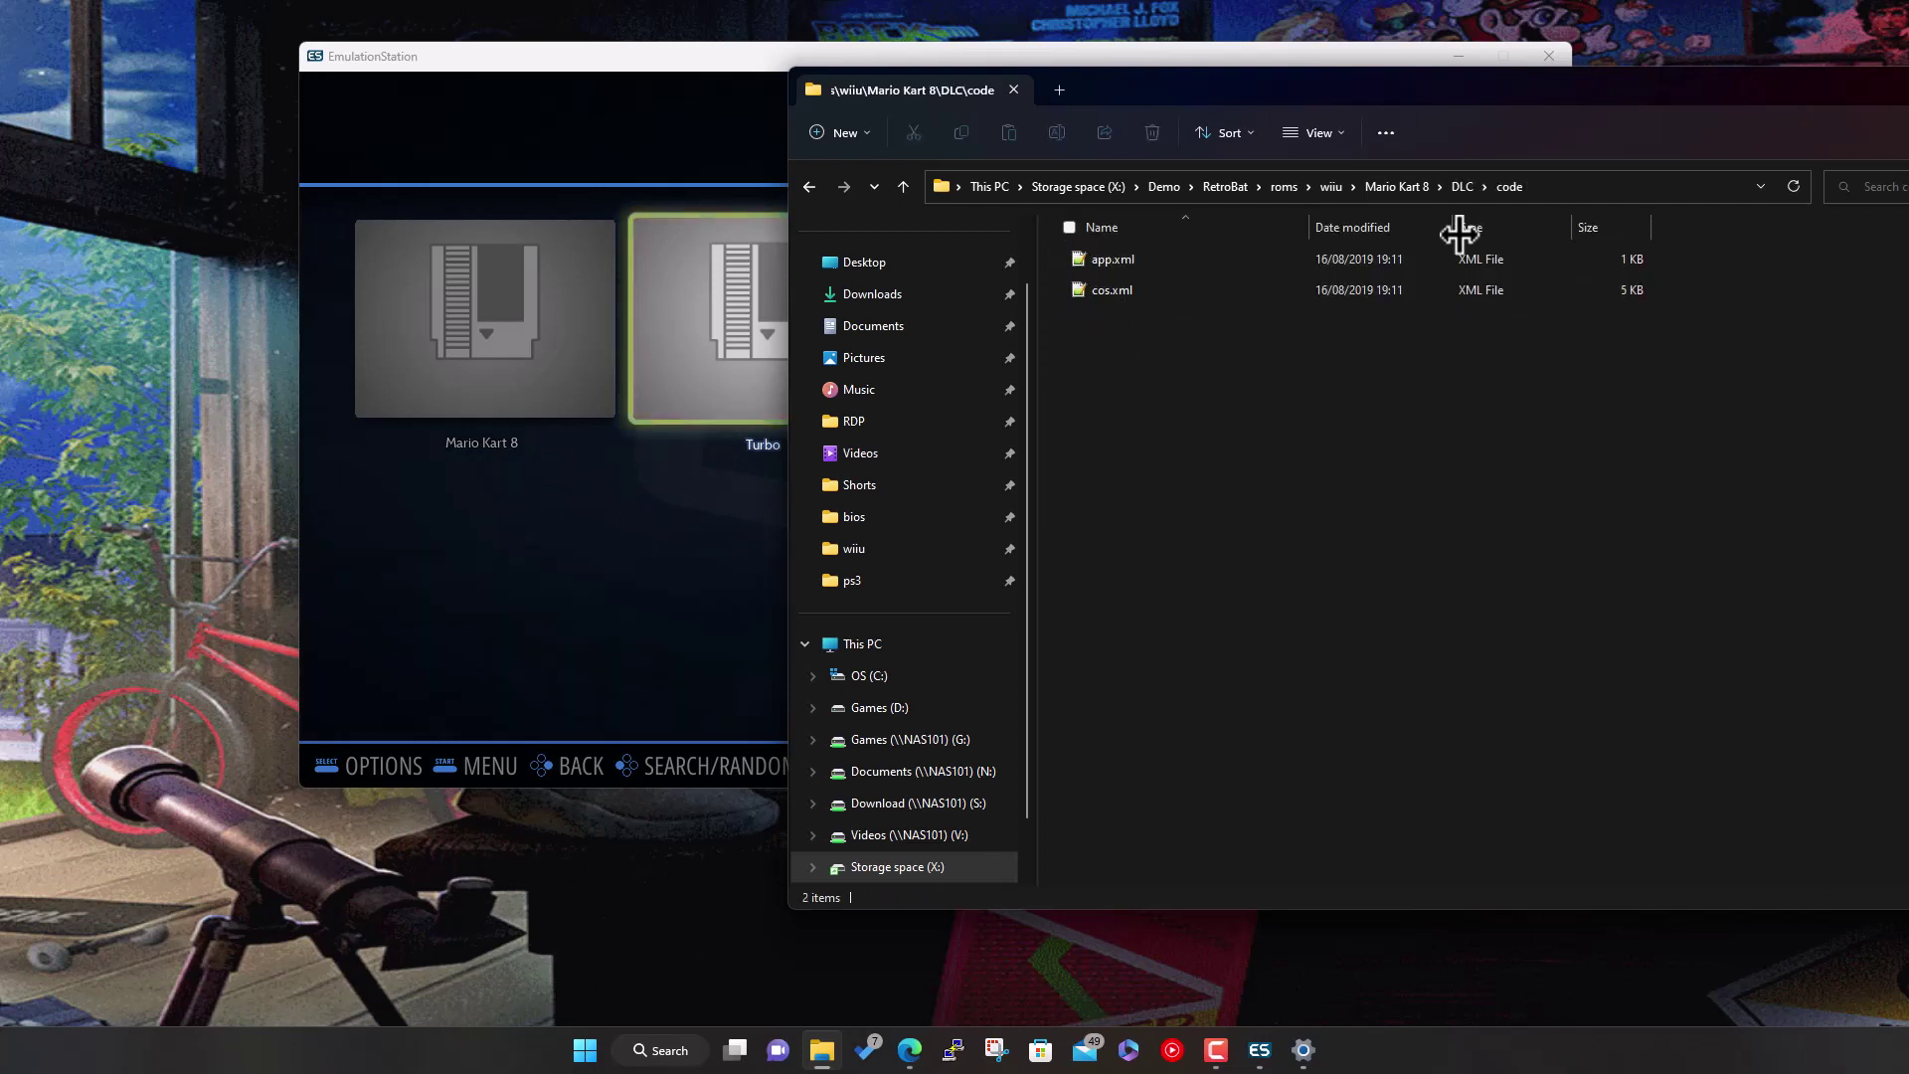
Check the code folder inside Mario Kart 8's Update v64 folder, and return to the Mario Kart 8 folder
click(1386, 187)
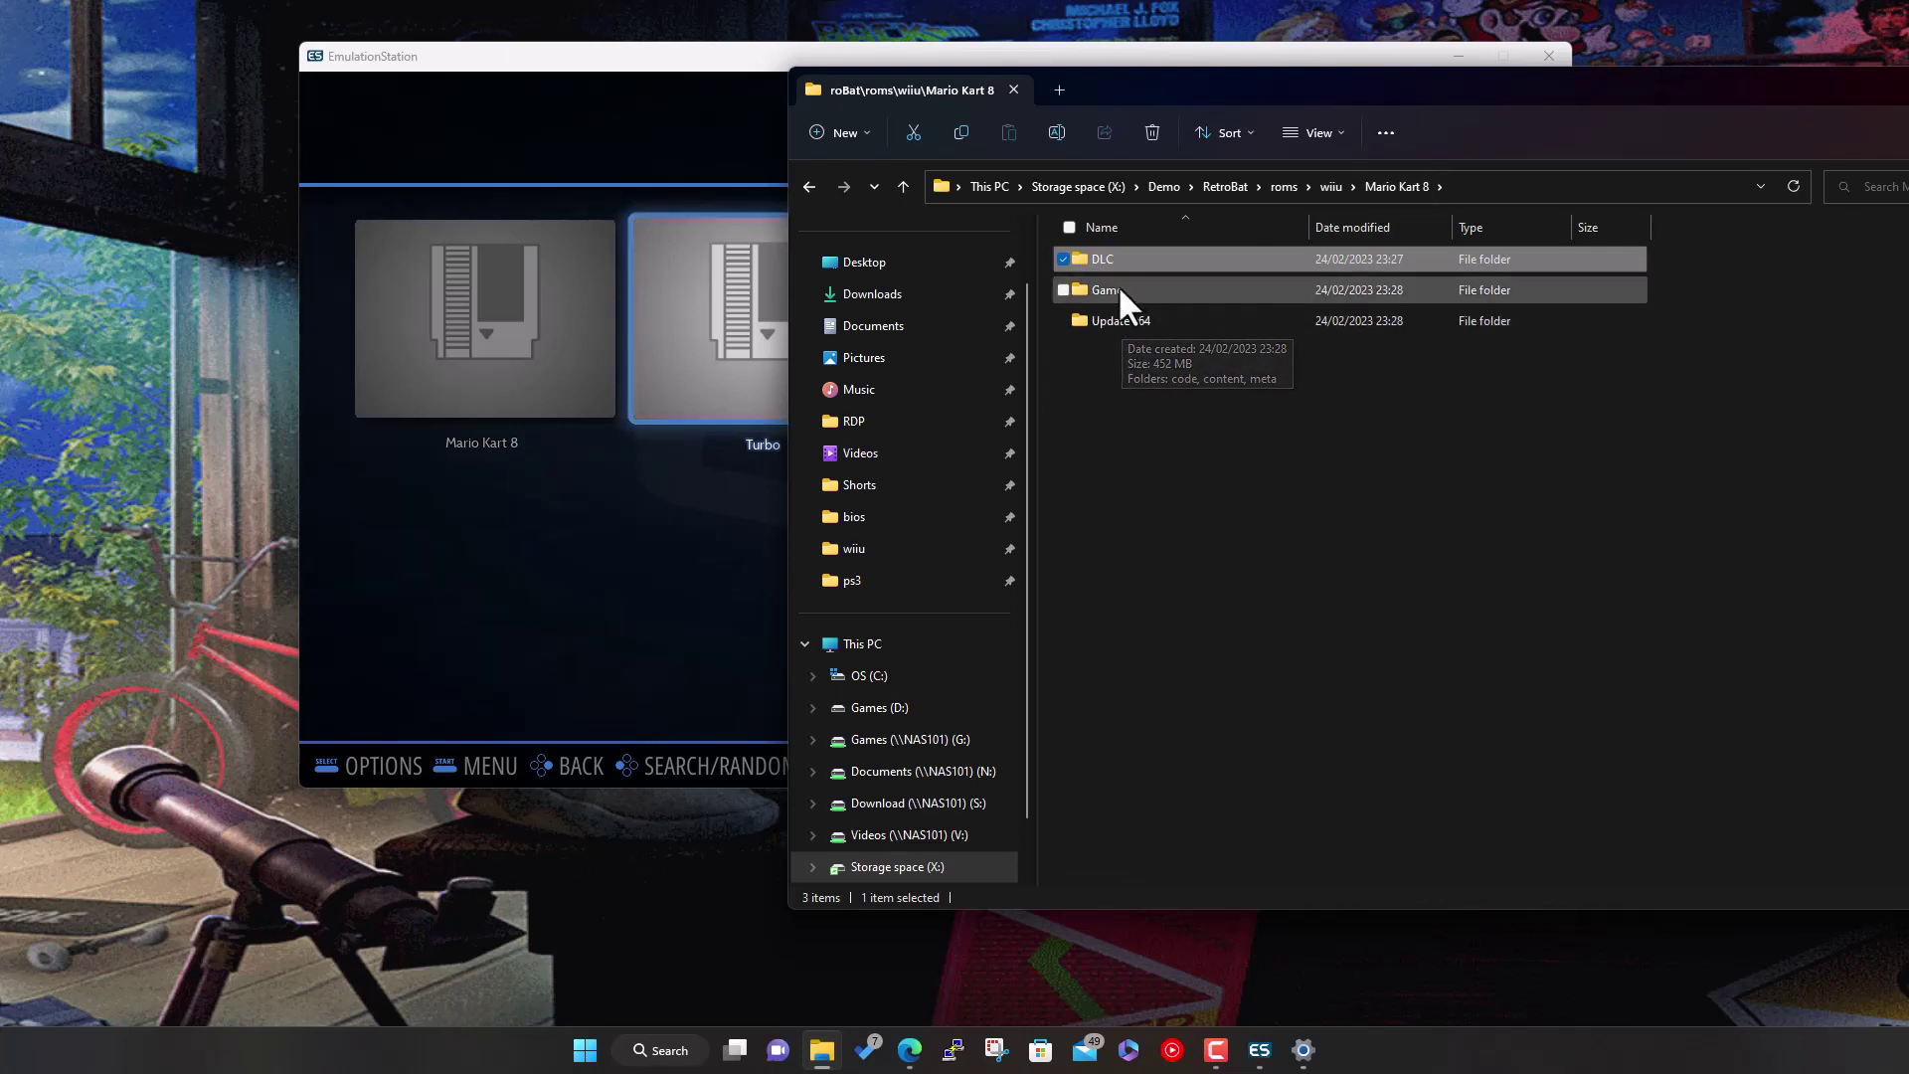
mouse_move(1115, 316)
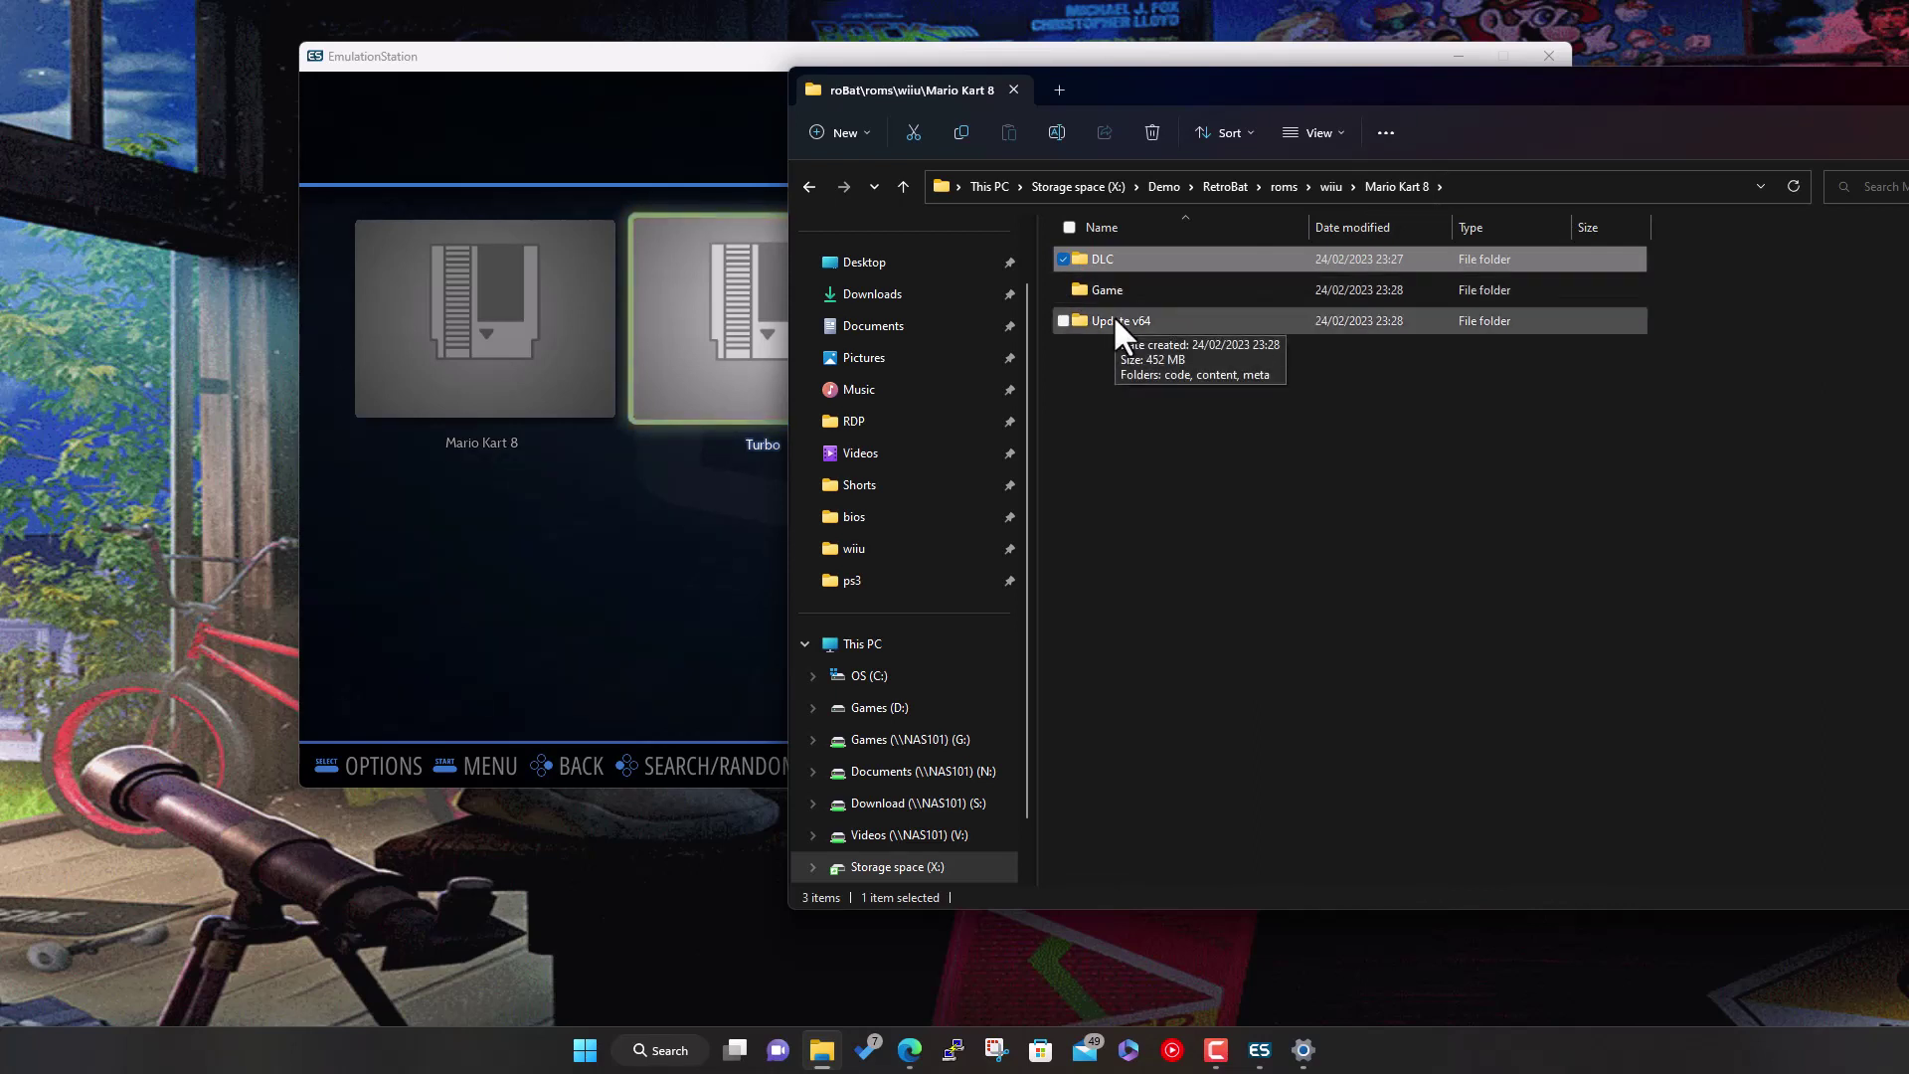
double_click(1114, 316)
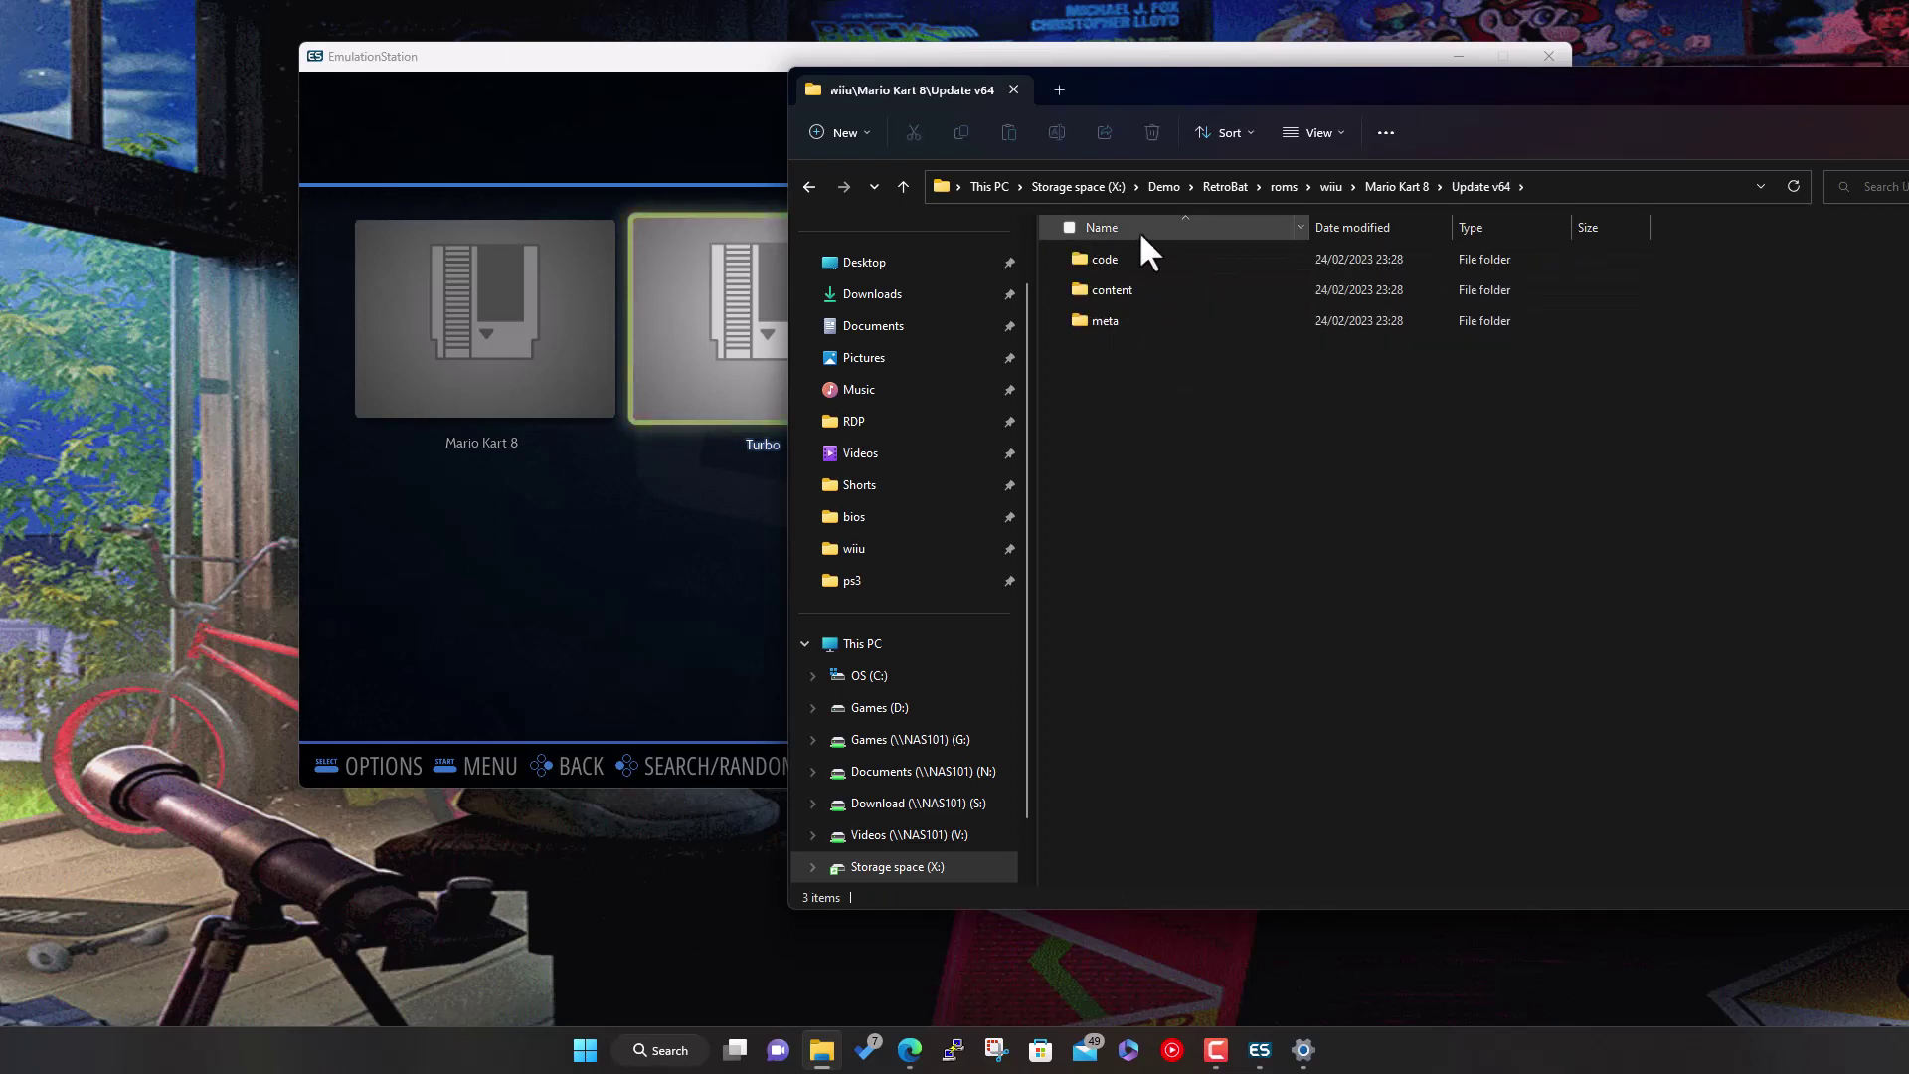
double_click(1129, 258)
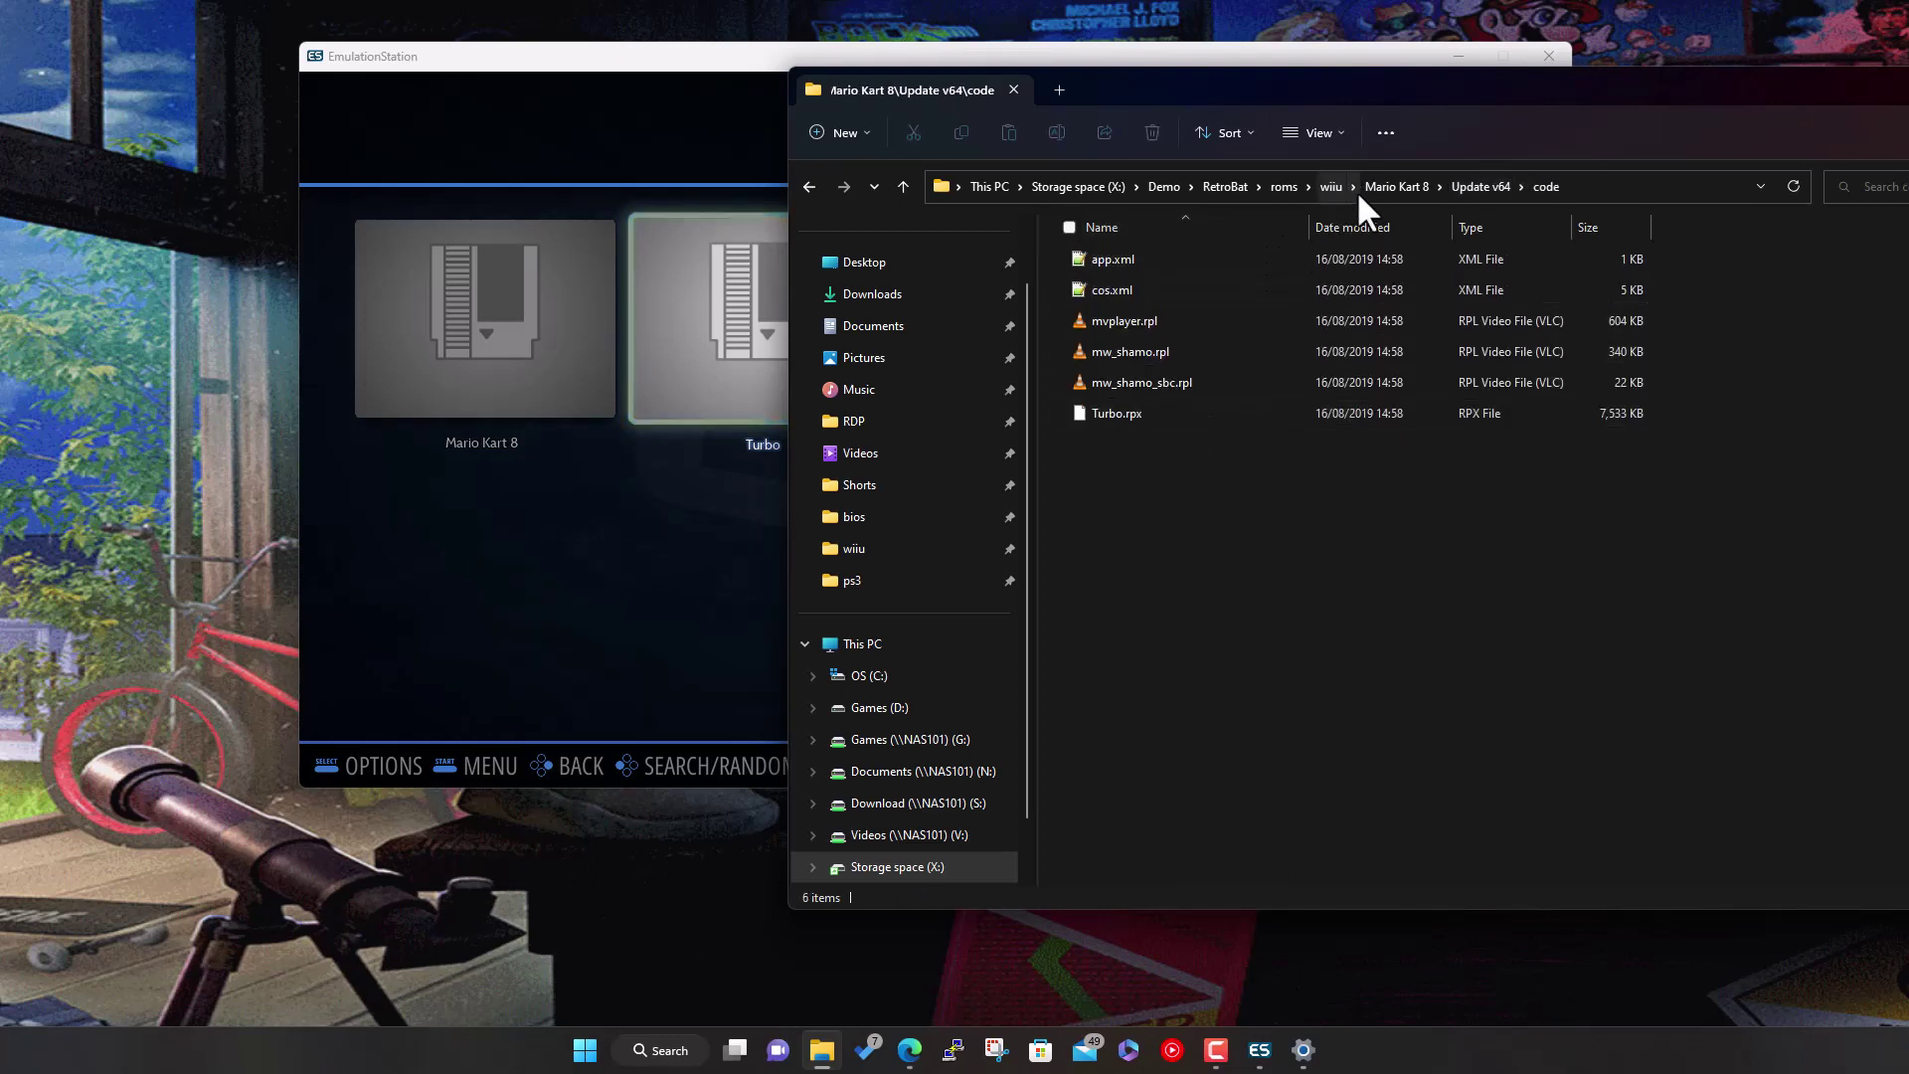
click(1398, 186)
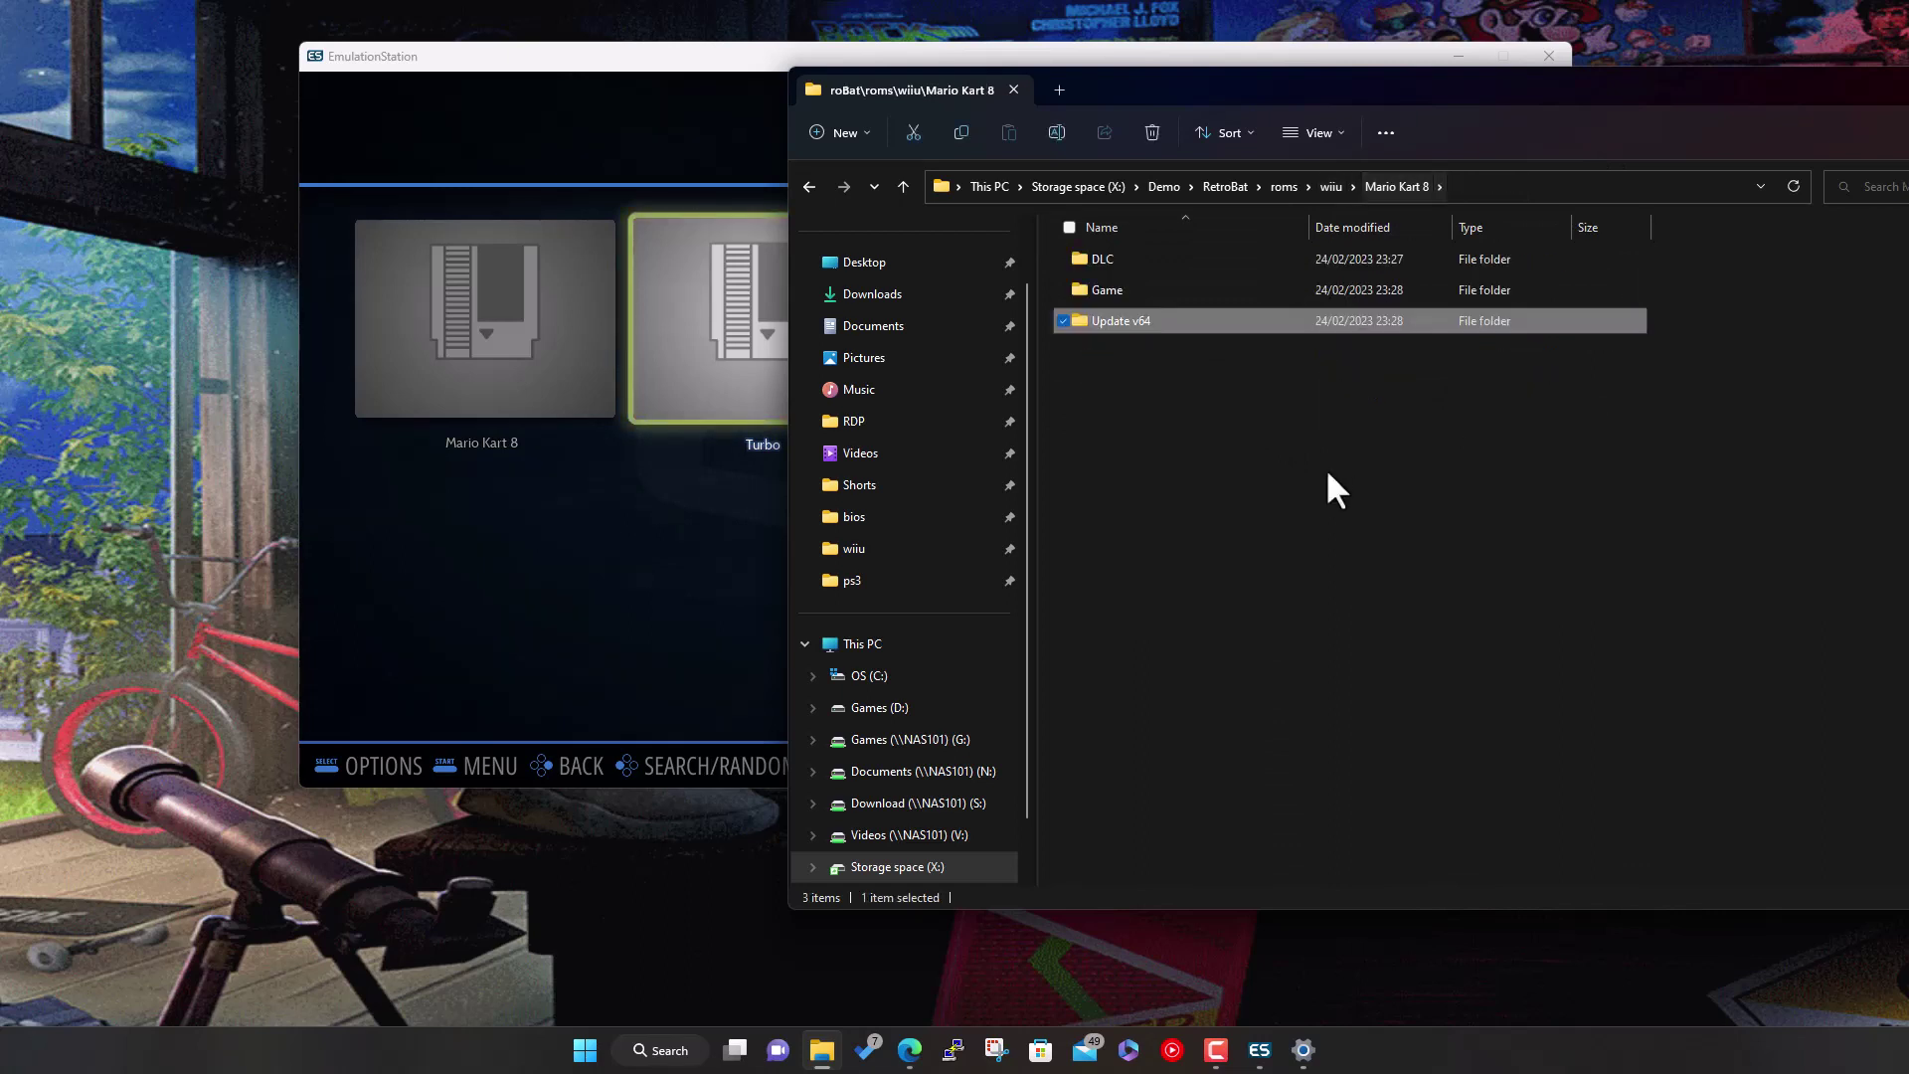
Switch back to EmulationStation and open the game options of the first Turbo entry in the Wii U list
click(616, 557)
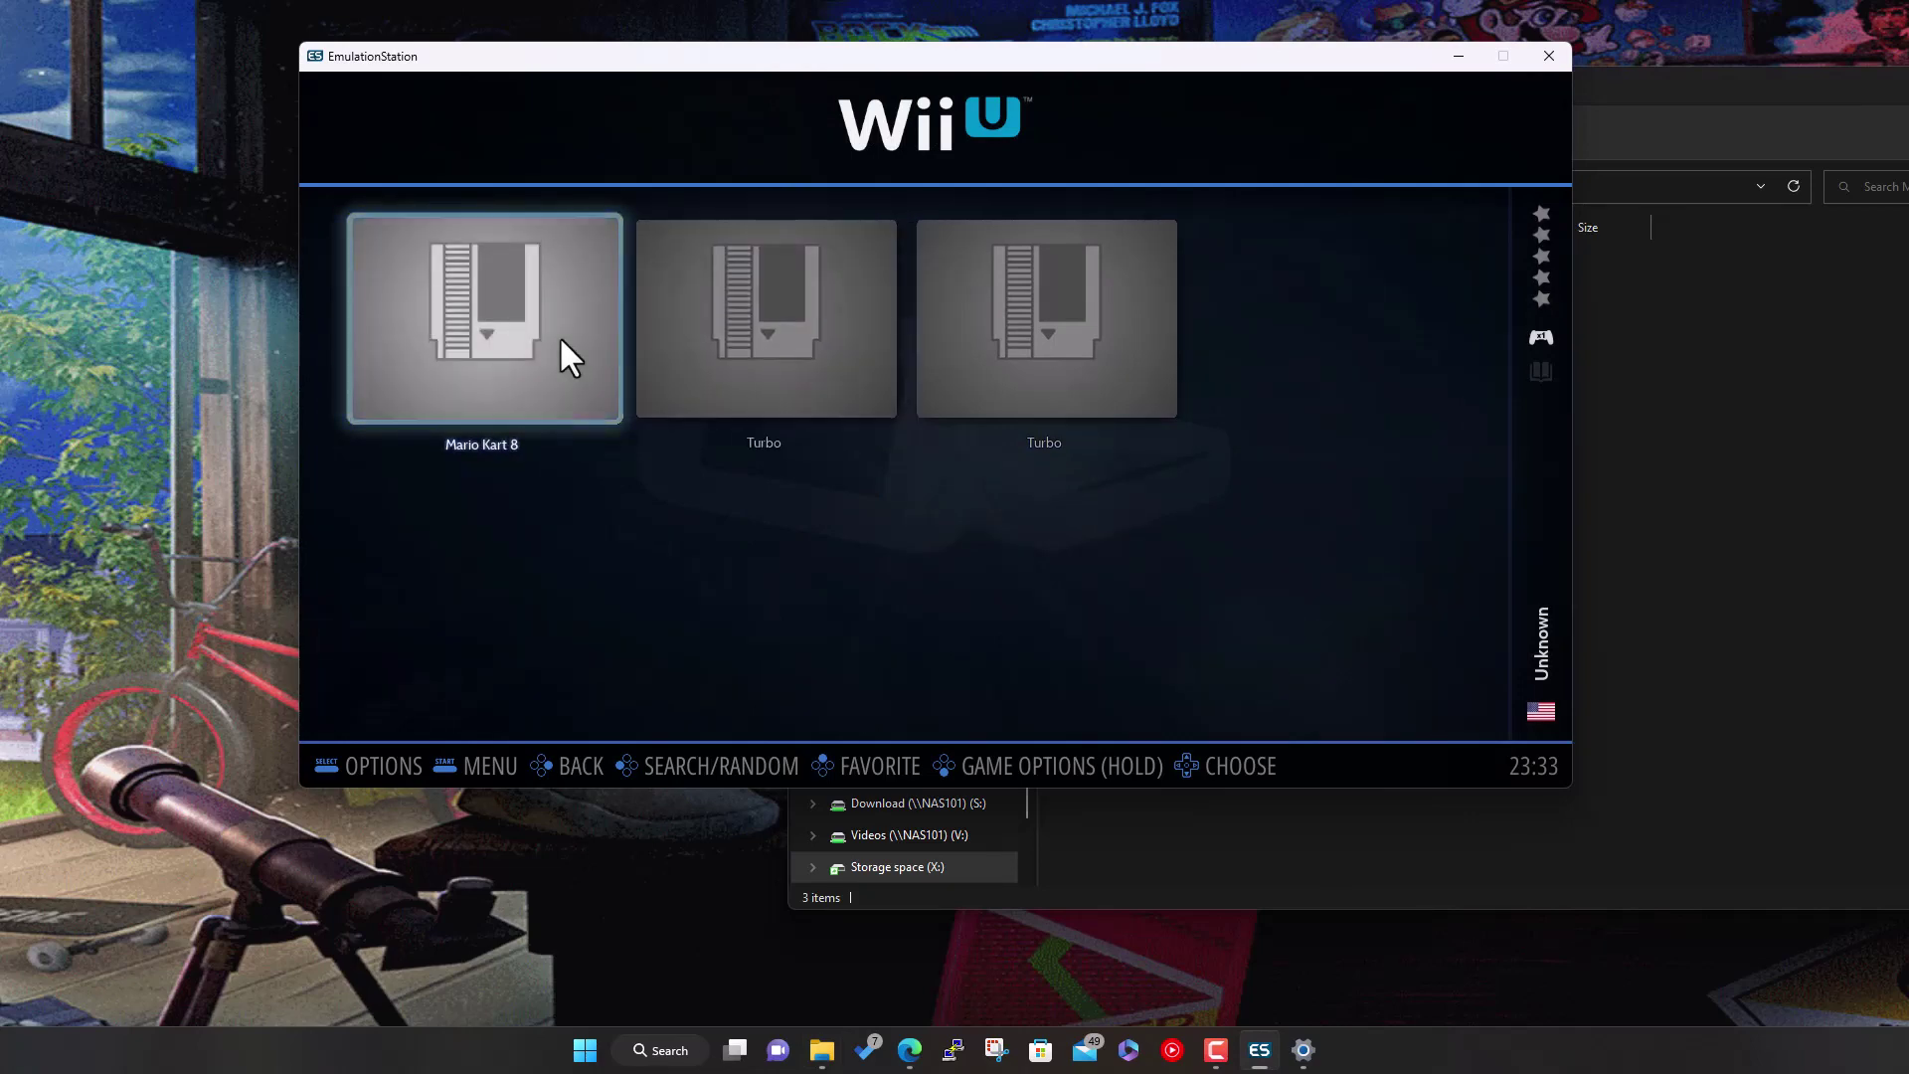
key(Right)
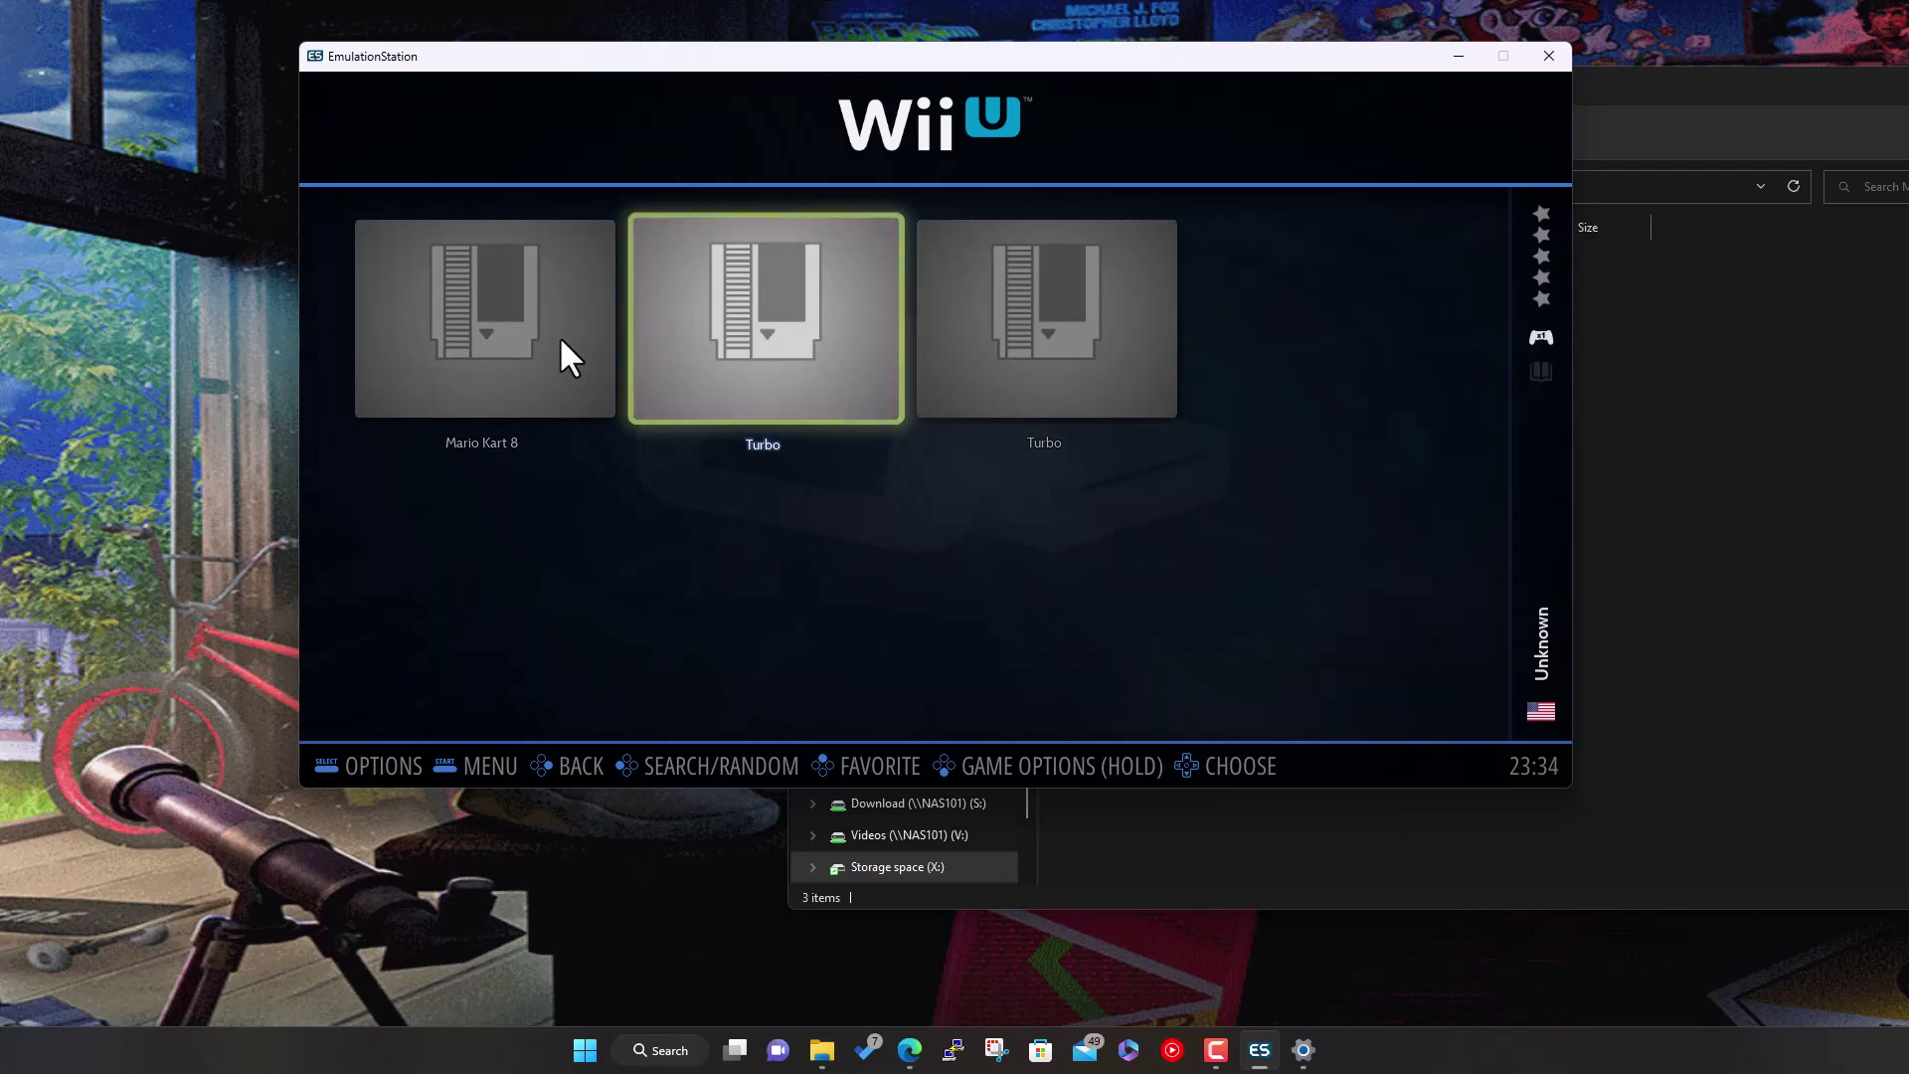
key(Return)
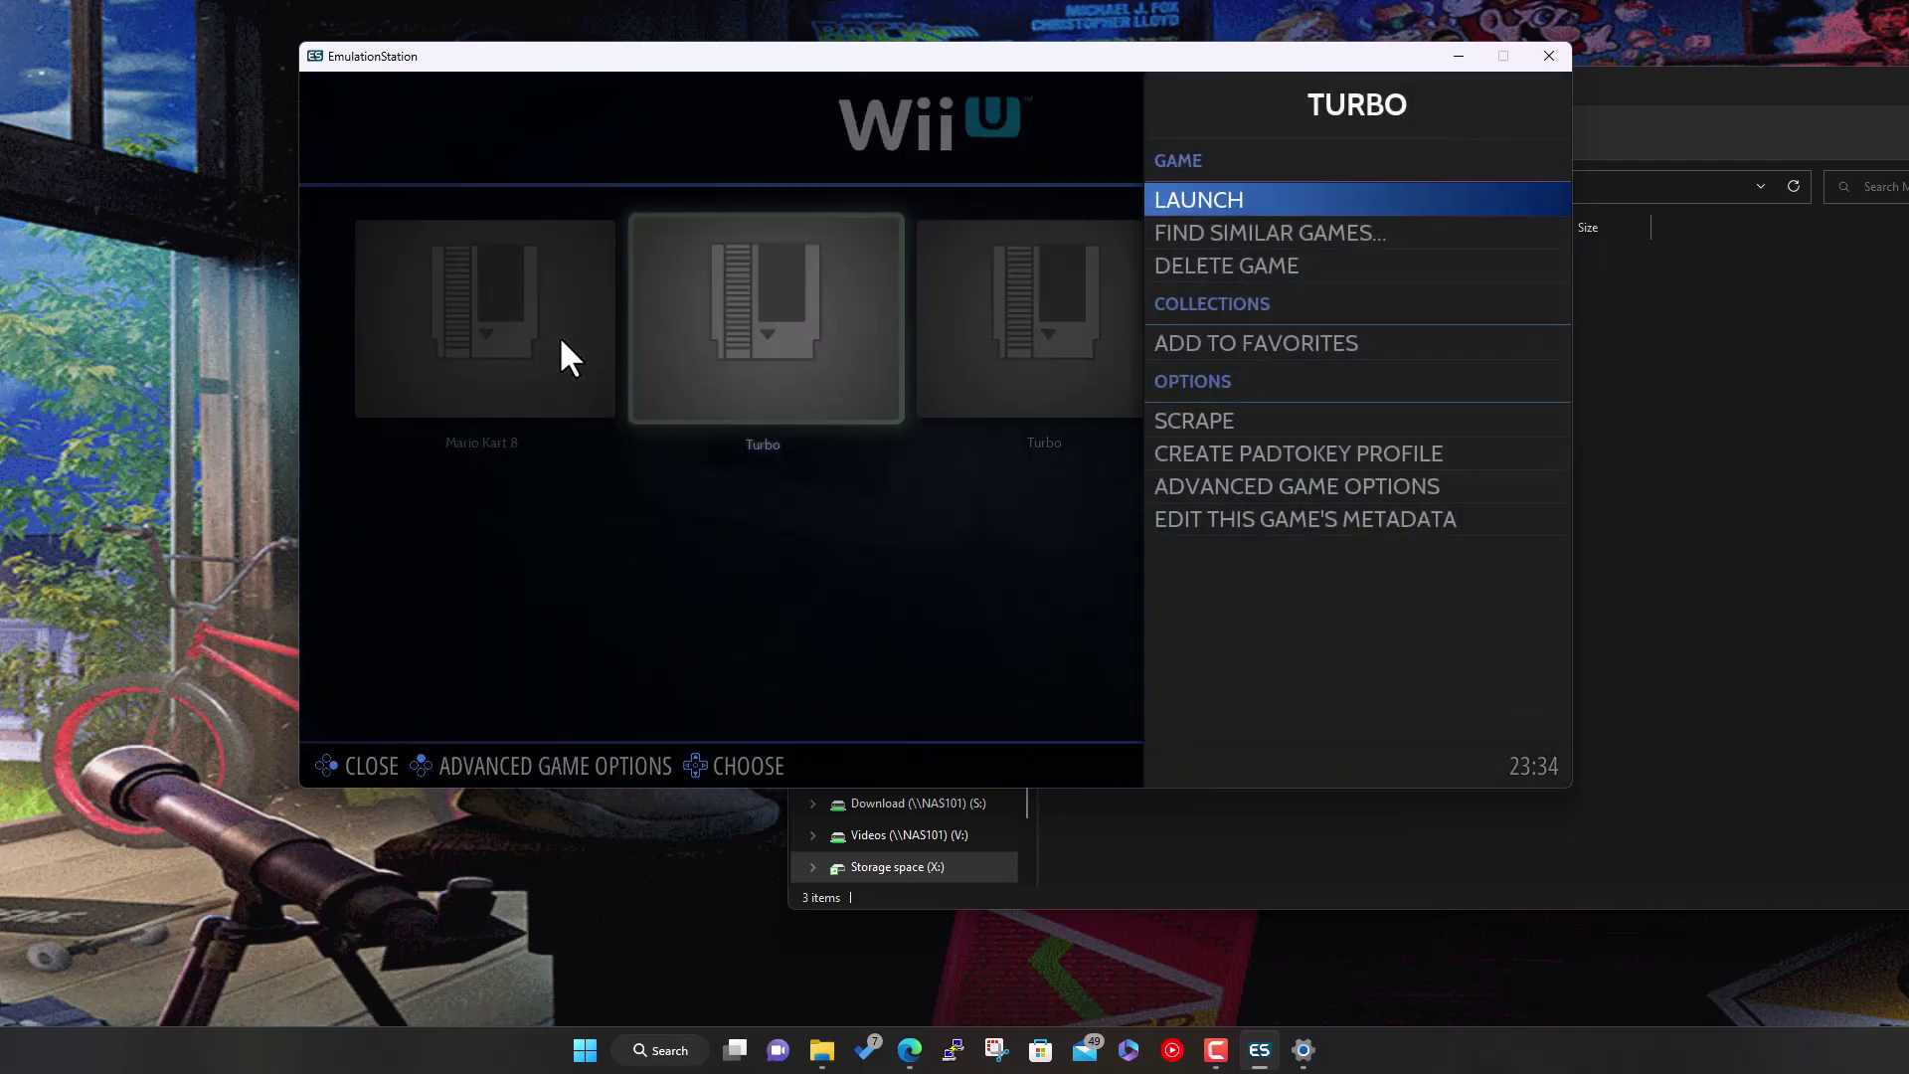
key(Down)
key(Down)
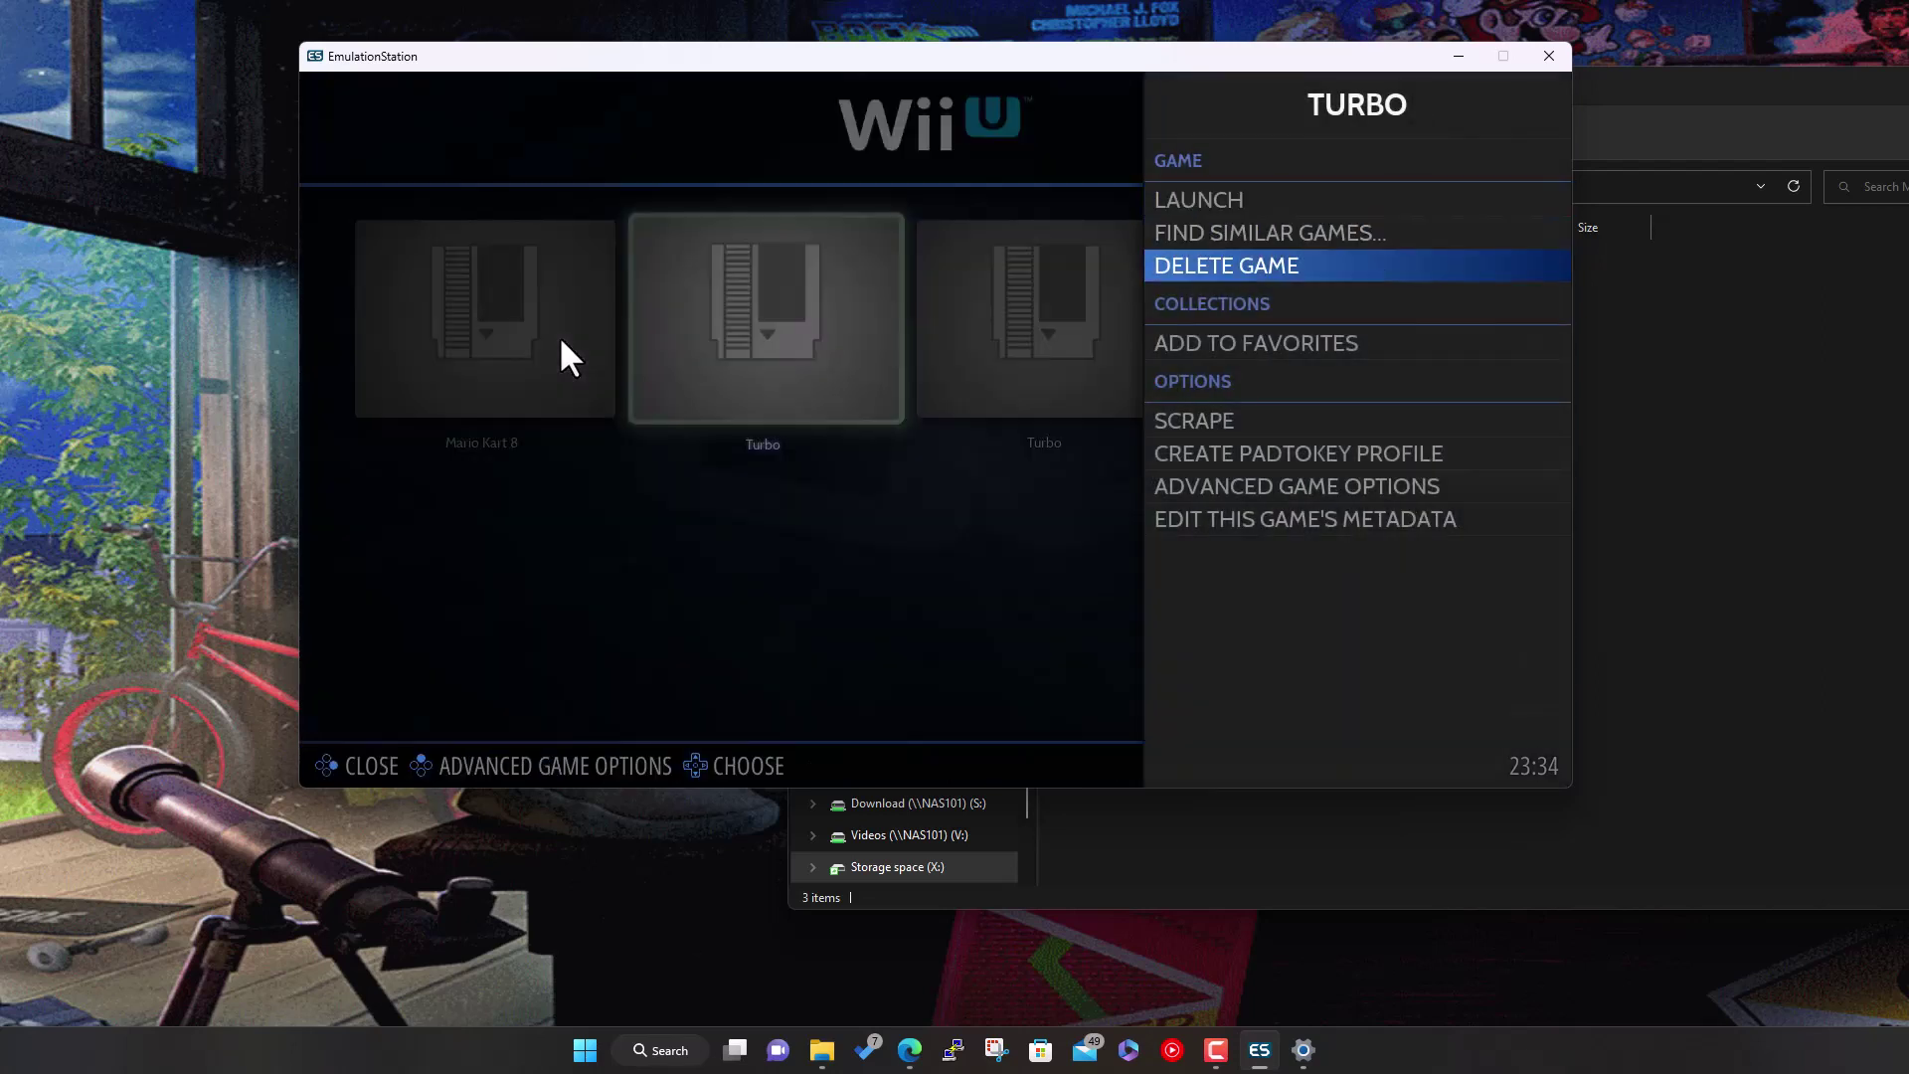
key(Return)
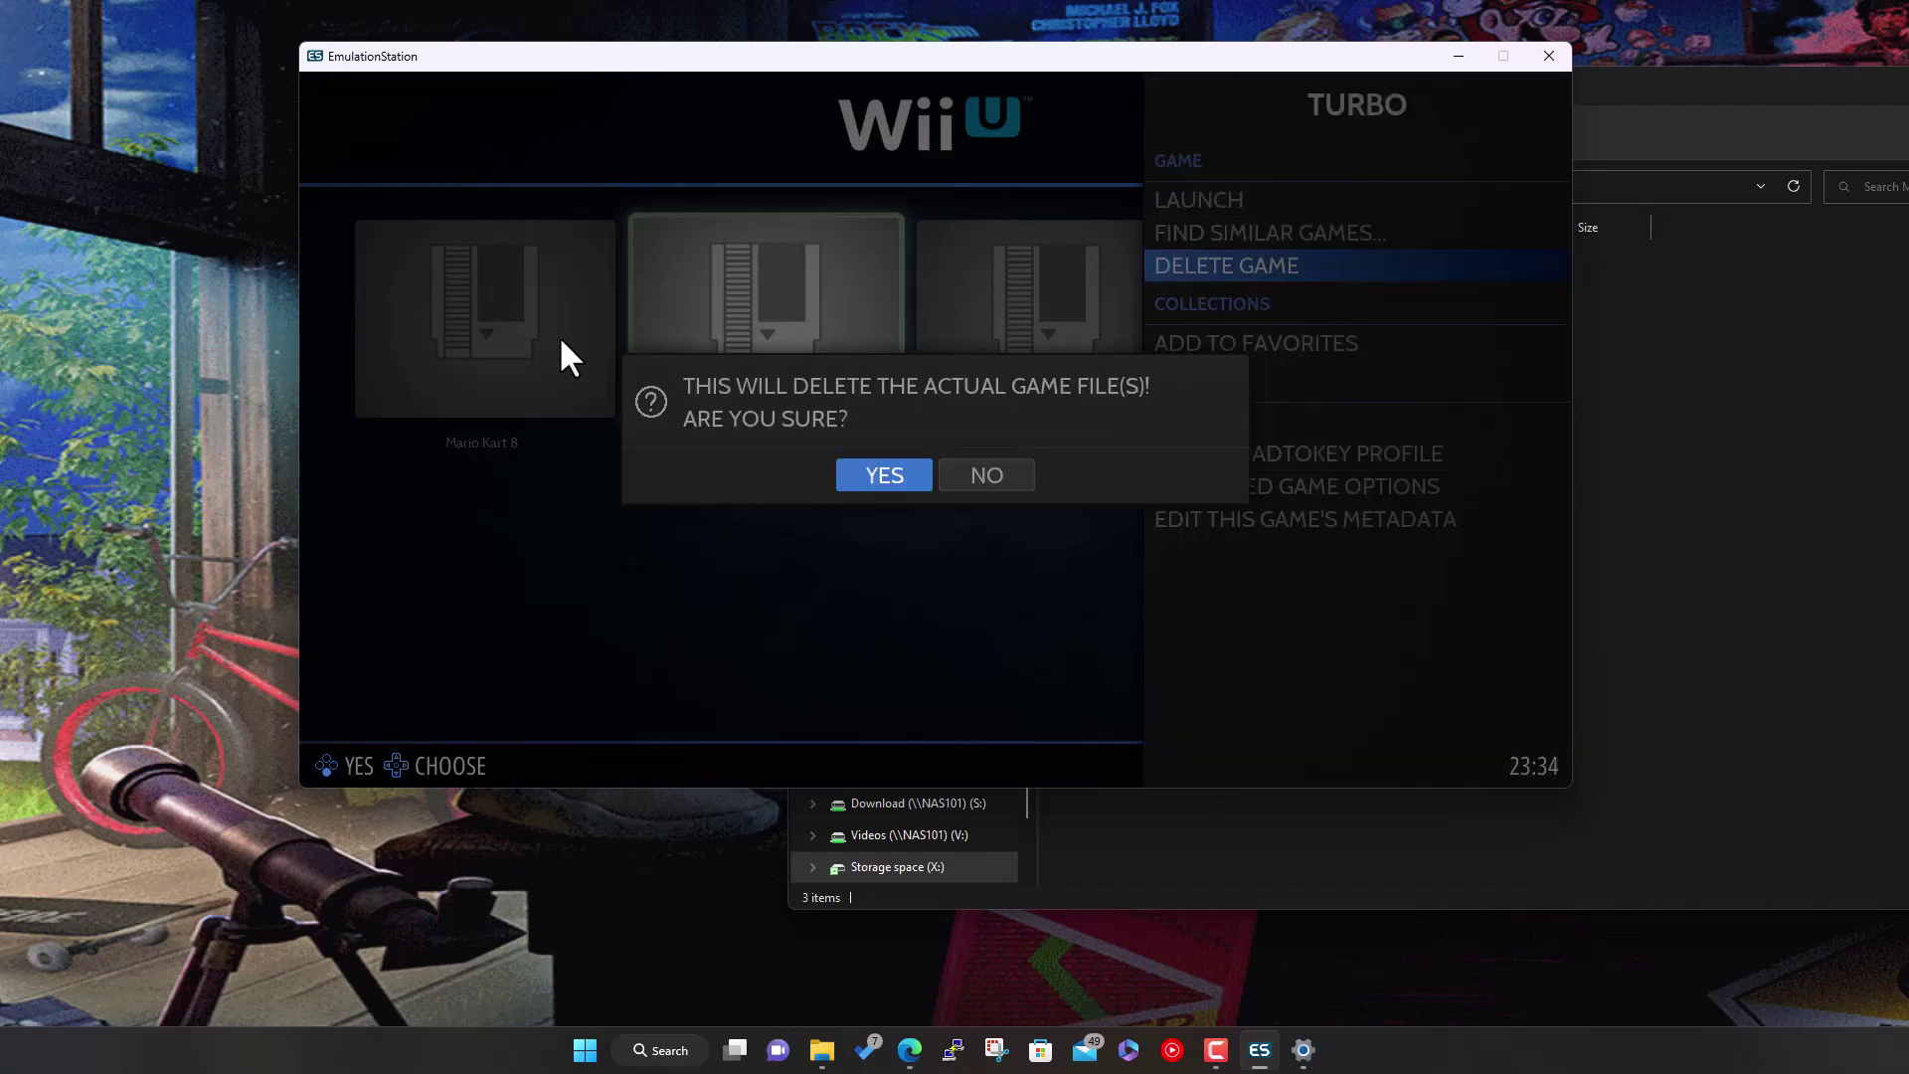
key(Right)
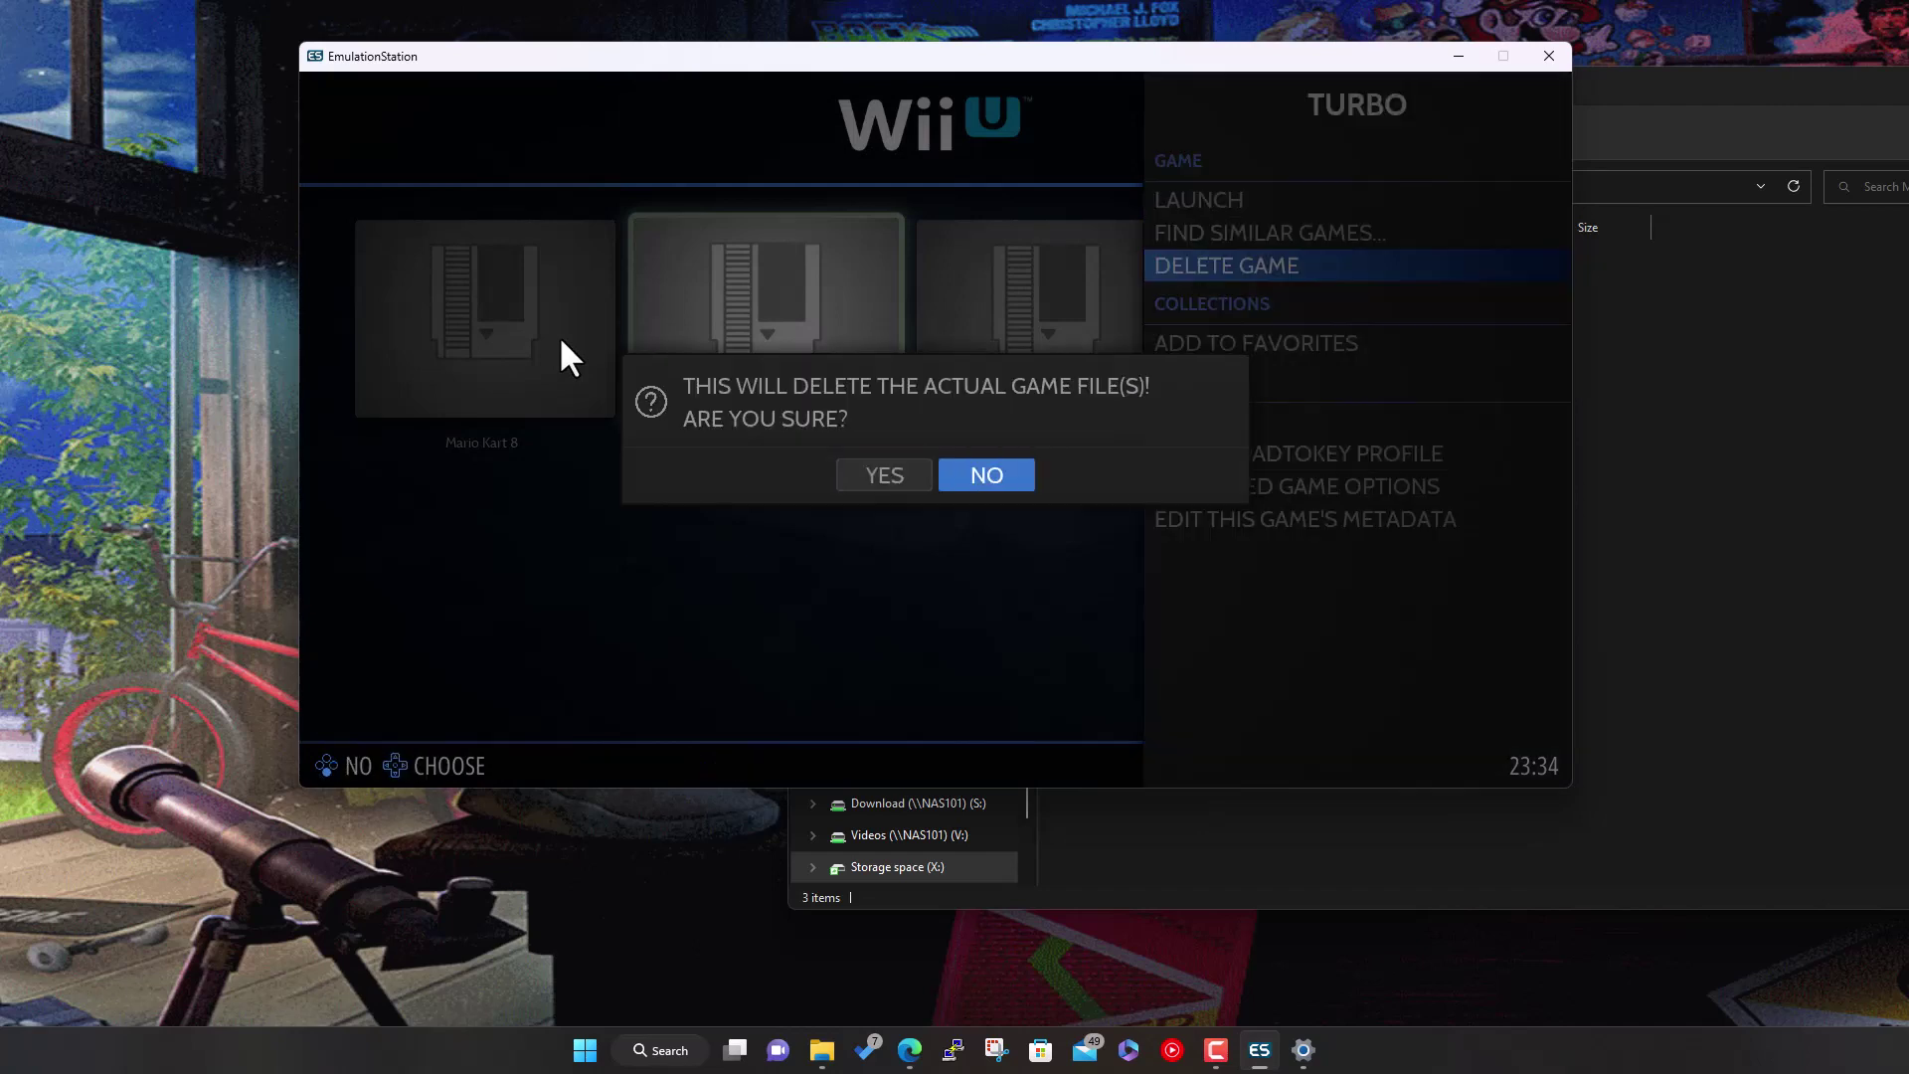
key(Return)
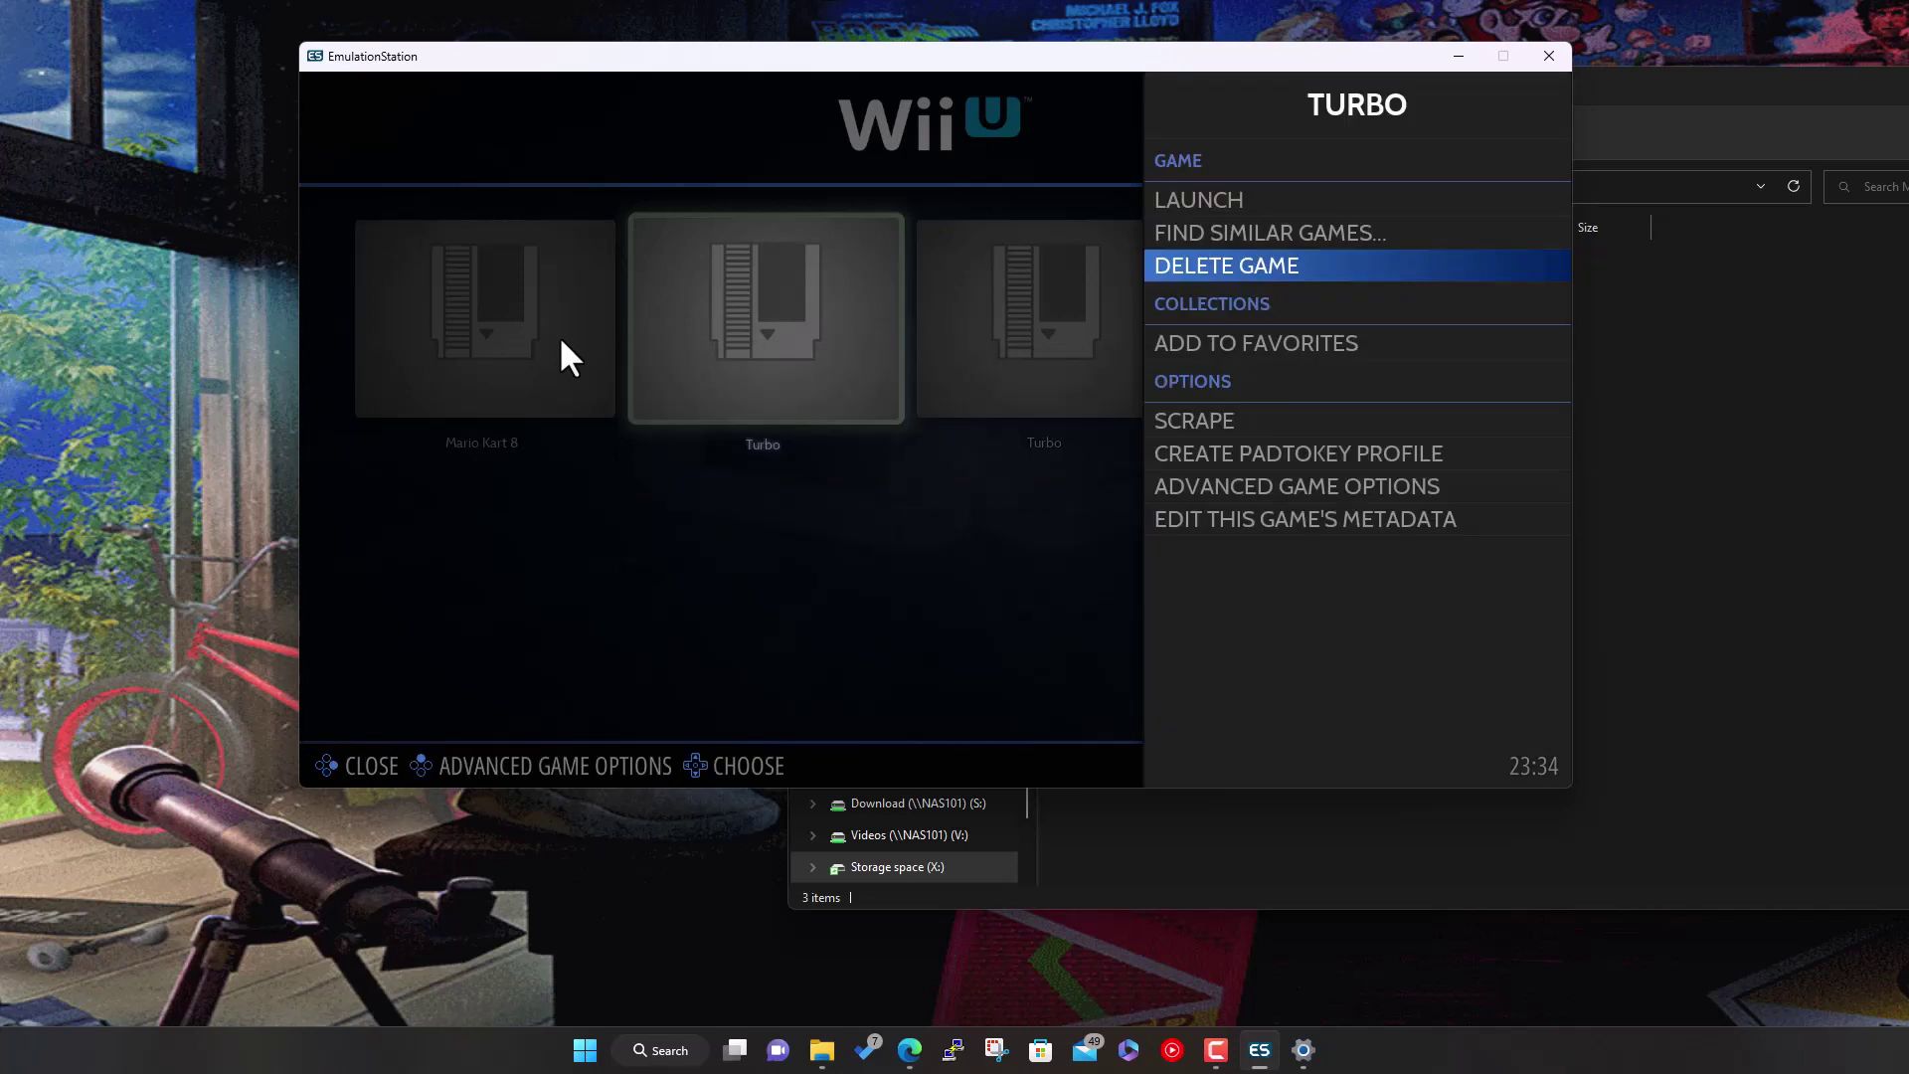
Edit the metadata of the Turbo entry from Mario Kart 8/Game/code, set it to Hidden, and save
key(Down)
key(Down)
key(Down)
key(Down)
key(Down)
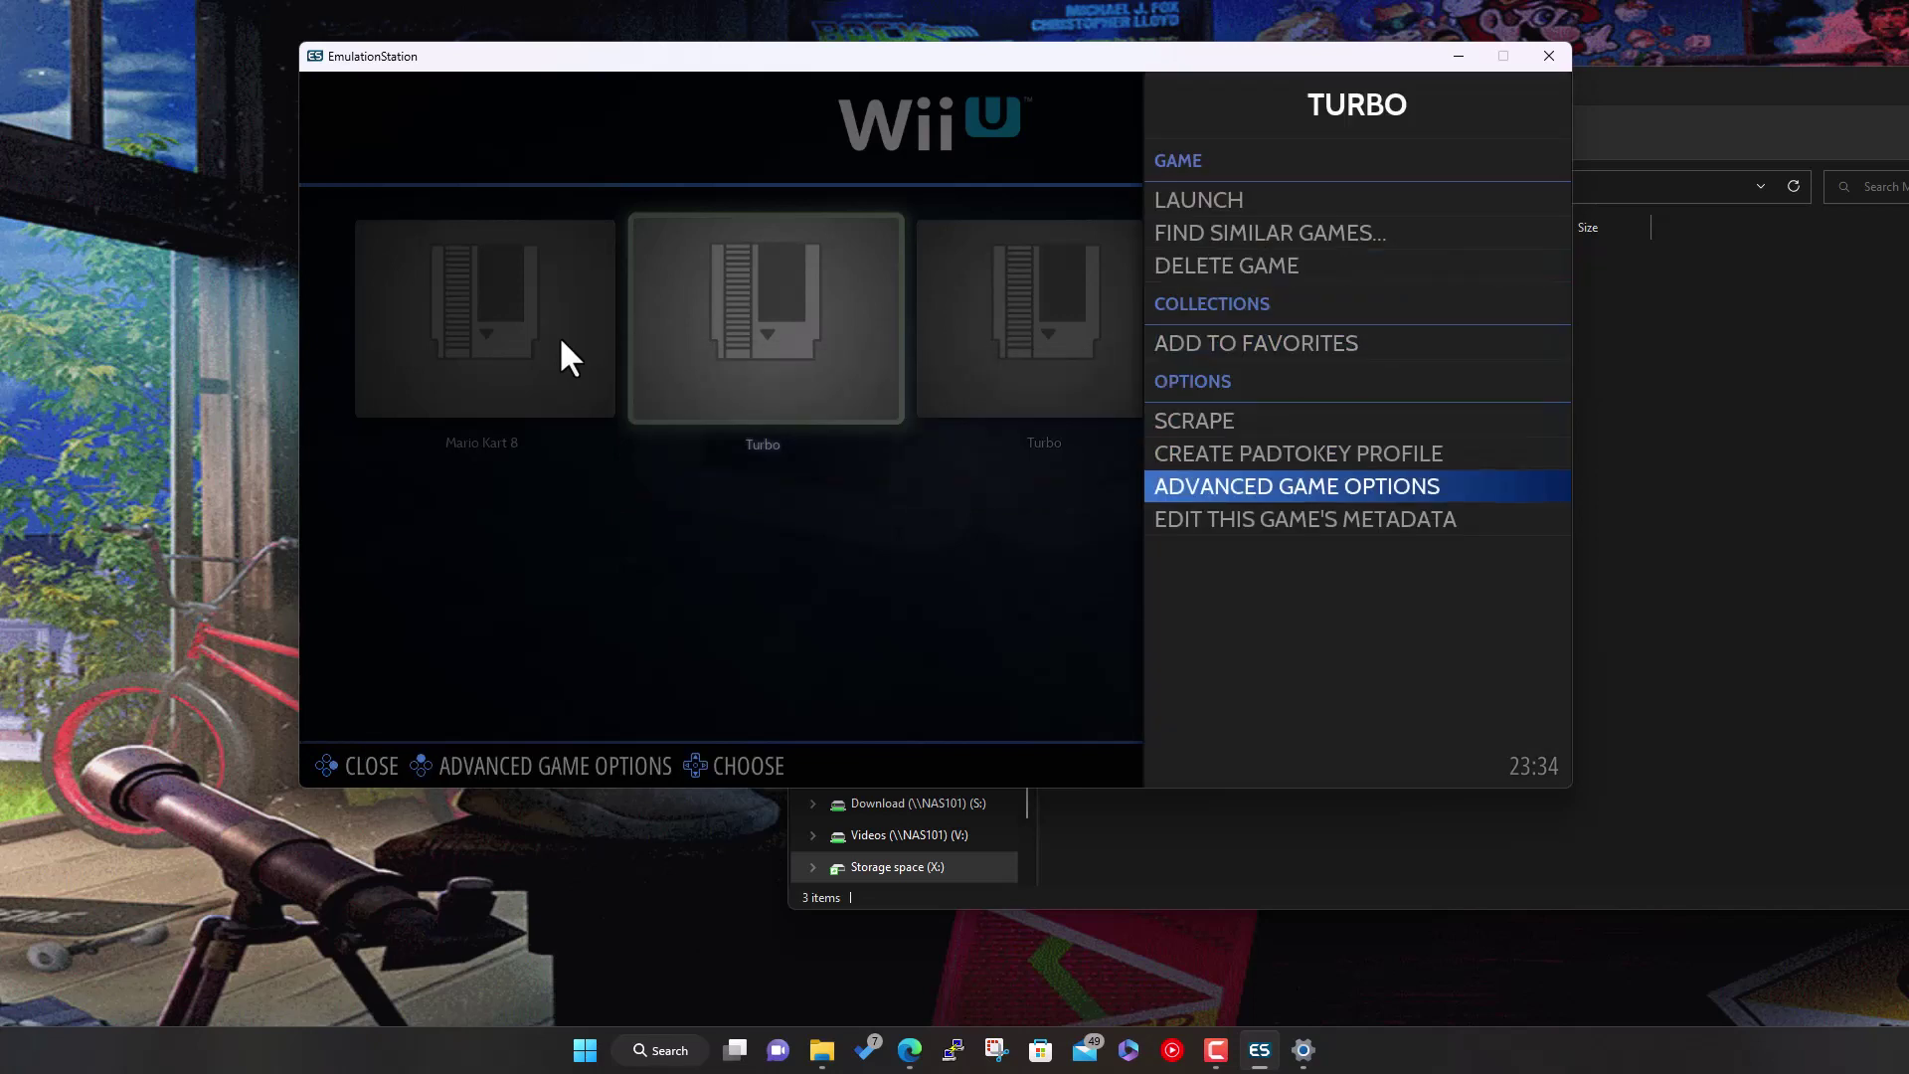
key(Return)
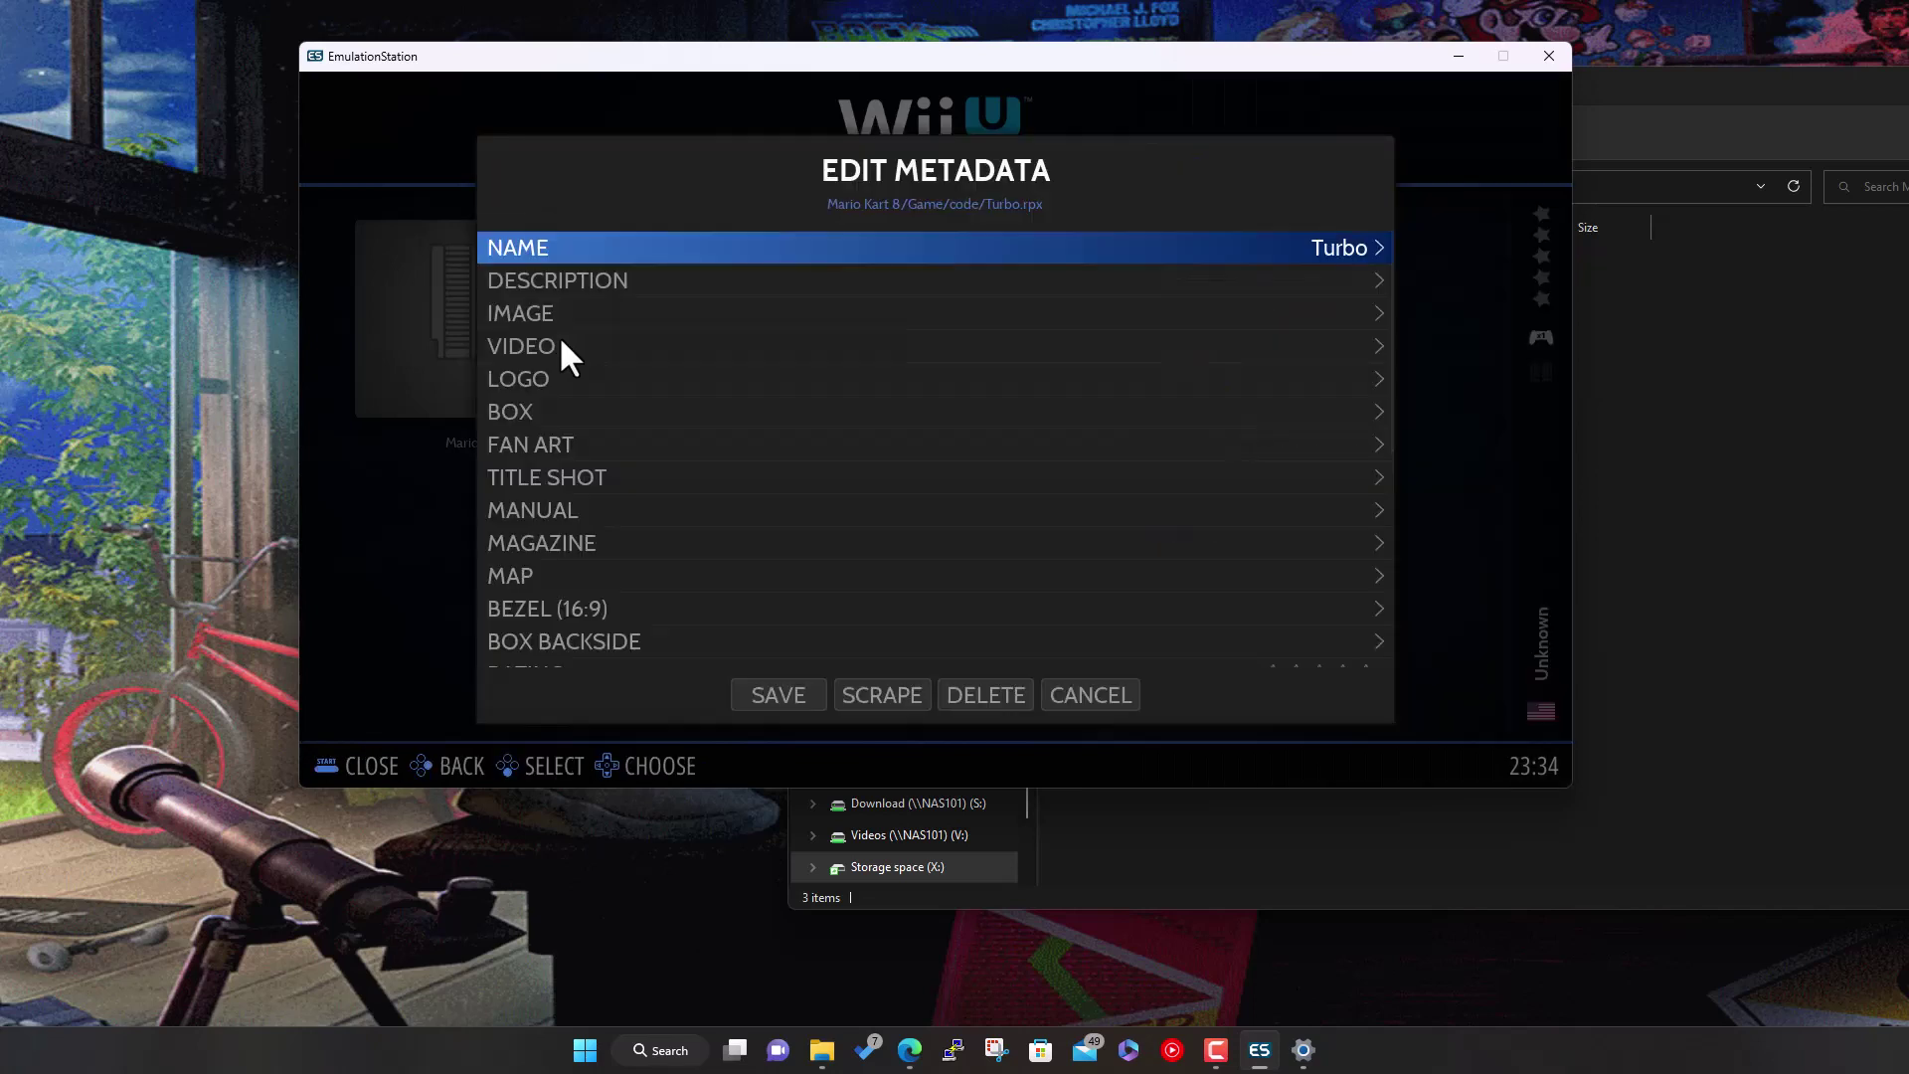
key(Down)
key(Up)
key(Up)
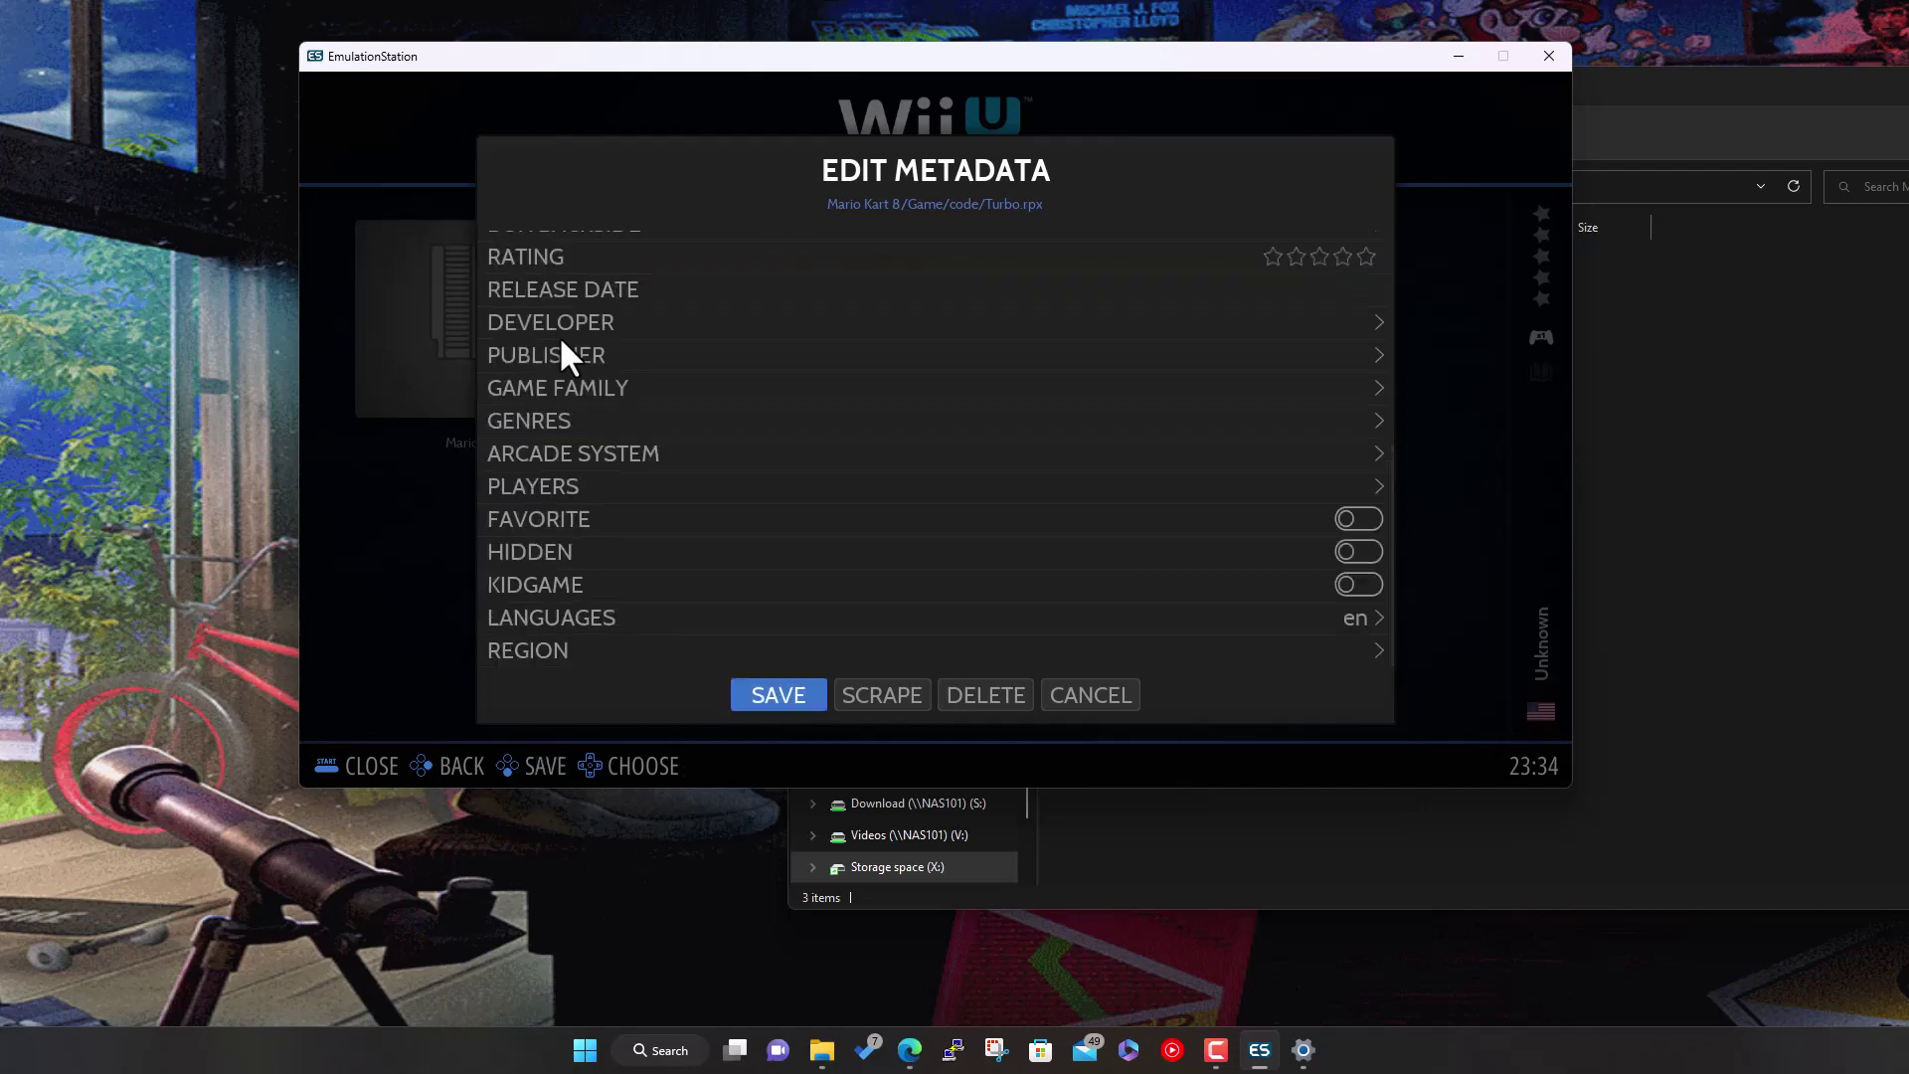
key(Up)
key(Up)
key(Up)
key(Up)
key(Return)
key(Down)
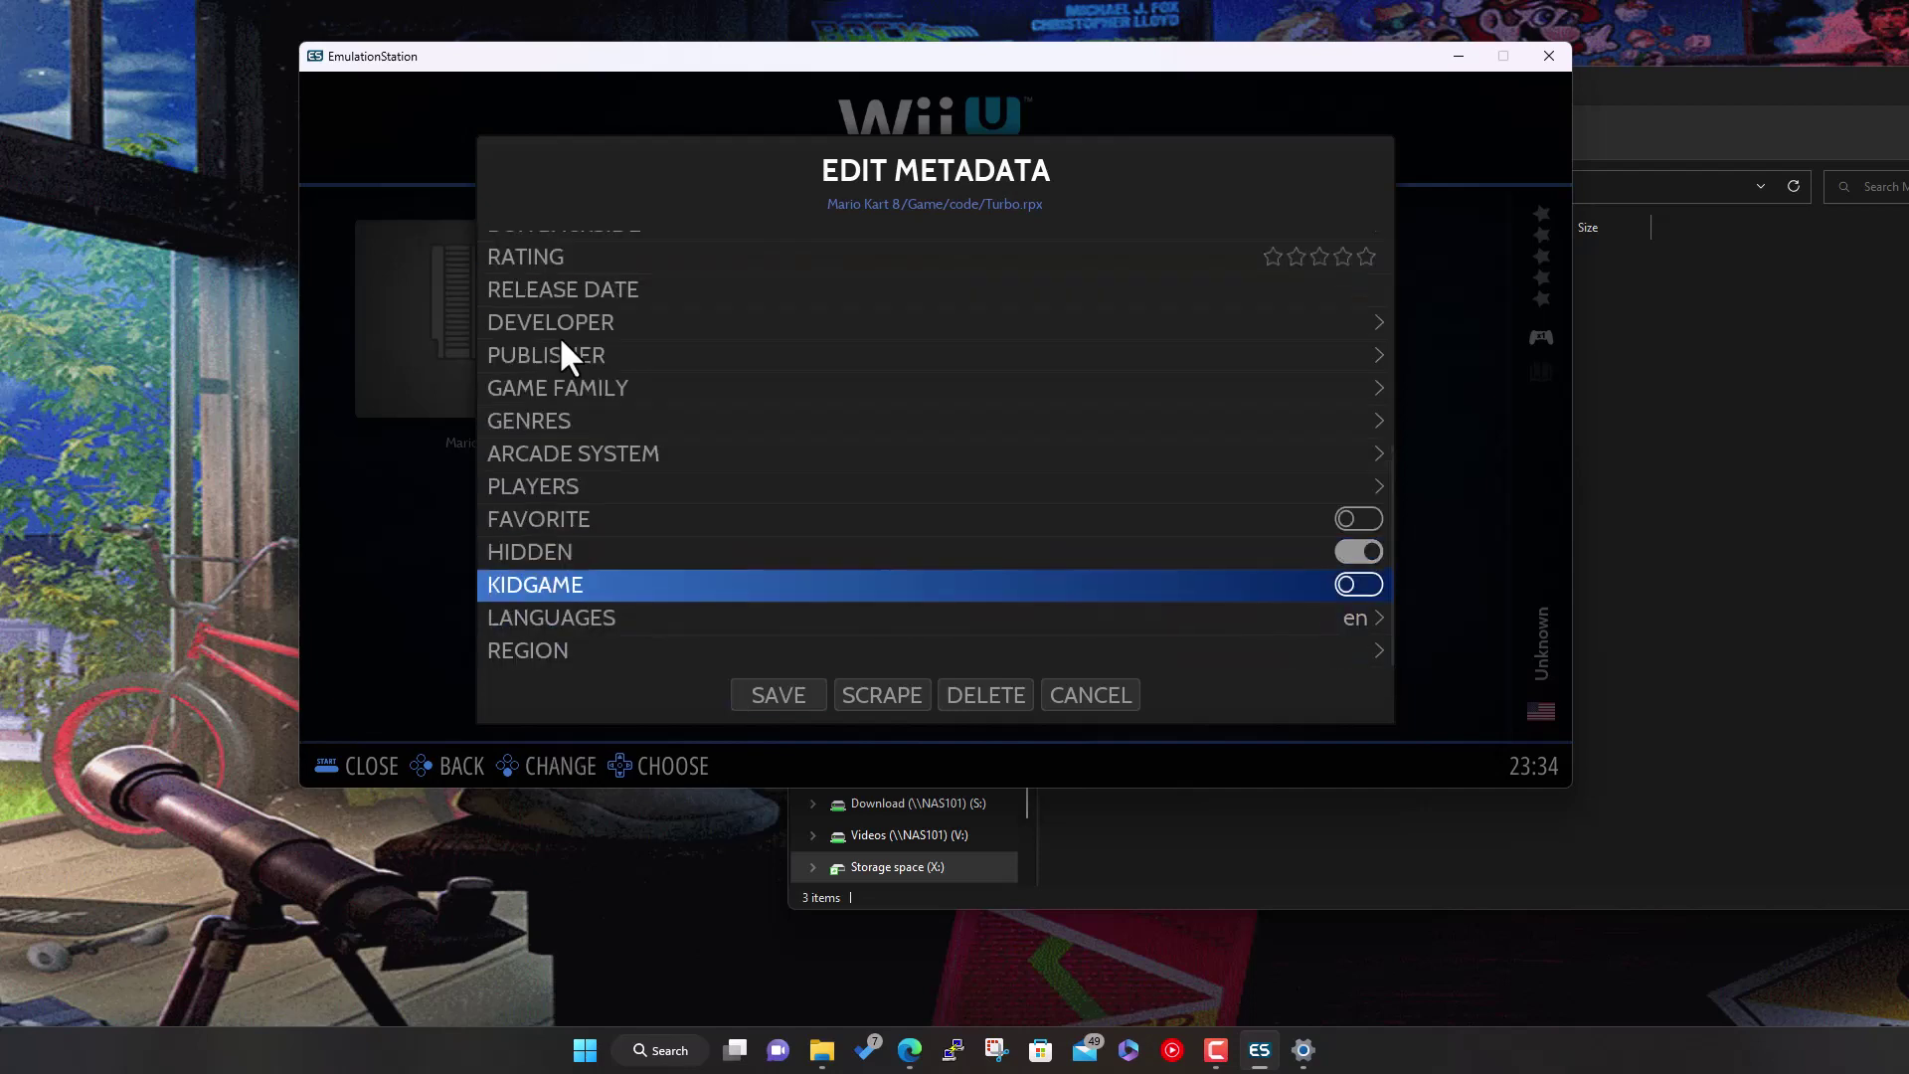
key(Down)
key(Down)
key(Down)
key(Return)
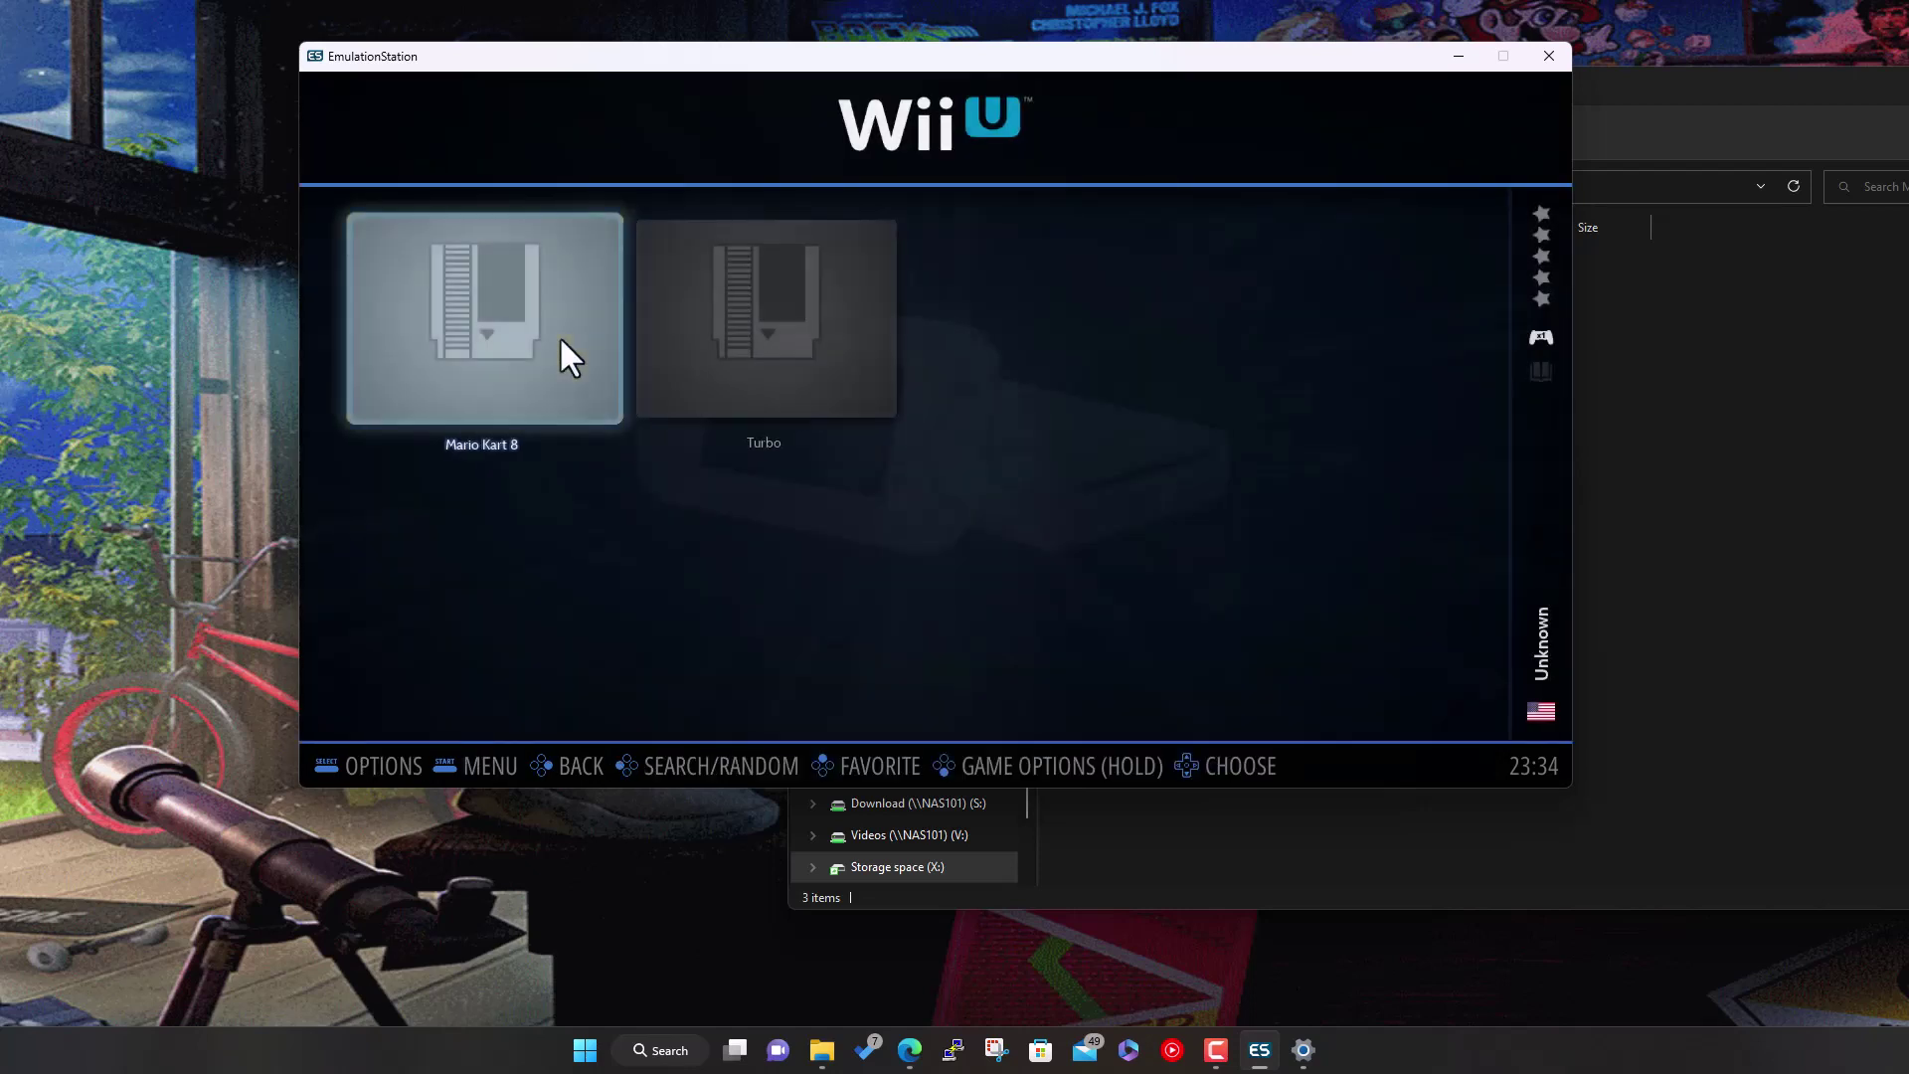
Set the remaining Turbo entry, from Mario Kart 8/Update v64/code, to Hidden in its metadata and save
key(Right)
key(Return)
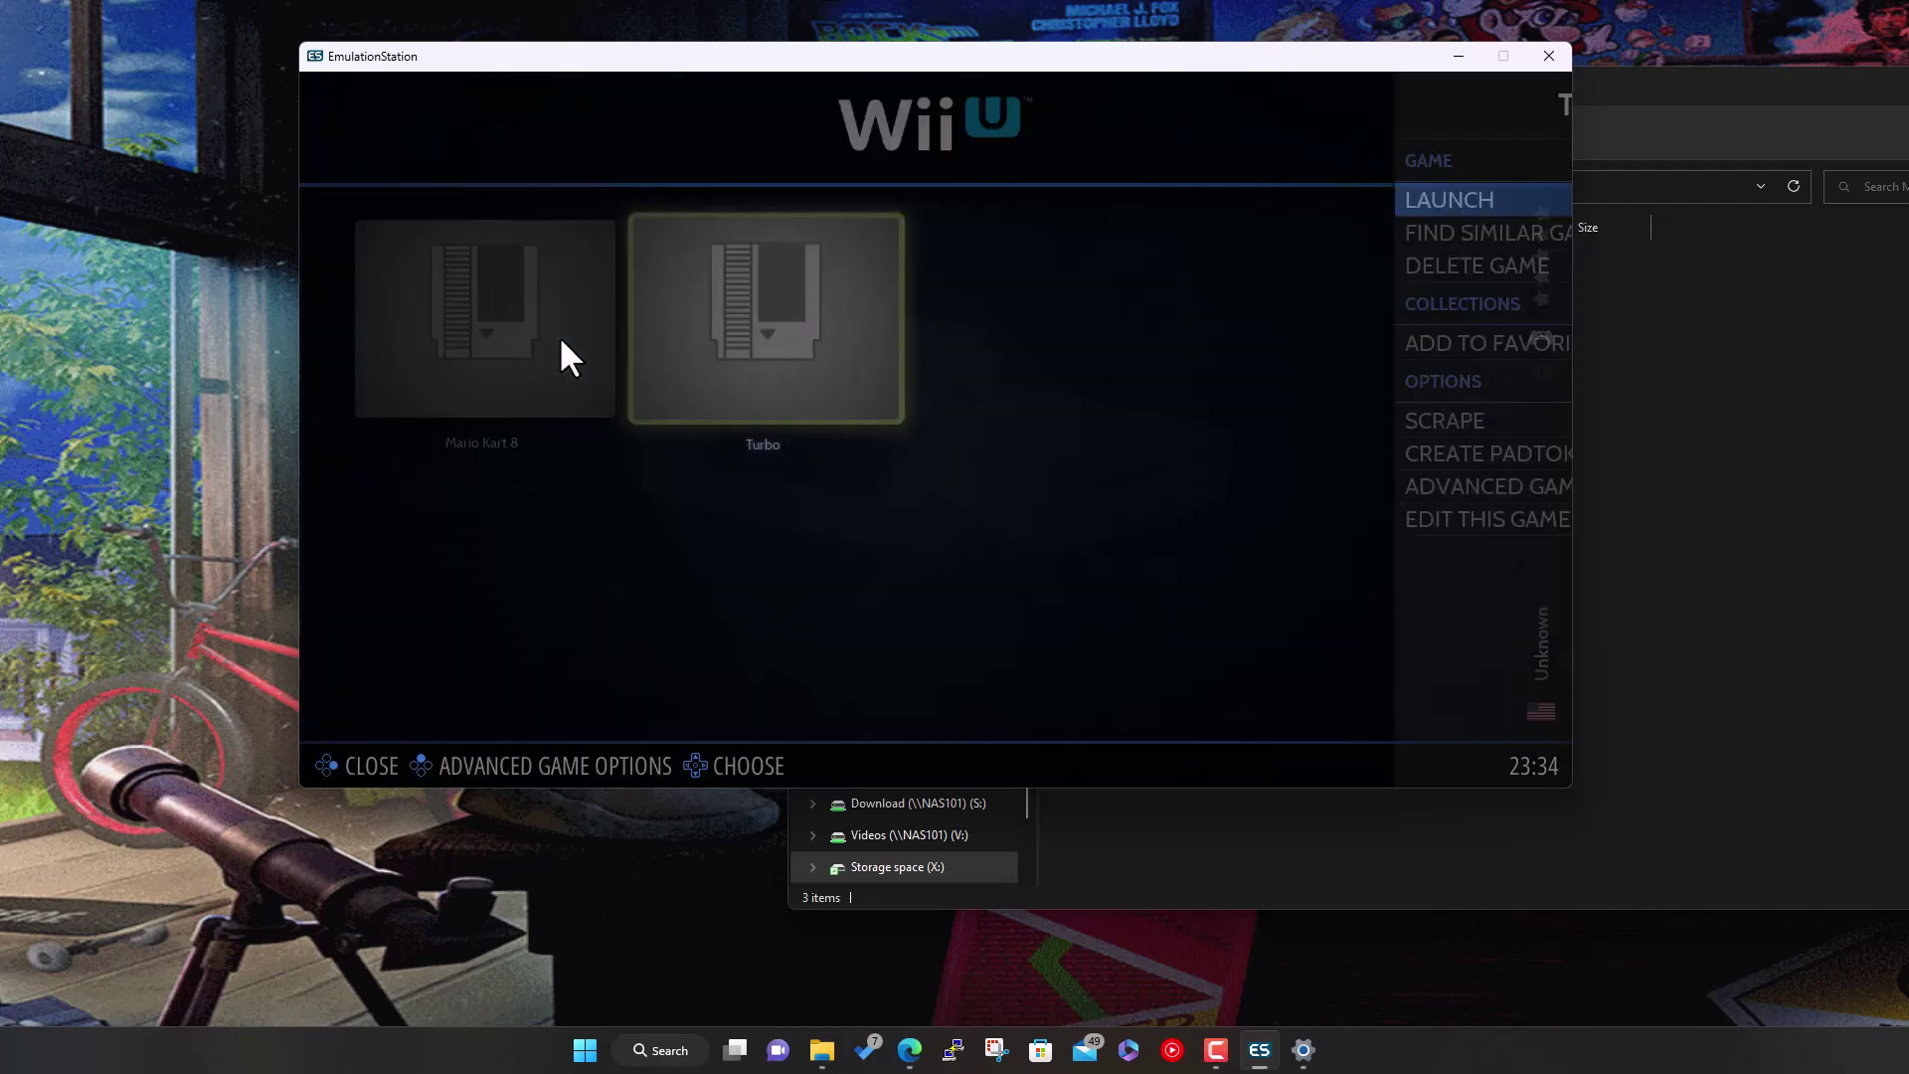
key(Down)
key(Down)
key(Down)
key(Down)
key(Down)
key(Down)
key(Down)
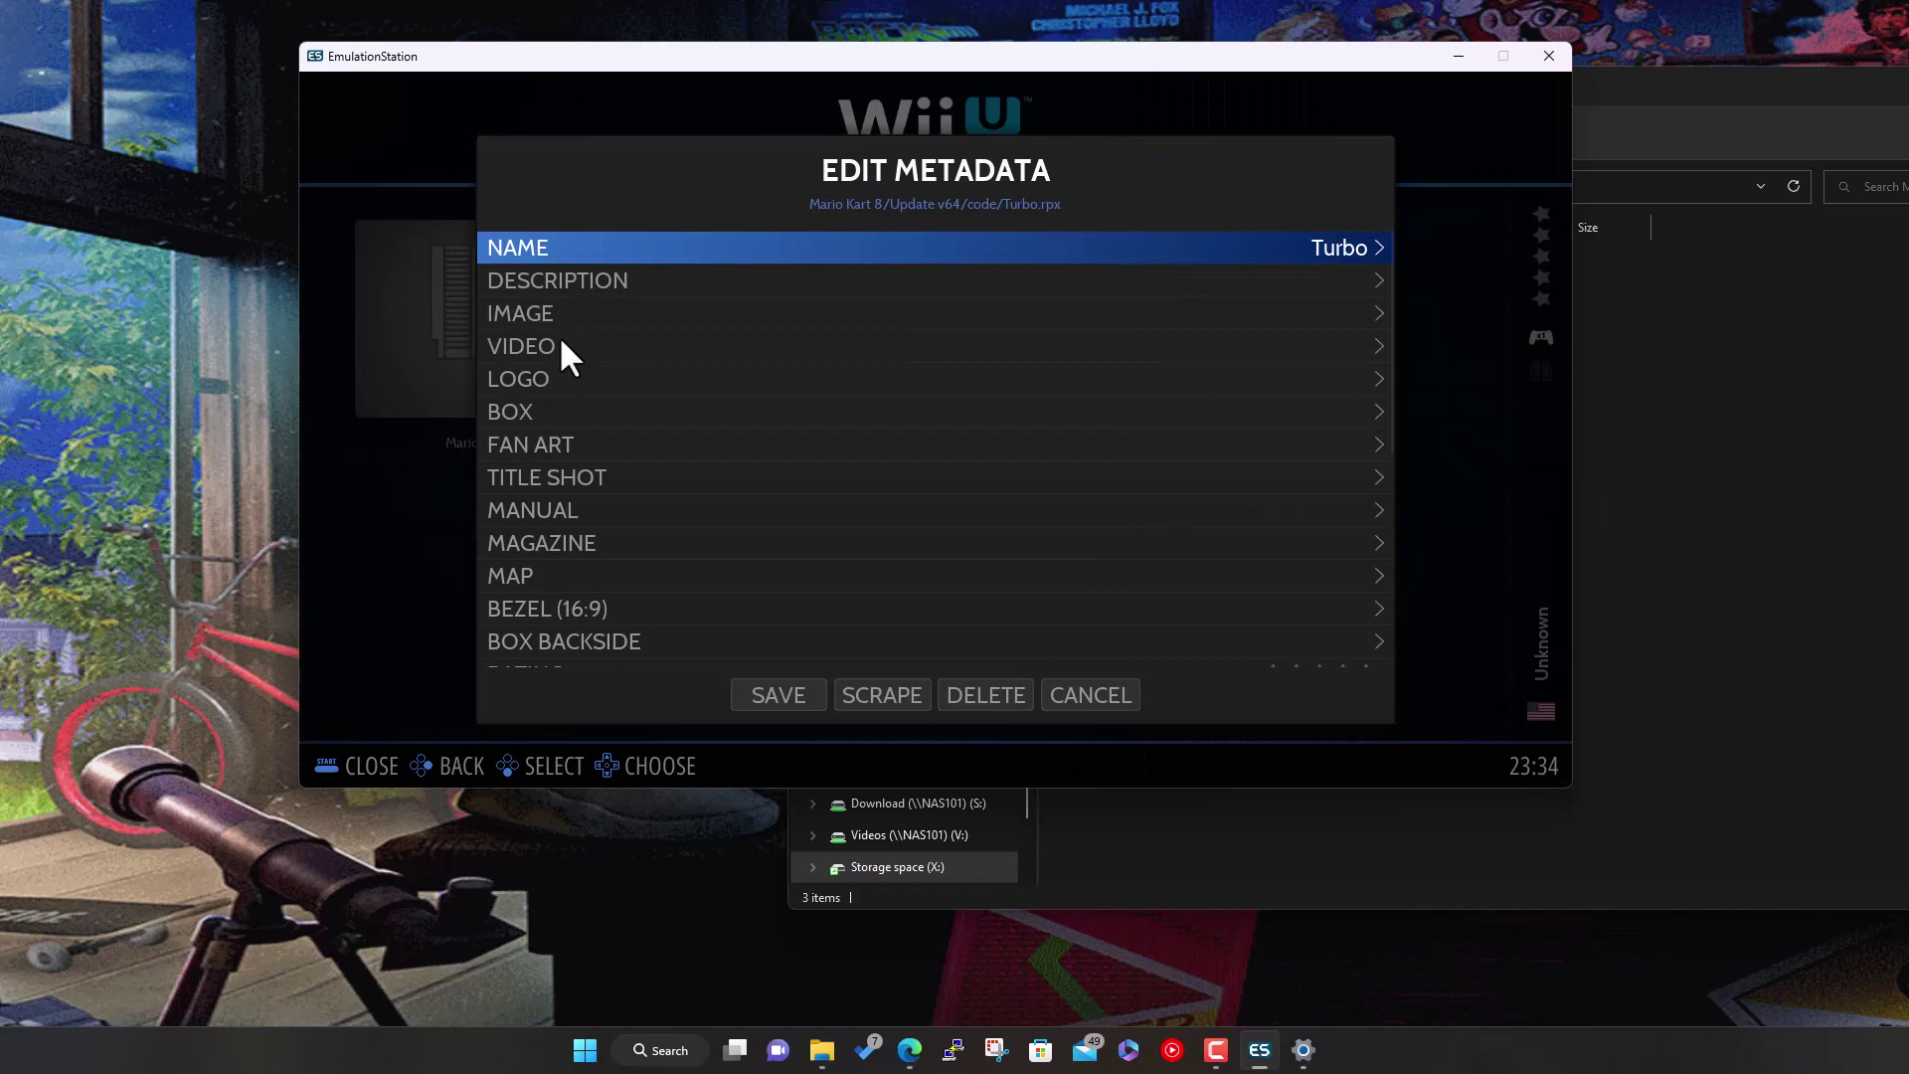
key(Up)
key(Up)
key(Up)
key(Up)
key(Up)
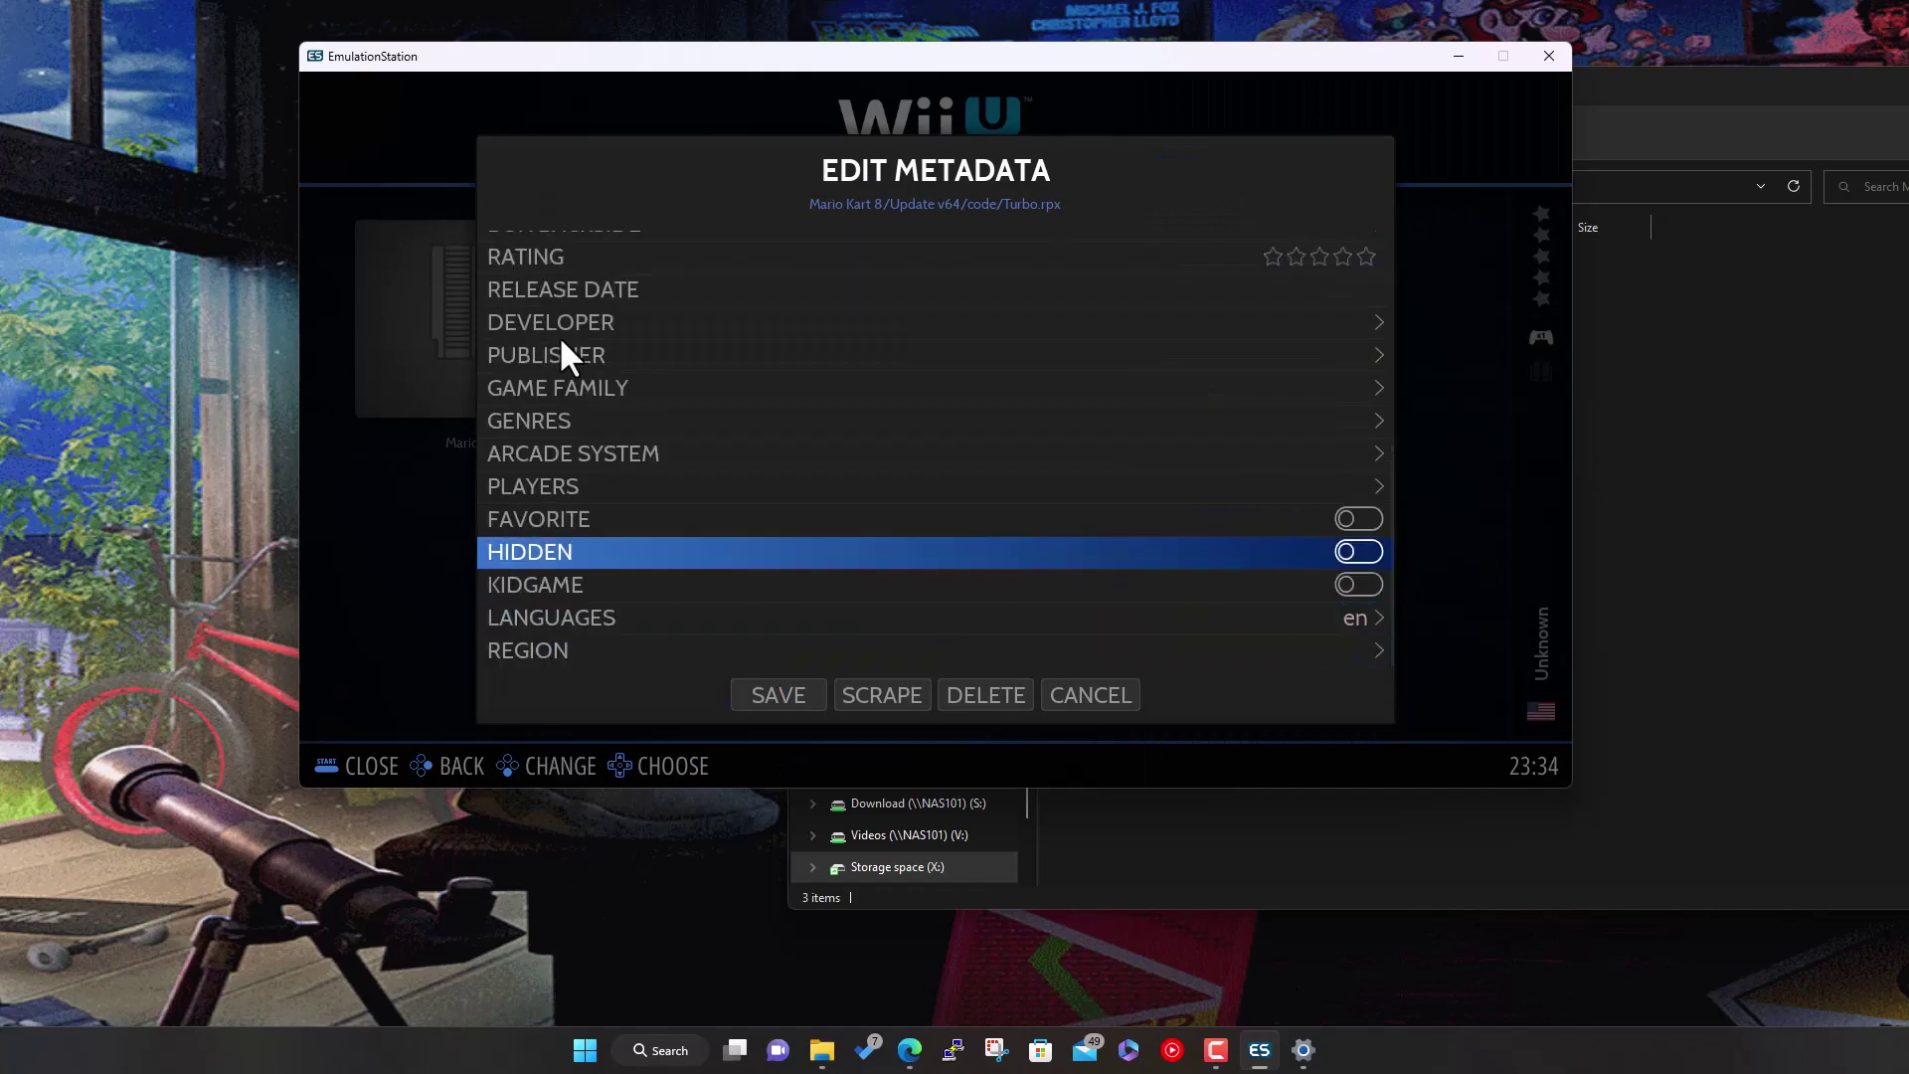
key(Down)
key(Down)
key(Down)
key(Down)
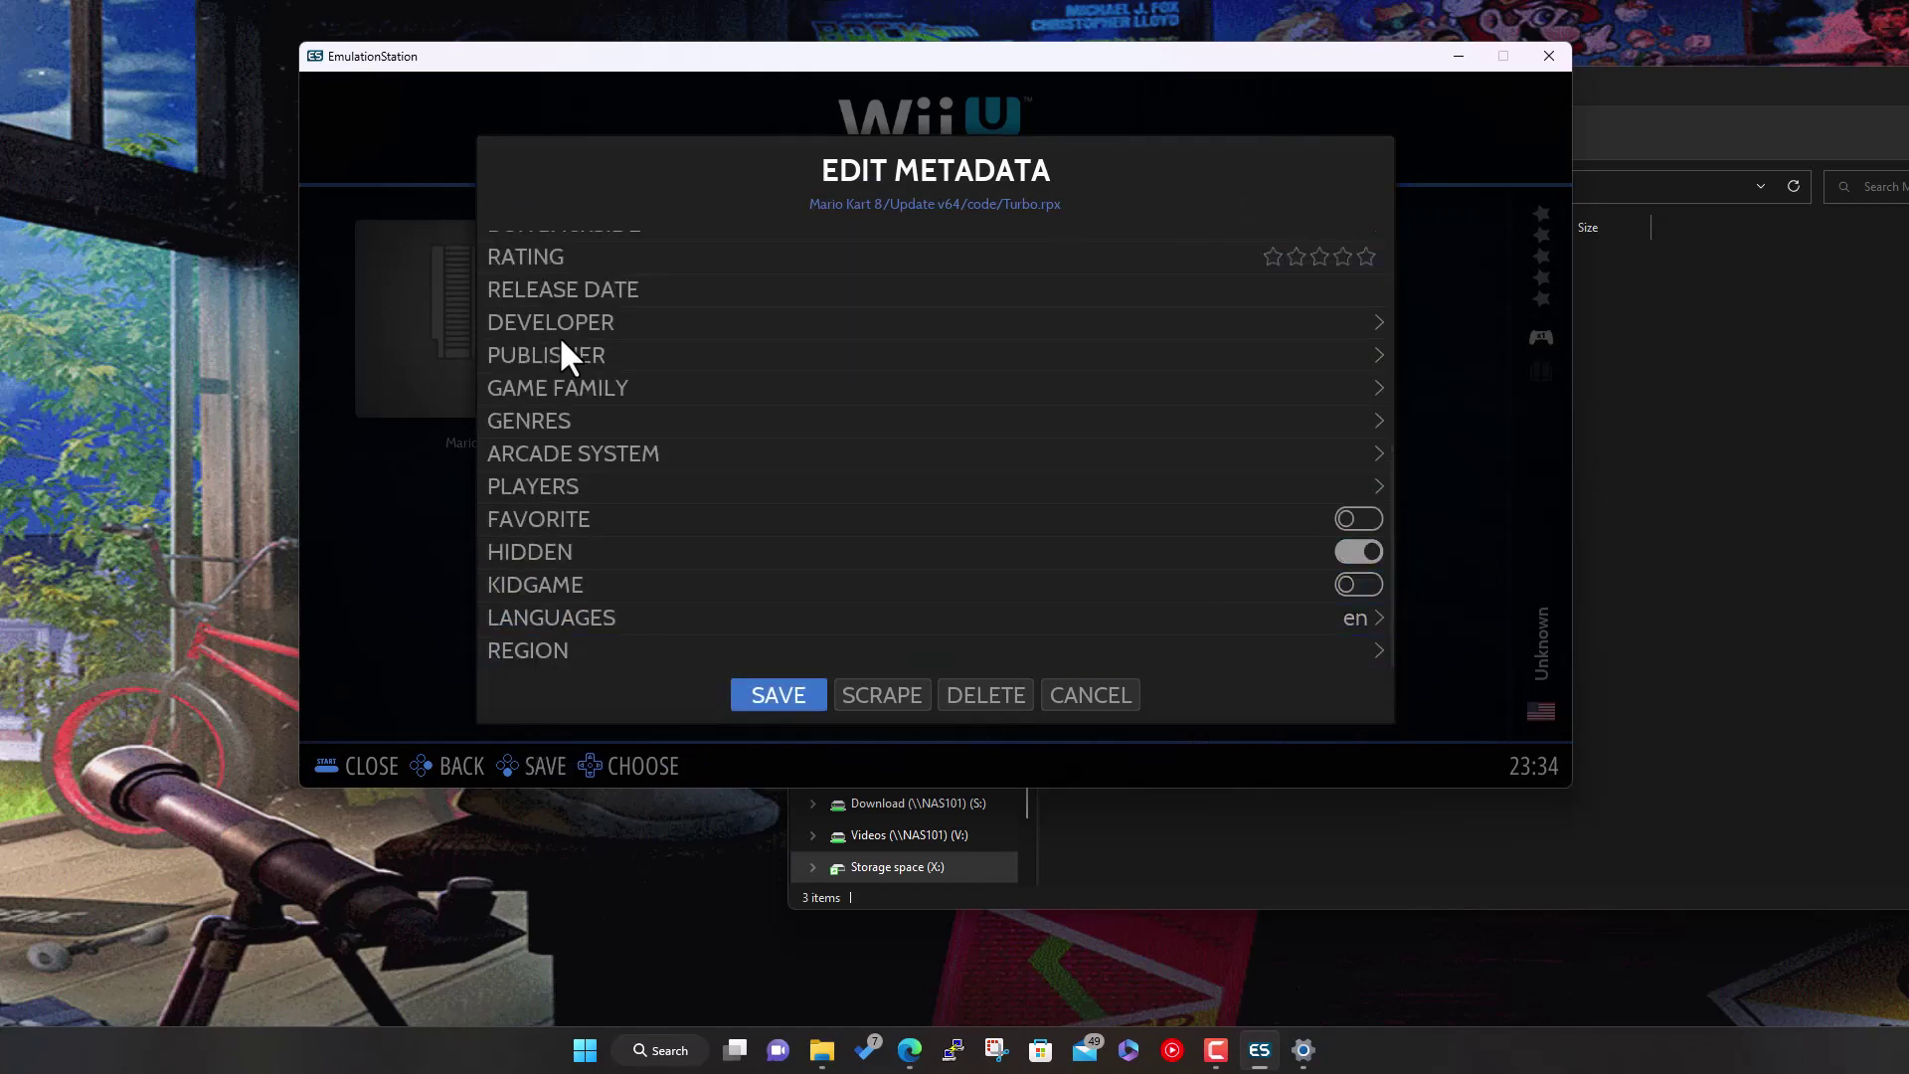
key(Return)
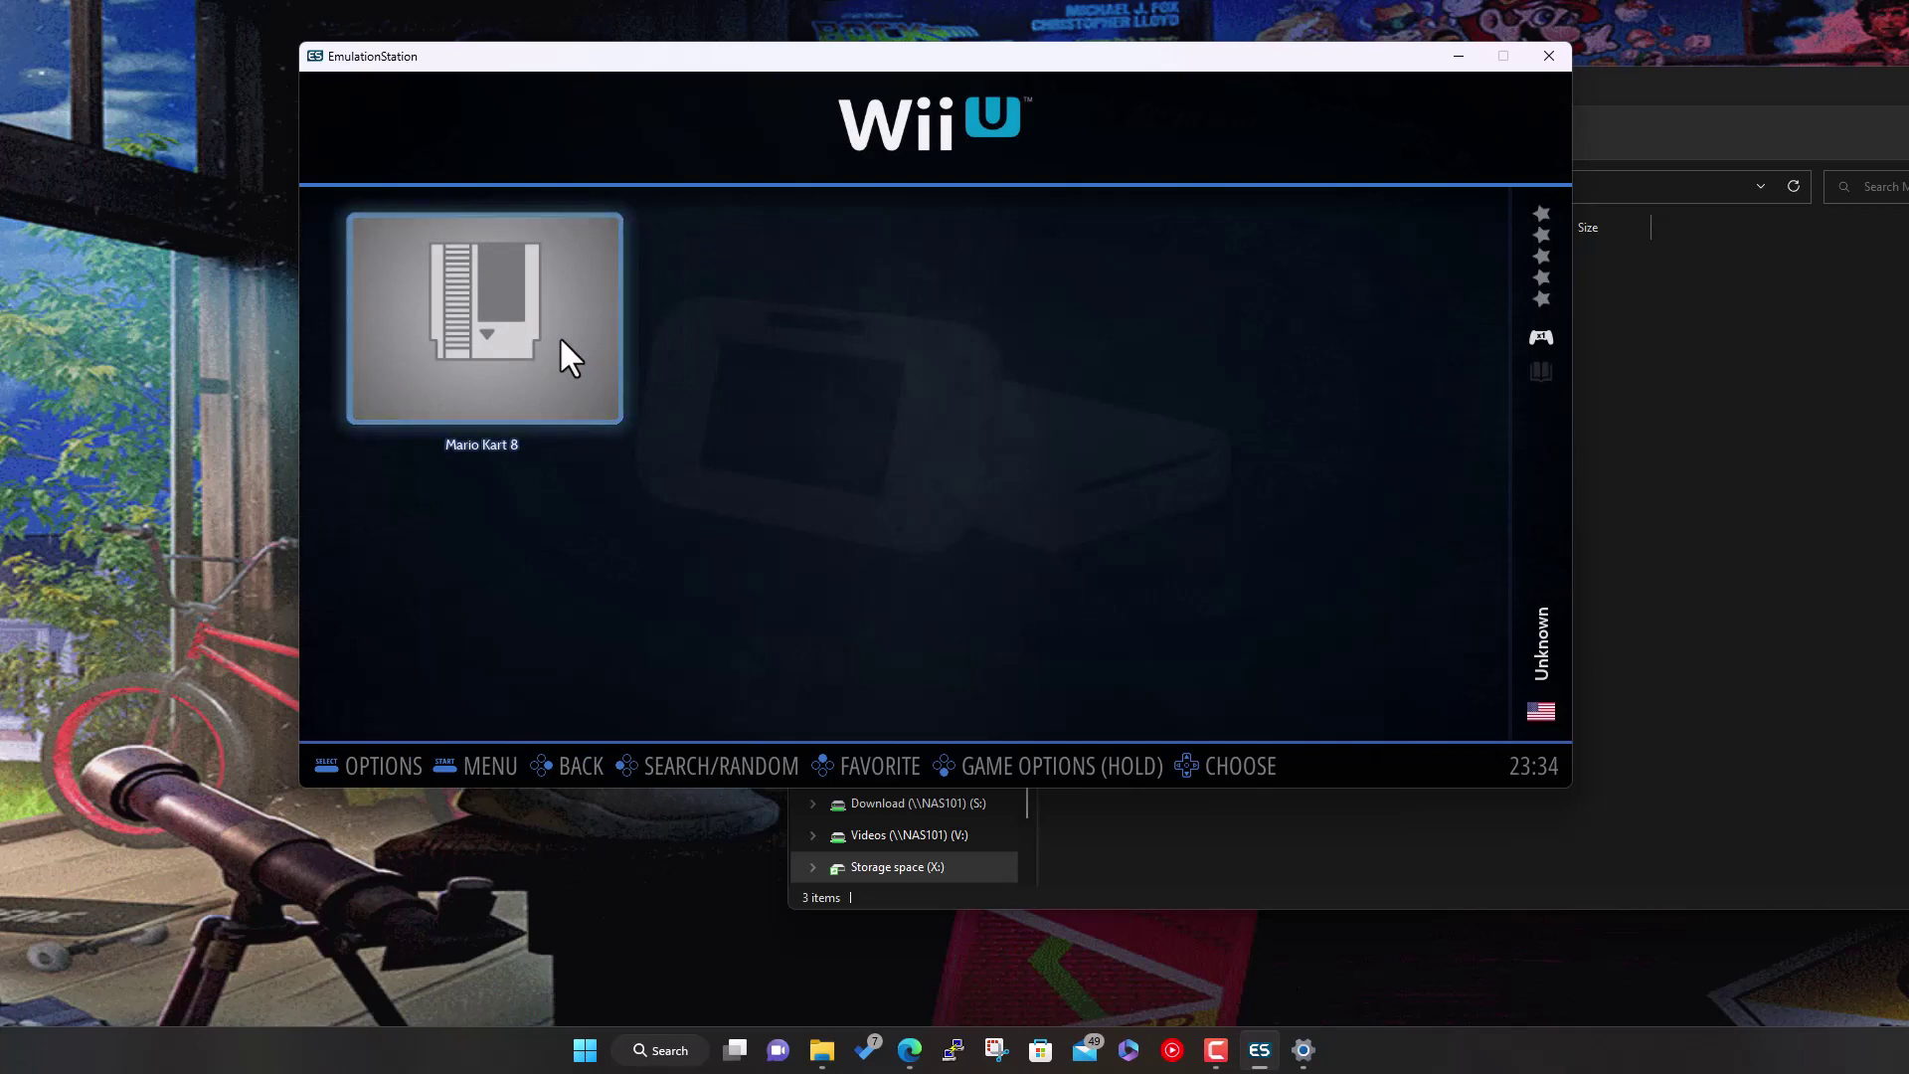
Launch Mario Kart 8, switch Cemu from full screen to windowed mode, and move its window fully into view
key(Return)
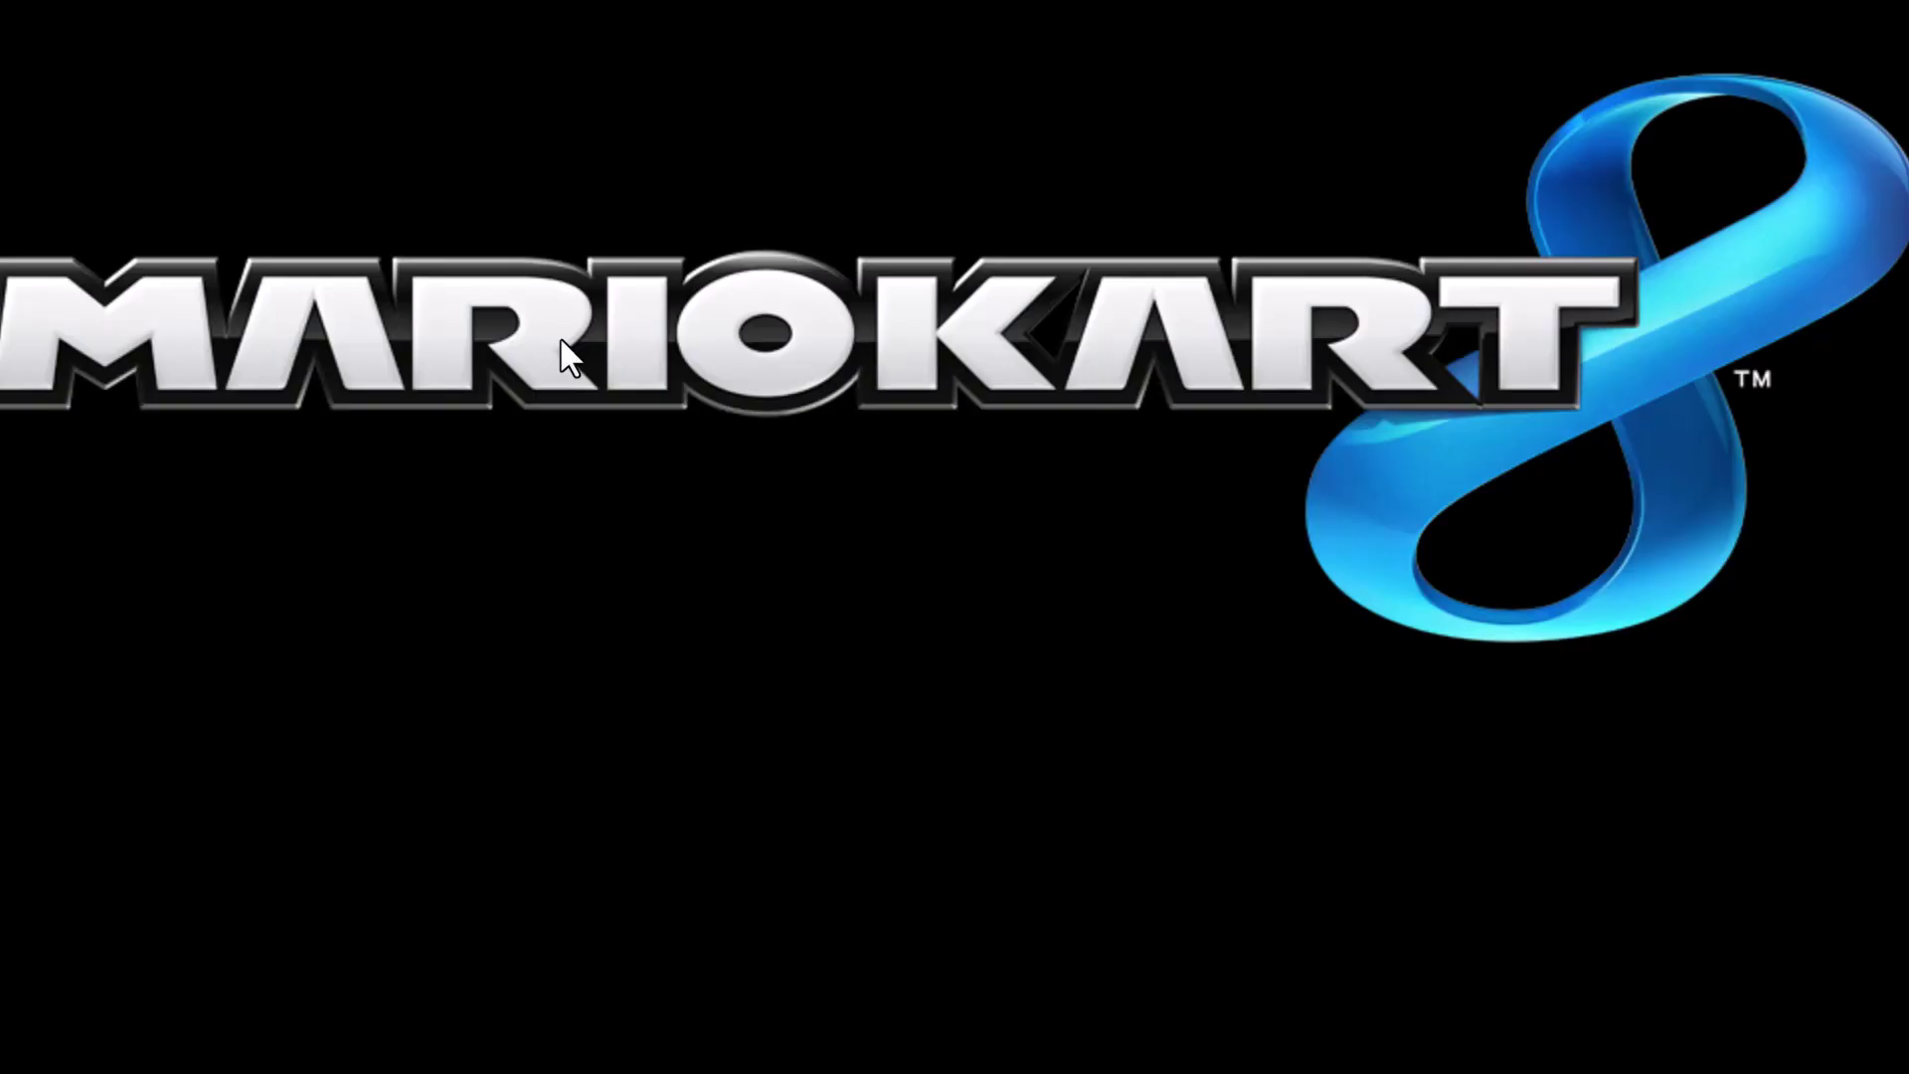
key(alt+Return)
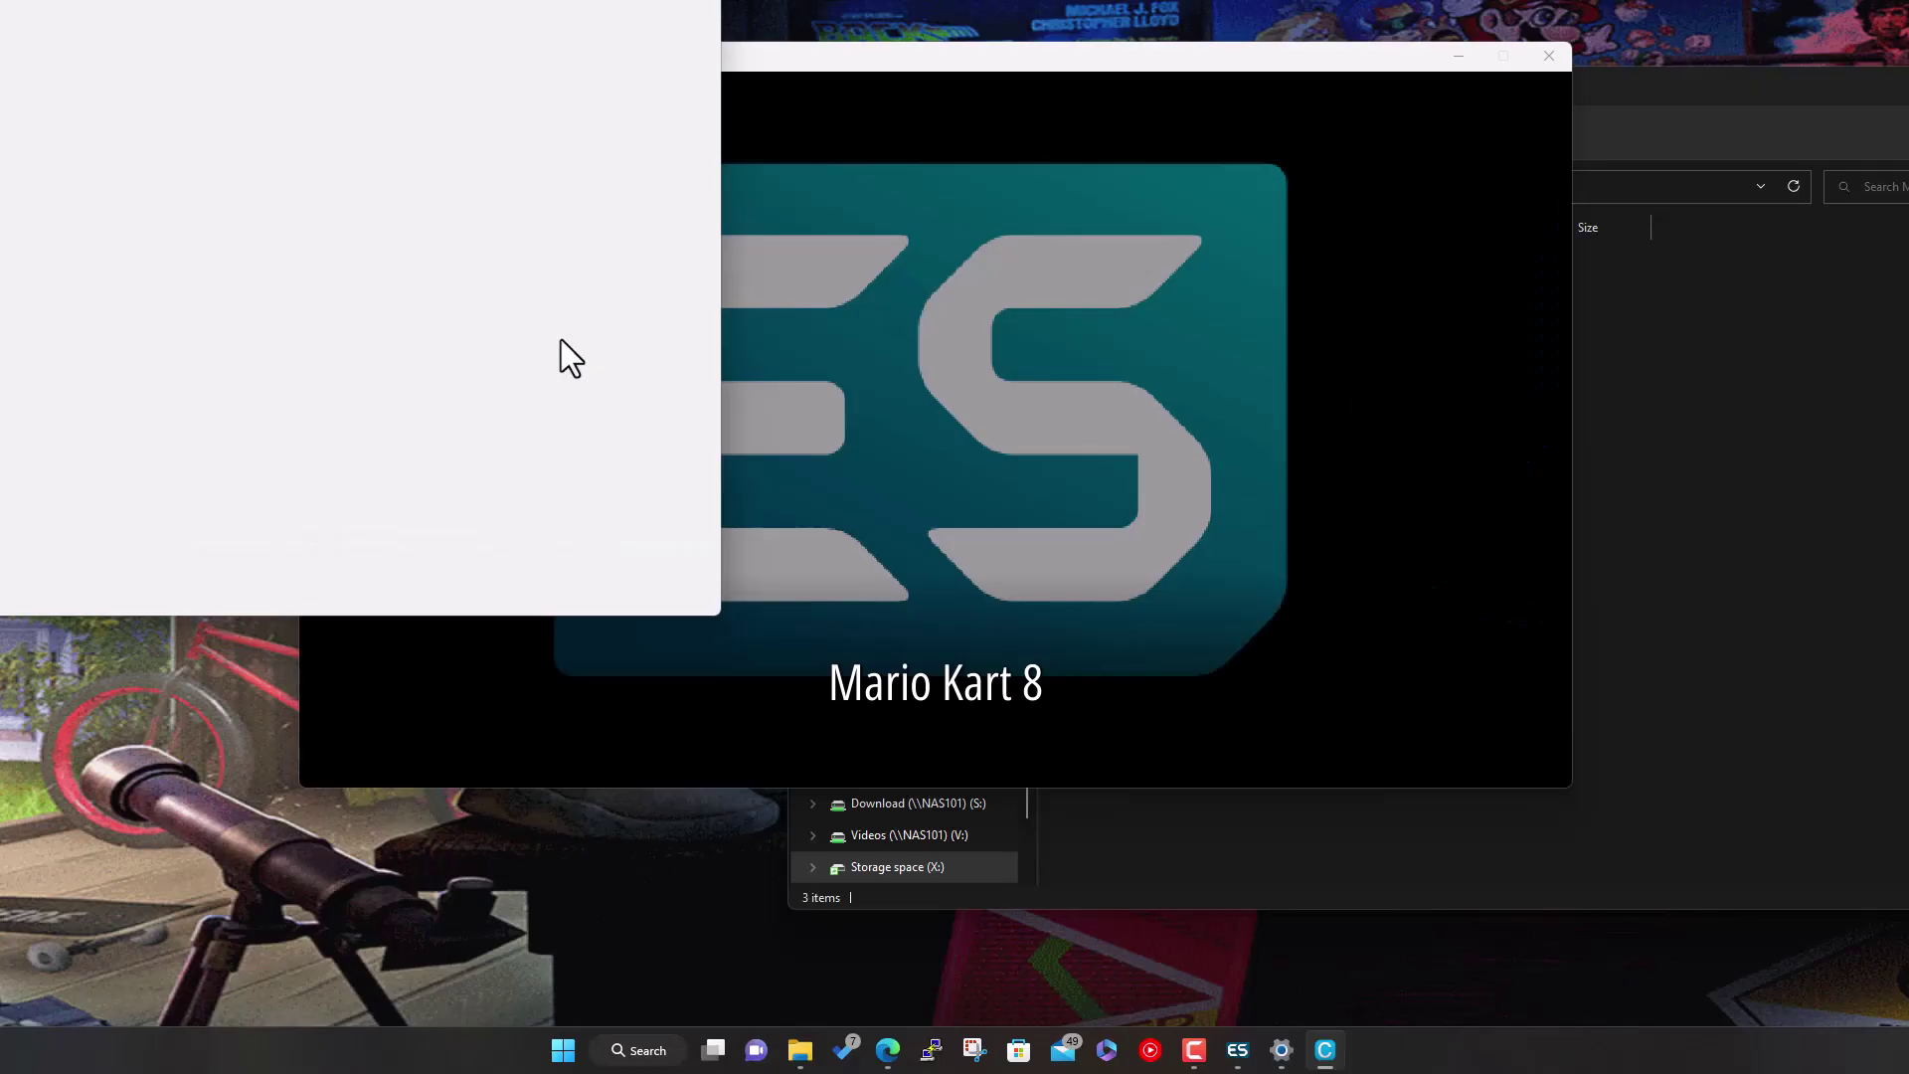
drag(482, 0, 1345, 120)
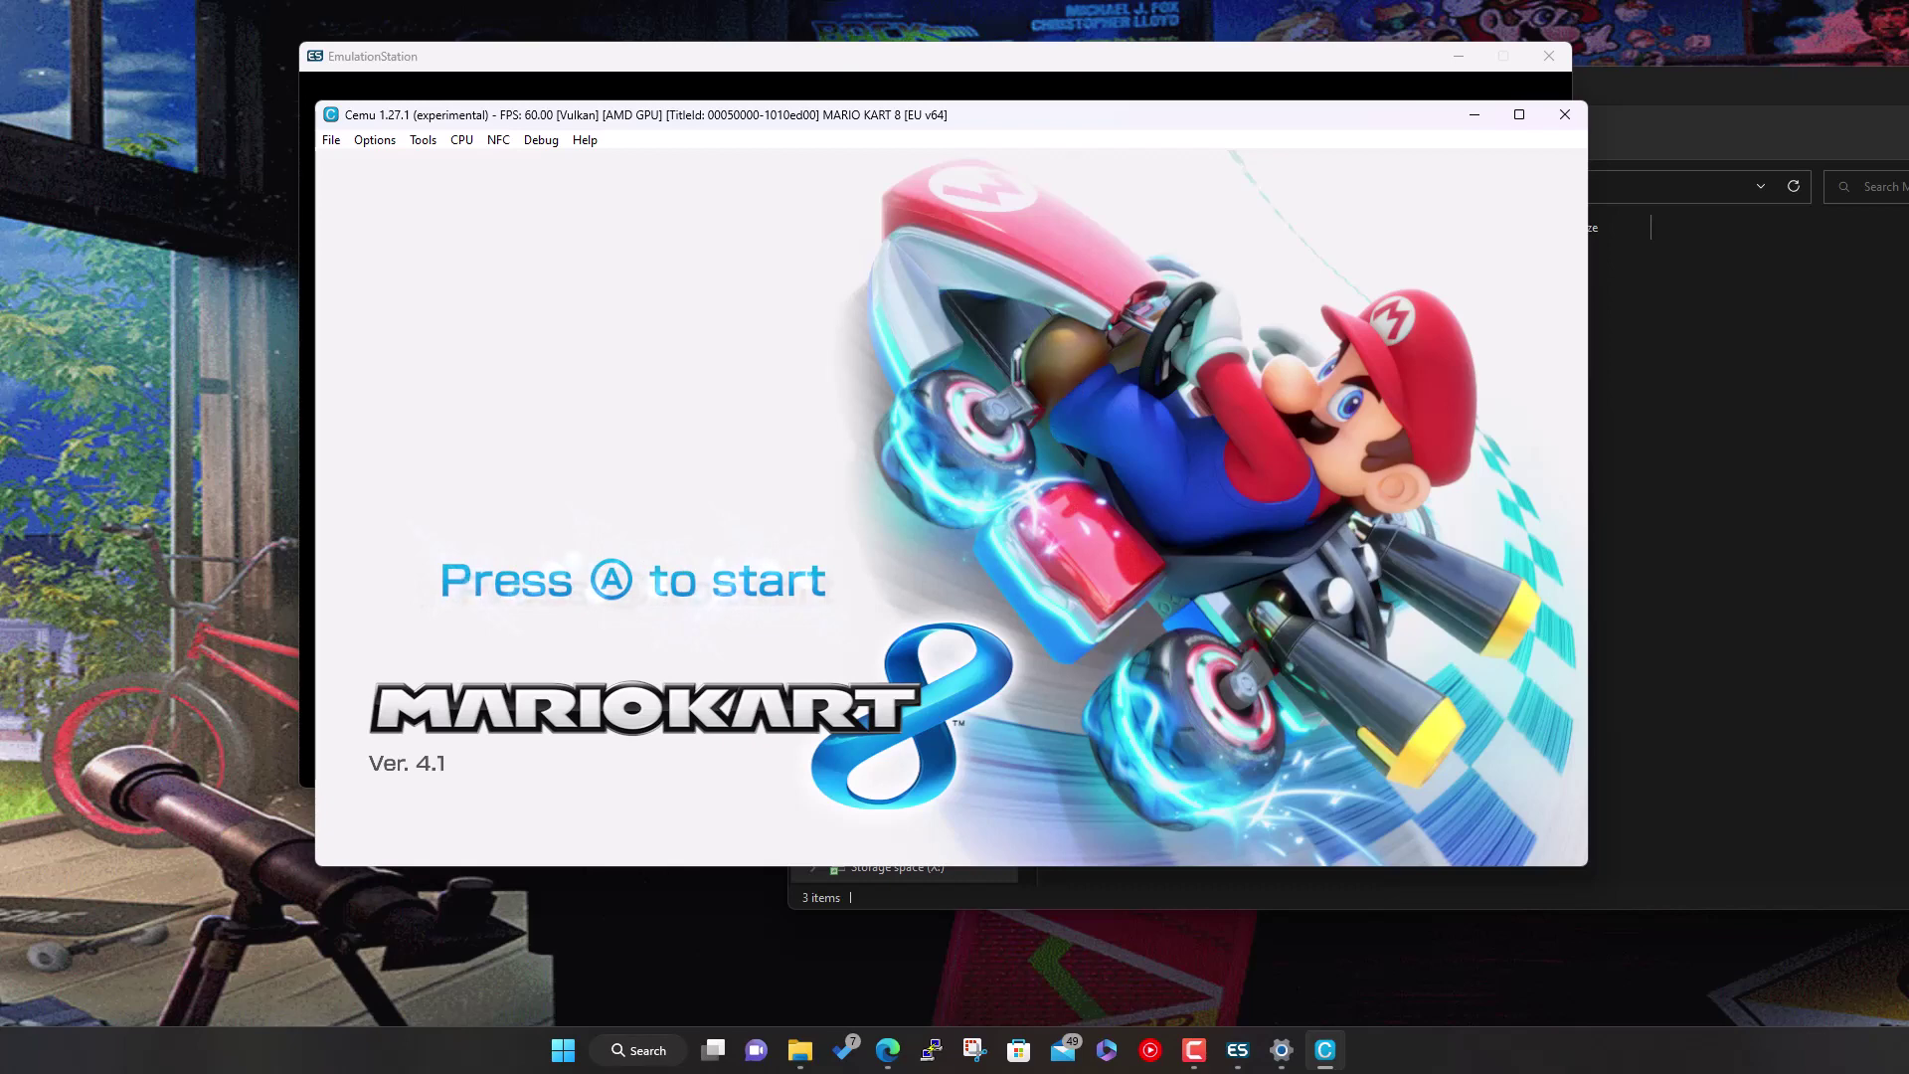
Open Cemu's input settings for the running Mario Kart 8 game
click(415, 139)
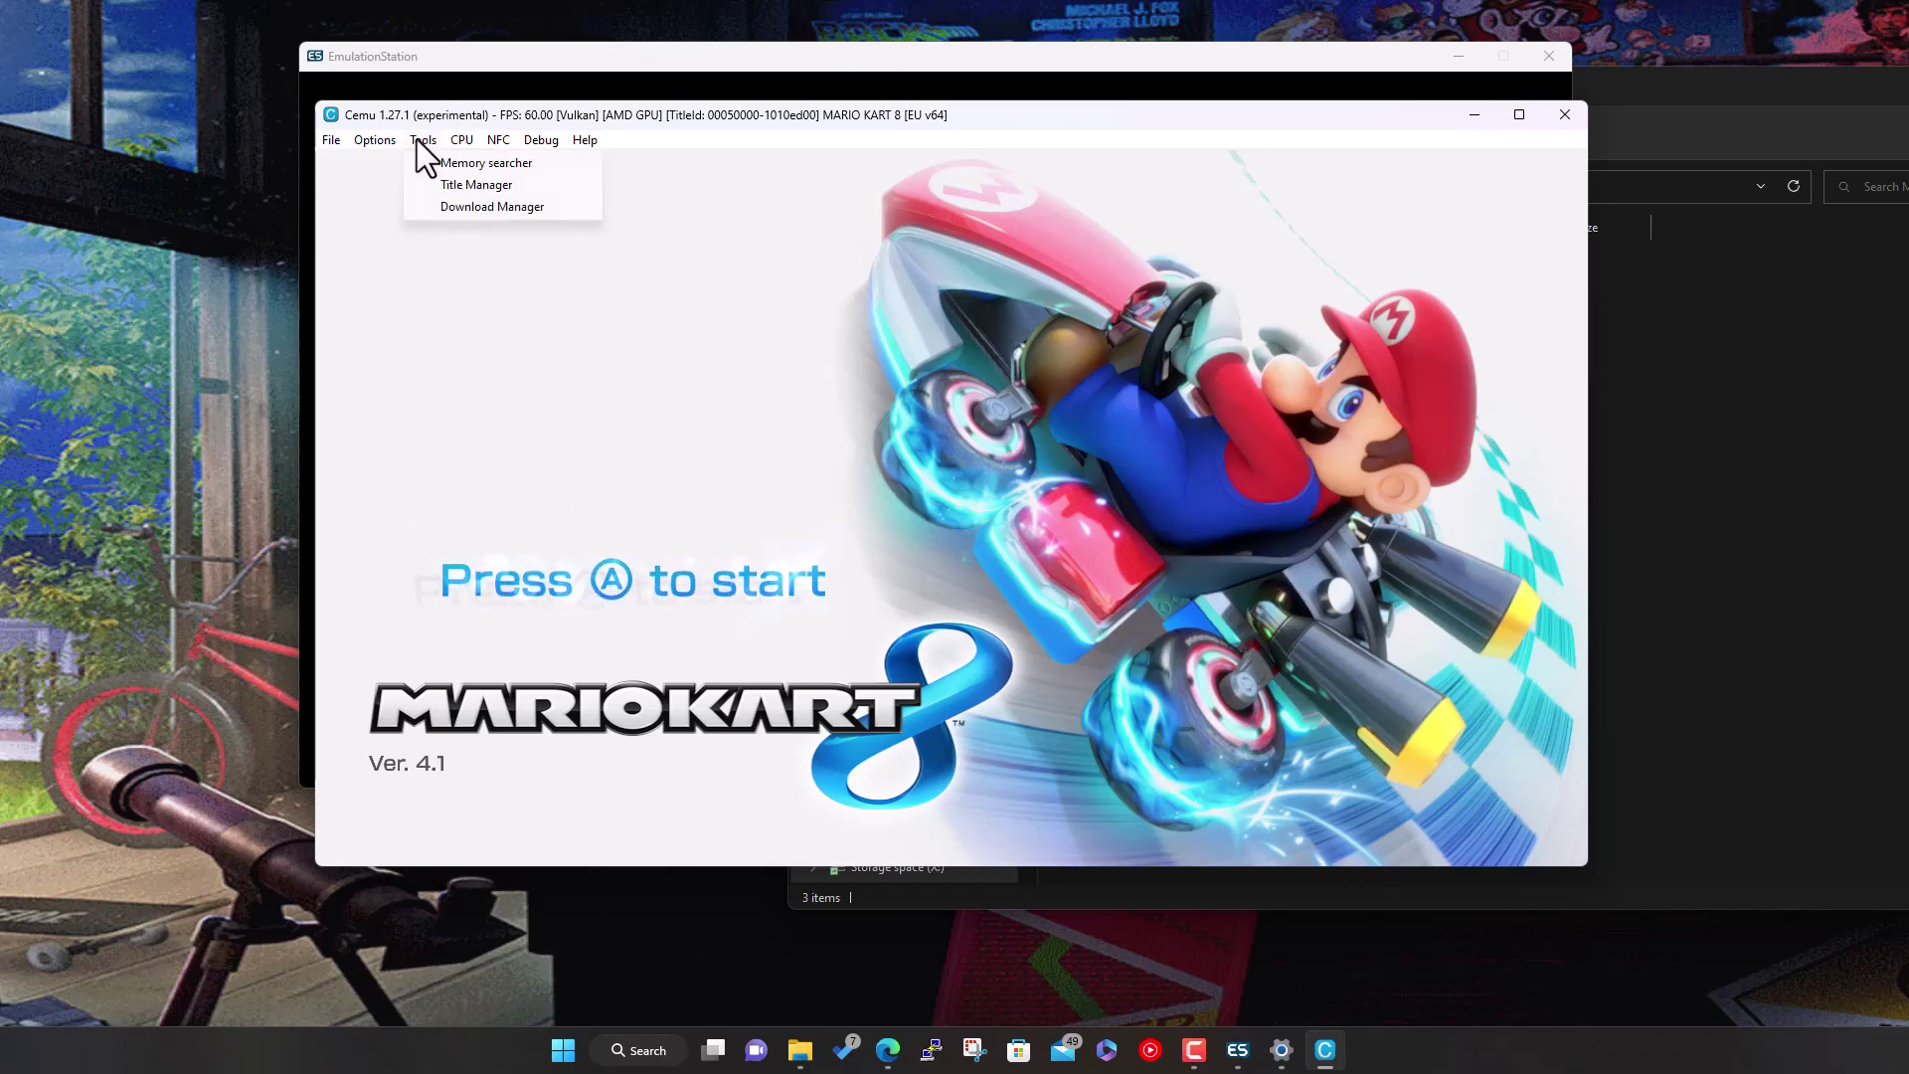
mouse_move(379, 142)
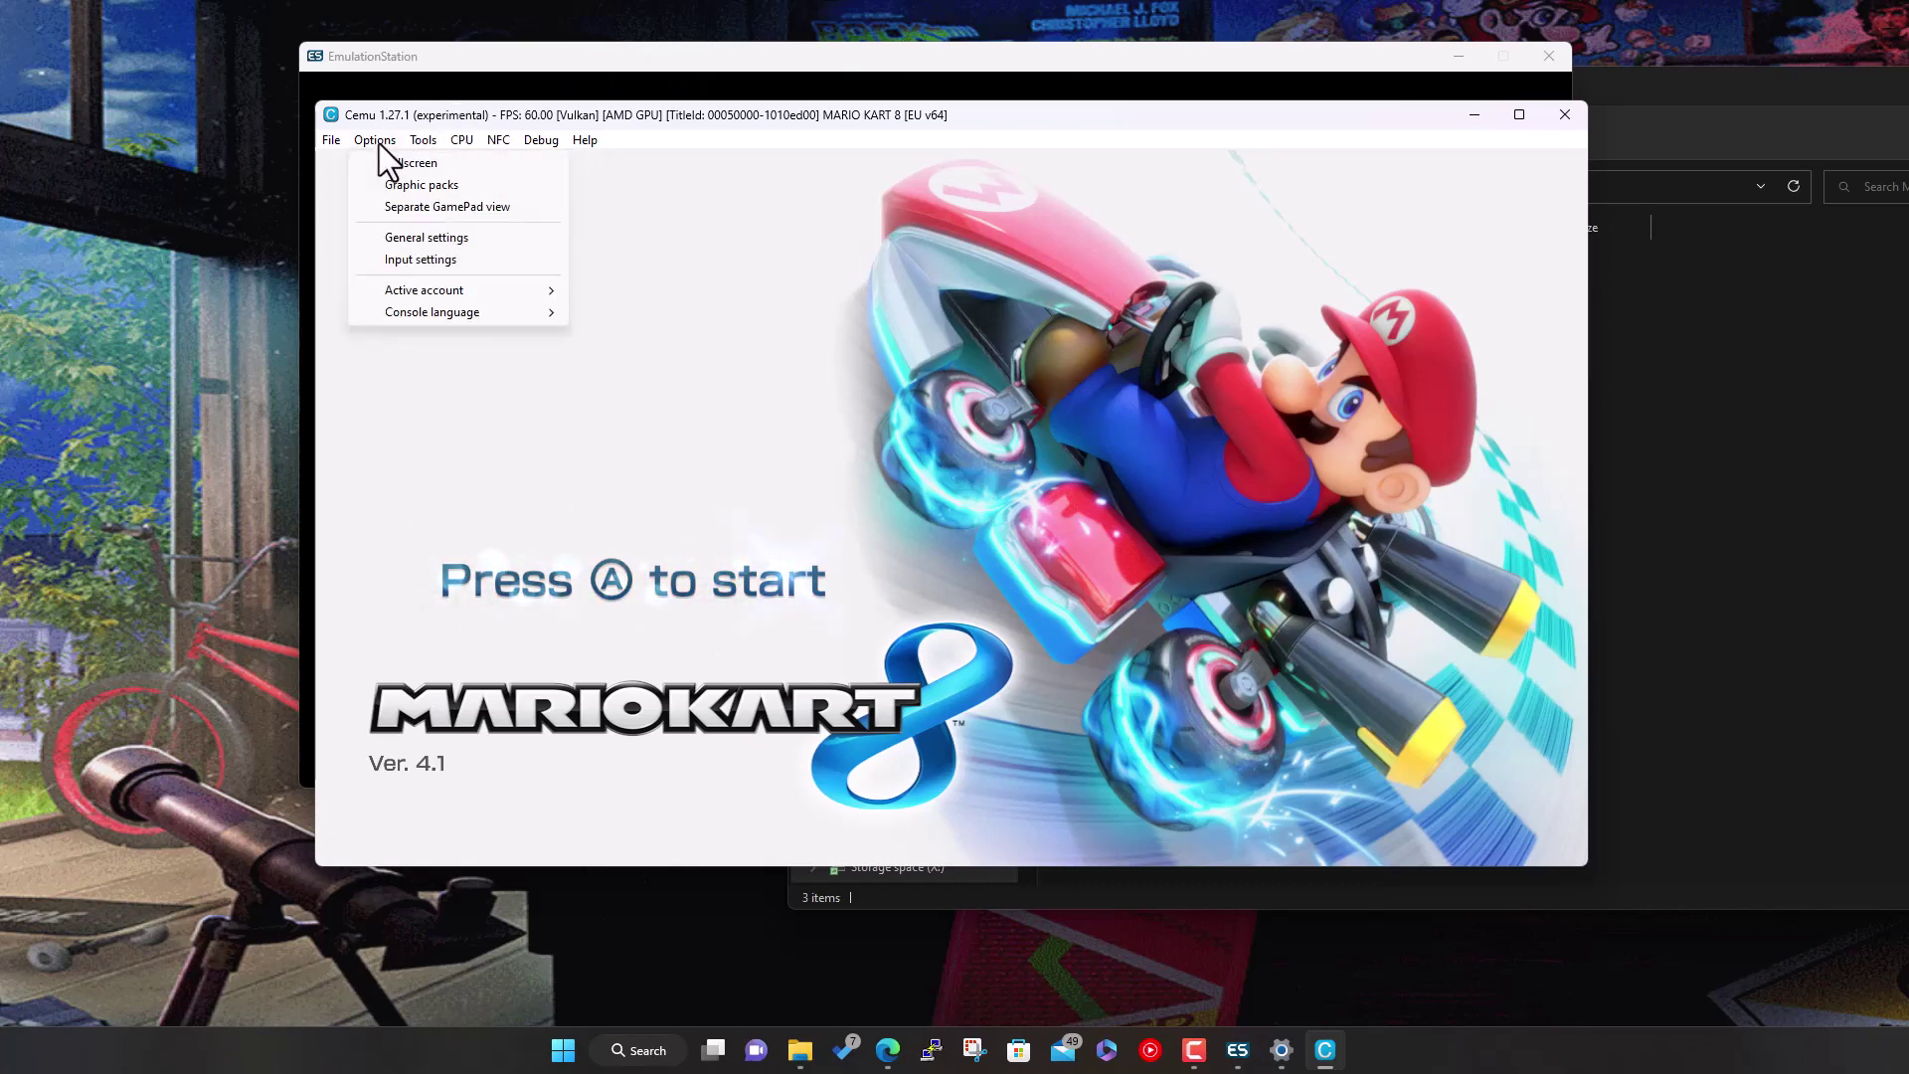
click(430, 255)
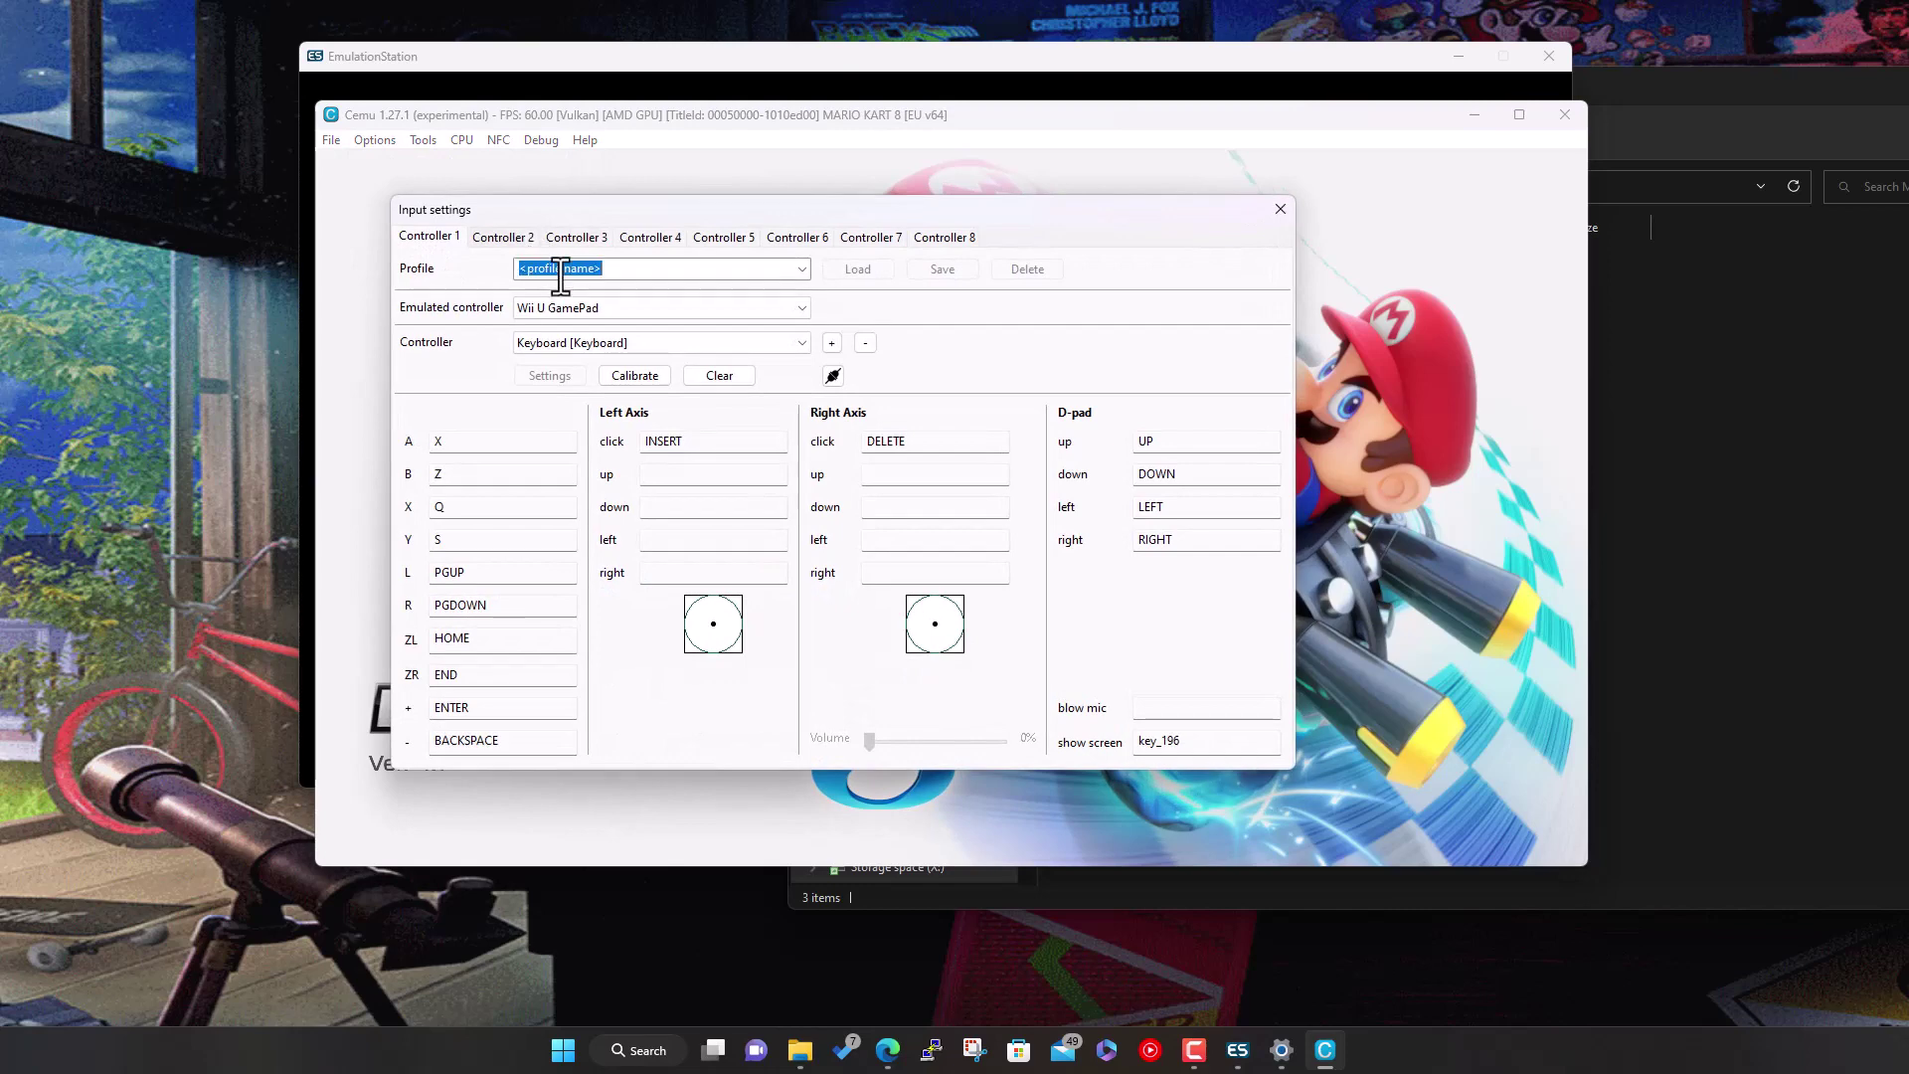
Check which profiles, emulated controllers and input devices are available for Controller 1
click(803, 268)
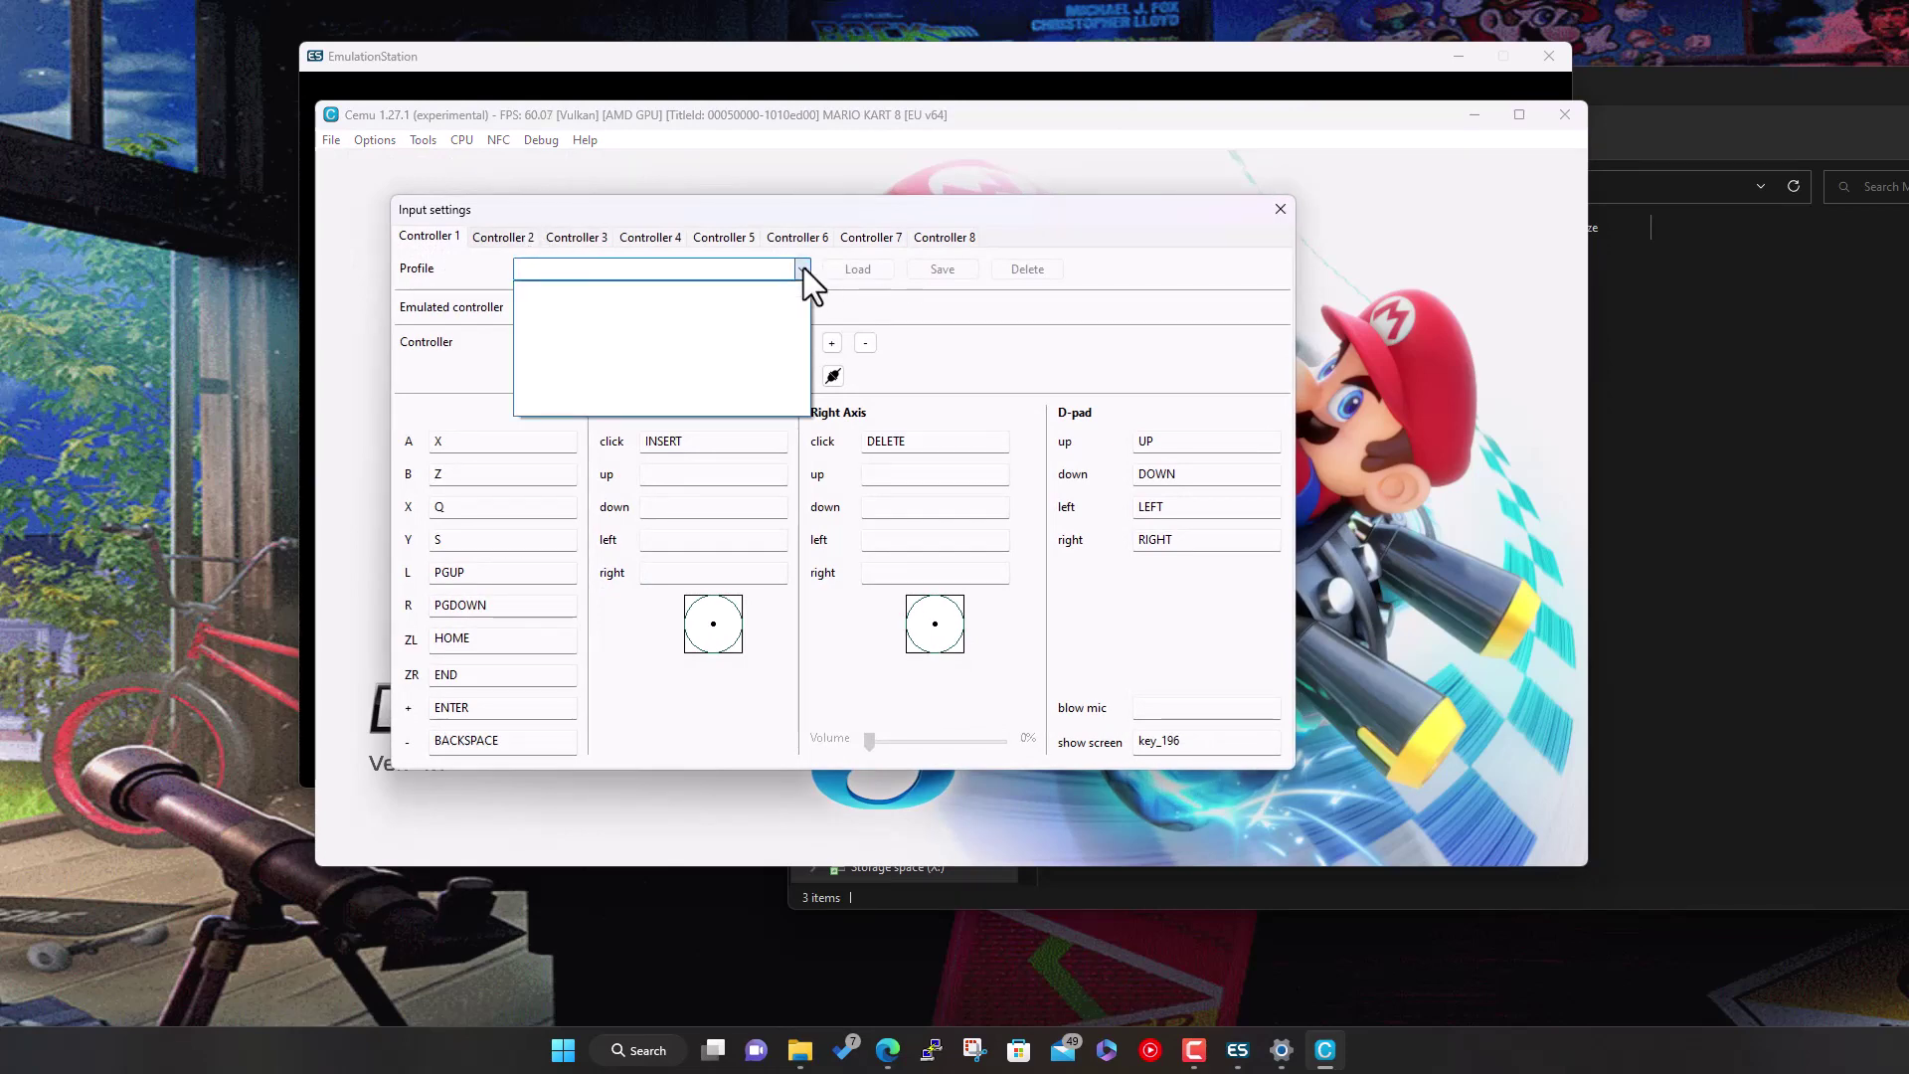
click(802, 269)
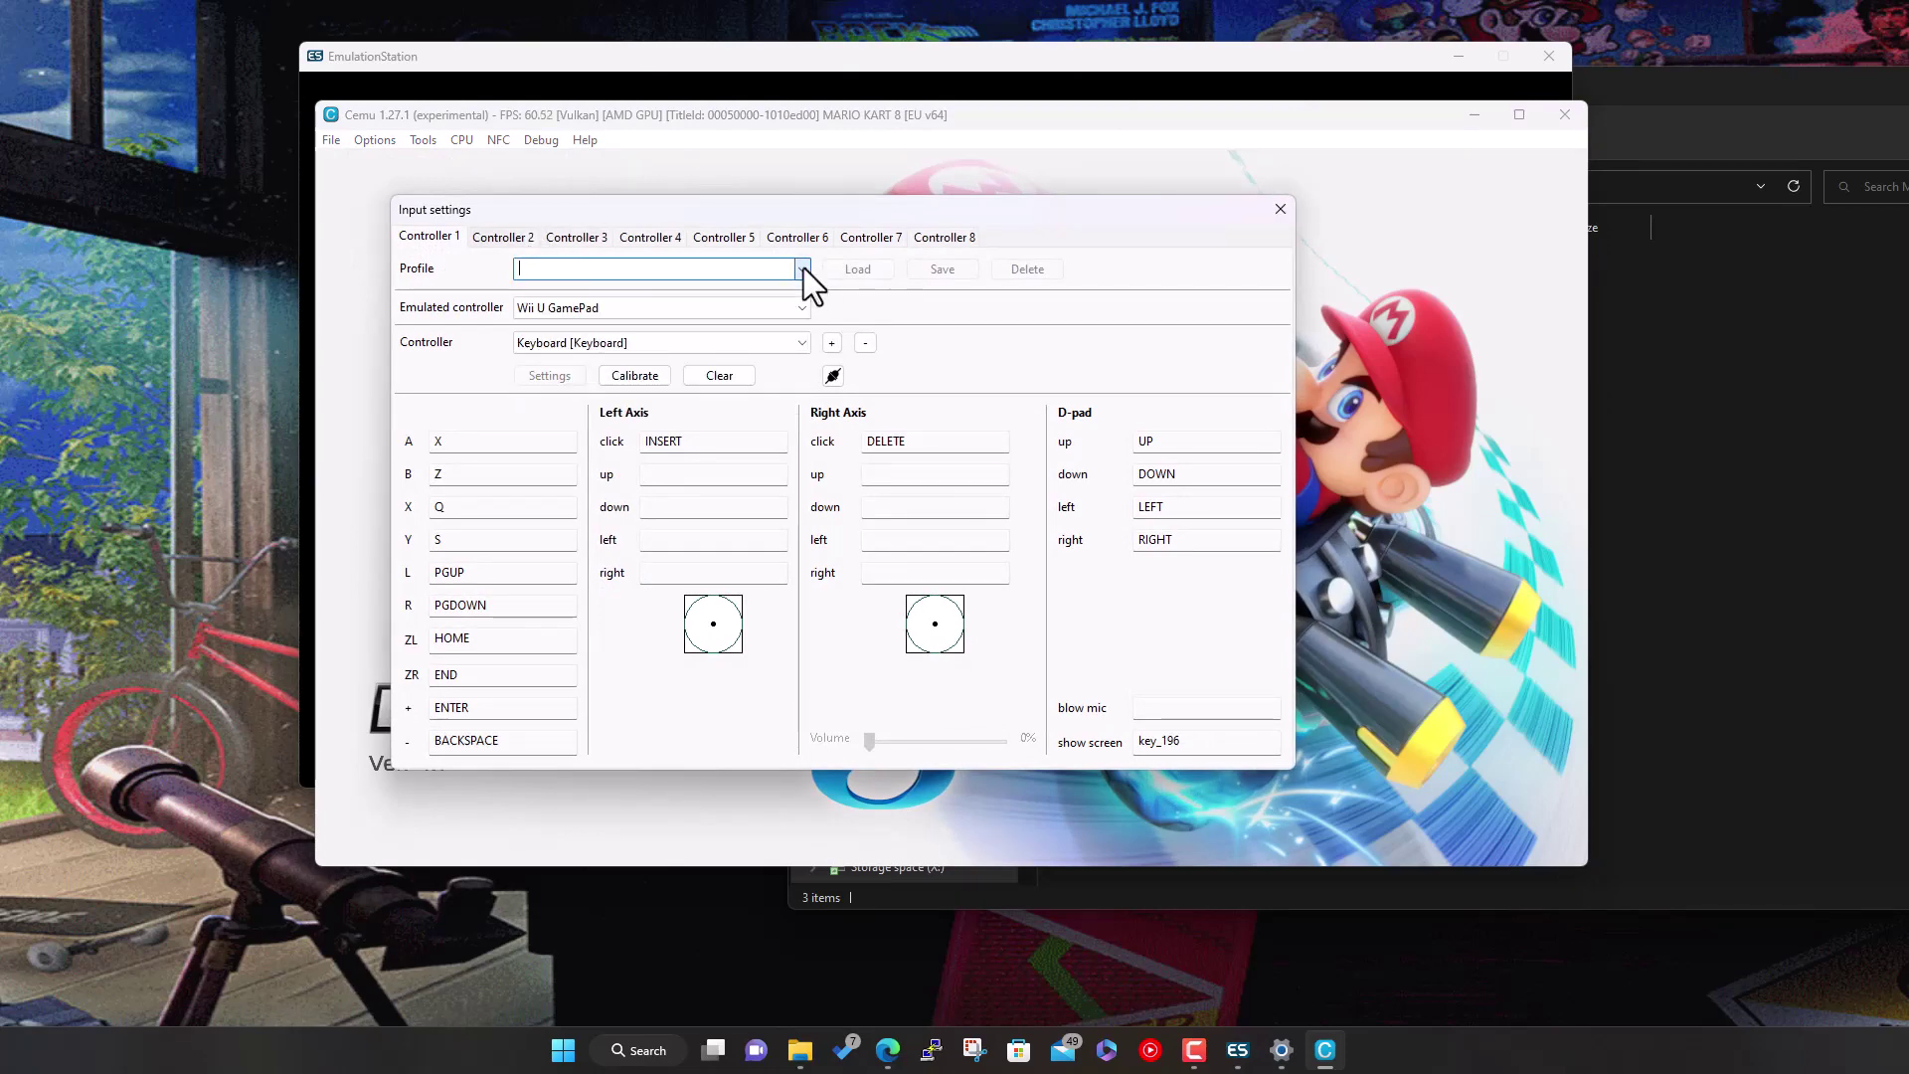
click(644, 307)
click(644, 307)
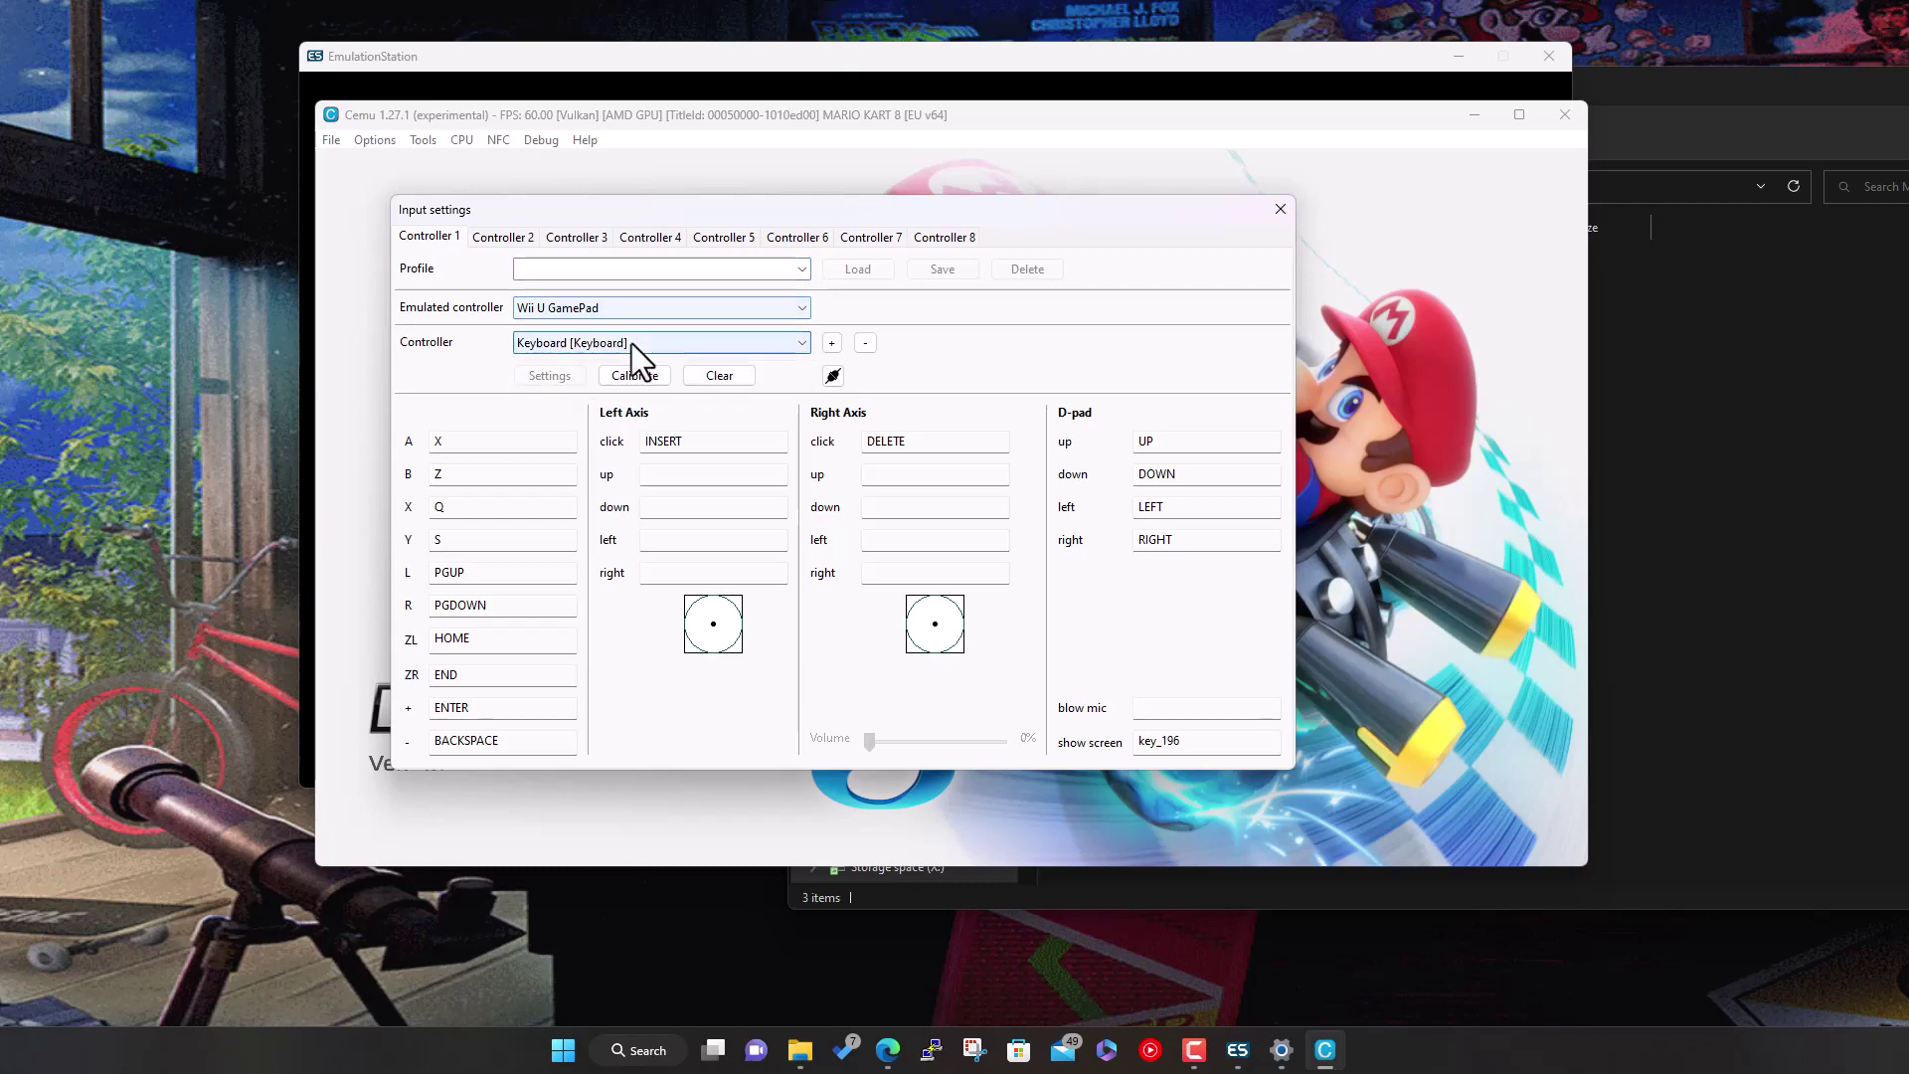
click(630, 343)
click(629, 356)
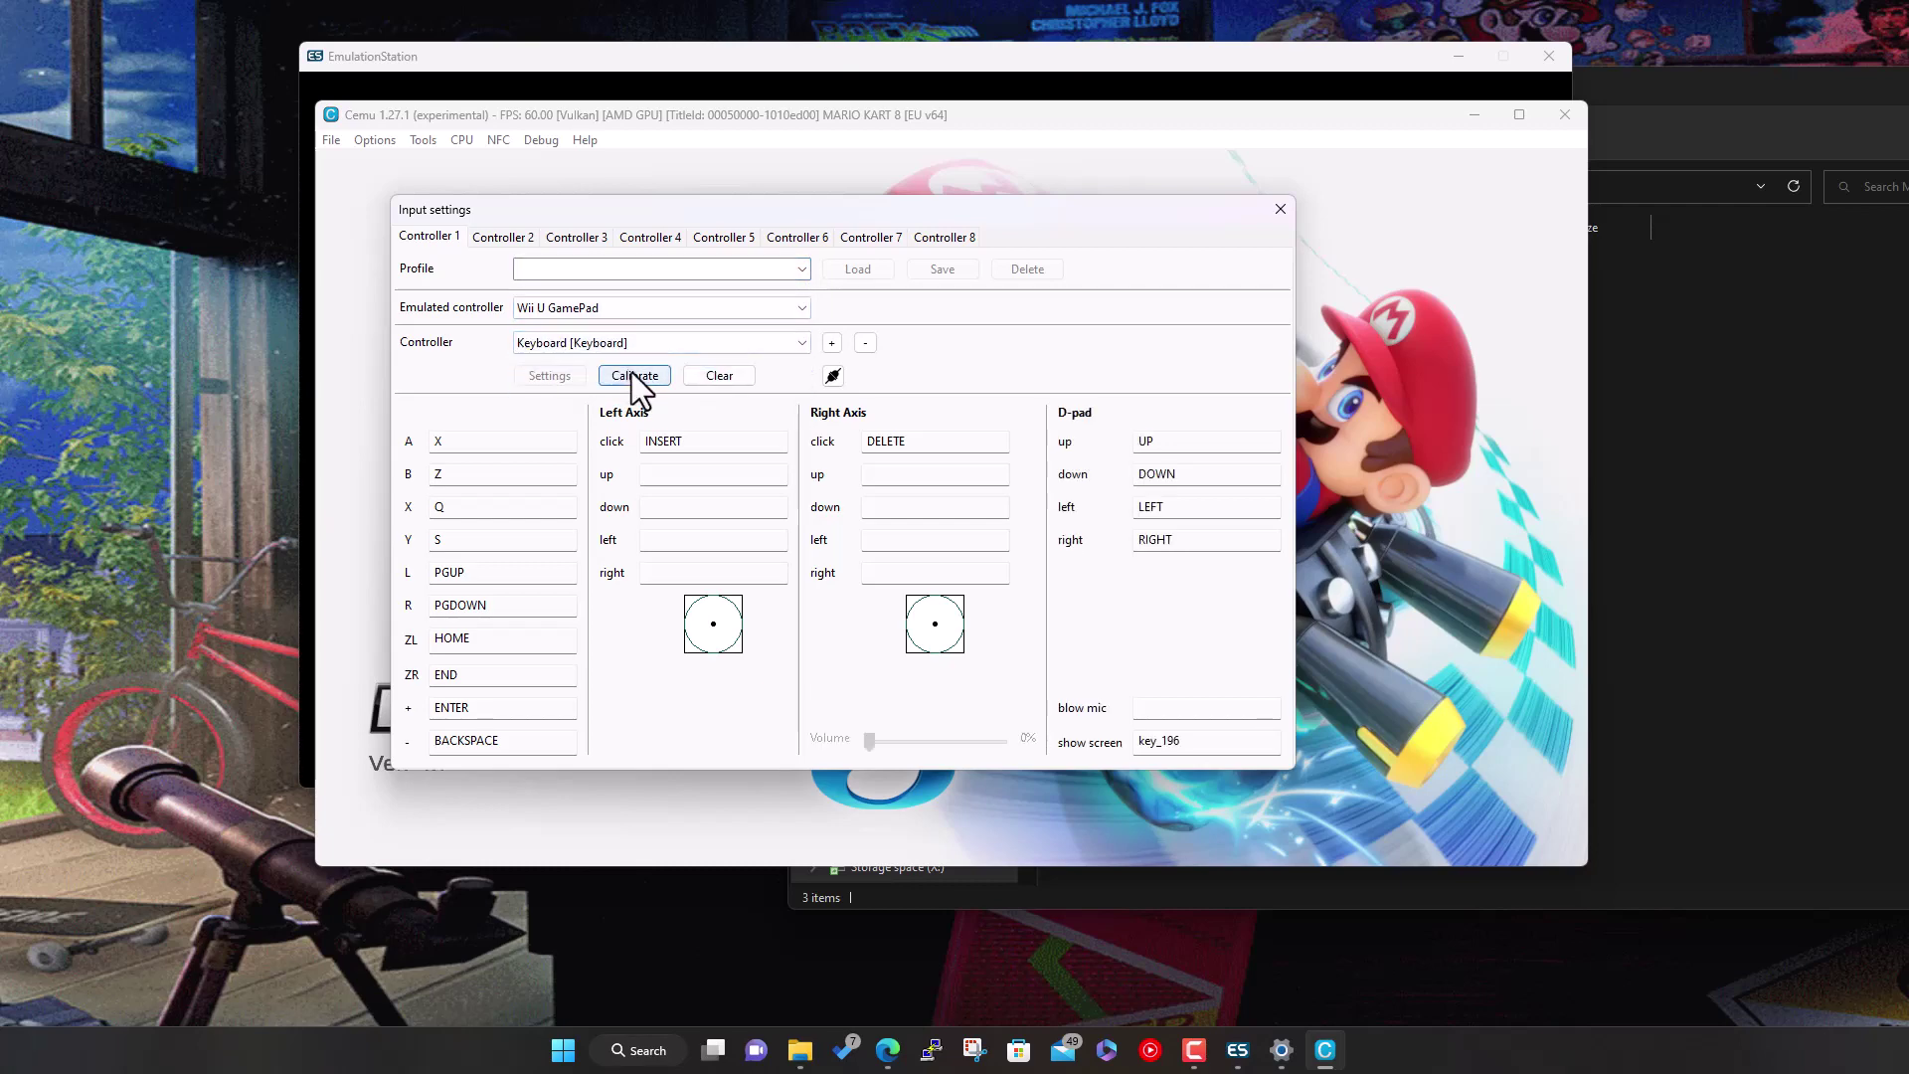
click(635, 343)
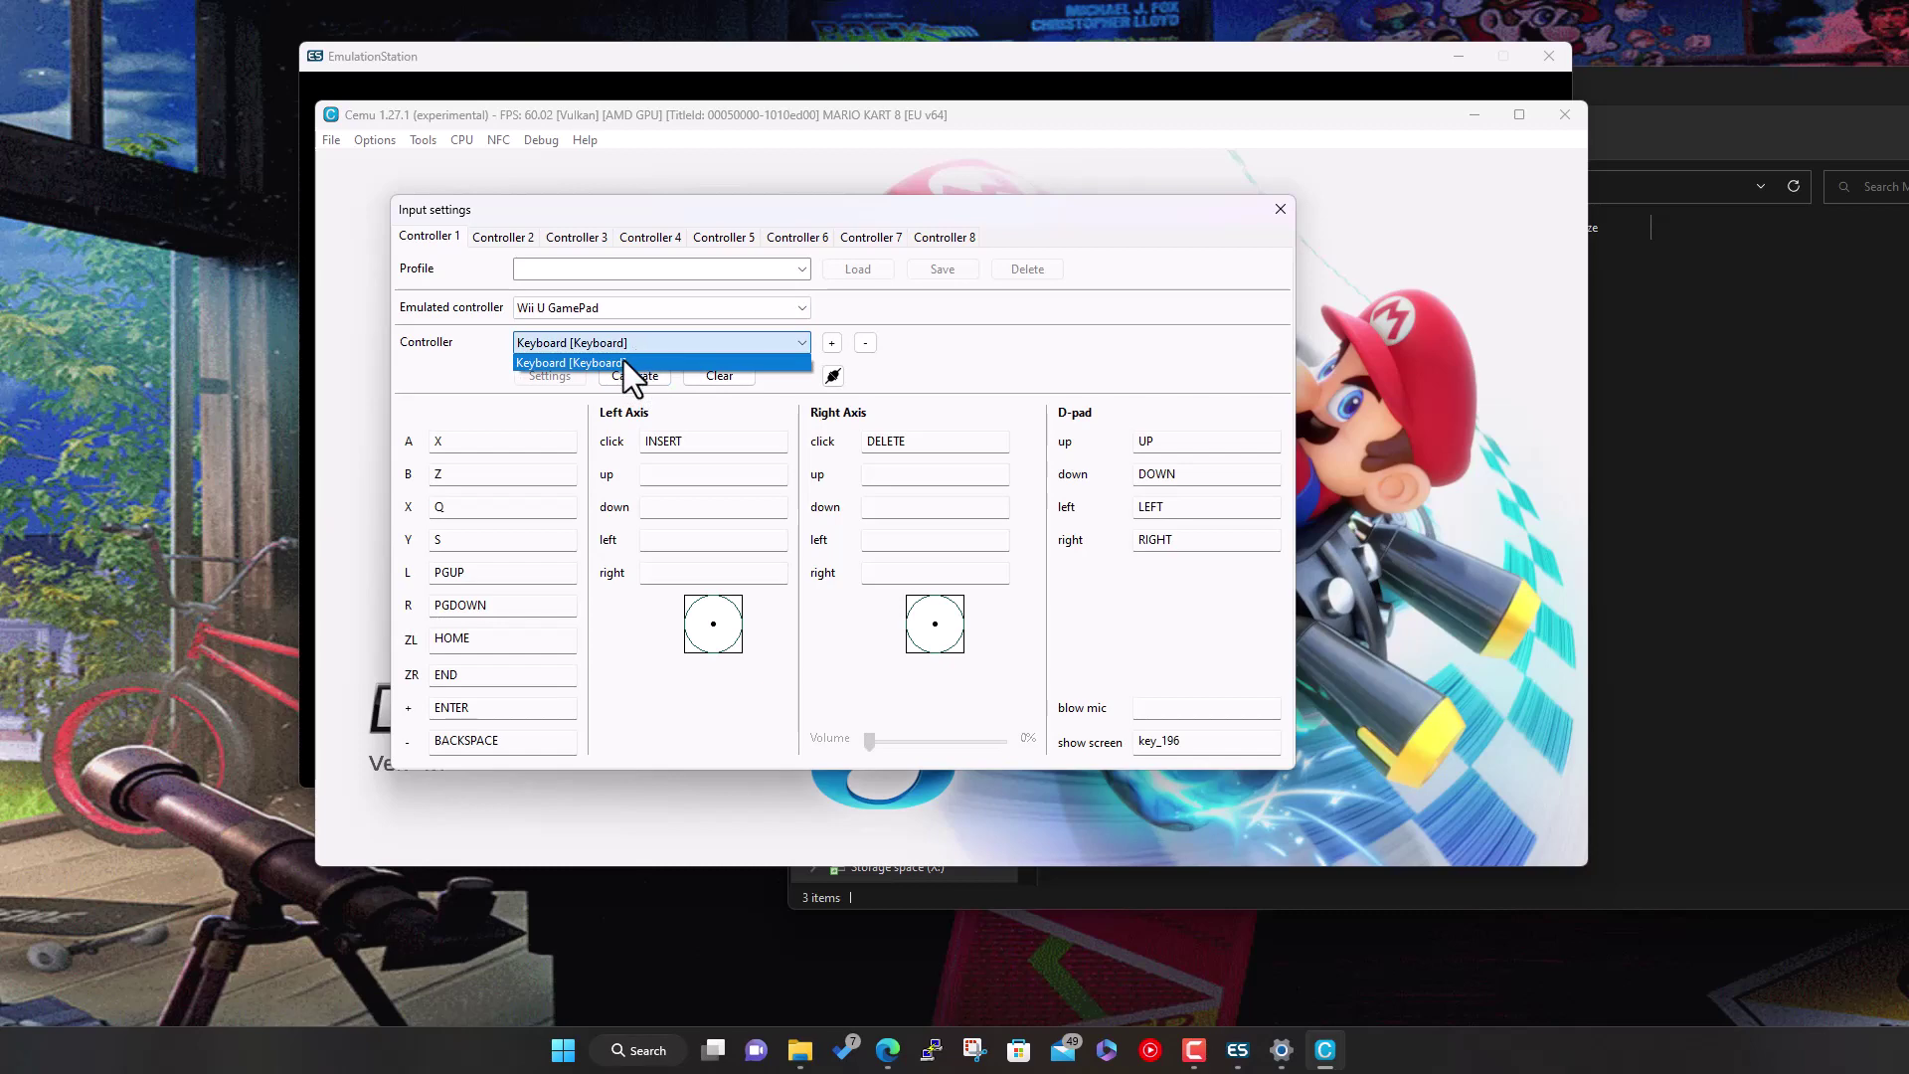
click(624, 362)
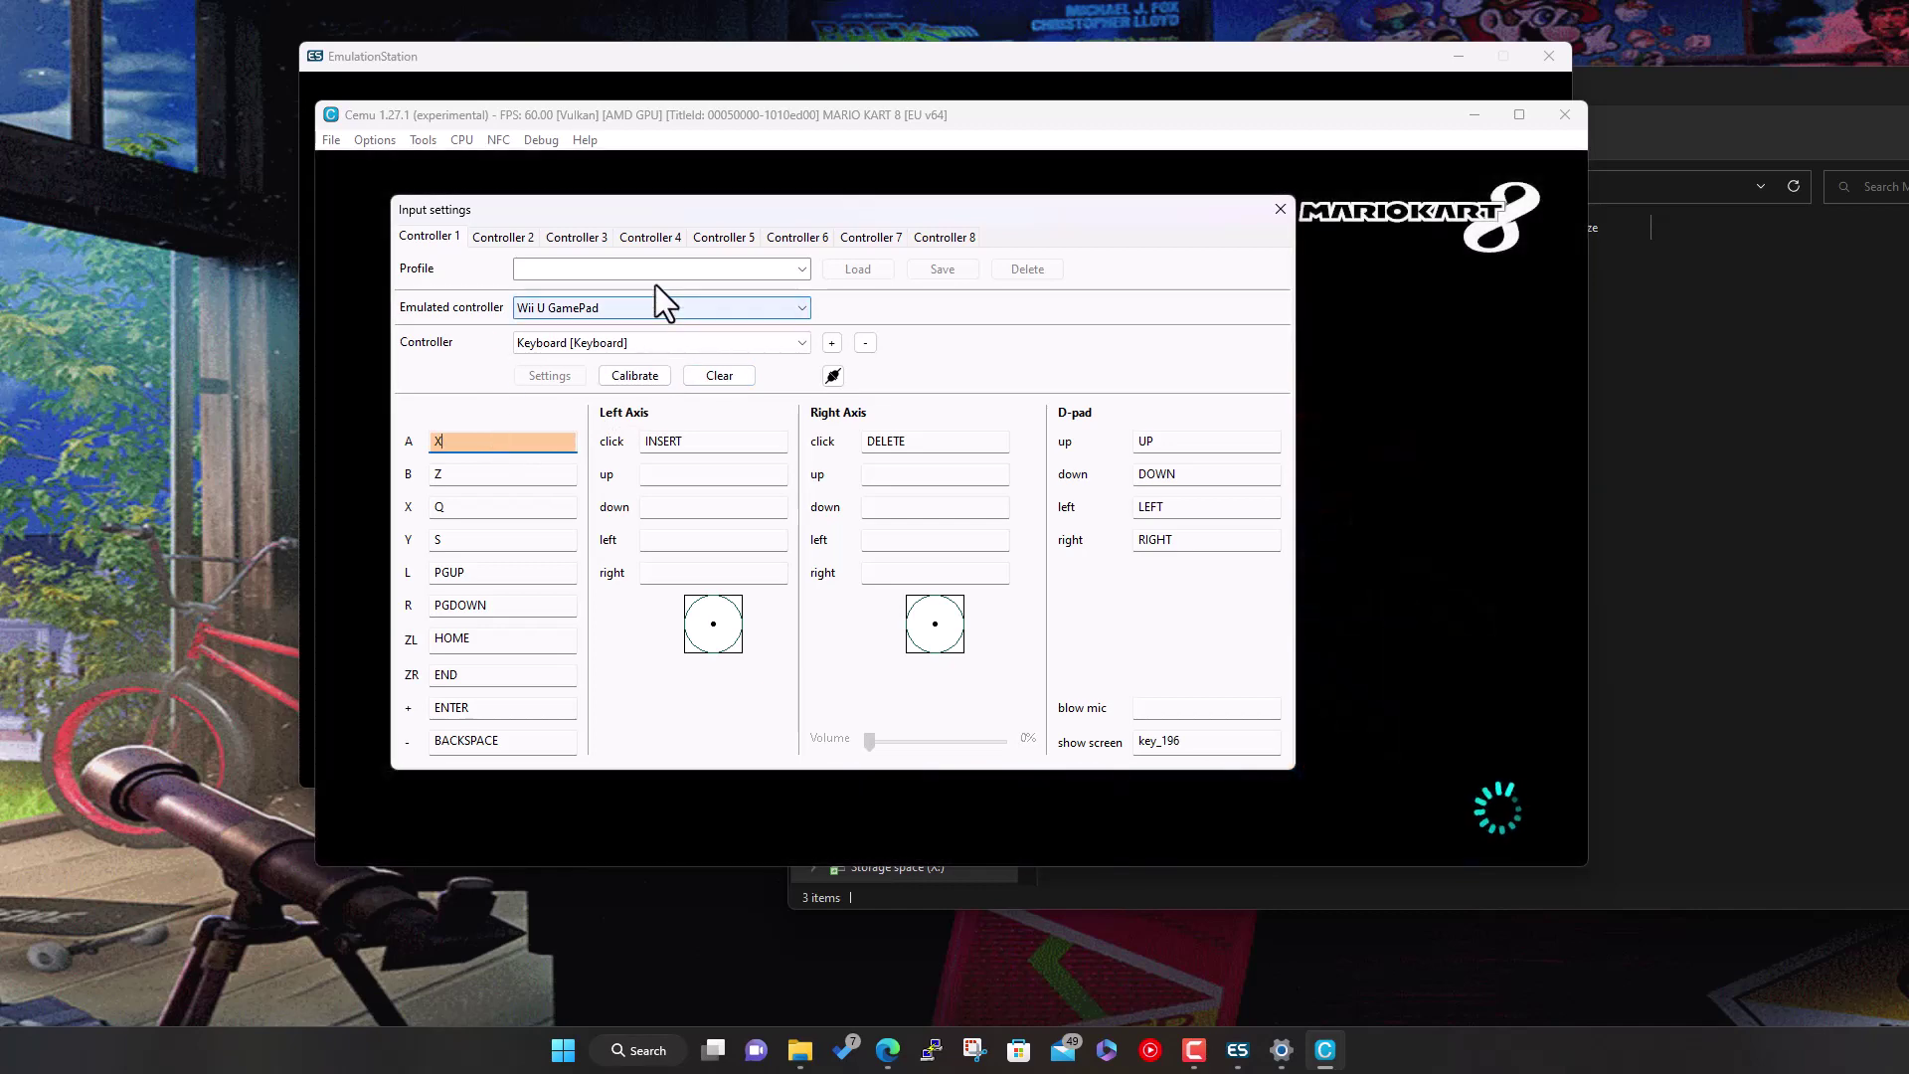
click(801, 271)
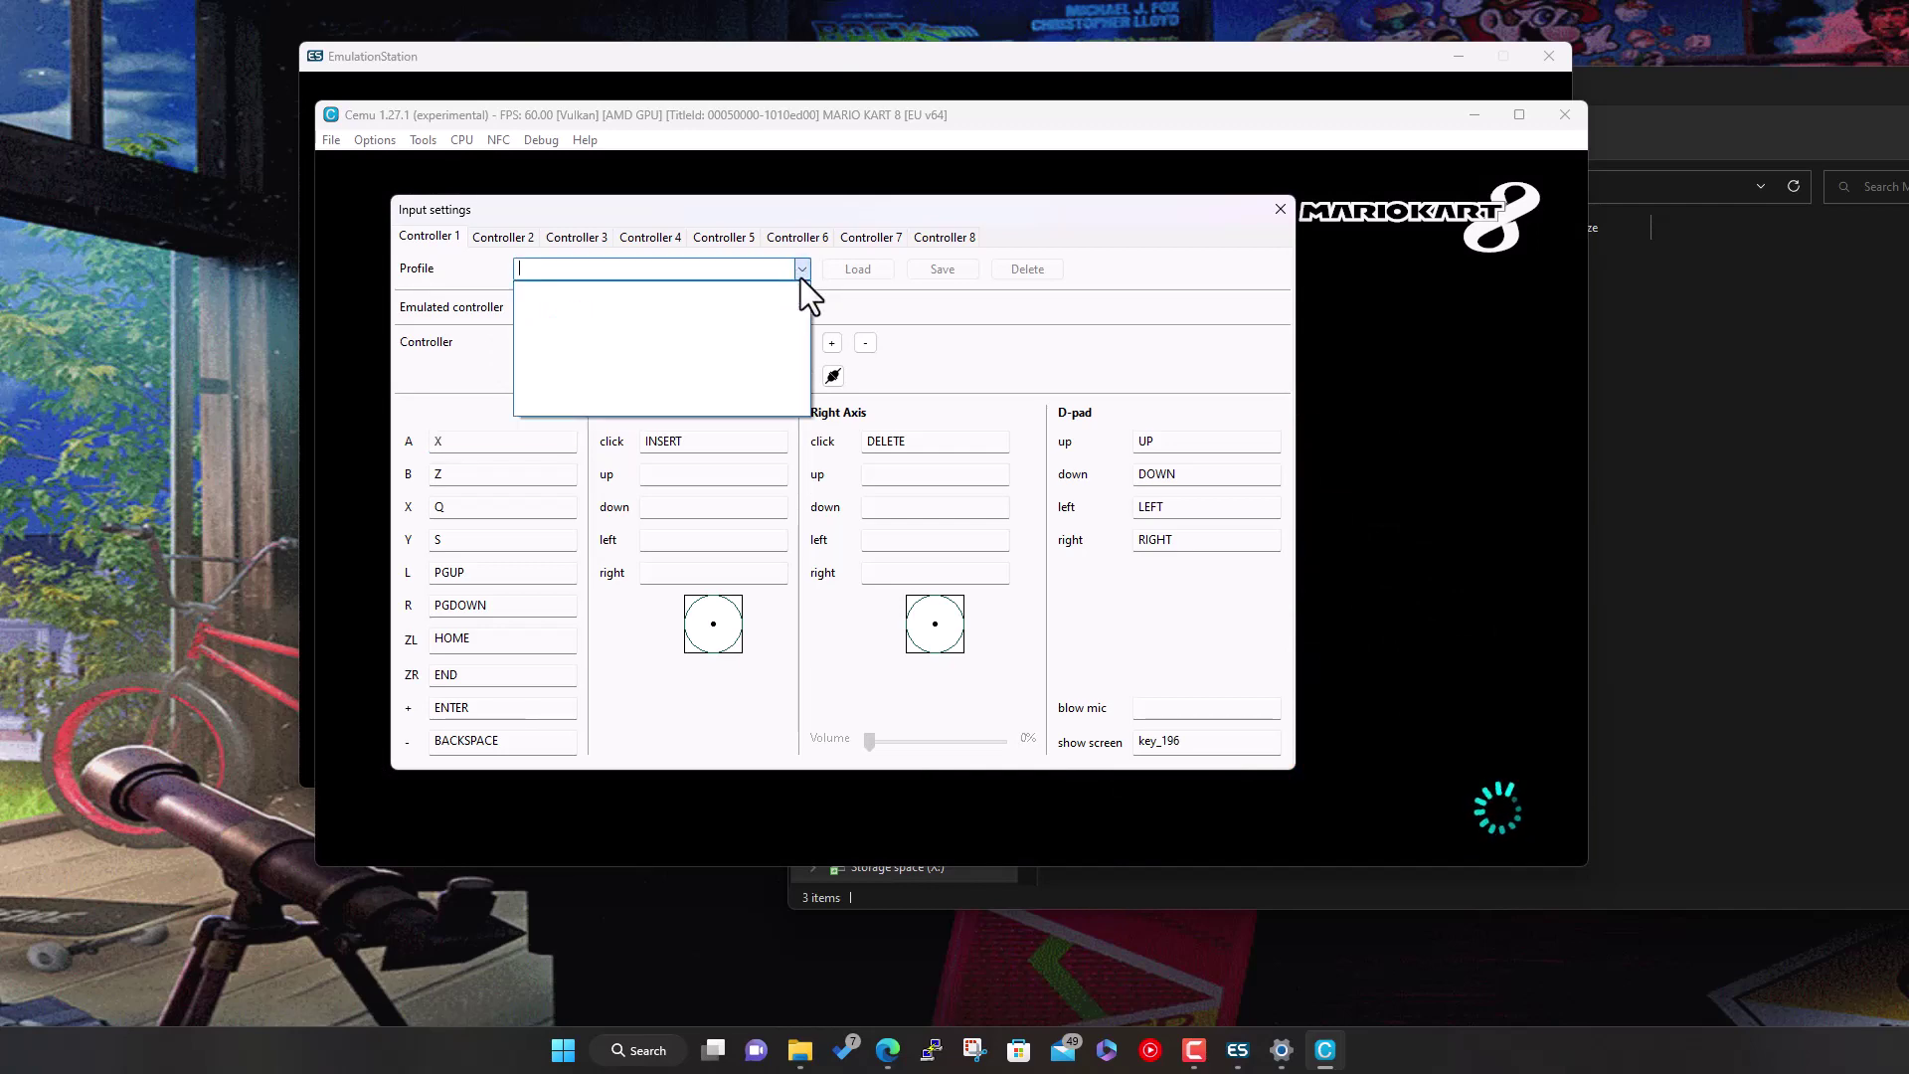
click(802, 278)
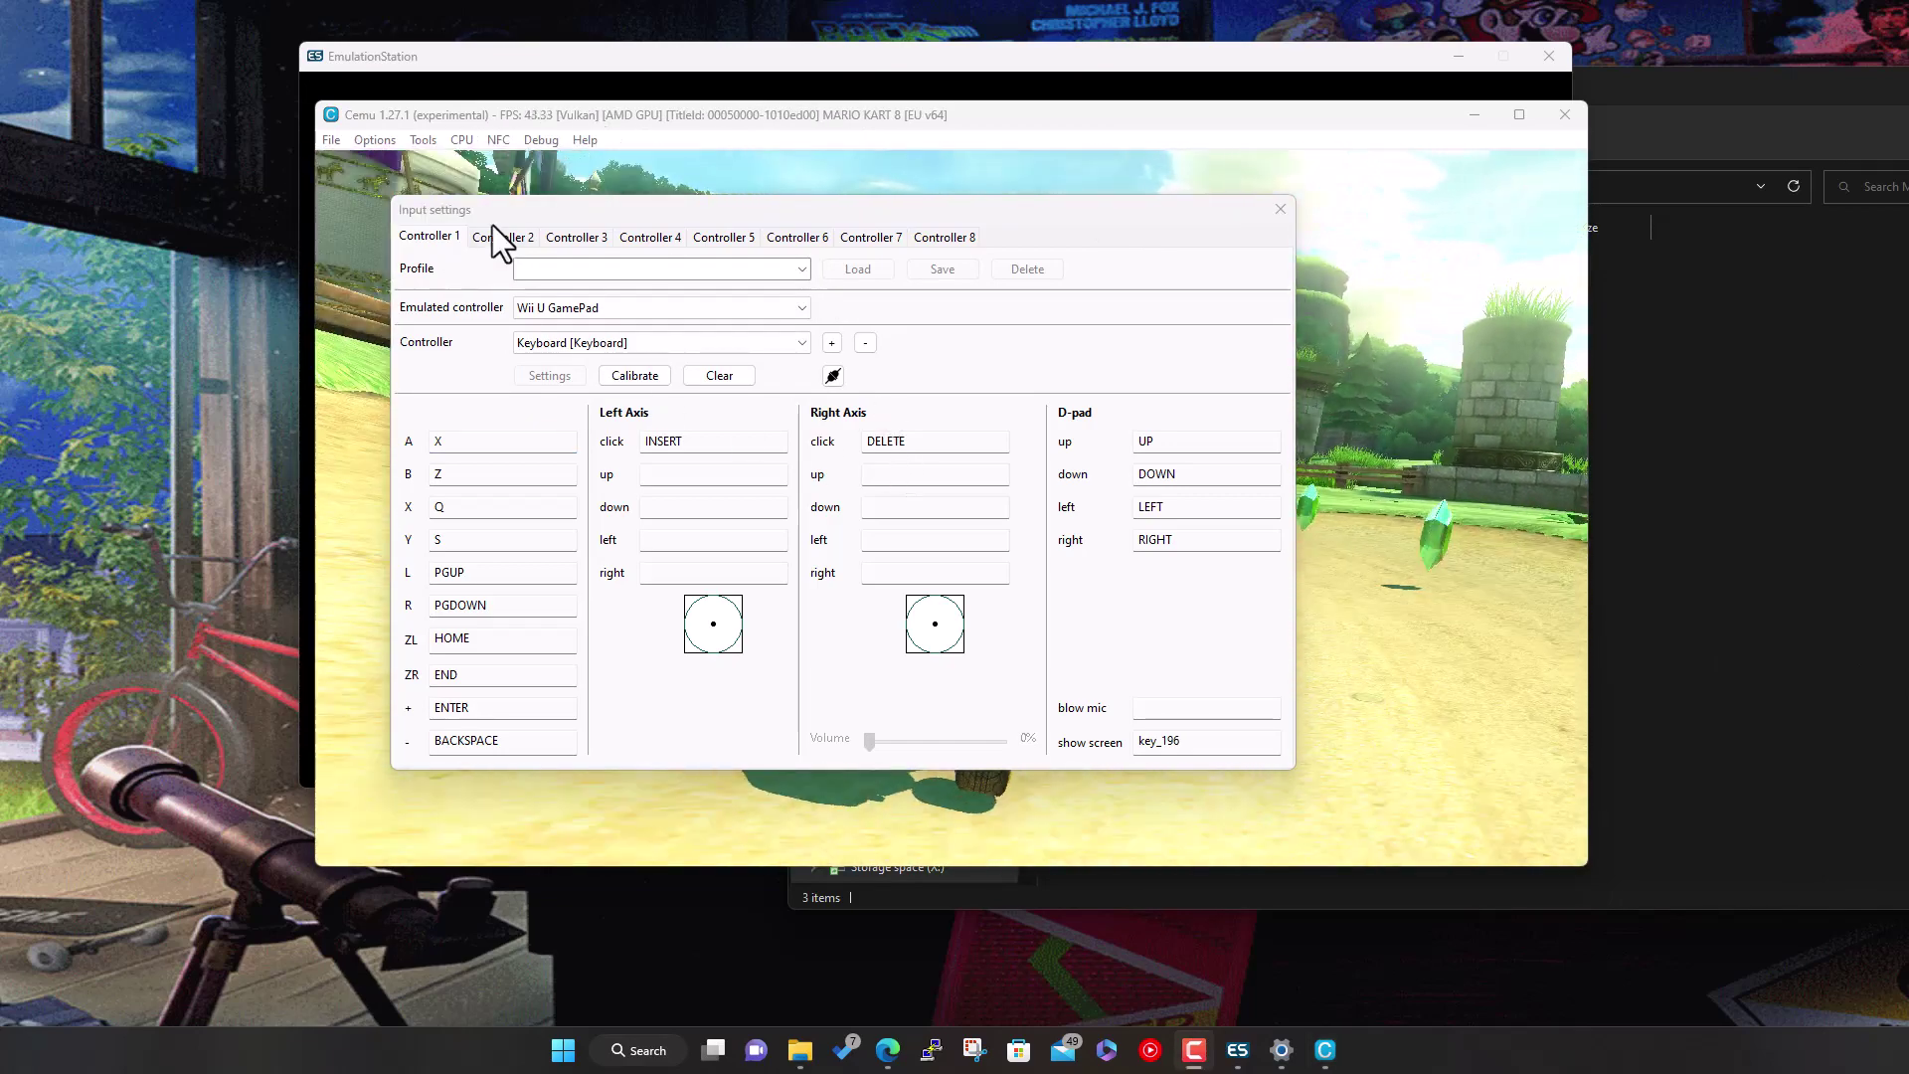
click(799, 270)
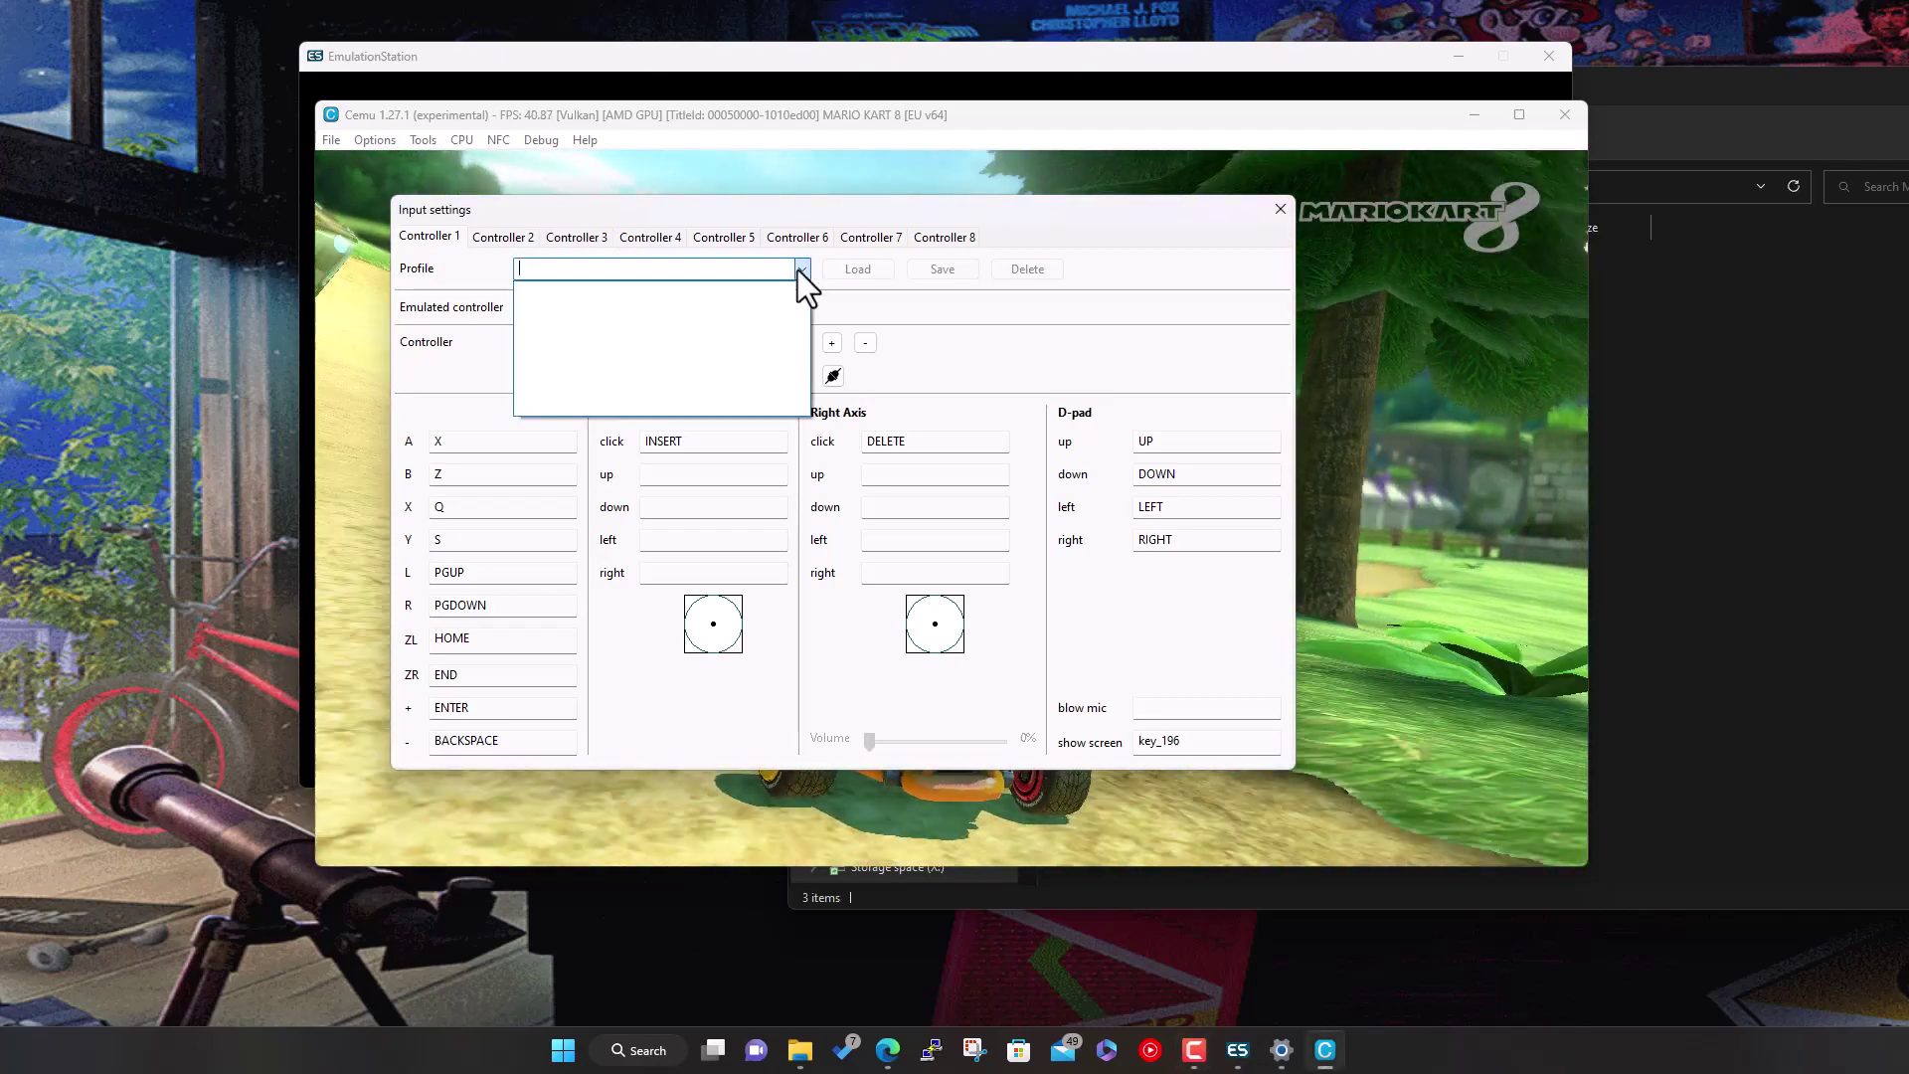
click(798, 270)
click(797, 309)
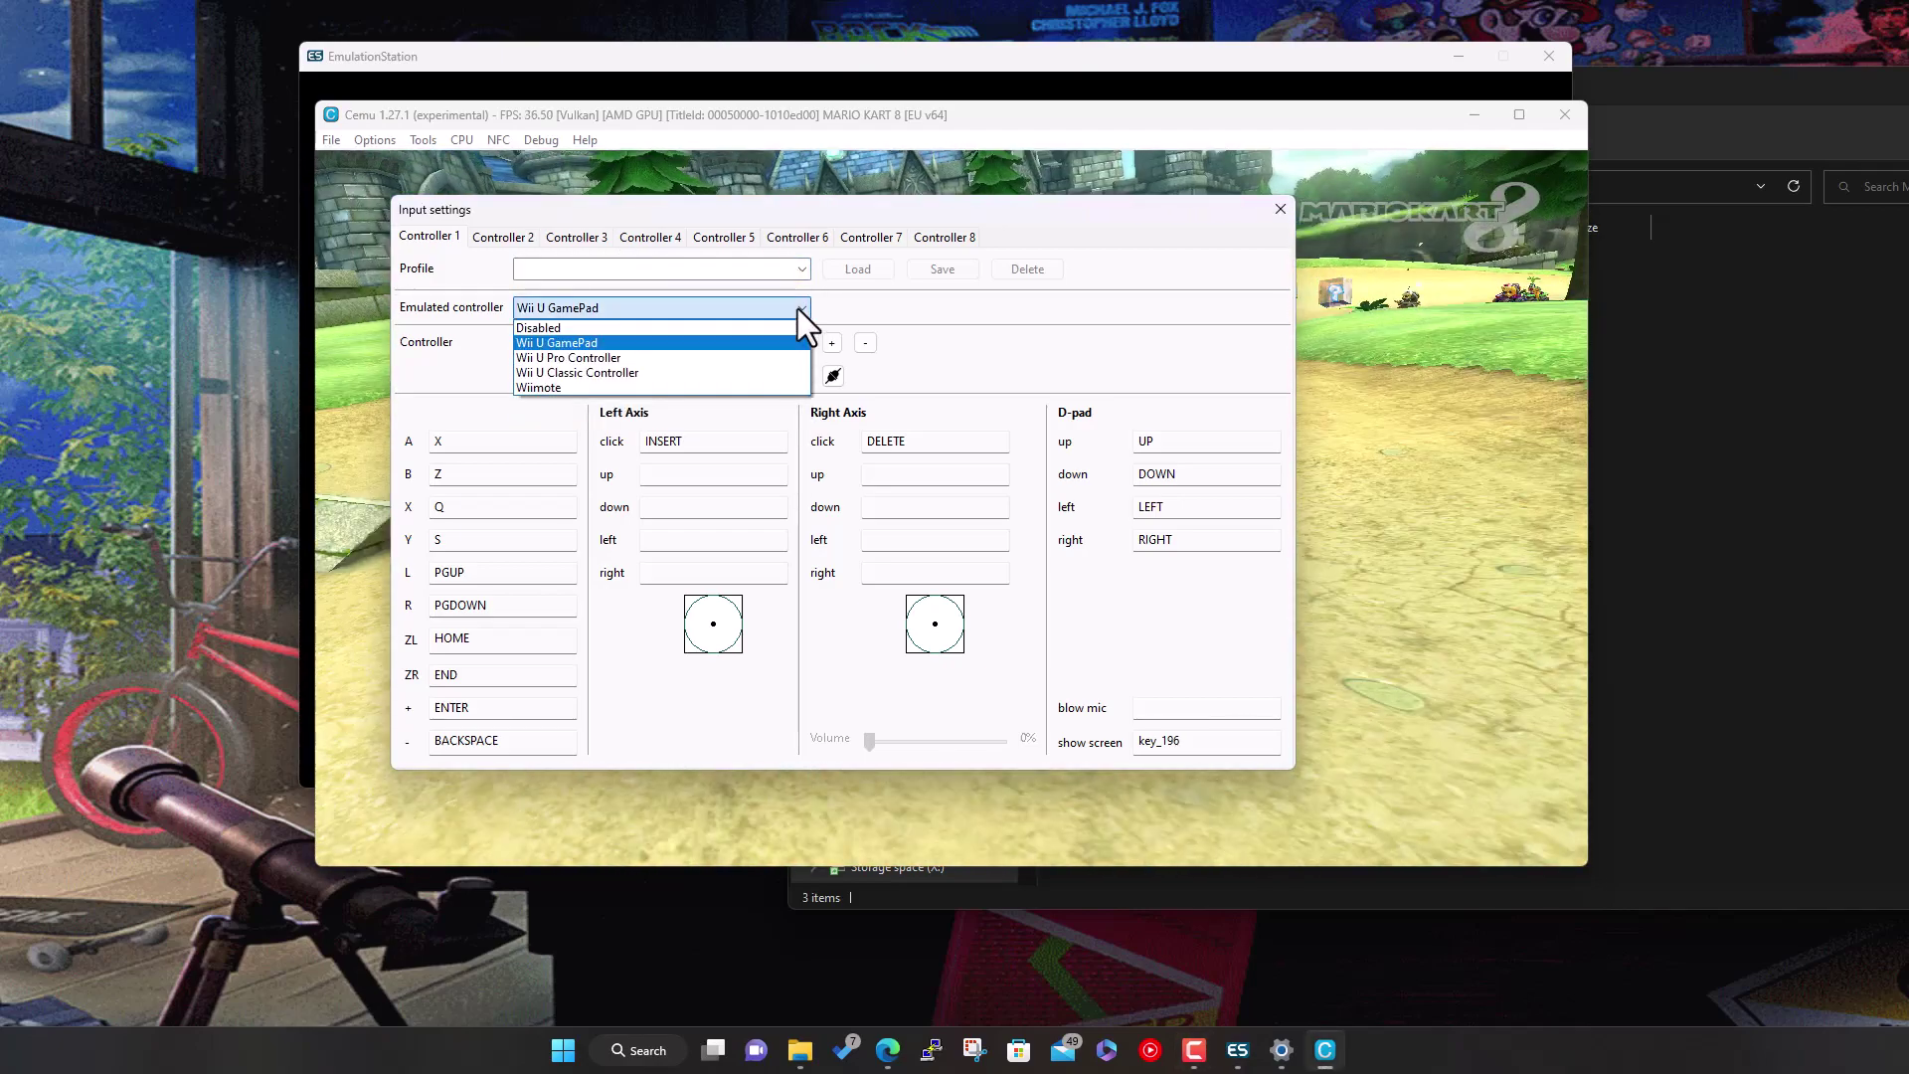
click(797, 308)
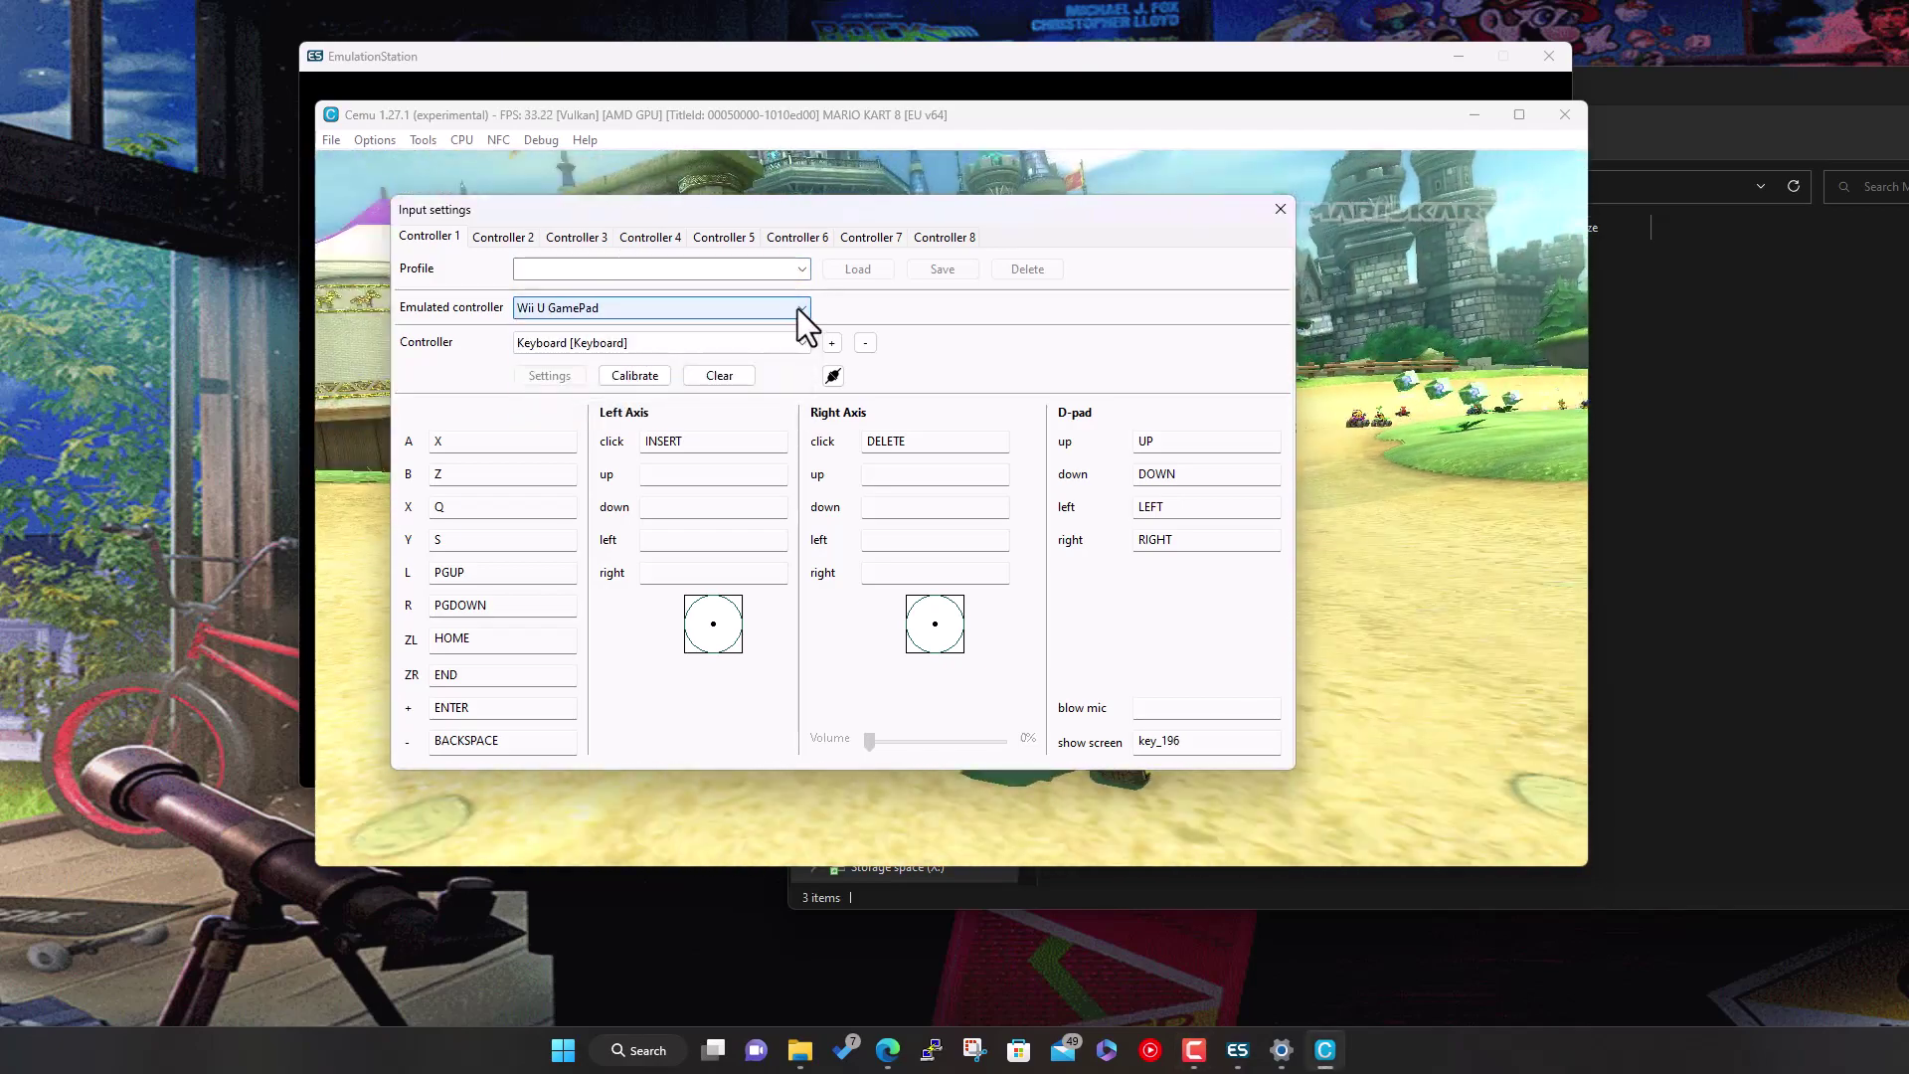
Reset Controller 1 by setting its emulated controller to Disabled and back to Wii U GamePad
click(797, 308)
click(606, 325)
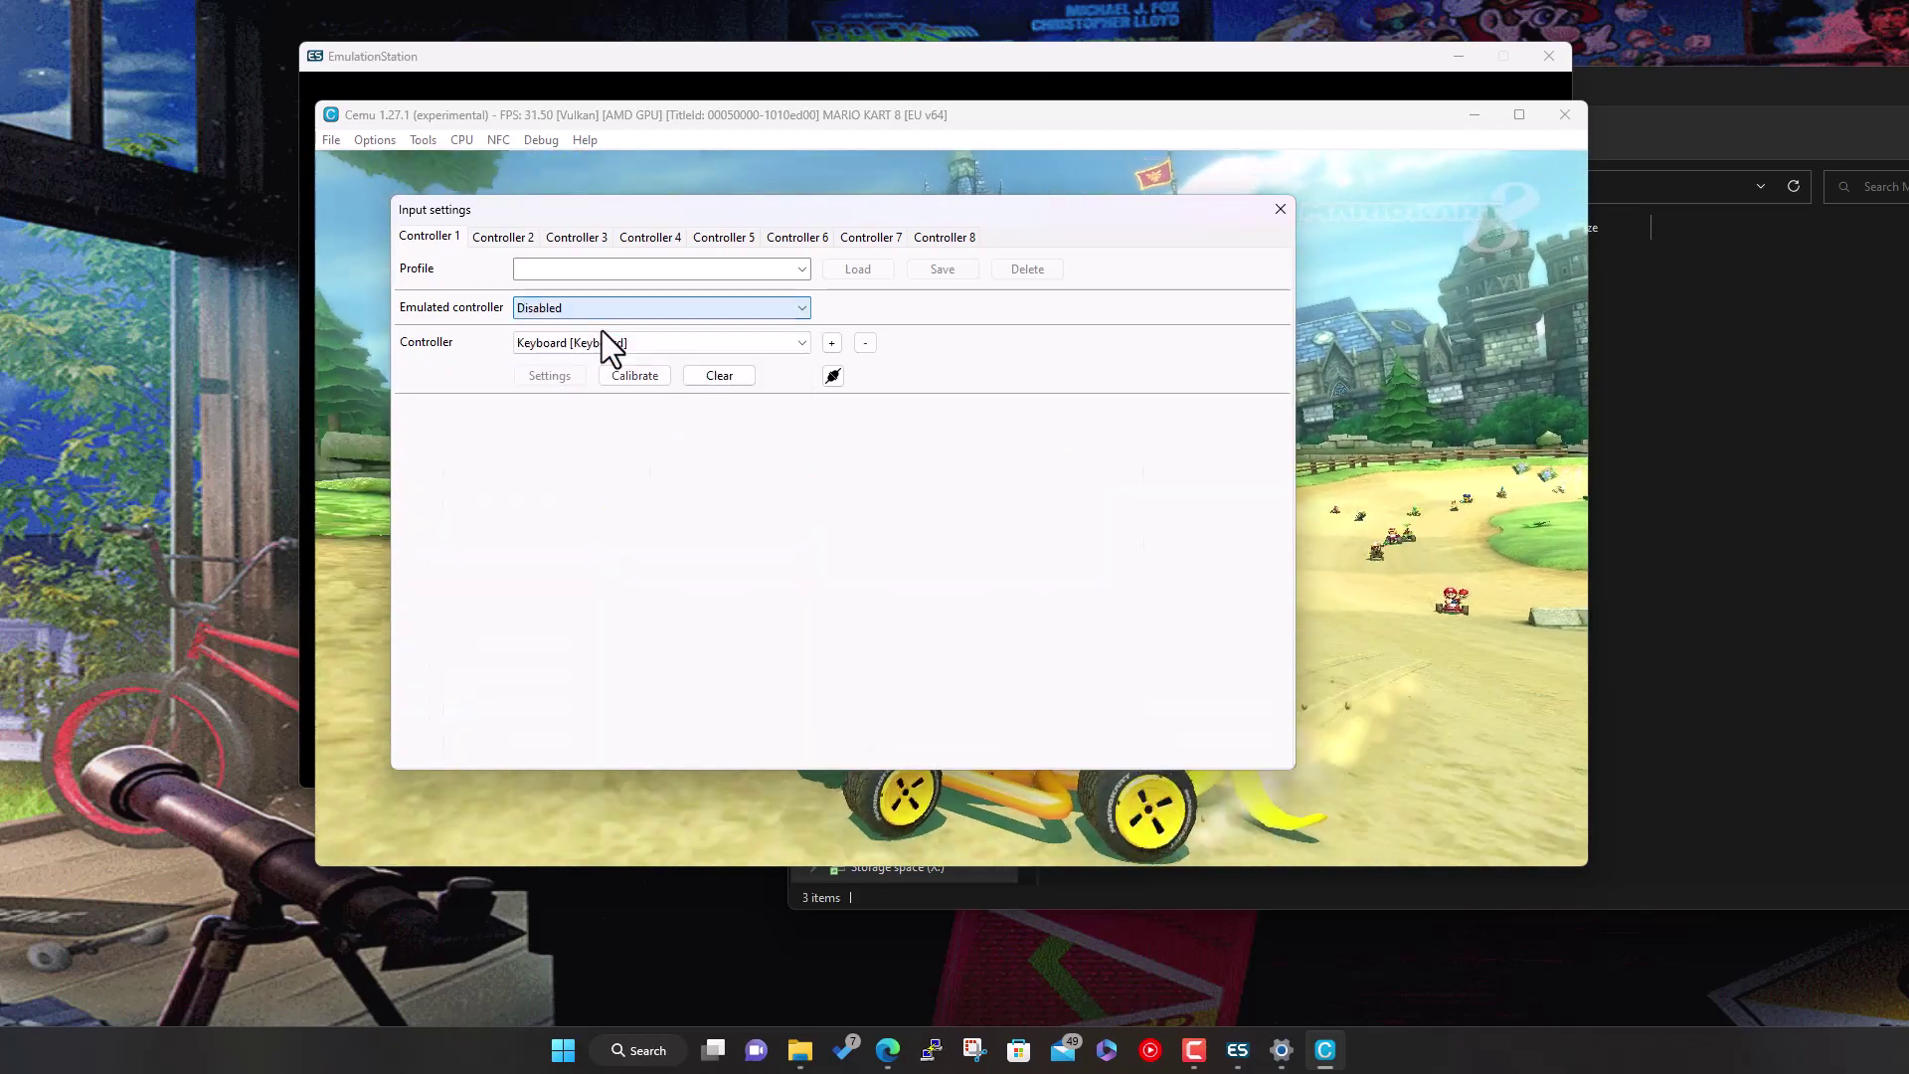
click(592, 345)
click(591, 350)
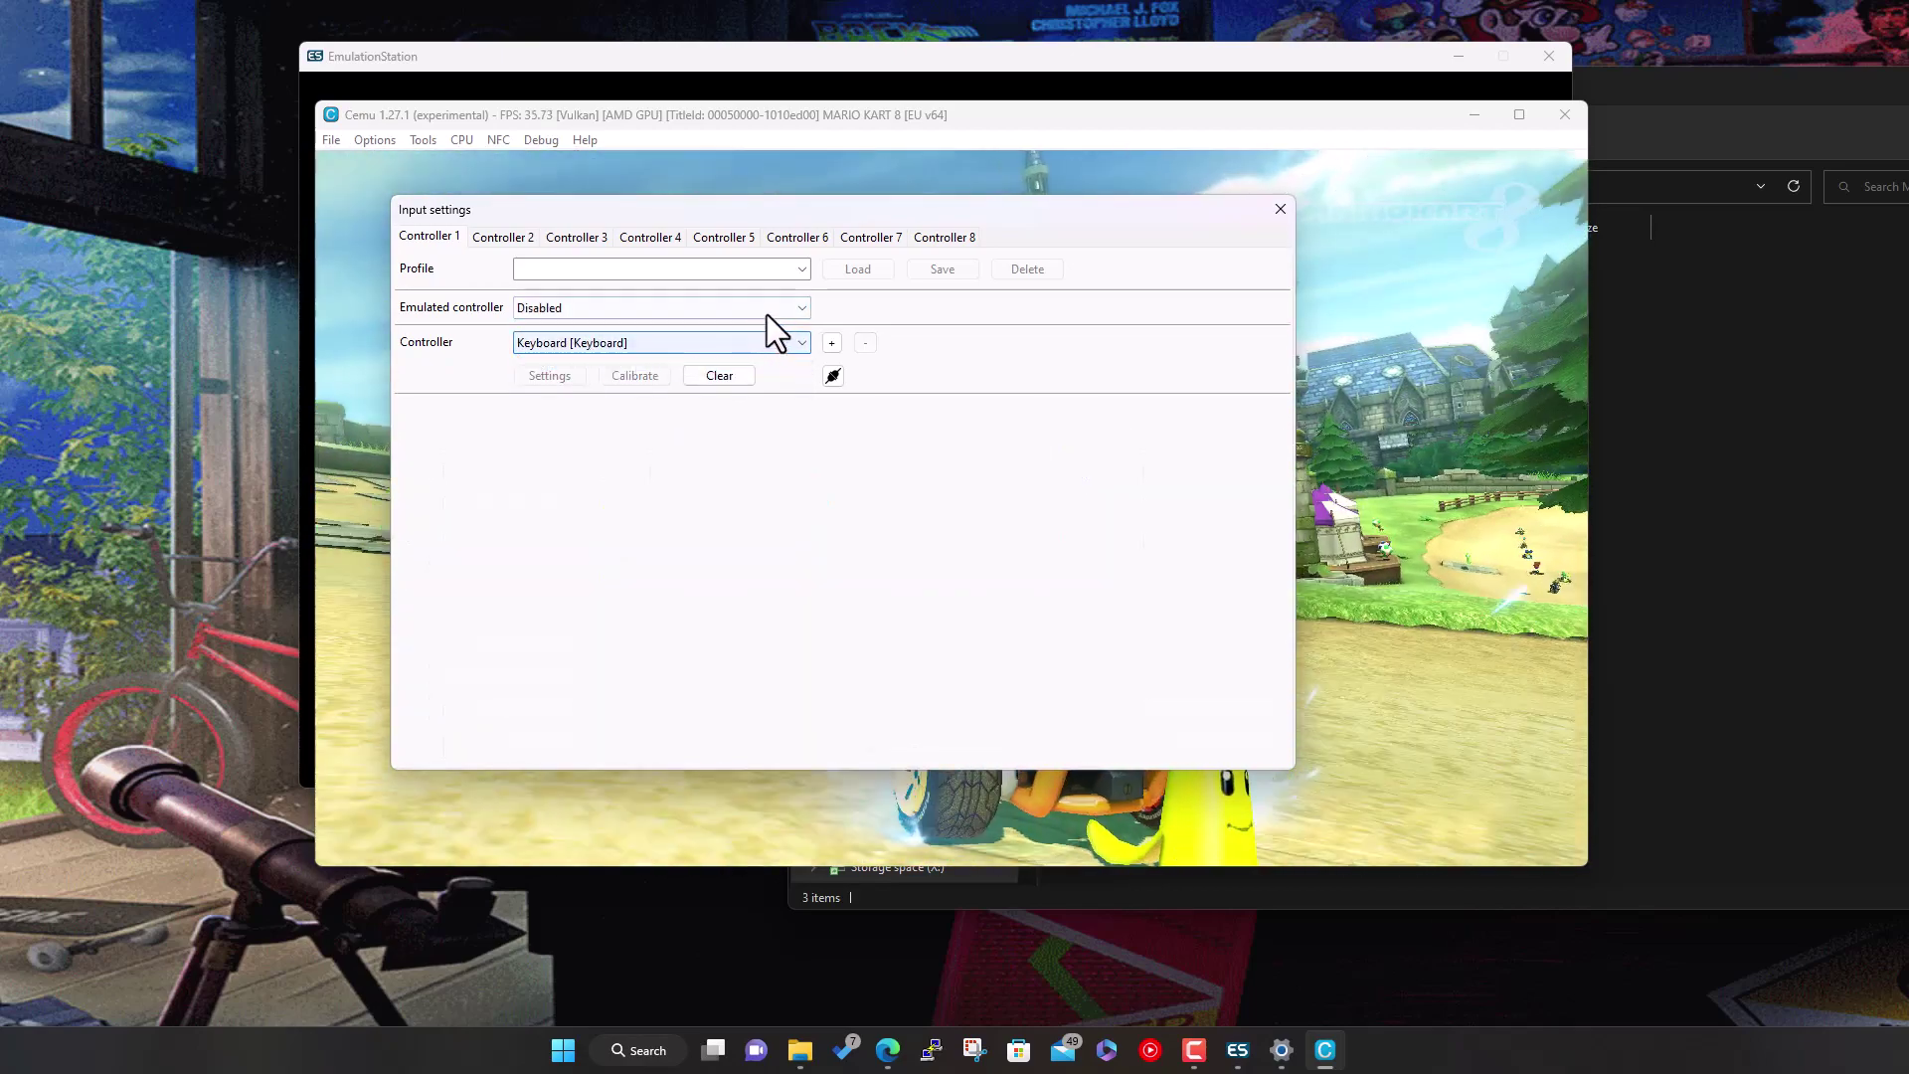
click(797, 312)
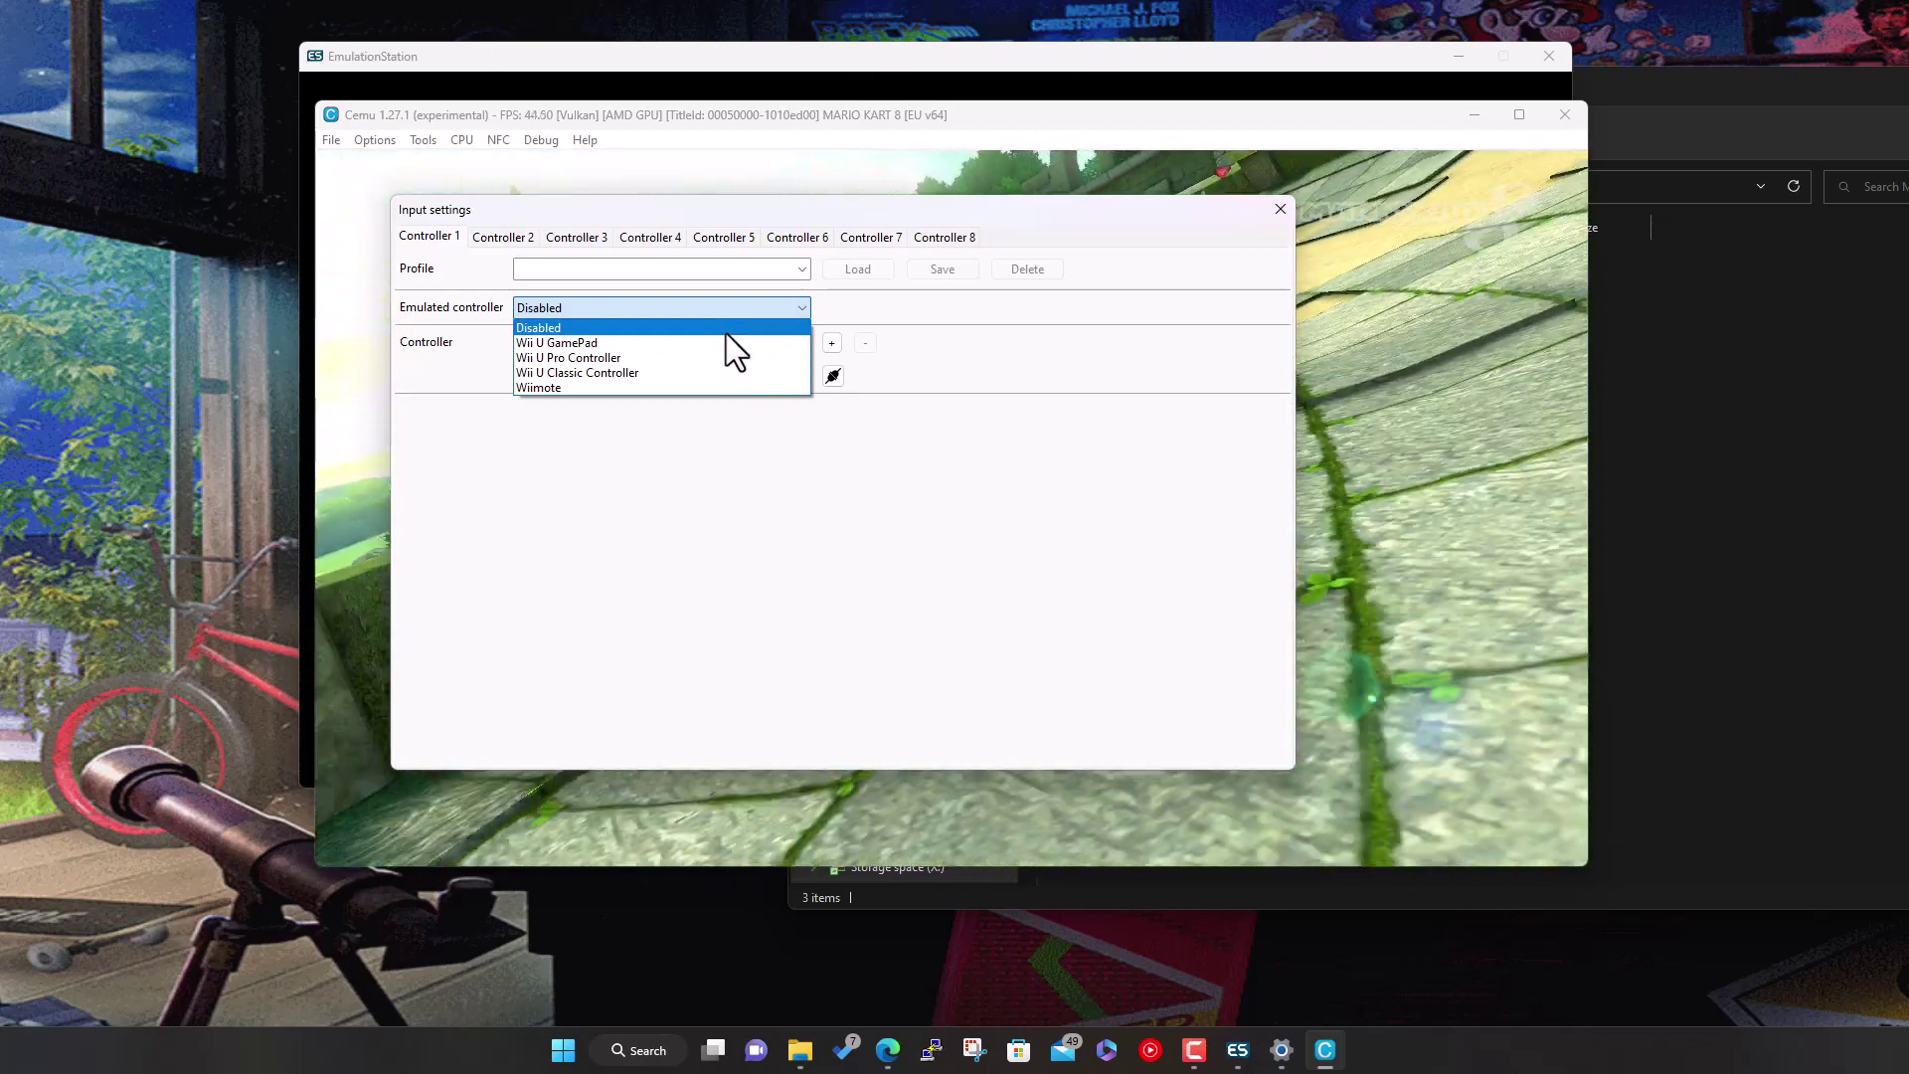
click(718, 343)
click(799, 343)
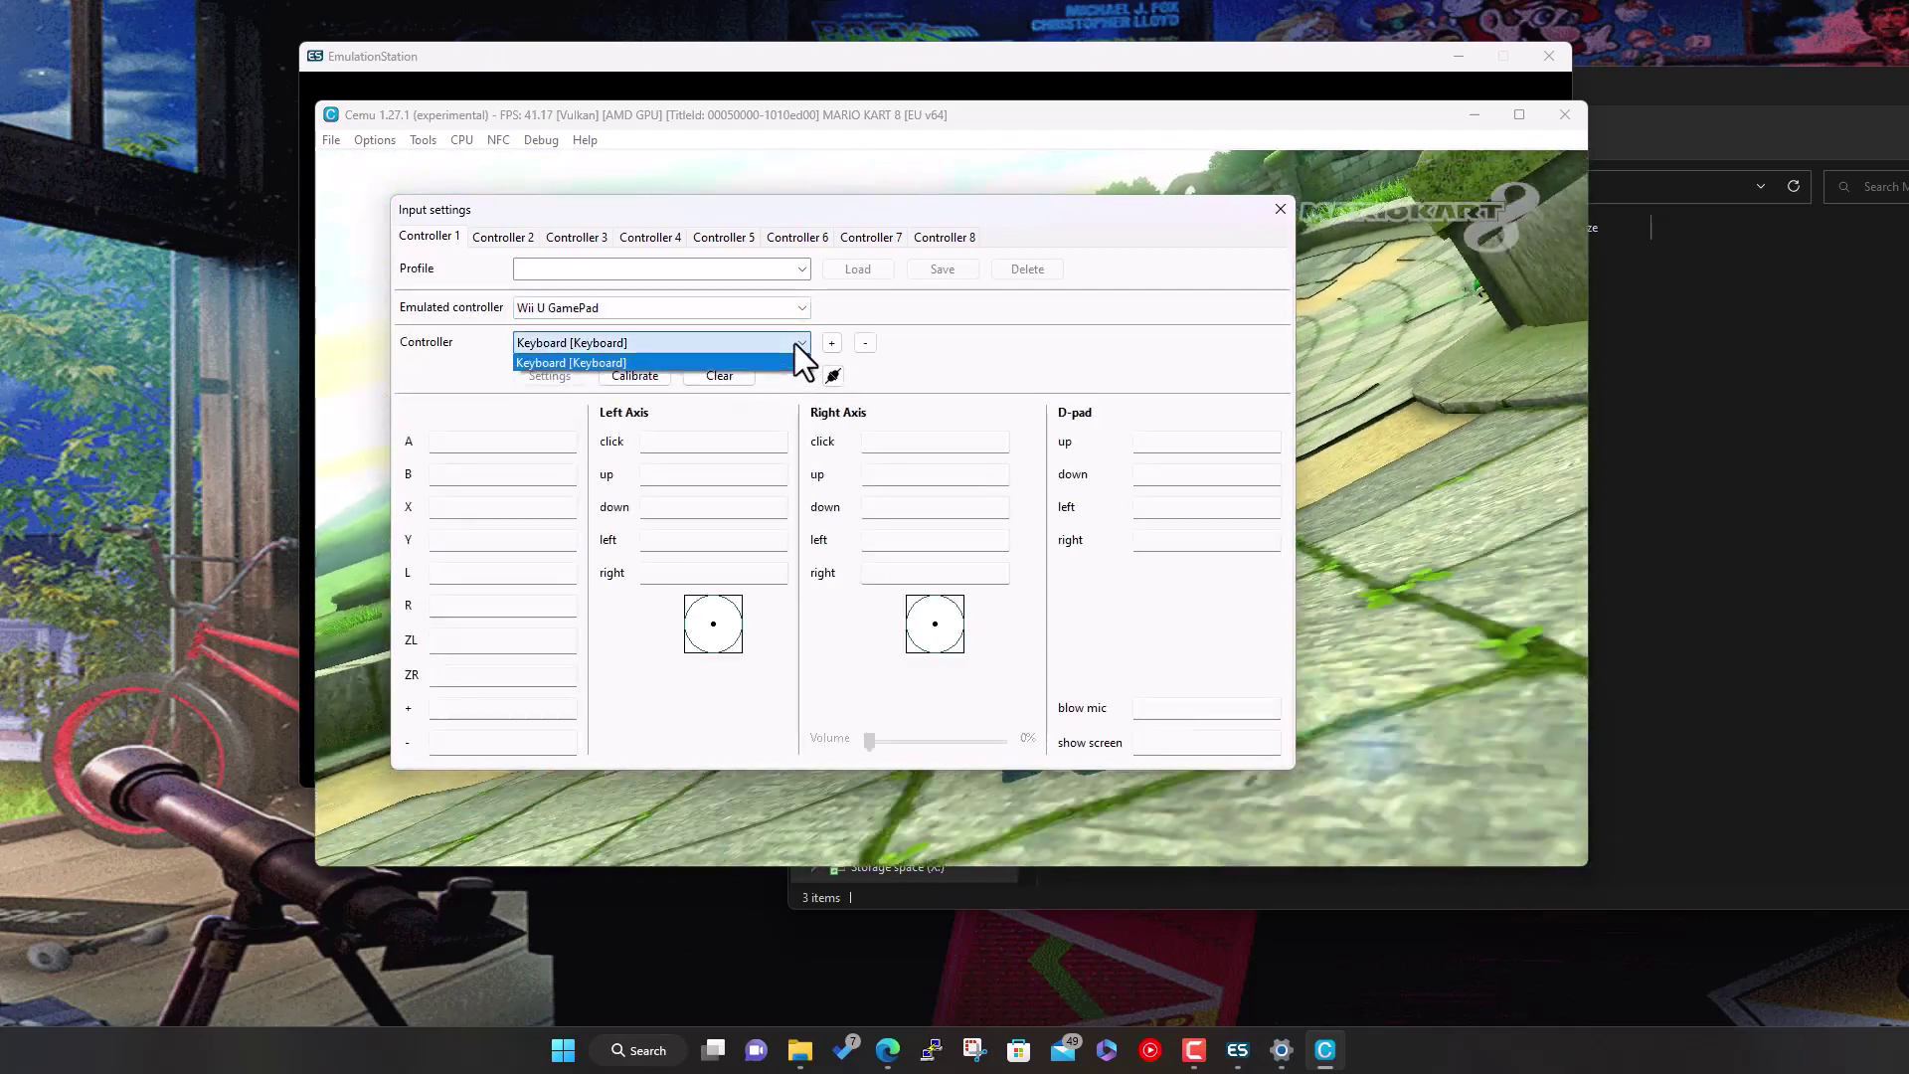
click(800, 344)
Add a new input device to Controller 1, using the XInput API and its Controller 1 device
click(829, 344)
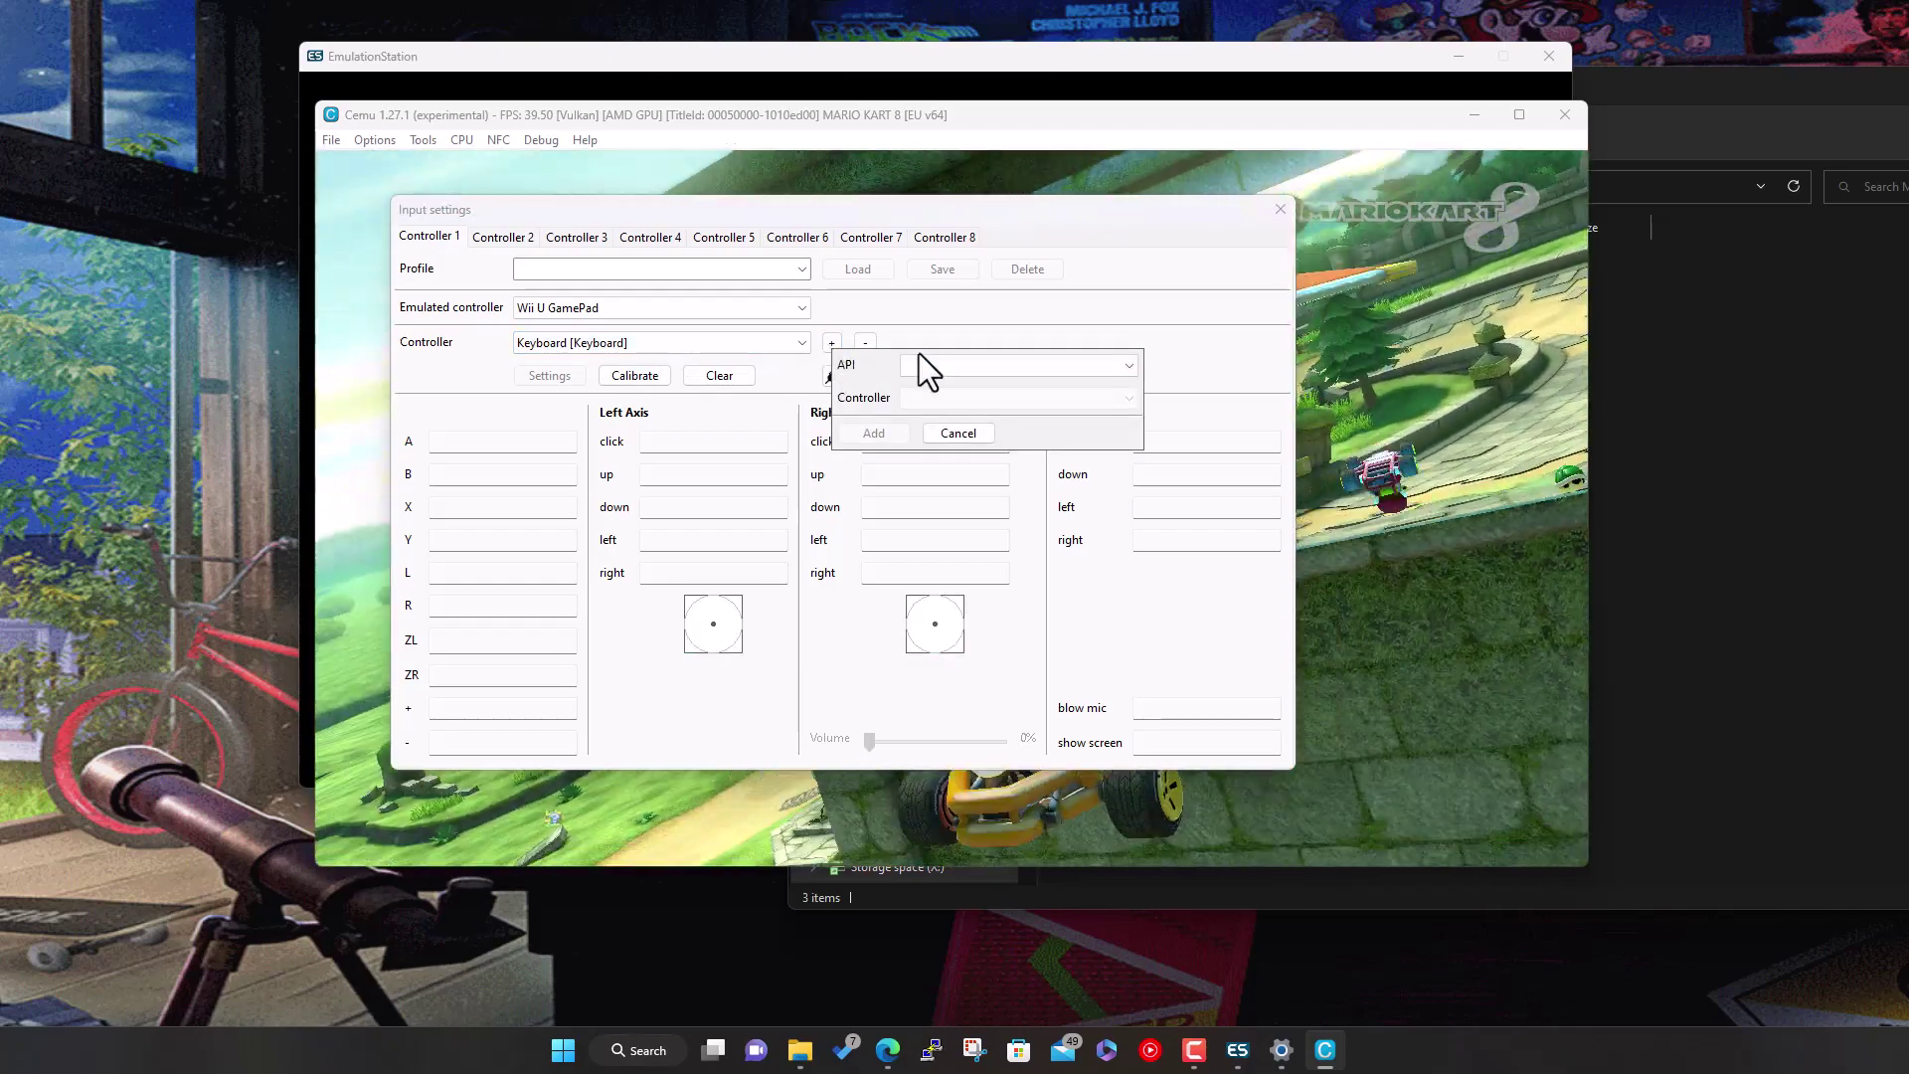
click(1099, 368)
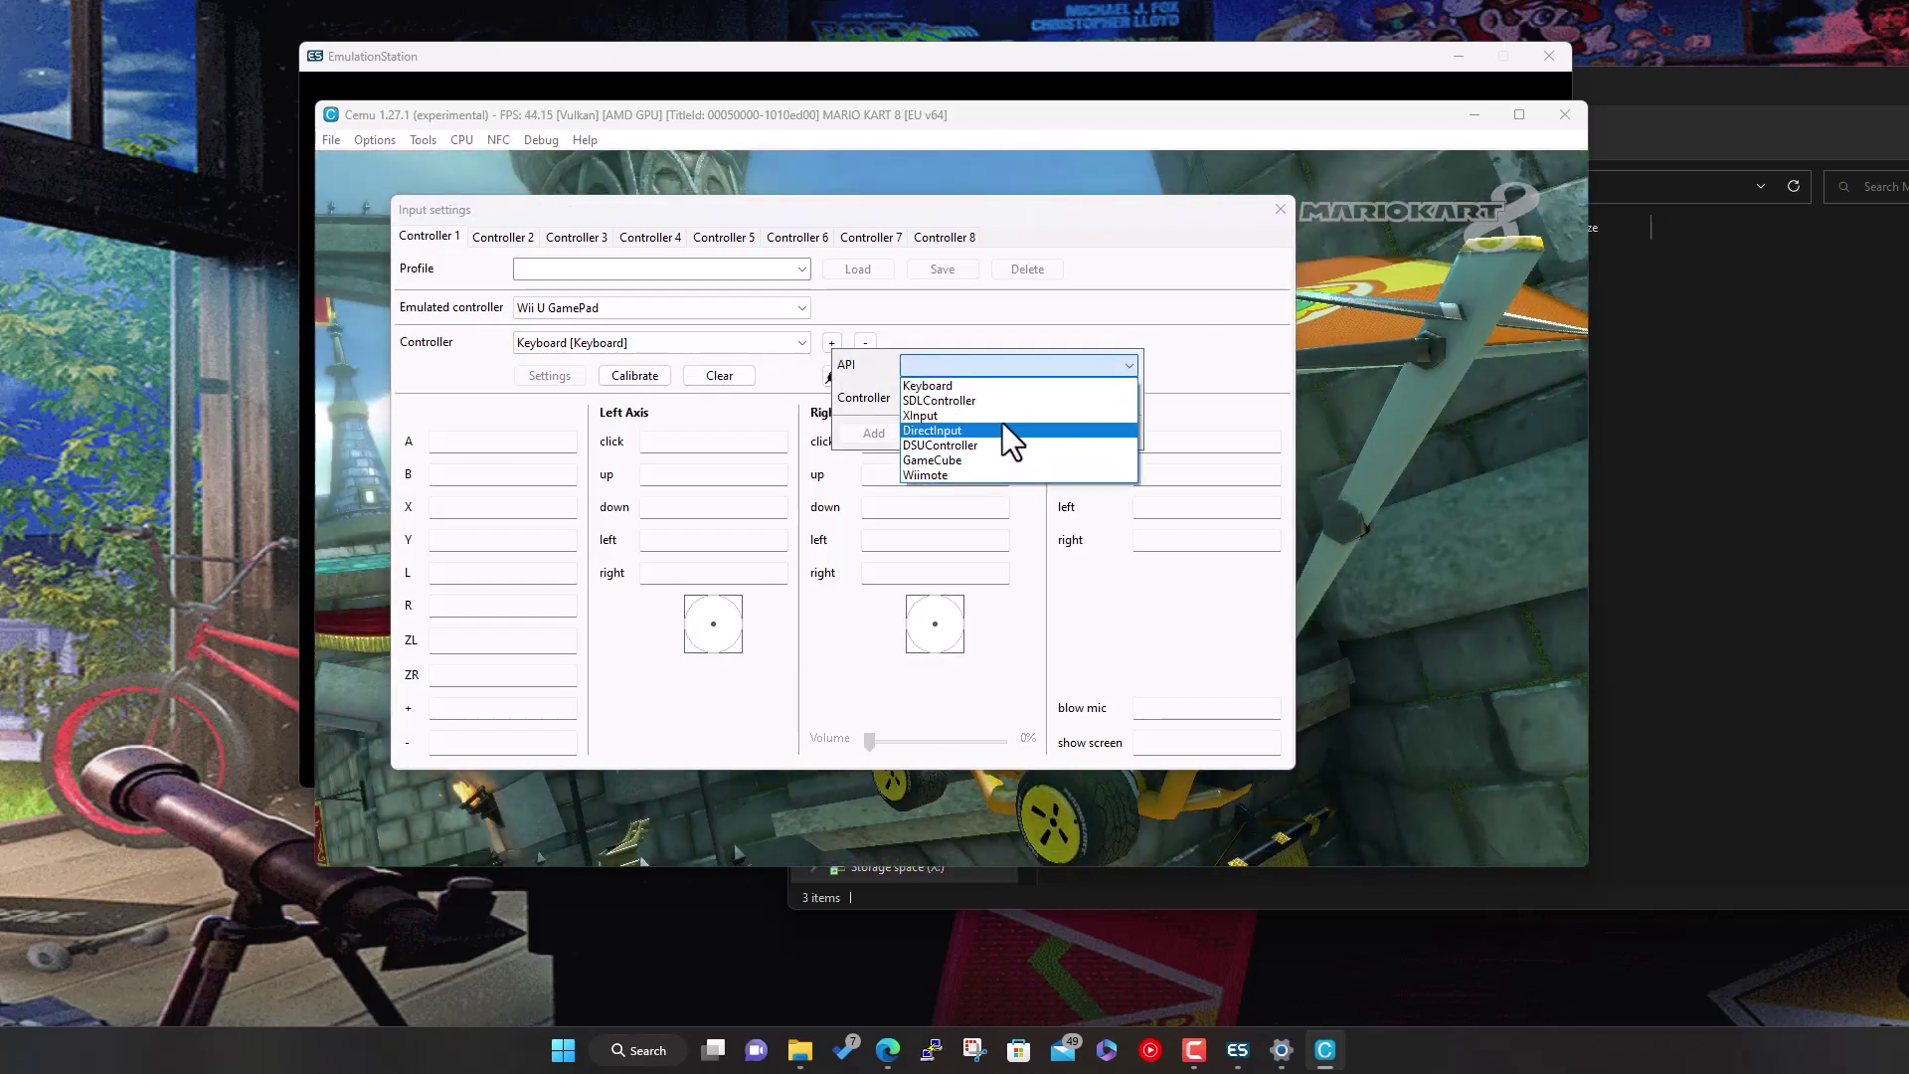
click(1000, 417)
click(994, 406)
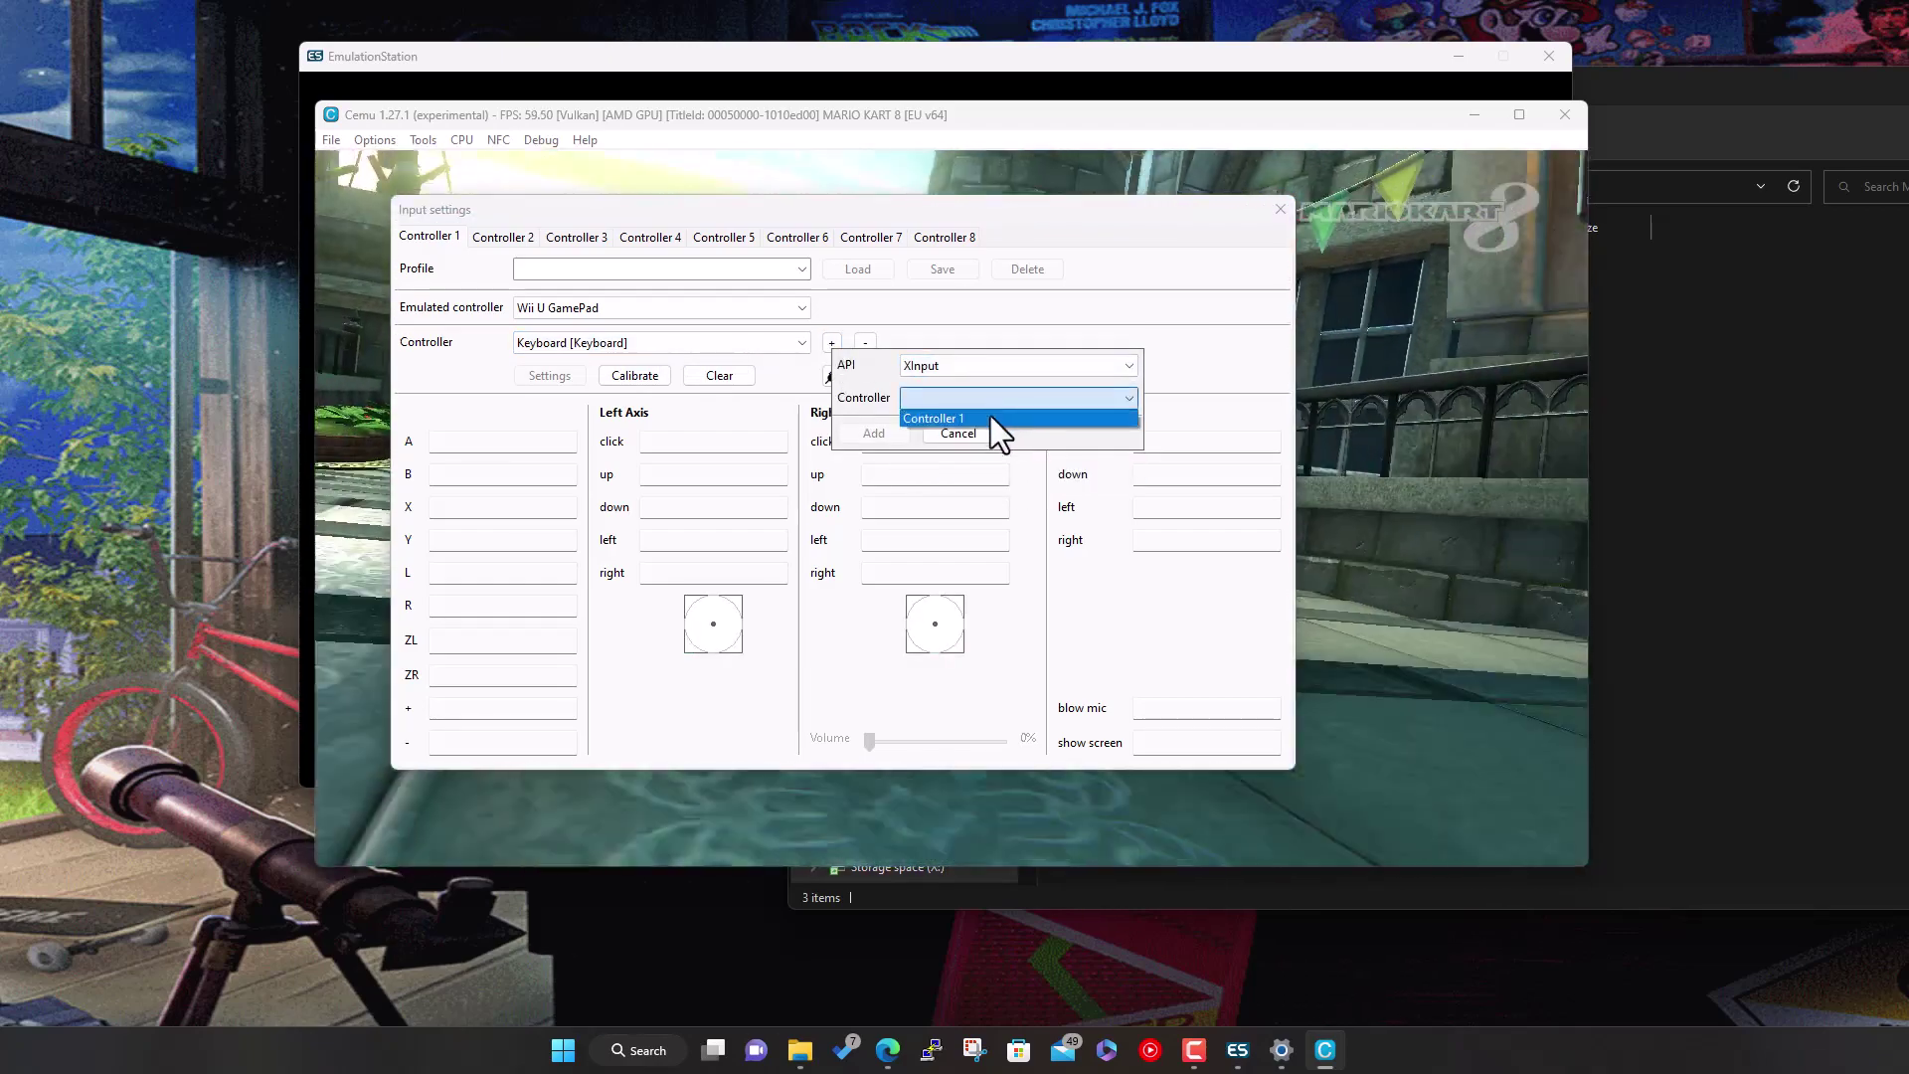
click(989, 416)
click(865, 436)
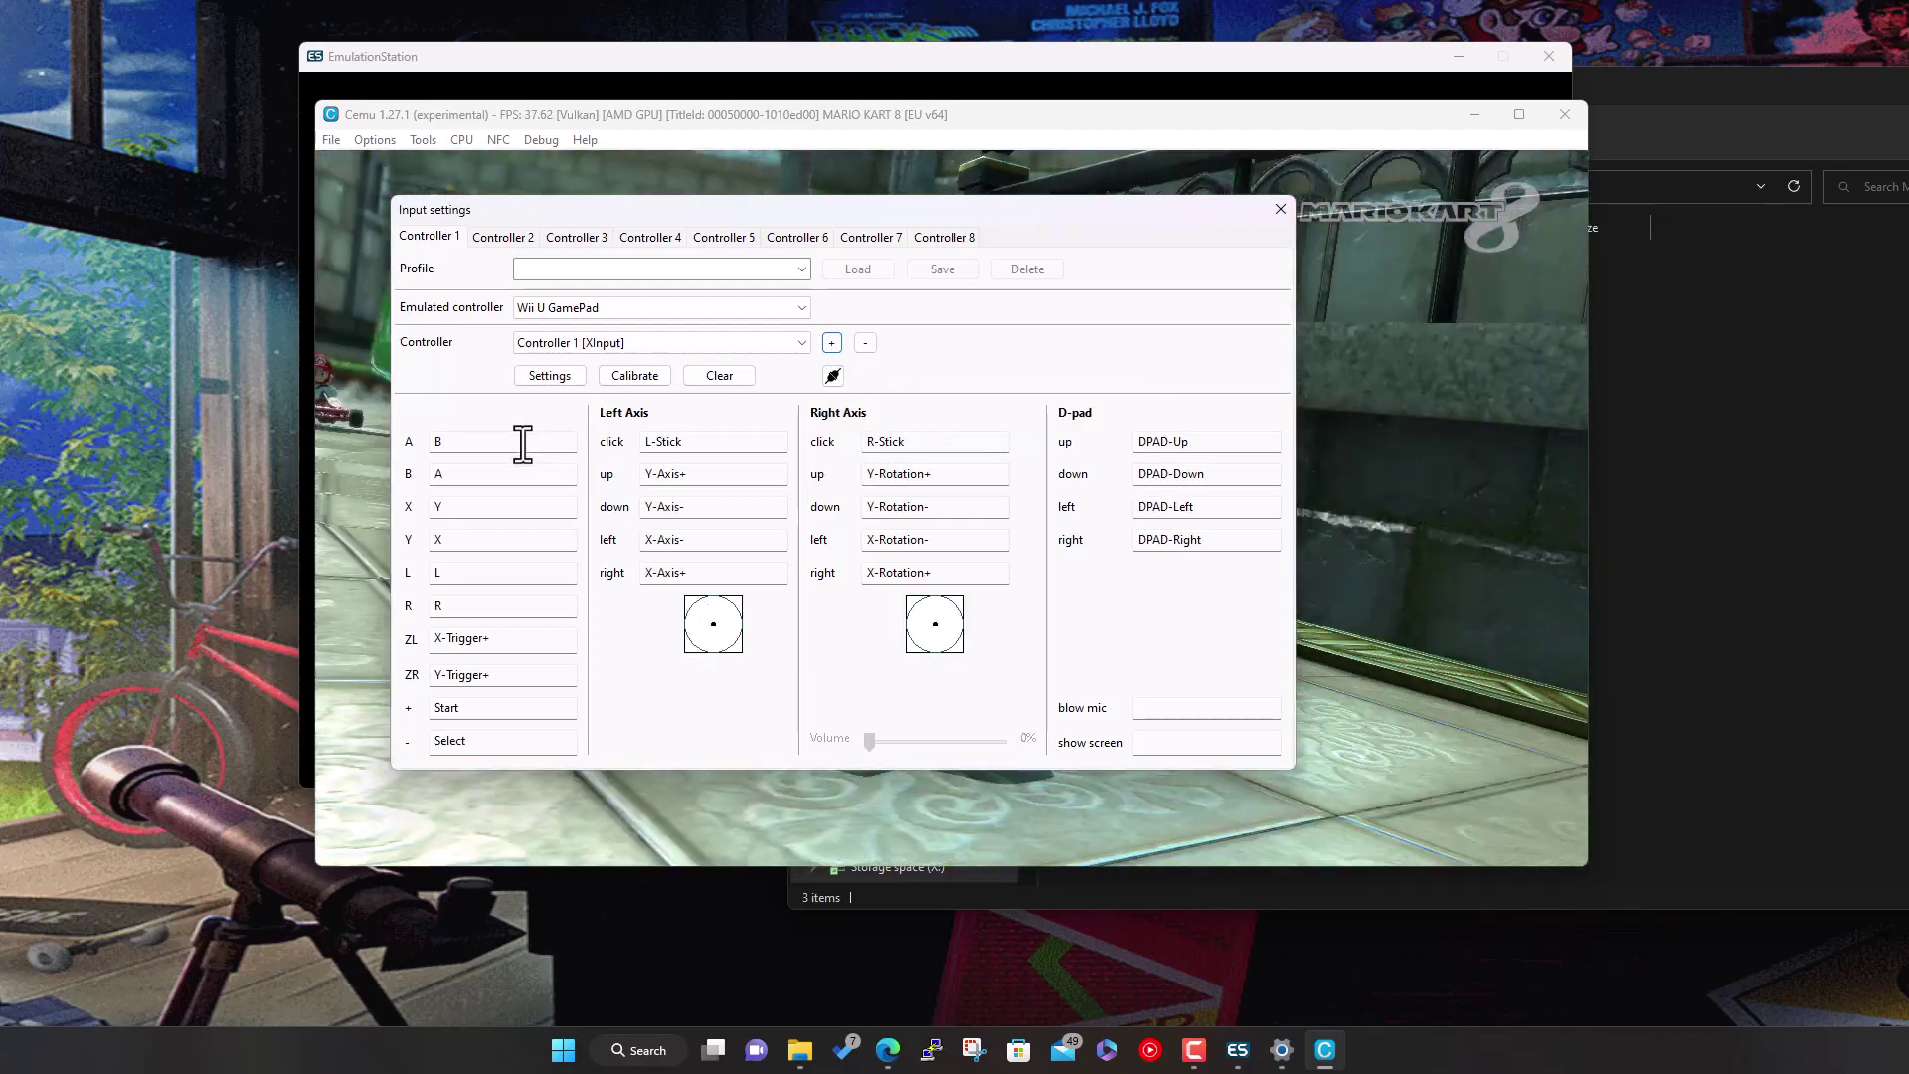
Save the controller mapping as a profile named Xbox and close the input settings
click(523, 441)
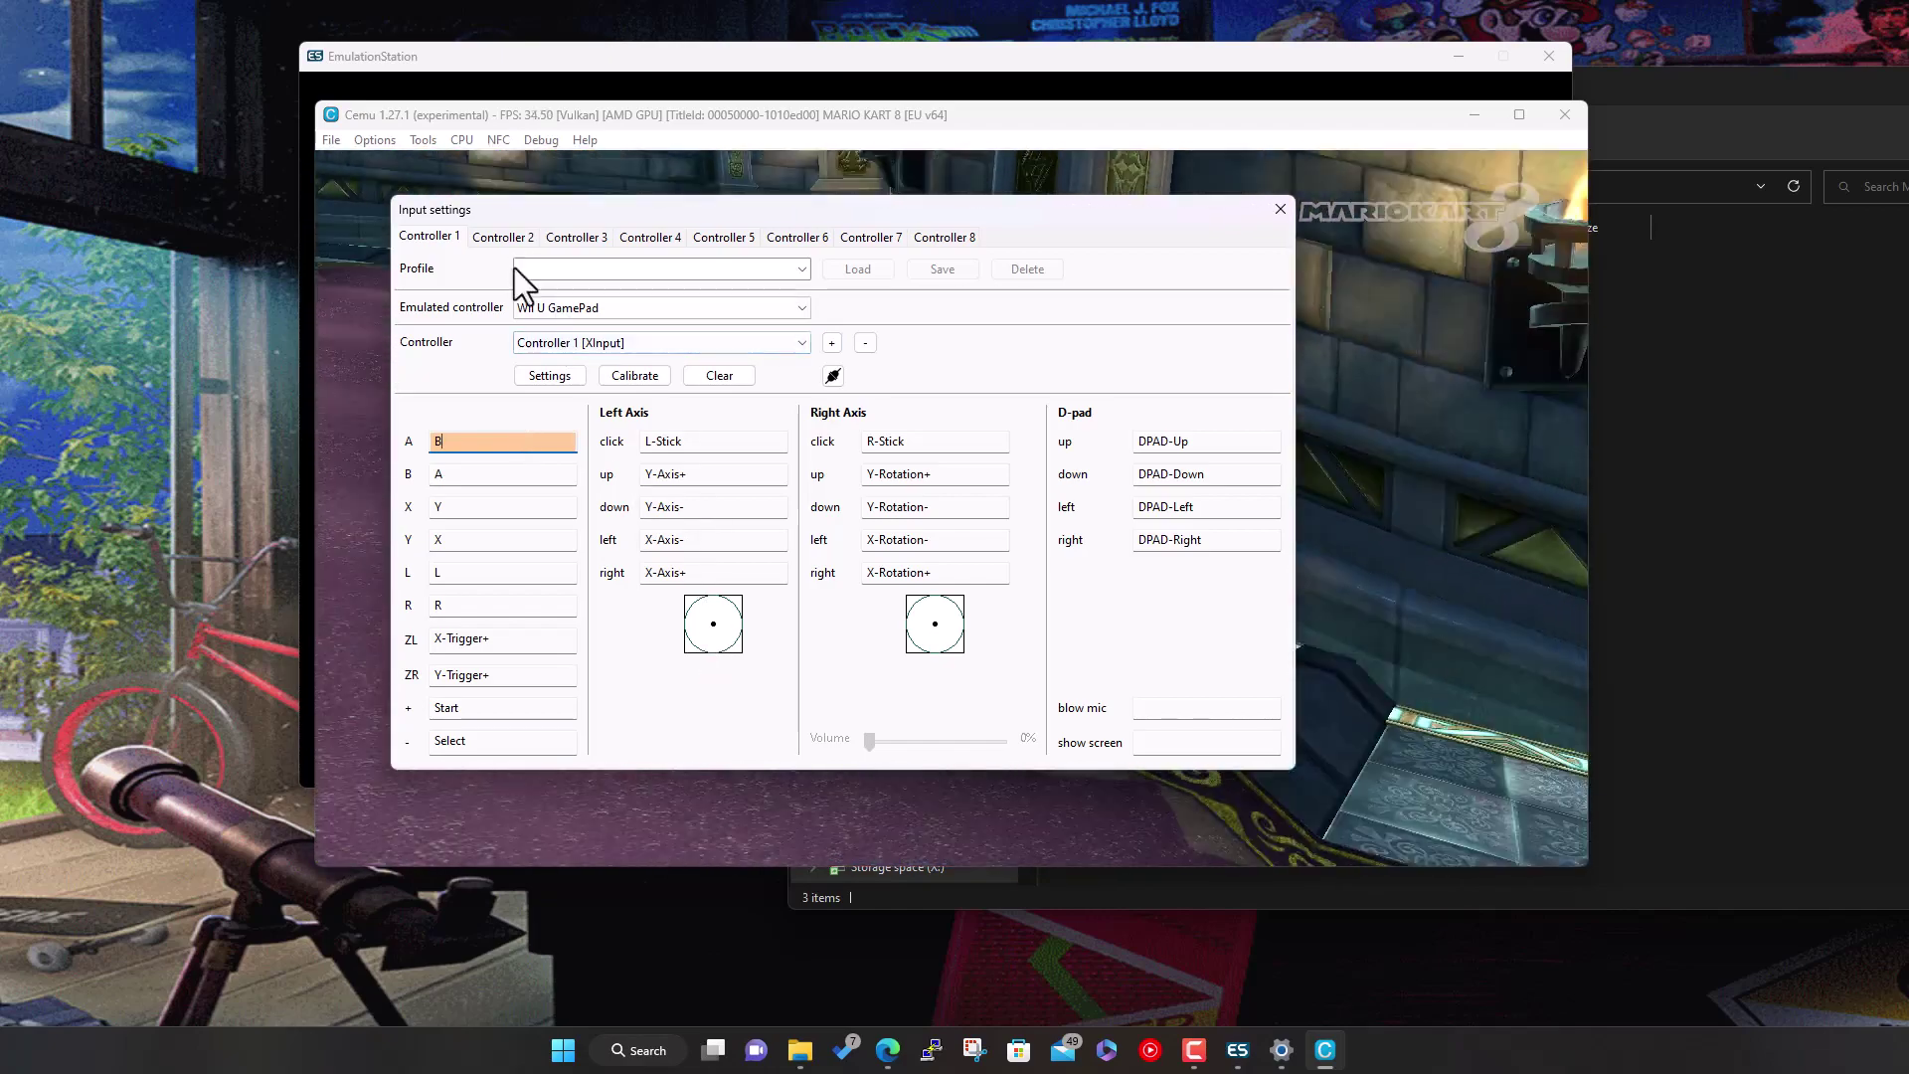
click(679, 273)
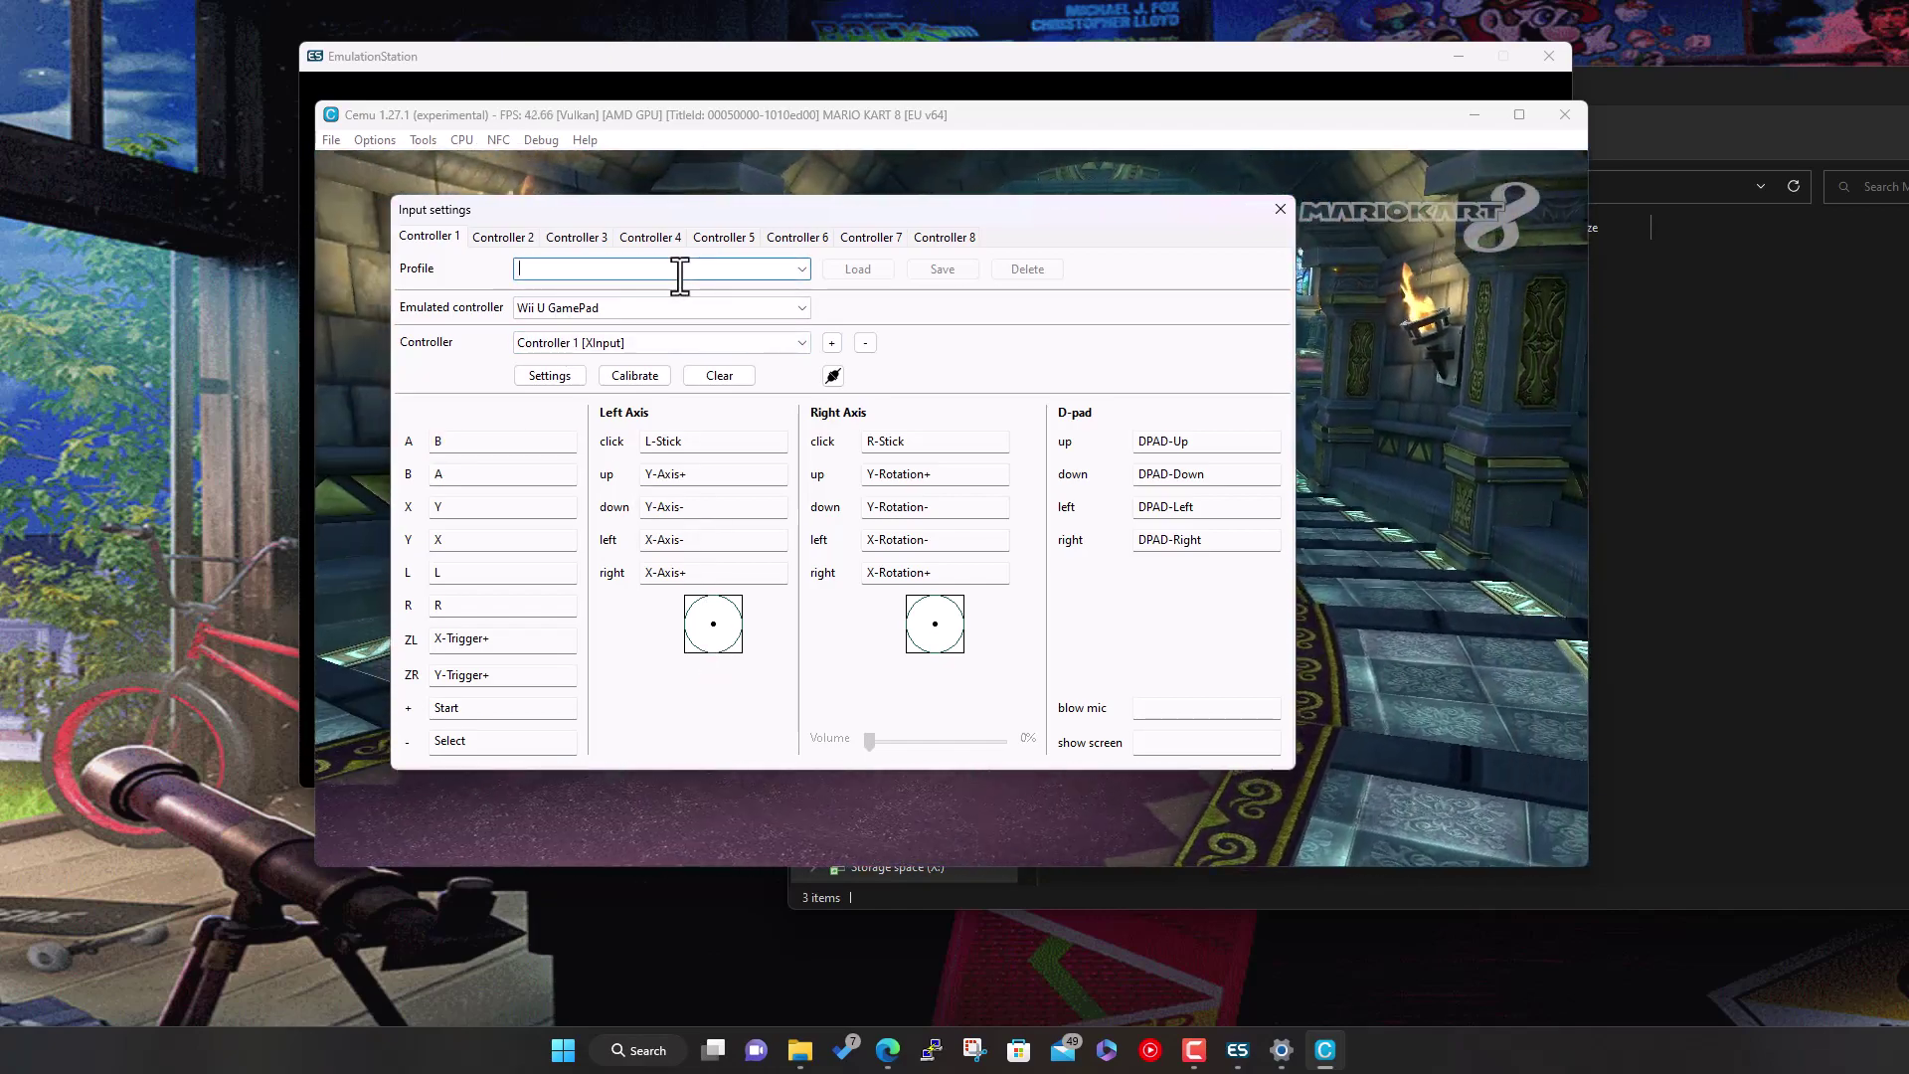
text(Xbox)
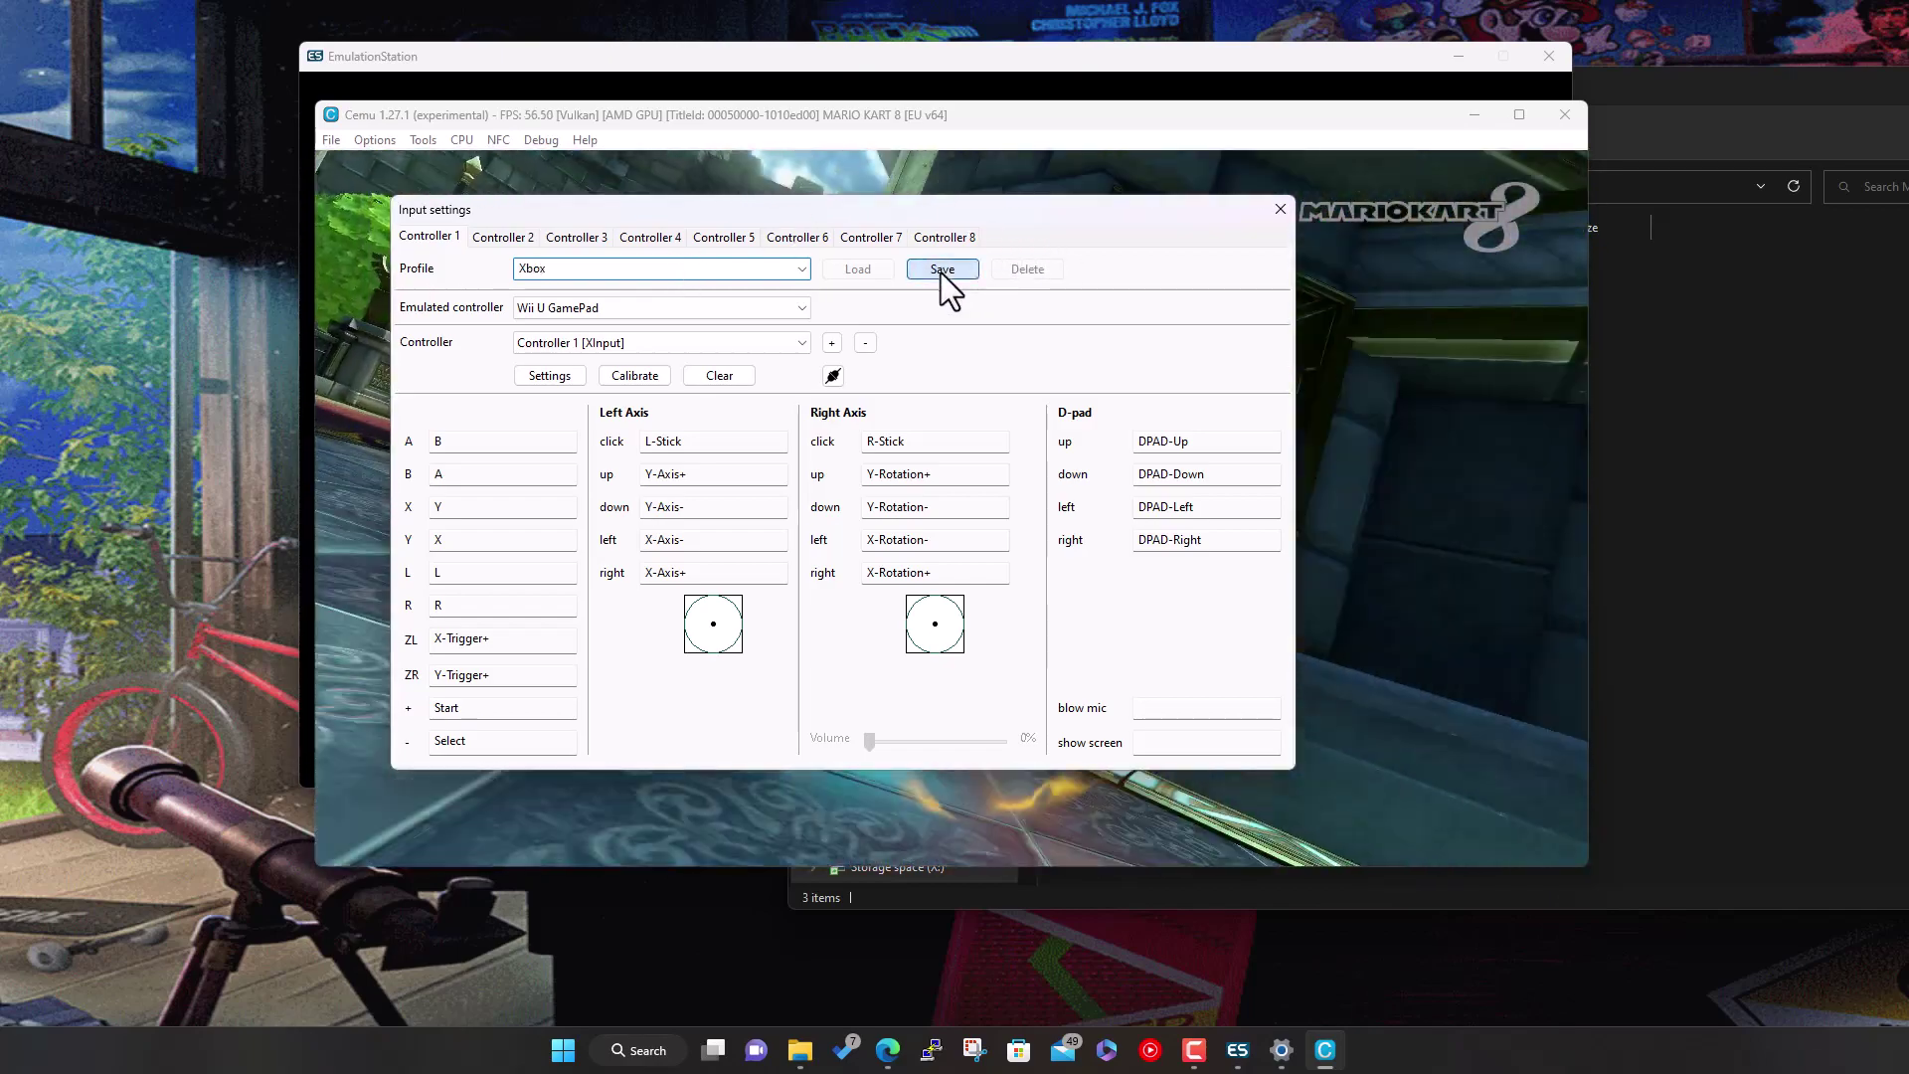
click(941, 270)
click(1279, 210)
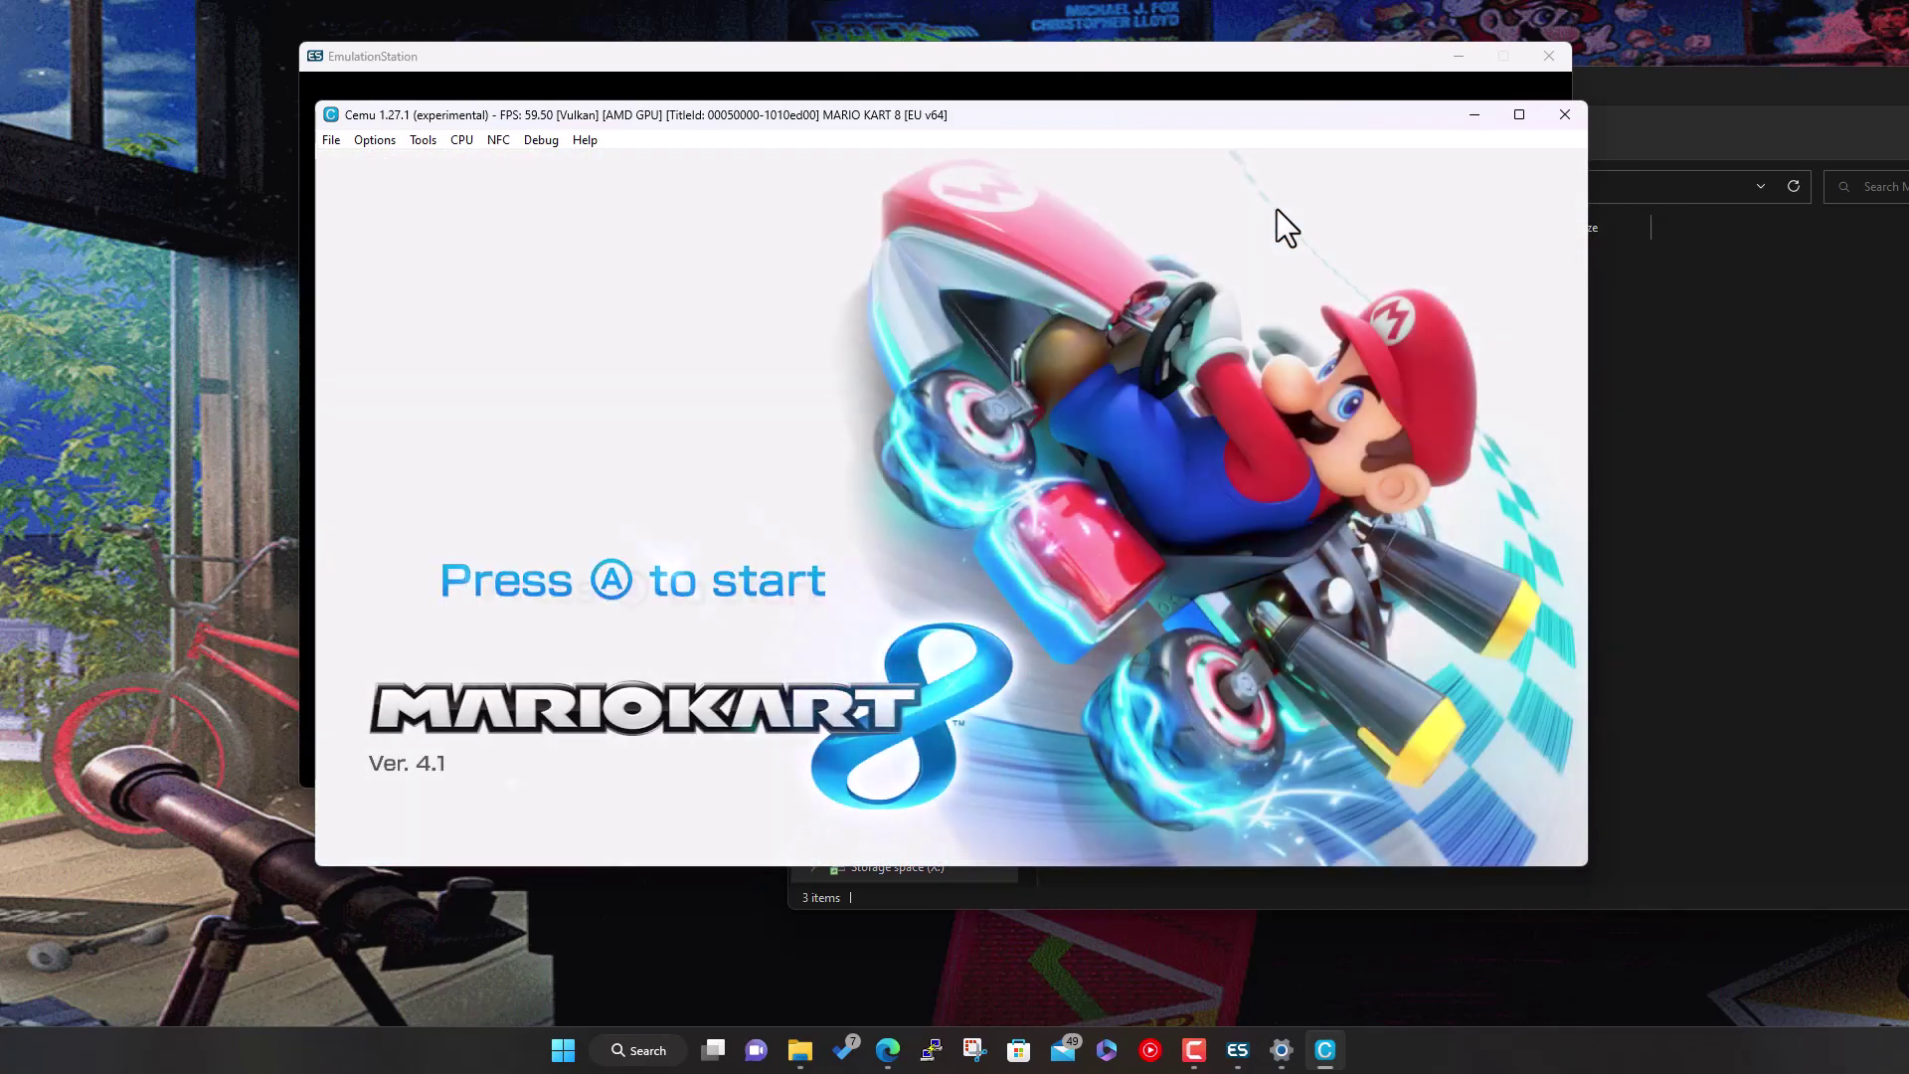
Start Mario Kart 8 from its title screen and dismiss the Mirror class and 200cc unlock message
key(a)
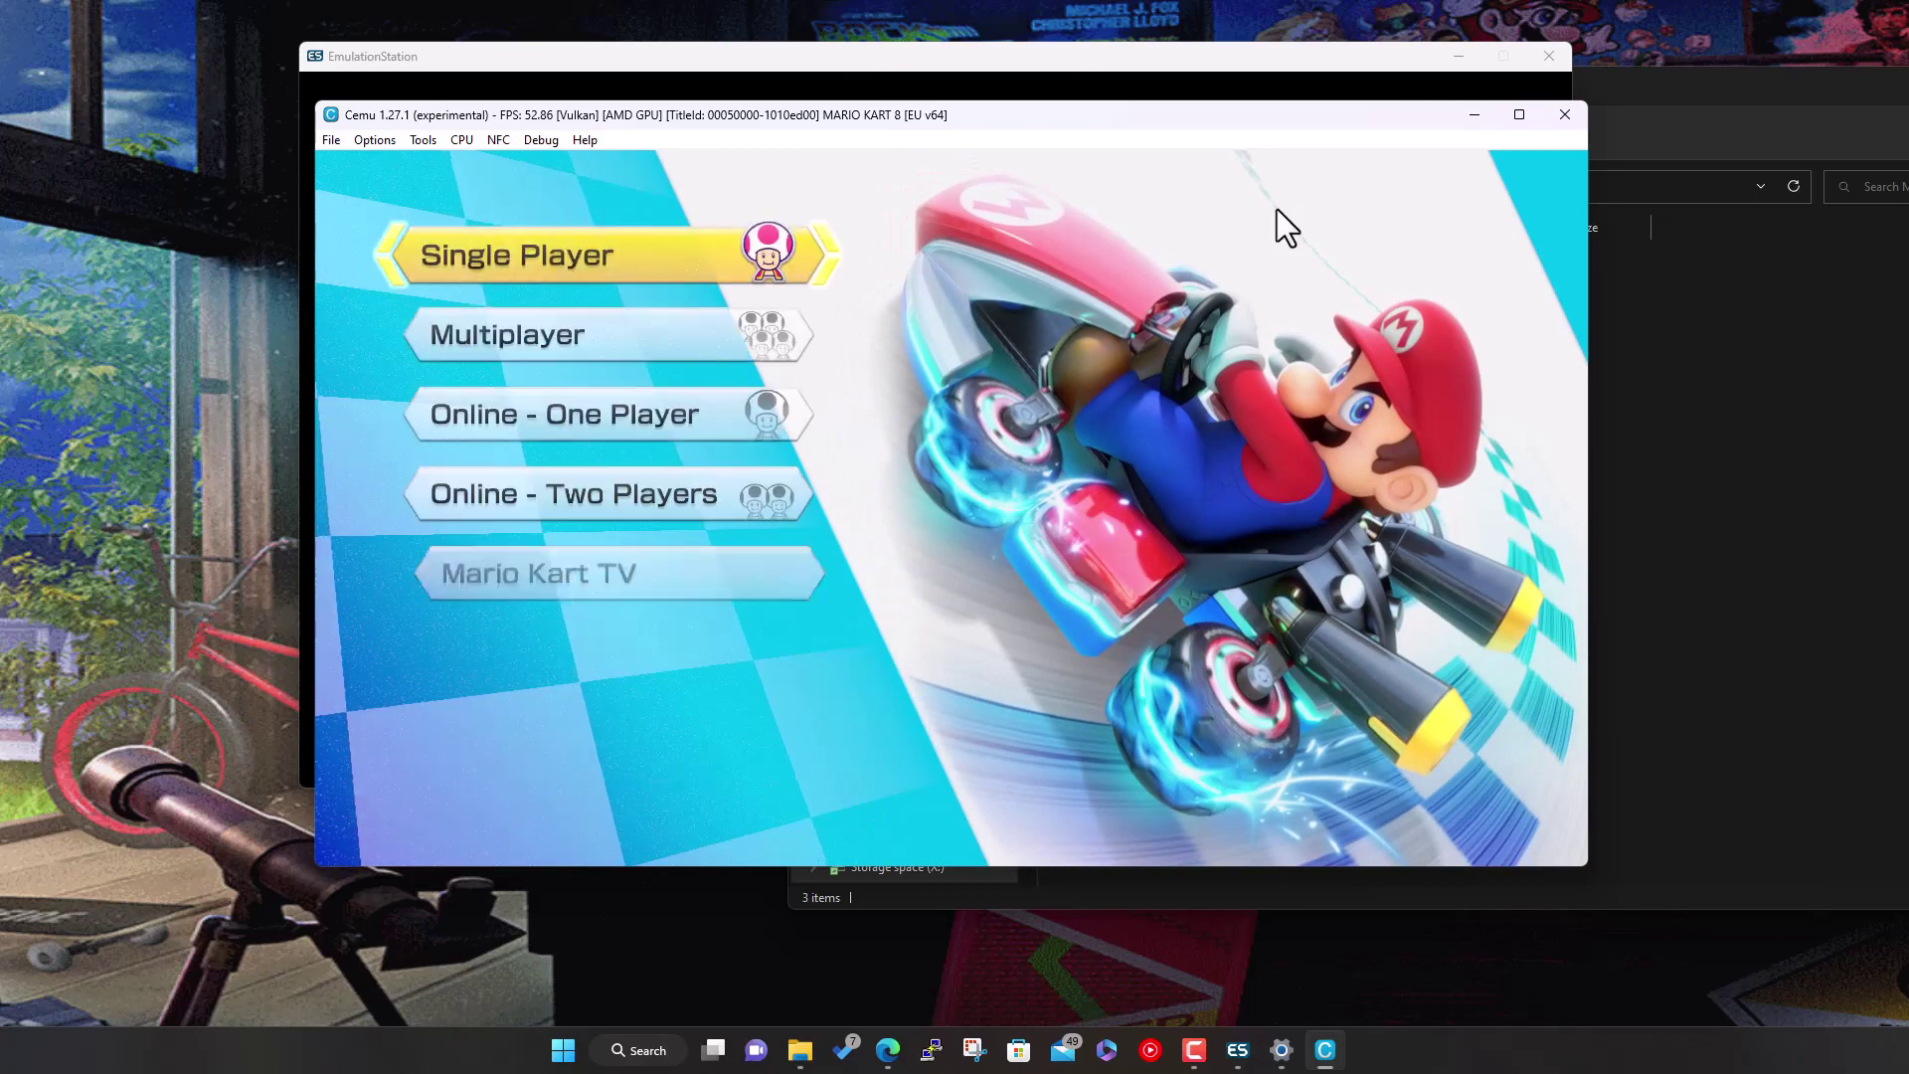
key(a)
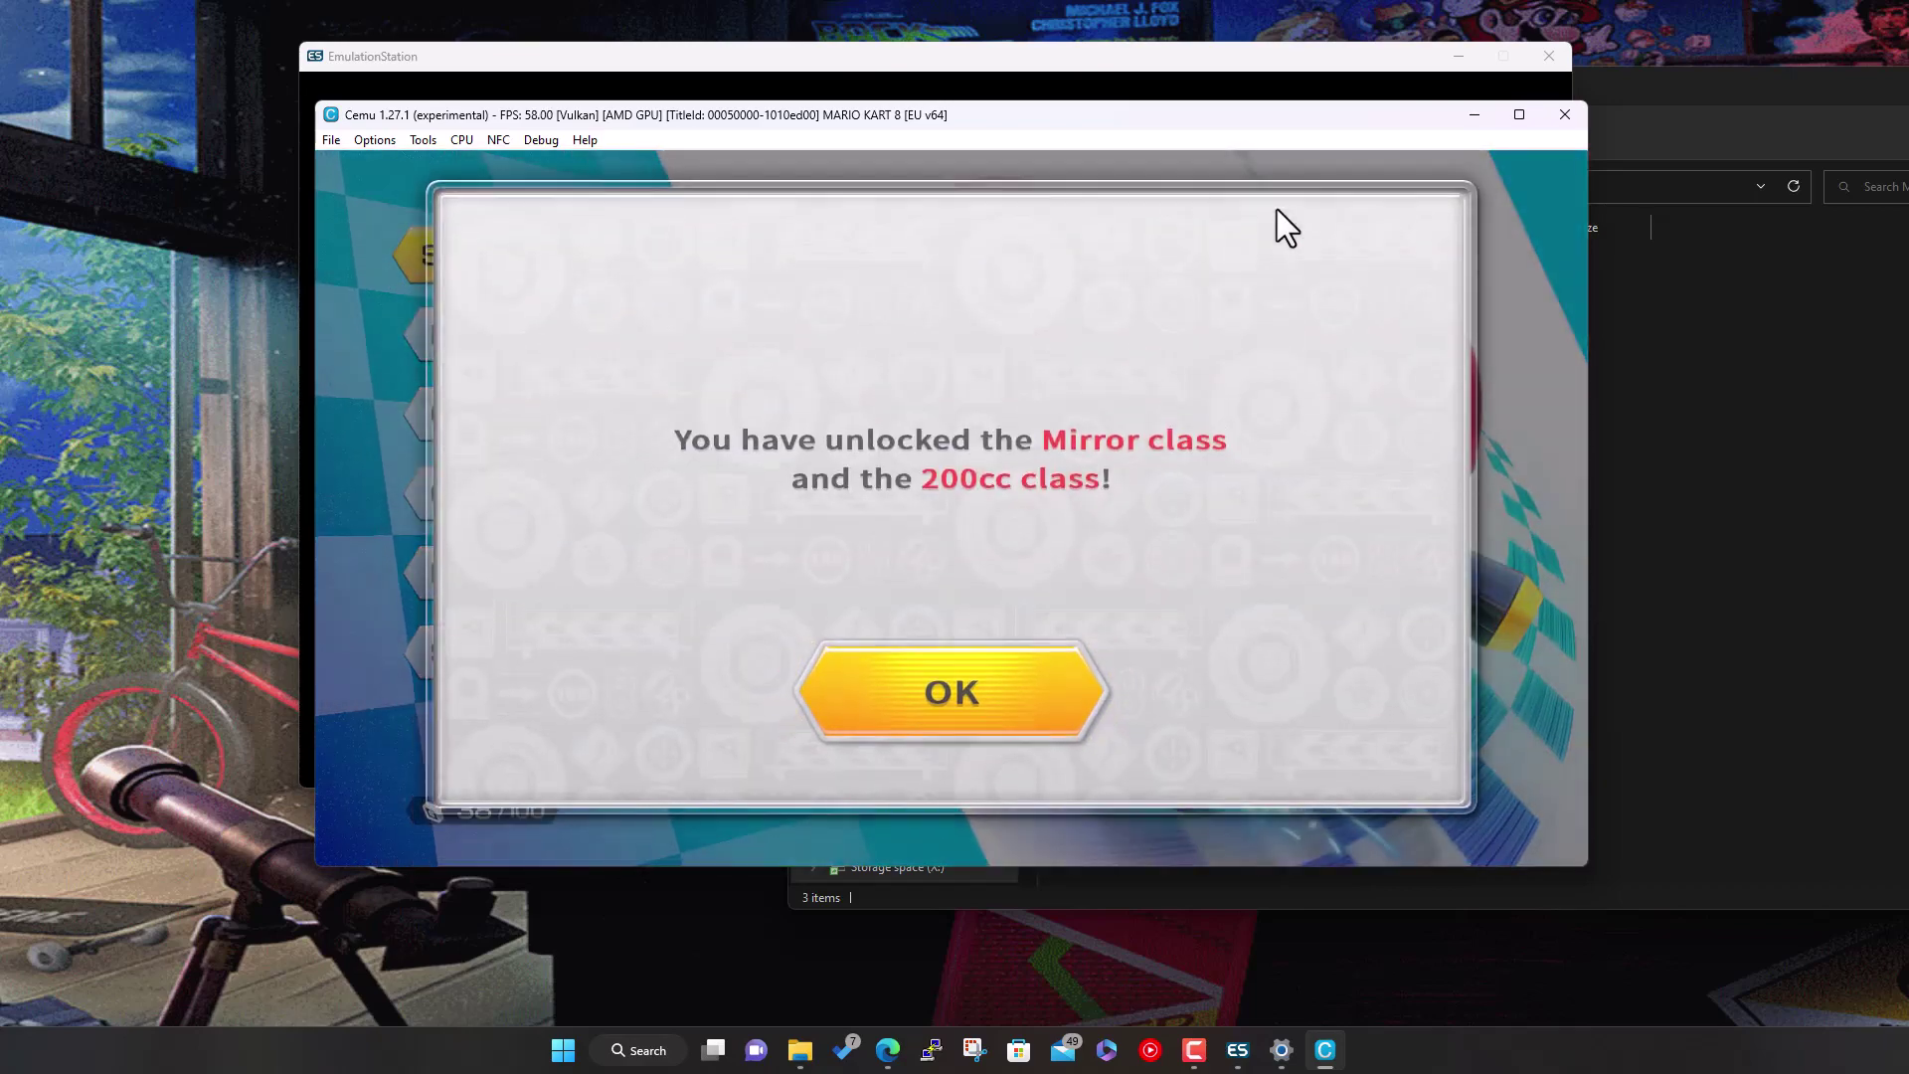
key(Up)
key(Up)
key(Up)
key(Up)
key(Up)
key(Up)
key(Up)
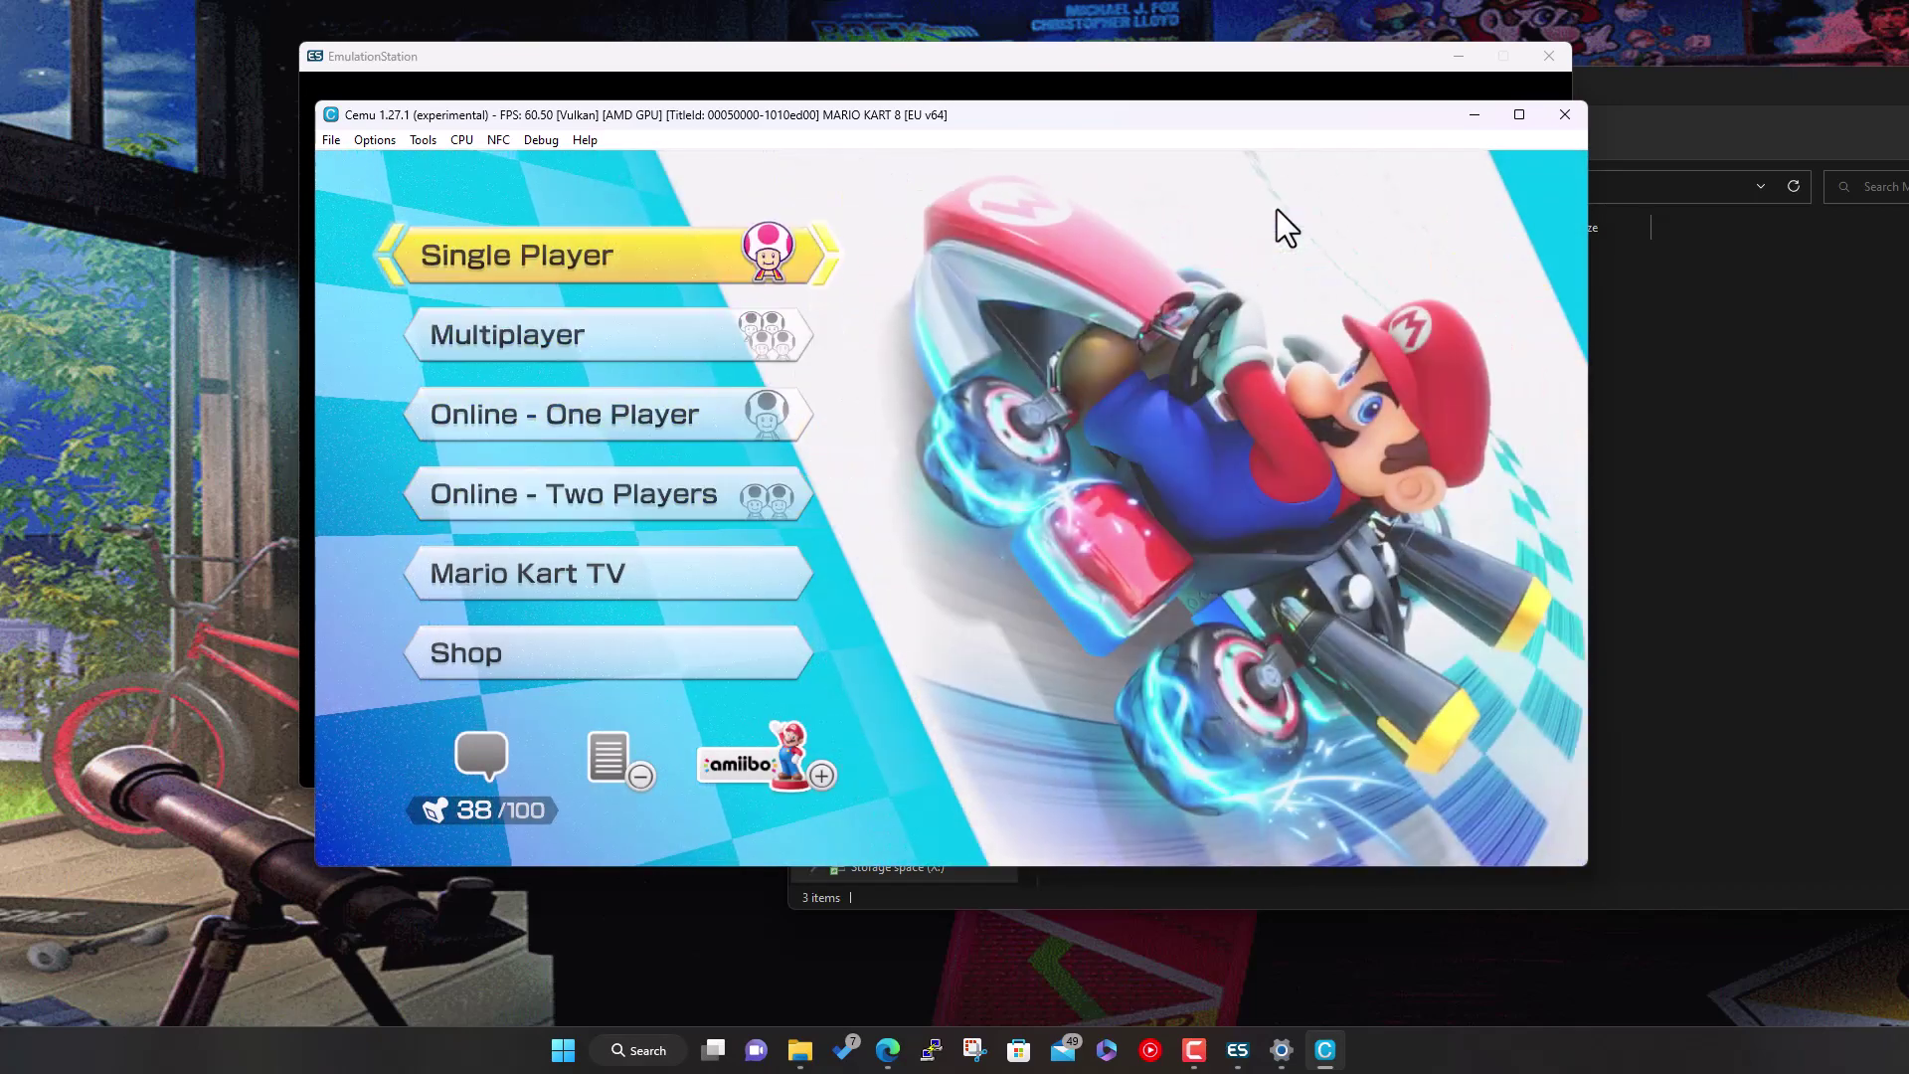
Test the controller by moving the main menu selection down to Mario Kart TV and back up to Single Player
key(Down)
key(Down)
key(Down)
key(Down)
key(Down)
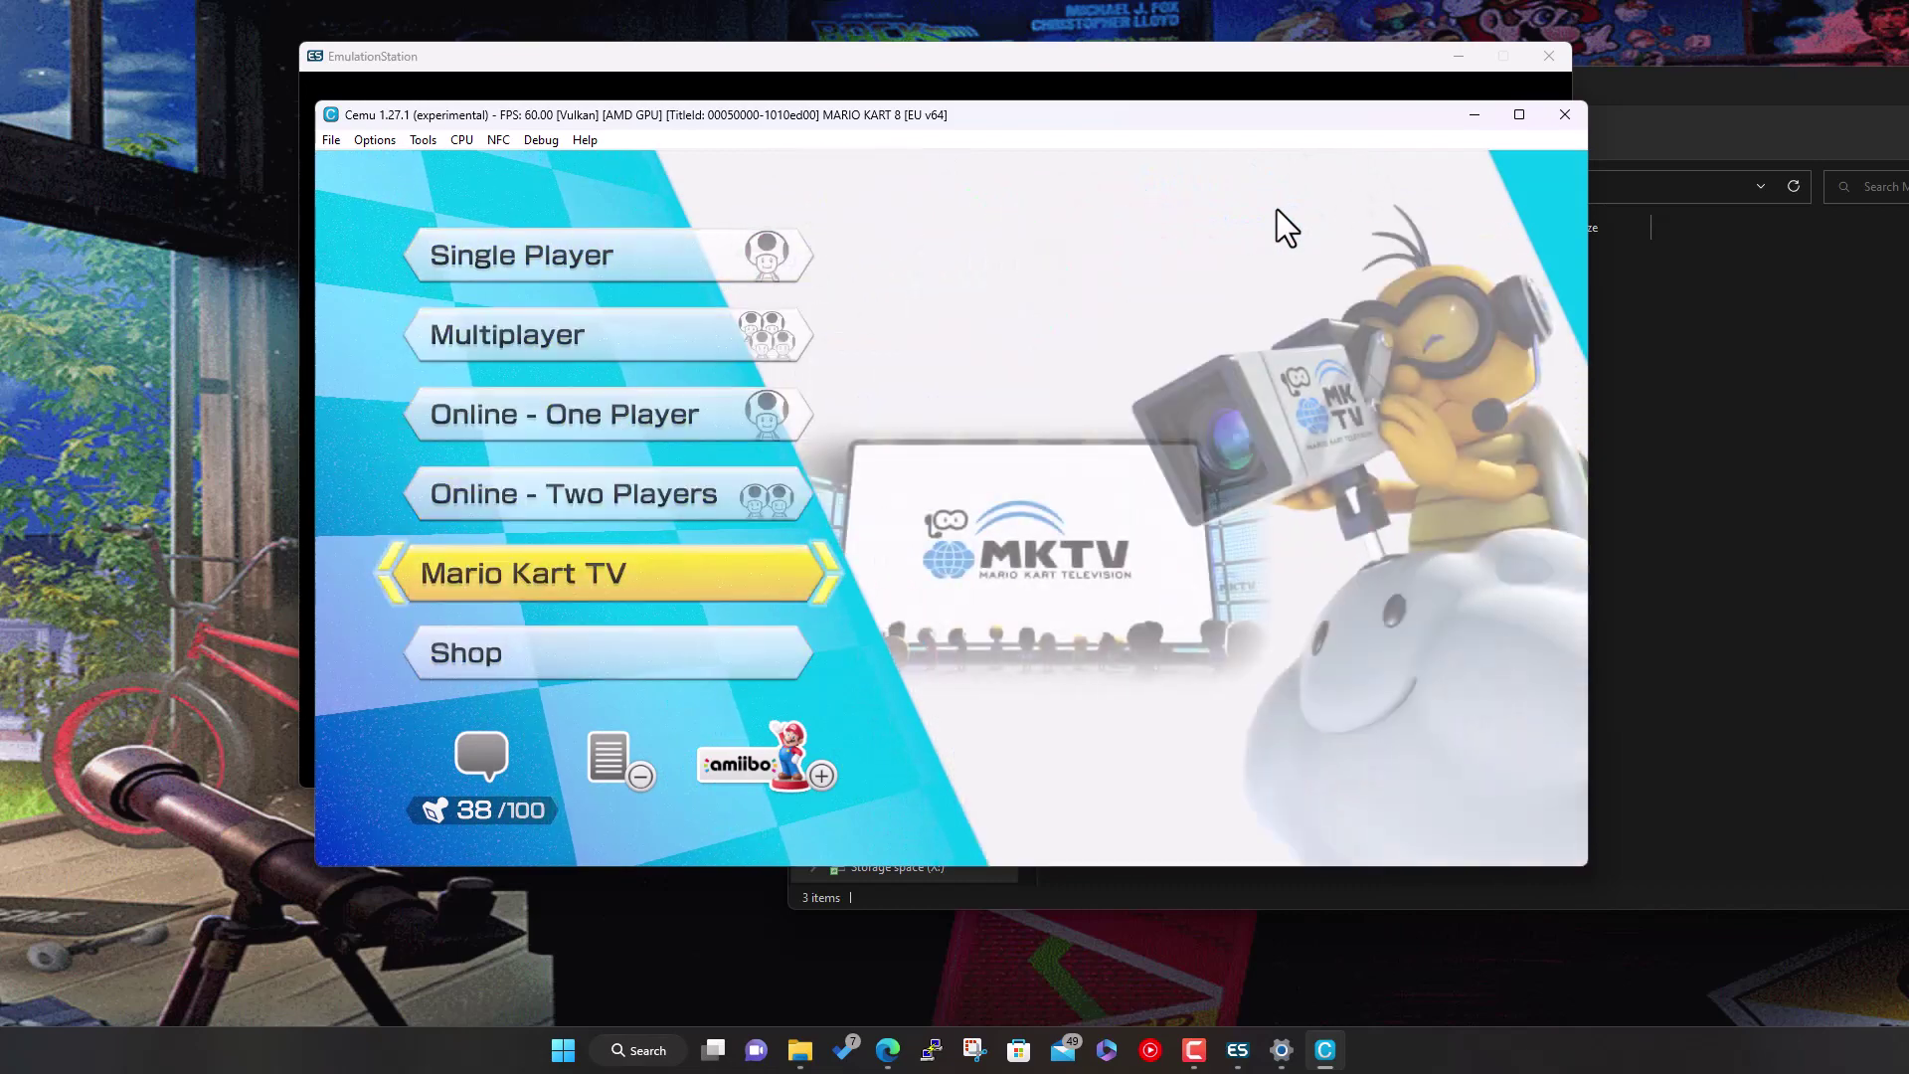
key(Up)
key(Up)
key(Up)
key(Up)
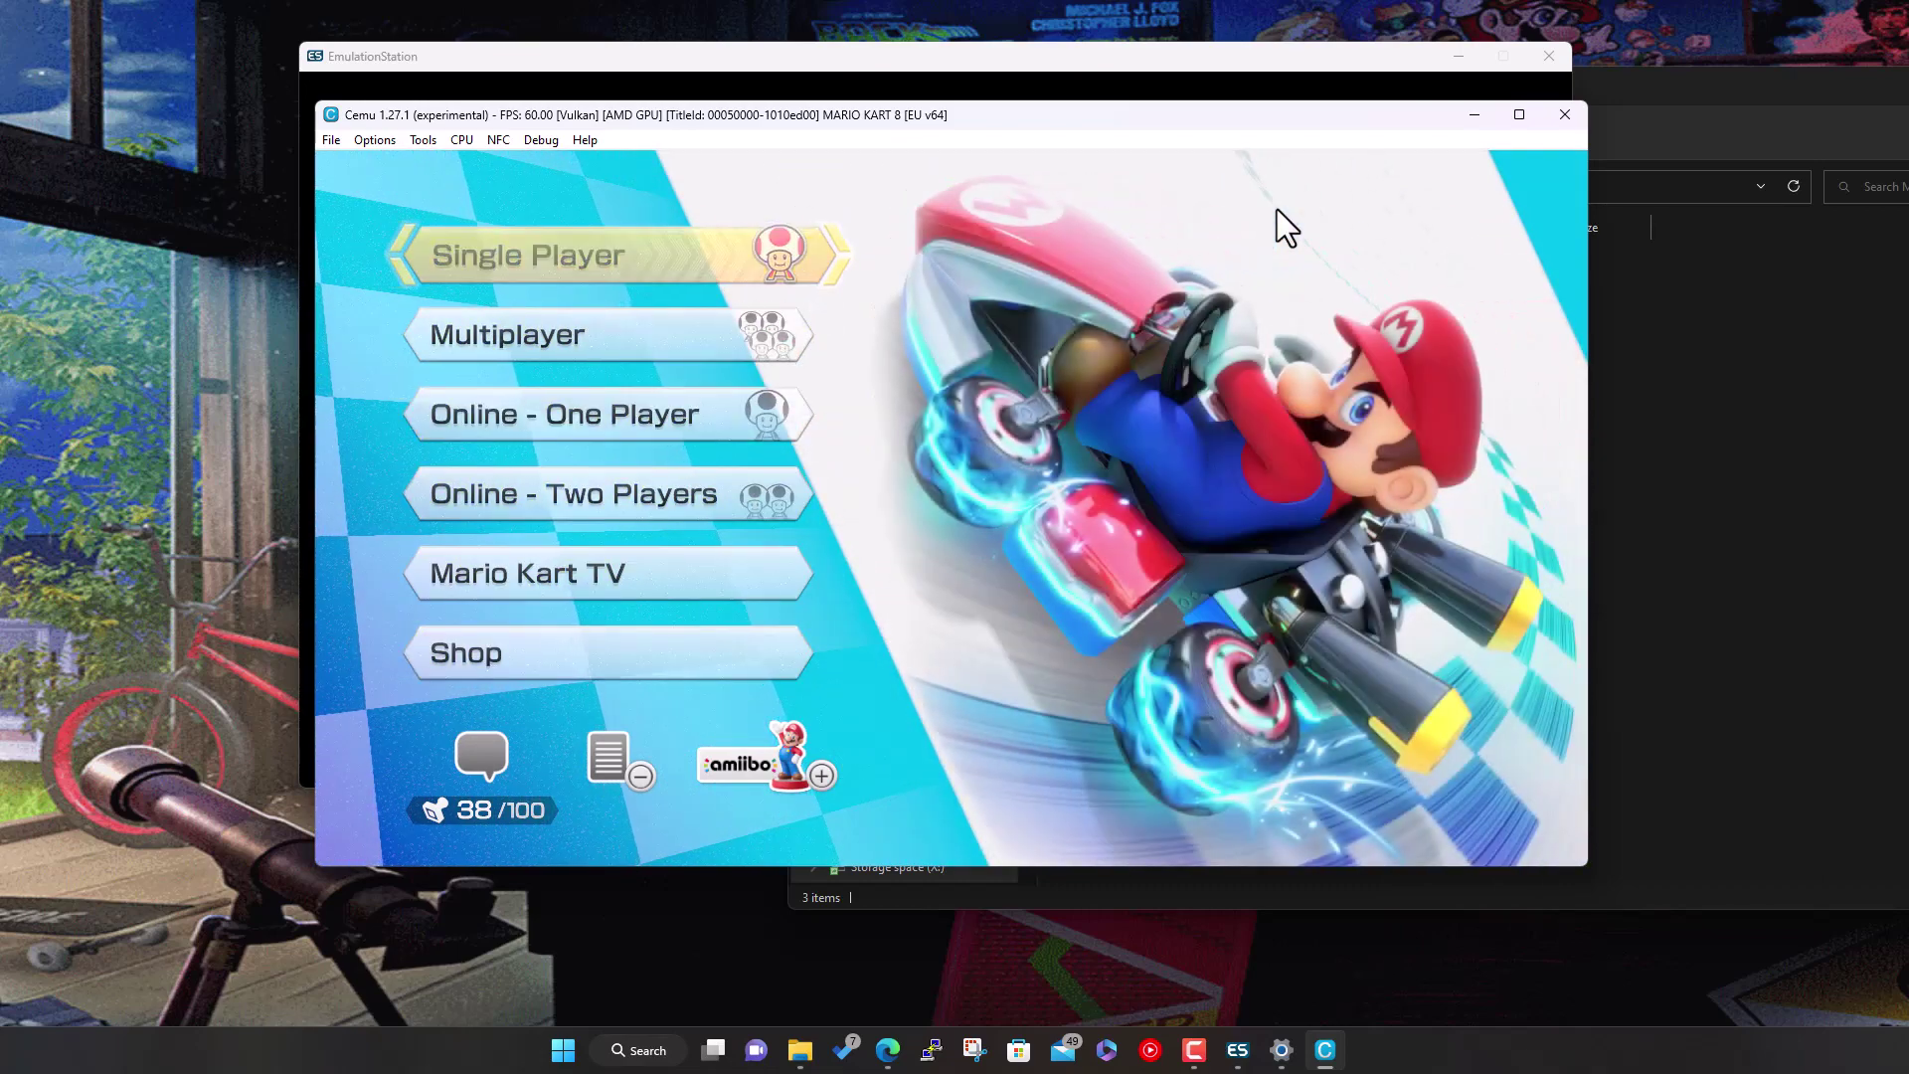
Return to the title screen, re-enter the main menu and choose Single Player
key(Return)
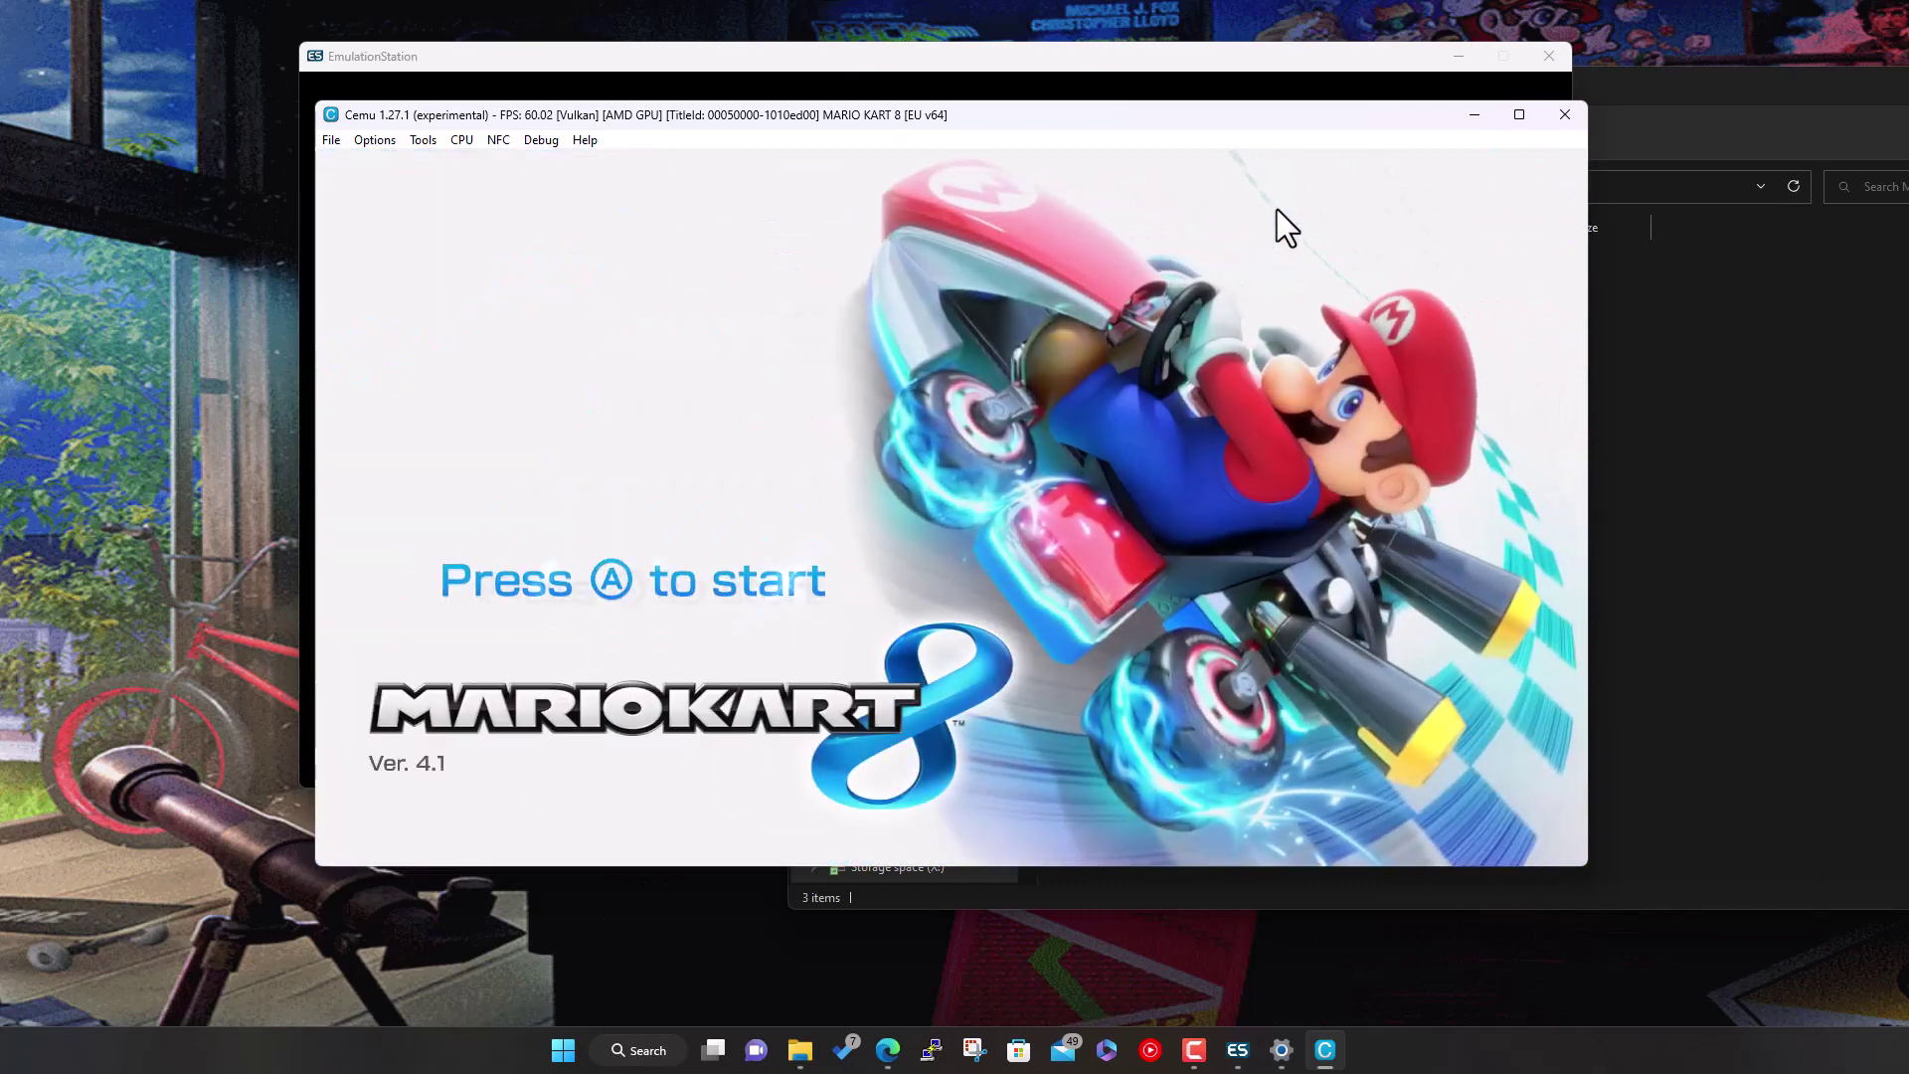
key(Return)
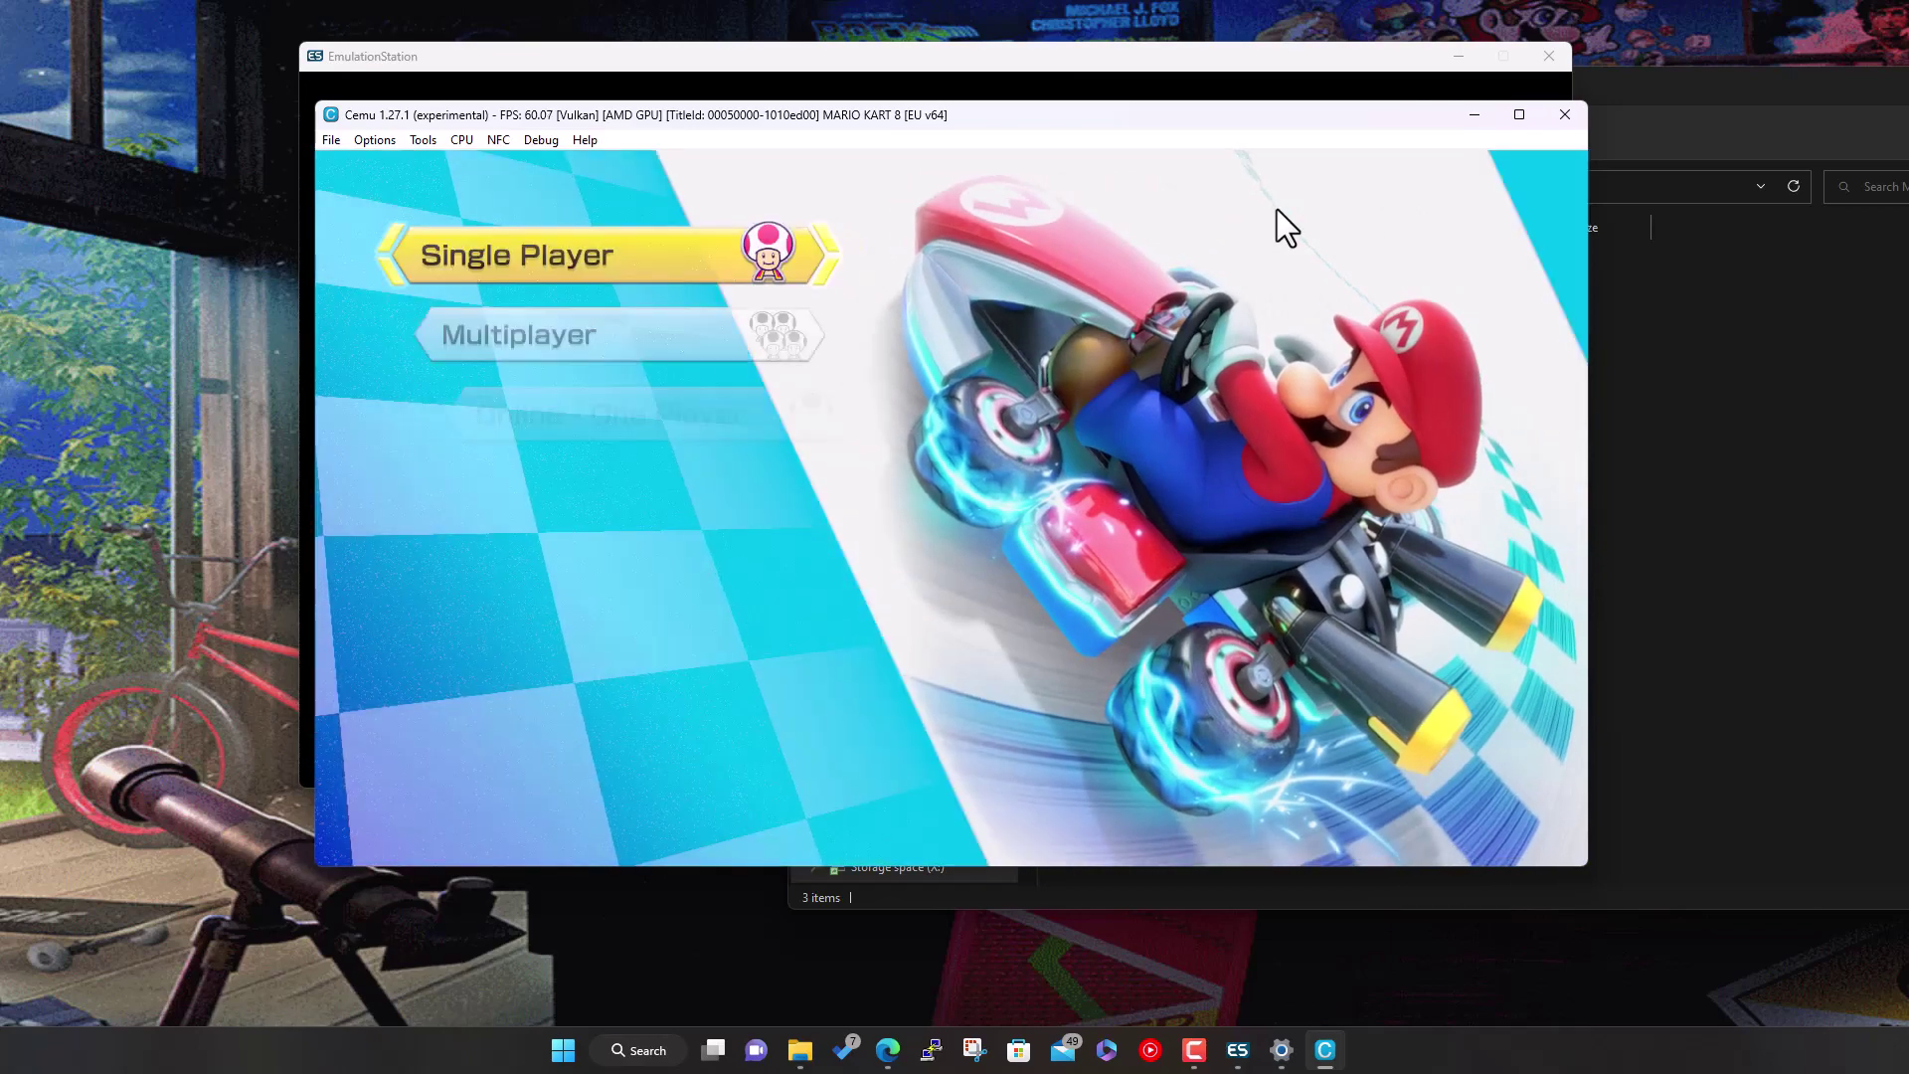
key(Down)
key(Up)
key(Return)
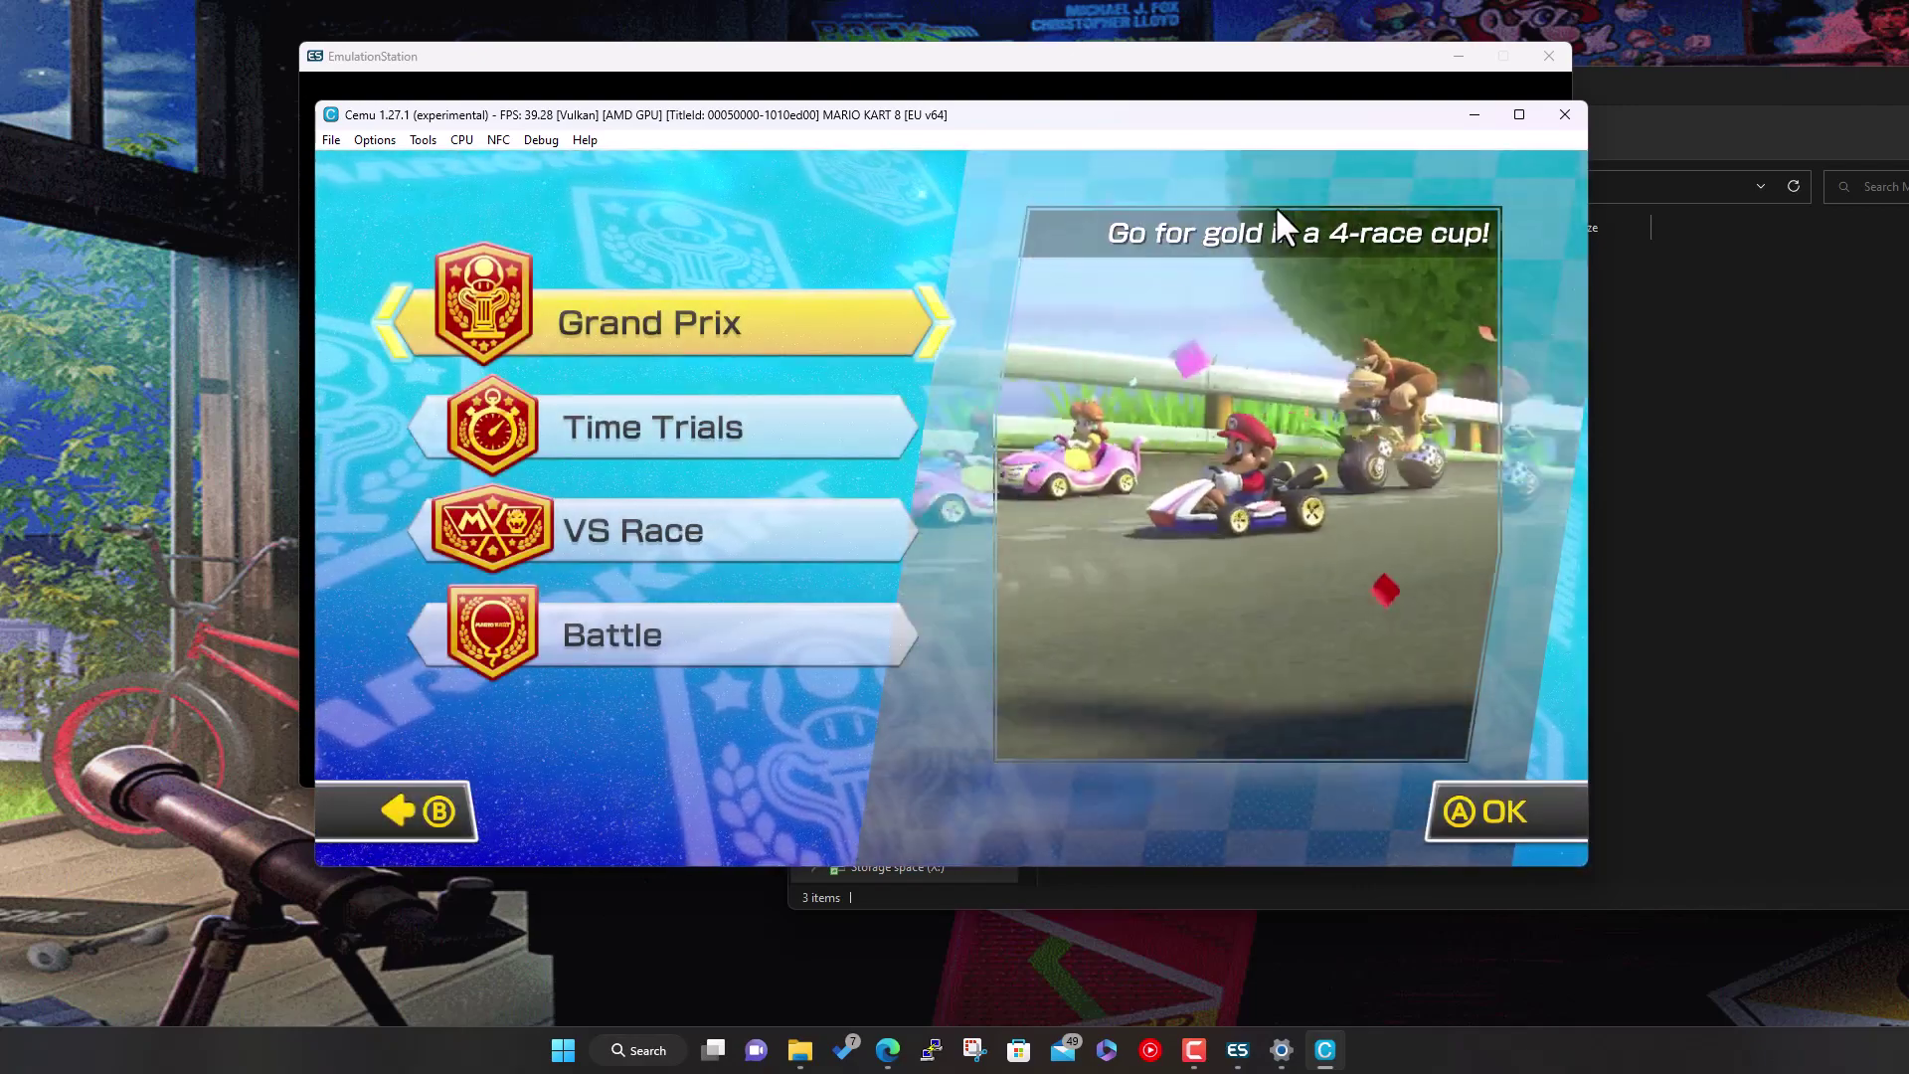
Test moving down through the single-player race modes and back up to Grand Prix
key(Down)
key(Down)
key(Up)
key(Up)
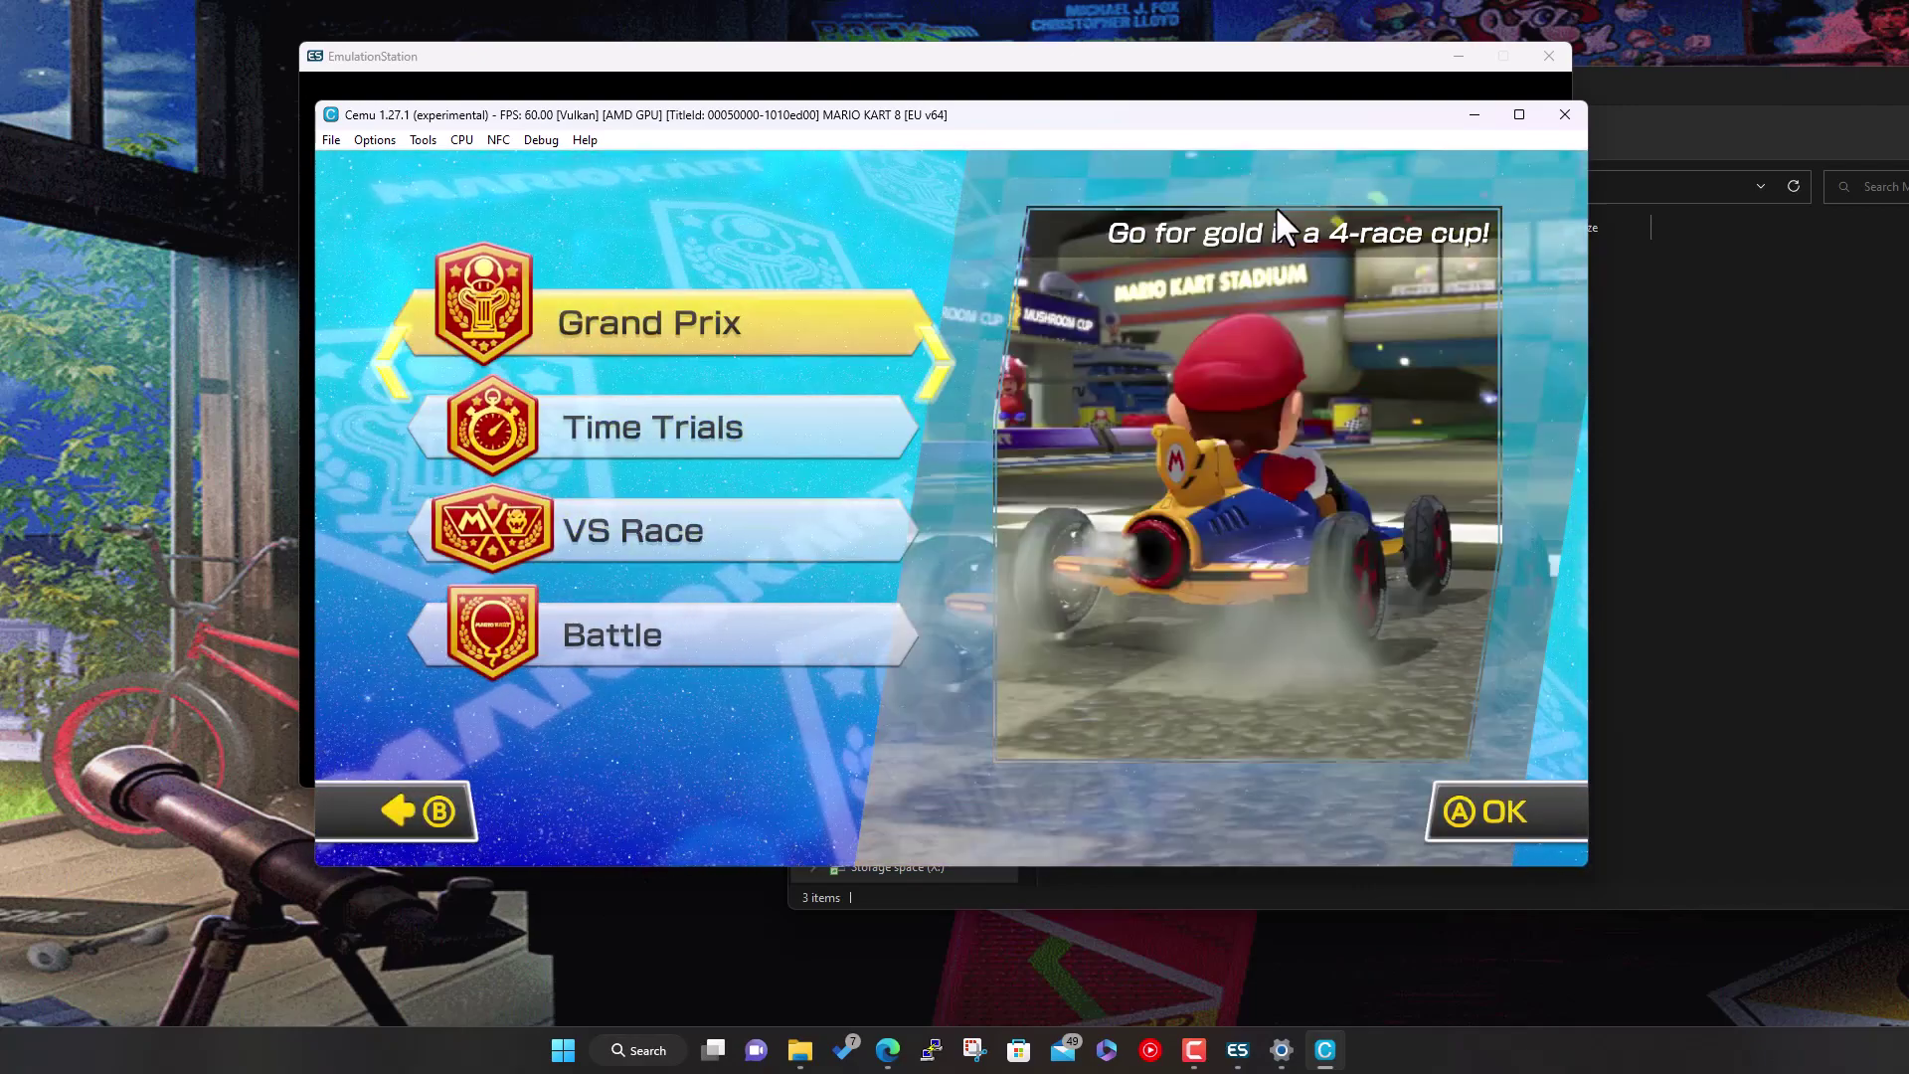
Back out to the main menu, reopen Single Player and choose a Grand Prix in the 100cc class
key(Escape)
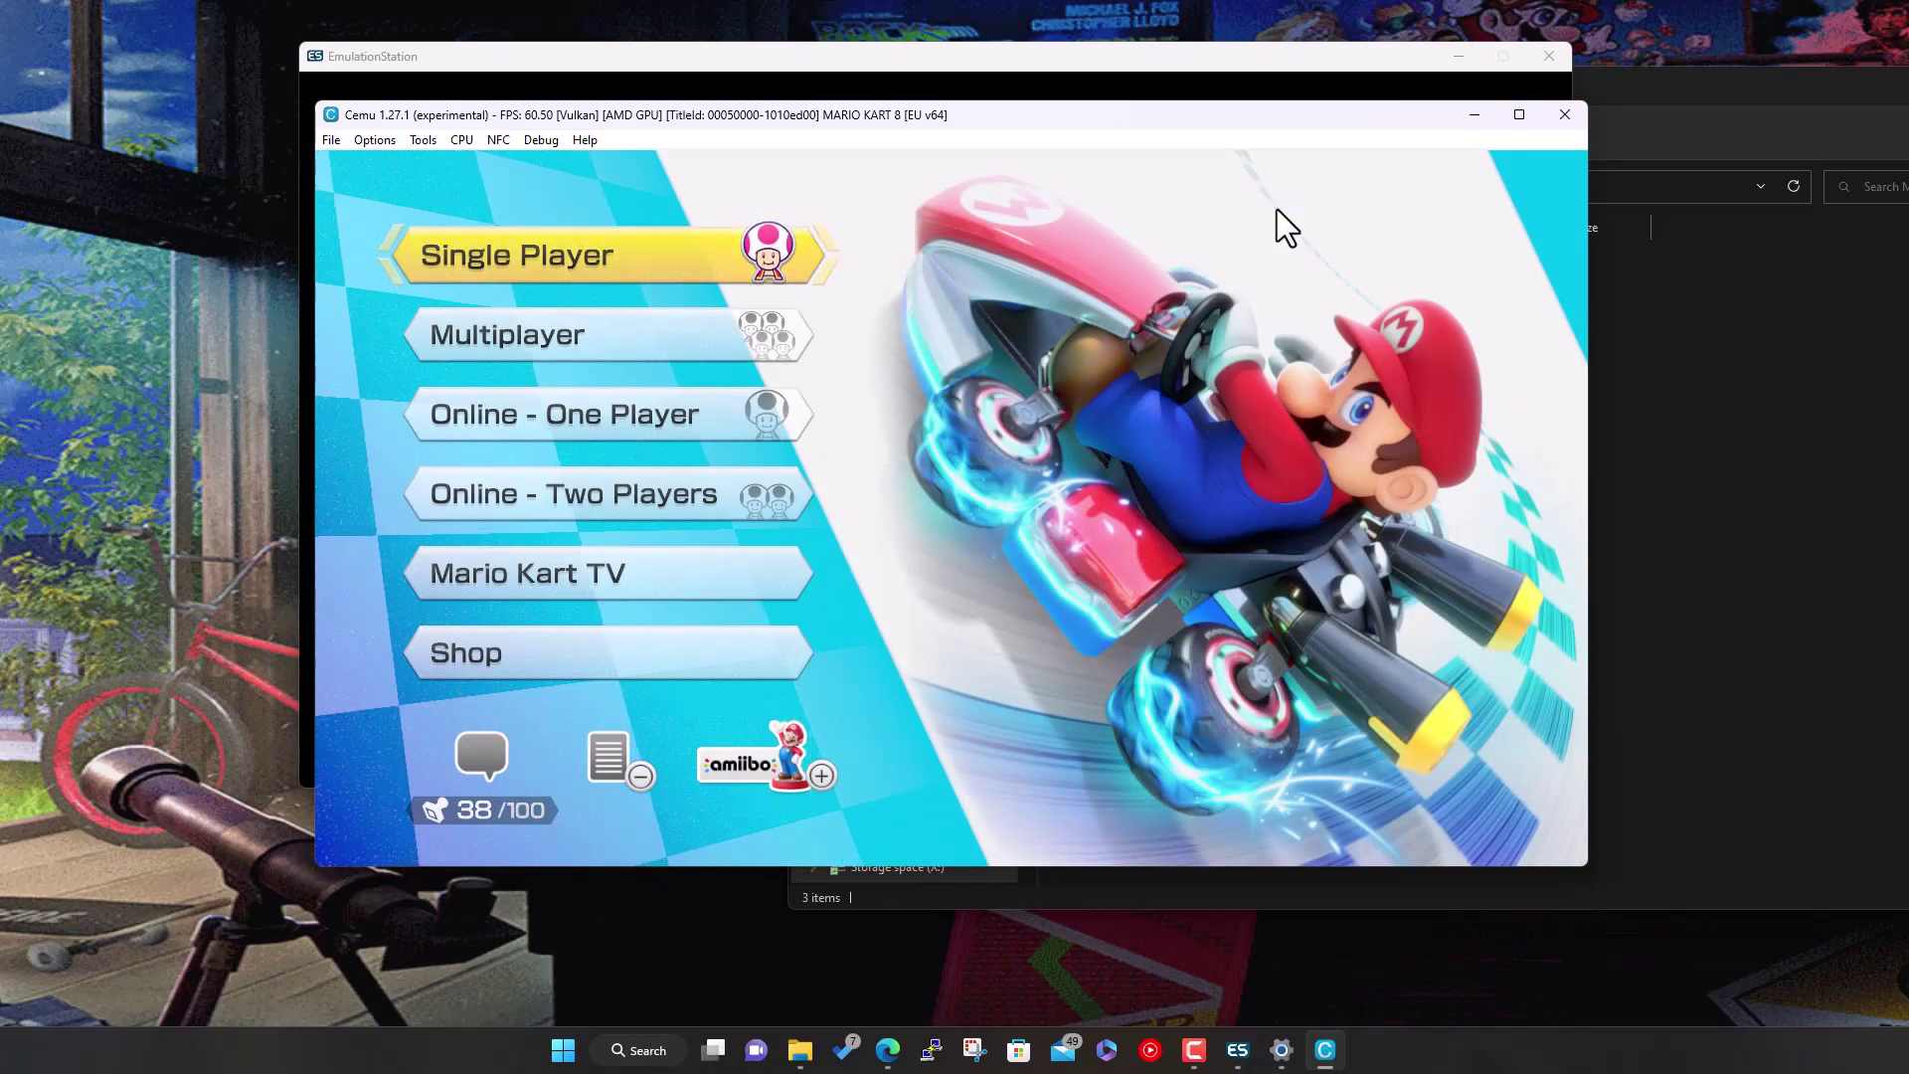
key(Return)
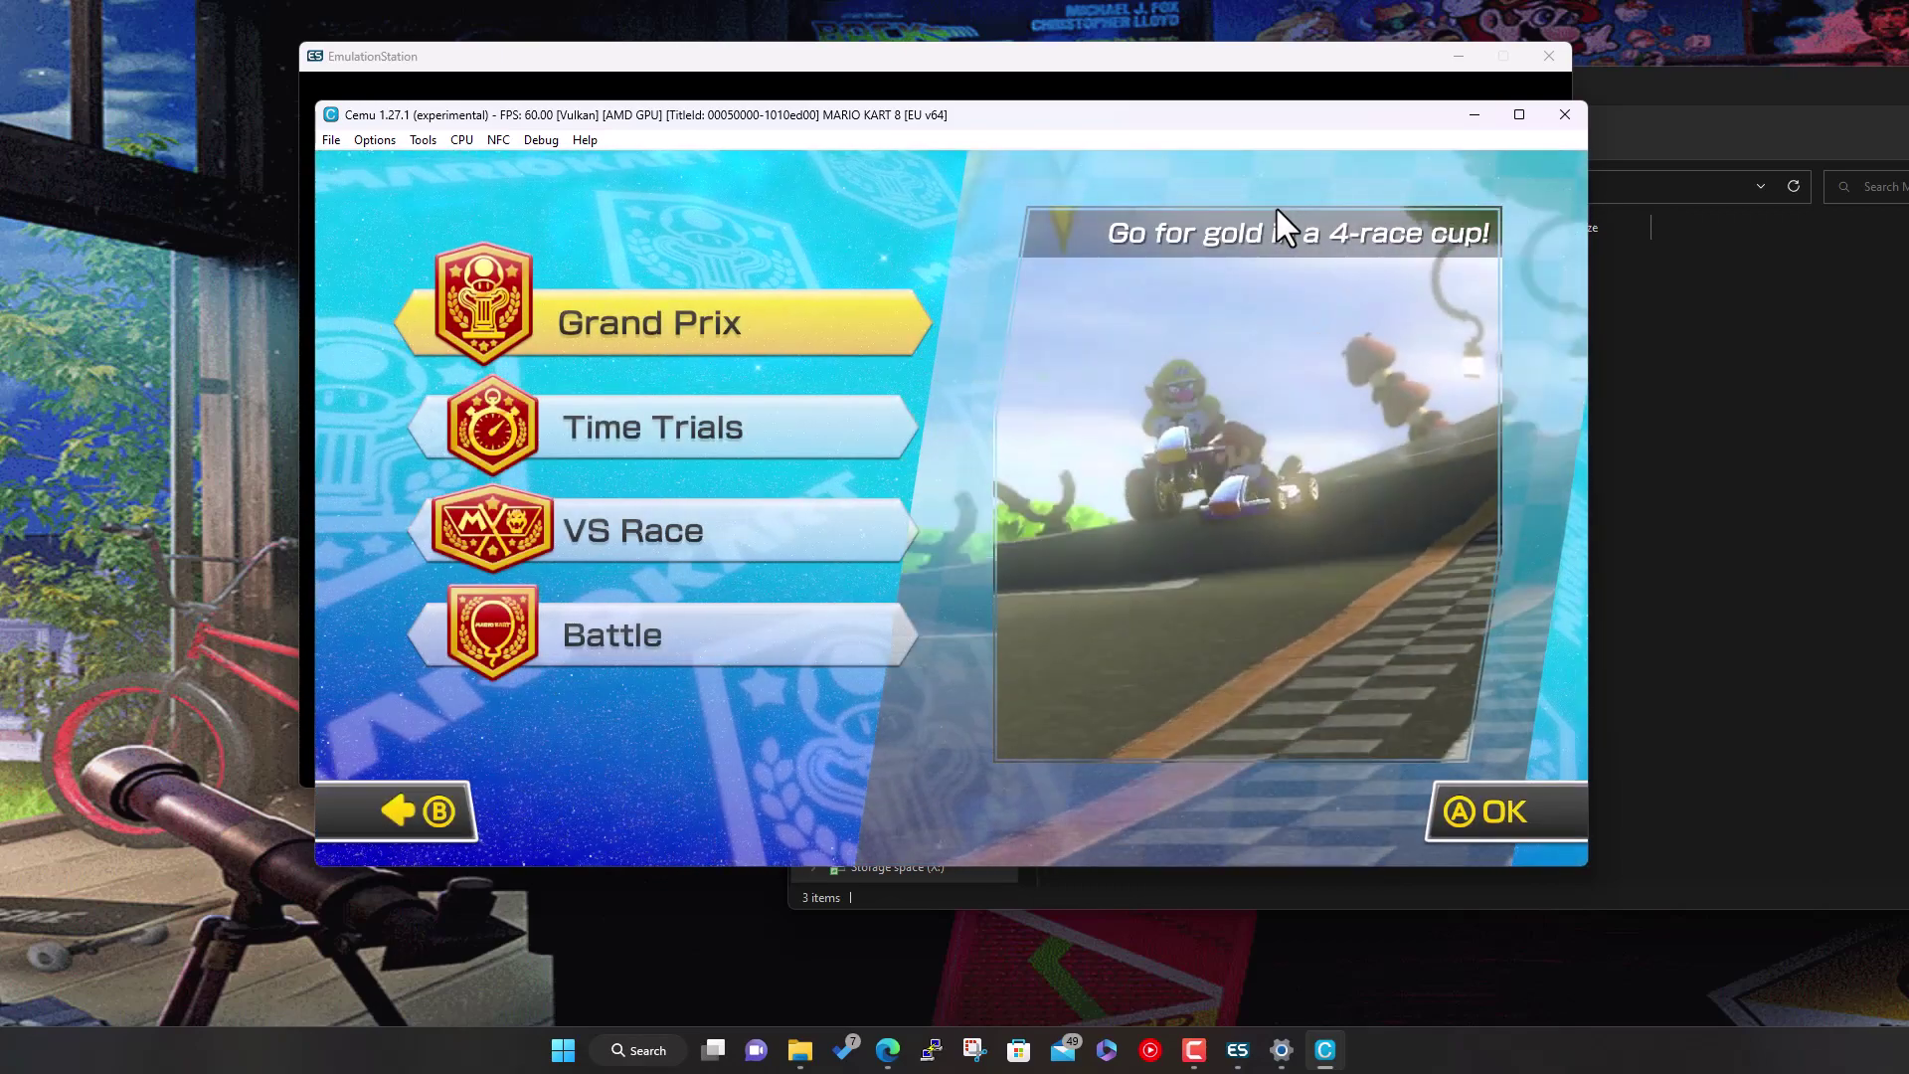
key(Return)
key(Down)
key(Down)
key(Down)
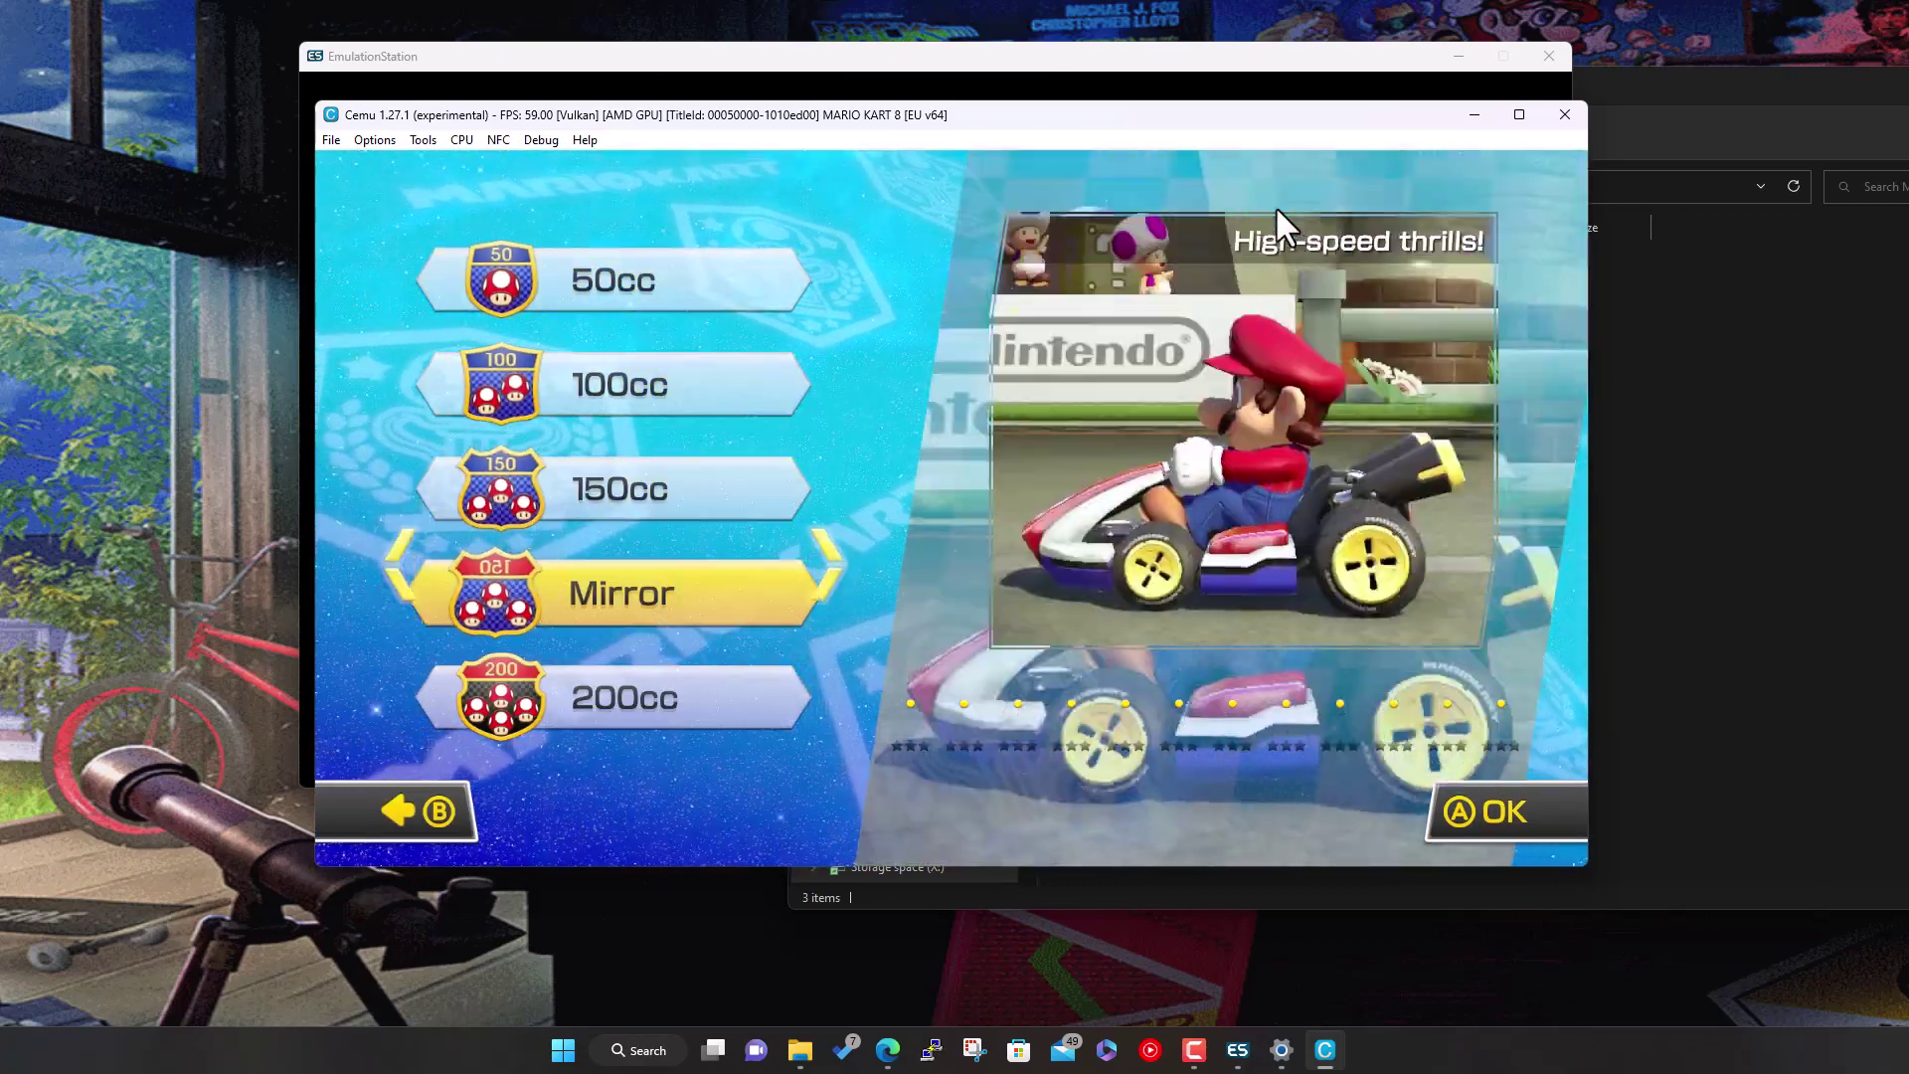
key(Up)
key(Up)
key(Return)
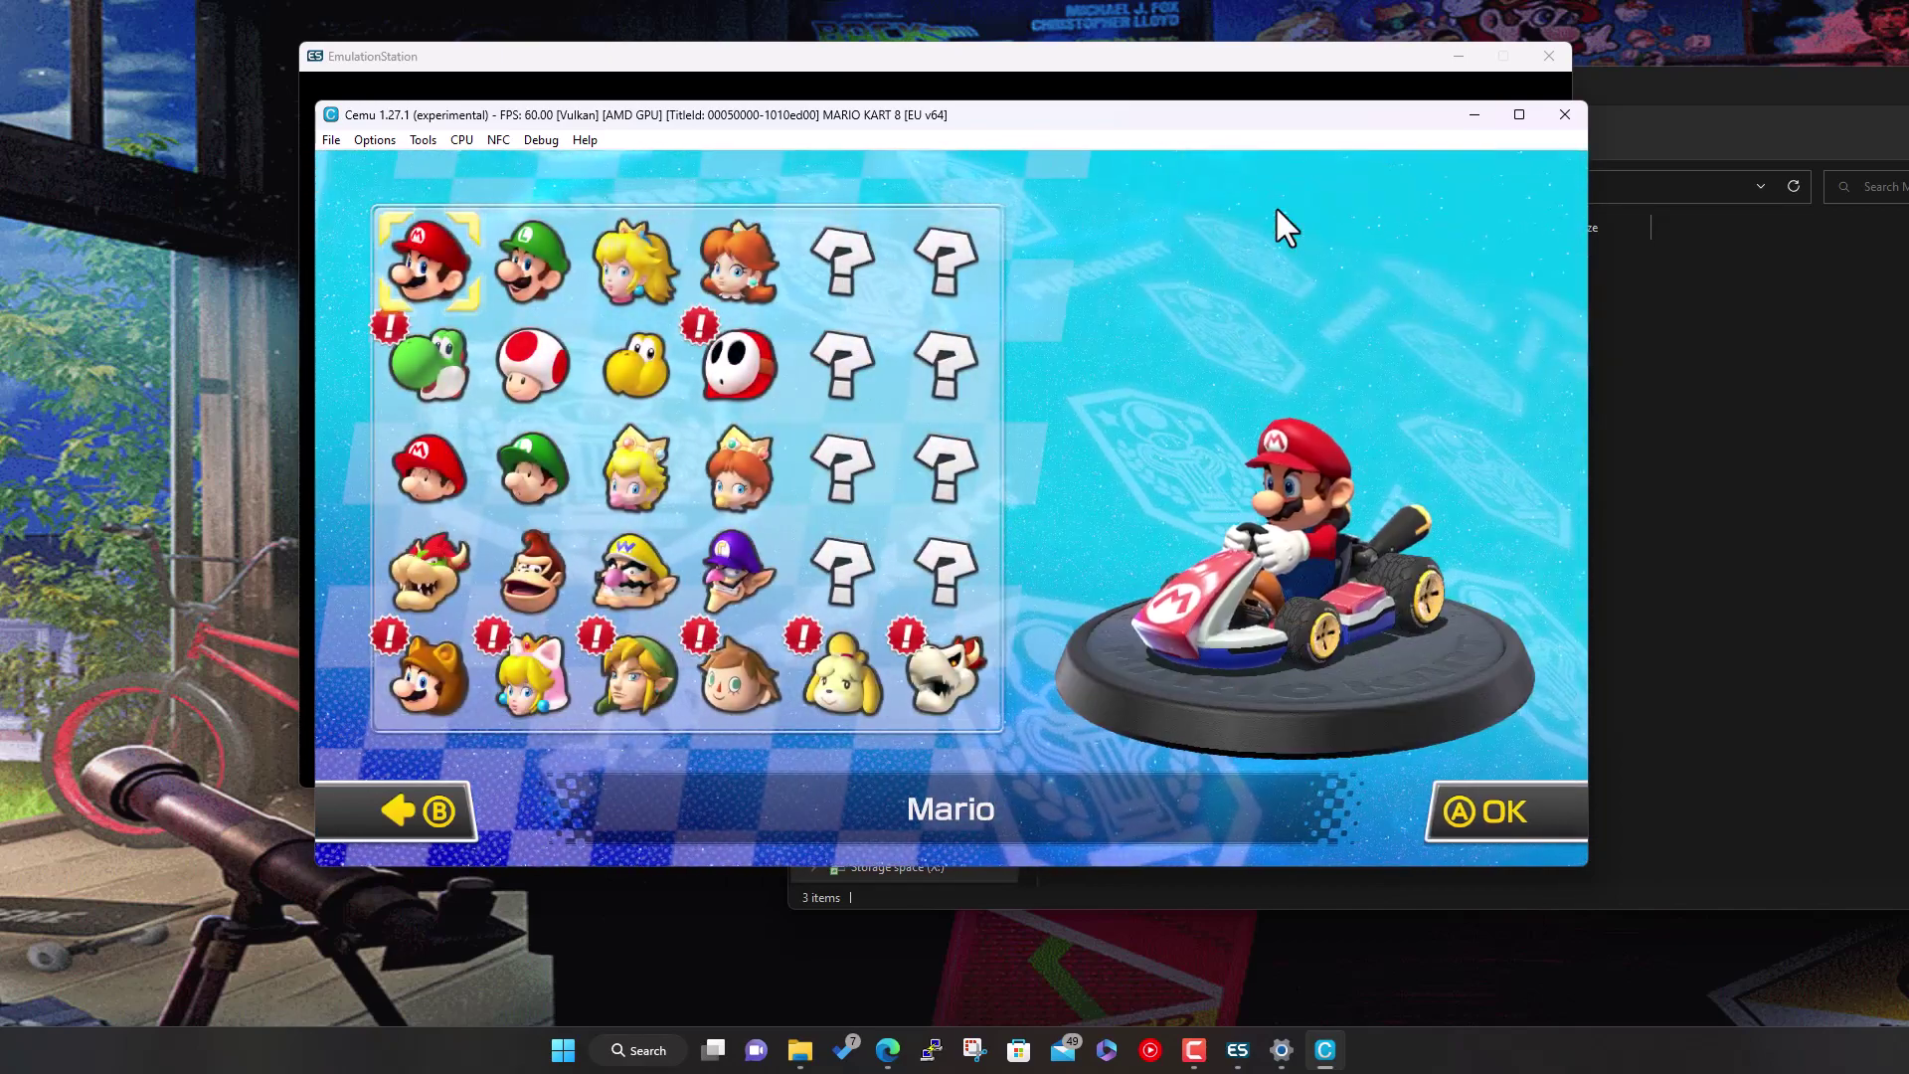
Test moving through the character grid as far as Daisy and choose Toad as the racer
key(Right)
key(Right)
key(Right)
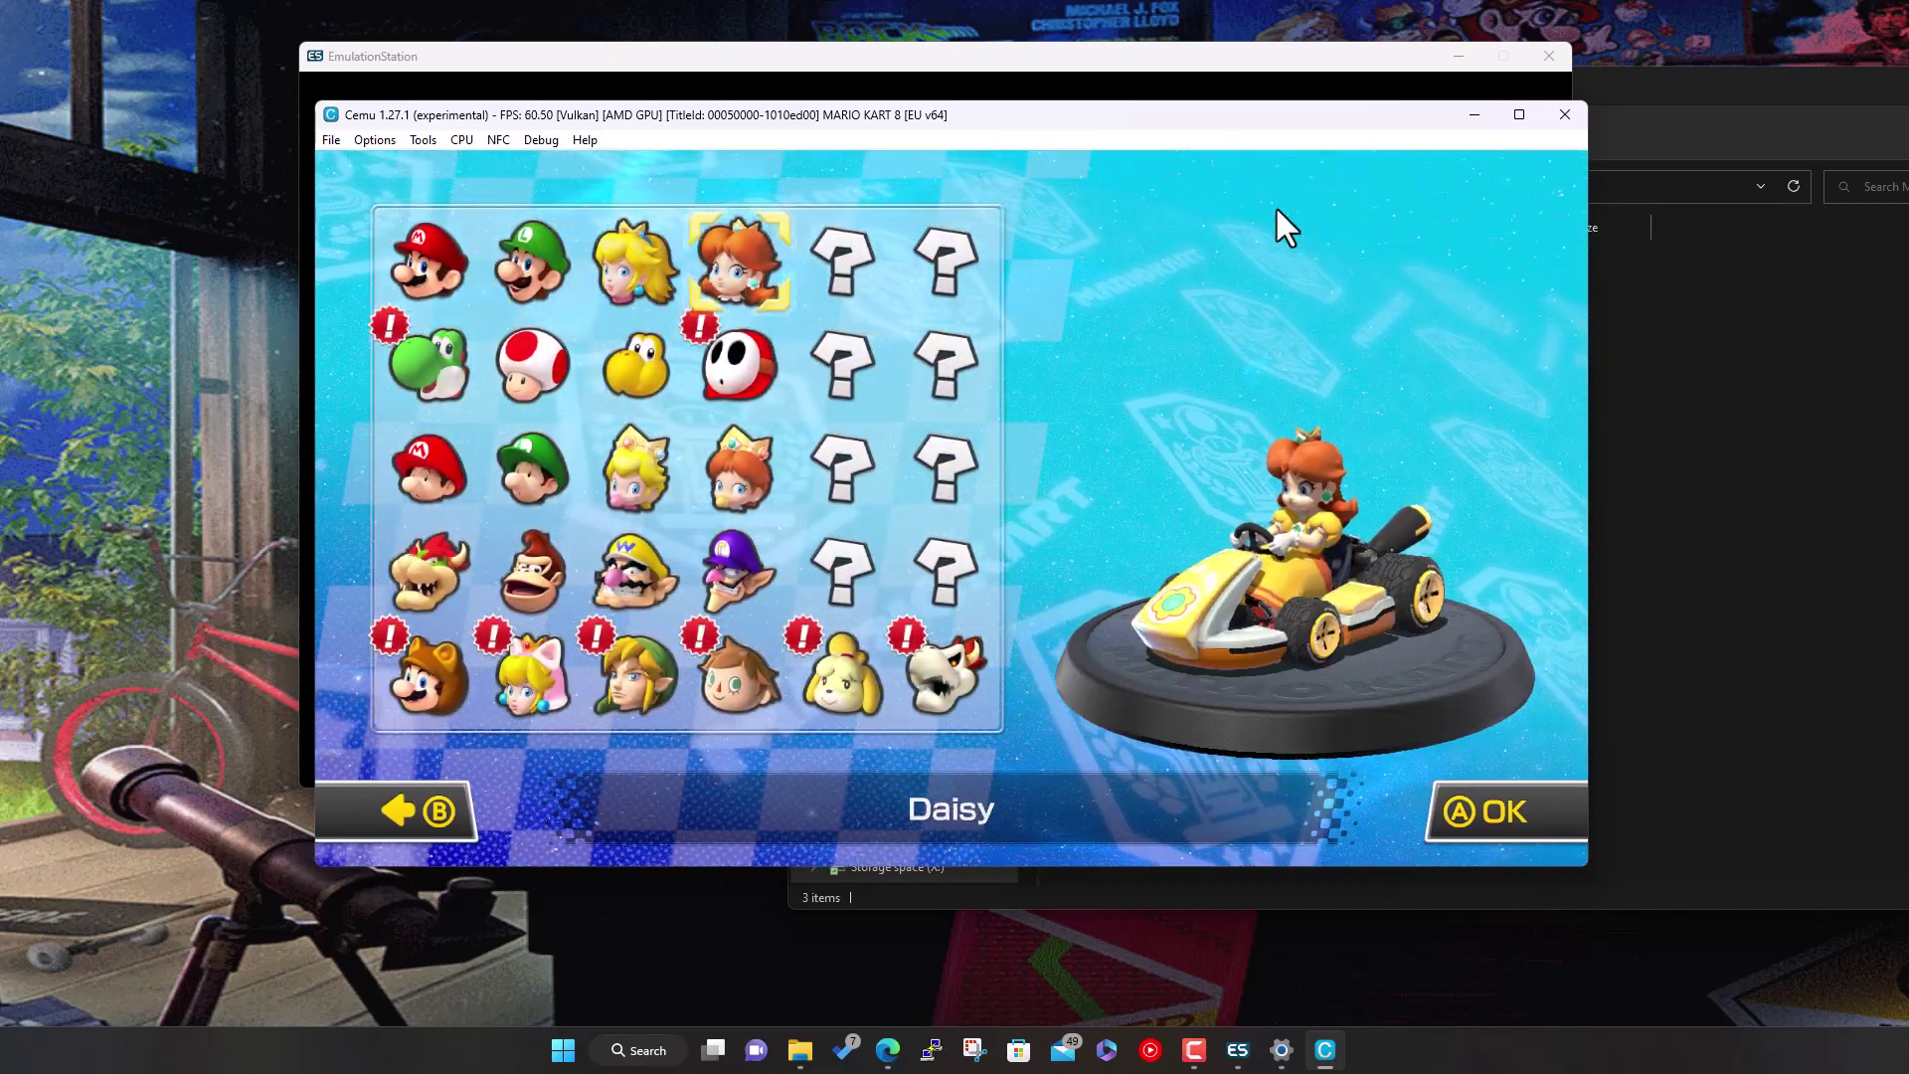
key(Left)
key(Left)
key(Down)
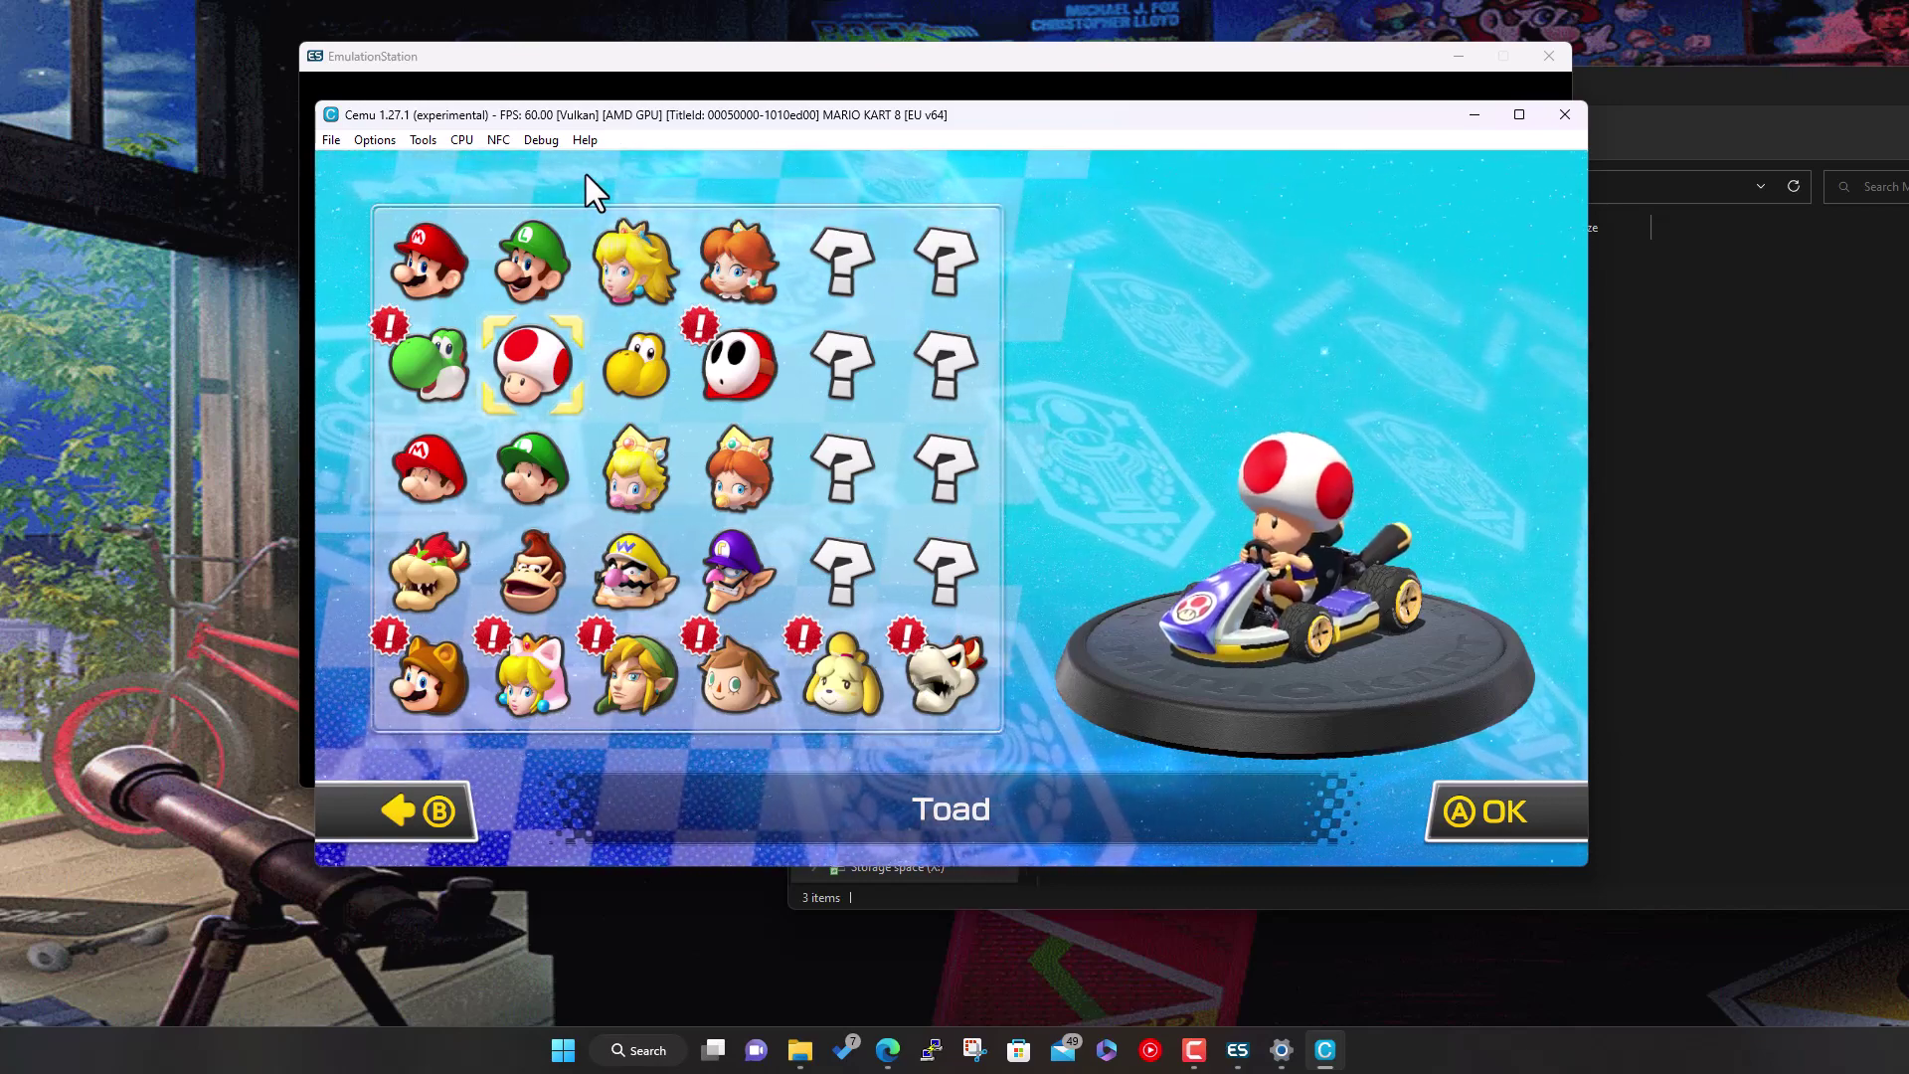
key(Return)
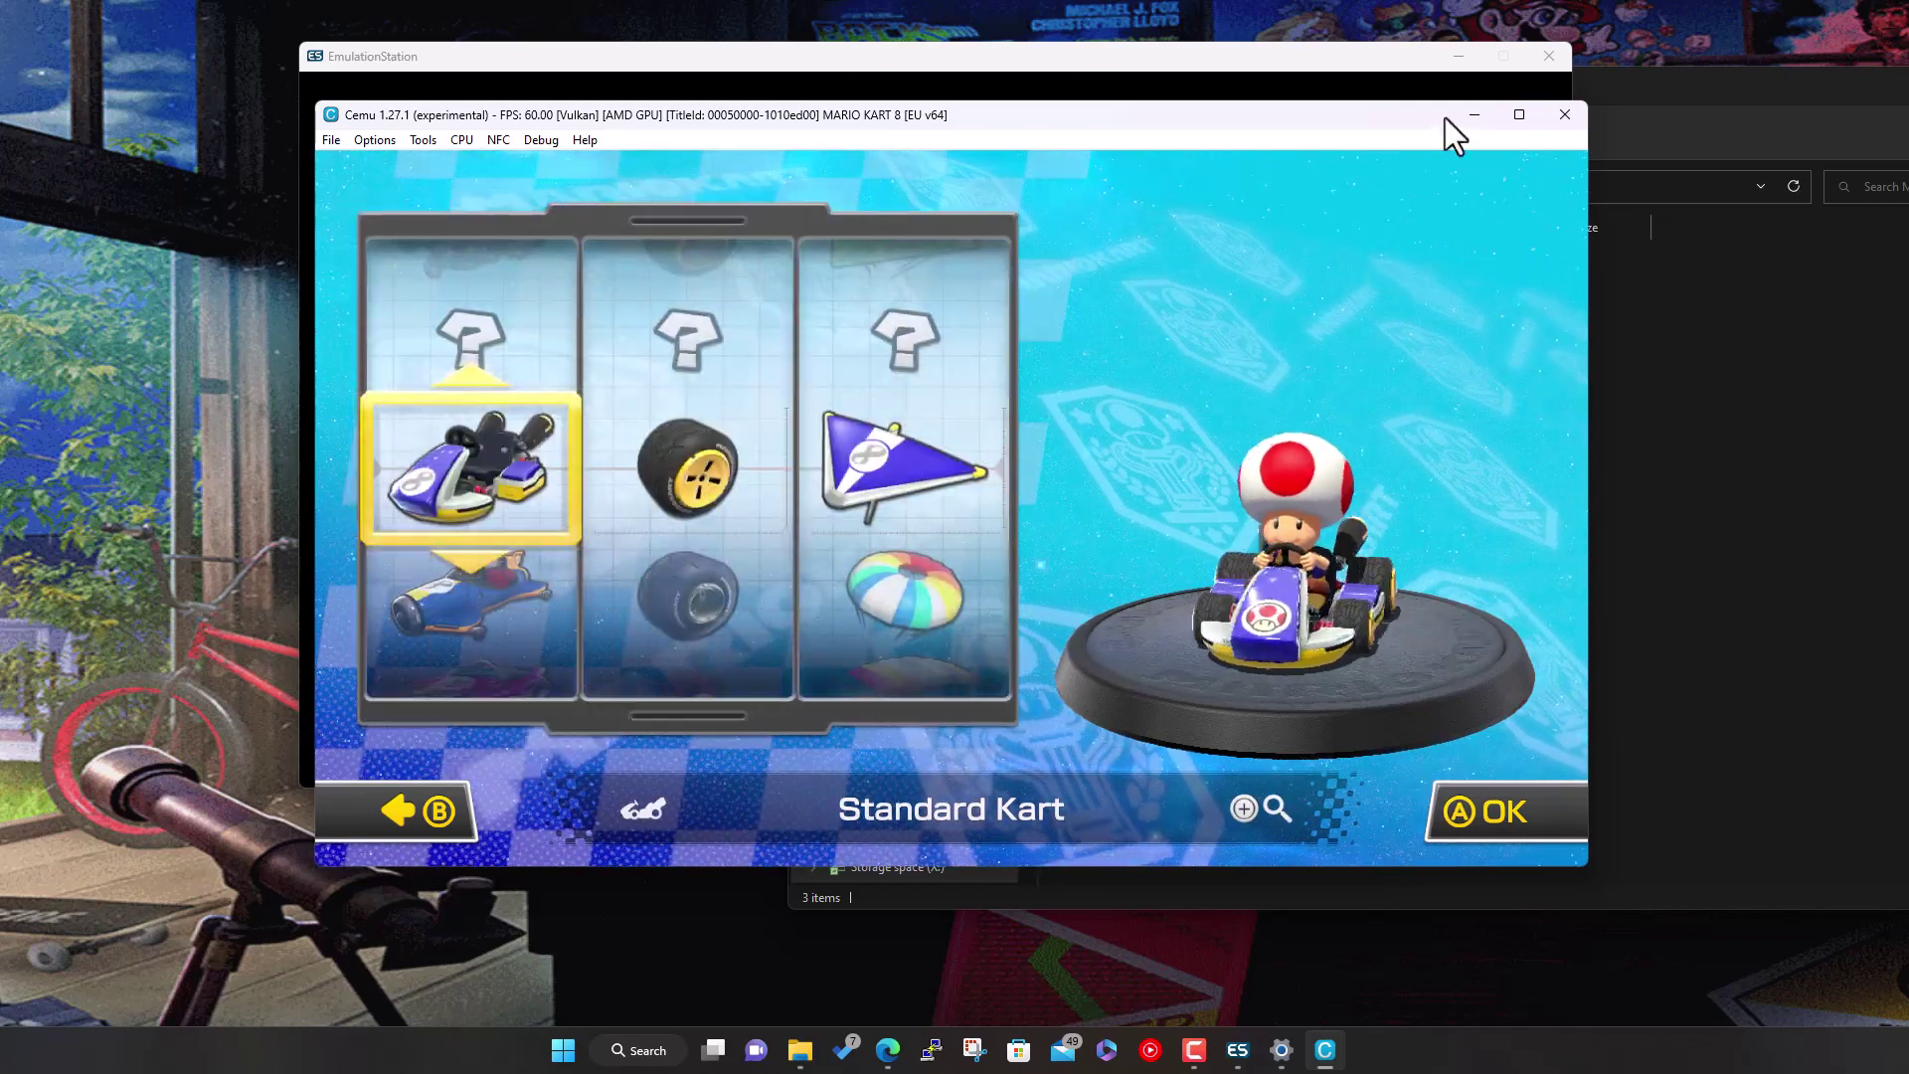
Close the Cemu game window and open the PlayStation 2 game list in EmulationStation
click(1579, 111)
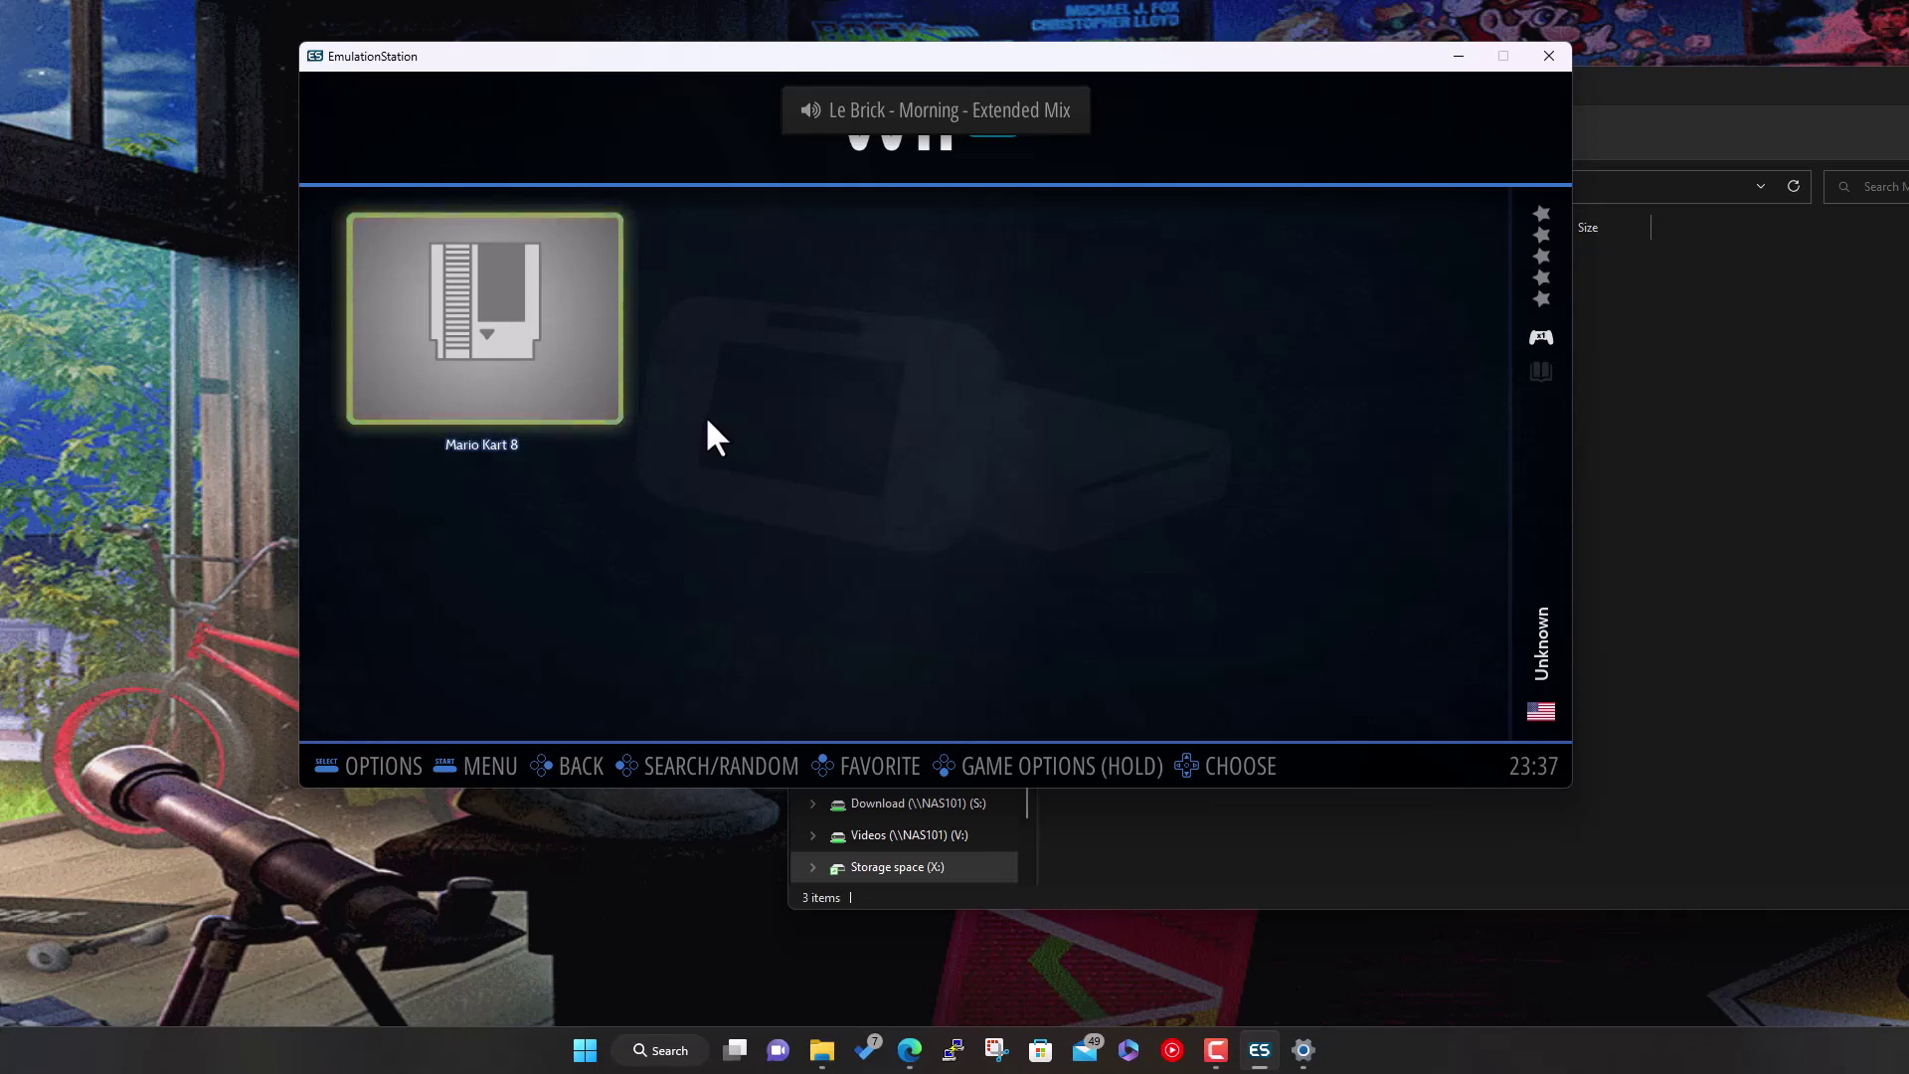
key(BackSpace)
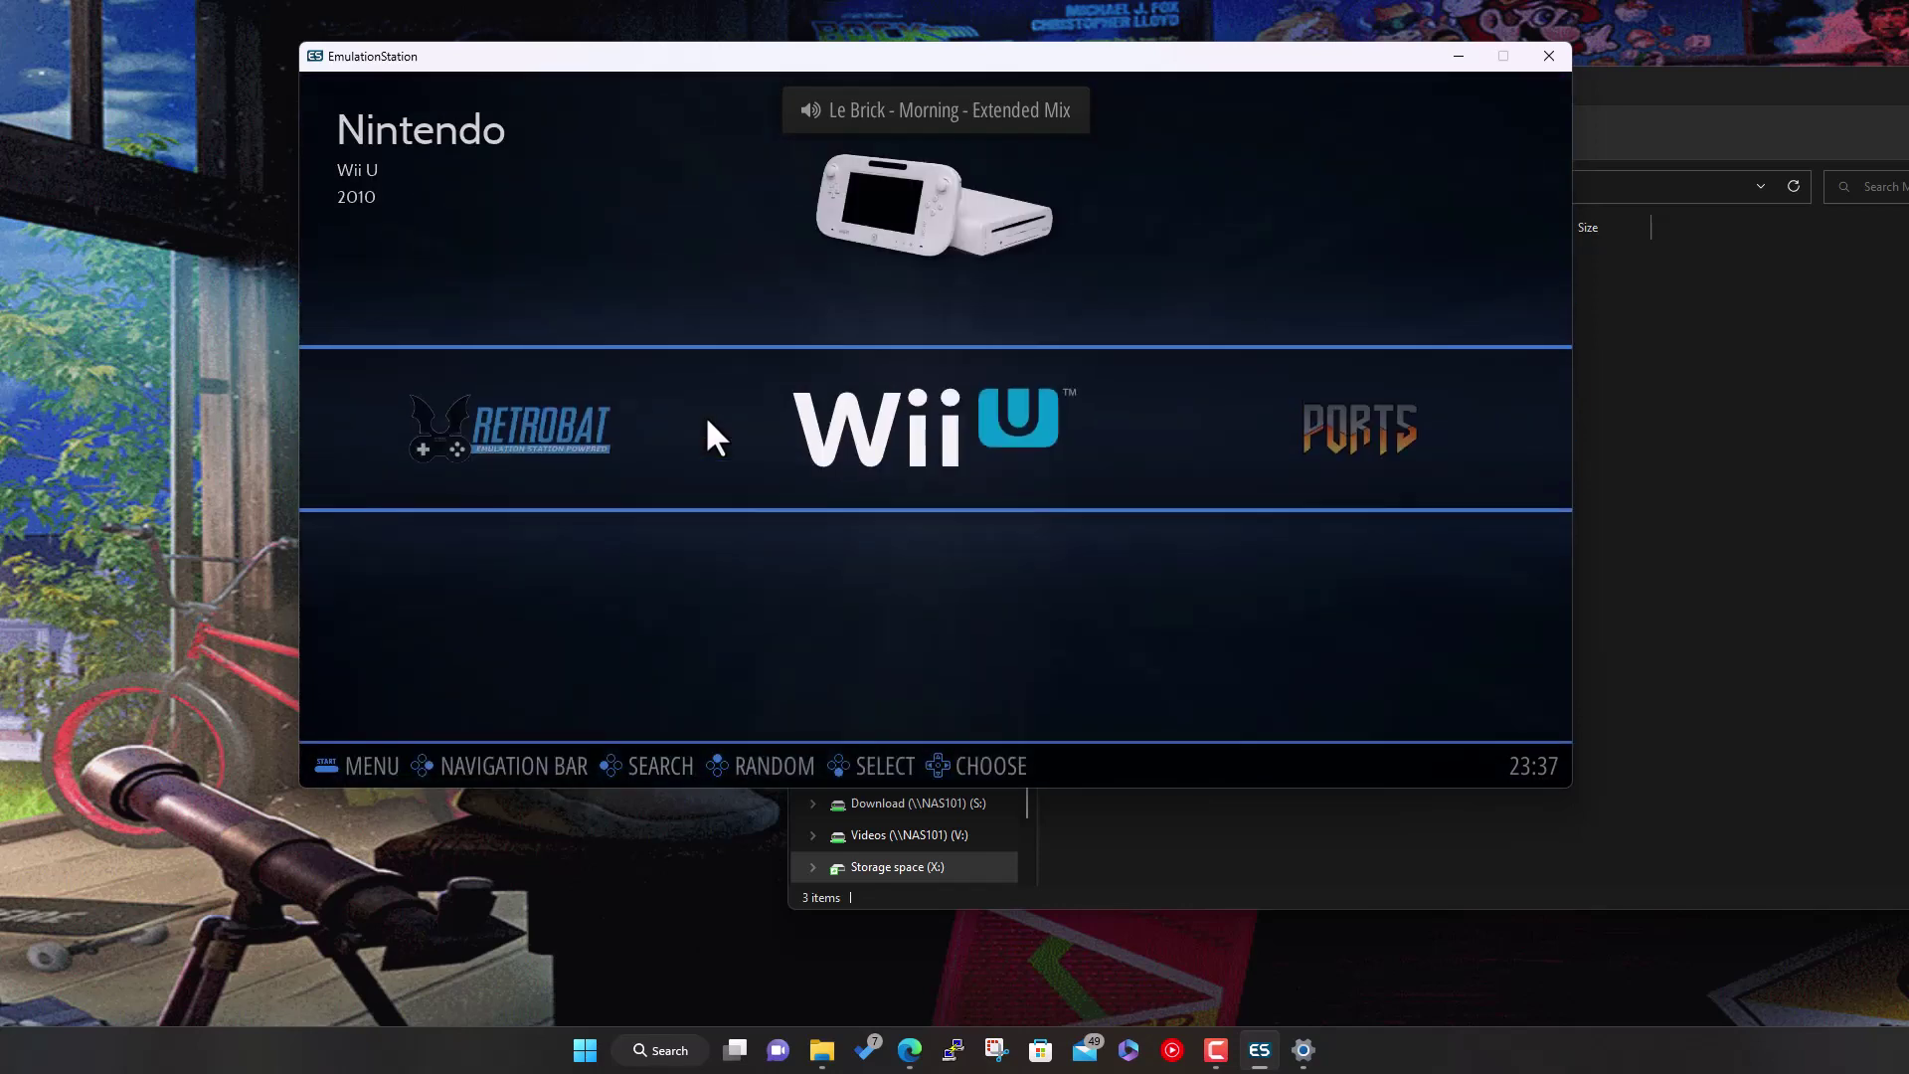
key(Right)
key(Right)
key(Return)
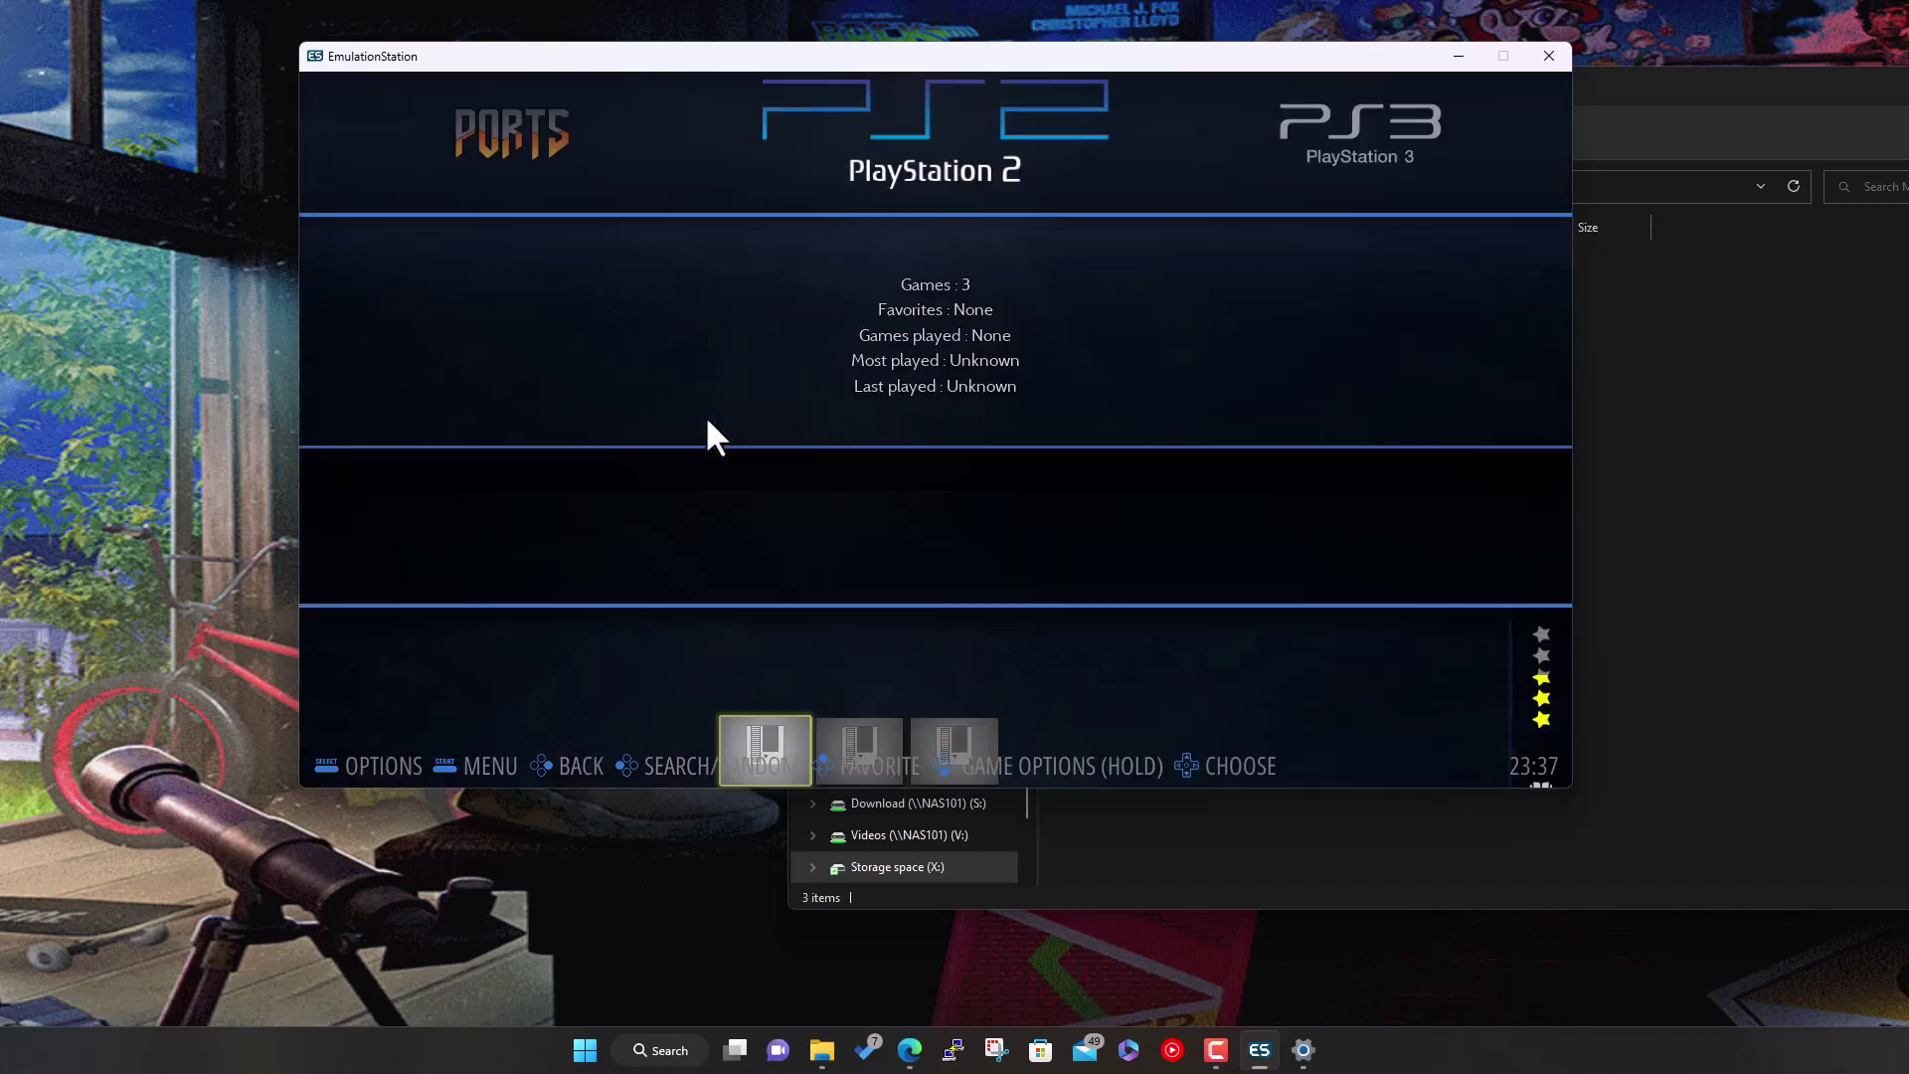
Try to launch Crazy Taxi and decline starting it without the missing BIOS files
key(Right)
key(Right)
key(Left)
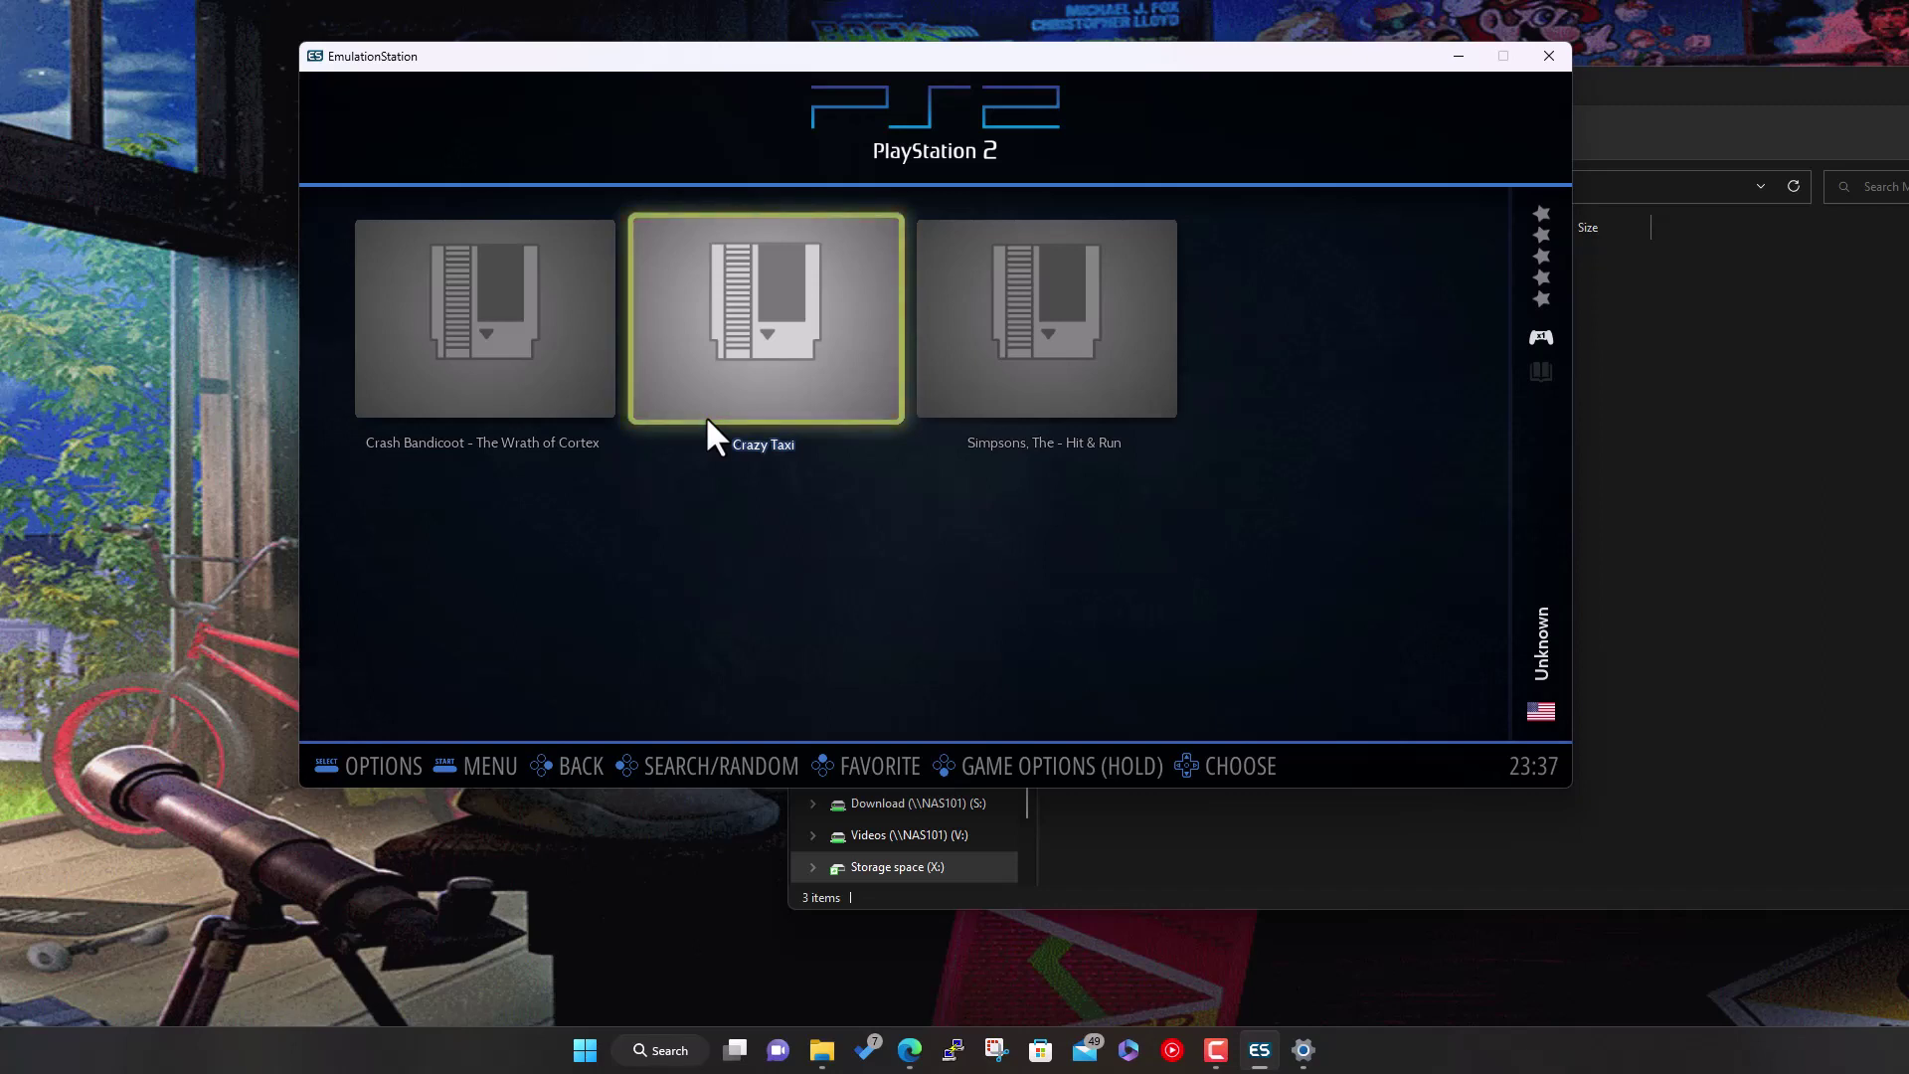
key(Return)
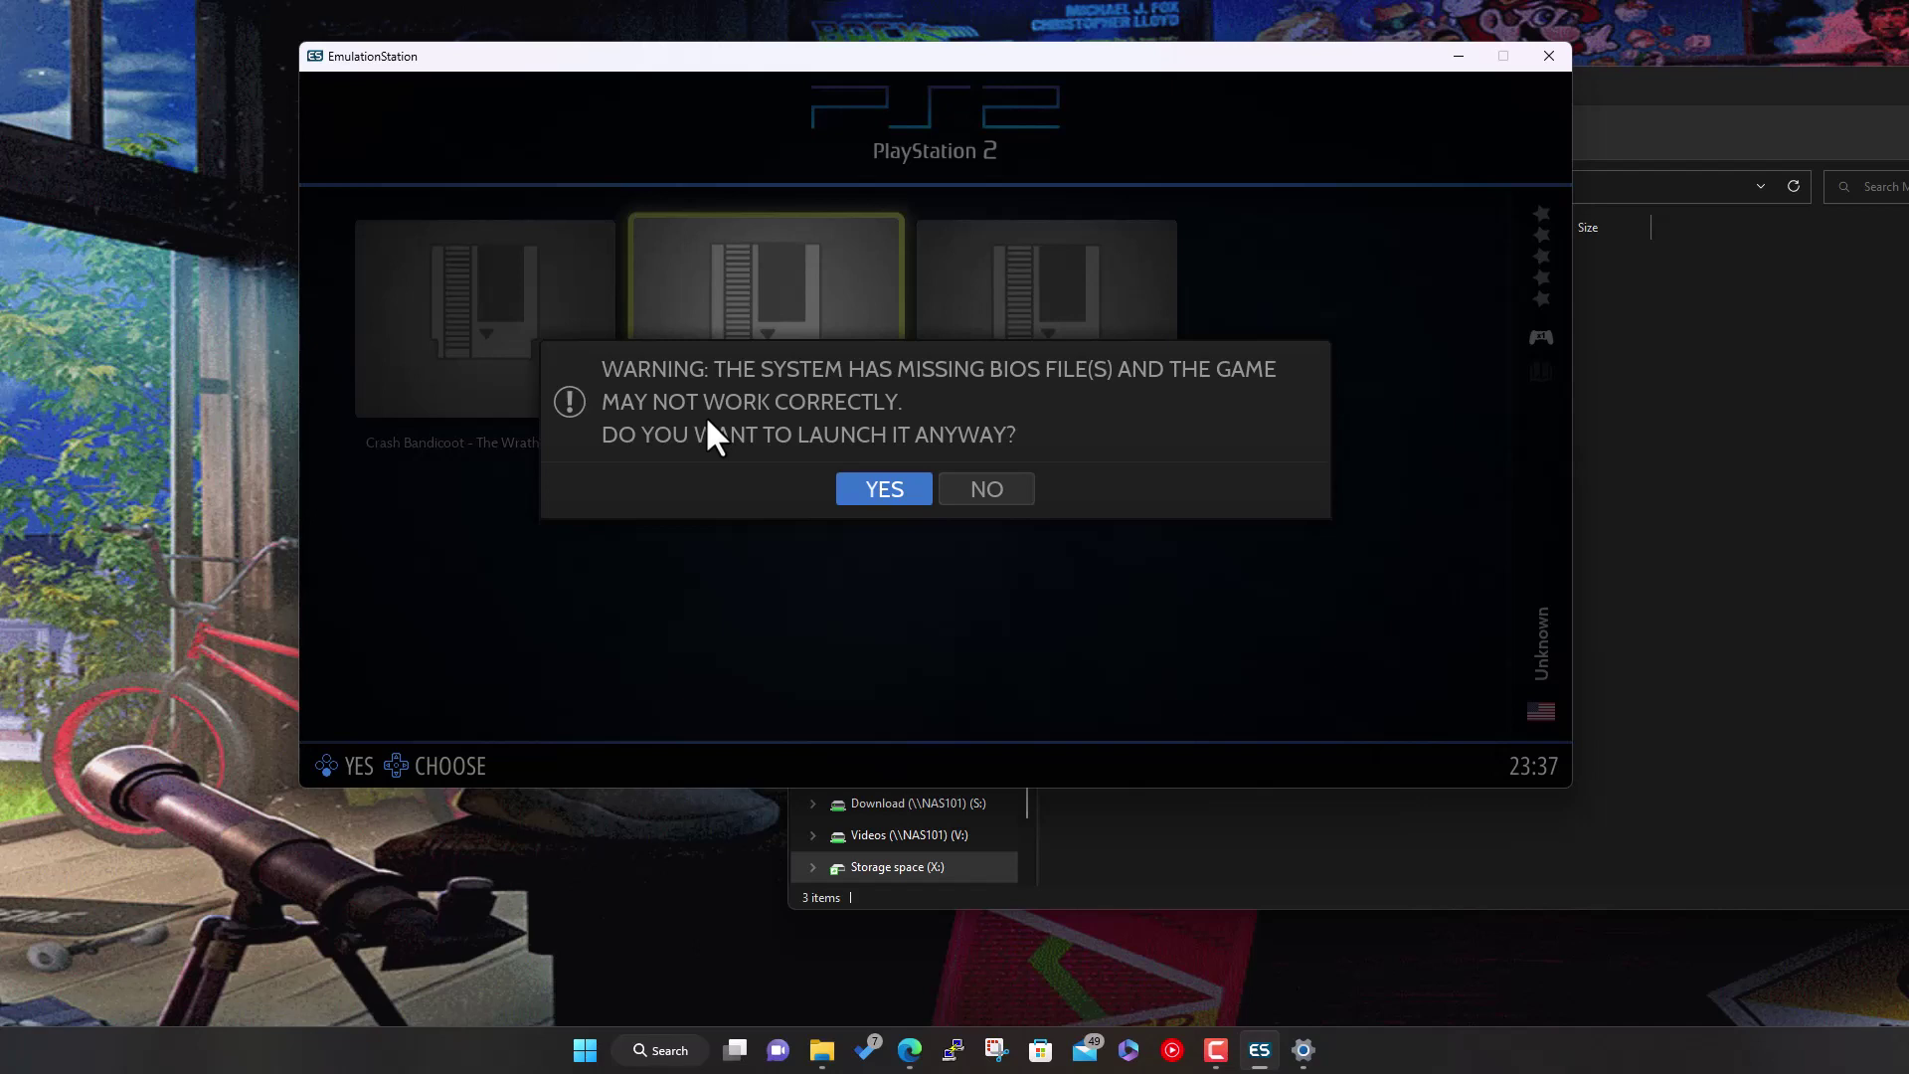
key(Right)
key(Return)
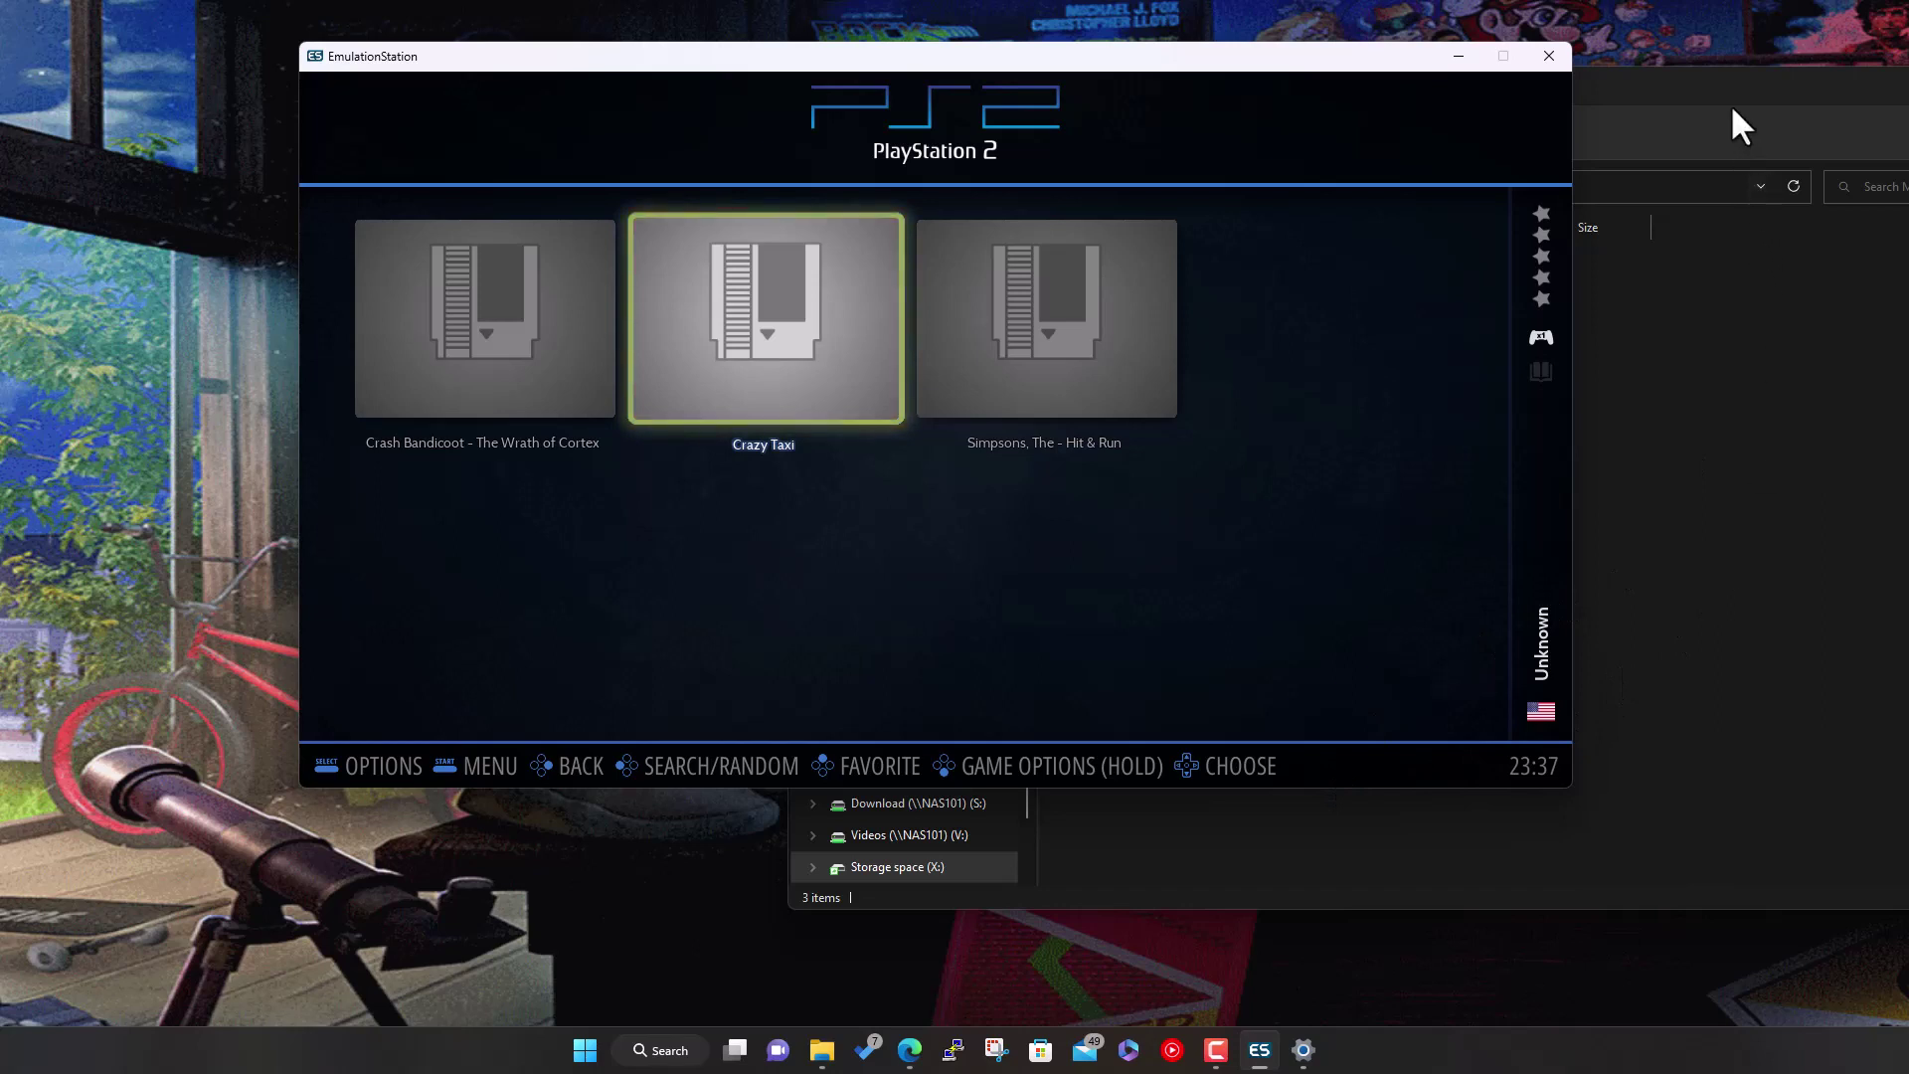
Switch to File Explorer, check RetroBat's bios folder and open the bios folder inside Demo\Games
drag(1731, 99, 1517, 63)
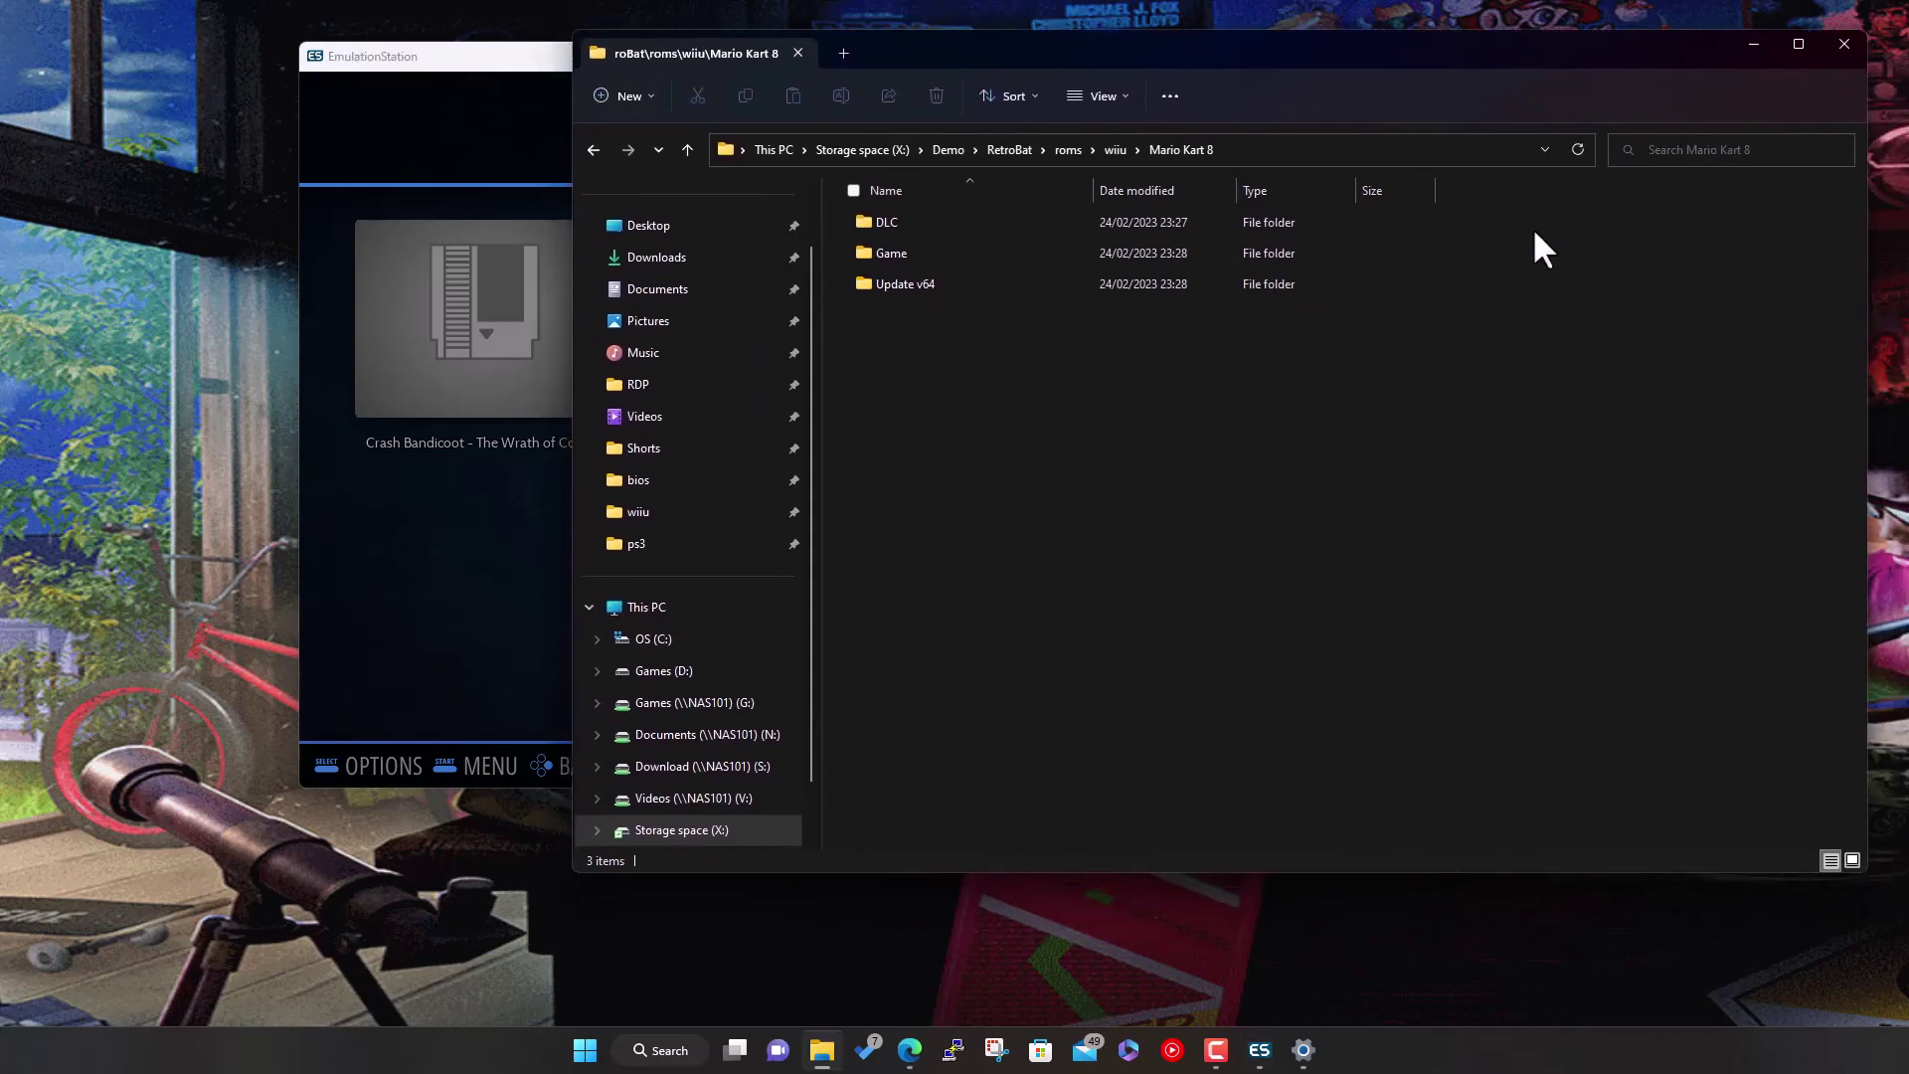
click(1014, 145)
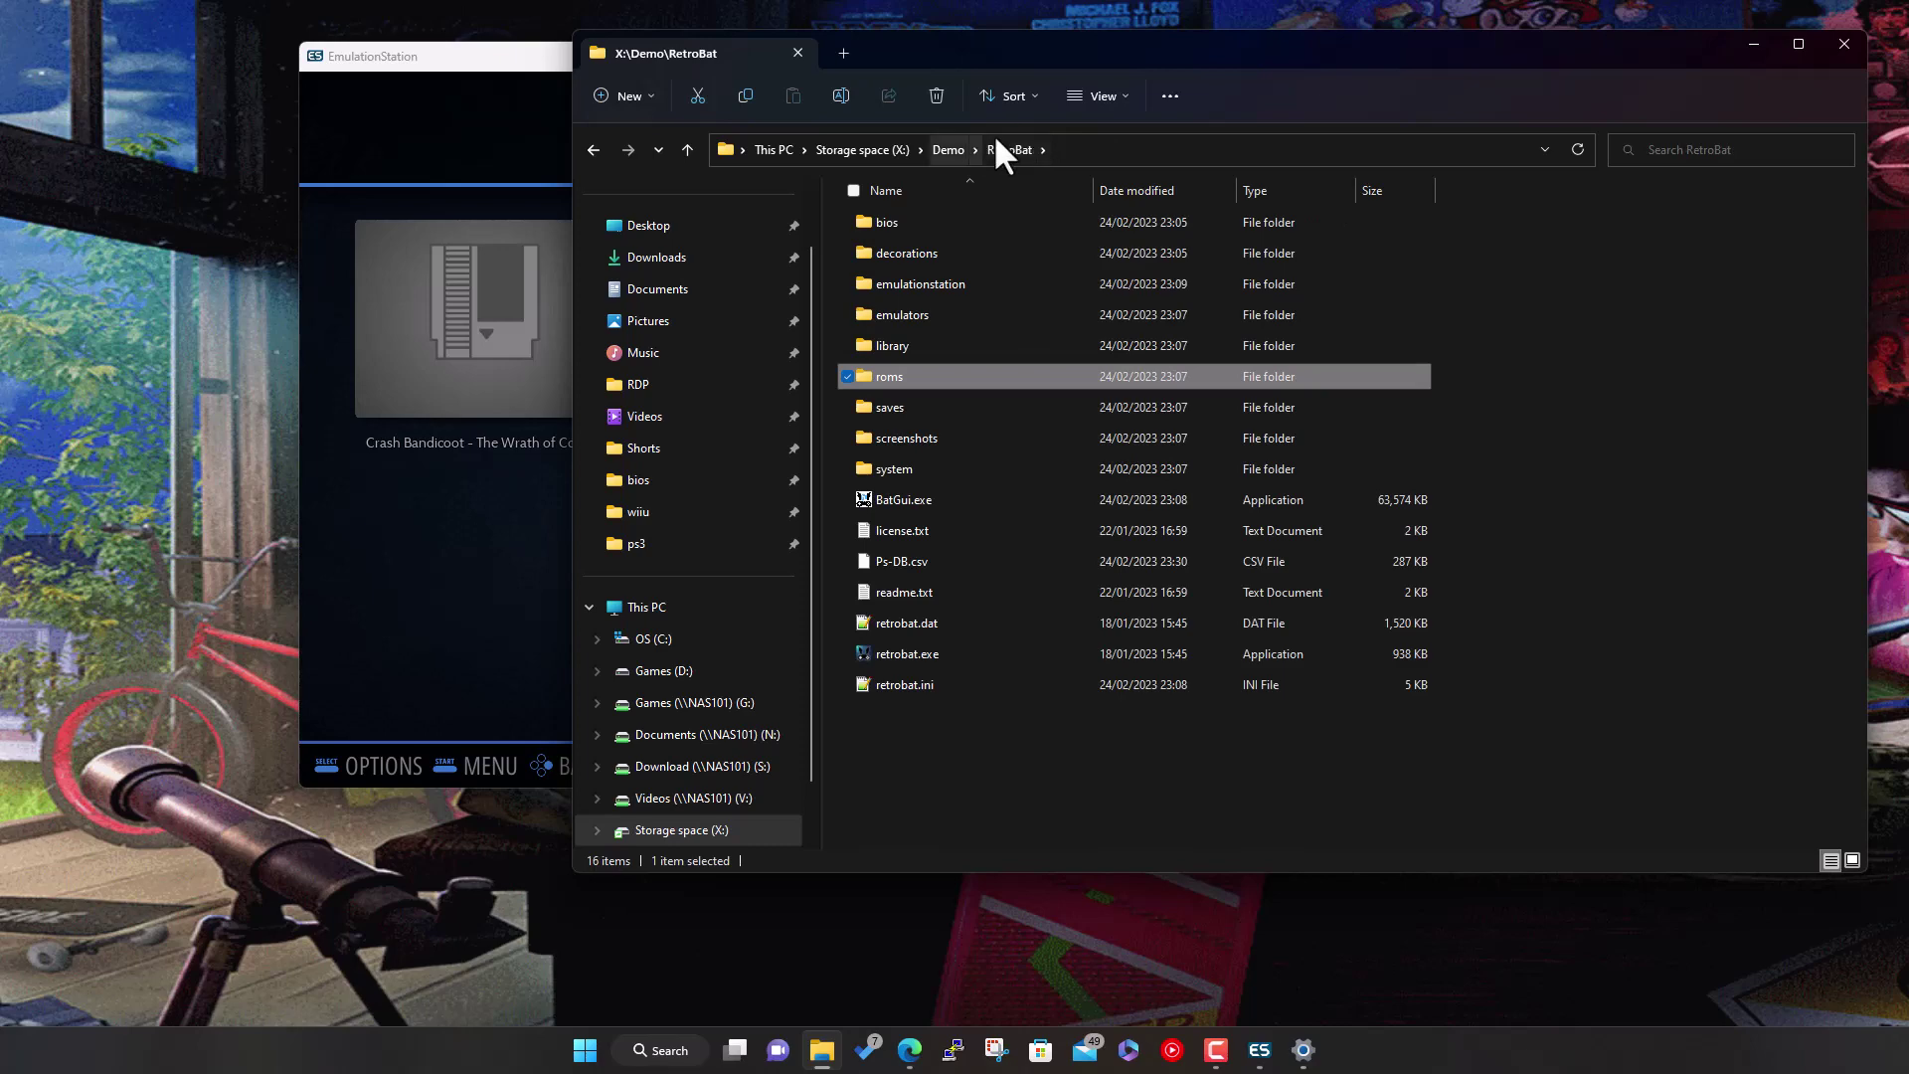
double_click(909, 221)
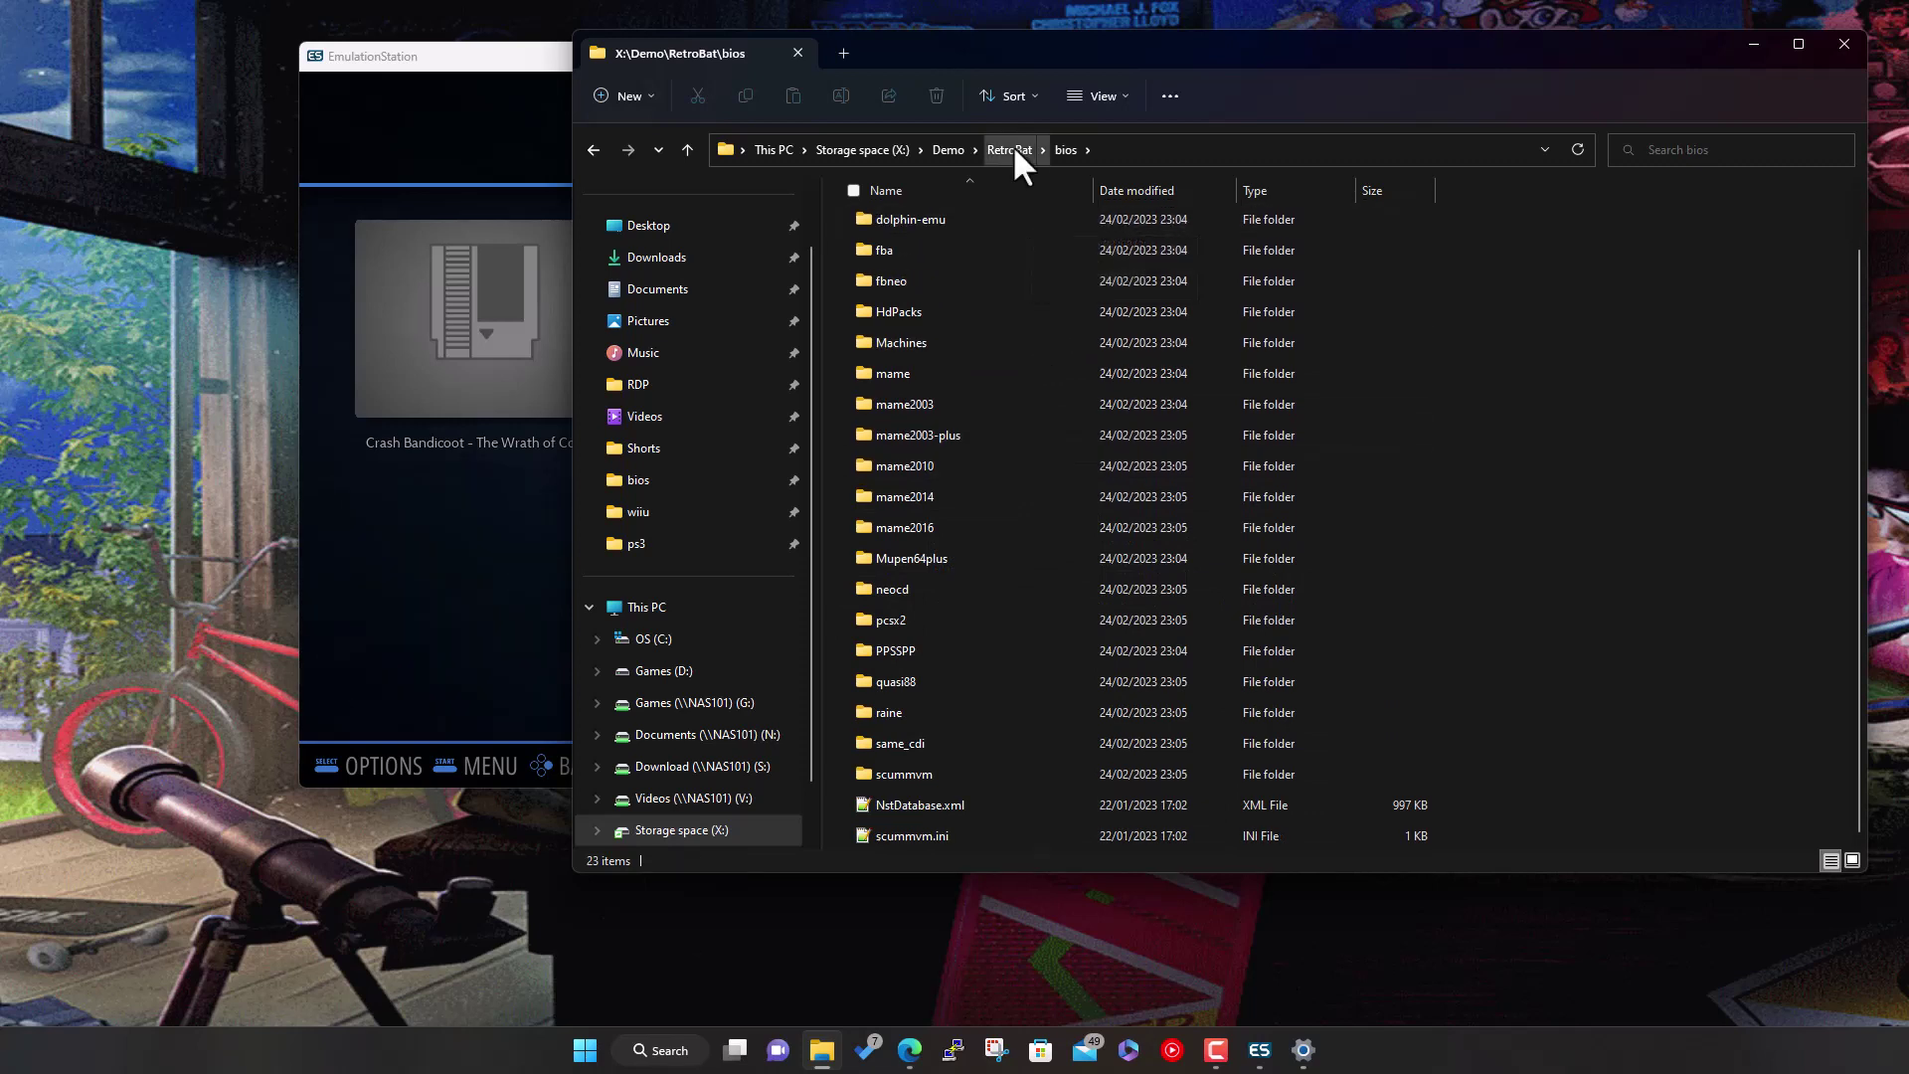
click(941, 147)
double_click(921, 226)
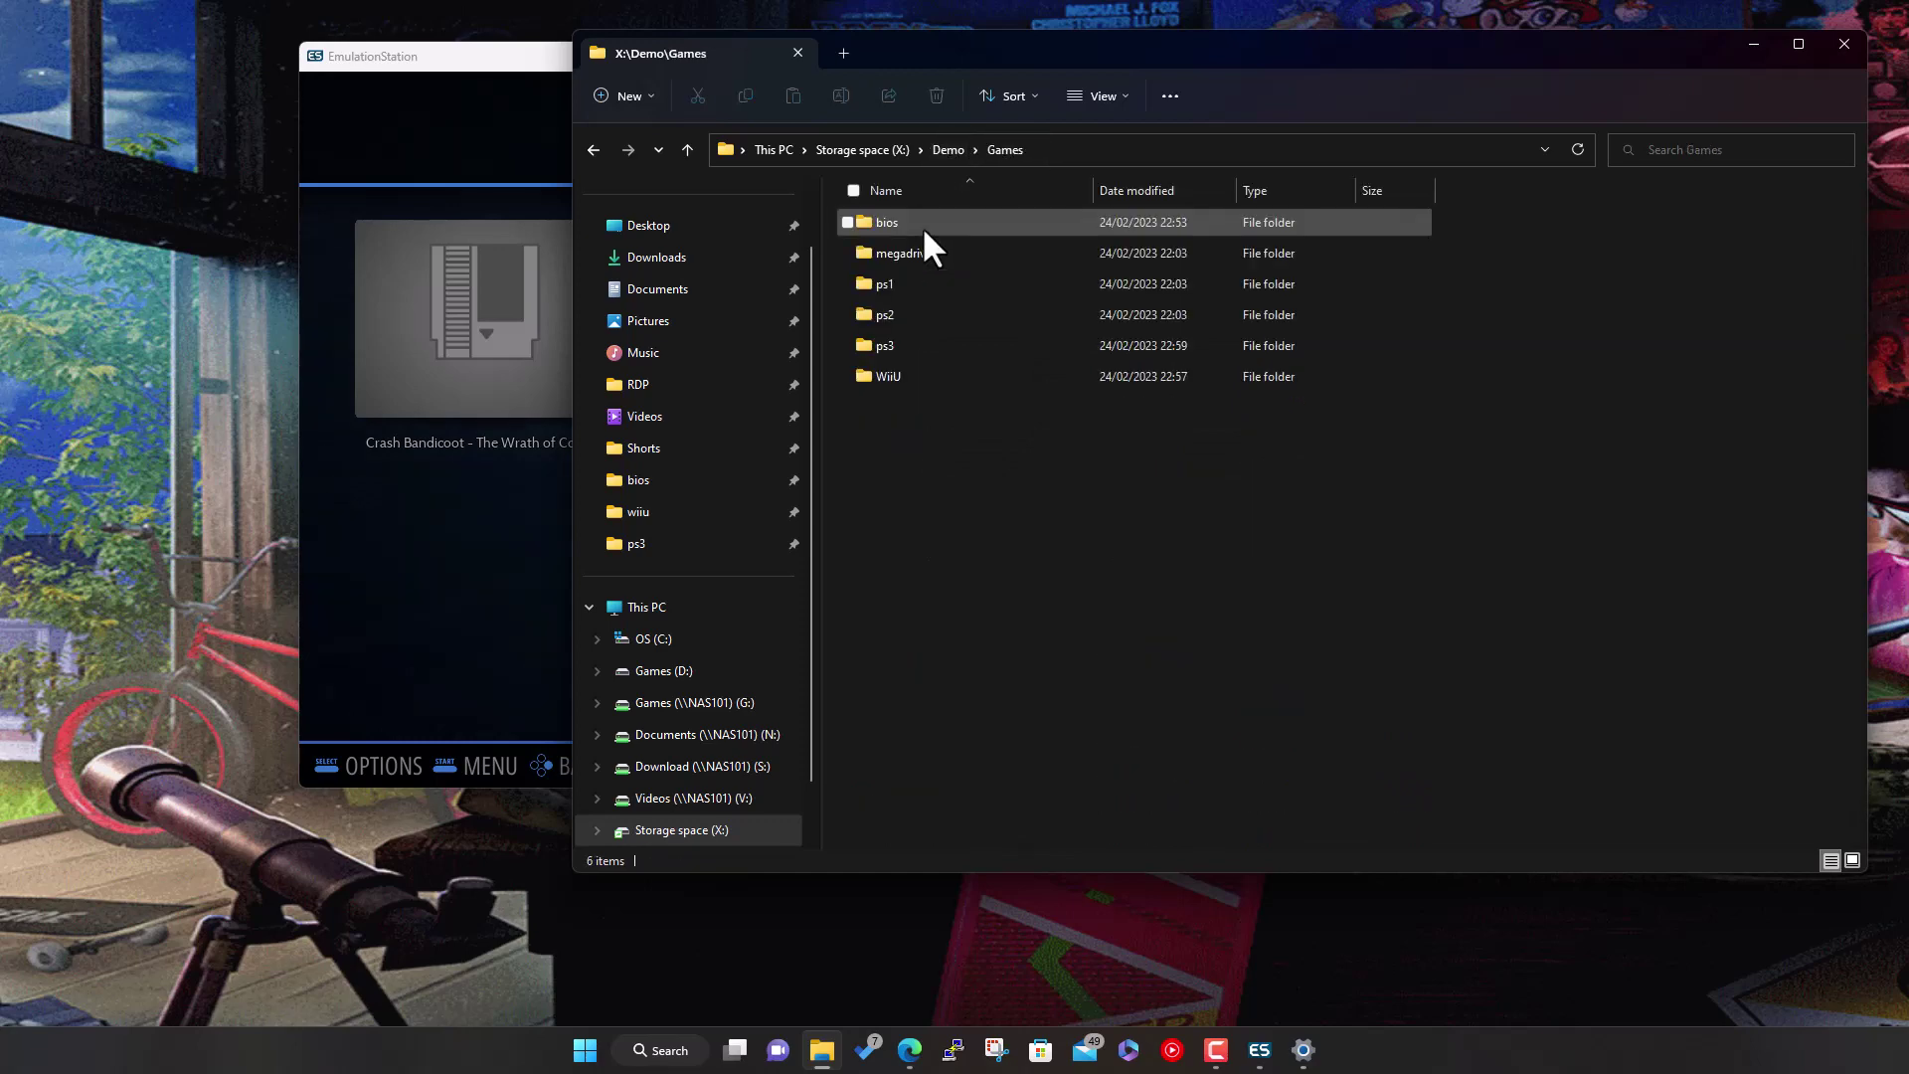
double_click(921, 227)
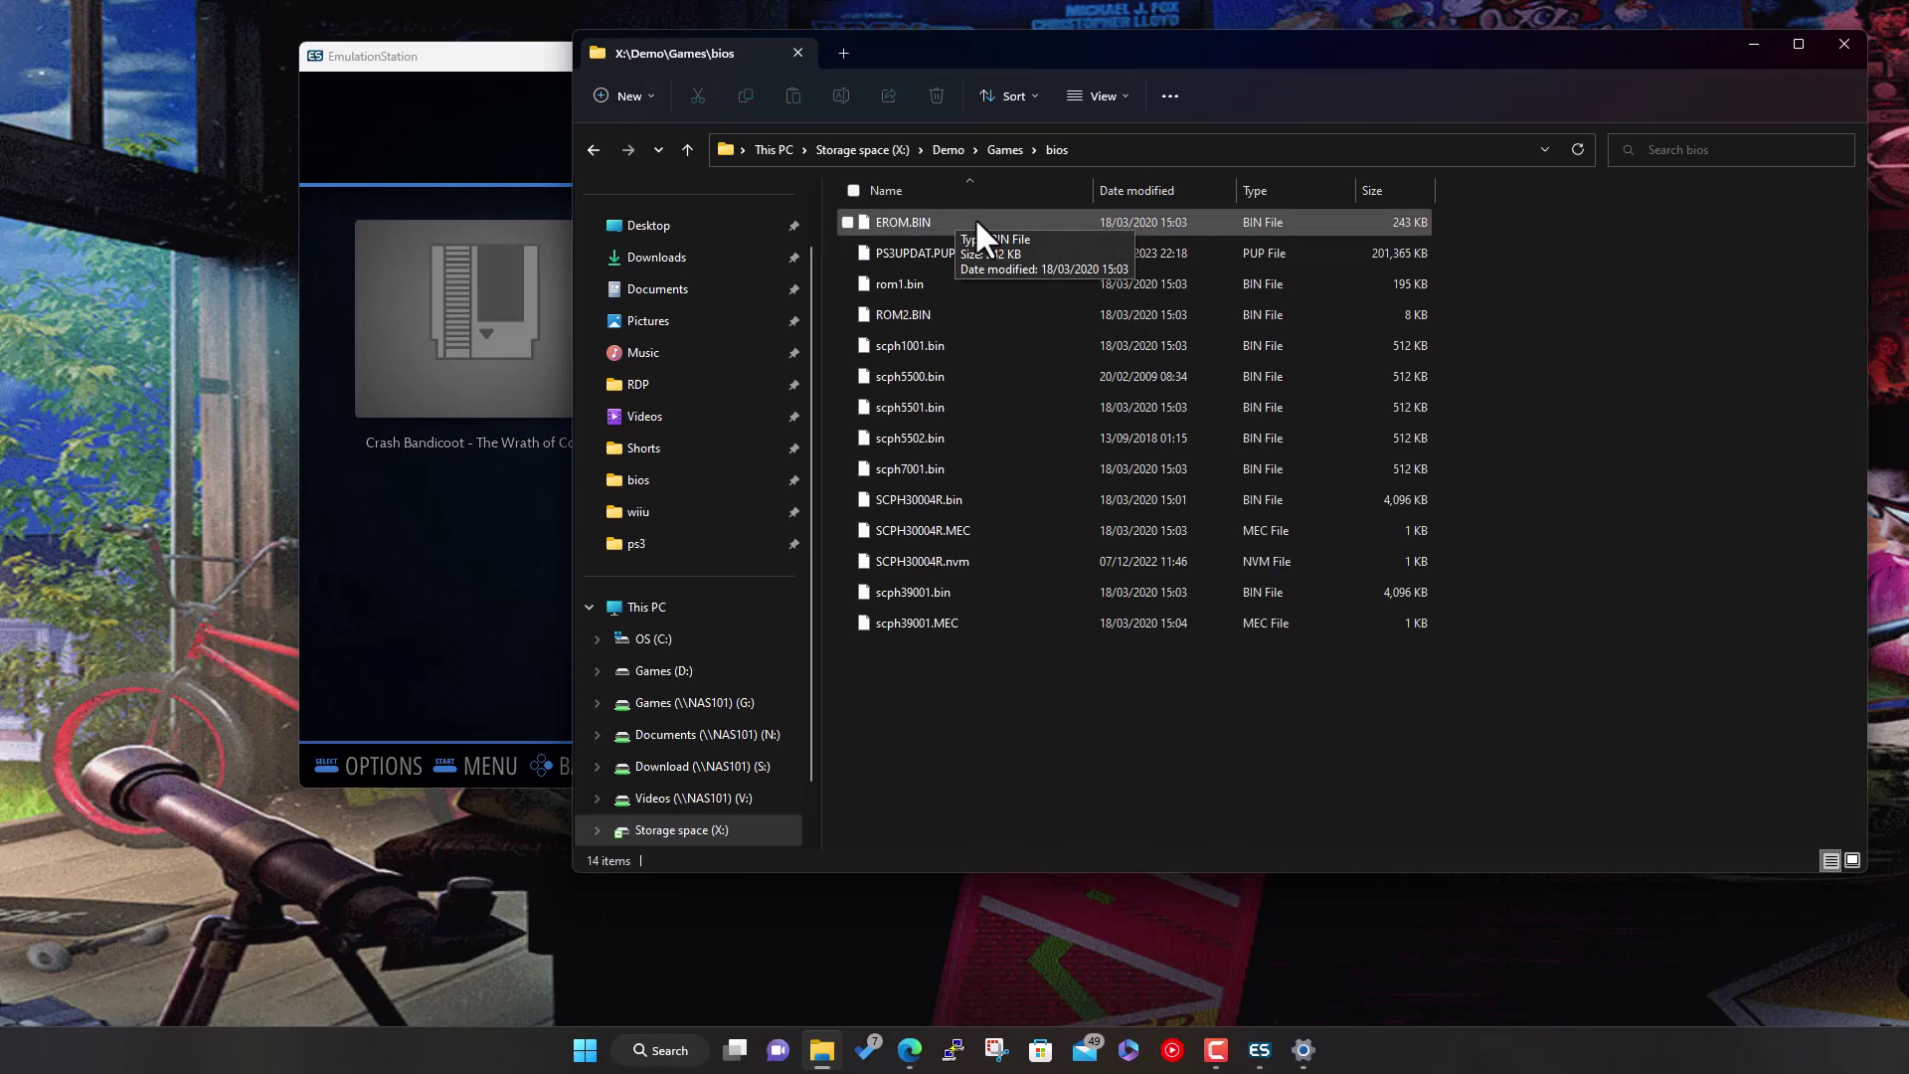
Select the PS2 BIOS files EROM.BIN, rom1.bin, ROM2.BIN and all SCPH30004R and scph39001 files
click(971, 221)
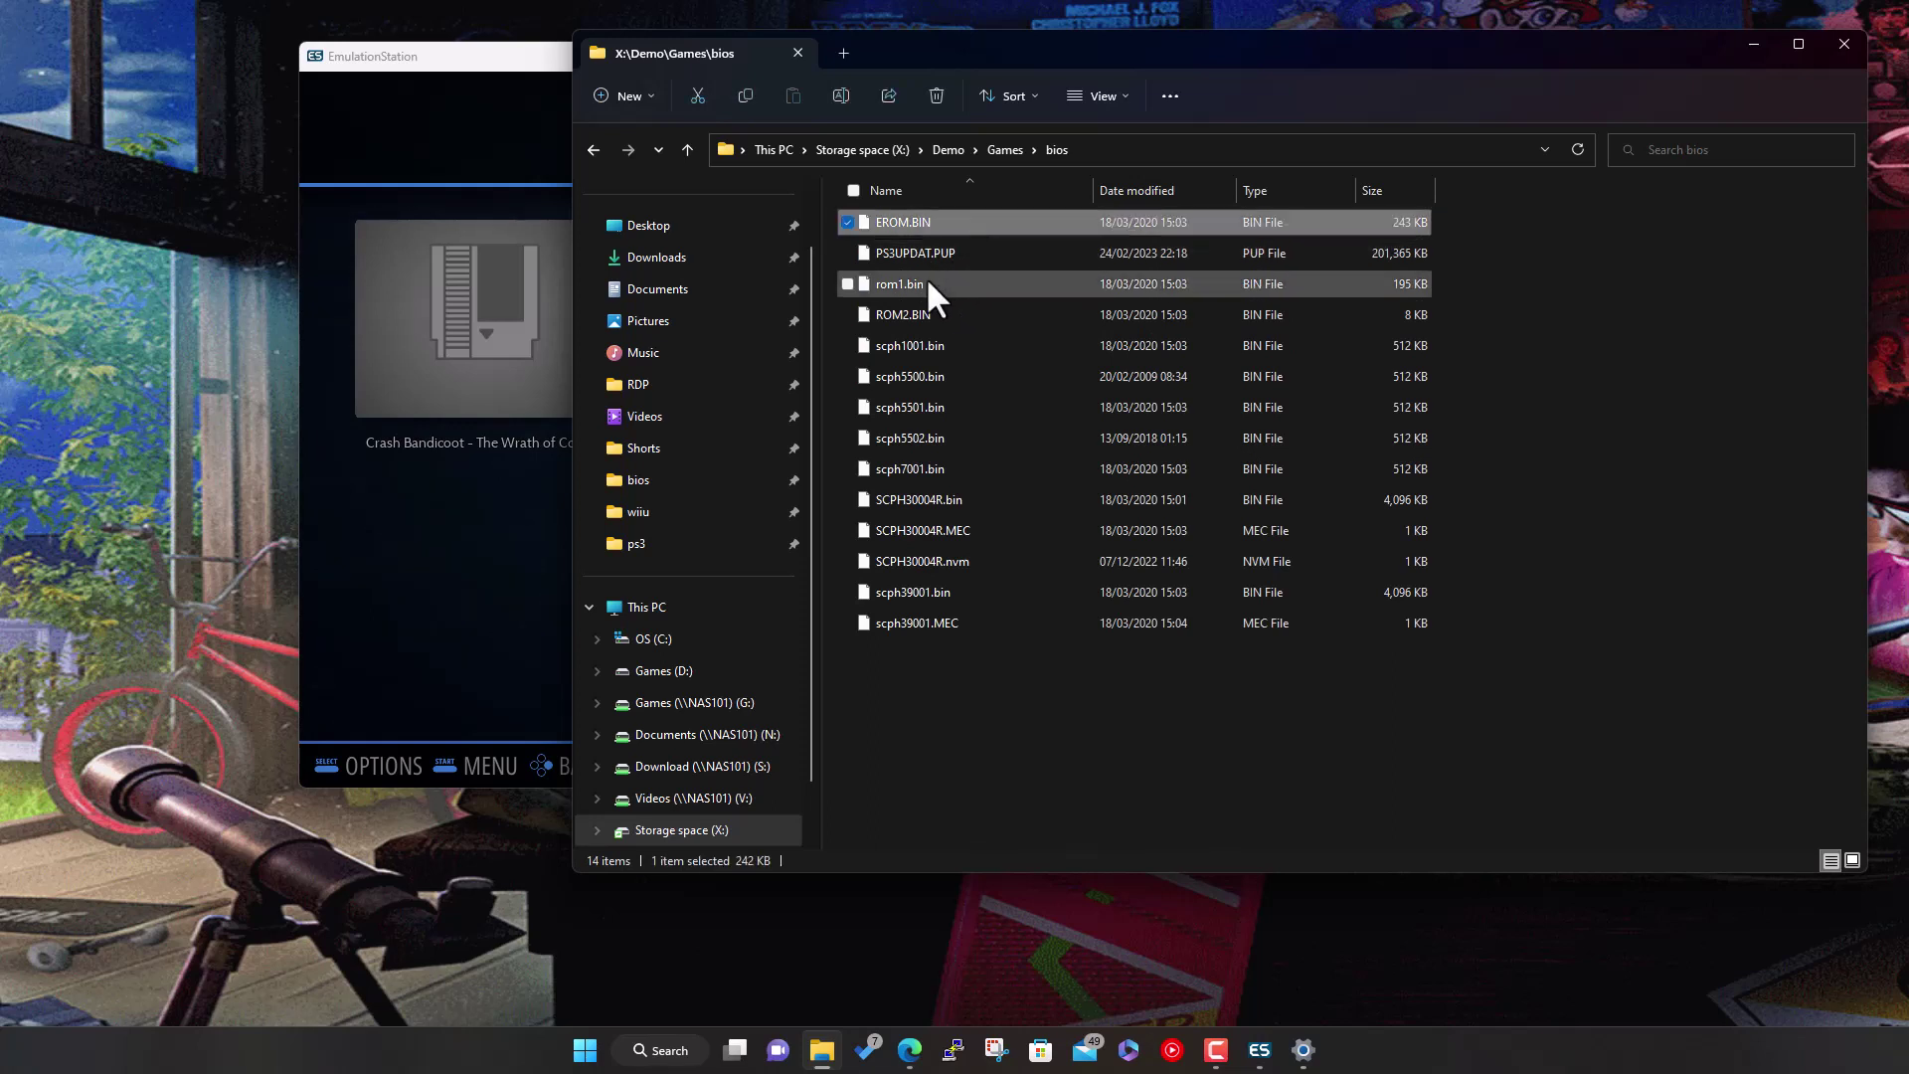
ctrl+click(925, 284)
ctrl+click(921, 312)
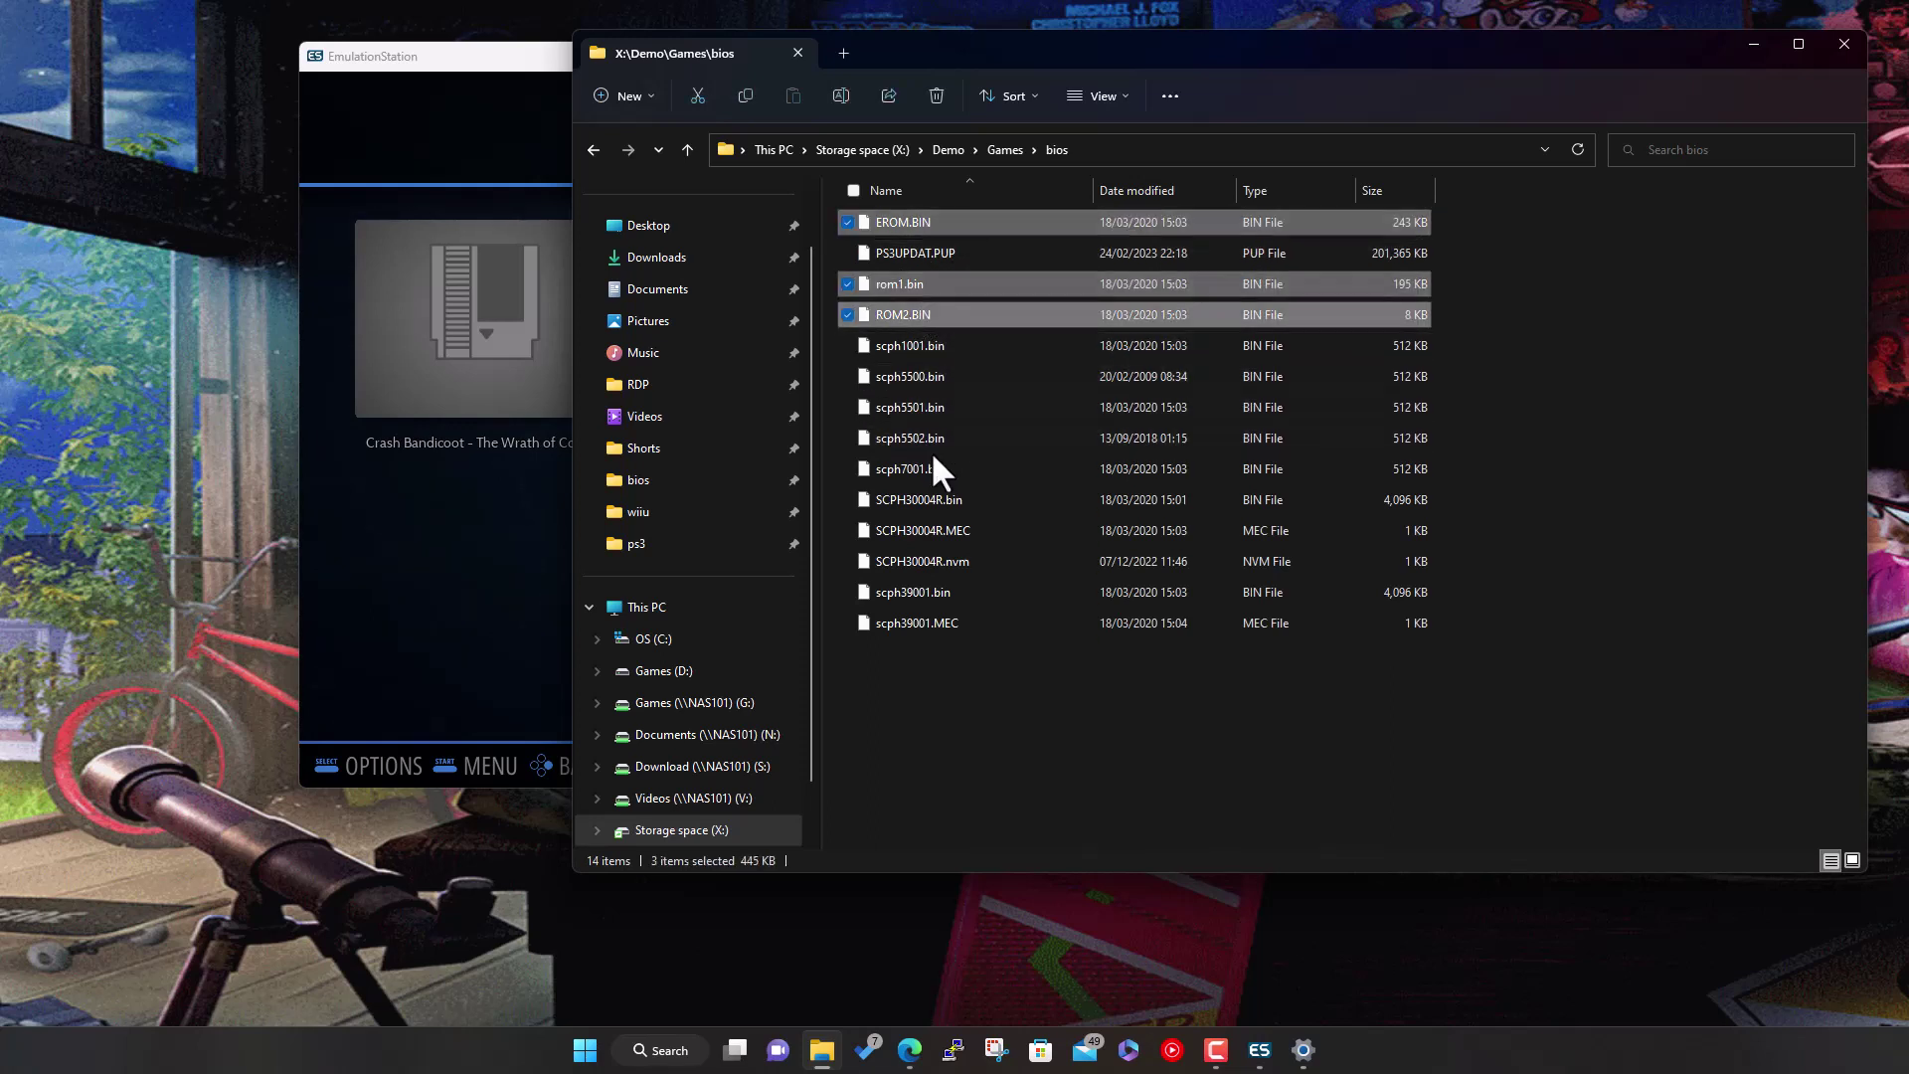
ctrl+click(923, 497)
ctrl+click(920, 529)
ctrl+click(917, 560)
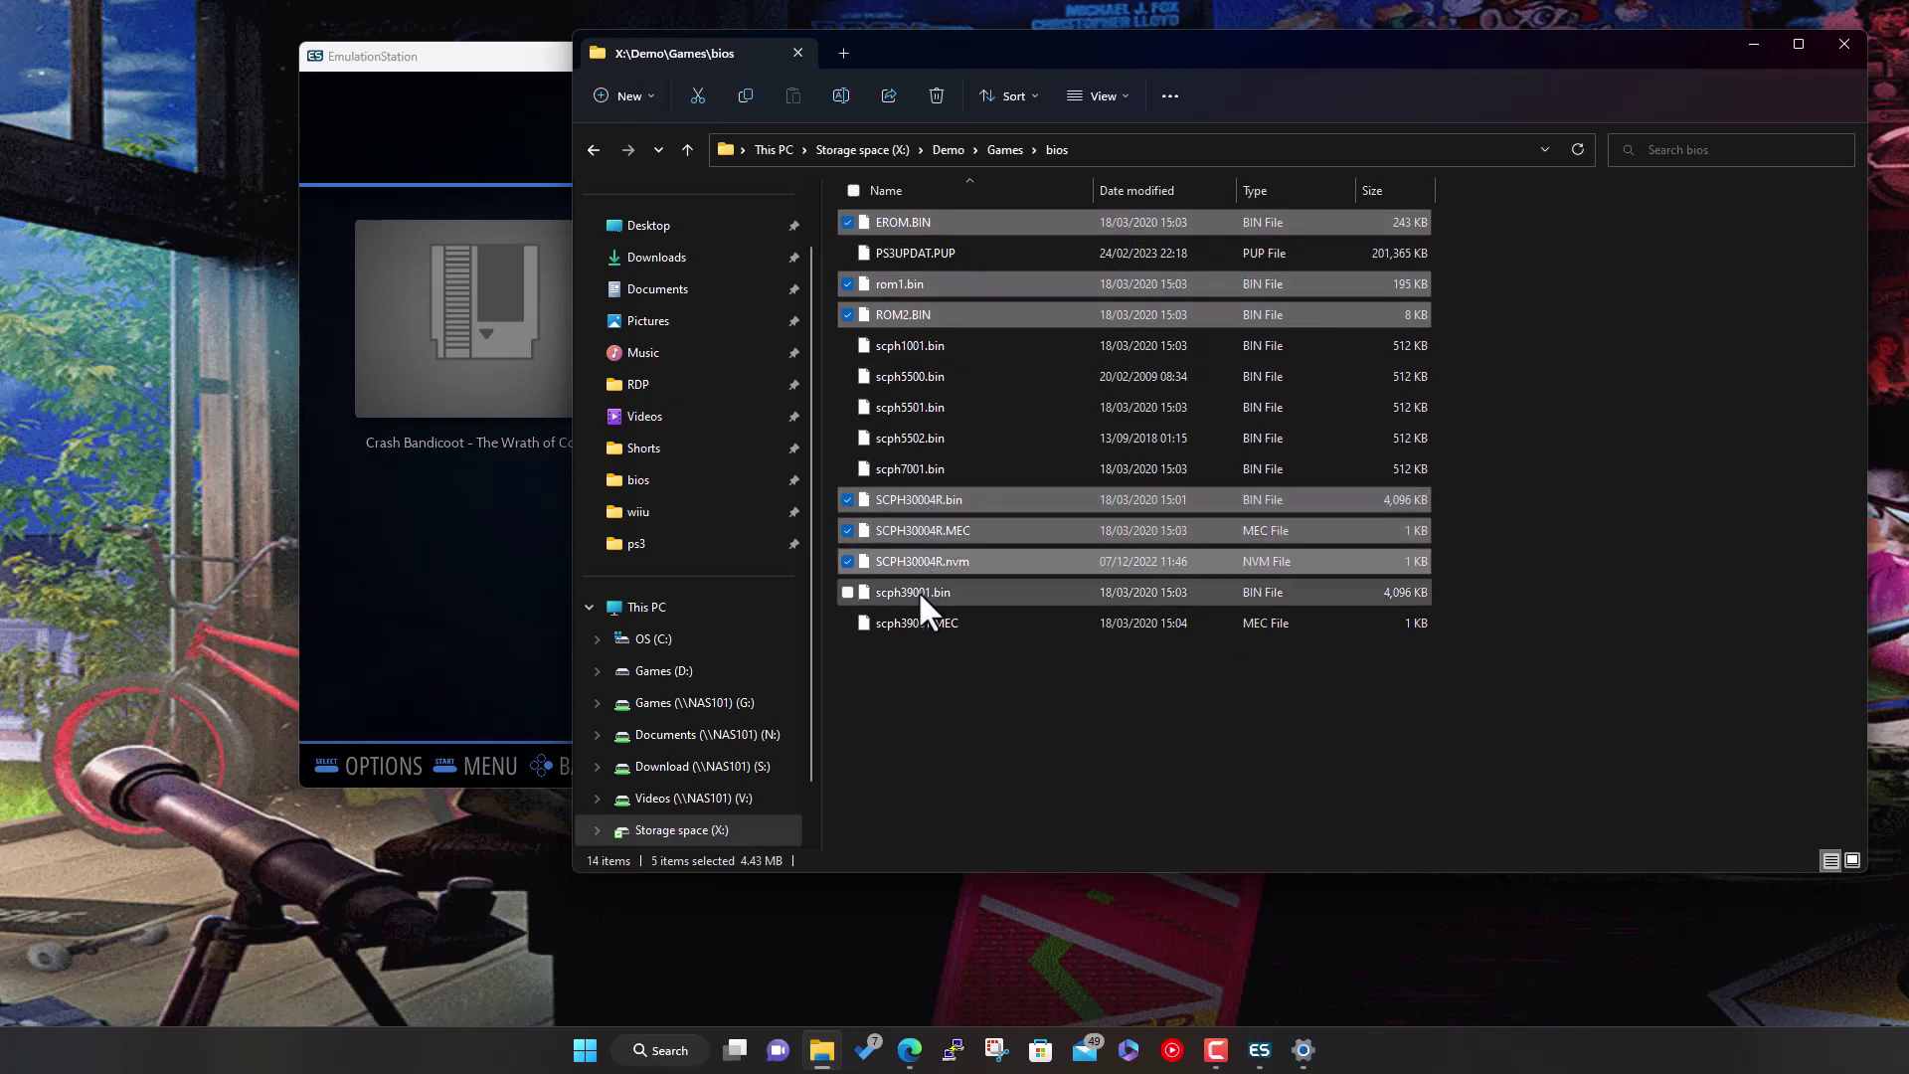
ctrl+click(917, 592)
ctrl+click(919, 623)
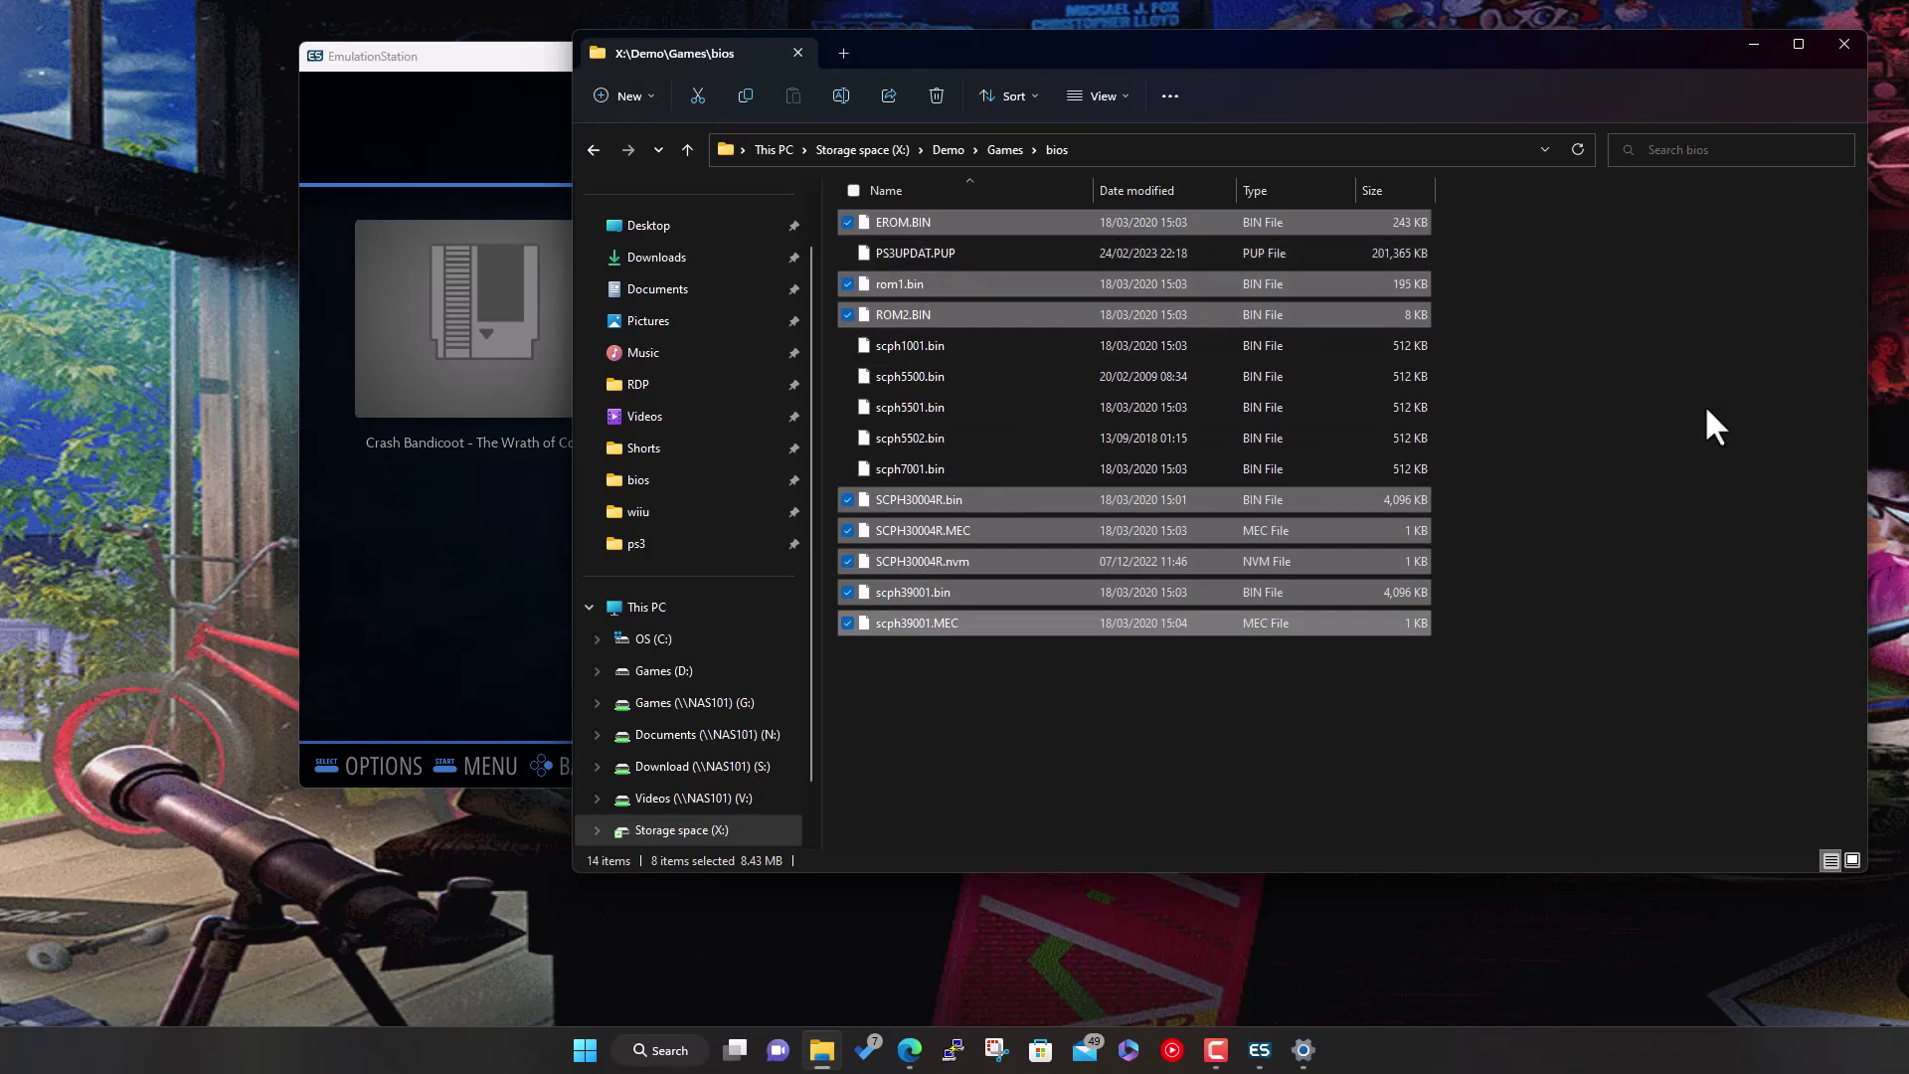
Reopen Demo\Games\bios and select every file except PS3UPDAT.PUP for copying
click(949, 149)
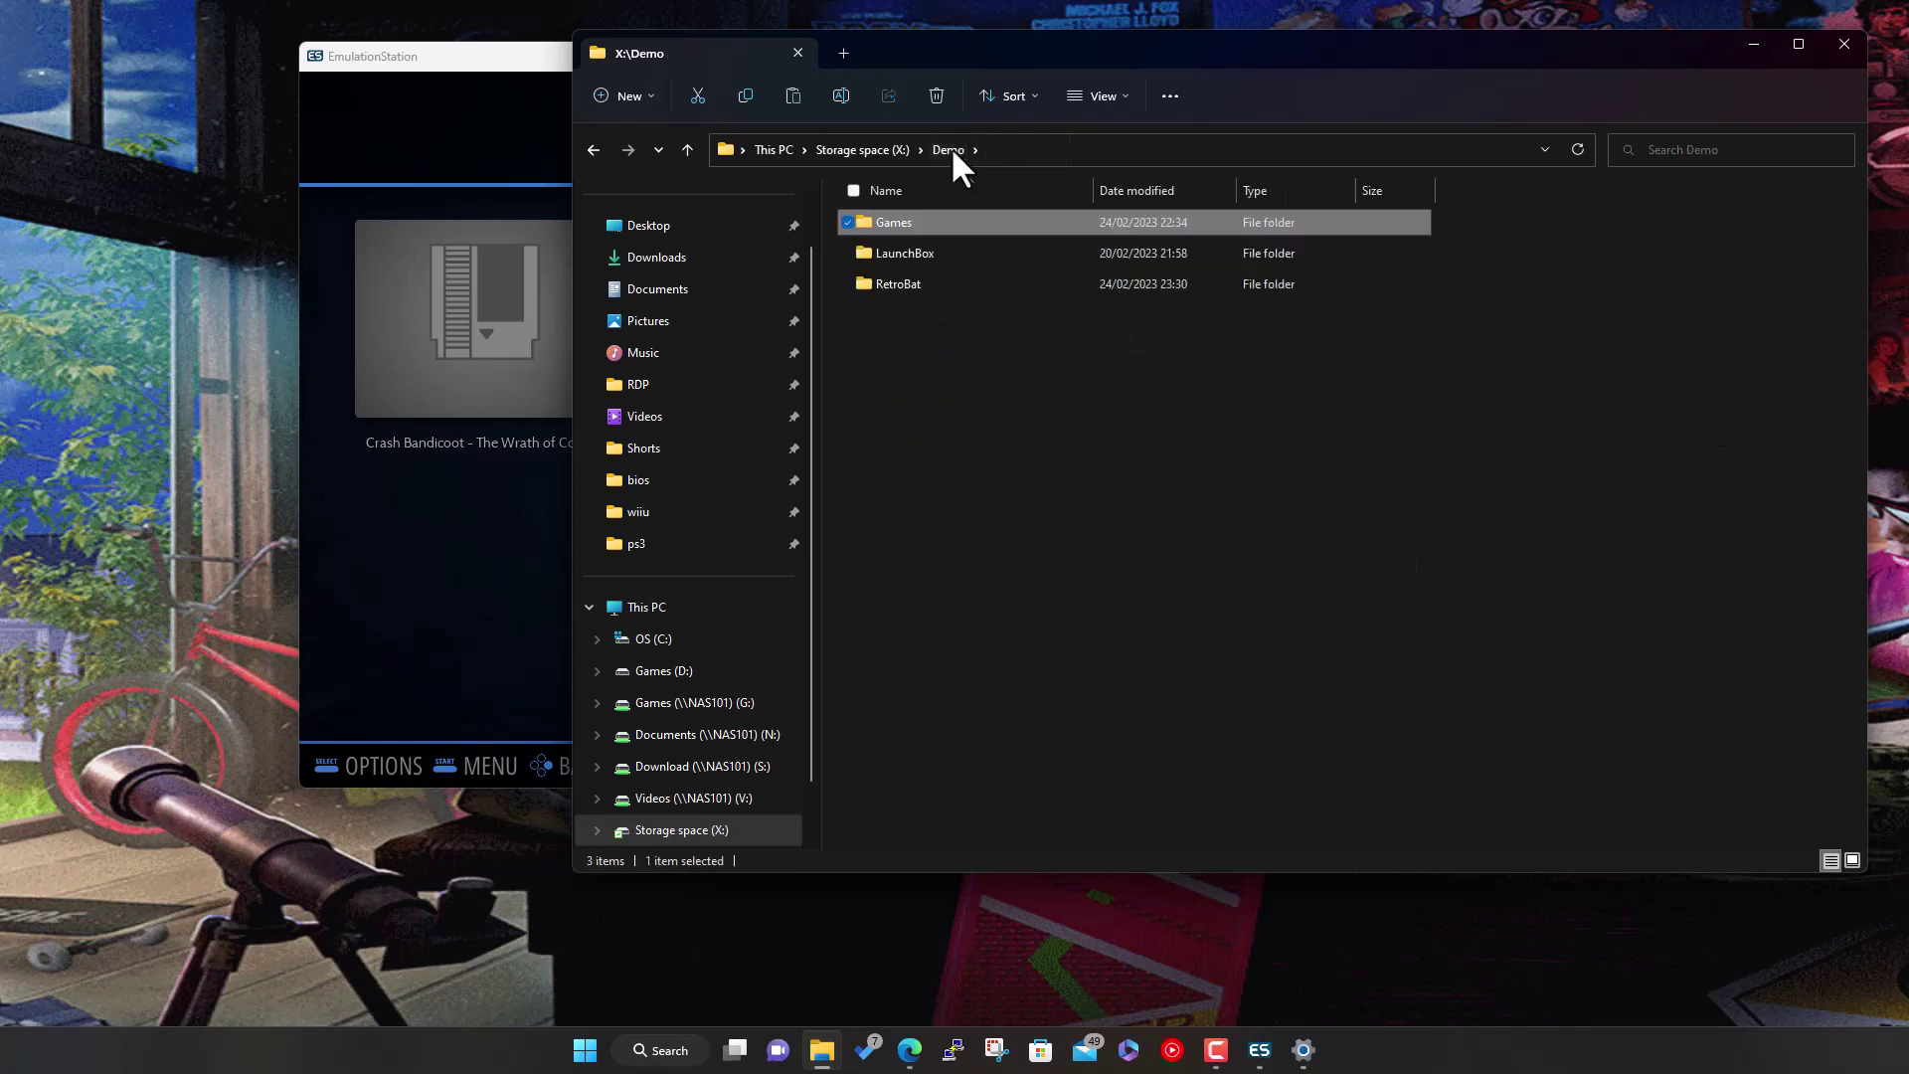
double_click(920, 221)
double_click(921, 221)
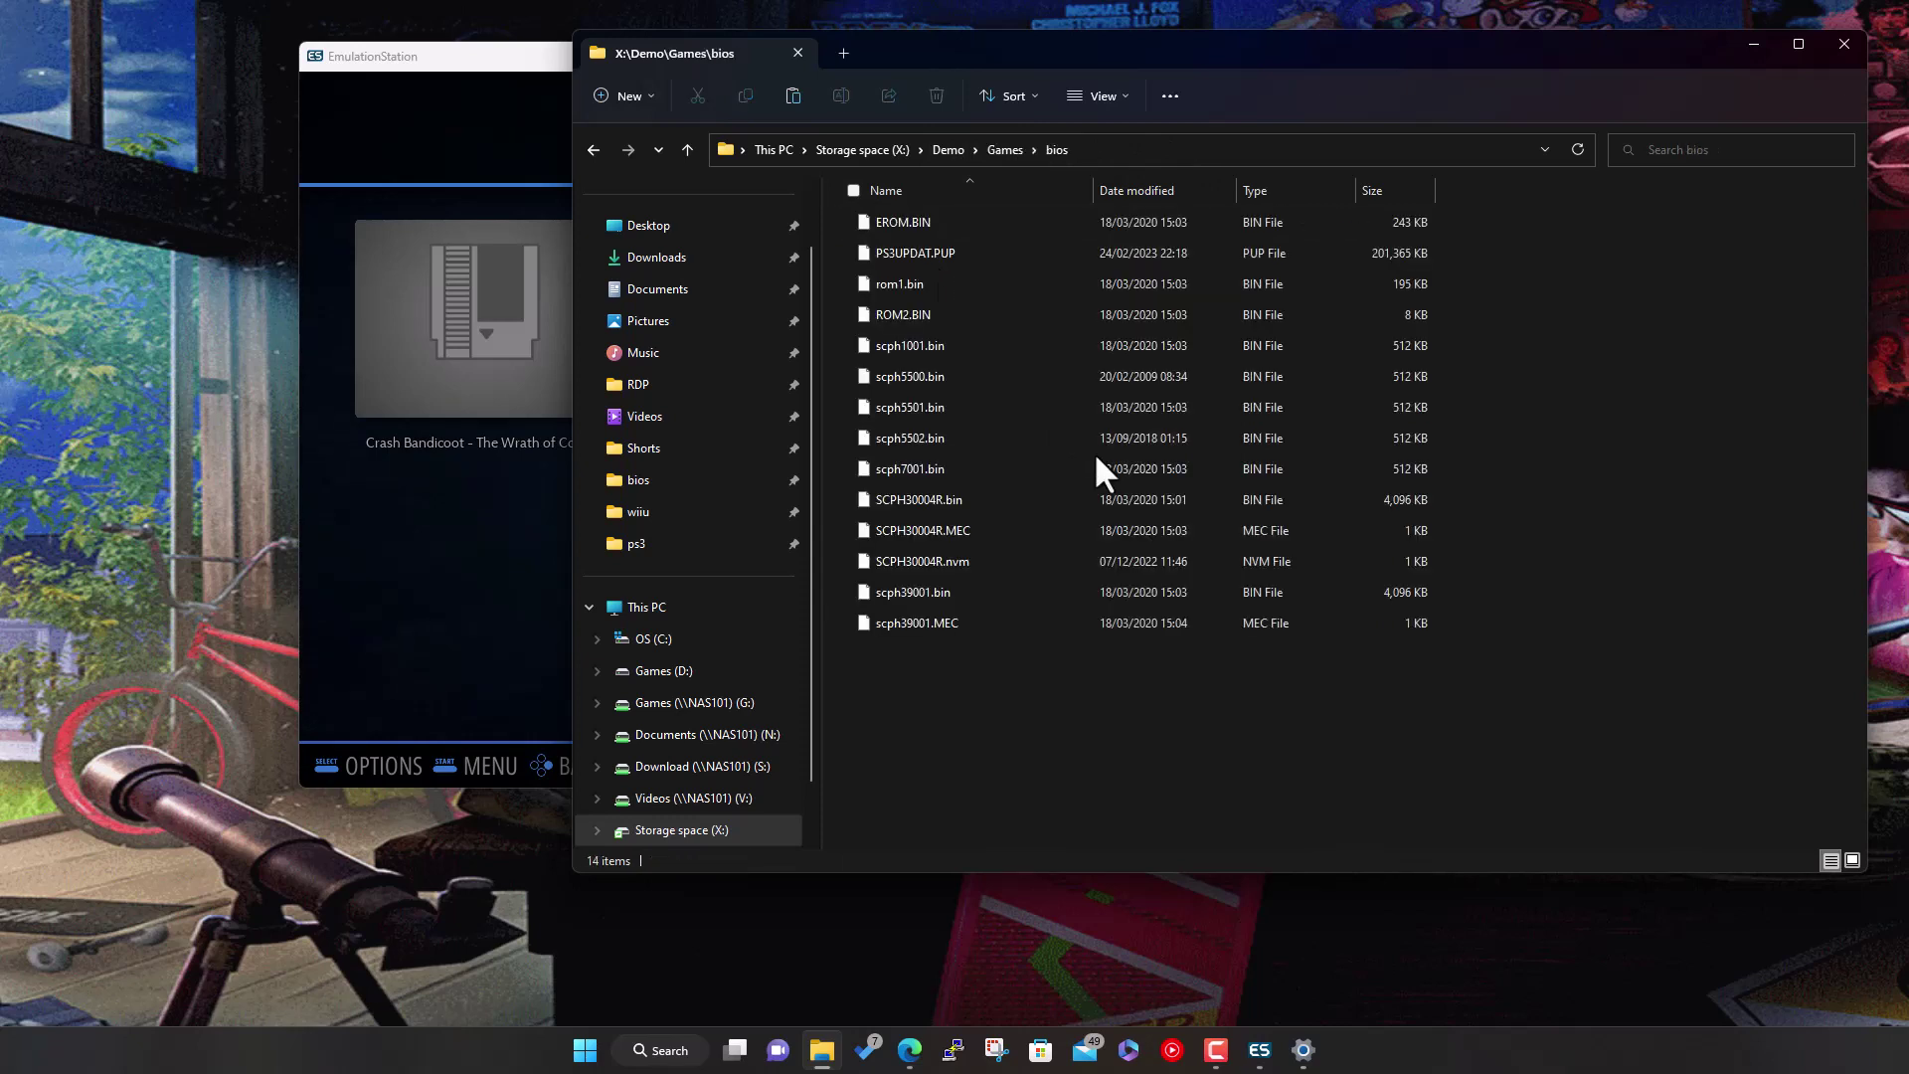
key(ctrl+a)
ctrl+click(999, 253)
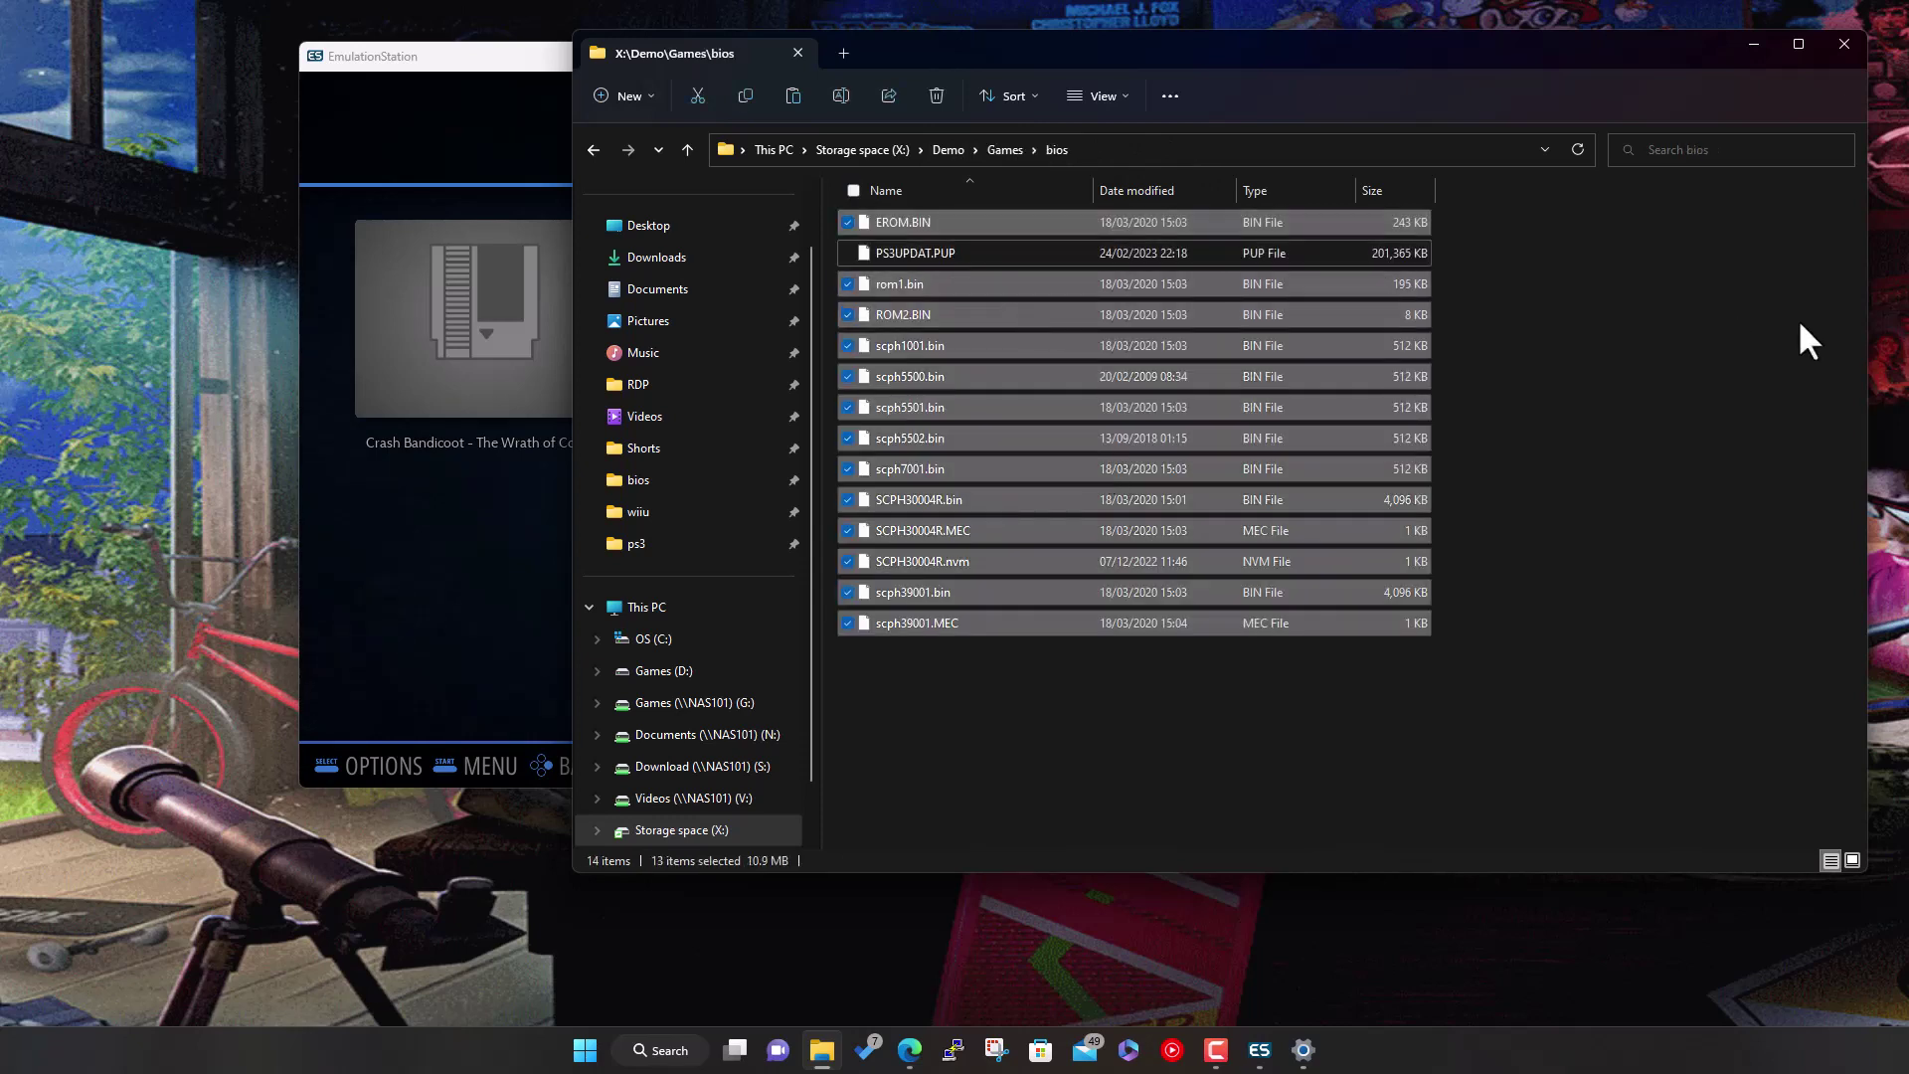
Paste the copied BIOS files into the Demo\RetroBat\bios folder and check that they are listed
click(954, 149)
click(909, 283)
double_click(909, 284)
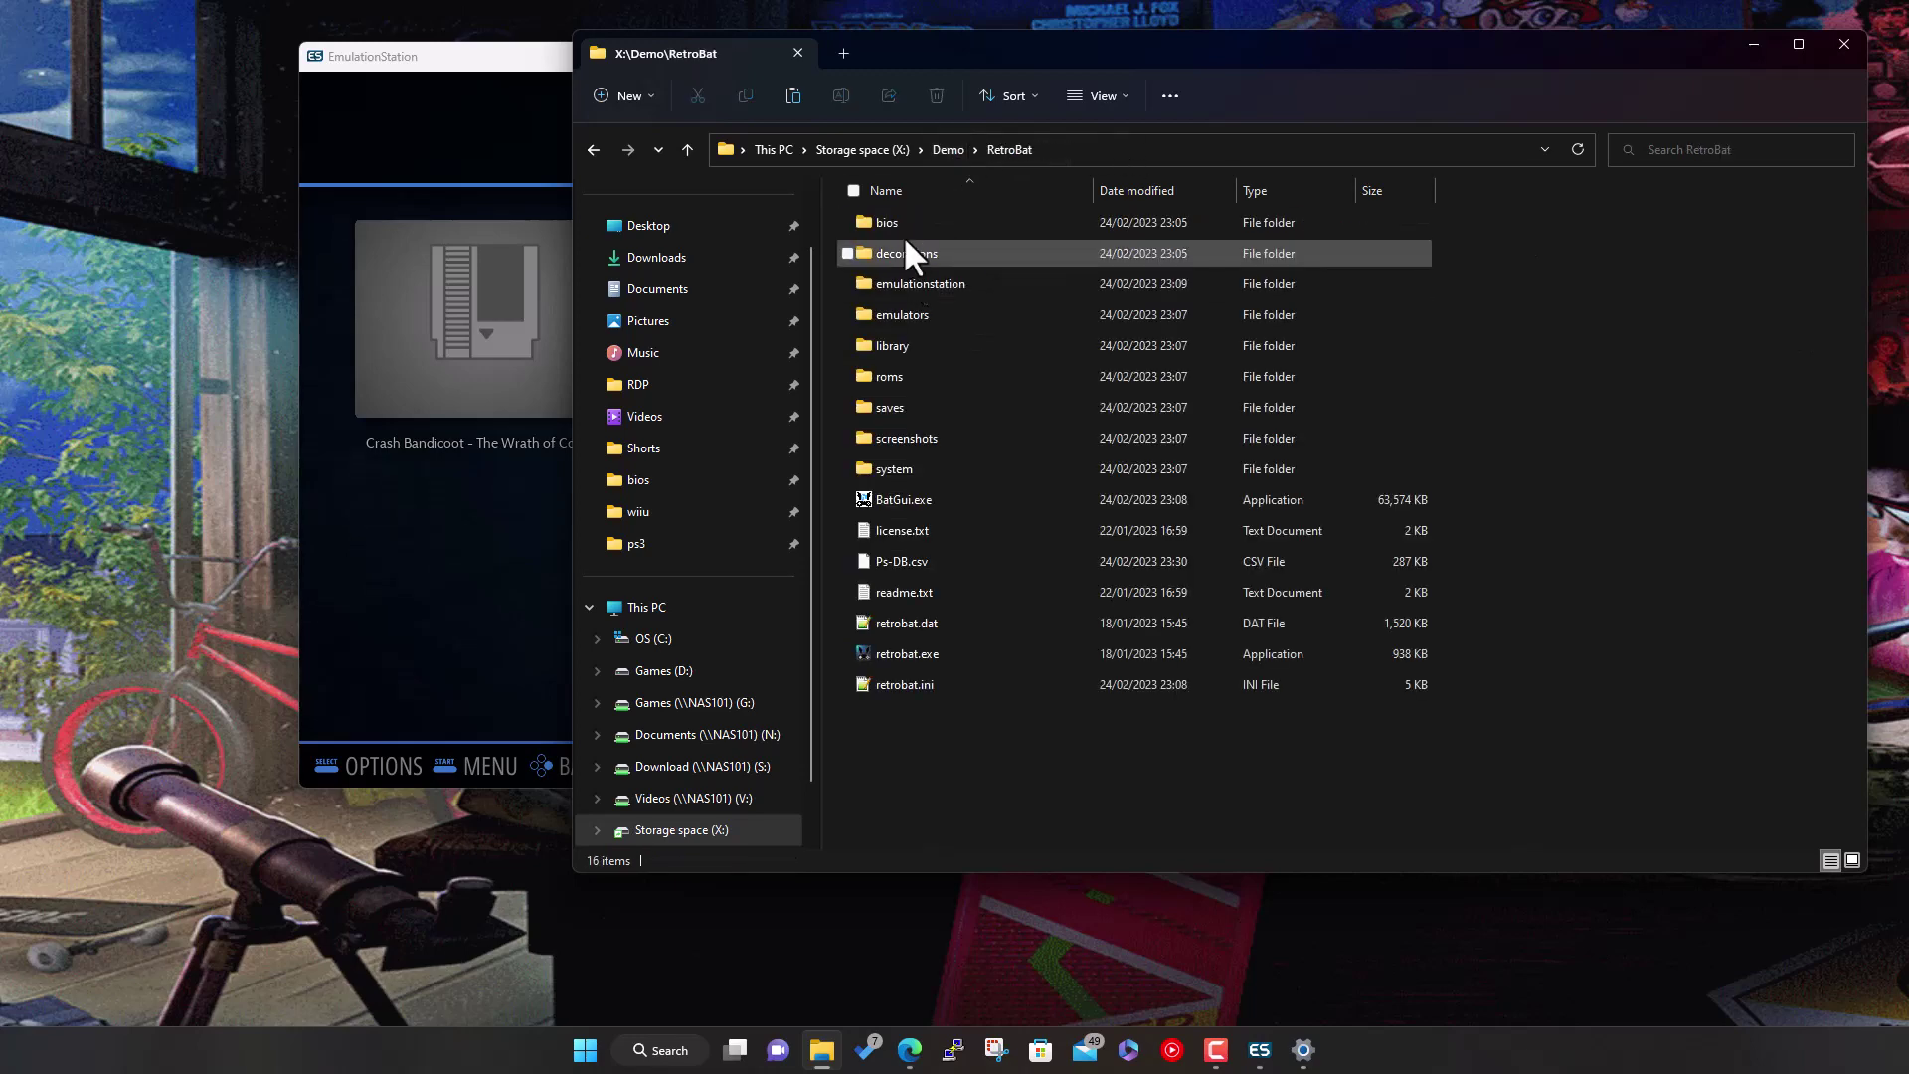
double_click(899, 226)
right_click(1568, 542)
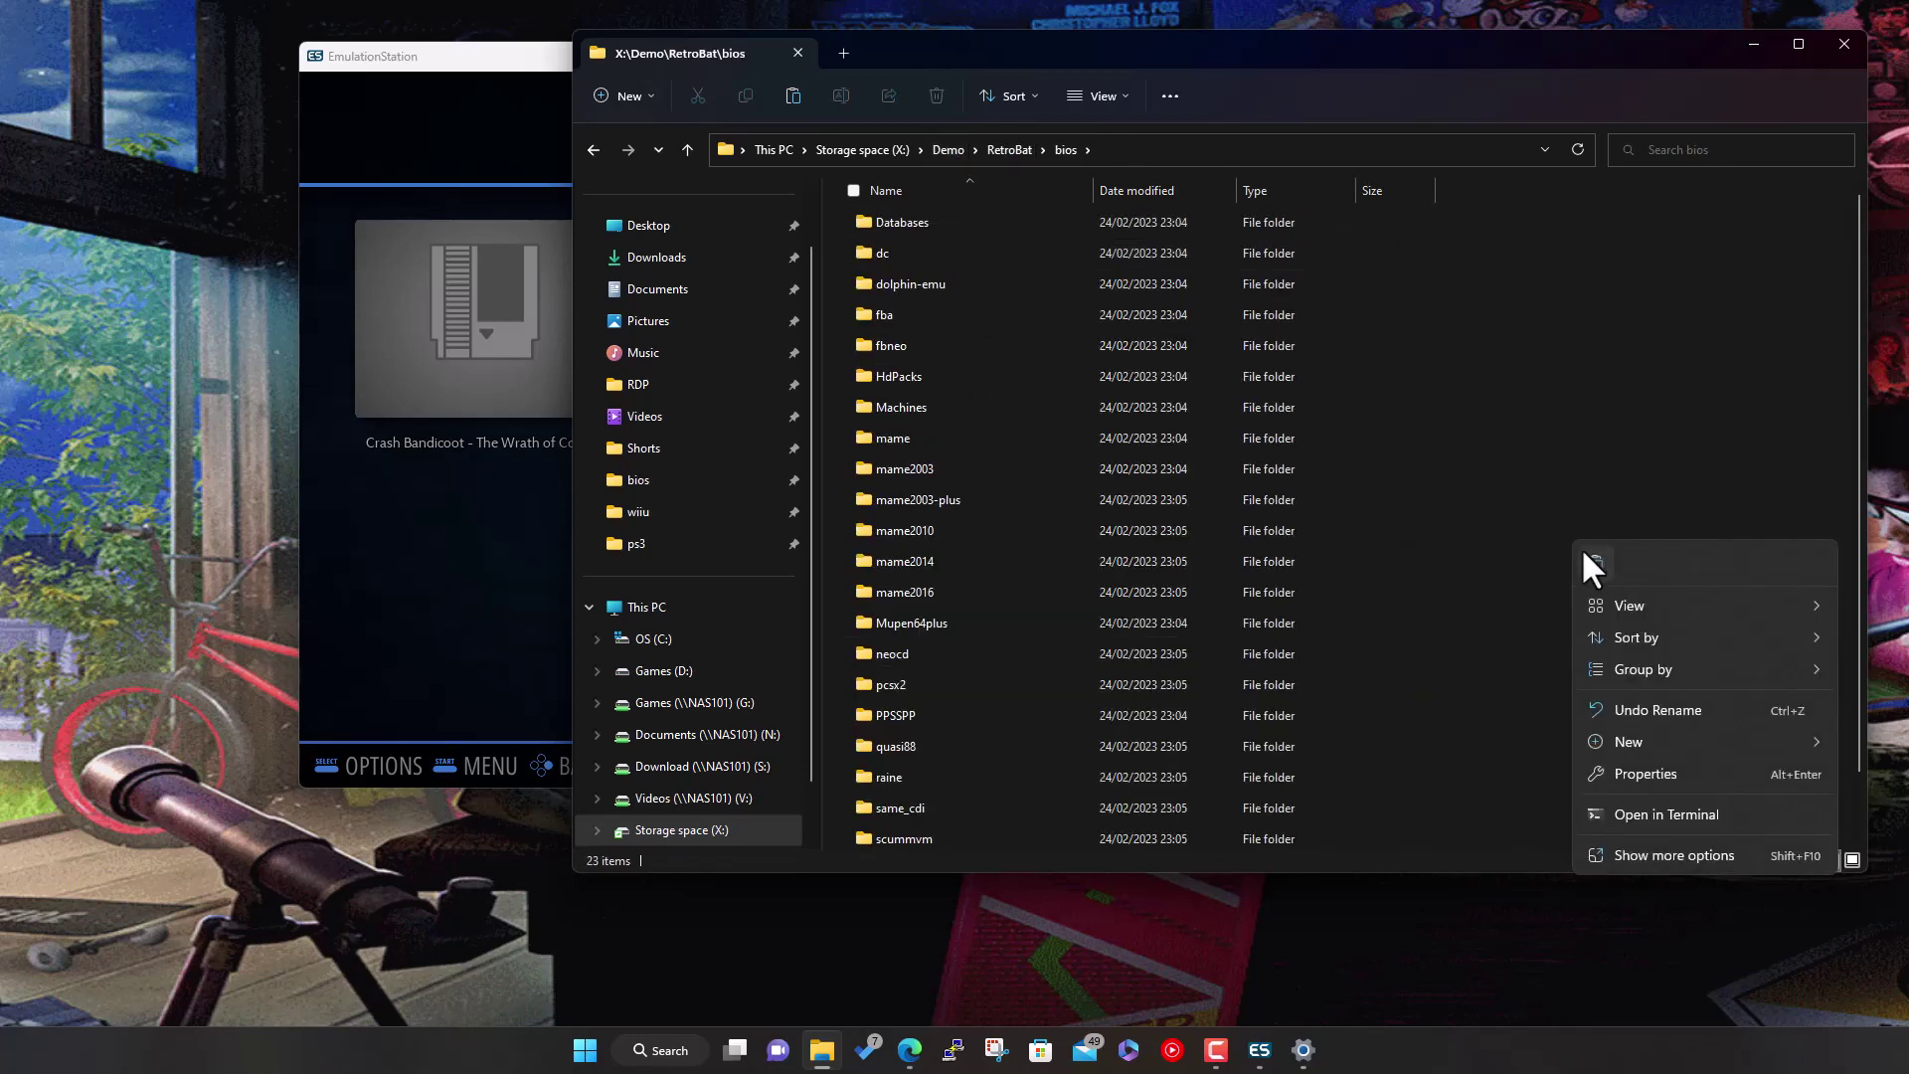
click(1585, 553)
click(1583, 552)
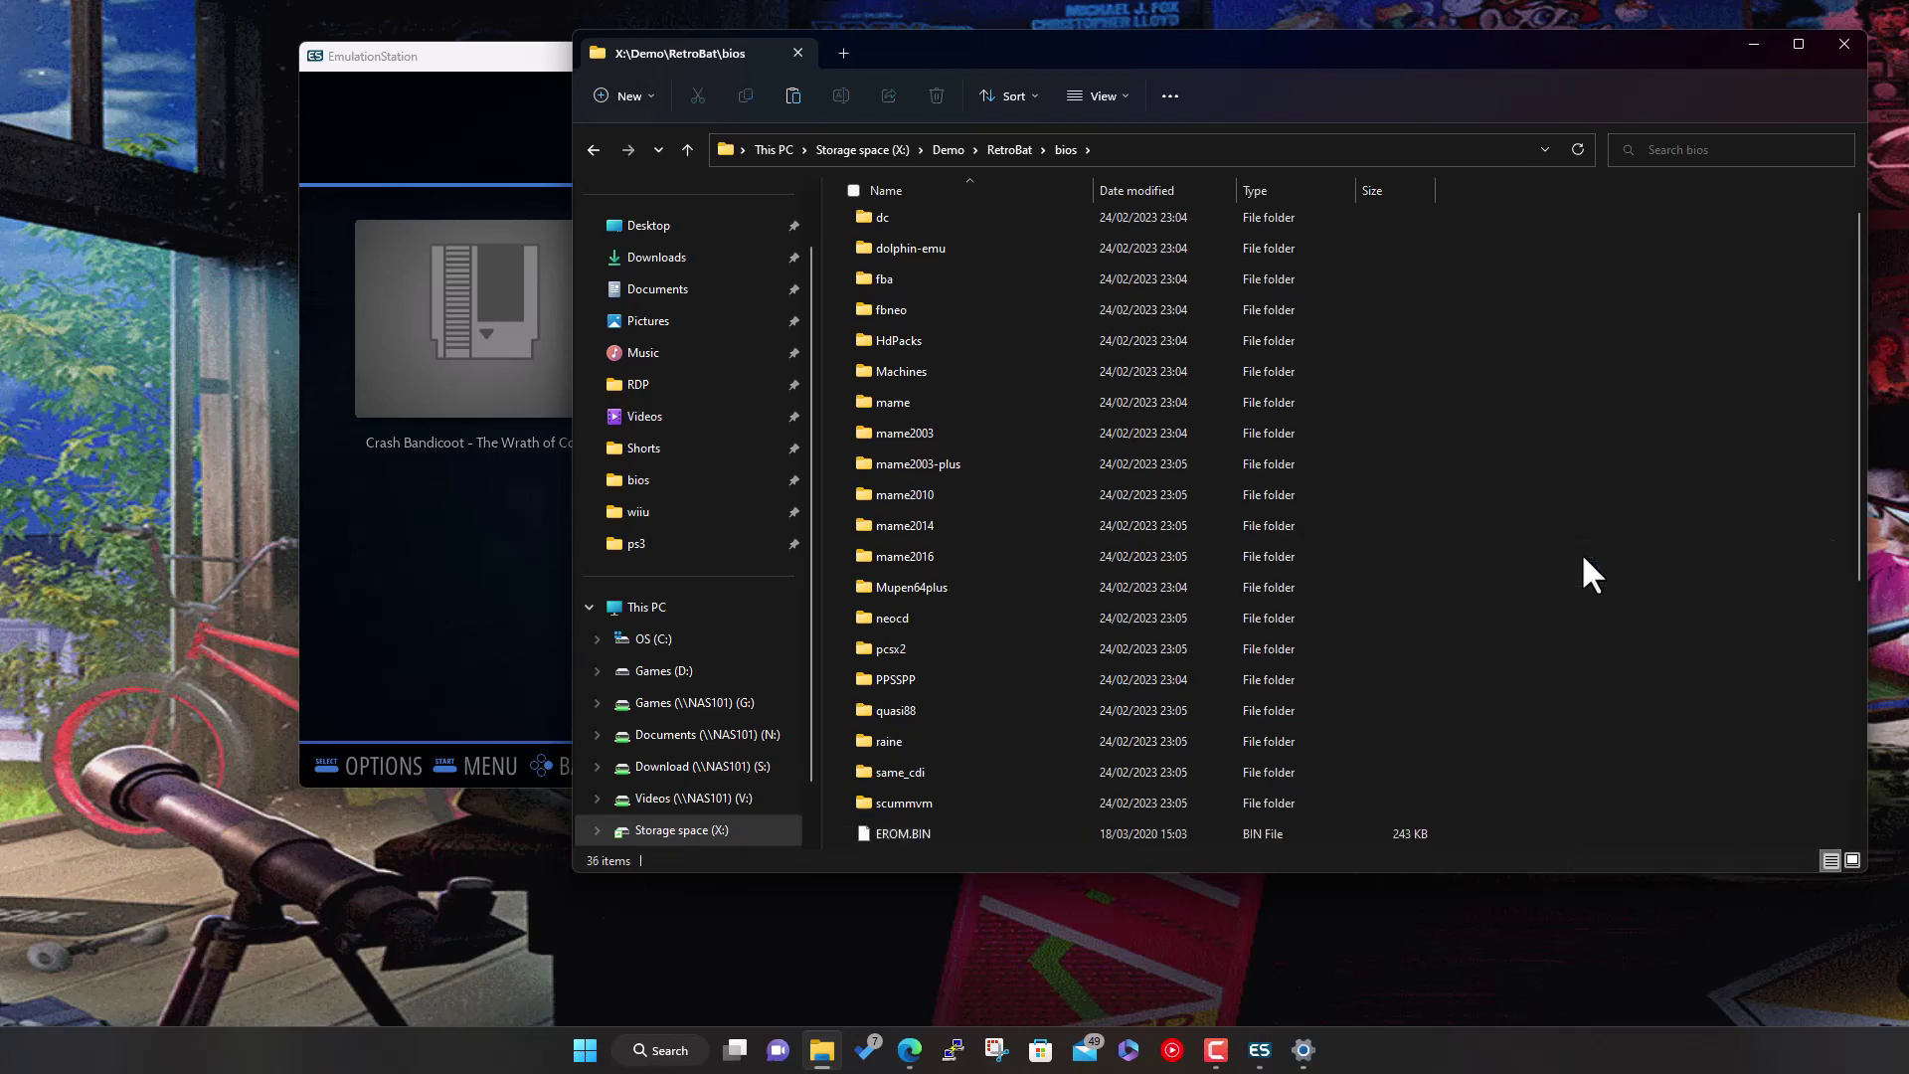
scroll(1517, 583, down, 5)
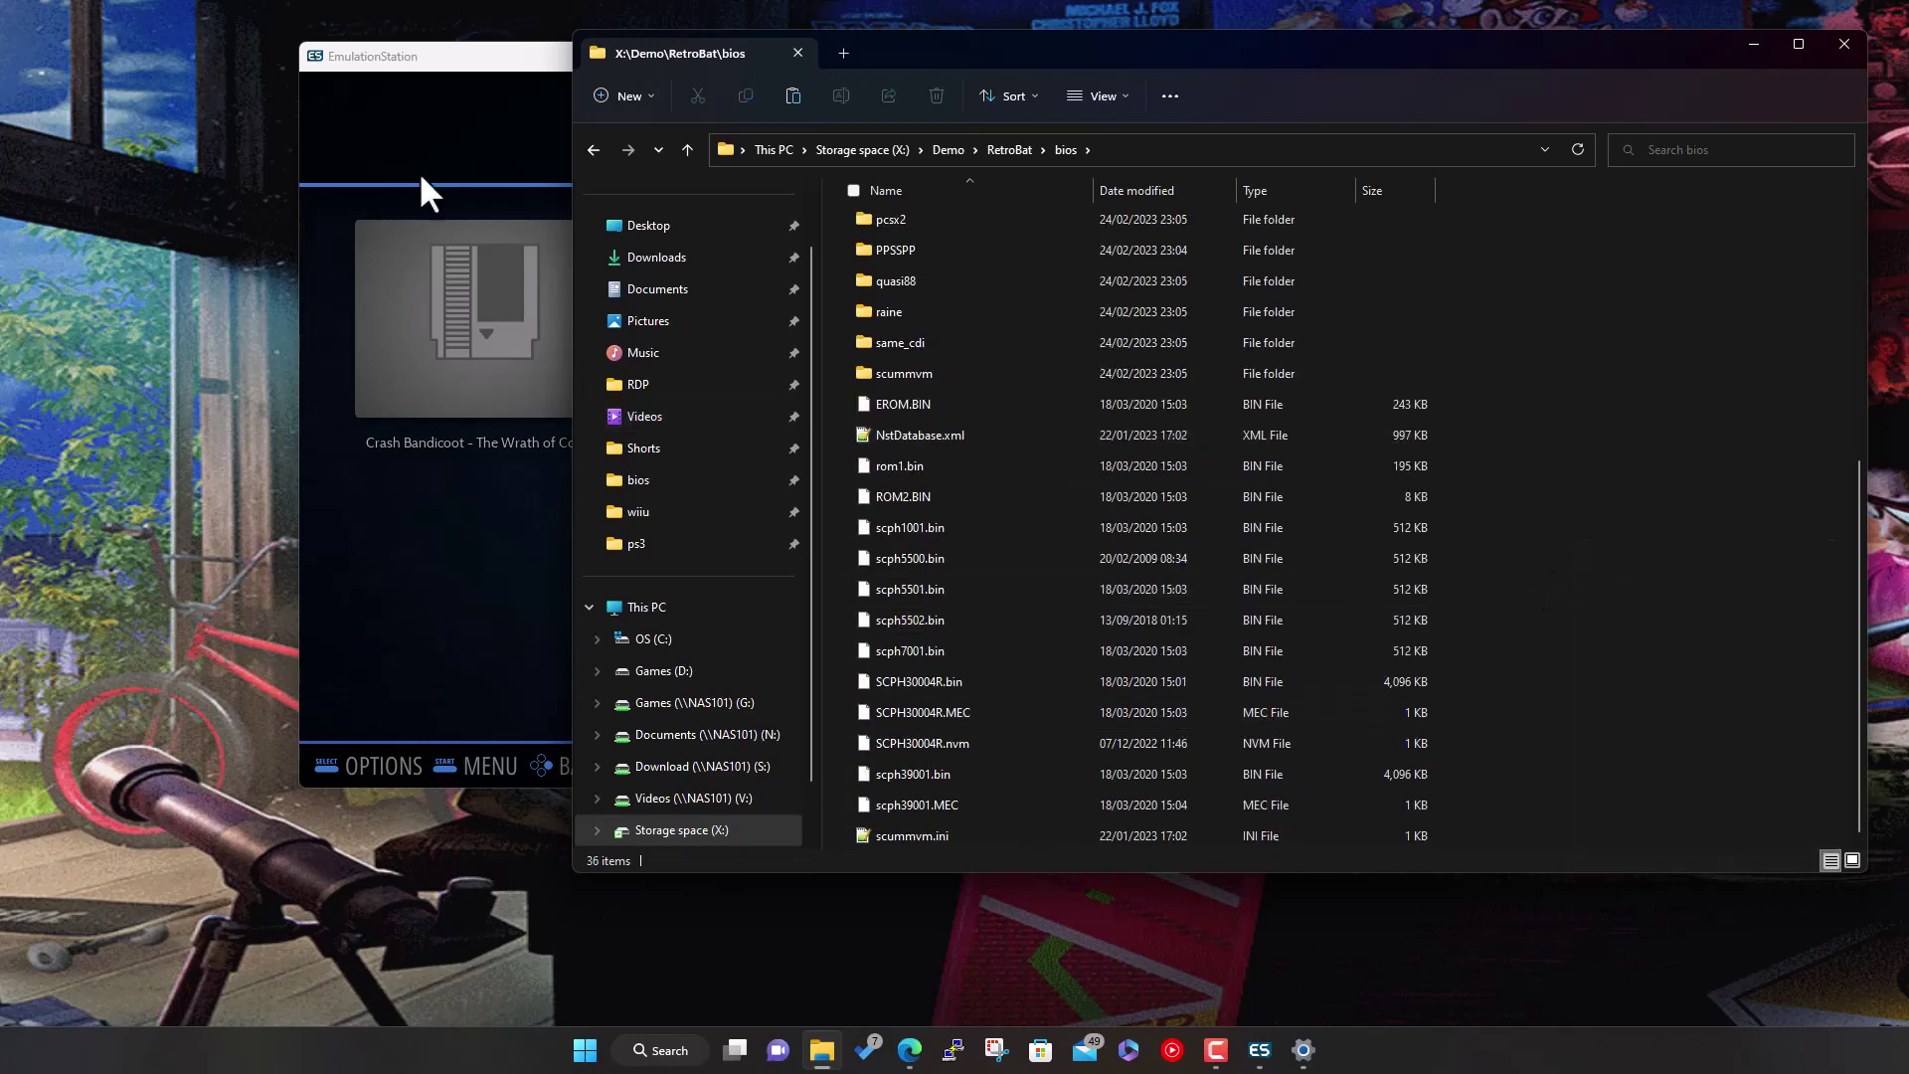
Switch back to EmulationStation and launch Crazy Taxi from the PlayStation 2 list
click(487, 56)
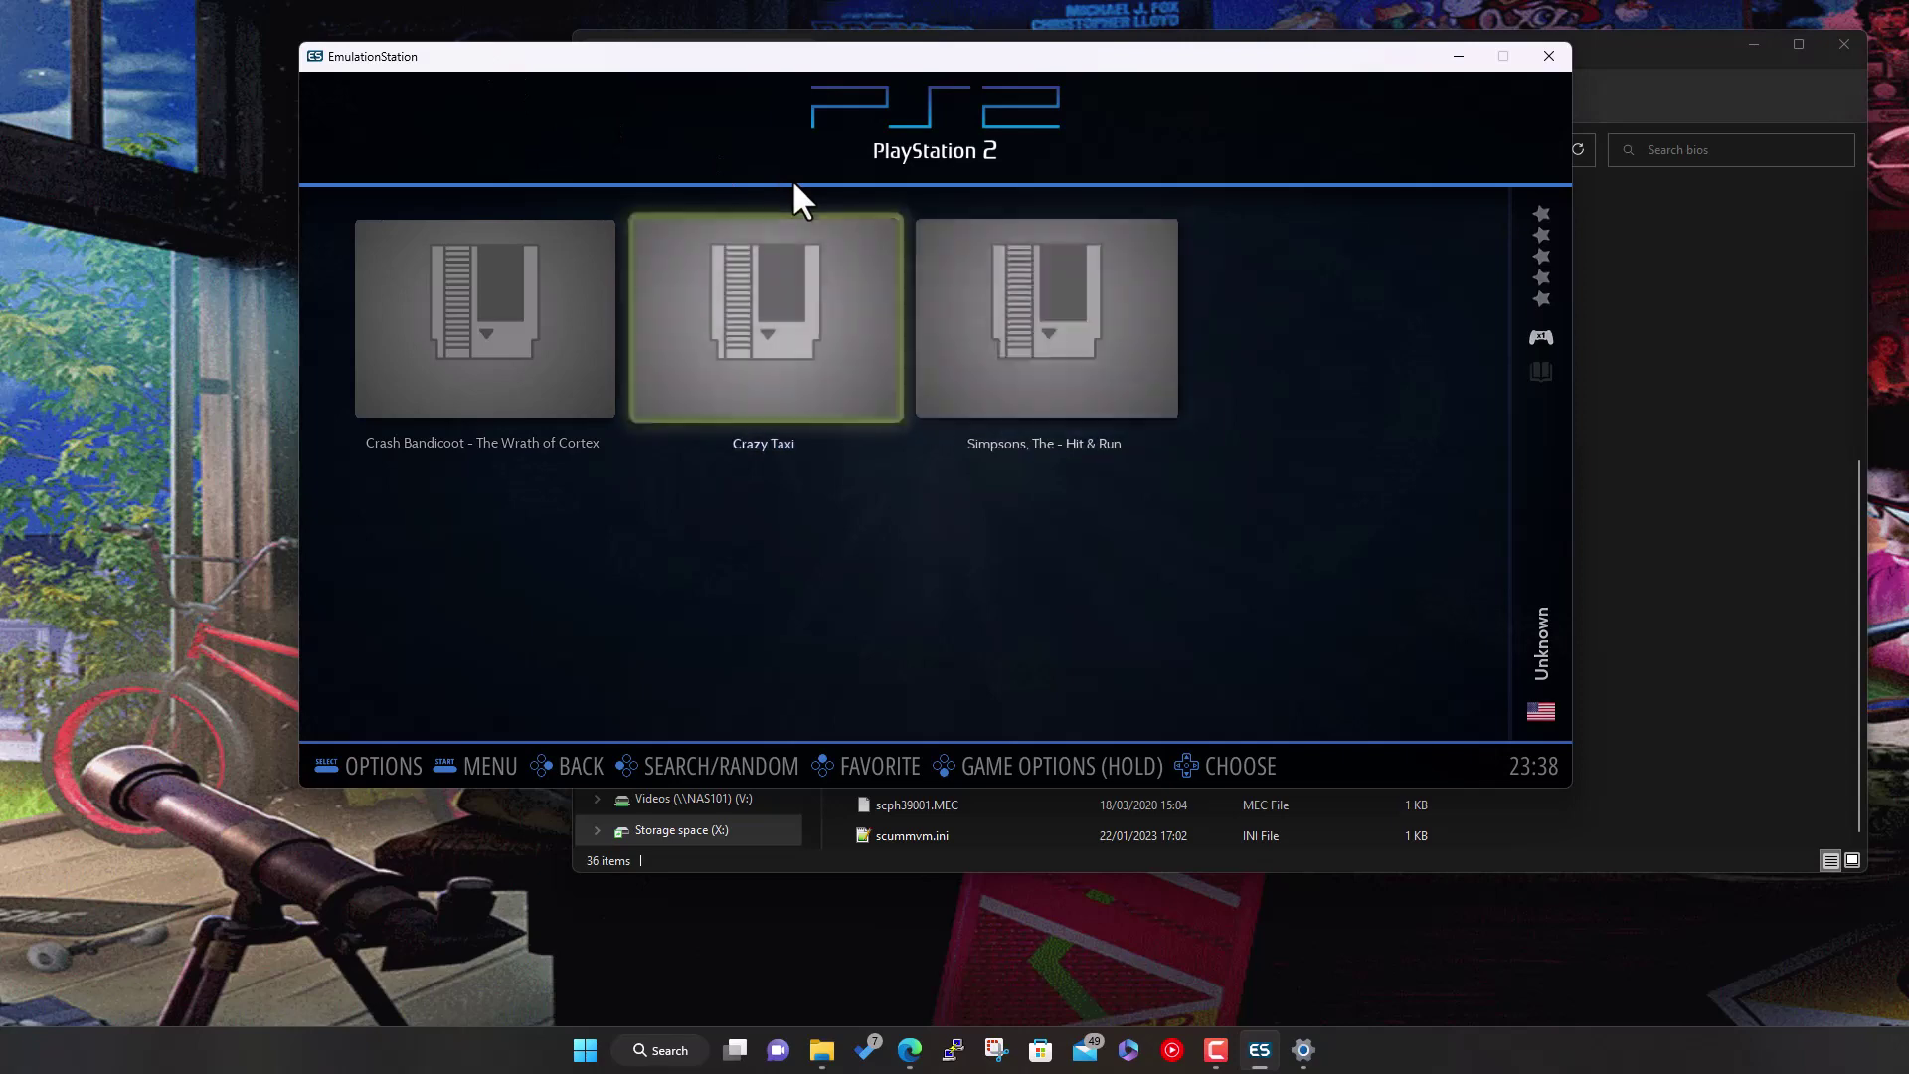
key(Return)
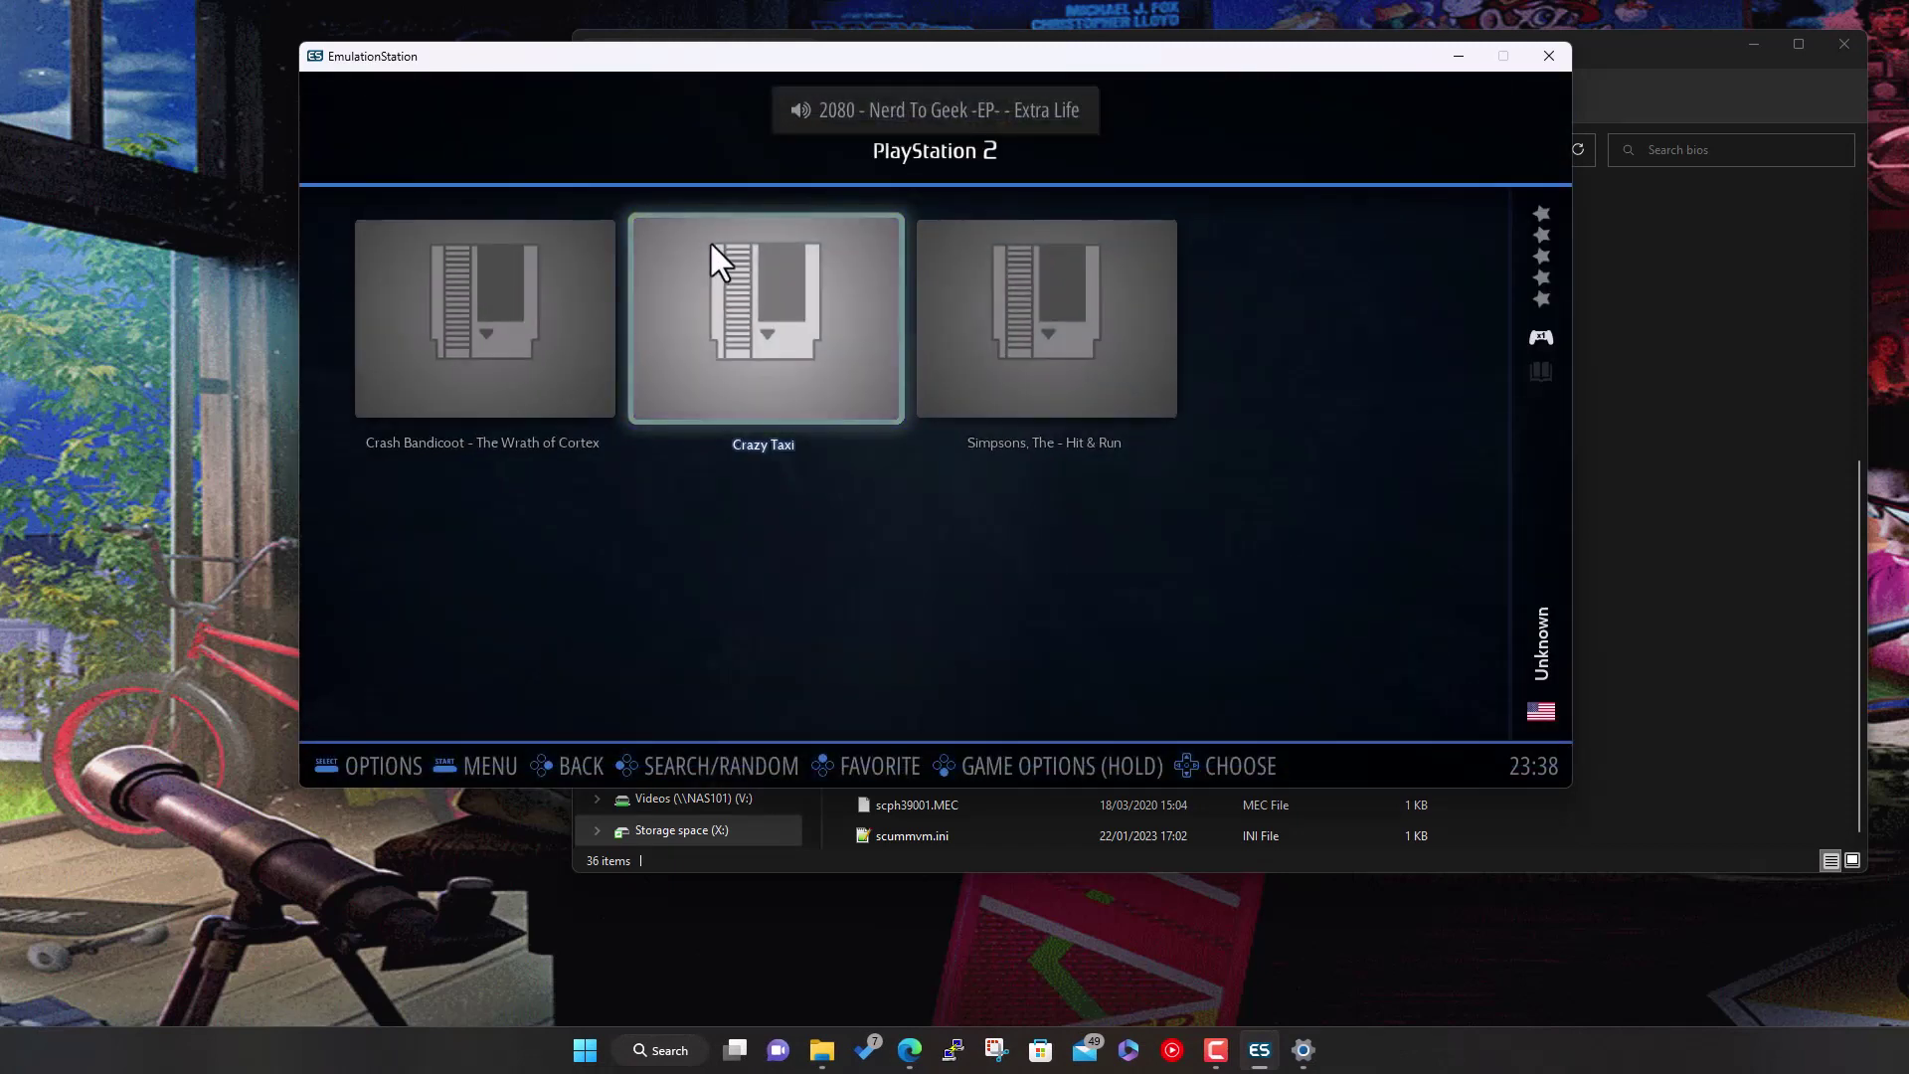
Open the PlayStation 3 game list, try to launch After Burner Climax and decline starting it without its BIOS files
key(BackSpace)
key(Right)
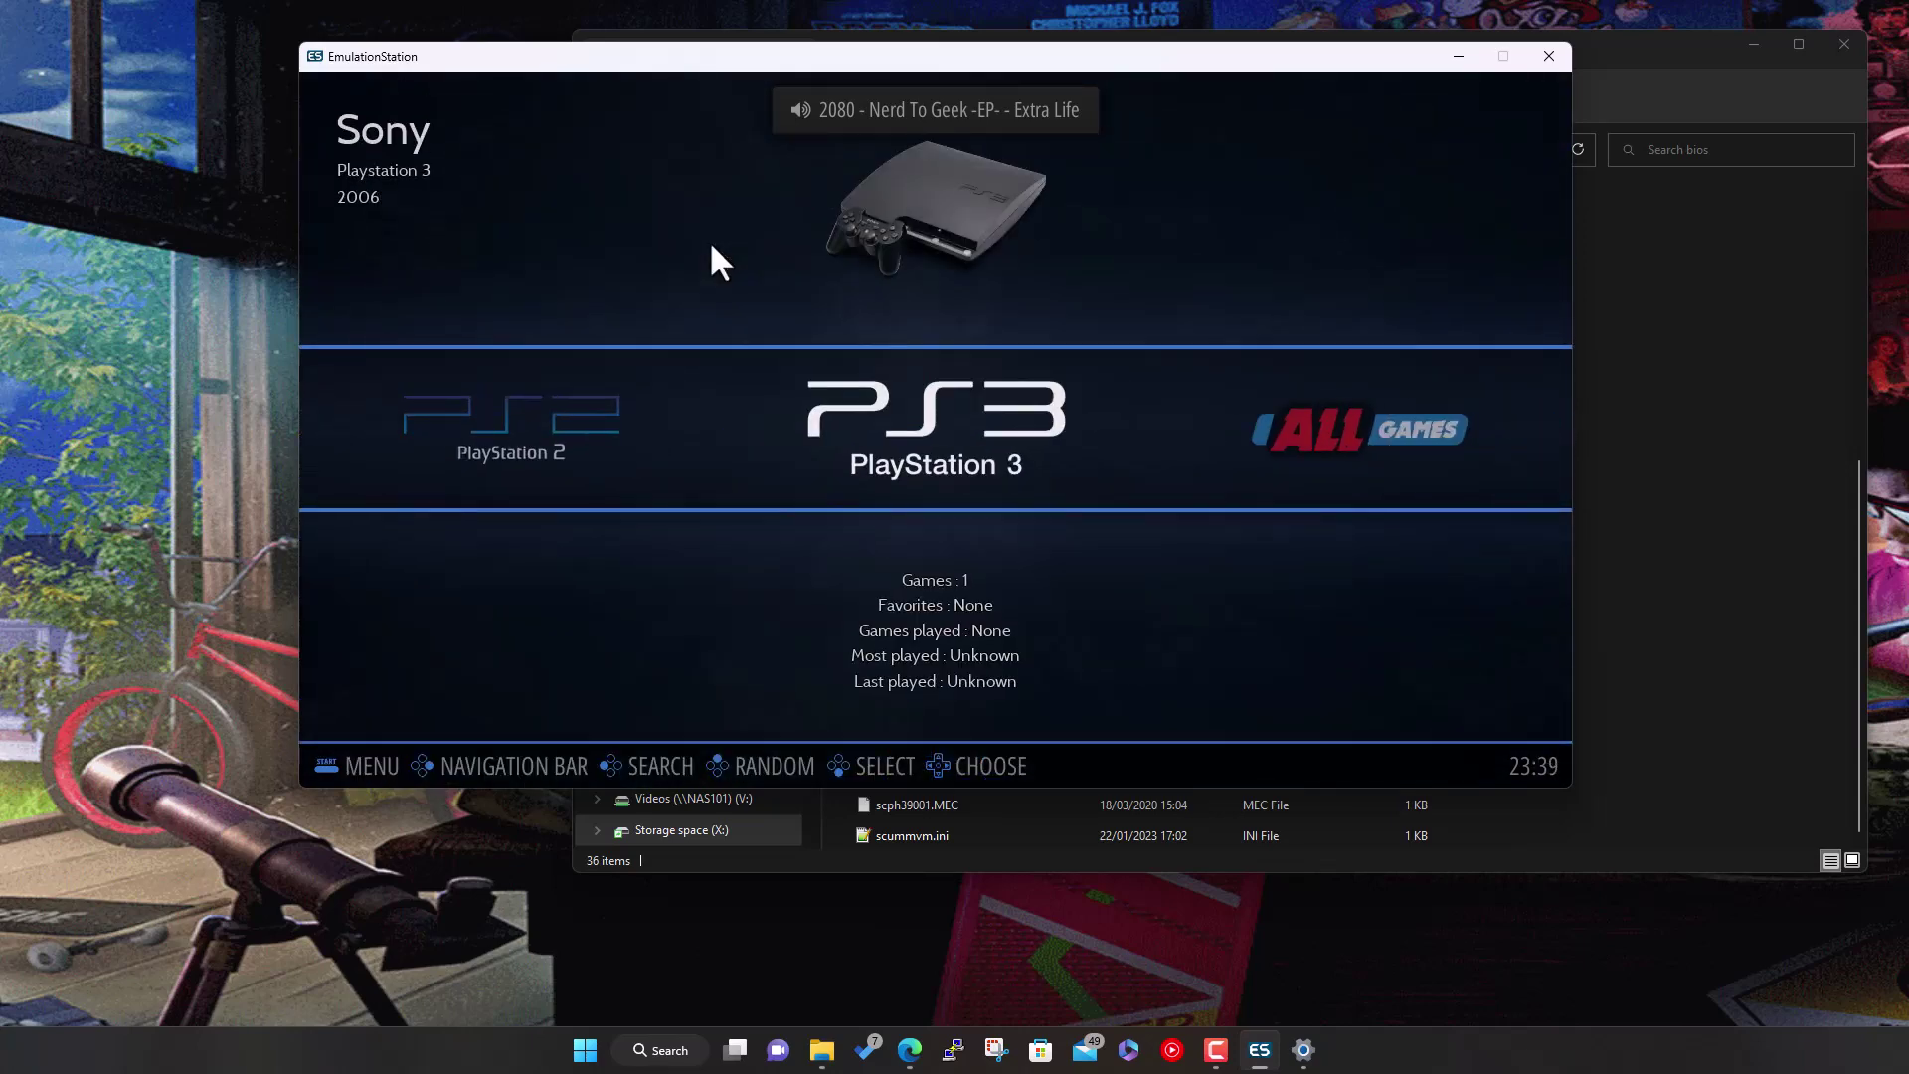
key(Return)
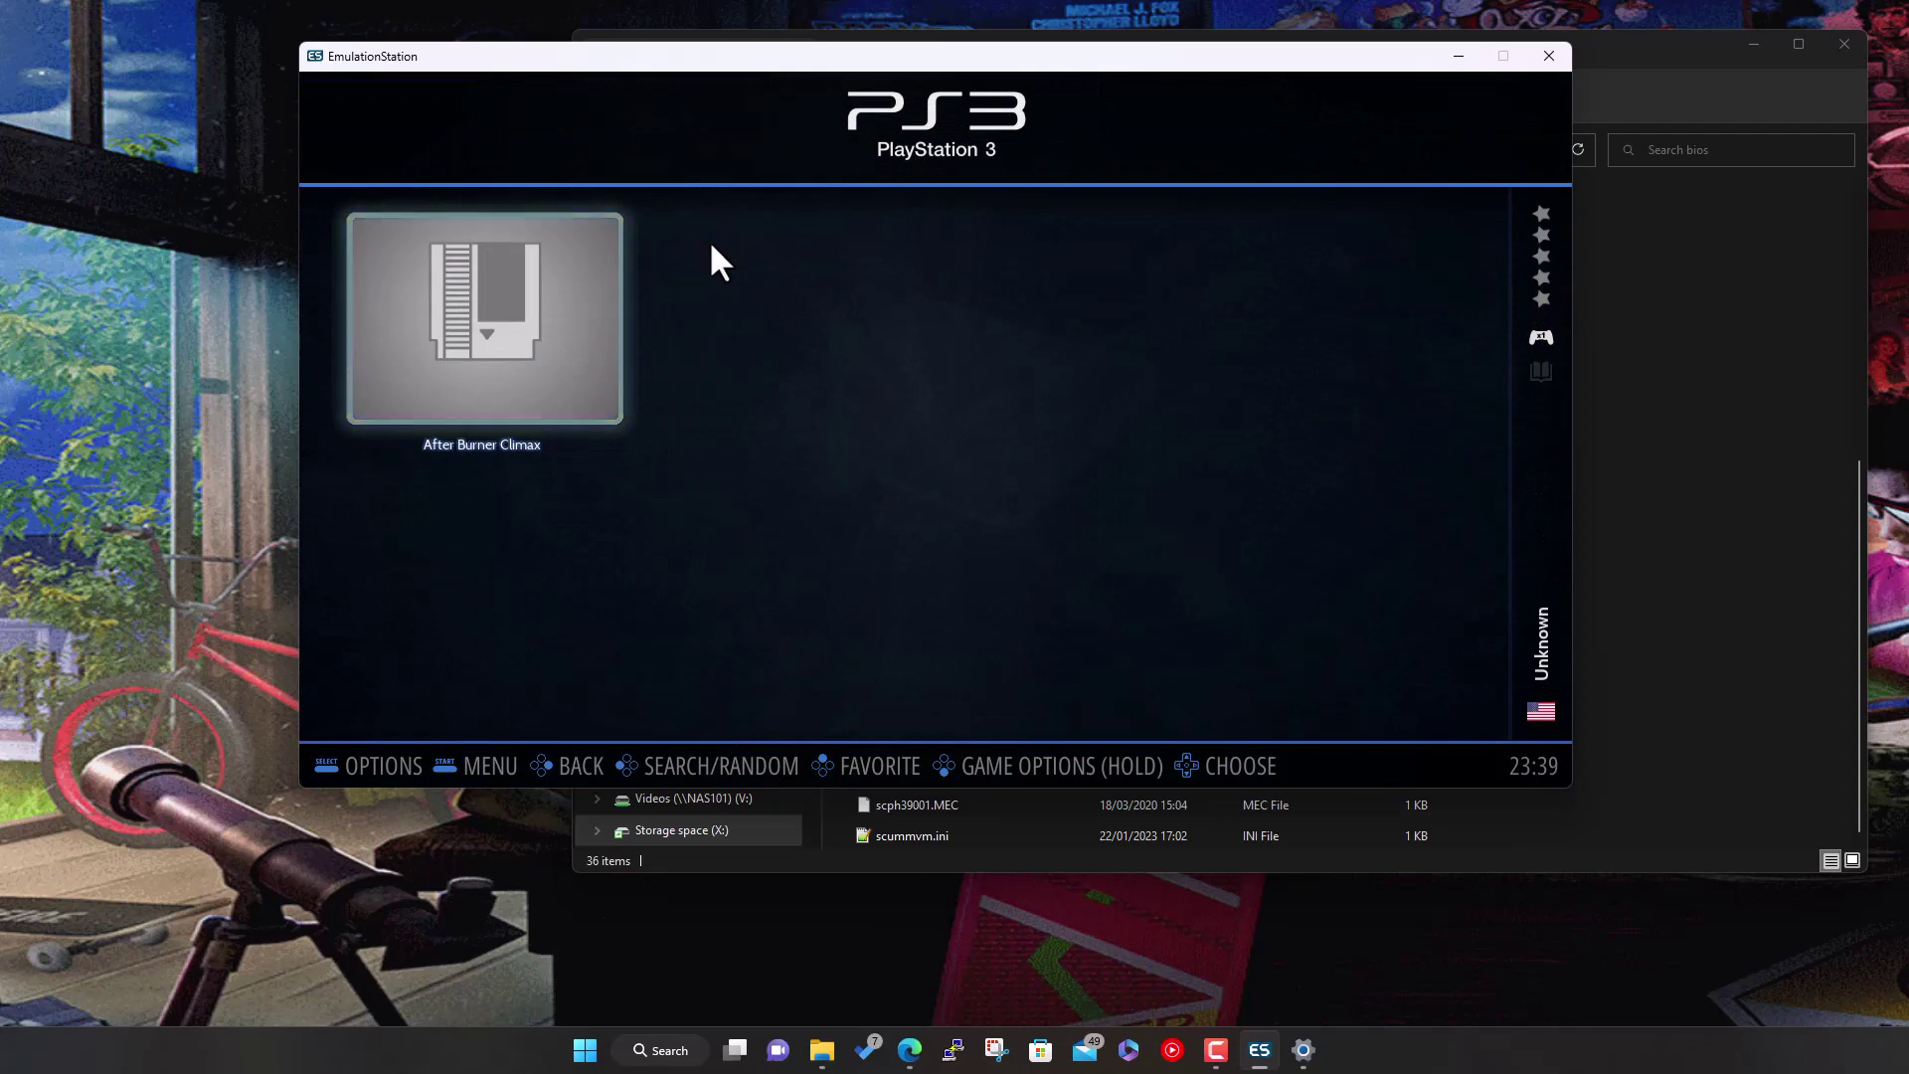
key(Return)
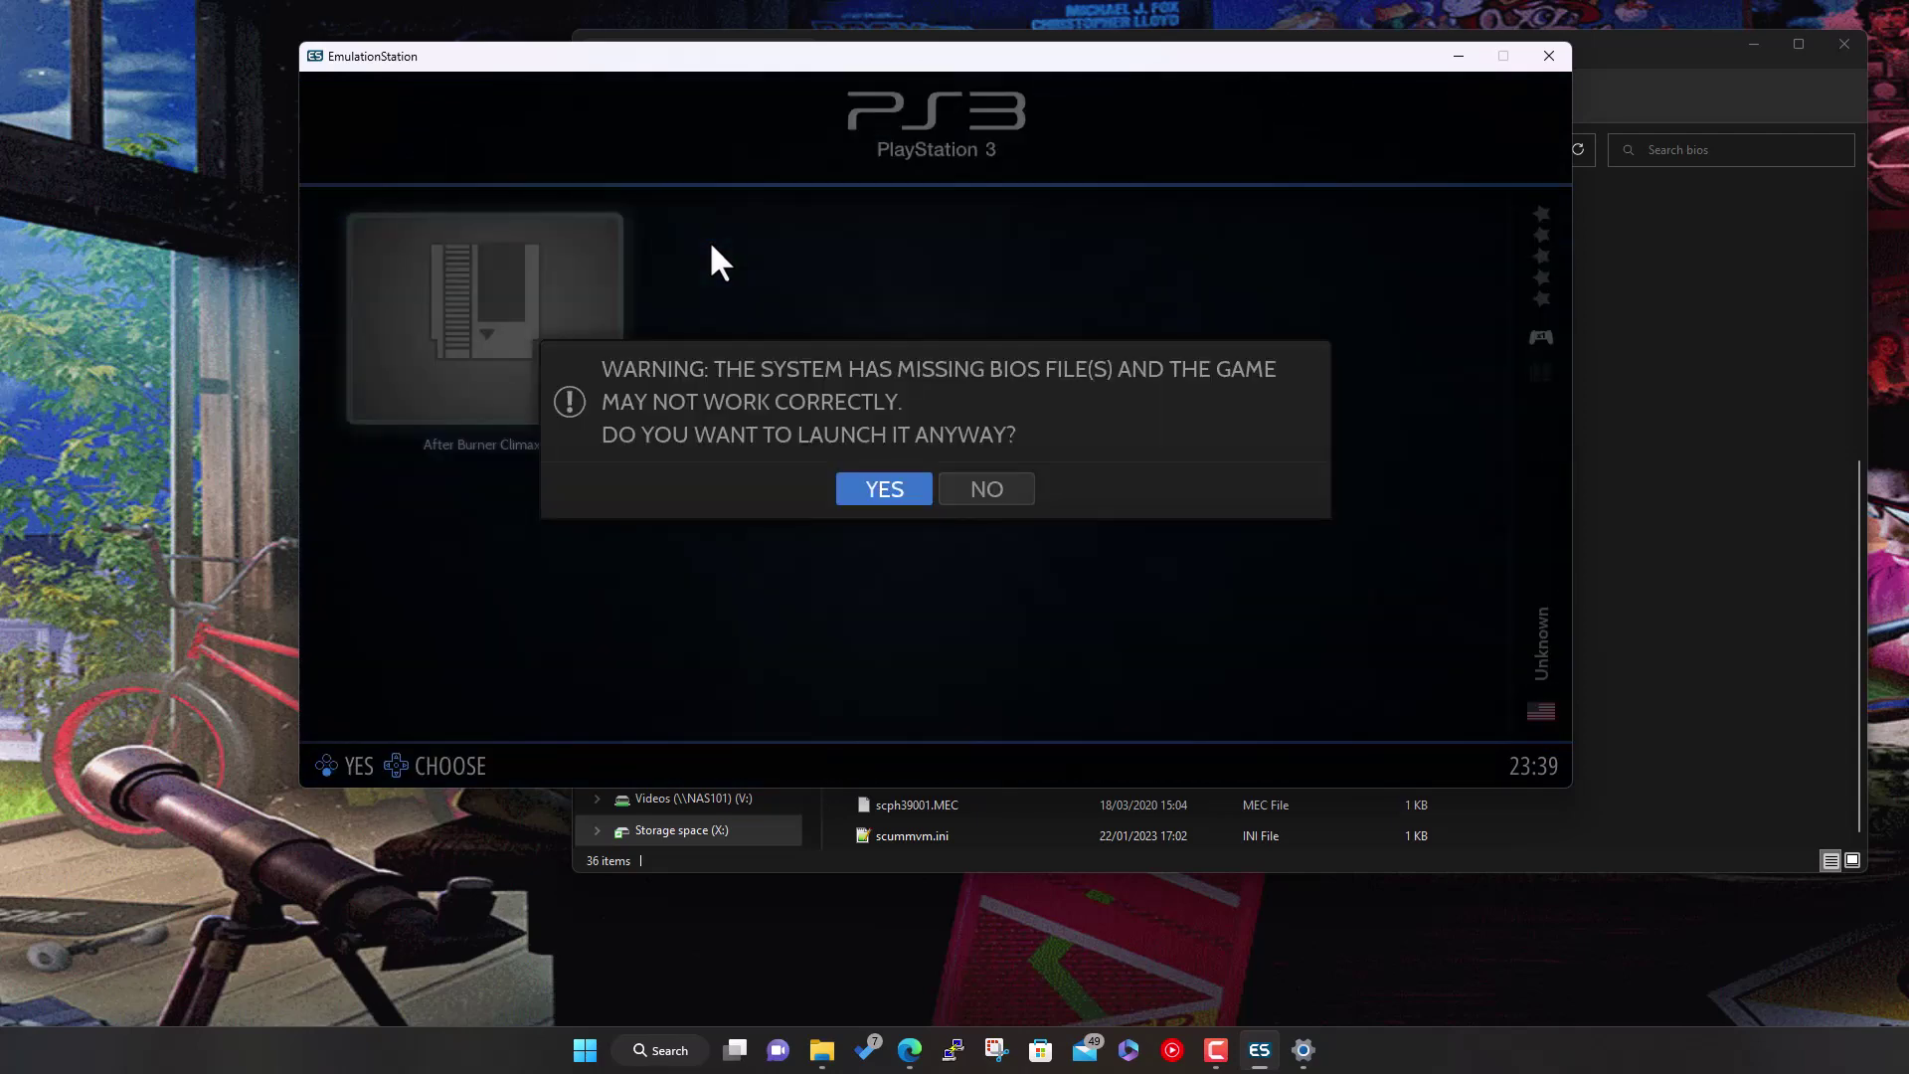
key(Right)
key(Return)
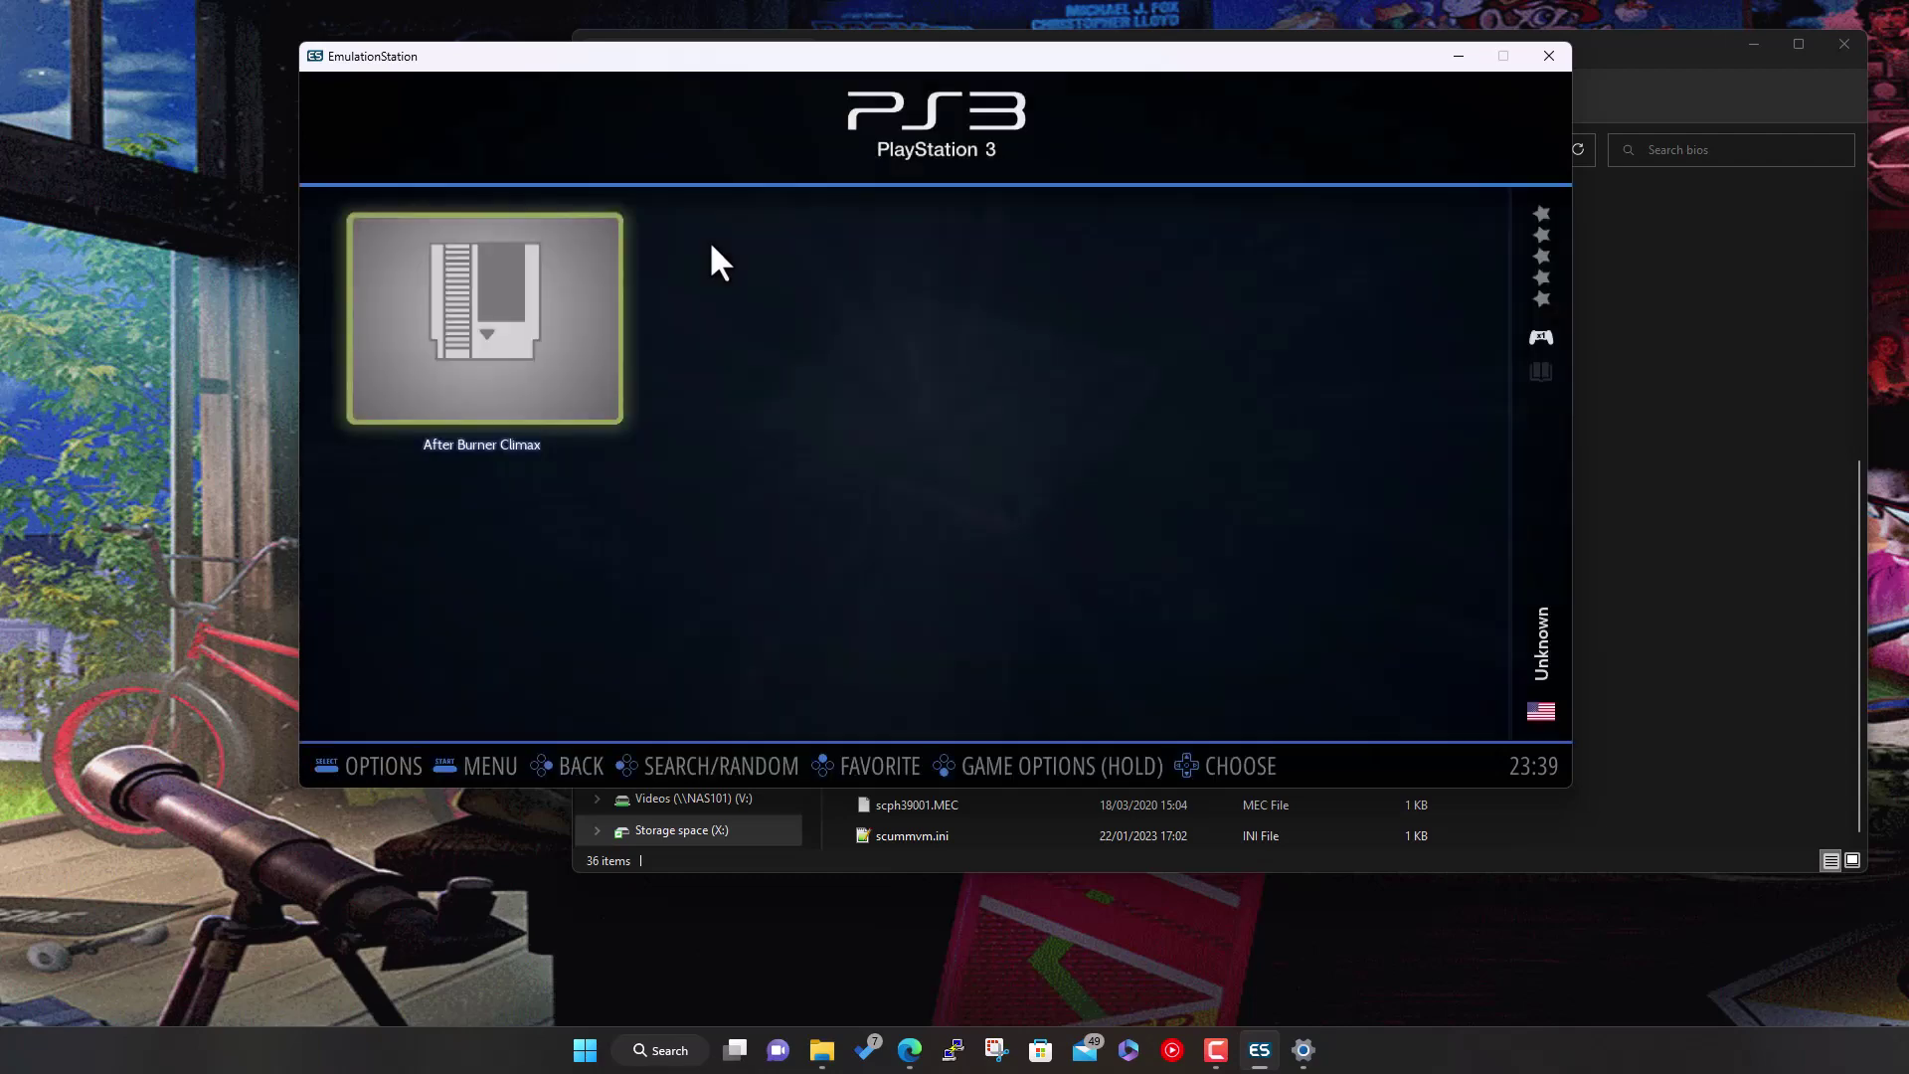
Return to File Explorer, open Demo\Games\bios and copy PS3UPDAT.PUP
click(1698, 377)
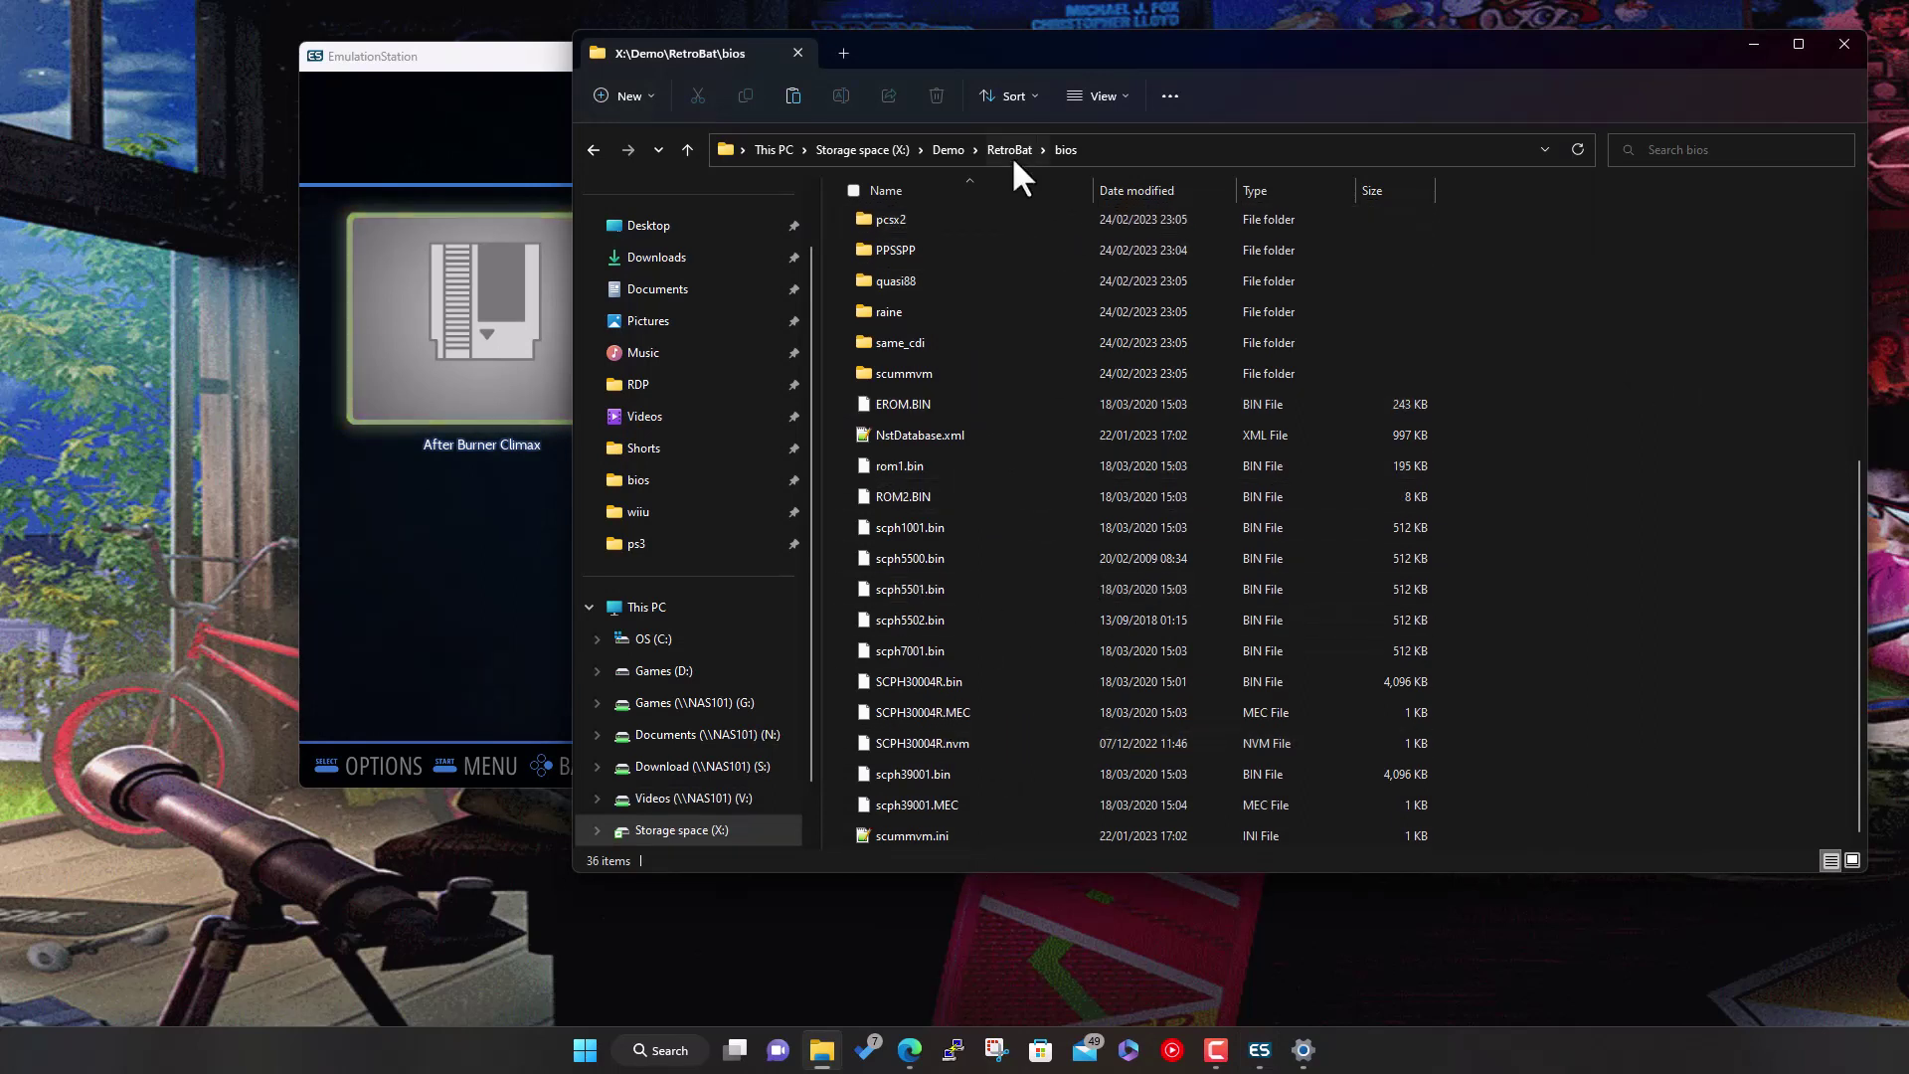
click(952, 149)
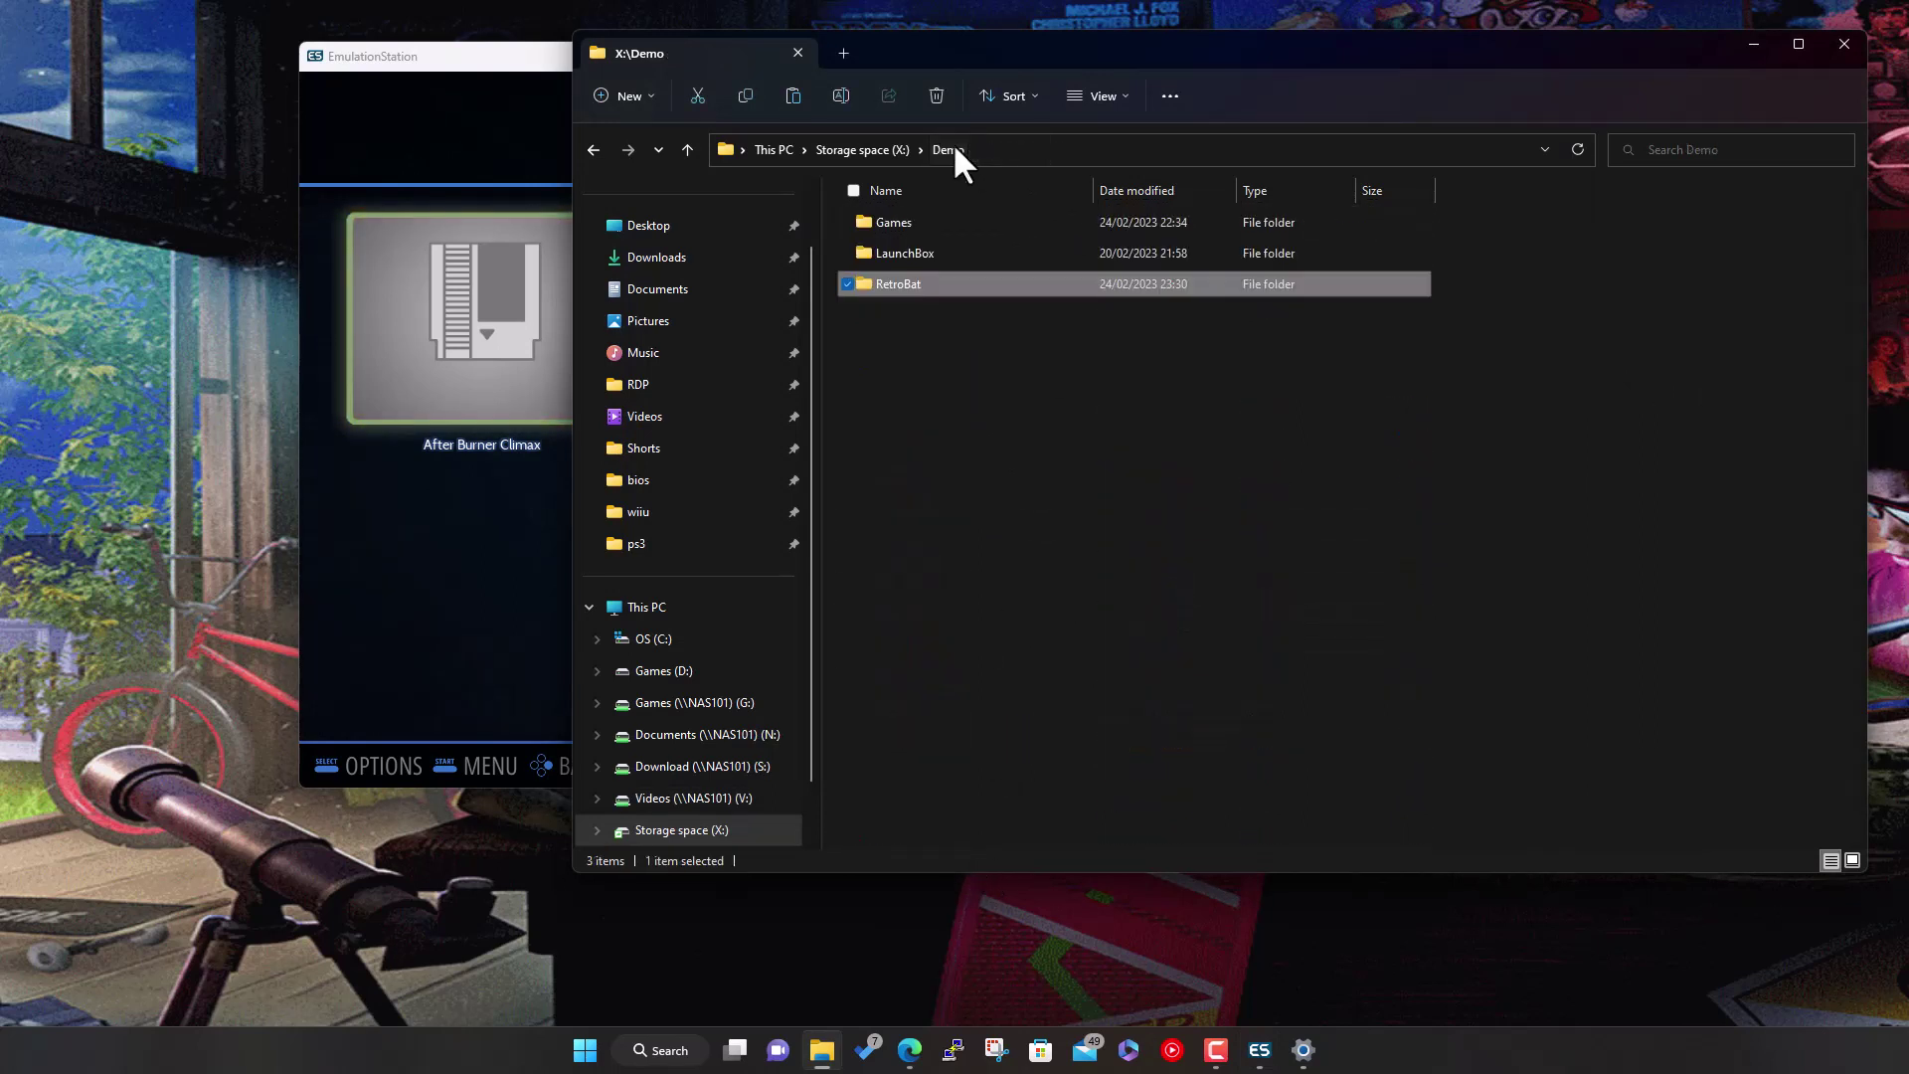
double_click(907, 223)
double_click(906, 222)
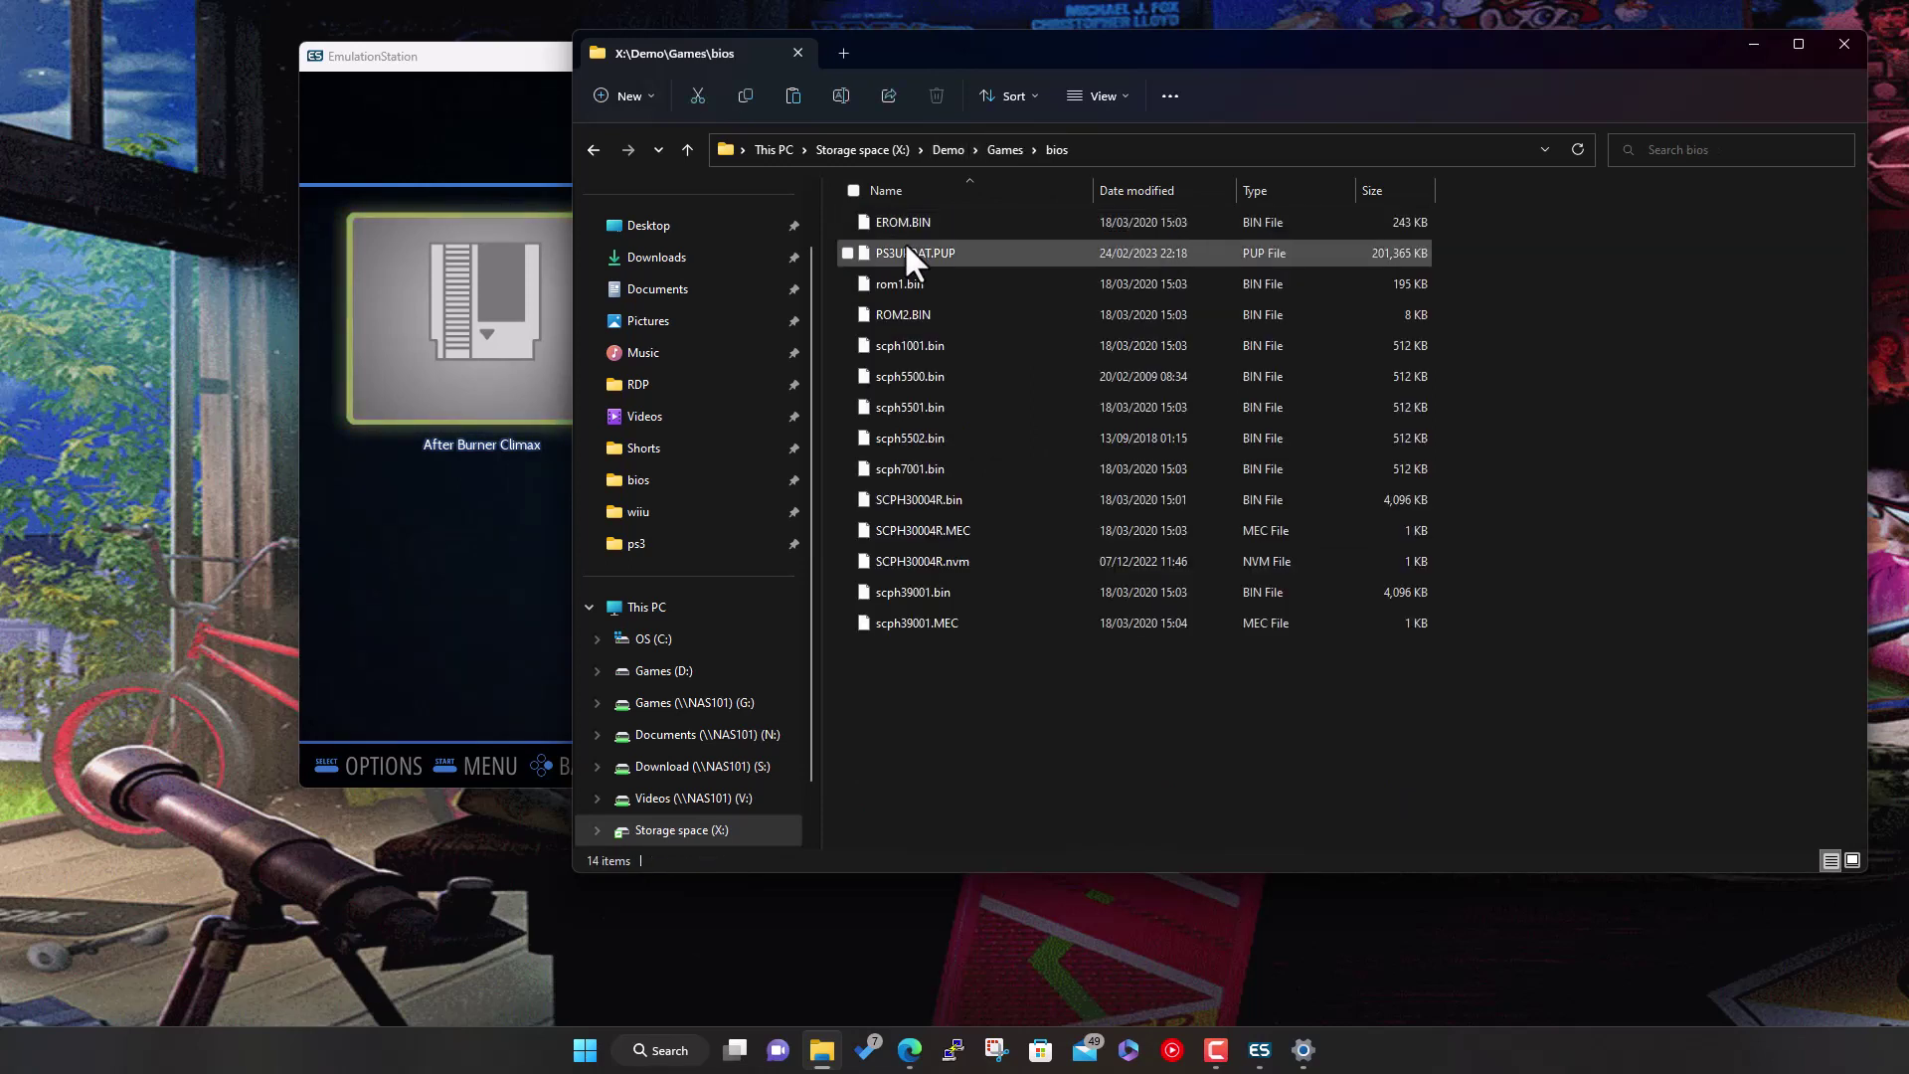
click(905, 249)
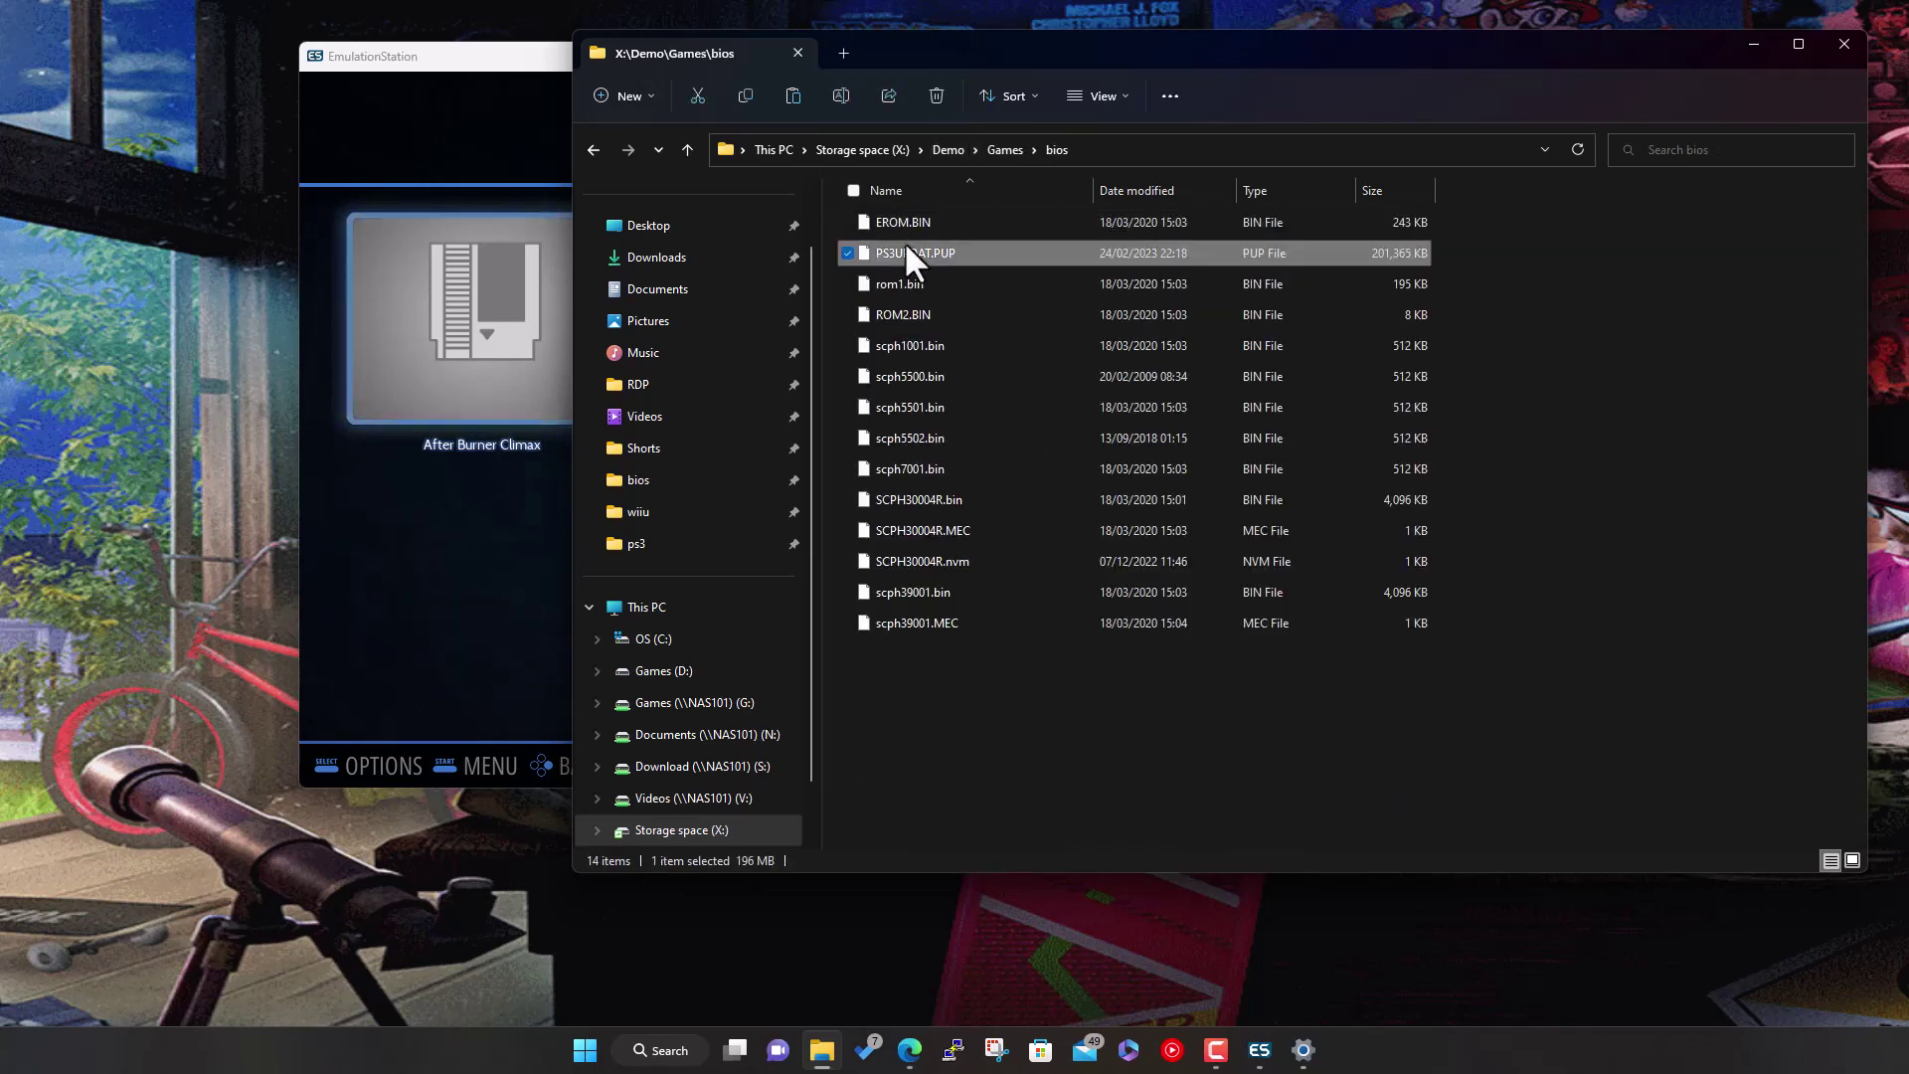
Paste the copied PS3UPDAT.PUP into the Demo\RetroBat\bios folder
click(1004, 149)
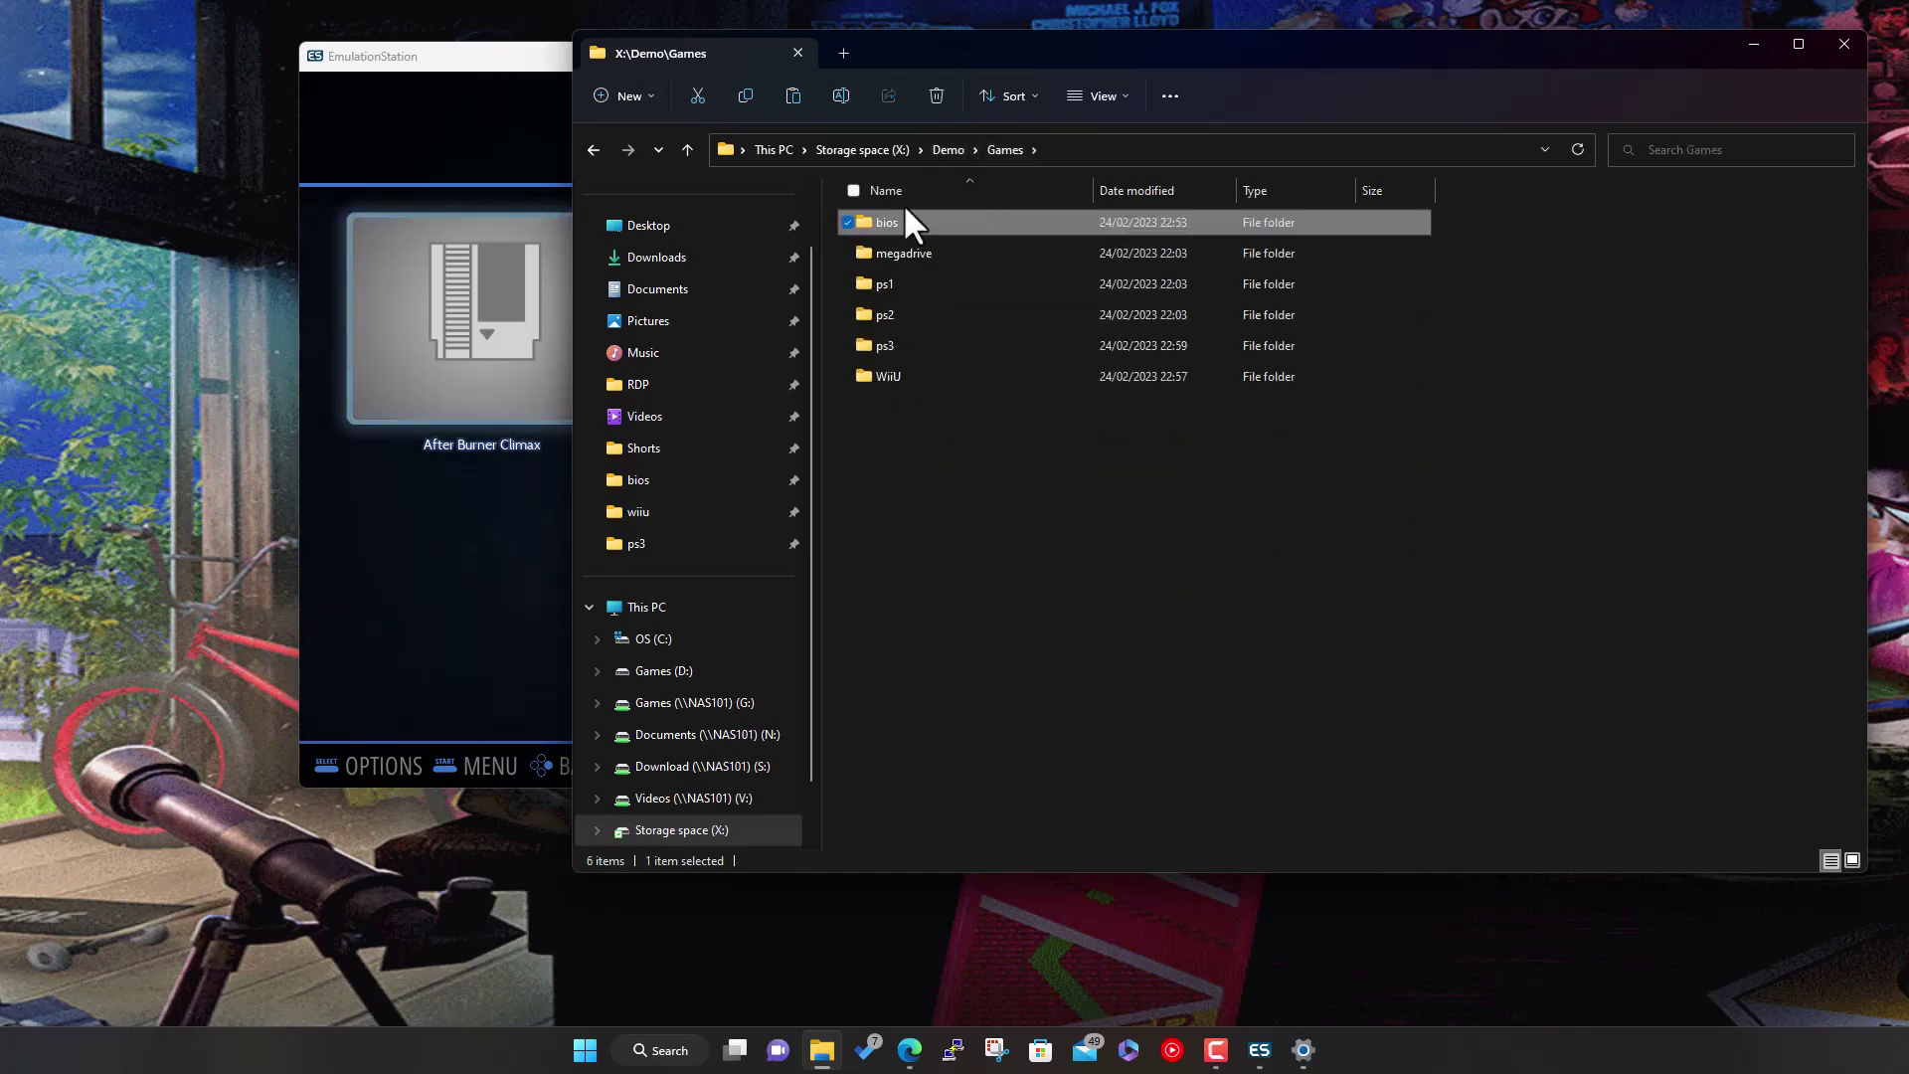
click(943, 151)
double_click(919, 281)
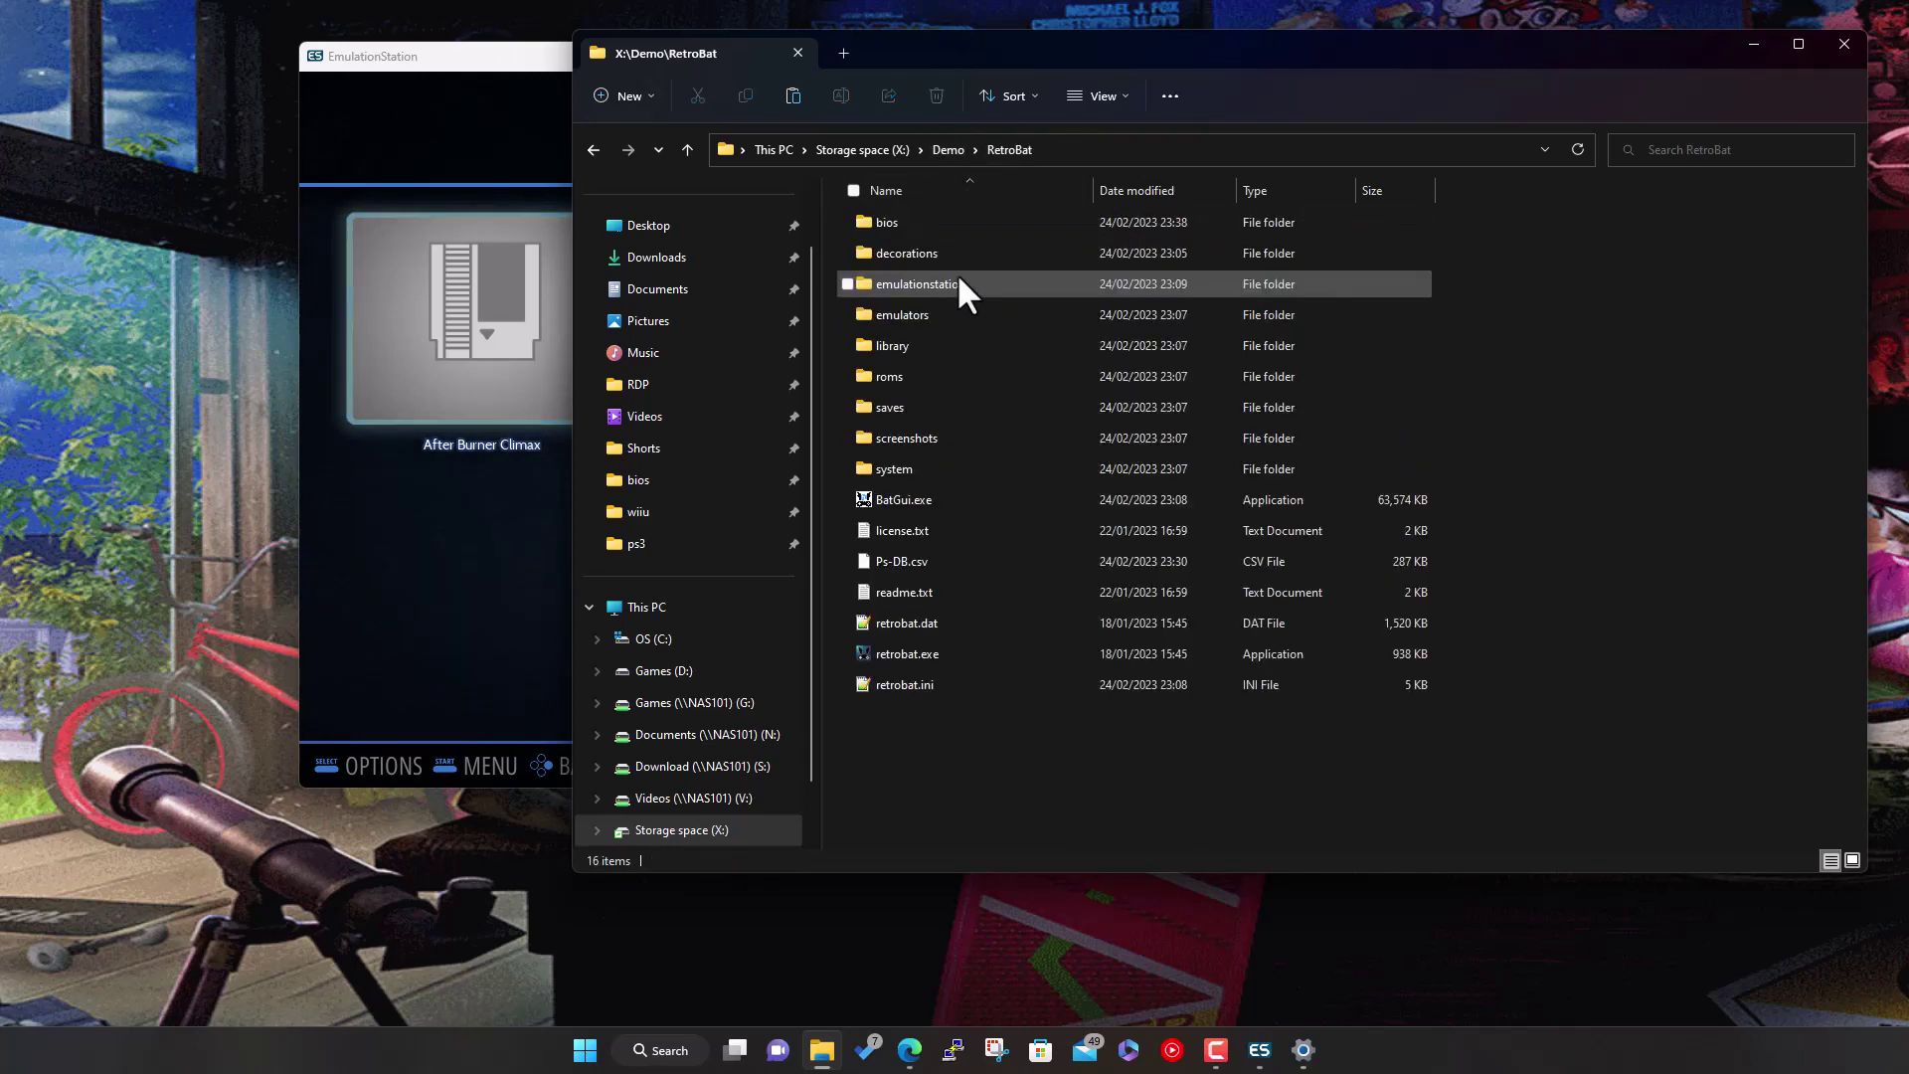
double_click(945, 222)
right_click(1656, 483)
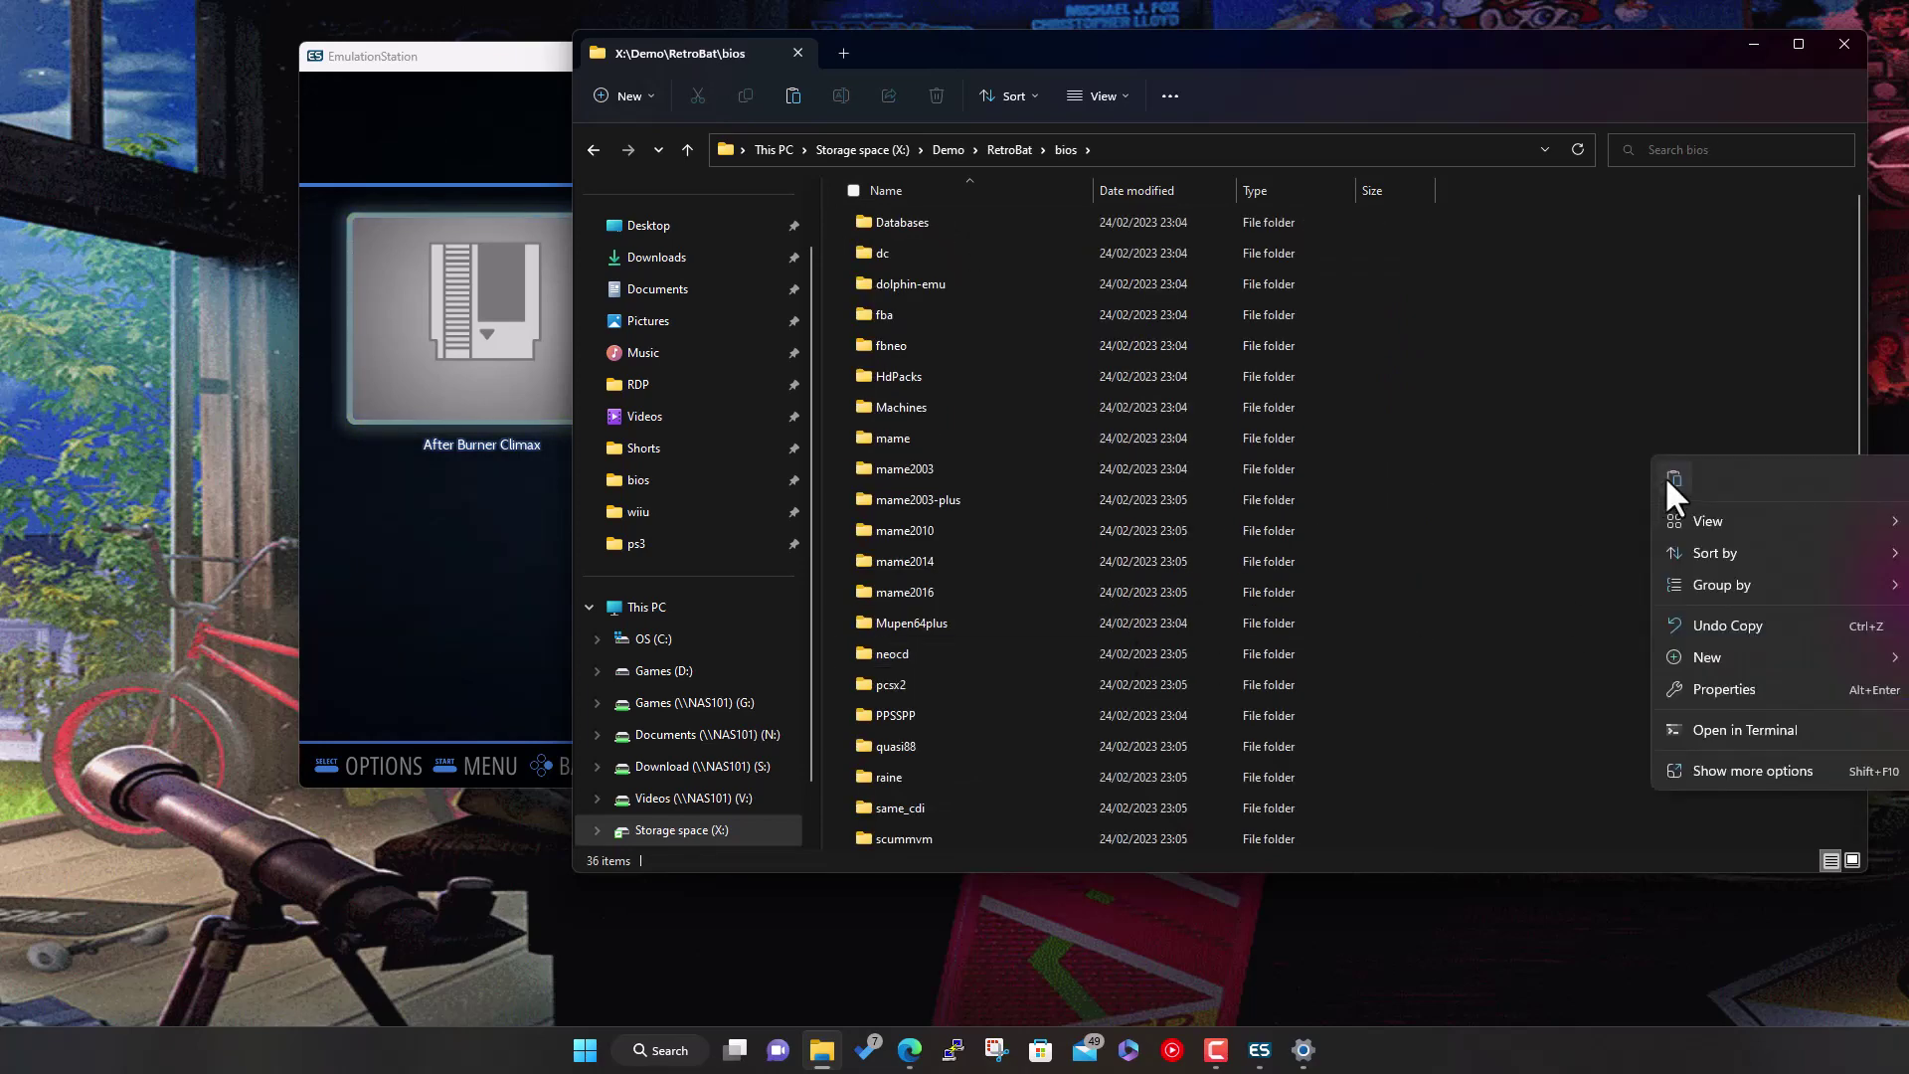
click(1673, 478)
click(1651, 473)
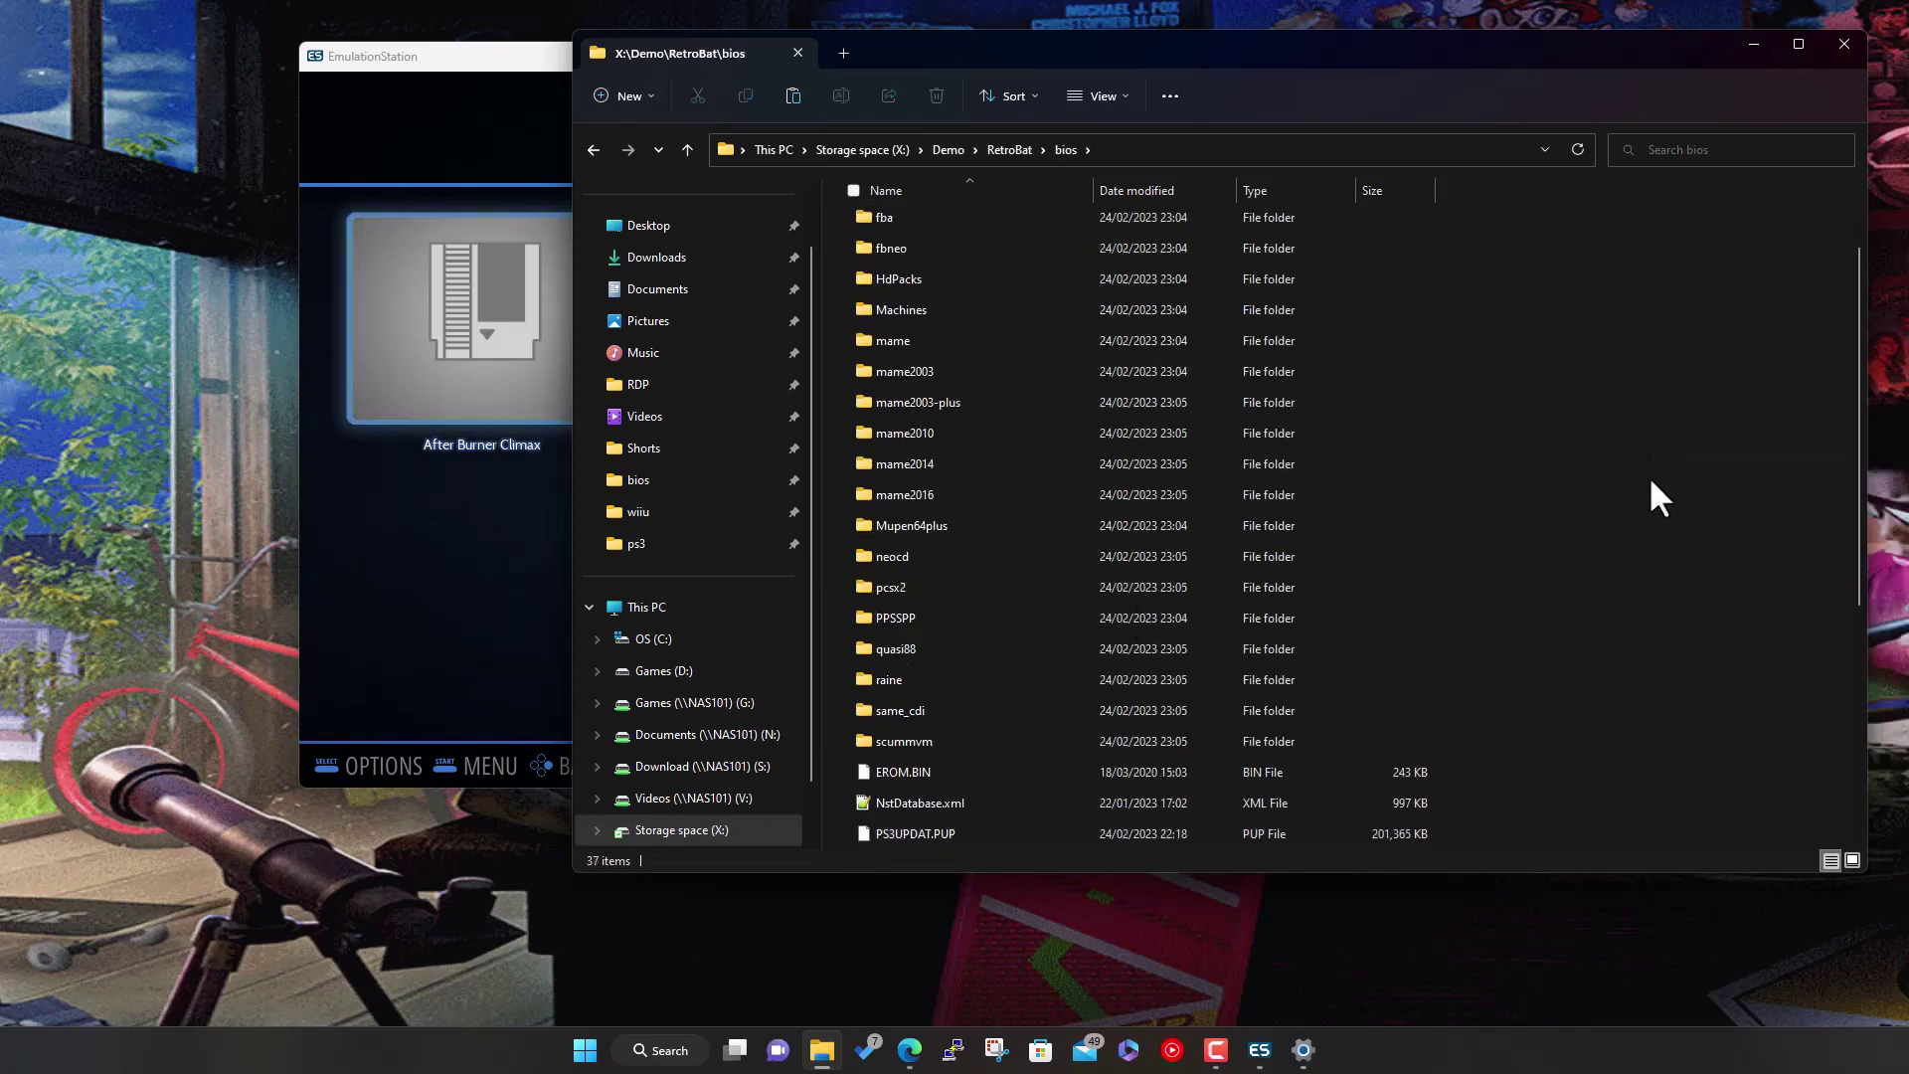
Switch to EmulationStation, try to launch After Burner Climax, check the RPCS3 log and close RPCS3
click(531, 537)
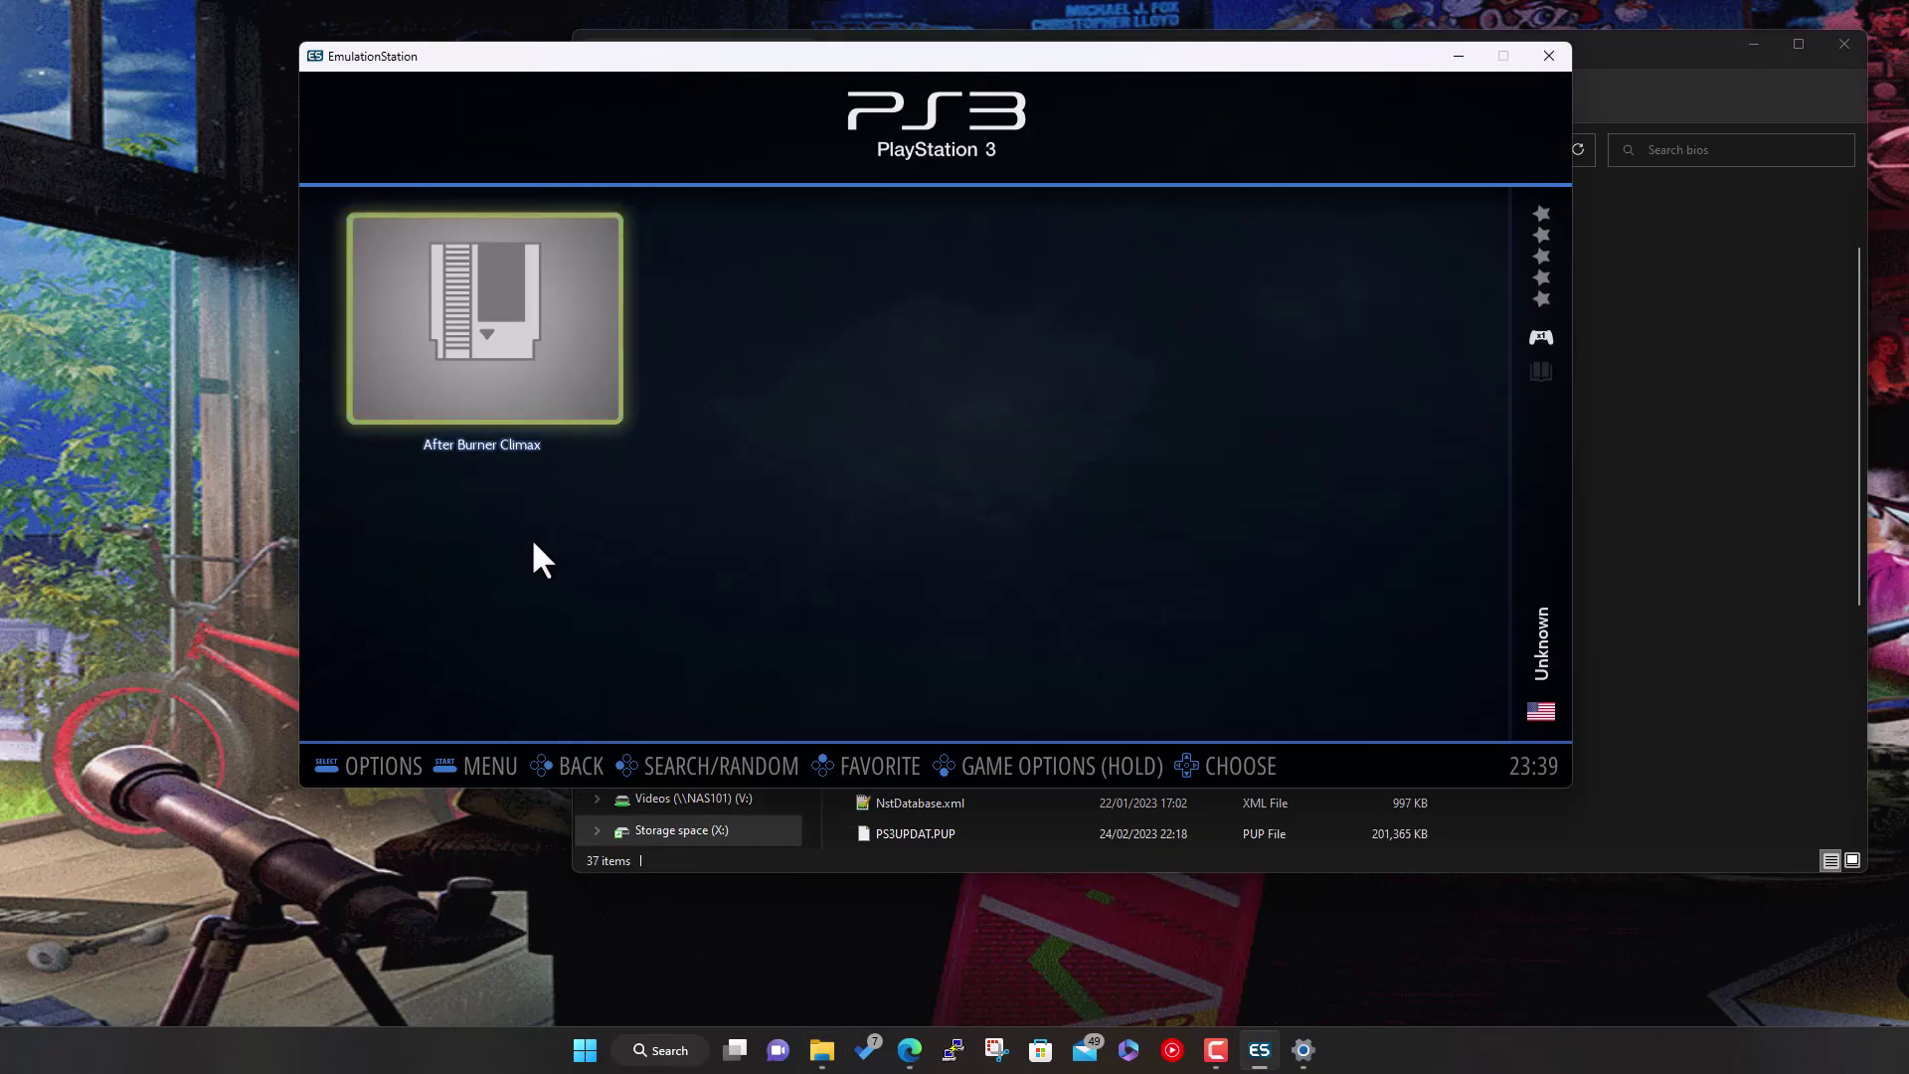
key(Return)
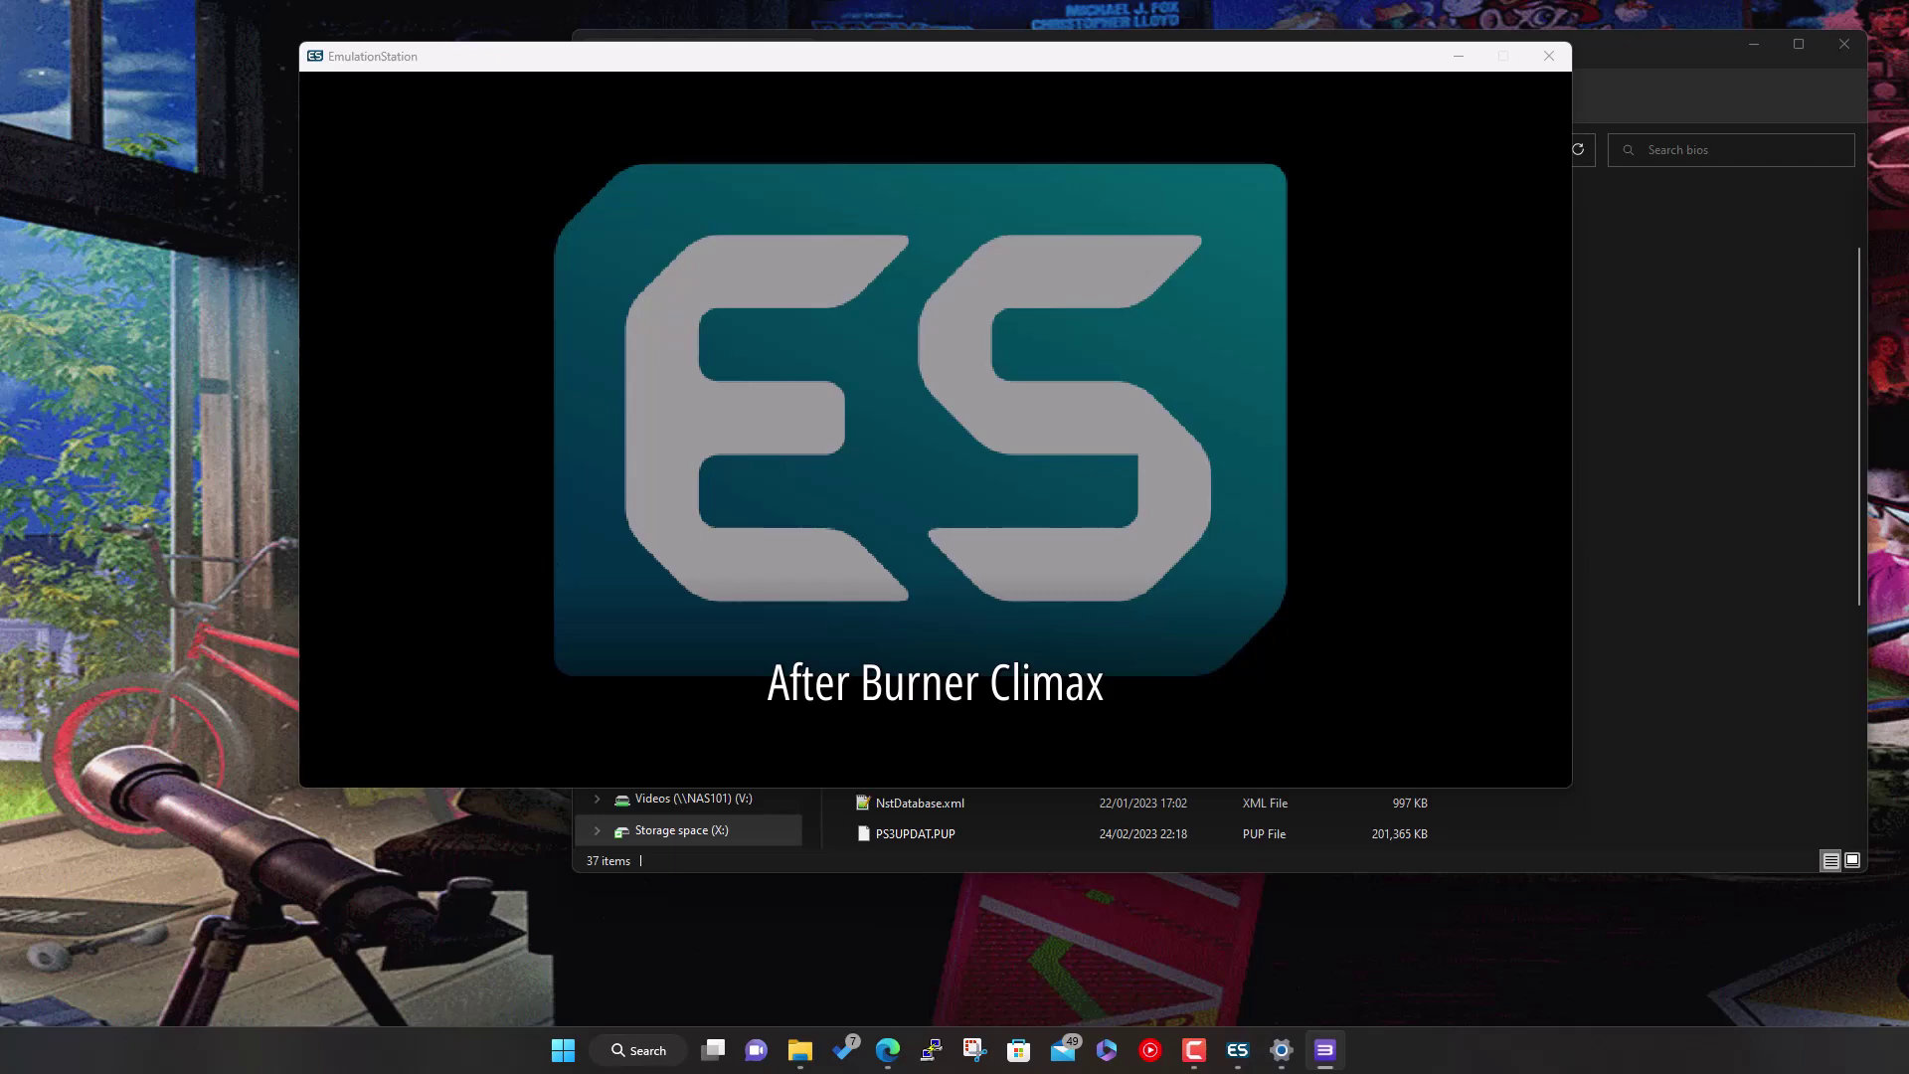
click(1325, 1050)
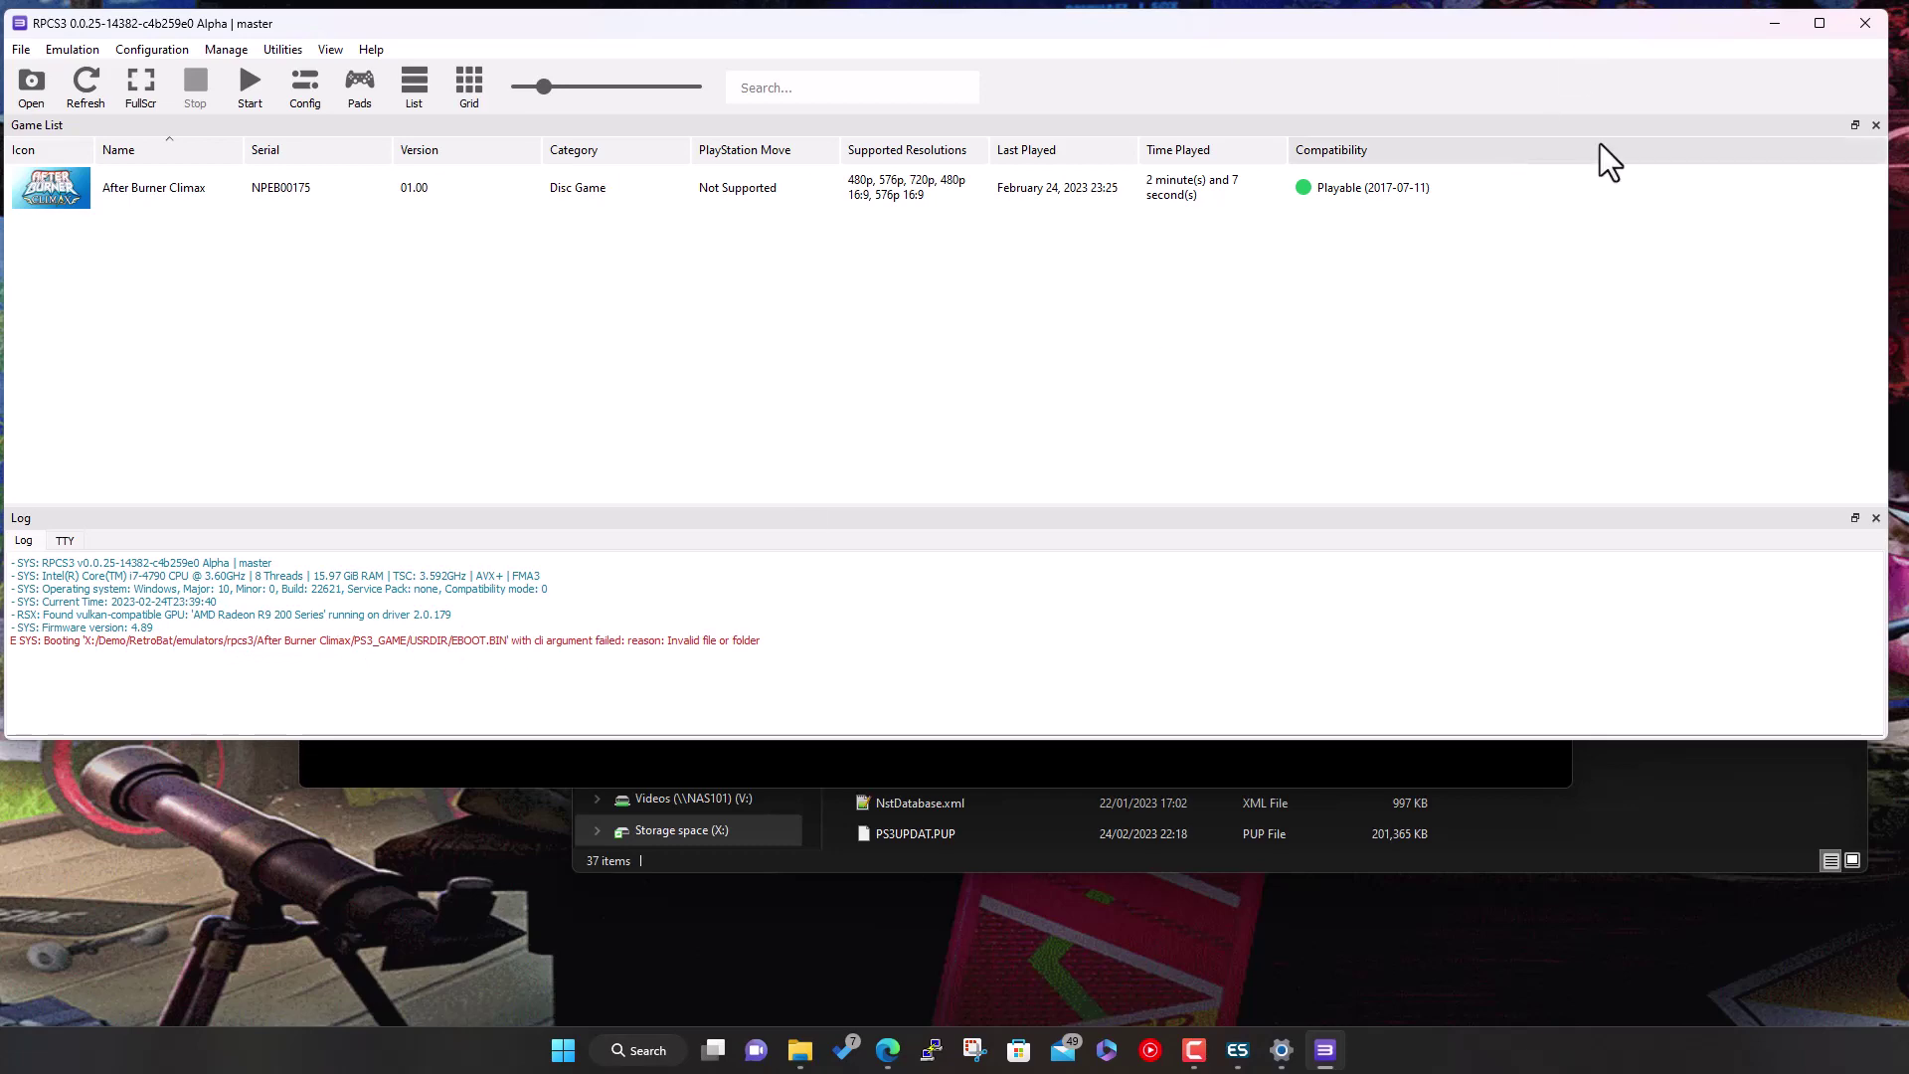
click(1878, 27)
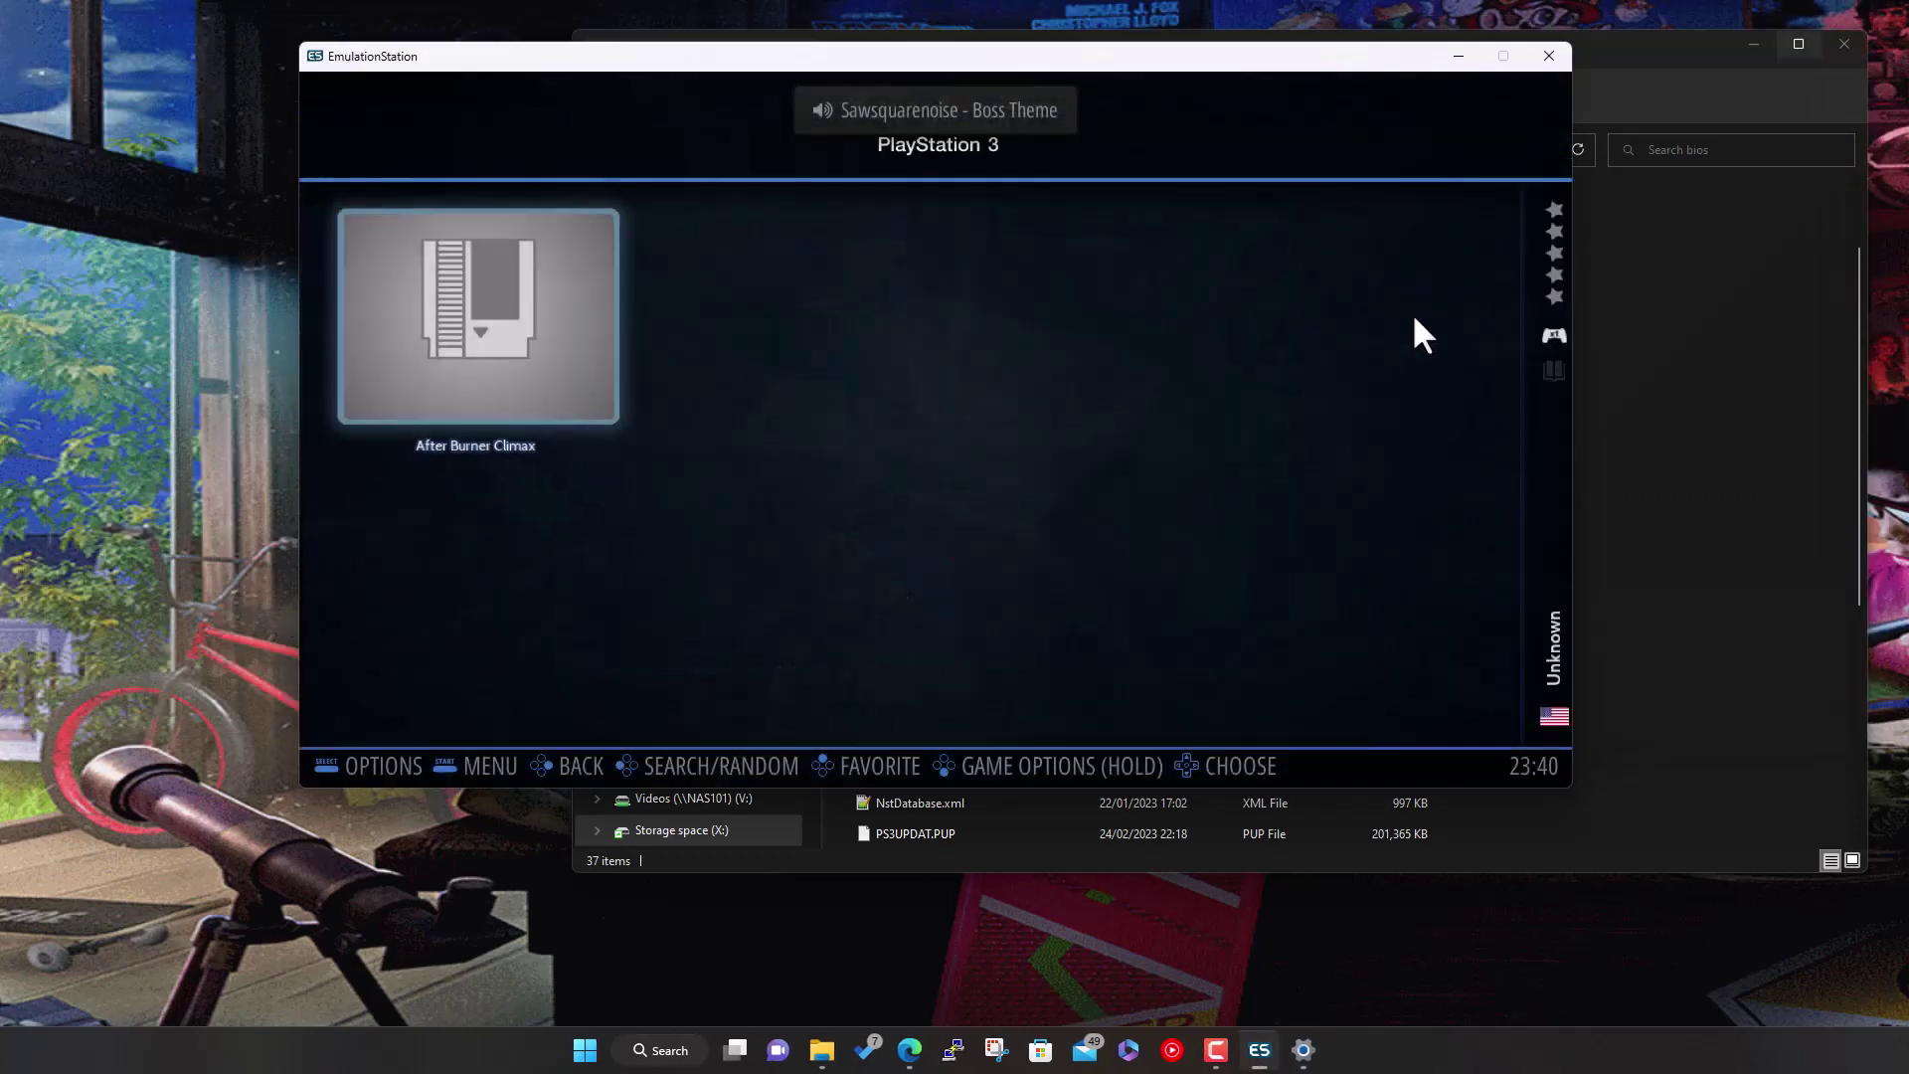
Switch back to File Explorer and open the ps3 folder inside Demo\RetroBat\roms
click(1766, 409)
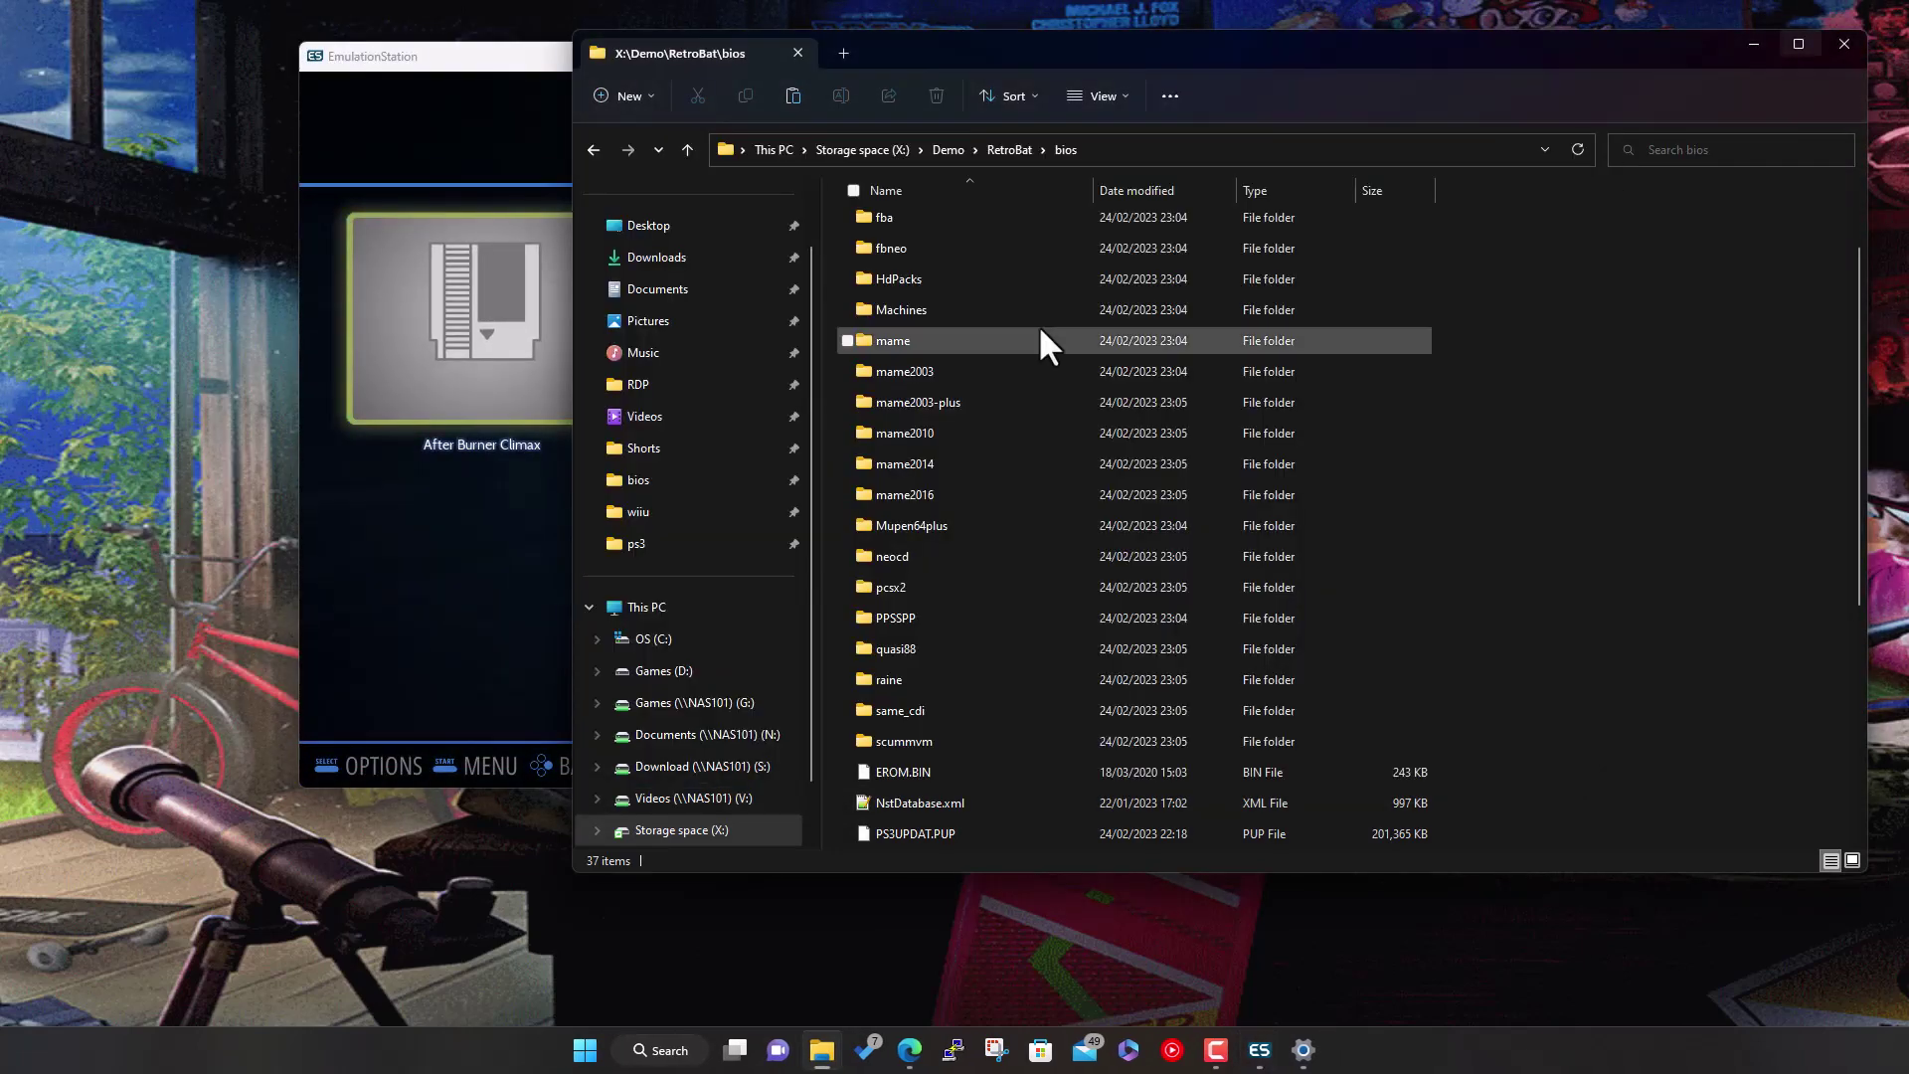
click(1006, 151)
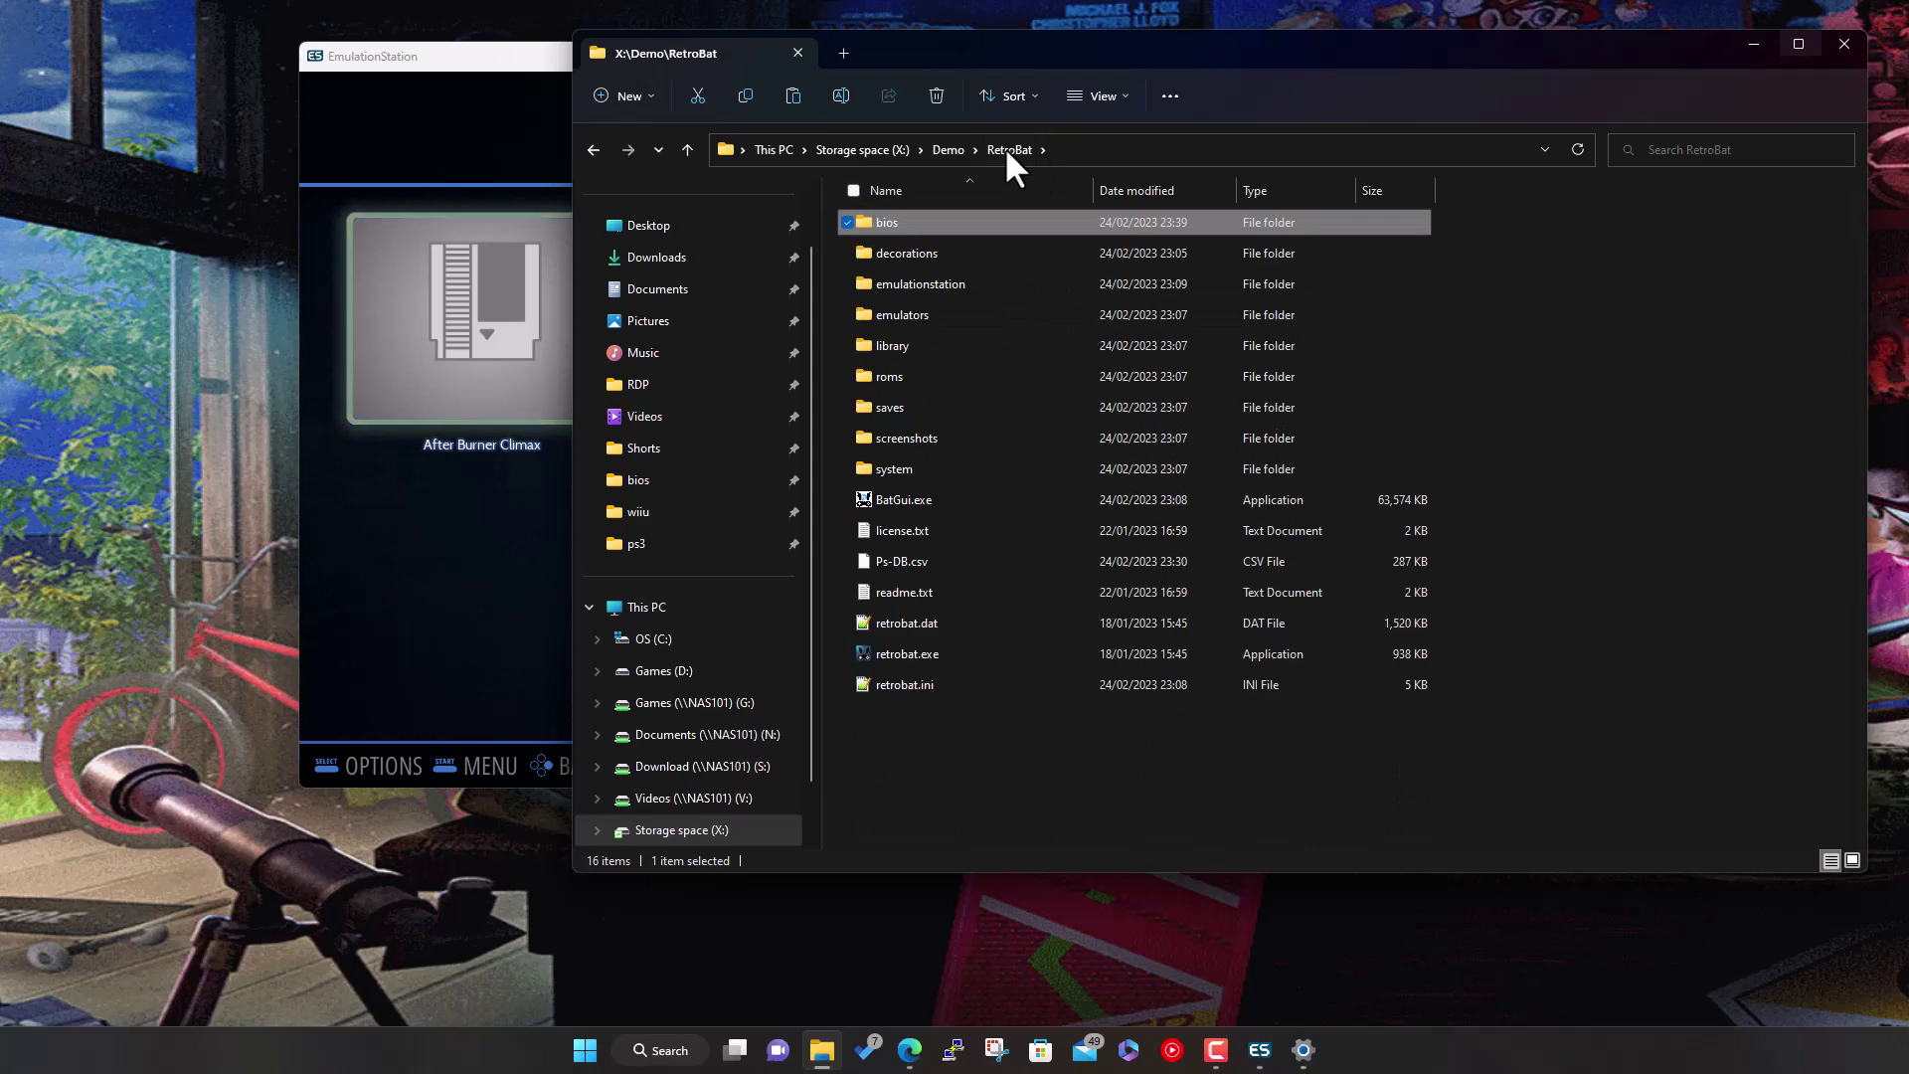
double_click(921, 376)
scroll(983, 574, down, 20)
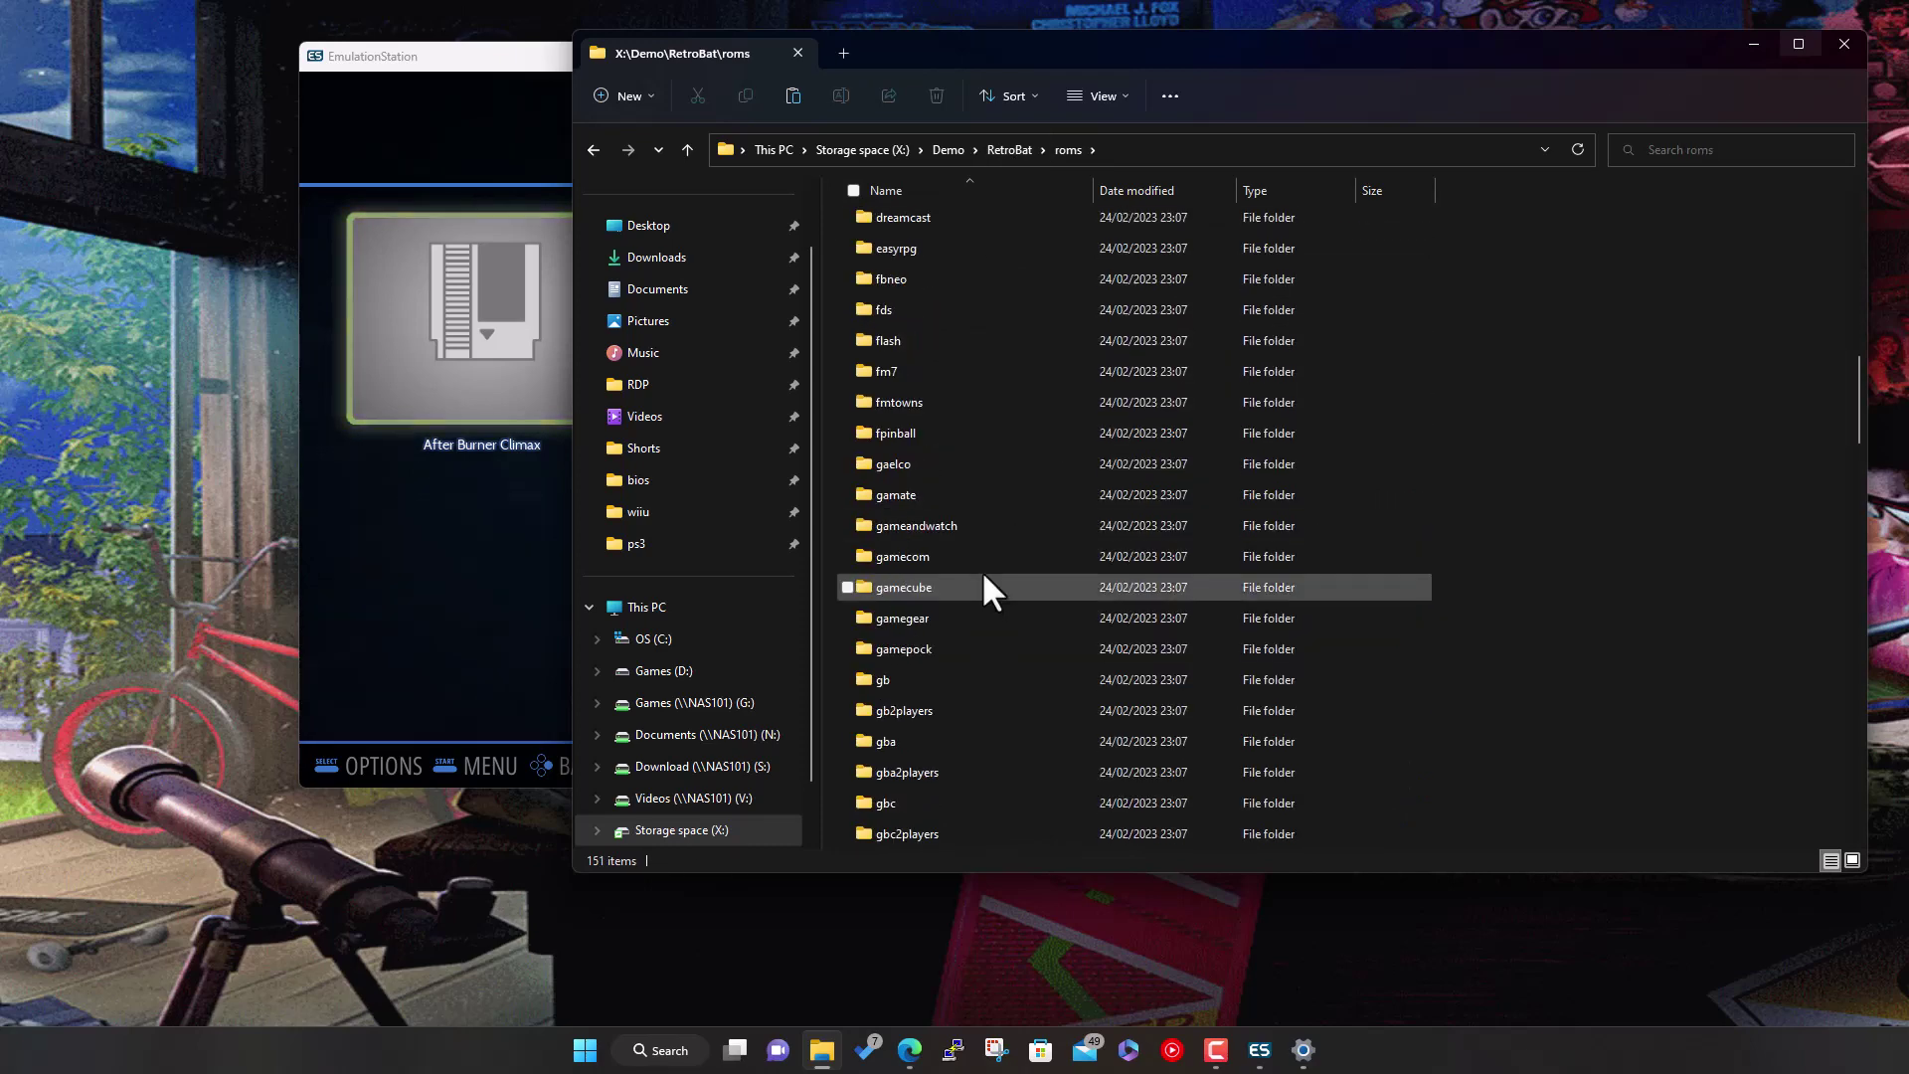
key(p)
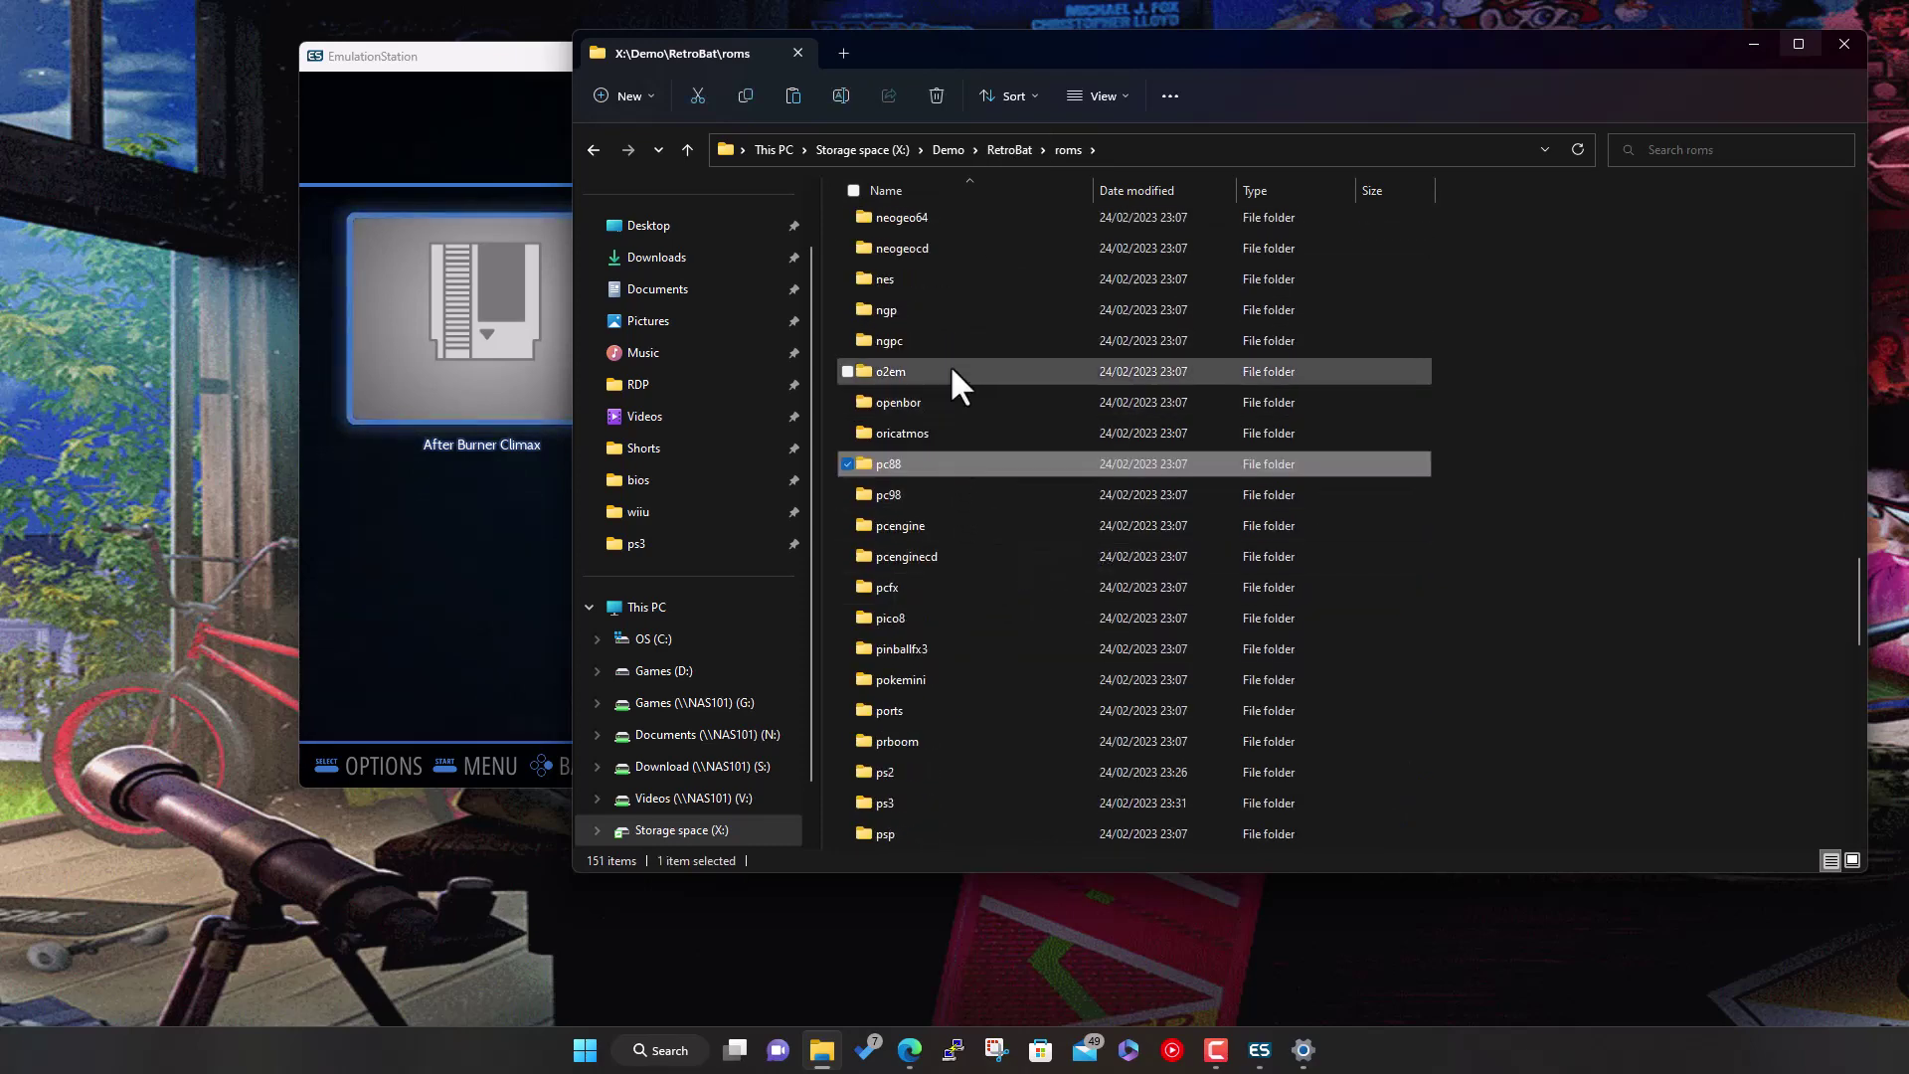
scroll(935, 671, down, 2)
scroll(934, 670, down, 3)
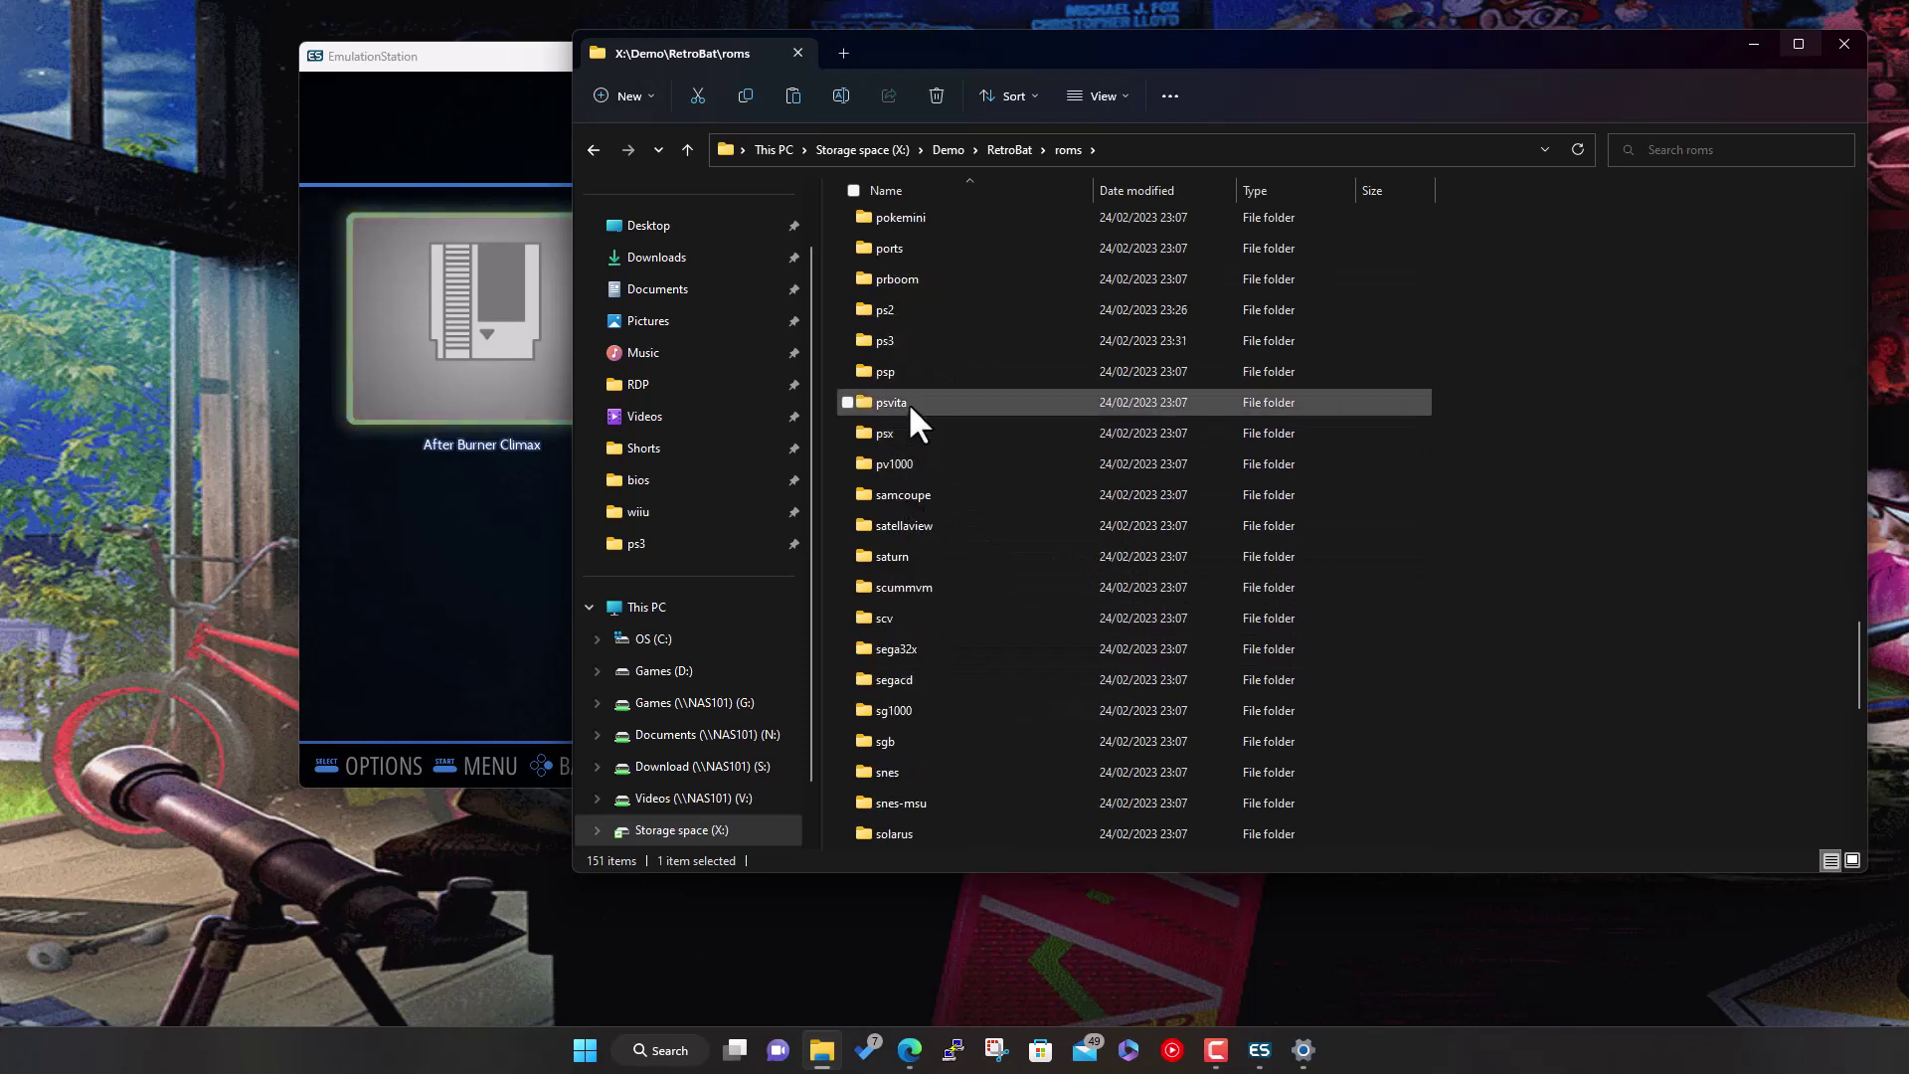
click(897, 342)
double_click(897, 342)
click(910, 255)
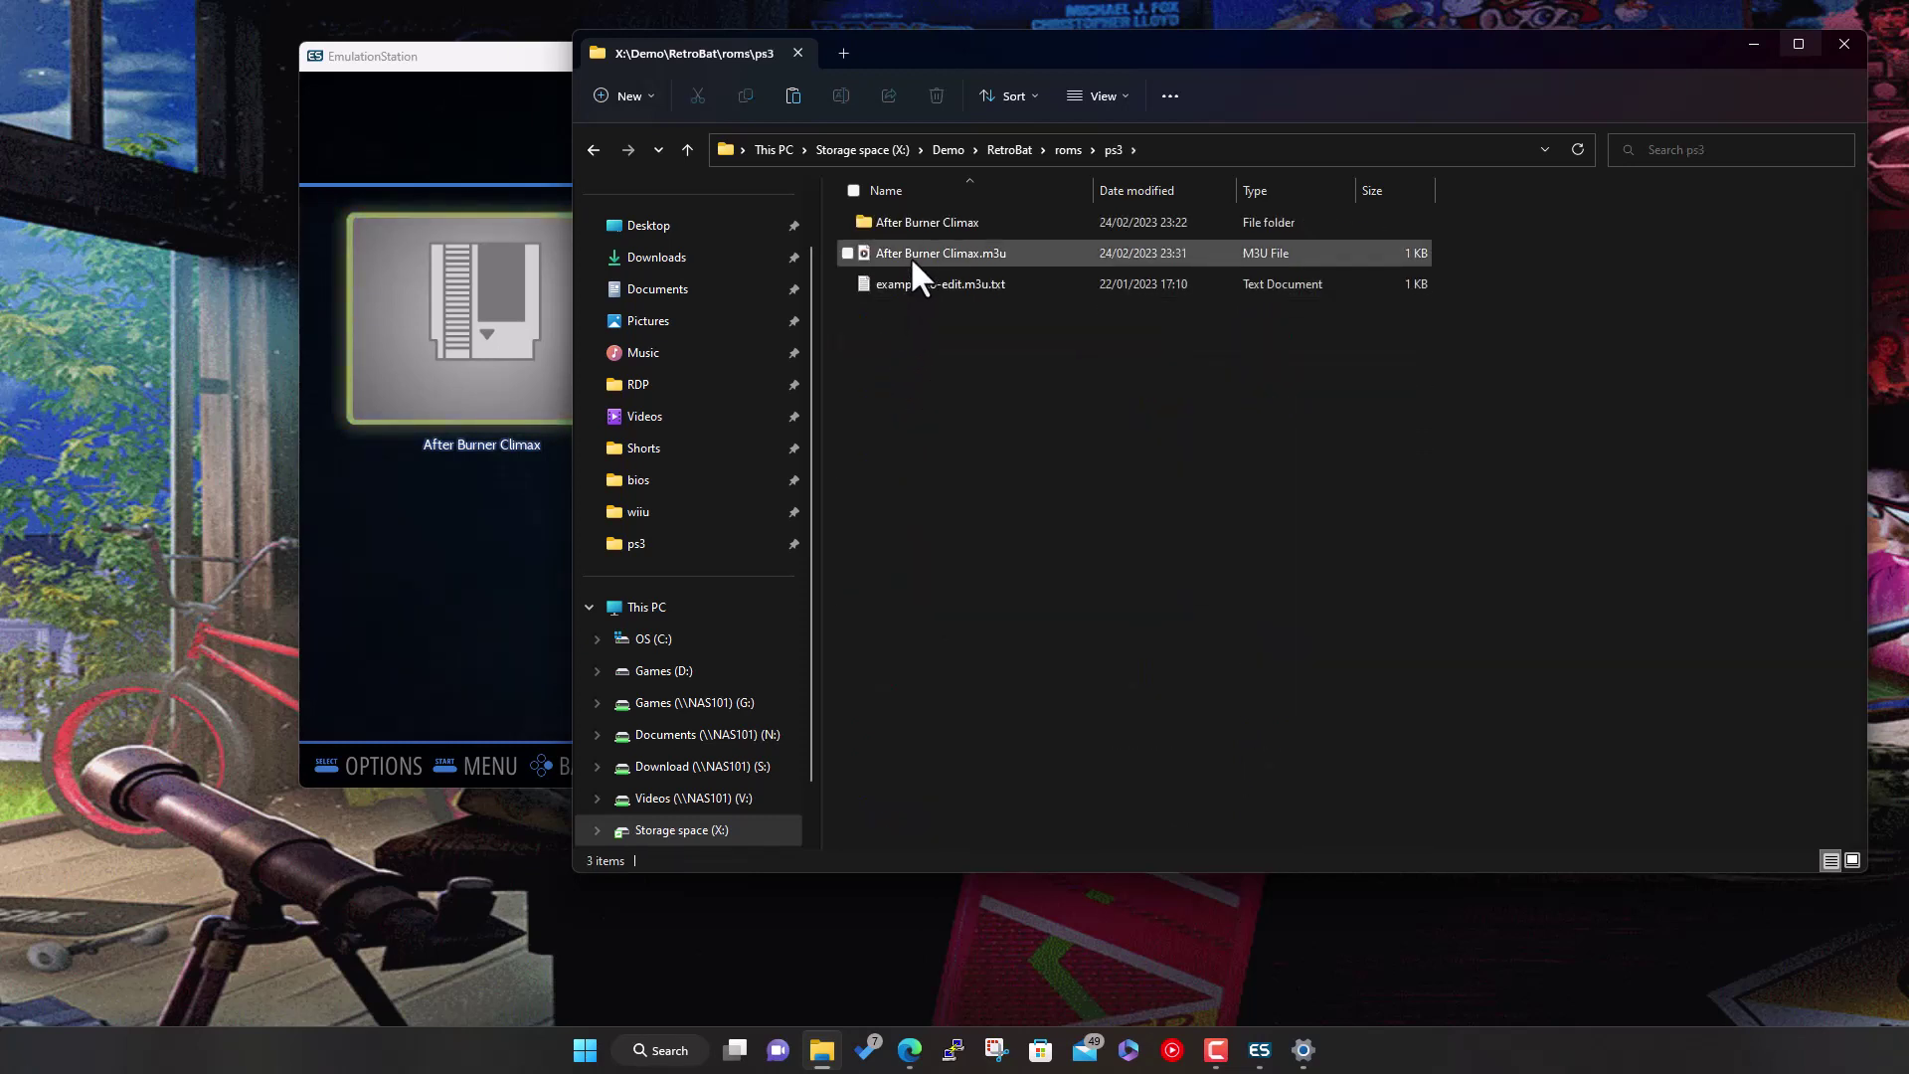
Open After Burner Climax.m3u in Notepad, add a "." before the path's leading backslash, and save and close the file
right_click(905, 251)
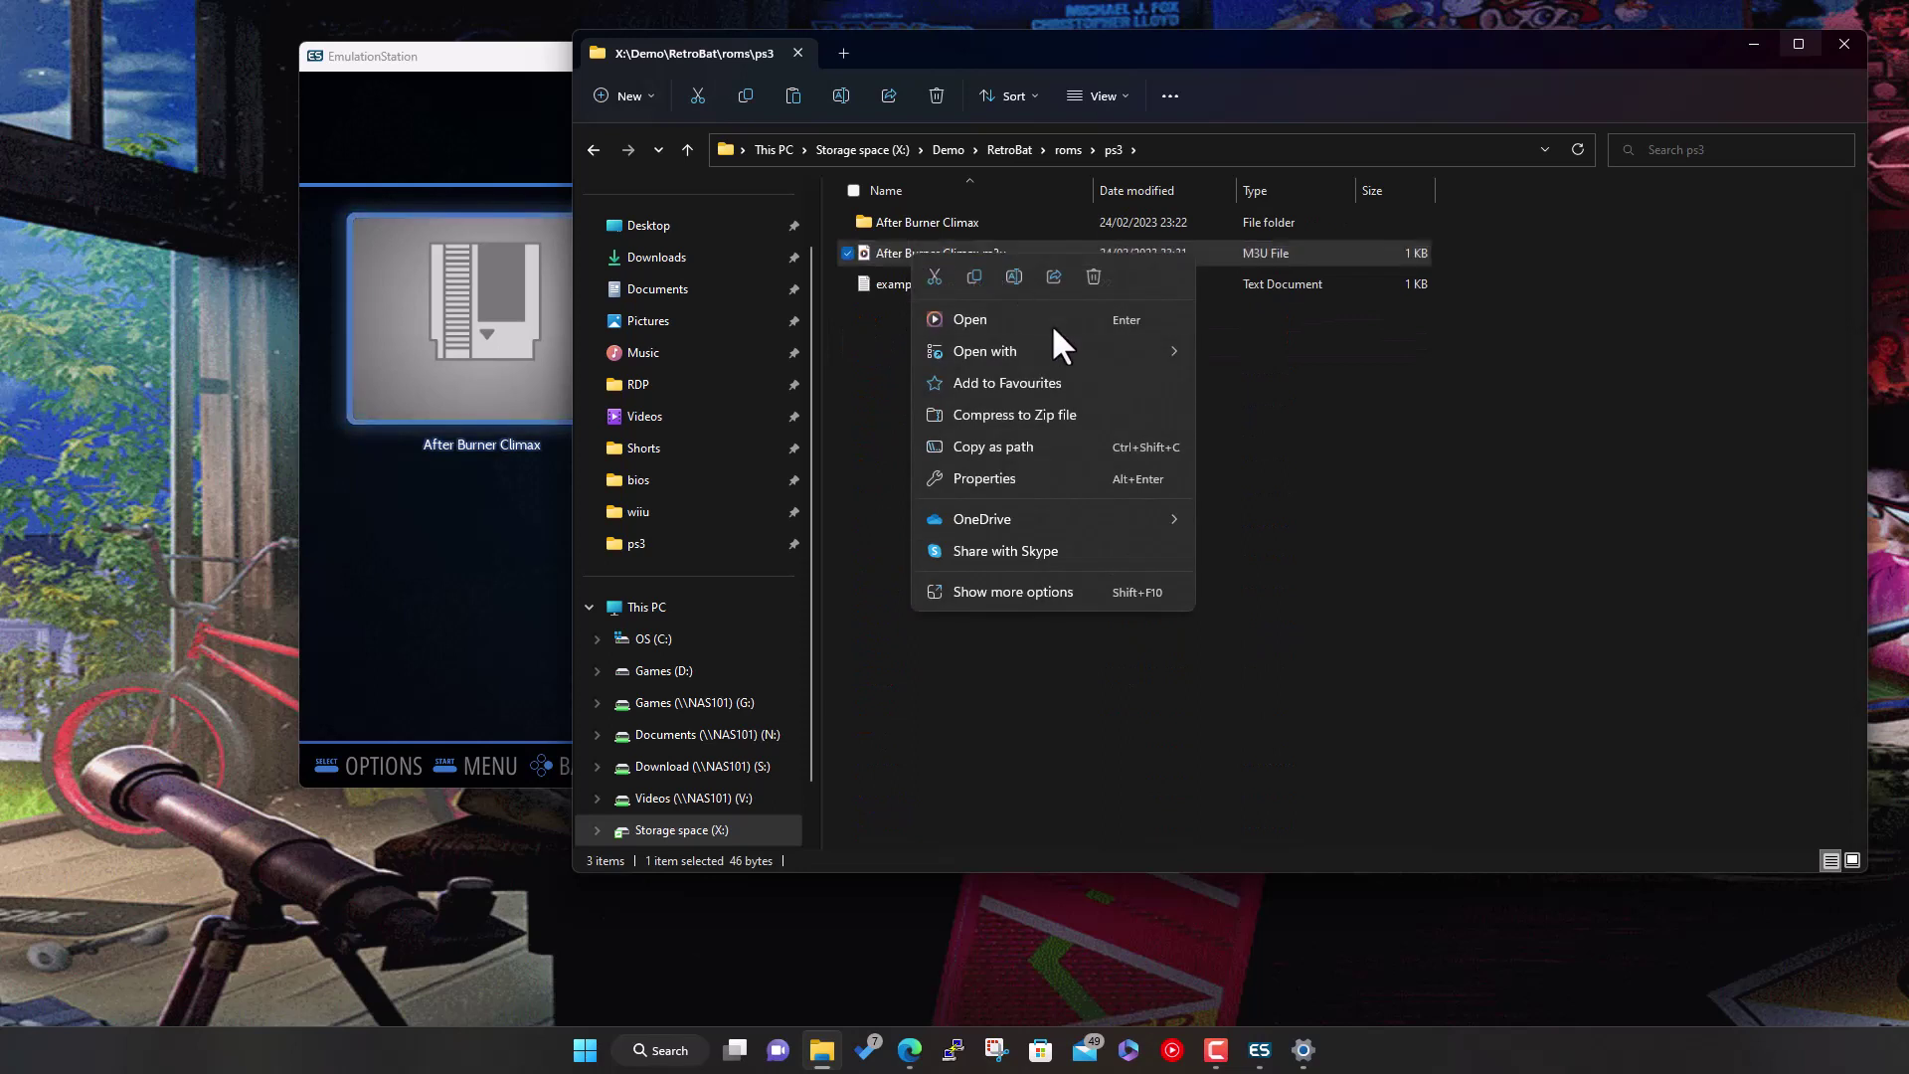
mouse_move(1052, 348)
click(1318, 386)
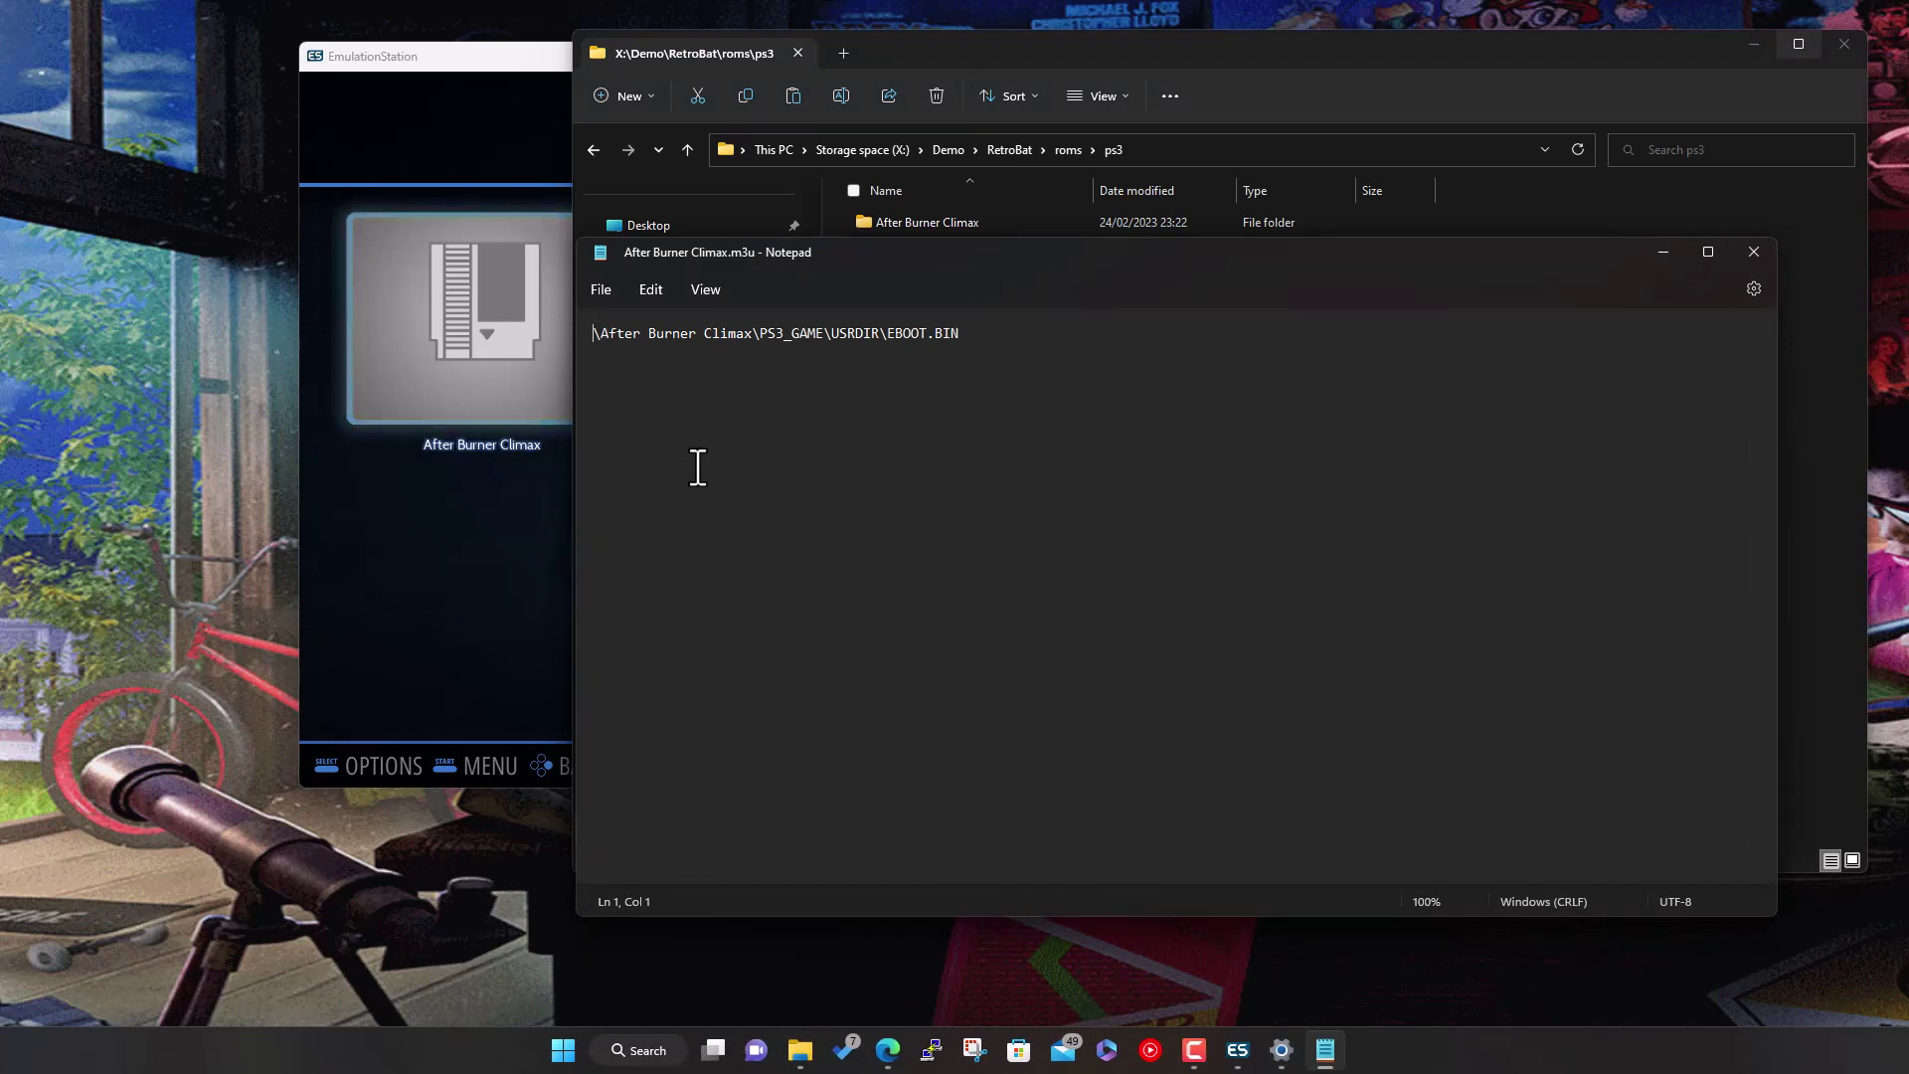
text(.)
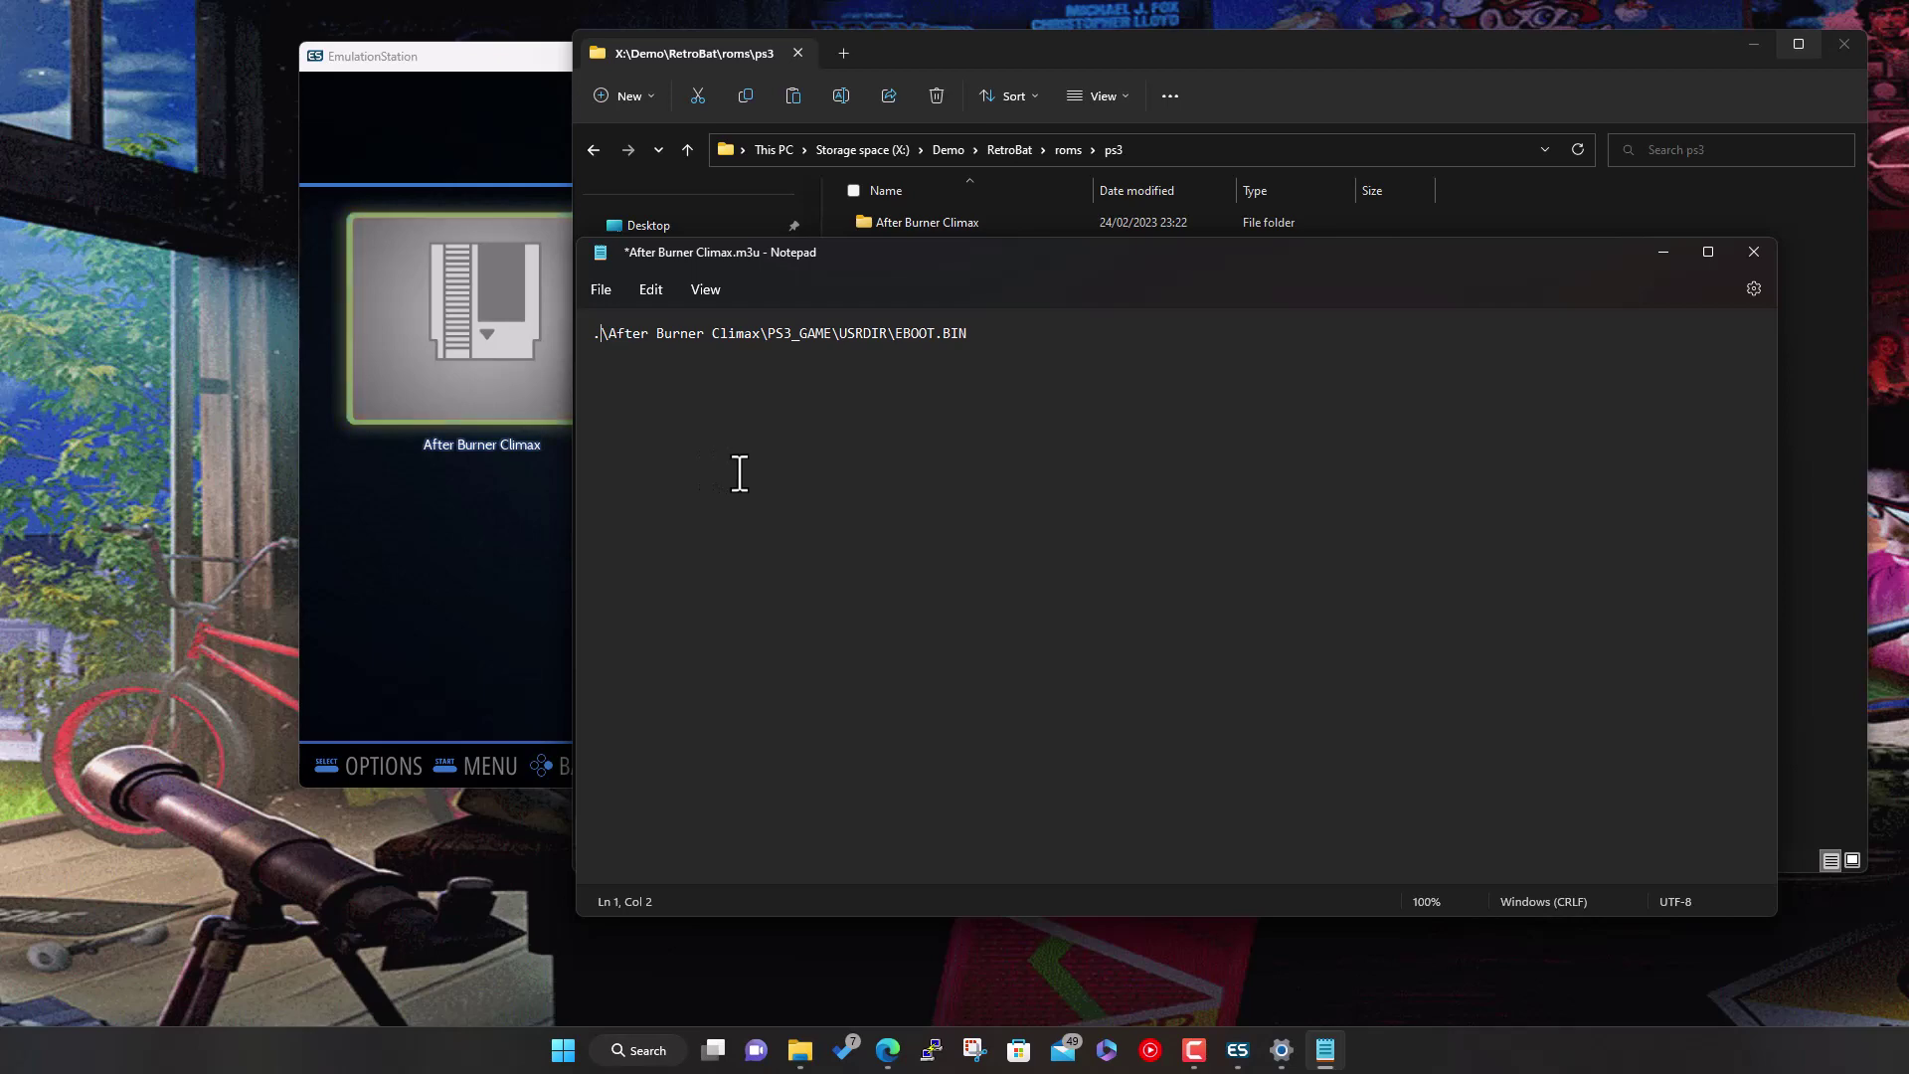
click(1756, 251)
click(1024, 641)
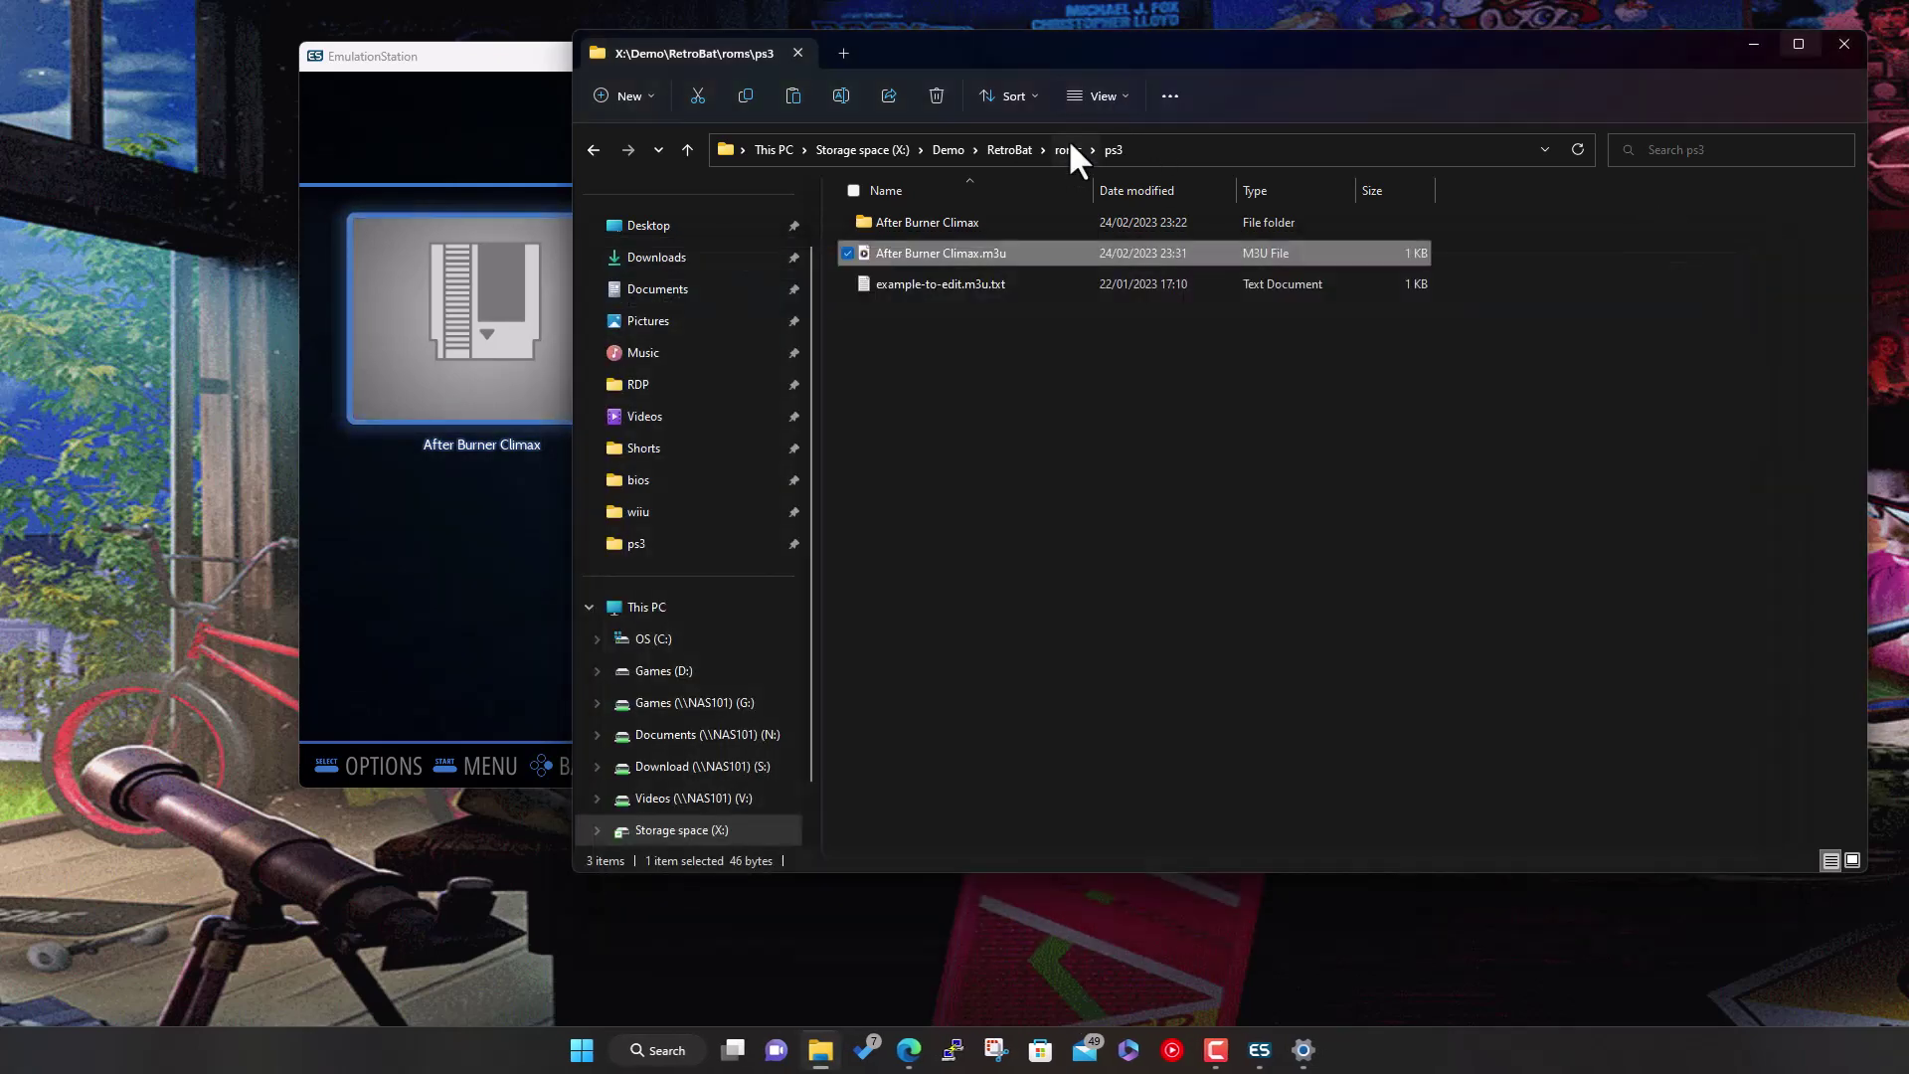
Open Mario Kart 8.m3u from the roms\wiiu folder in Notepad, check how its path begins, and close it
click(1068, 149)
scroll(913, 583, down, 9)
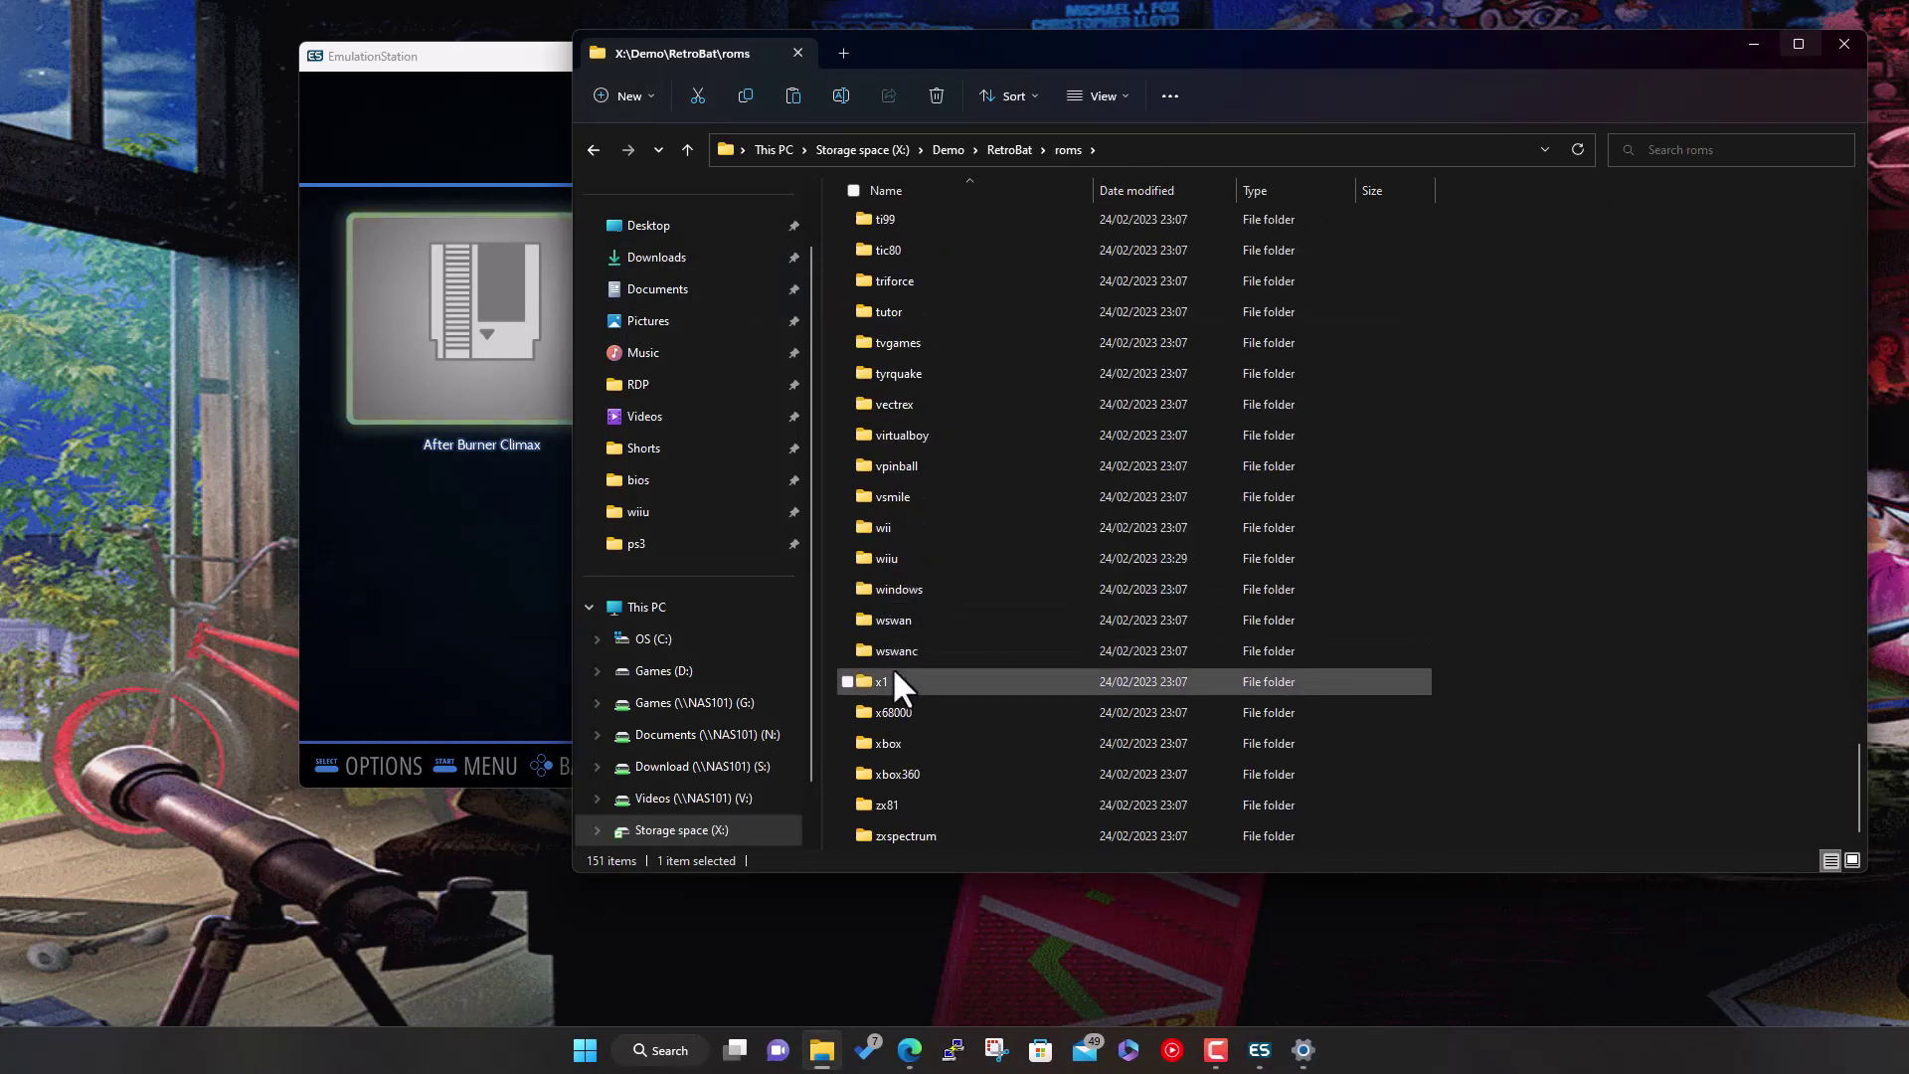
double_click(892, 558)
right_click(942, 285)
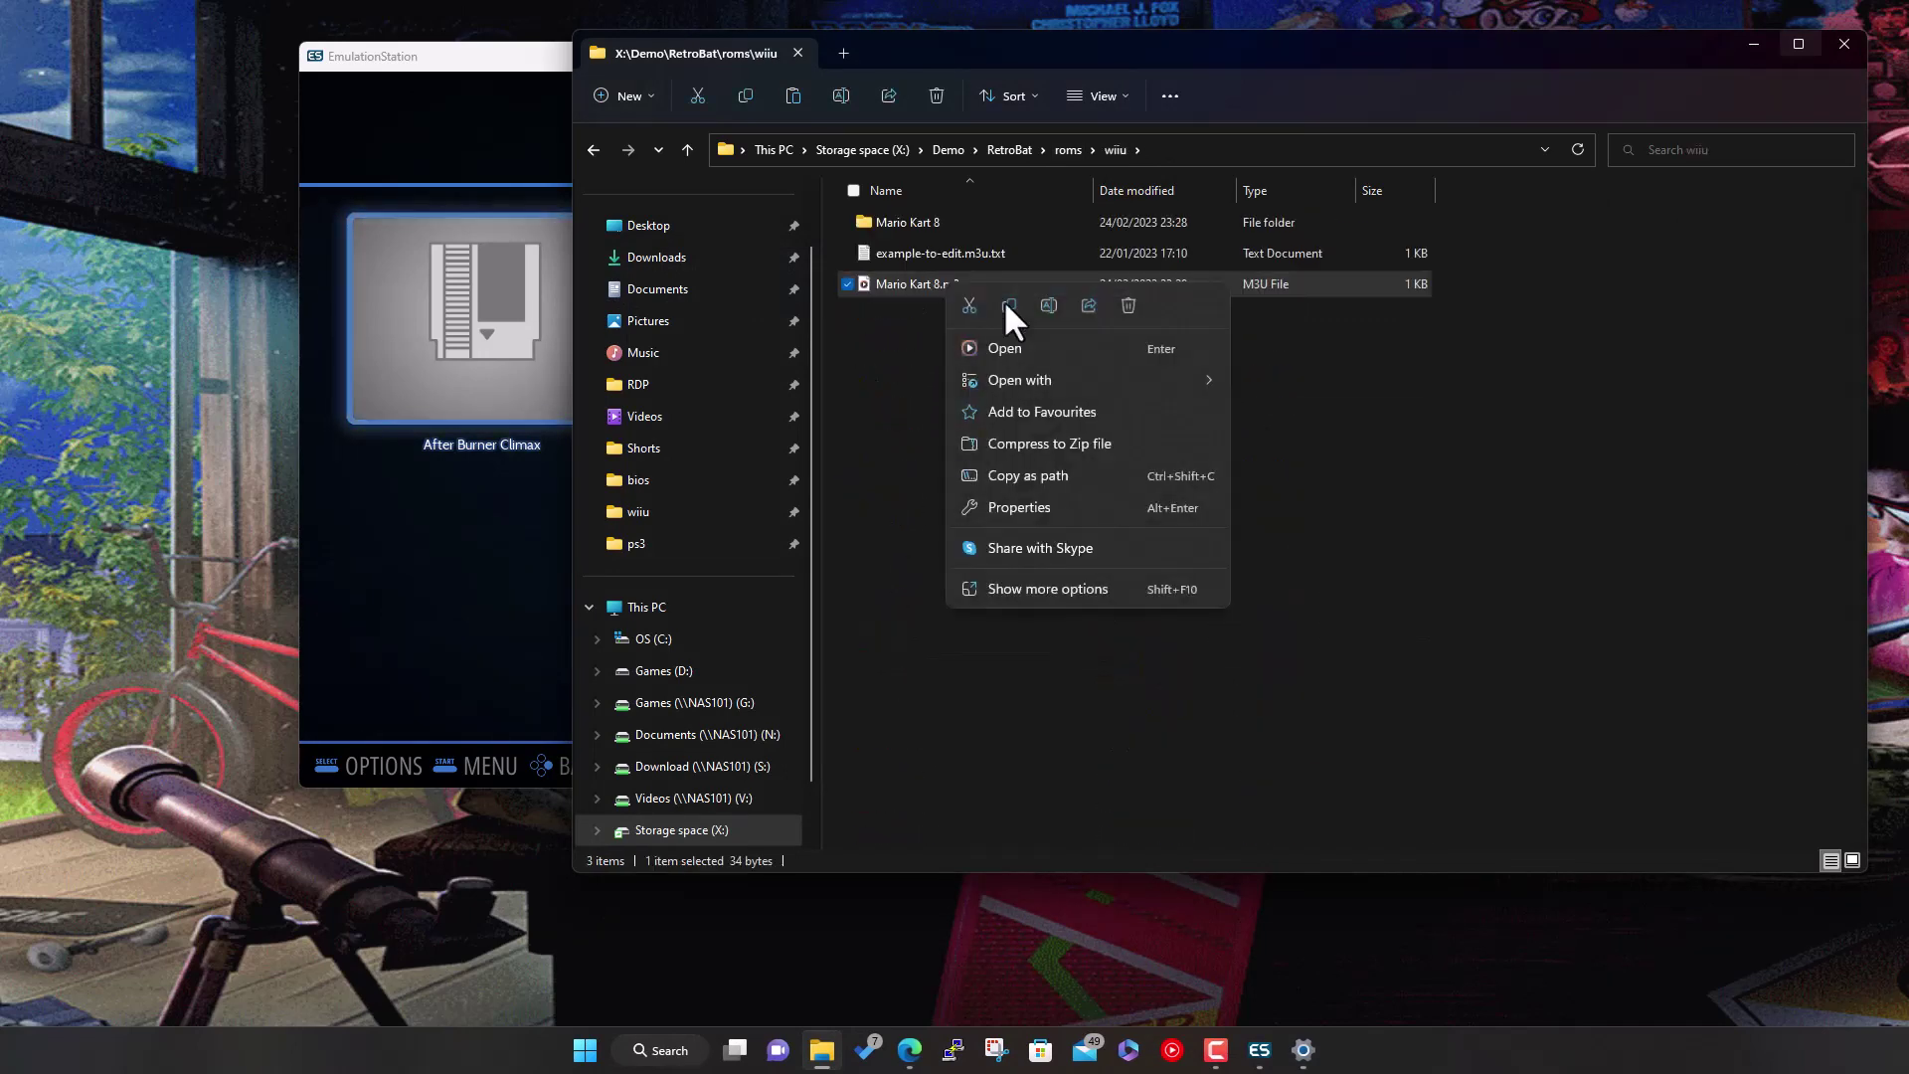
mouse_move(1068, 376)
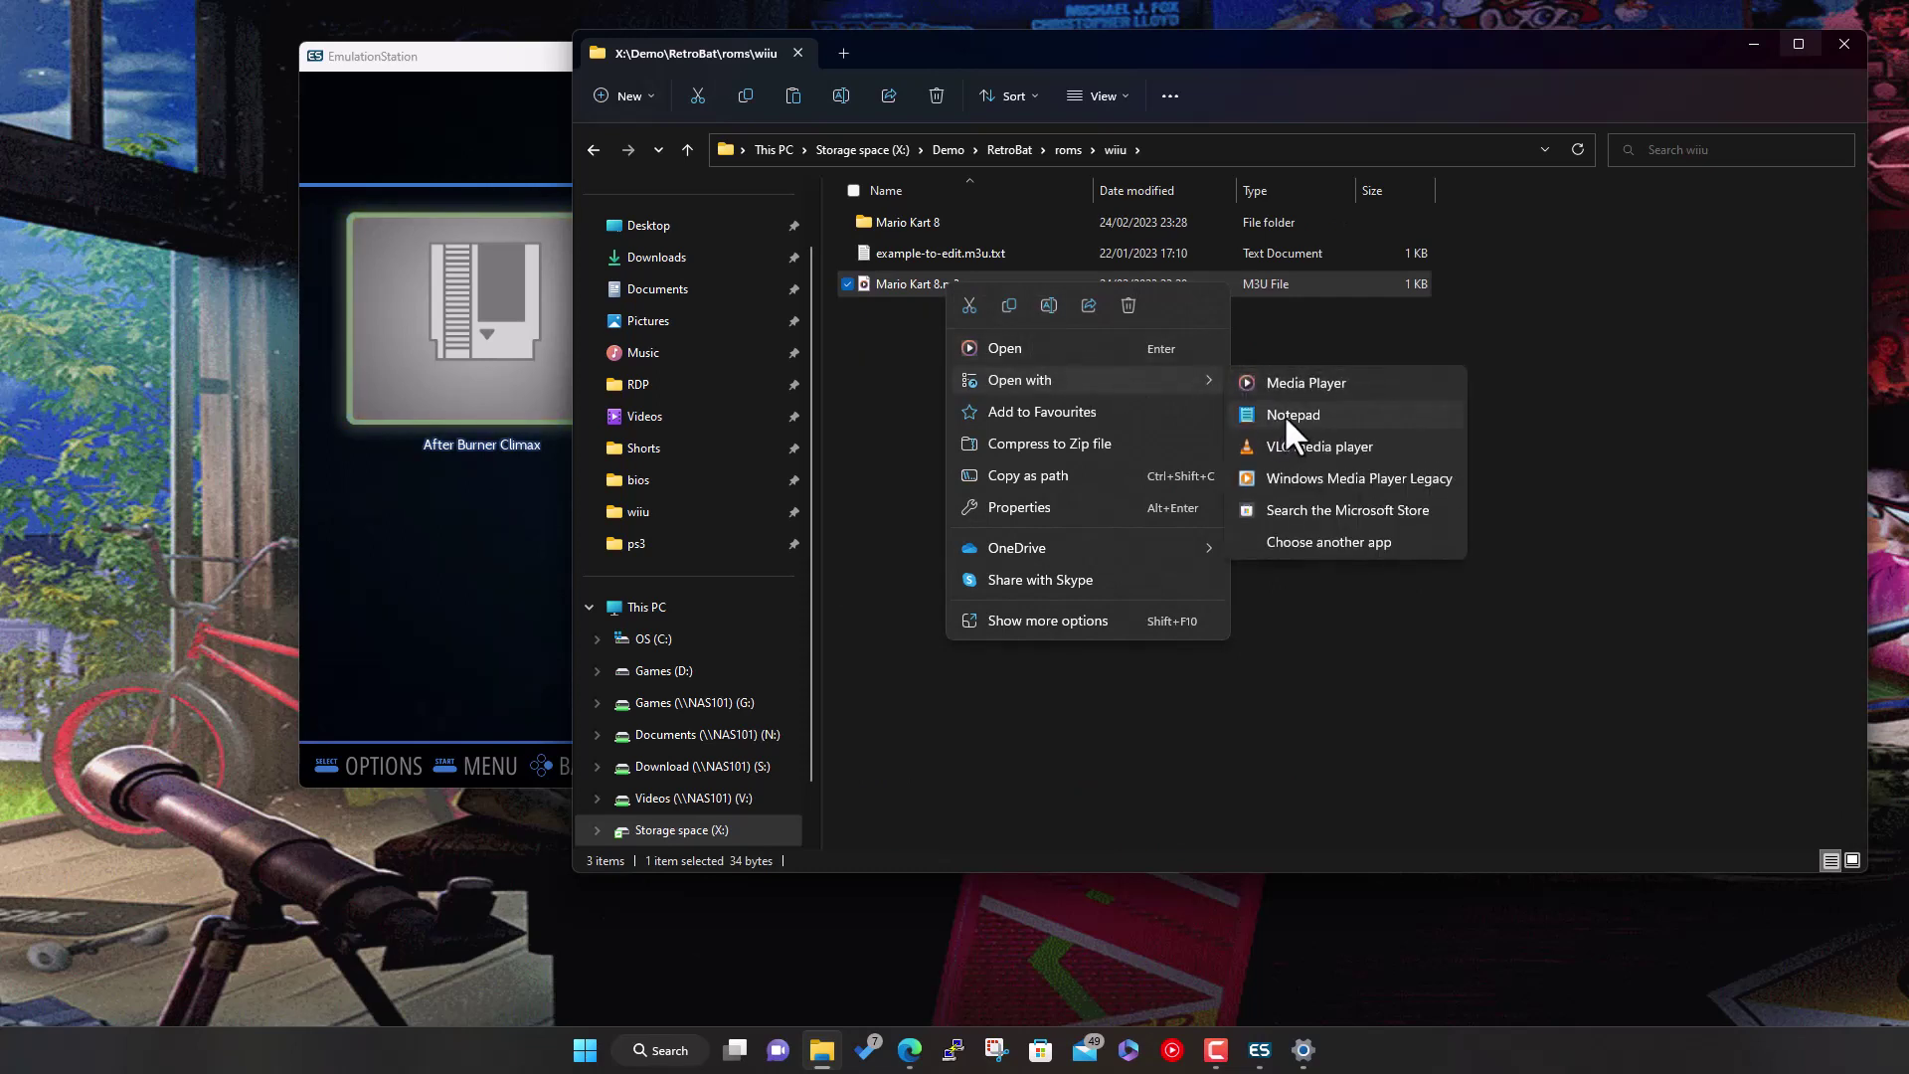
click(1285, 415)
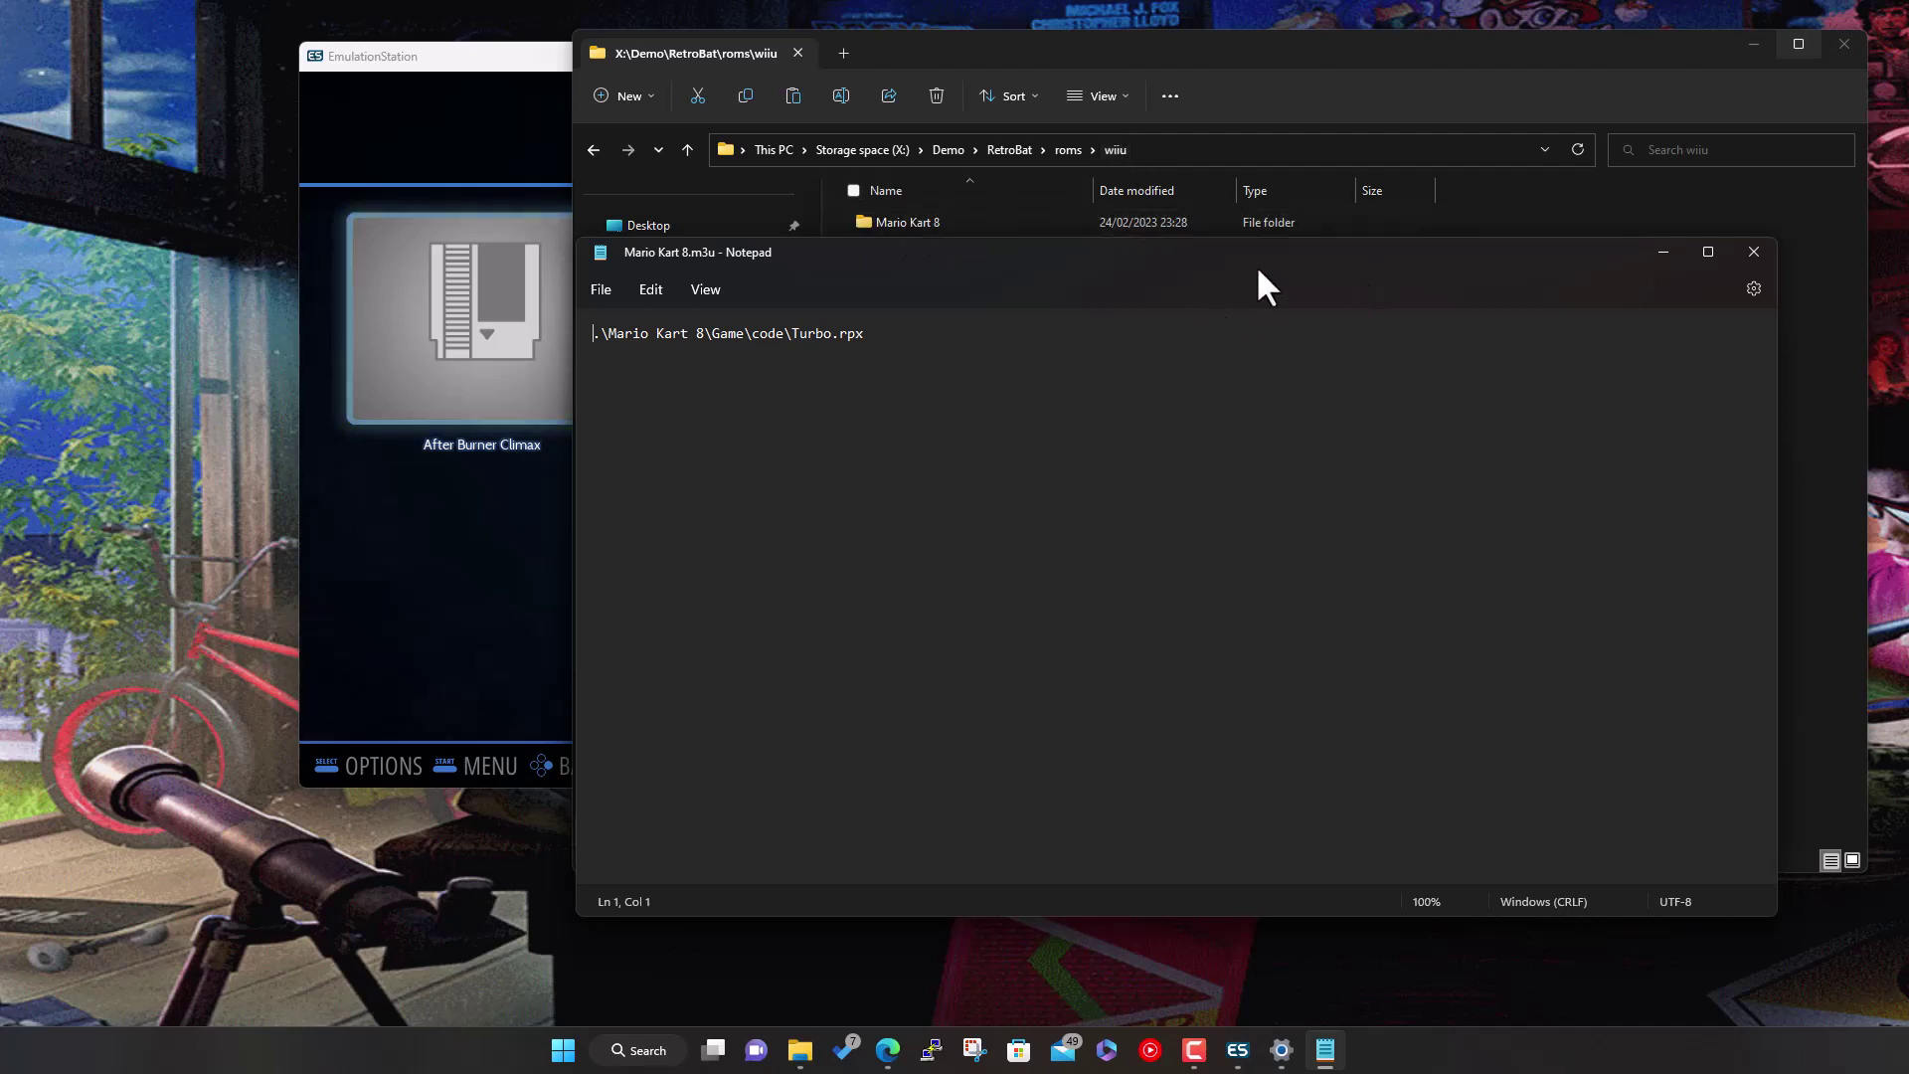
click(1753, 252)
Switch to EmulationStation, launch After Burner Climax, bring its whole window into view, and close the game after checking it runs
click(458, 496)
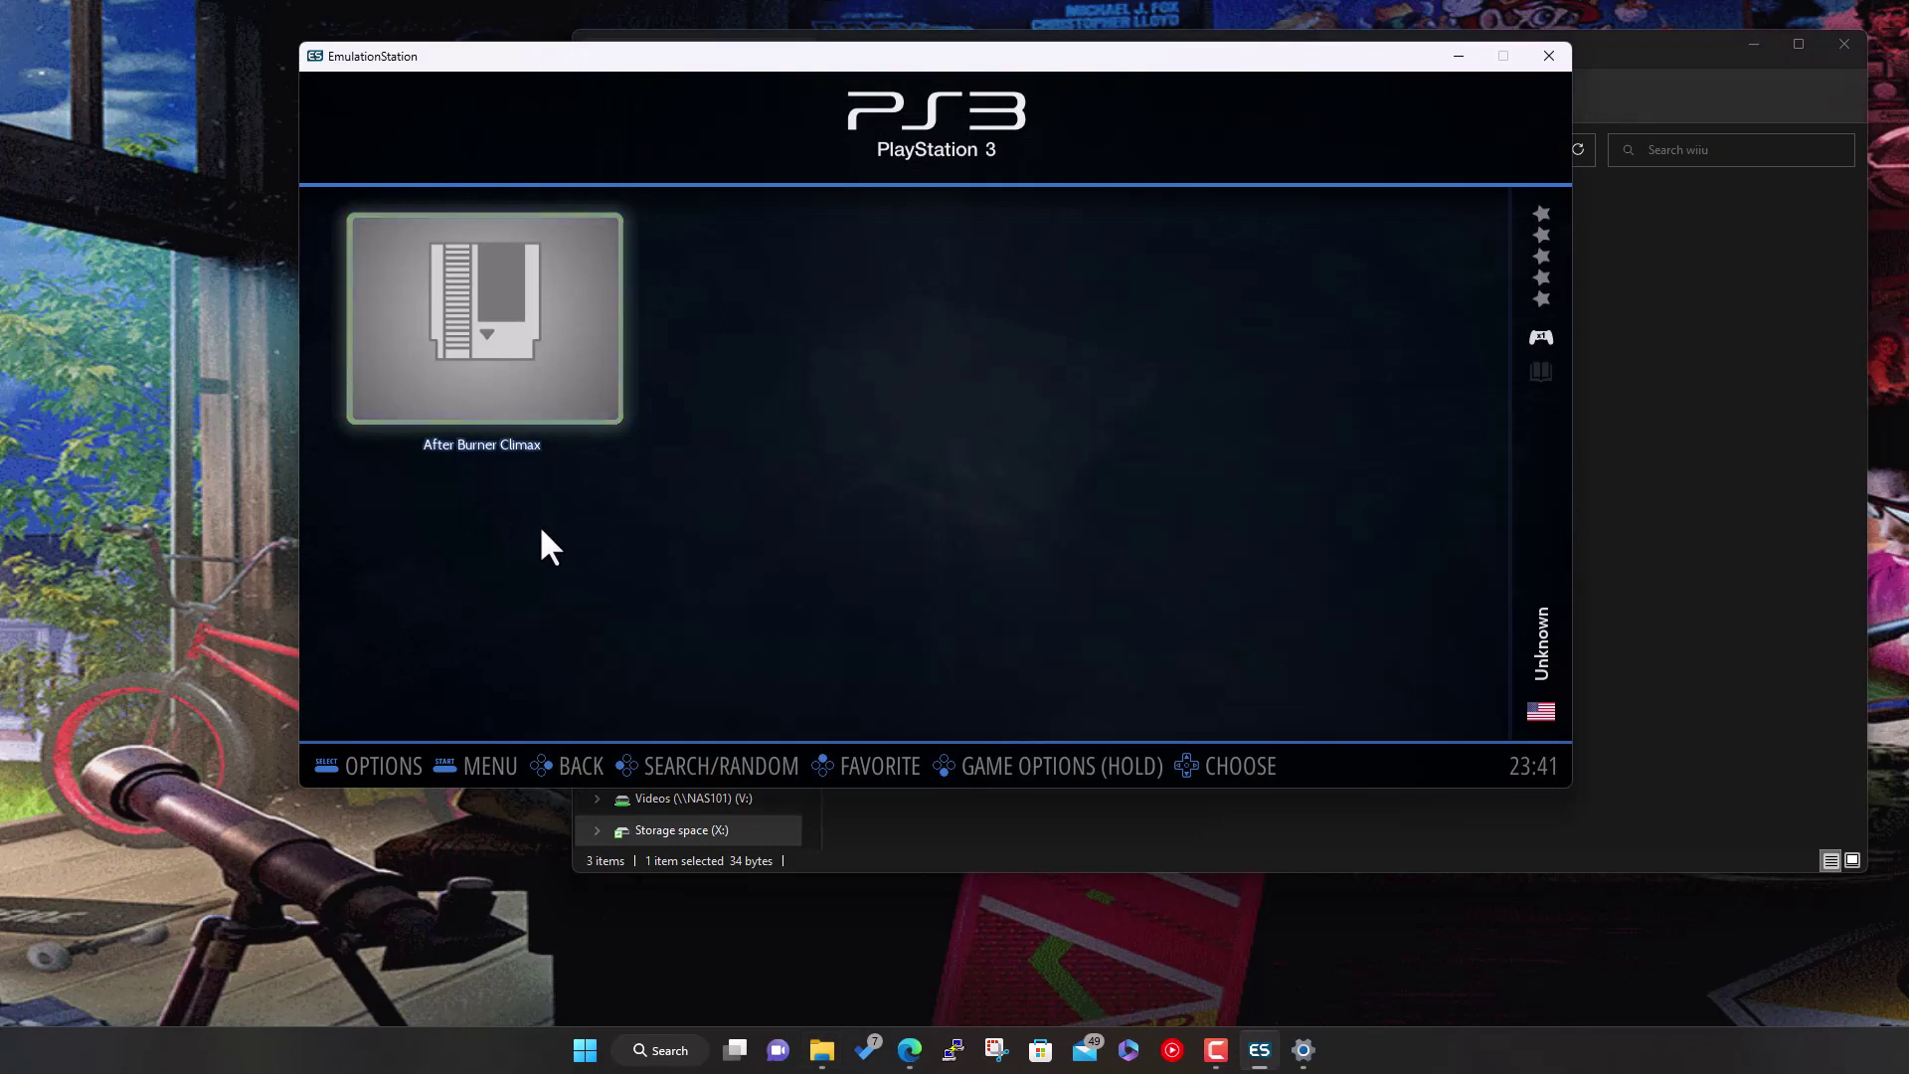
key(Return)
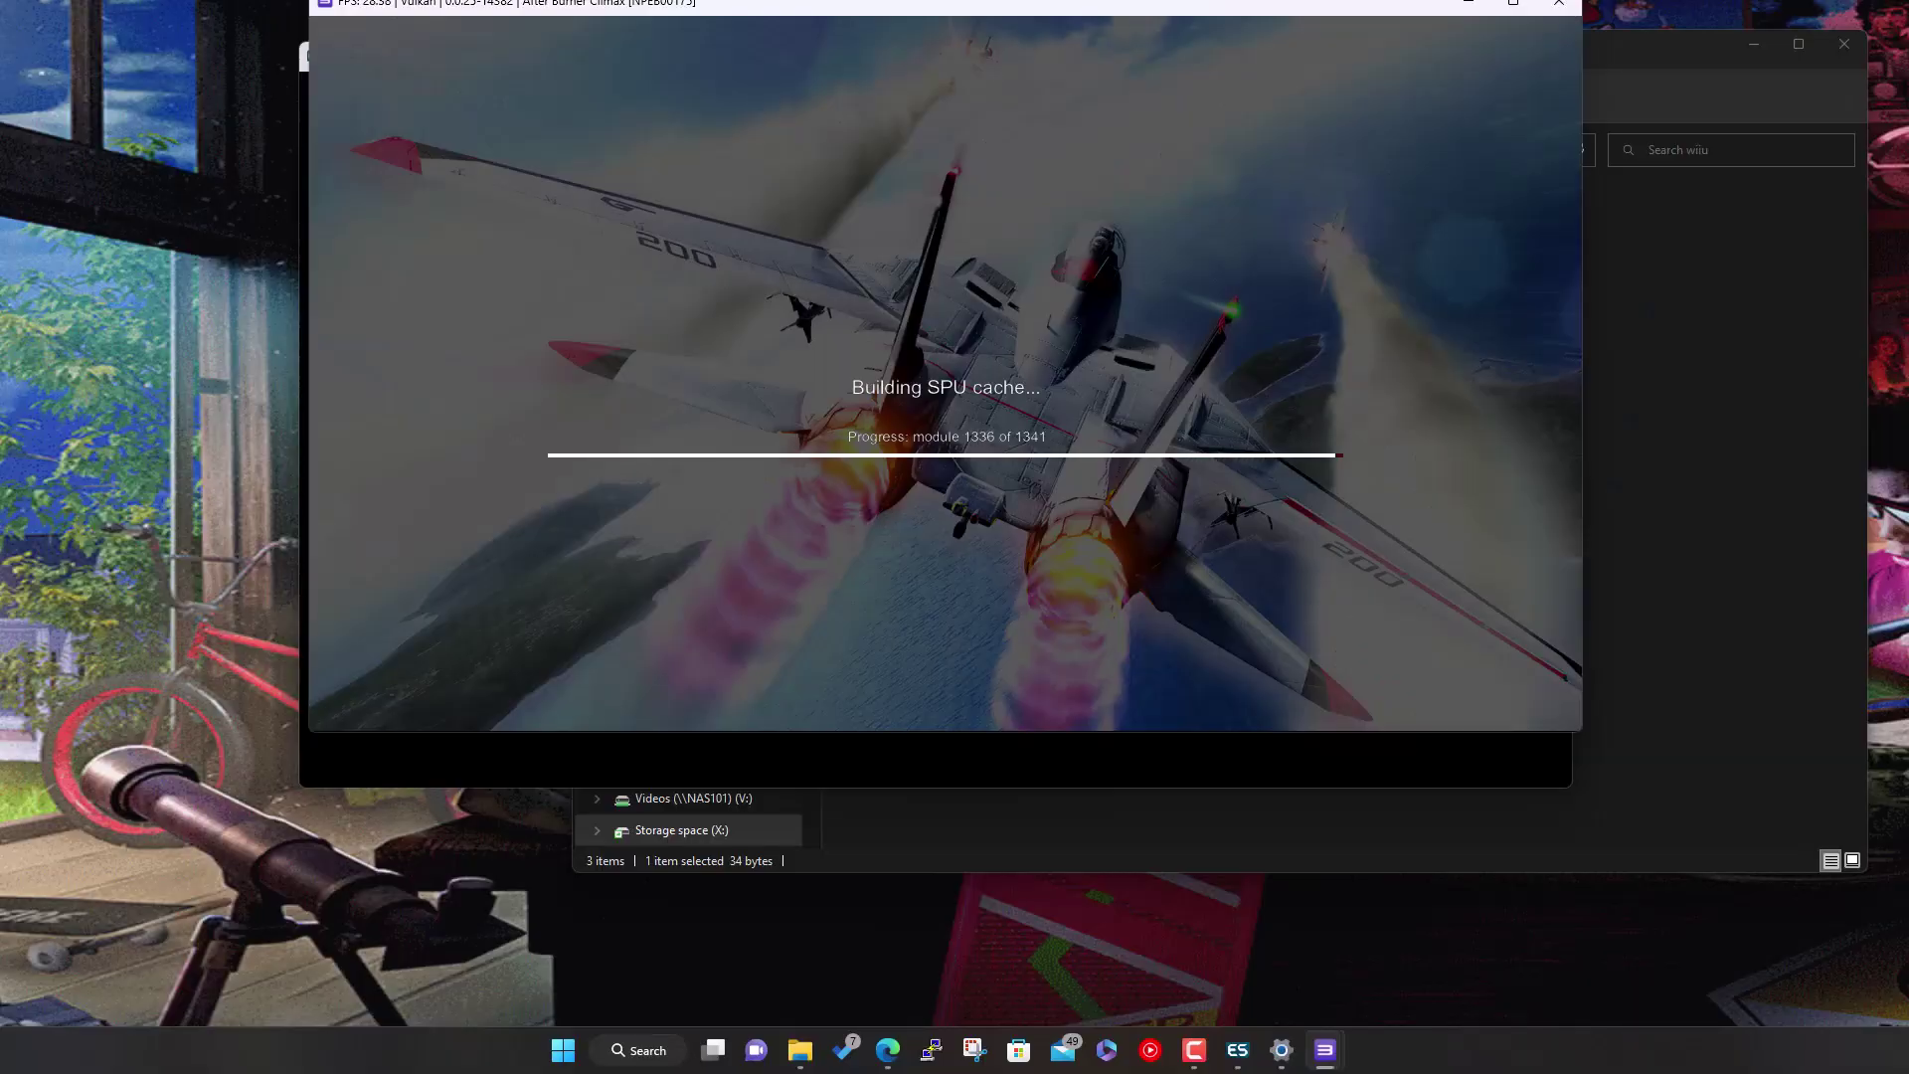
drag(1188, 4, 1167, 164)
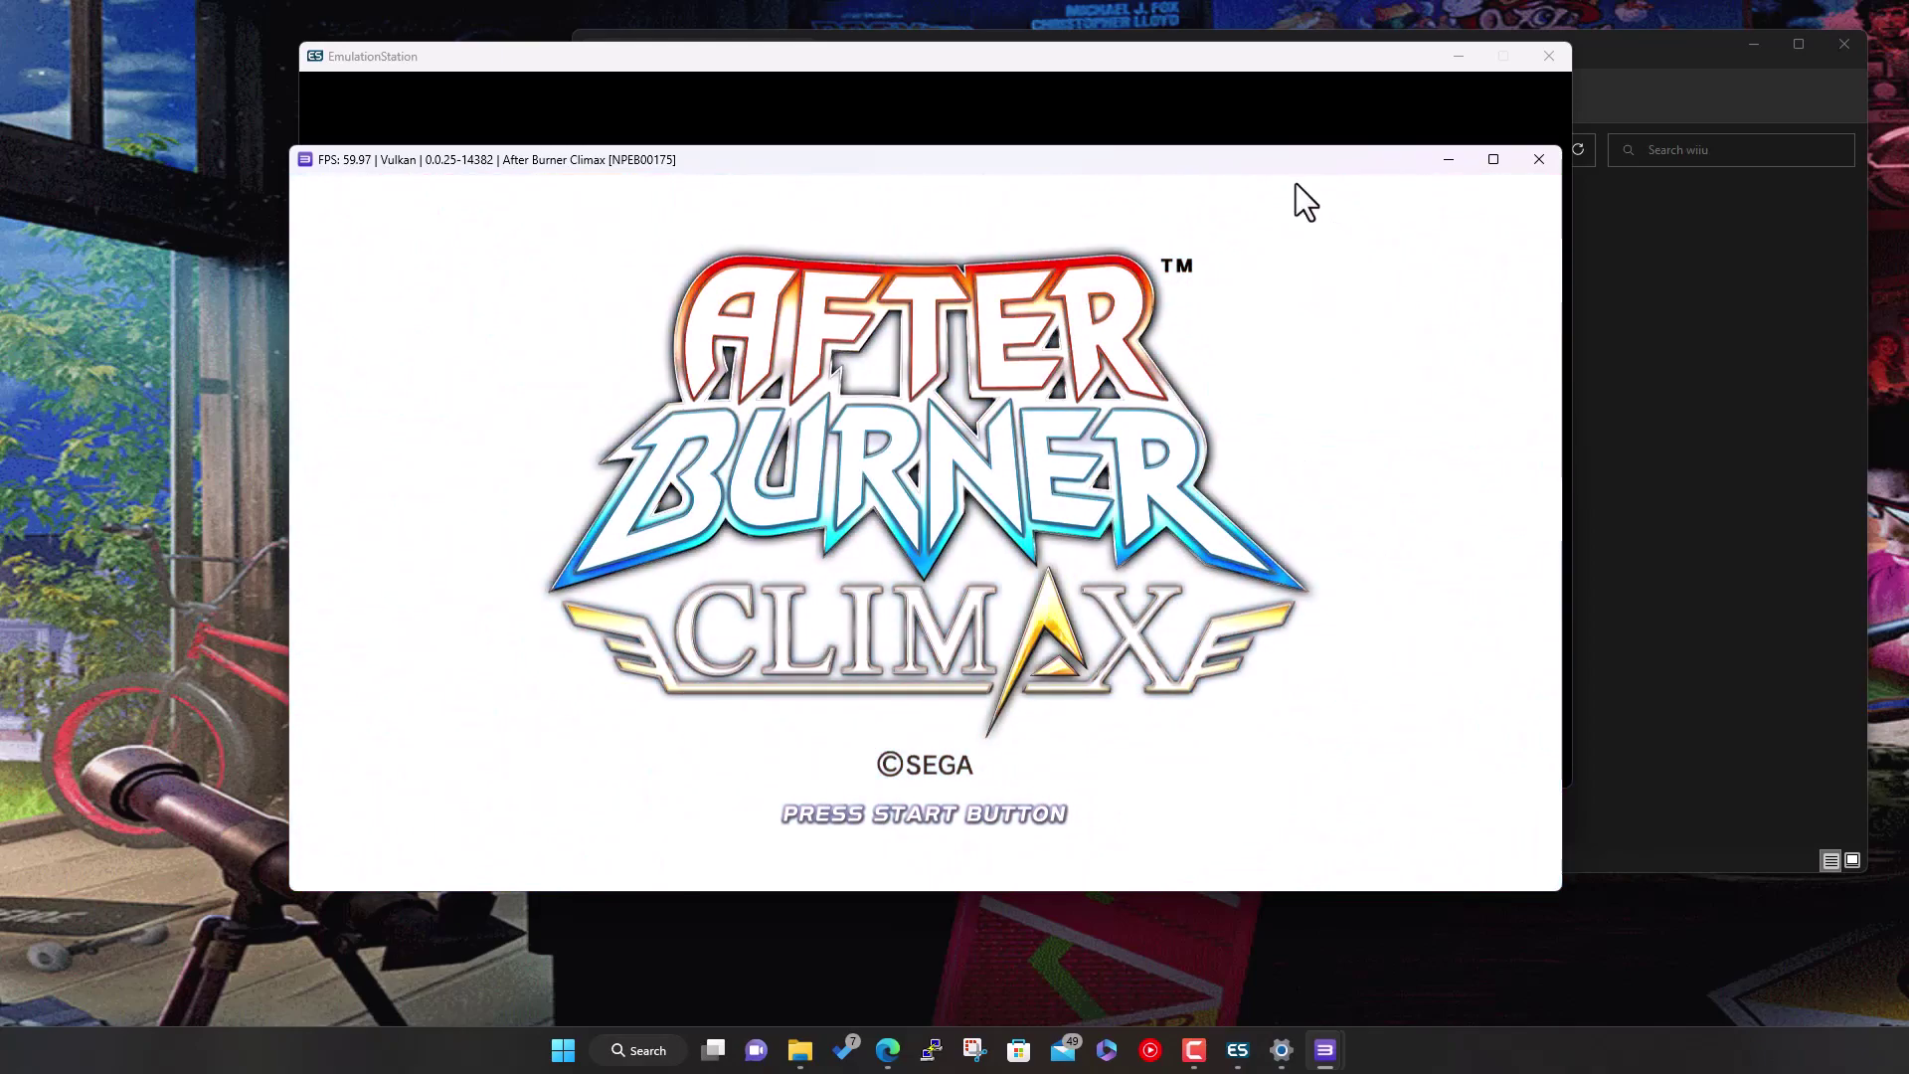
click(1541, 161)
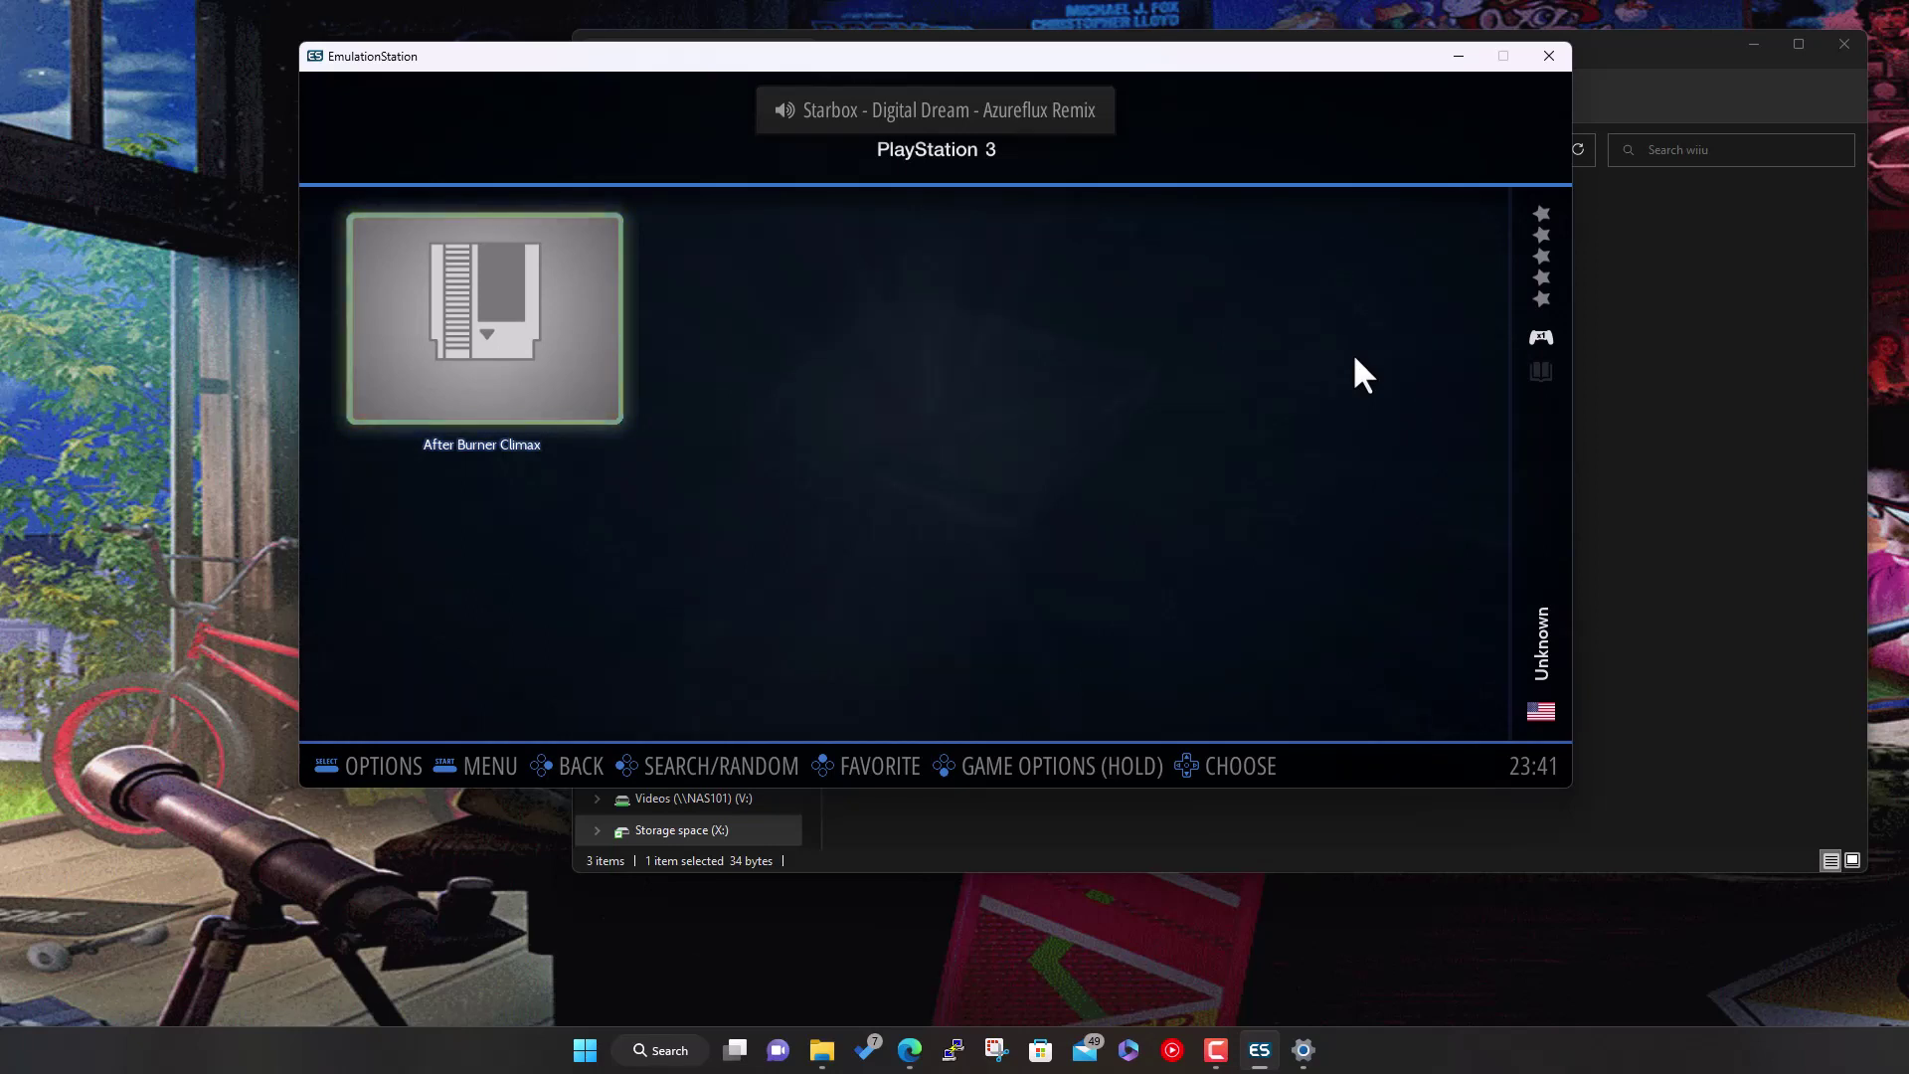
Launch After Burner Climax again and cycle through the open windows to try to bring the game forward
key(Return)
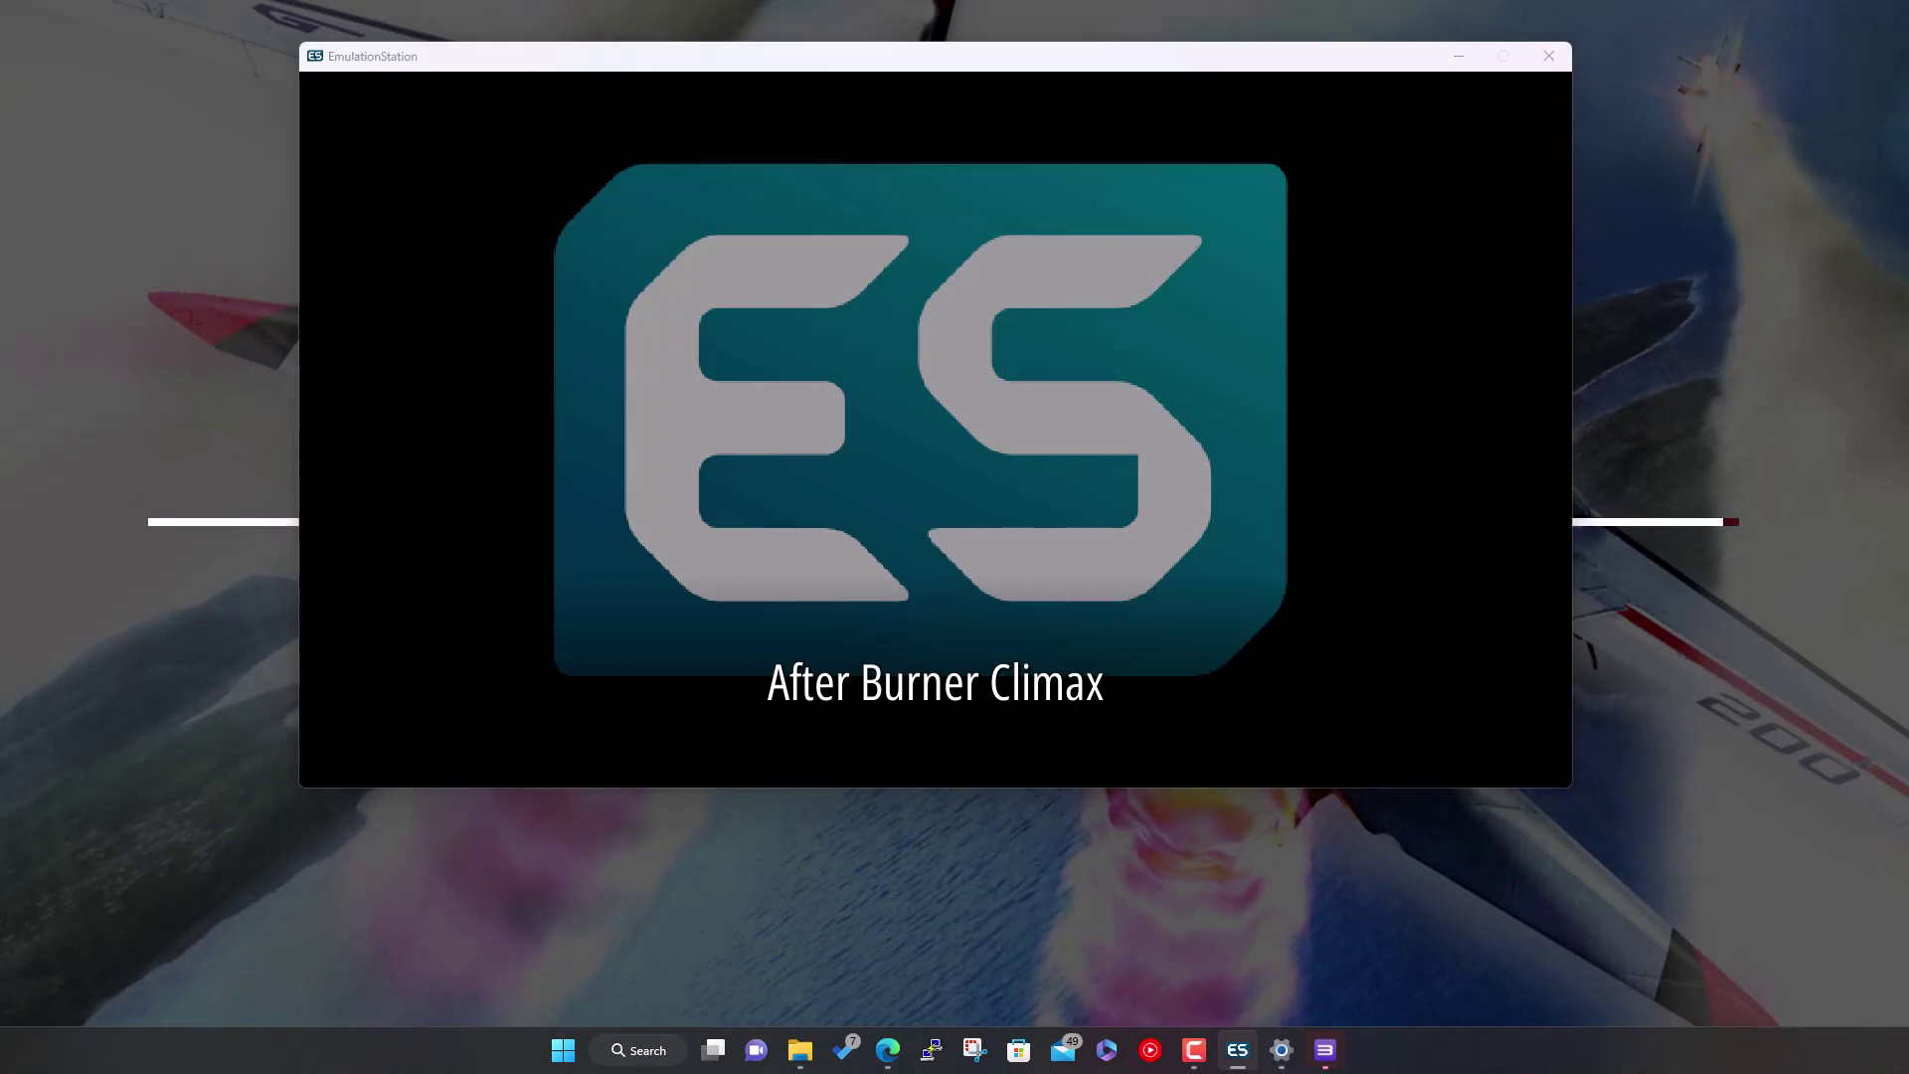
key(alt+Tab)
key(alt+Tab)
key(alt+Tab)
key(alt+Tab)
key(alt+Tab)
key(alt+Tab)
key(alt+Tab)
key(alt+Tab)
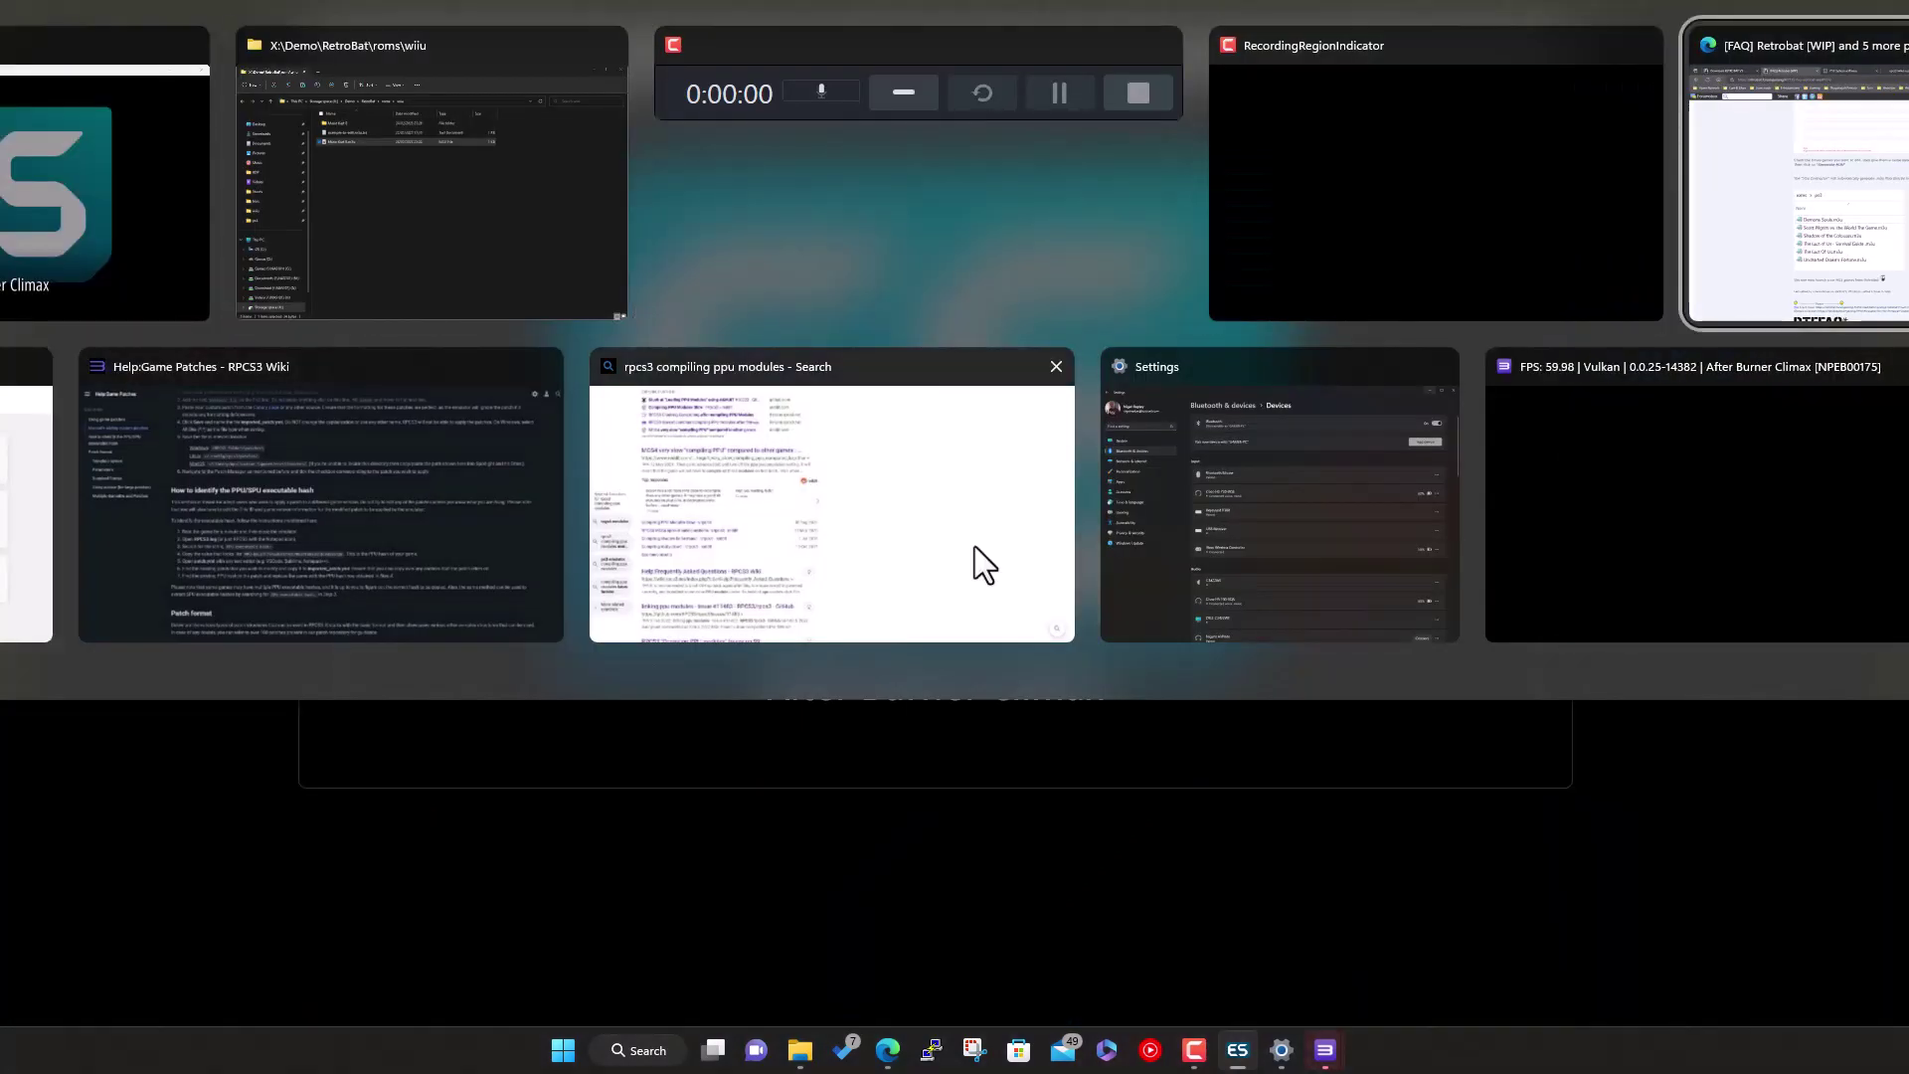
key(alt+Tab)
key(alt+Tab)
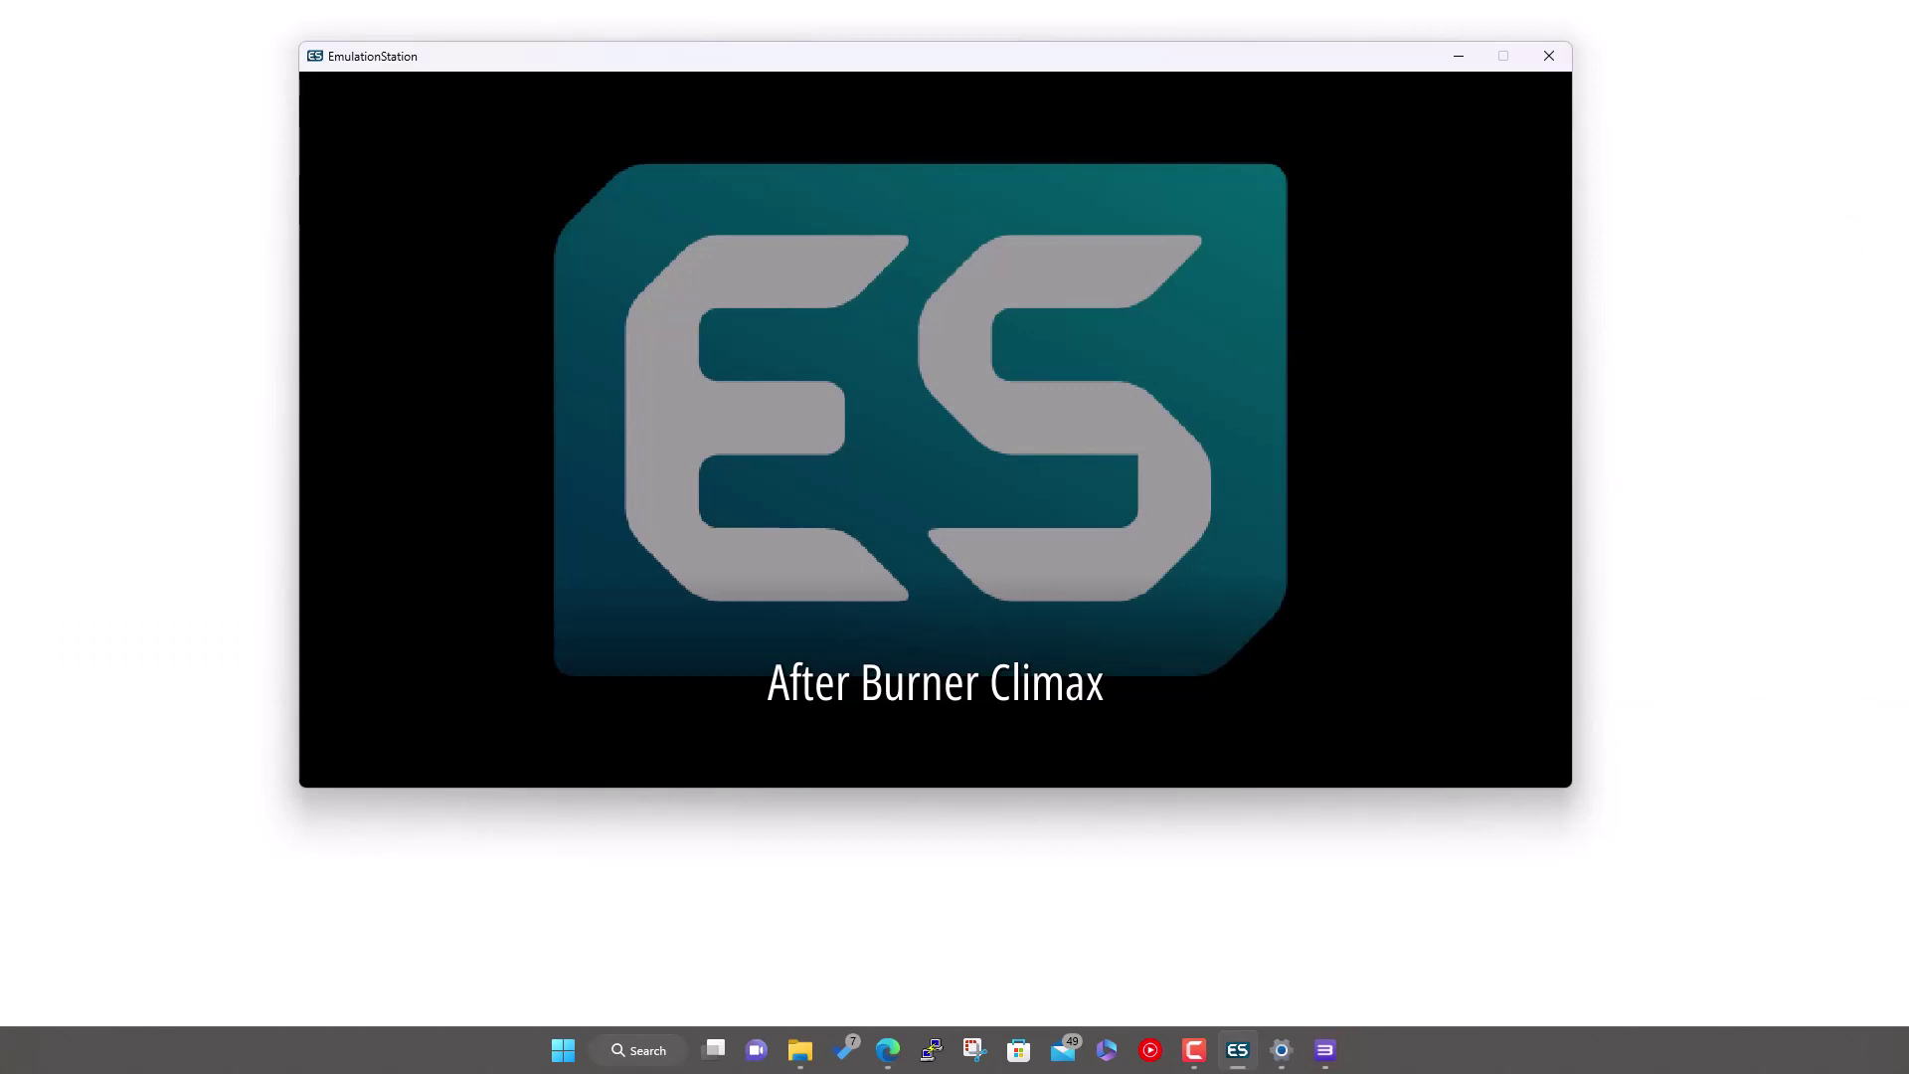
Close the running After Burner Climax window from the desktop
key(super)
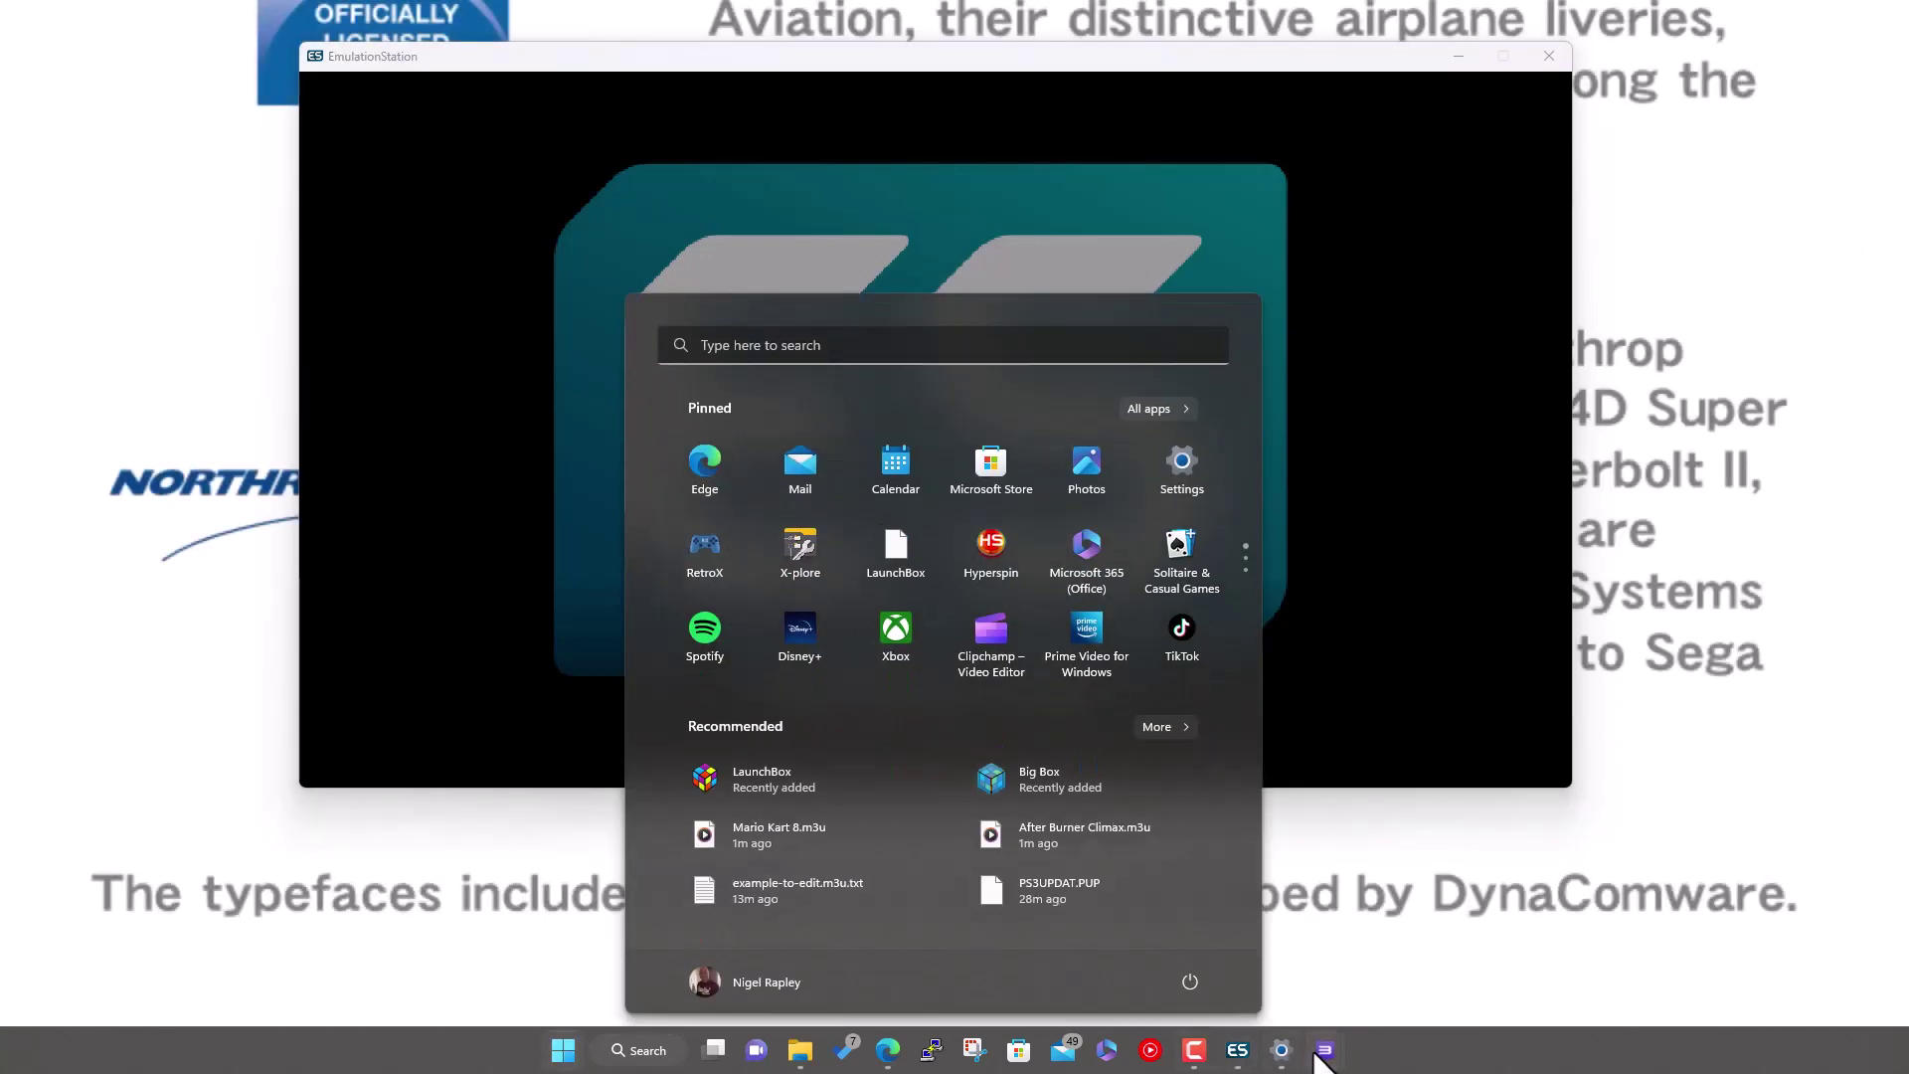
right_click(1322, 1052)
click(1299, 996)
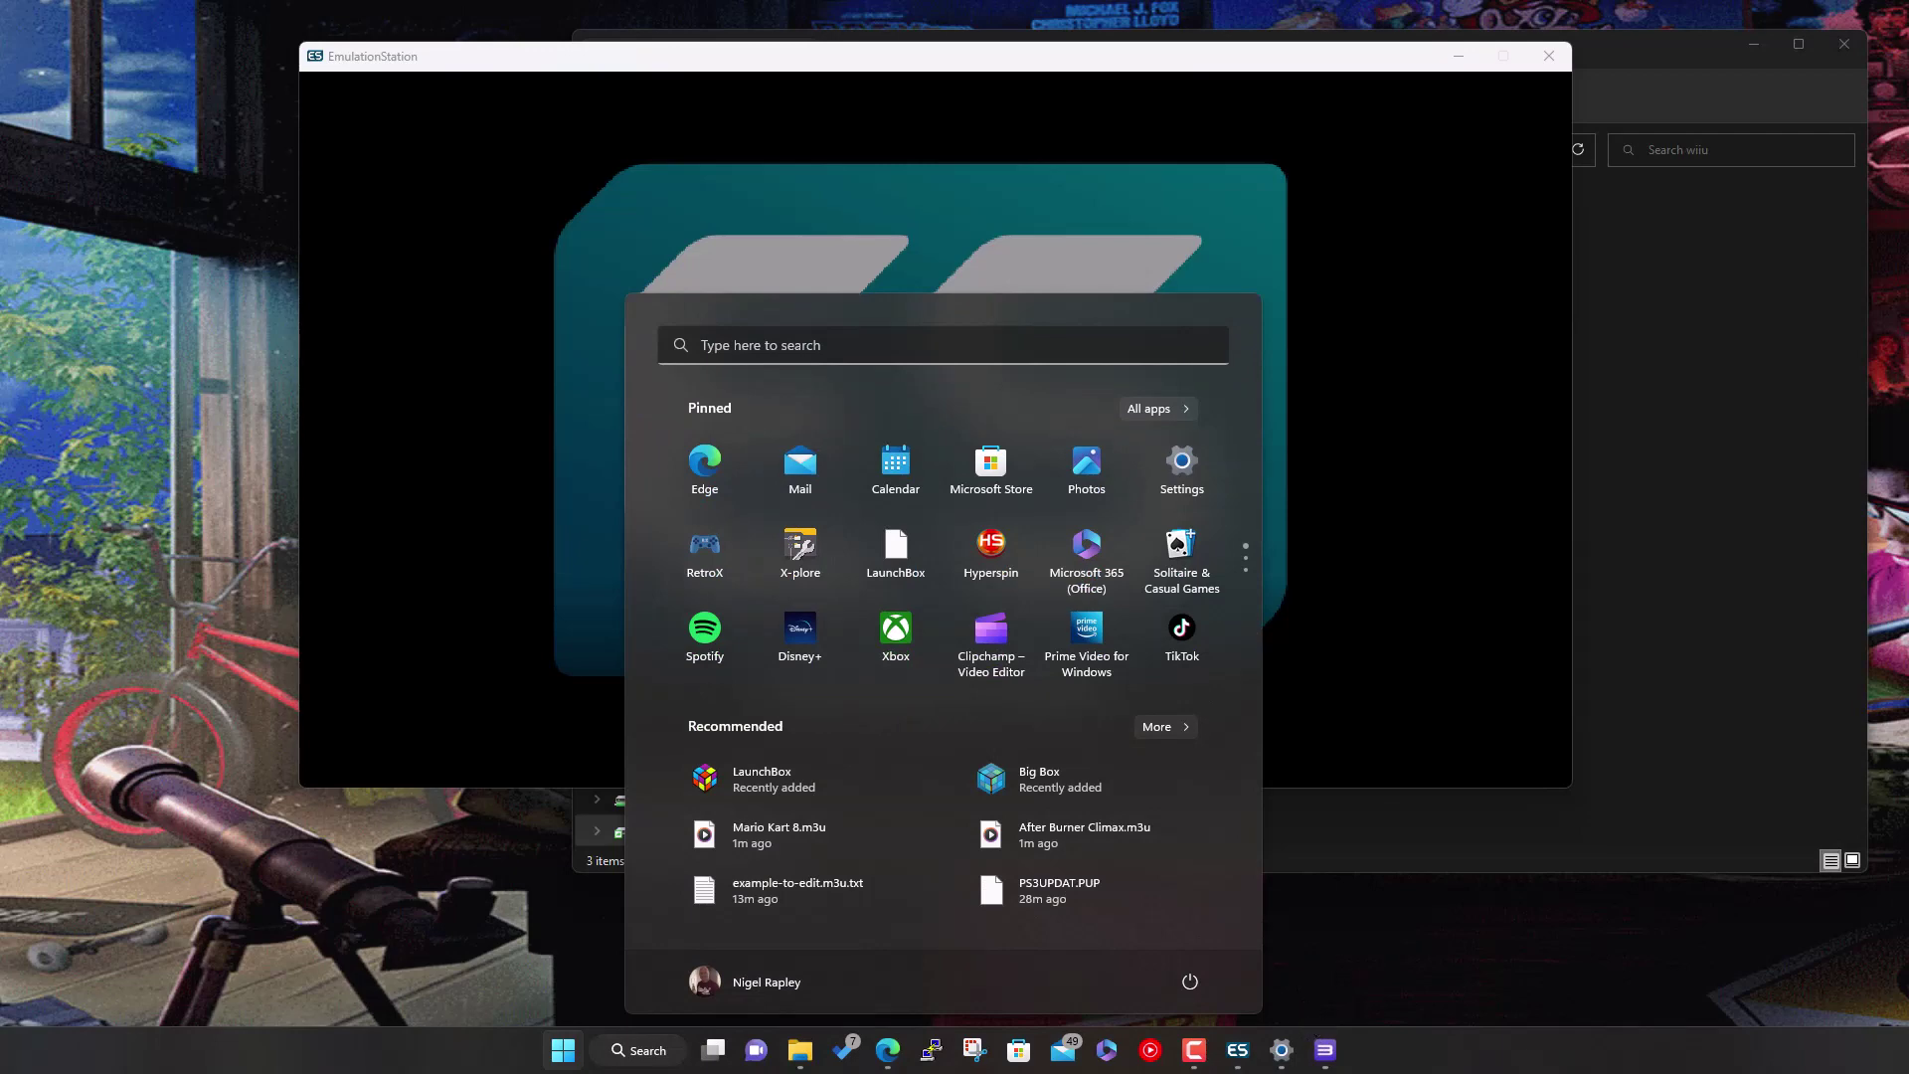
Return to EmulationStation, leave the PlayStation 3 game list and open the RetroBat system's list of emulators
click(1454, 641)
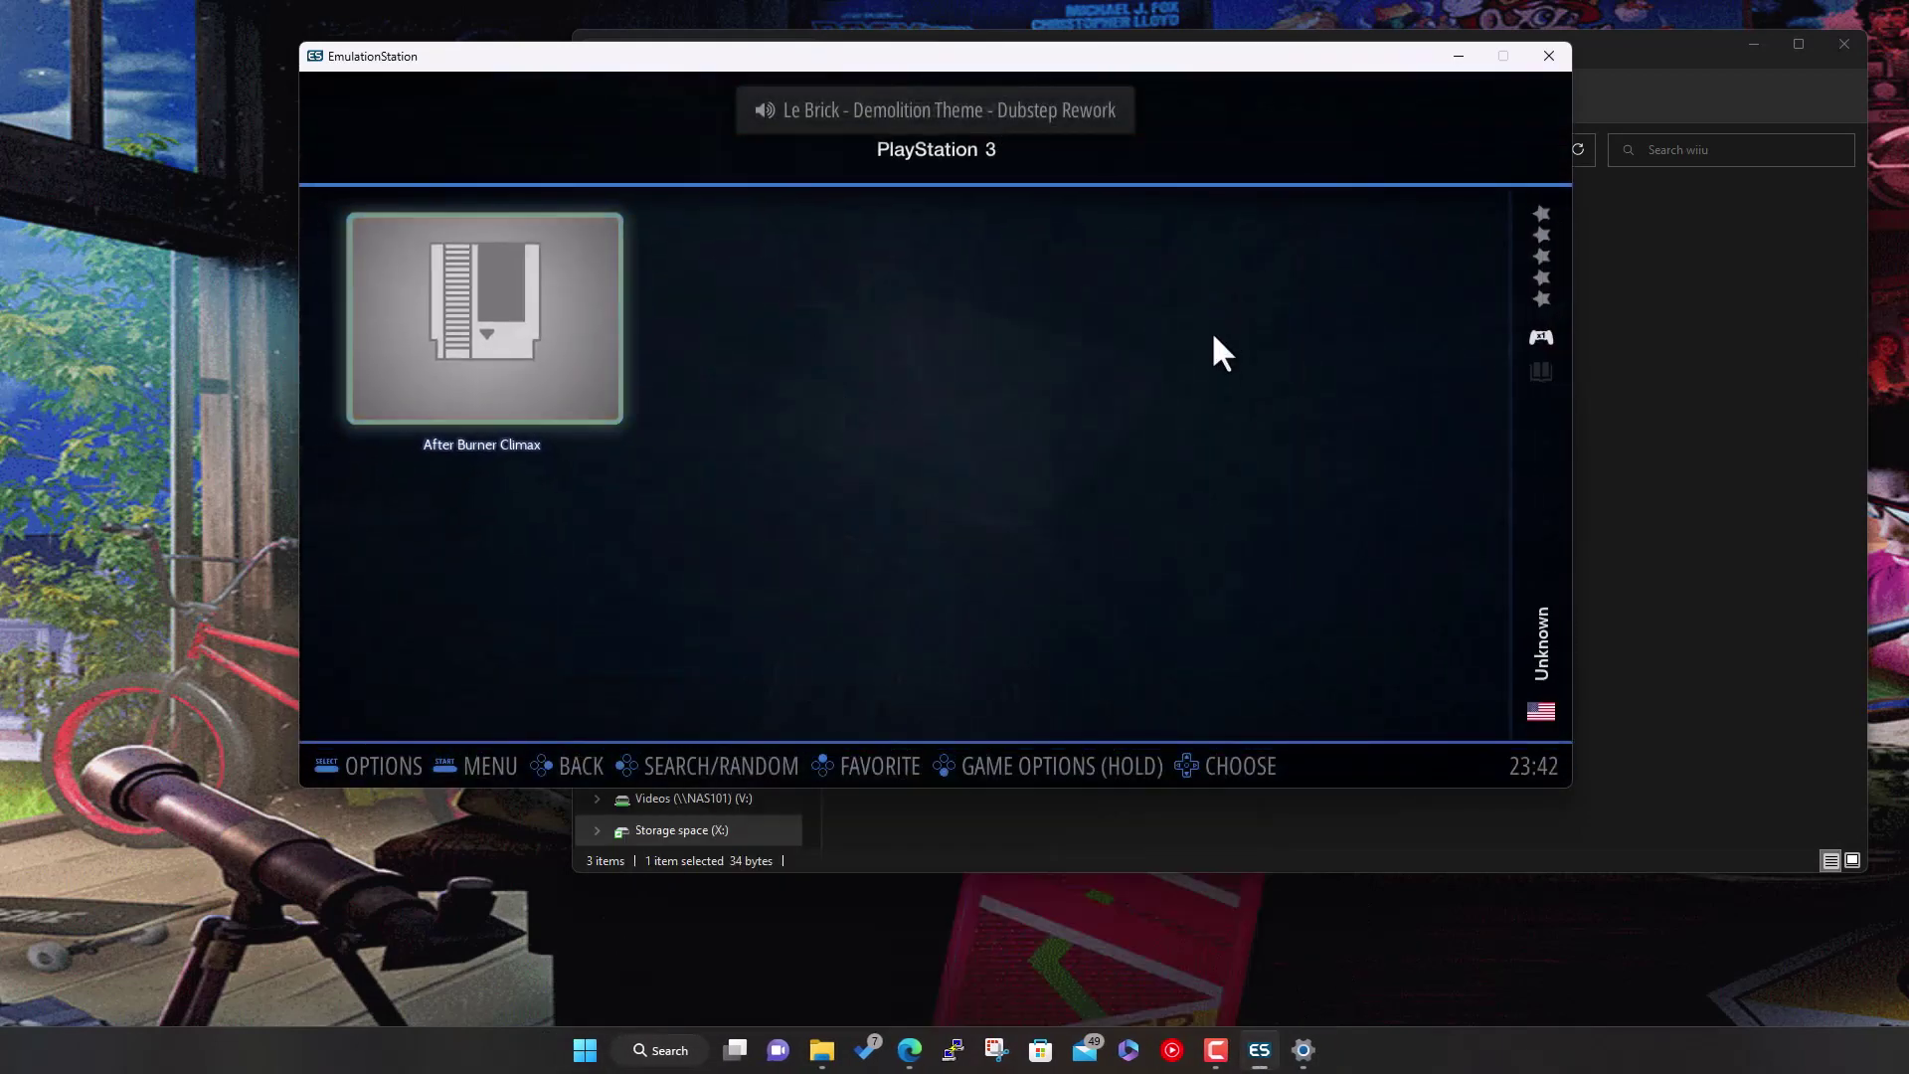
key(BackSpace)
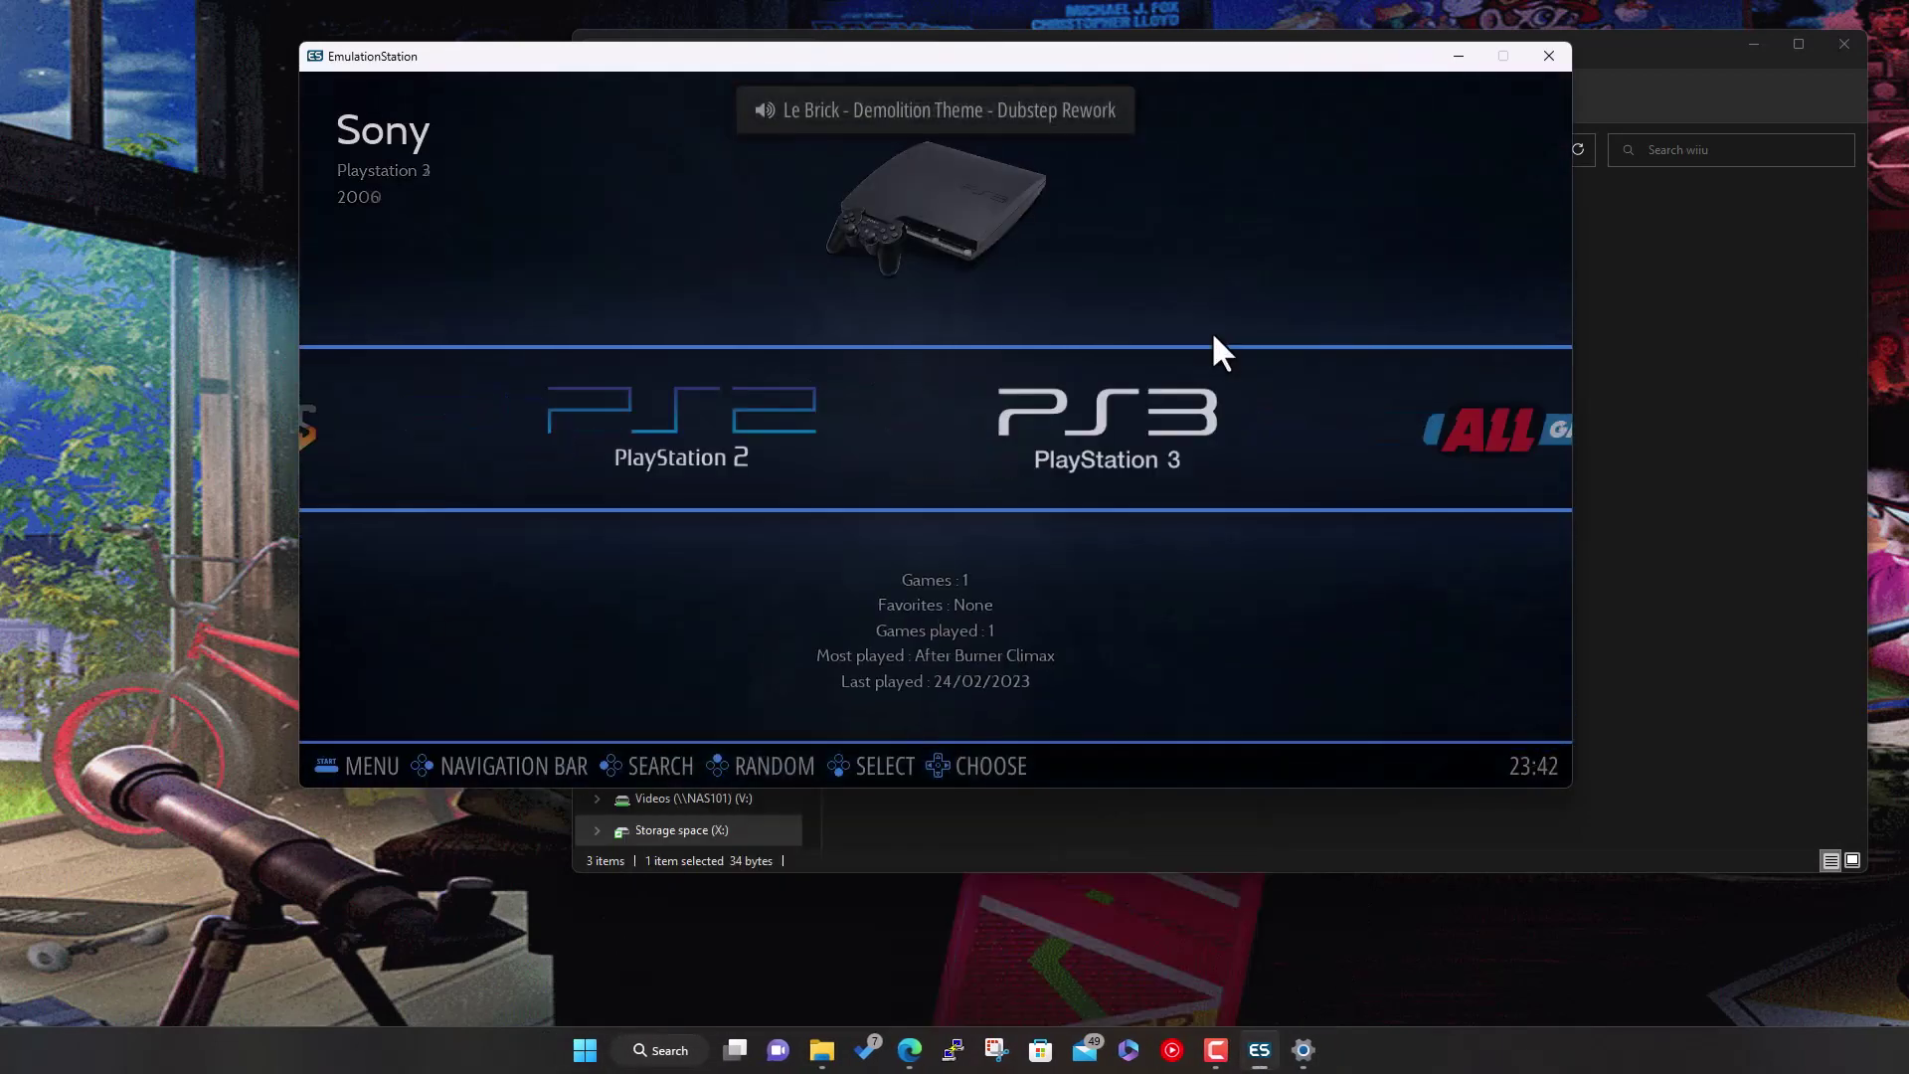
key(Left)
key(Left)
key(Left)
key(Left)
key(Left)
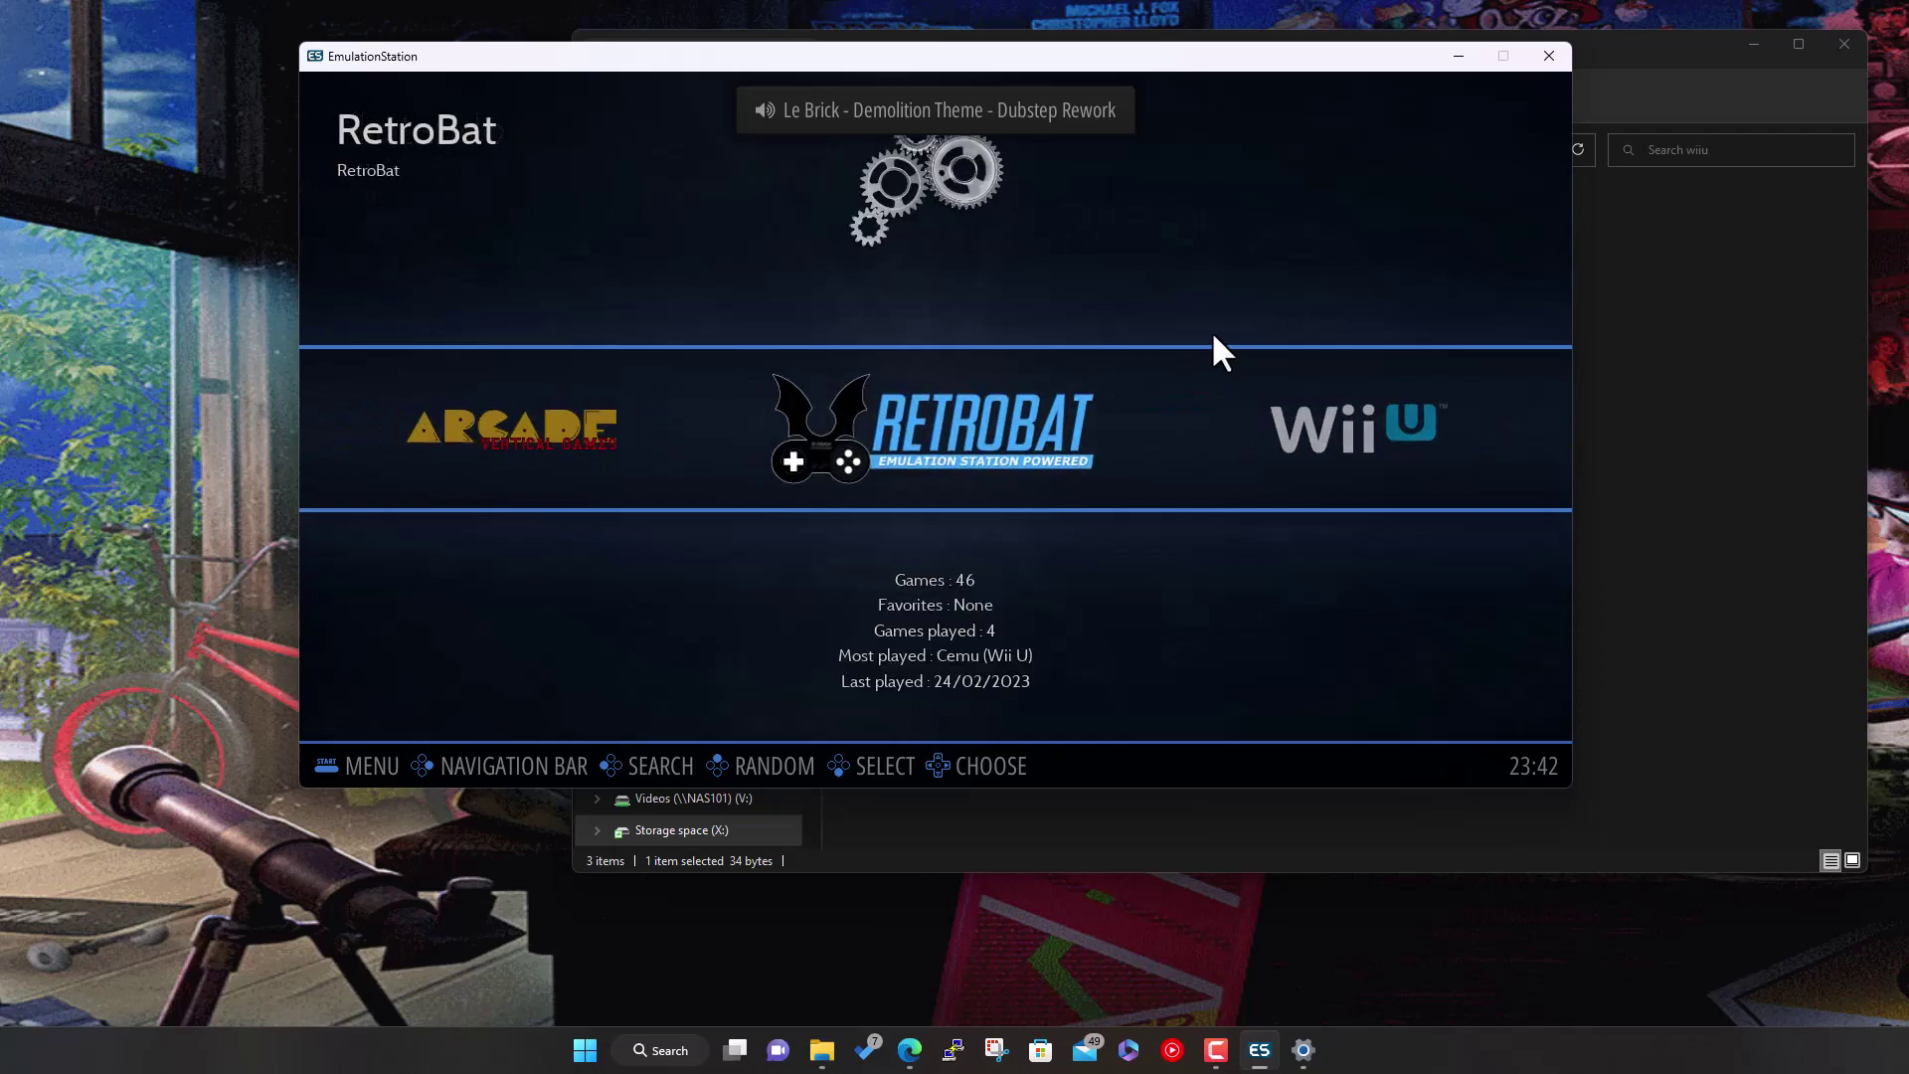
key(Return)
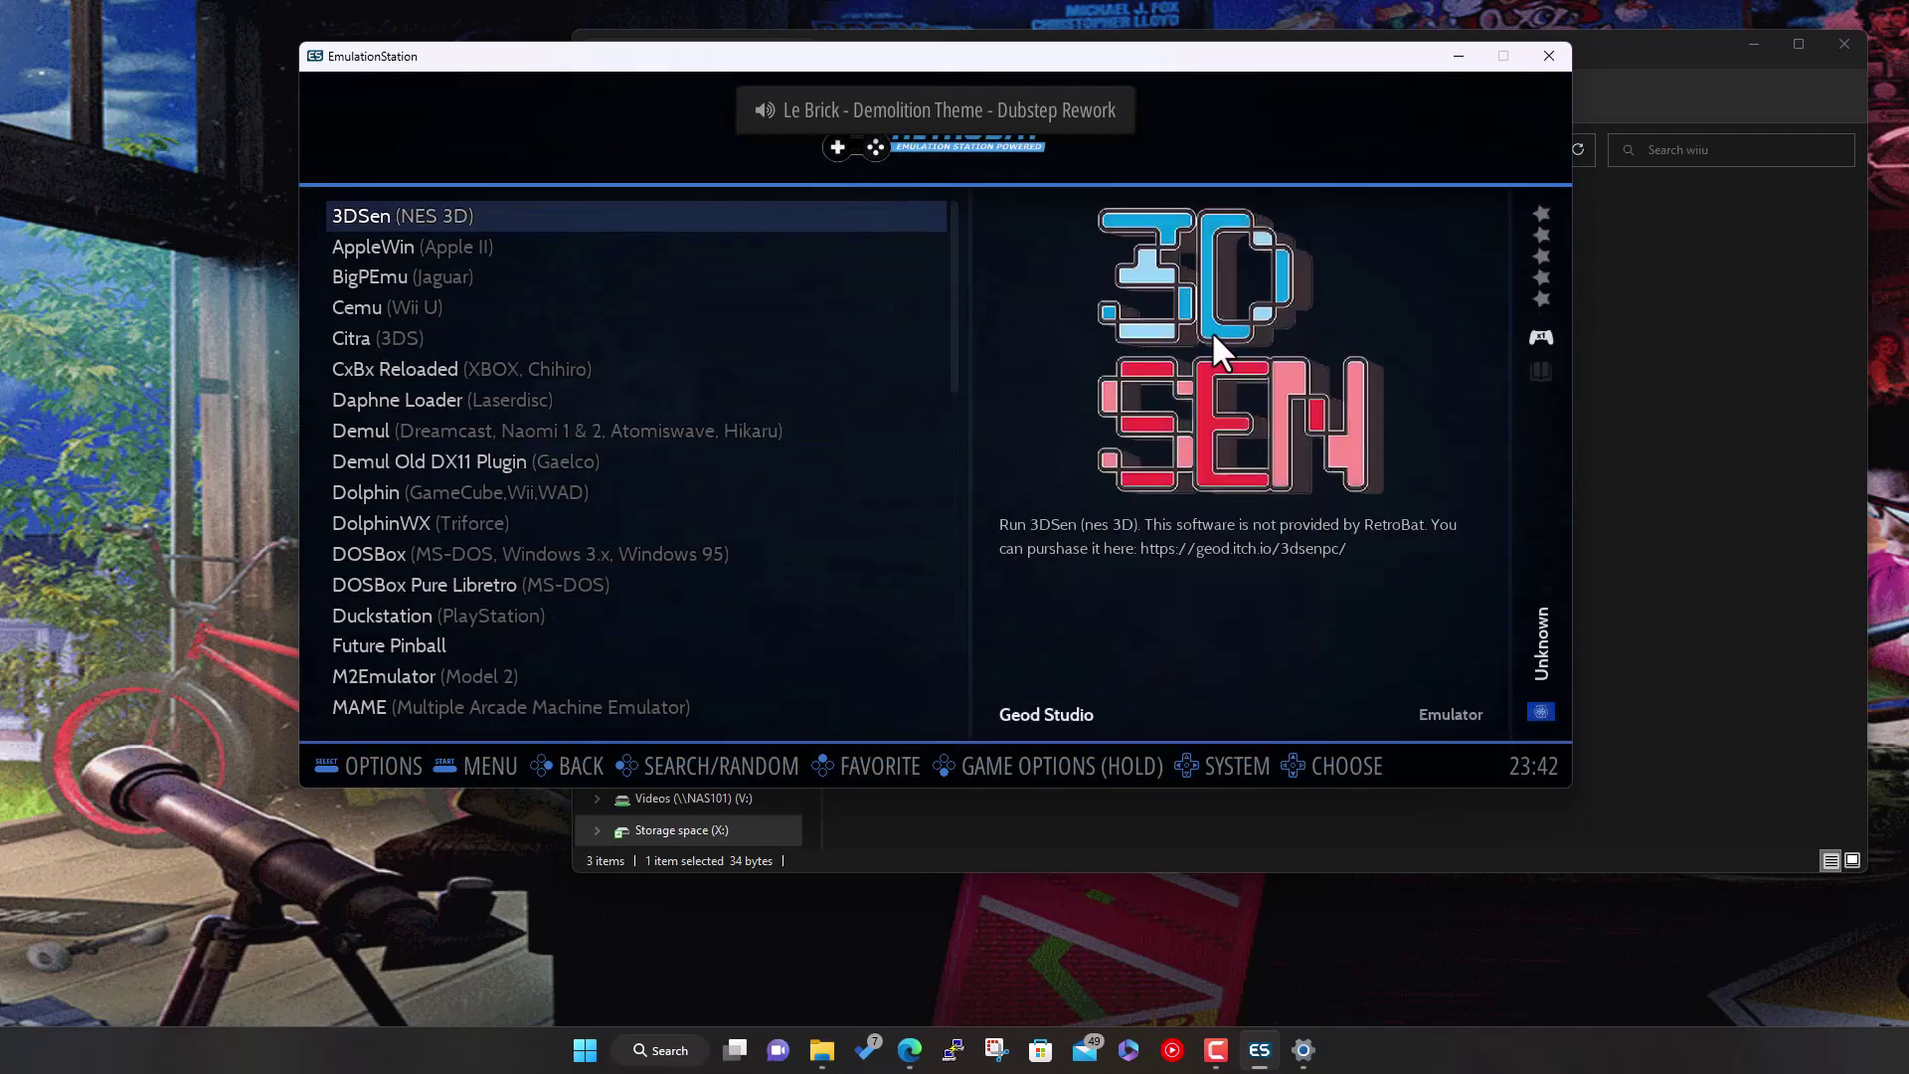
Find RPCS3 (PlayStation 3) in the RetroBat emulator list and launch it
key(Down)
key(Down)
key(Down)
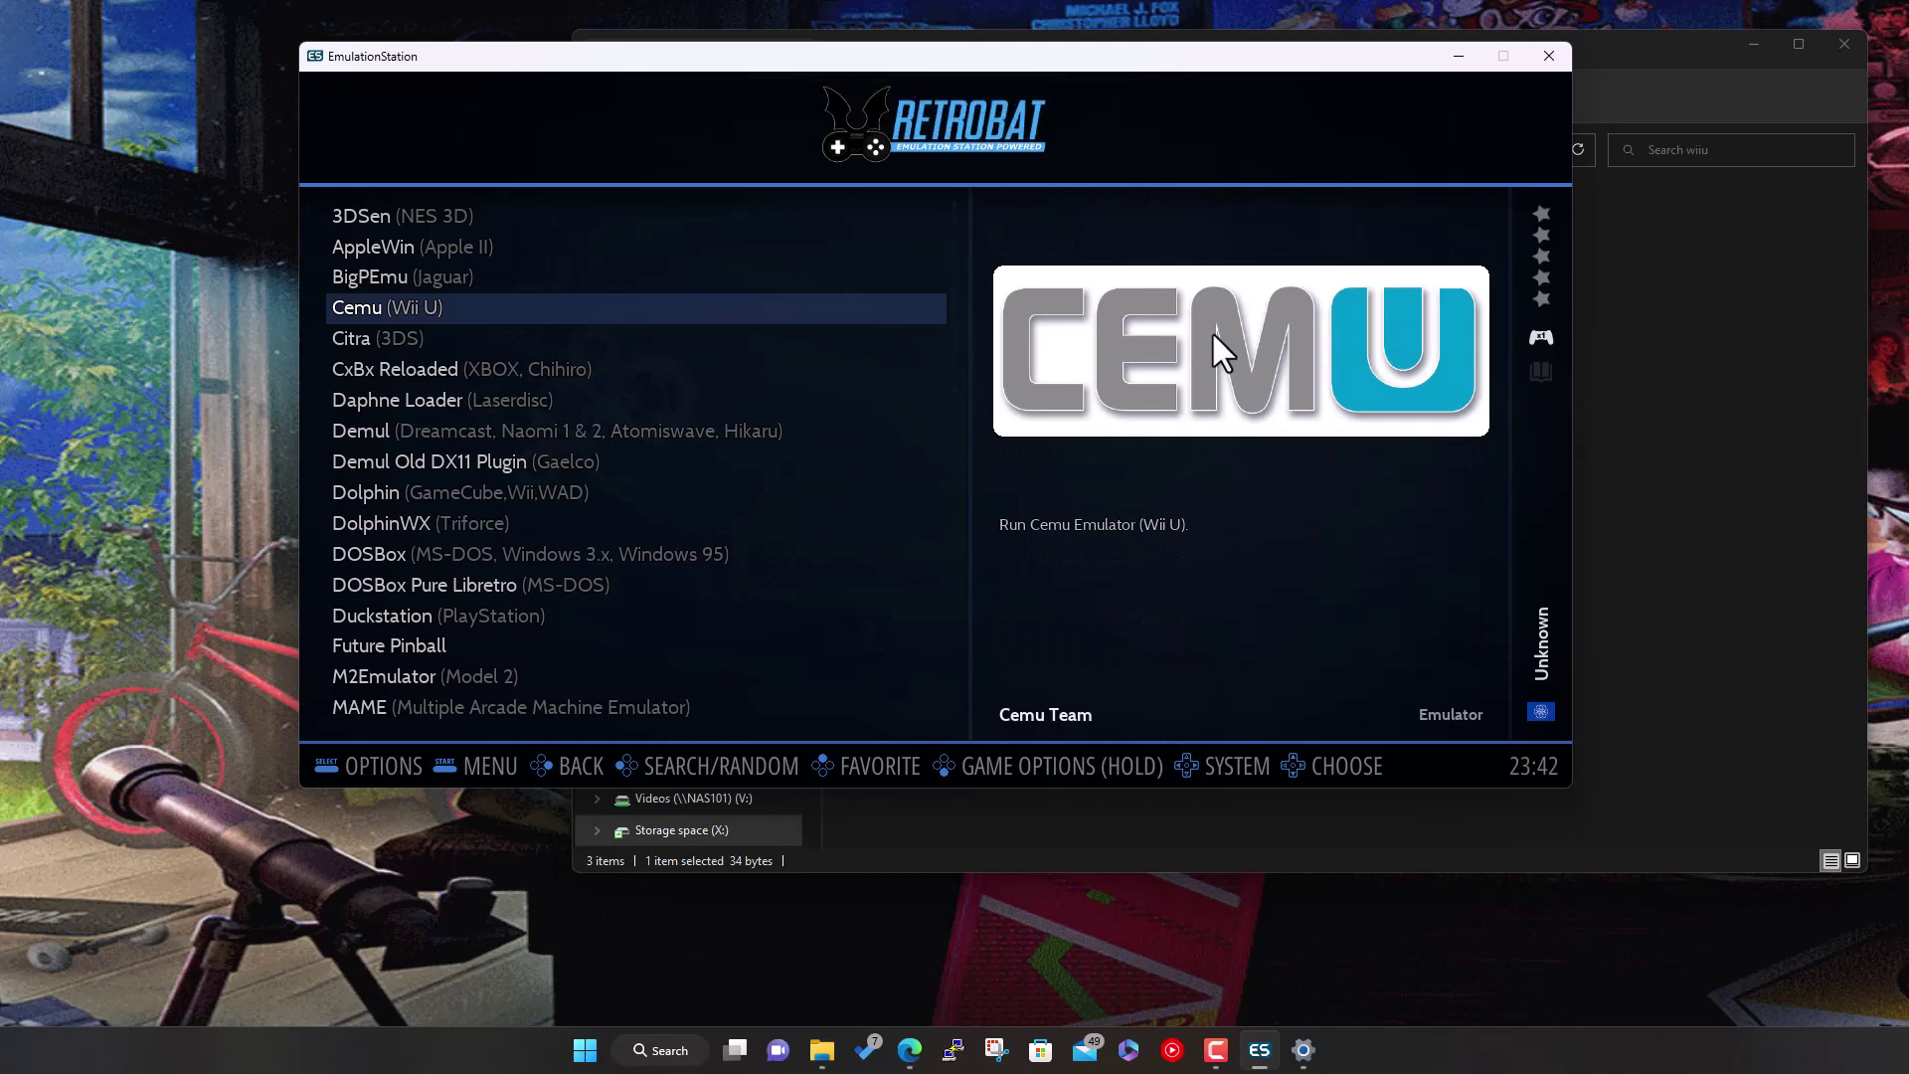
key(Down)
key(Down)
key(Down)
key(Down)
key(Down)
key(Down)
key(Down)
key(Down)
key(Down)
key(Down)
key(Down)
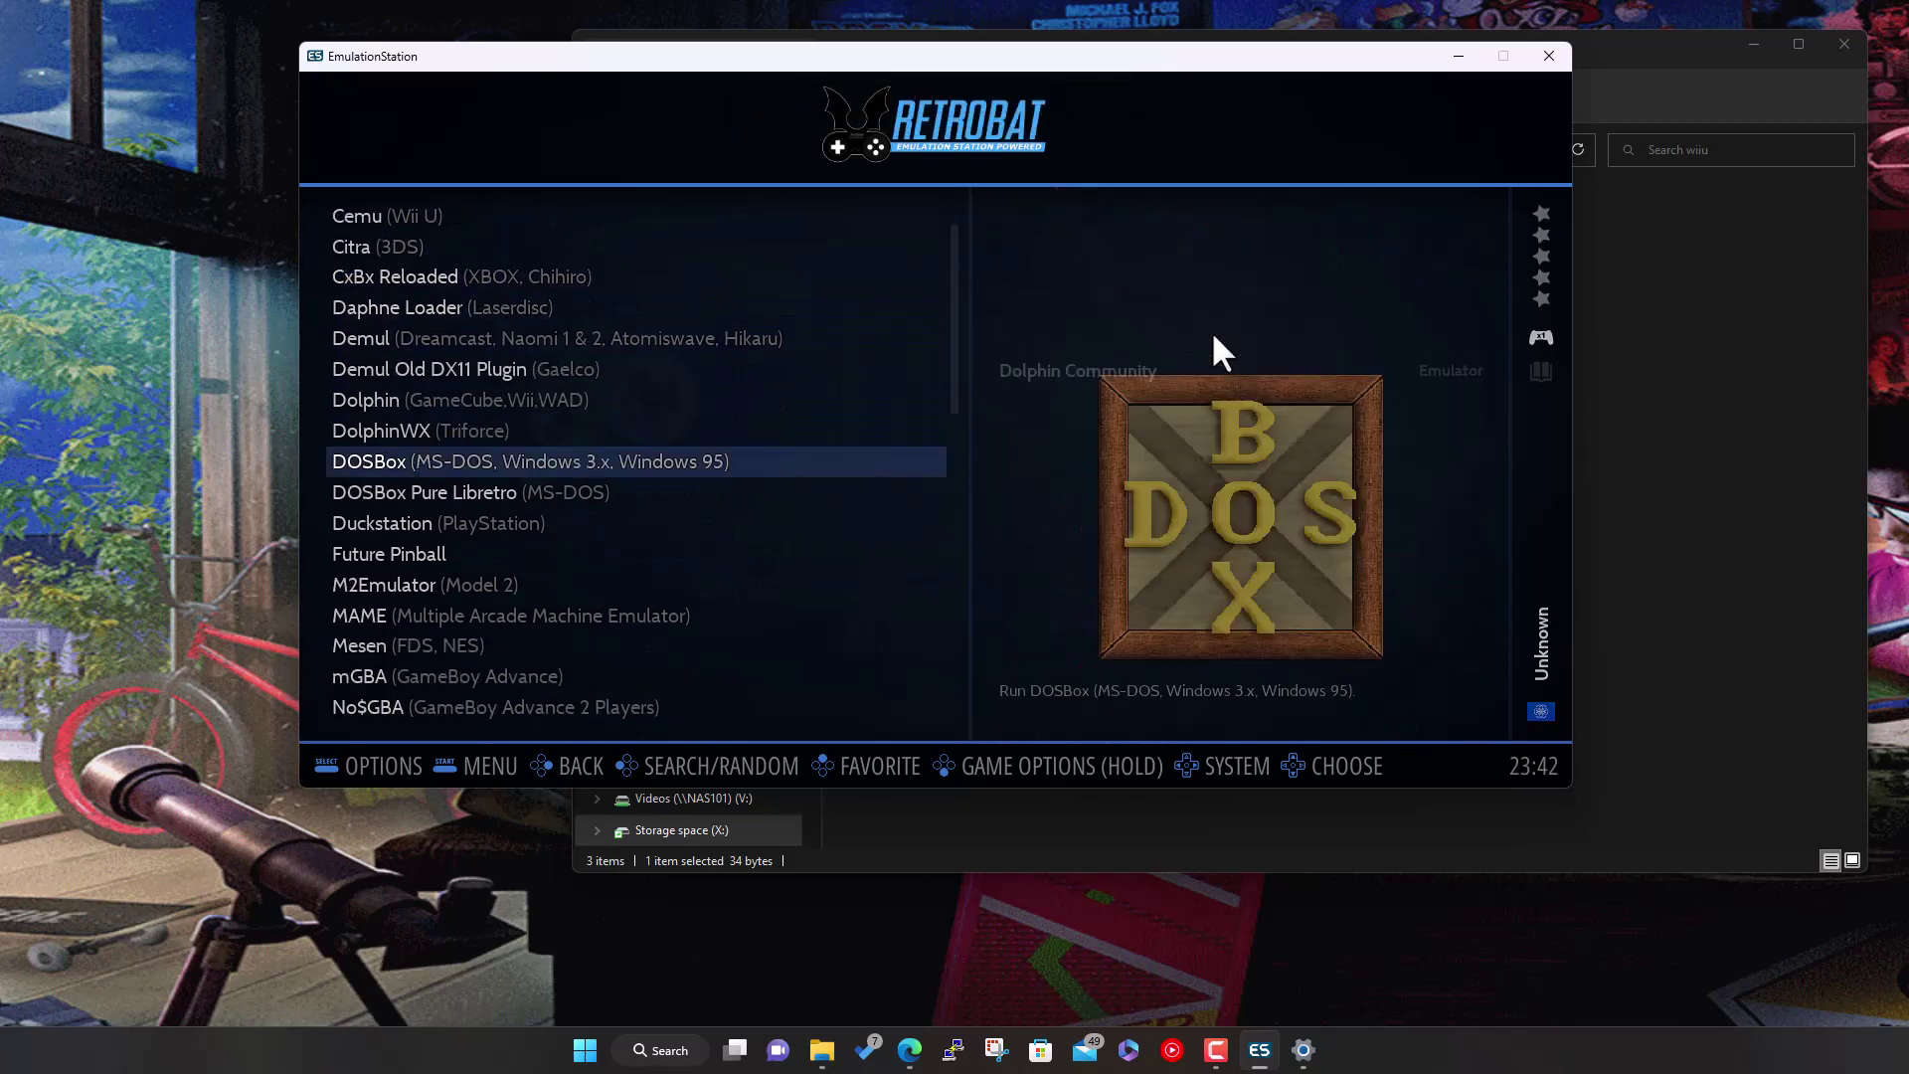
key(Down)
key(Down)
key(Down)
key(Down)
key(Down)
key(Down)
key(Down)
key(Down)
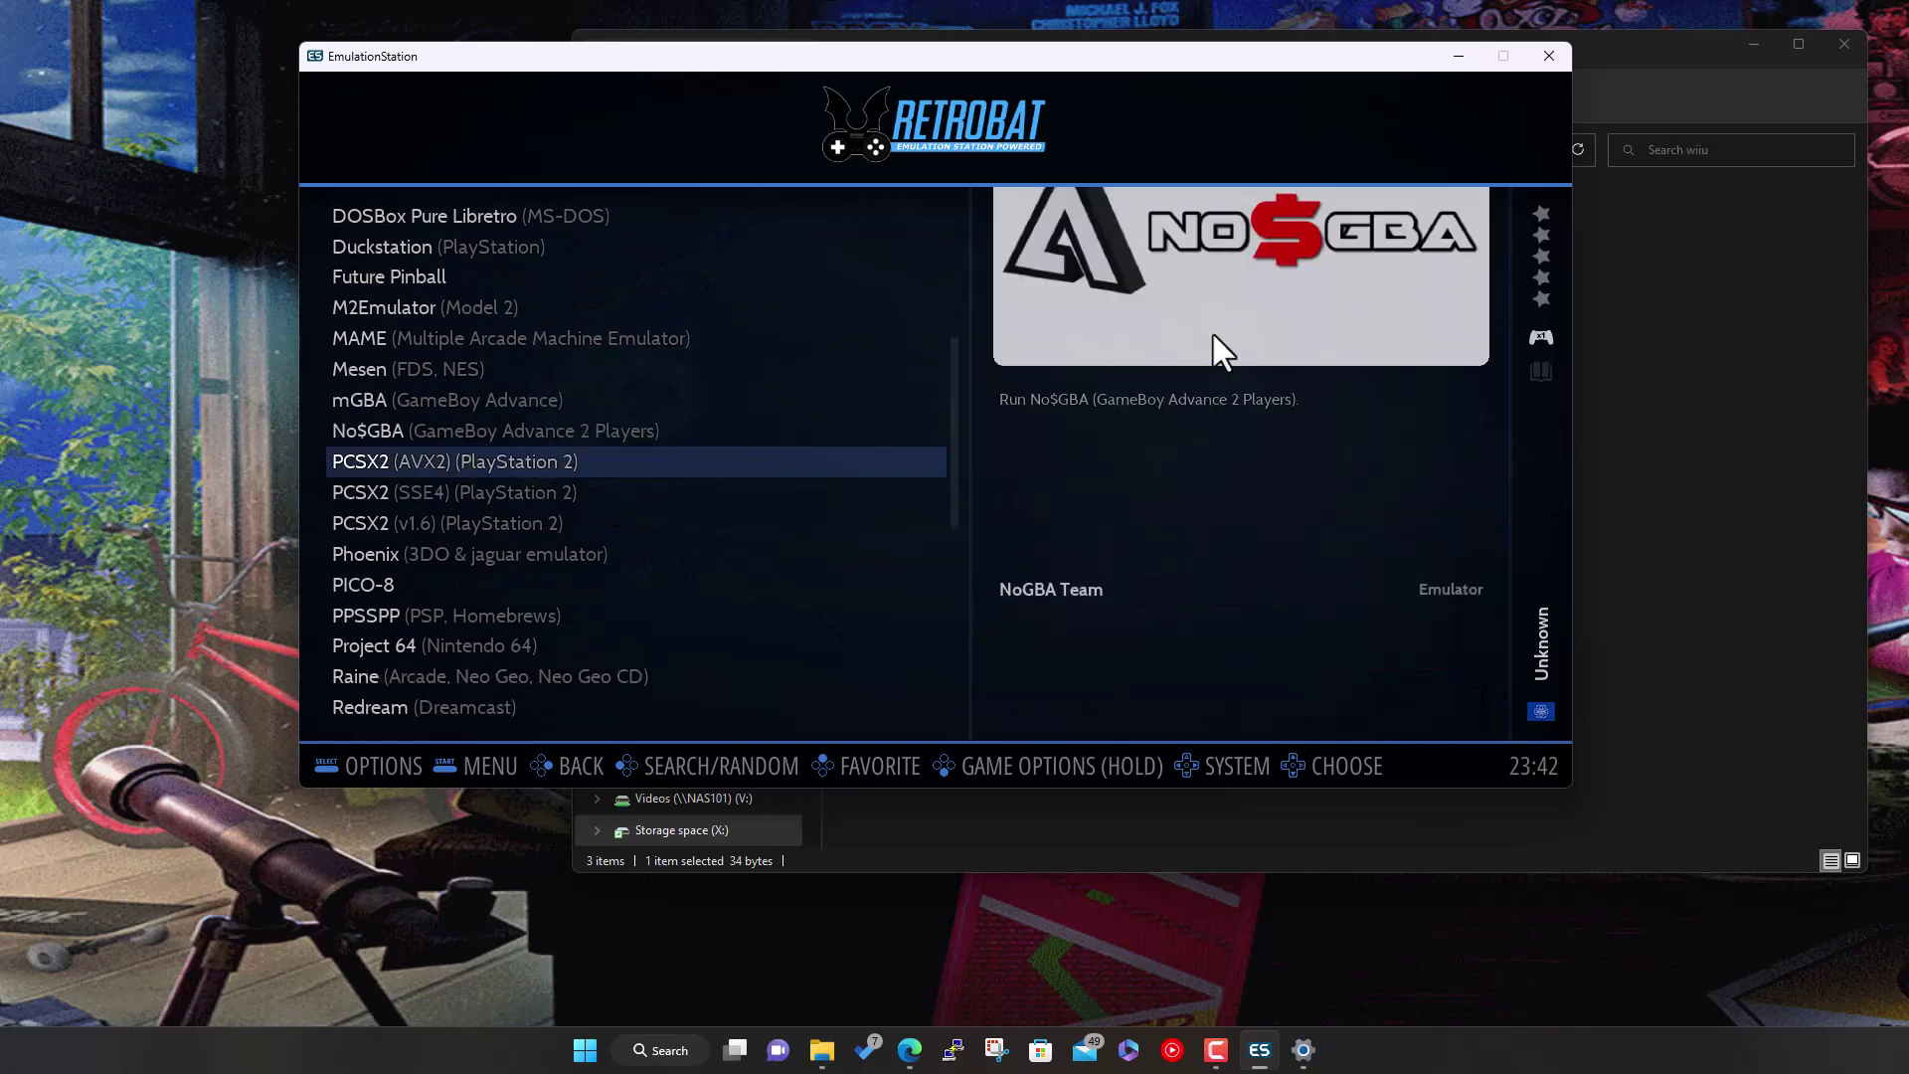
key(Down)
key(Down)
key(Down)
key(Down)
key(Down)
key(Down)
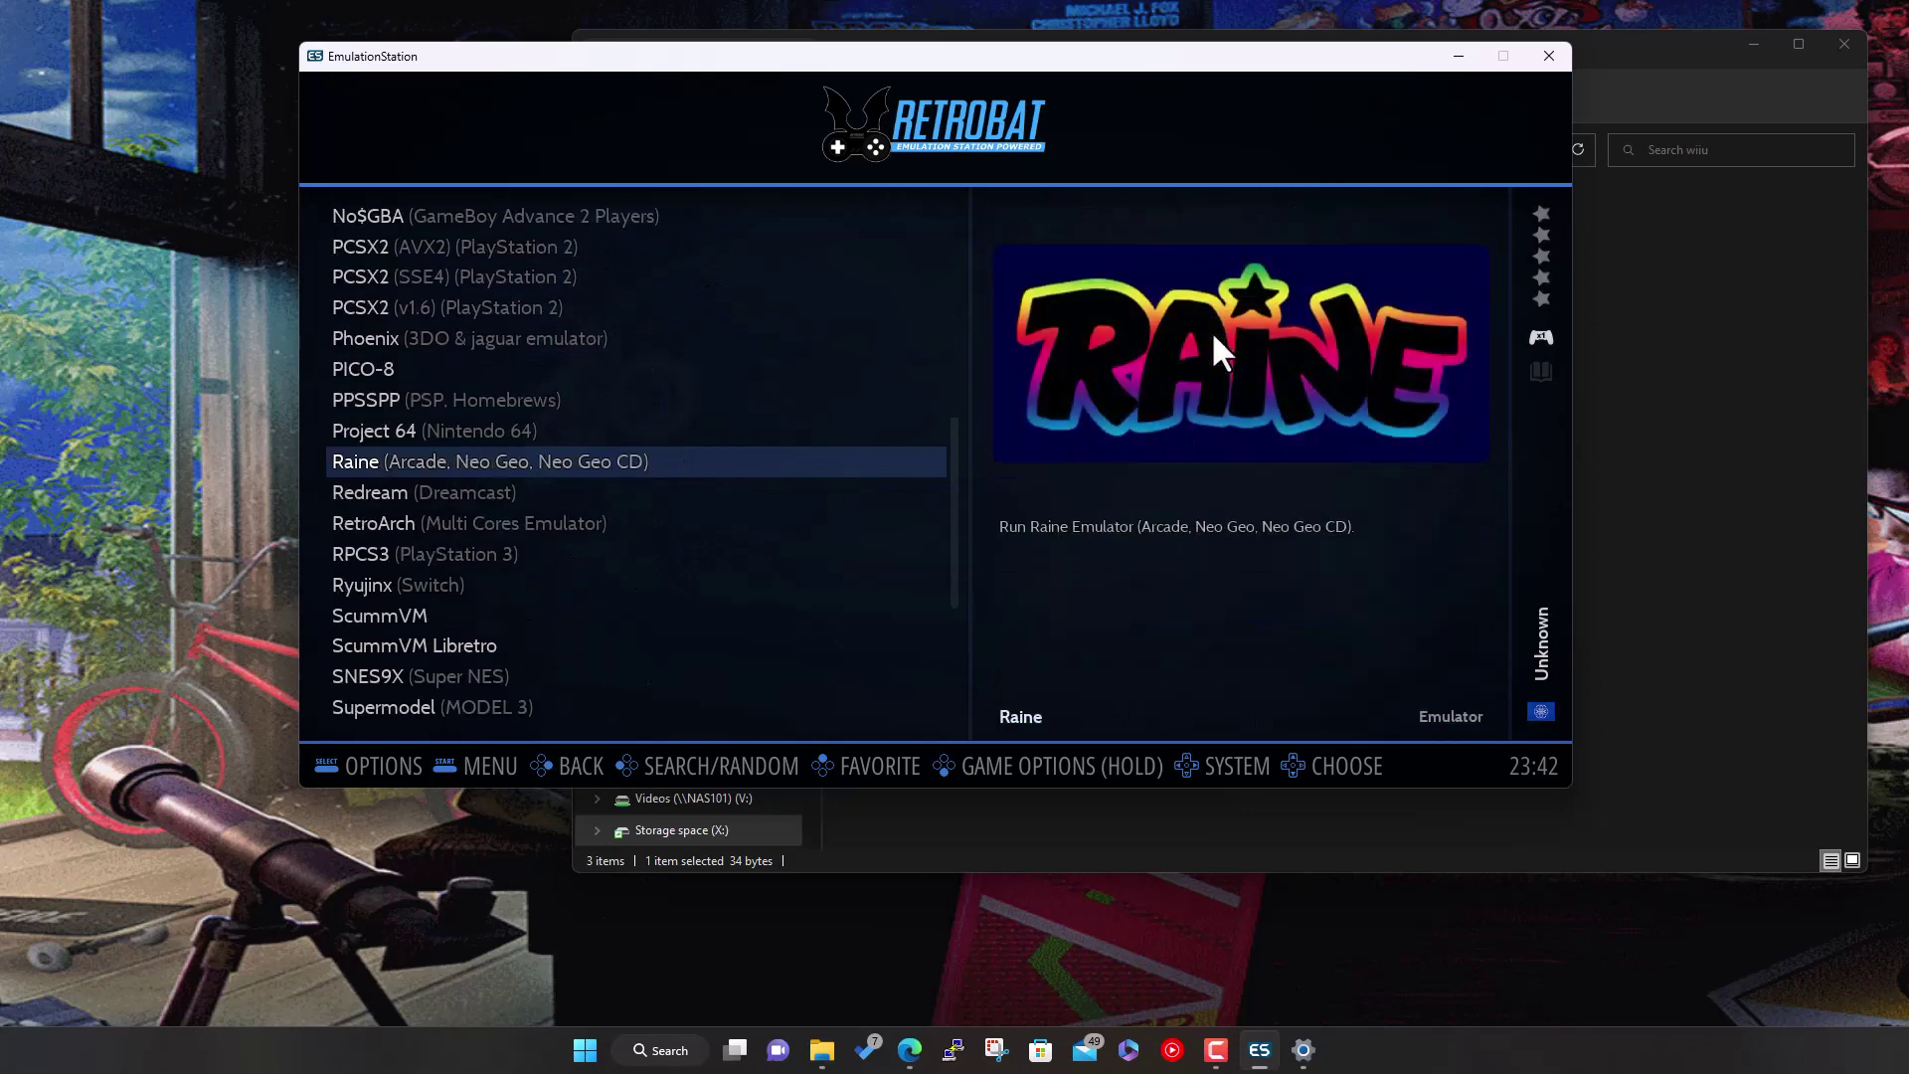
key(Down)
key(Down)
key(Return)
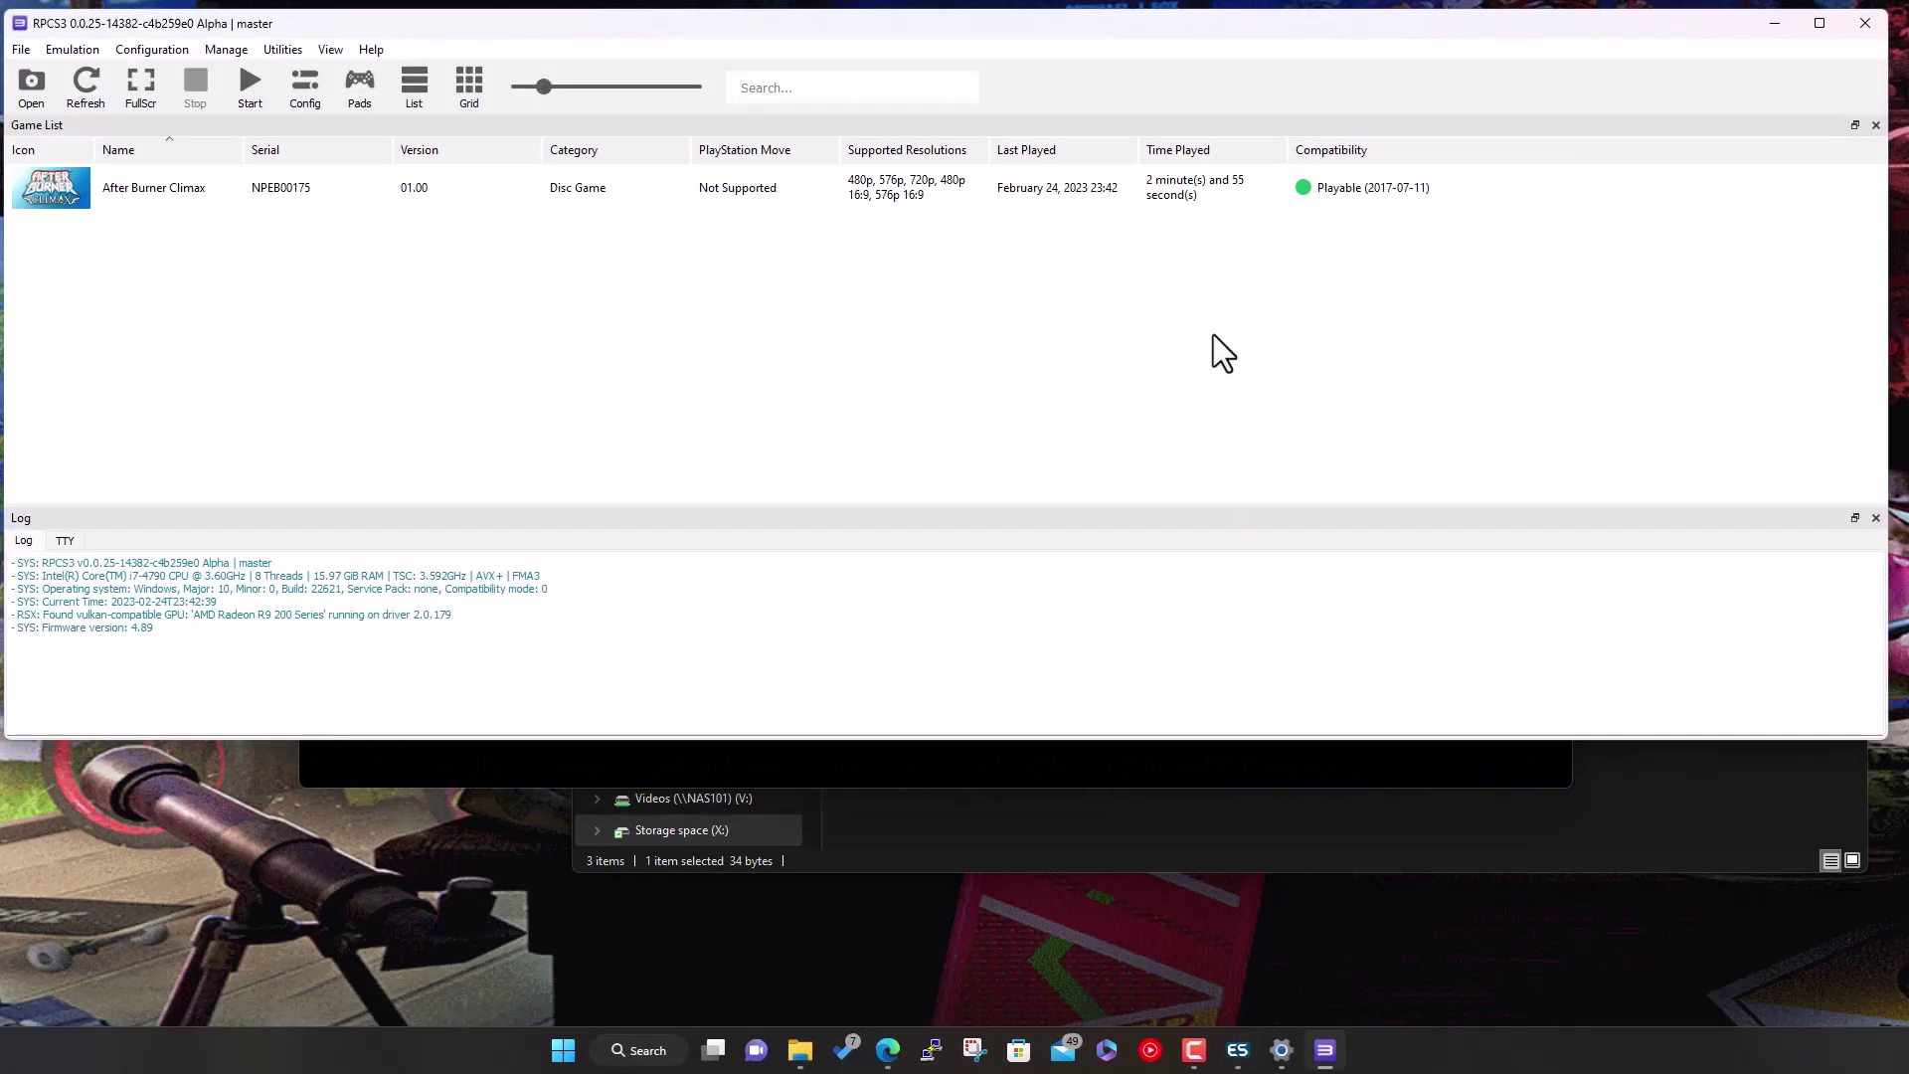
Set the Player 1 gamepad handler in RPCS3 to XInput using XInput Pad #1, save the settings and close RPCS3
click(358, 91)
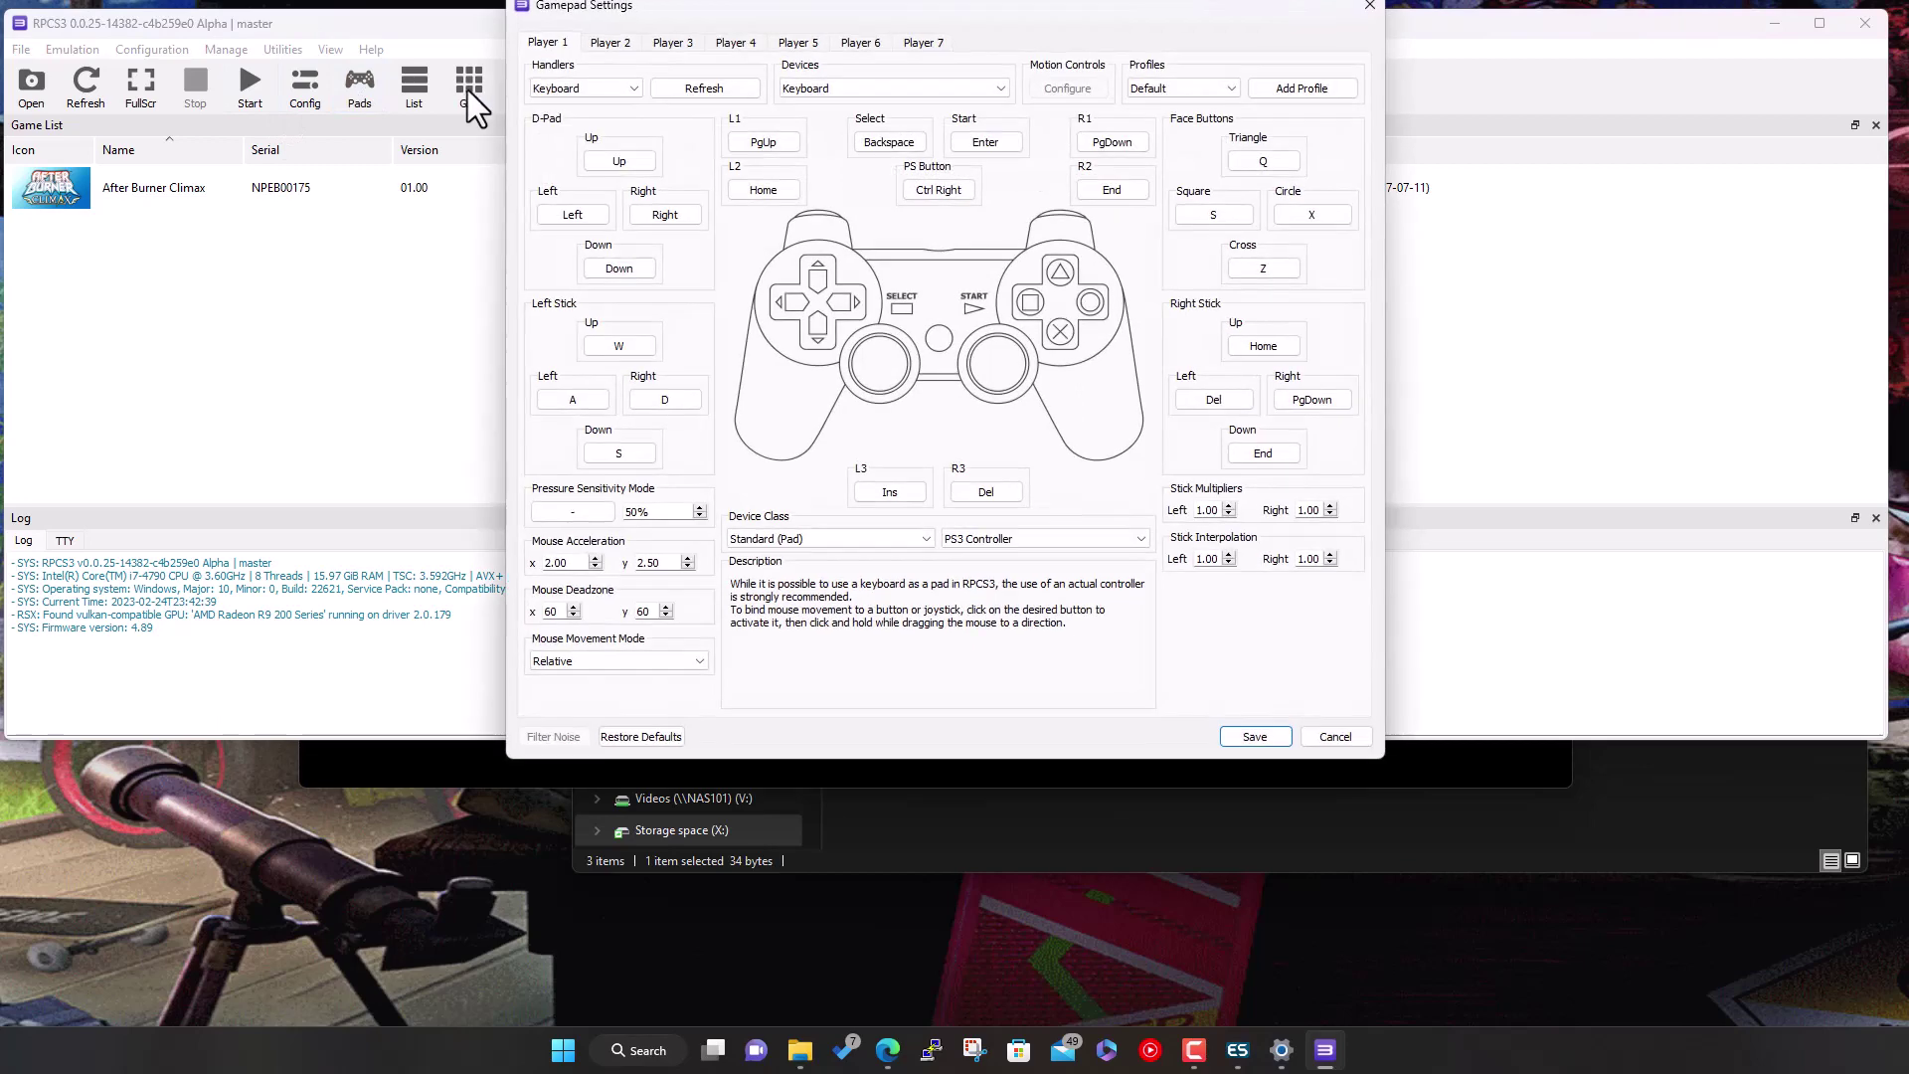
click(610, 89)
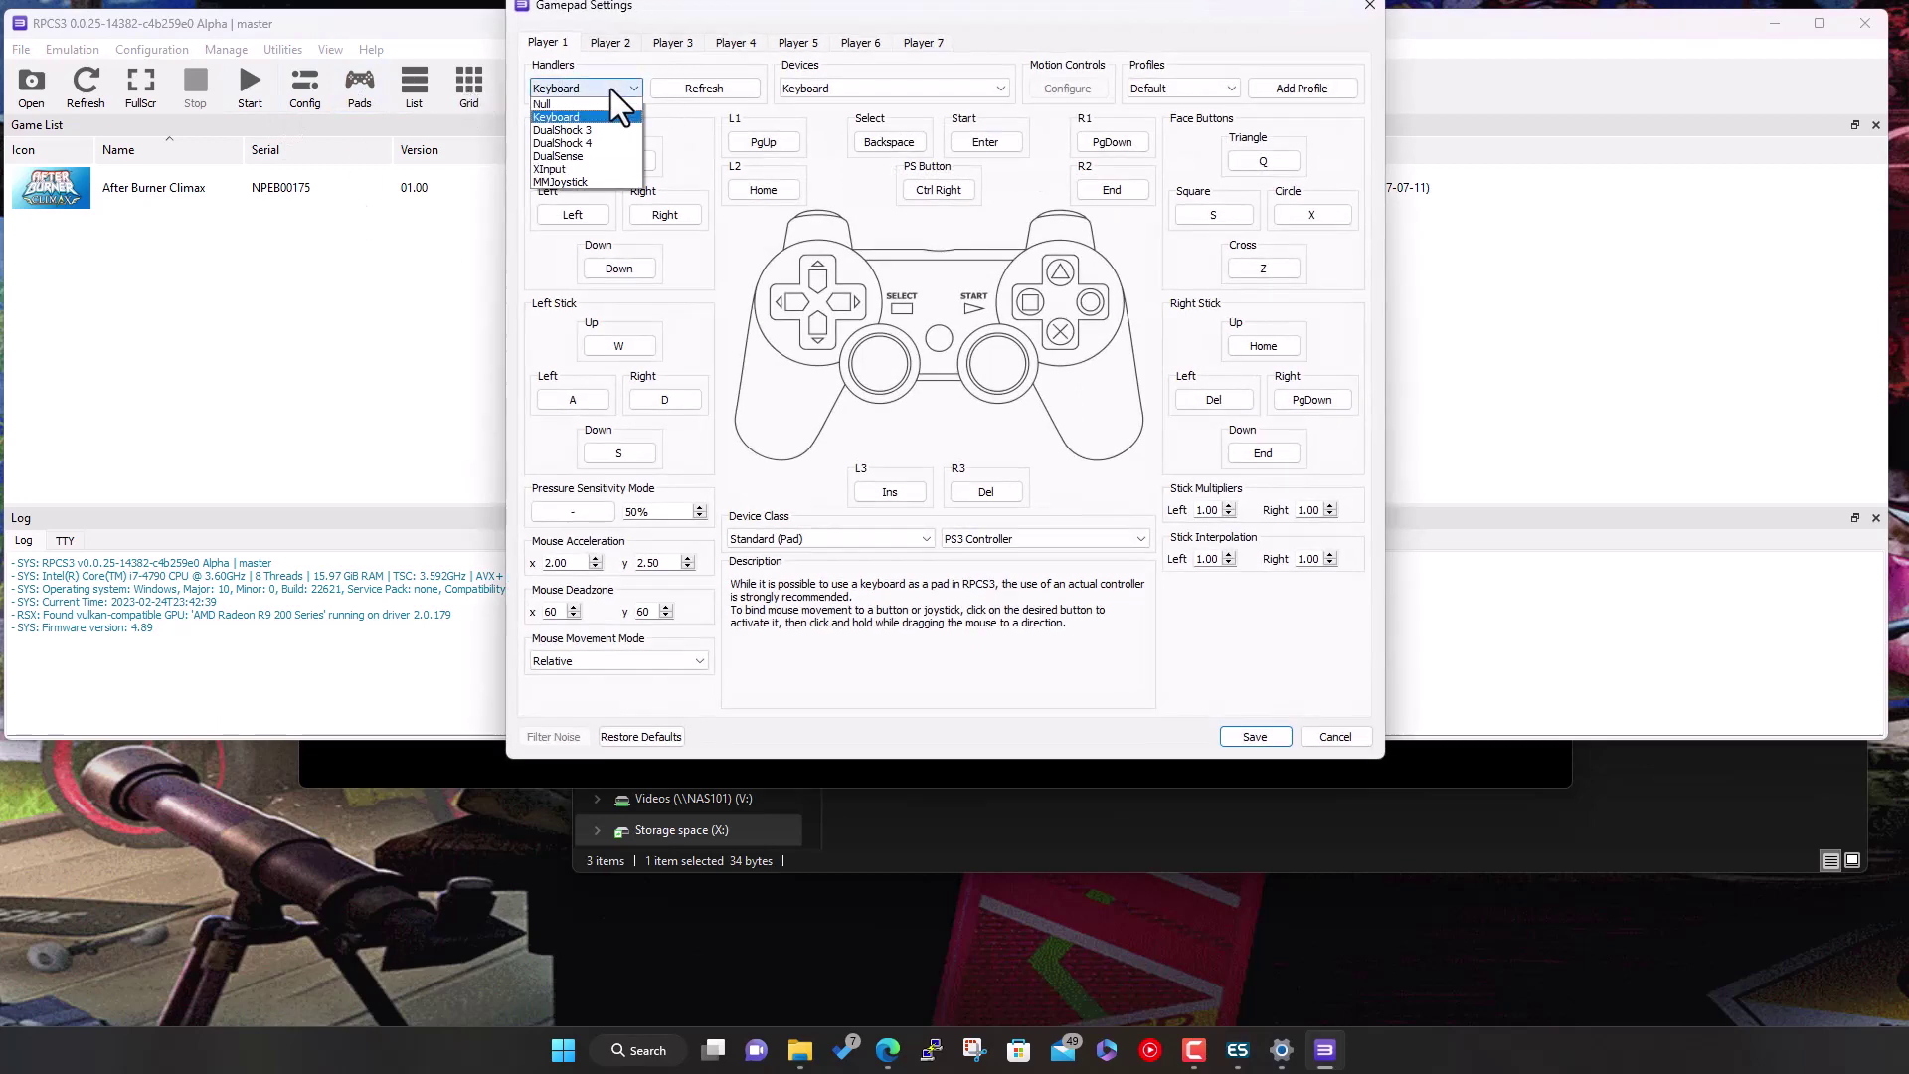
click(581, 169)
click(883, 85)
click(887, 86)
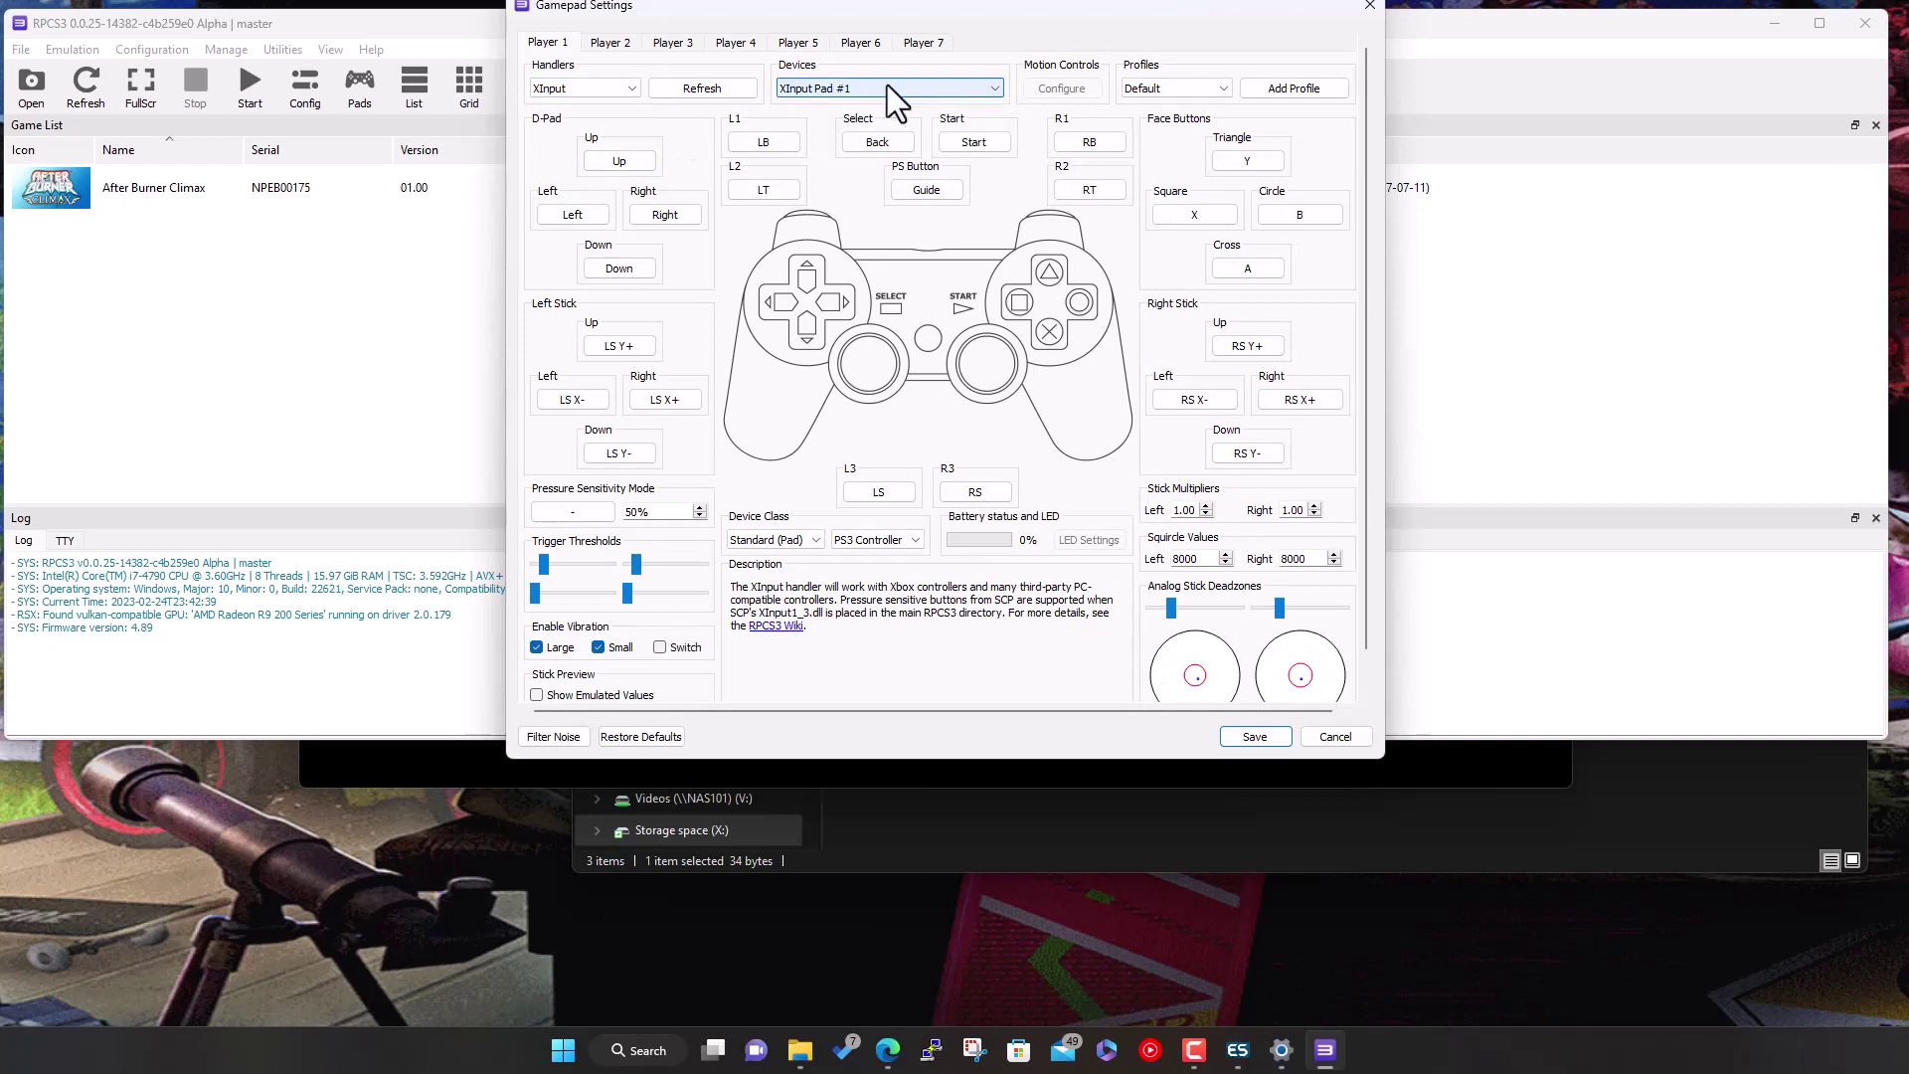
click(622, 161)
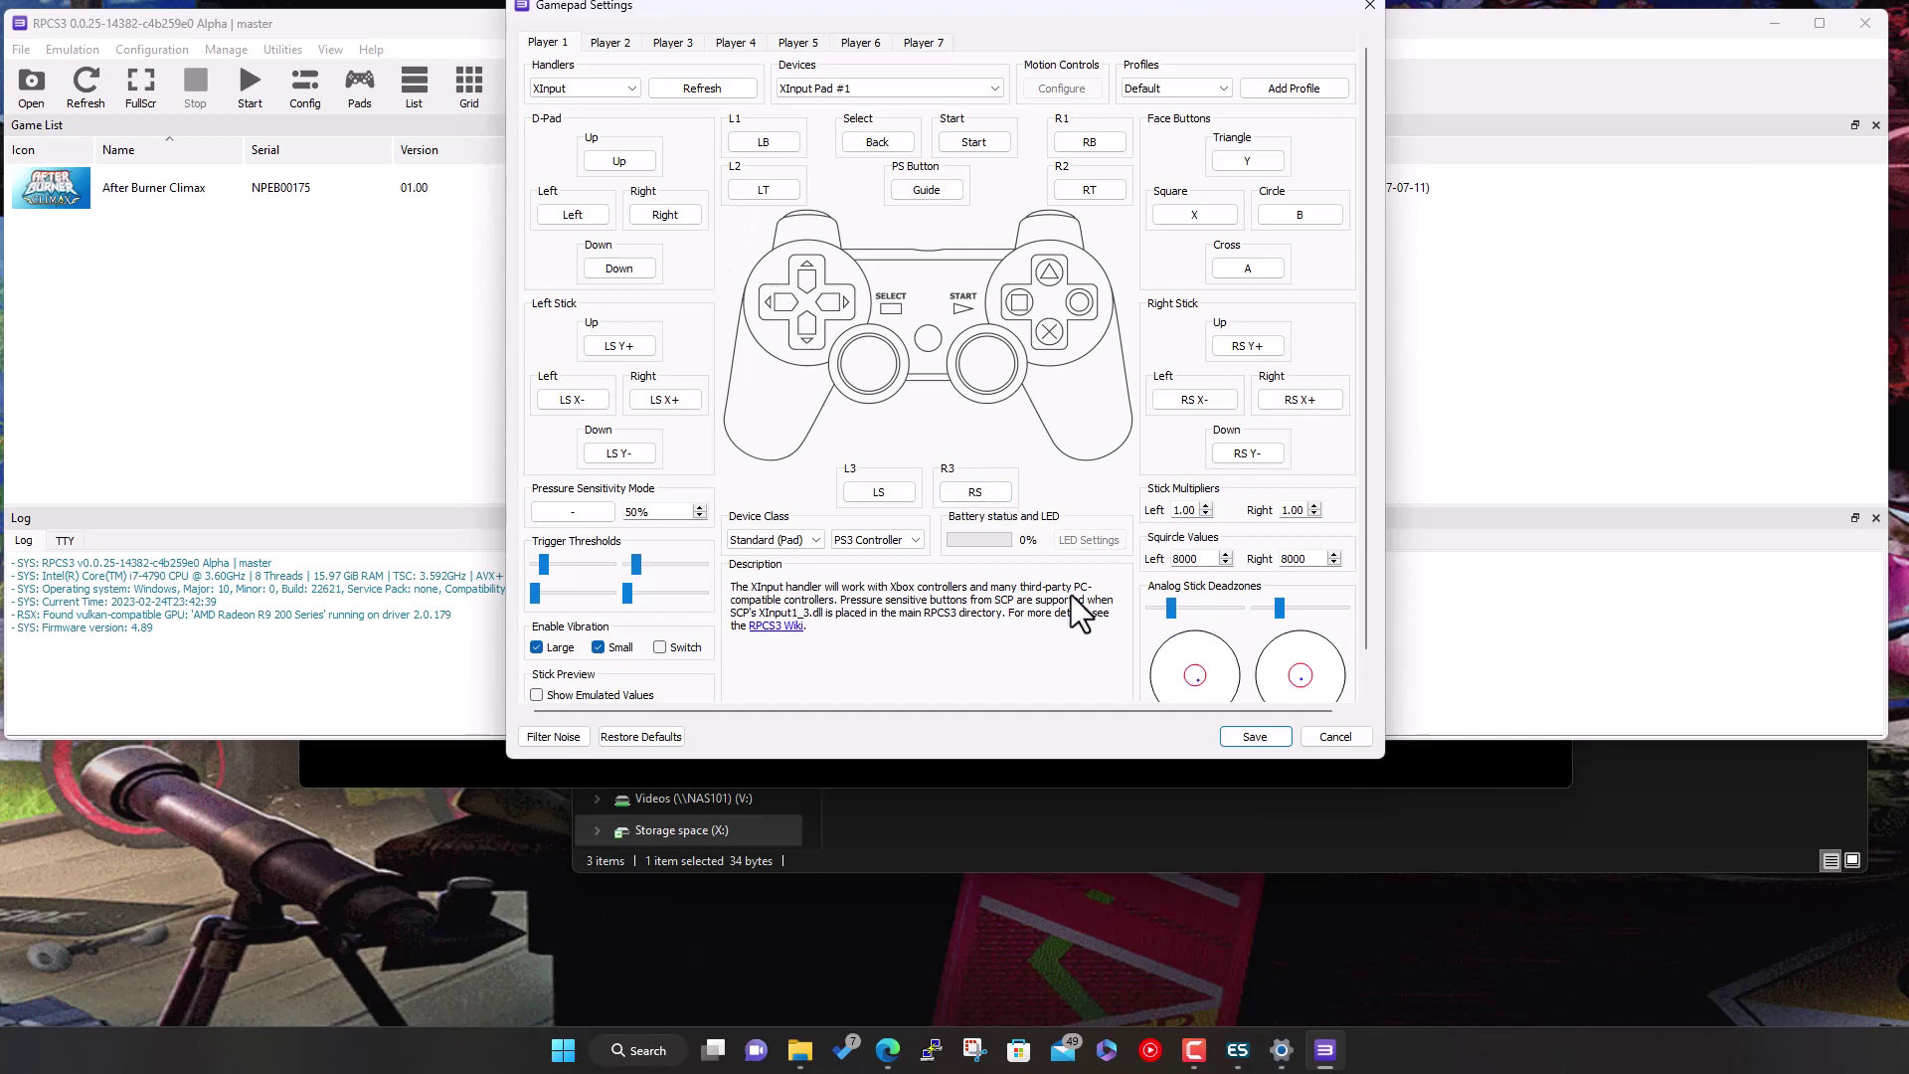
mouse_move(1193, 682)
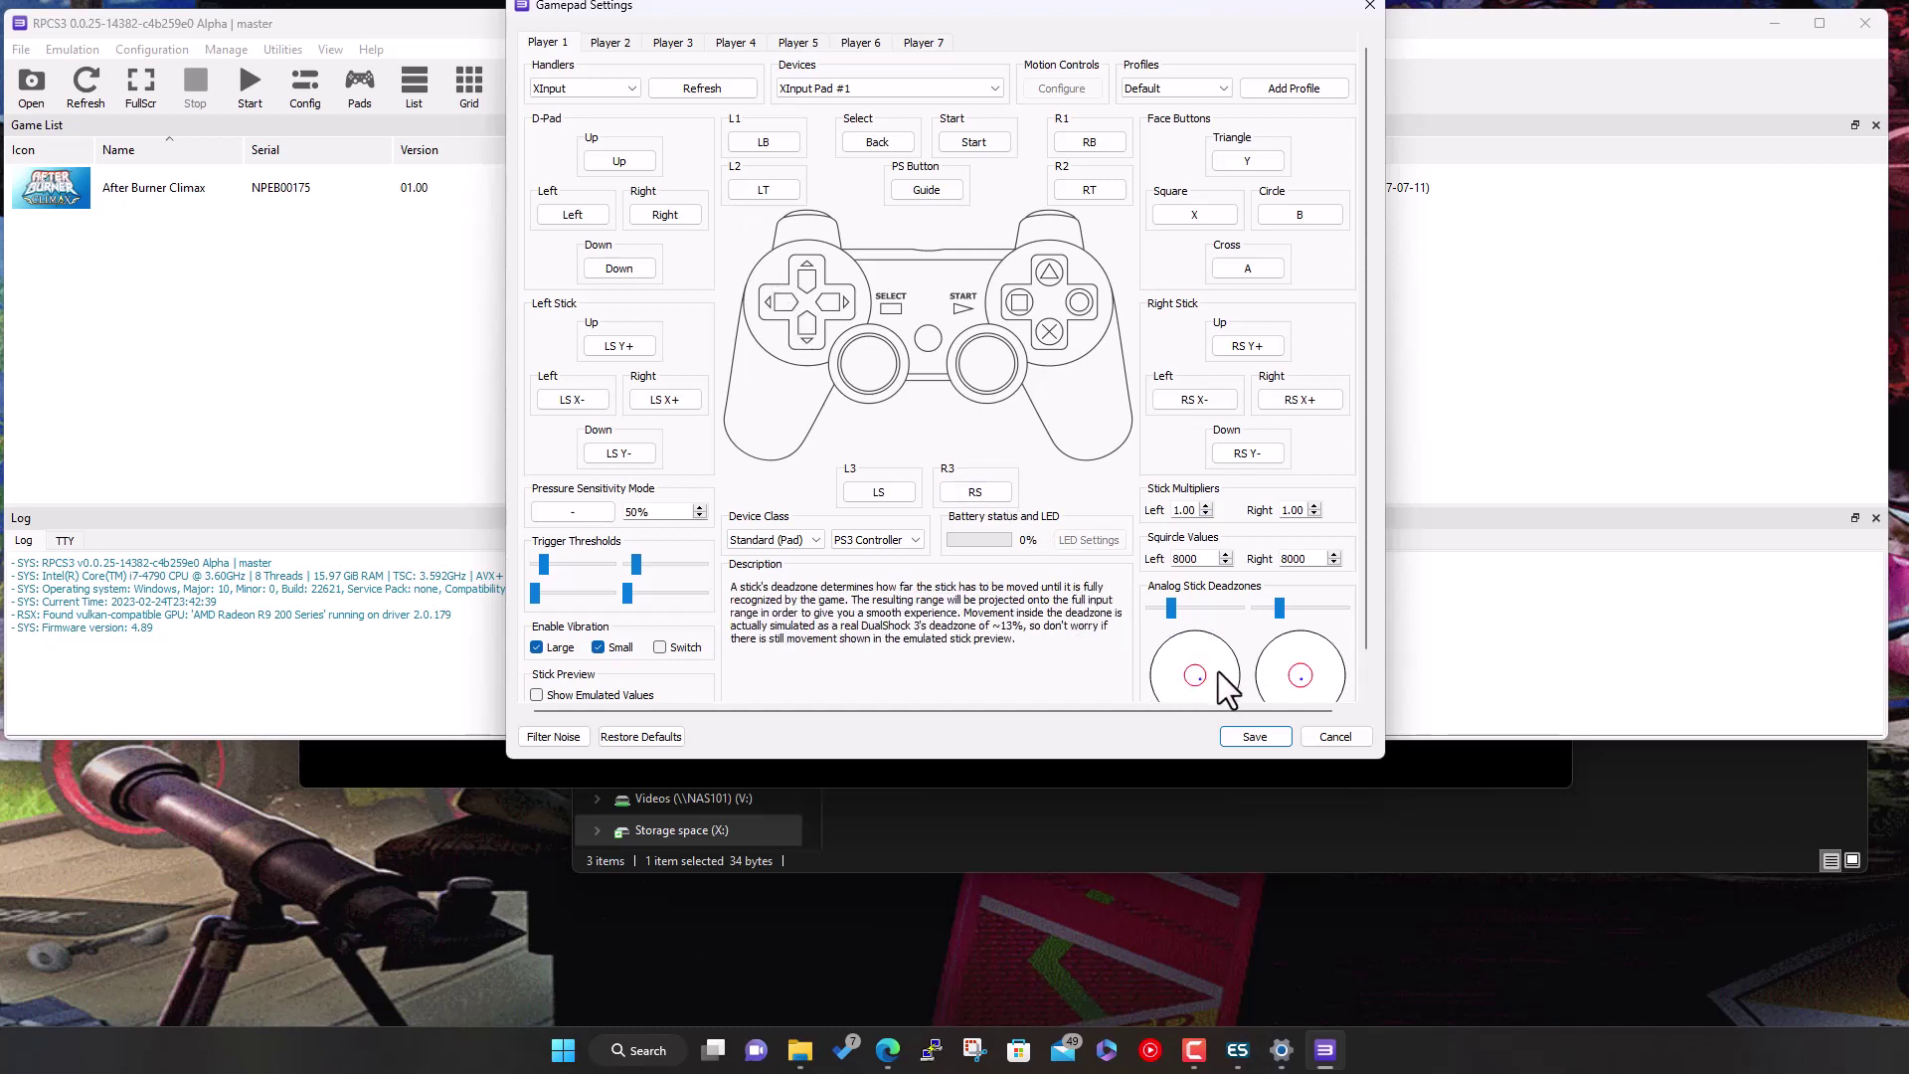
mouse_move(1100, 79)
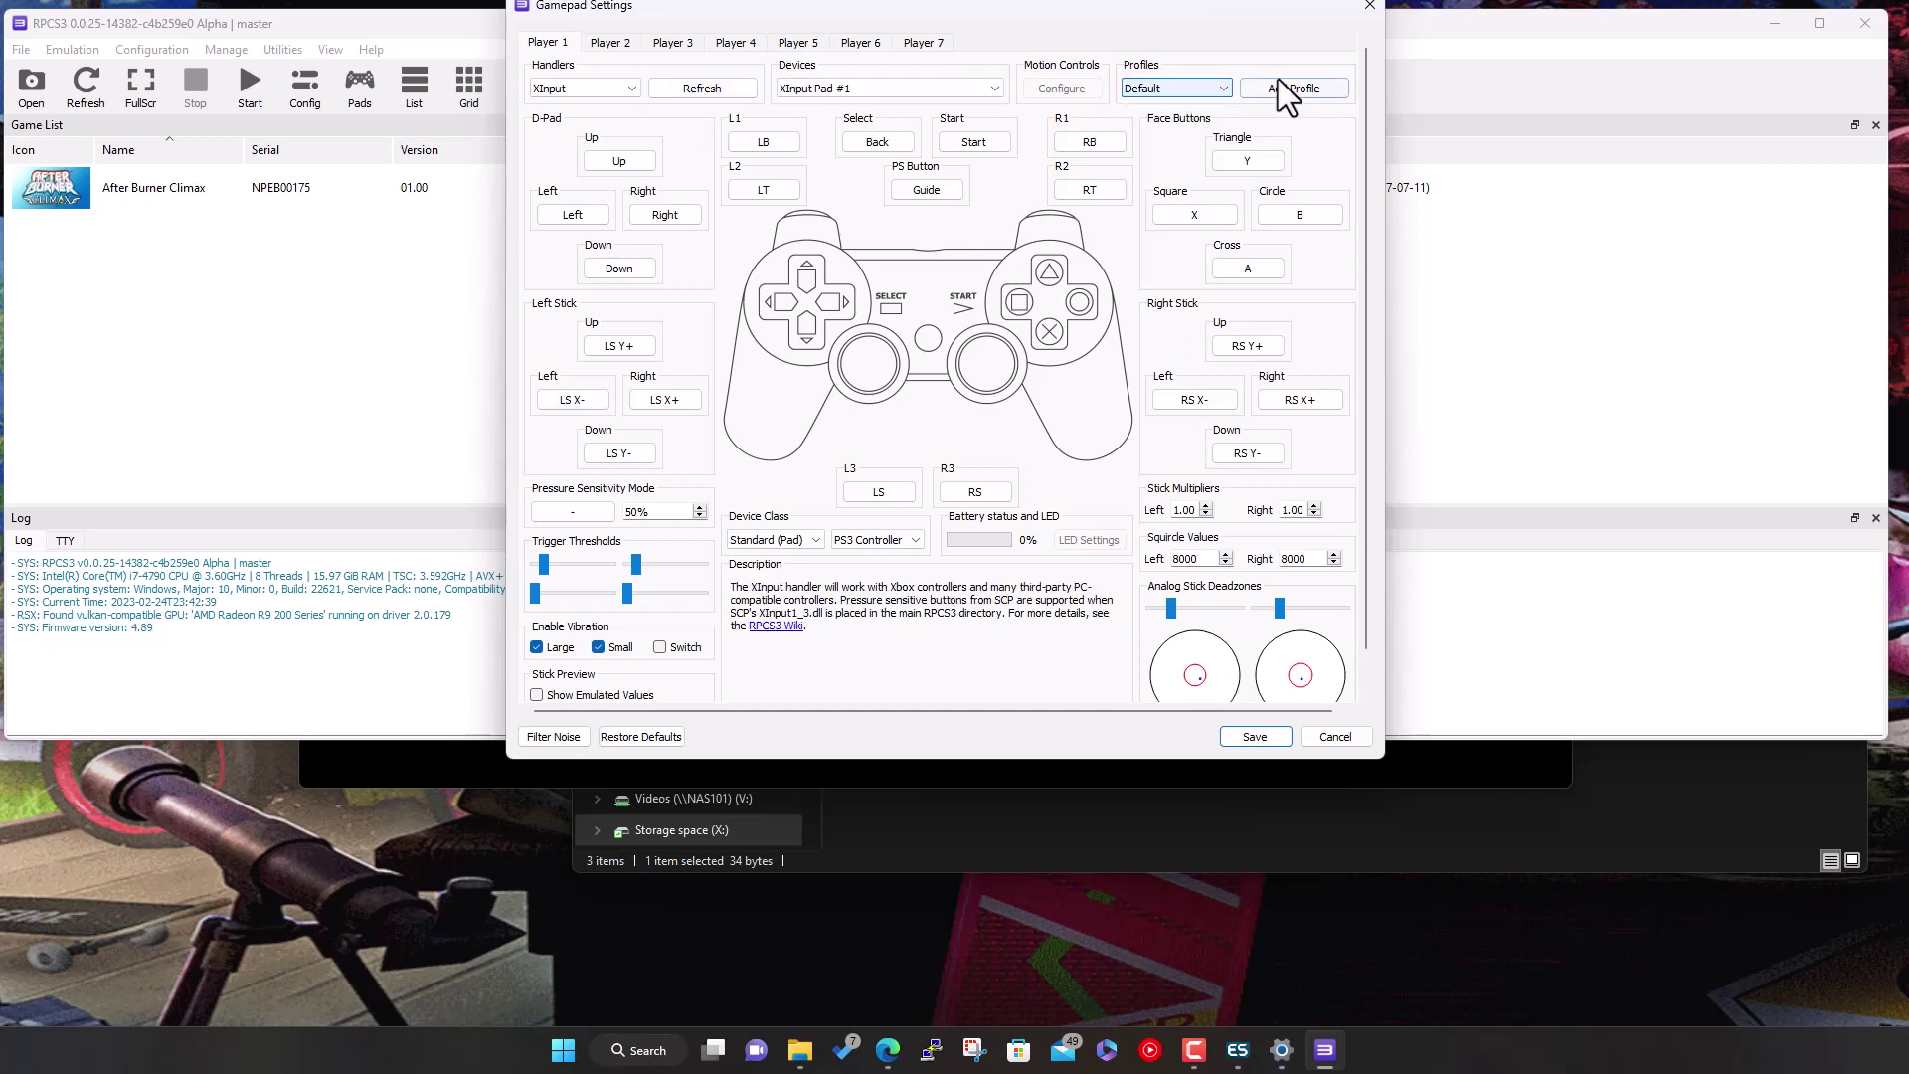
mouse_move(1224, 603)
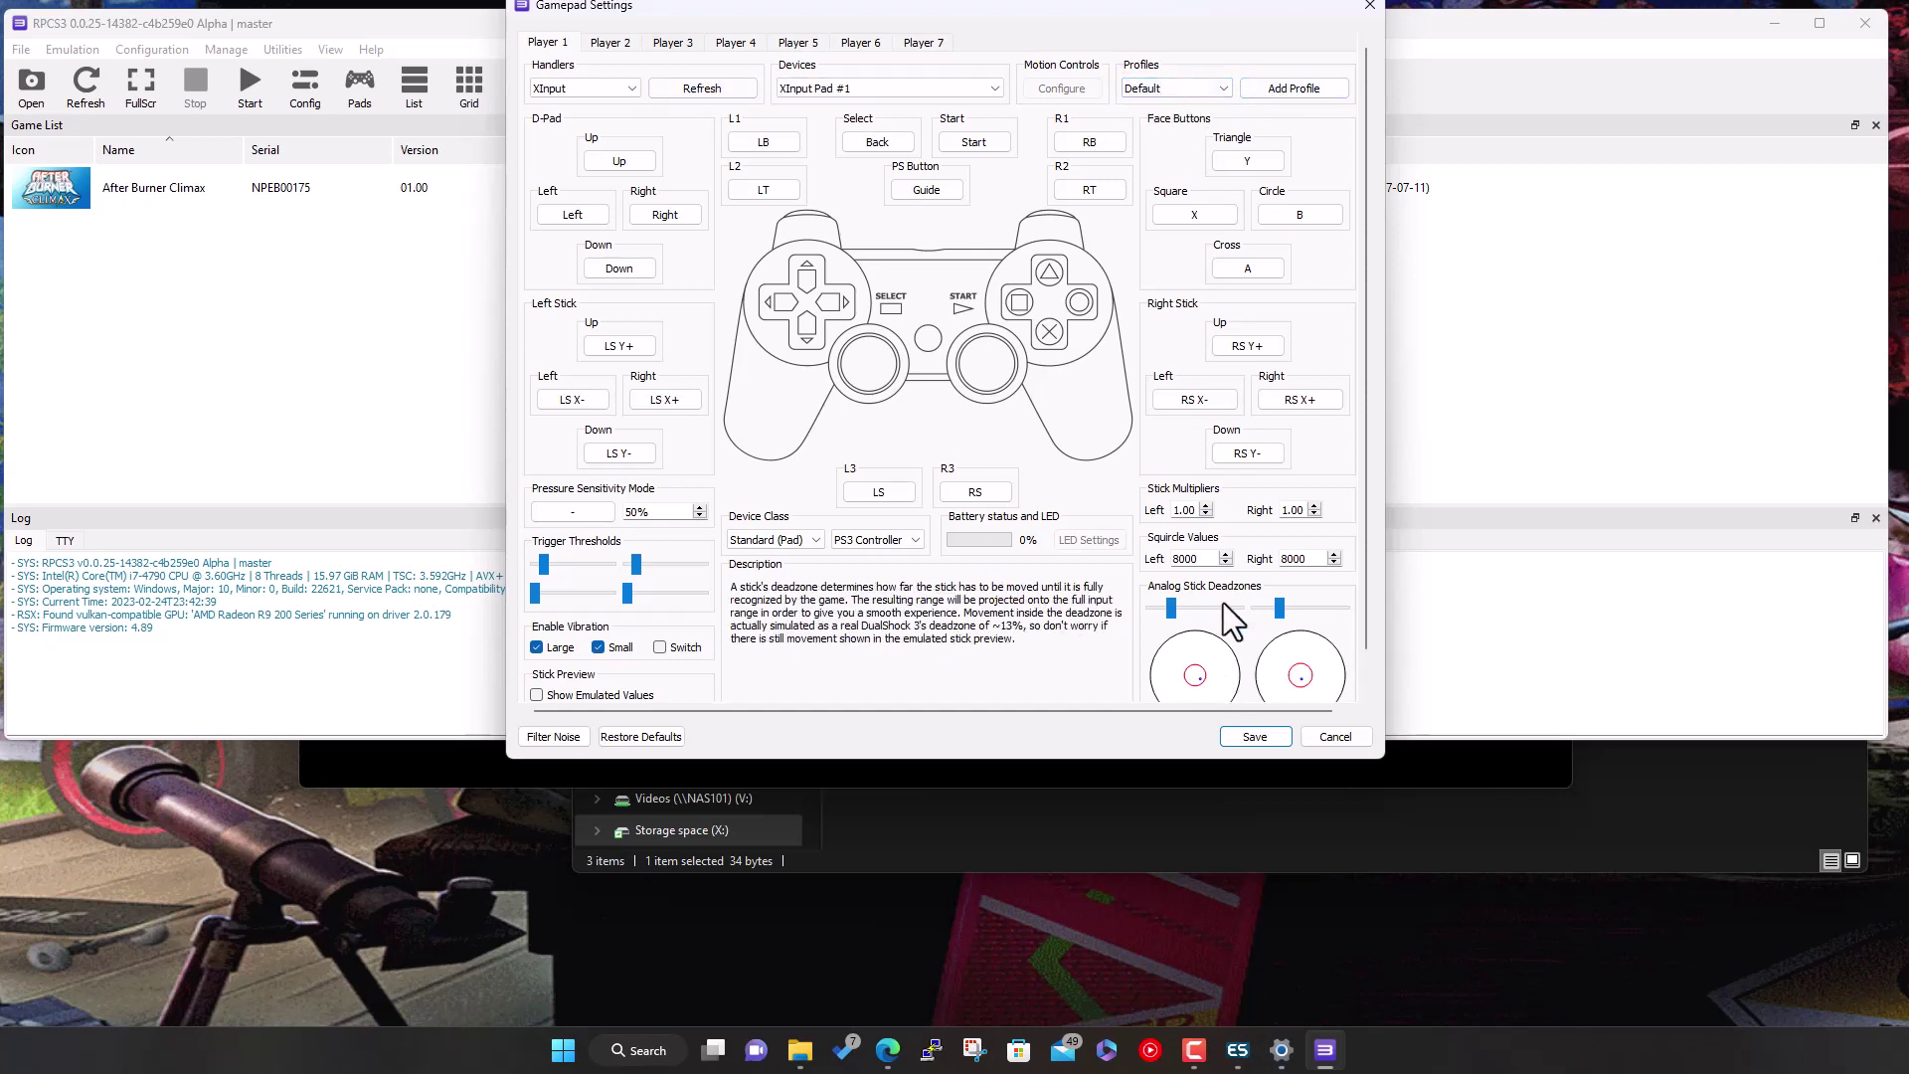
click(1245, 736)
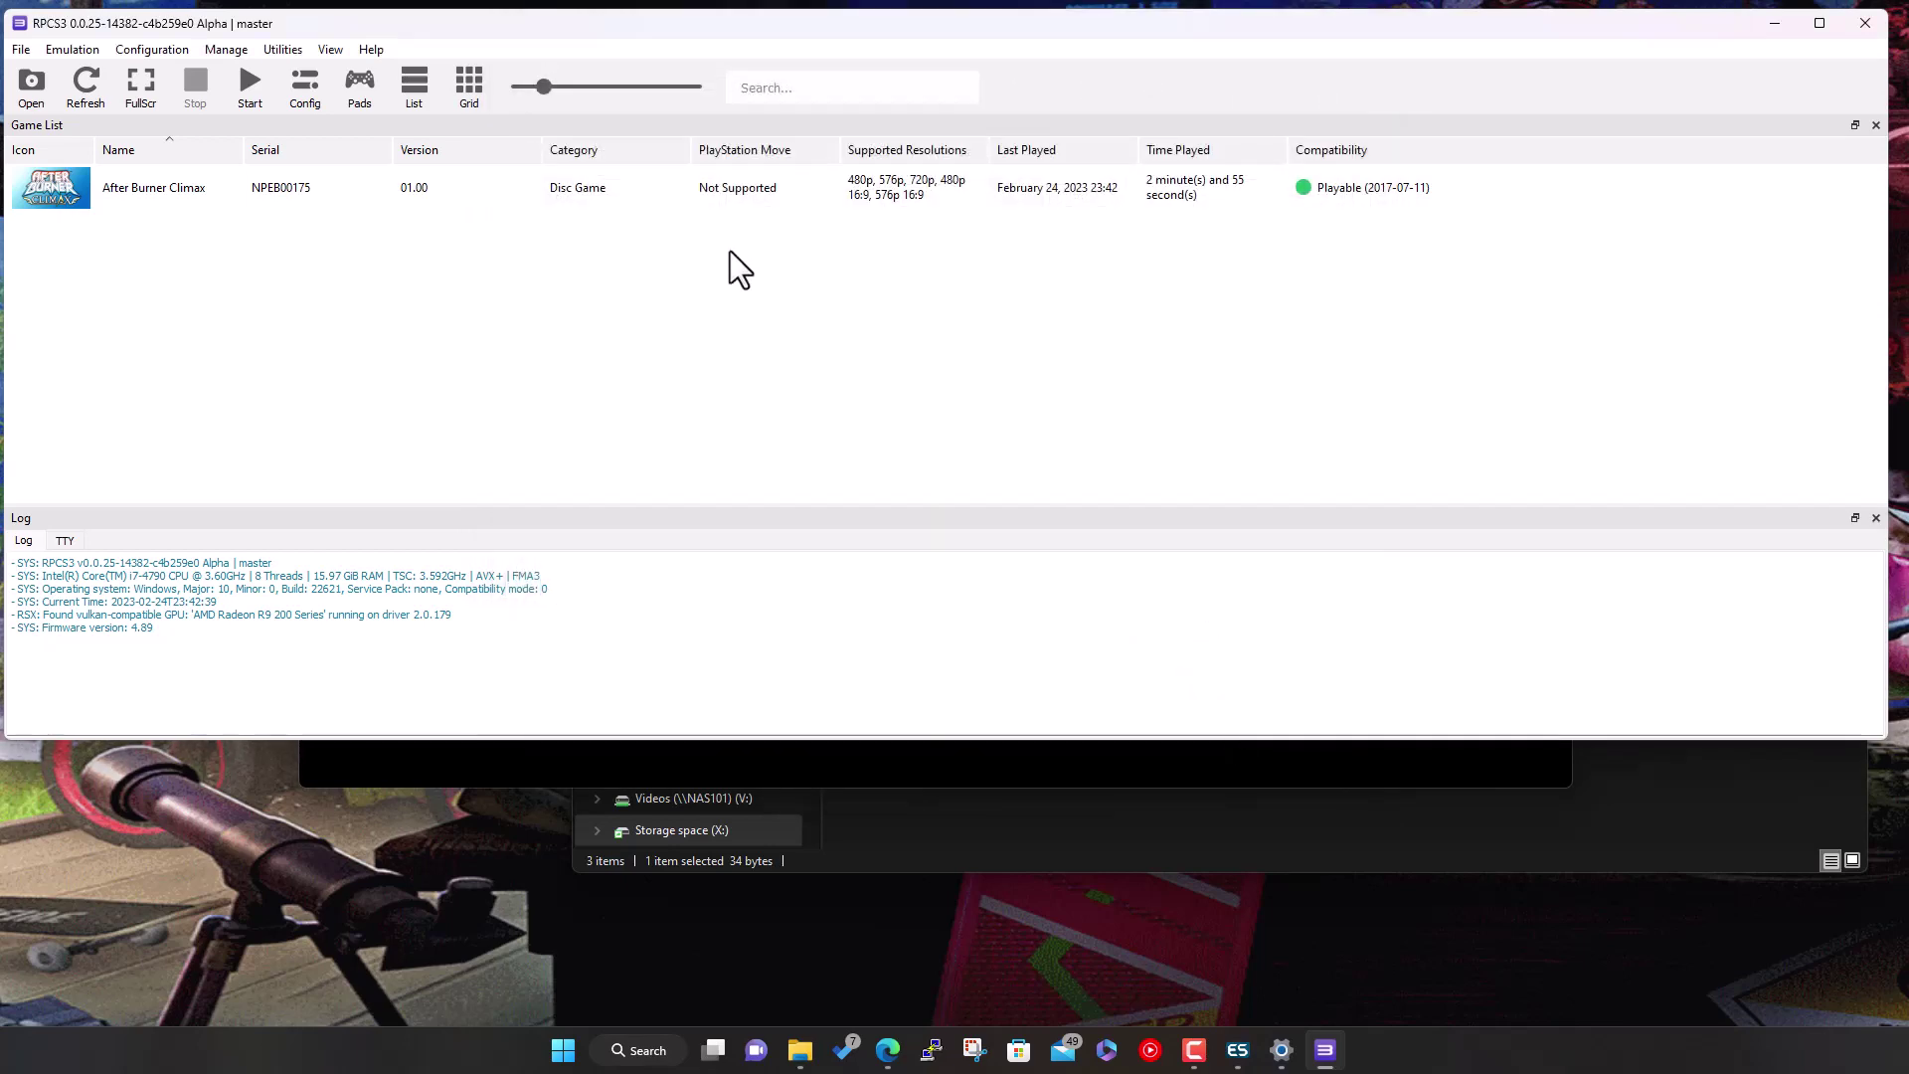
click(1866, 22)
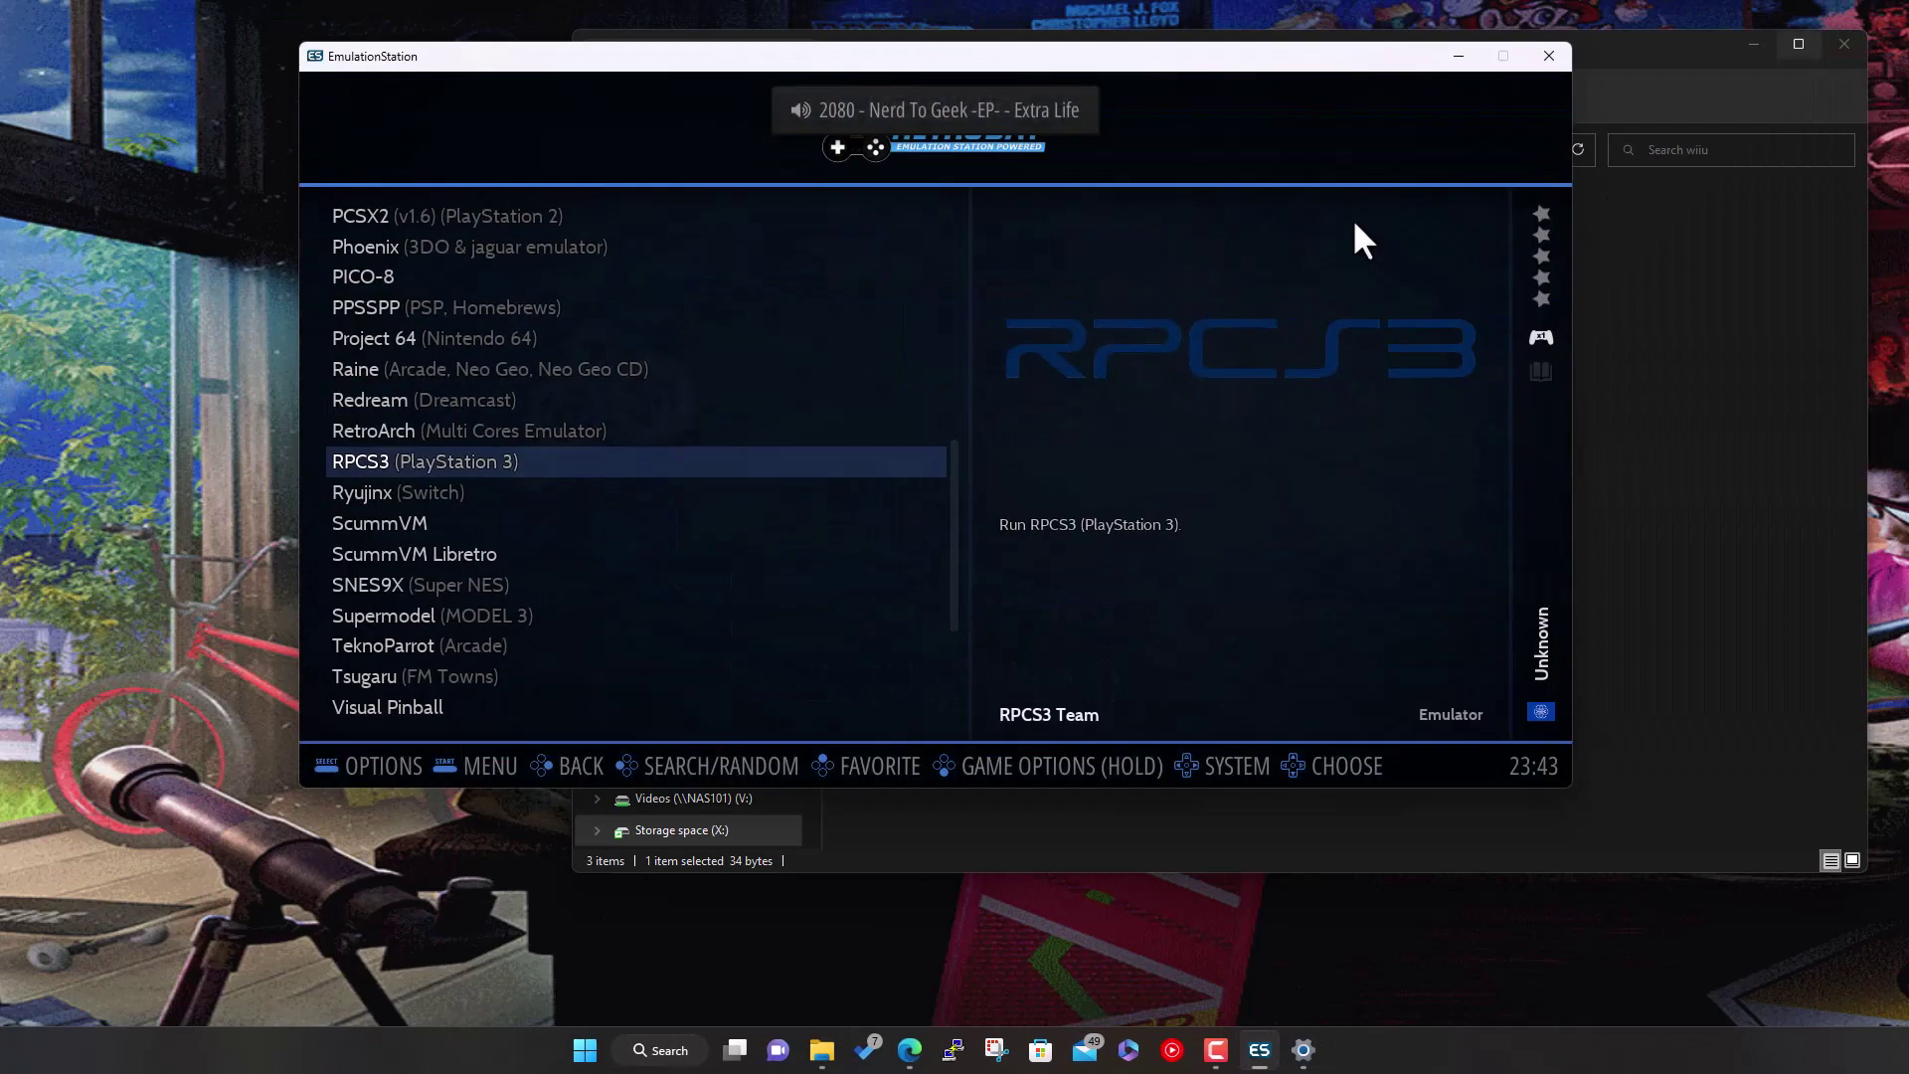
Find PCSX2 (AVX2) (PlayStation 2) in the RetroBat emulator list and launch it
key(Up)
key(Up)
key(Up)
key(Up)
key(Up)
key(Up)
key(Up)
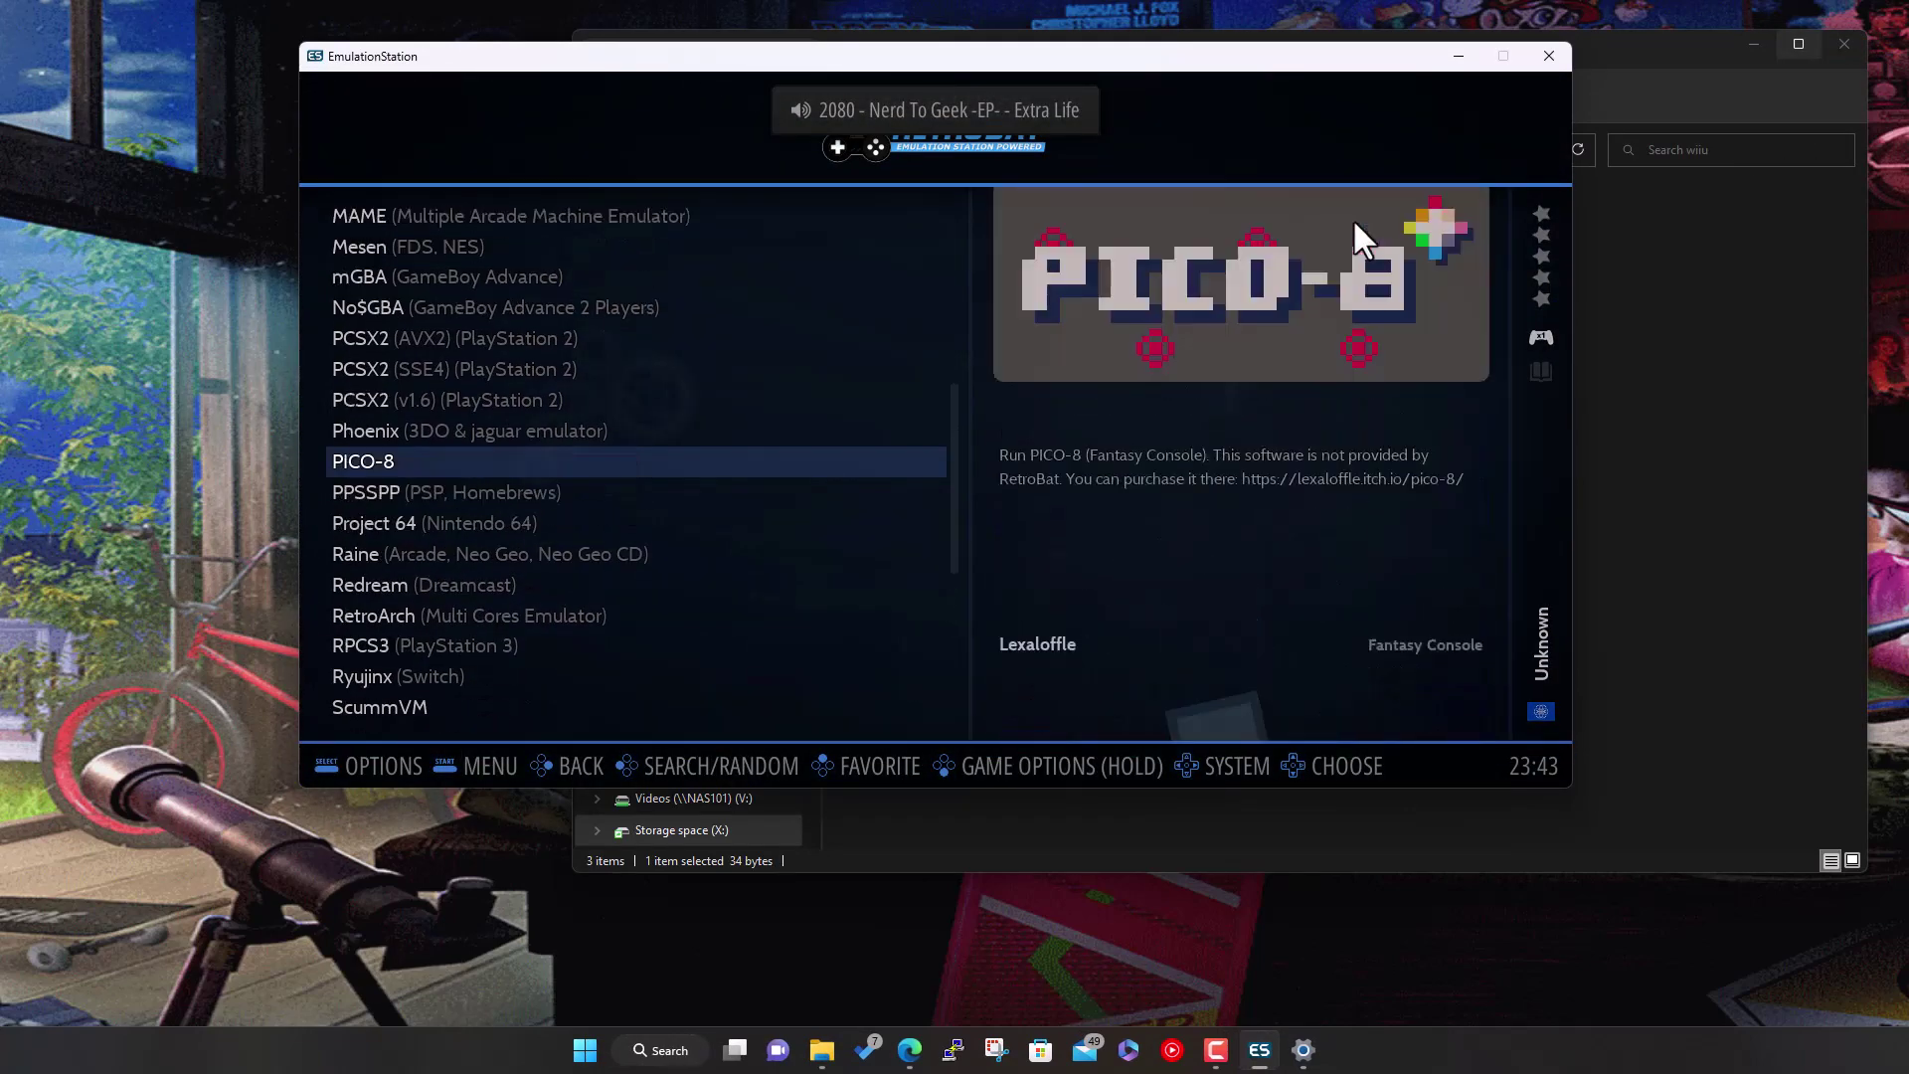
key(Up)
key(Up)
key(Up)
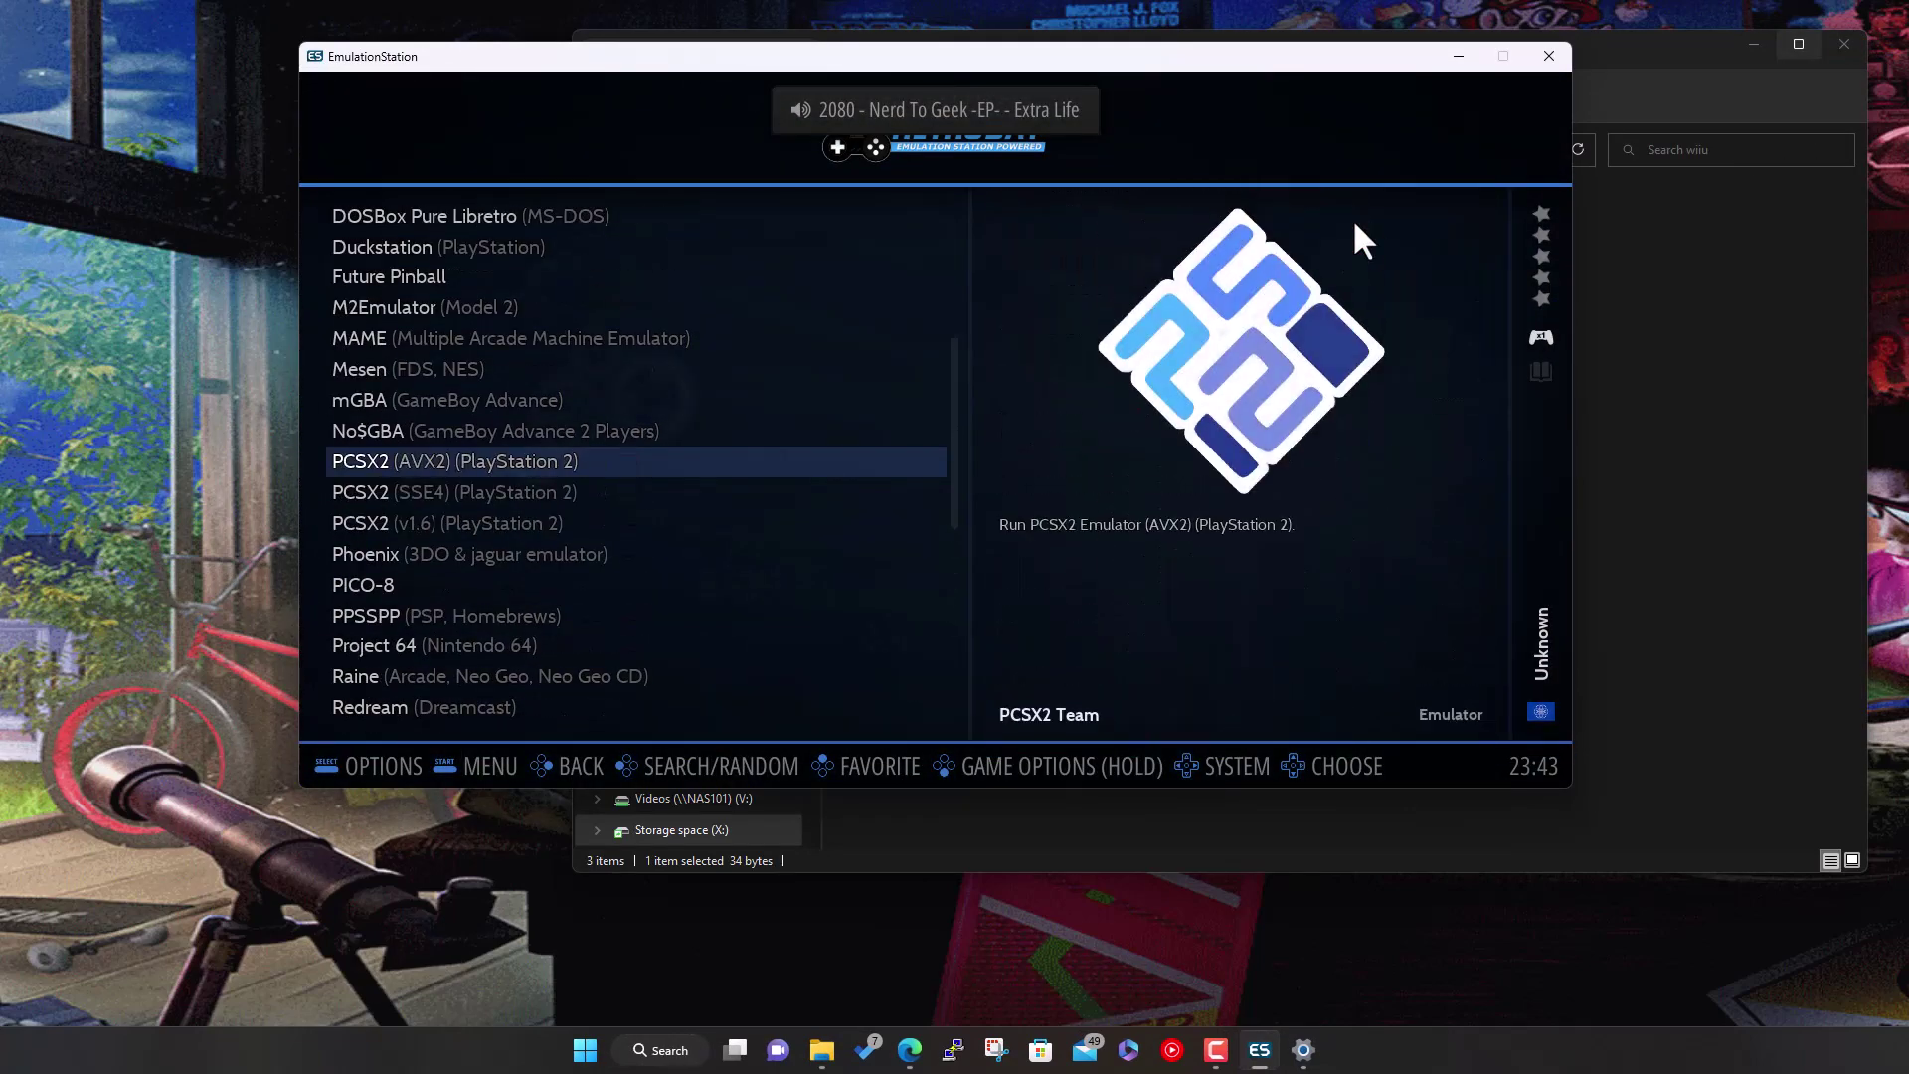
key(Return)
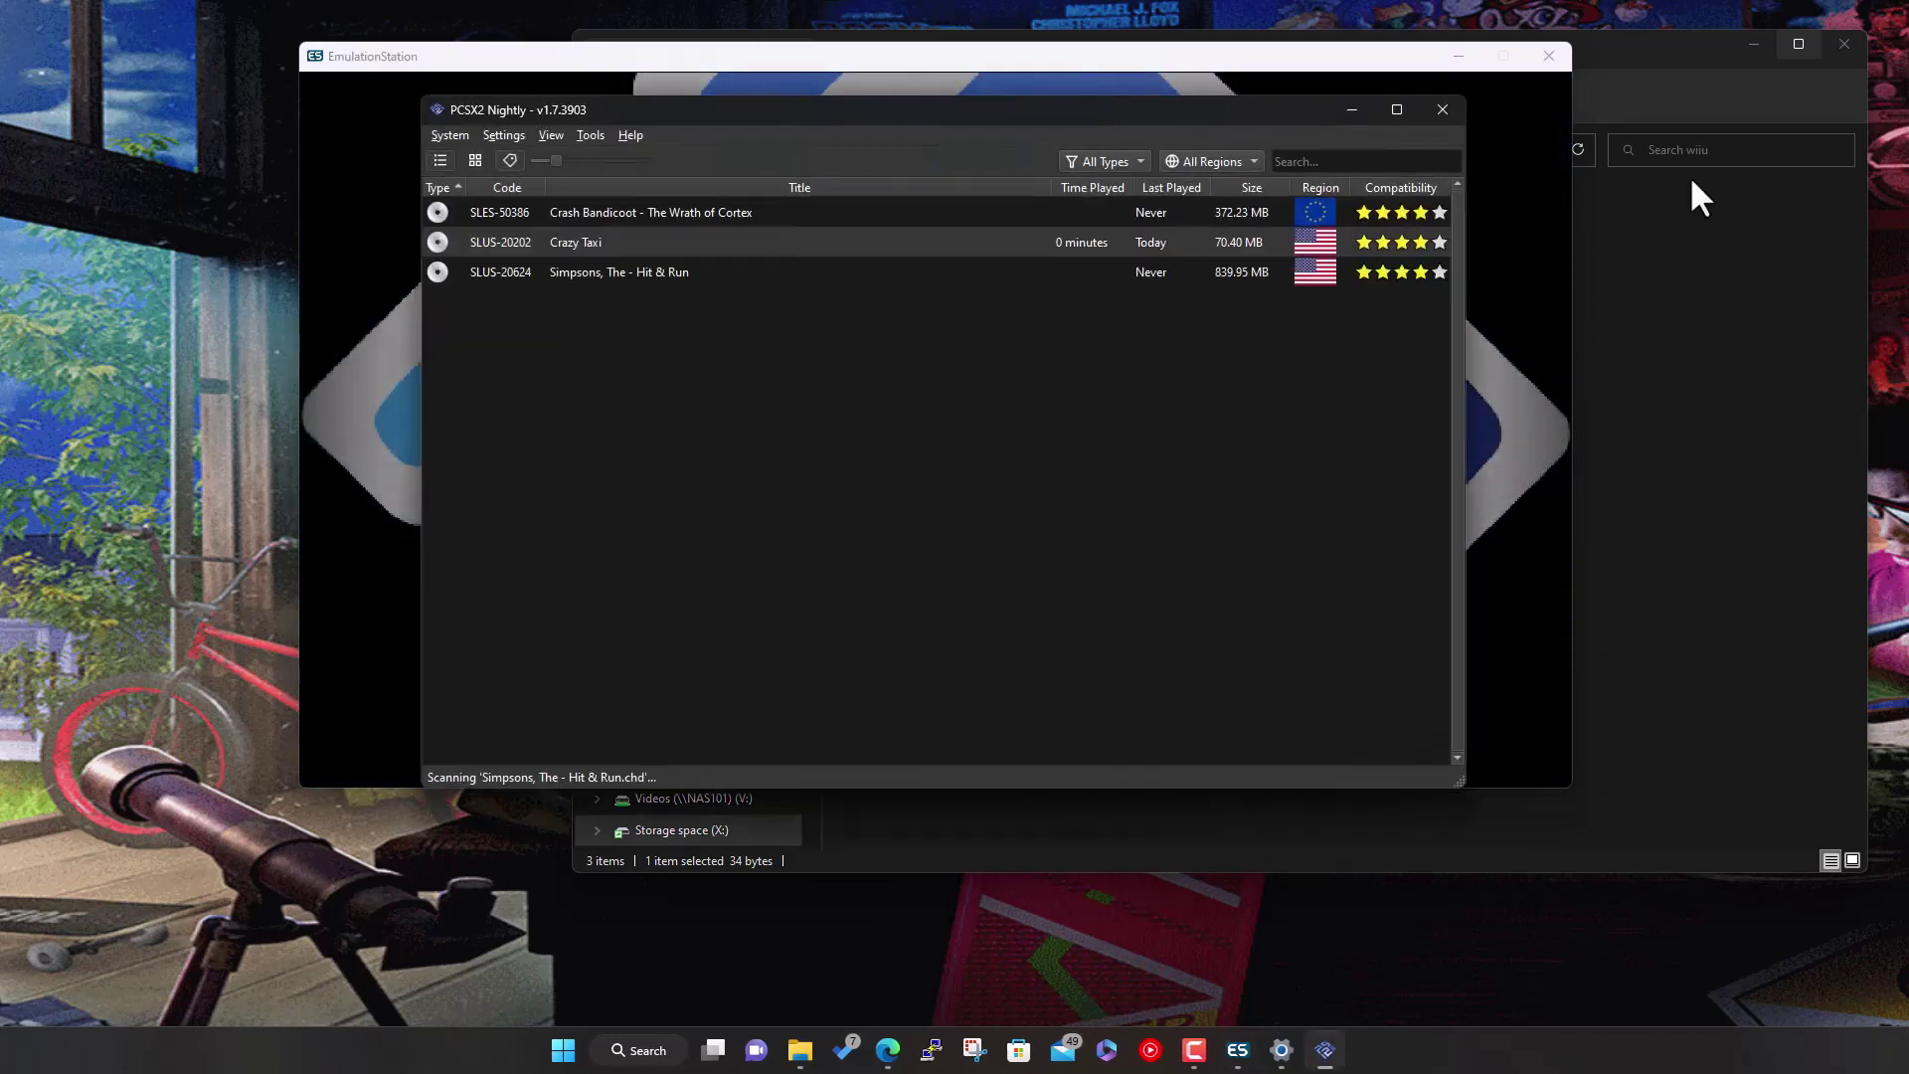
Review the input sources and detected devices in the global controller settings of PCSX2, and close the settings
click(501, 136)
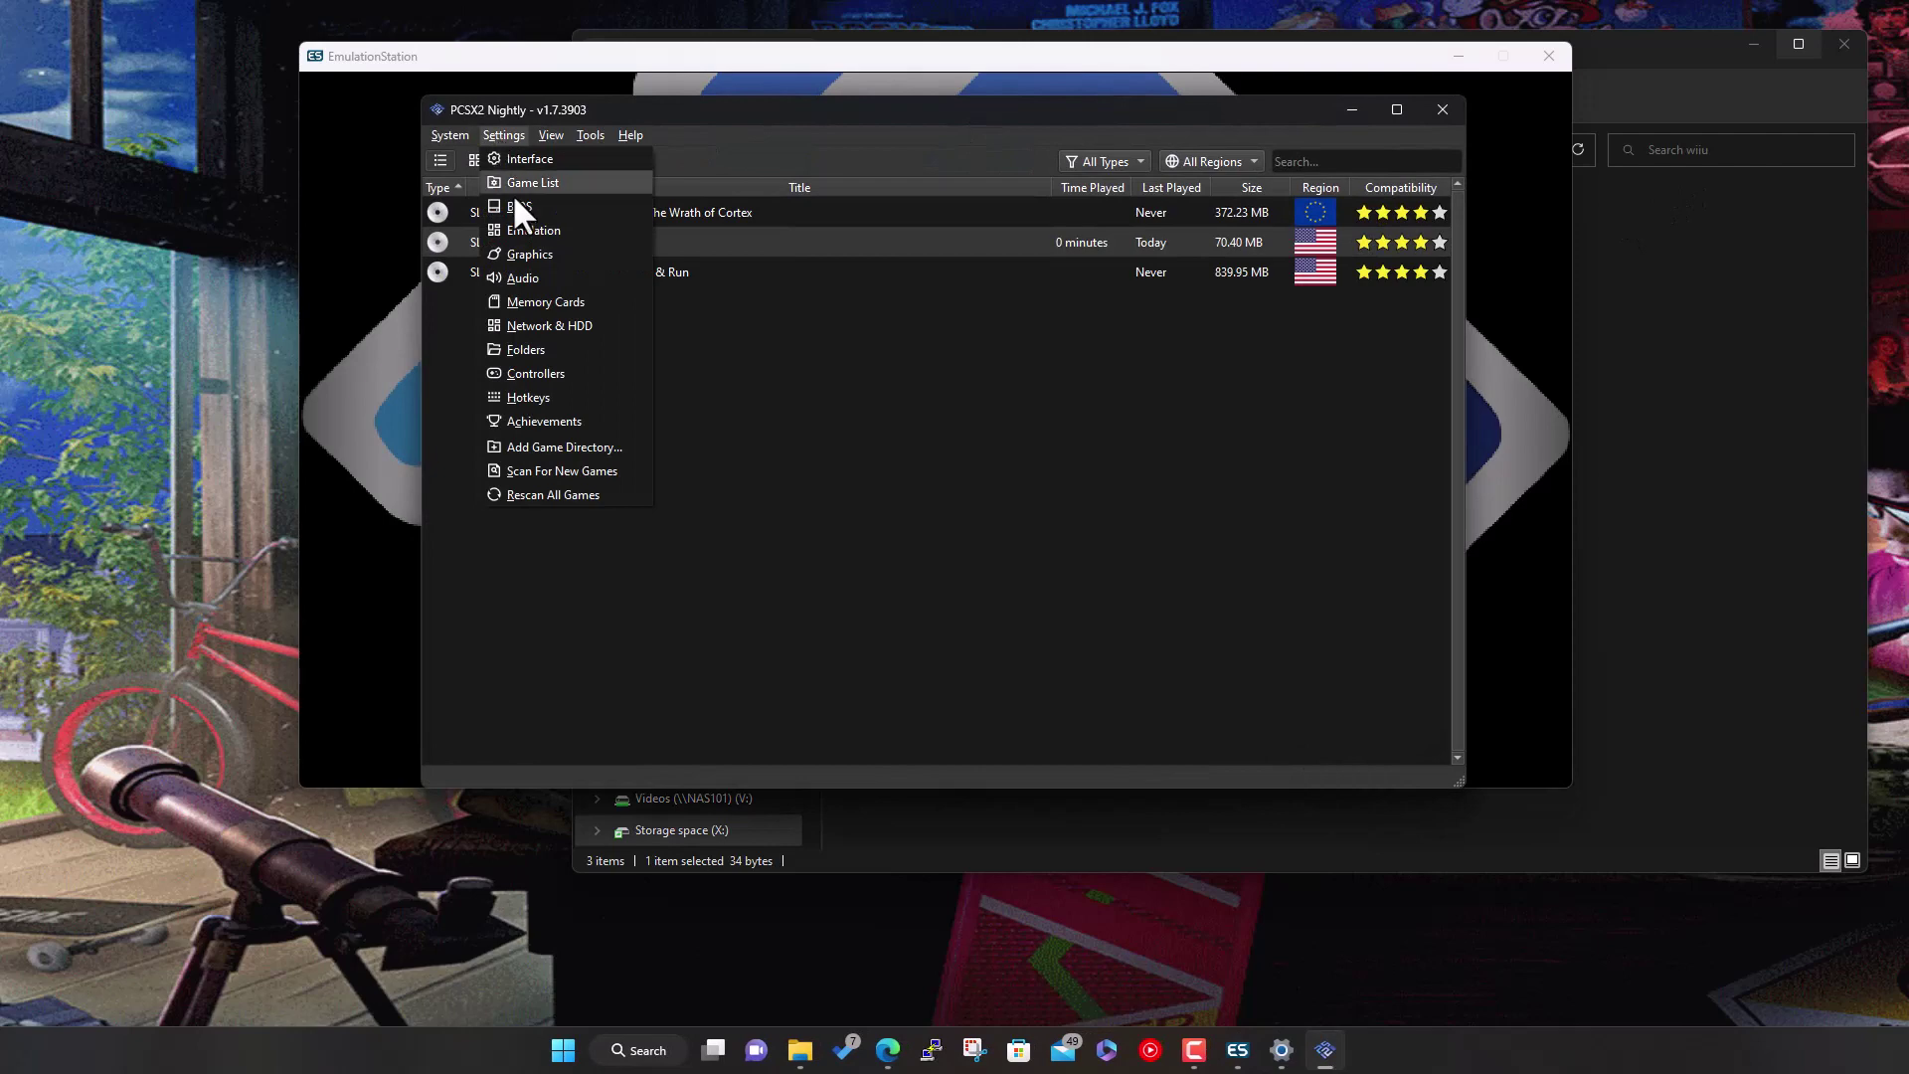
click(537, 375)
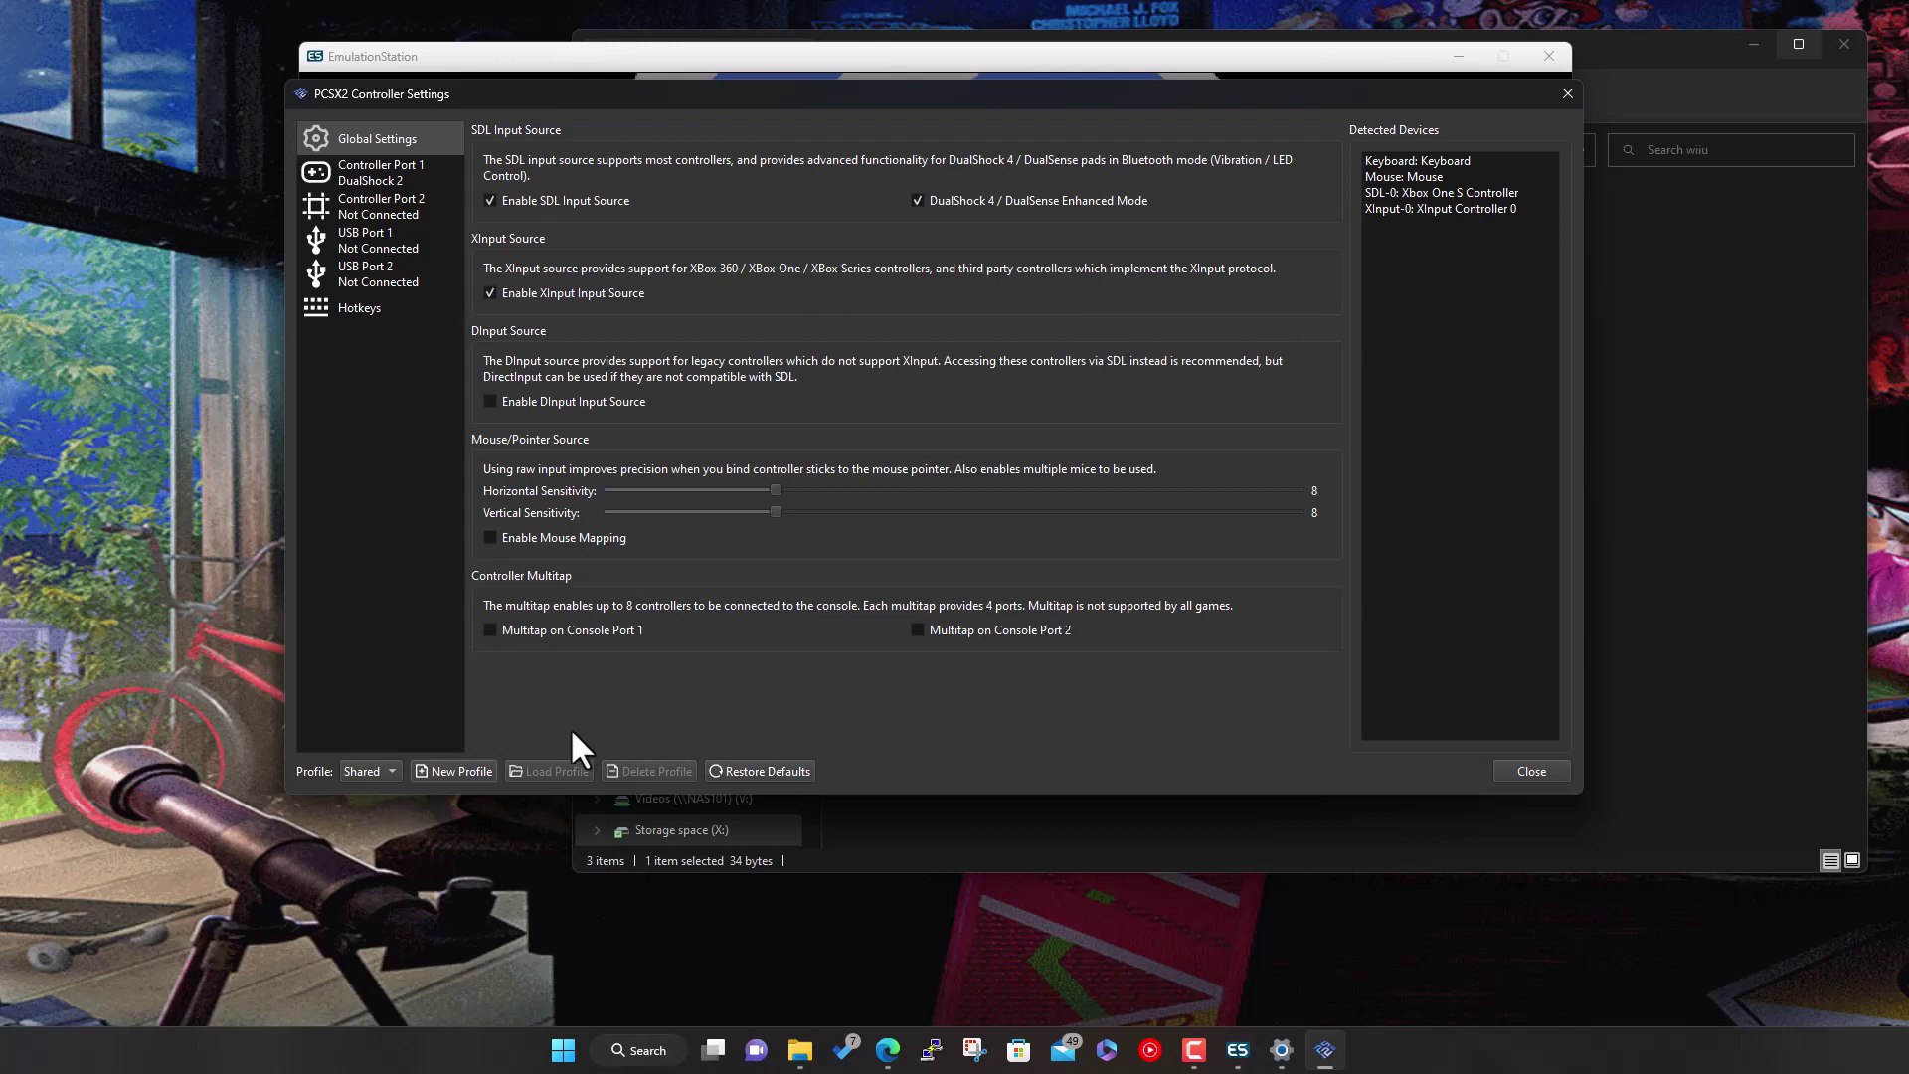
click(1543, 772)
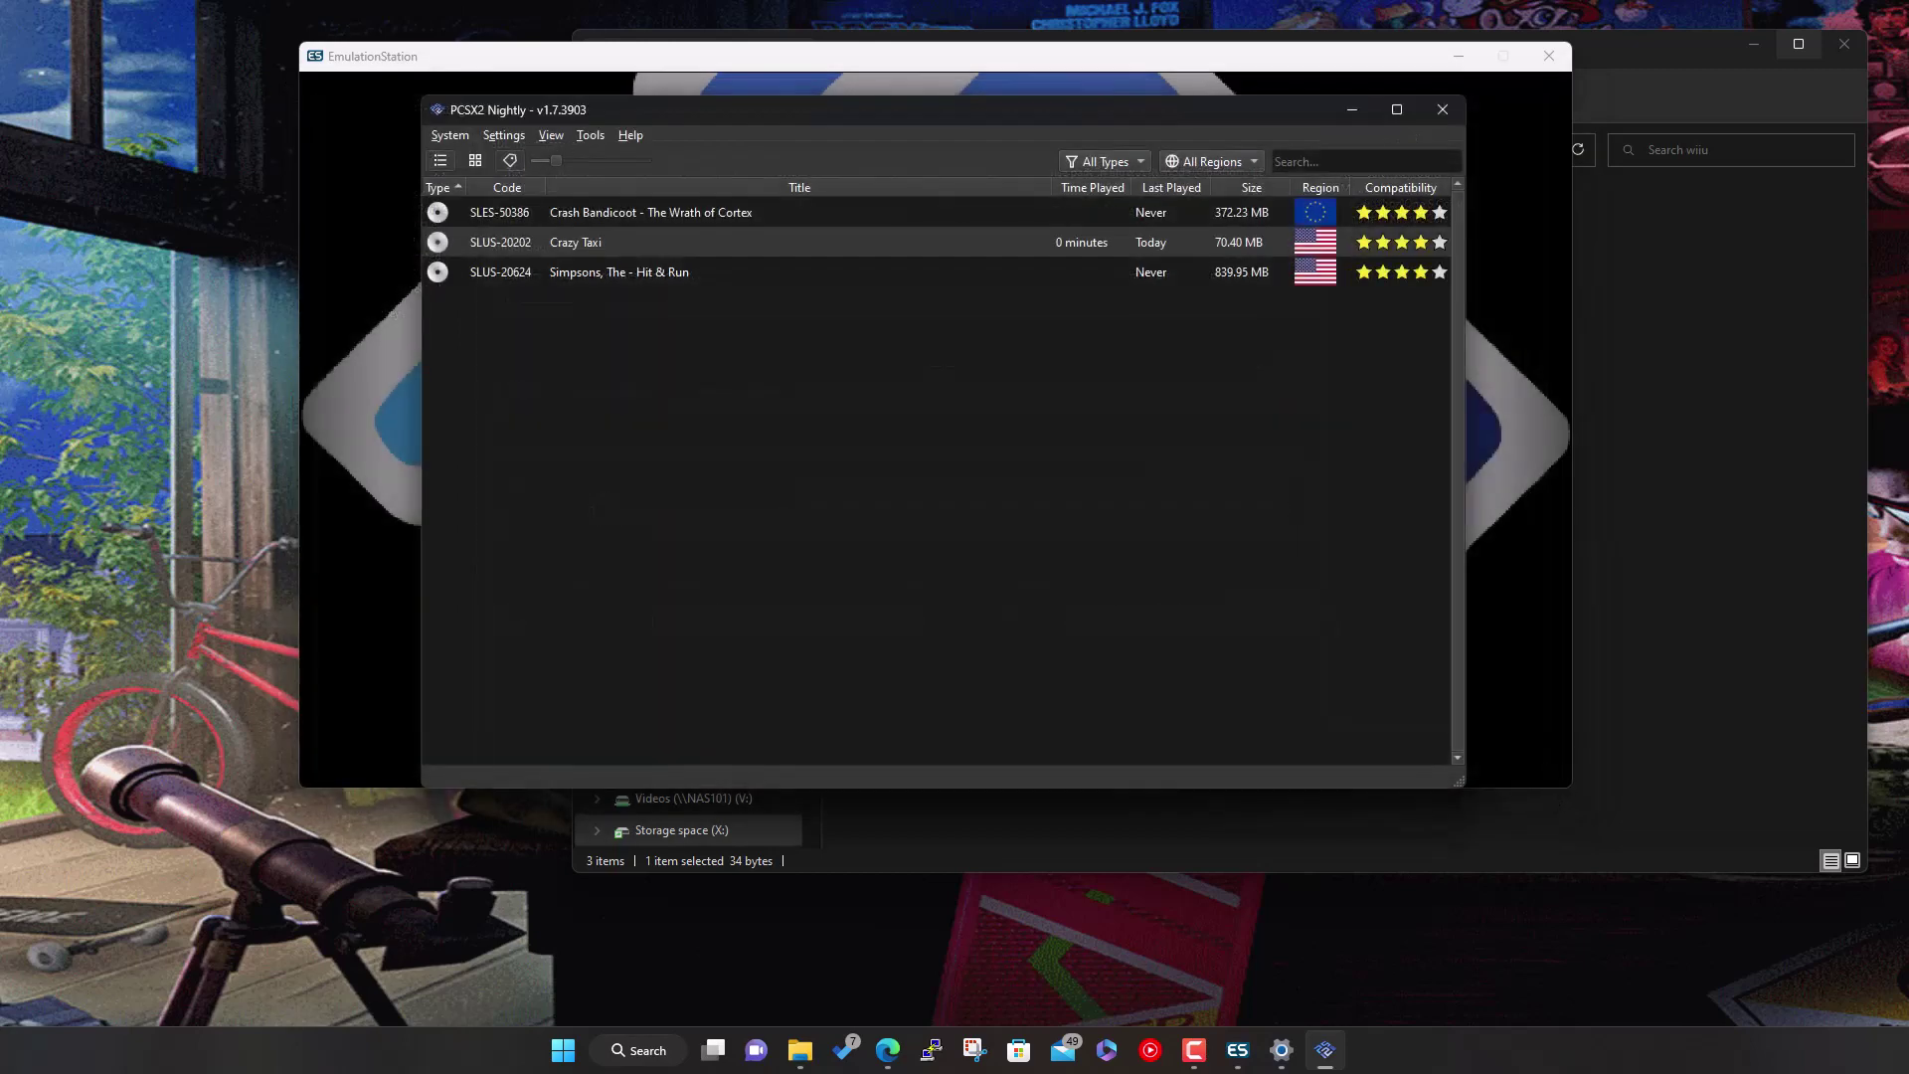
Start Crazy Taxi from the PCSX2 game list by loading its resume save state
double_click(647, 238)
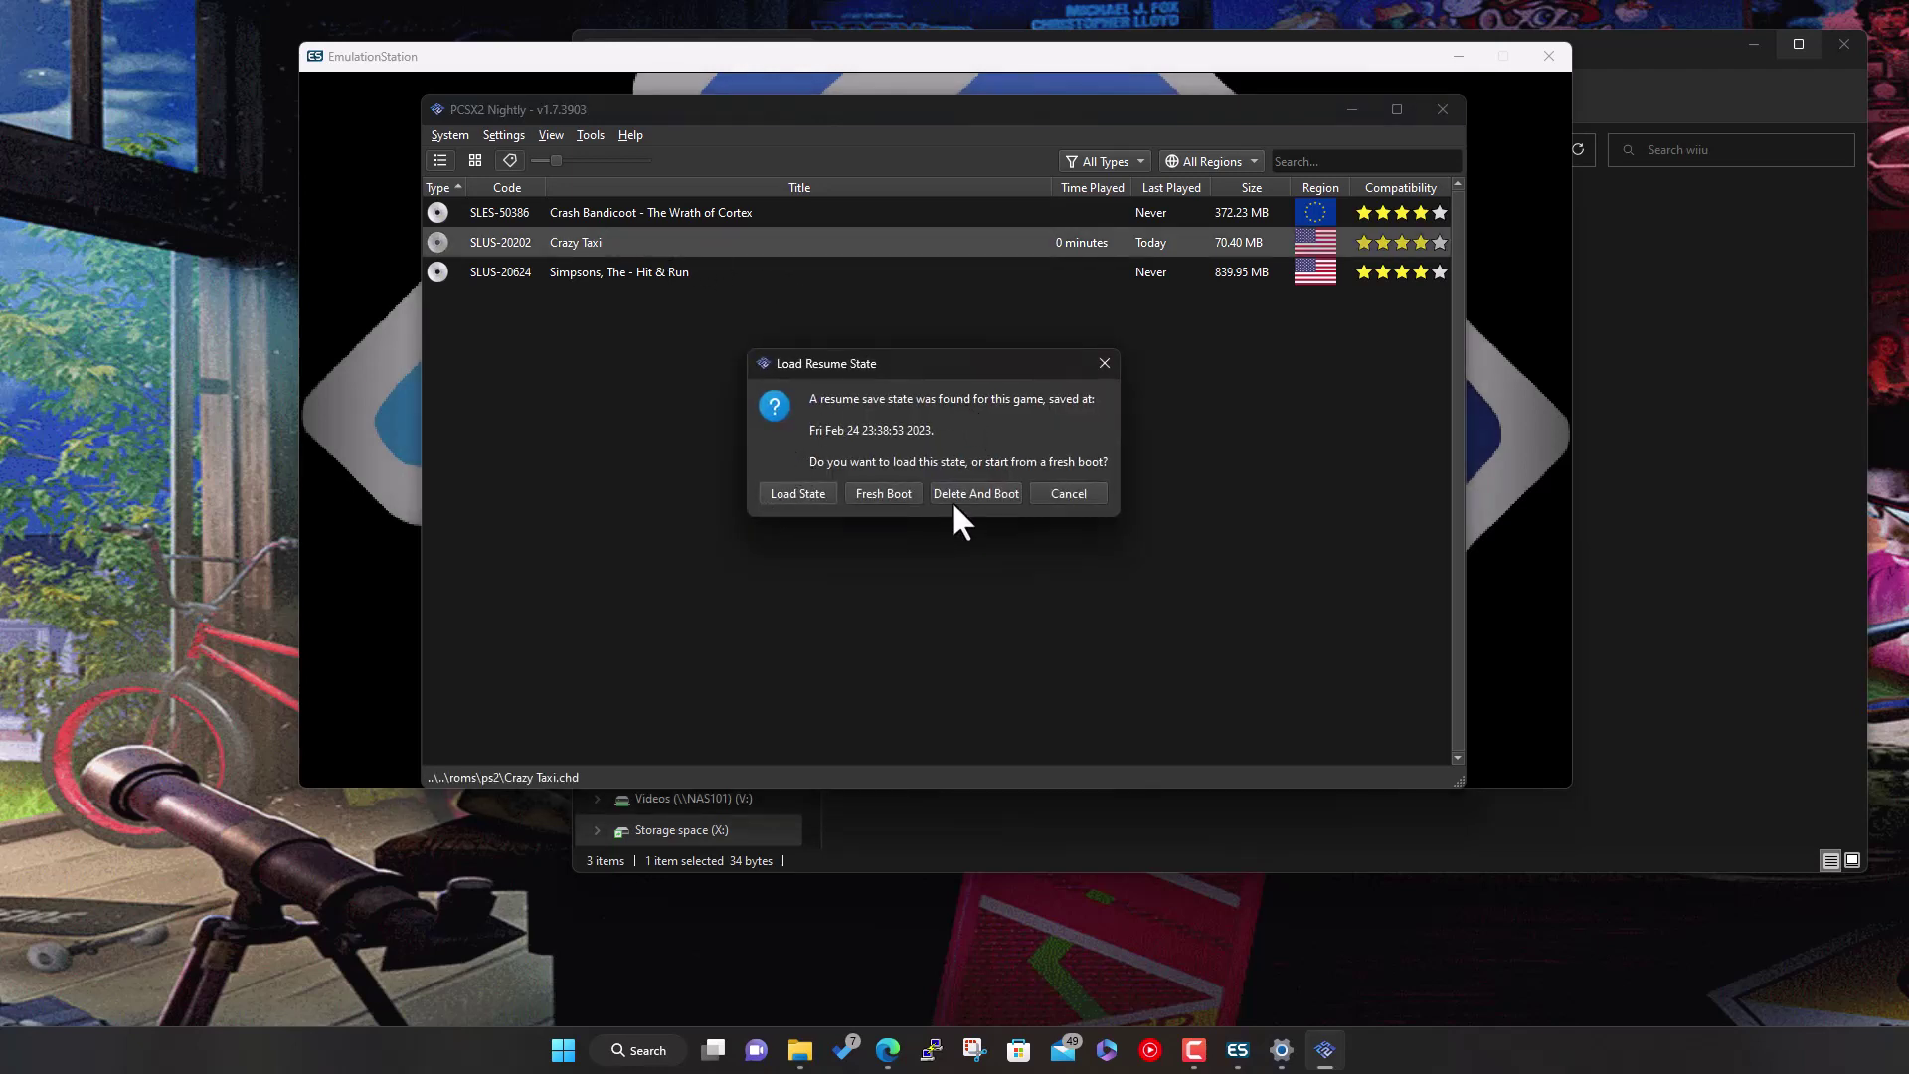
click(810, 493)
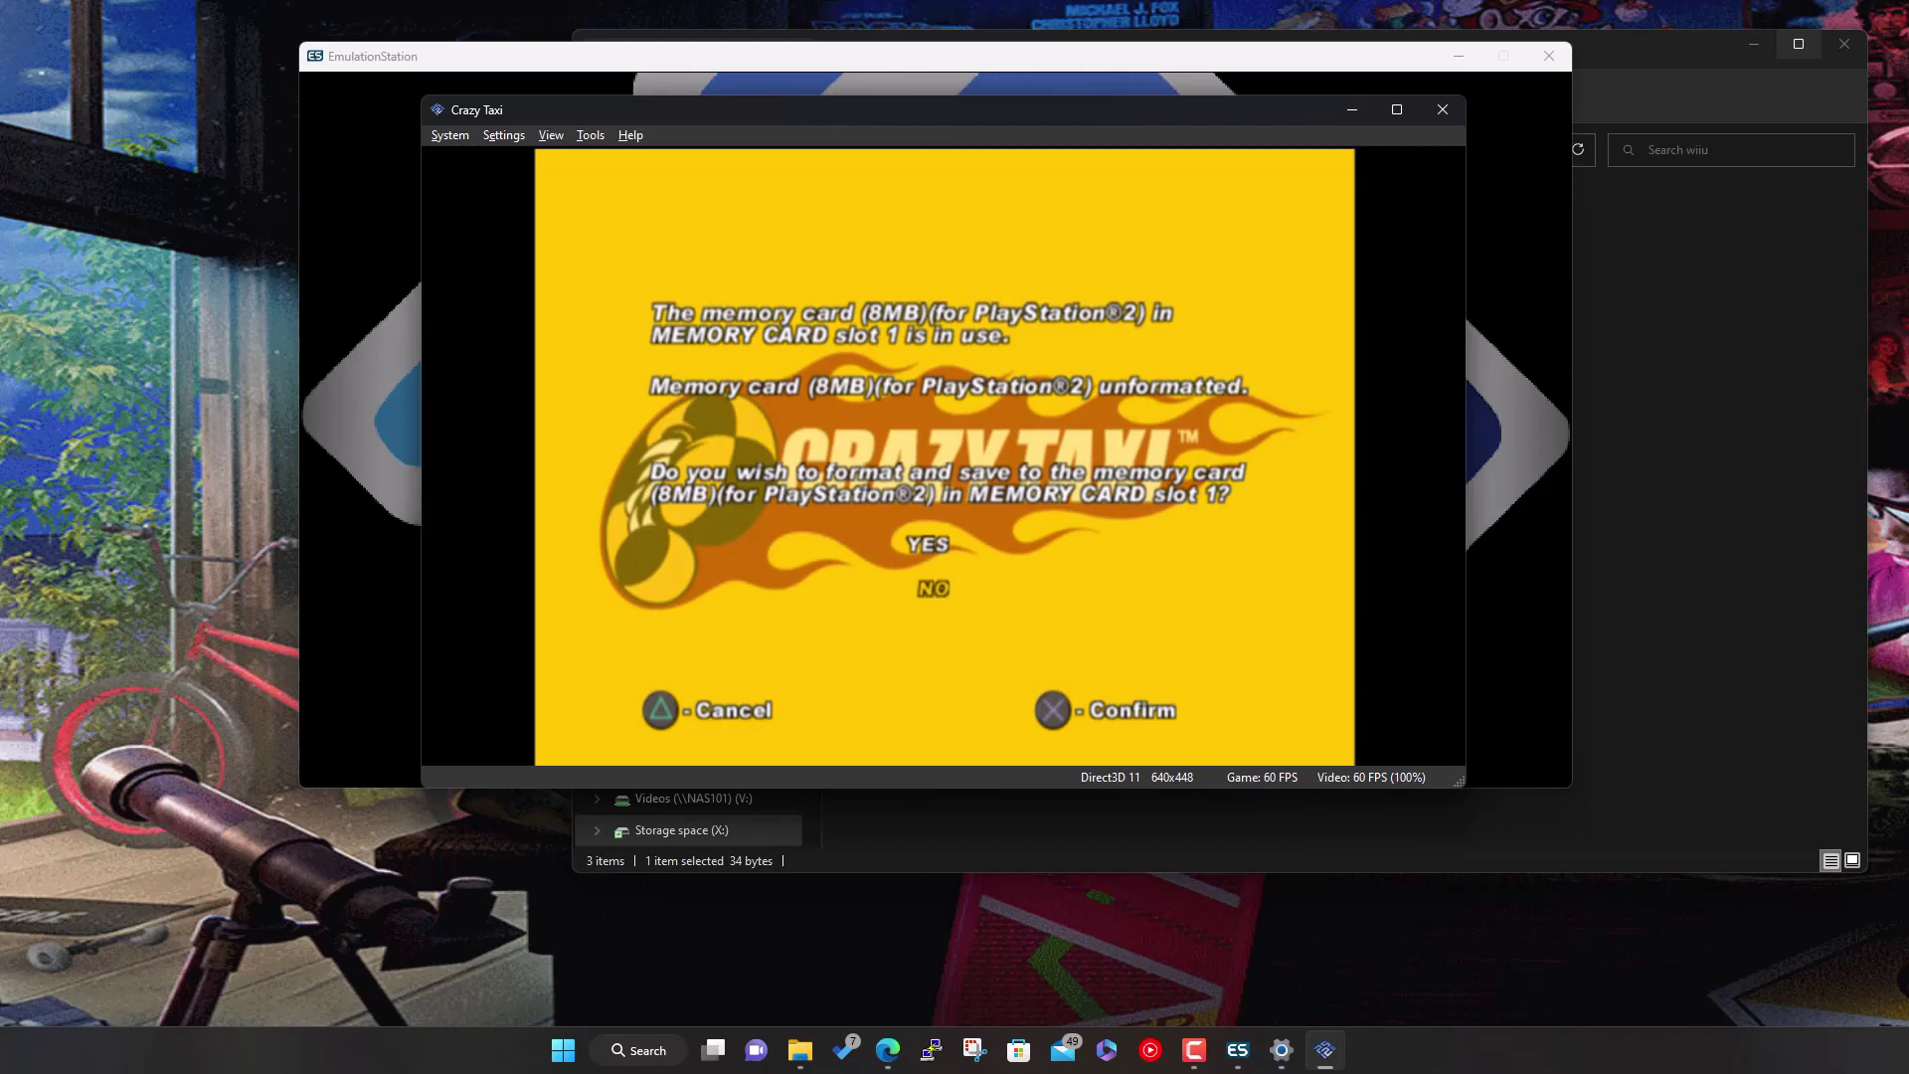
Examine the Controller Port 1 type, bindings and DualShock 2 settings, and close the controller settings
click(521, 134)
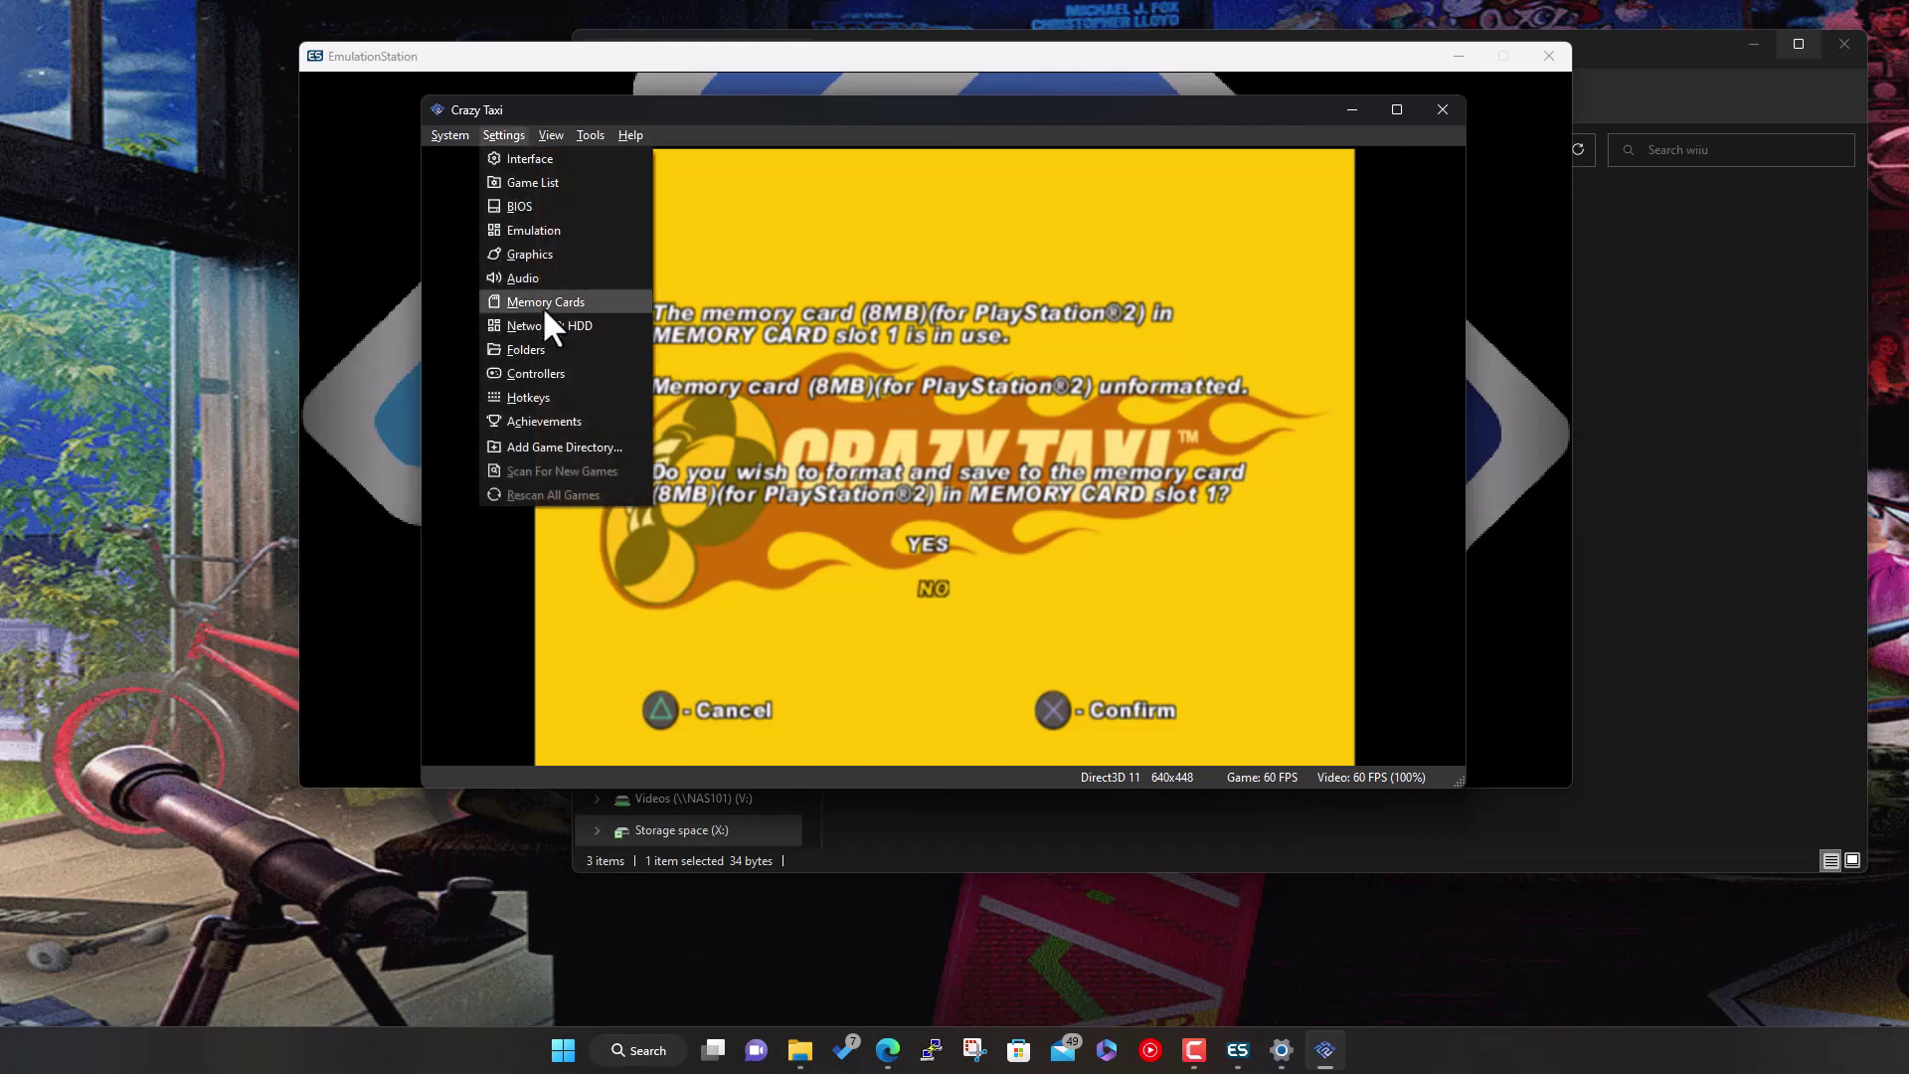
click(537, 374)
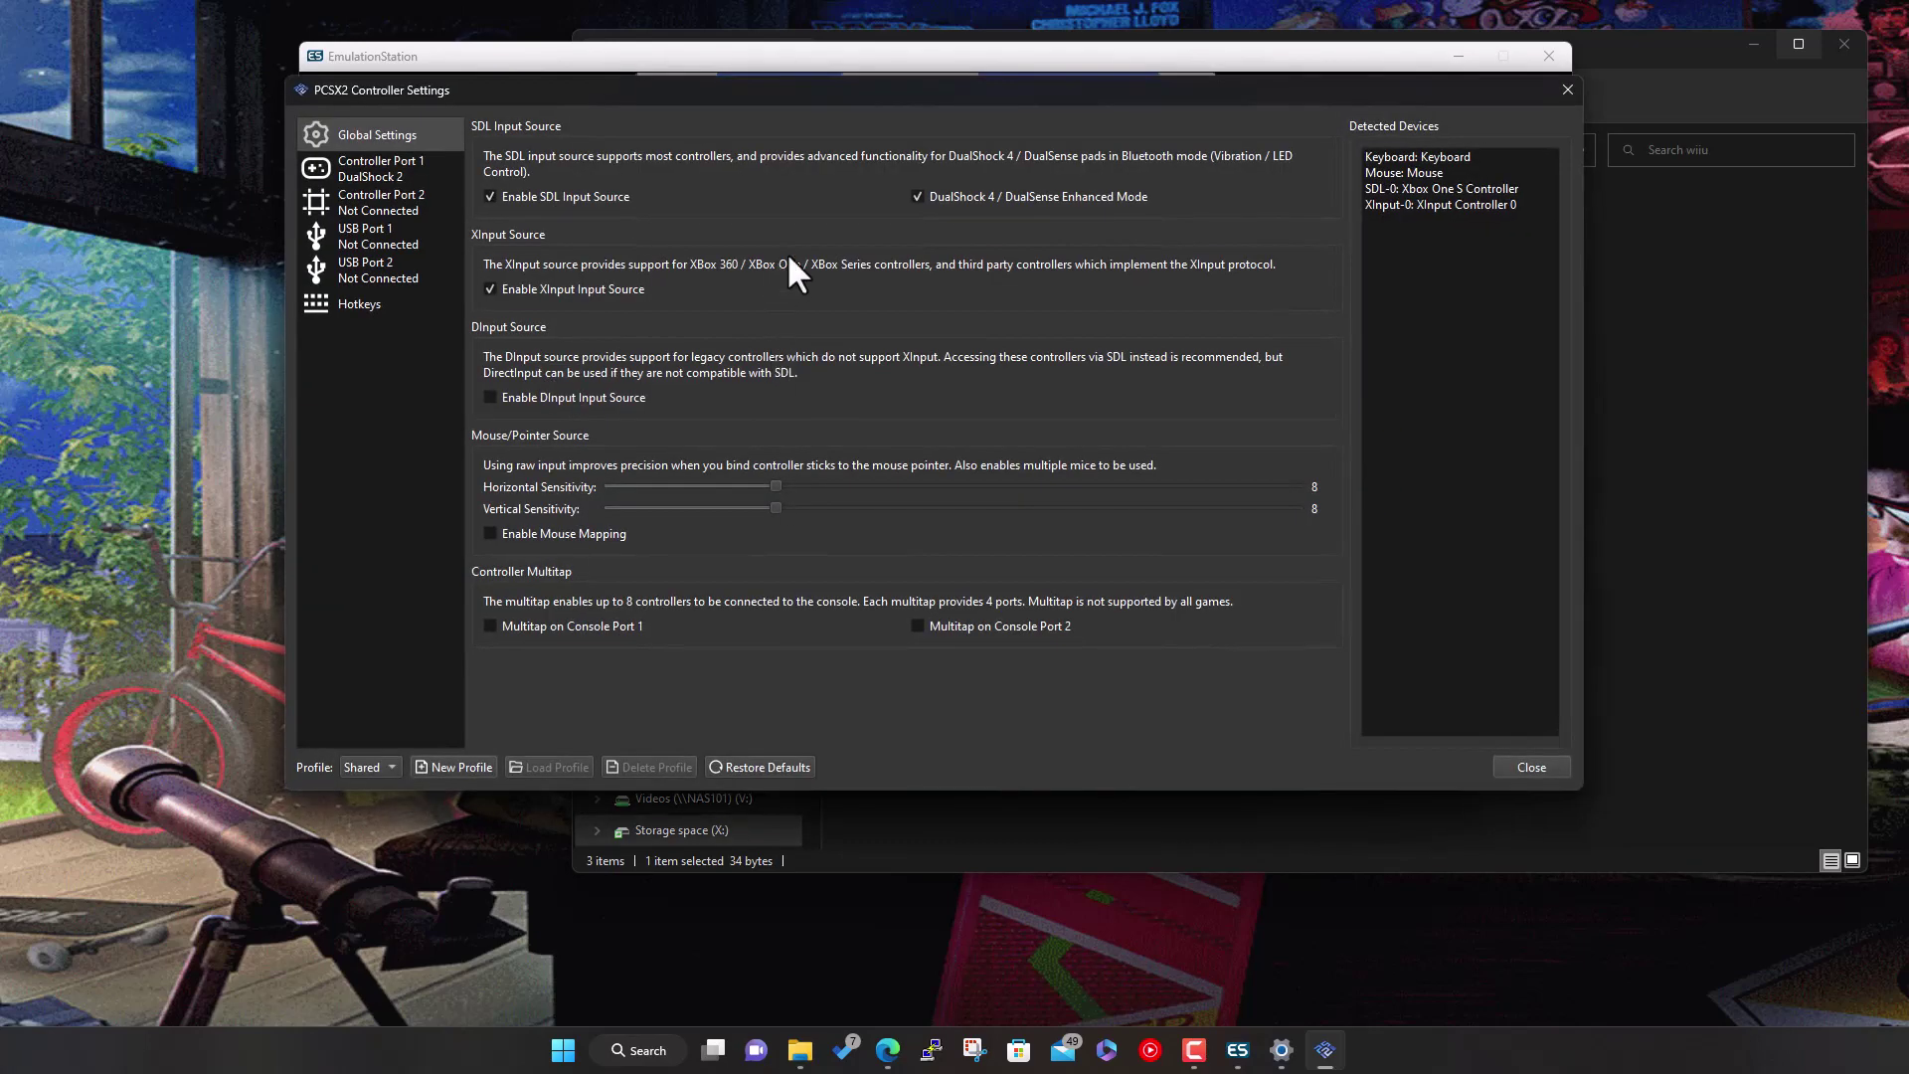
click(393, 174)
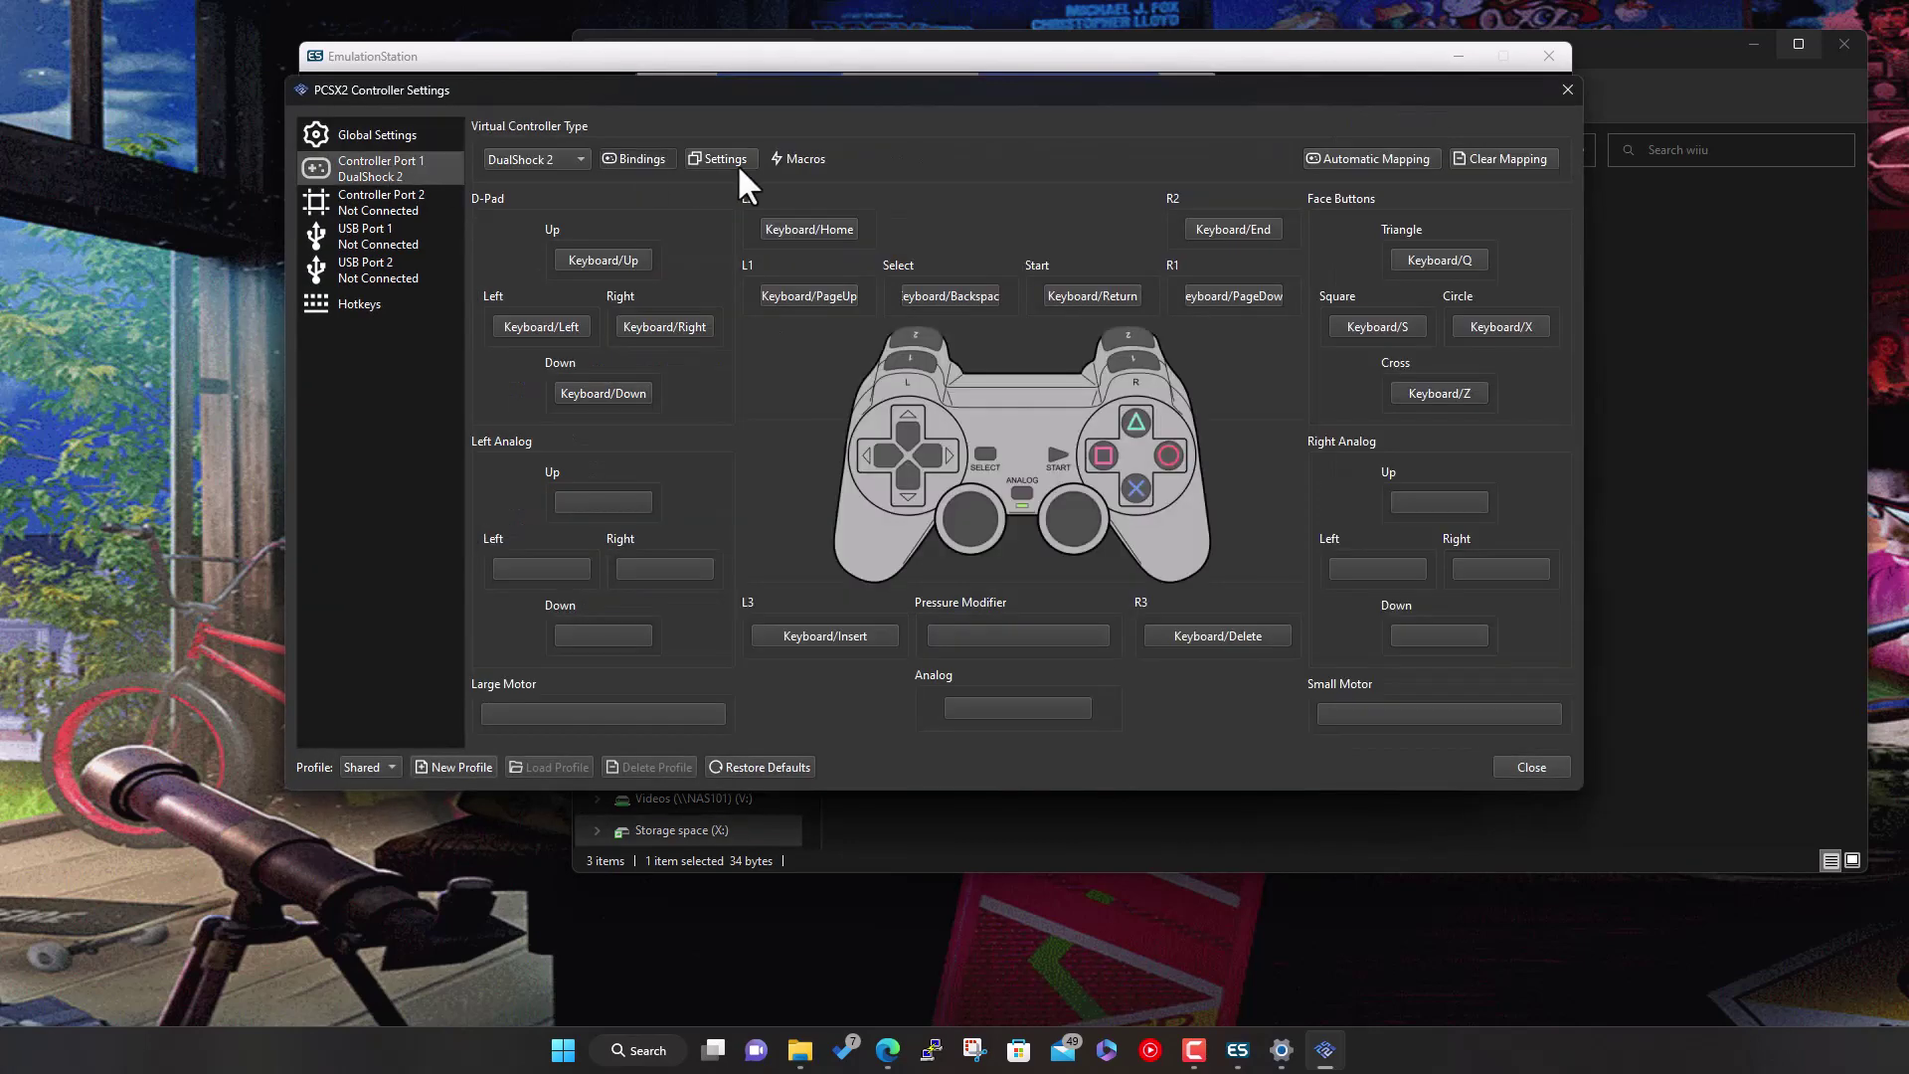
click(565, 157)
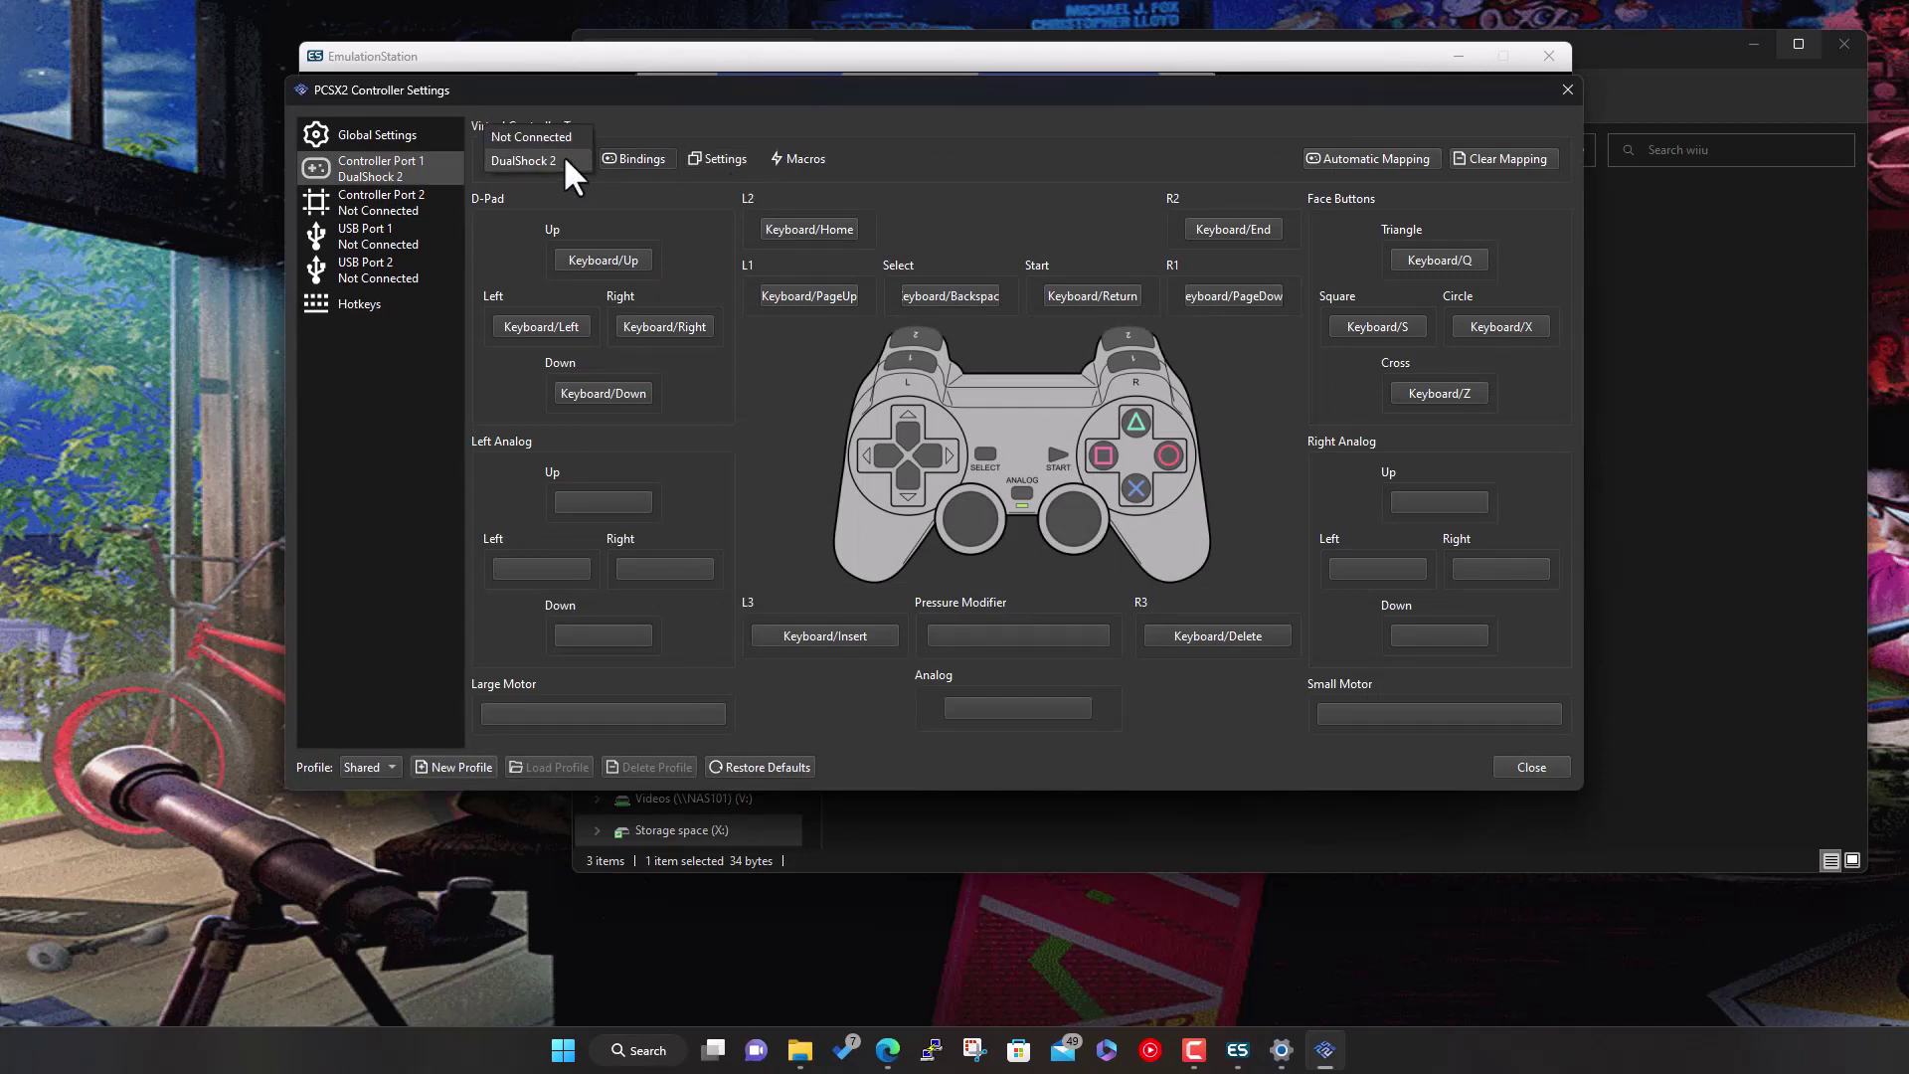
click(565, 159)
click(718, 161)
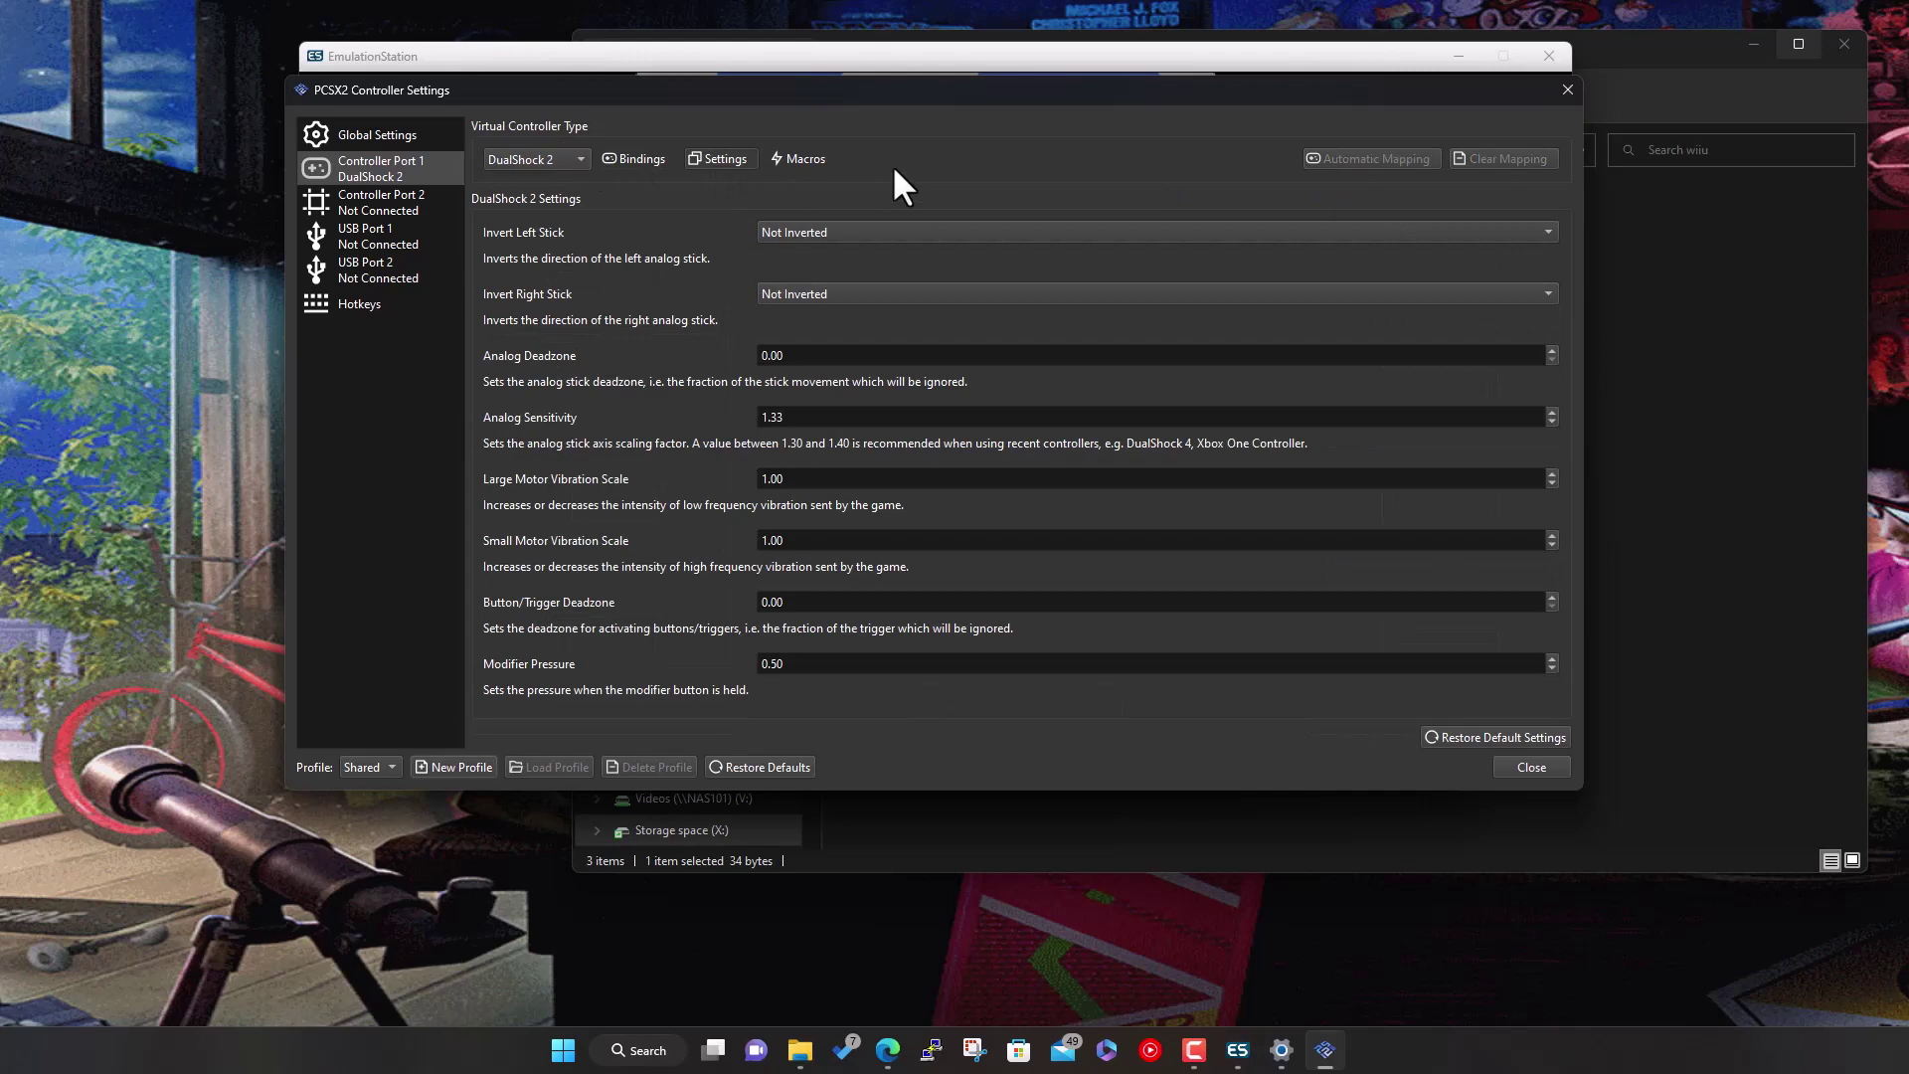
click(1531, 766)
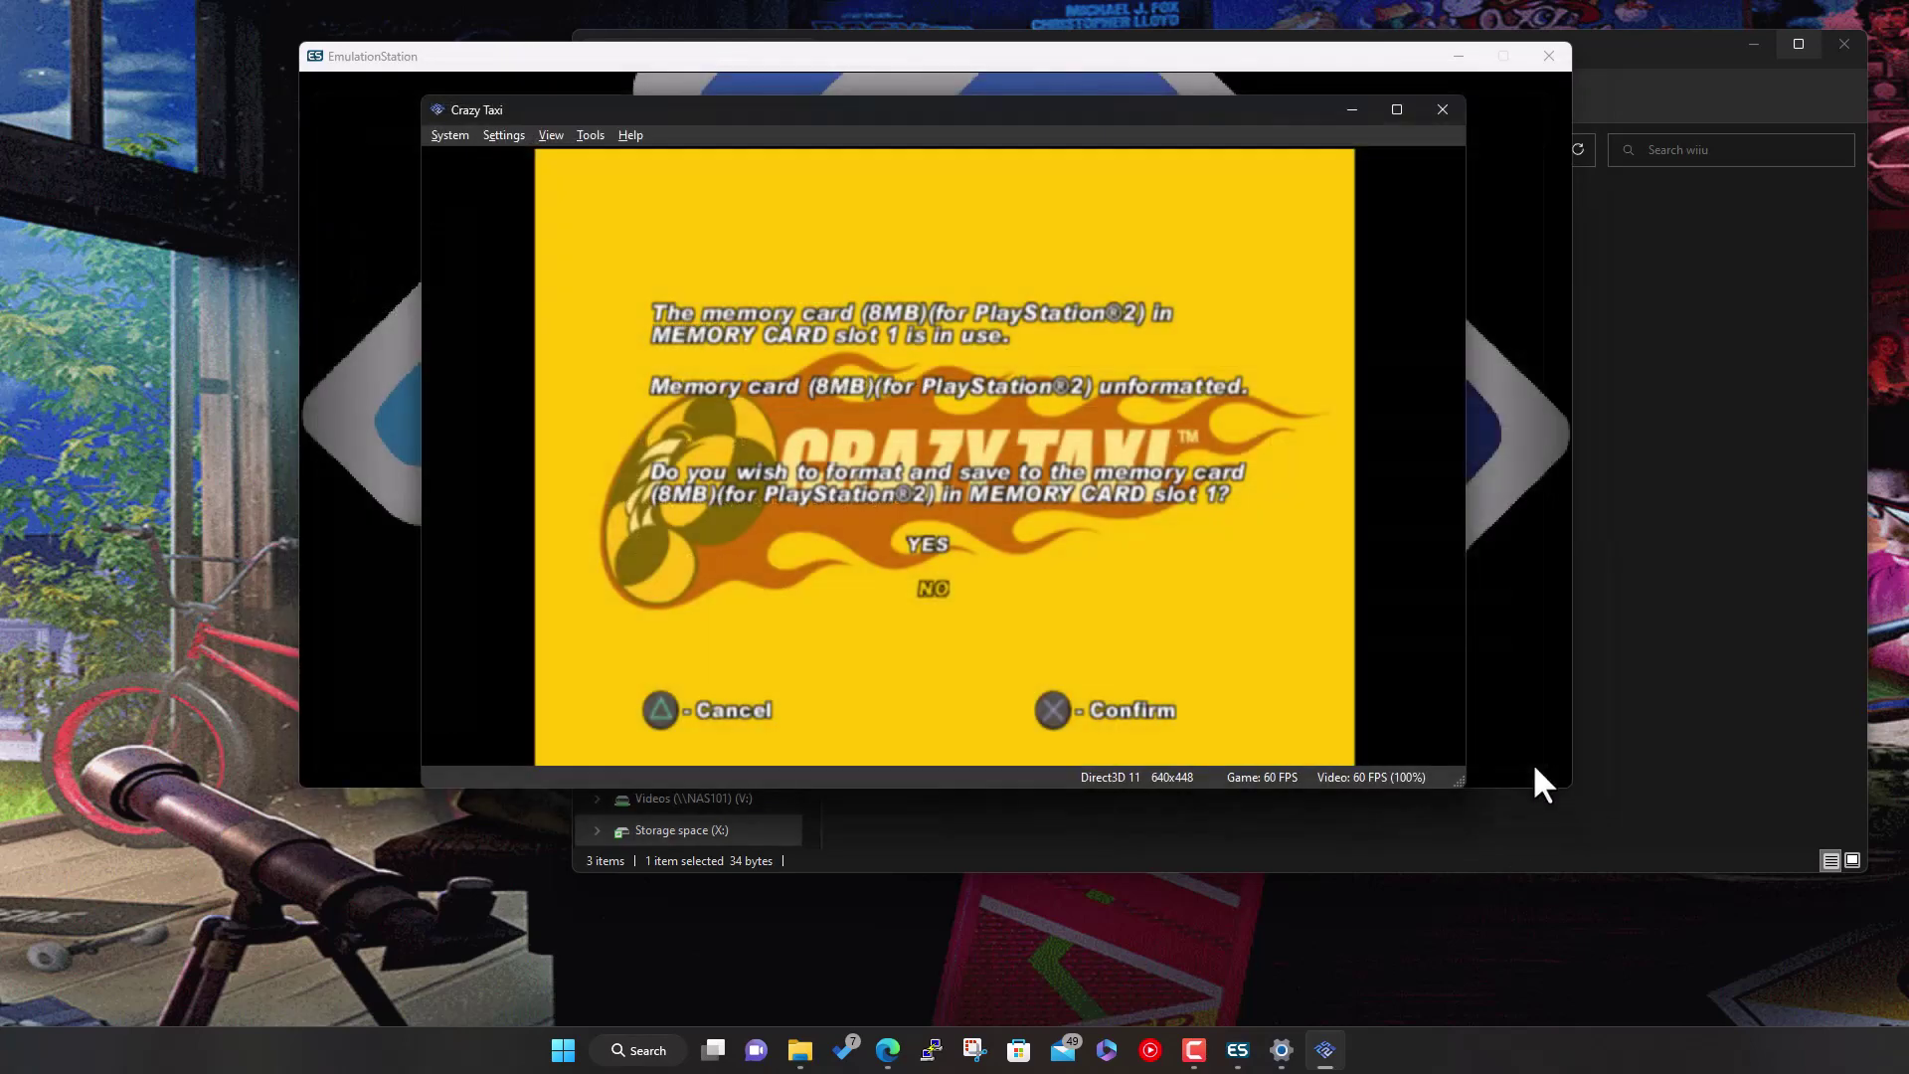
Open the Controller Port 1 bindings in the PCSX2 controller settings and bind the D-pad and left analog stick to the Xbox controller
click(549, 136)
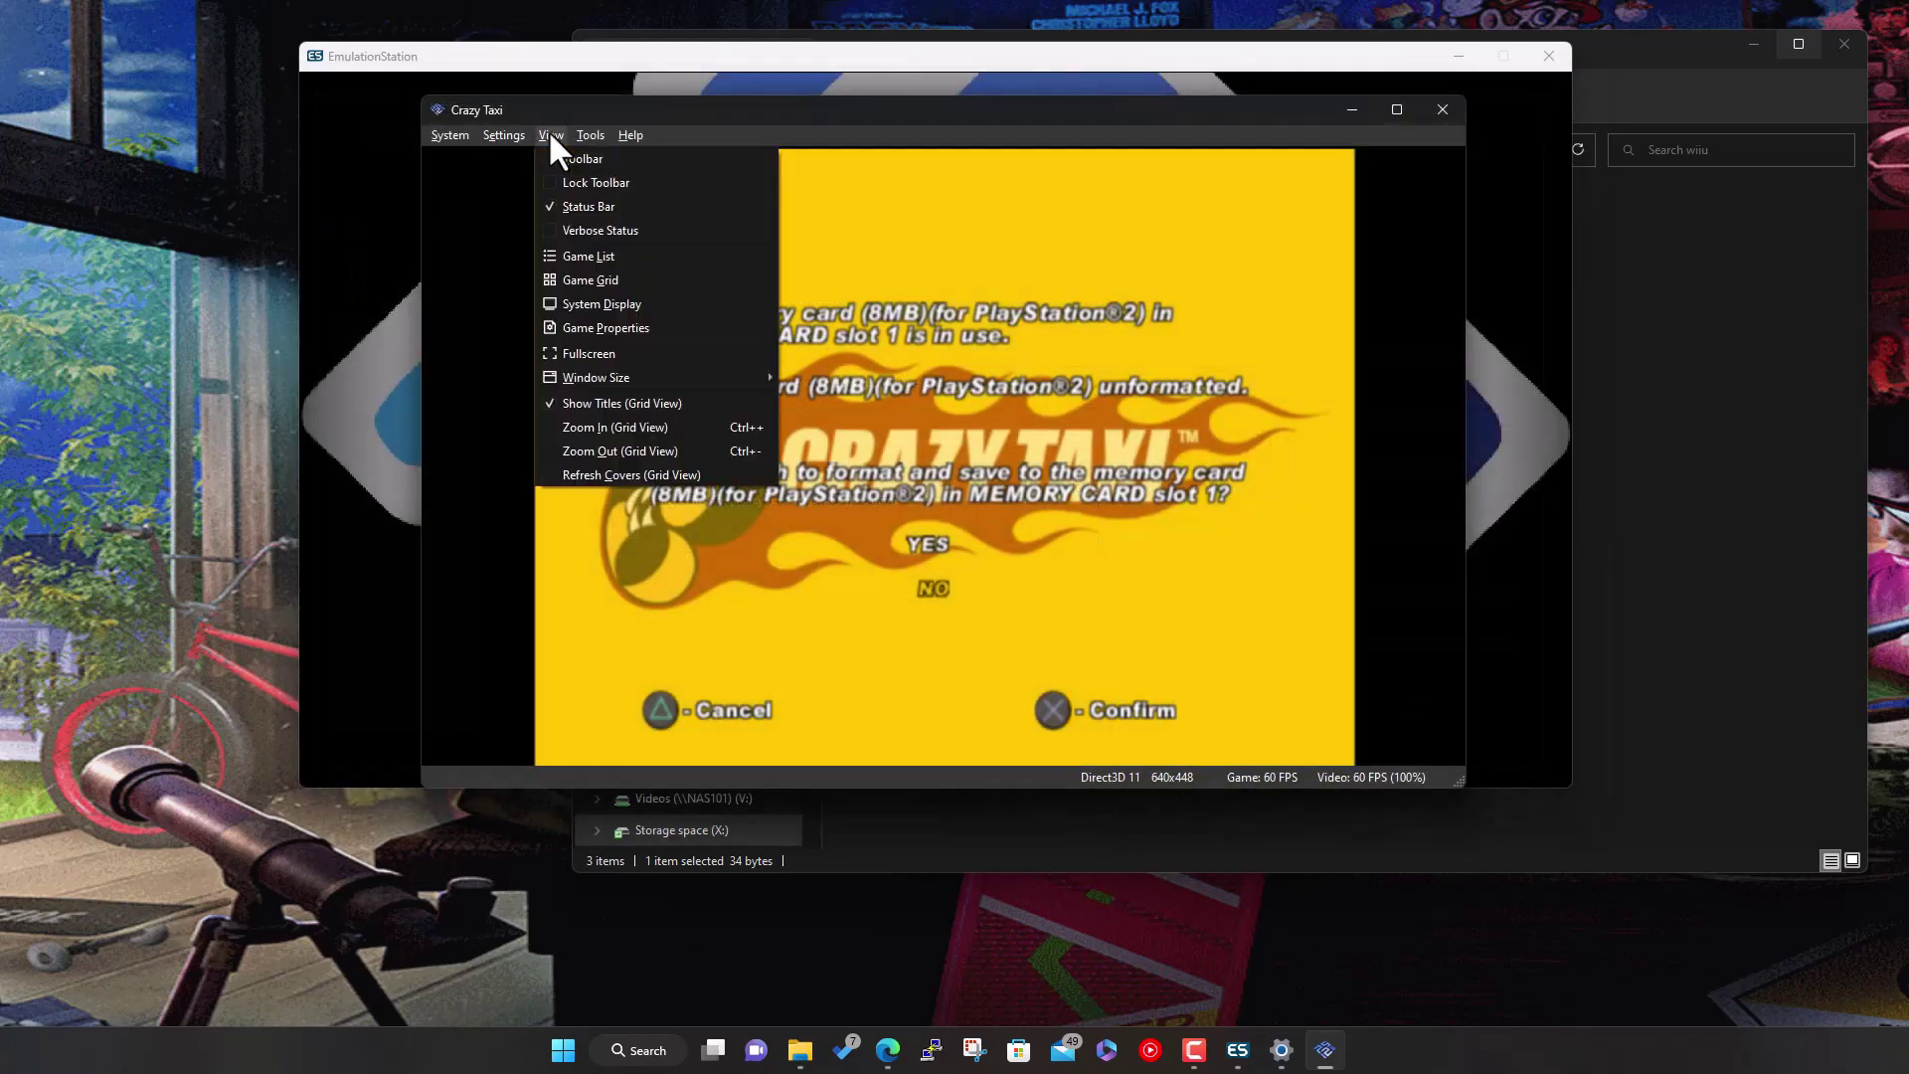
mouse_move(500, 138)
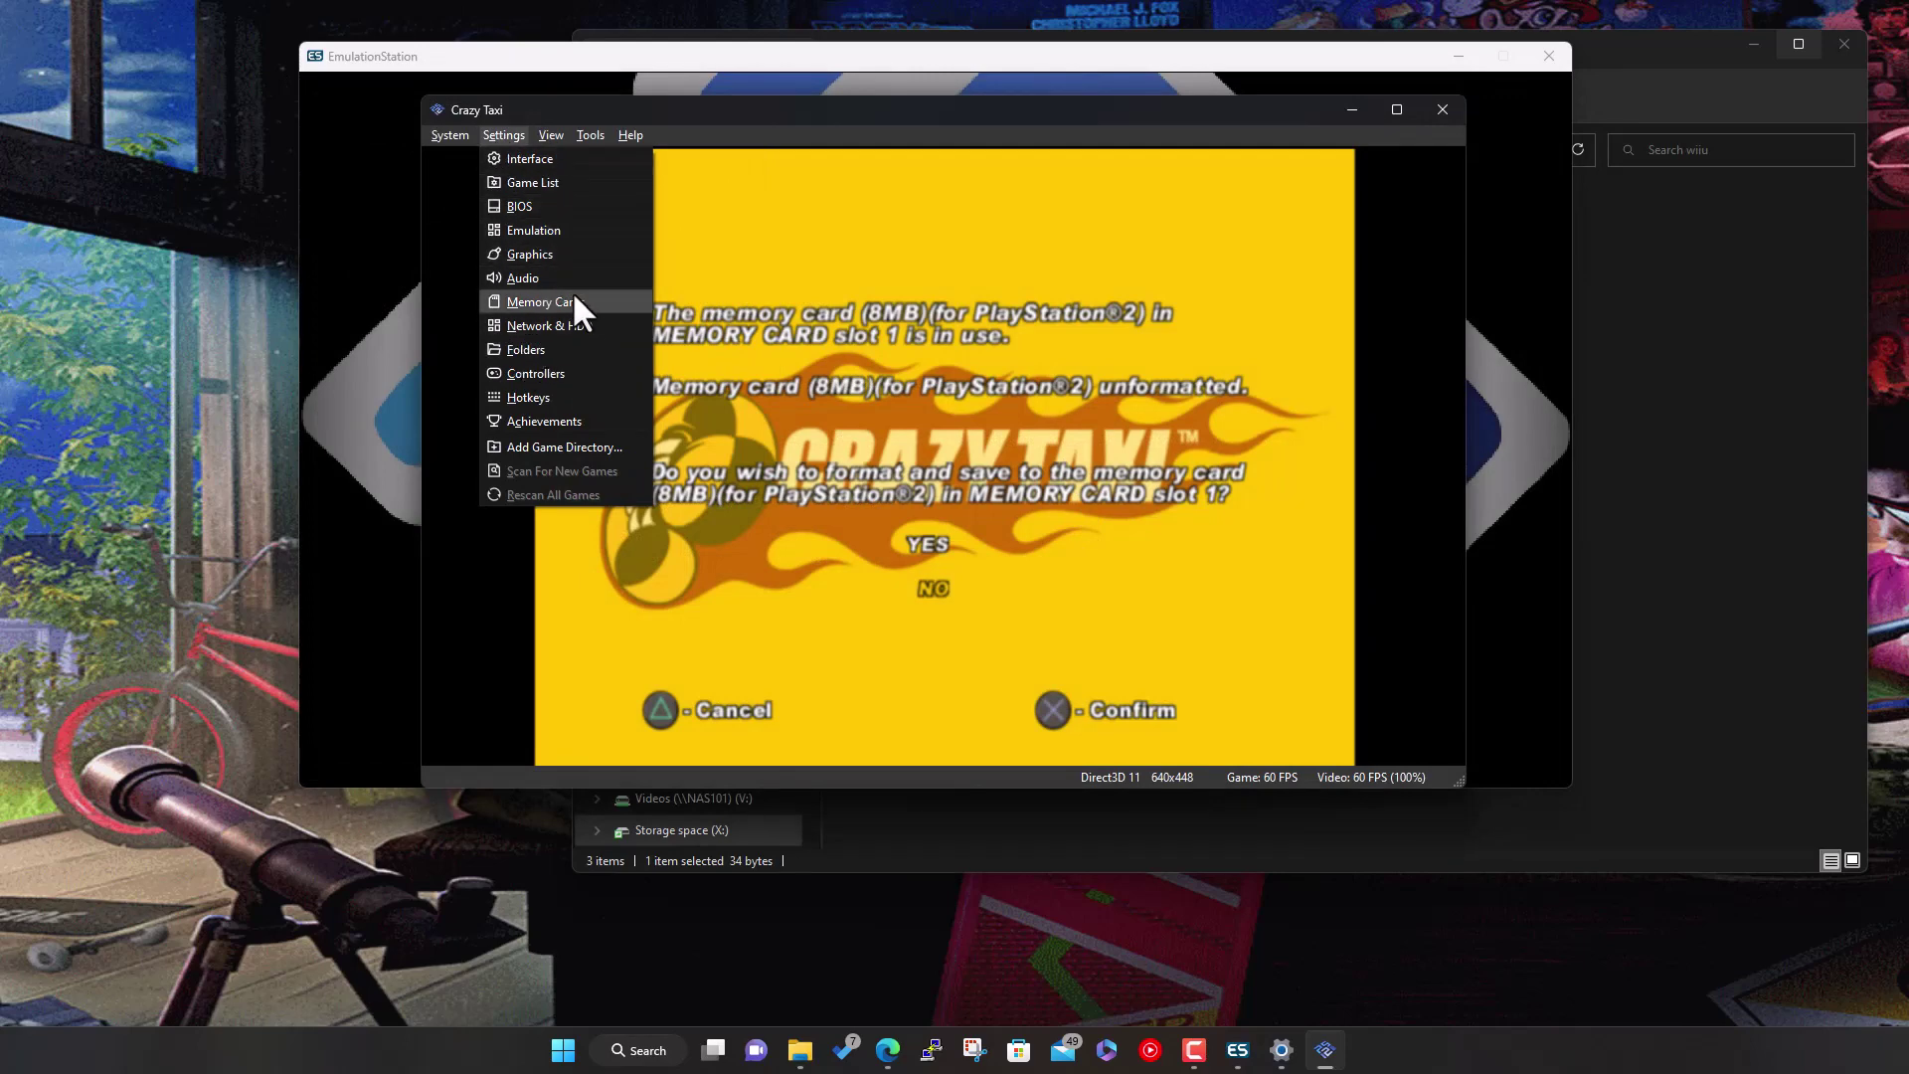
click(564, 374)
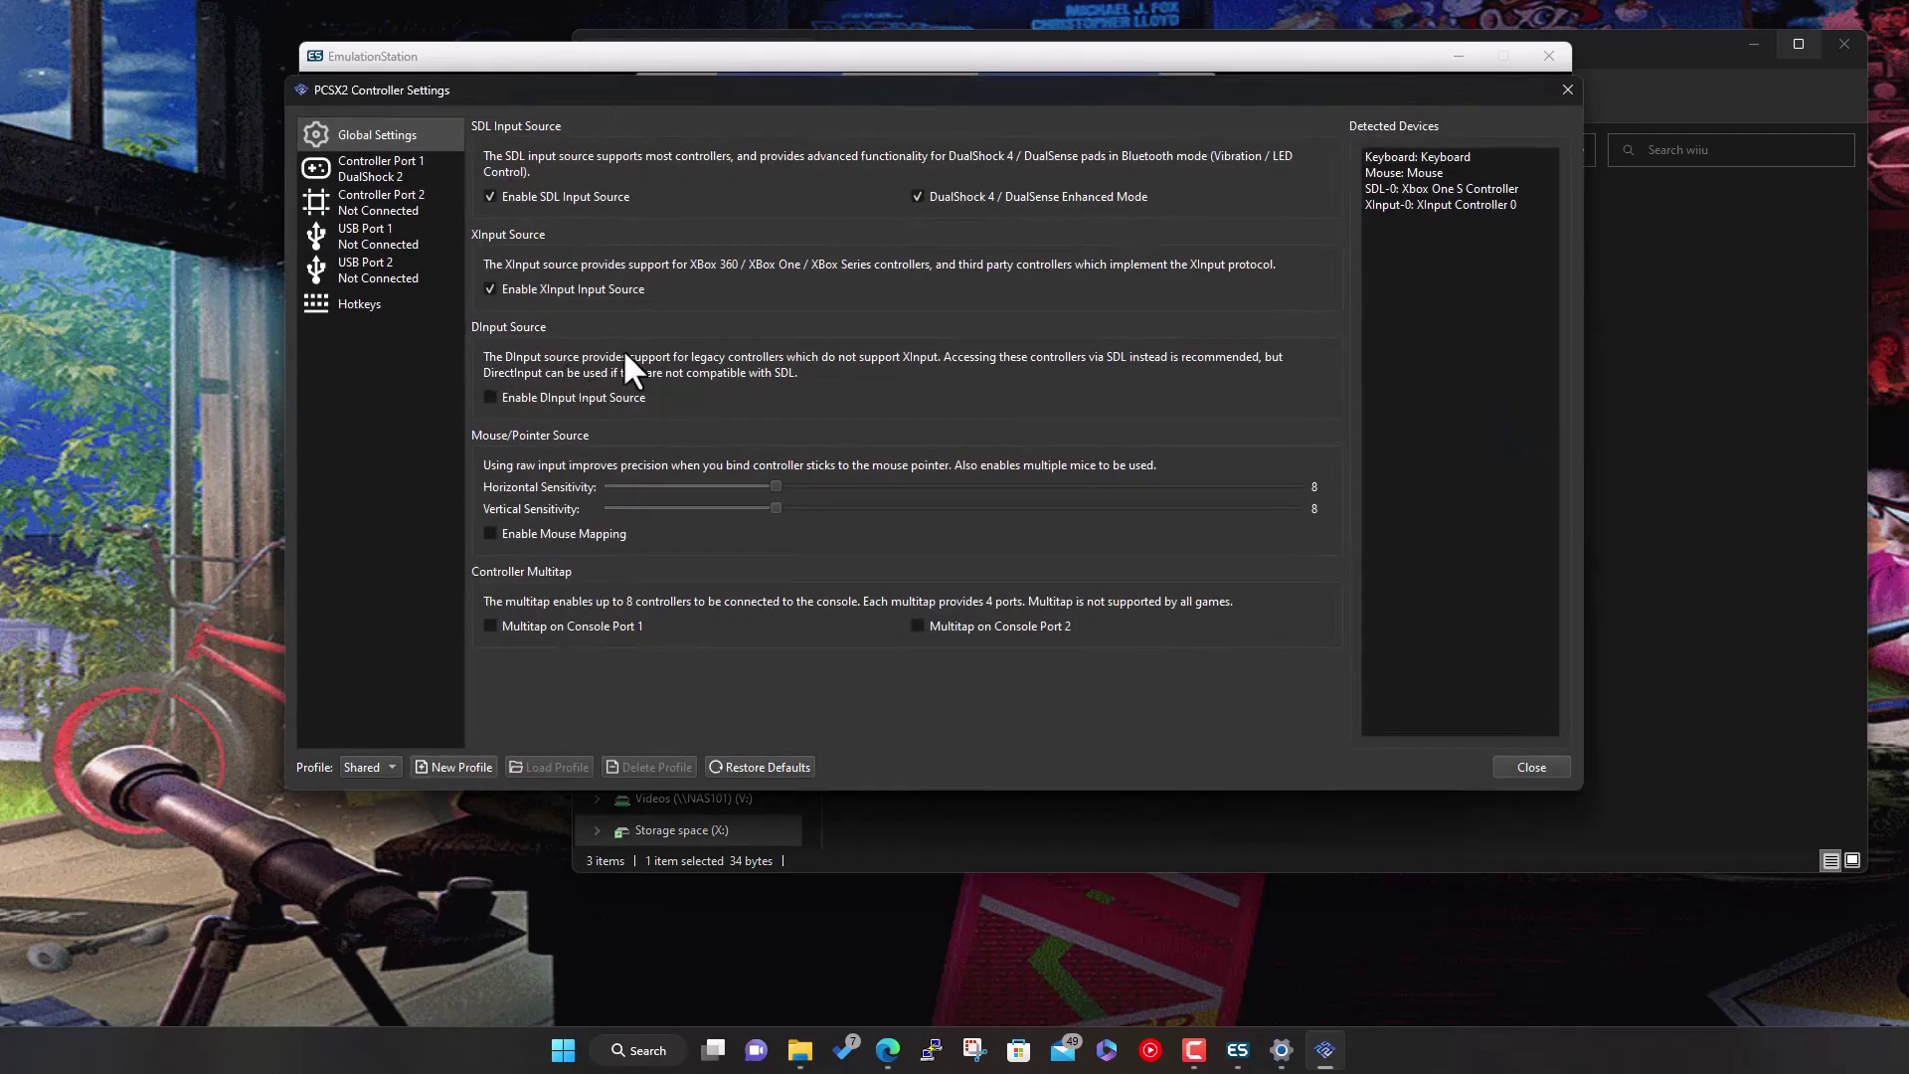
click(398, 171)
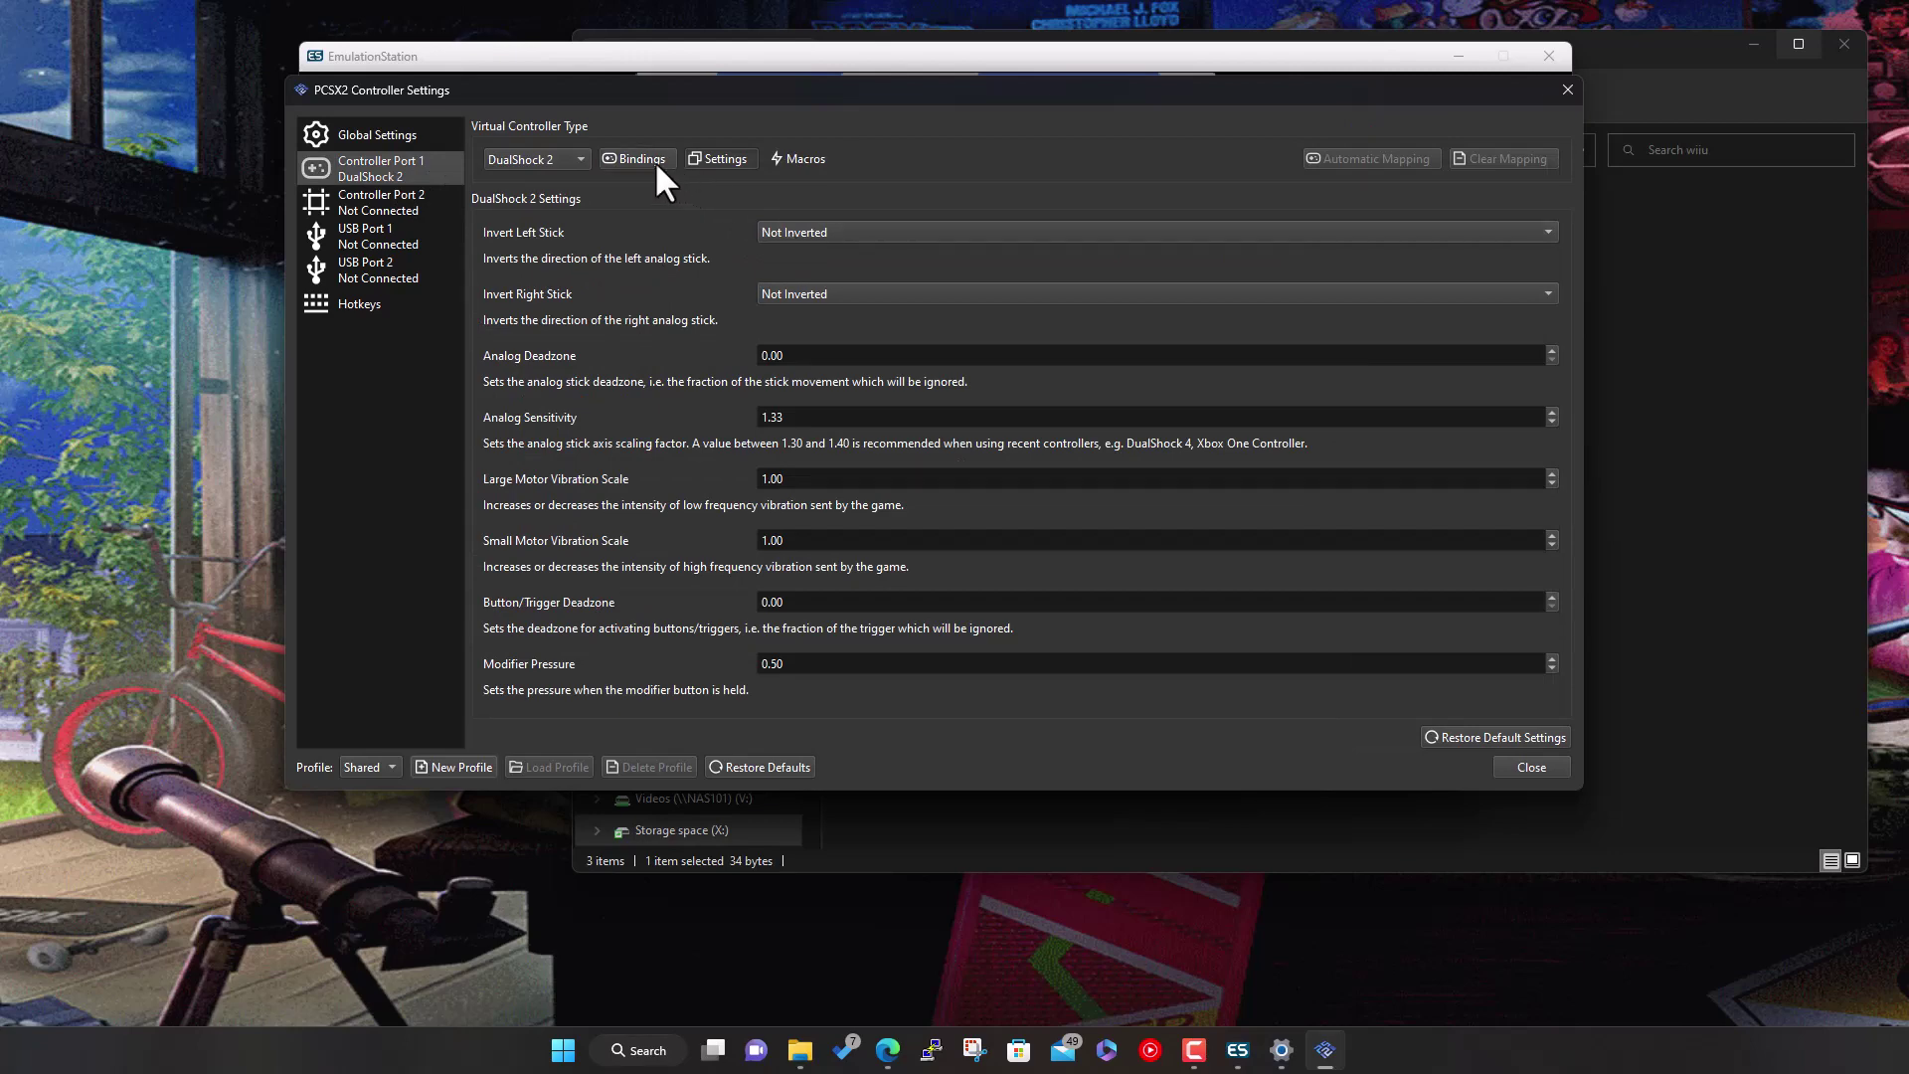
click(540, 159)
click(540, 159)
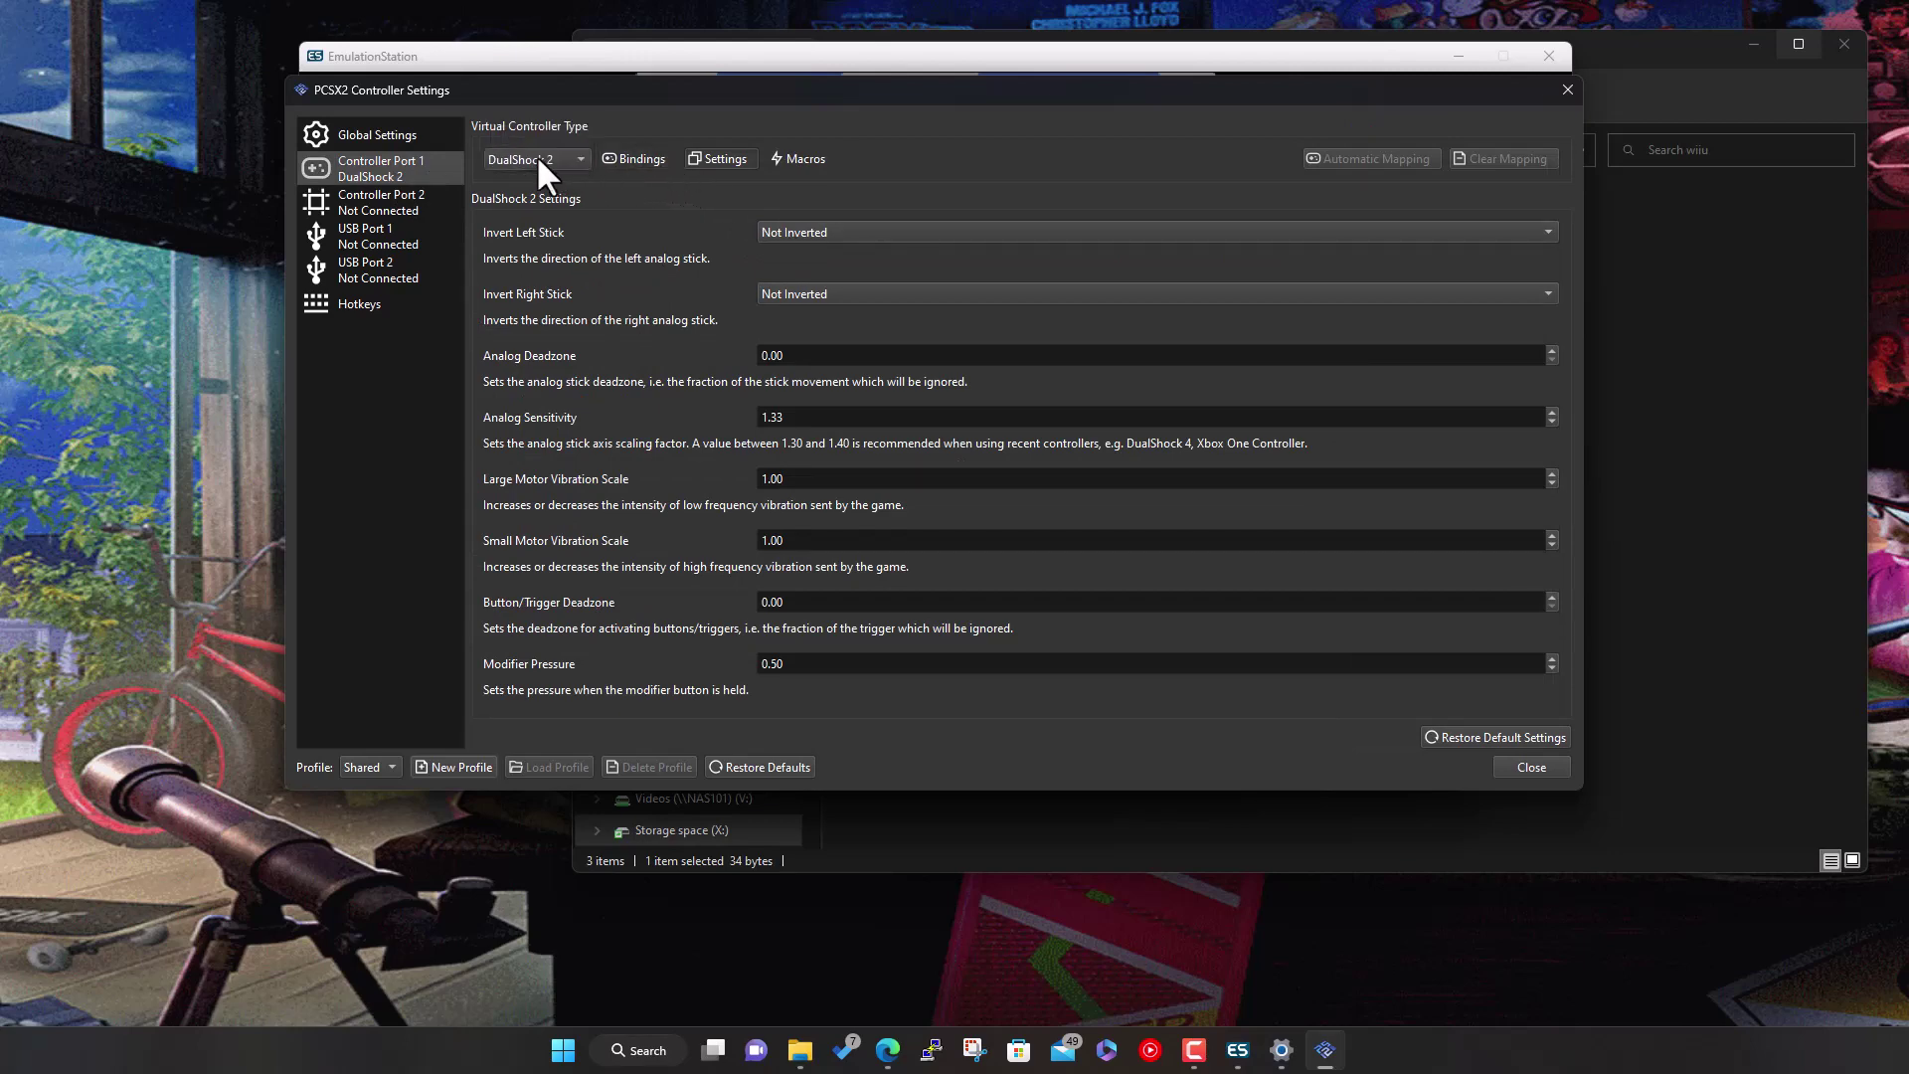
click(637, 159)
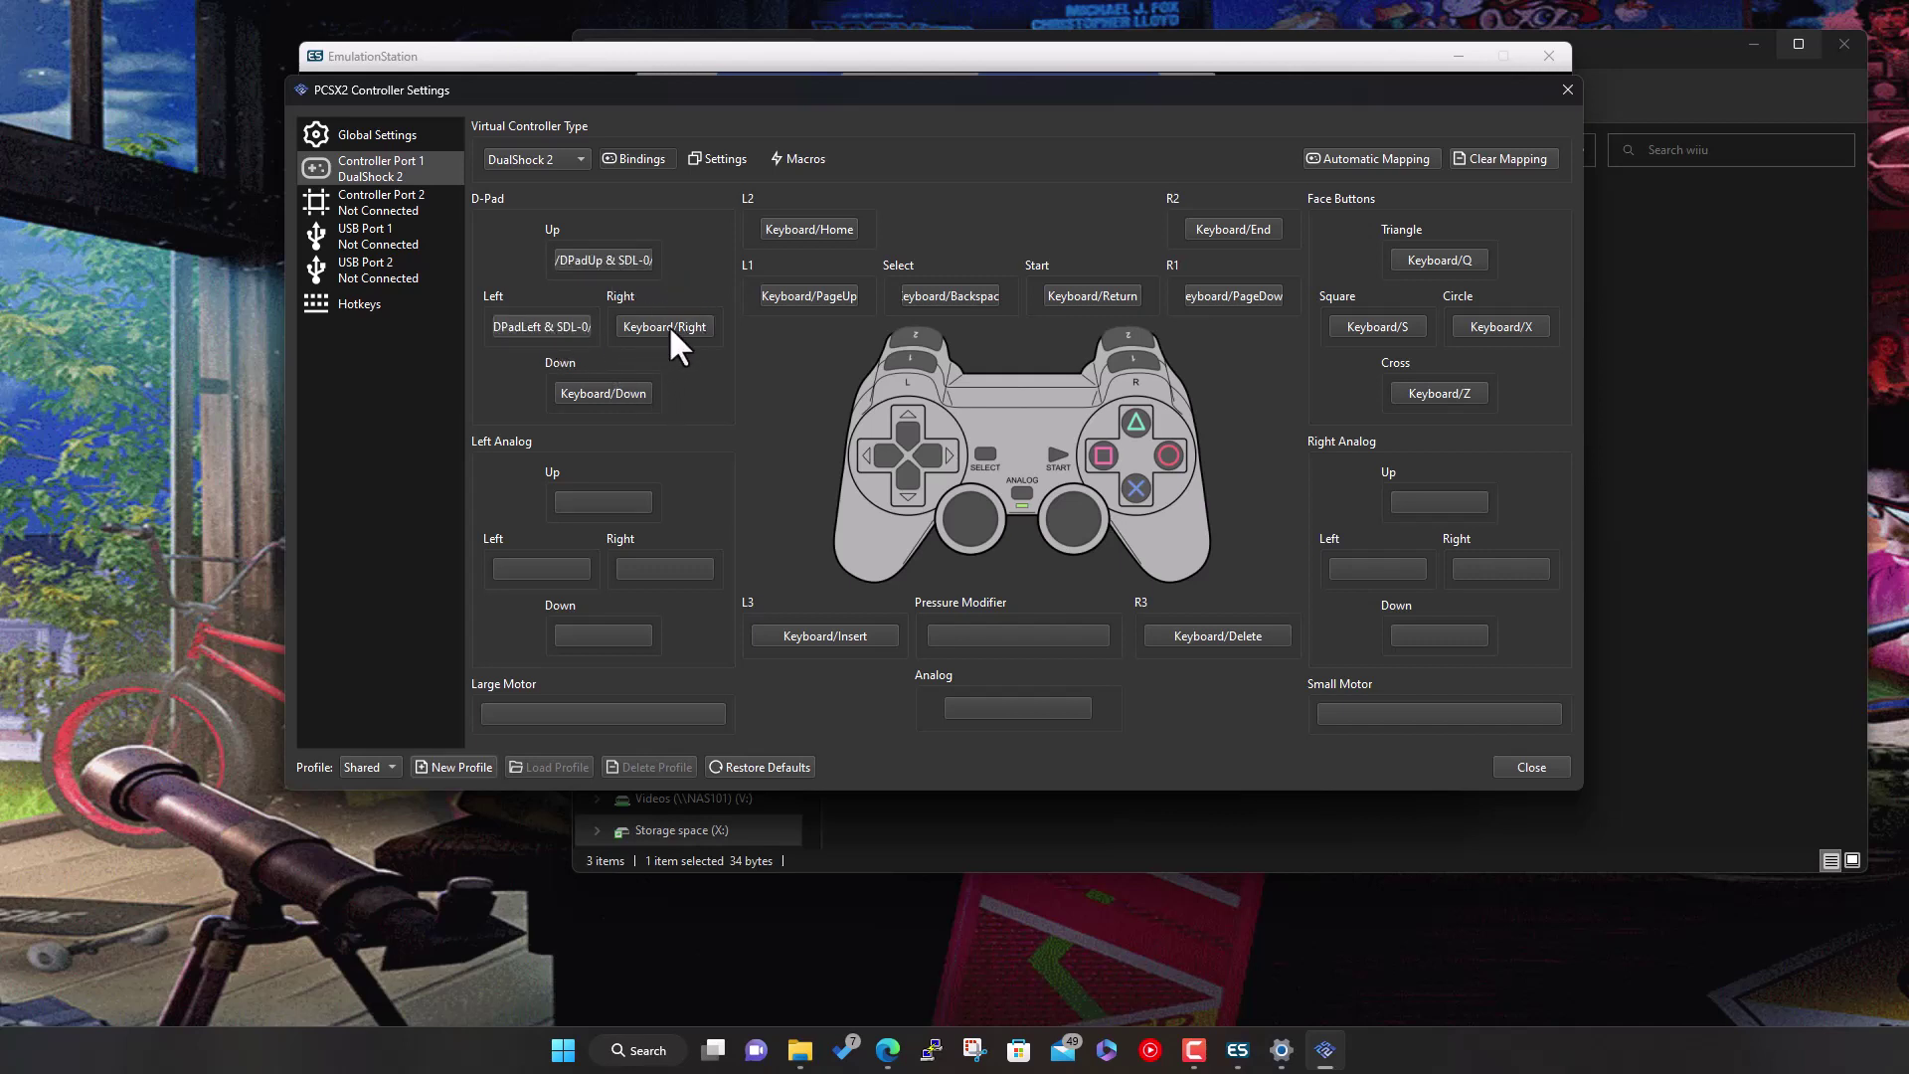
click(621, 390)
click(619, 505)
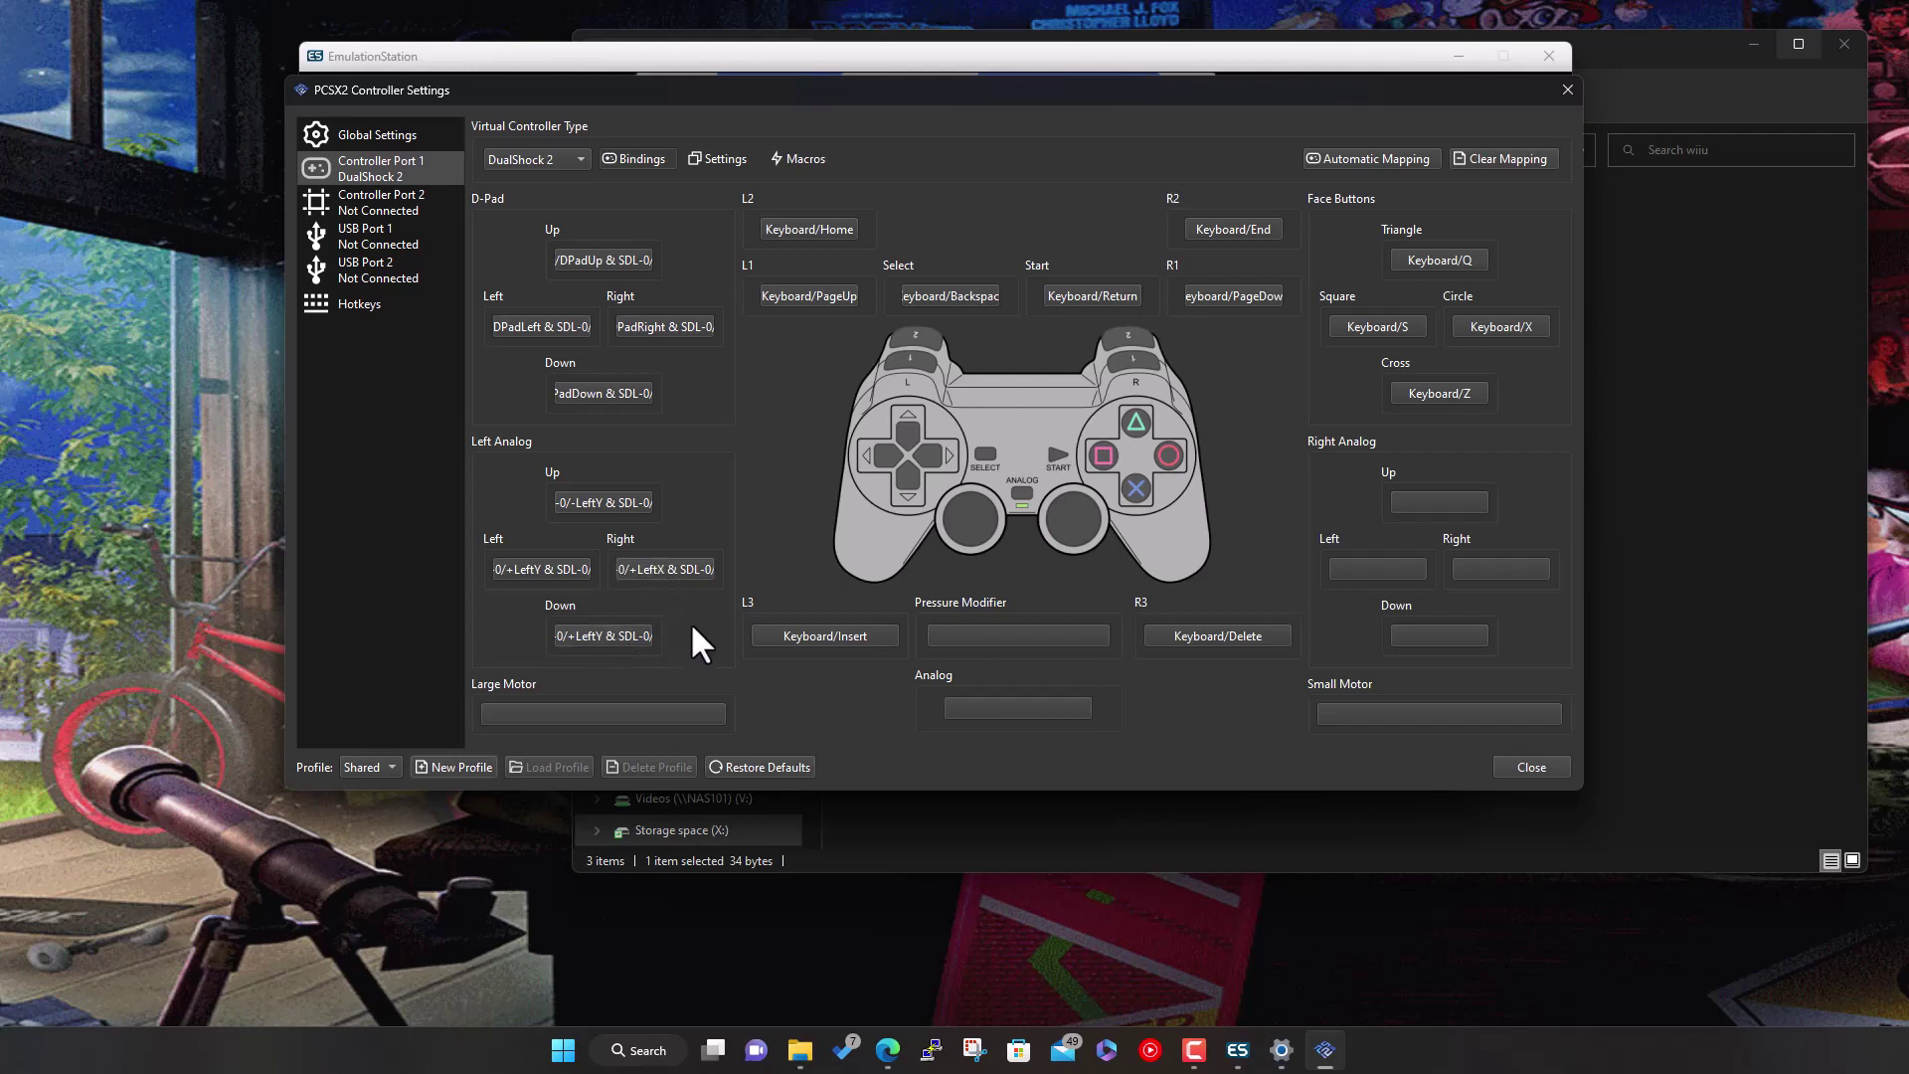
Bind L3, L1, L2, Select, Start, R1 and R2 of Controller Port 1 to the matching Xbox controller inputs
click(831, 640)
click(1179, 636)
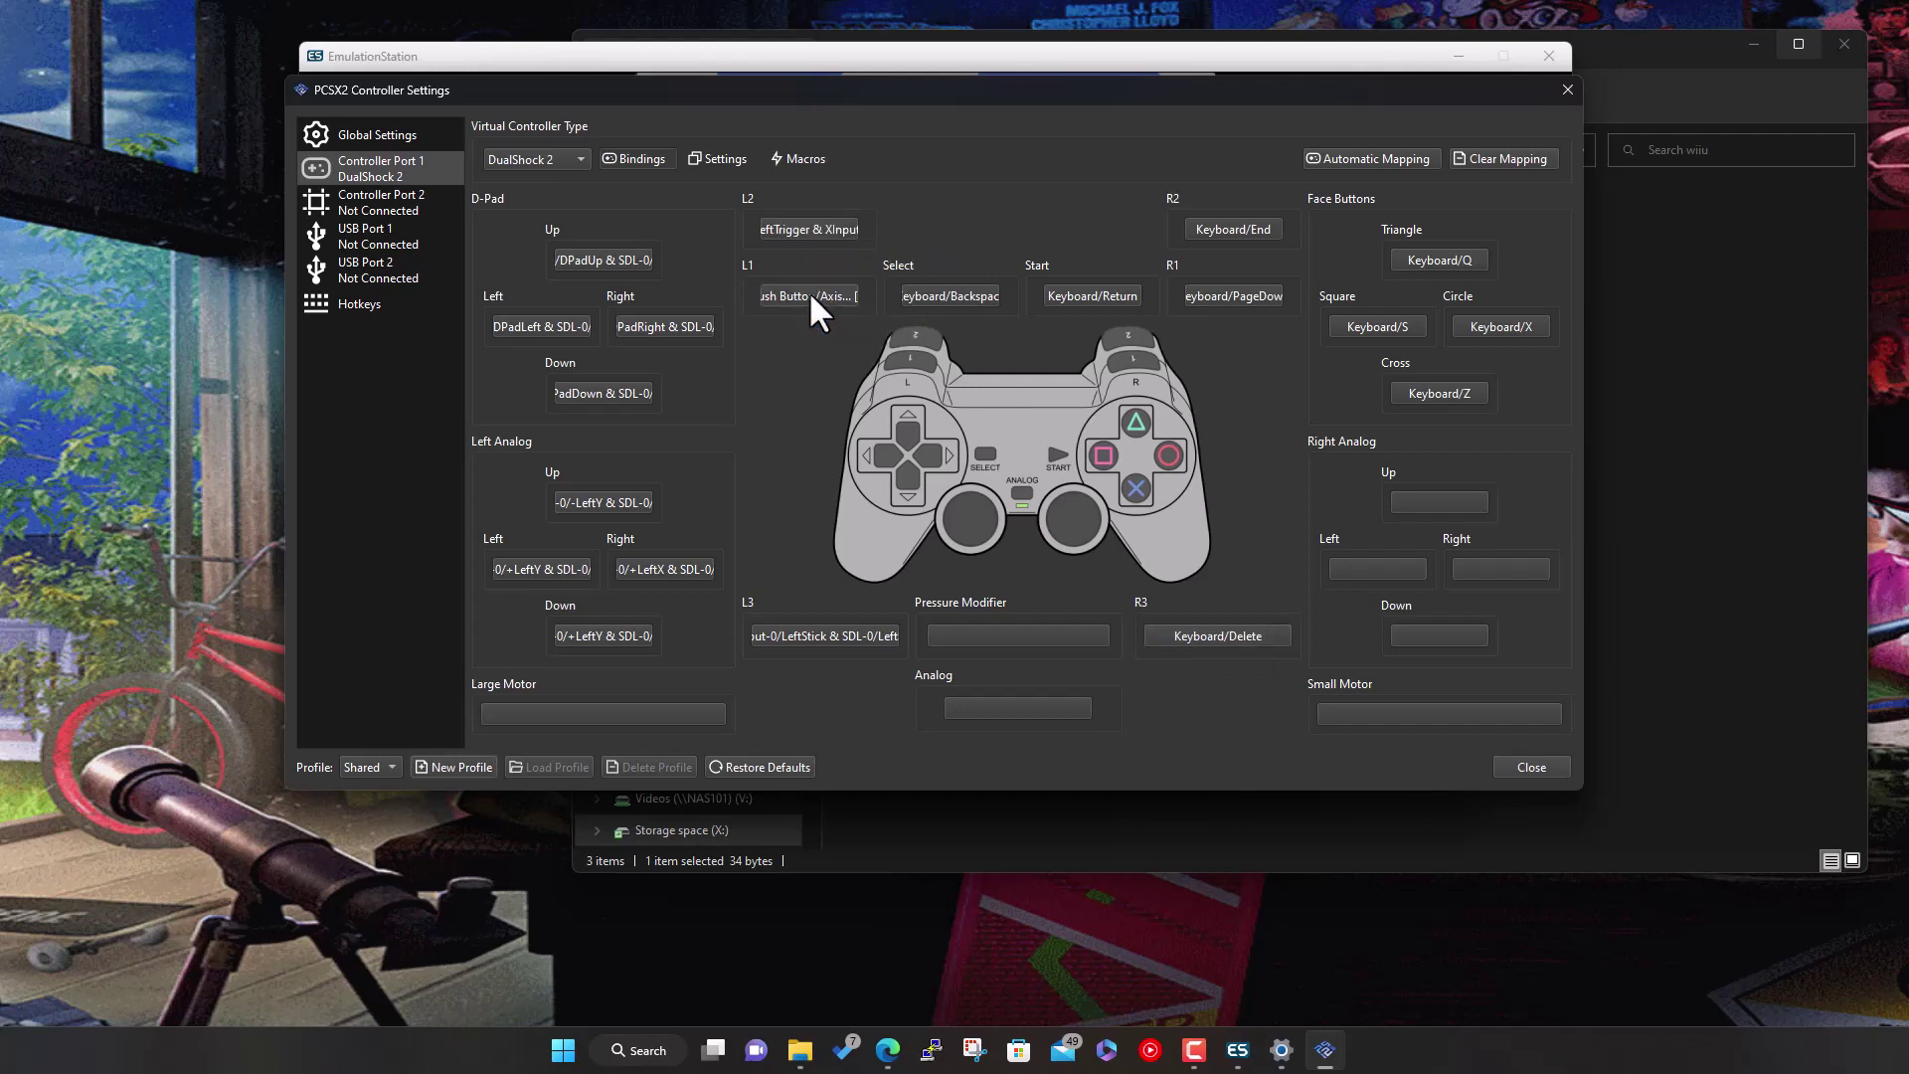
click(933, 293)
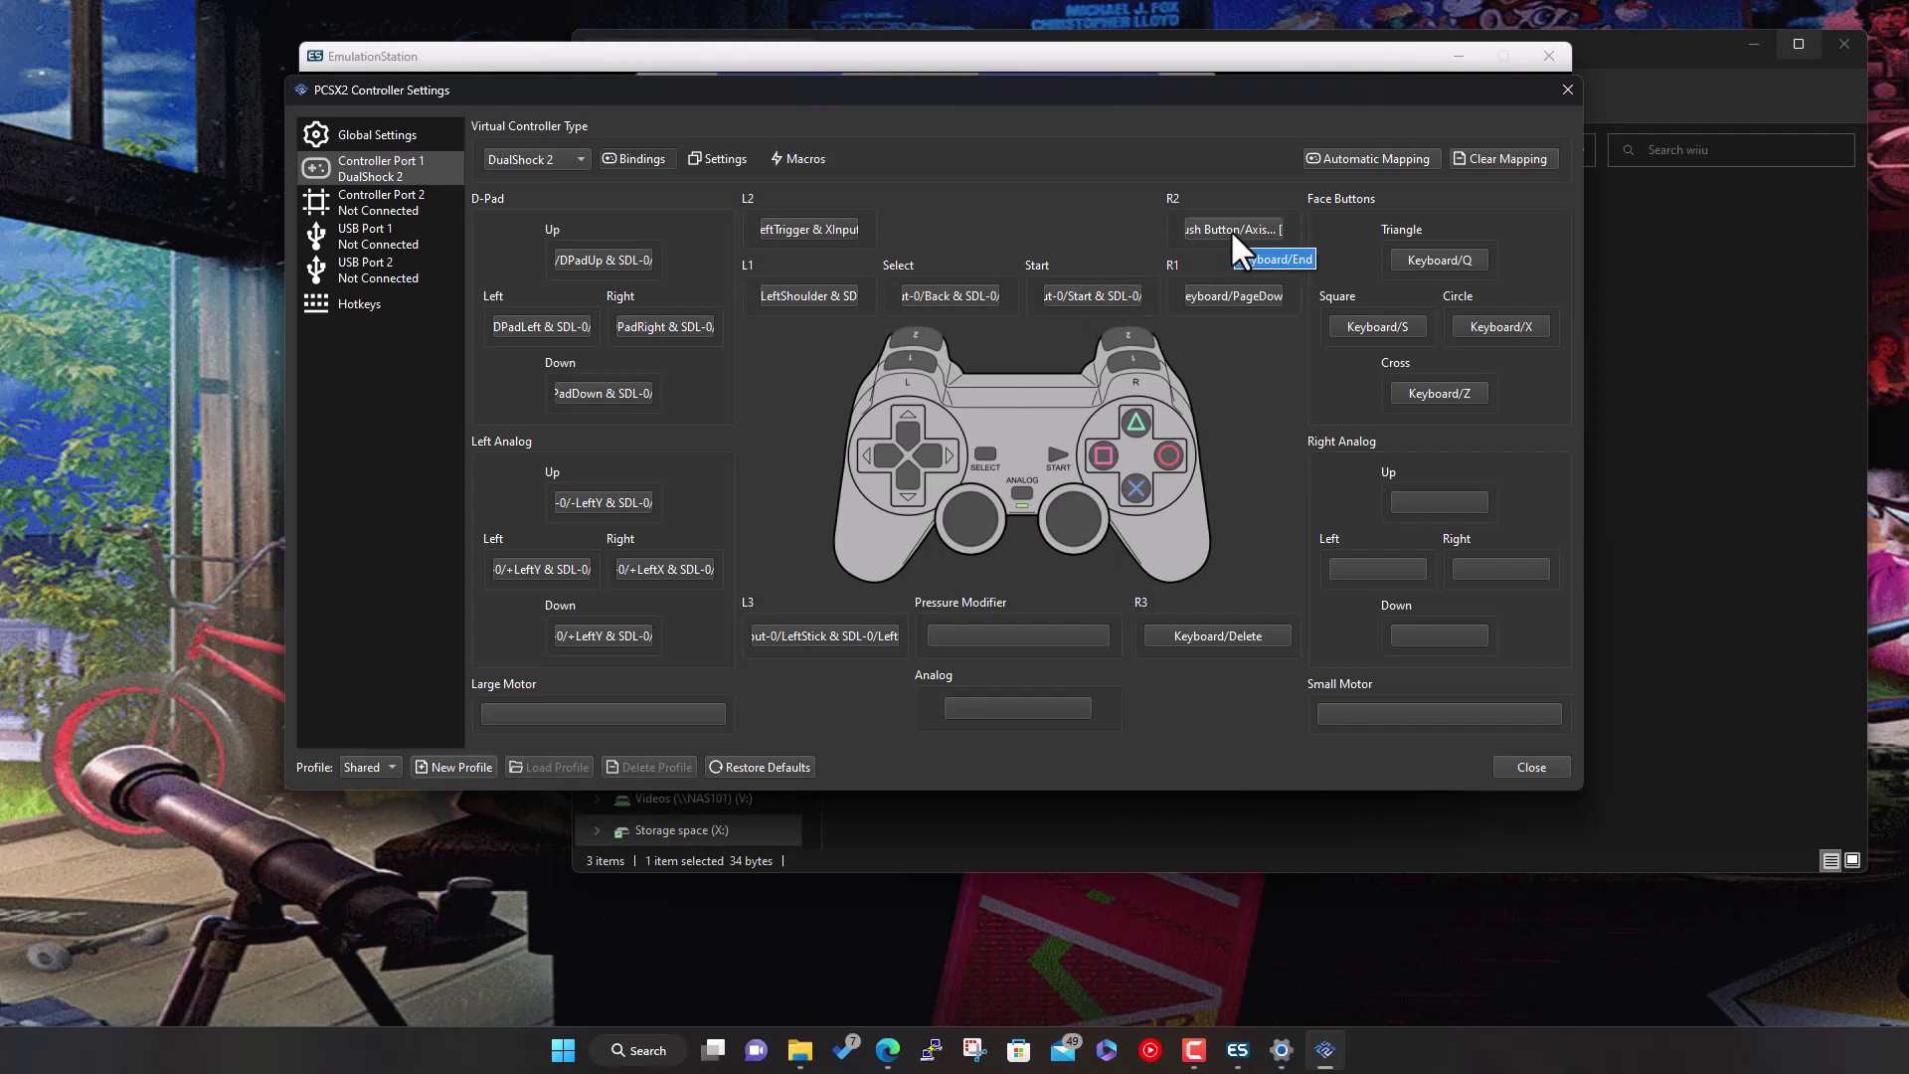
click(1229, 295)
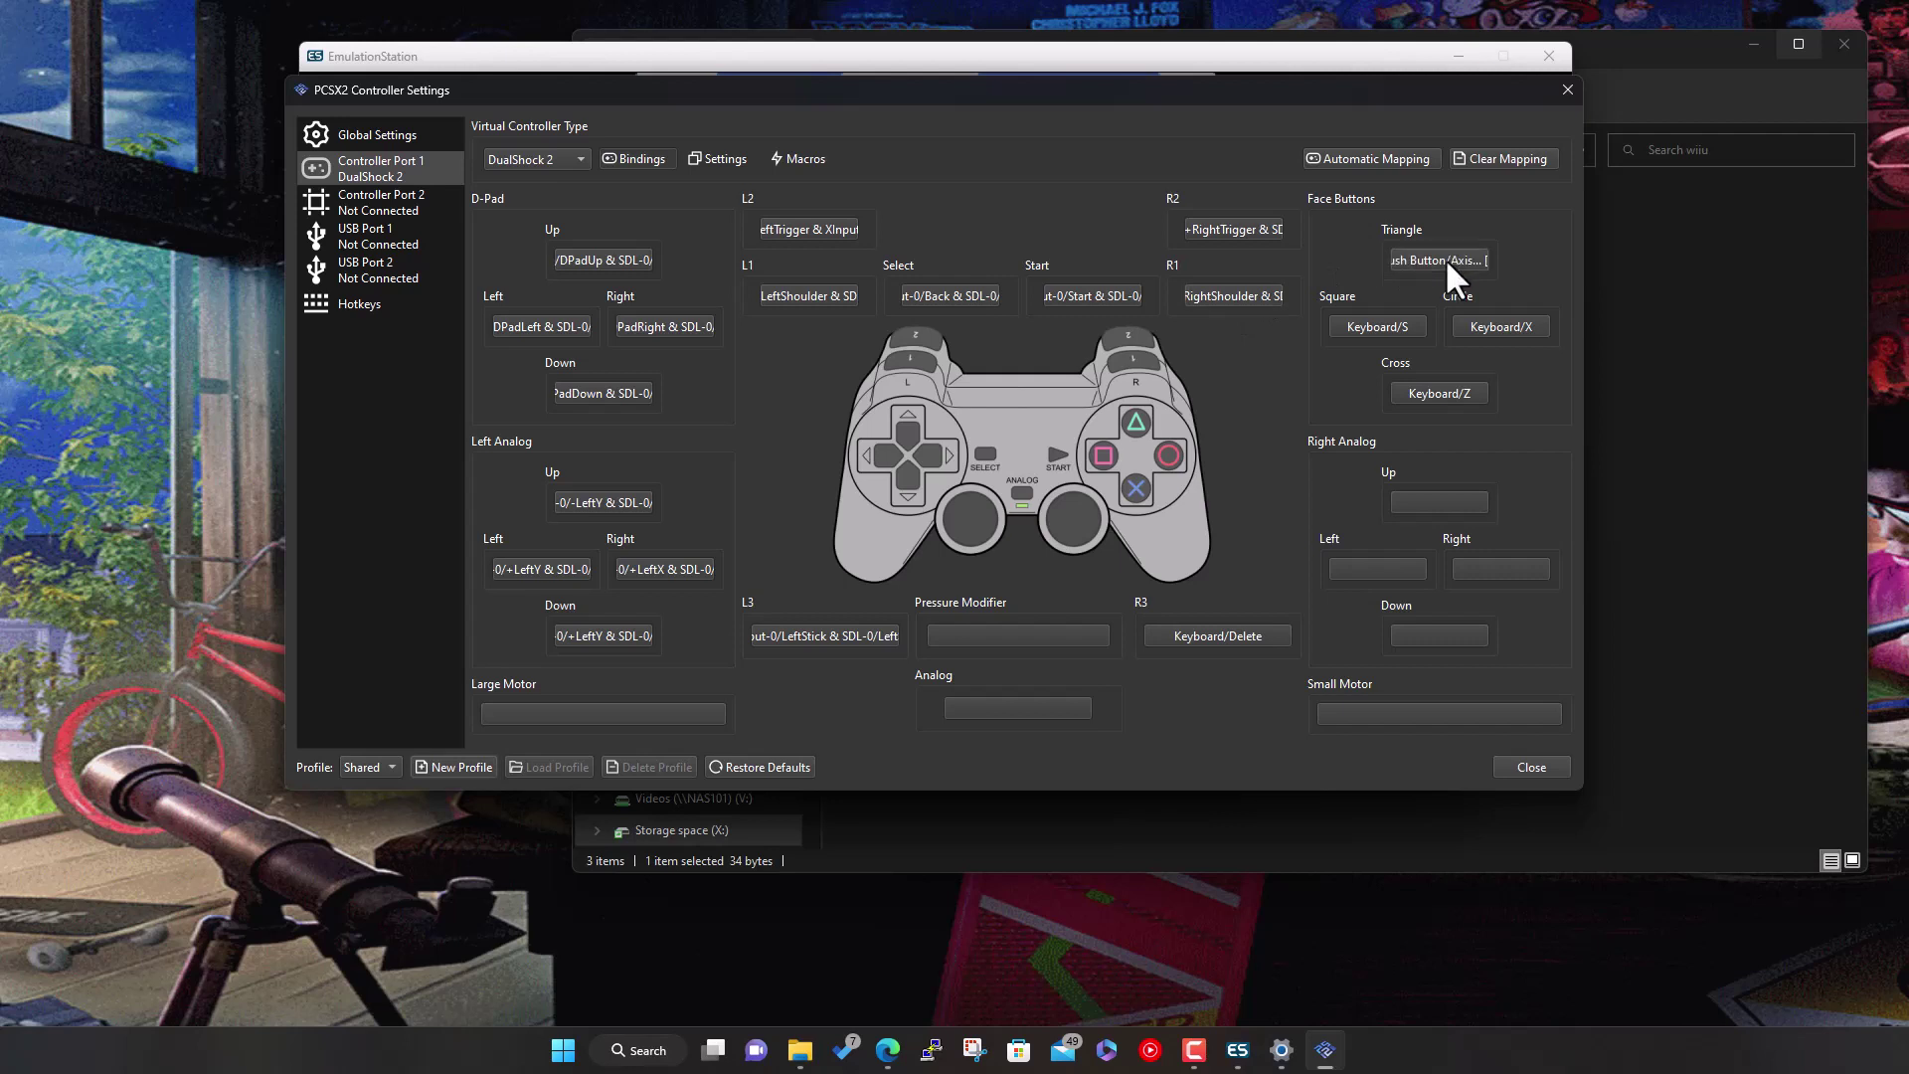
Bind Triangle, Square, Circle, Cross and the right analog stick to Y, X, B, A and the right stick, and close the controller settings
click(1412, 327)
click(1499, 325)
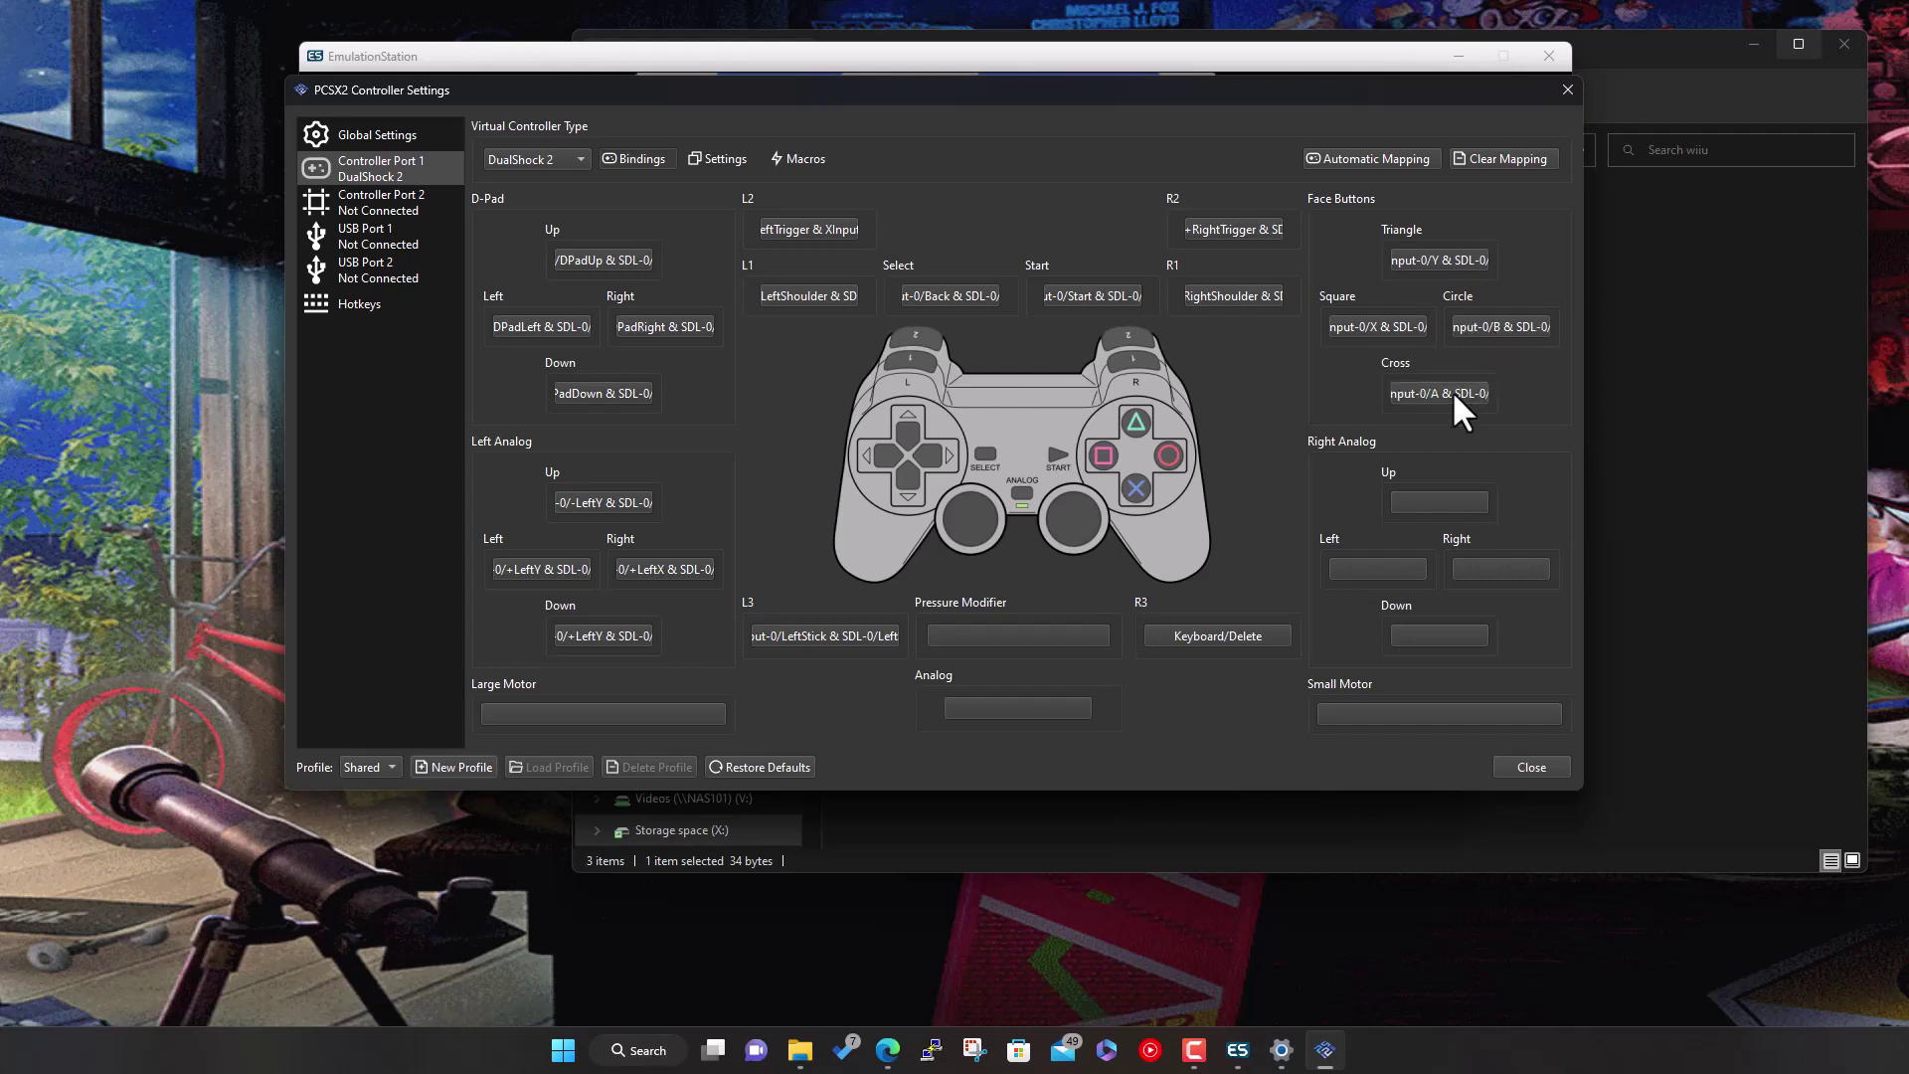
click(1452, 493)
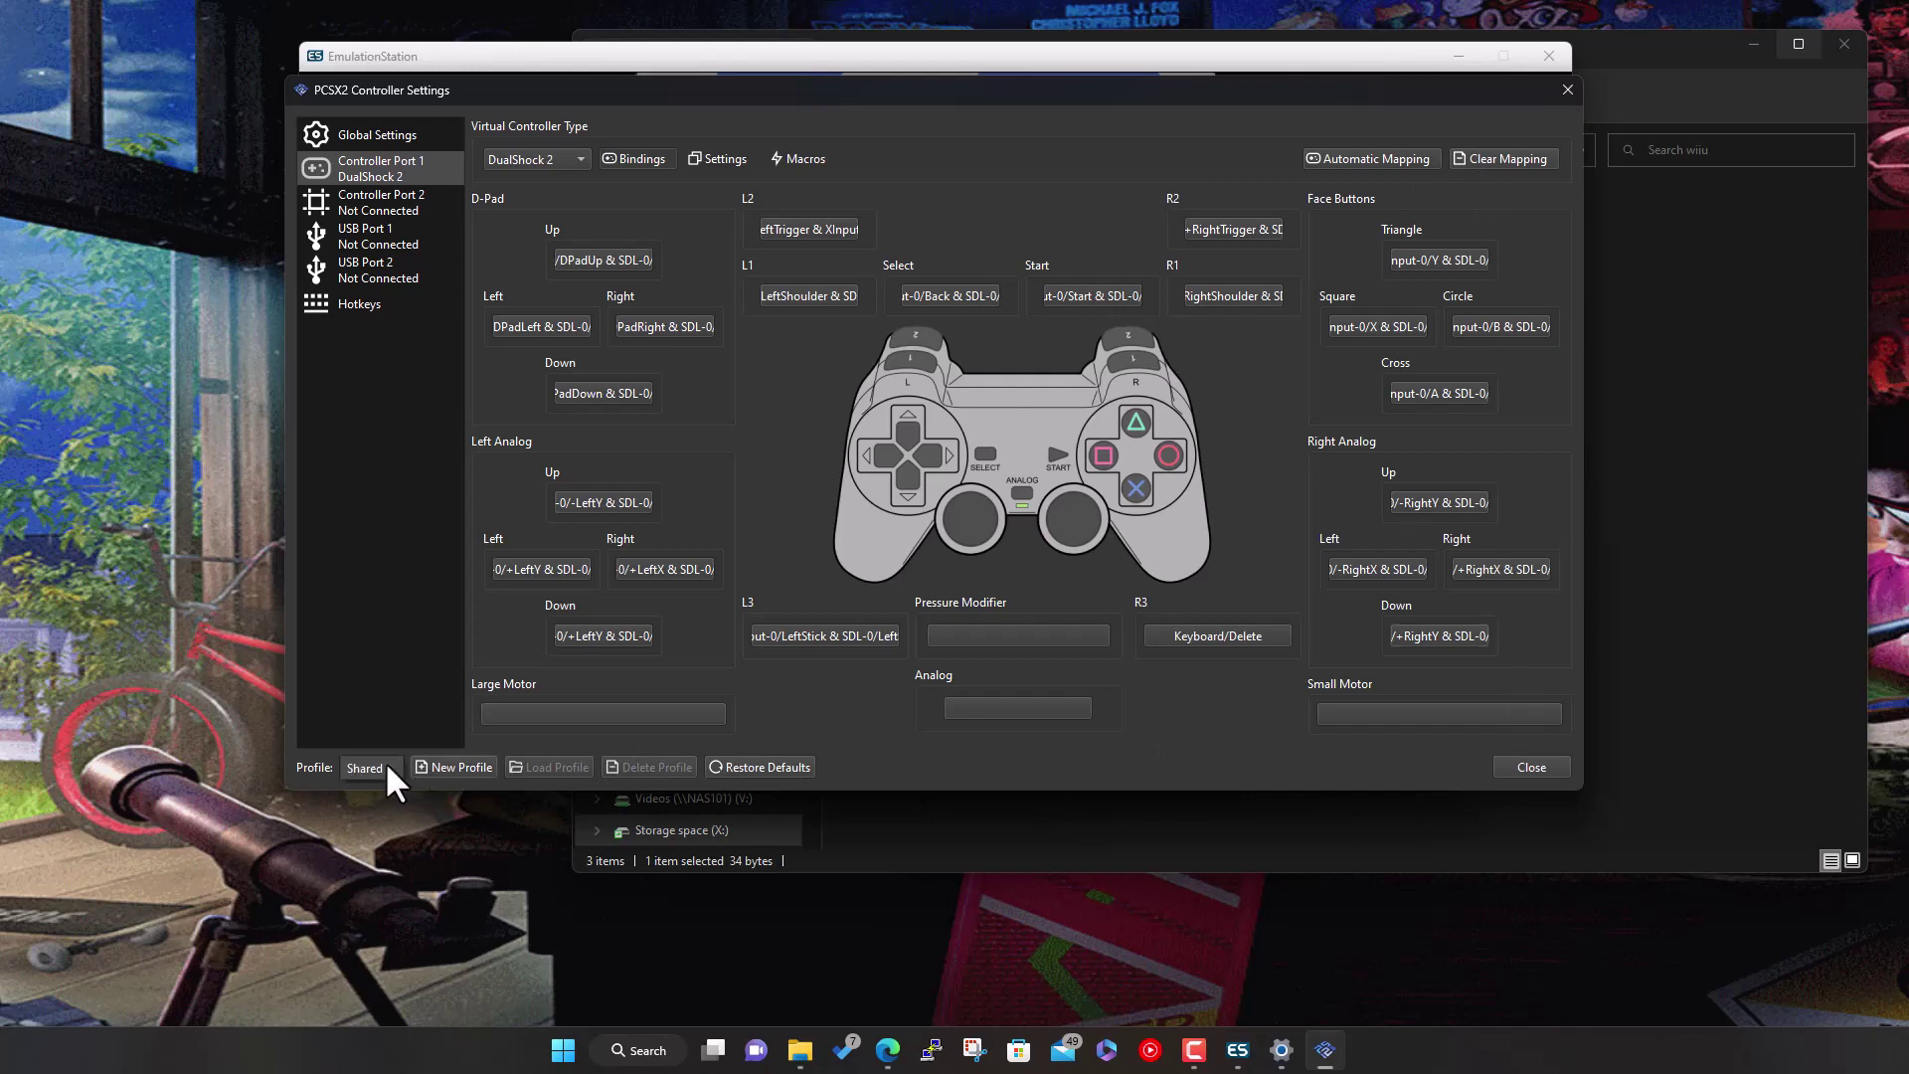
click(1510, 770)
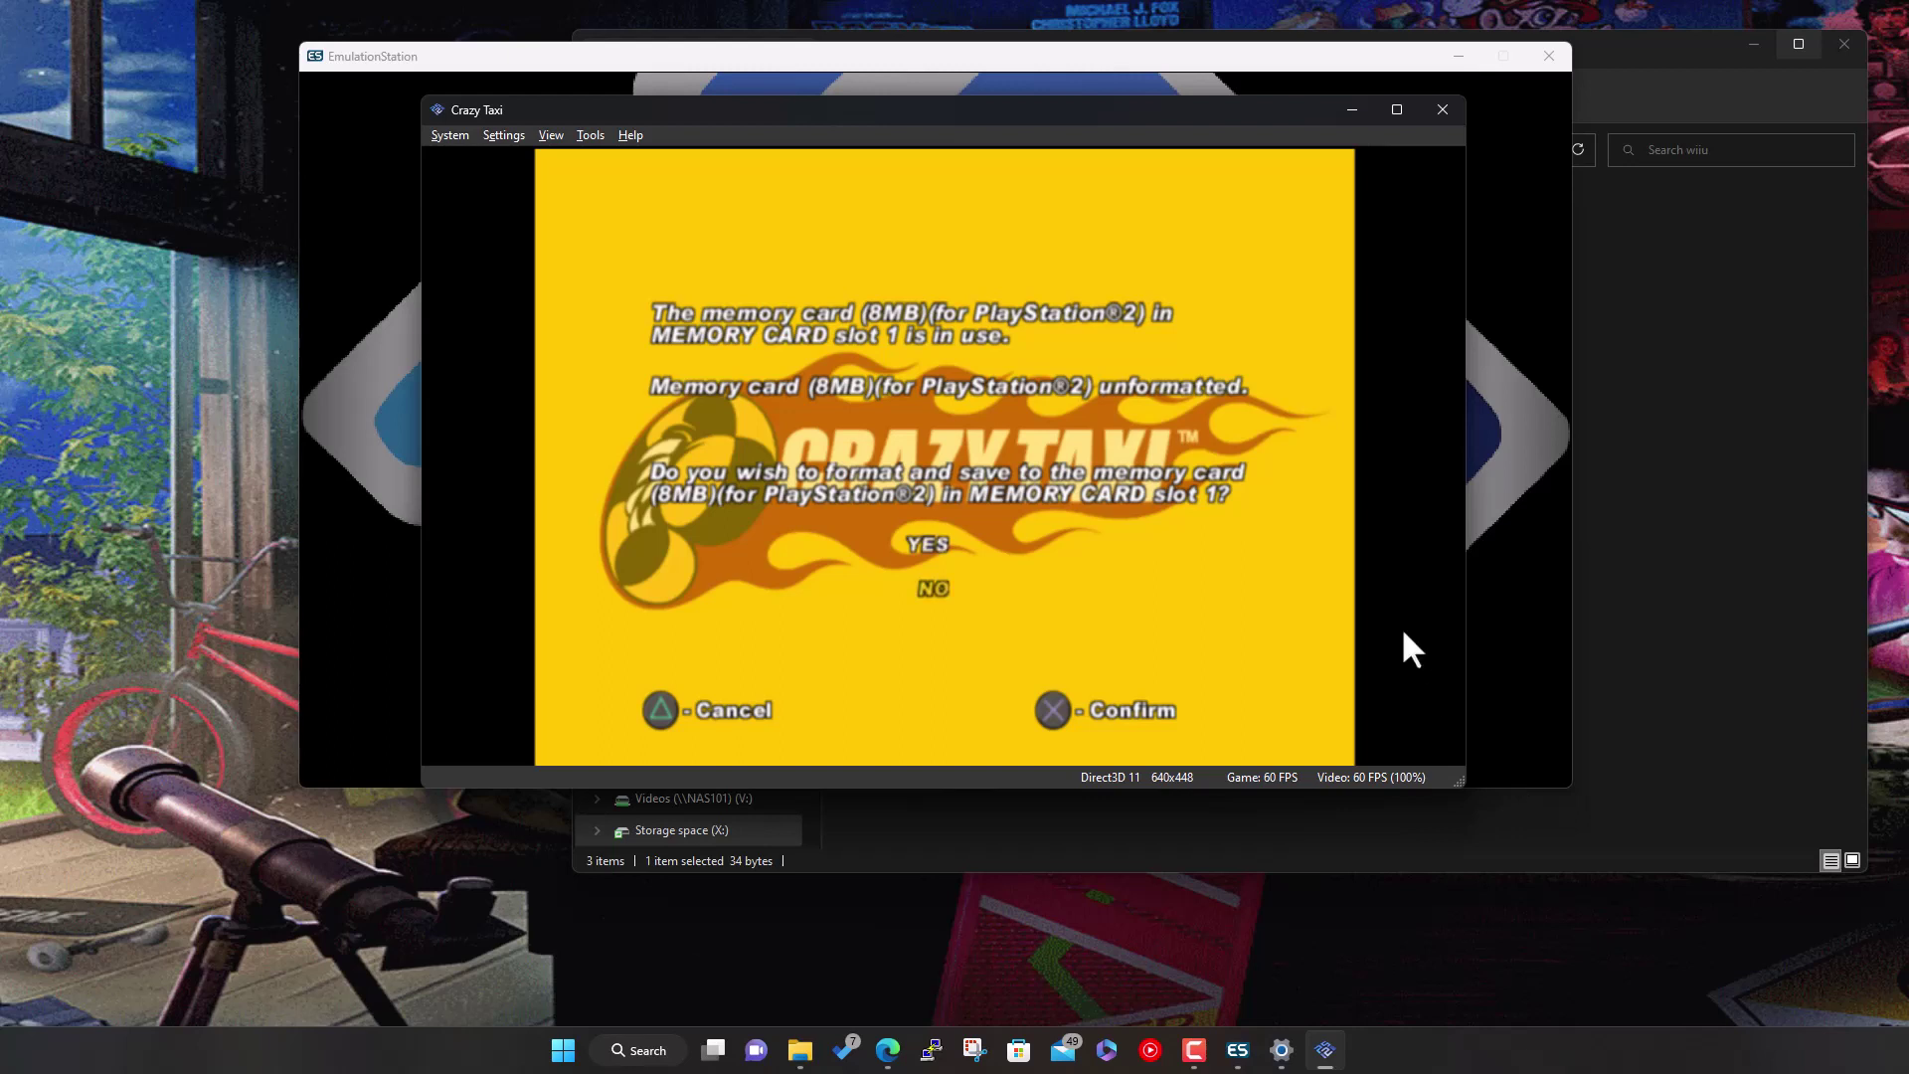
Get past the memory card prompt to Crazy Taxi's mode selection and test the controls by moving up and down its entries
key(k)
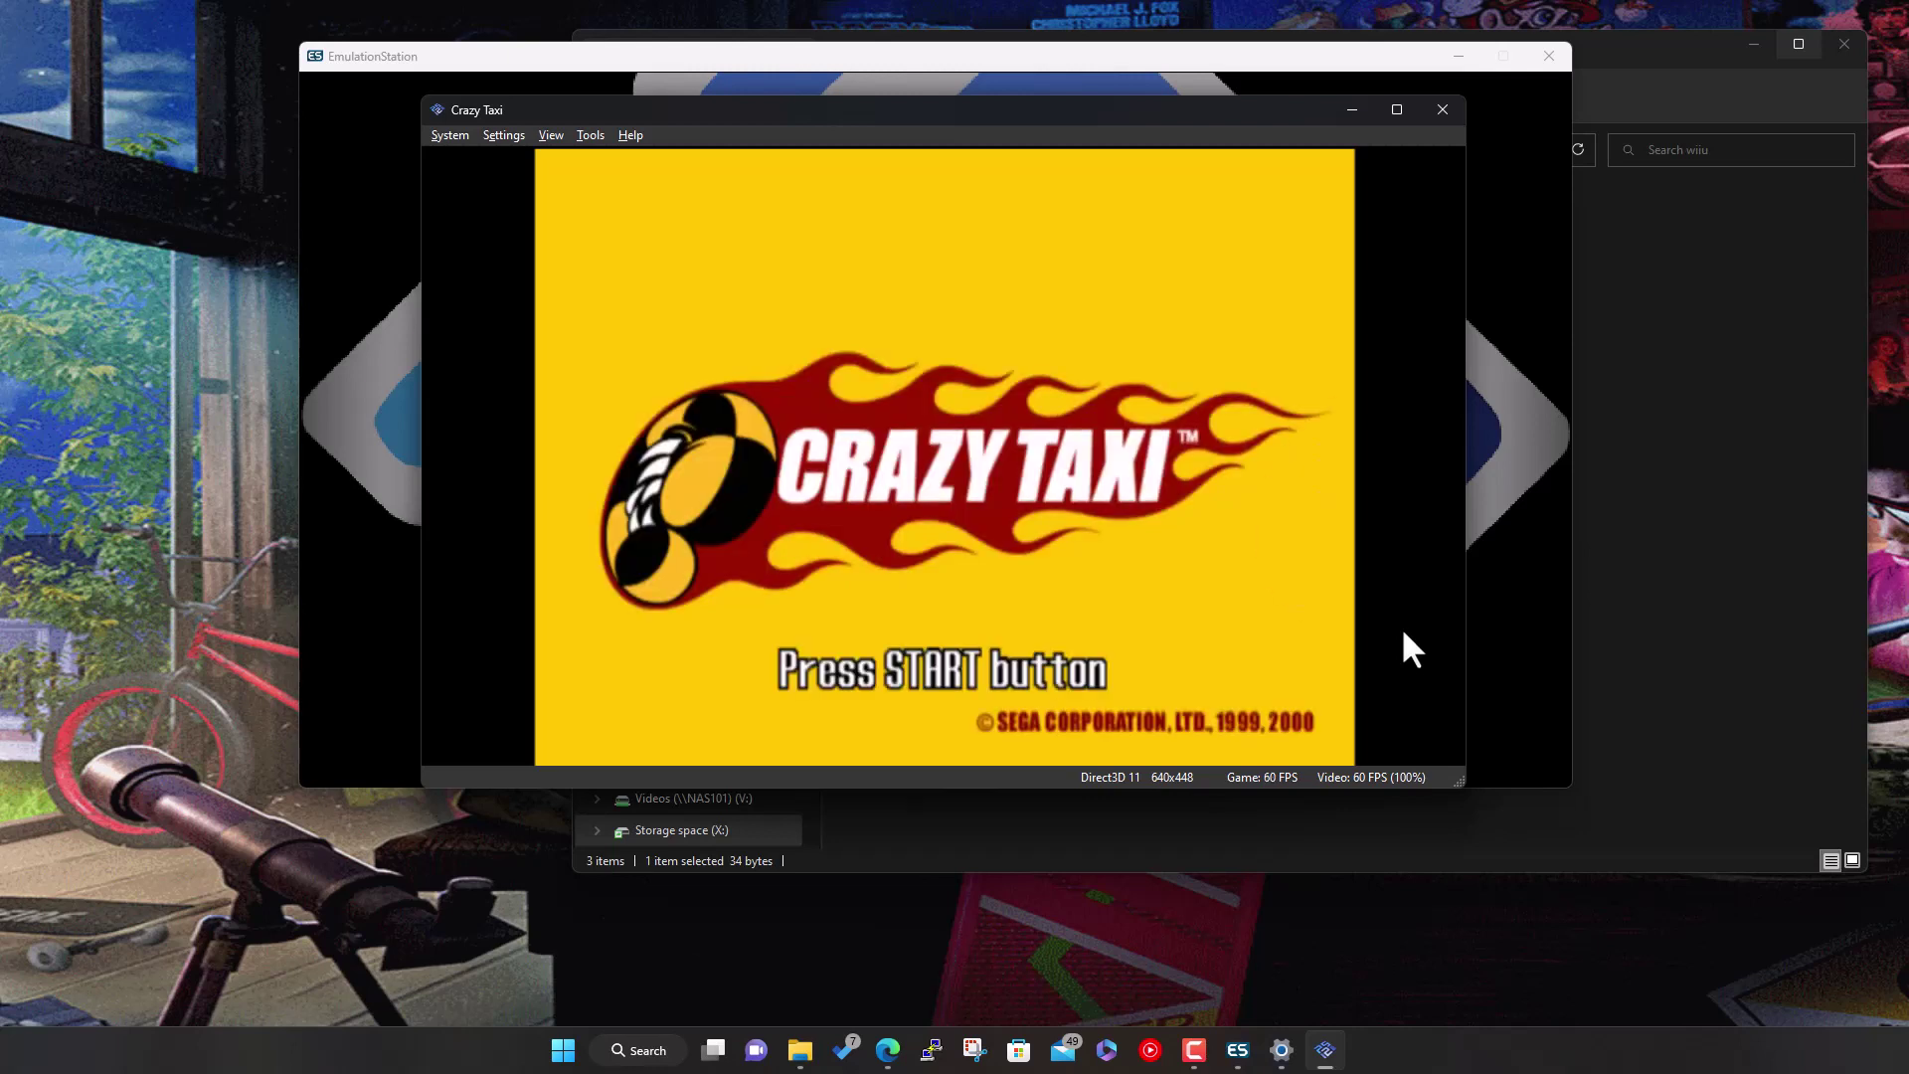
key(Return)
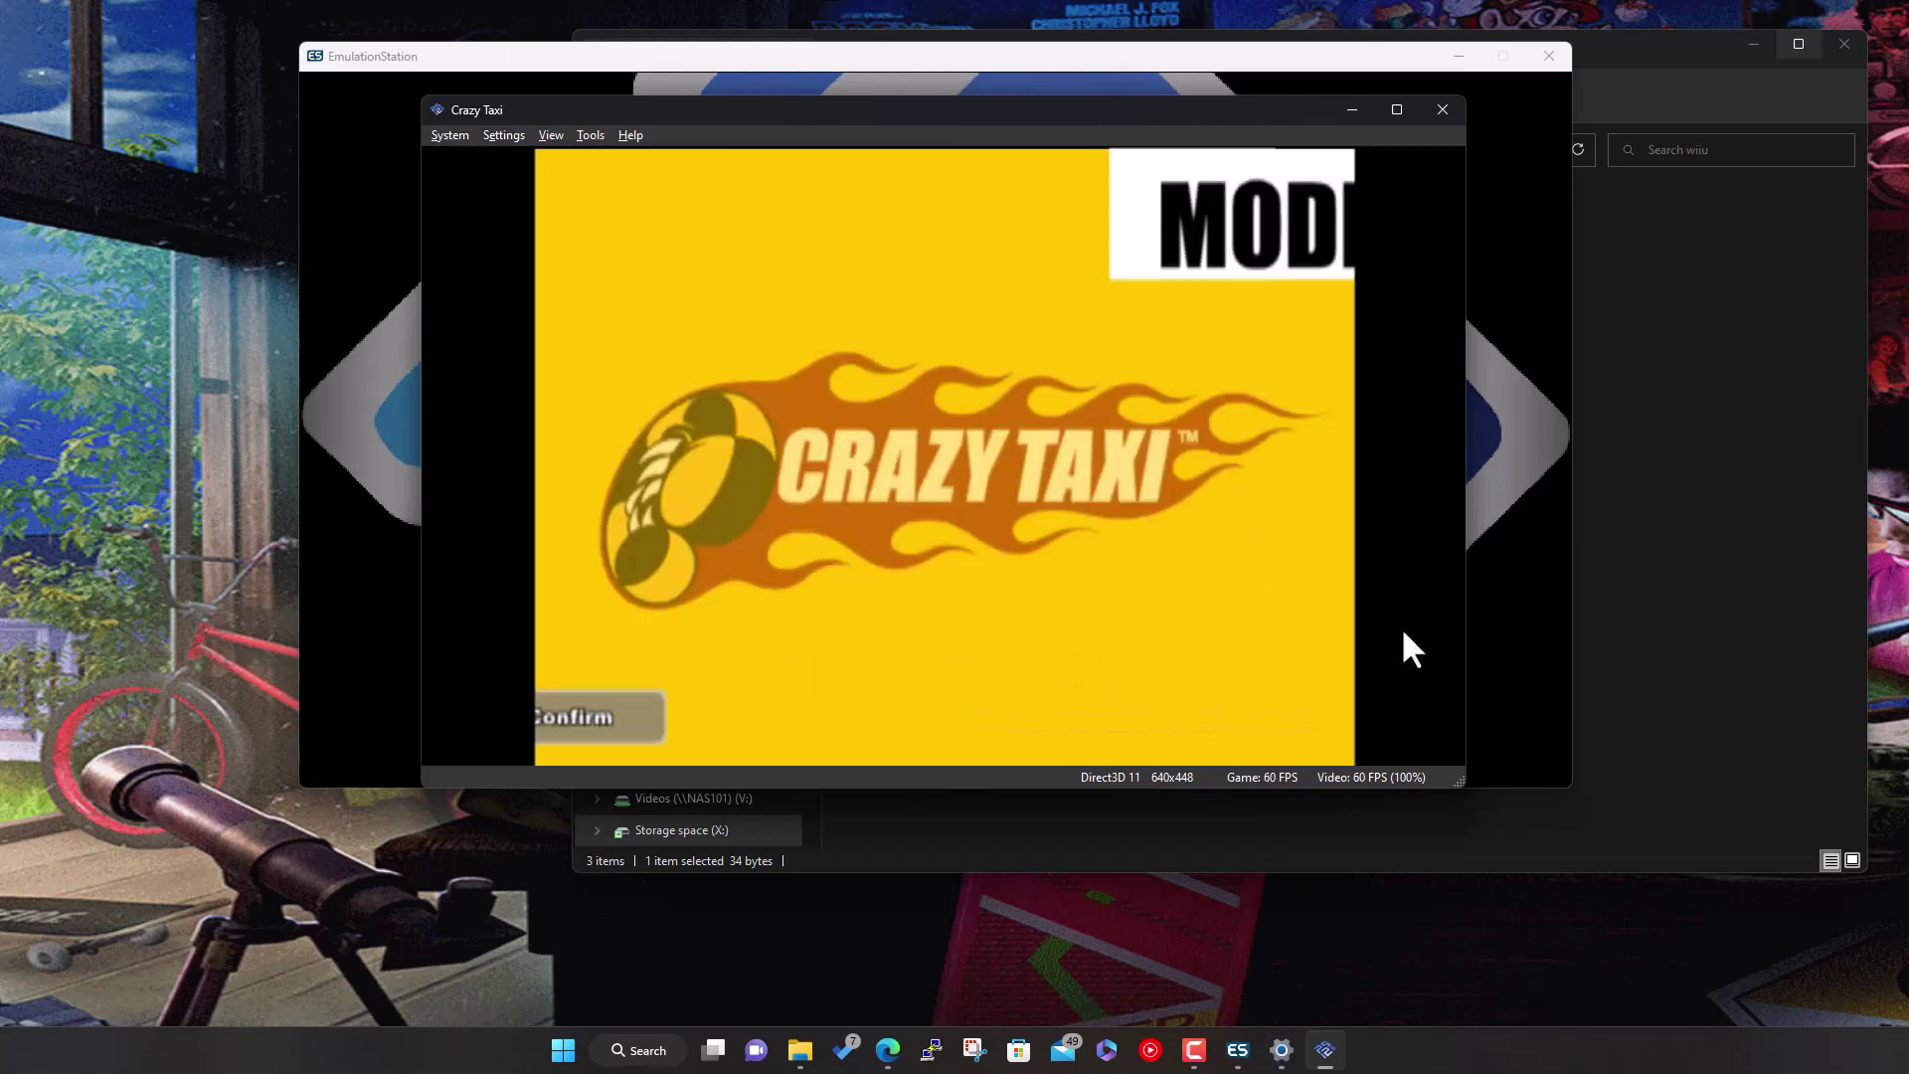
key(Down)
key(Down)
key(Down)
key(Up)
key(Up)
key(Up)
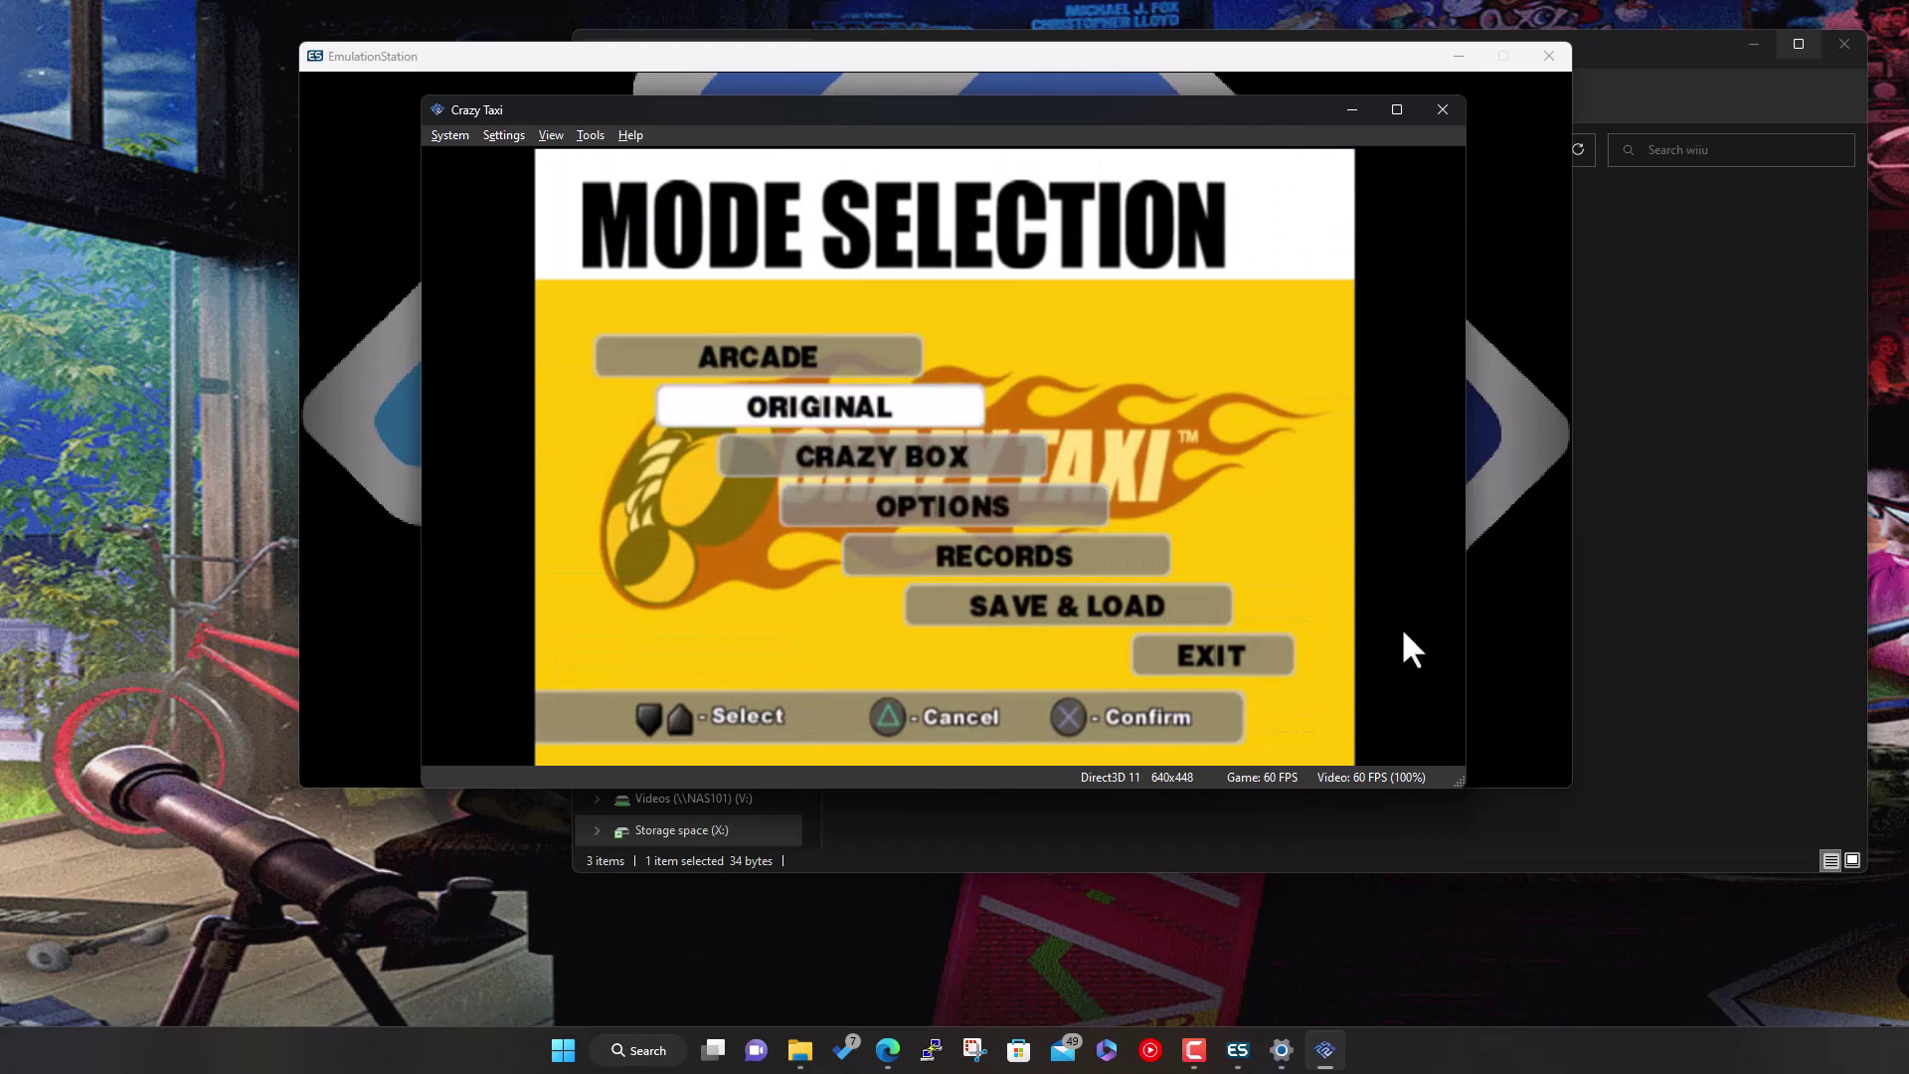
key(Down)
key(Down)
key(Down)
key(Down)
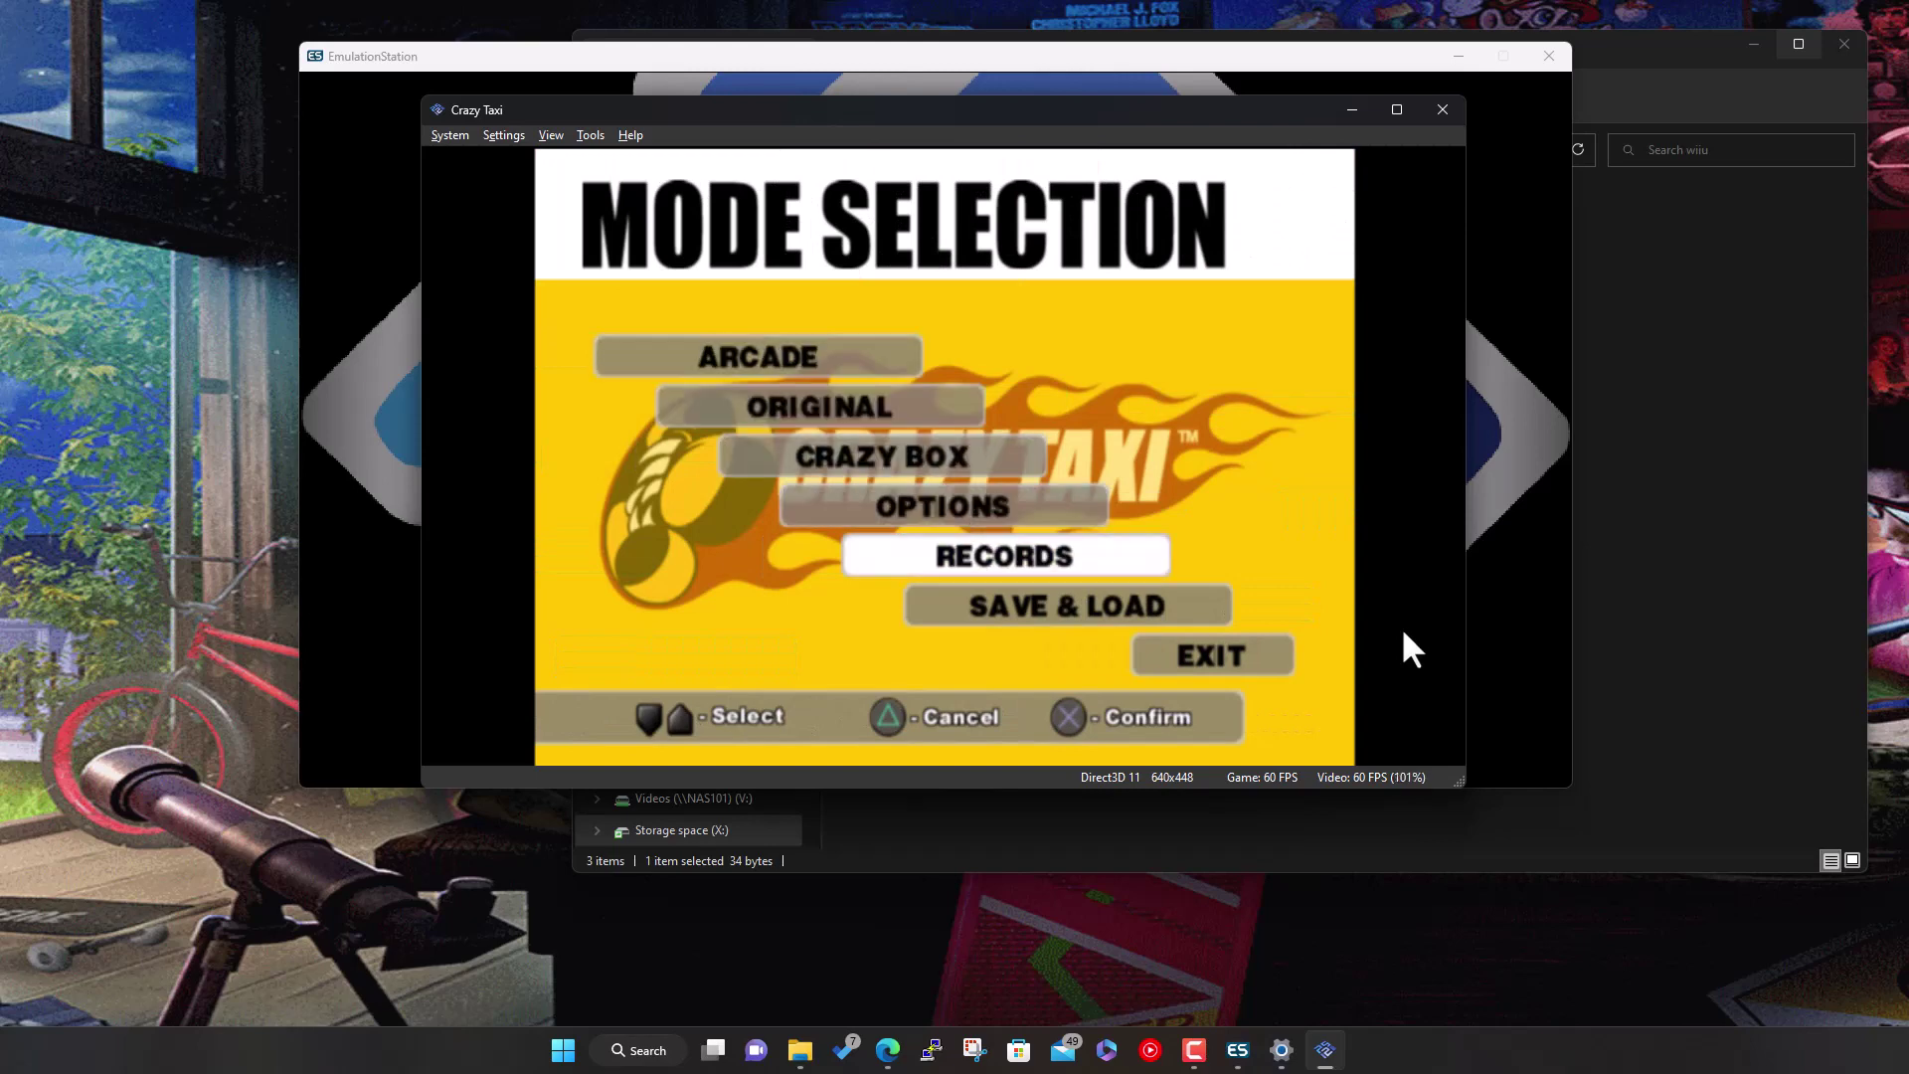
Close Crazy Taxi and PCSX2, dismiss the input configuration dialog, and return to the EmulationStation system list
click(1442, 108)
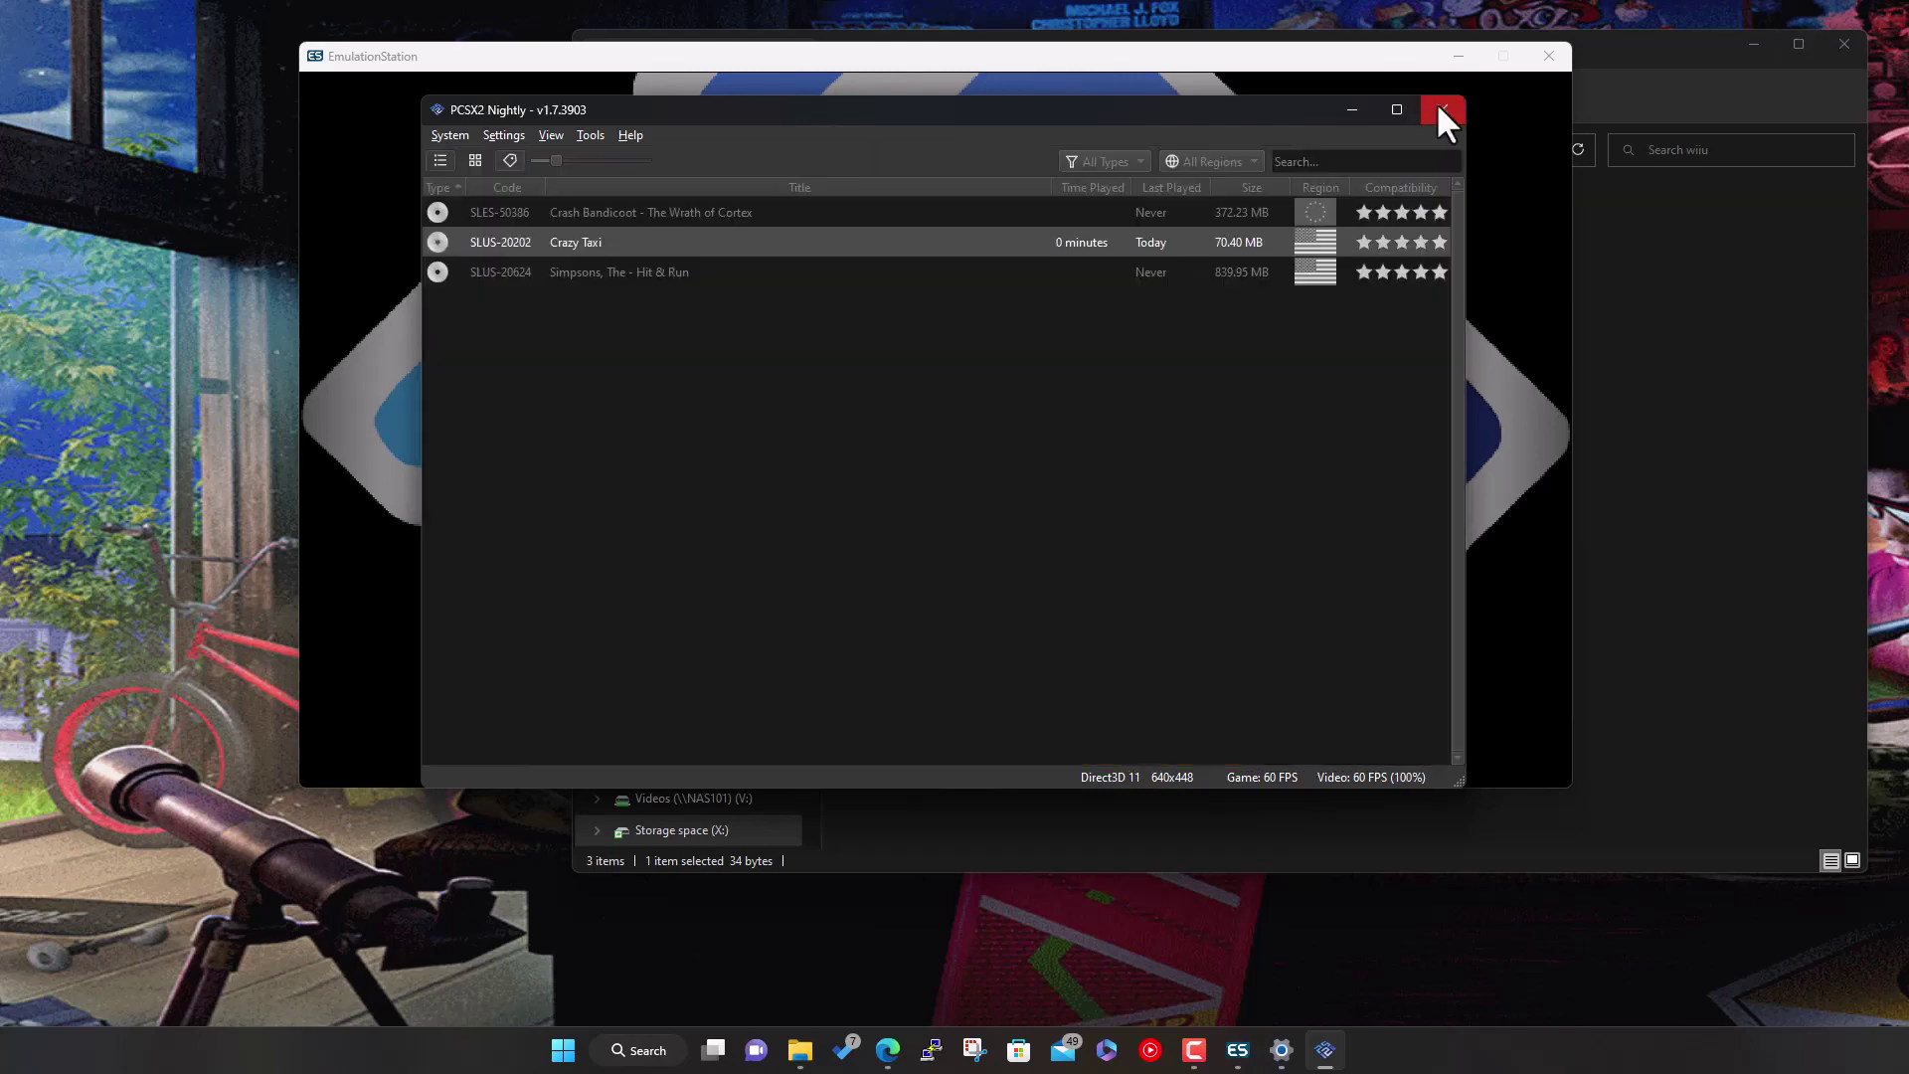
click(1440, 106)
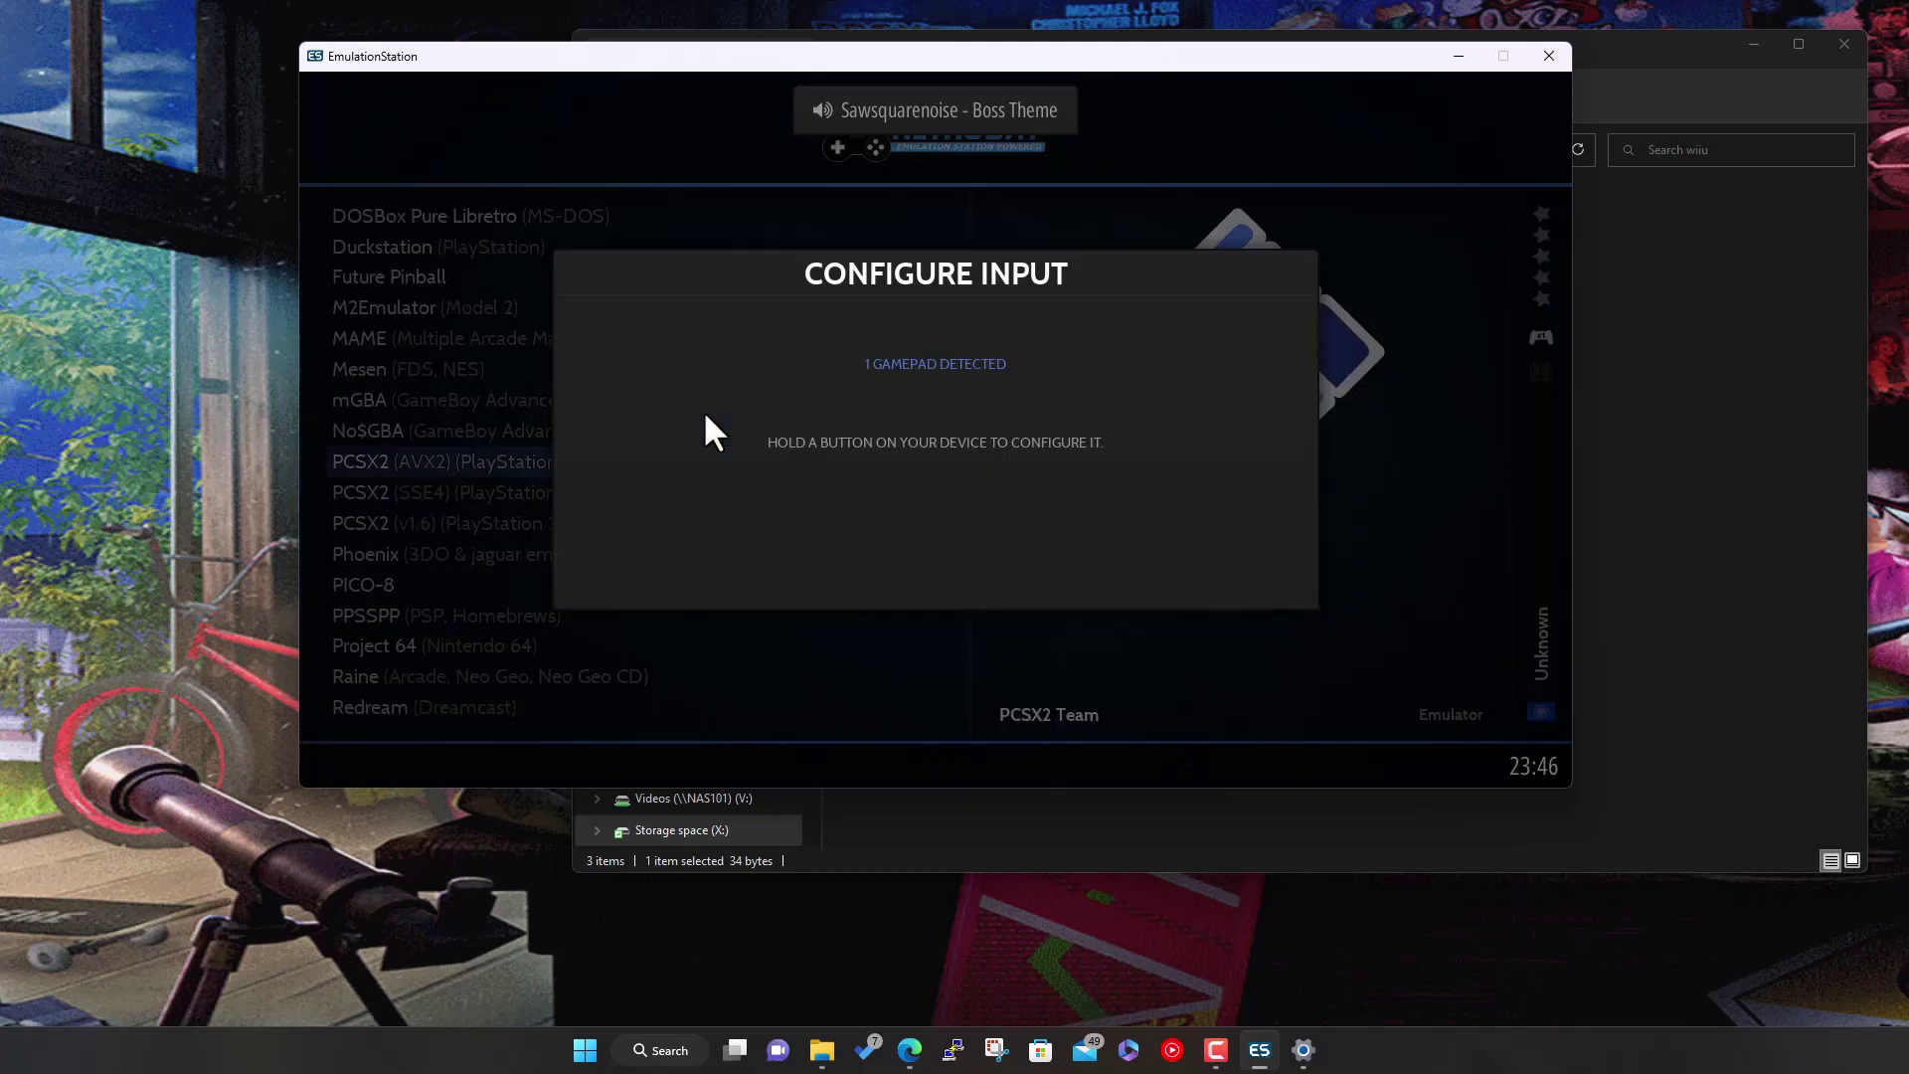
key(Escape)
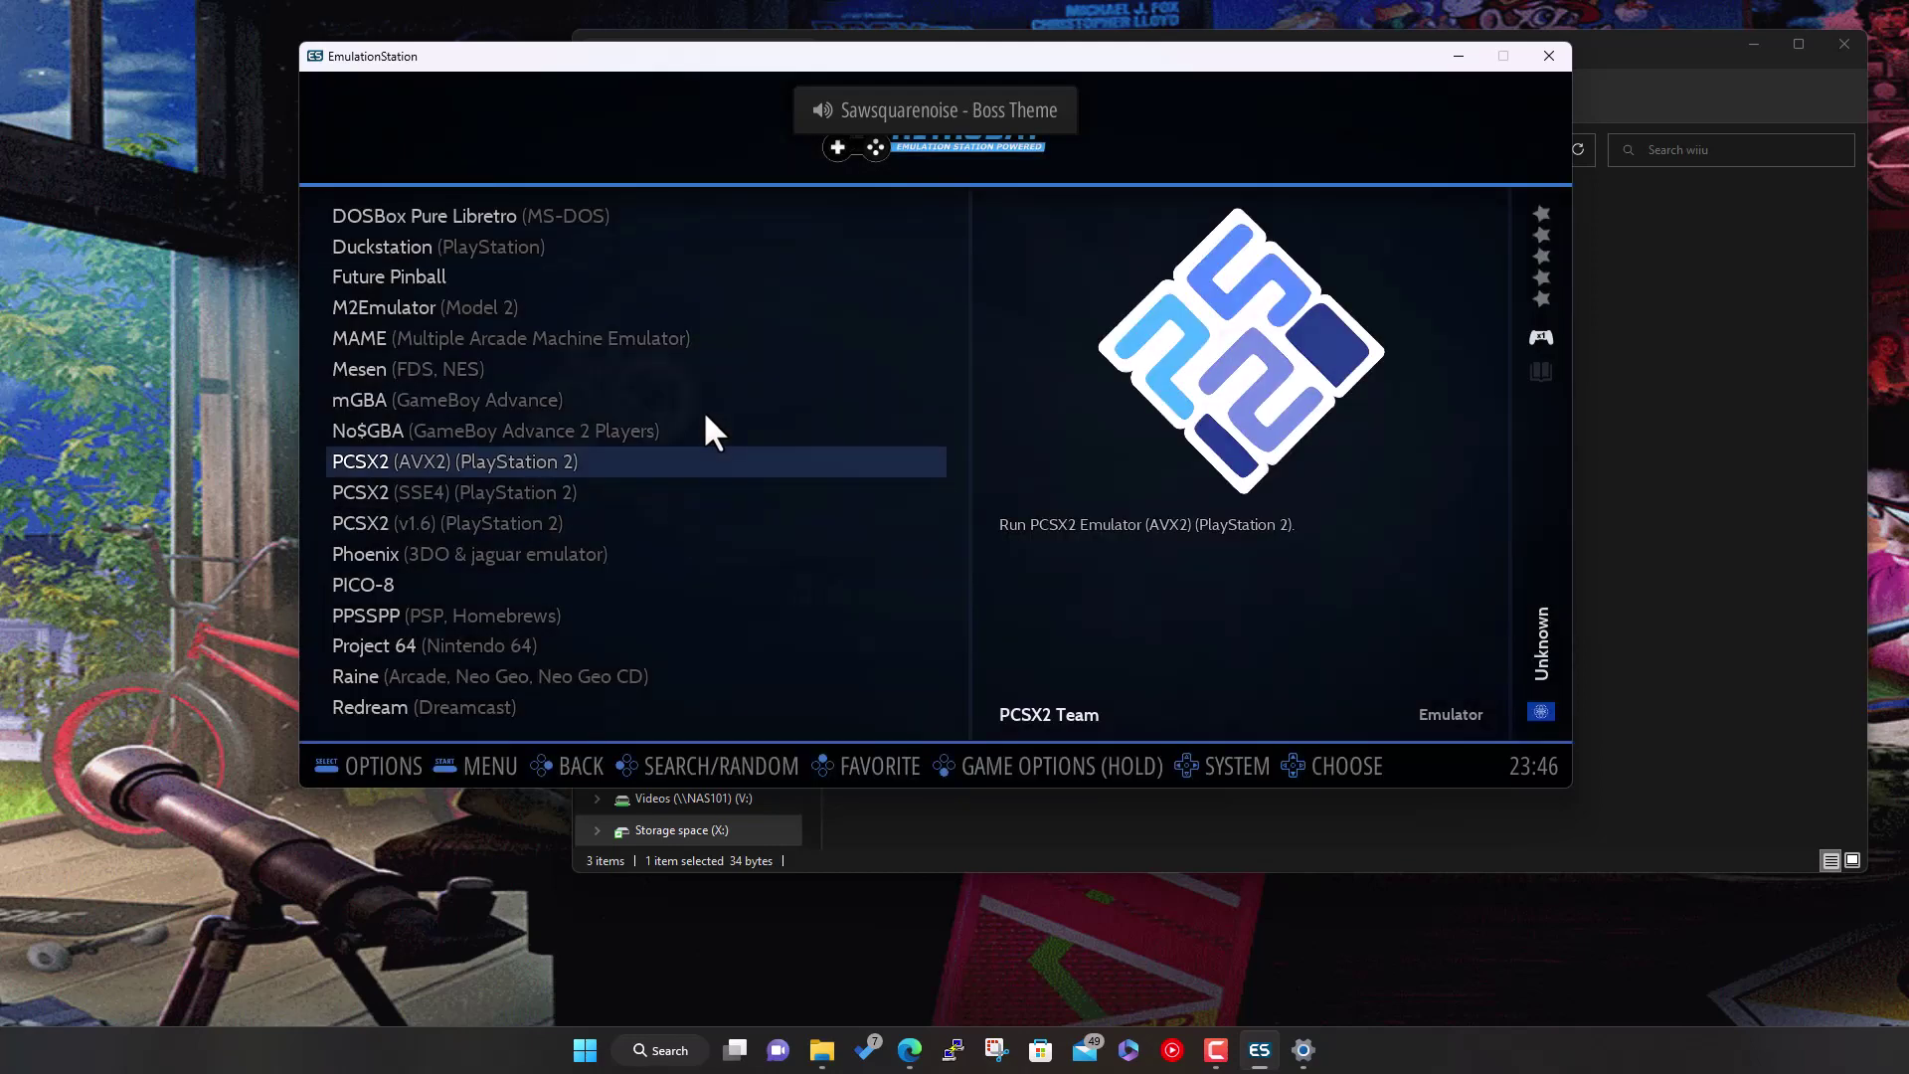
key(Escape)
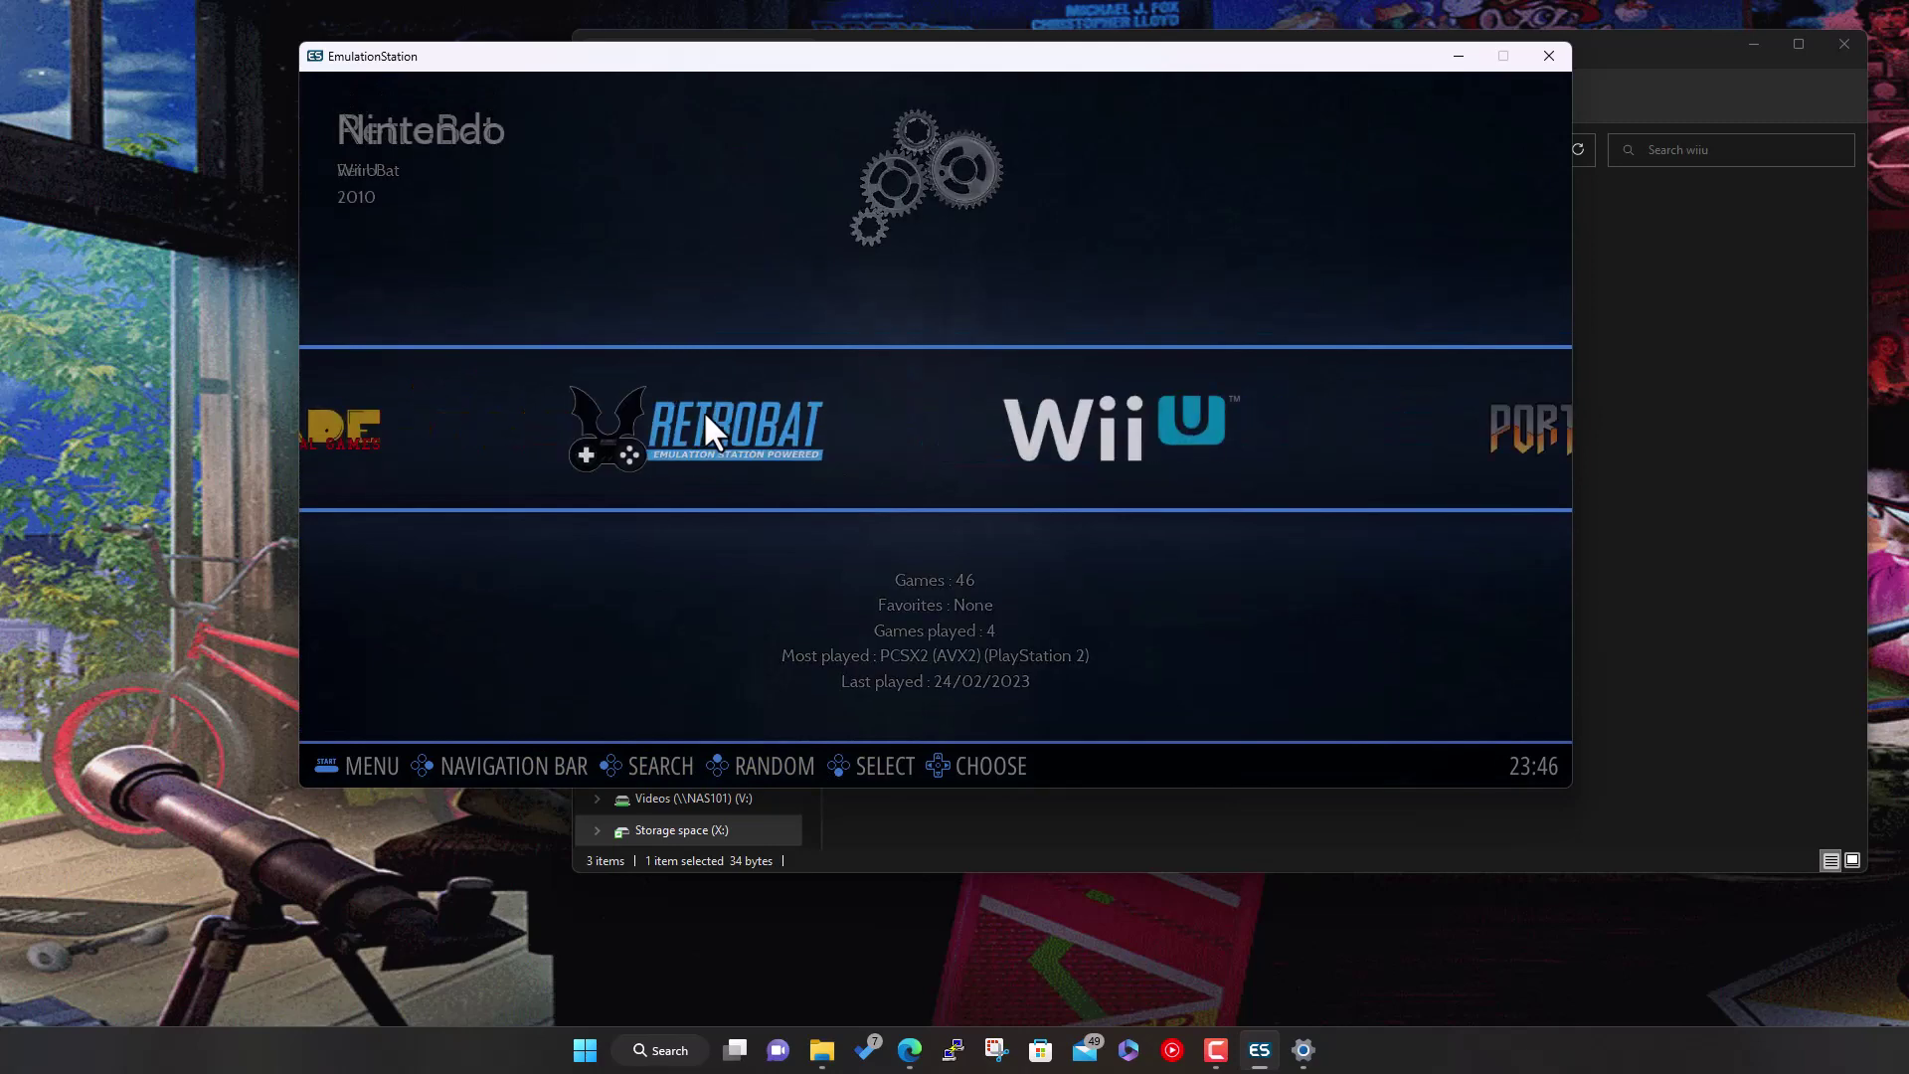
key(Right)
key(Right)
key(Right)
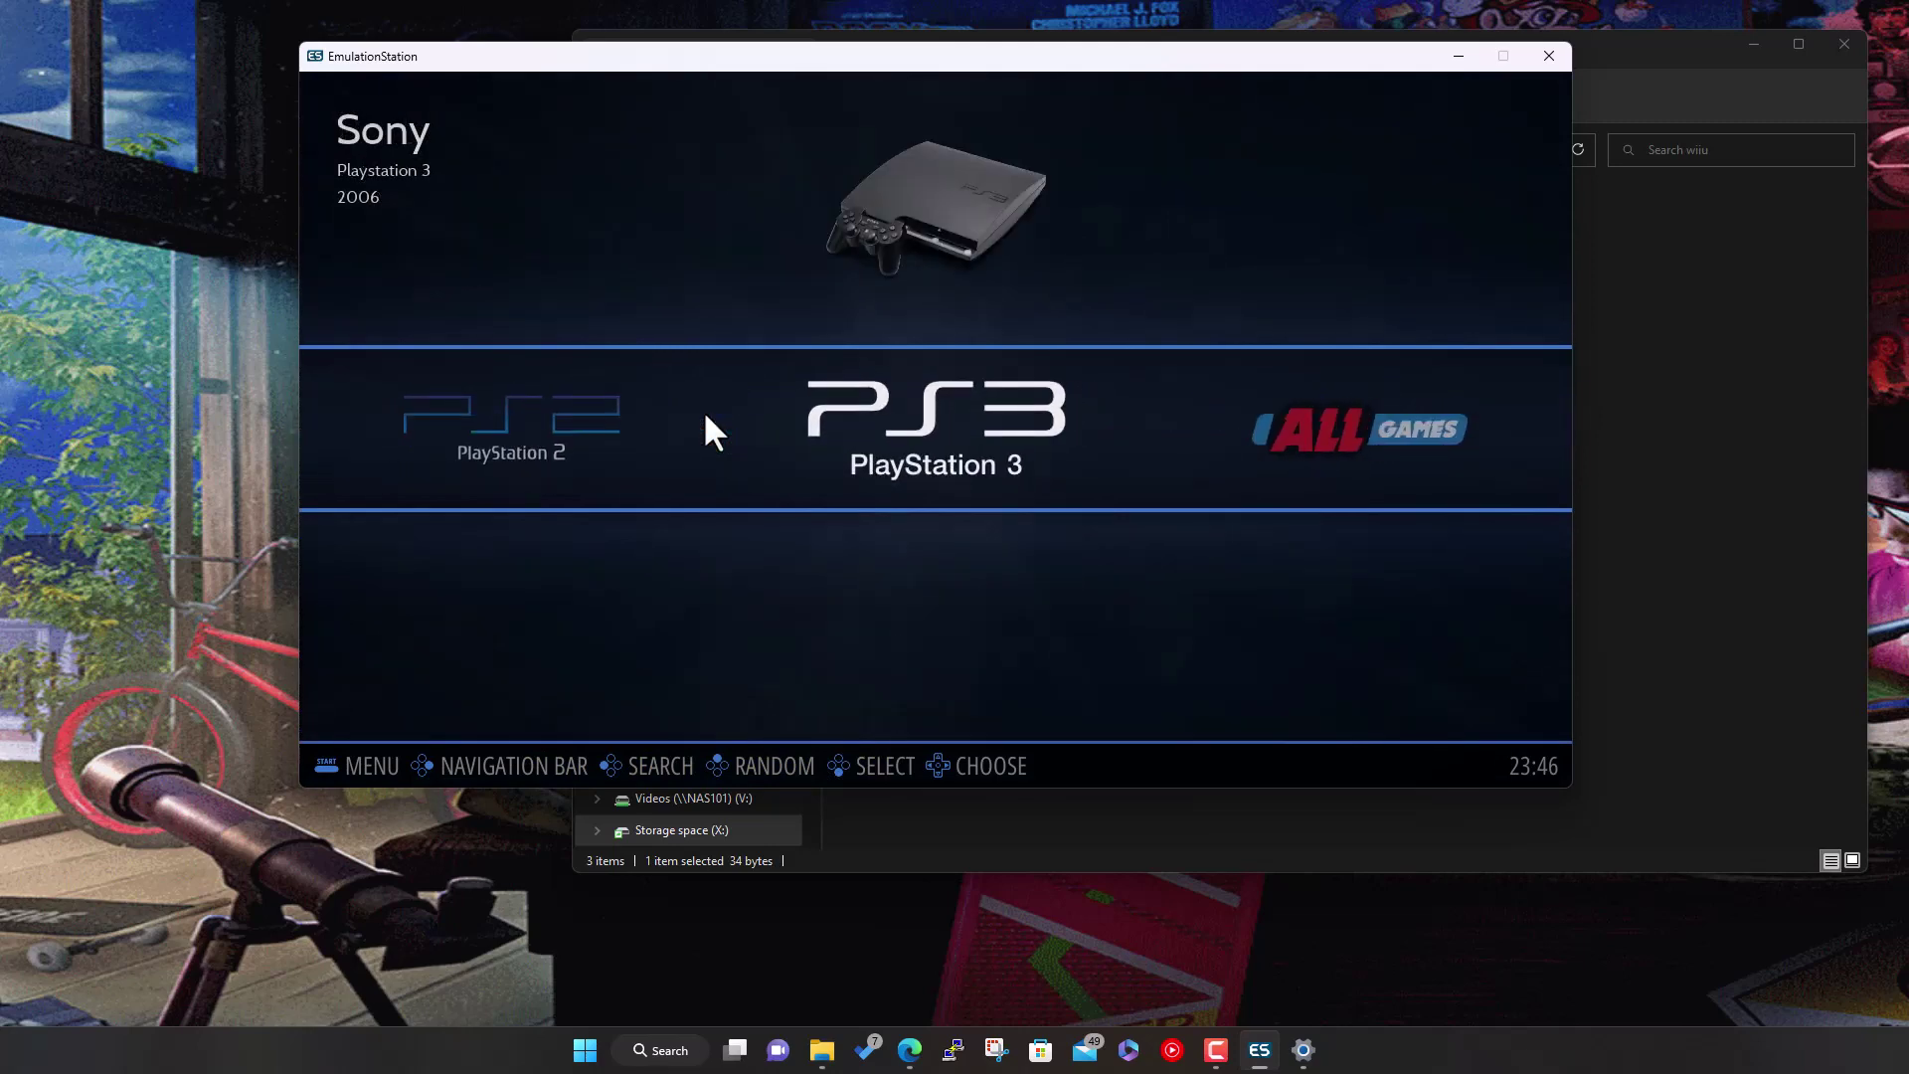
key(Left)
key(Left)
key(Left)
key(Return)
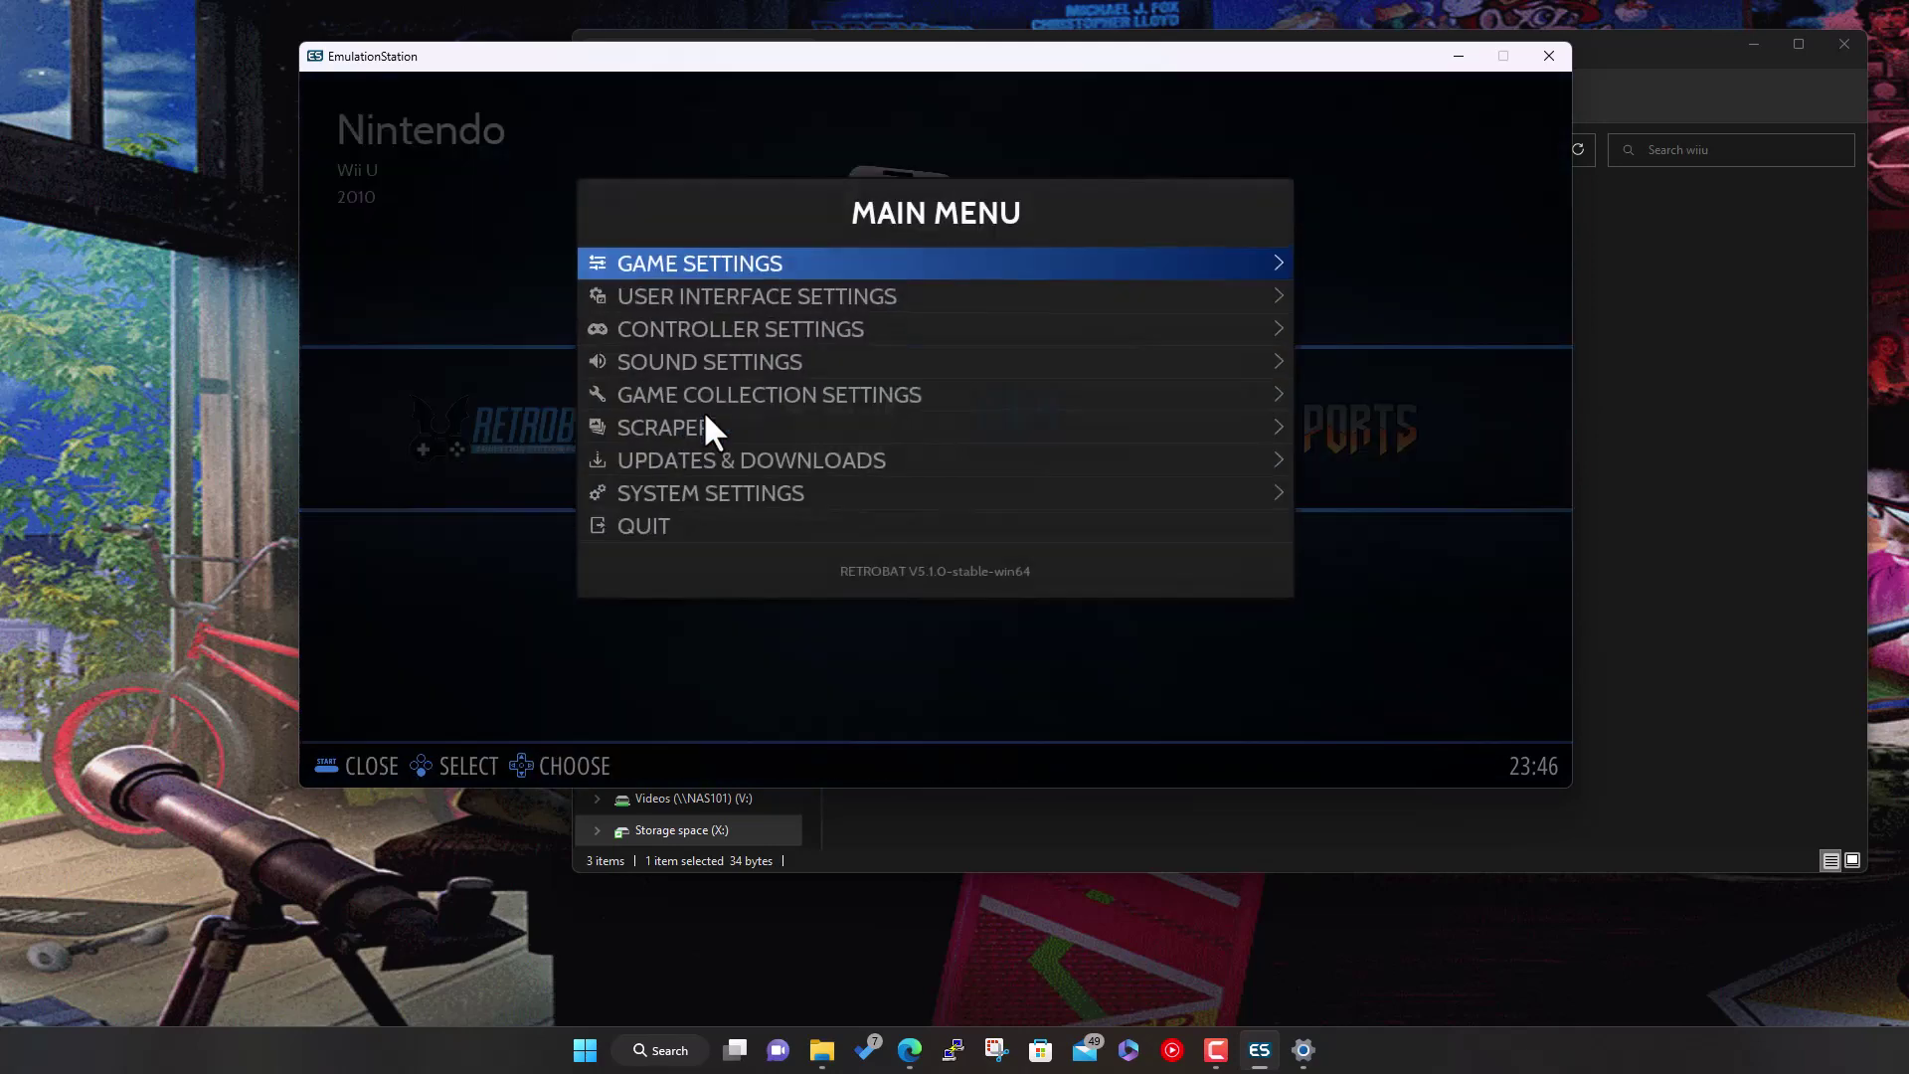
key(Down)
key(Down)
key(Down)
key(Down)
key(Down)
key(Escape)
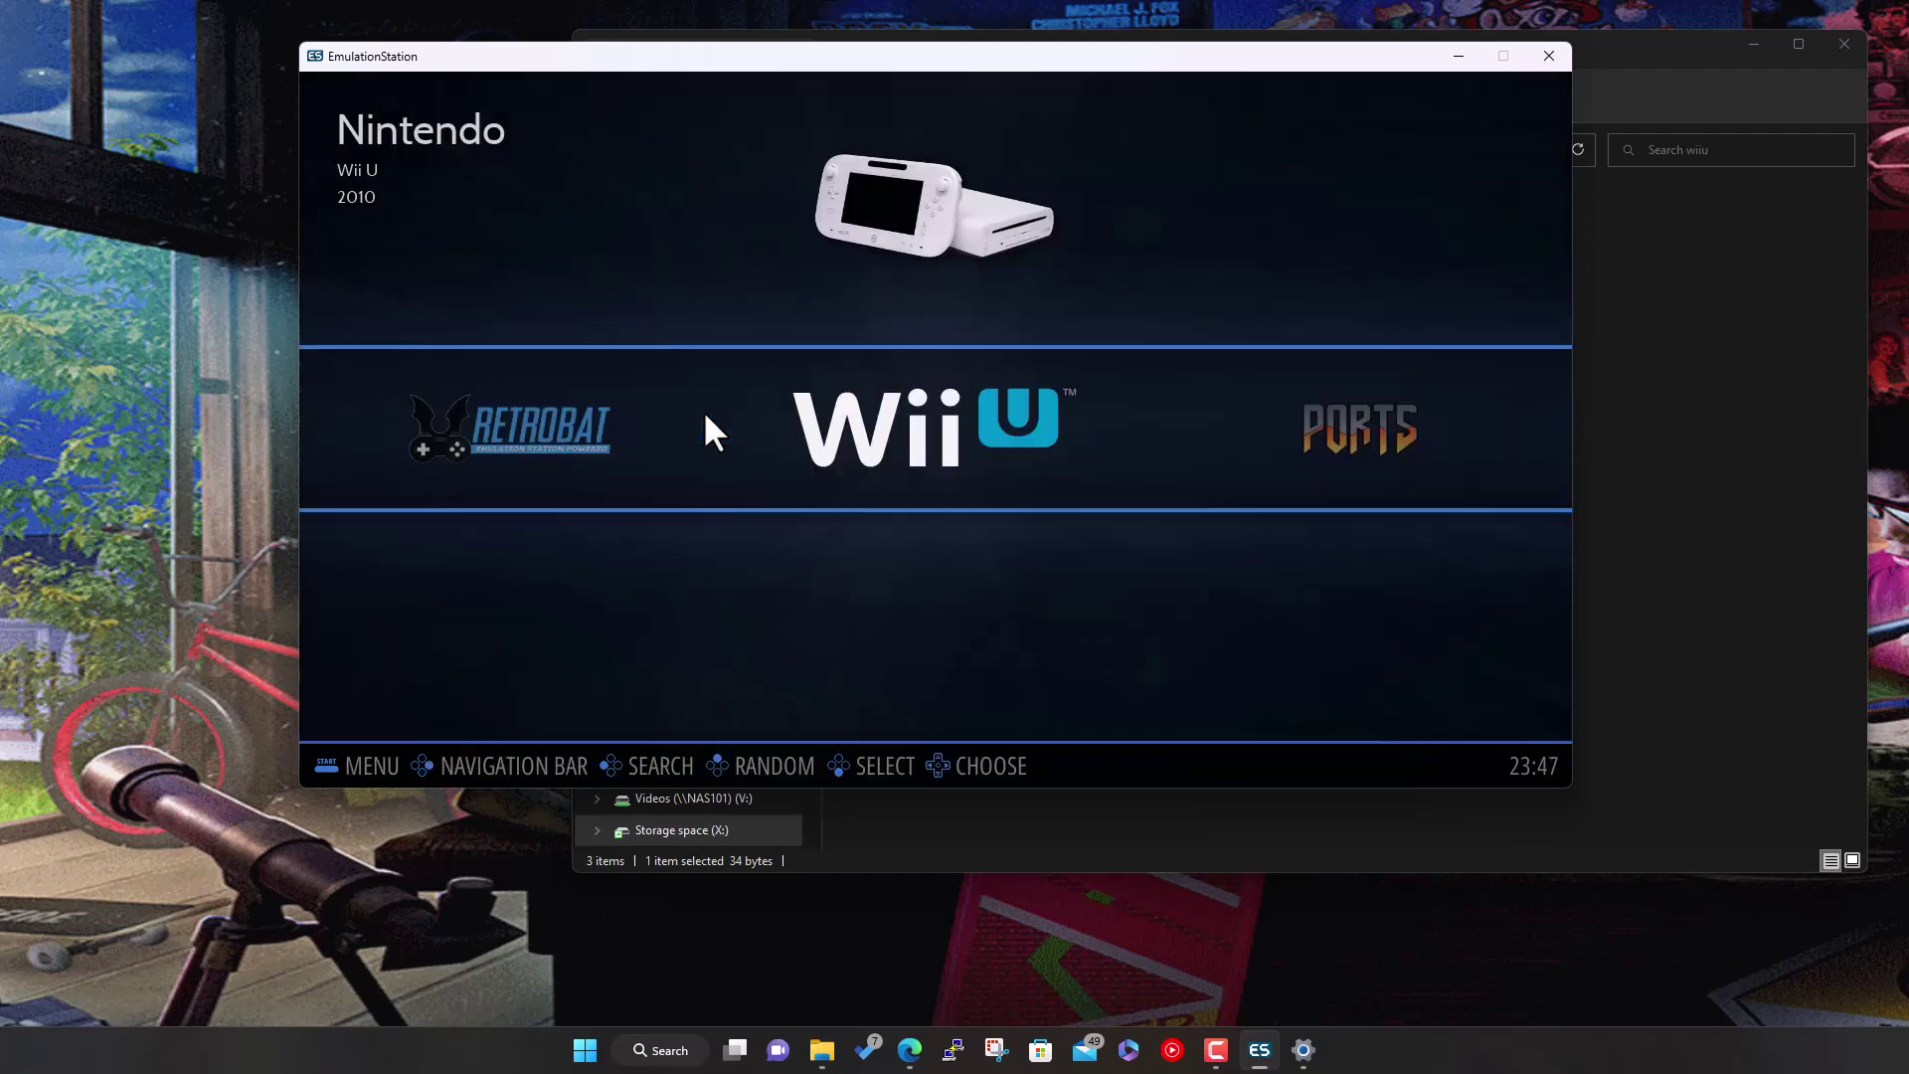
key(Return)
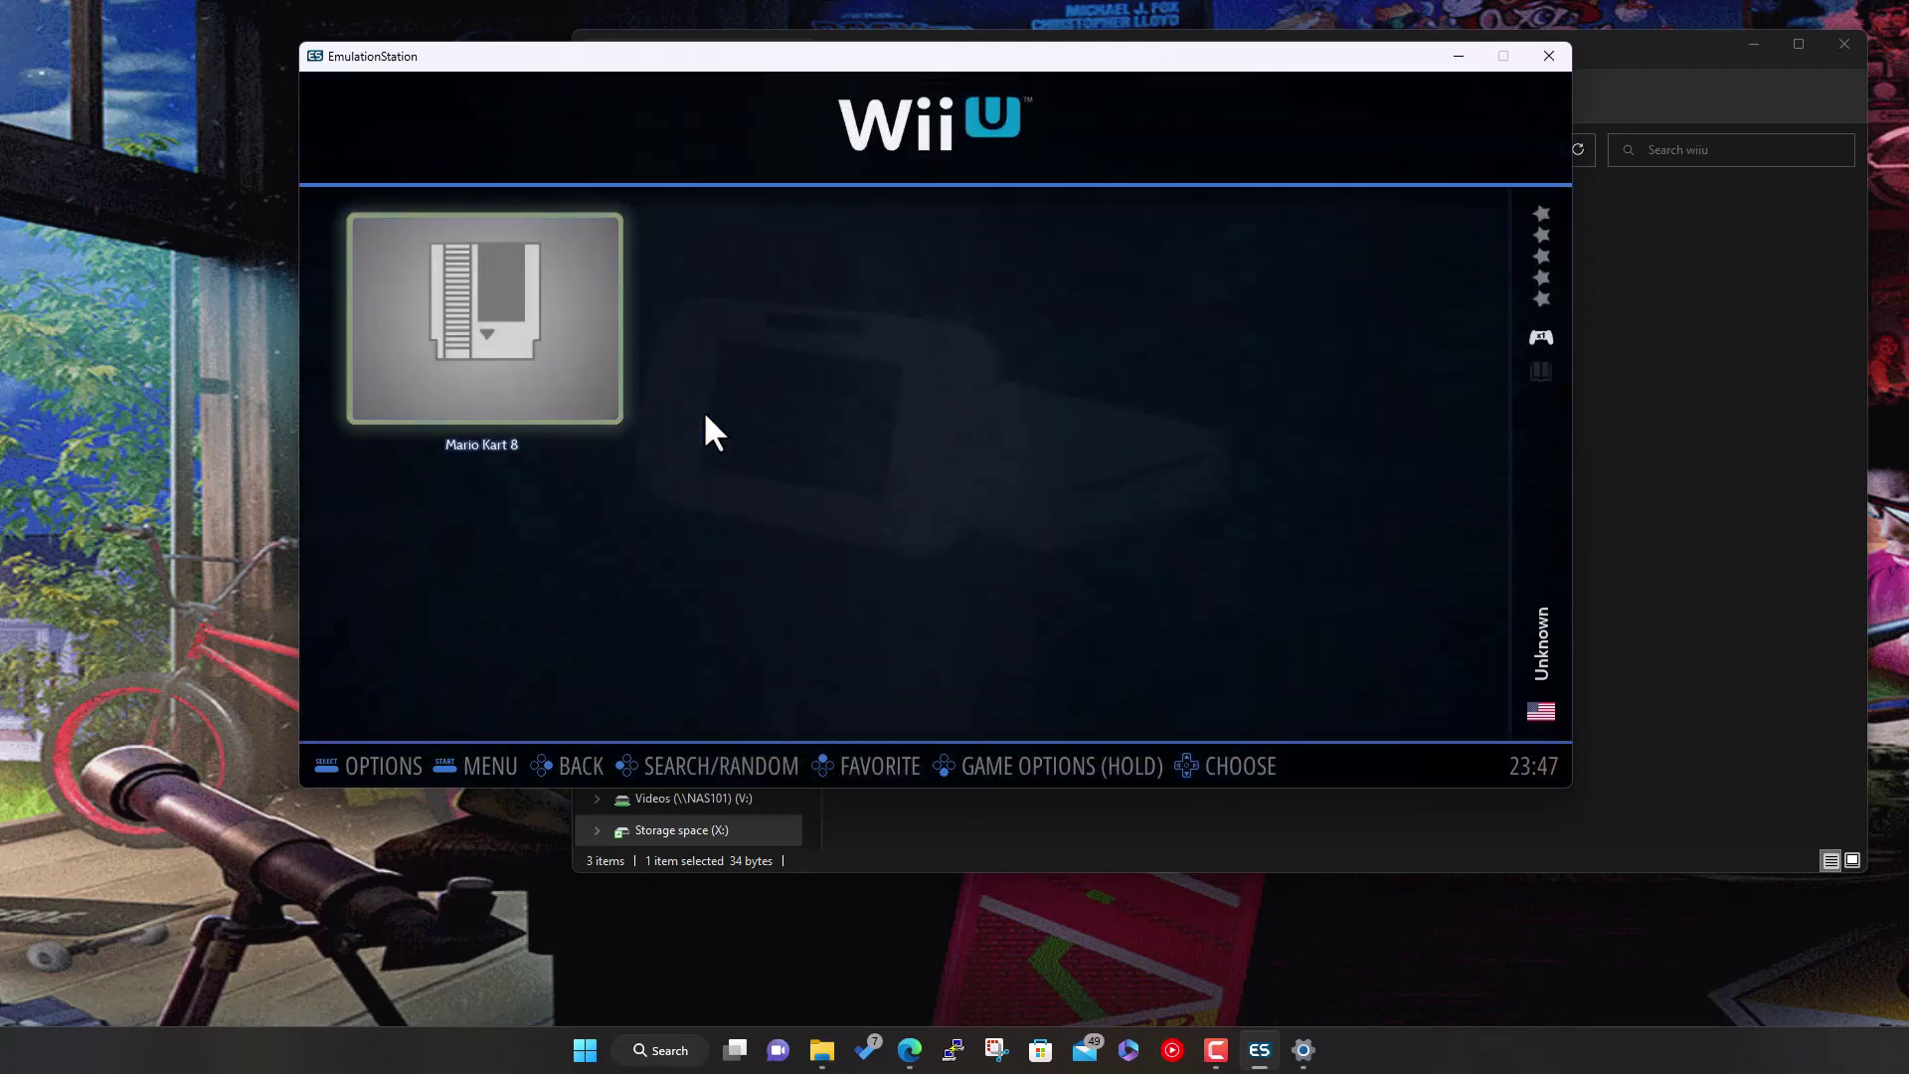
key(Escape)
key(BackSpace)
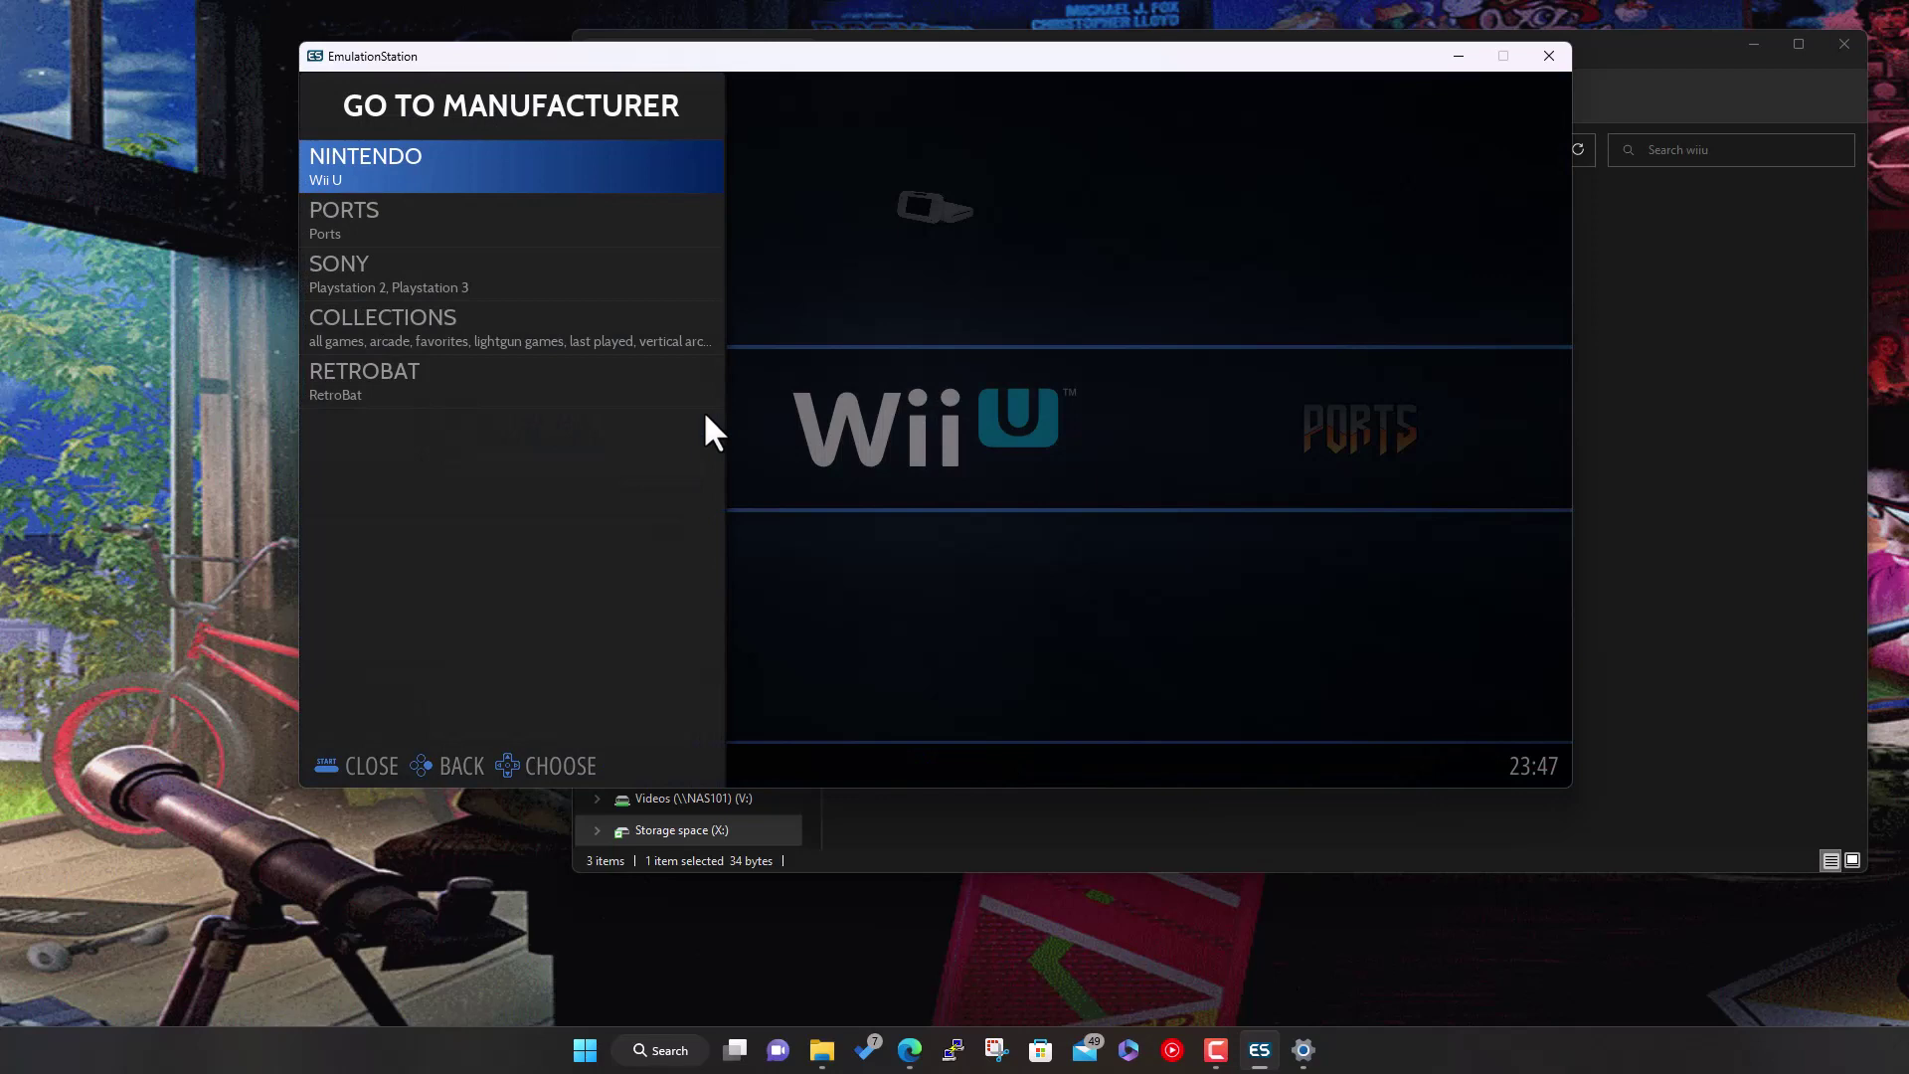
key(Escape)
Open the scraper settings for the ScreenScraper source in EmulationStation
key(Escape)
key(Down)
key(Down)
key(Down)
key(Down)
key(Down)
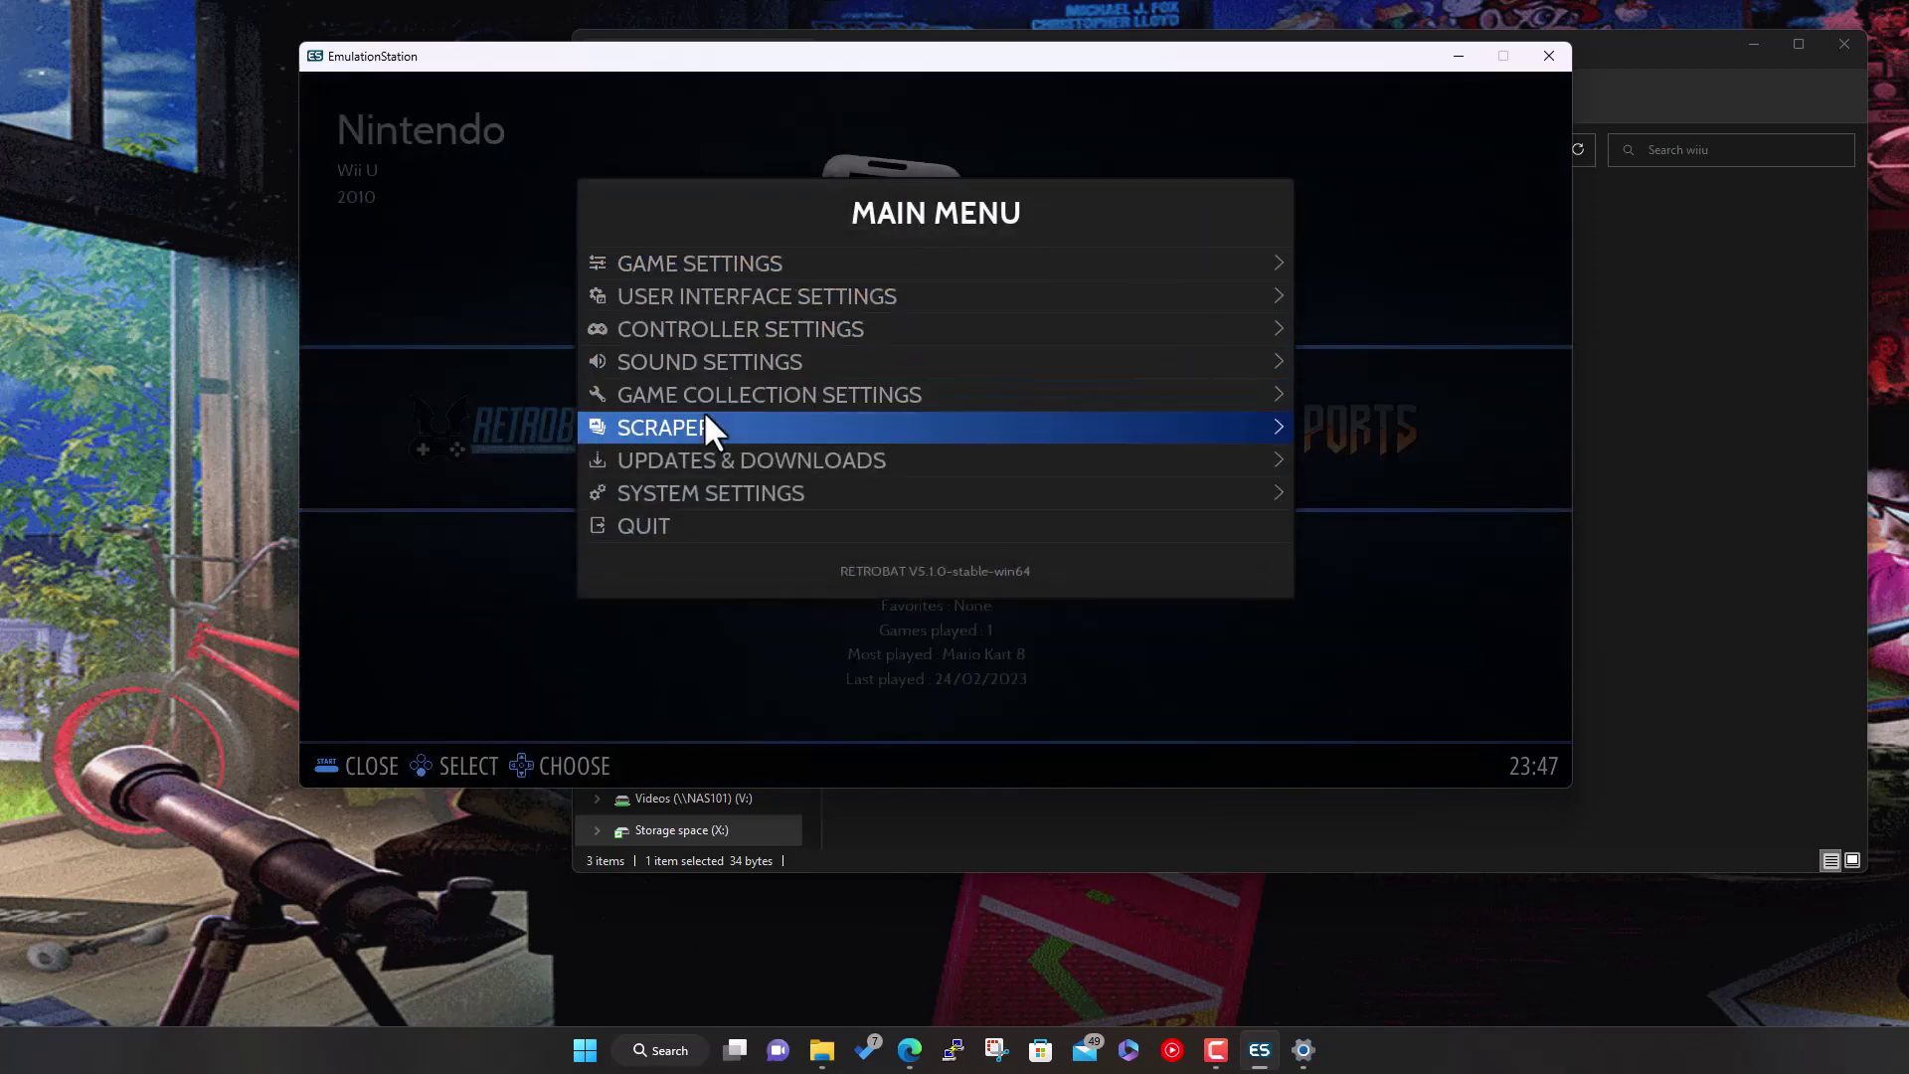
key(Return)
key(Down)
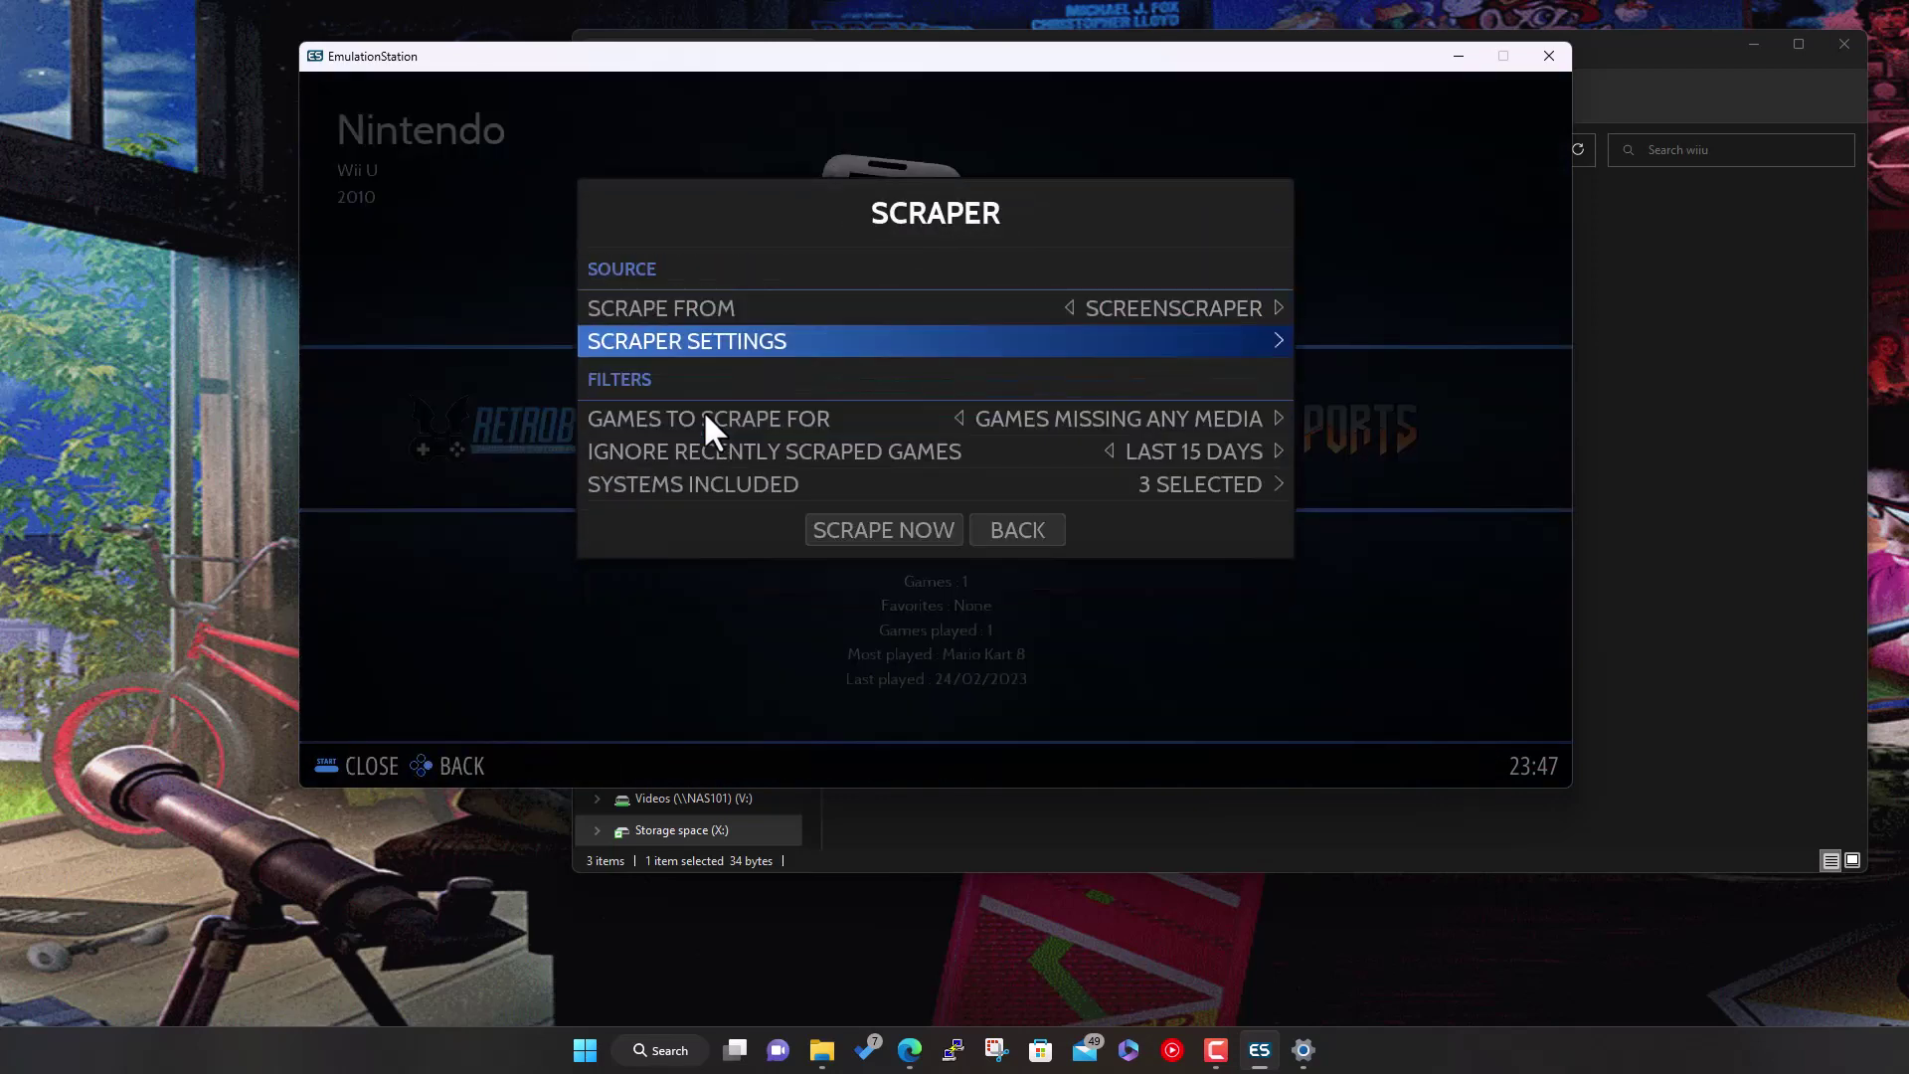
key(Return)
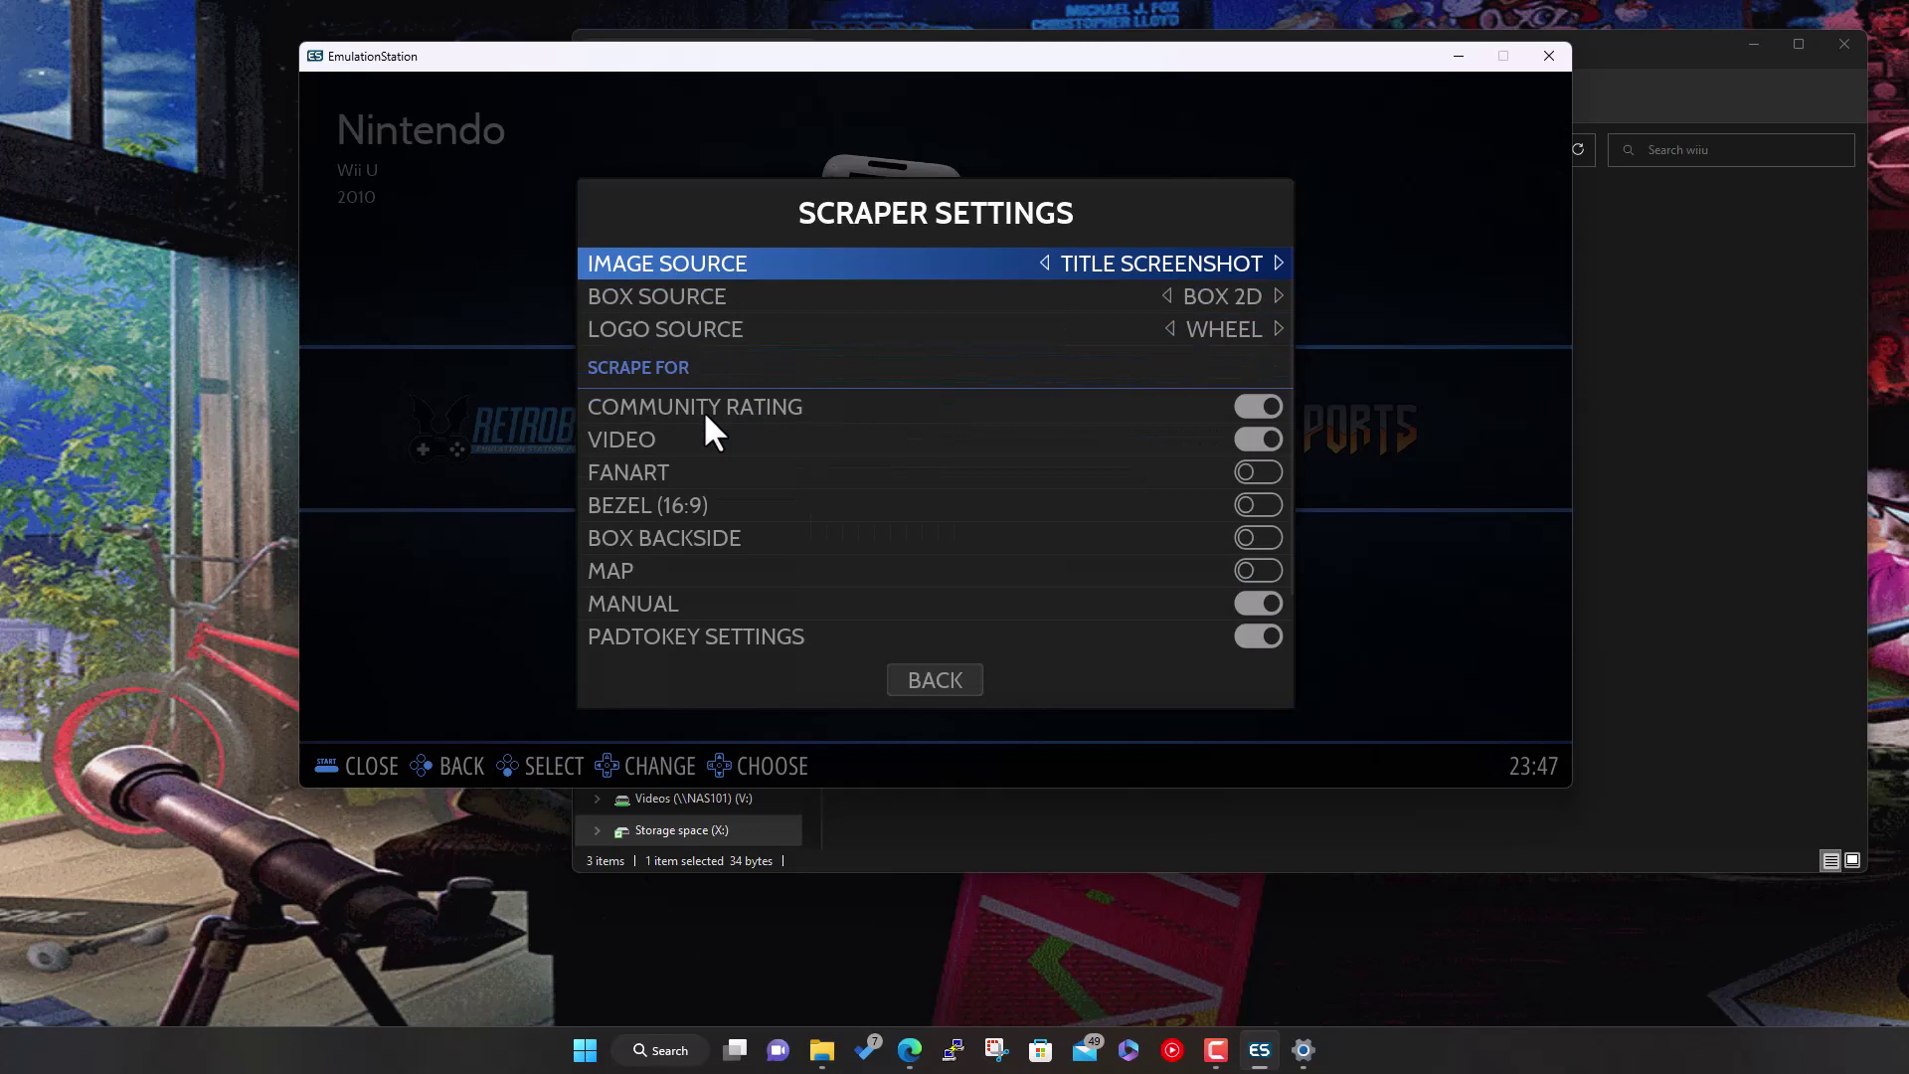
Enter the ScreenScraper account username in the scraper settings and leave the settings
key(Down)
key(Down)
key(Down)
key(Down)
key(Down)
key(Down)
key(Down)
key(Down)
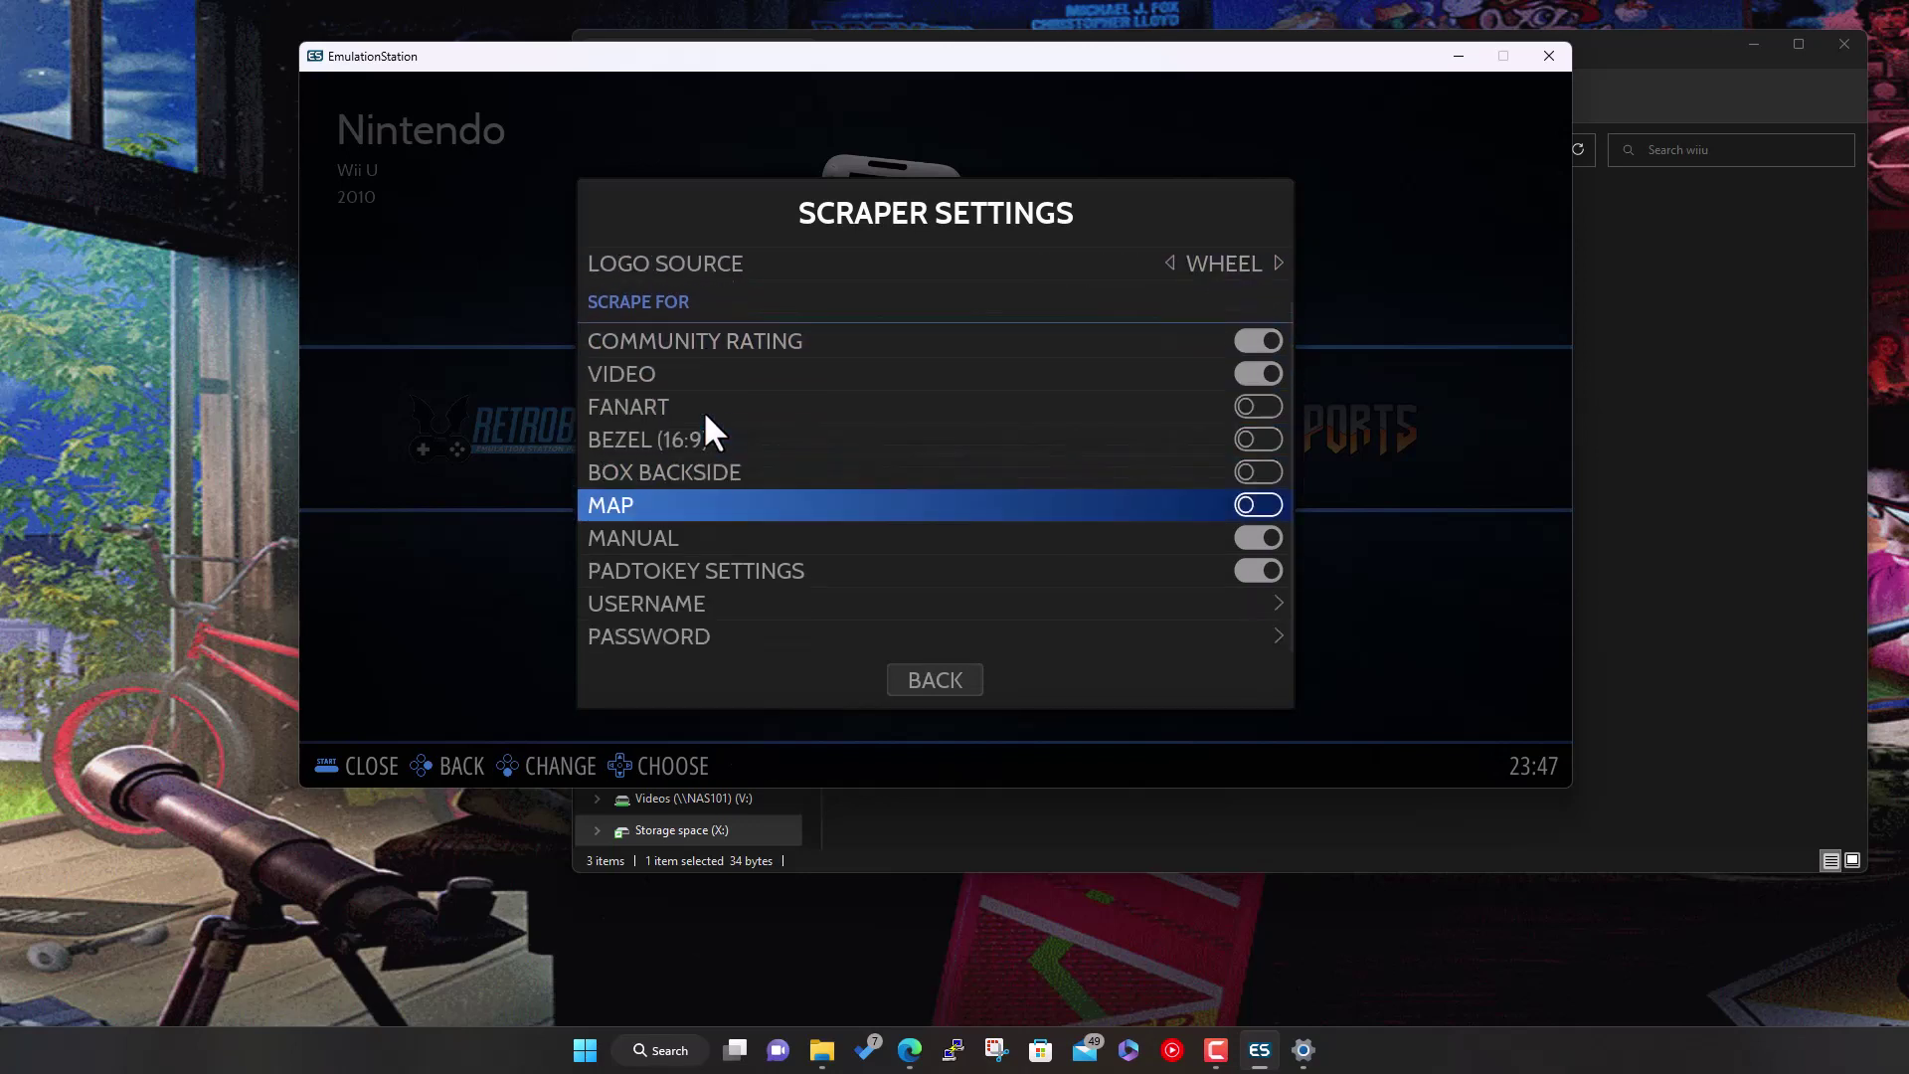
key(Down)
key(Down)
key(Down)
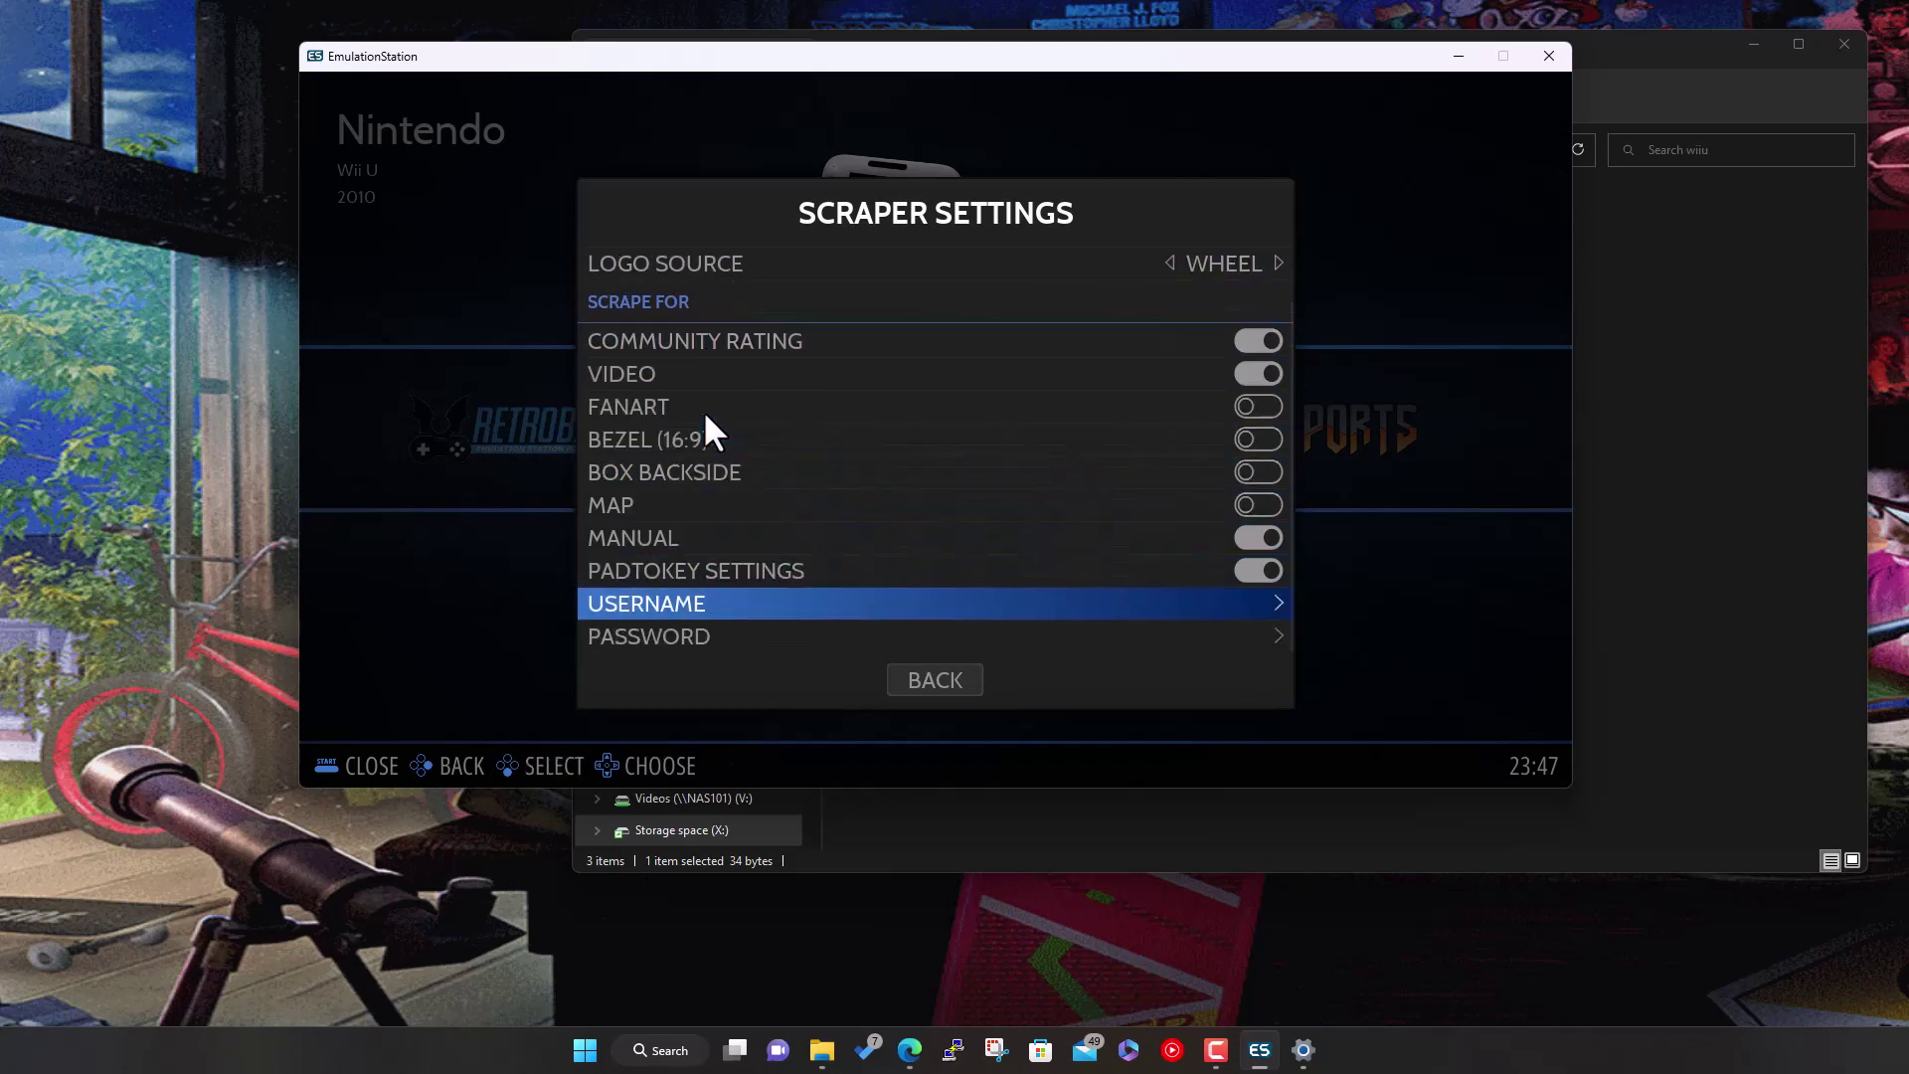
key(Return)
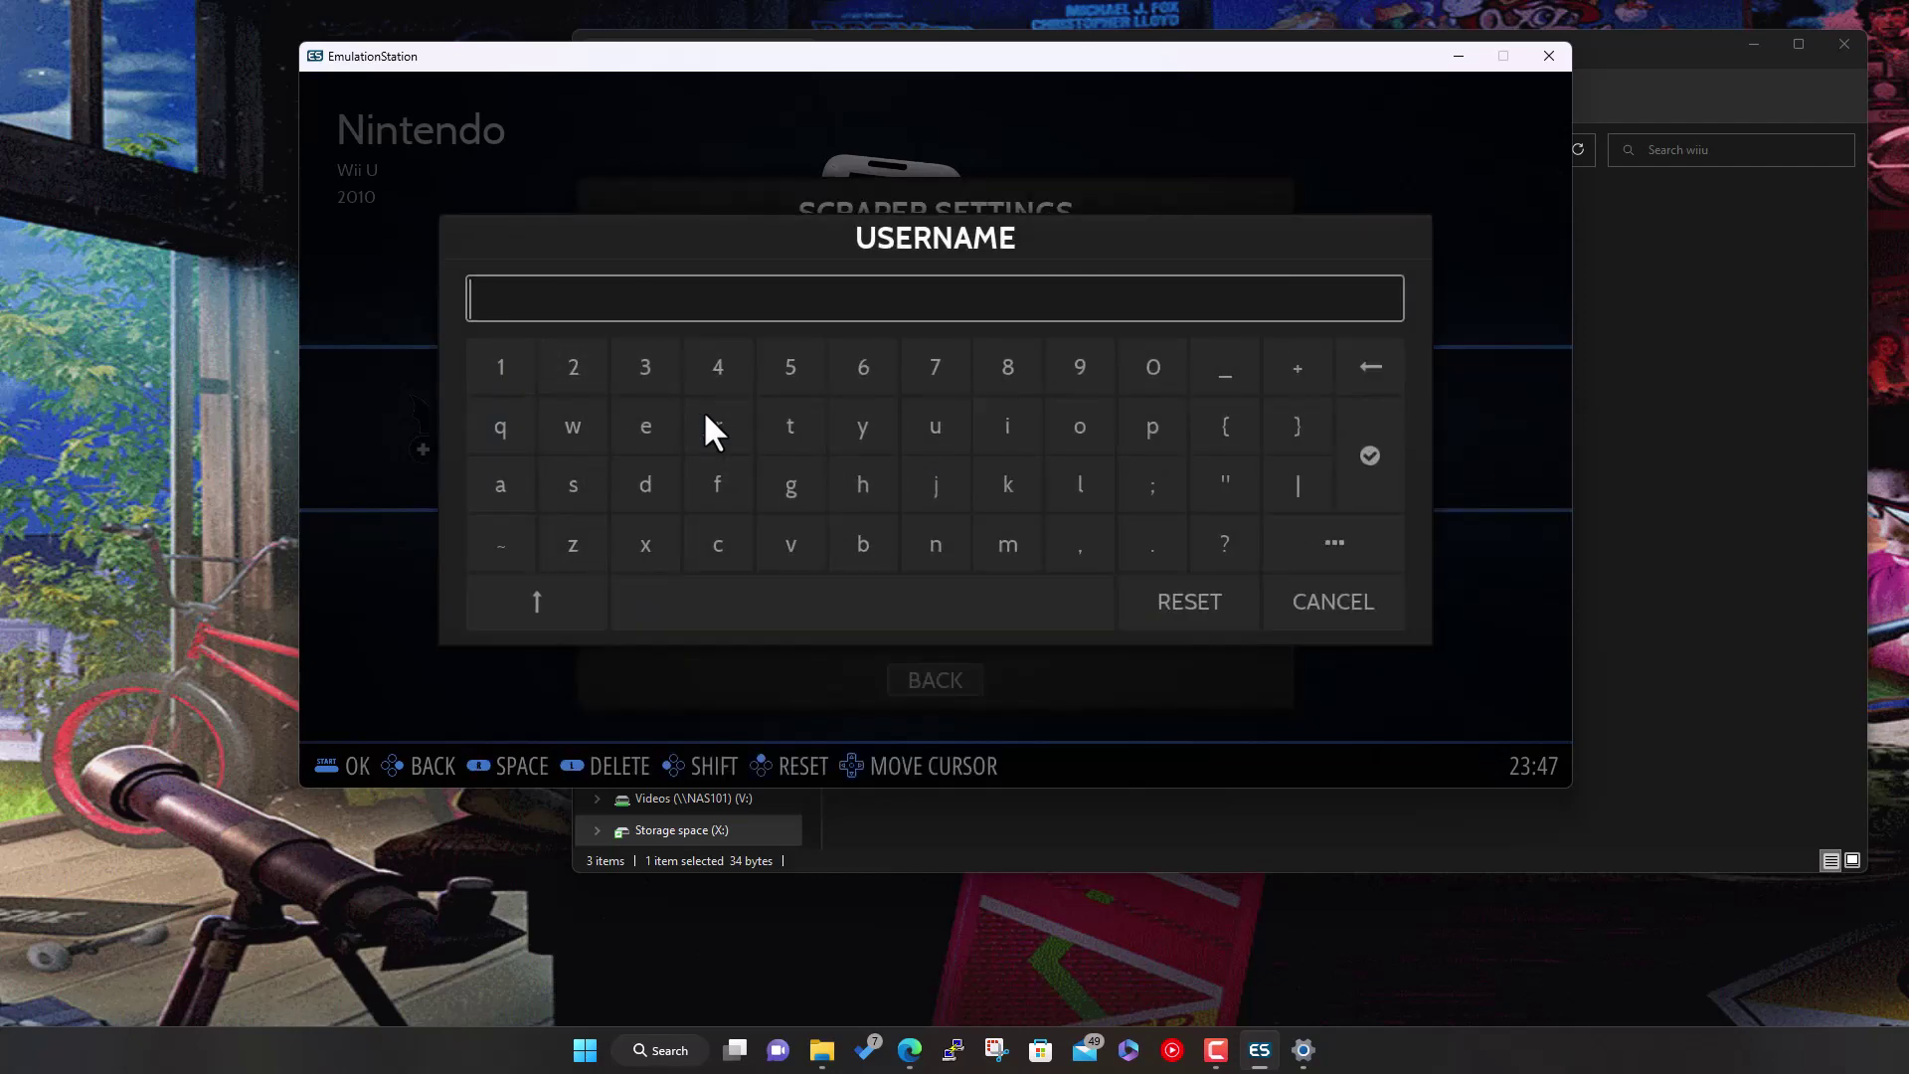
text(RapsterUK)
key(Return)
key(Down)
key(Escape)
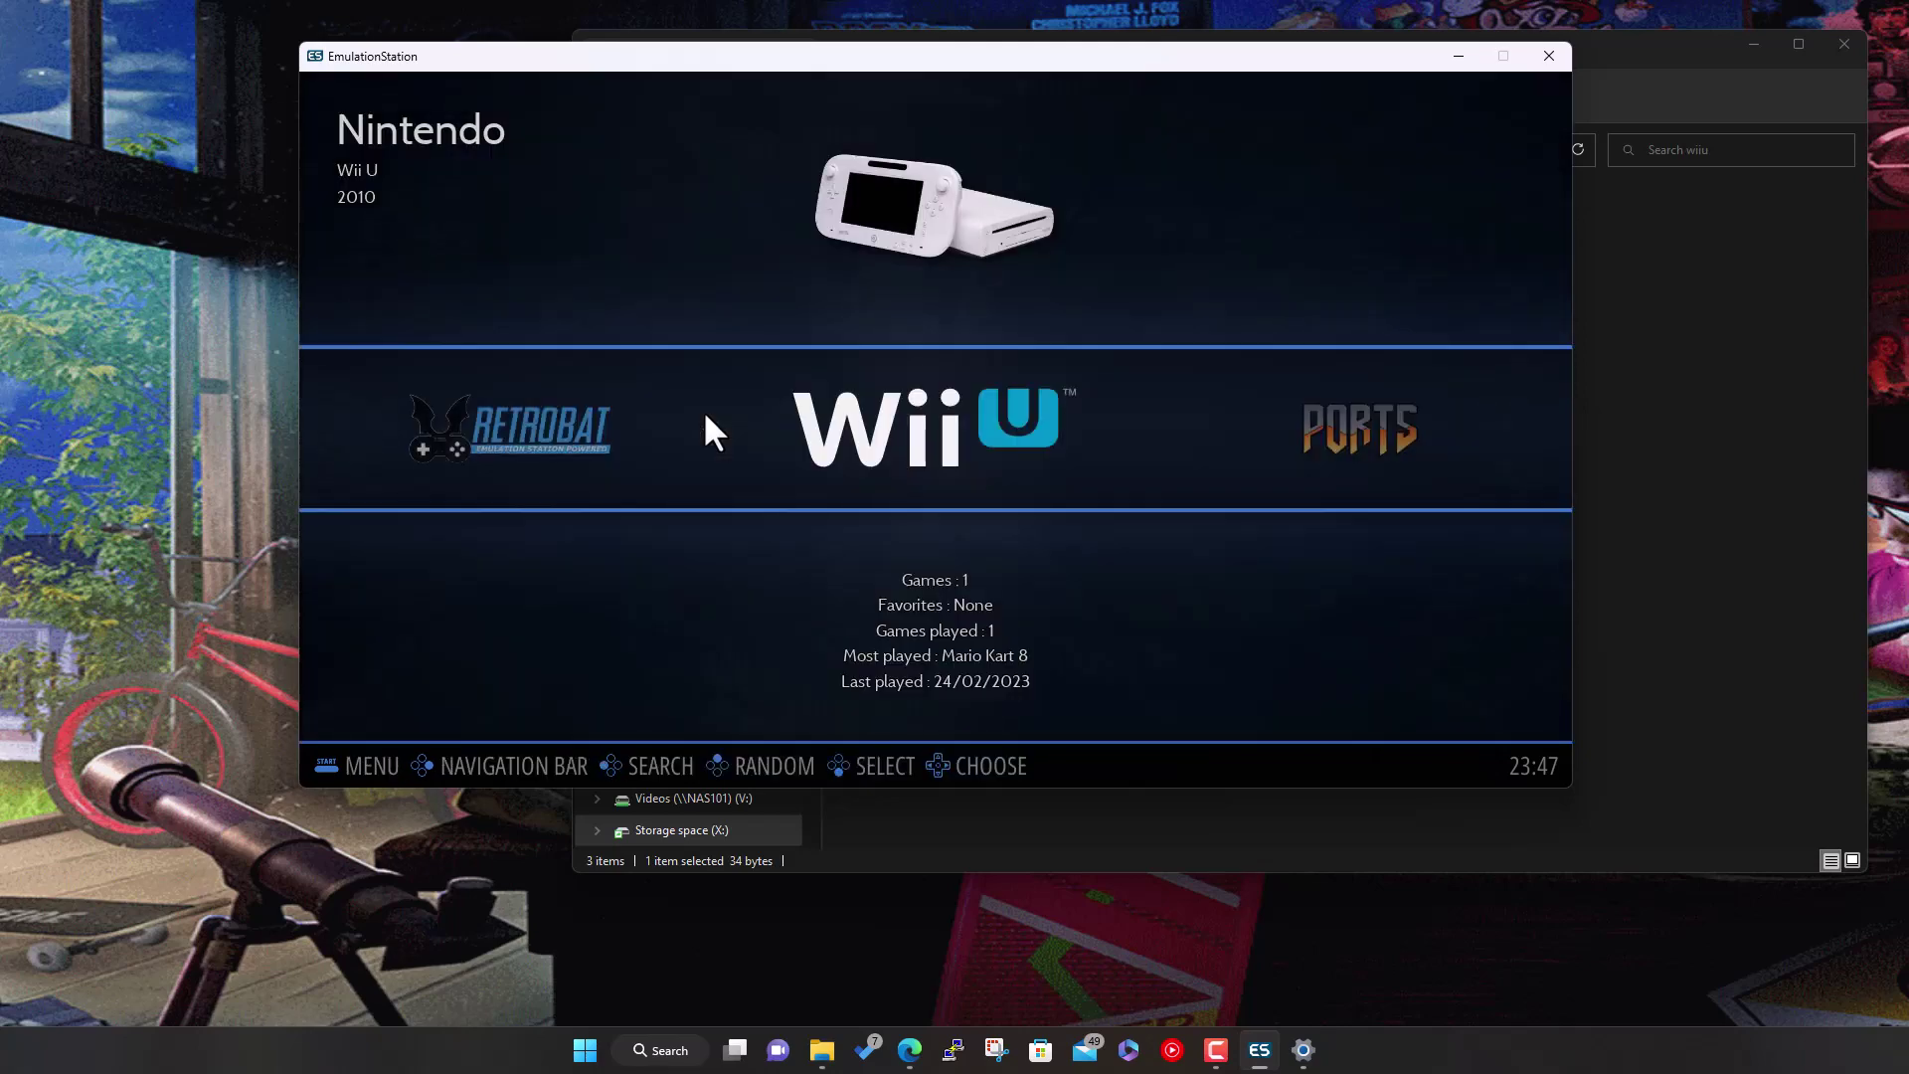
key(Return)
key(Escape)
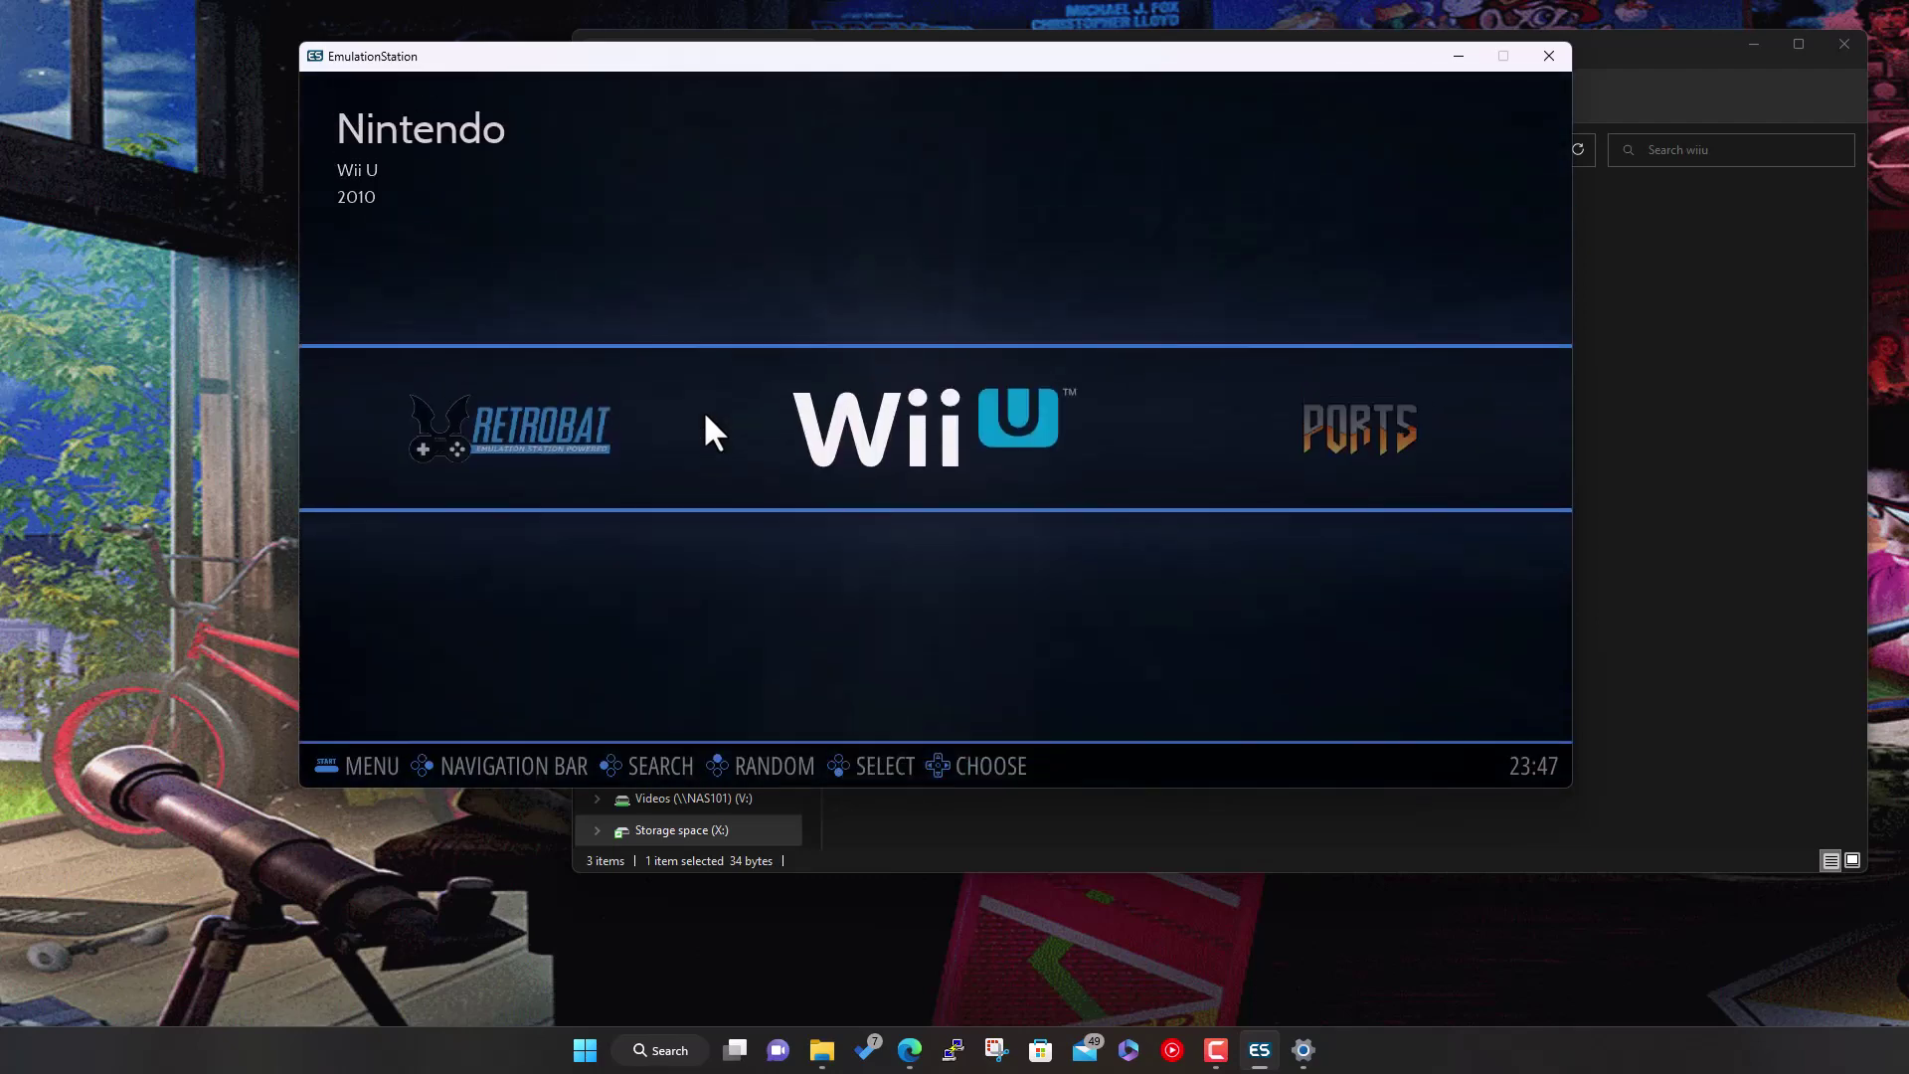
key(F1)
key(Down)
key(Down)
key(Down)
key(Down)
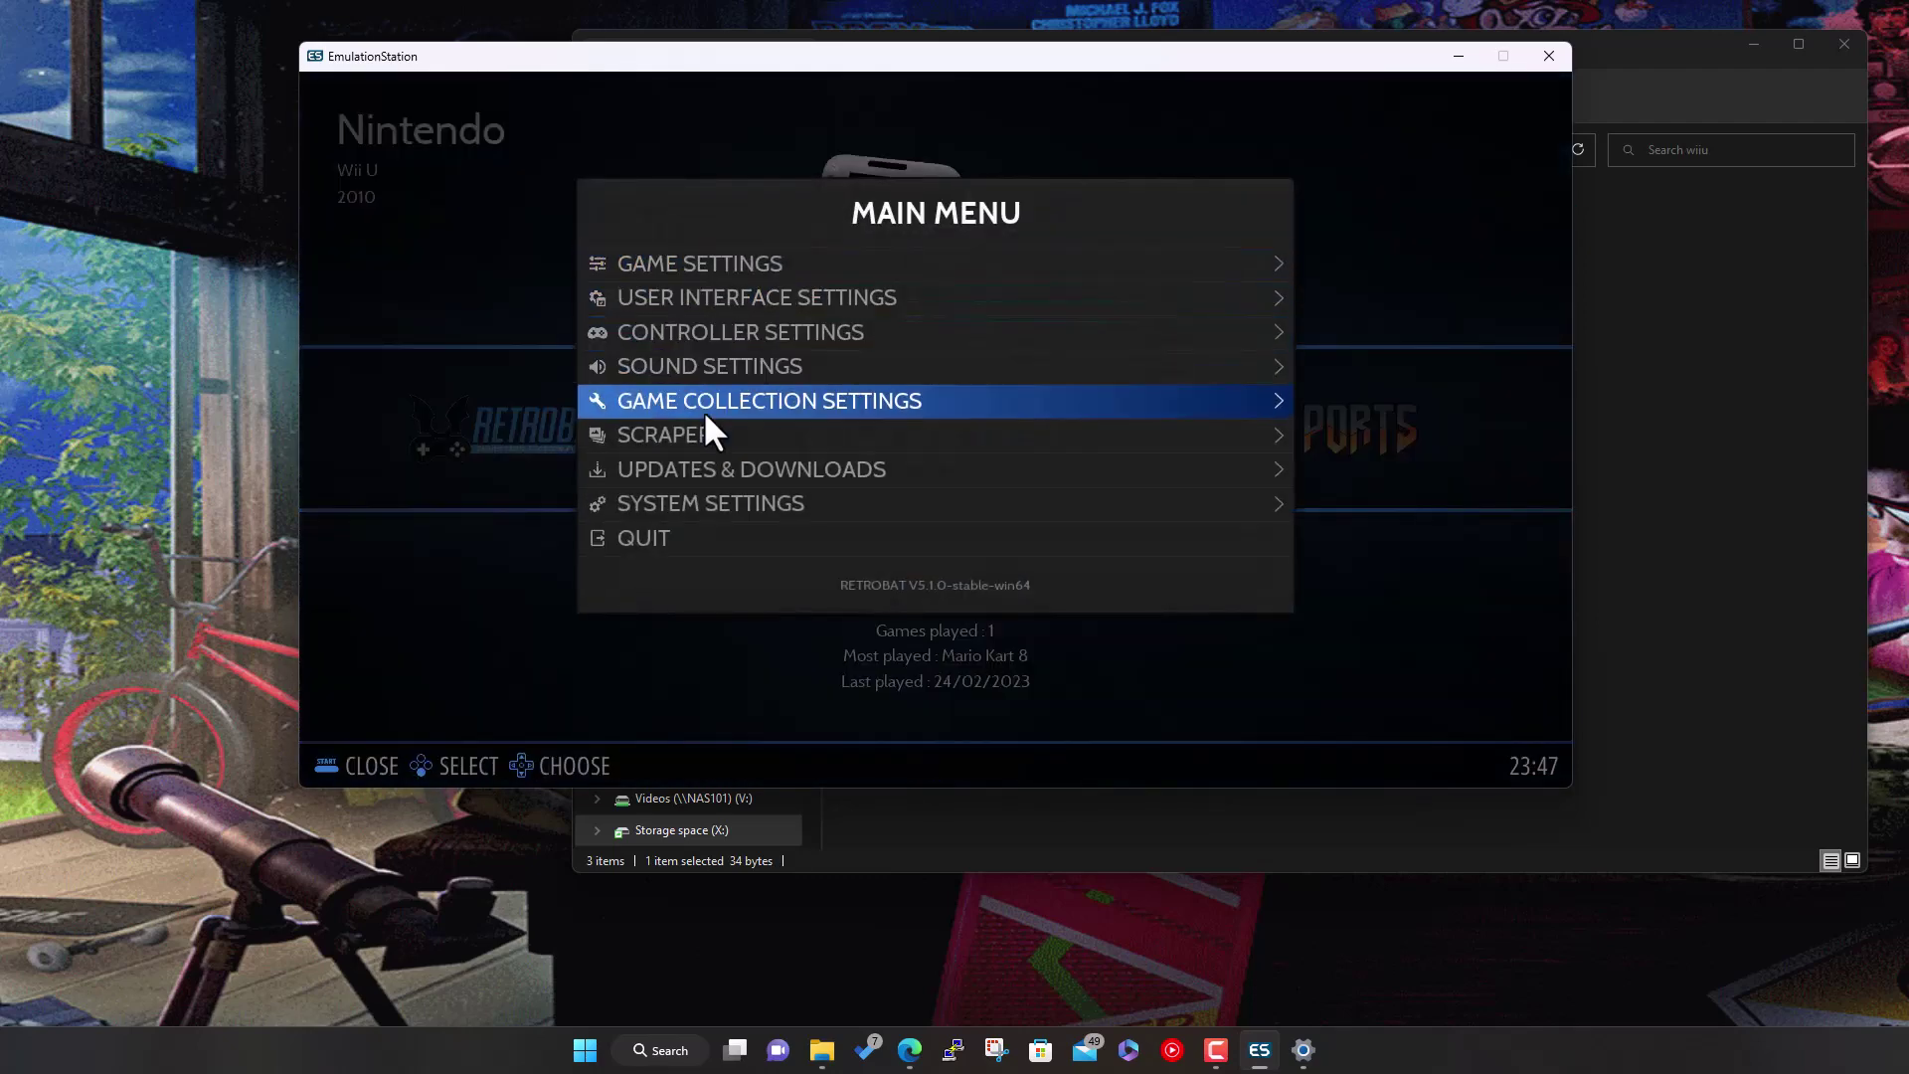
key(Down)
key(Escape)
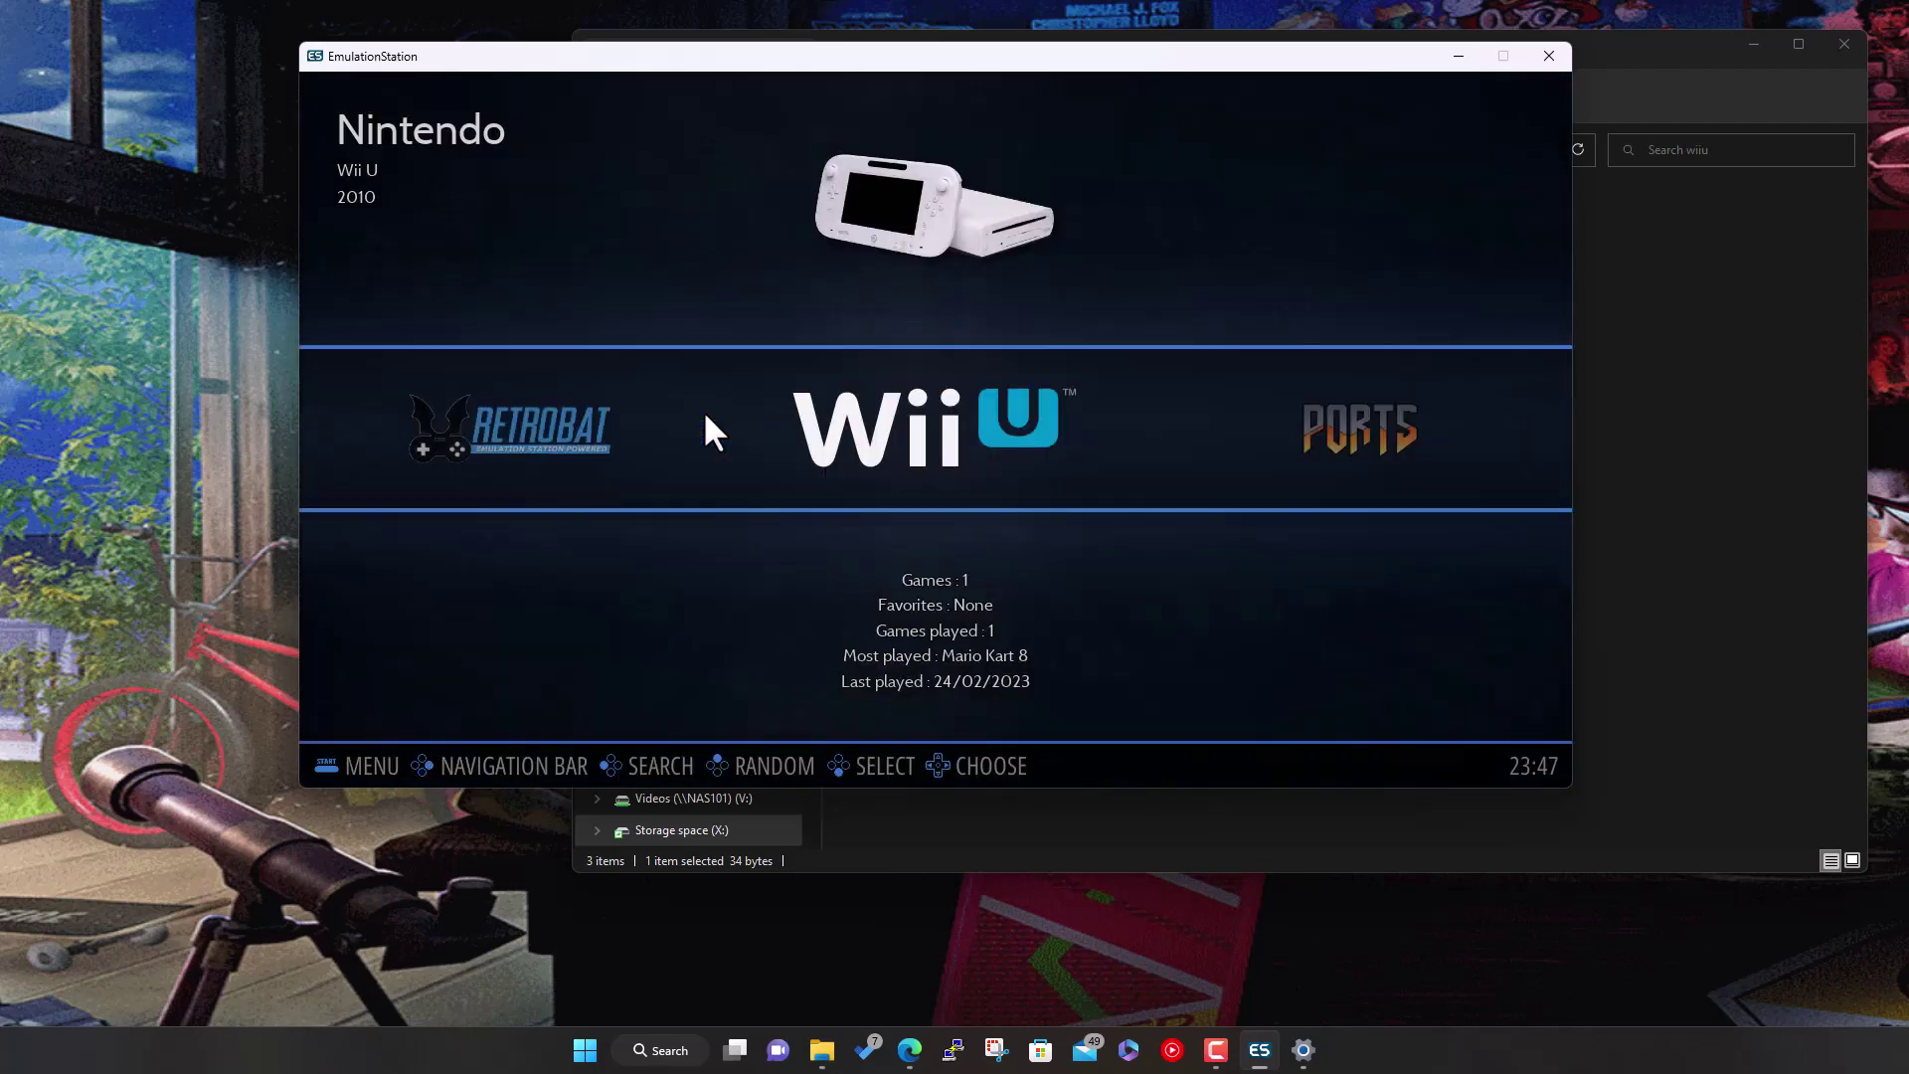
Open the ScreenScraper scraper settings from EmulationStation's main menu
key(F1)
key(Down)
key(Down)
key(Down)
key(Down)
key(Down)
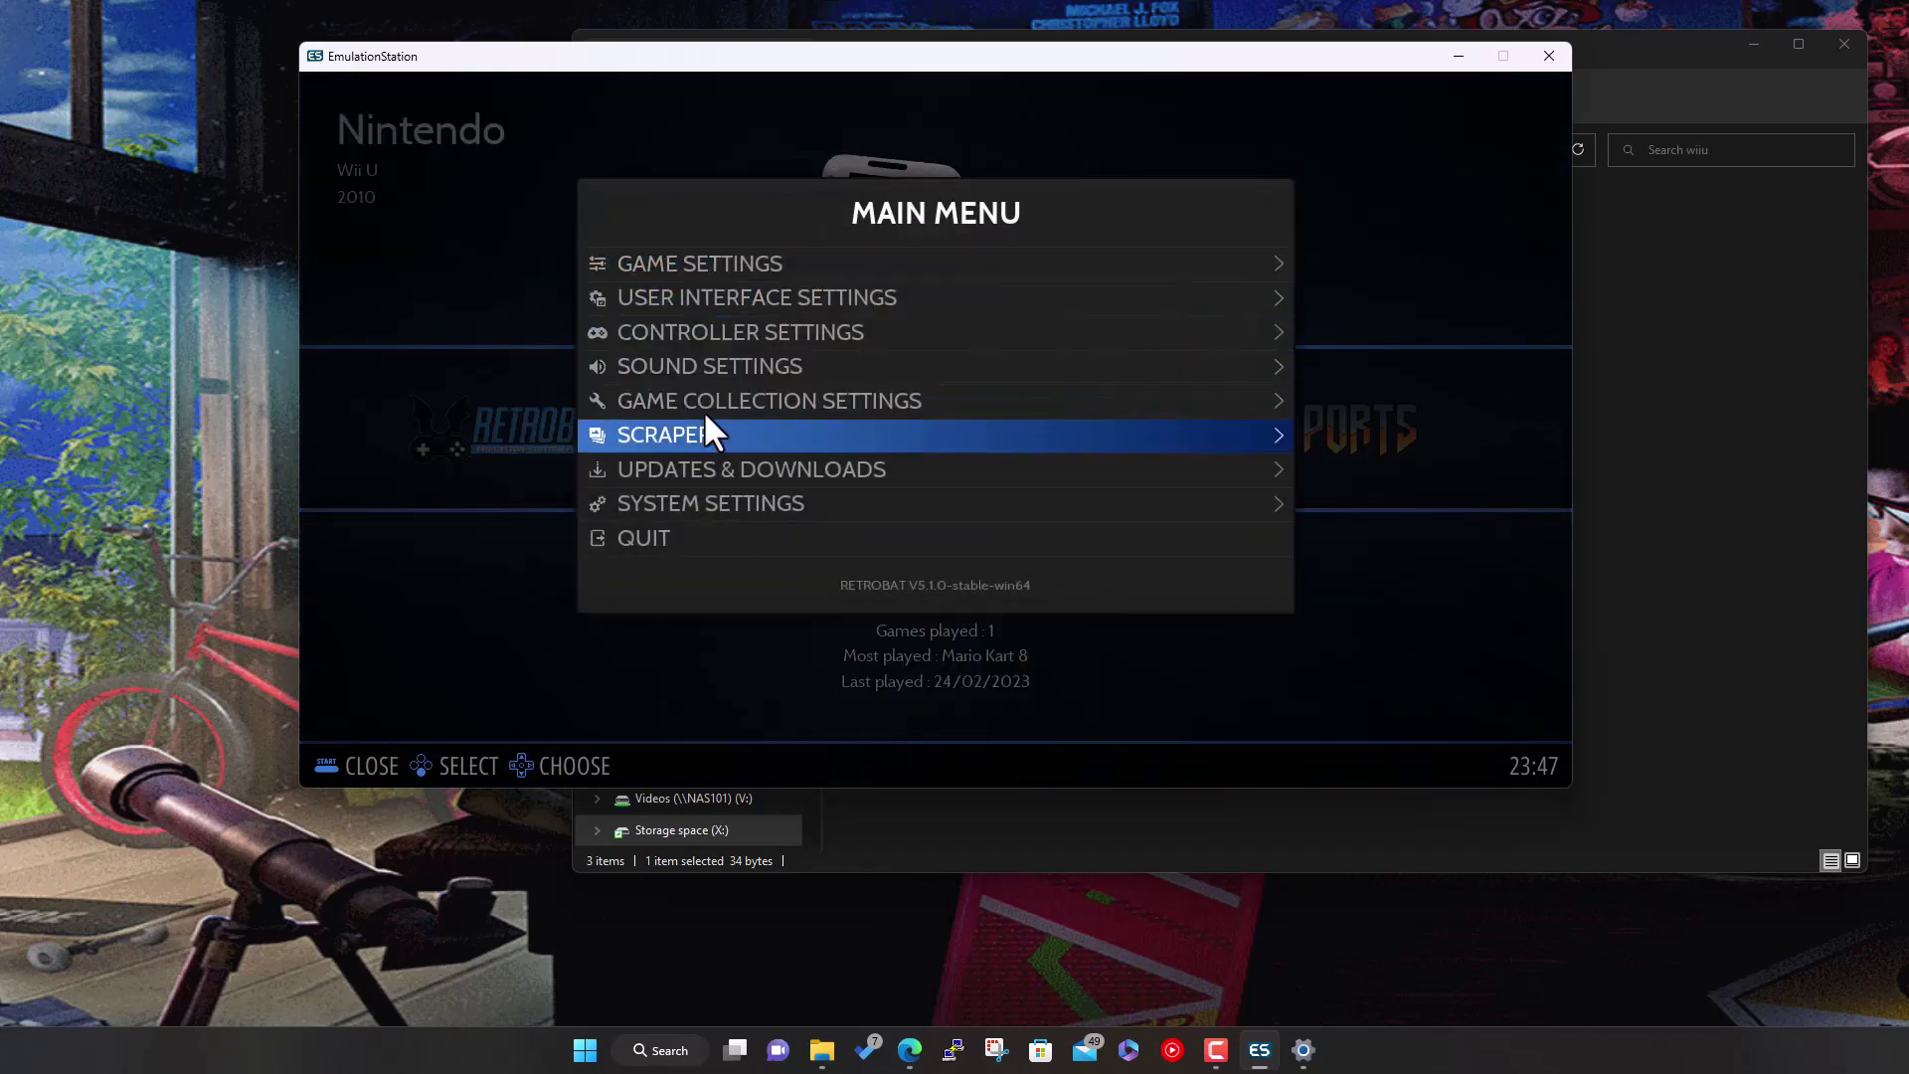
key(Return)
key(Down)
key(Return)
Enter the ScreenScraper account password in the scraper settings and return to the scraper page
key(Down)
key(Down)
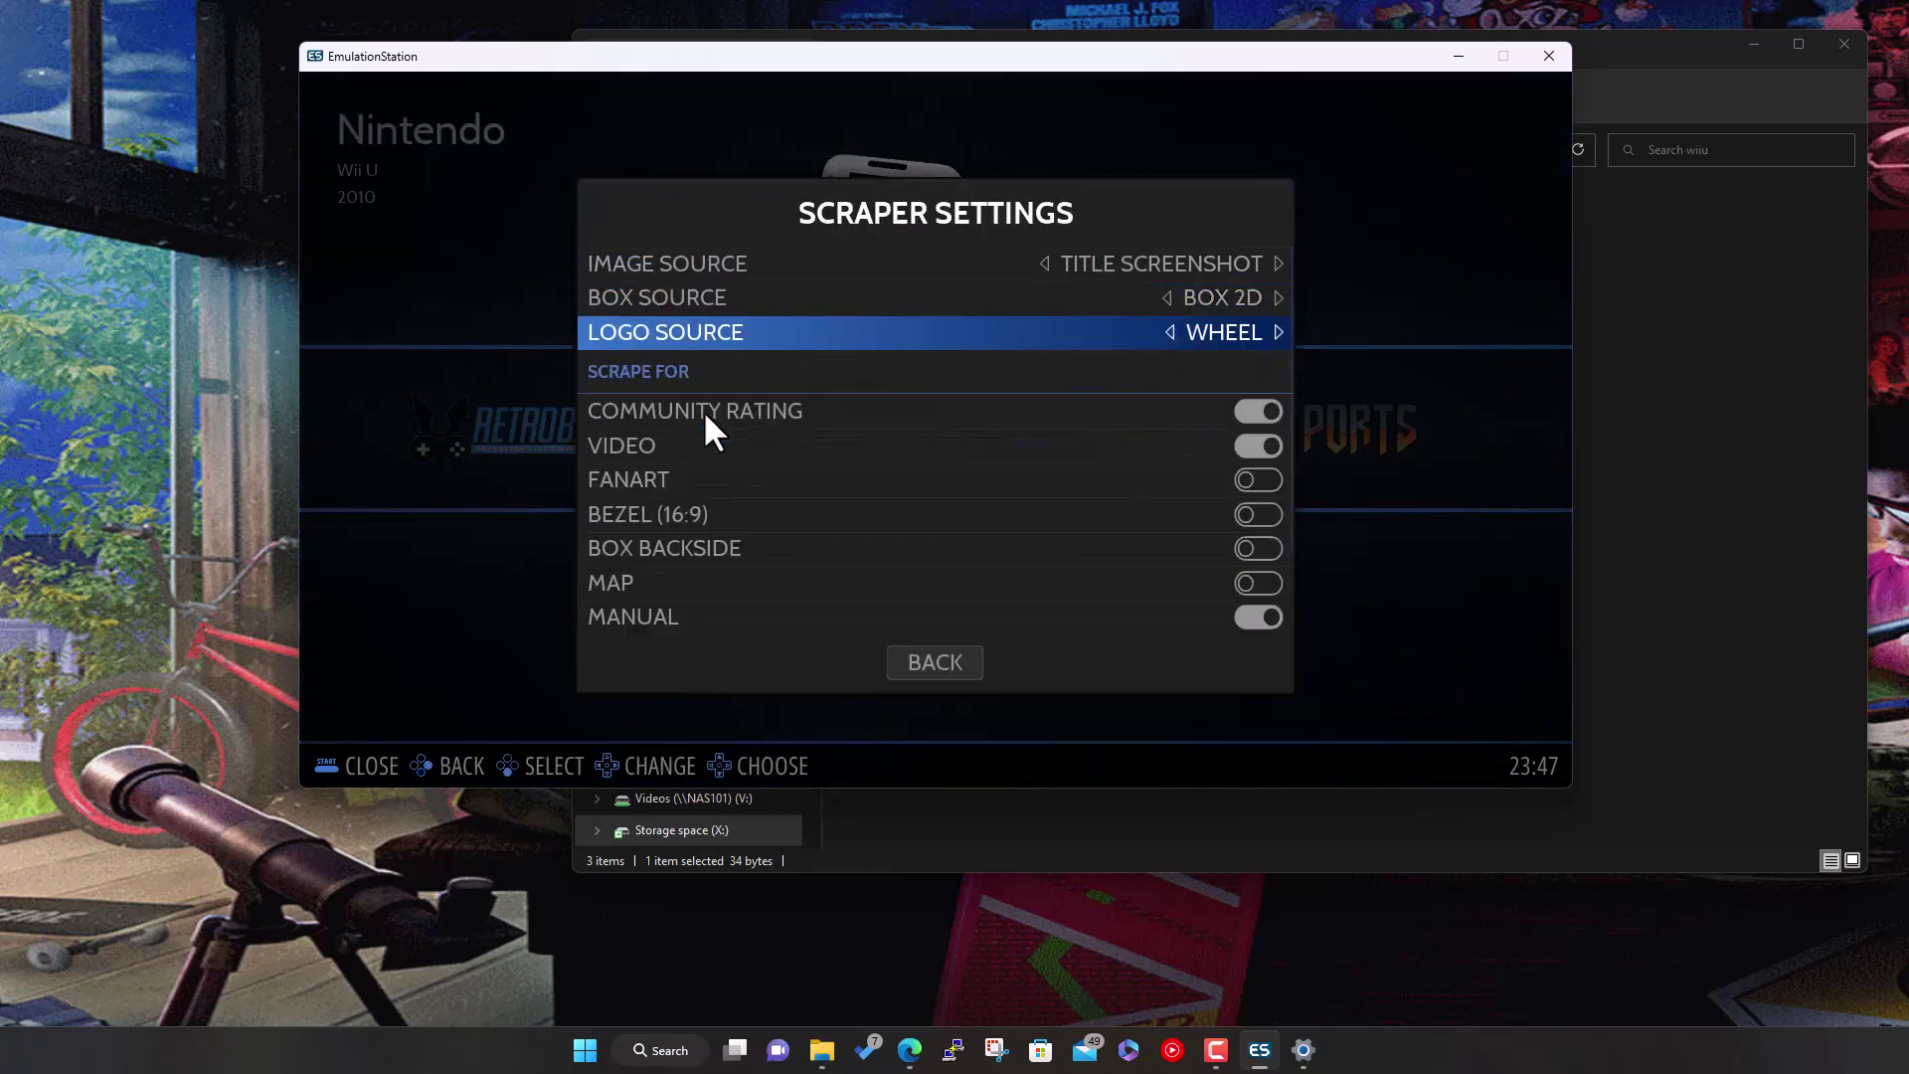
key(Down)
key(Down)
key(Down)
key(Down)
key(Down)
key(Down)
key(Down)
key(Down)
key(Down)
key(Down)
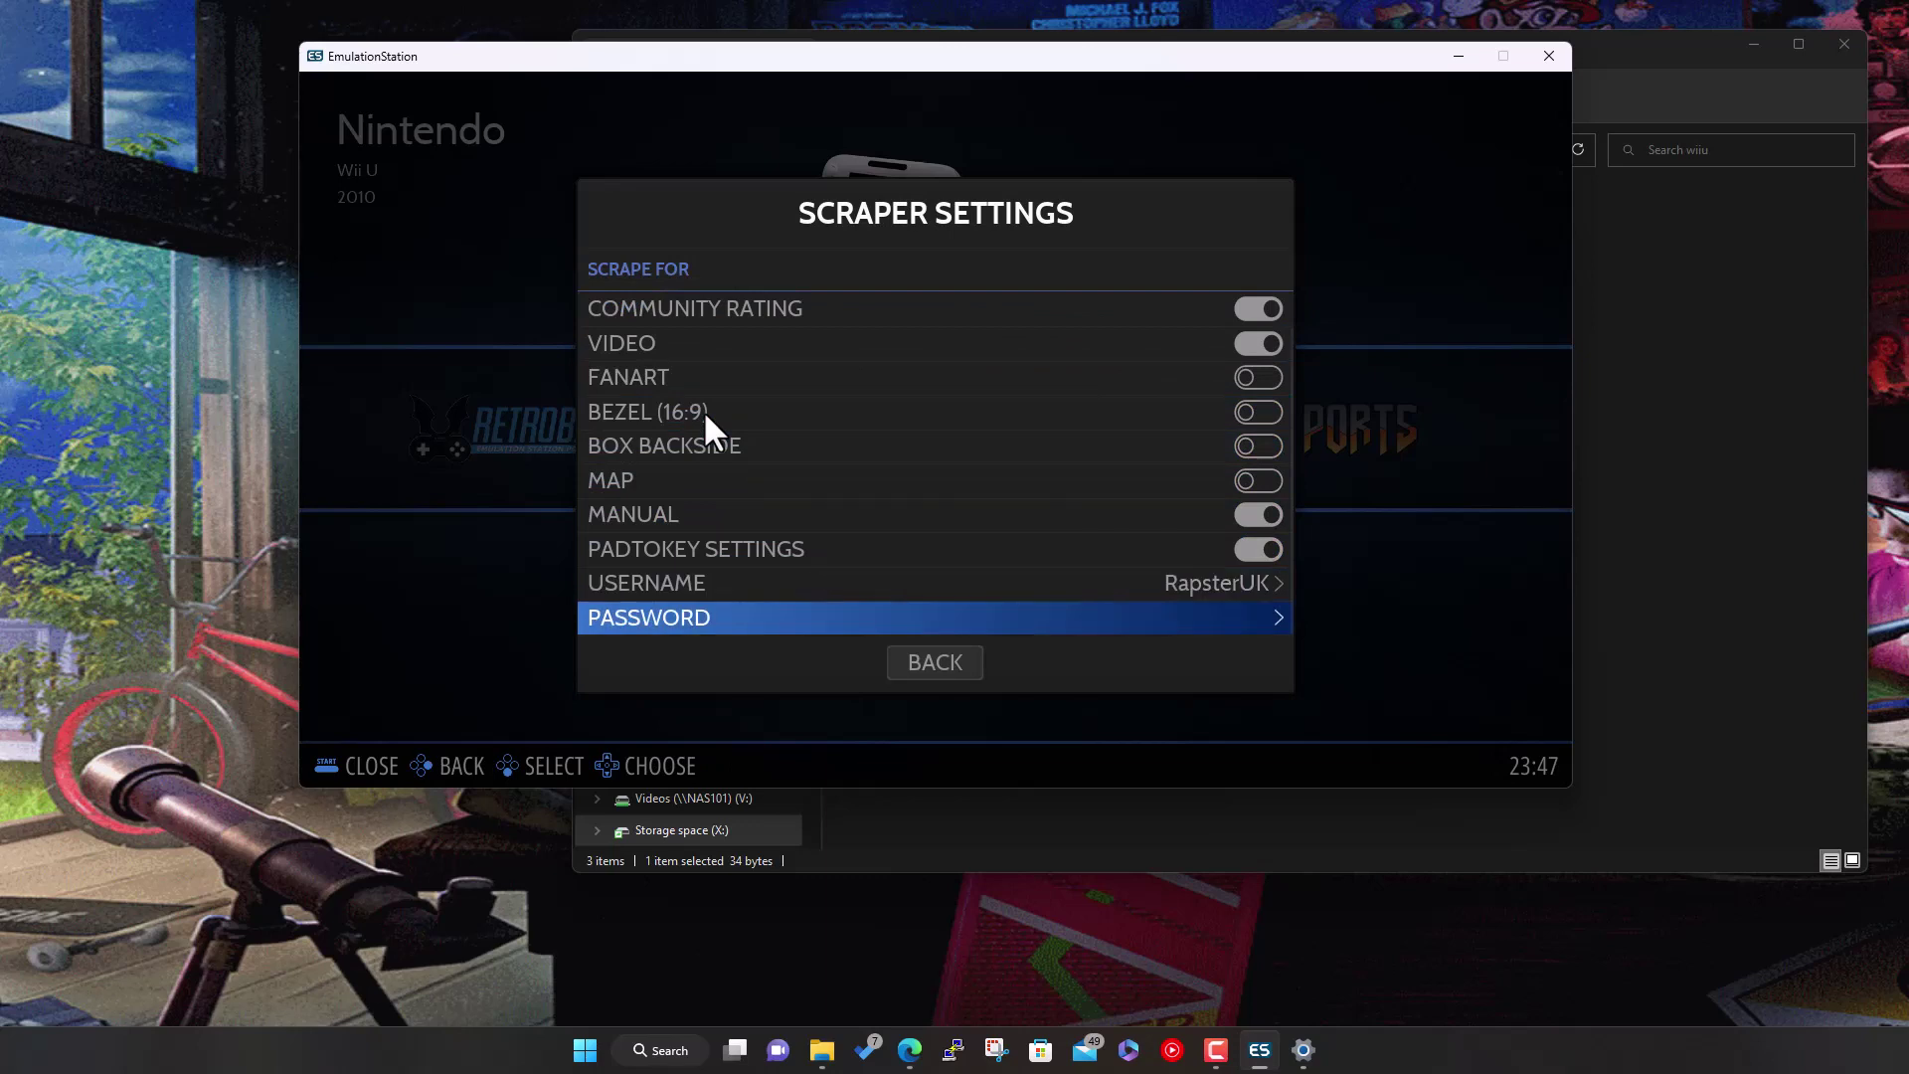
key(Return)
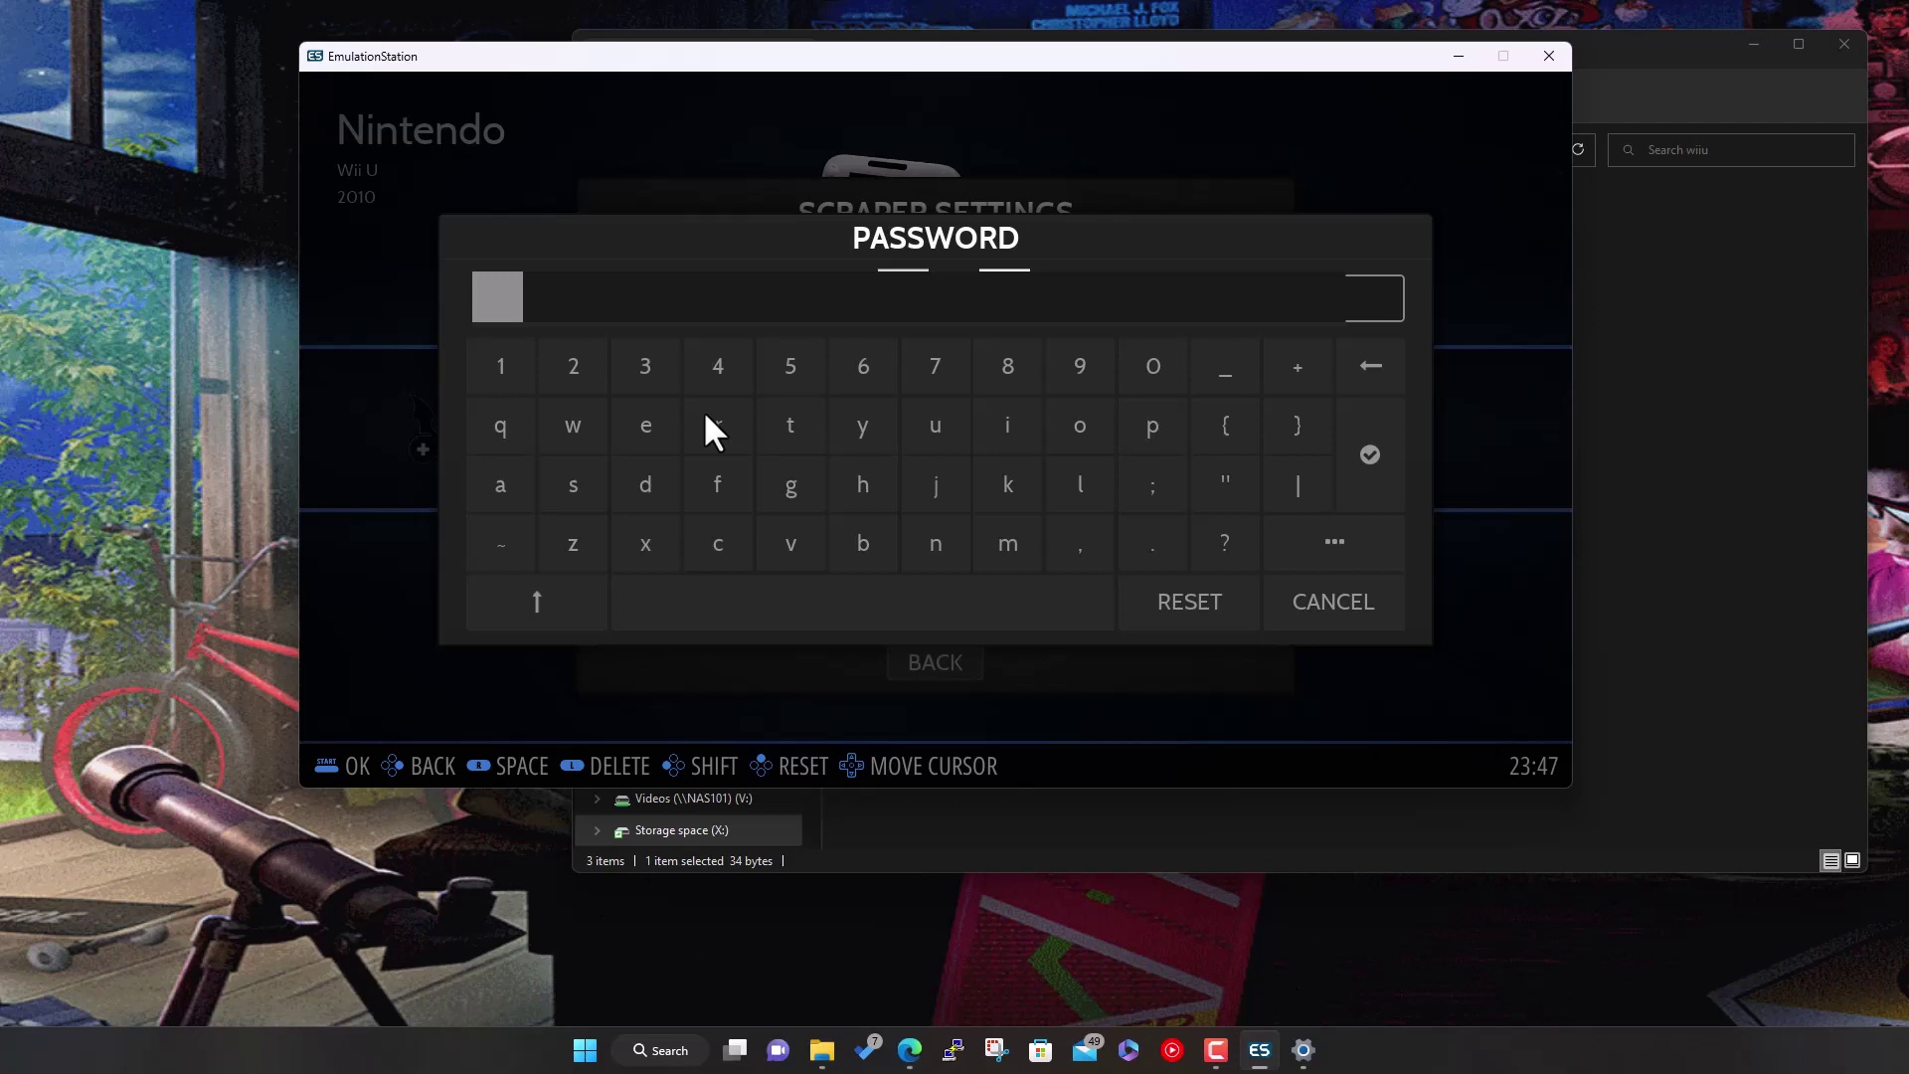
key(Escape)
key(Down)
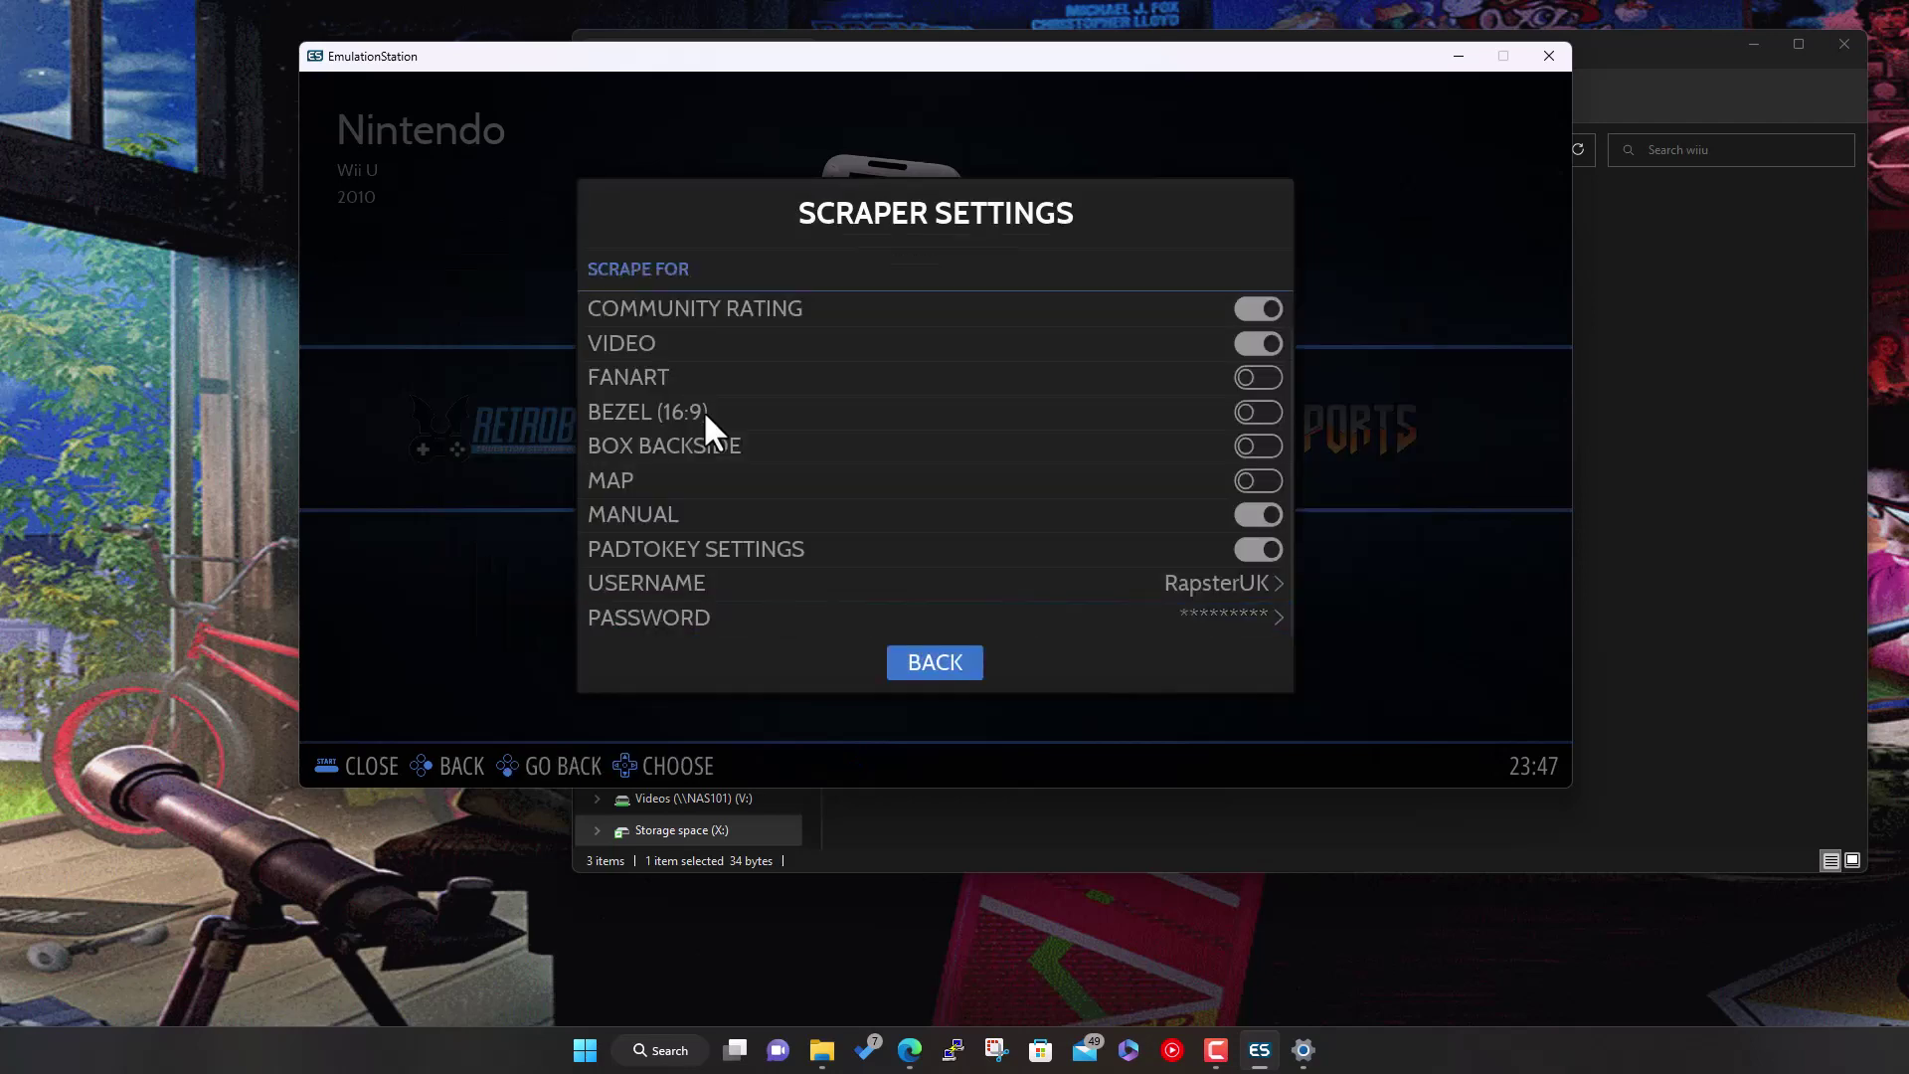
key(Return)
Start scraping games missing any media from ScreenScraper with the existing filters and selected systems, and close the main menu
key(Down)
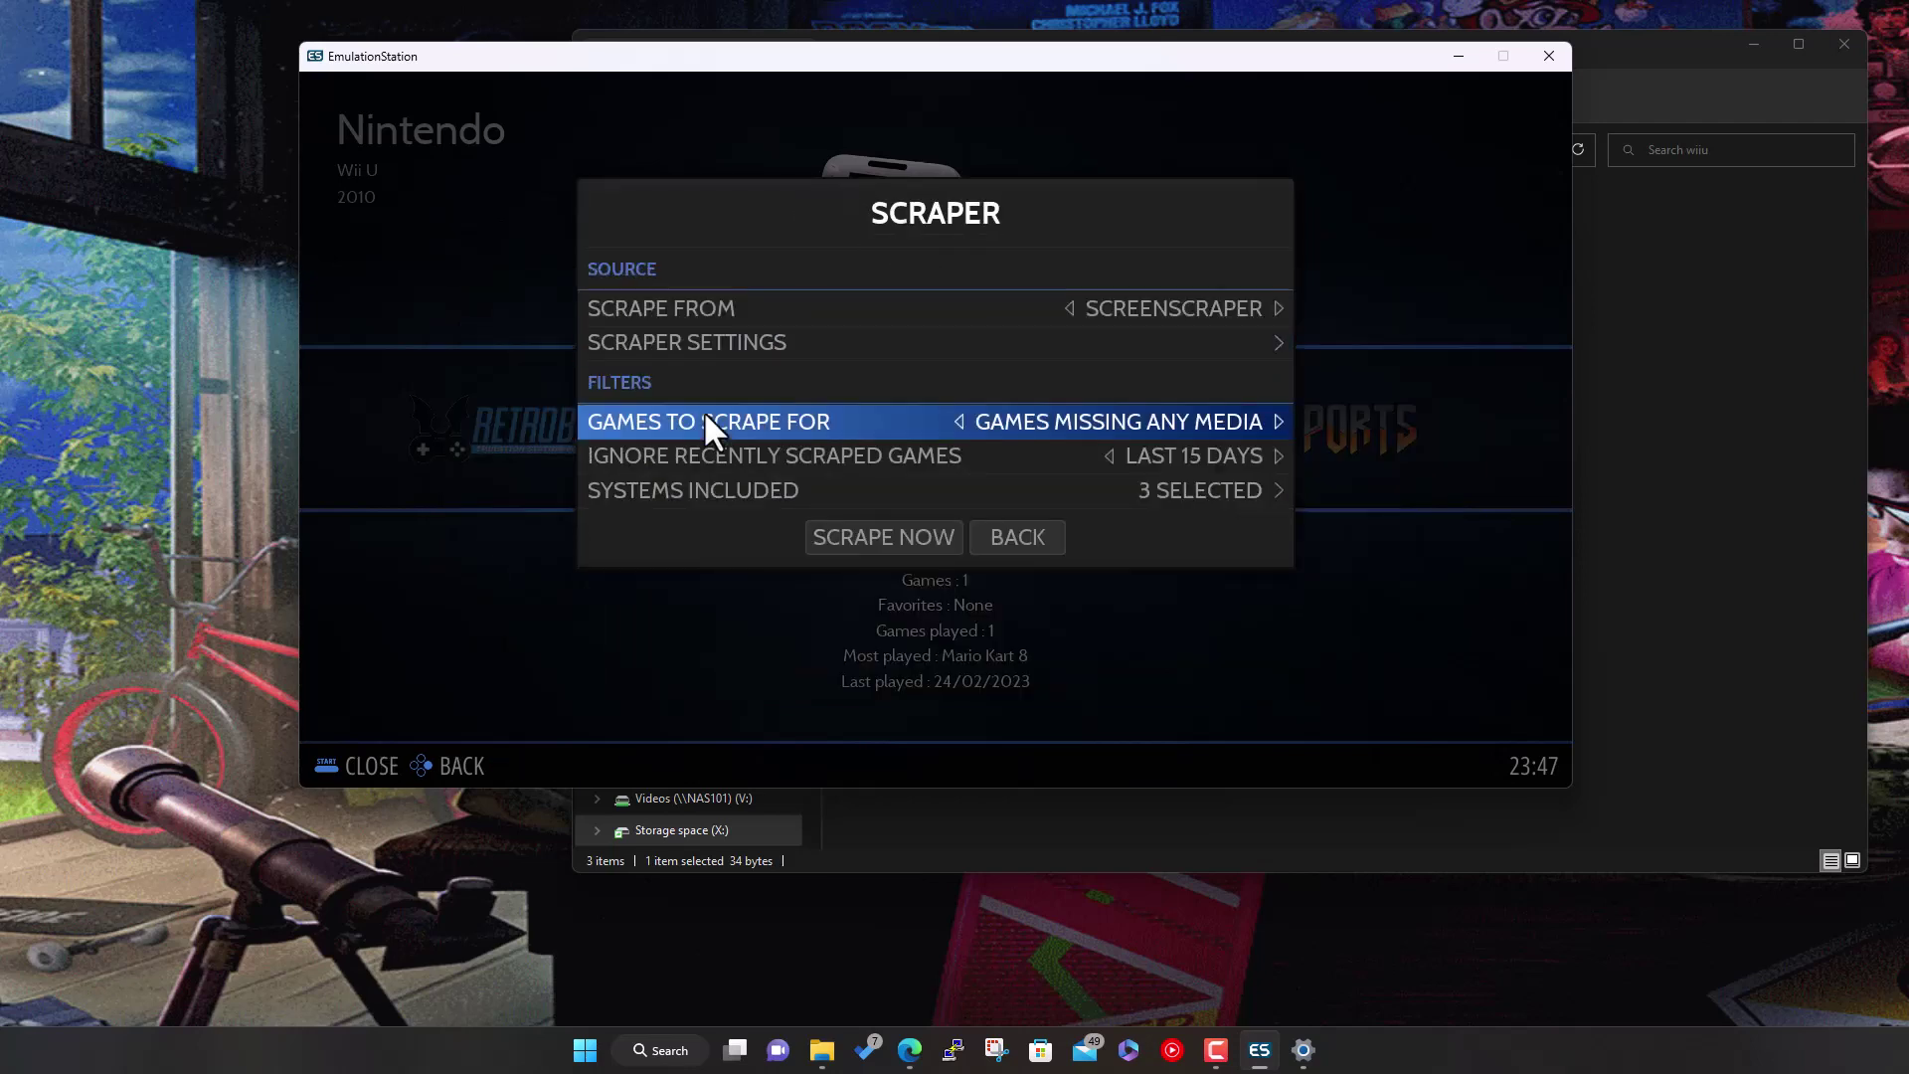
key(Down)
key(Down)
key(Down)
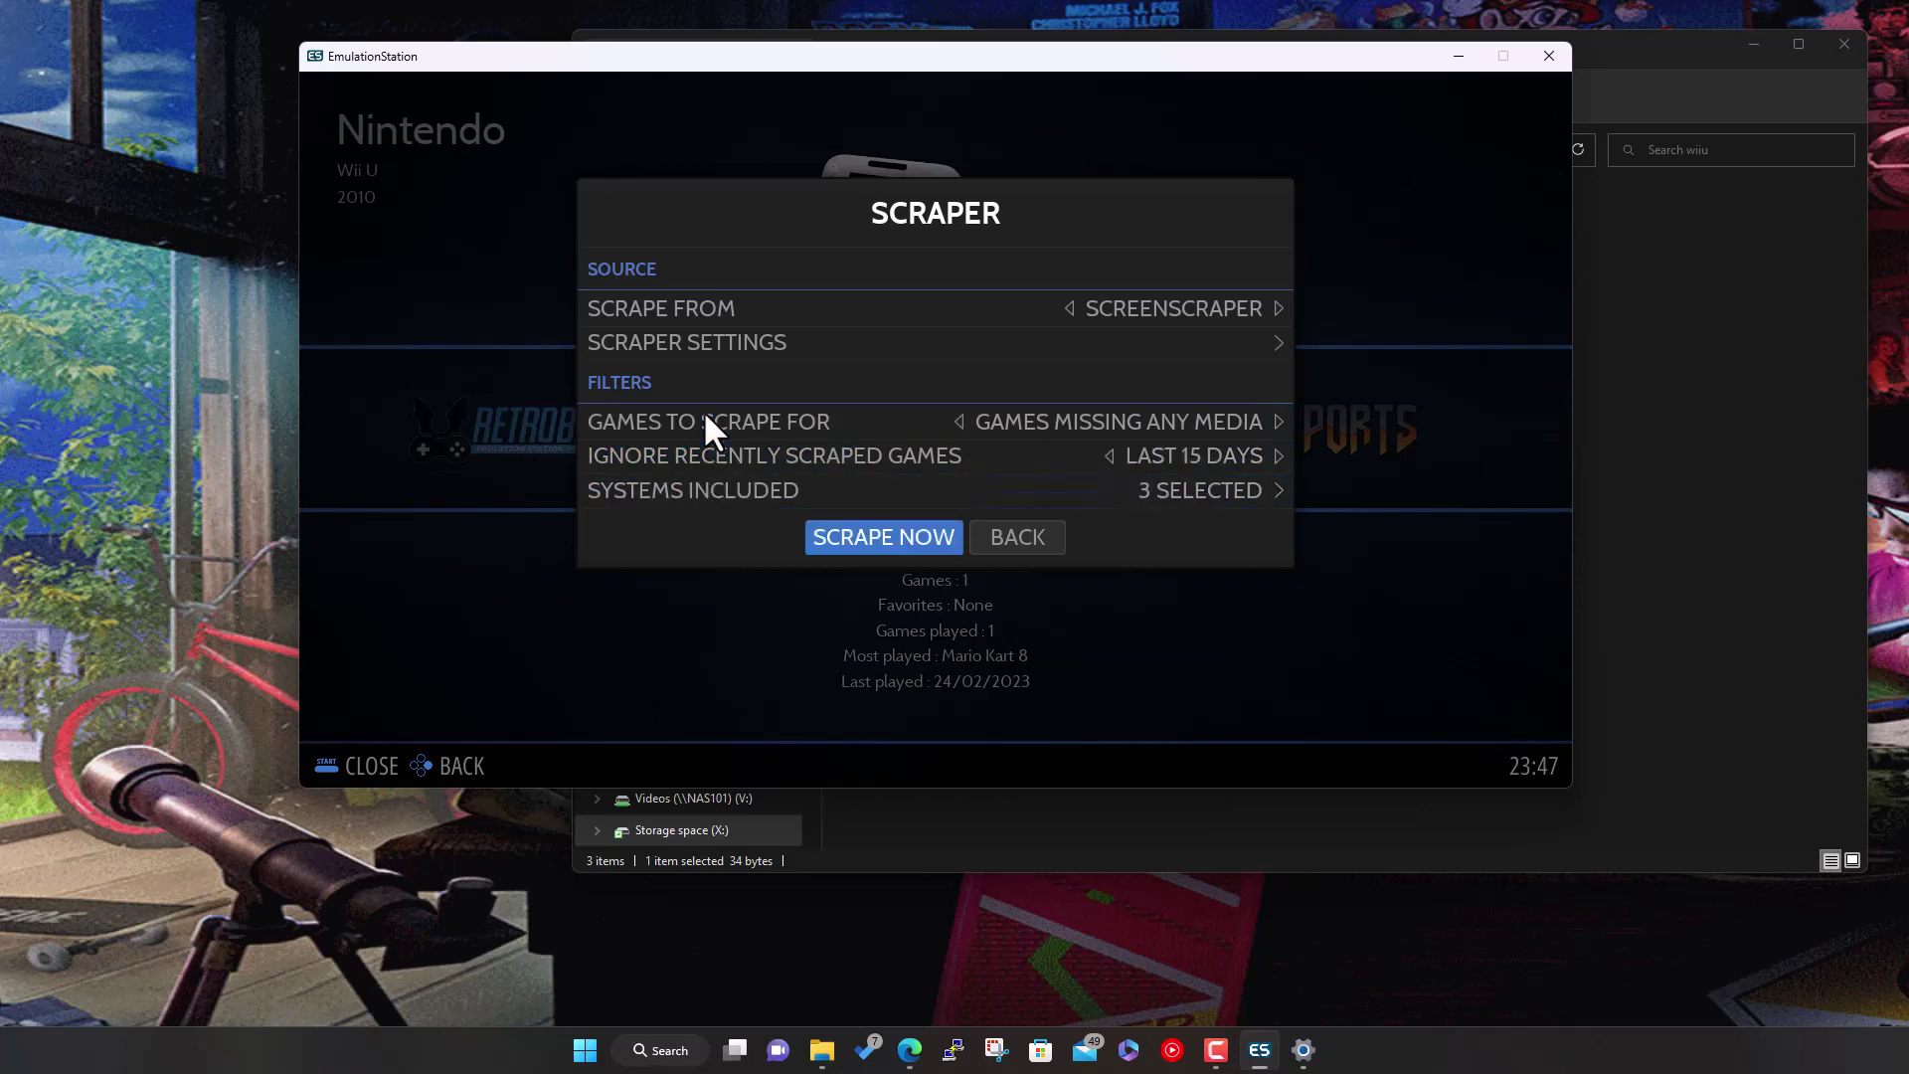
key(Return)
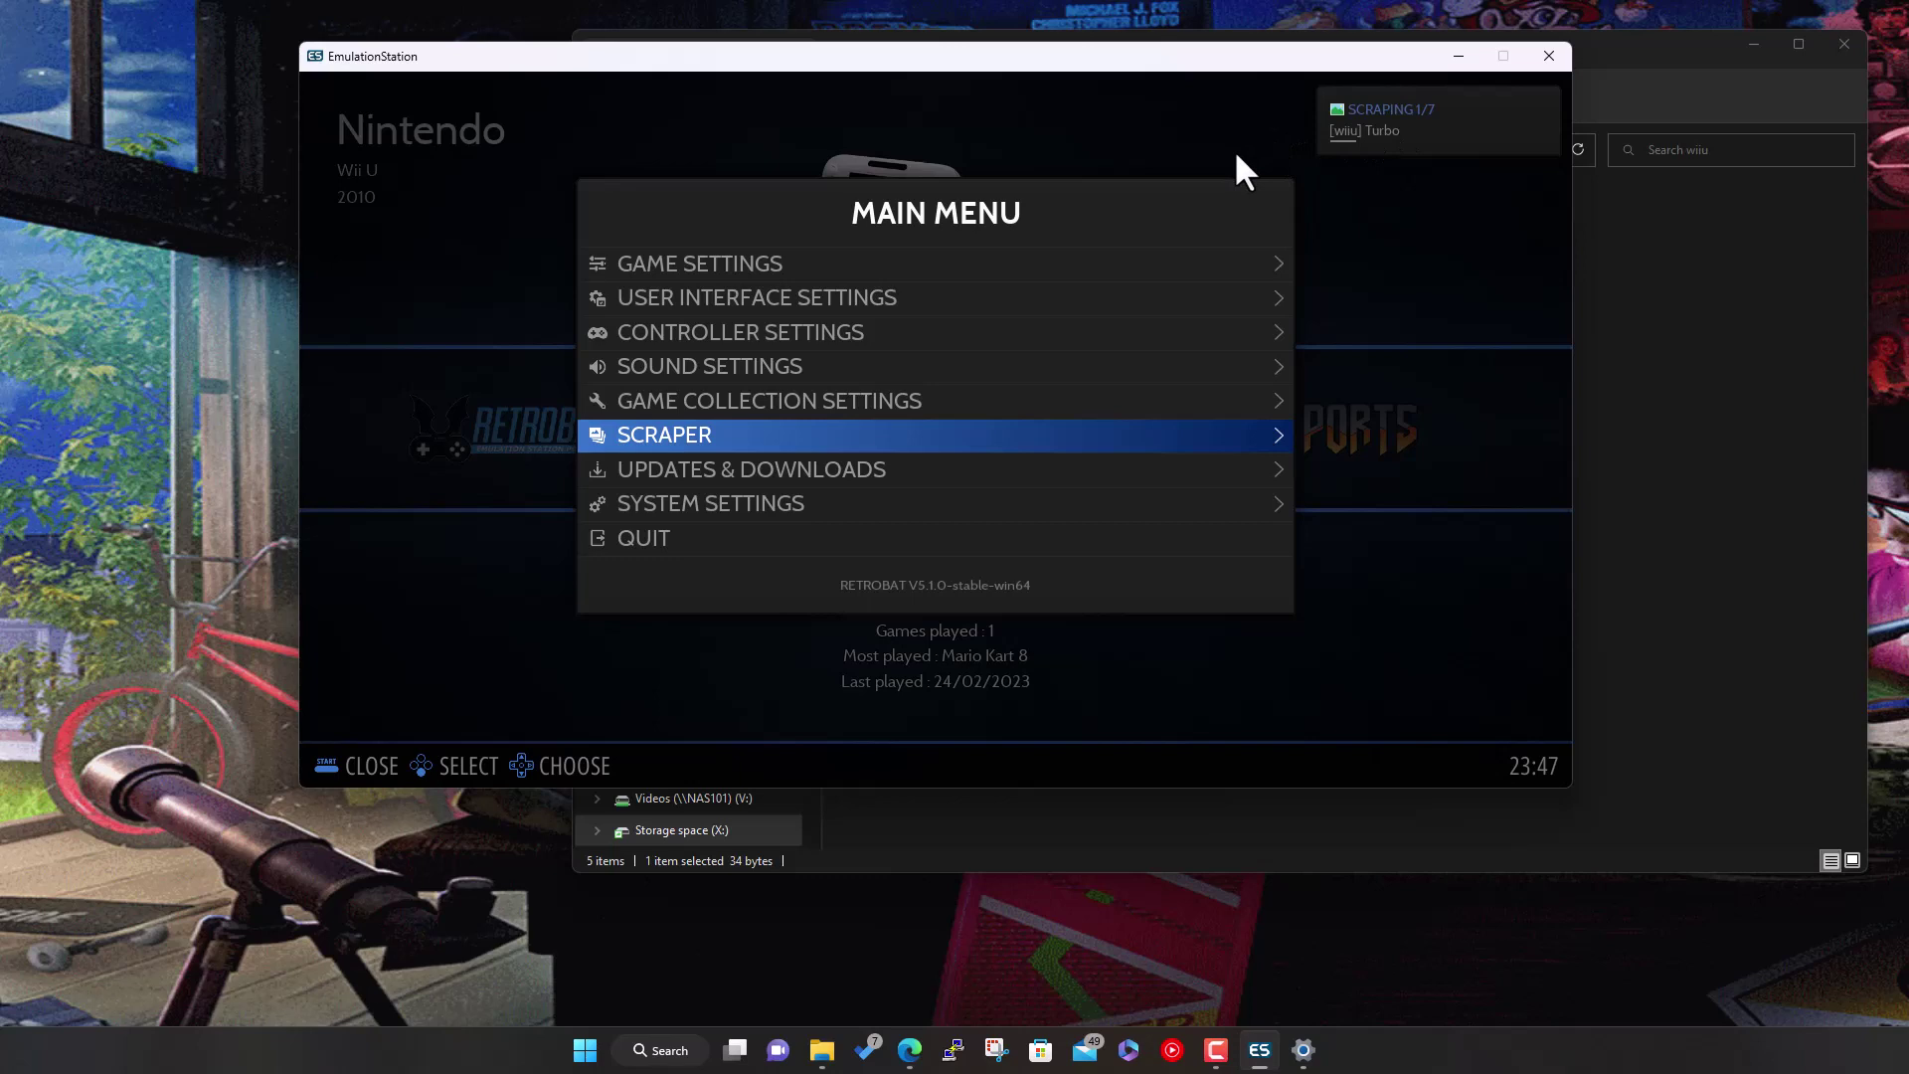
key(Escape)
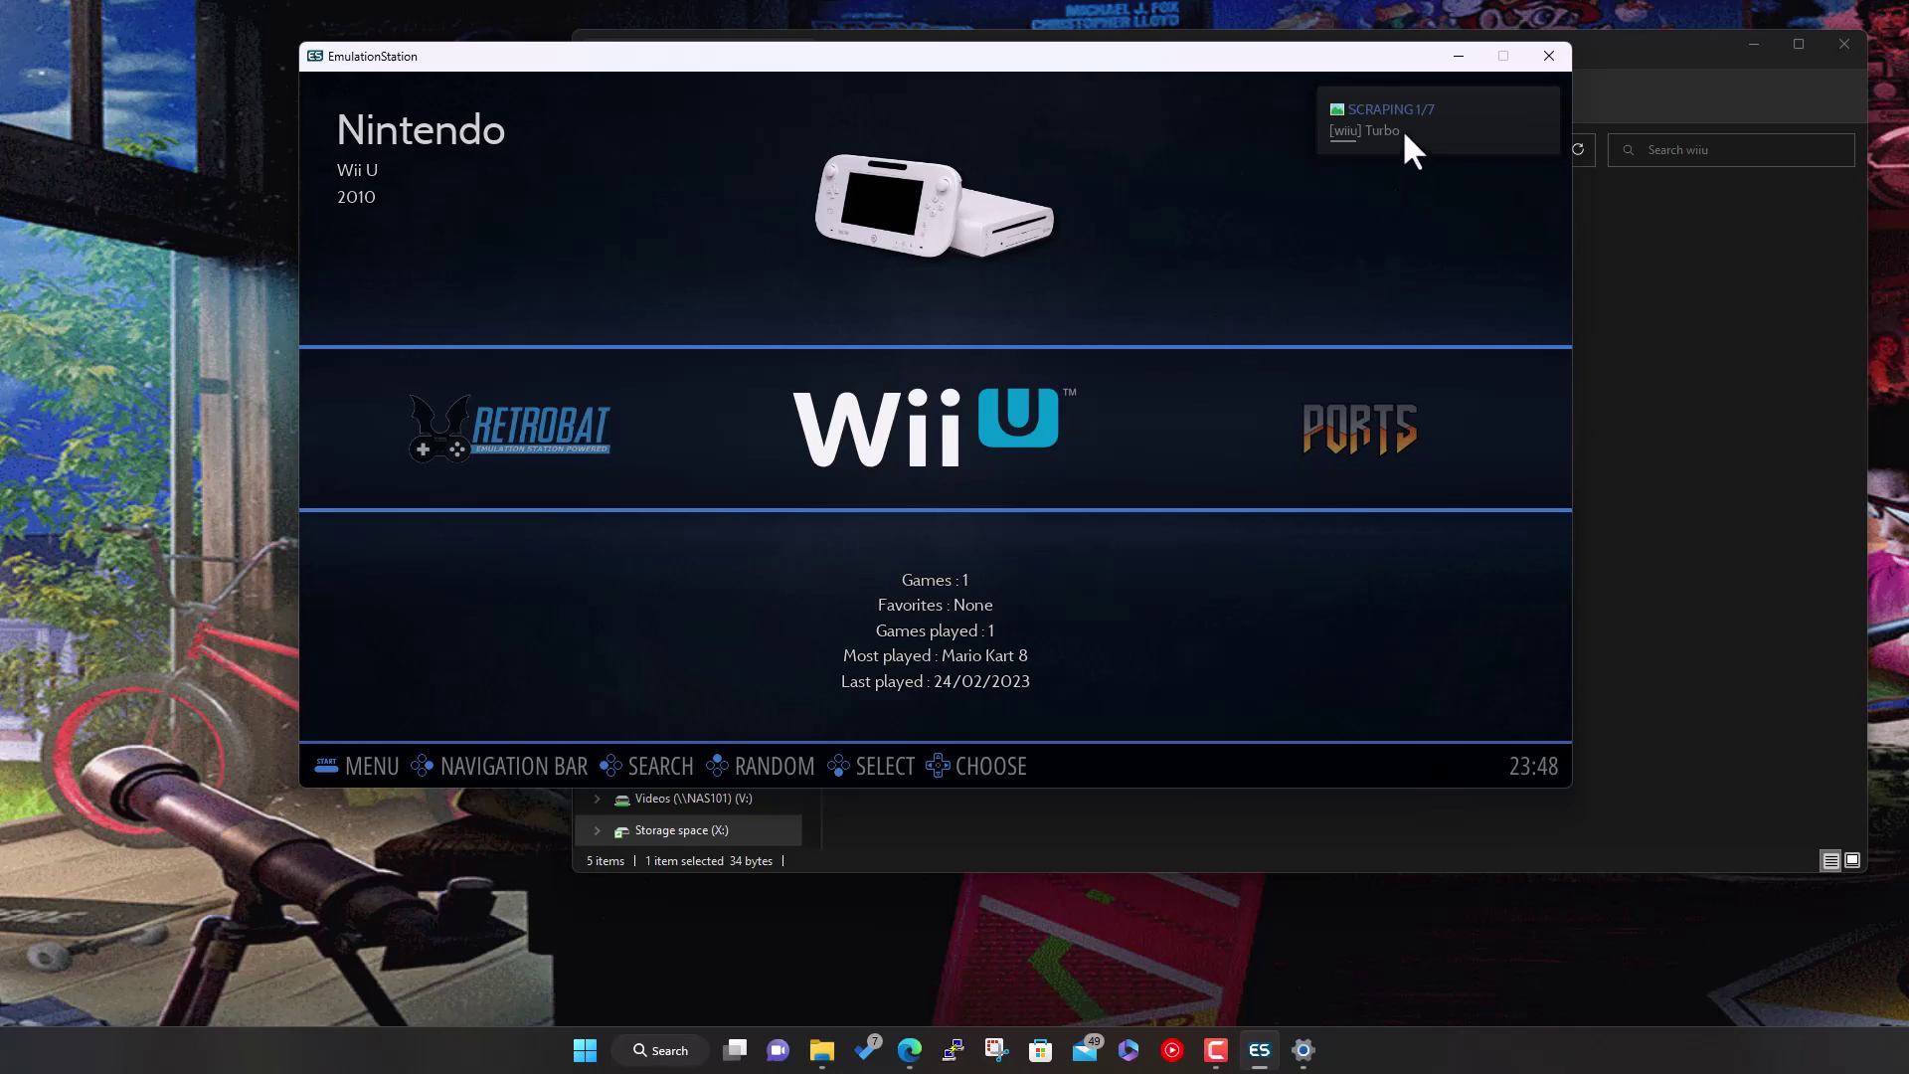
Check the Wii U game list for Mario Kart 8's media while scraping runs, and return to the system list
key(Right)
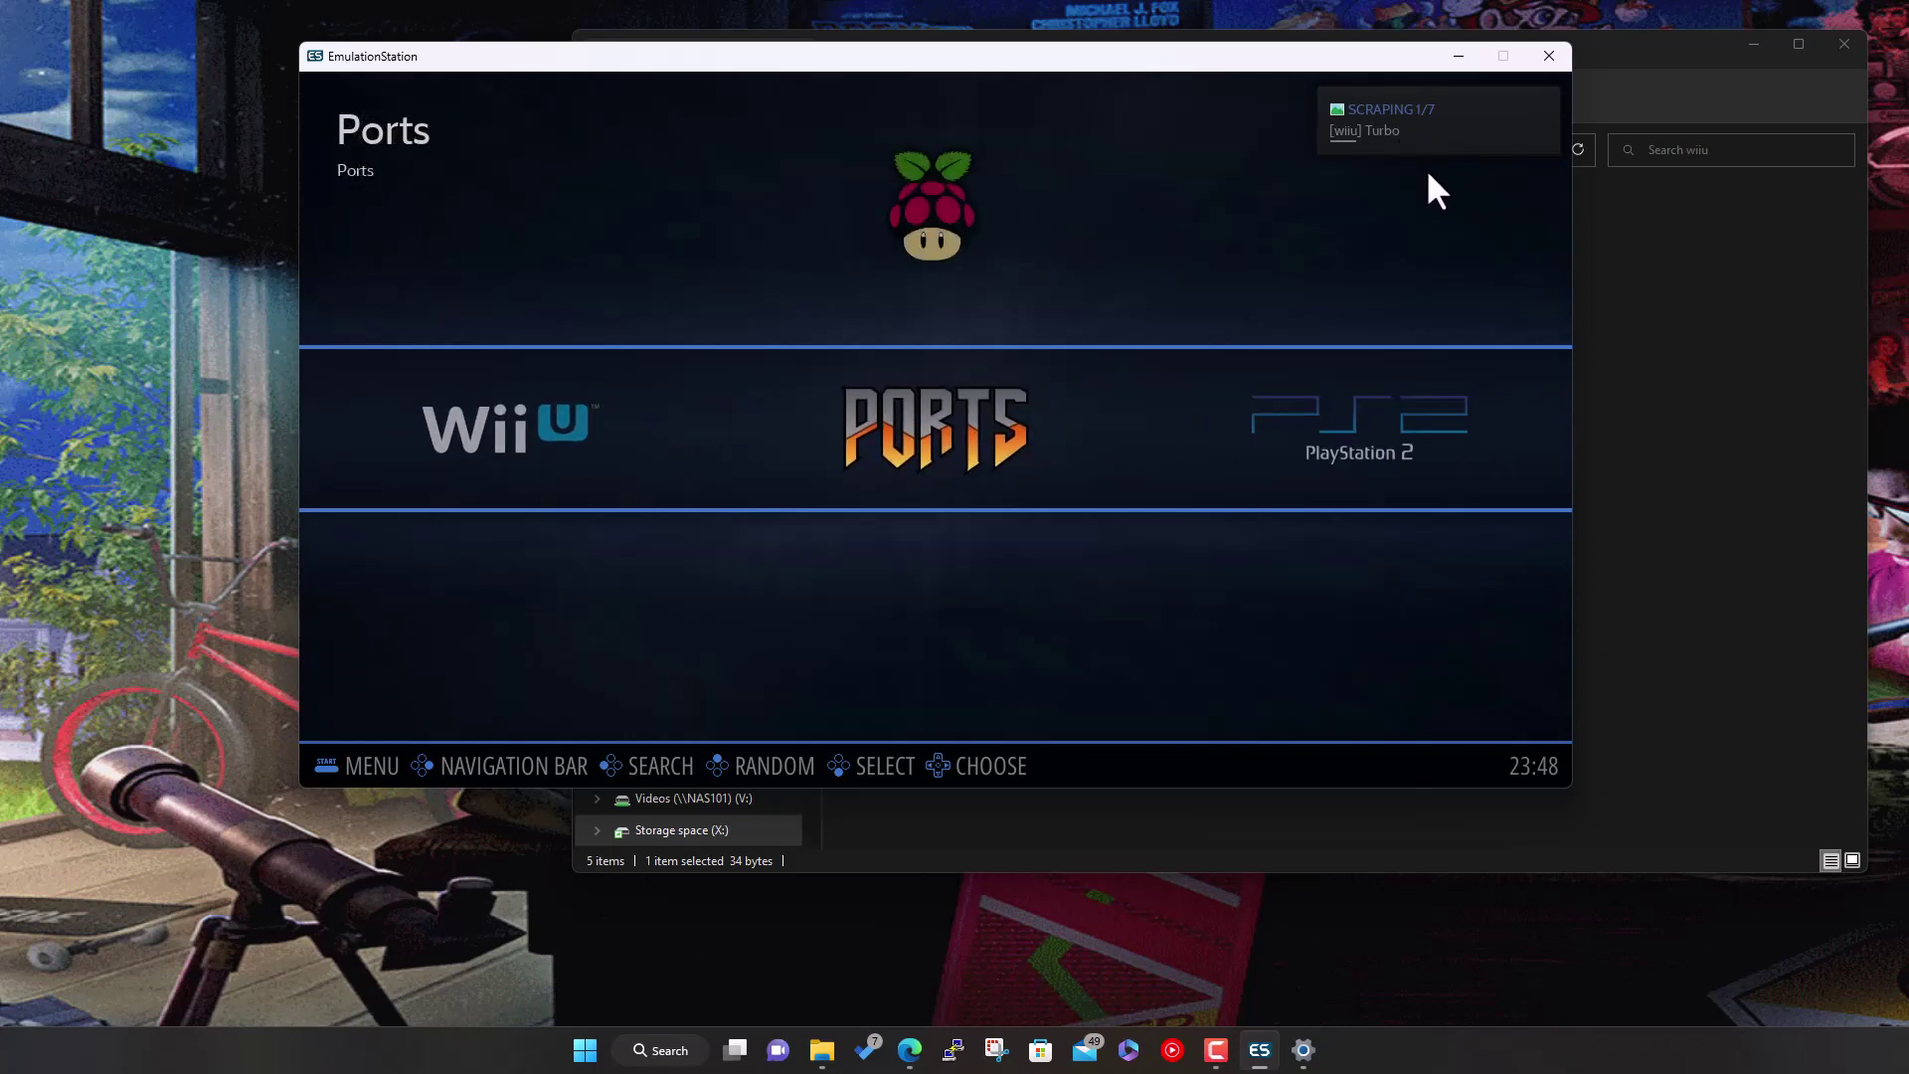
key(Left)
key(Return)
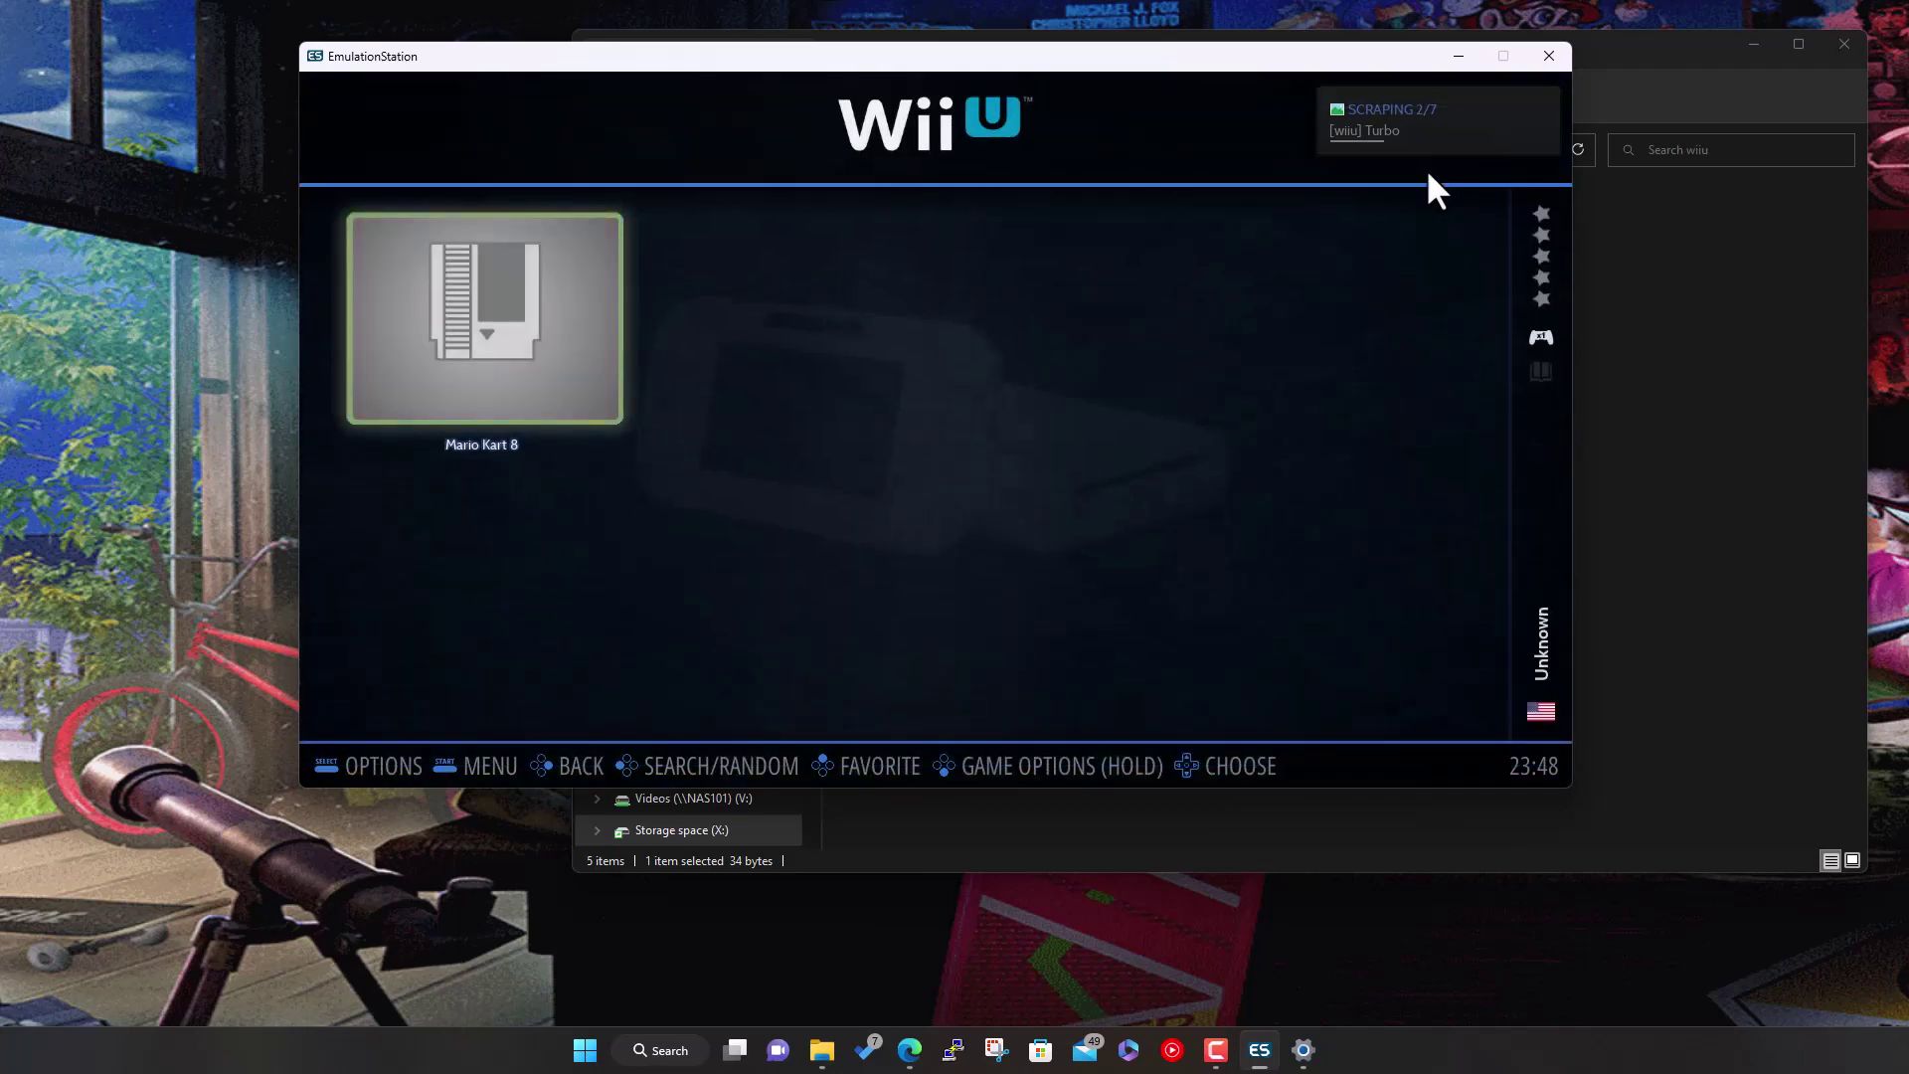
key(BackSpace)
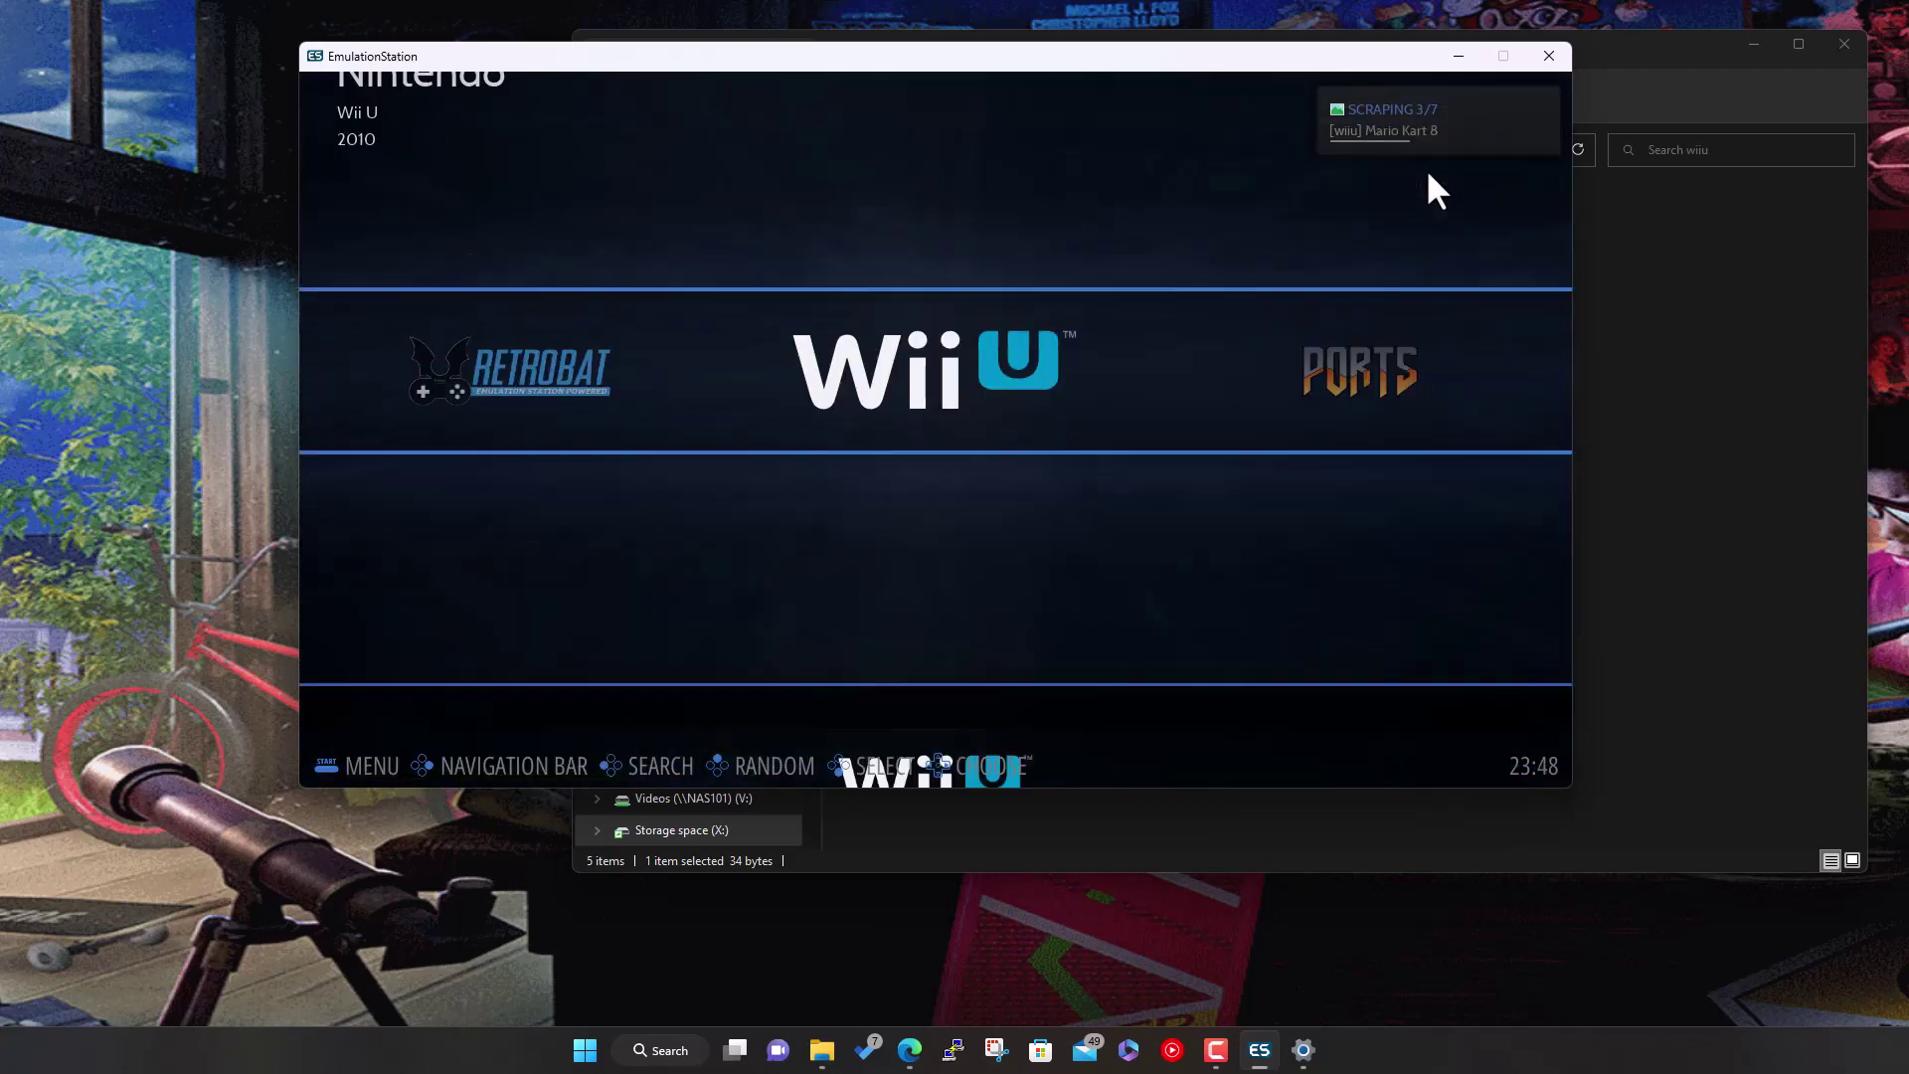